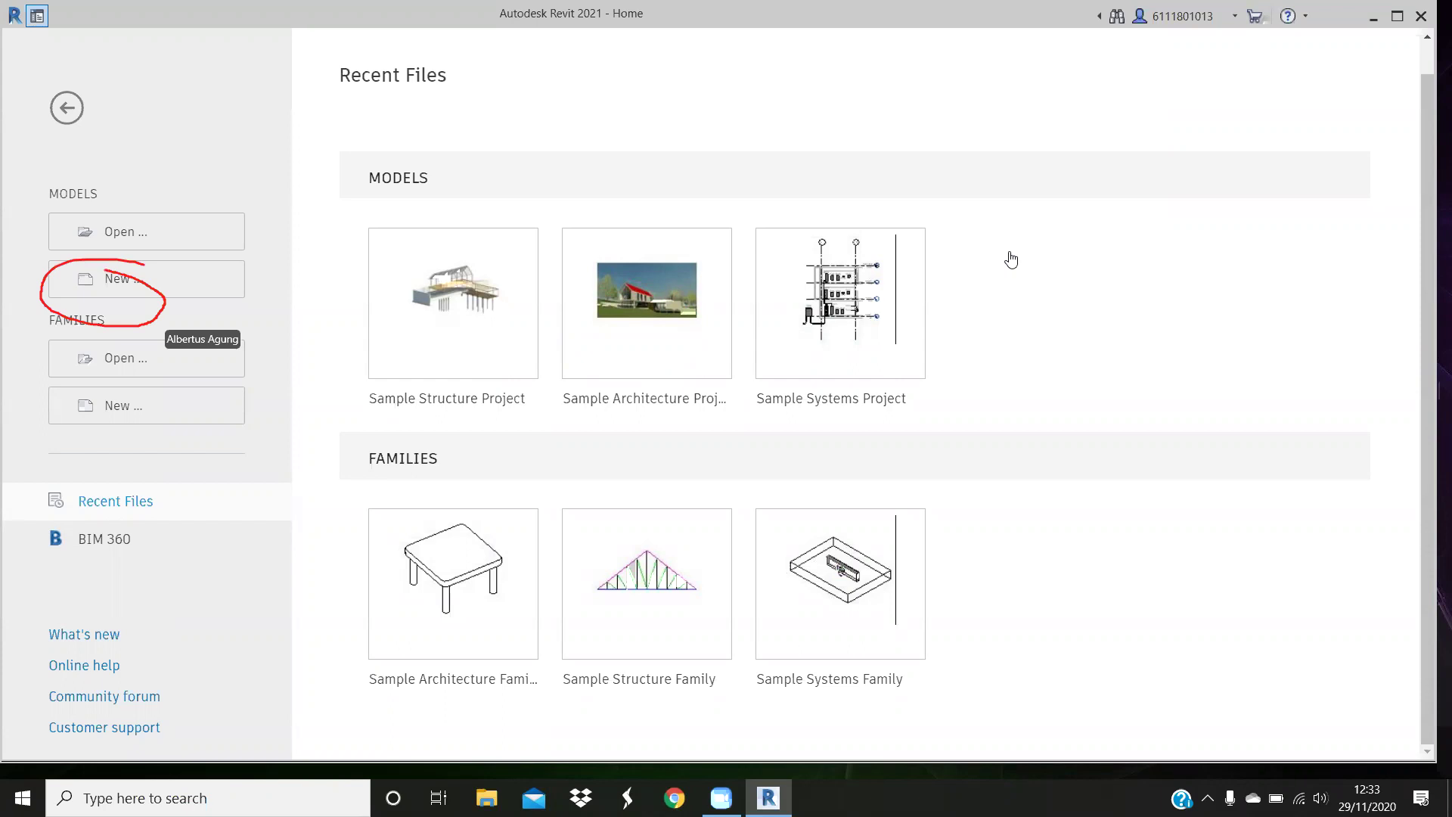
Start a new project and browse for a template other than Construction-Default.rte
click(174, 280)
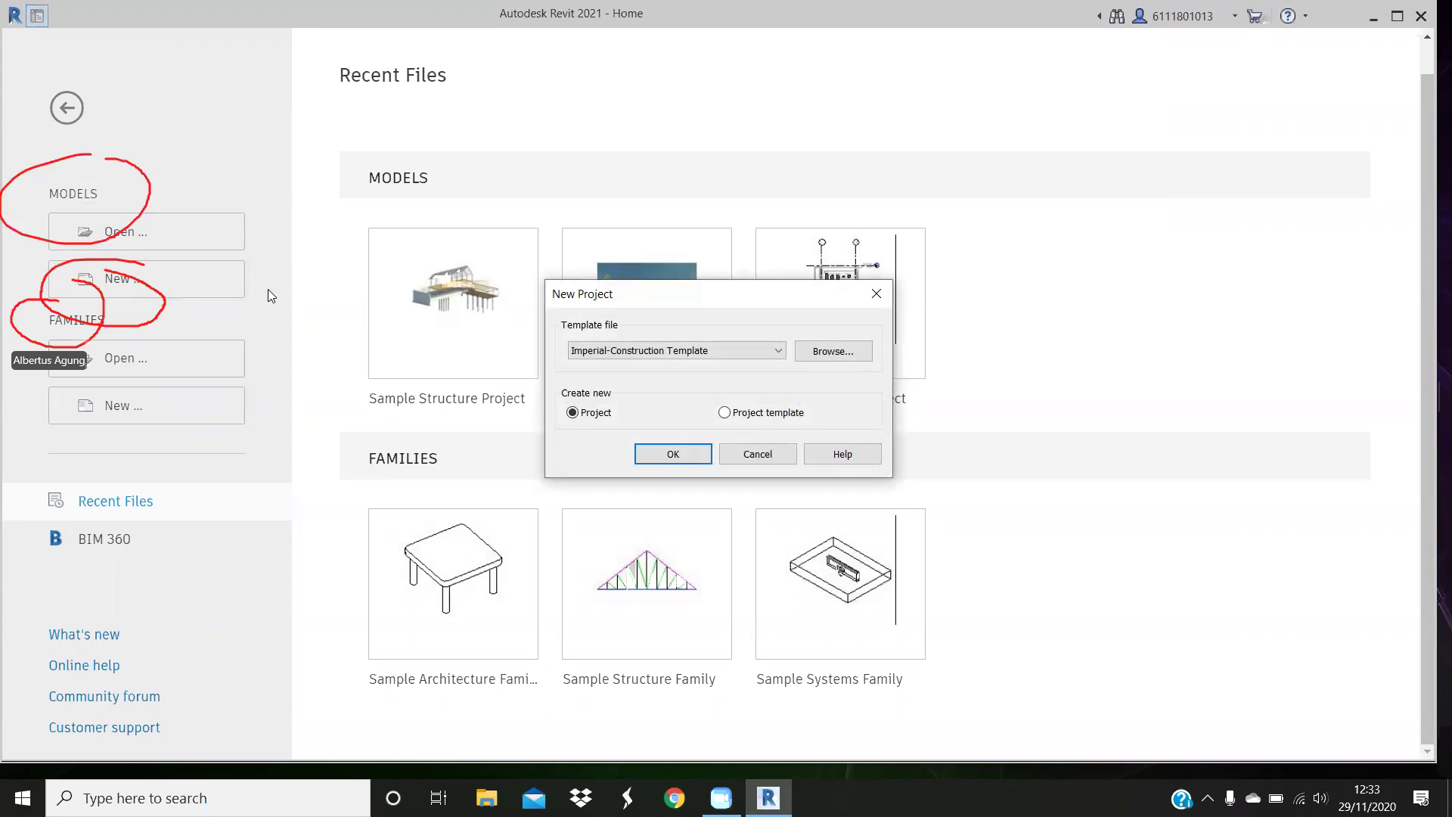
drag(800, 326, 881, 324)
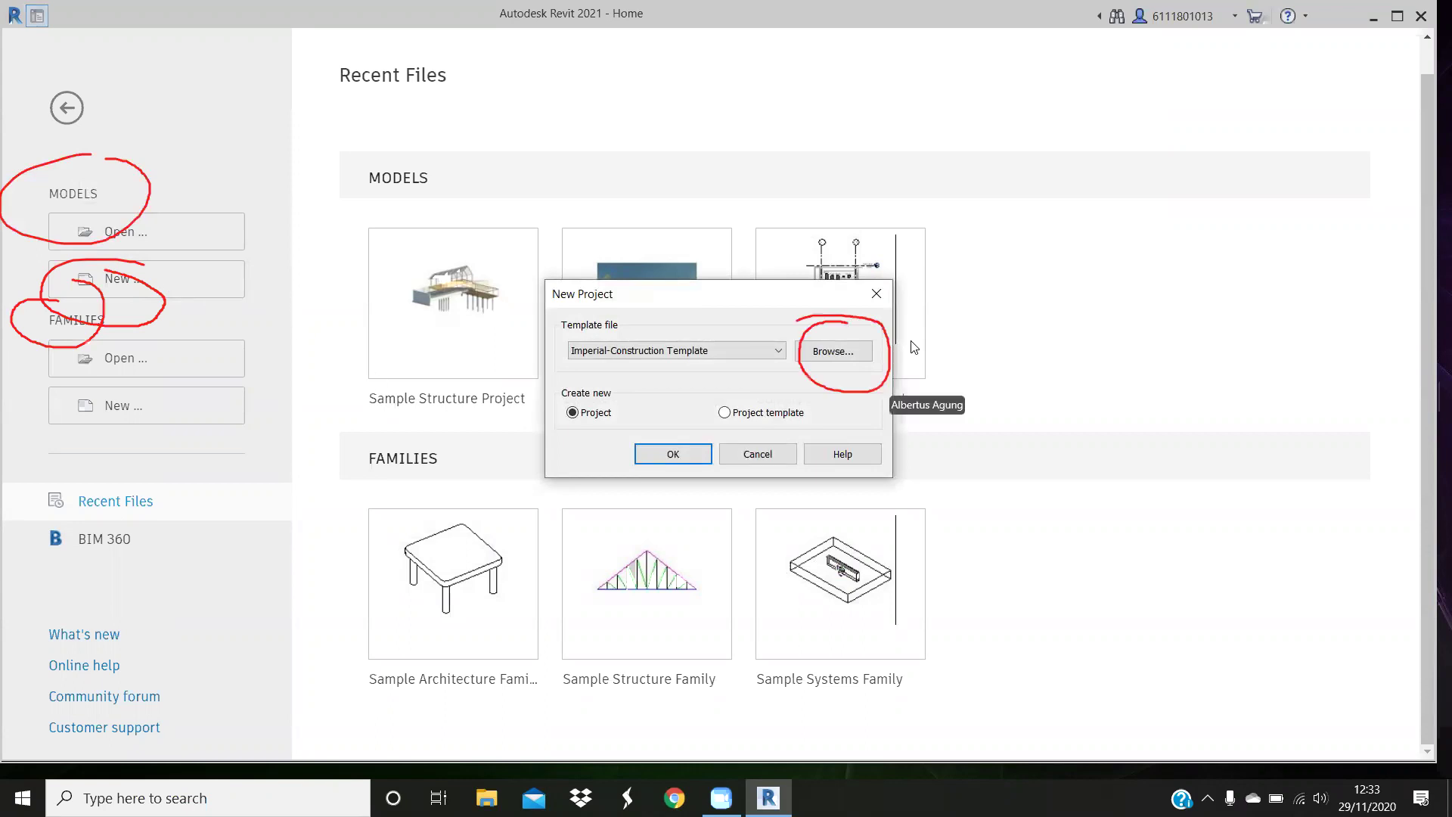
click(833, 351)
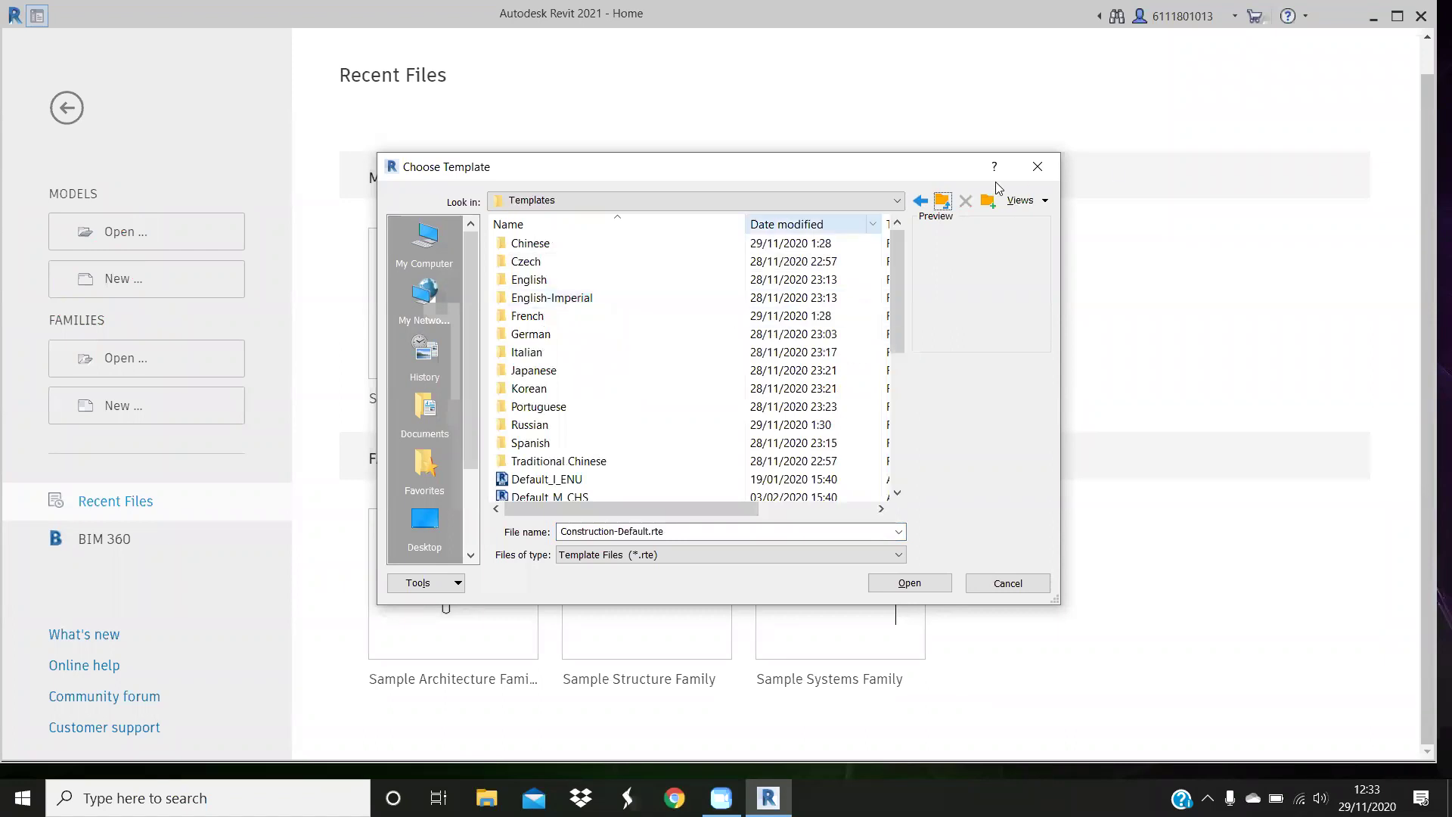
Go into the Templates folder and choose Default_M_ENG.rte as the project template
click(942, 200)
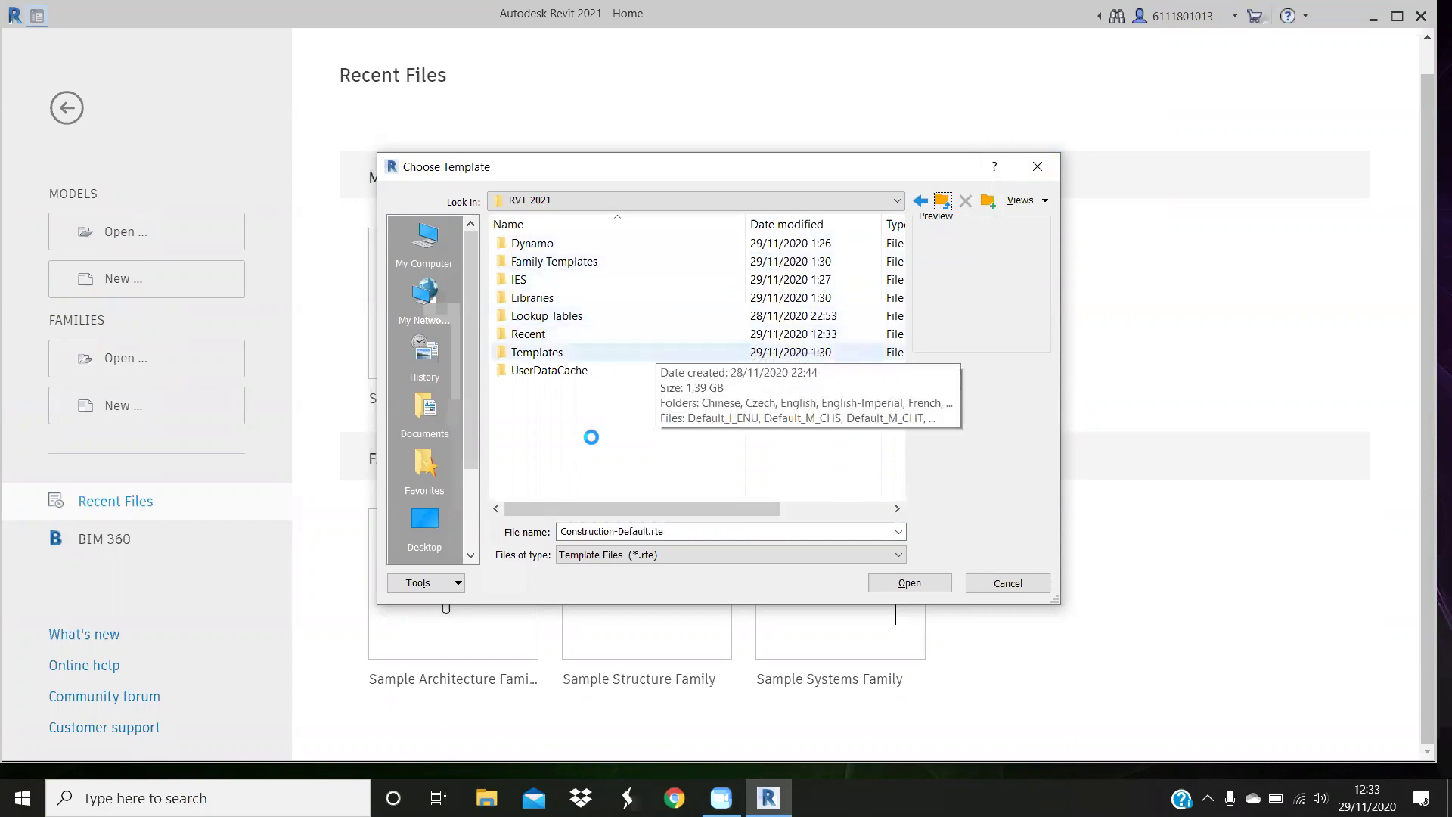
click(537, 351)
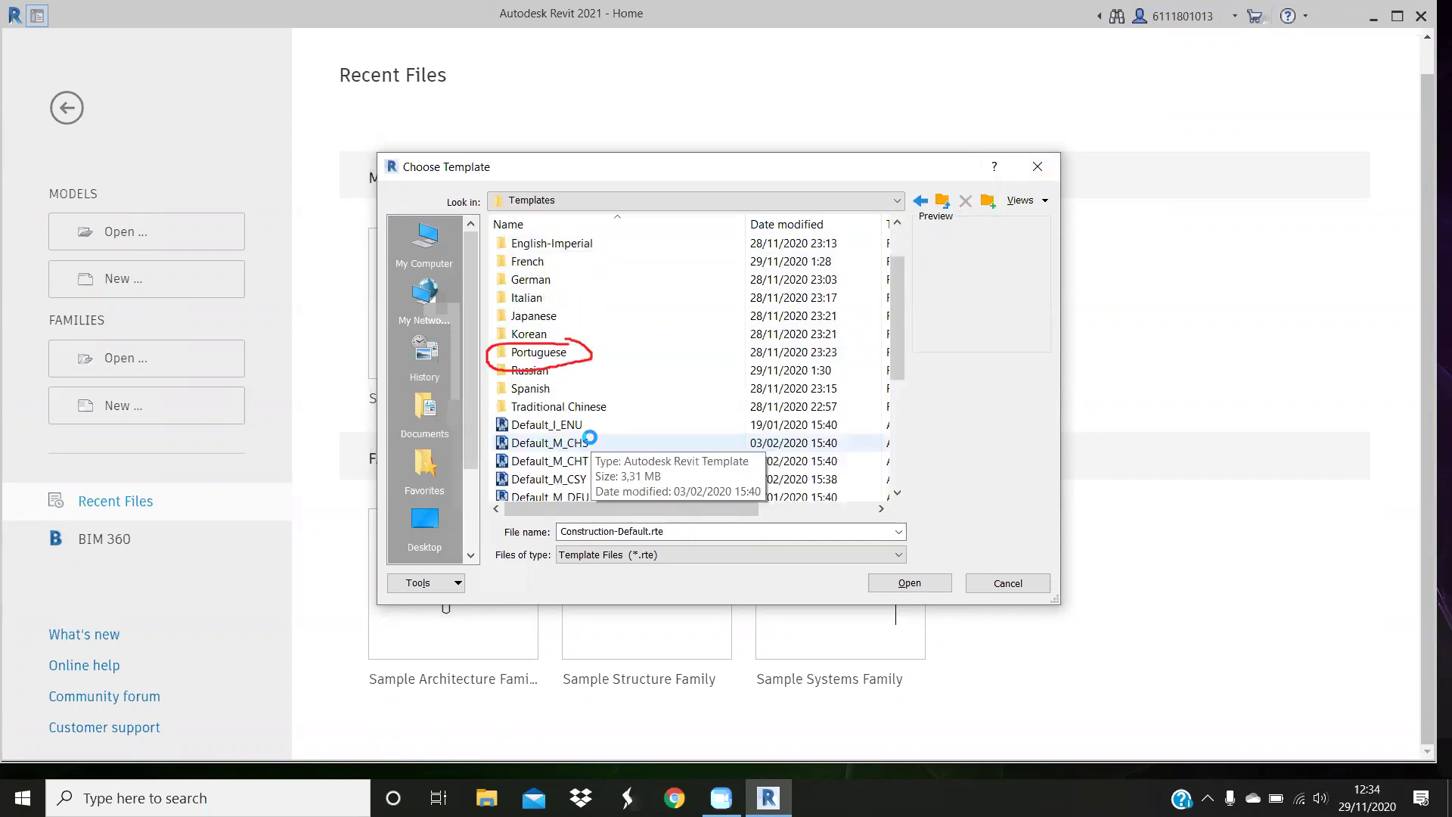
scroll(590, 438, down, 2)
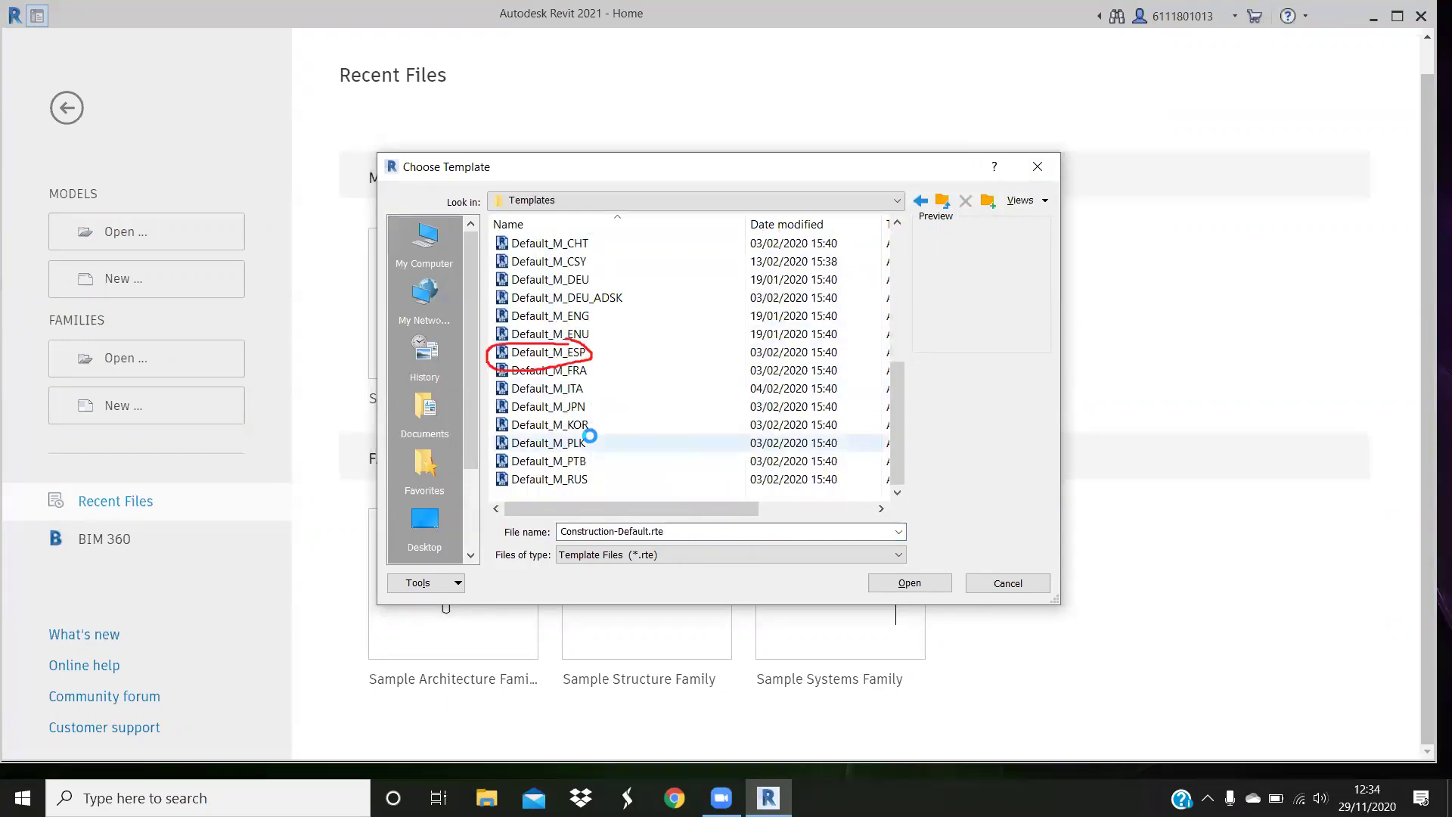
scroll(590, 436, up, 3)
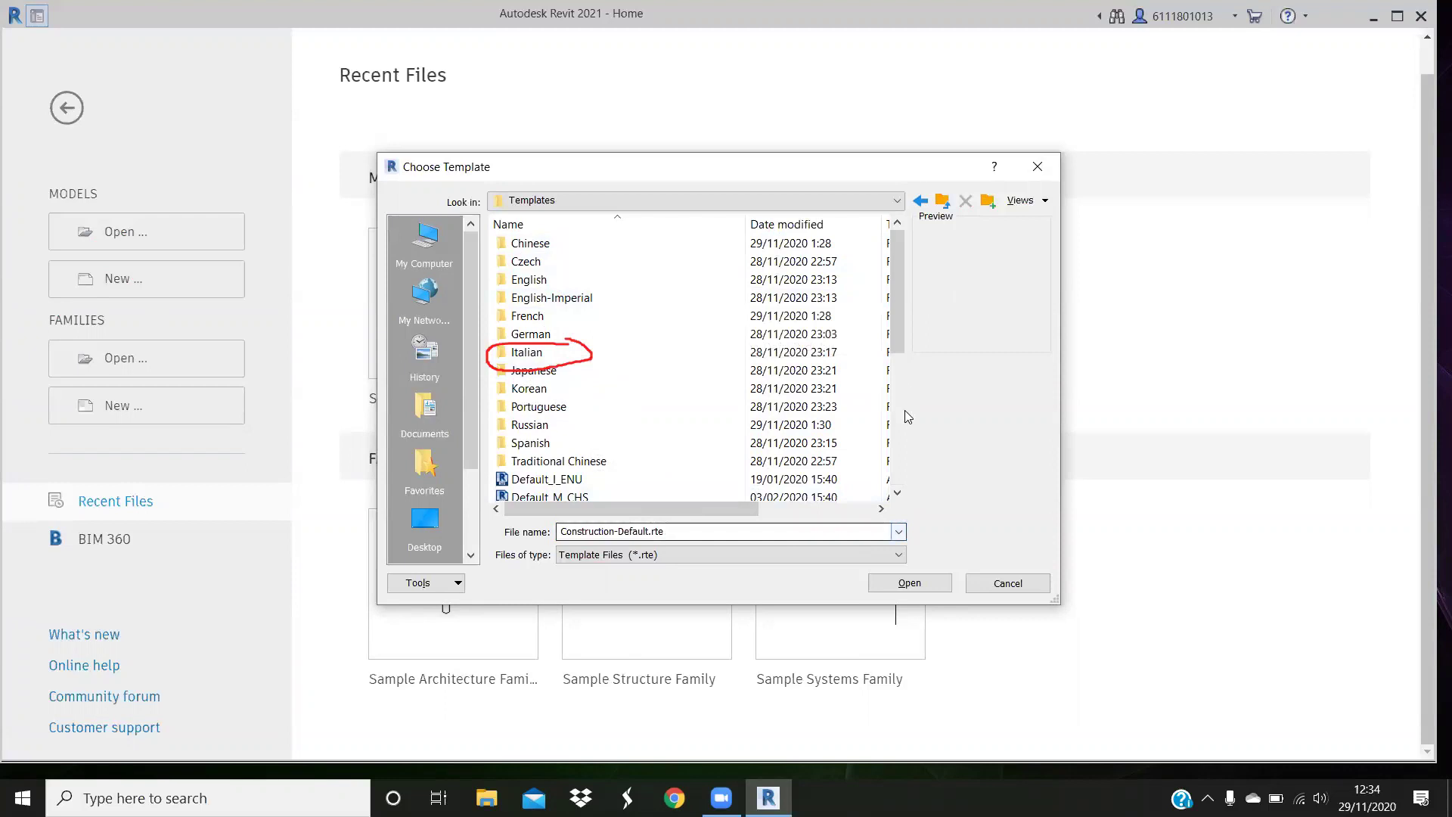
click(904, 463)
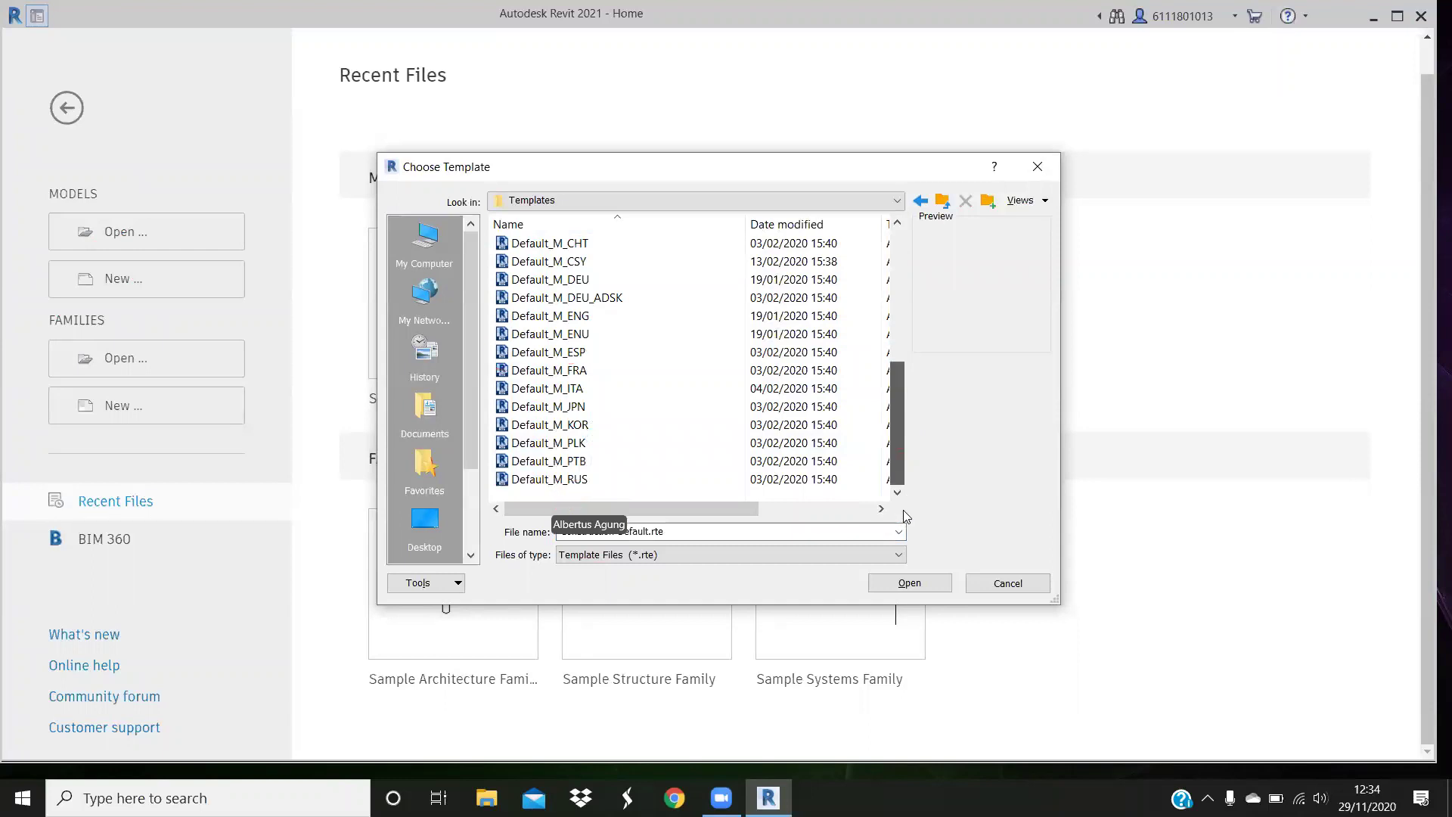
click(579, 317)
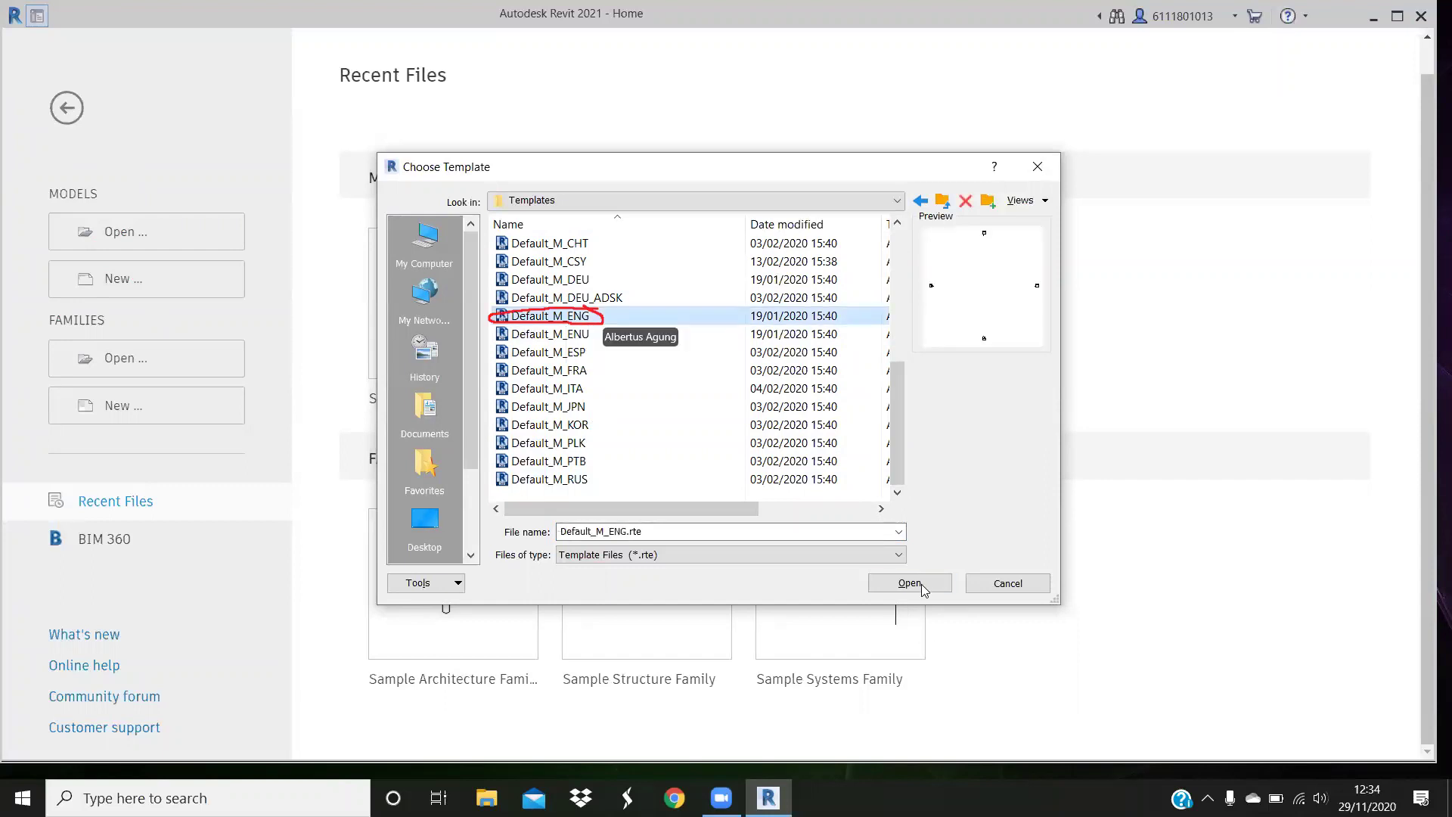
click(923, 590)
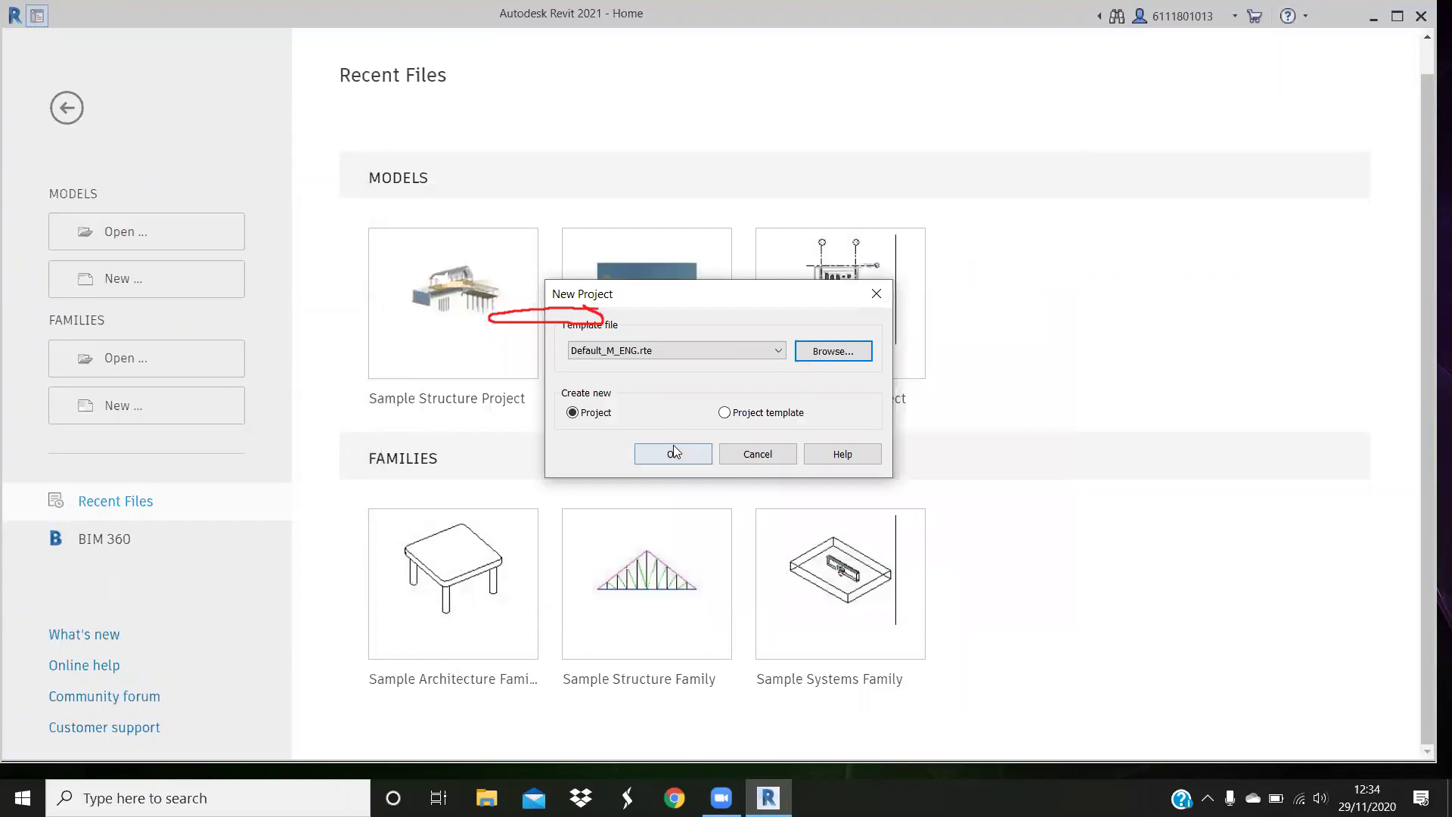
Create Project1 from Default_M_ENG.rte, opening on the Level 1 floor plan
click(695, 463)
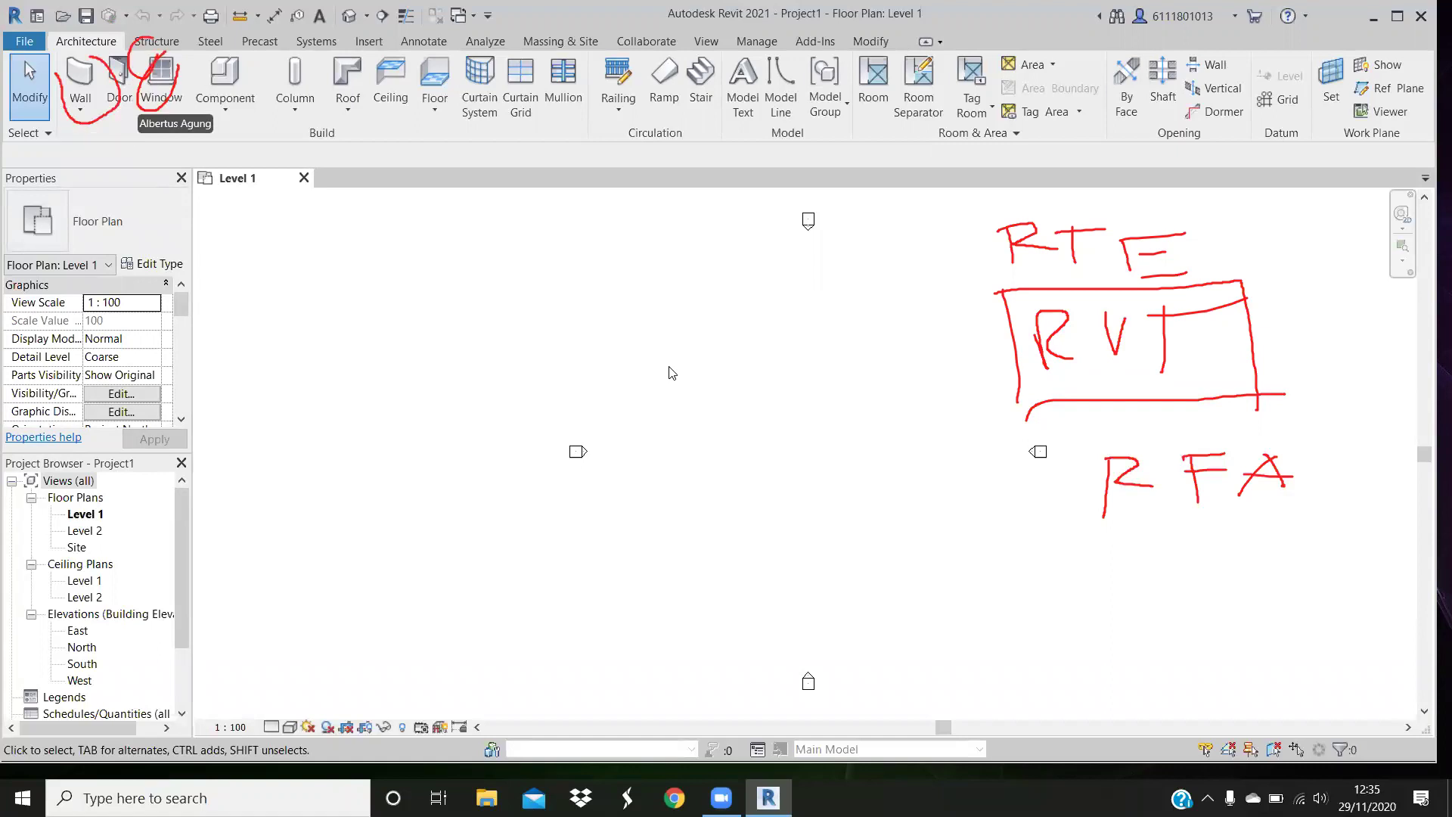
key(XF86AudioLowerVolume)
key(XF86AudioLowerVolume)
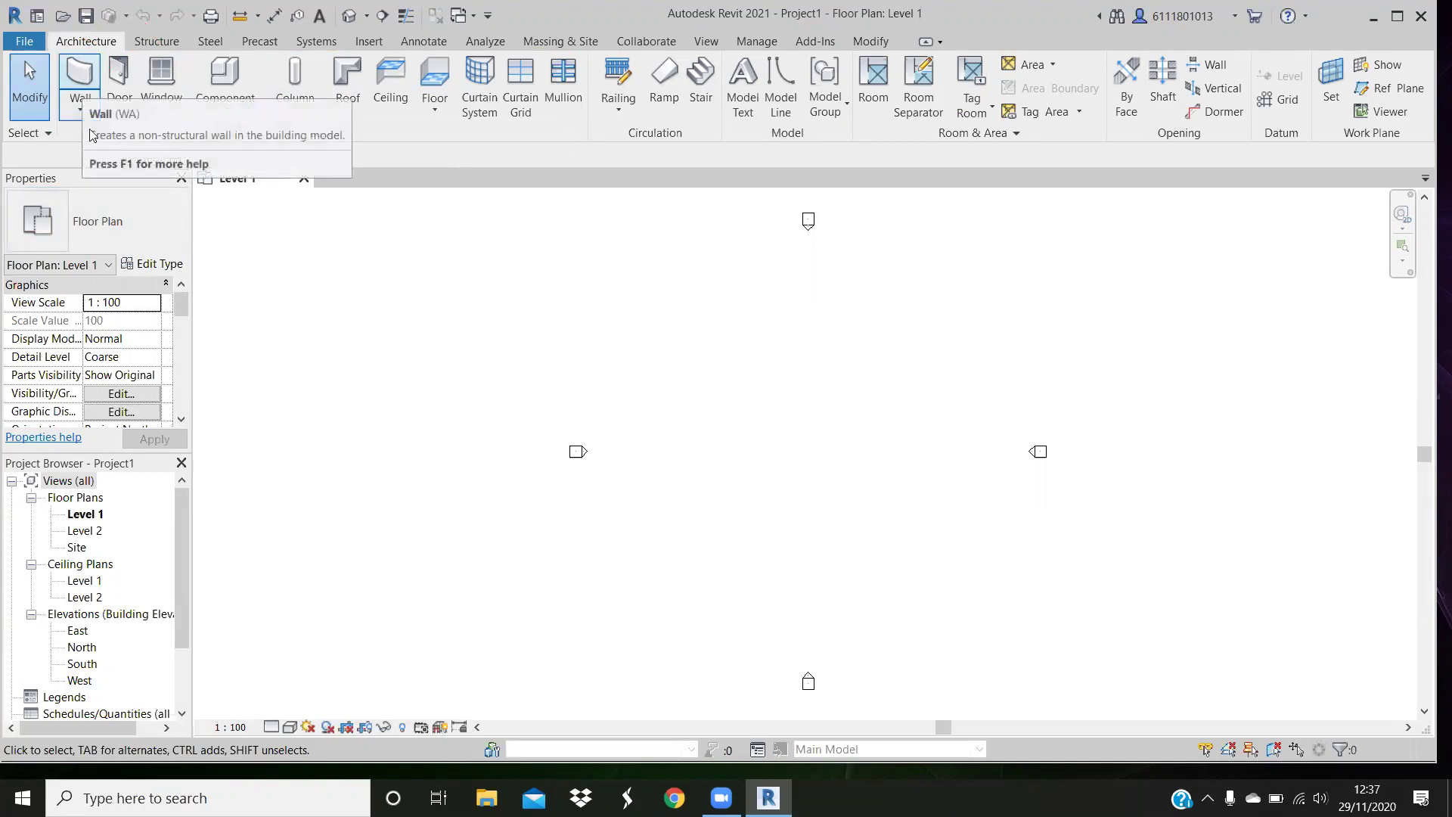
Start the Architecture Wall tool for a Generic - 200mm basic wall
click(81, 81)
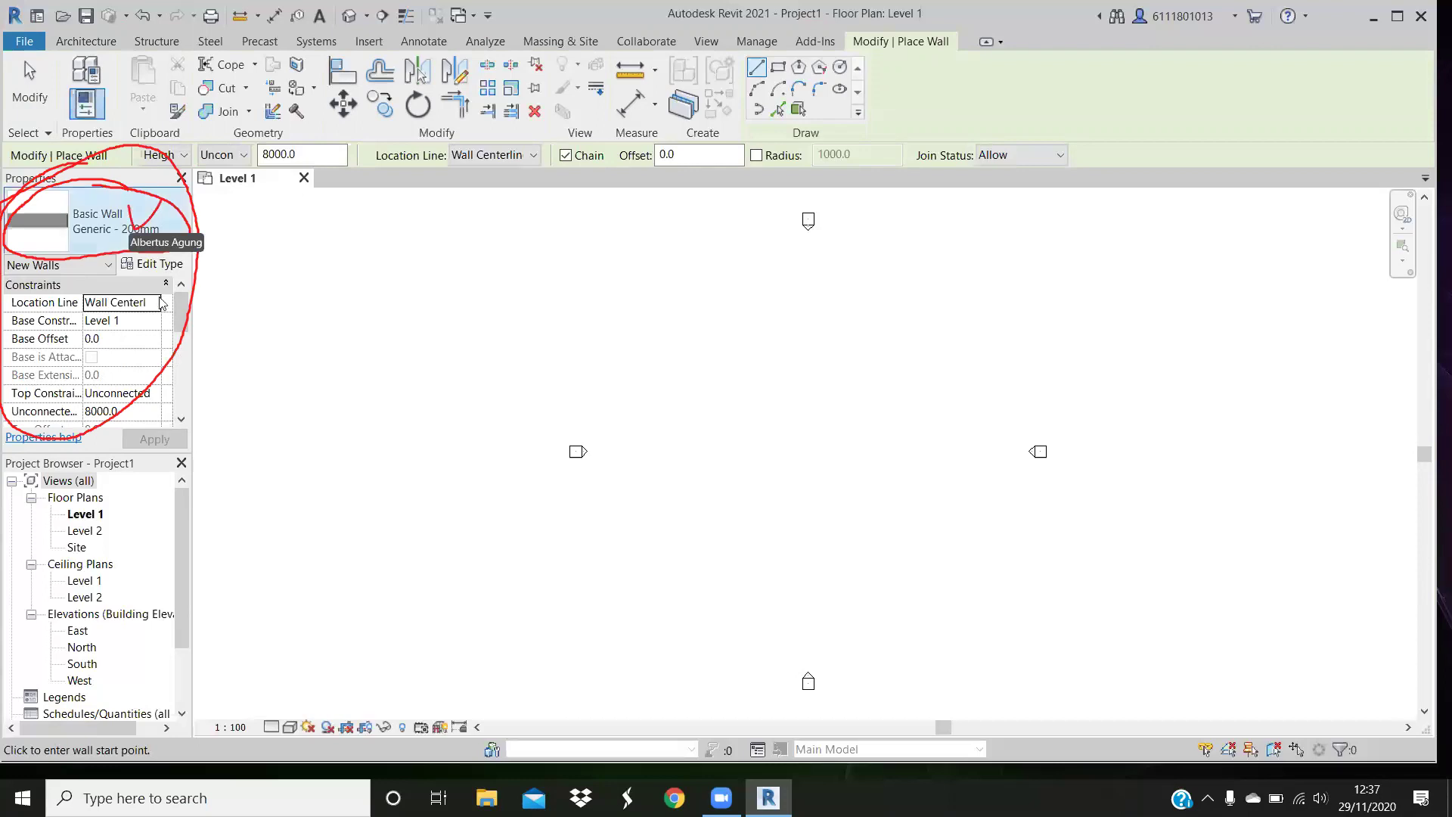
click(166, 215)
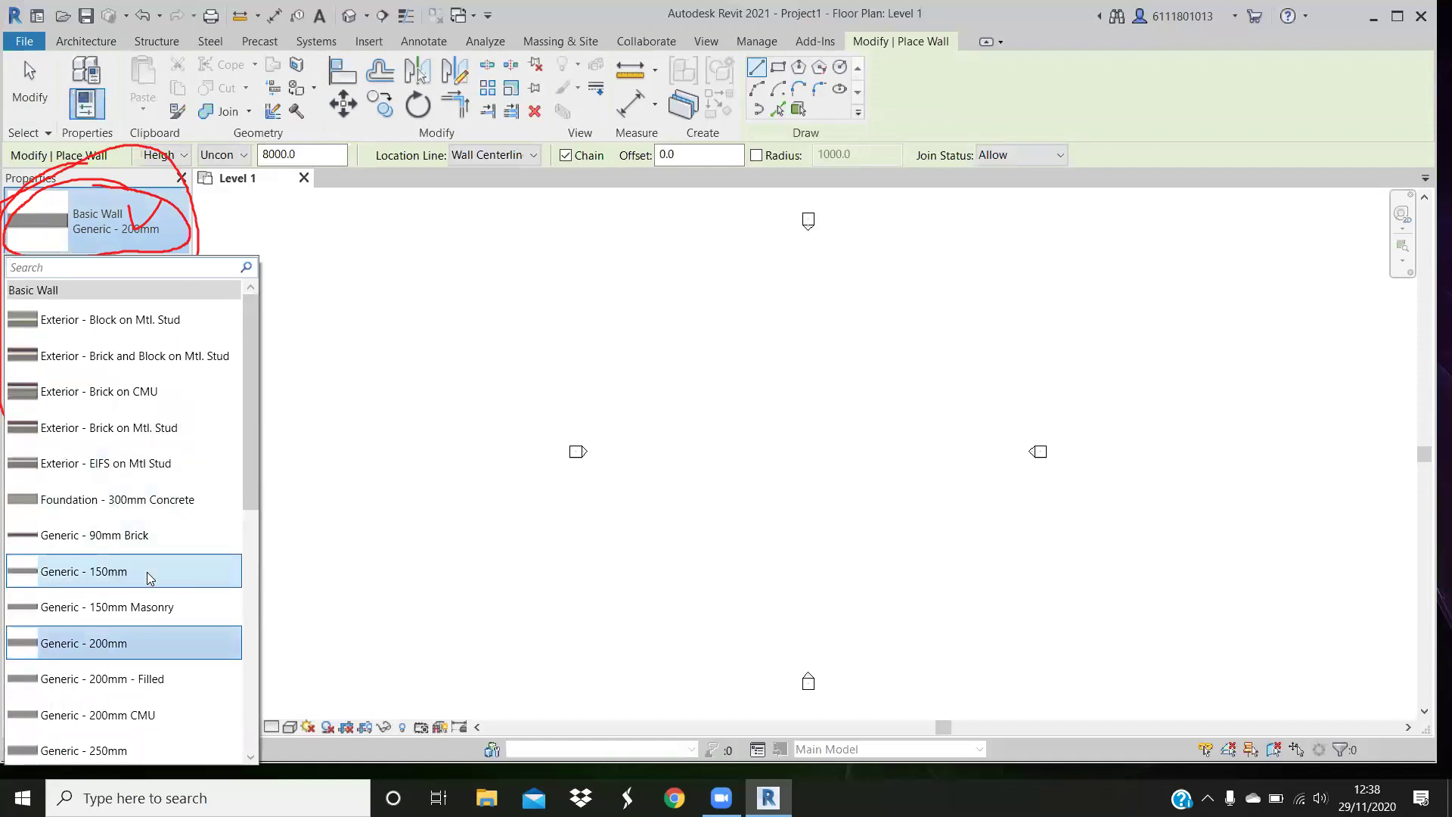
click(256, 578)
click(117, 241)
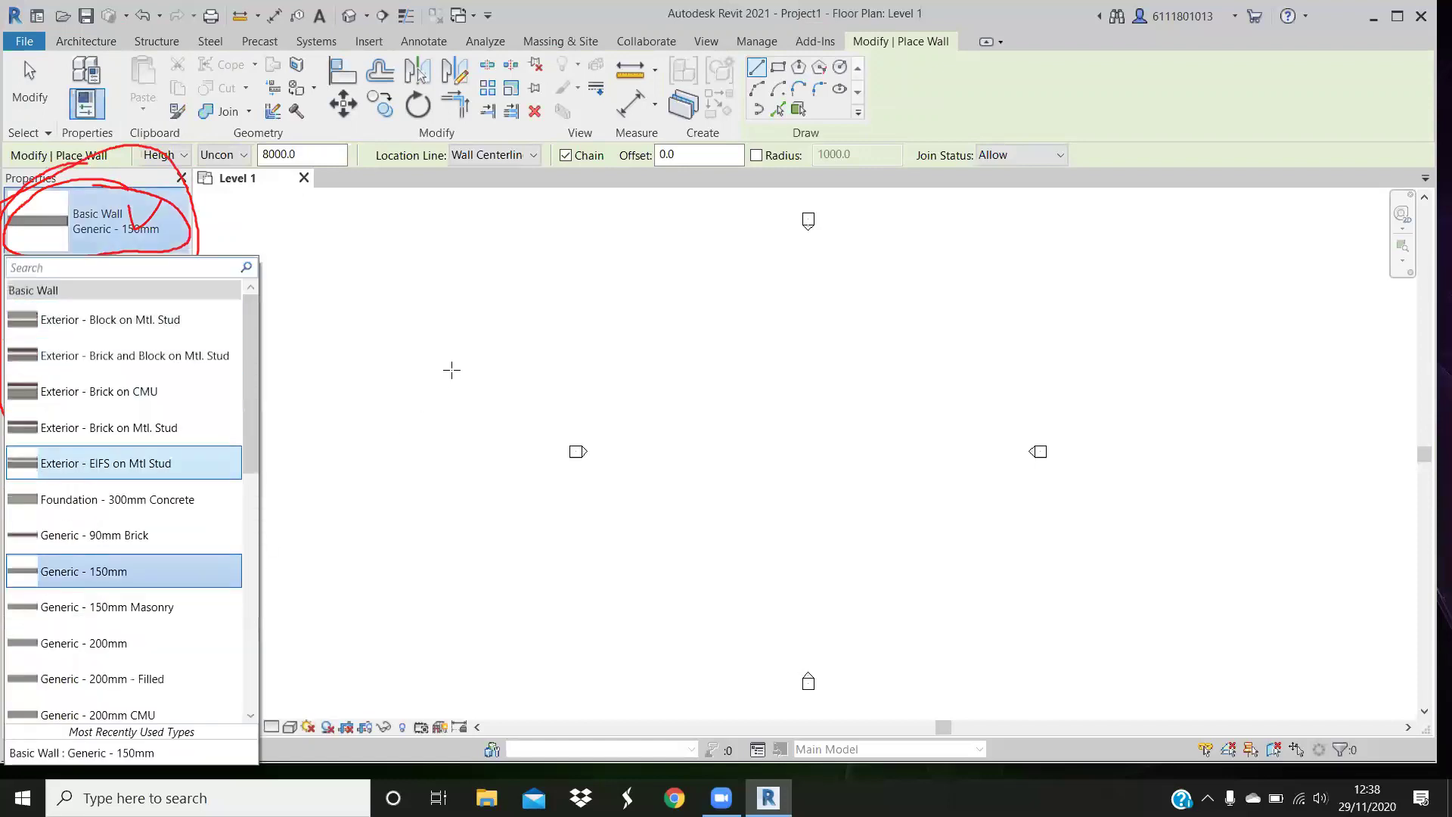
key(Escape)
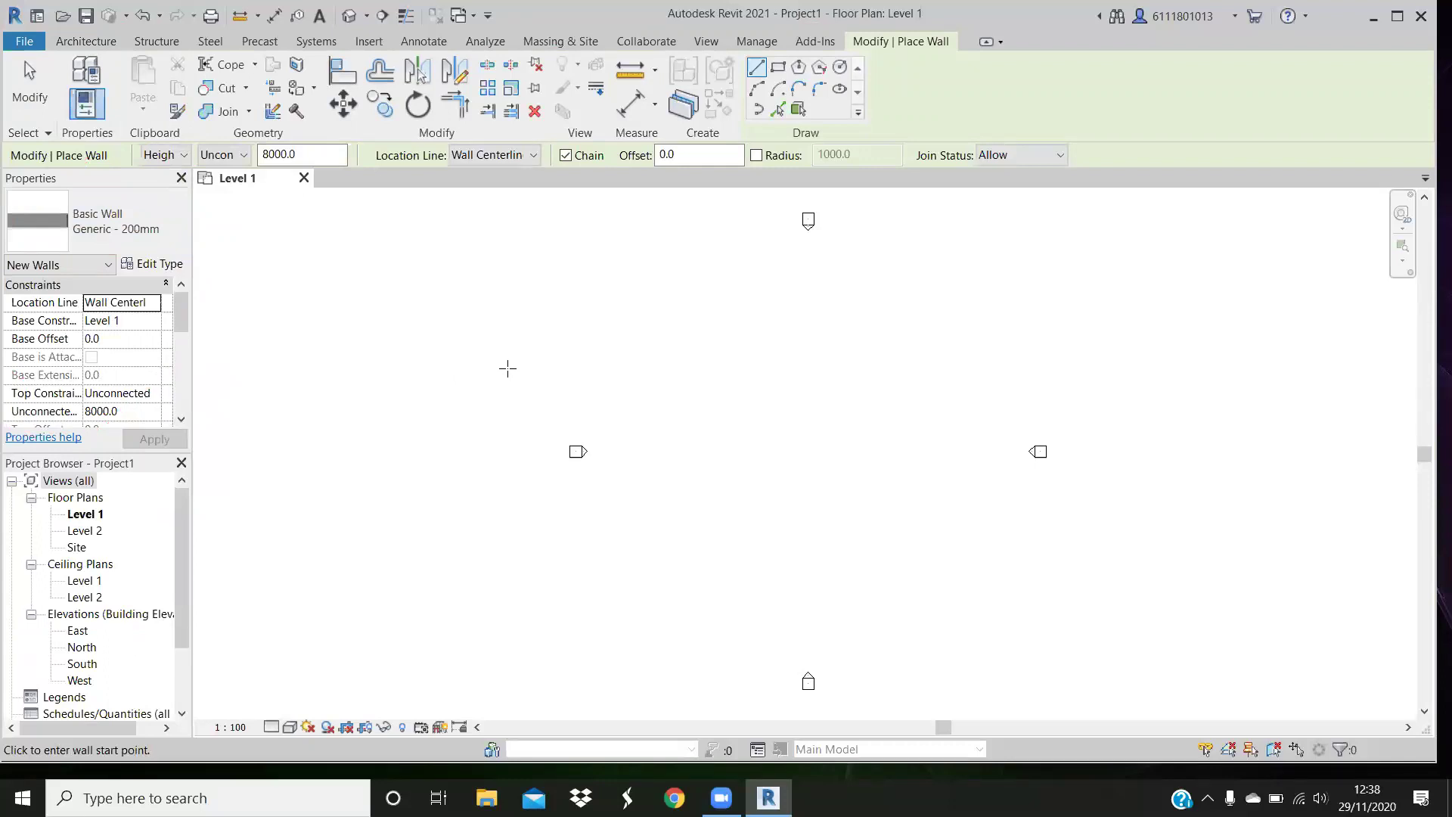
Draw an 8000 wall below the plan centre and a 20000 vertical wall, then end the chain
key(XF86AudioLowerVolume)
key(XF86AudioLowerVolume)
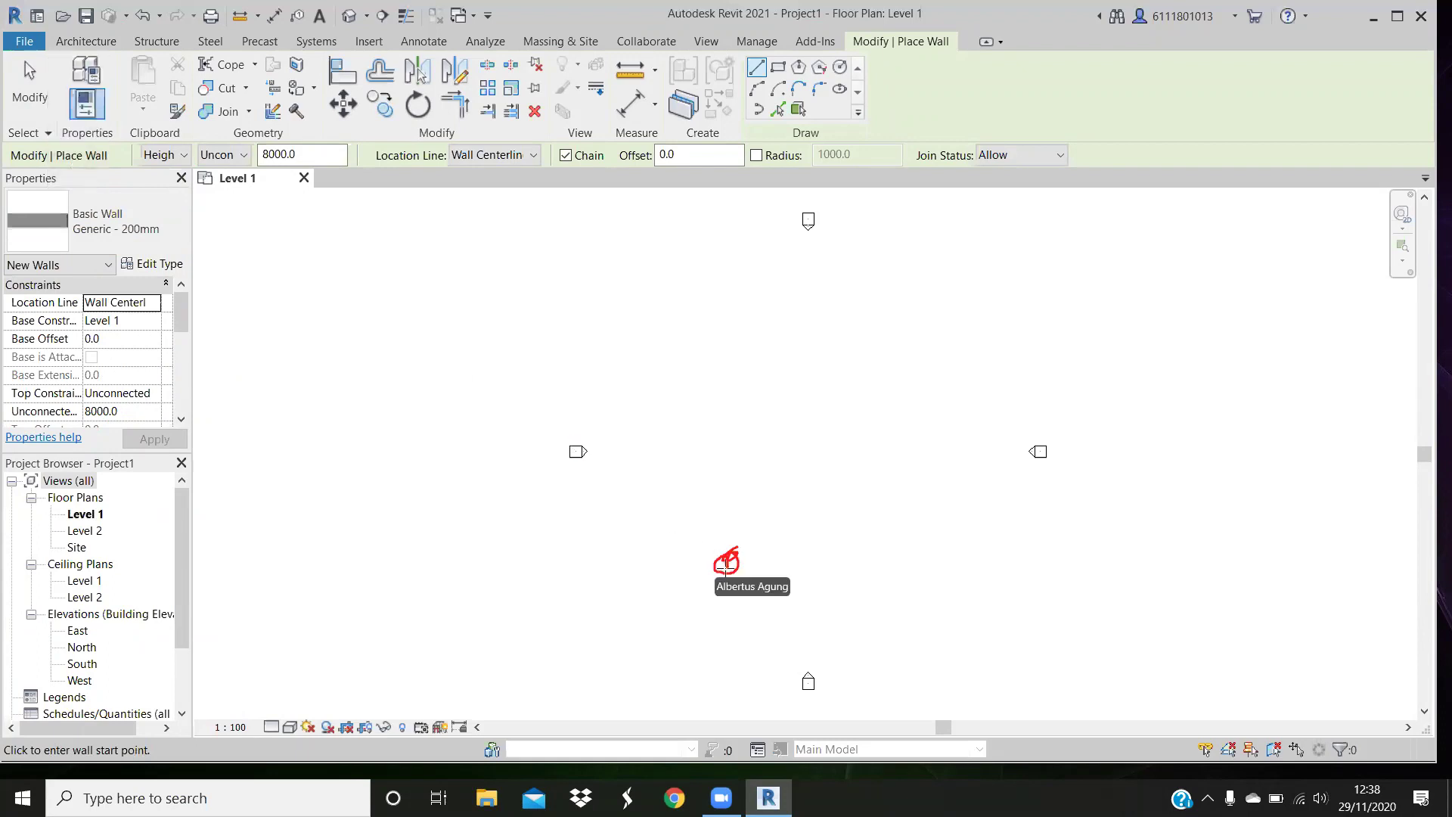
click(725, 562)
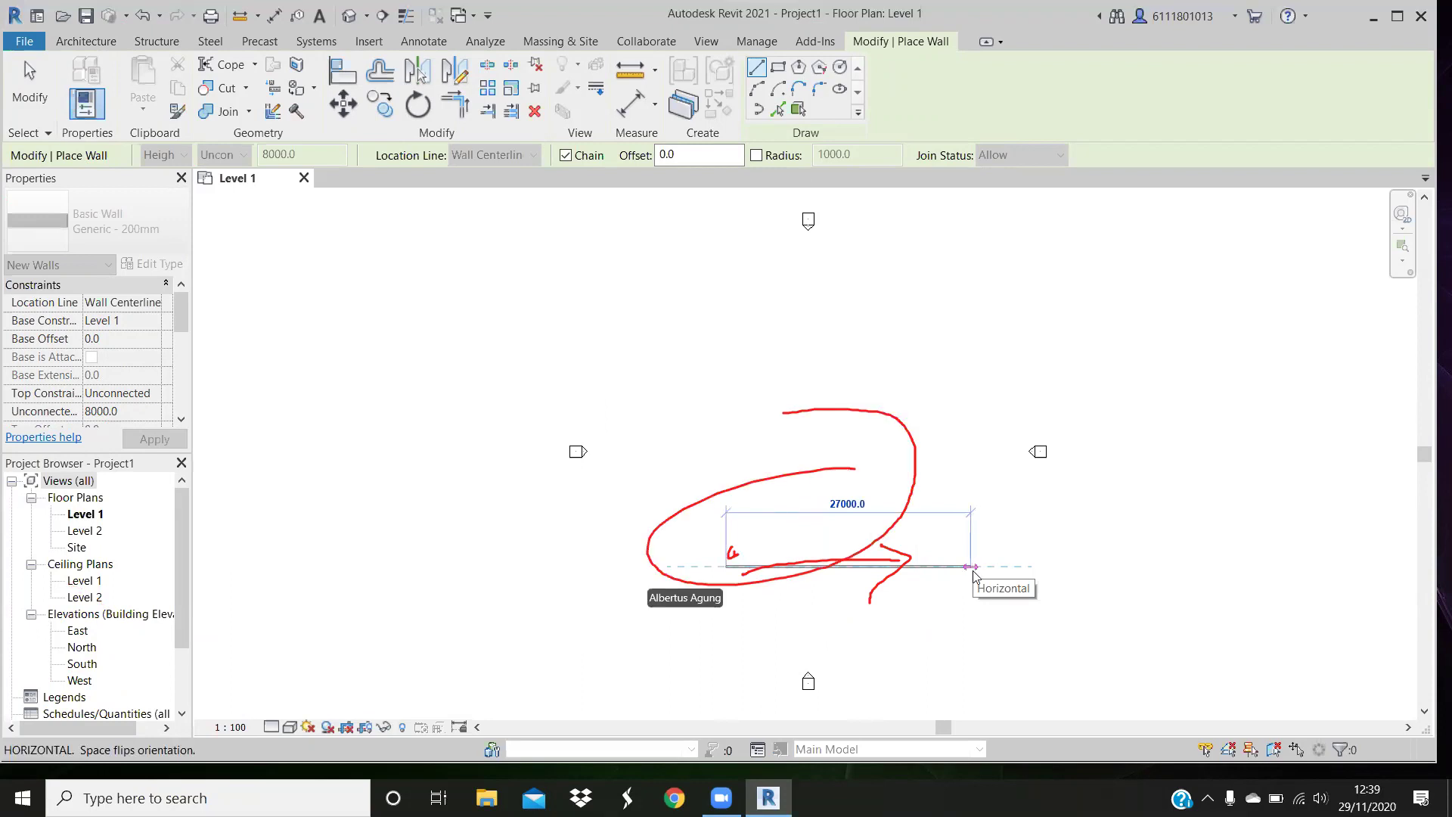
text(8000)
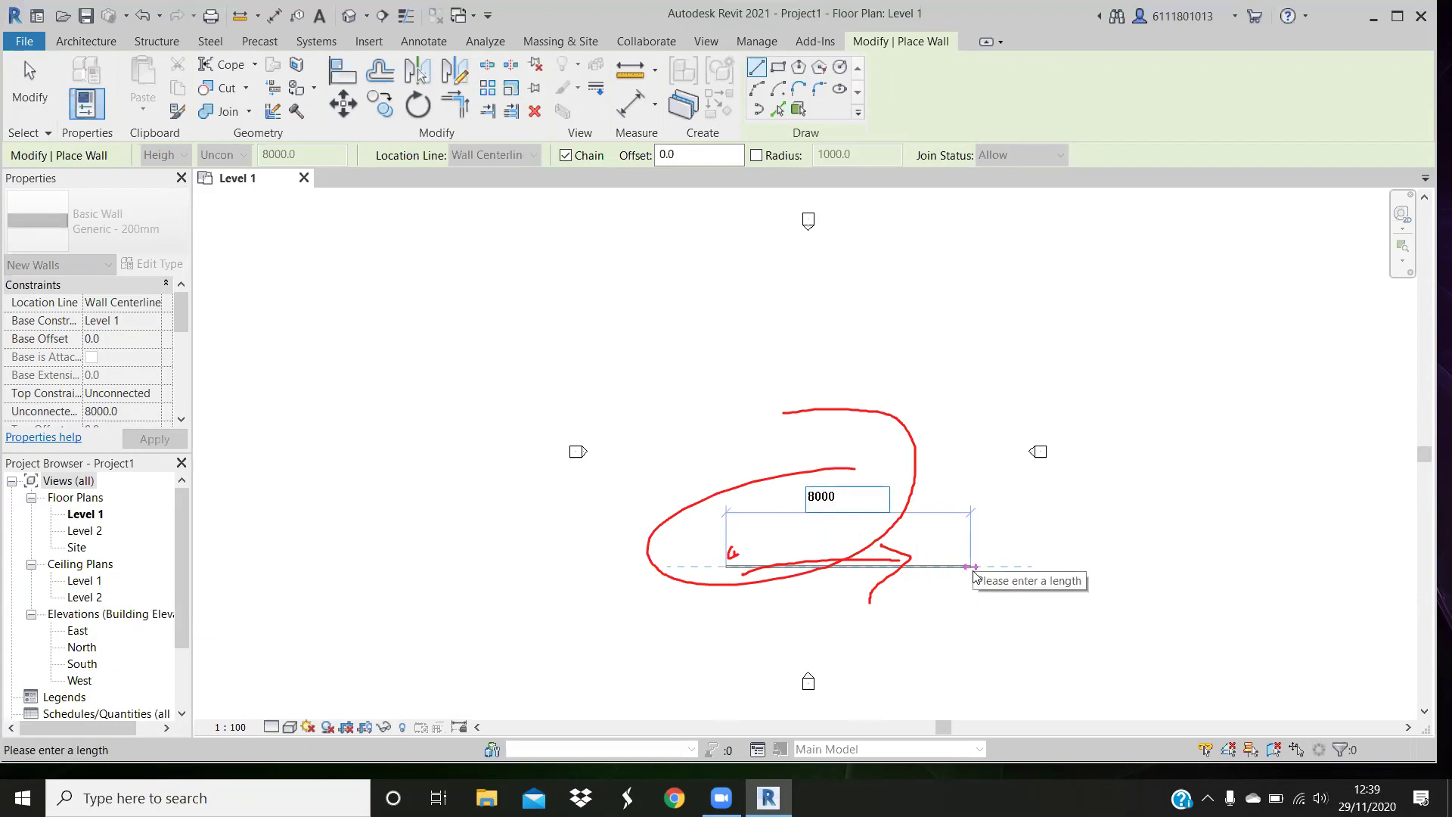
key(Return)
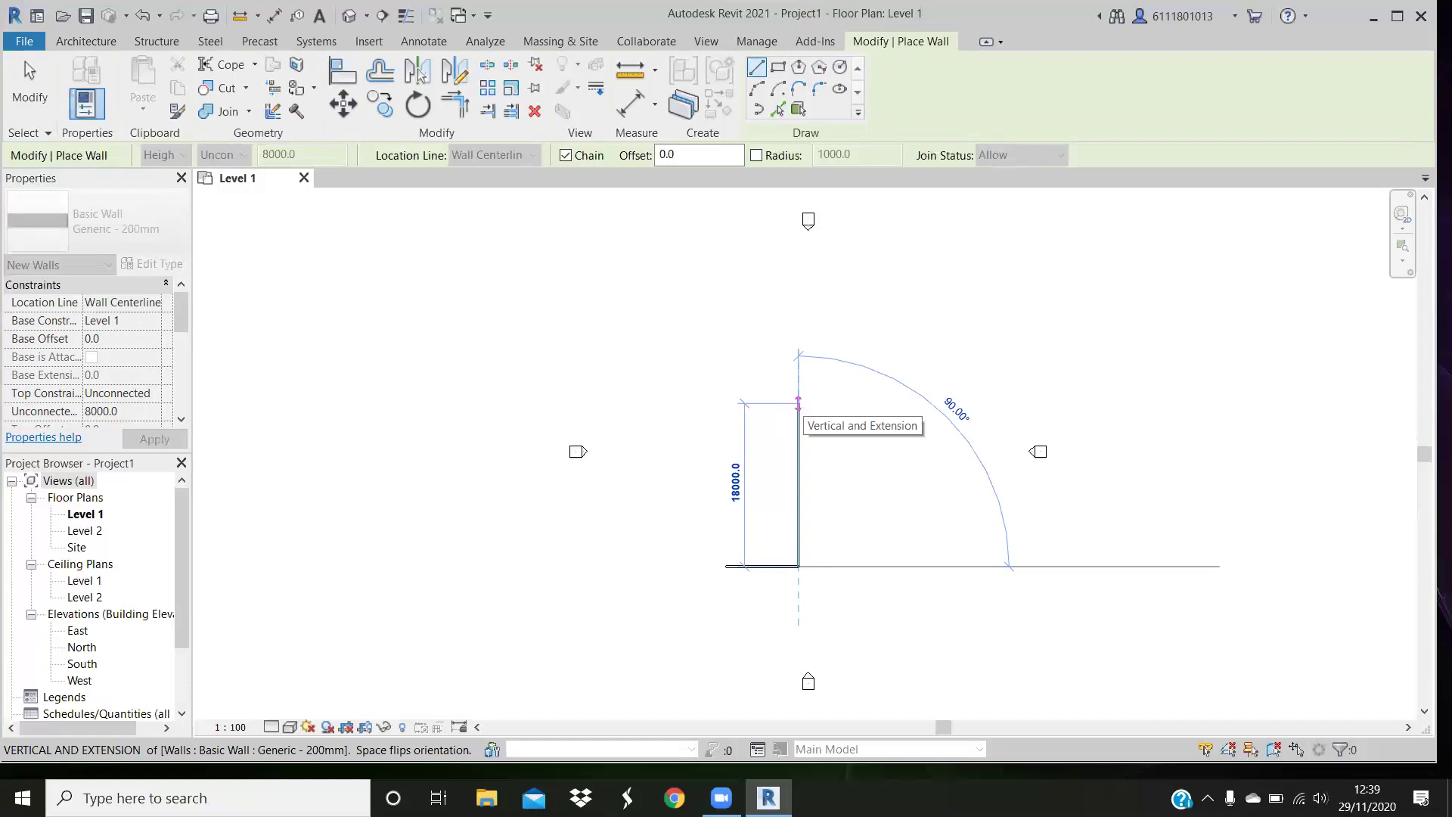
text(20000)
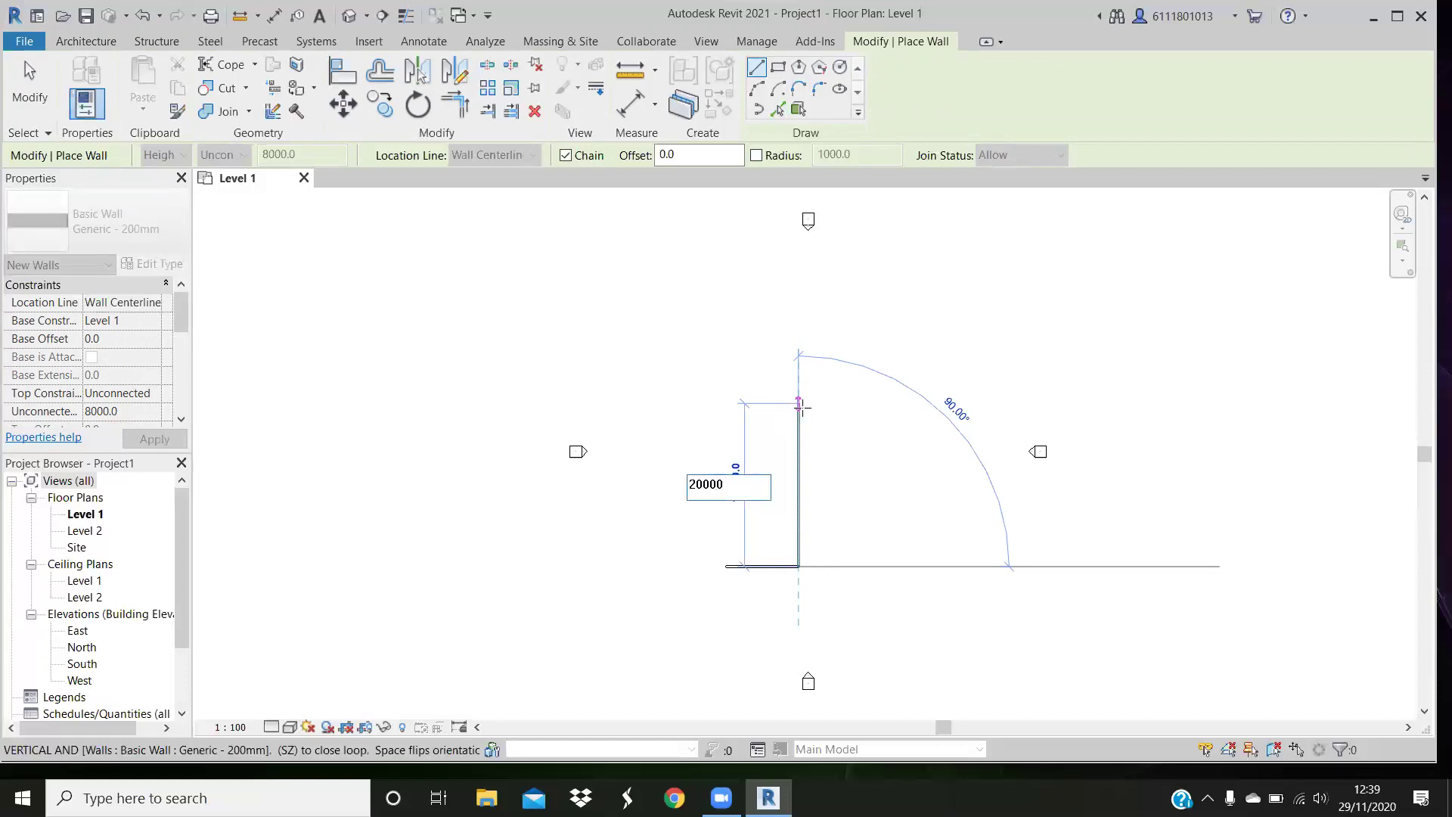
key(Return)
key(Escape)
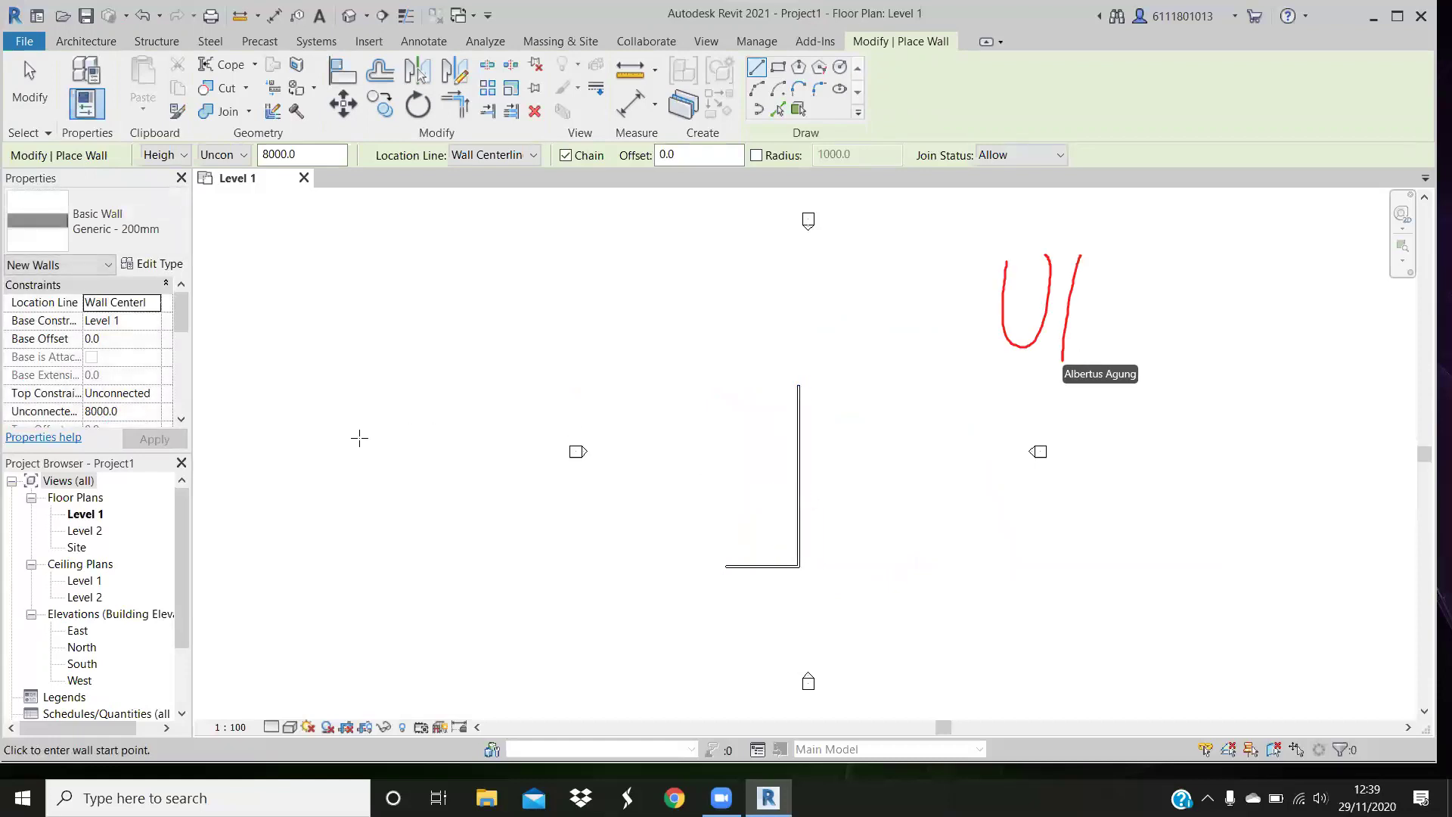
Use UN to make Length units Meters, rounded to 2 decimal places
key(u)
key(n)
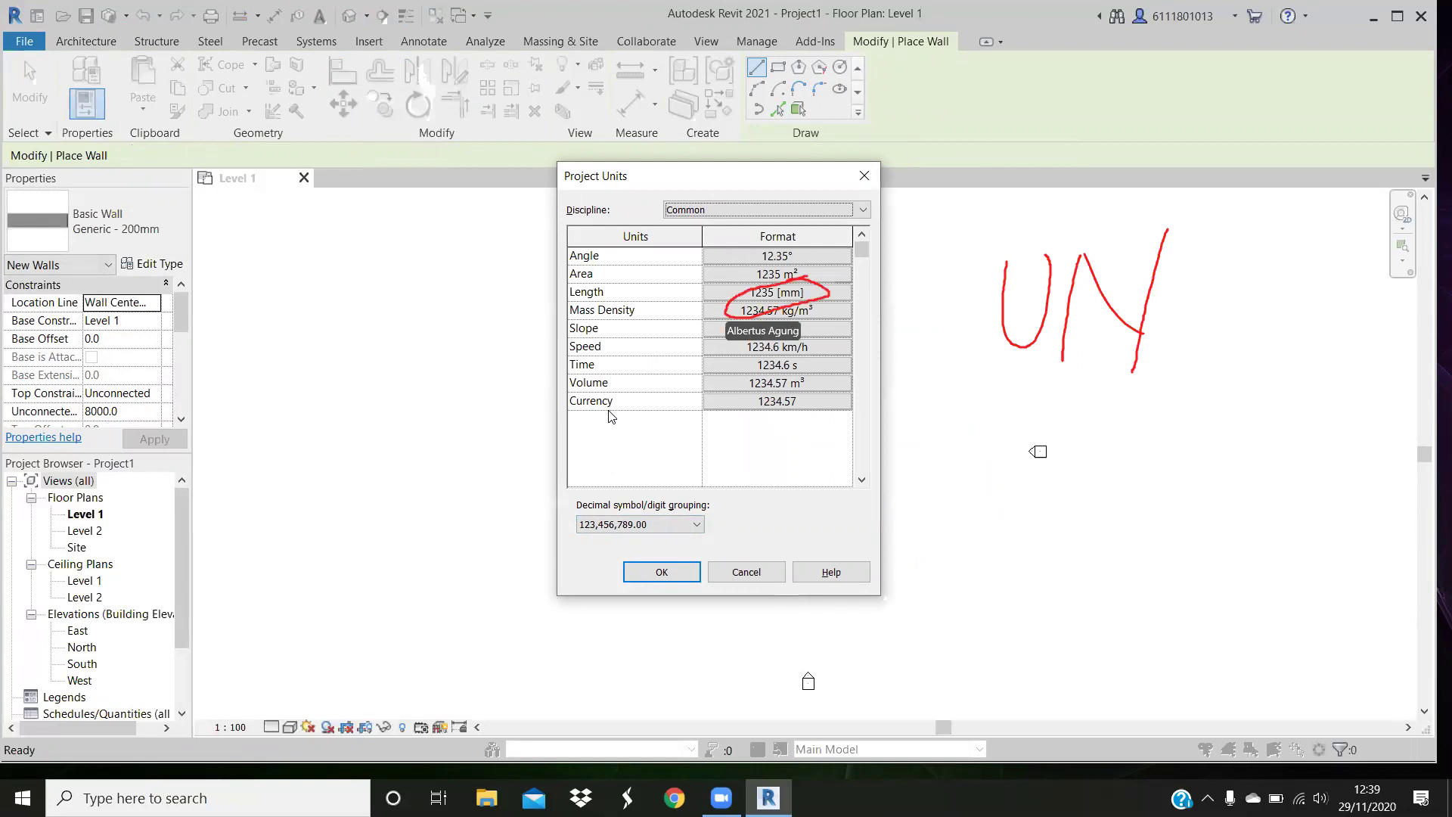
click(780, 299)
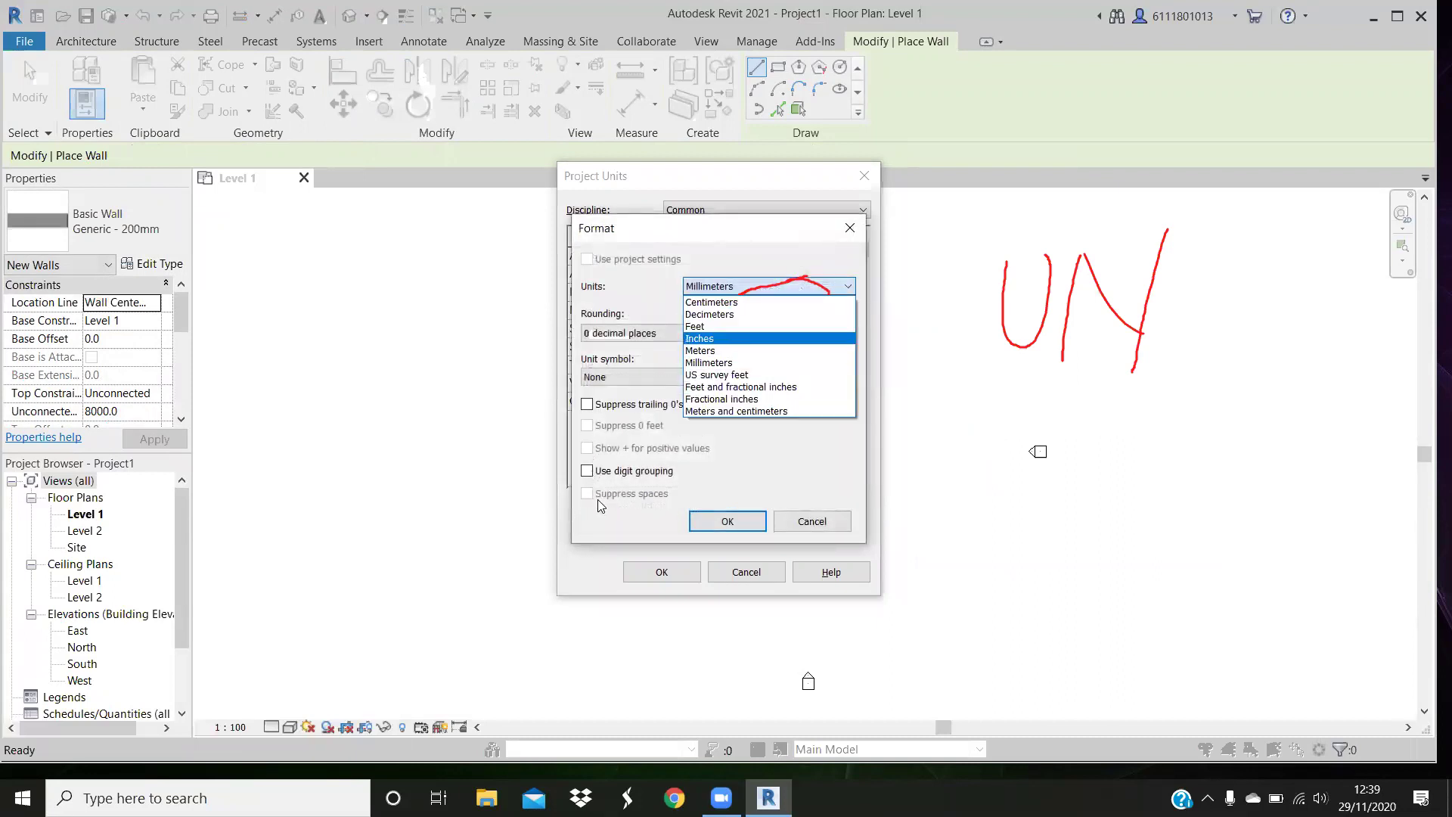
click(740, 350)
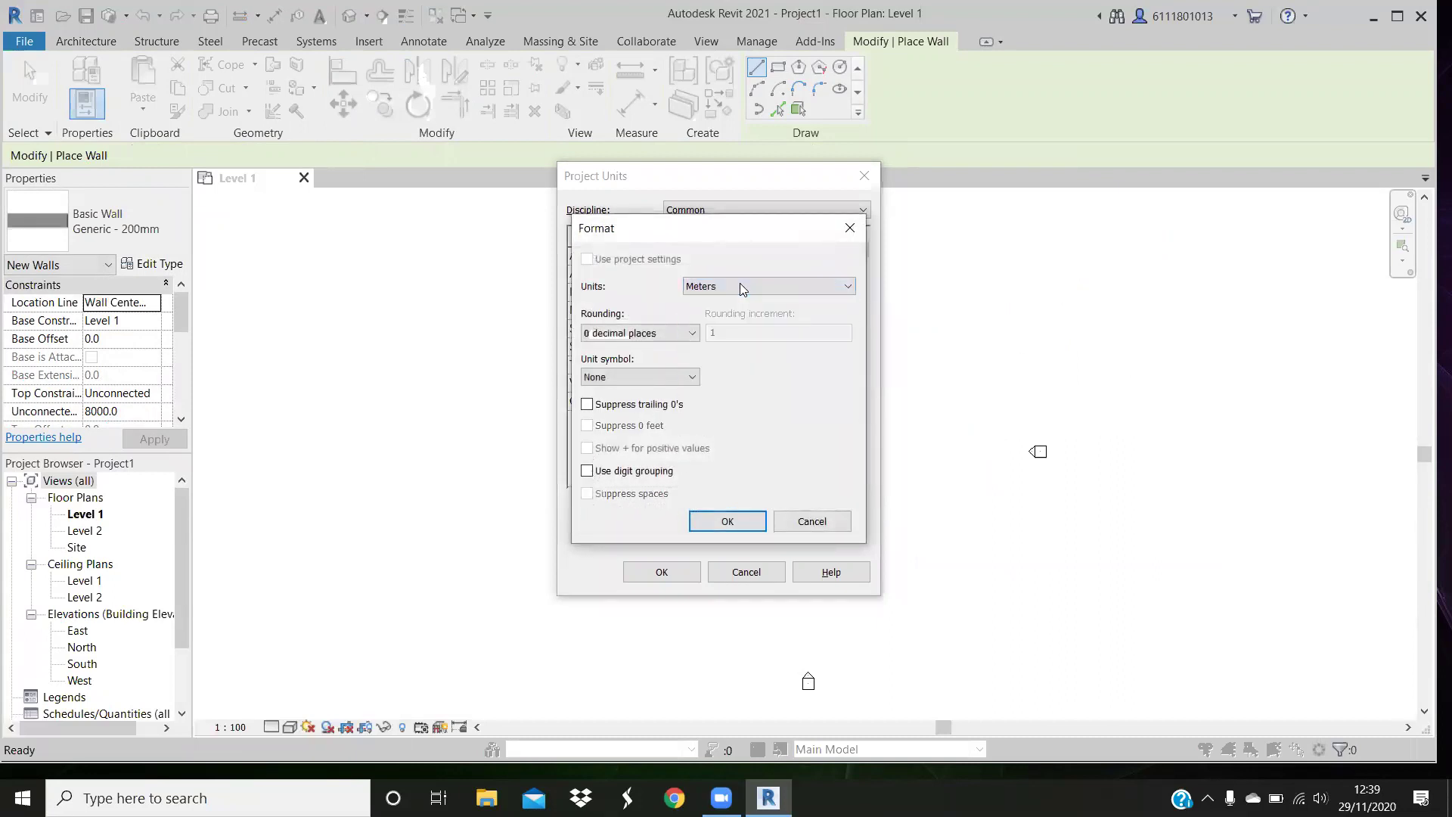
click(674, 333)
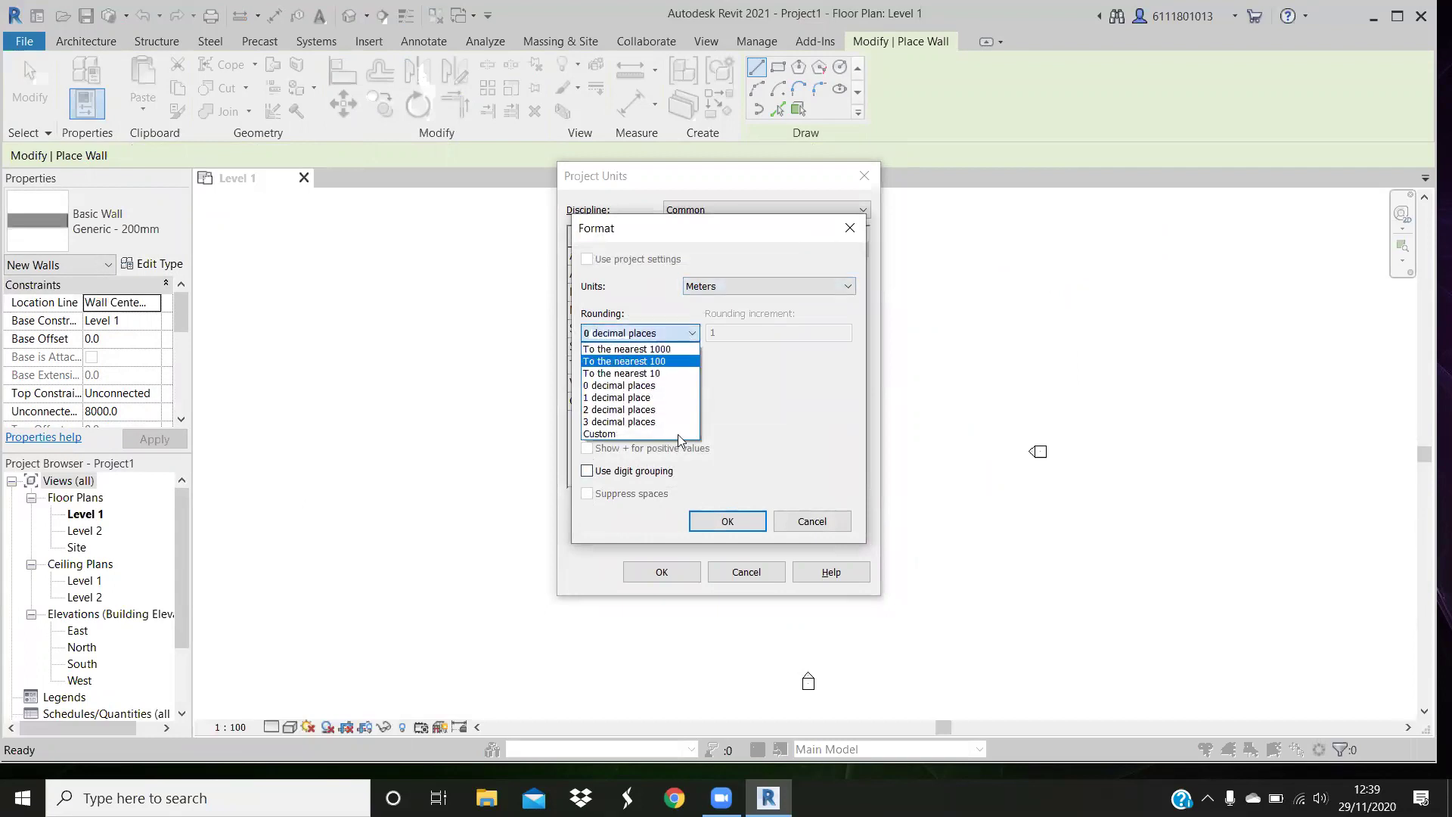
click(651, 409)
click(727, 522)
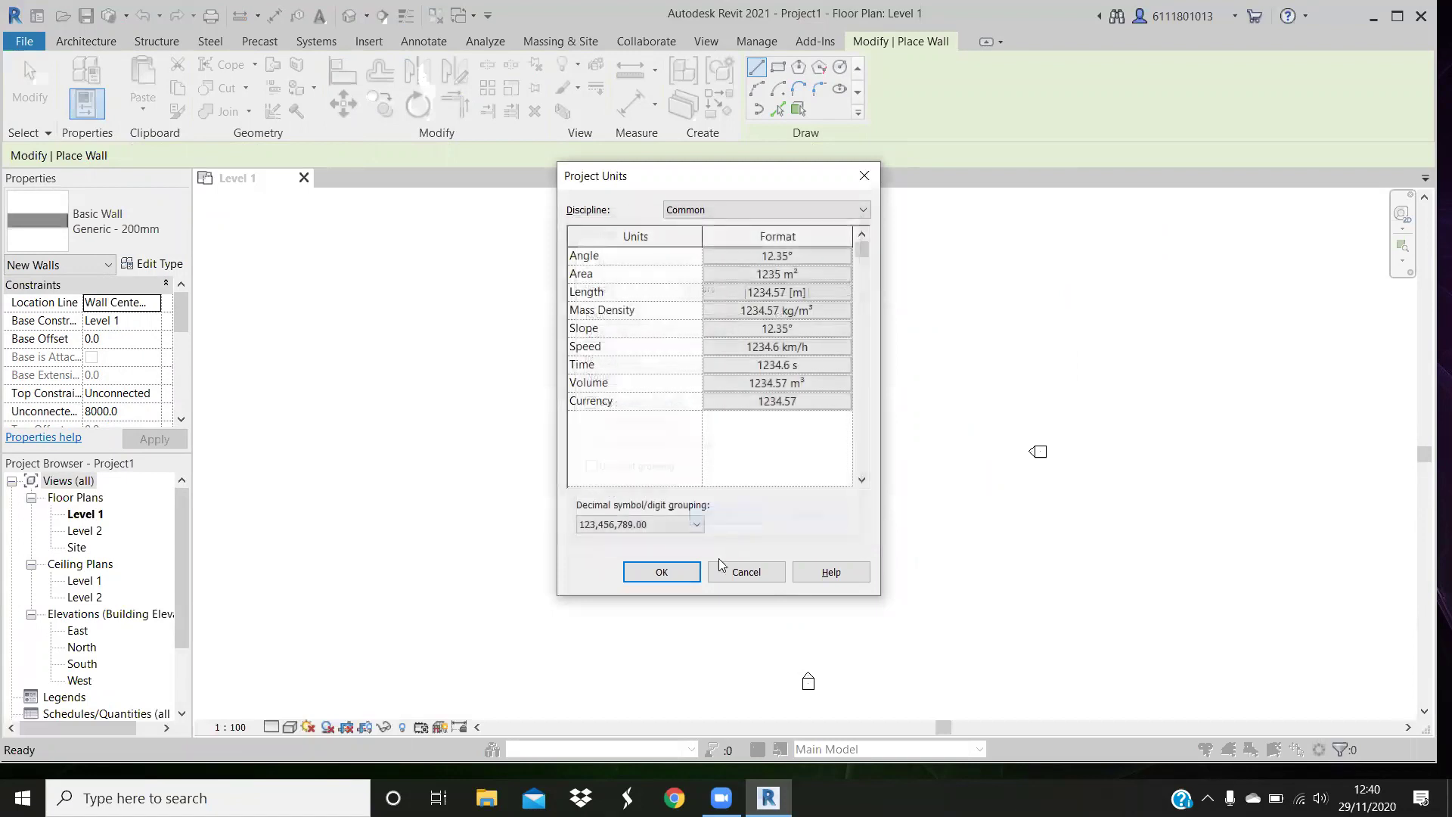
click(660, 575)
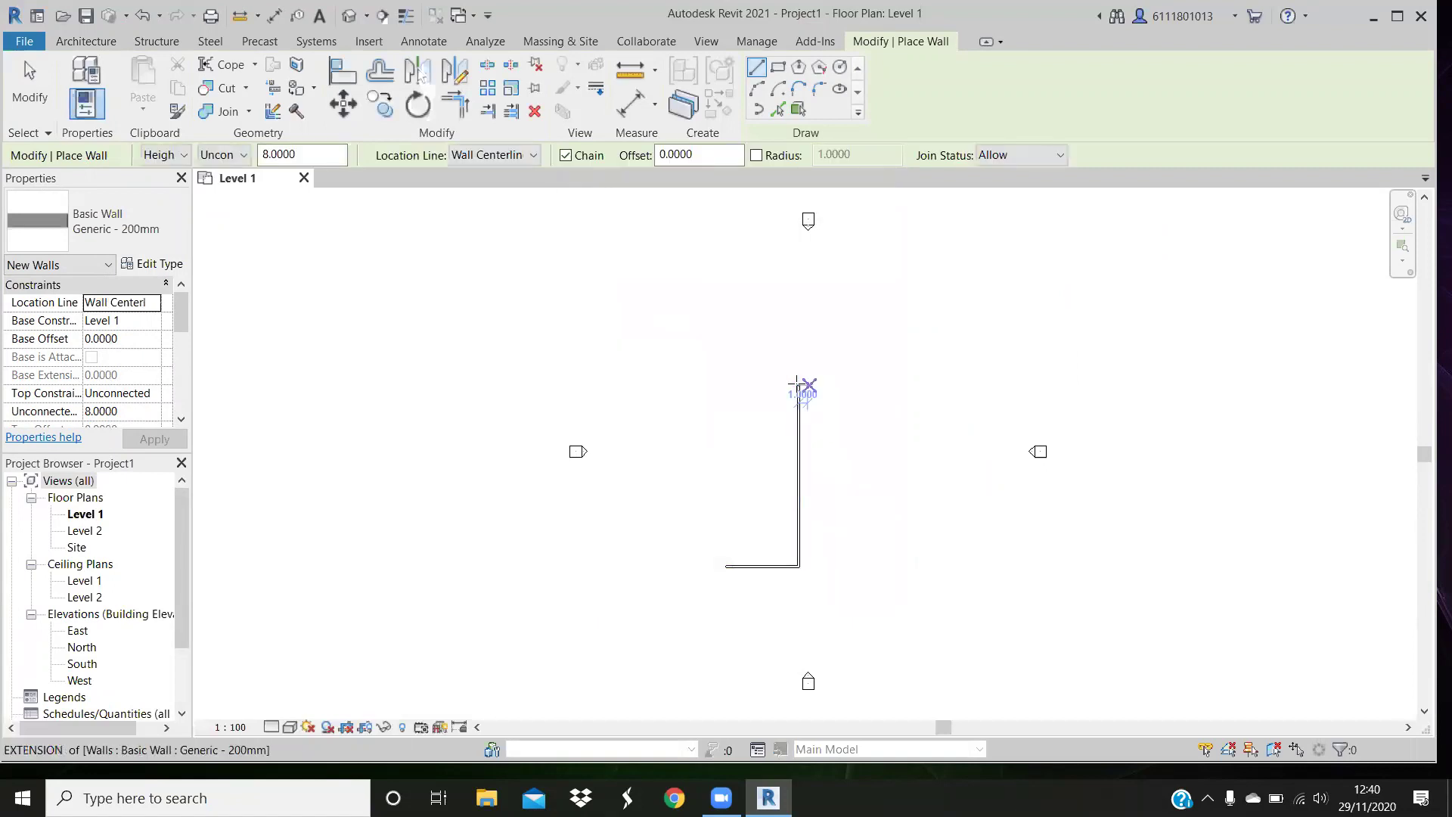
From the vertical wall's top end, close the wall outline into a rectangle with SZ
click(754, 384)
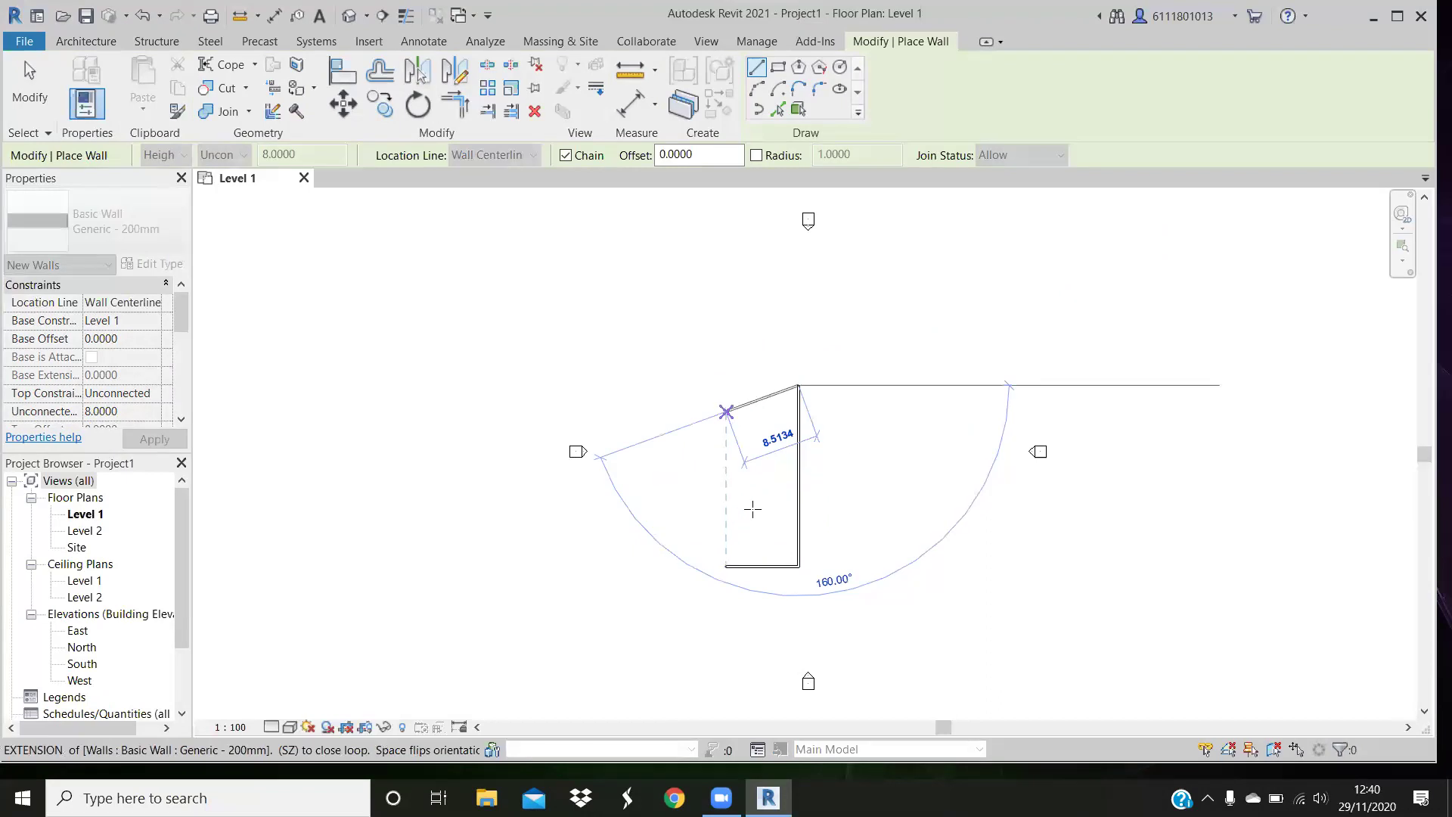
key(s)
key(z)
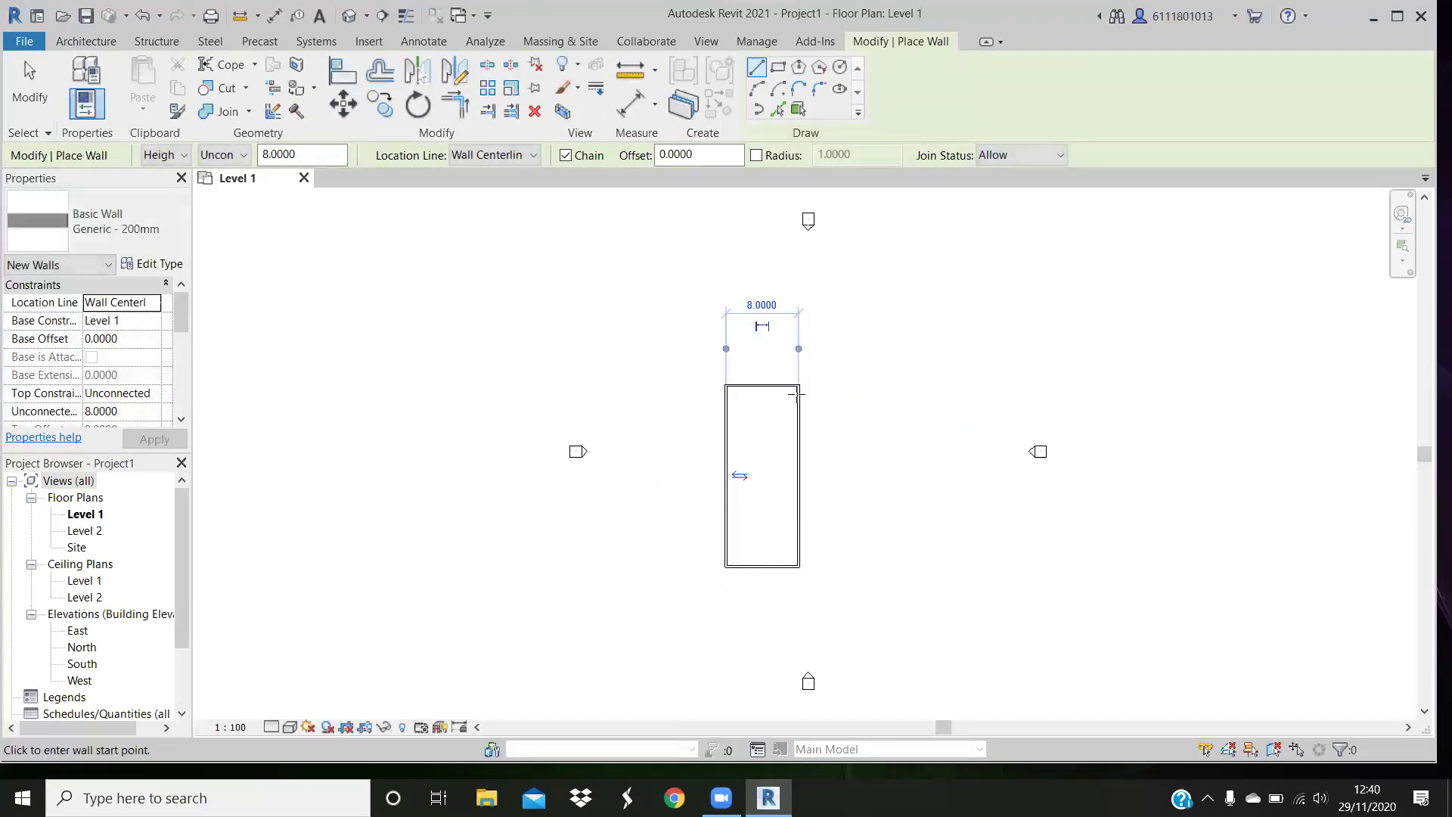
scroll(850, 408, up, 1)
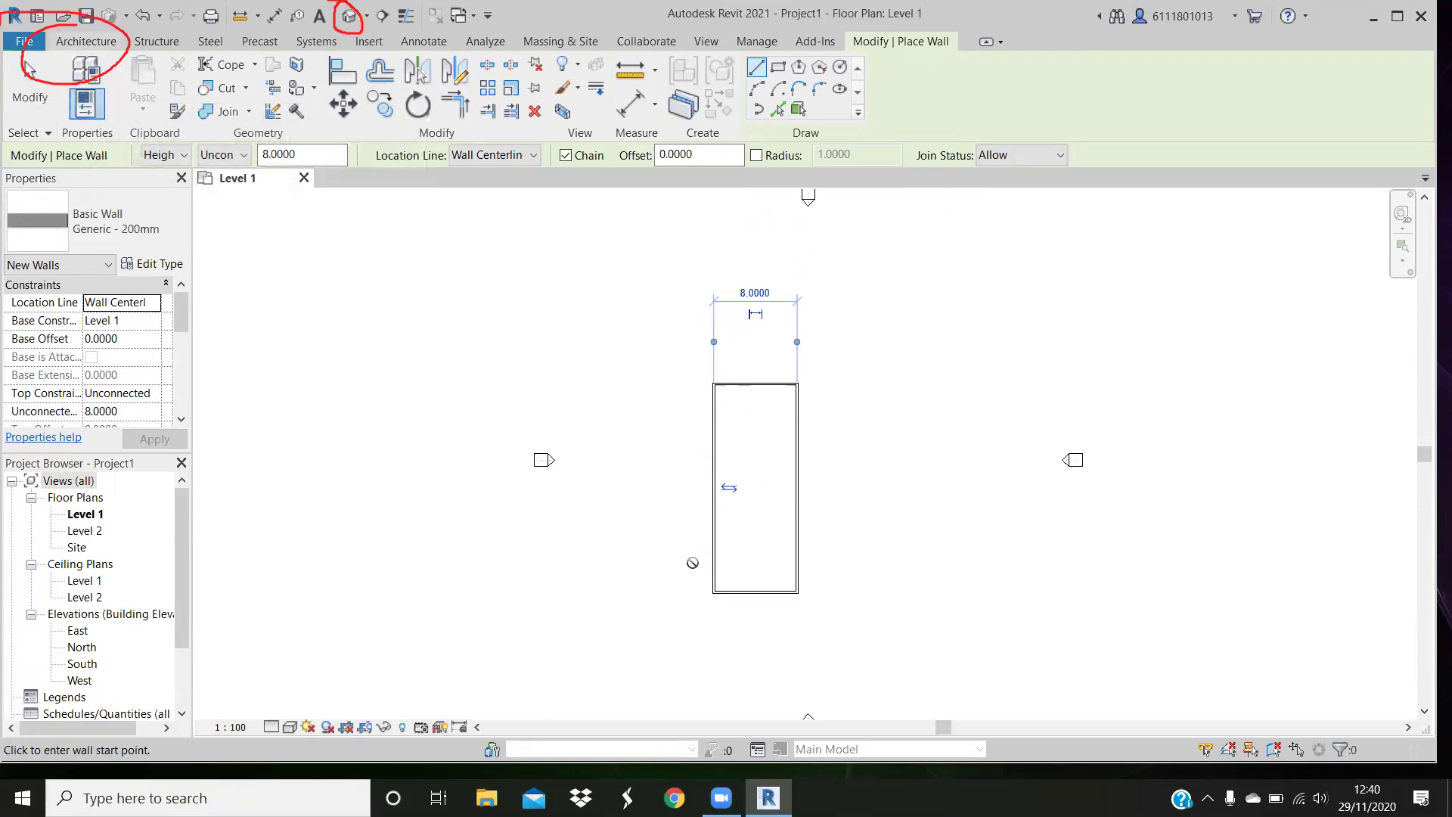
Place an M_Single-Flush 0915 x 2134mm door in the bottom wall near the right corner
click(65, 37)
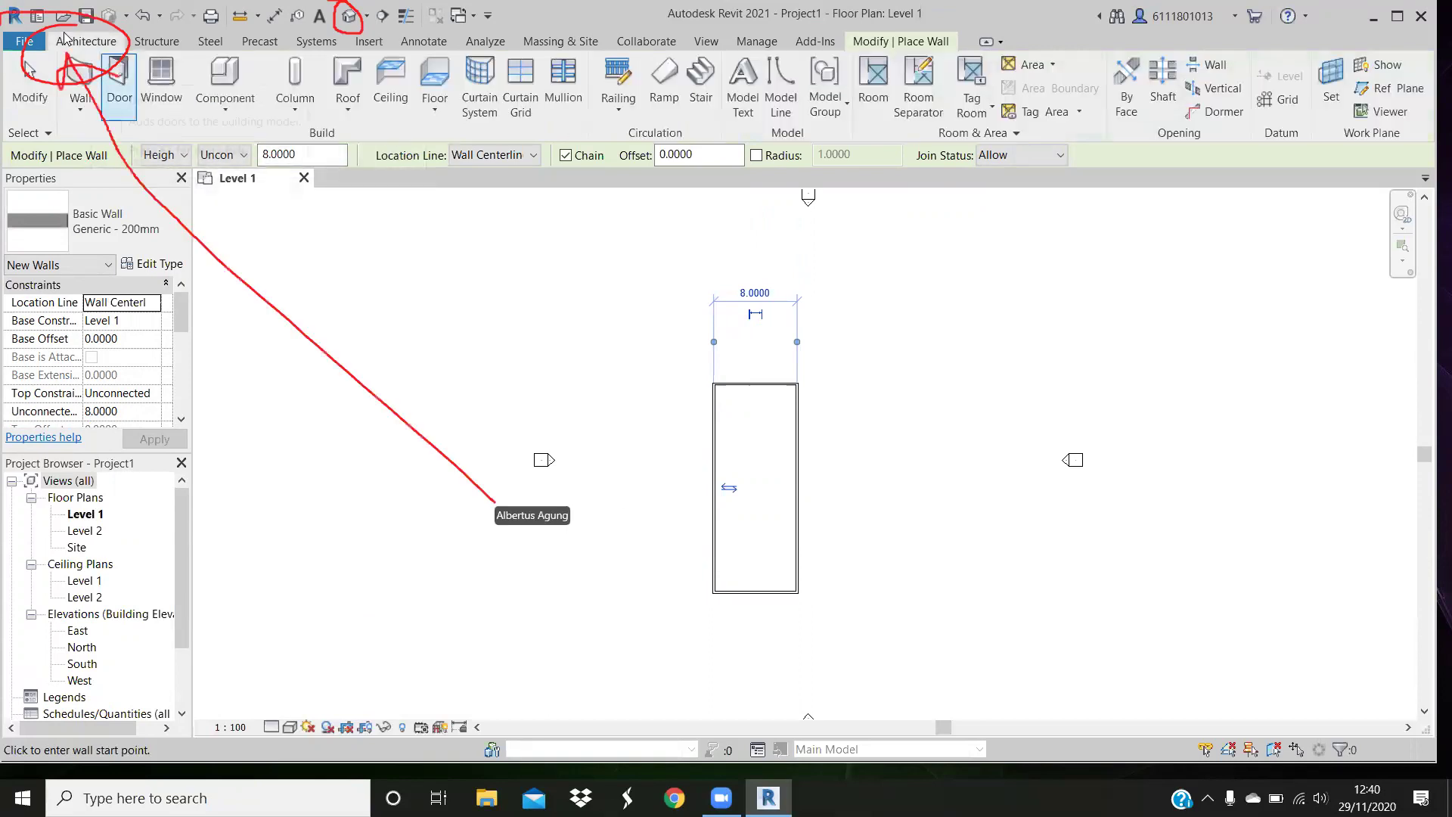
click(119, 82)
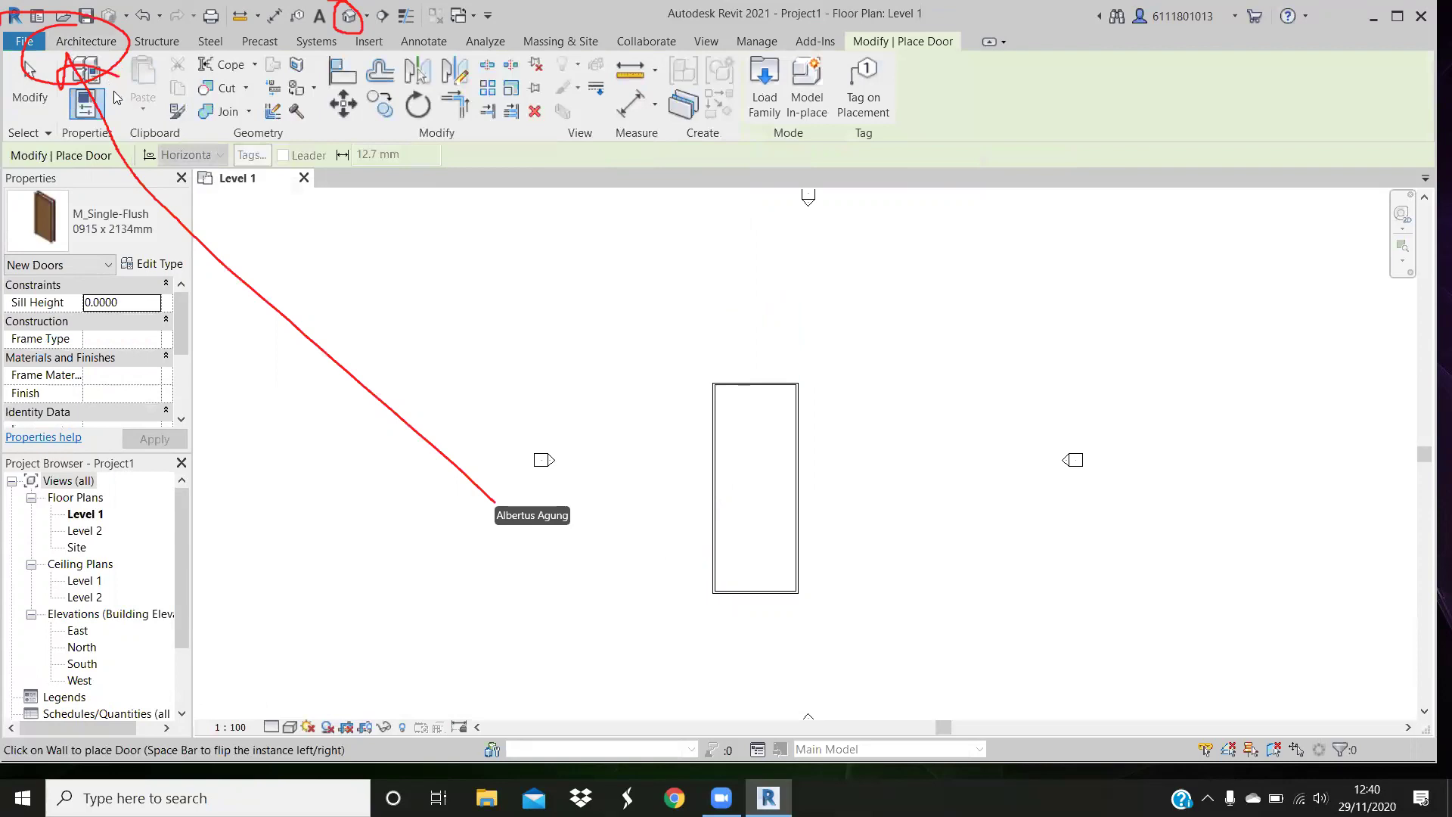
key(Escape)
key(d)
key(r)
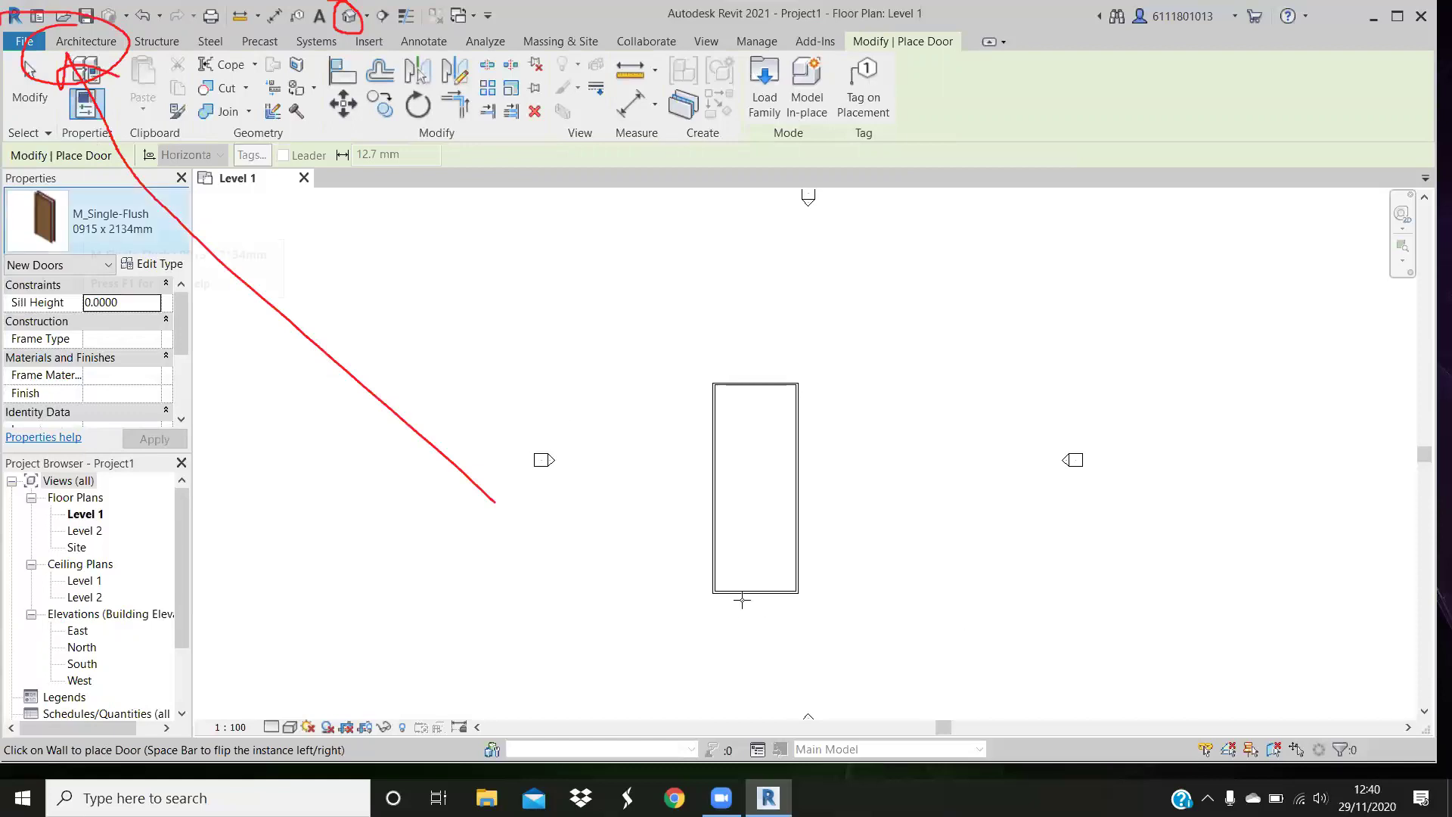
scroll(745, 598, up, 1)
scroll(770, 592, up, 1)
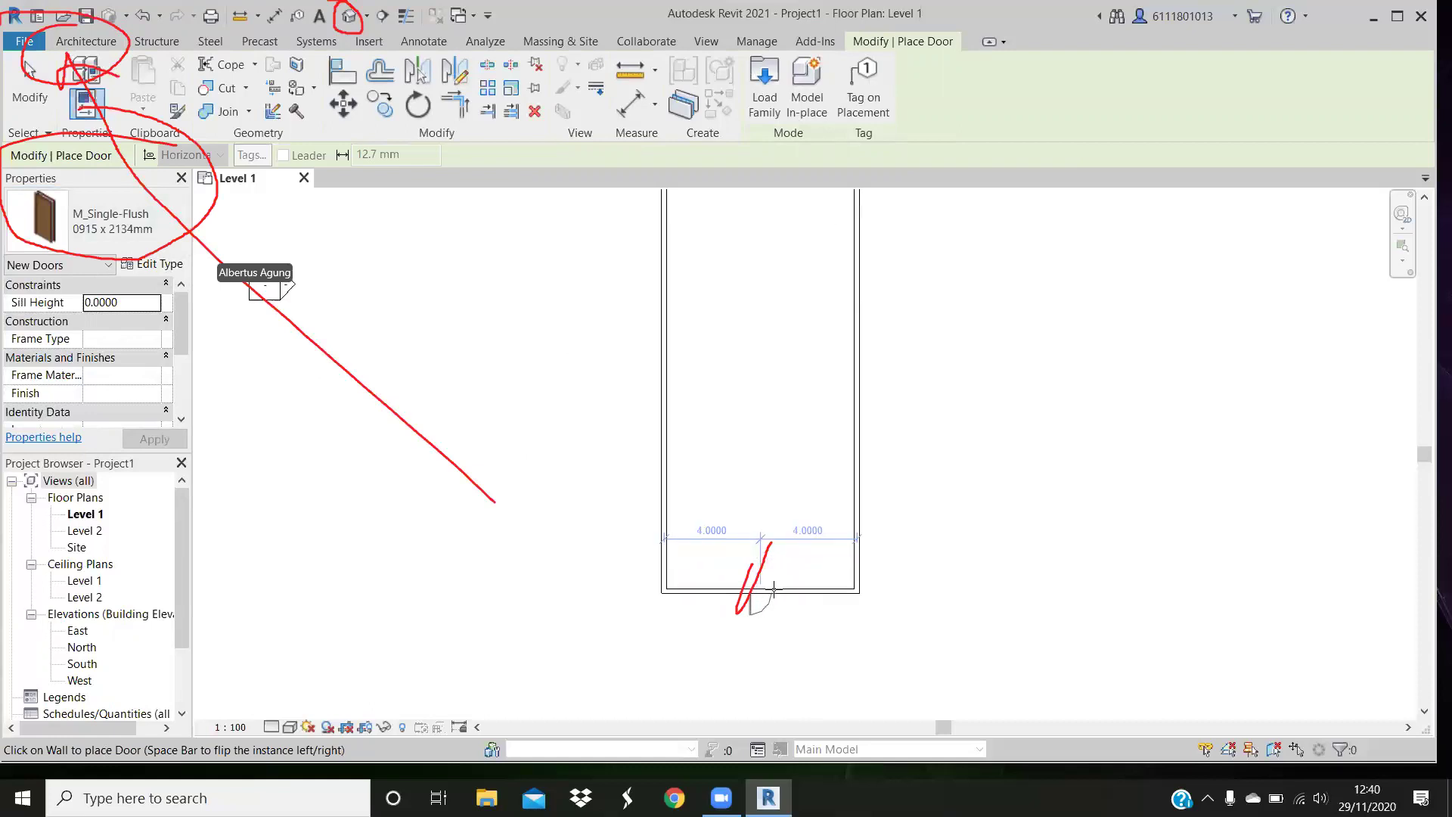
scroll(774, 590, up, 1)
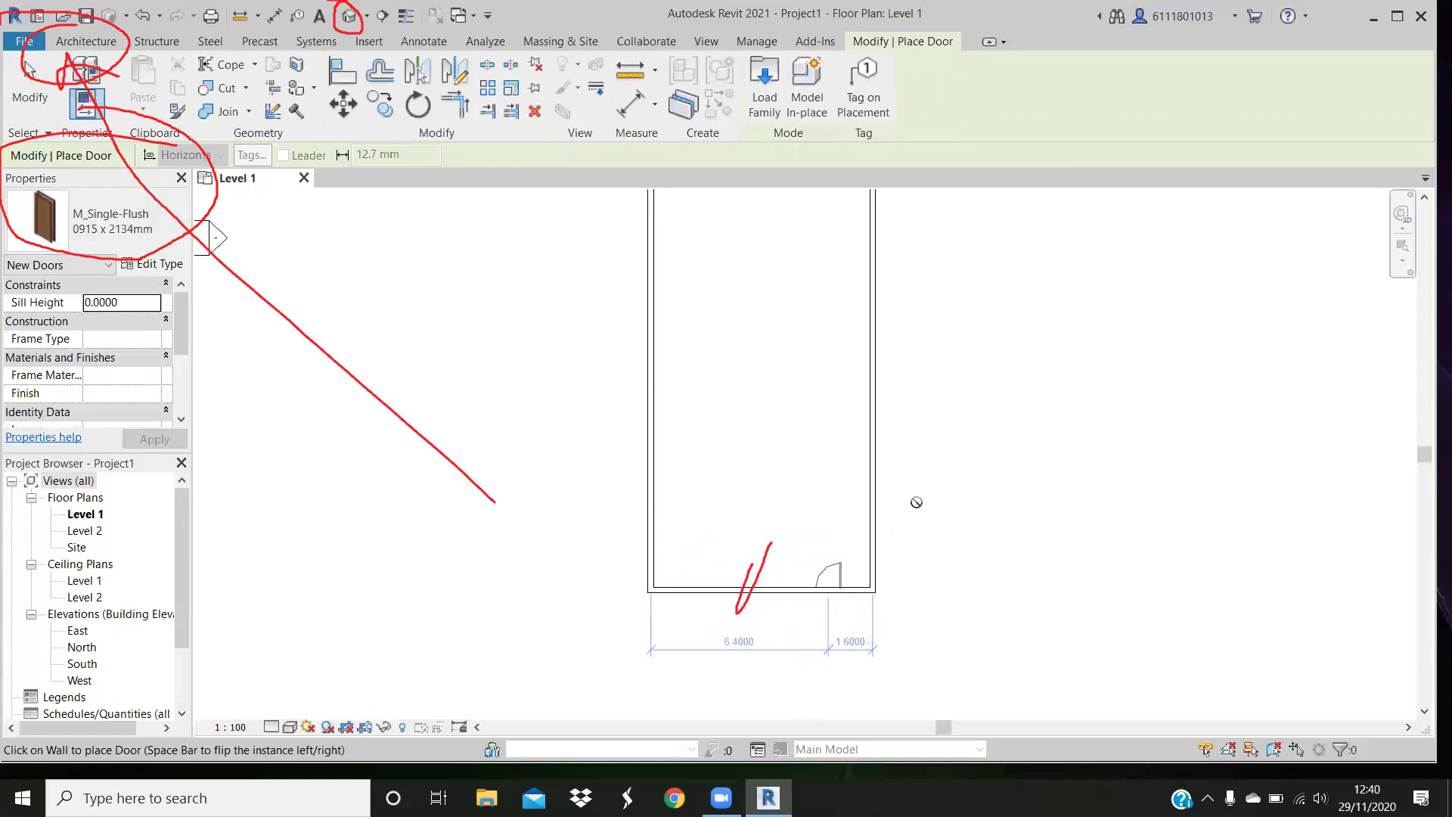
click(851, 583)
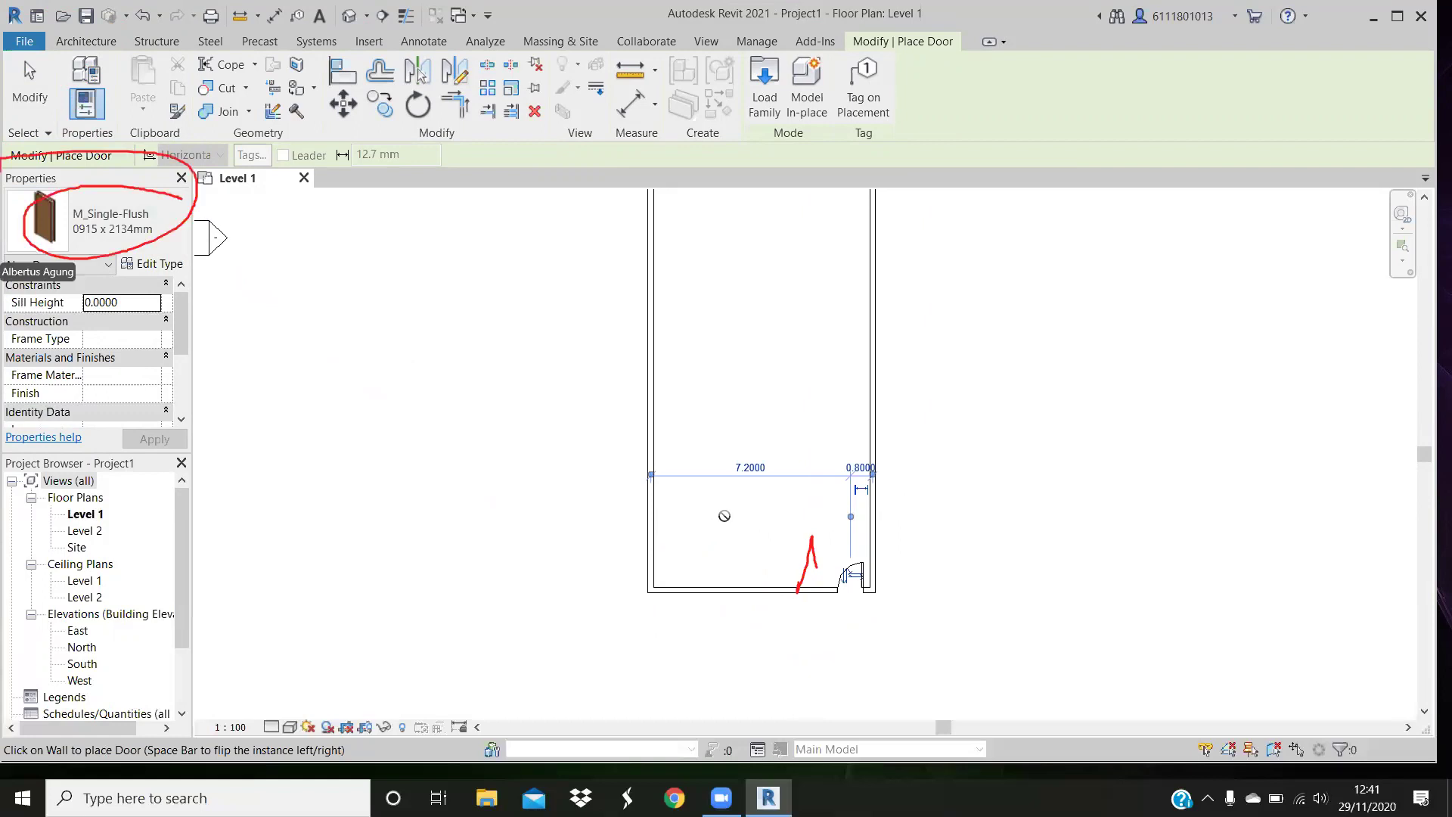
click(122, 227)
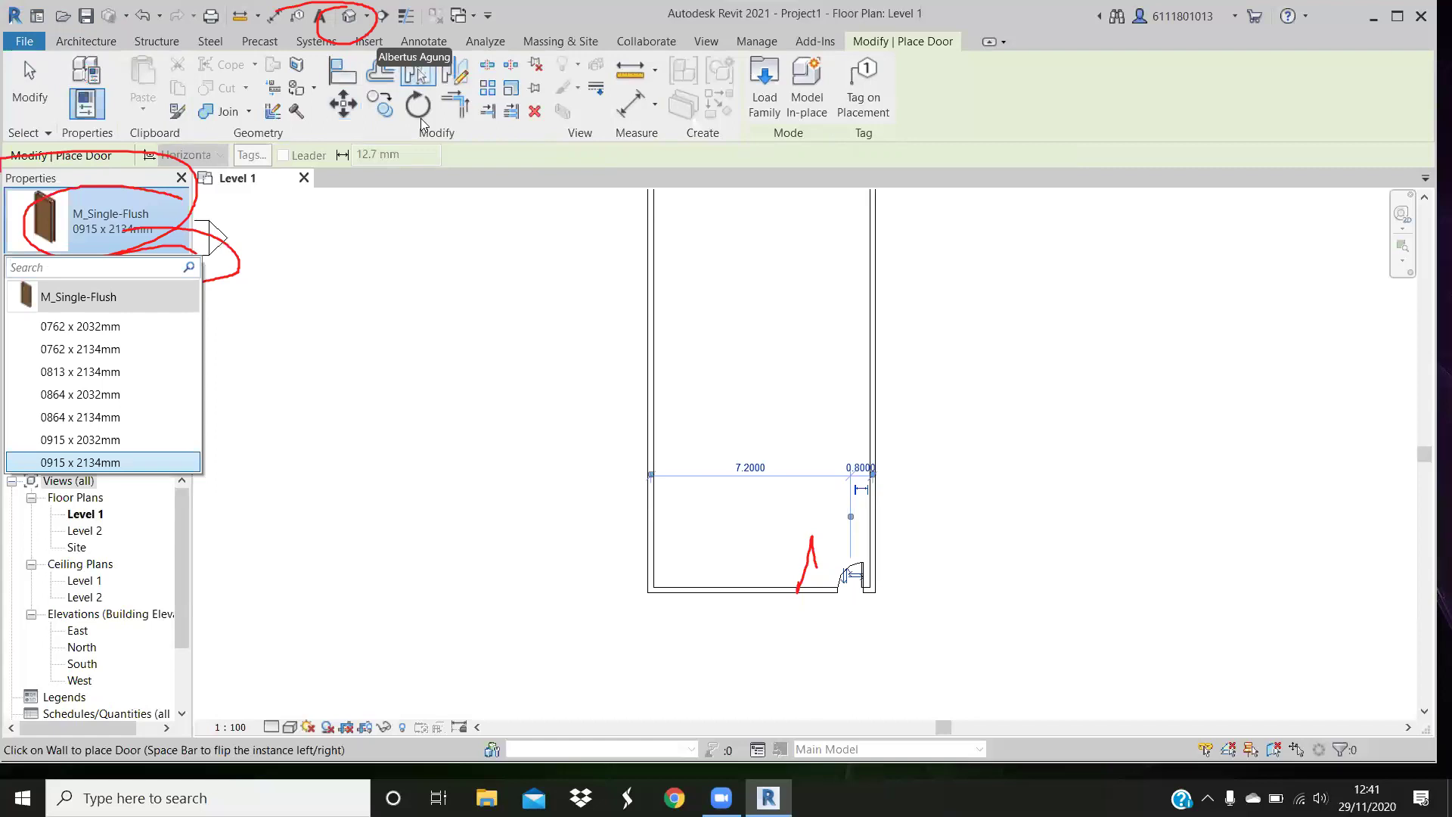
click(419, 76)
key(Escape)
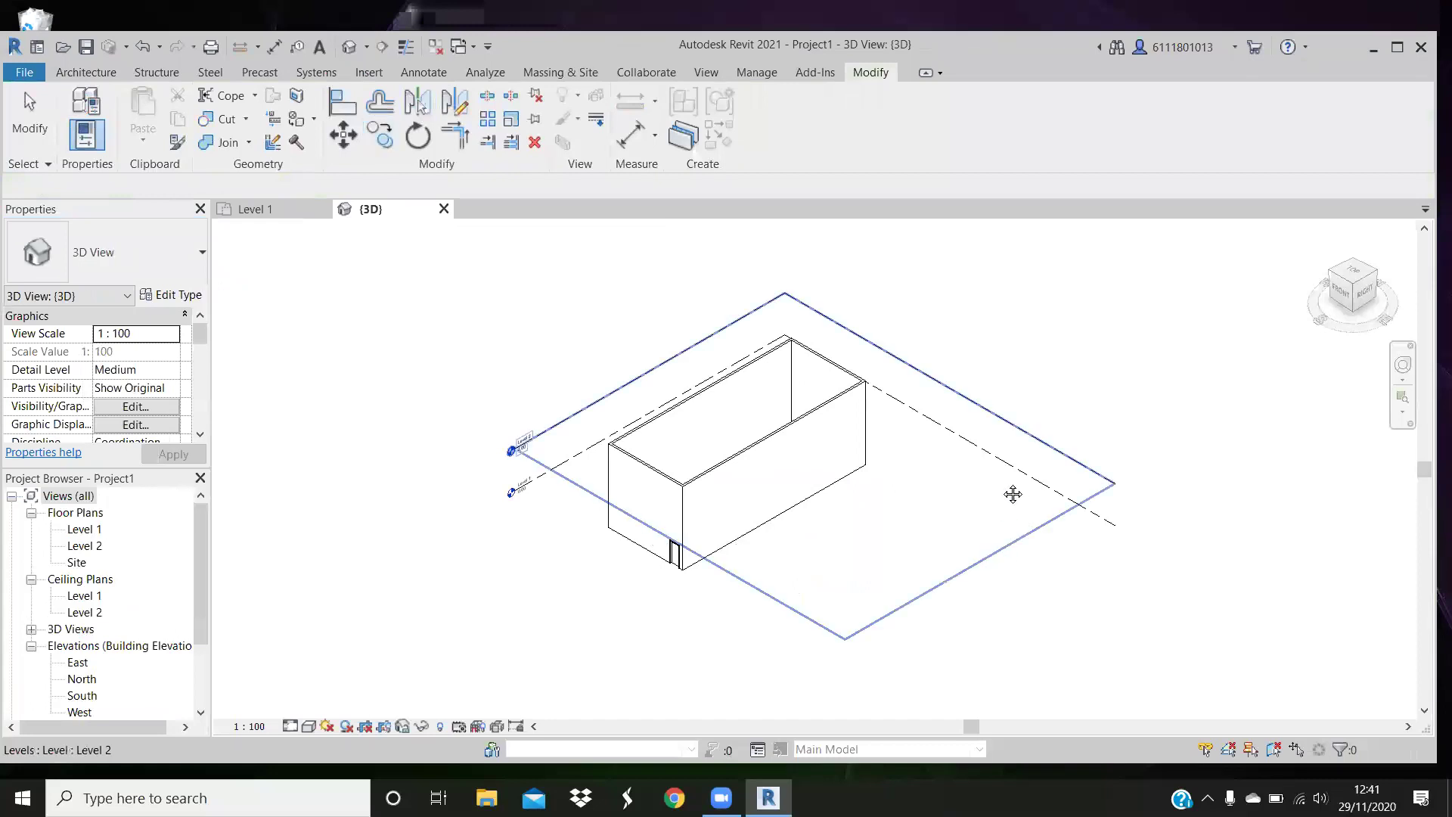
In the 3D view, cancel the Mirror tool and select the long right-hand wall
key(m)
key(m)
scroll(983, 495, up, 3)
scroll(786, 473, up, 2)
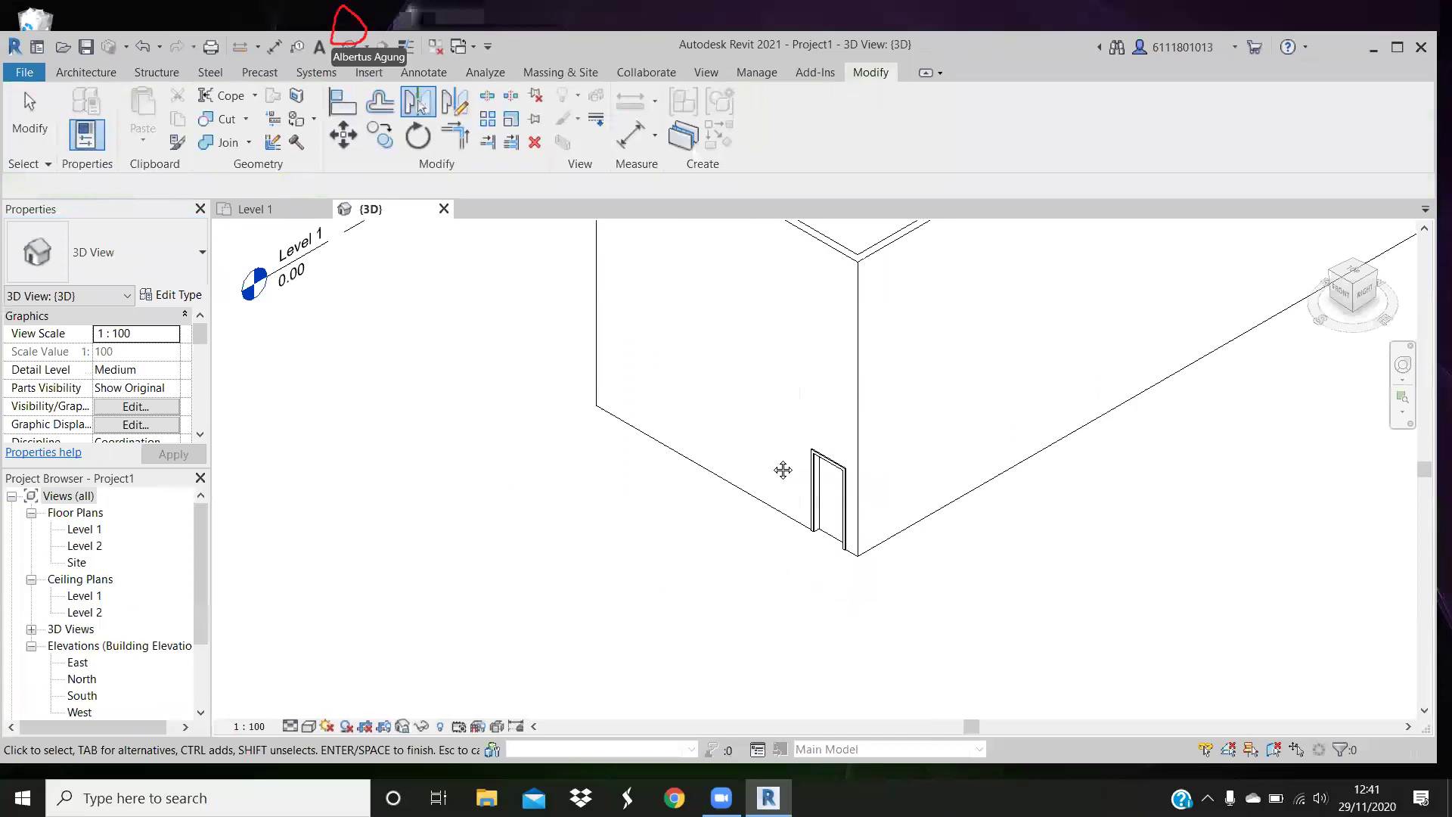
scroll(783, 470, down, 1)
scroll(832, 444, down, 1)
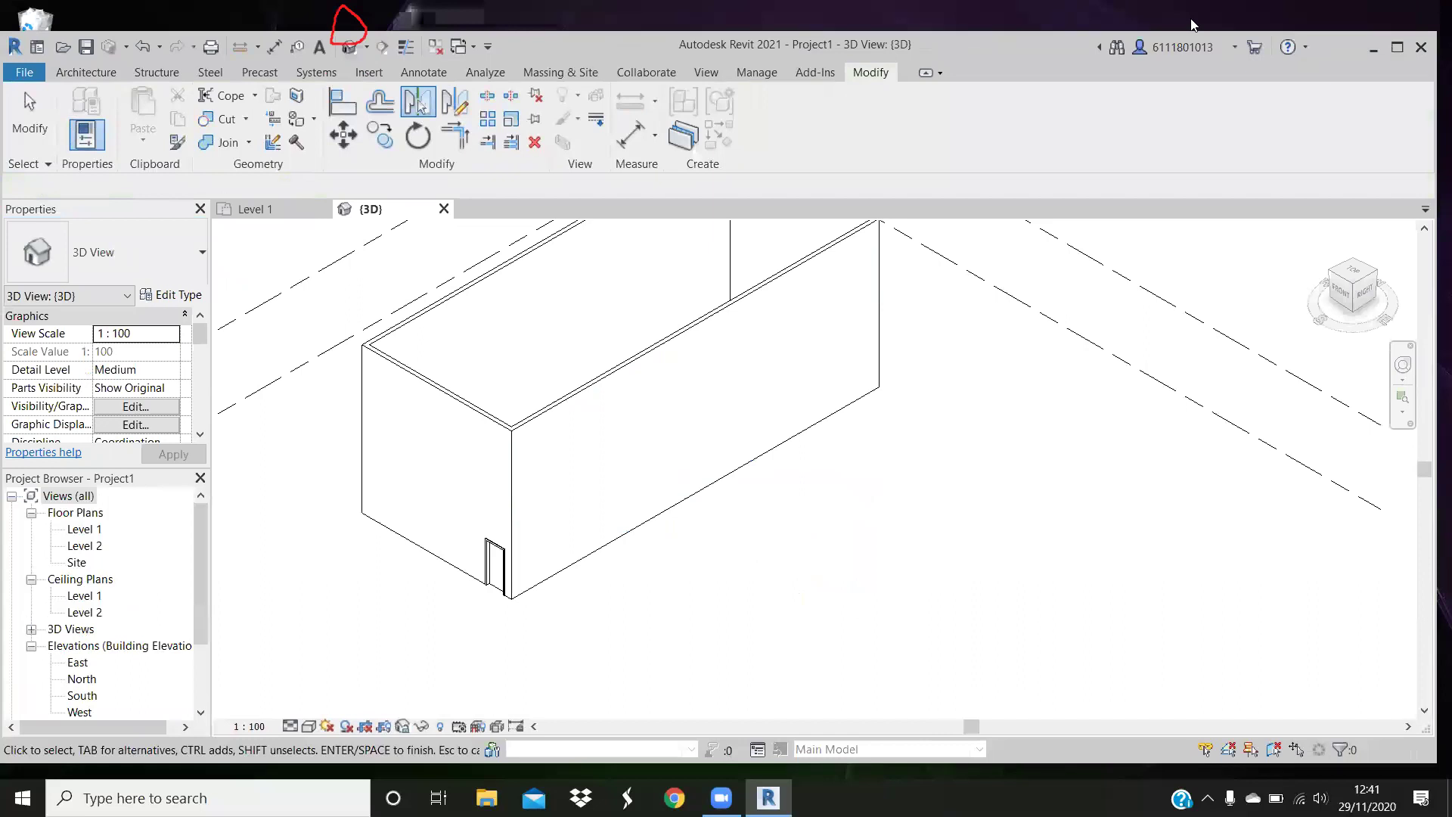
click(1398, 47)
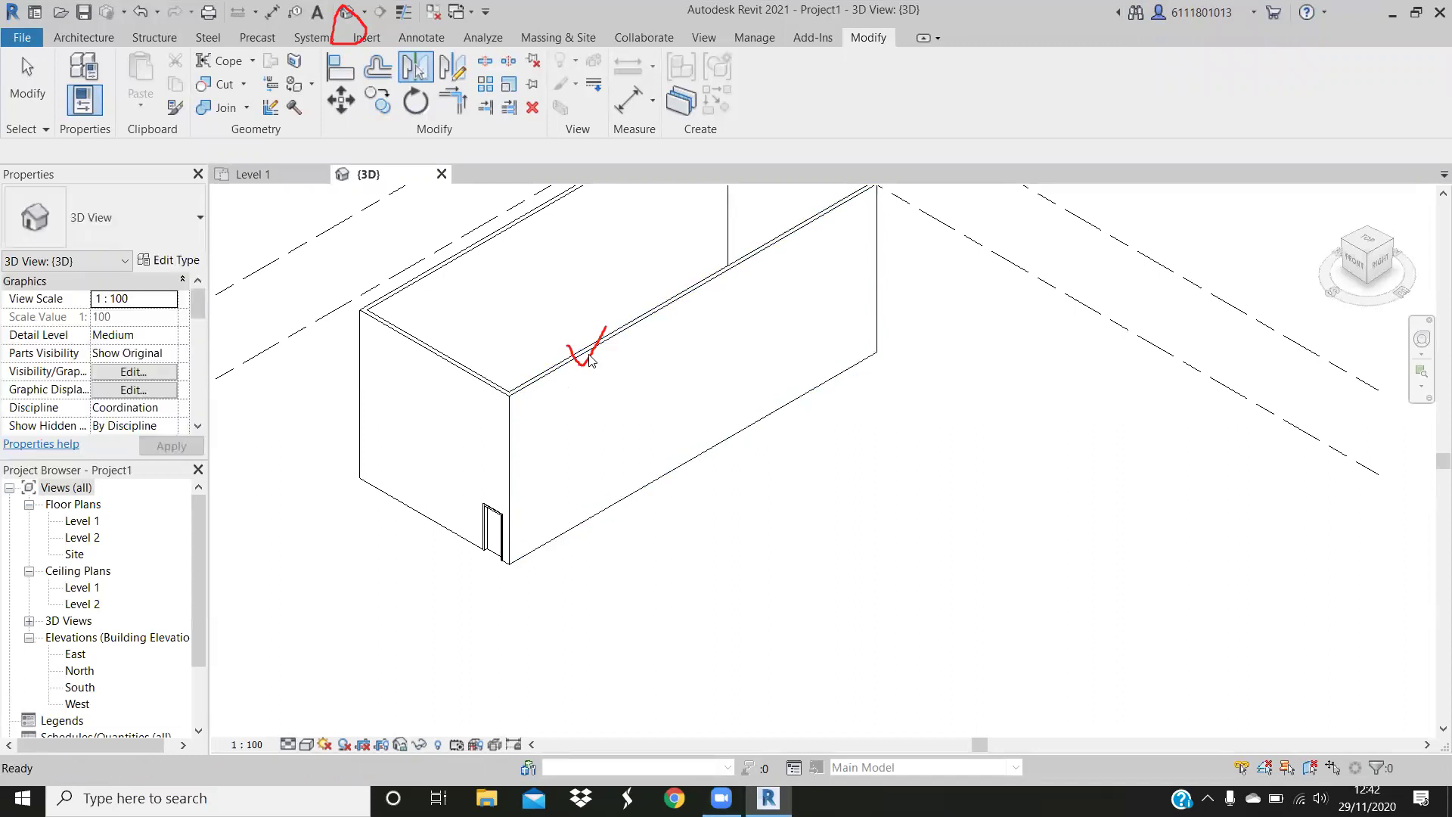
key(Escape)
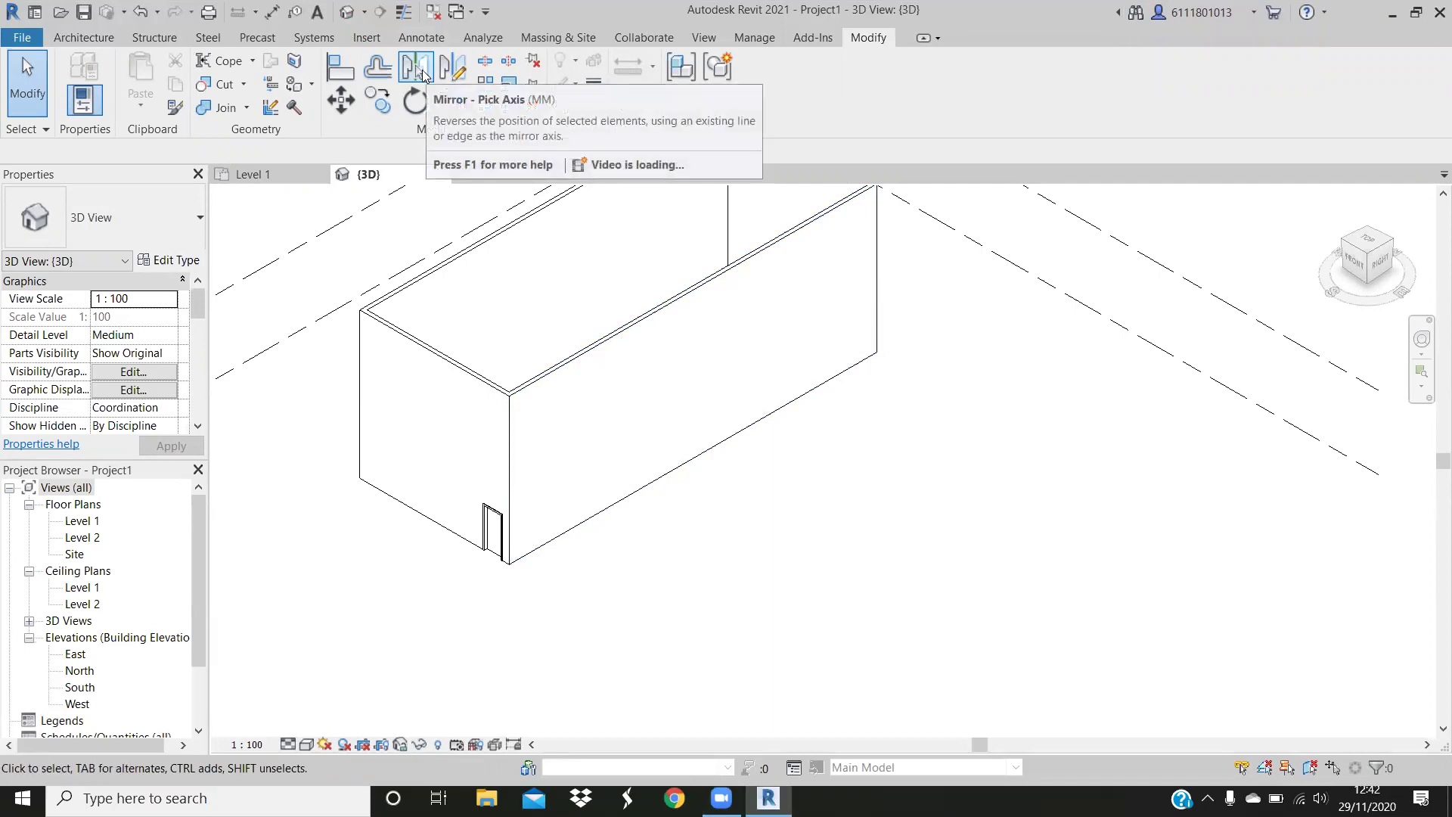
click(422, 74)
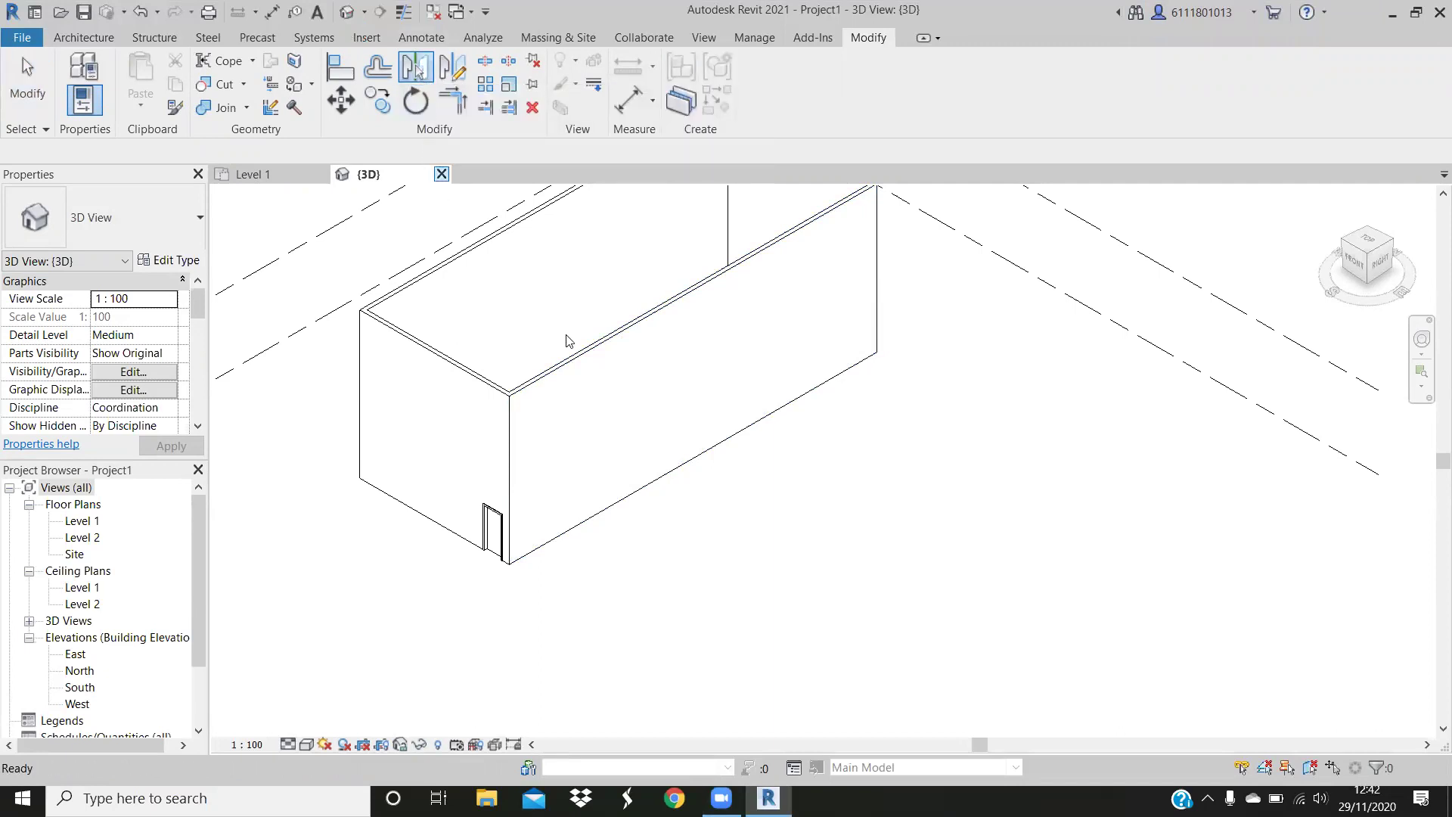
click(572, 375)
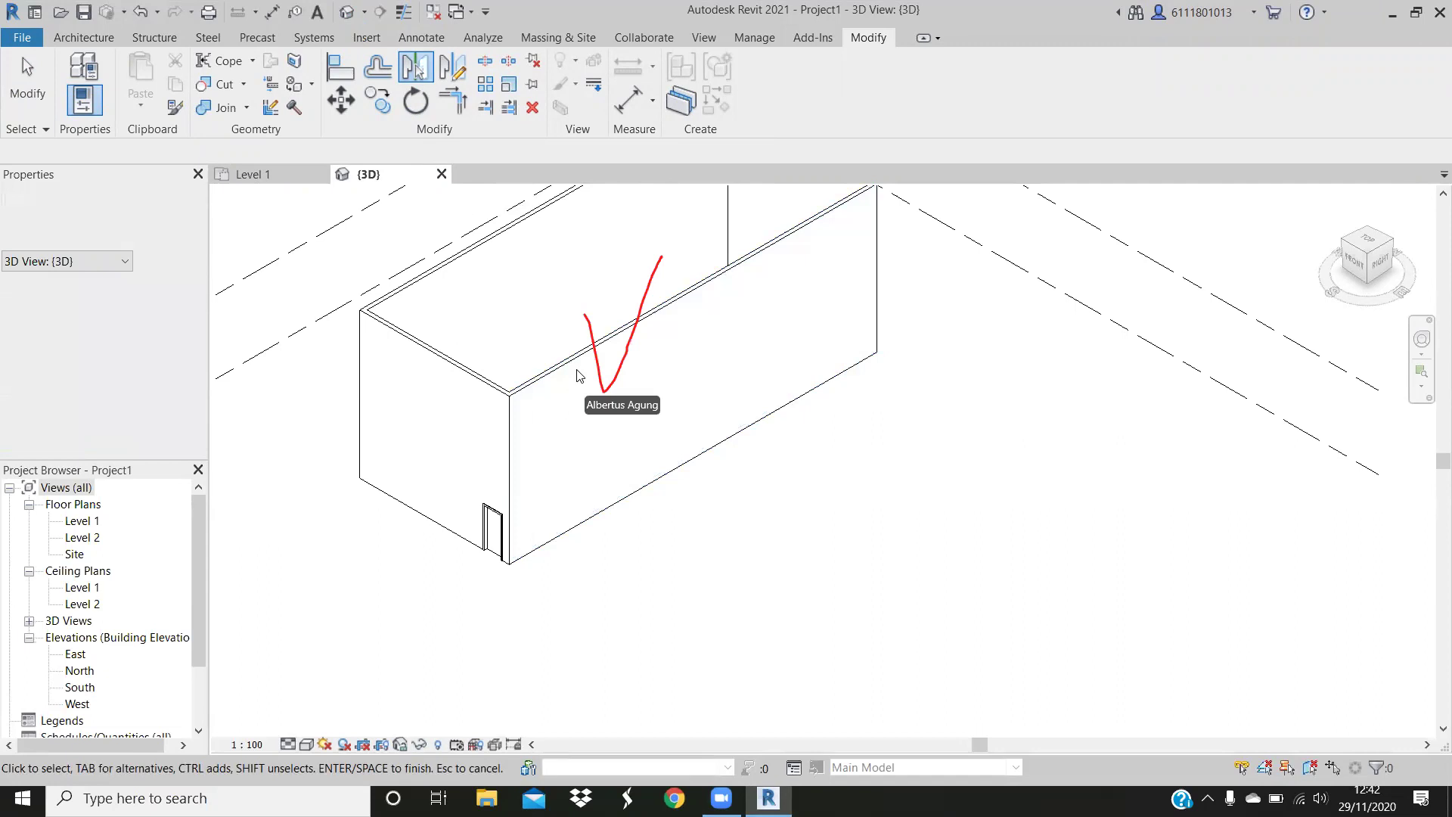
key(Escape)
click(695, 349)
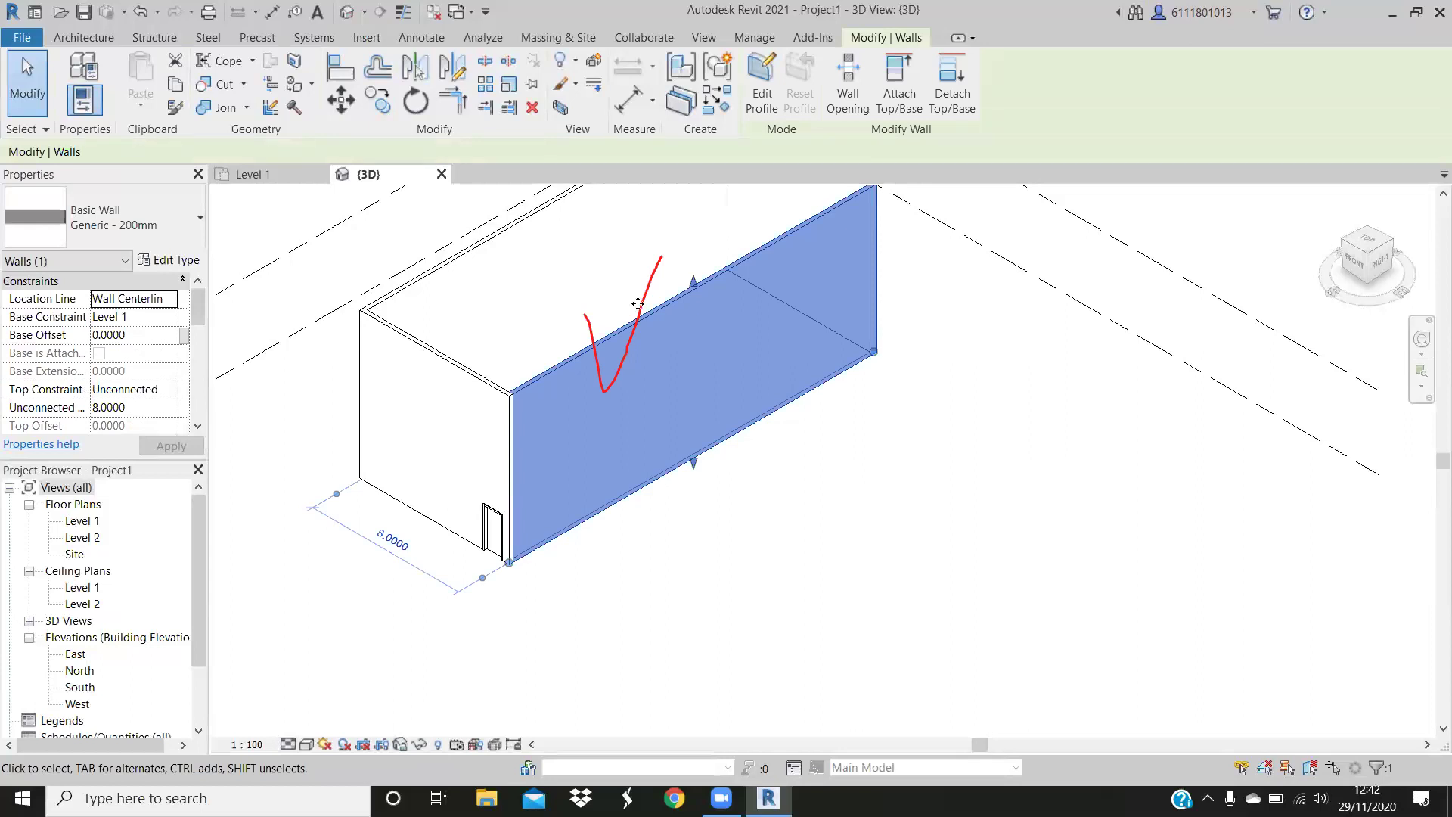
In Edit Type, rename the basic wall type Generic - 200mm to Generic - 120mm
click(170, 260)
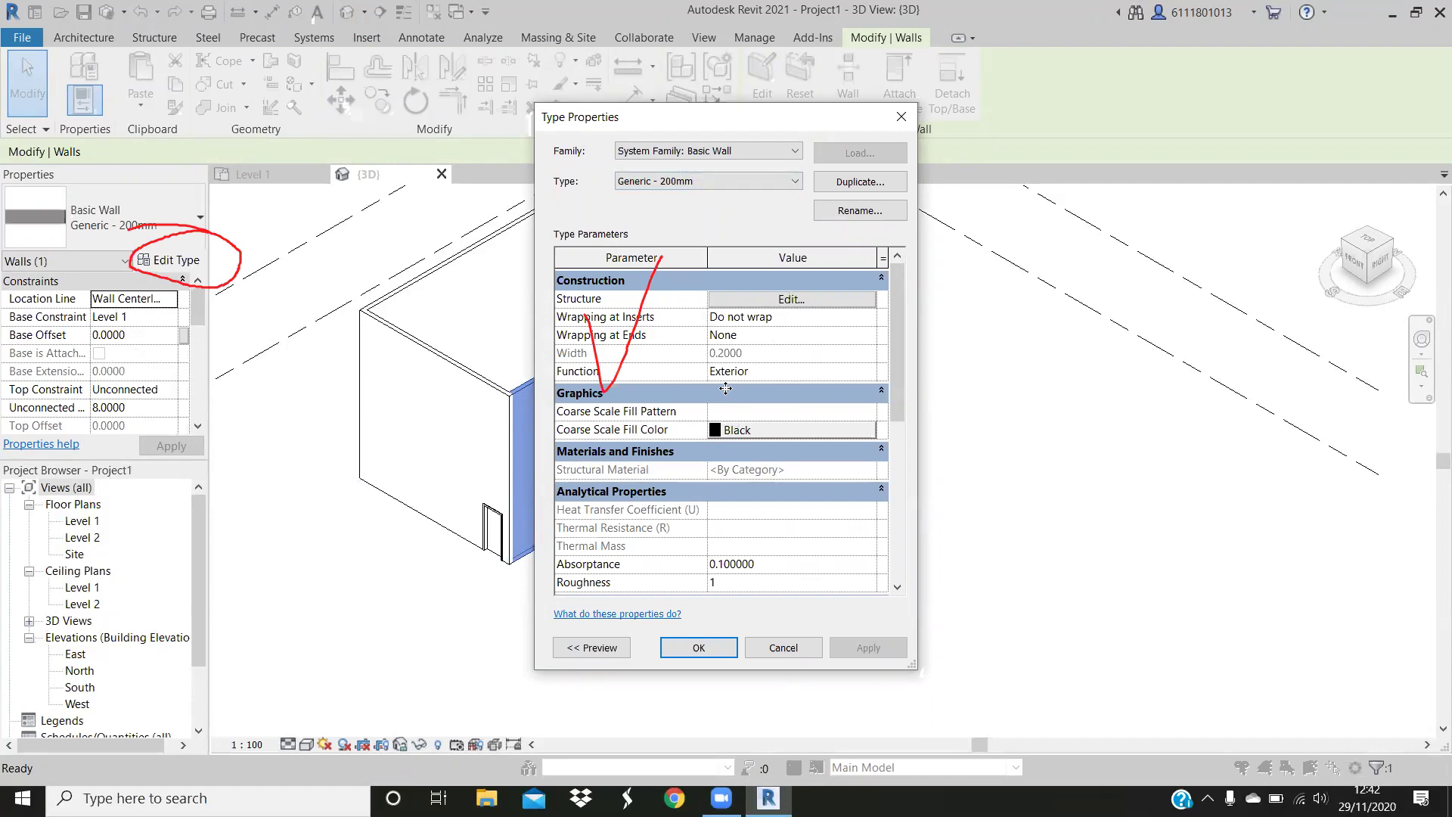
mouse_move(885, 165)
mouse_down()
mouse_move(920, 189)
mouse_move(820, 221)
mouse_up()
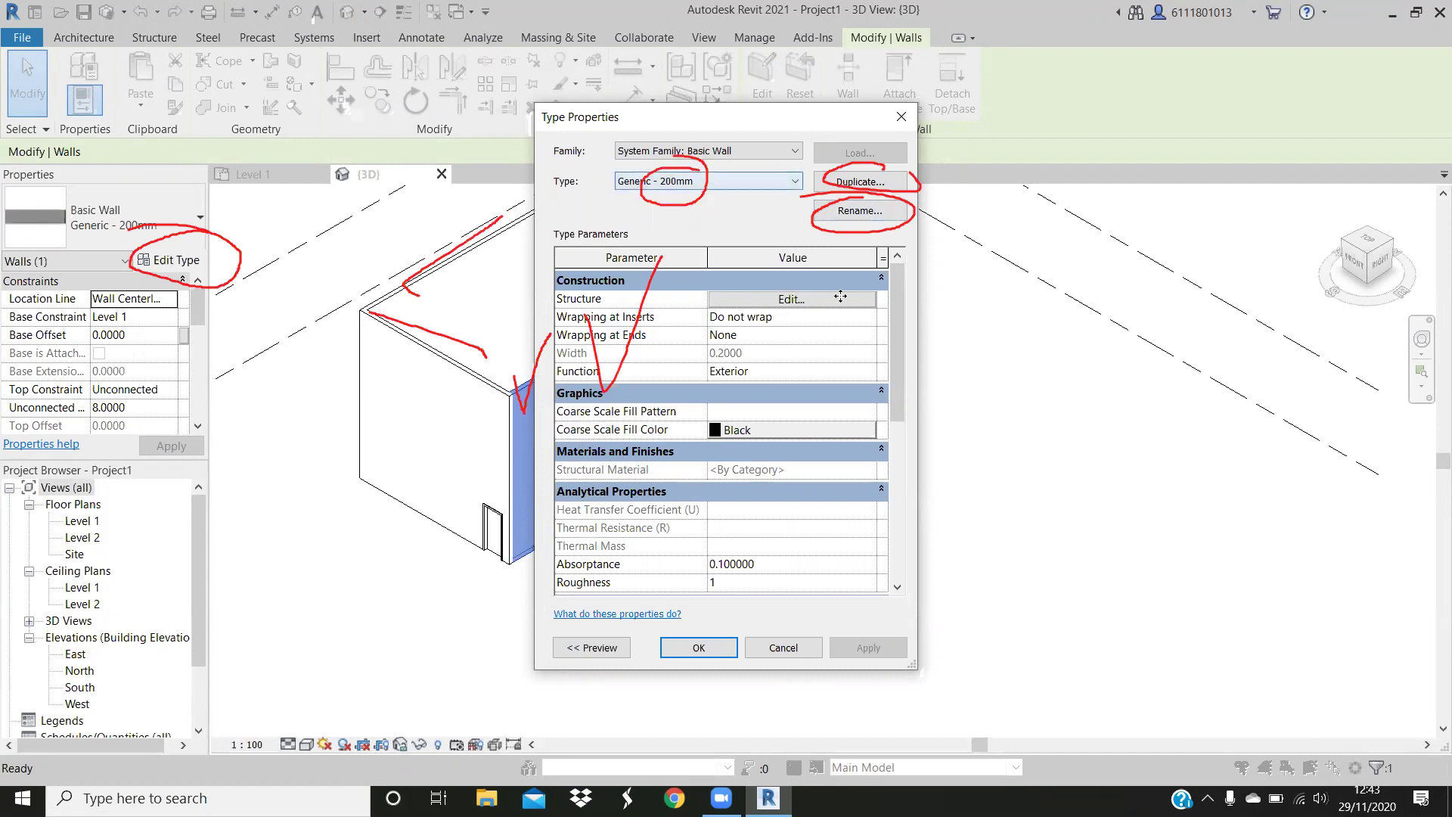
click(829, 211)
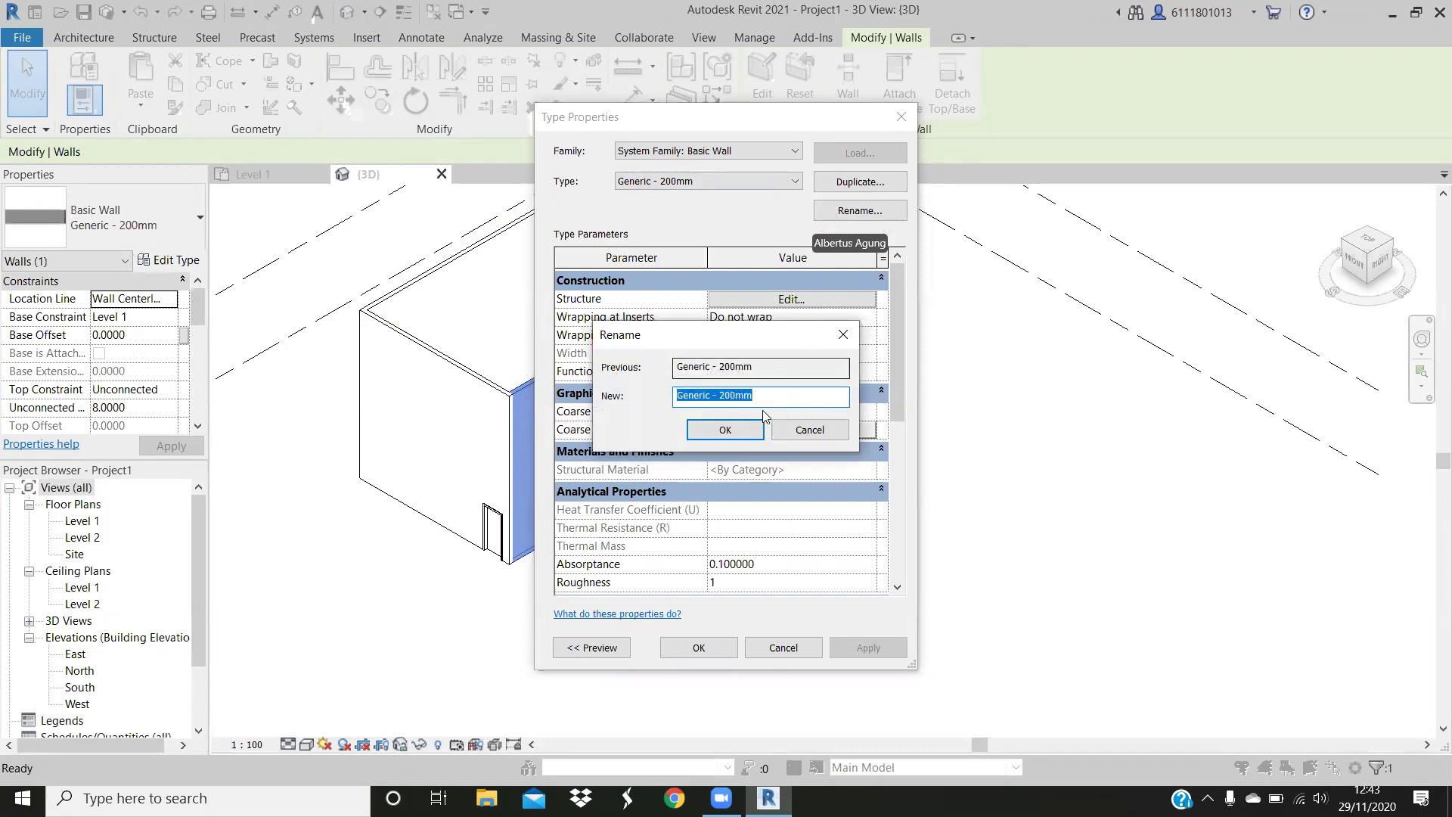
click(731, 394)
double_click(731, 394)
text(12)
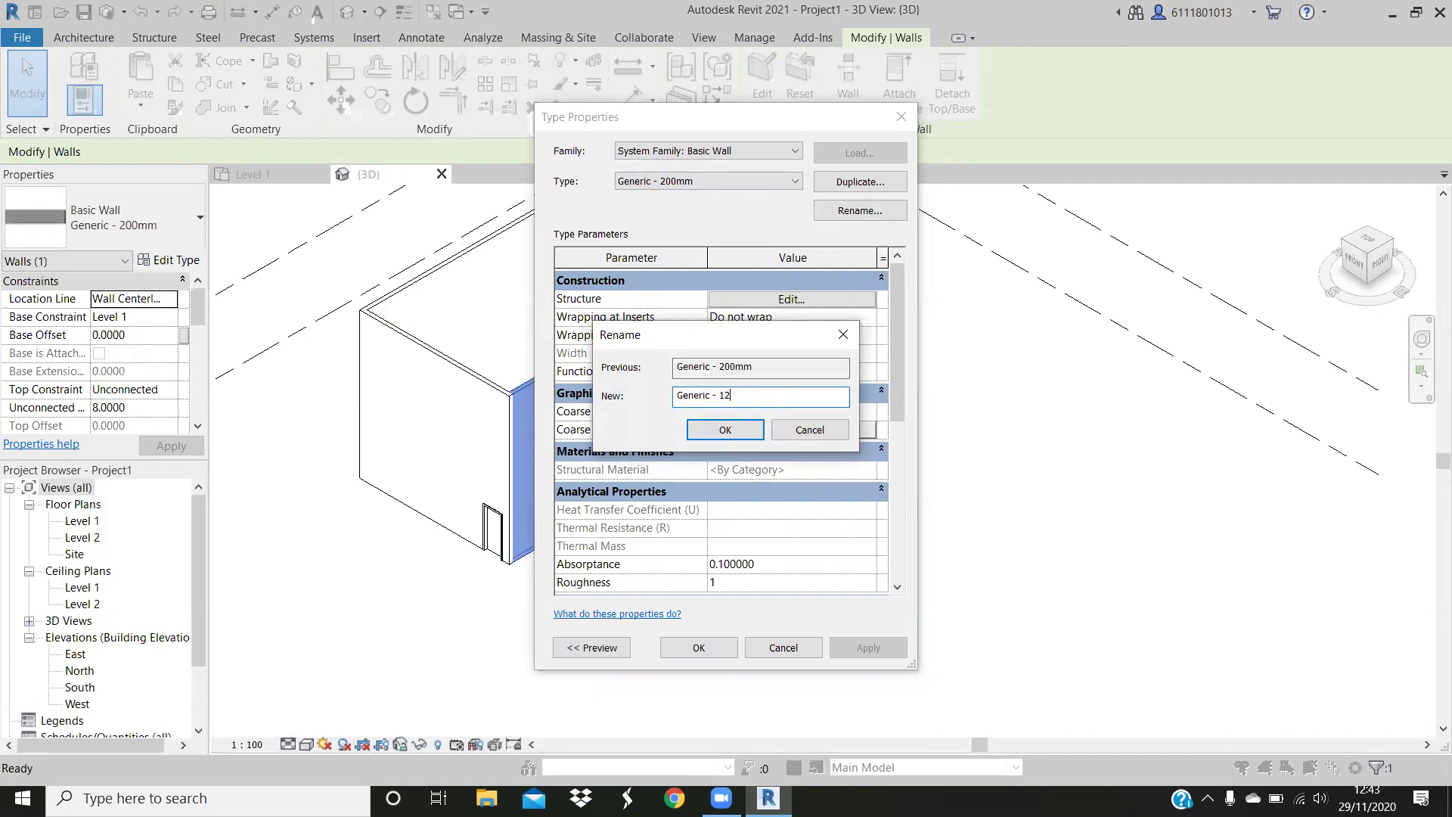
text(0mm)
click(747, 431)
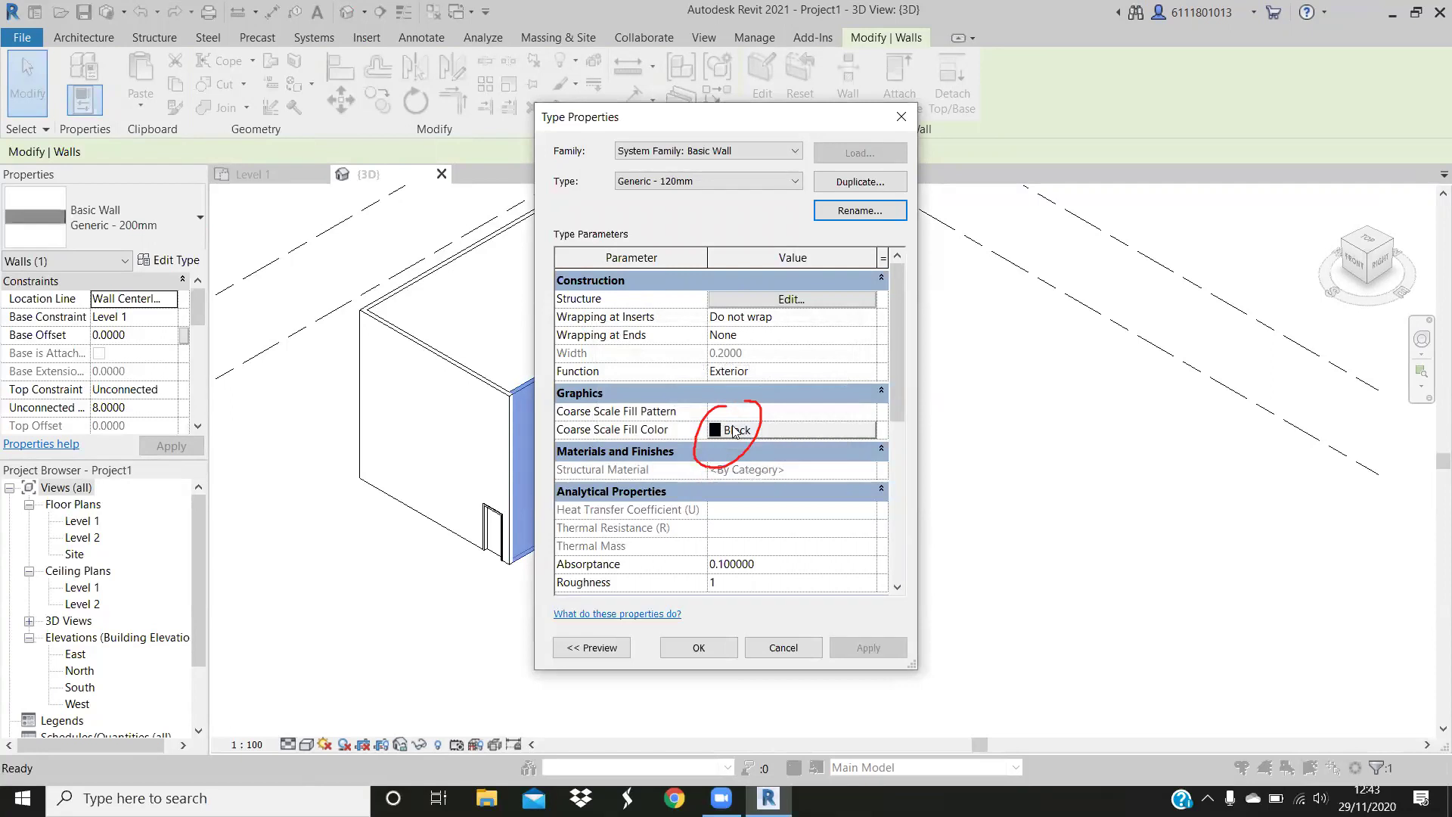
Set the Generic - 120mm structure layer to 0.12 thick so the wall width reads 0.1200
drag(695, 265, 794, 272)
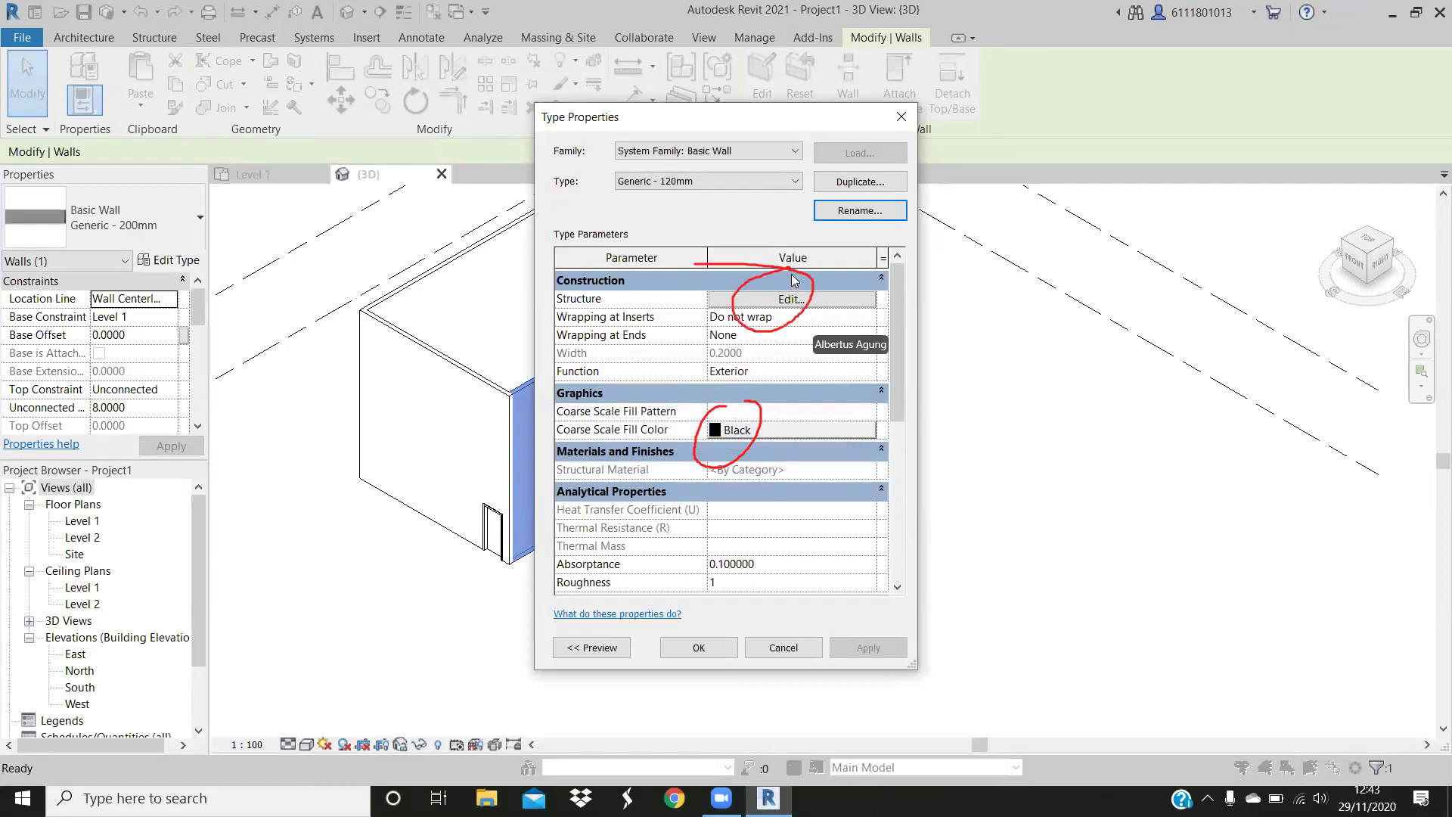
click(784, 301)
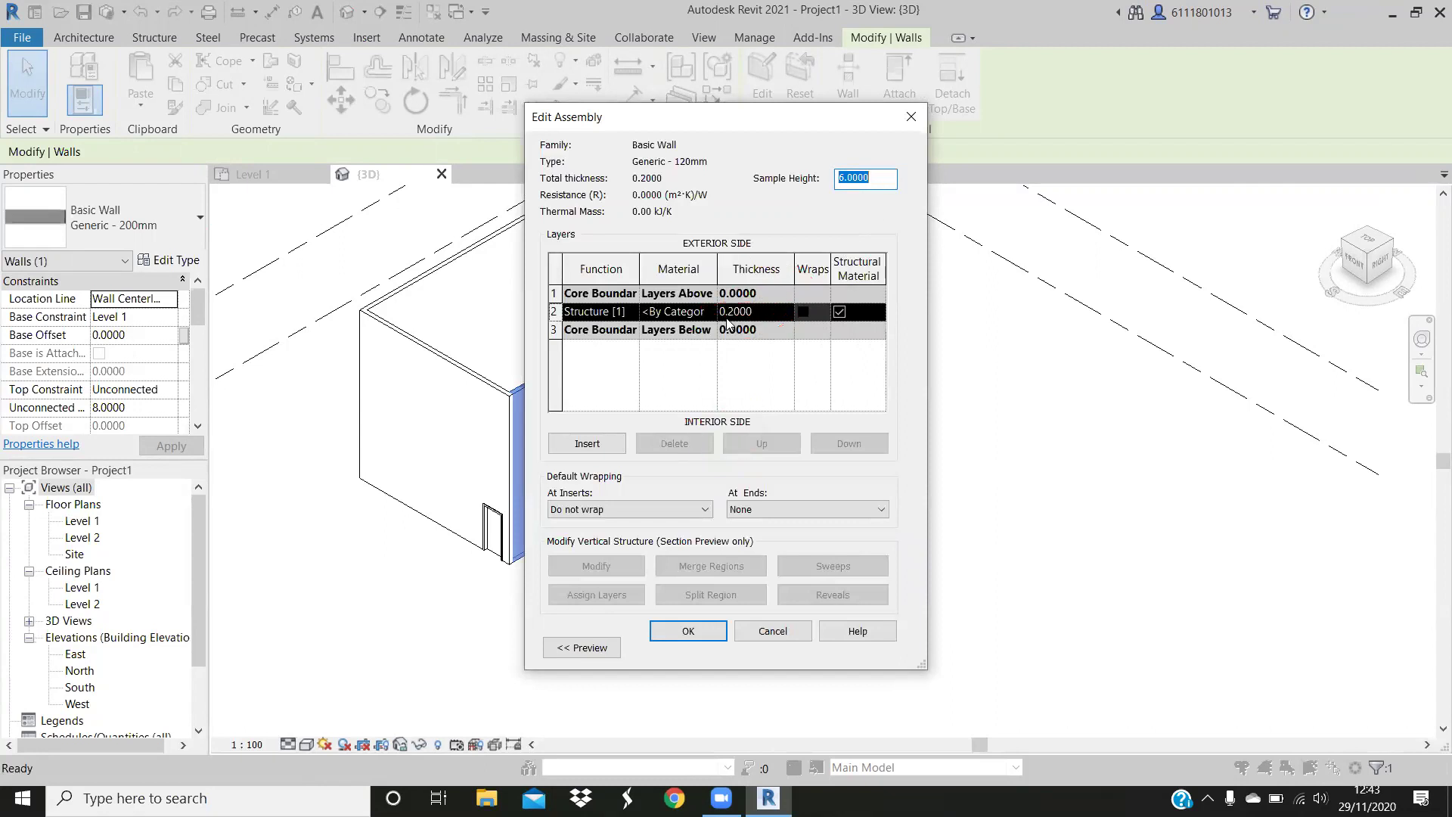
click(747, 308)
double_click(747, 308)
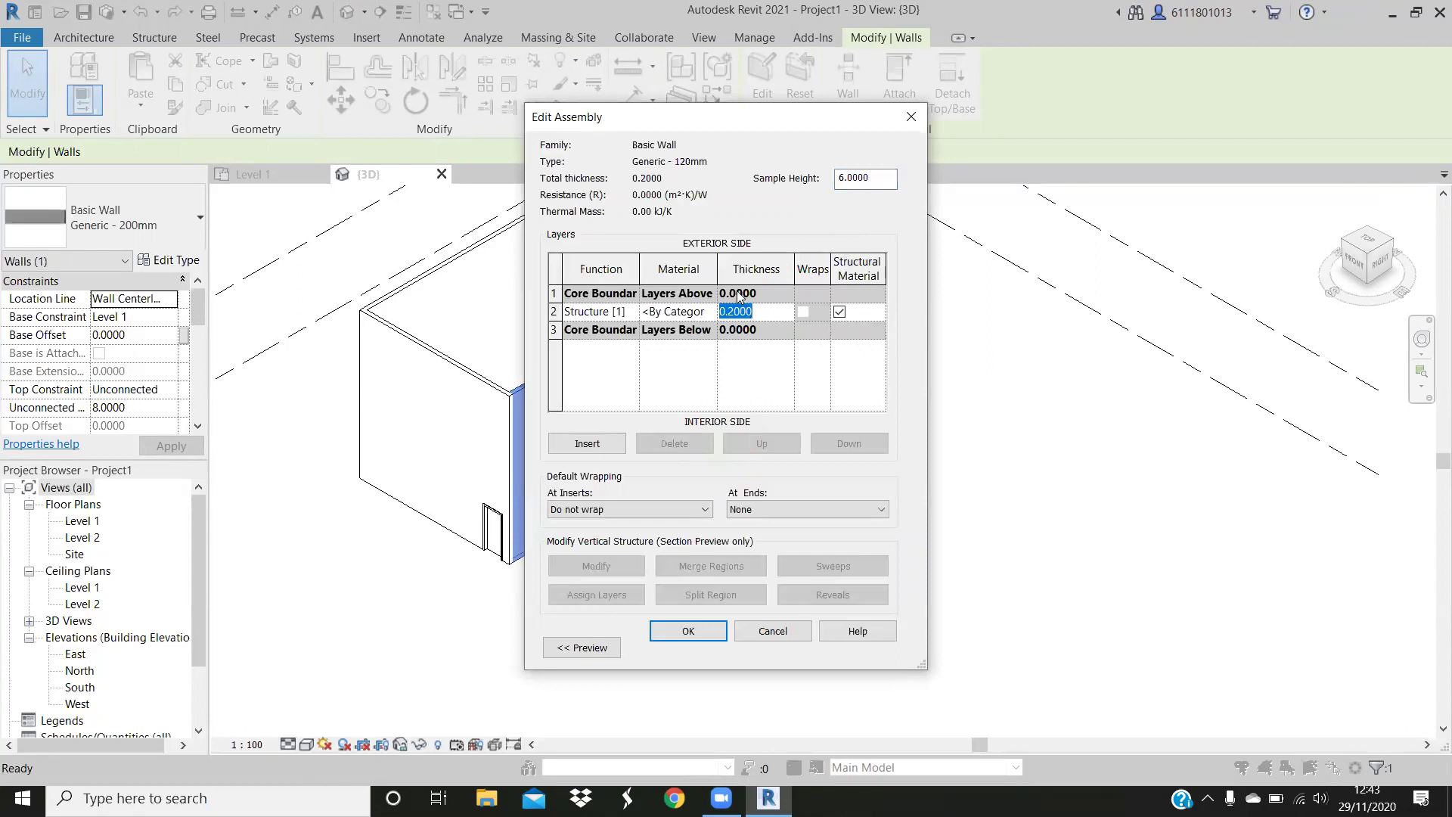
text(0.)
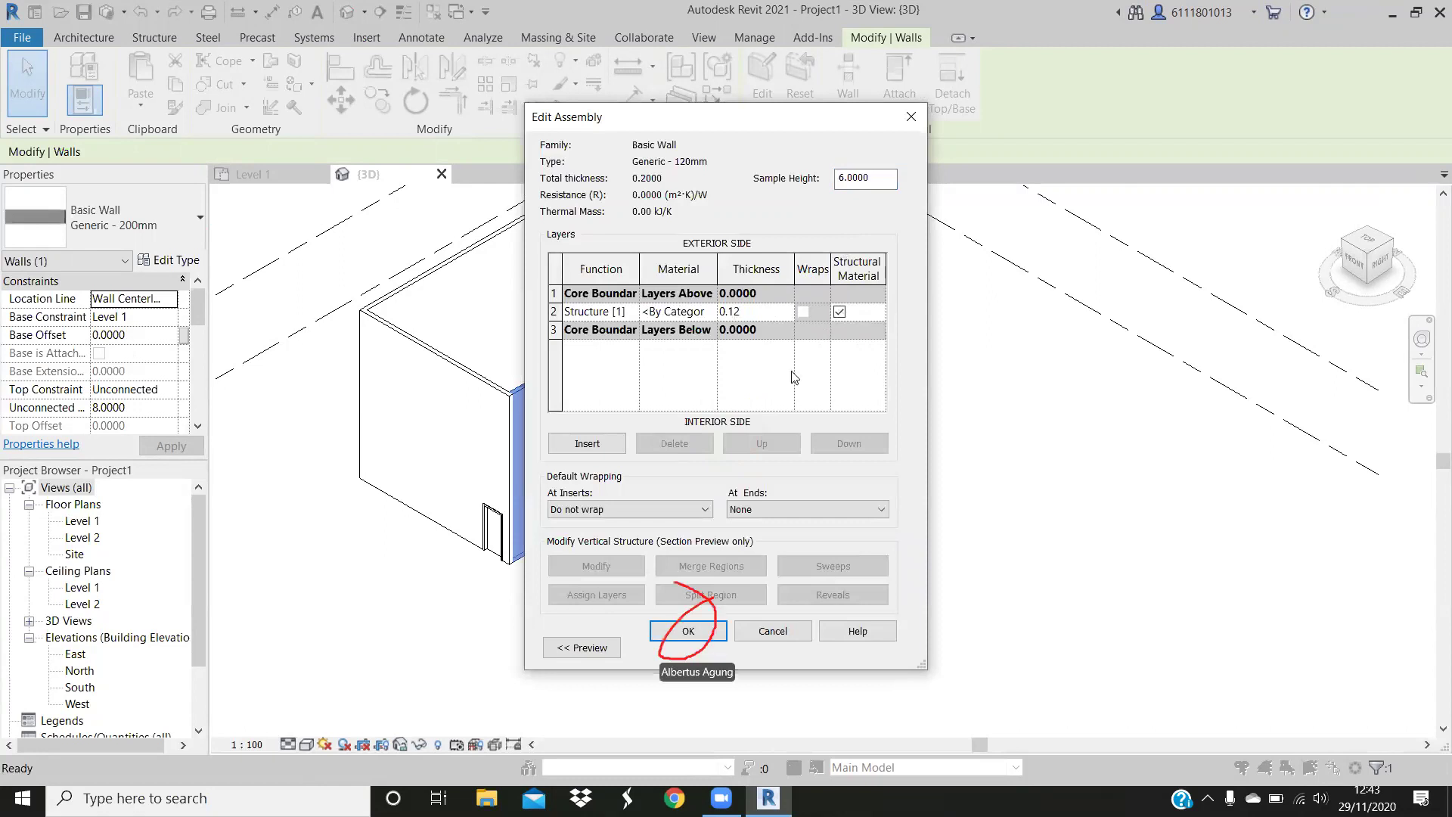
click(690, 632)
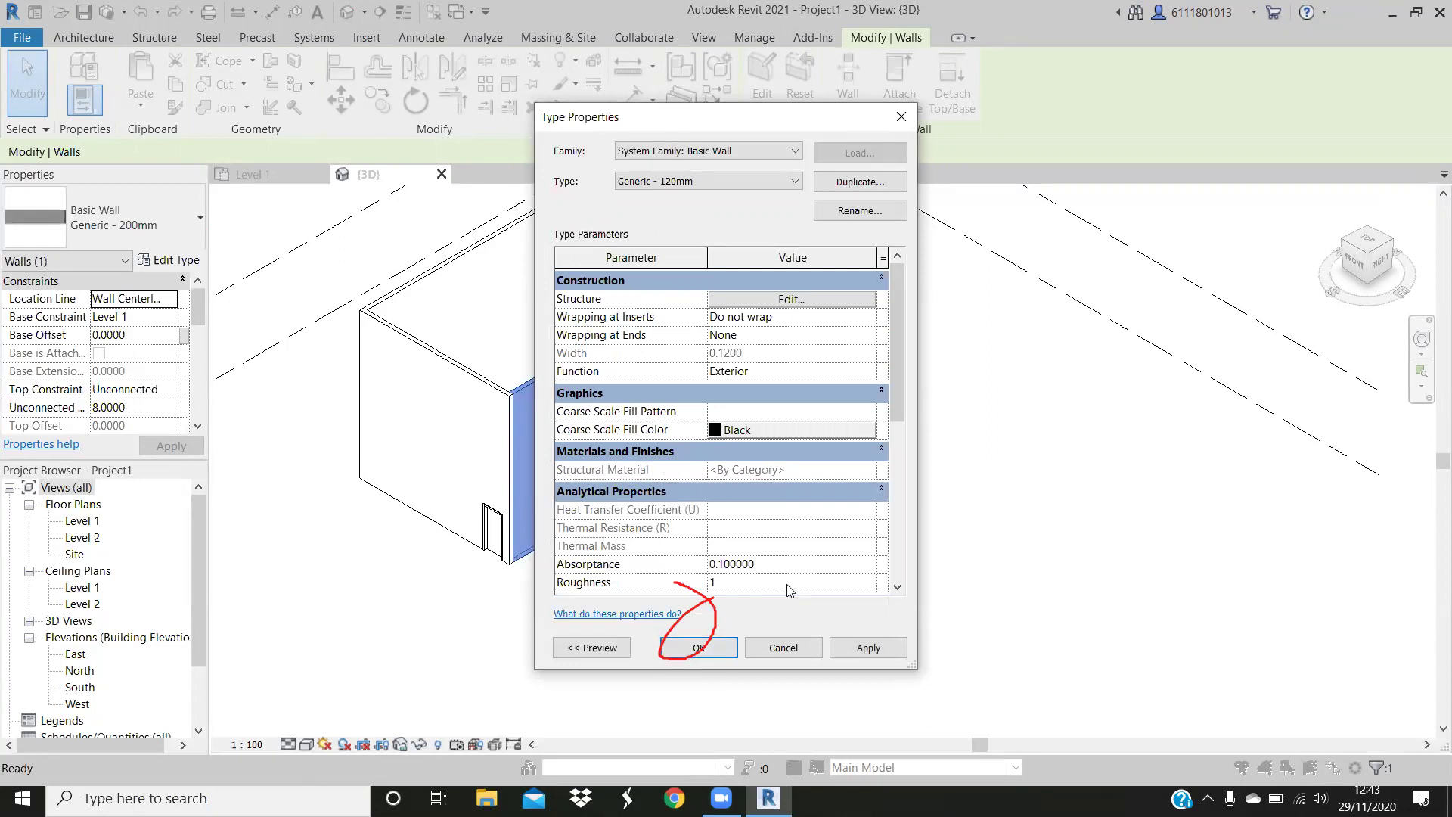
click(720, 652)
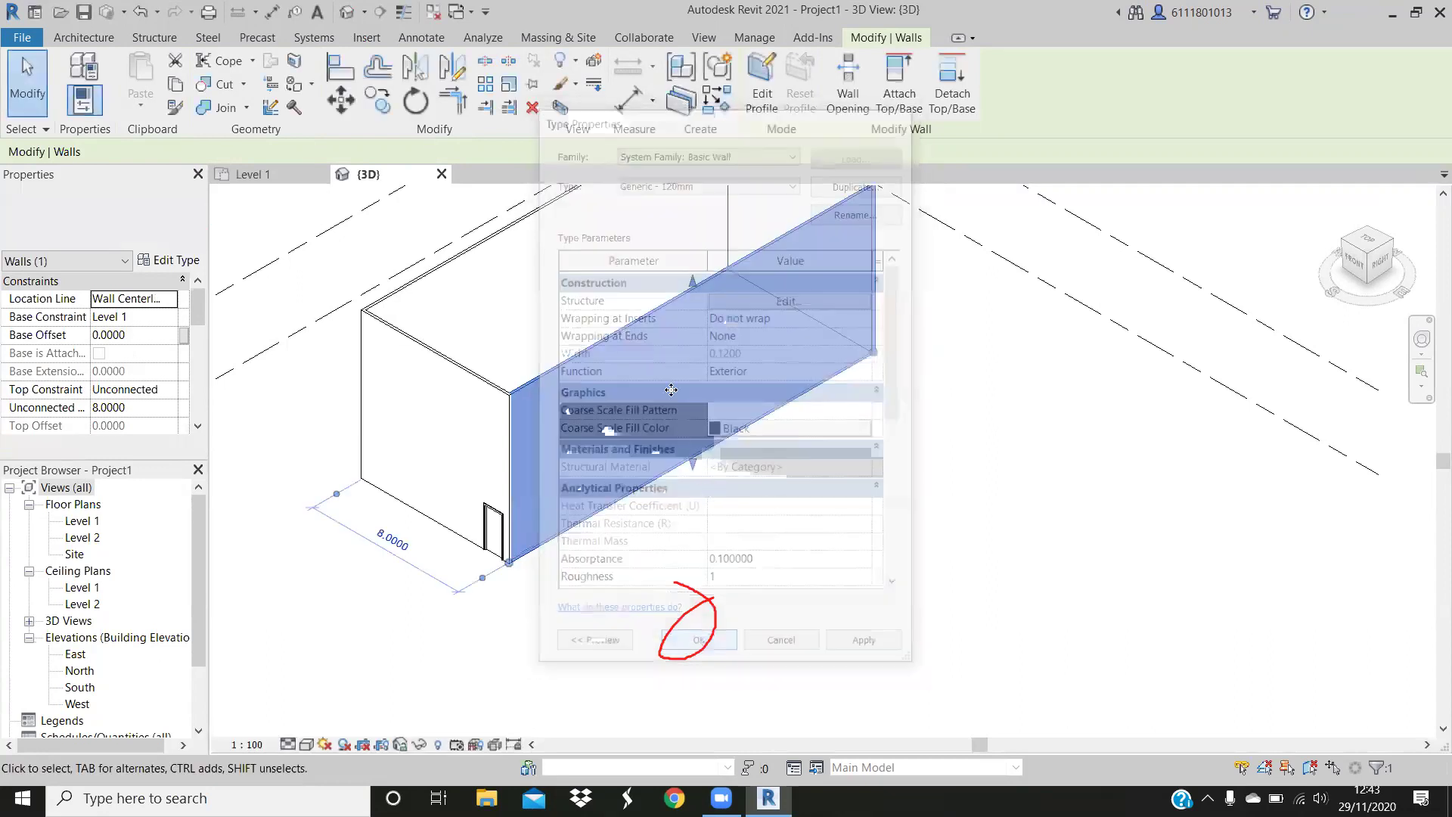
Reselect the long front wall and dismiss its right-click menu without choosing anything
click(617, 552)
scroll(651, 393, up, 1)
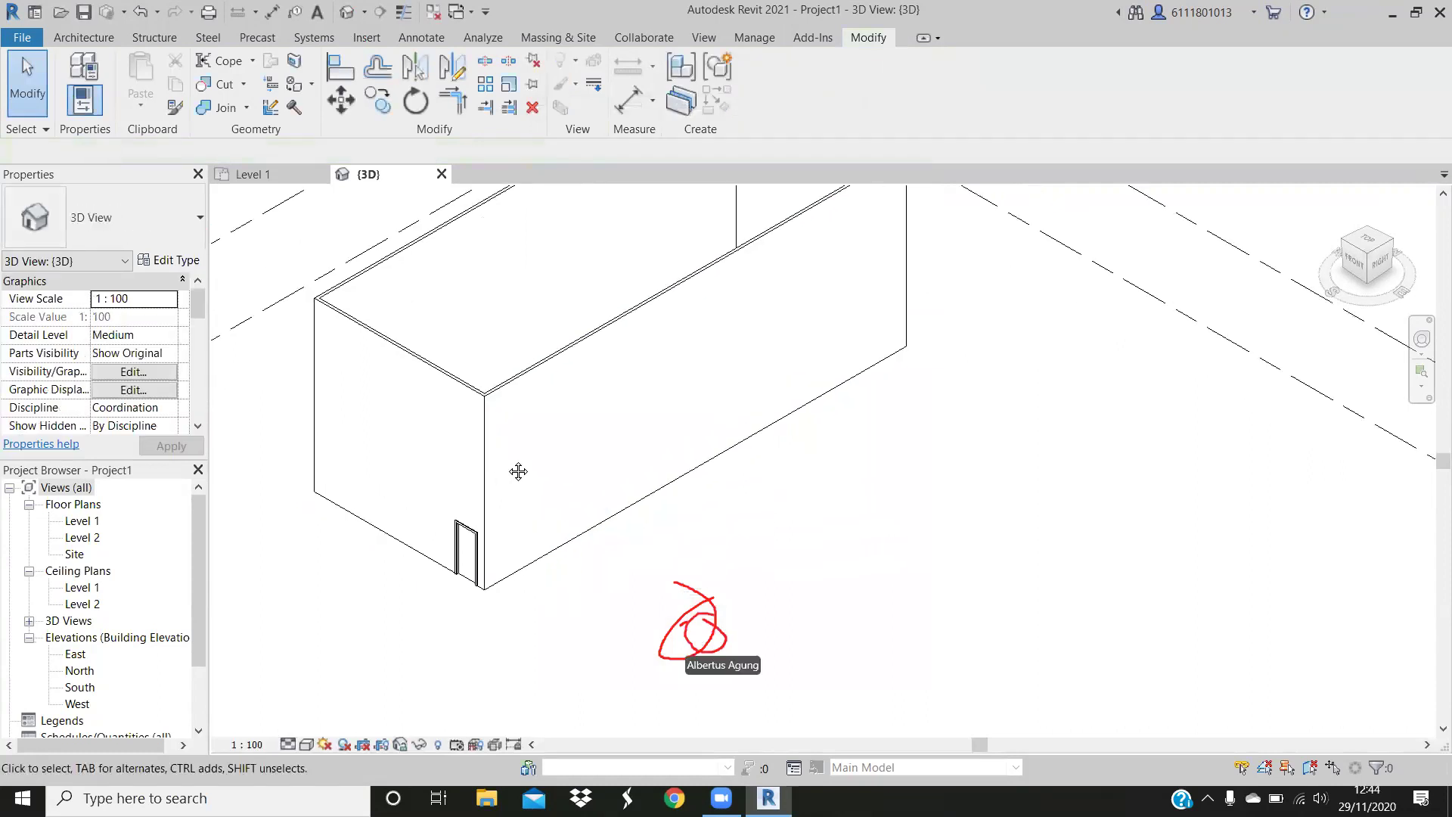
mouse_move(580, 475)
middle_down()
mouse_move(469, 535)
mouse_move(519, 538)
middle_up()
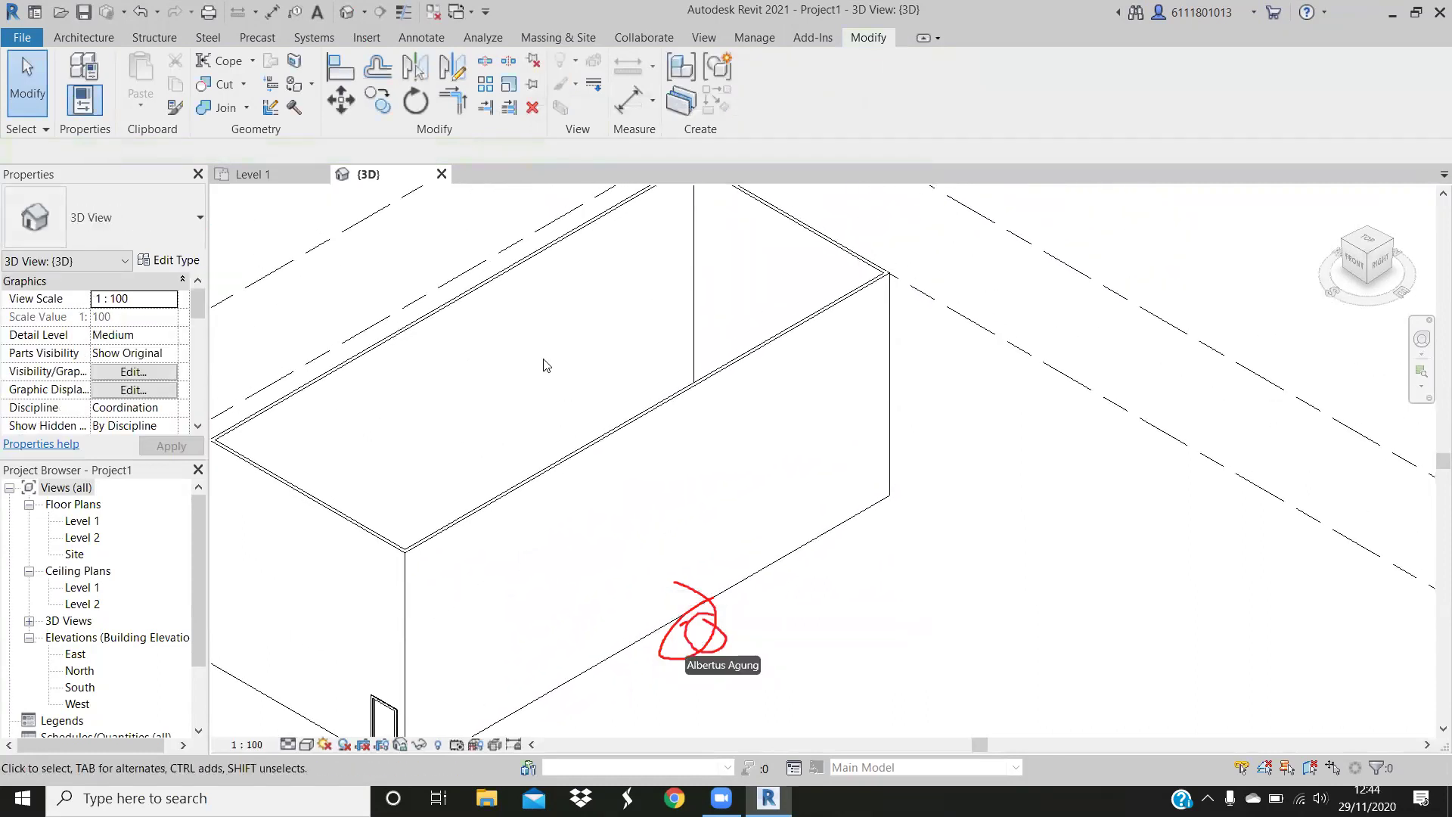
middle_drag(679, 467, 804, 459)
click(677, 466)
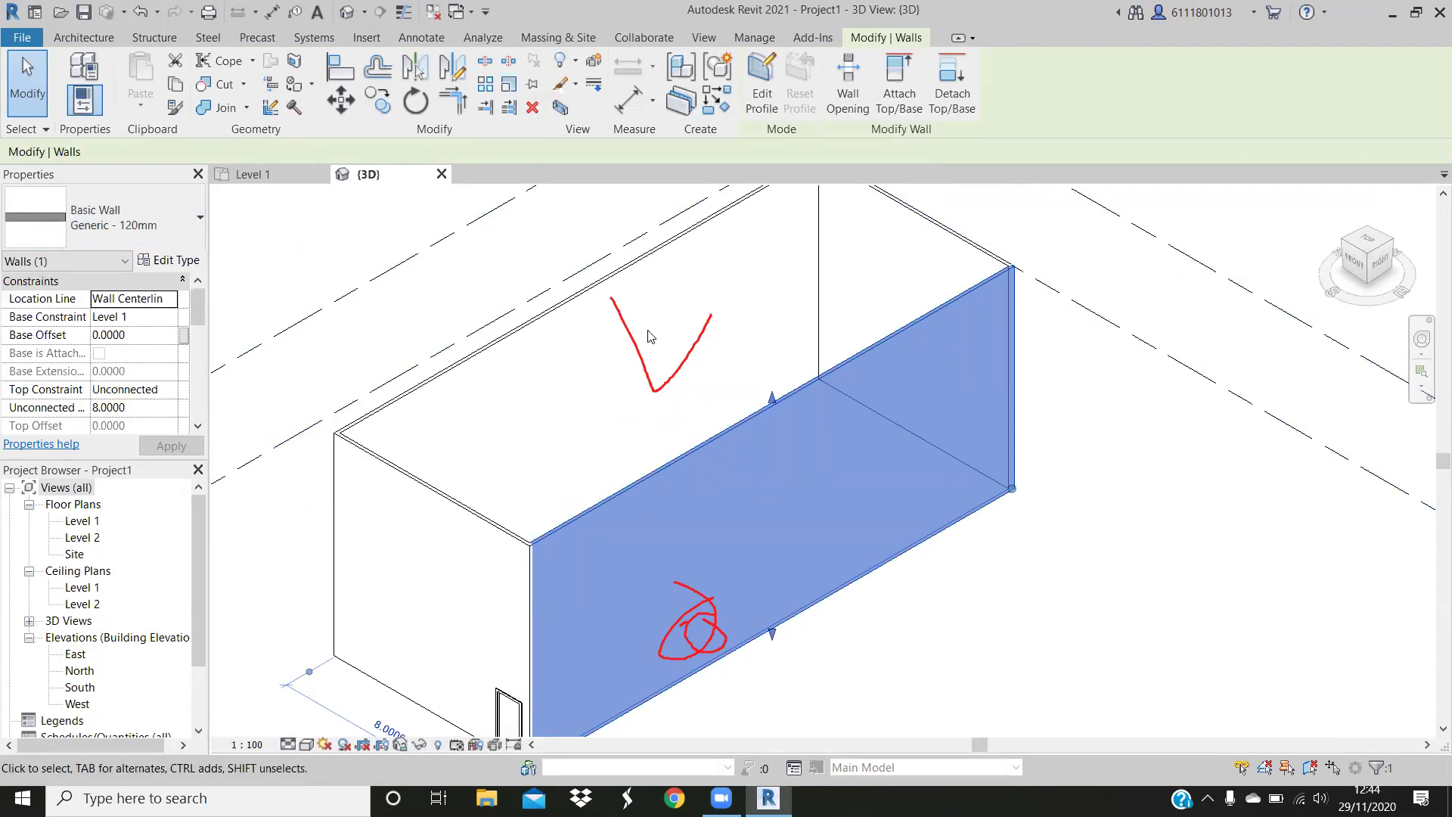
right_click(599, 530)
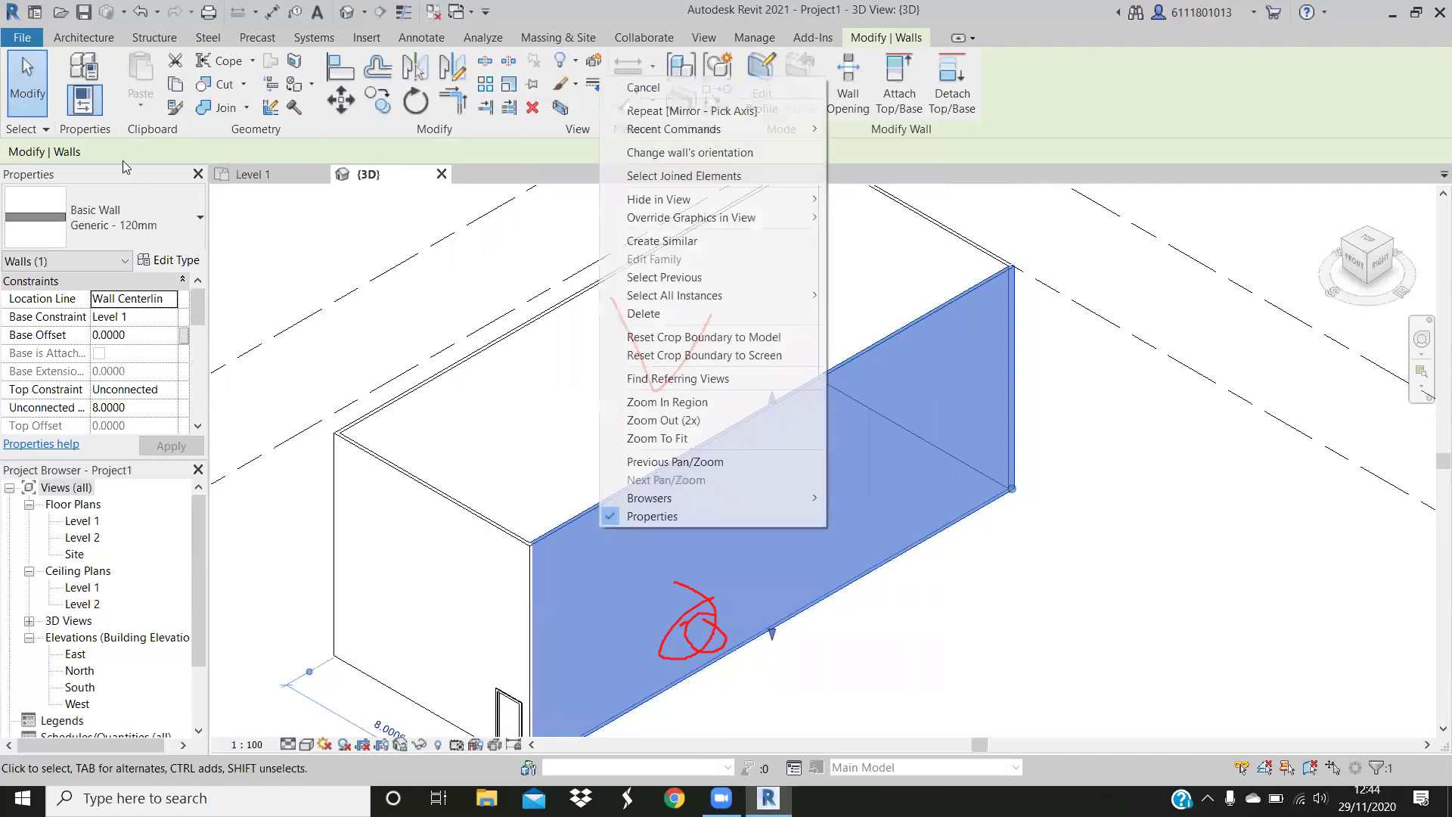
key(Escape)
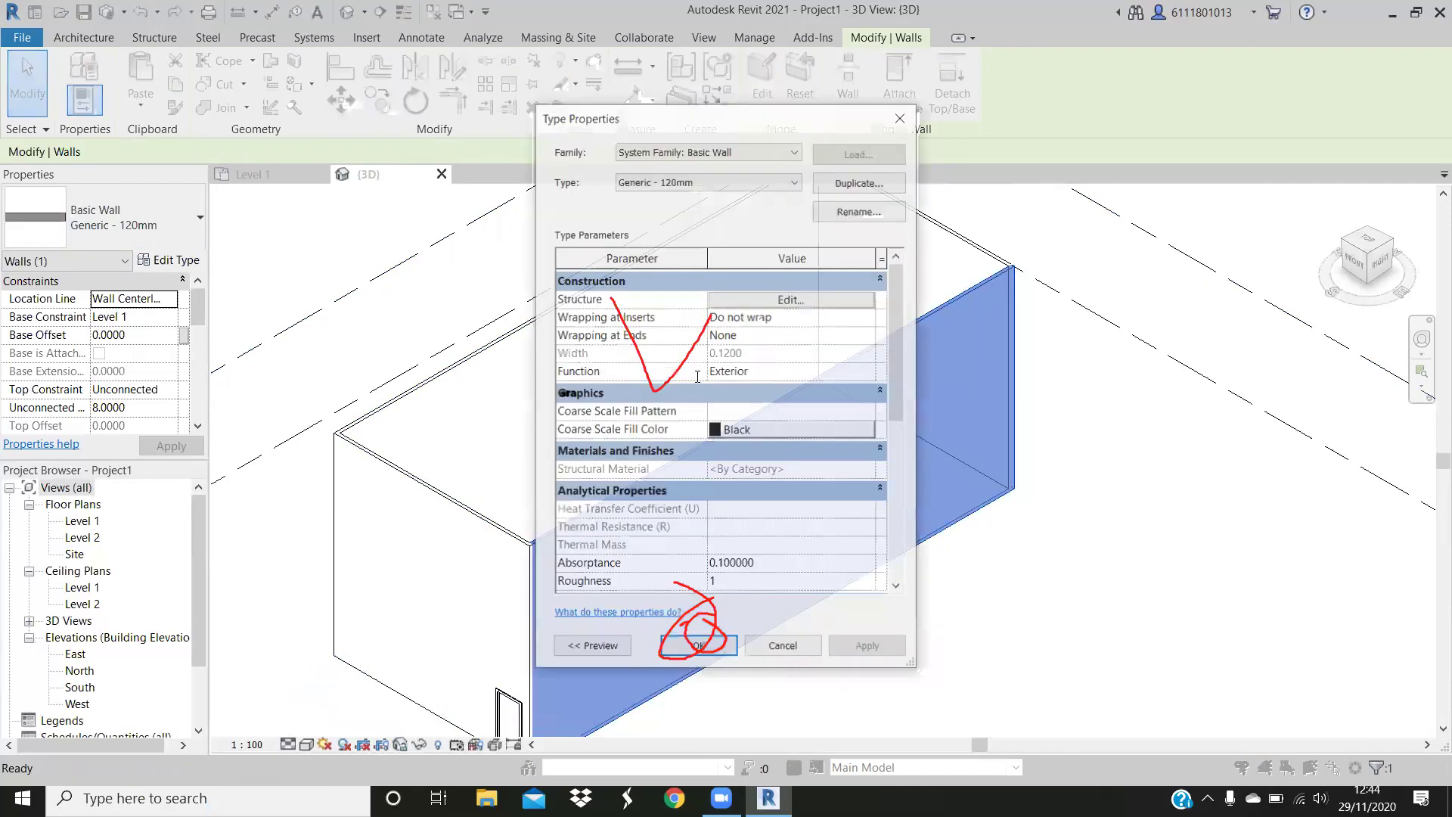
Duplicate the wall type as Generic - 150mm and dismiss the name-already-in-use warning
click(859, 182)
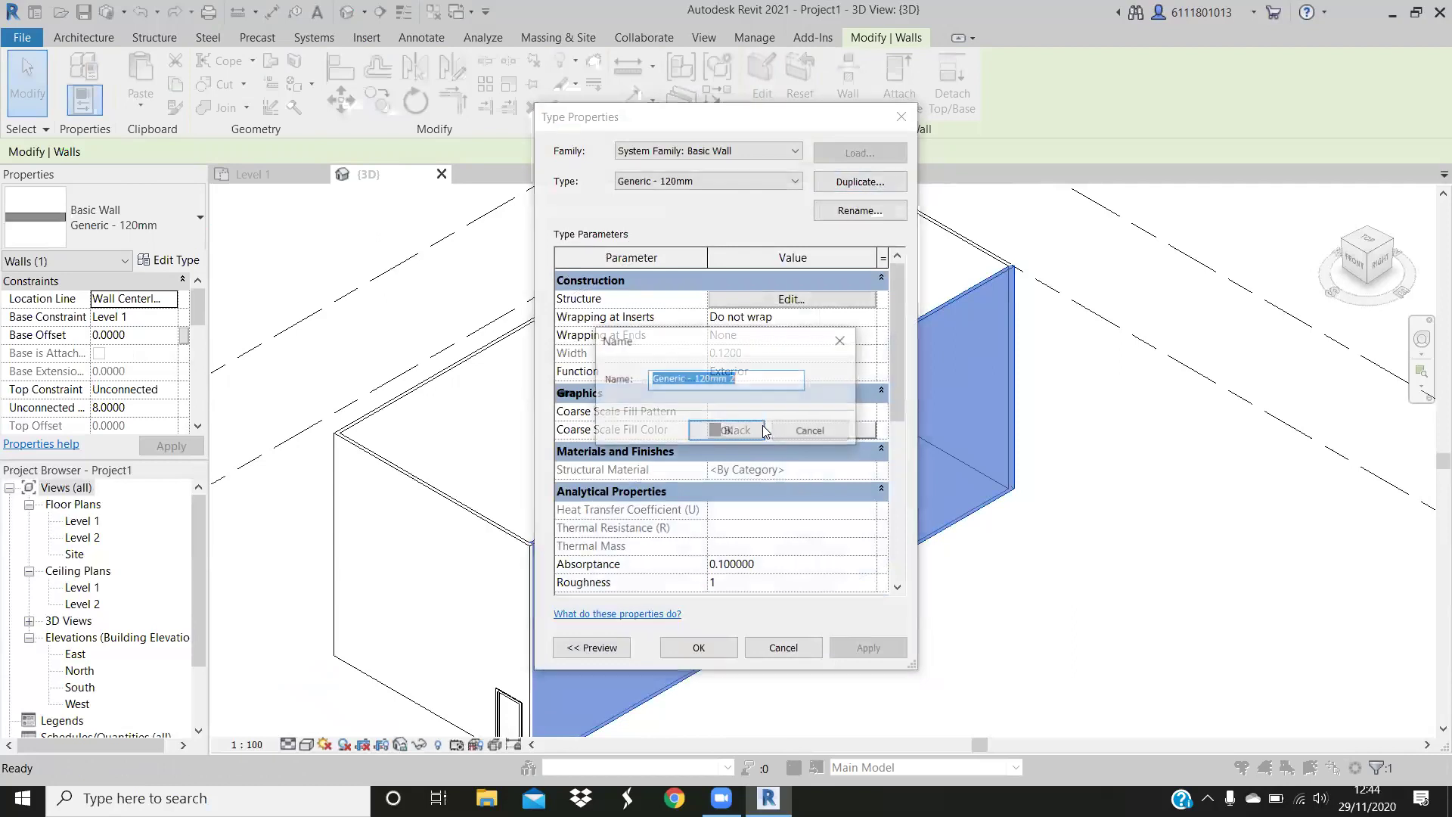
double_click(711, 379)
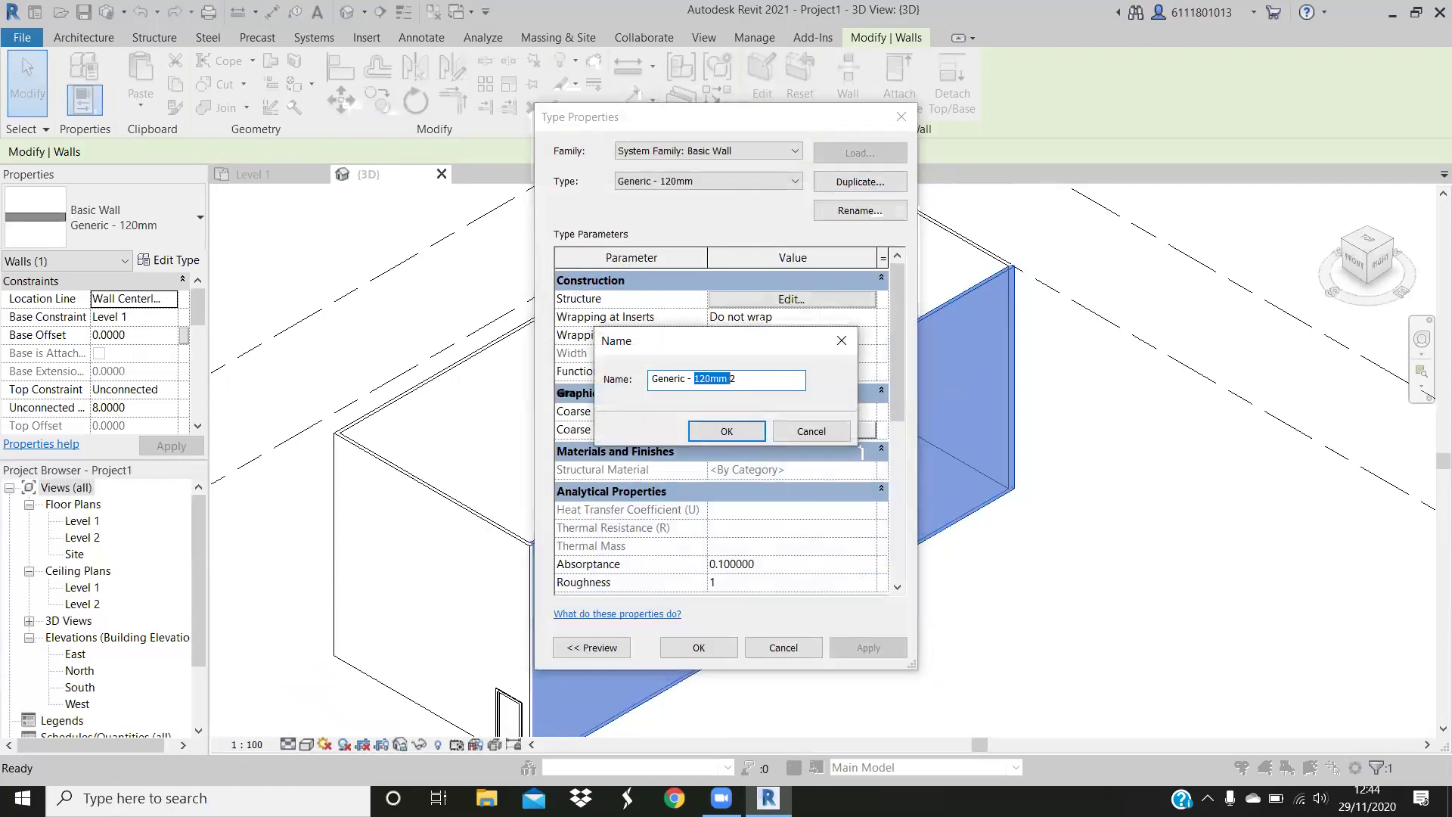
click(702, 379)
text(5)
key(End)
key(BackSpace)
key(BackSpace)
click(724, 430)
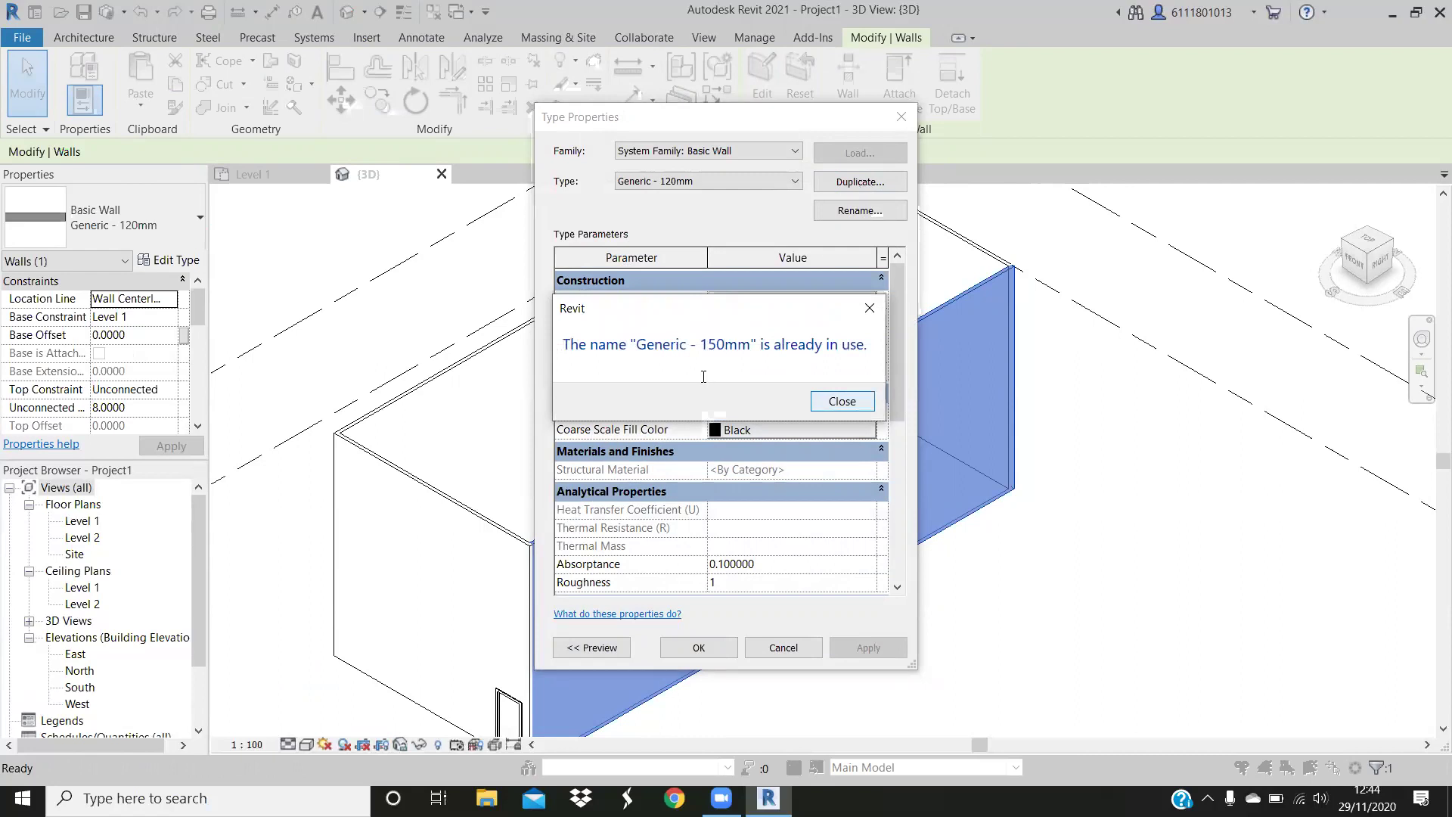
key(Return)
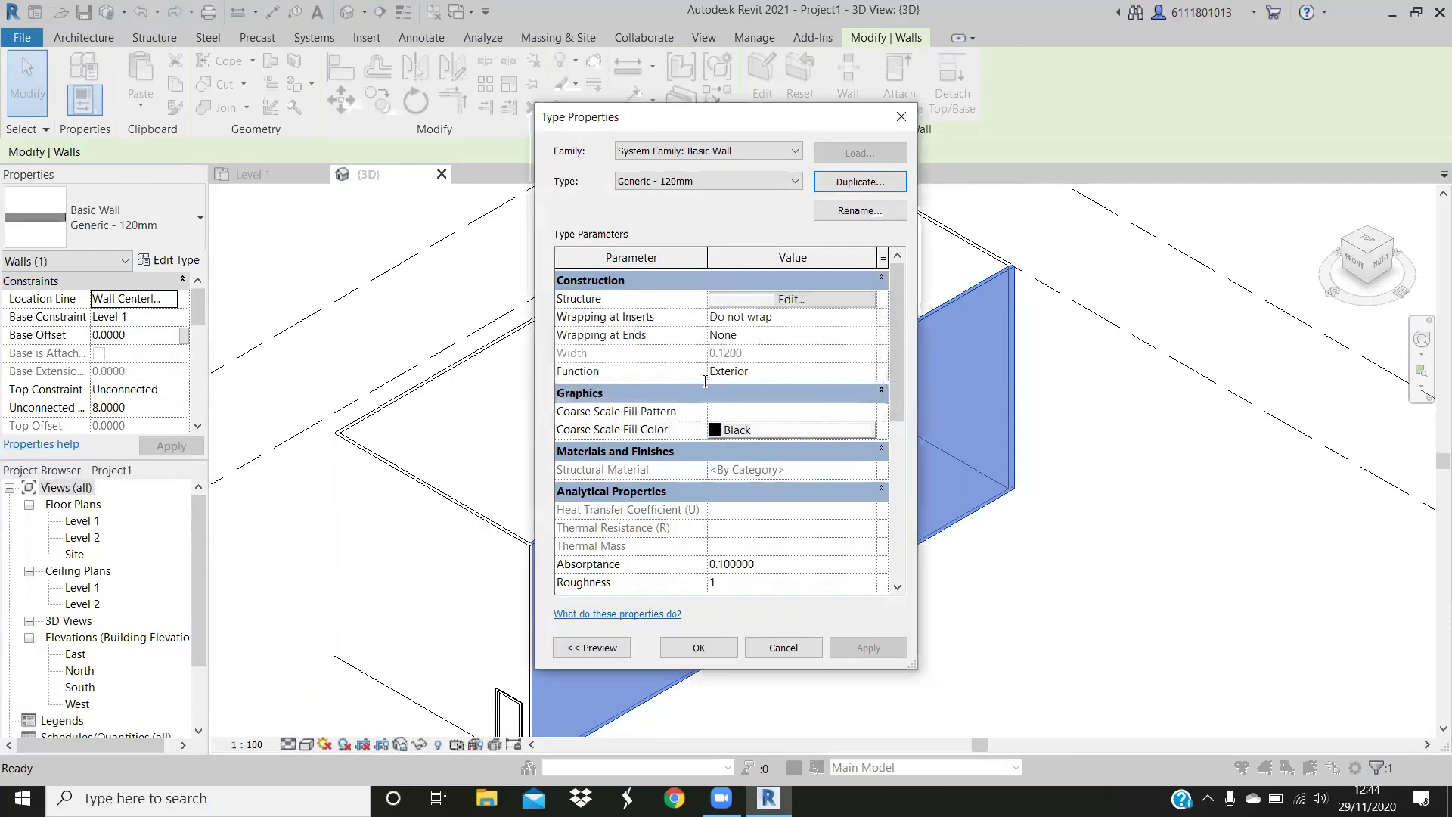
Name the duplicated wall type Generic - 135mm instead and confirm it
key(Return)
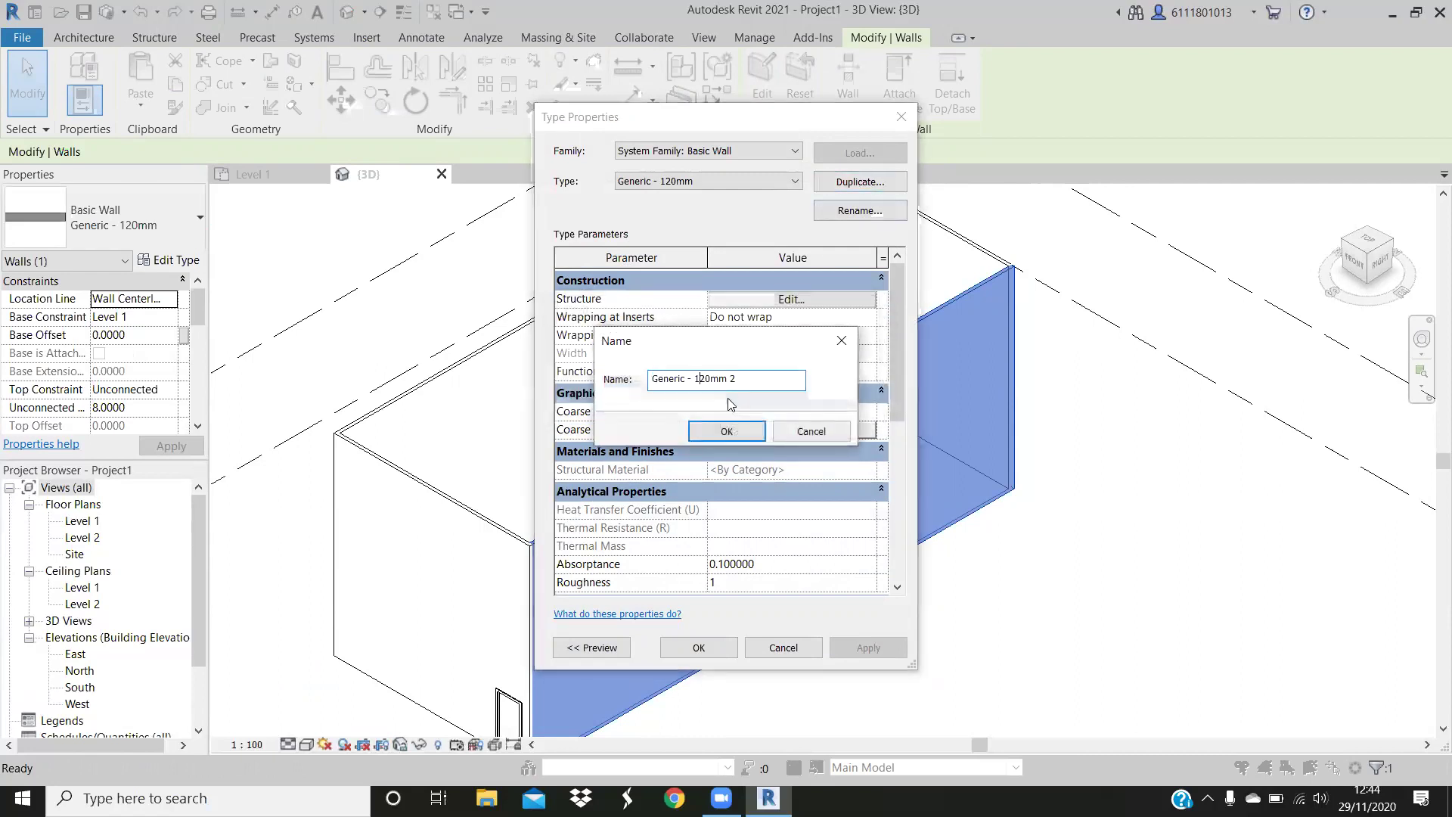
key(Delete)
key(BackSpace)
text(2)
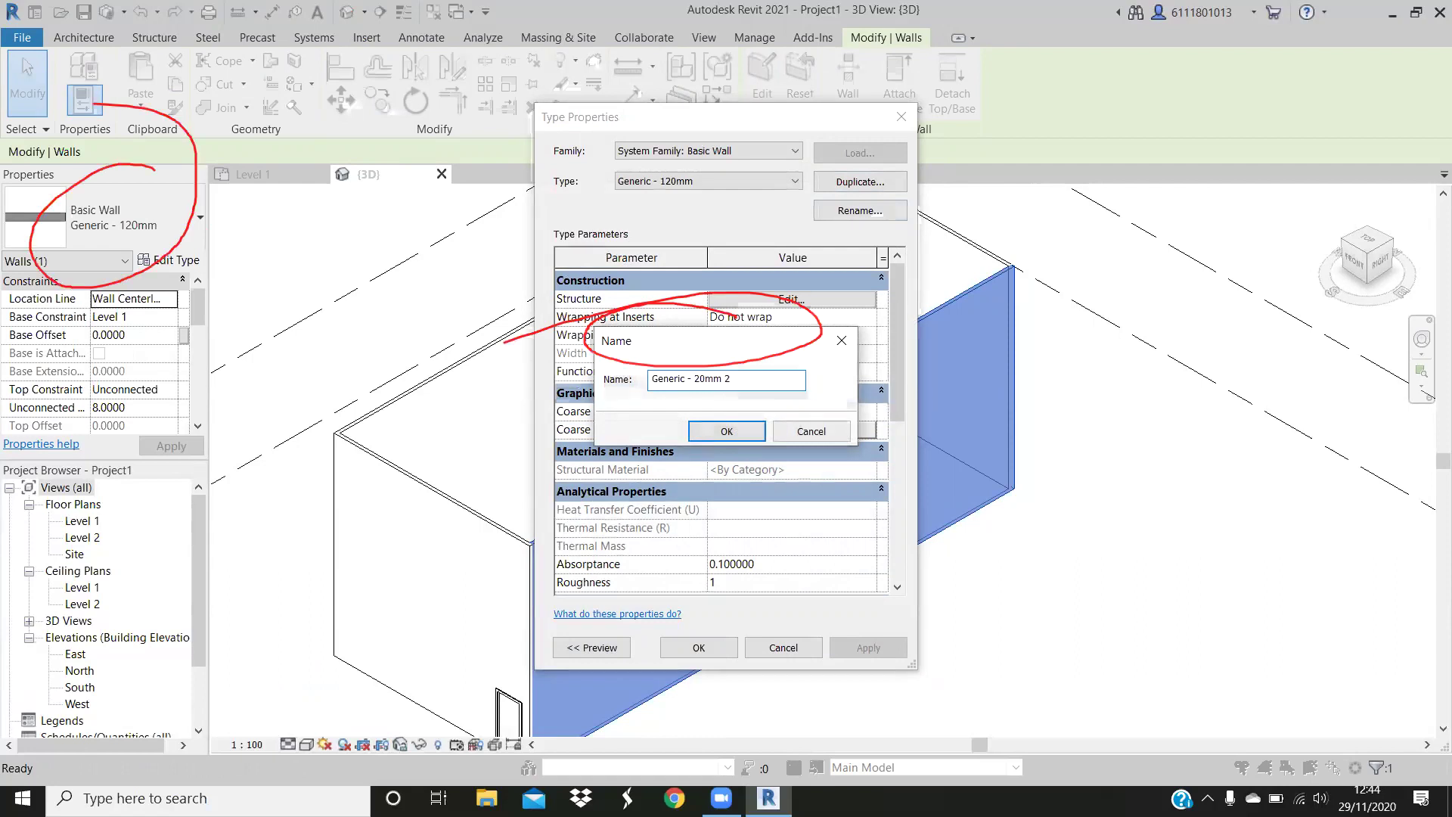
key(Delete)
key(BackSpace)
text(135)
key(BackSpace)
key(BackSpace)
click(742, 434)
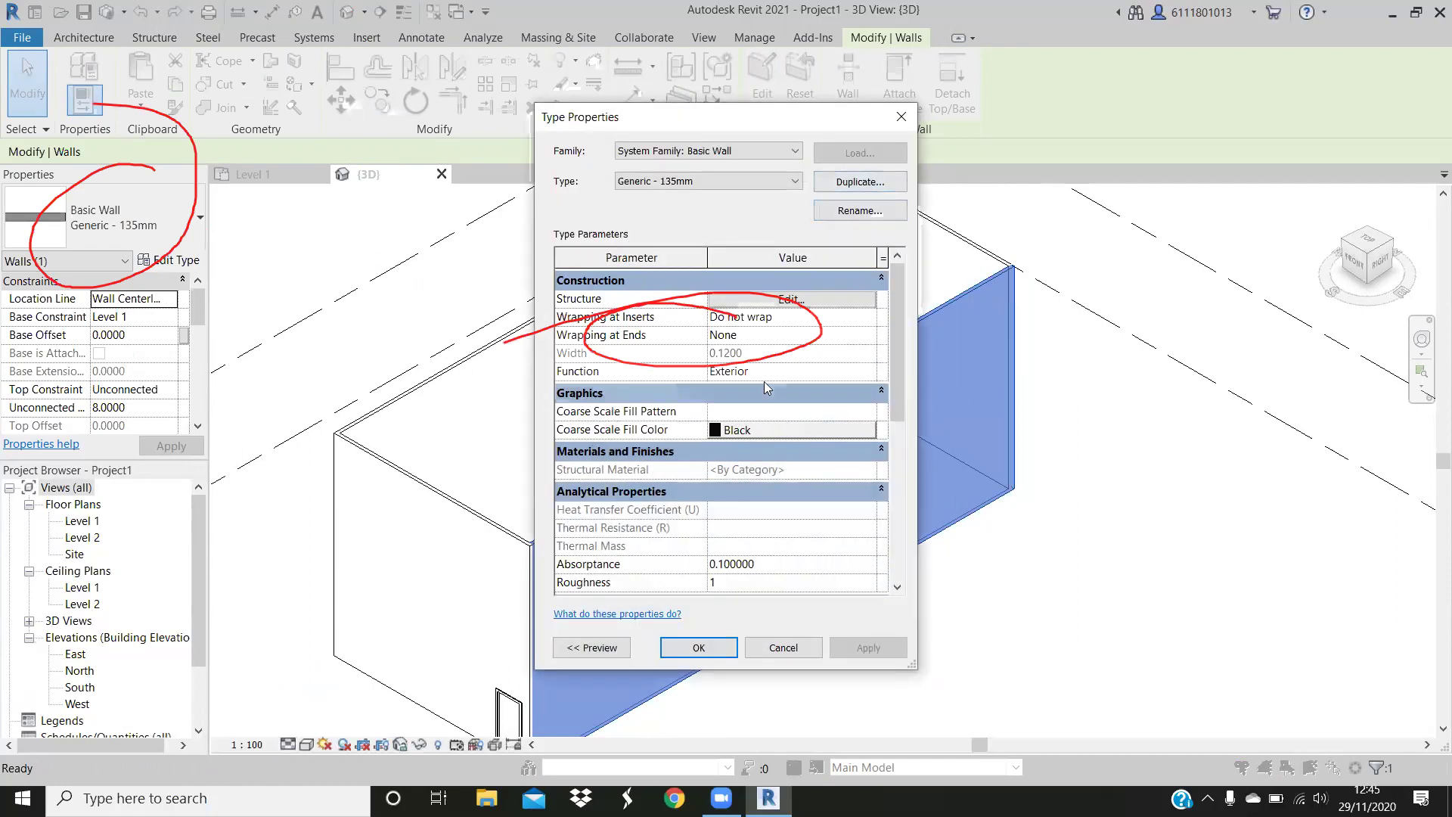
Set the Generic - 135mm structure layer thickness to 0.135 and apply the type changes
click(747, 308)
click(749, 311)
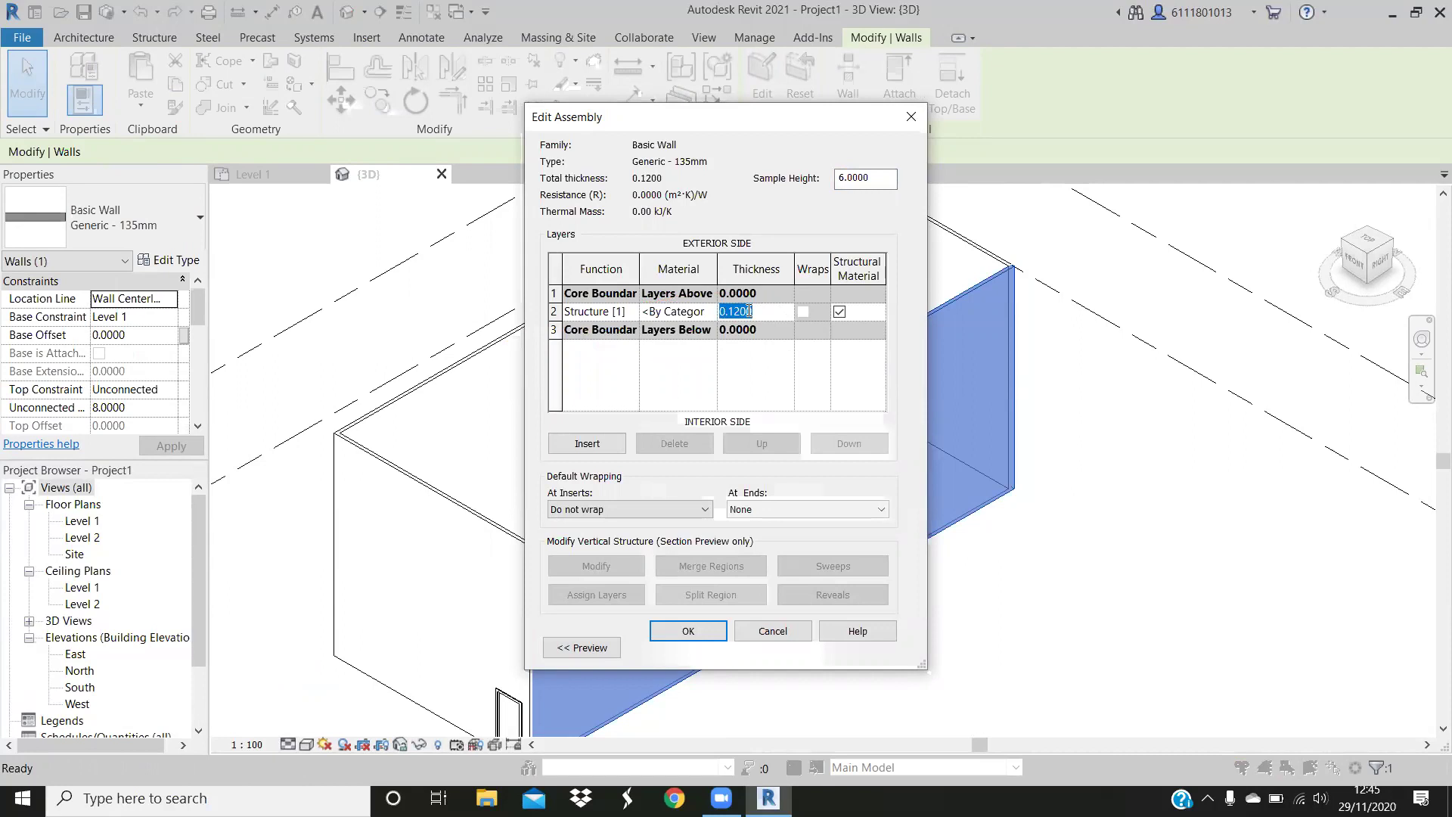
text(0.13)
text(5)
click(692, 631)
click(694, 649)
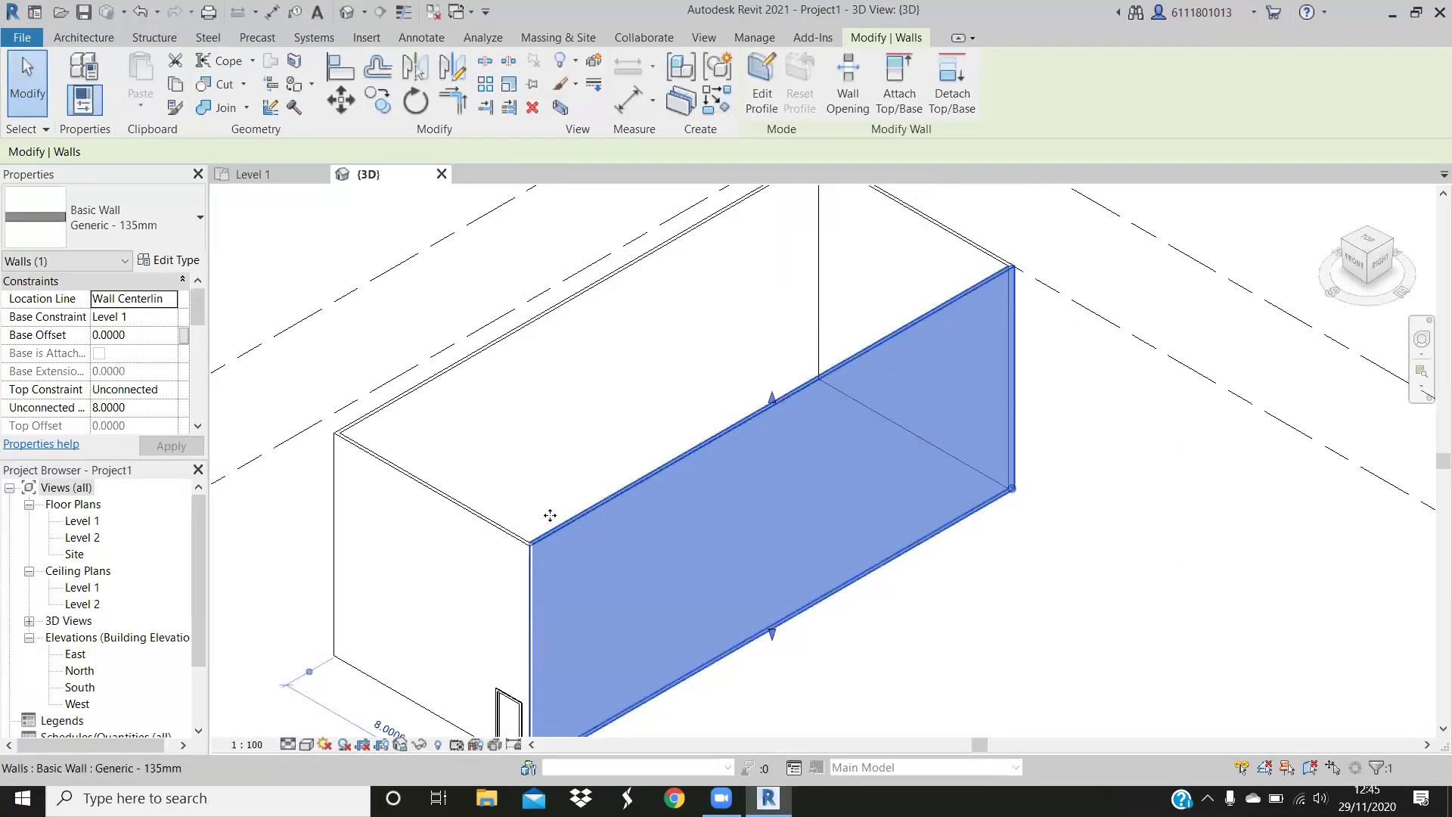
Zoom and pan the 3D view to recentre the room
scroll(530, 548, up, 2)
scroll(522, 553, up, 1)
scroll(522, 553, up, 1)
scroll(575, 575, up, 1)
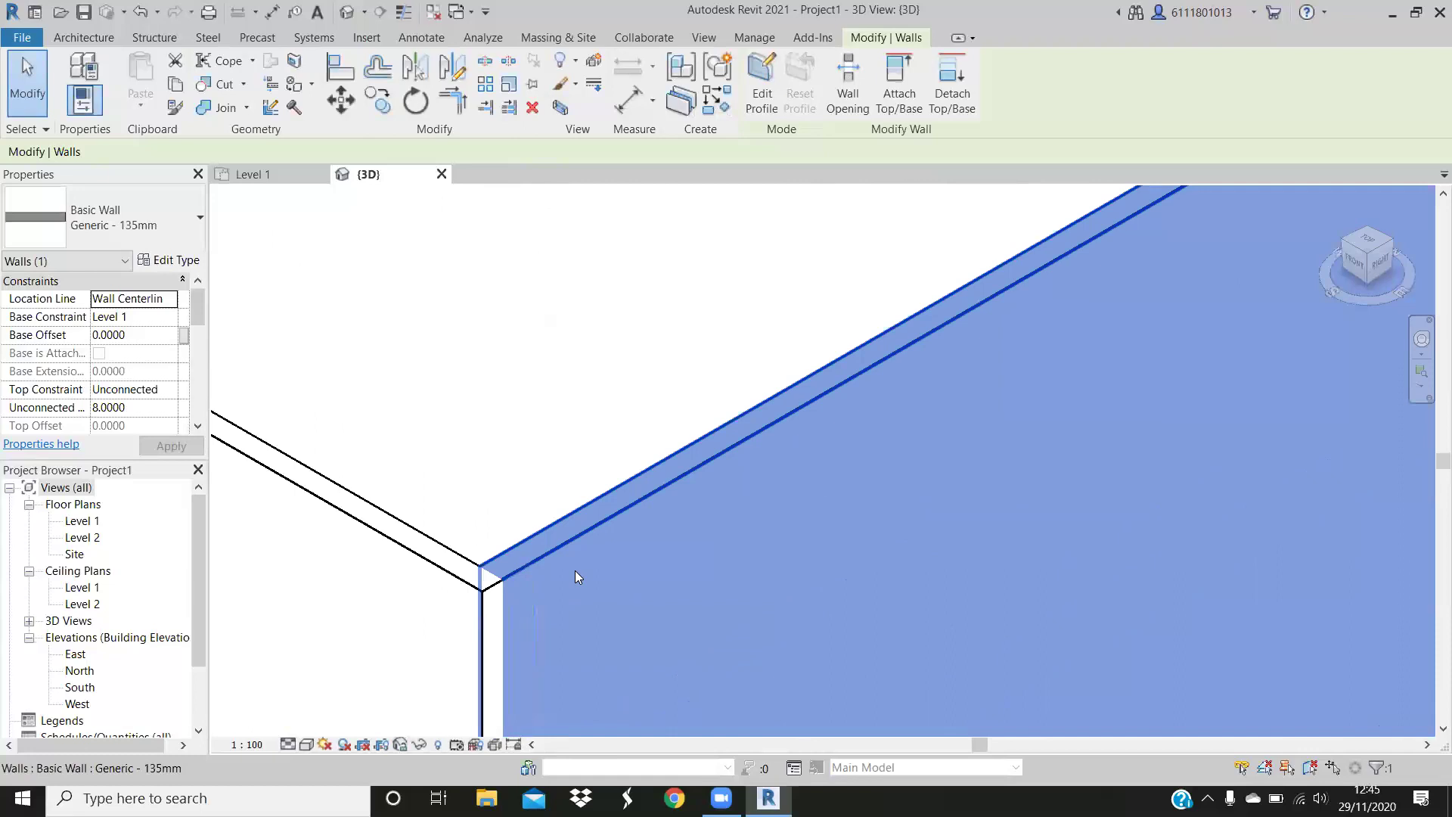
scroll(590, 552, up, 1)
scroll(632, 516, up, 1)
scroll(632, 517, down, 2)
scroll(772, 457, down, 1)
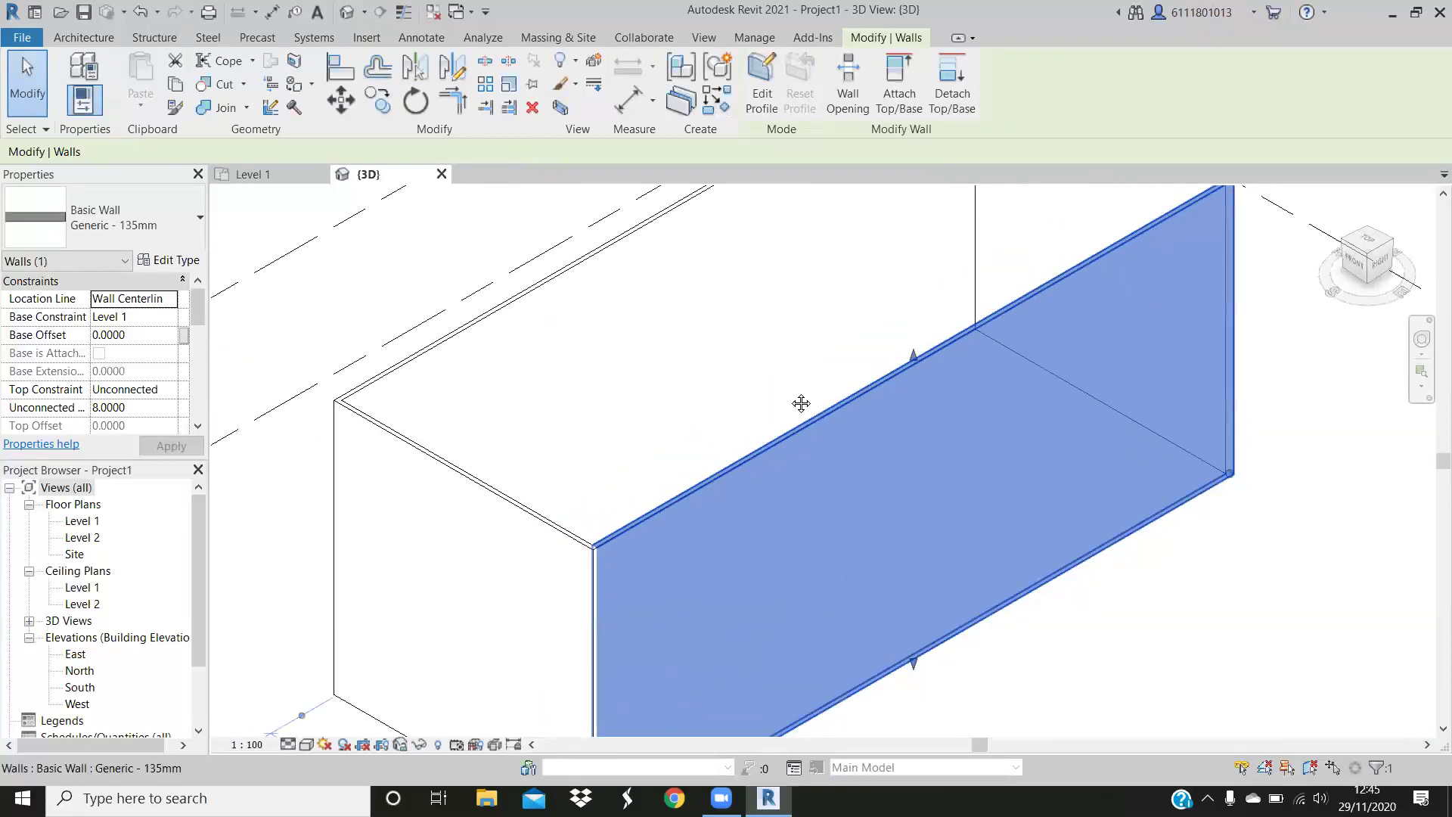
scroll(800, 401, down, 1)
scroll(742, 431, down, 1)
middle_drag(745, 433, 734, 415)
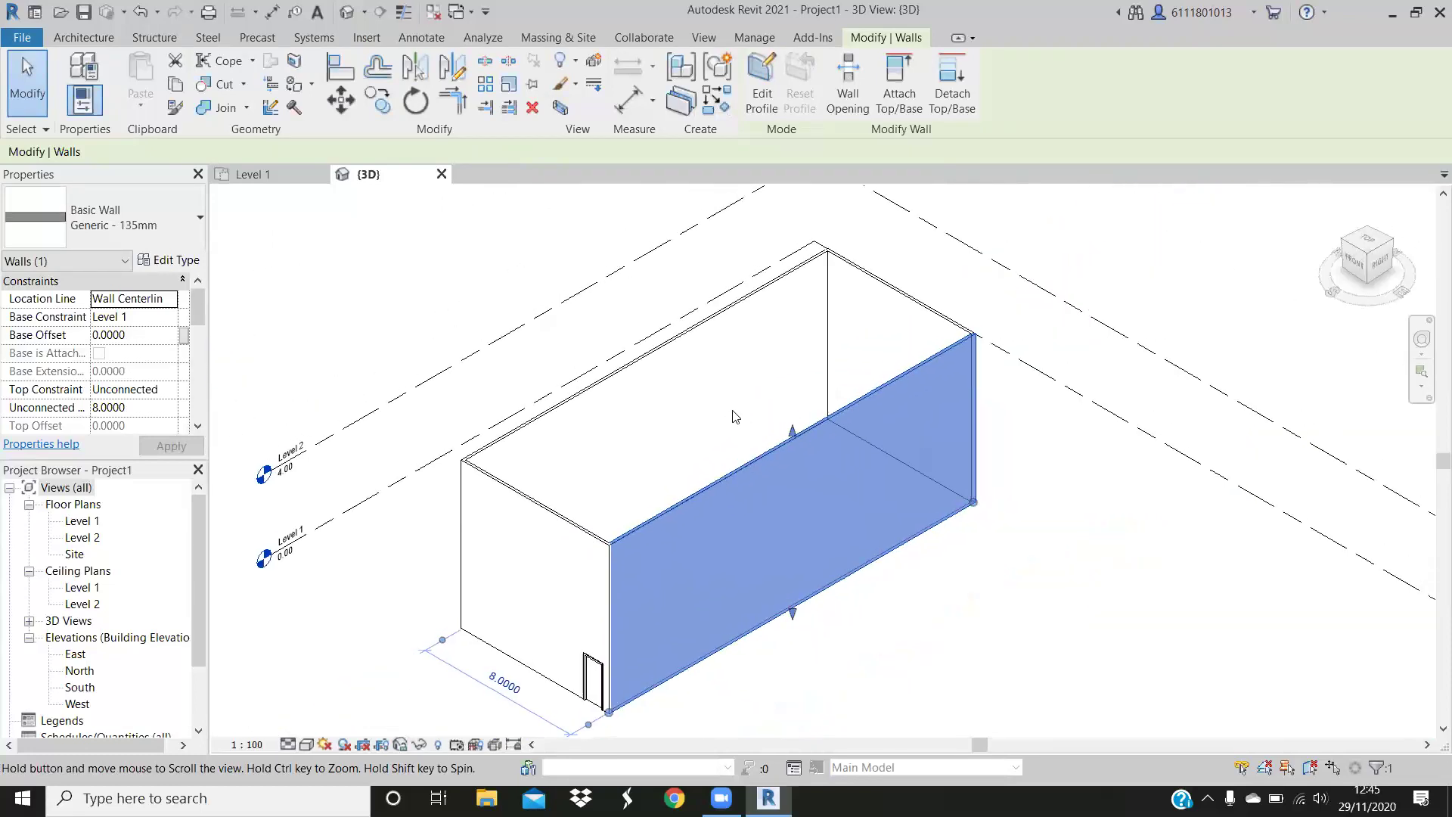
scroll(734, 415, up, 1)
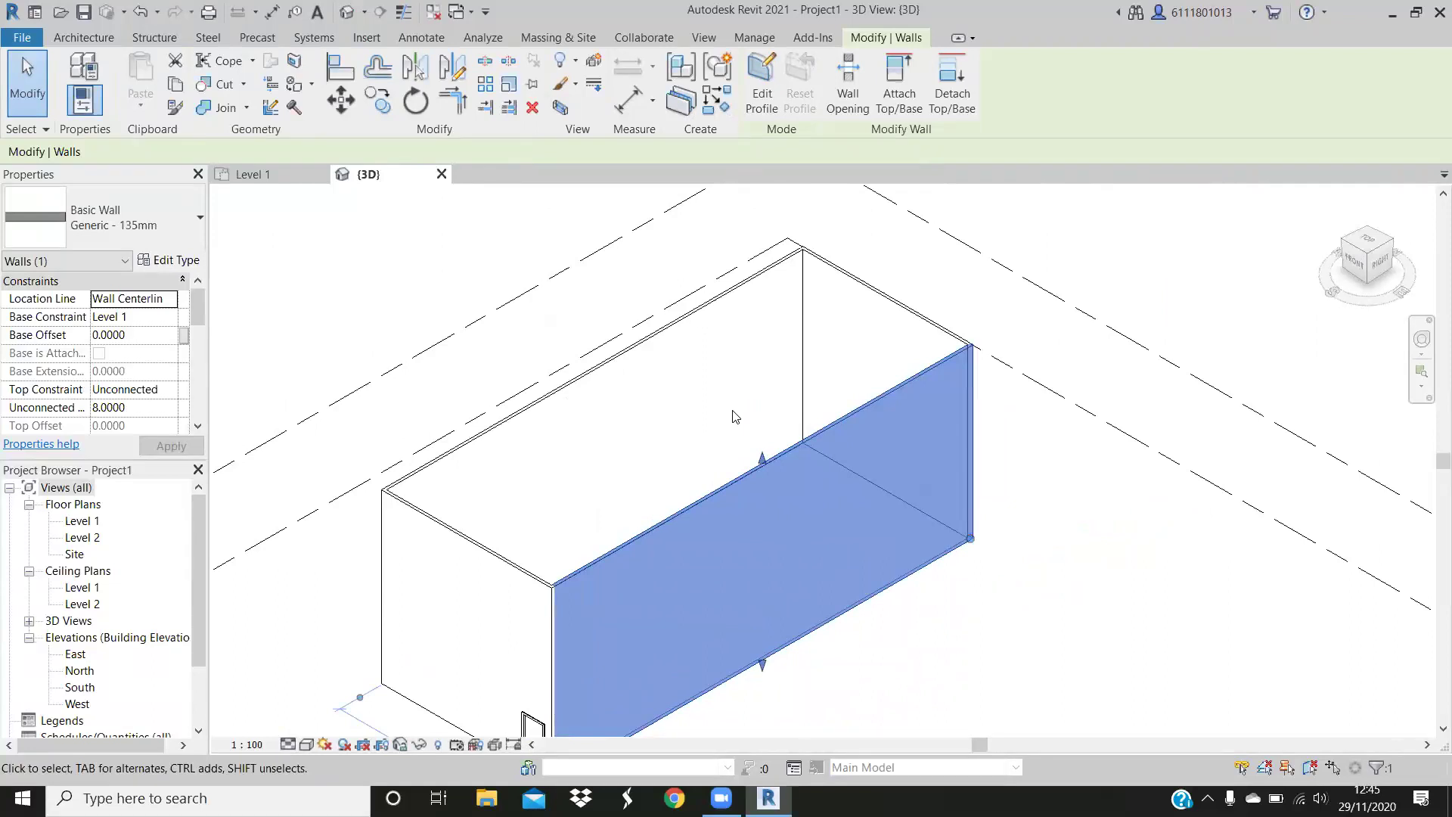
drag(106, 493, 98, 522)
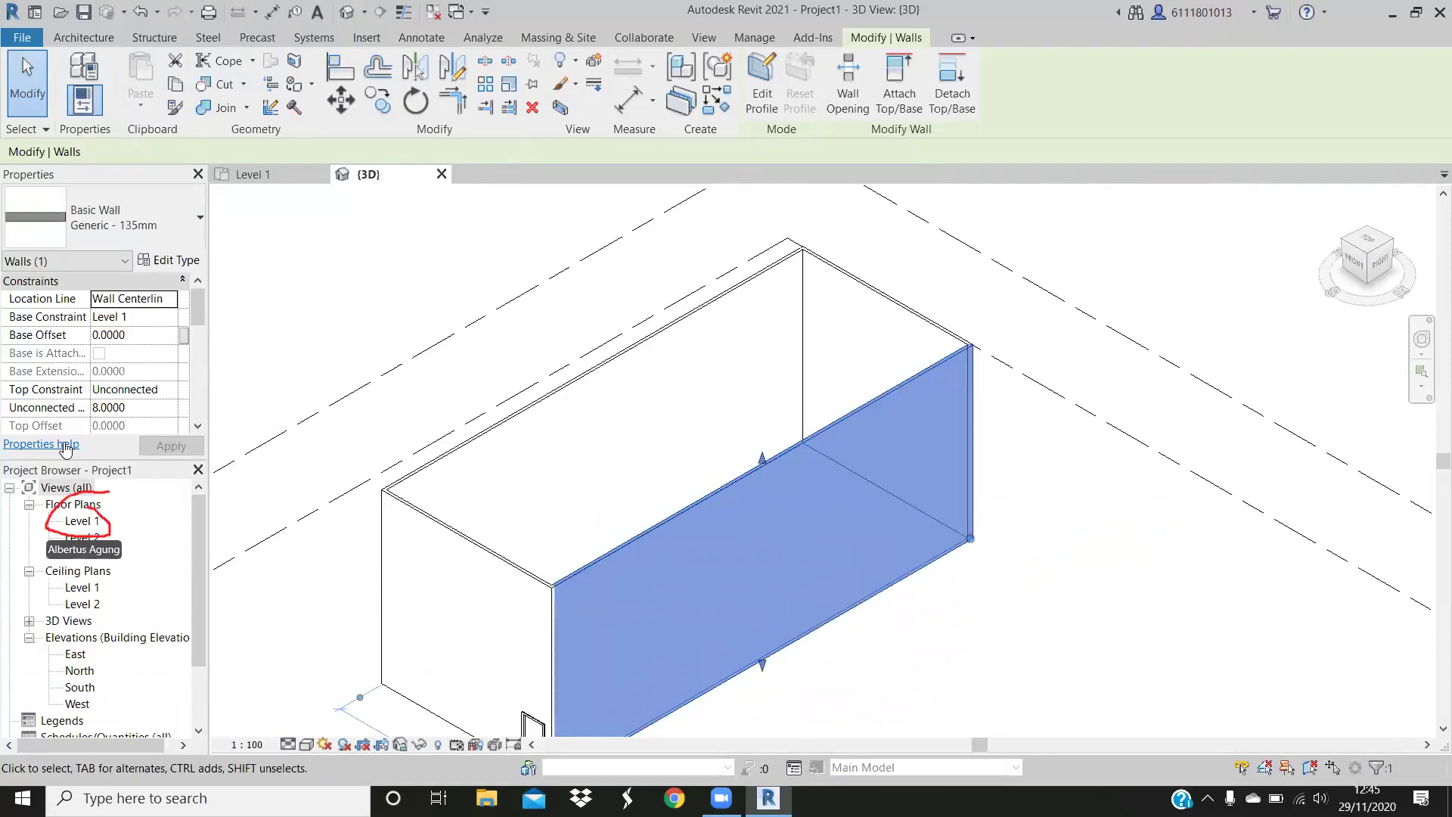
Open the Level 1 floor plan and zoom to the door corner
click(99, 522)
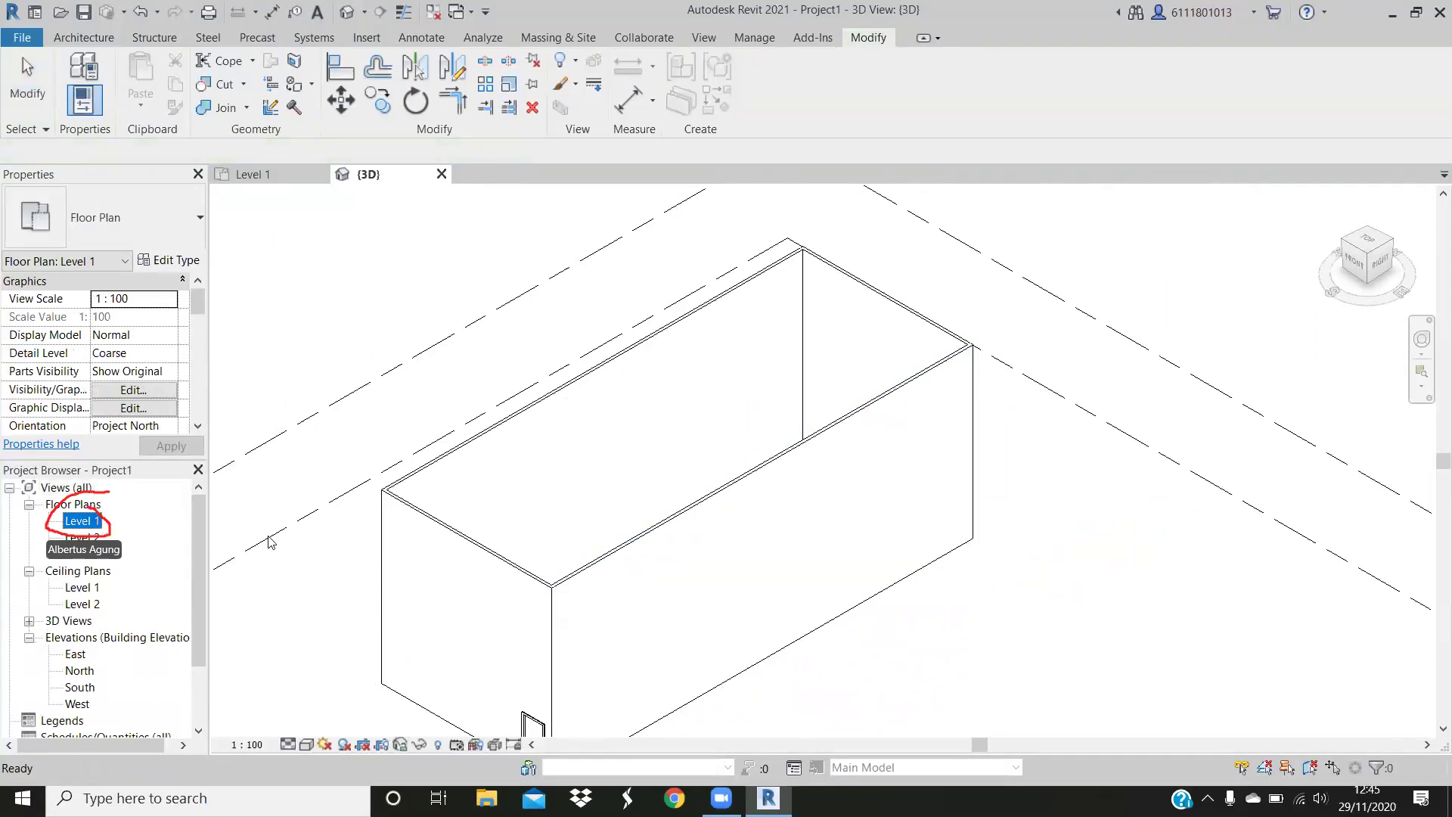
mouse_move(252, 174)
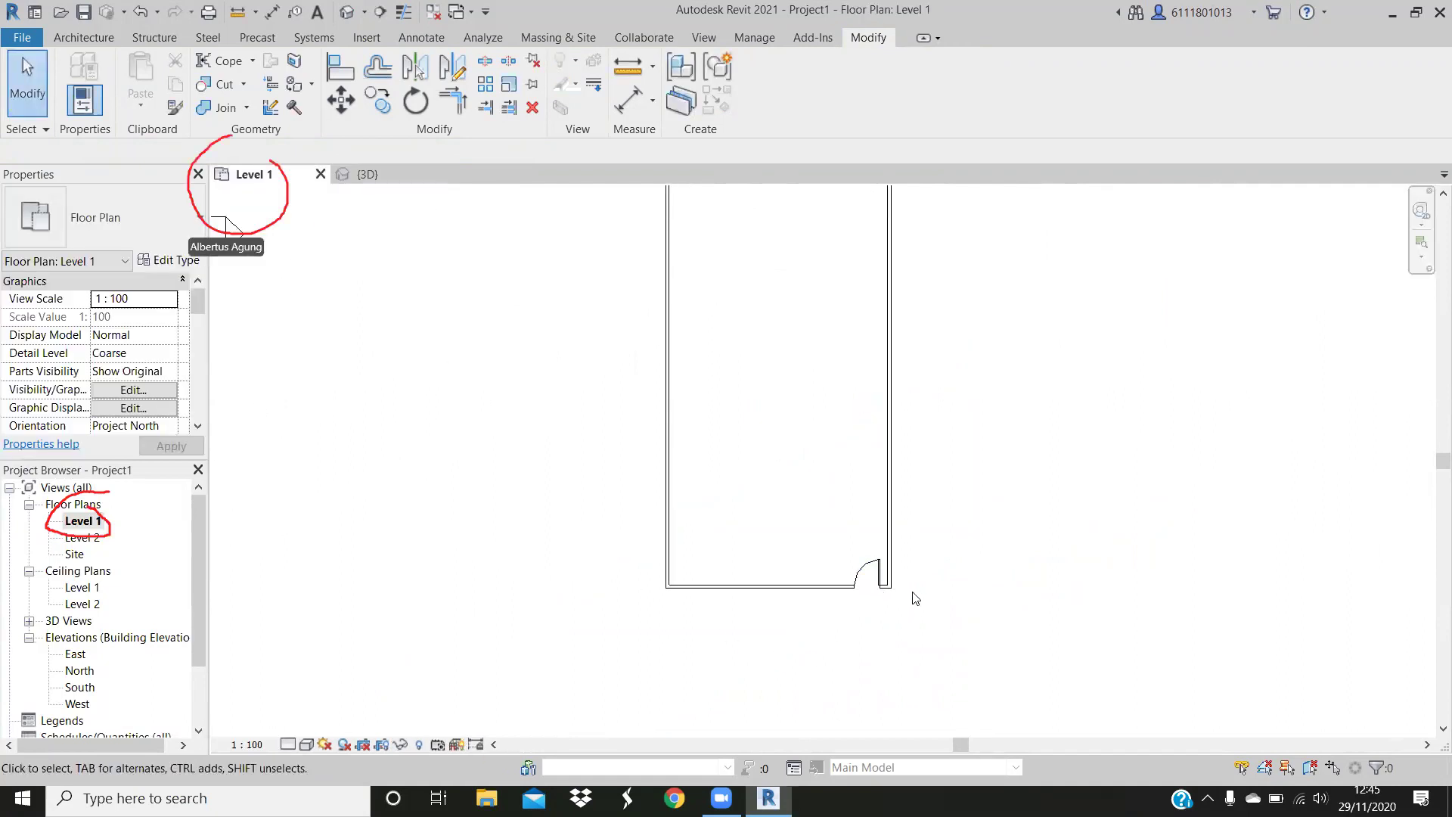
middle_drag(927, 522, 924, 541)
scroll(832, 643, up, 1)
scroll(832, 643, up, 2)
scroll(870, 658, up, 3)
scroll(875, 654, up, 1)
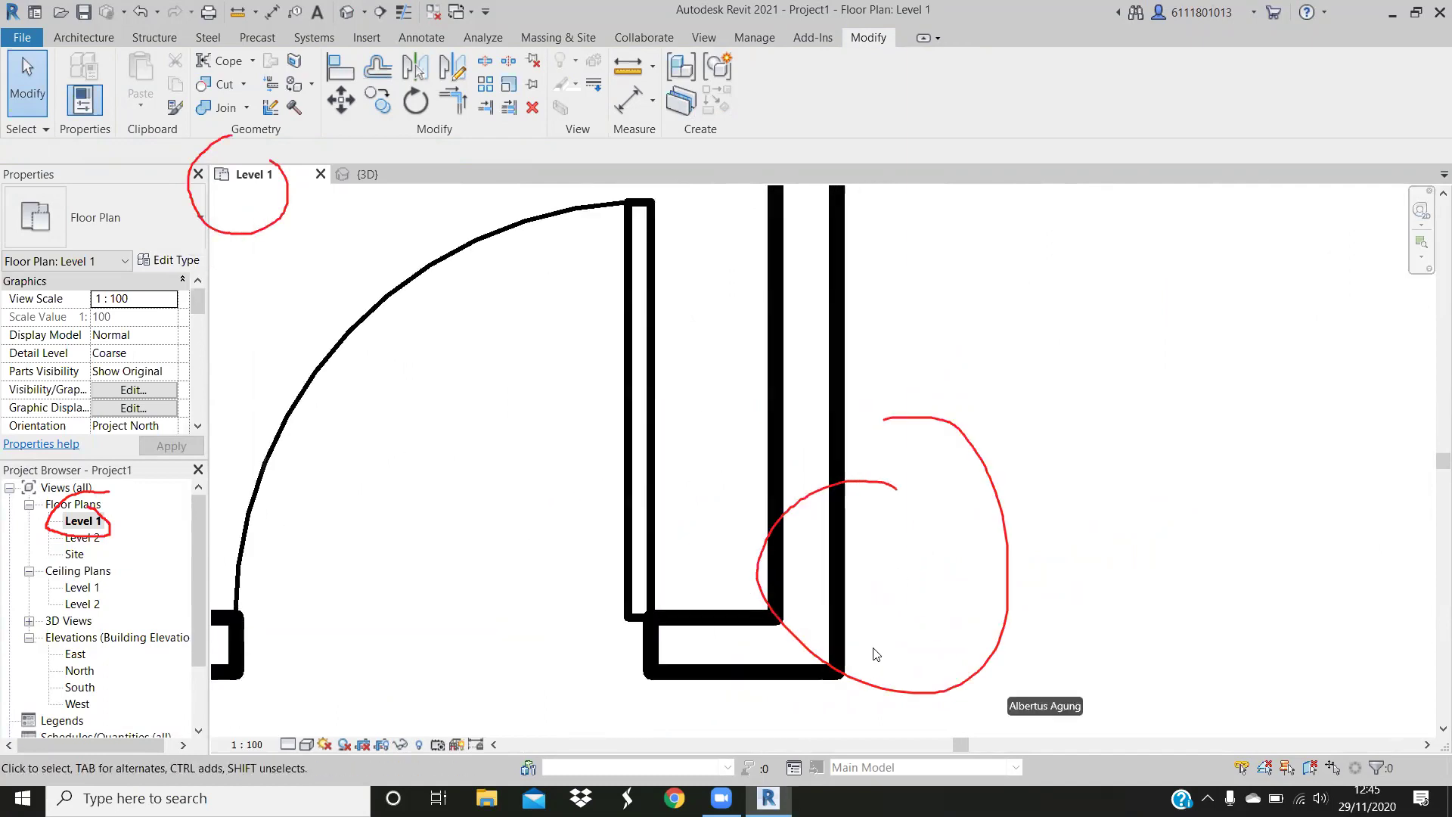
scroll(876, 653, down, 1)
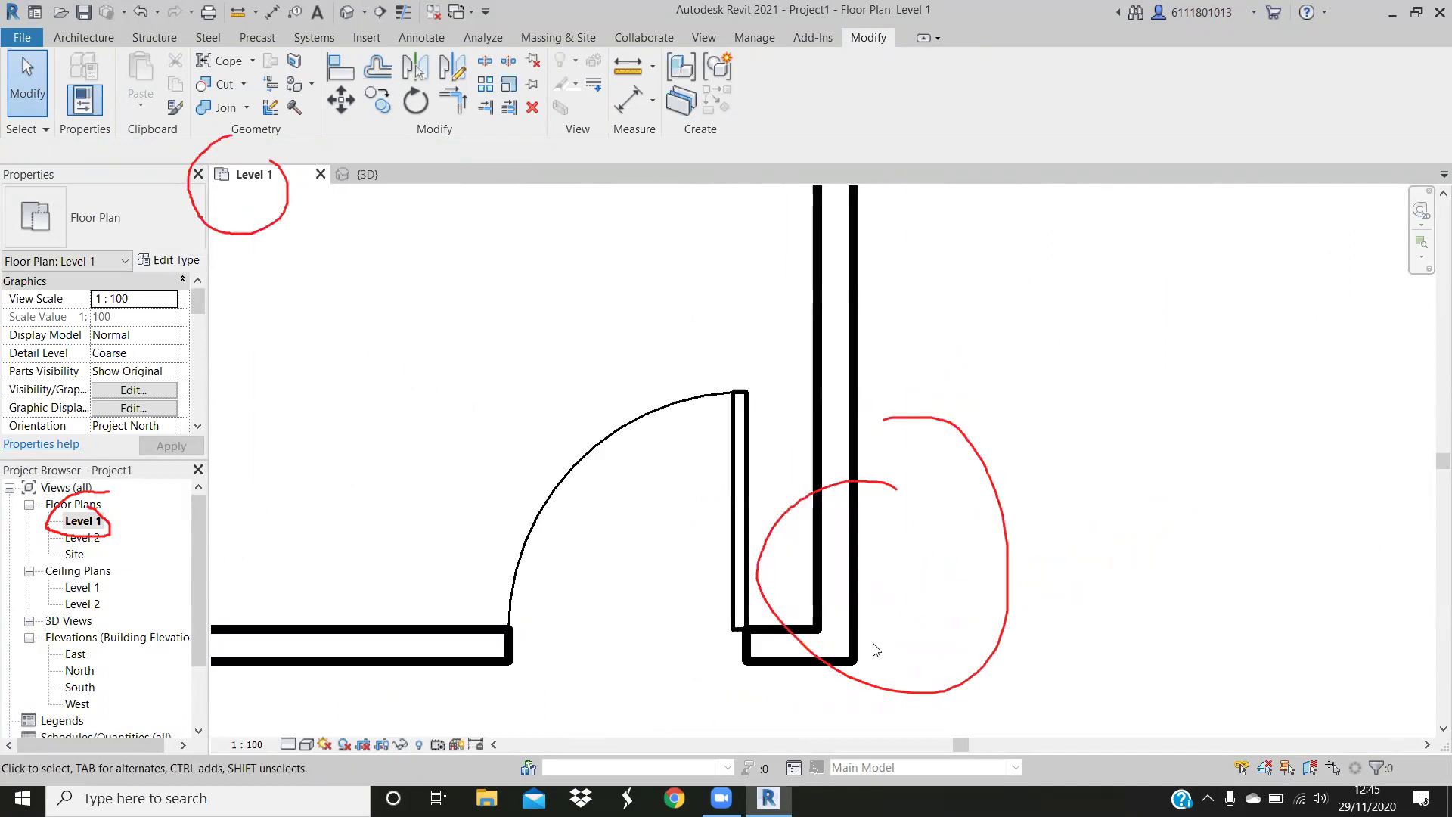
scroll(876, 653, down, 1)
scroll(877, 650, down, 1)
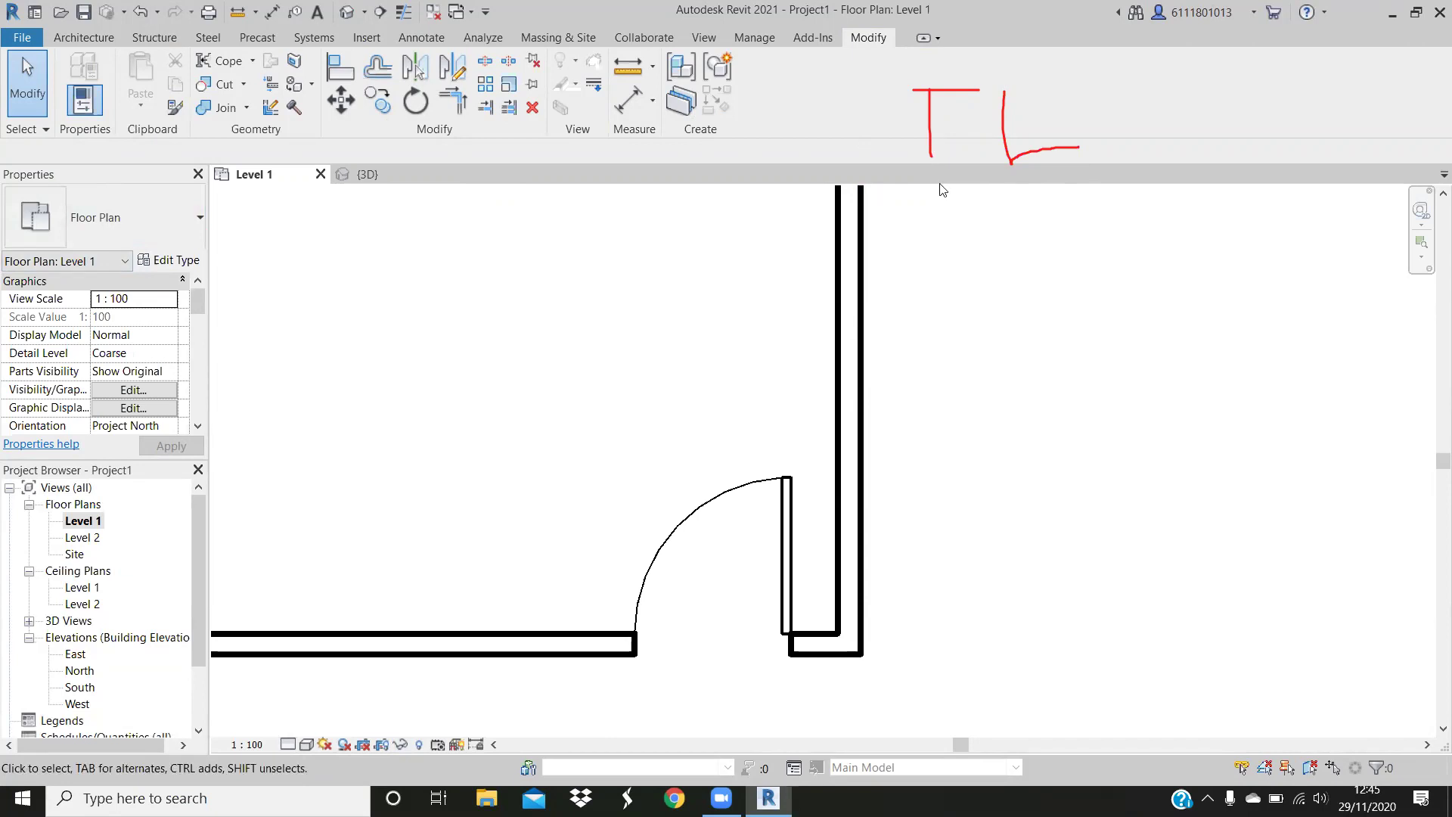
Switch the plan to Thin Lines display using TL
key(t)
key(l)
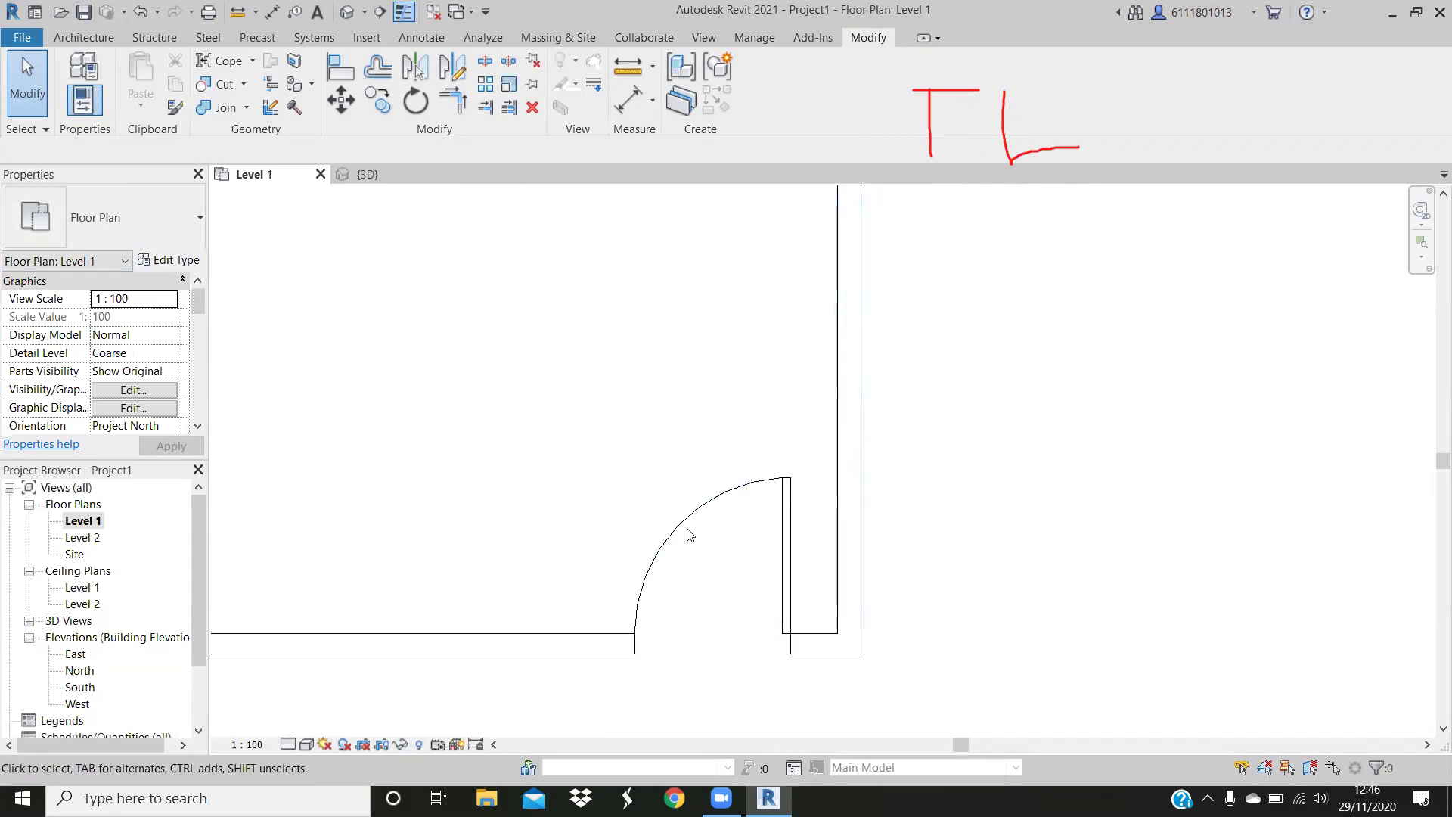
scroll(649, 501, down, 1)
scroll(651, 502, down, 1)
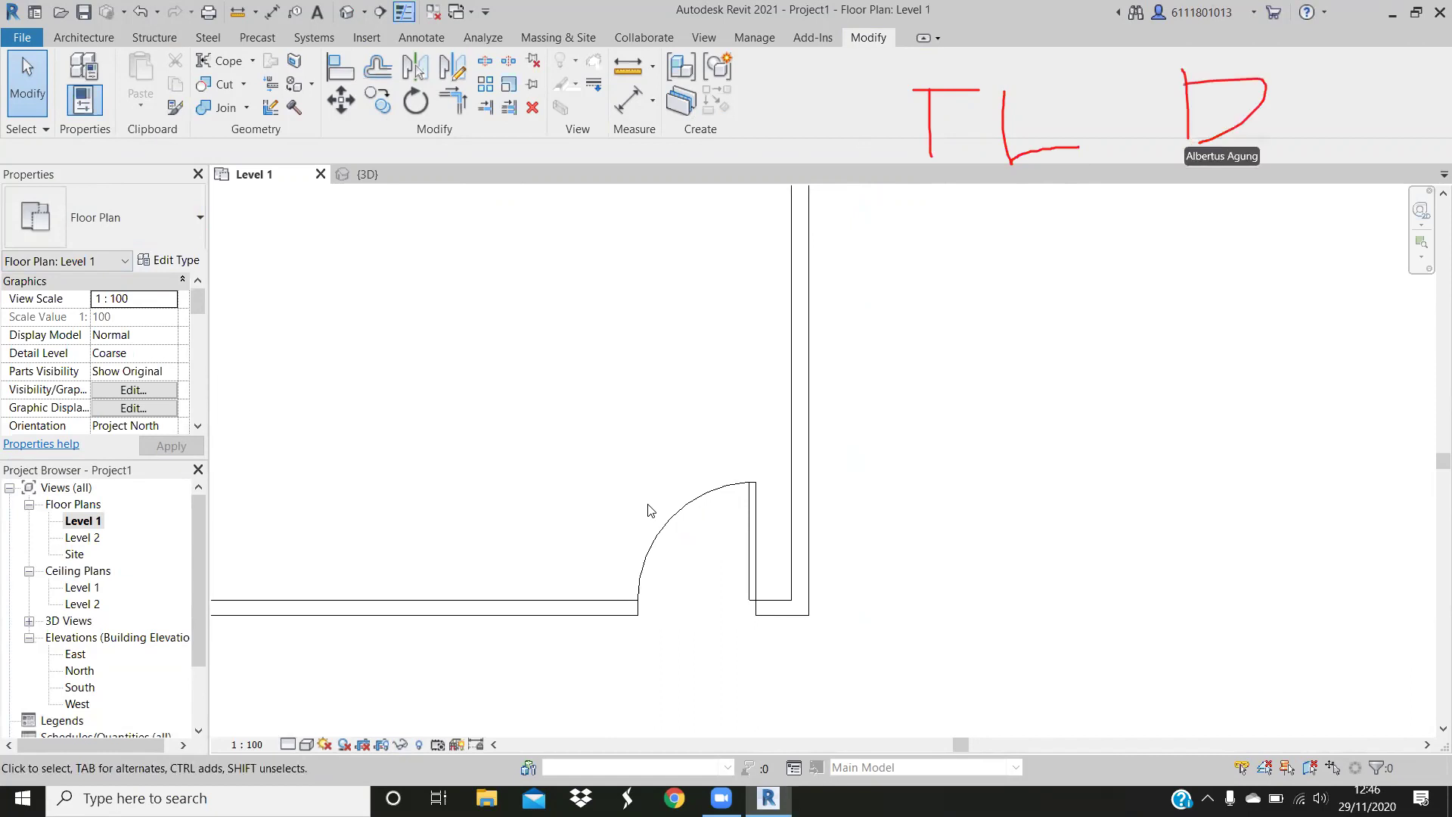
Place an aligned dimension across both faces of the wall beside the door, reading 0.14
key(d)
key(i)
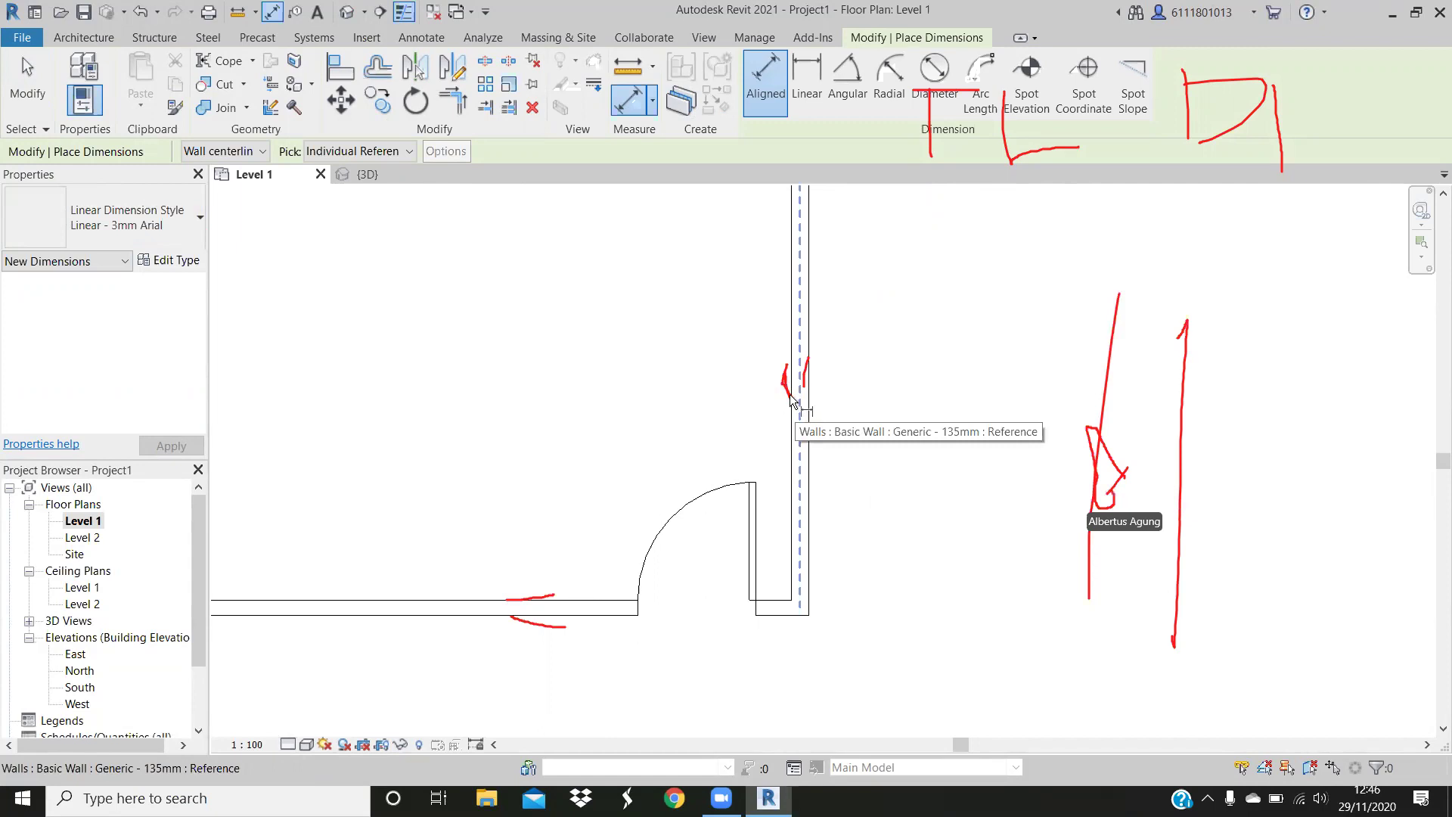
scroll(791, 401, up, 3)
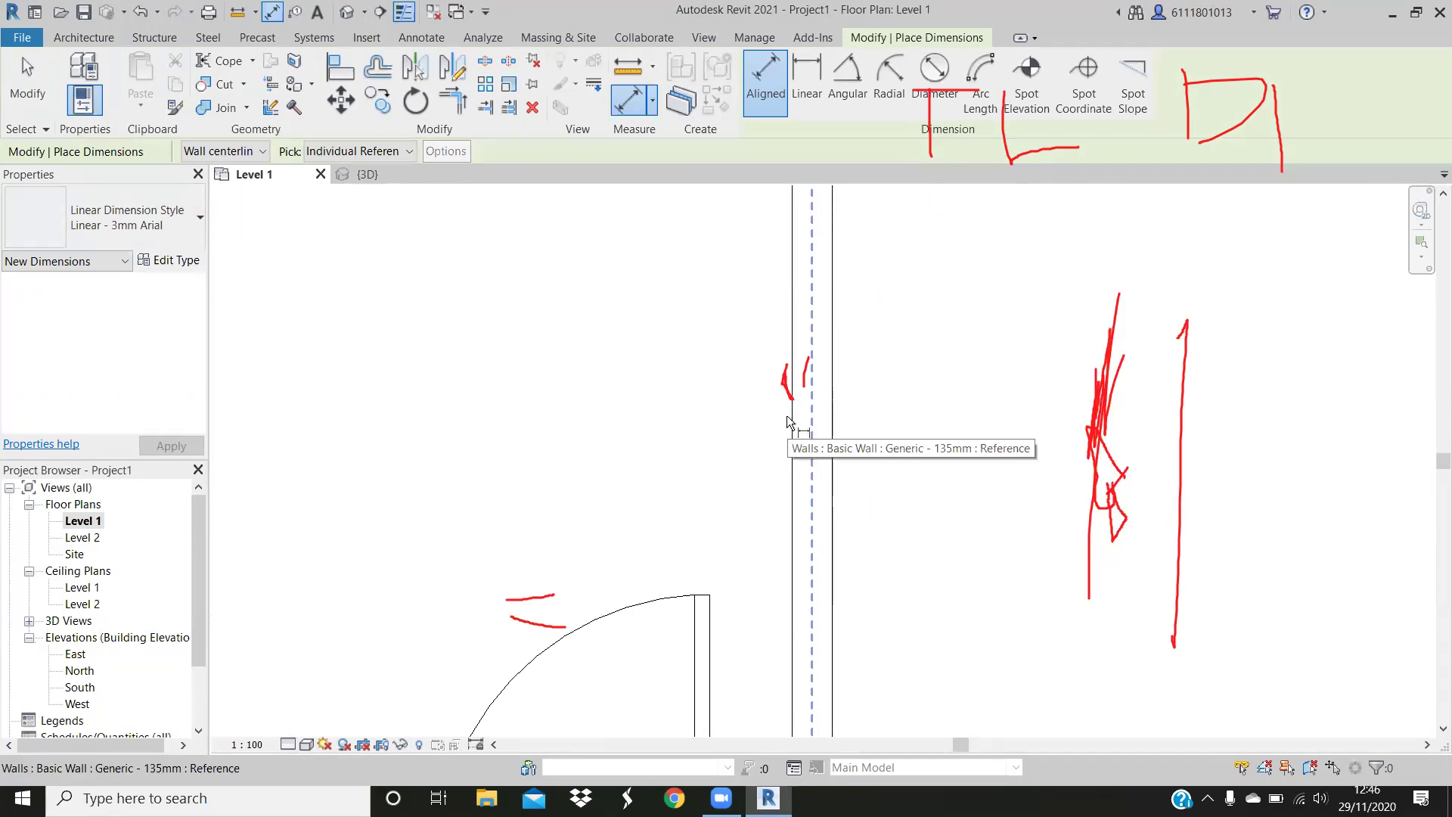
key(Tab)
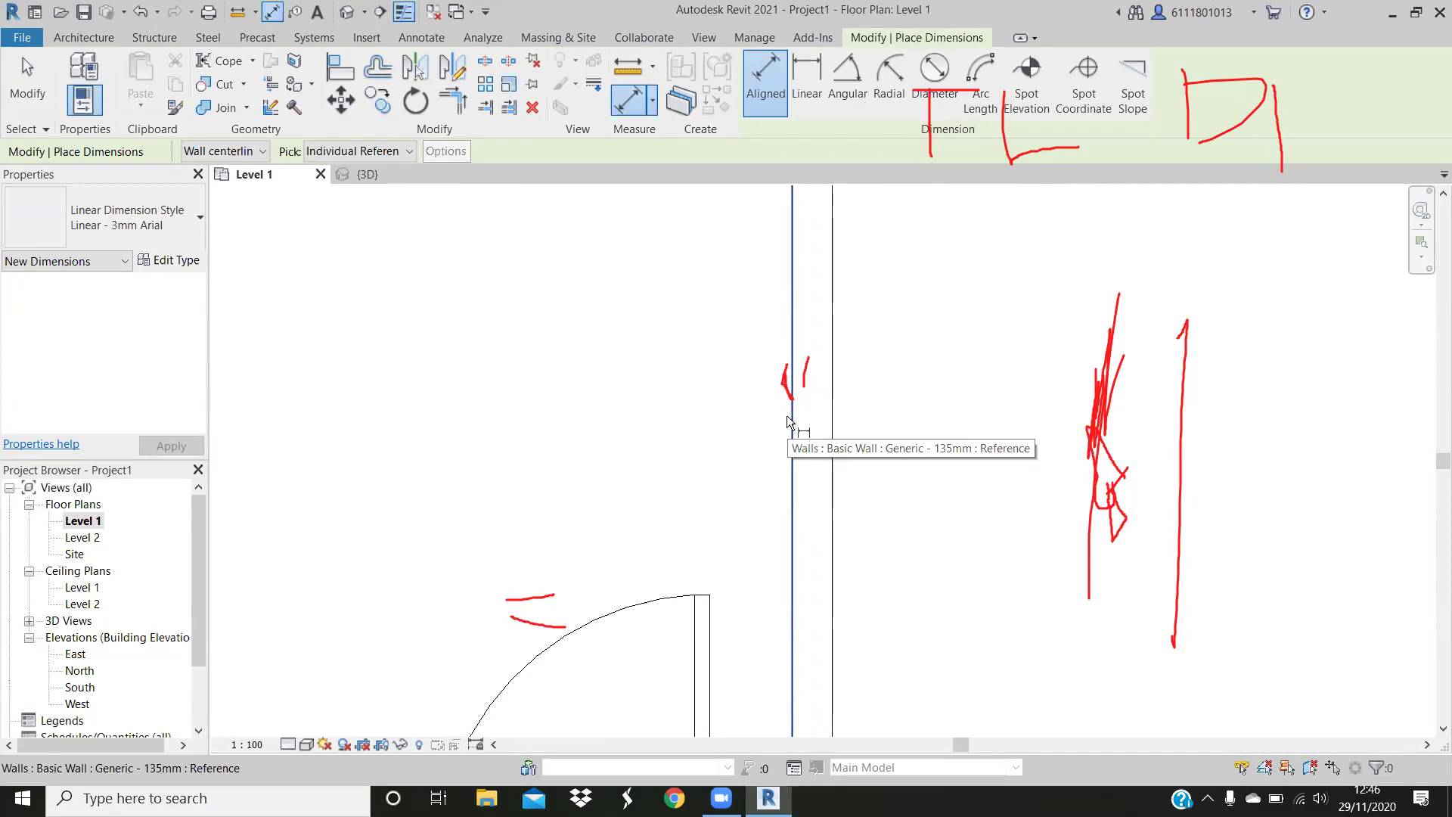
click(791, 420)
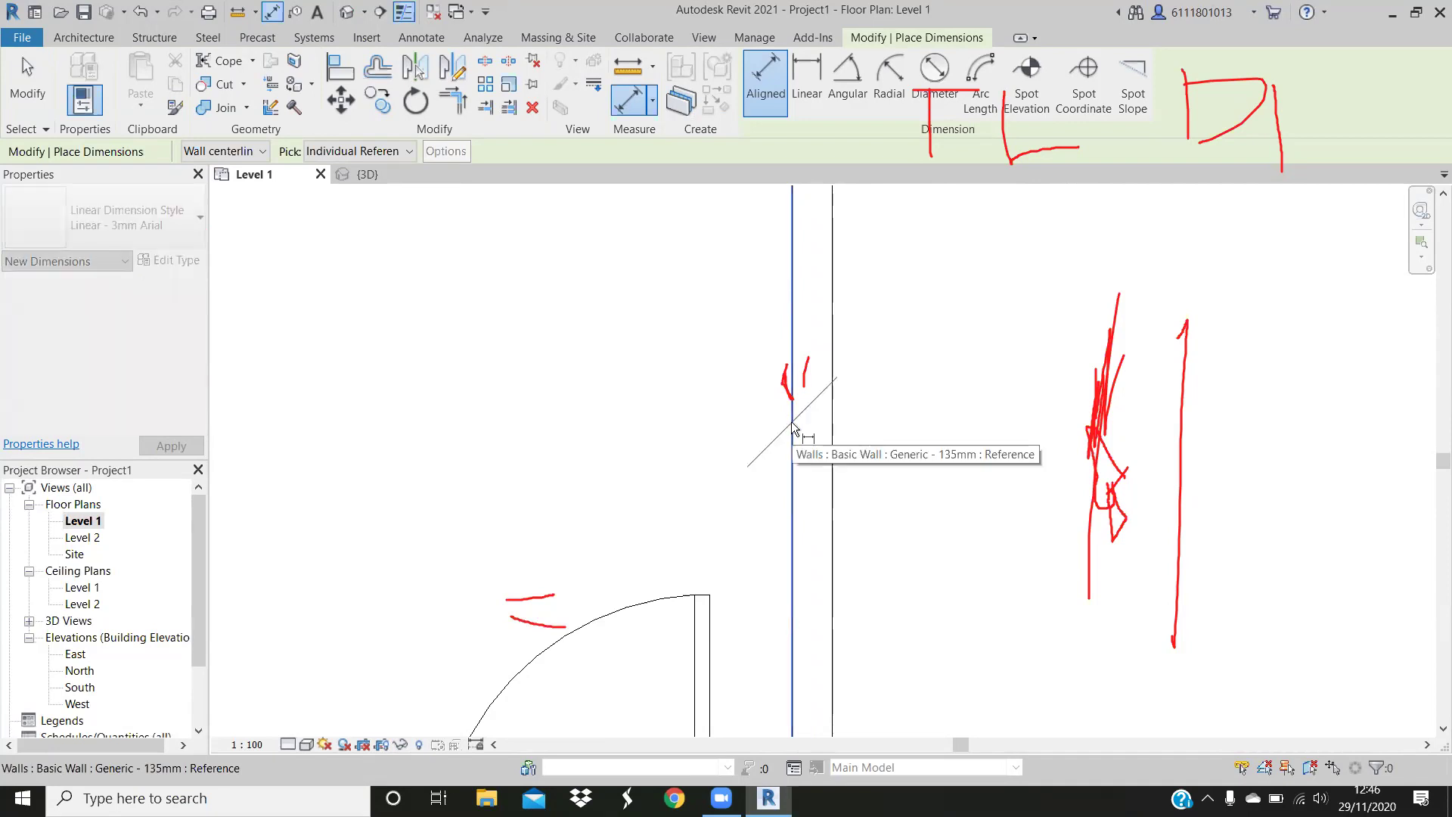
middle_drag(783, 596, 803, 280)
middle_drag(951, 271, 771, 442)
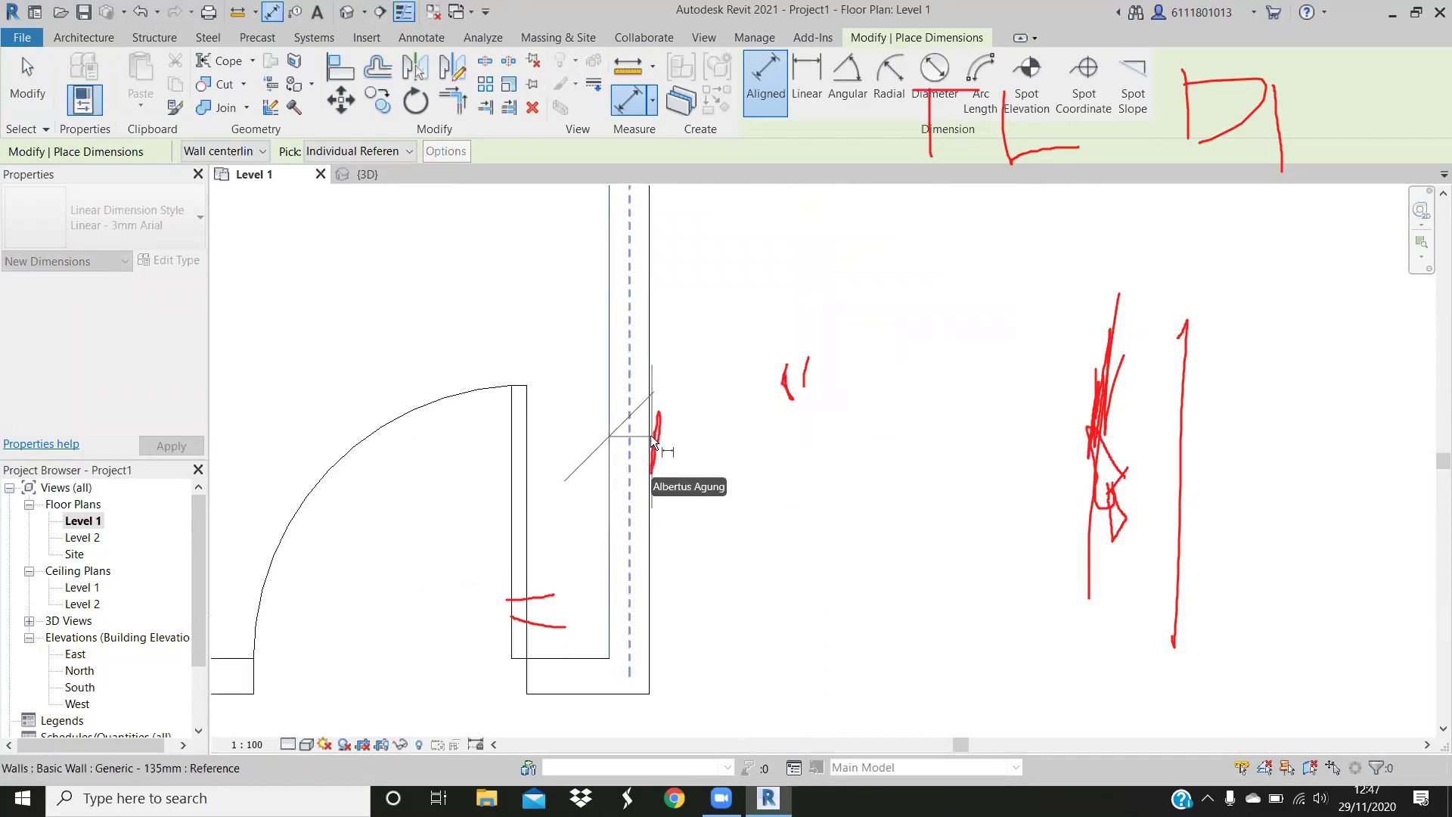
scroll(648, 435, up, 3)
scroll(648, 436, up, 1)
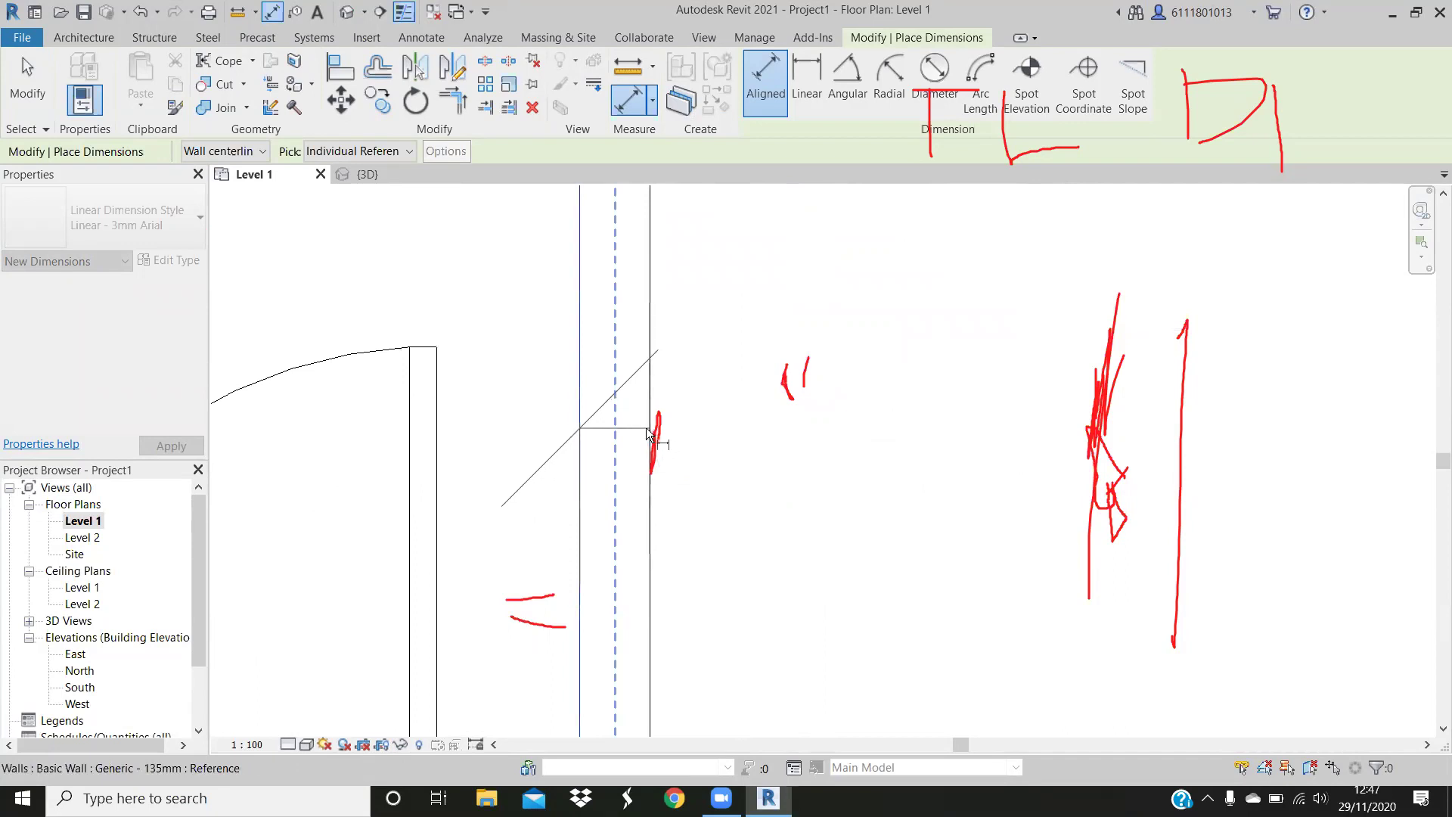
click(647, 510)
scroll(646, 512, down, 3)
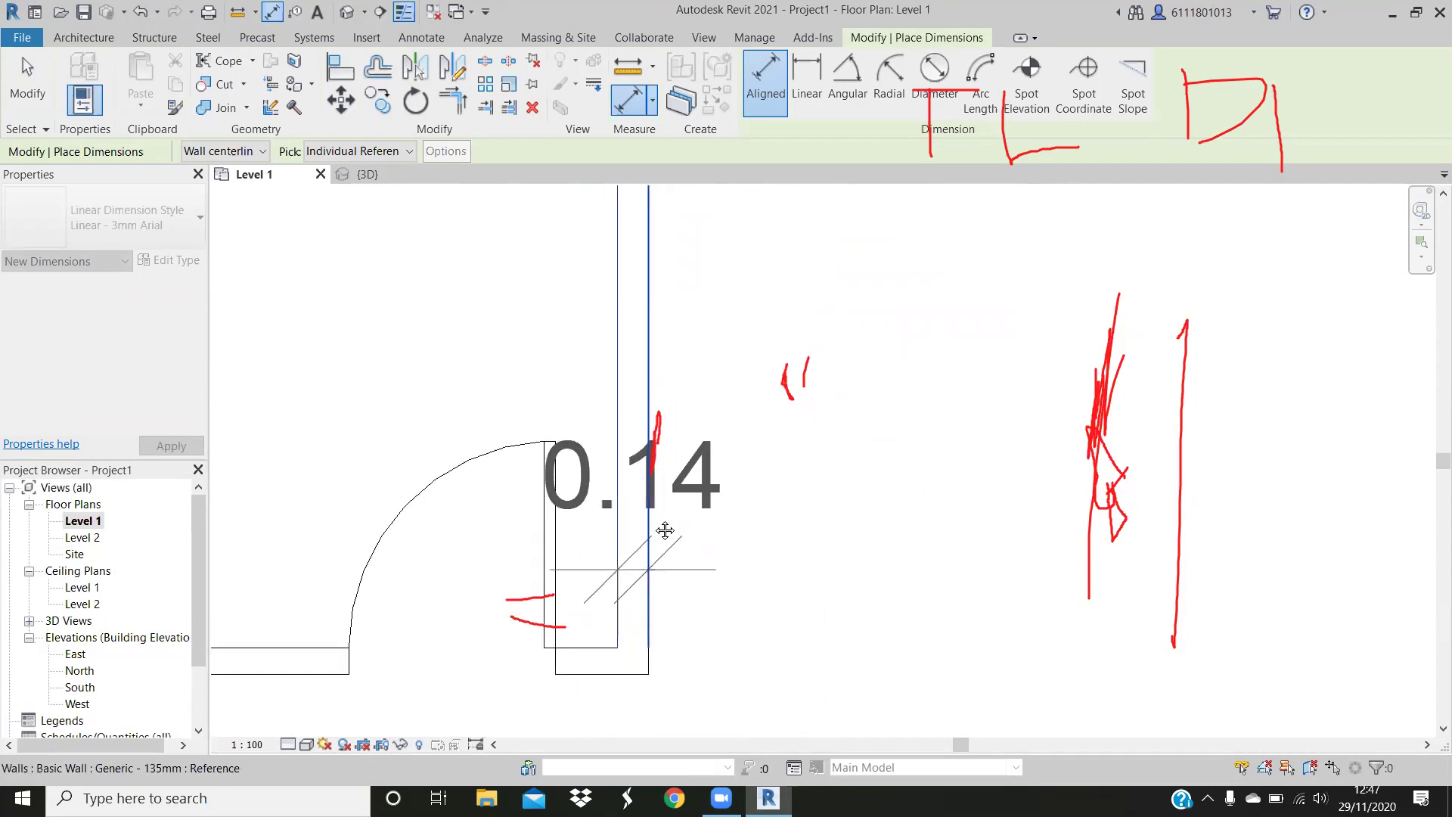
scroll(650, 447, down, 2)
click(645, 625)
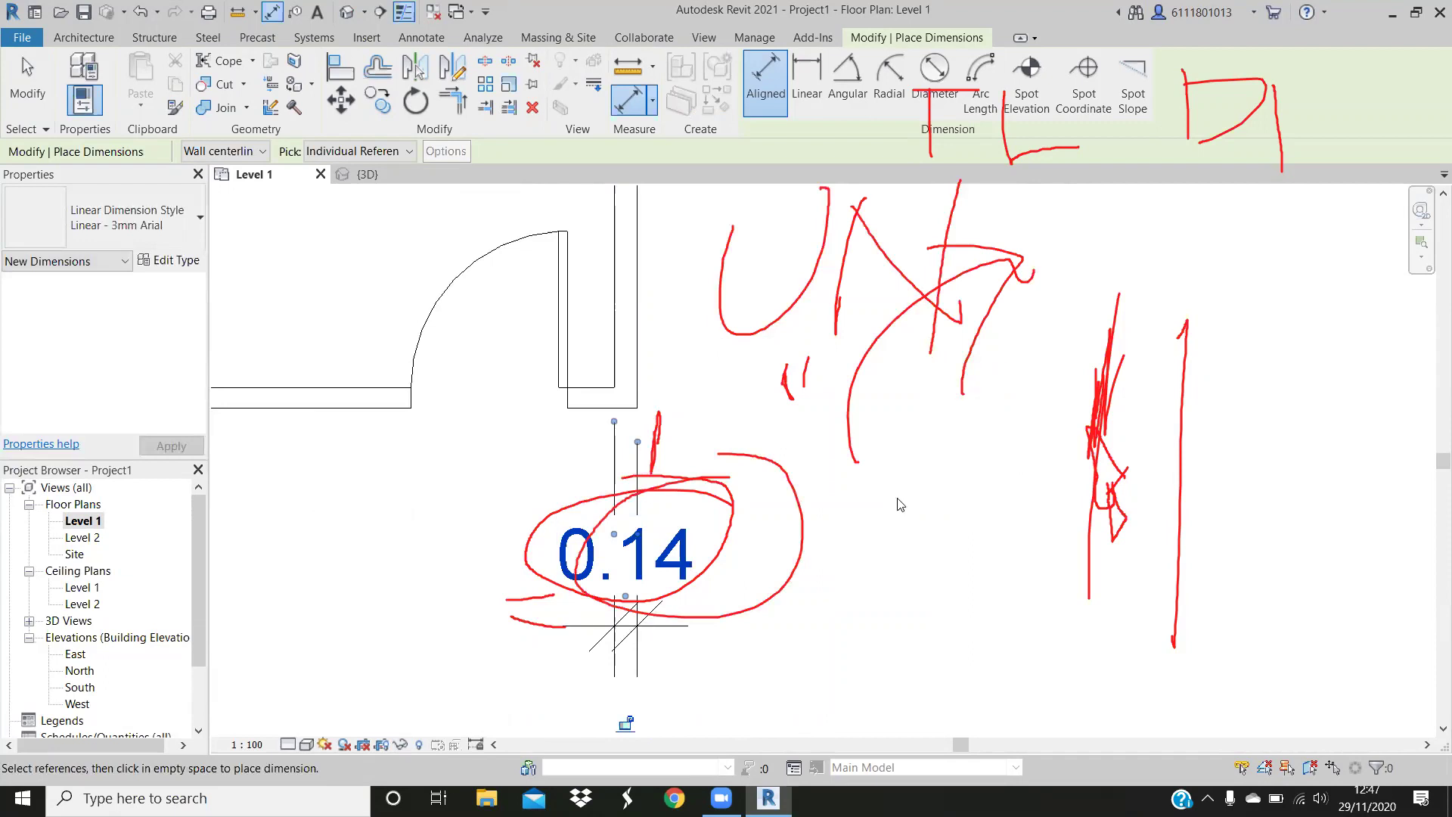
Set project length units to round to 3 decimal places so the wall reads 0.135
key(u)
key(n)
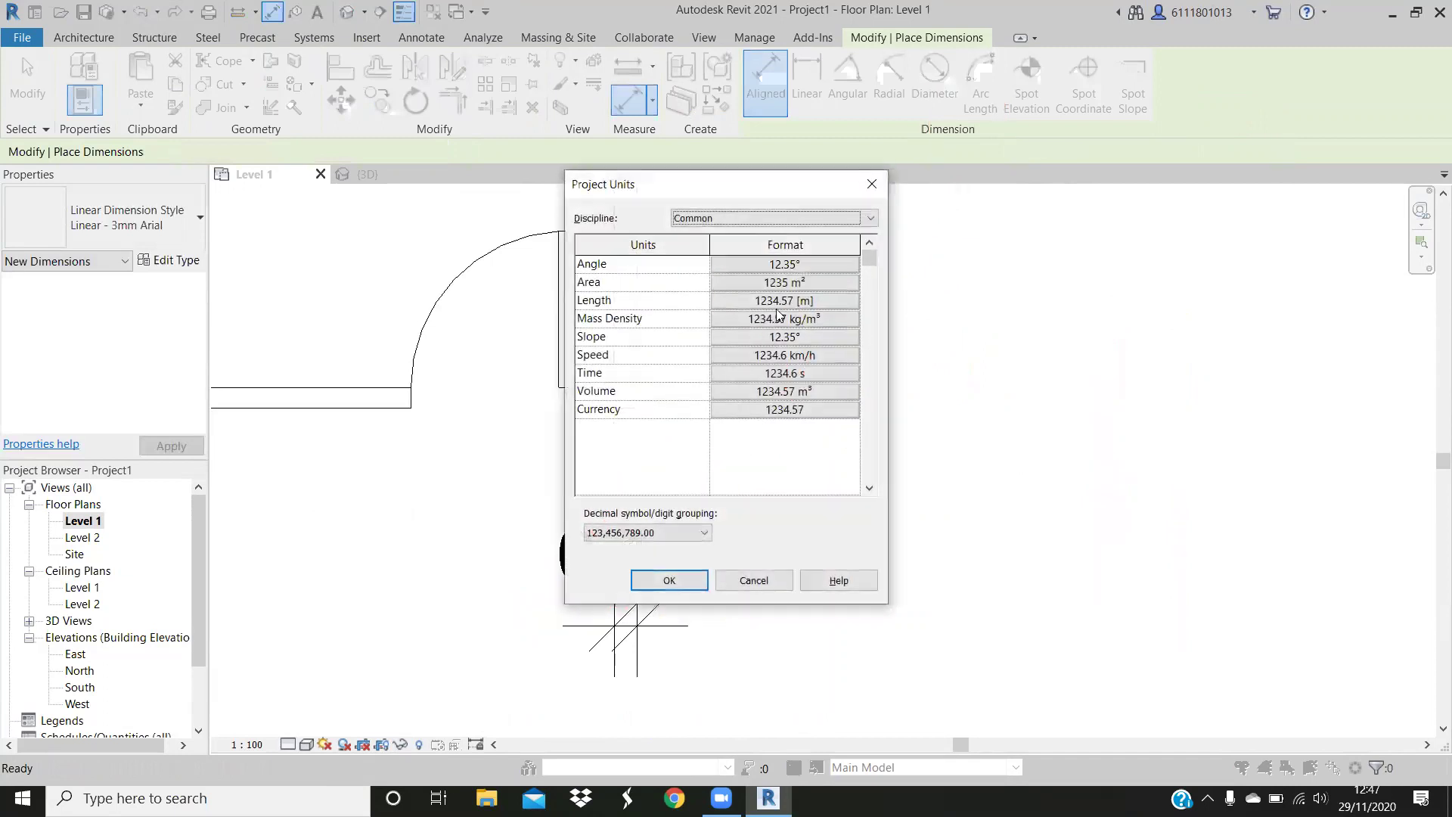
click(789, 304)
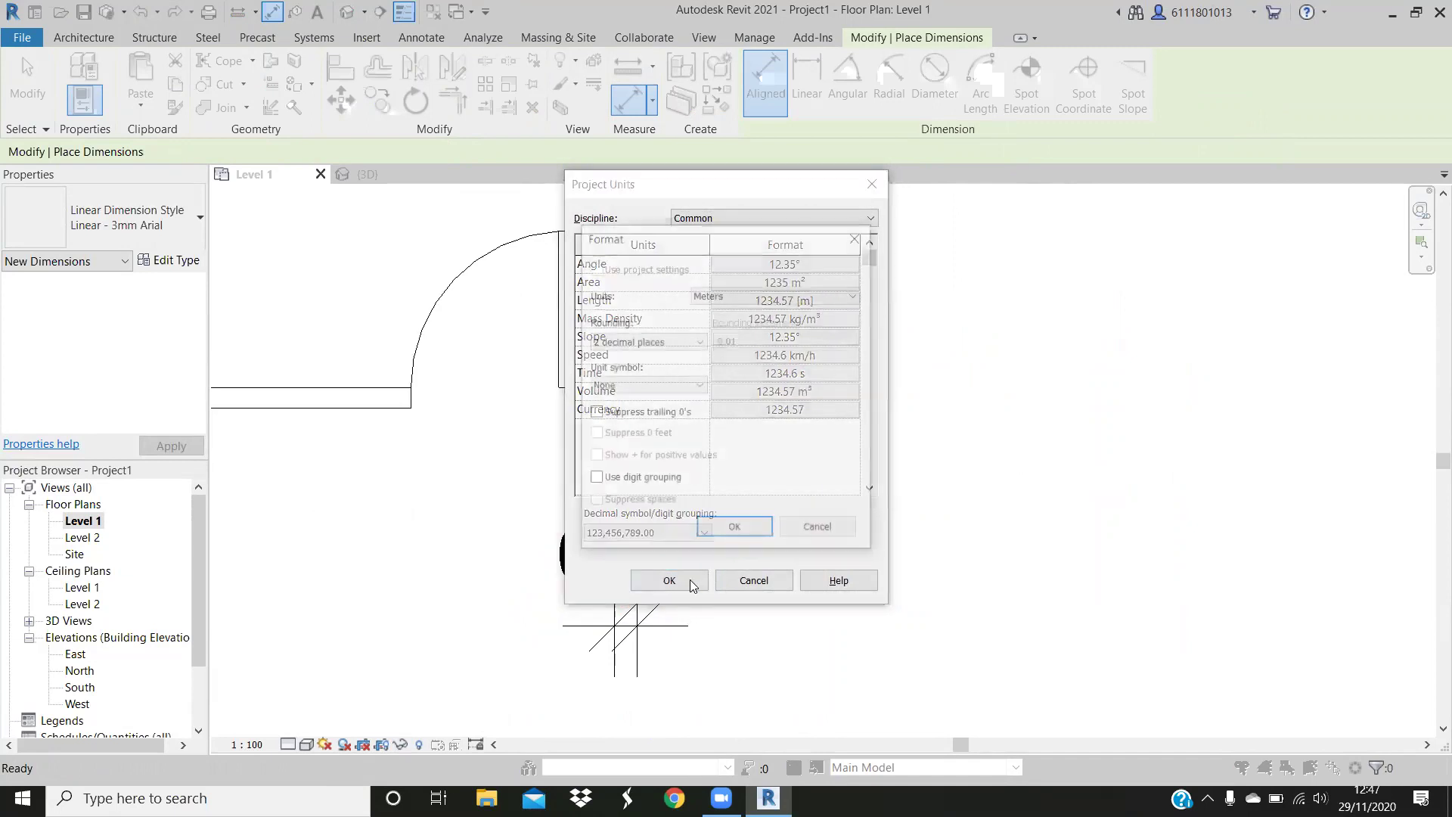
key(alt+Down)
key(Down)
key(Return)
key(Return)
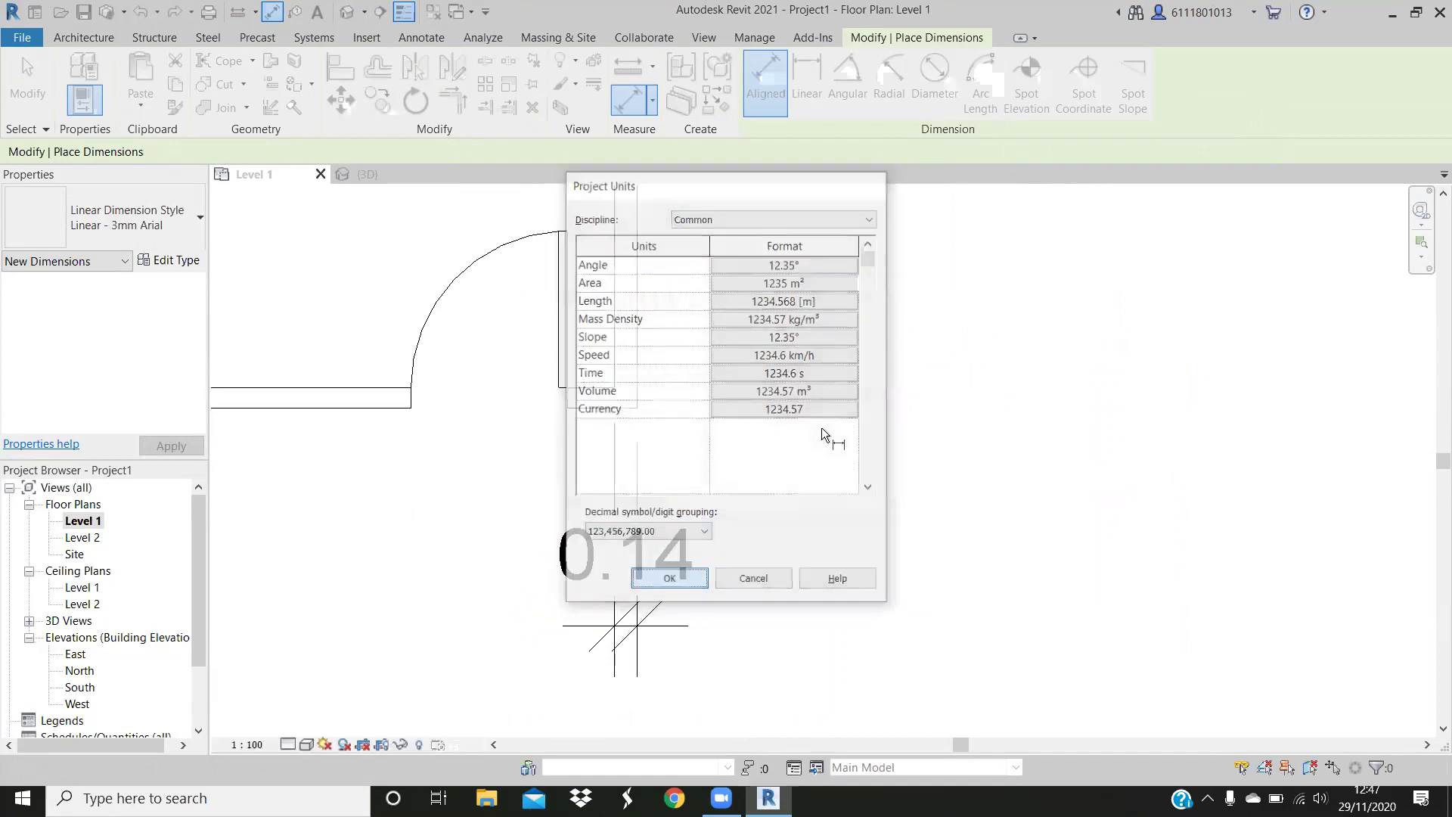
key(Return)
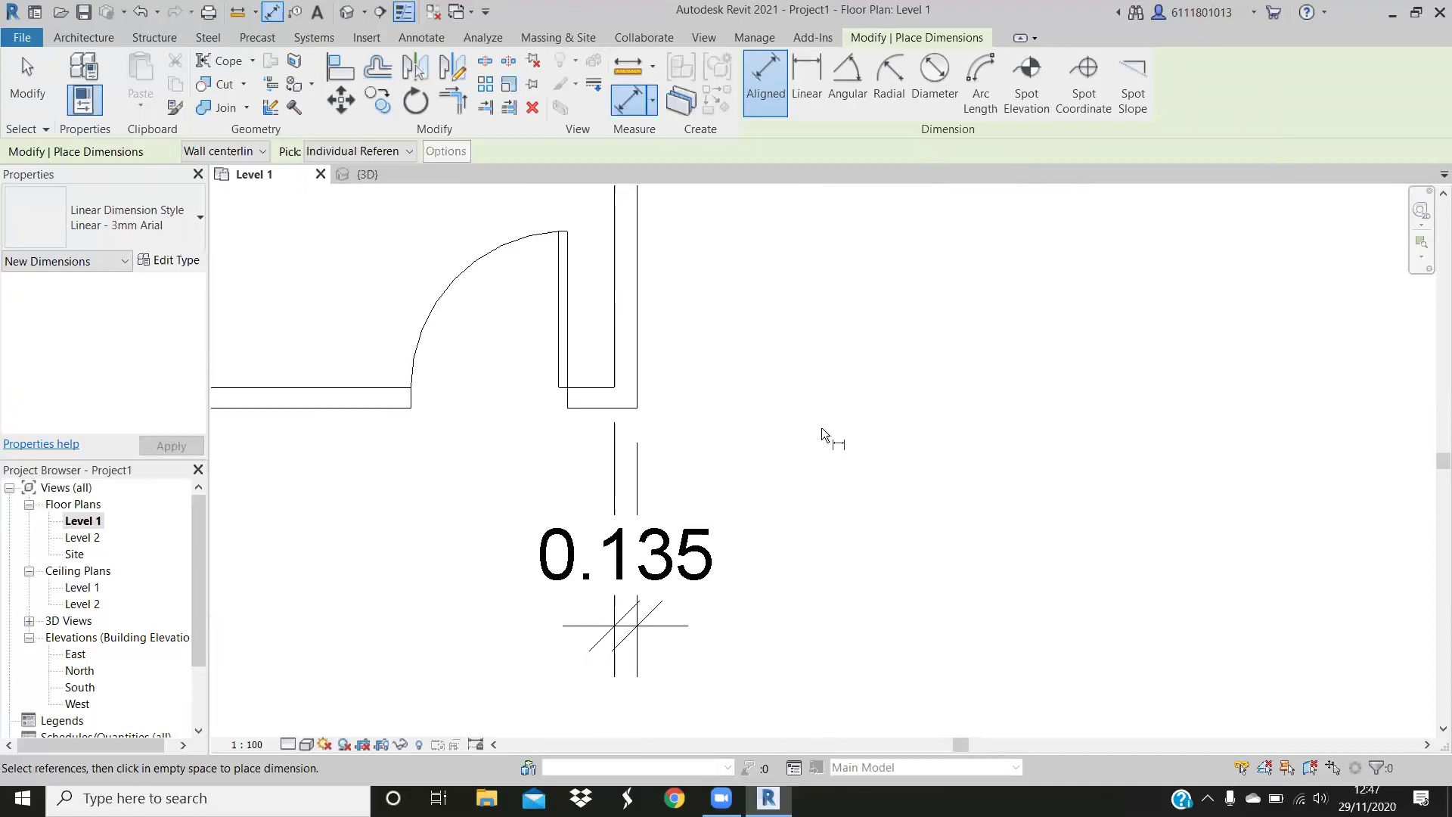
Place an aligned dimension across the thinner wall showing its 0.120 thickness
mouse_move(726, 436)
middle_down()
mouse_move(764, 446)
mouse_move(770, 474)
middle_up()
scroll(680, 475, up, 1)
click(635, 473)
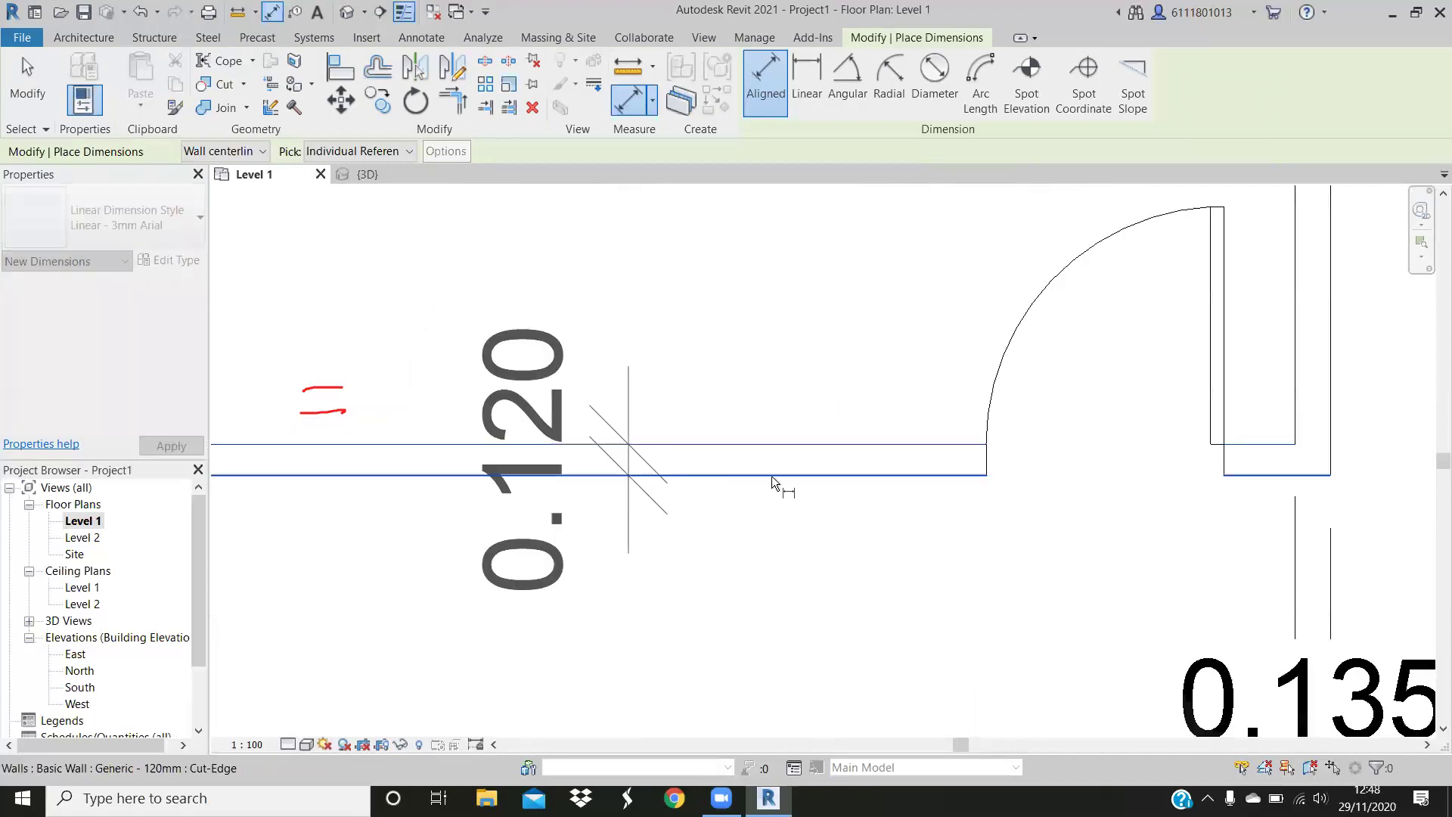
scroll(920, 487, down, 2)
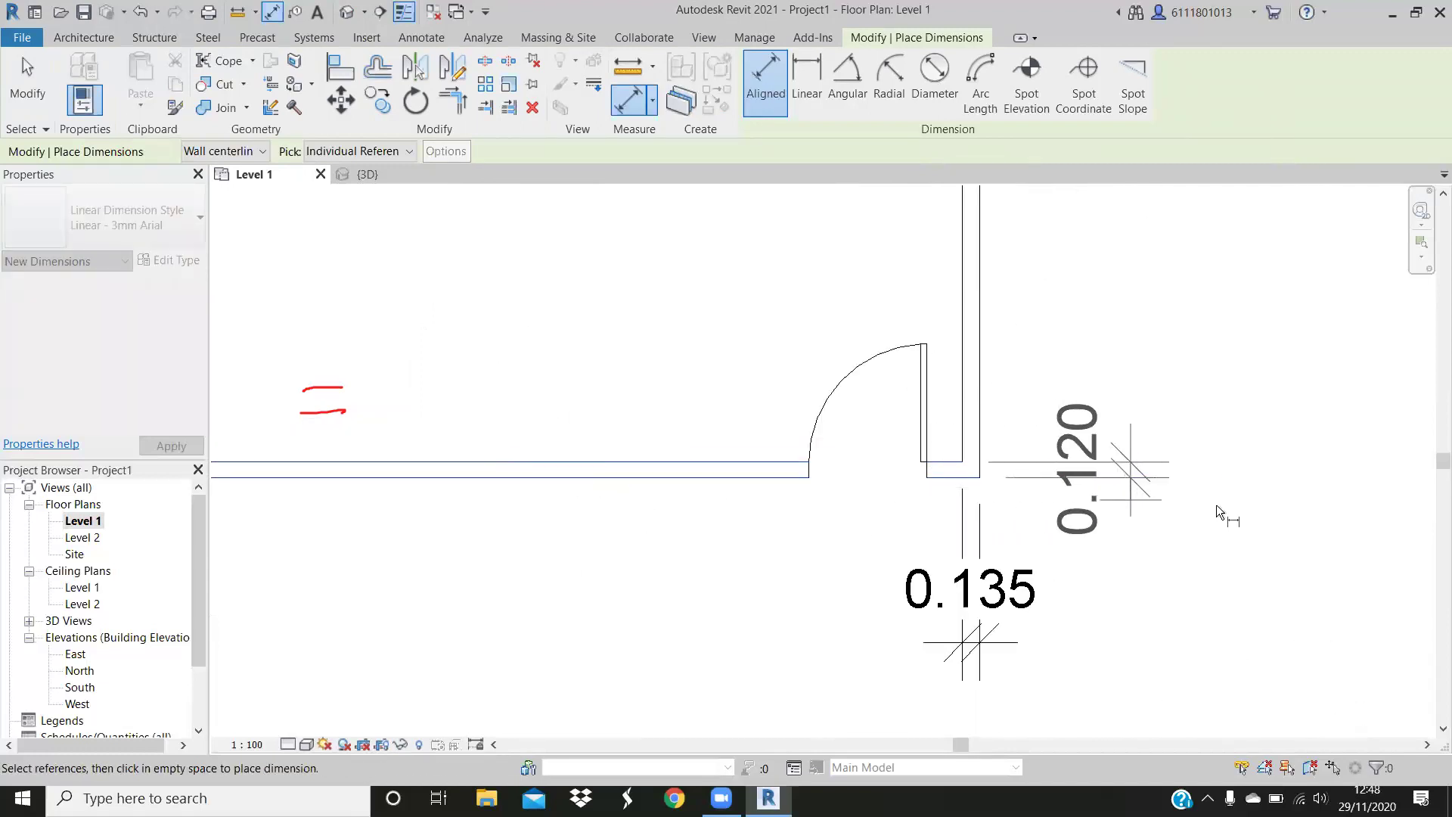
click(1263, 507)
Open the 0.120 dimension's Dimension Text settings and close them unchanged
scroll(1159, 528, down, 1)
scroll(1104, 558, down, 1)
middle_drag(943, 588, 606, 639)
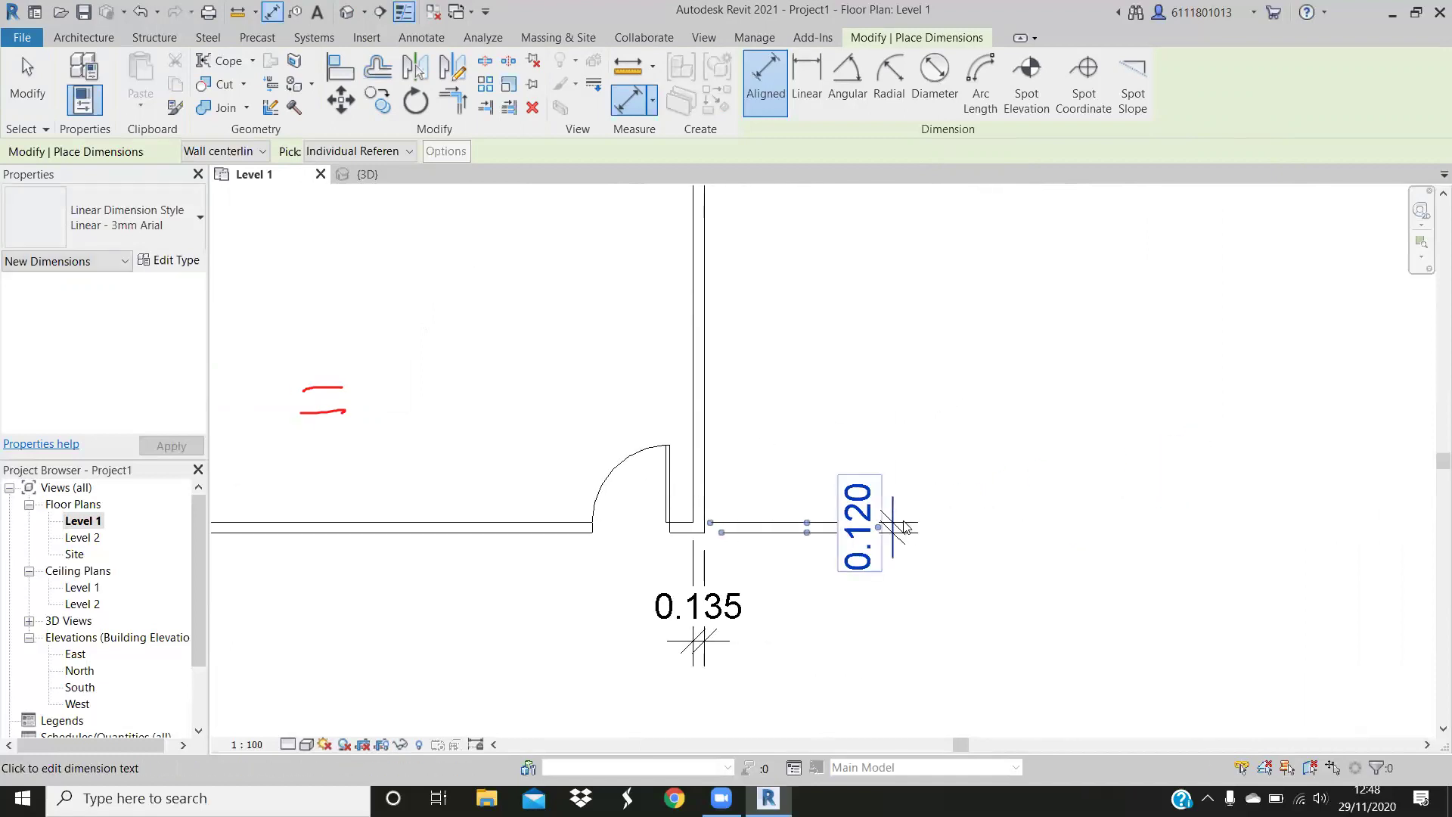
scroll(855, 532, up, 2)
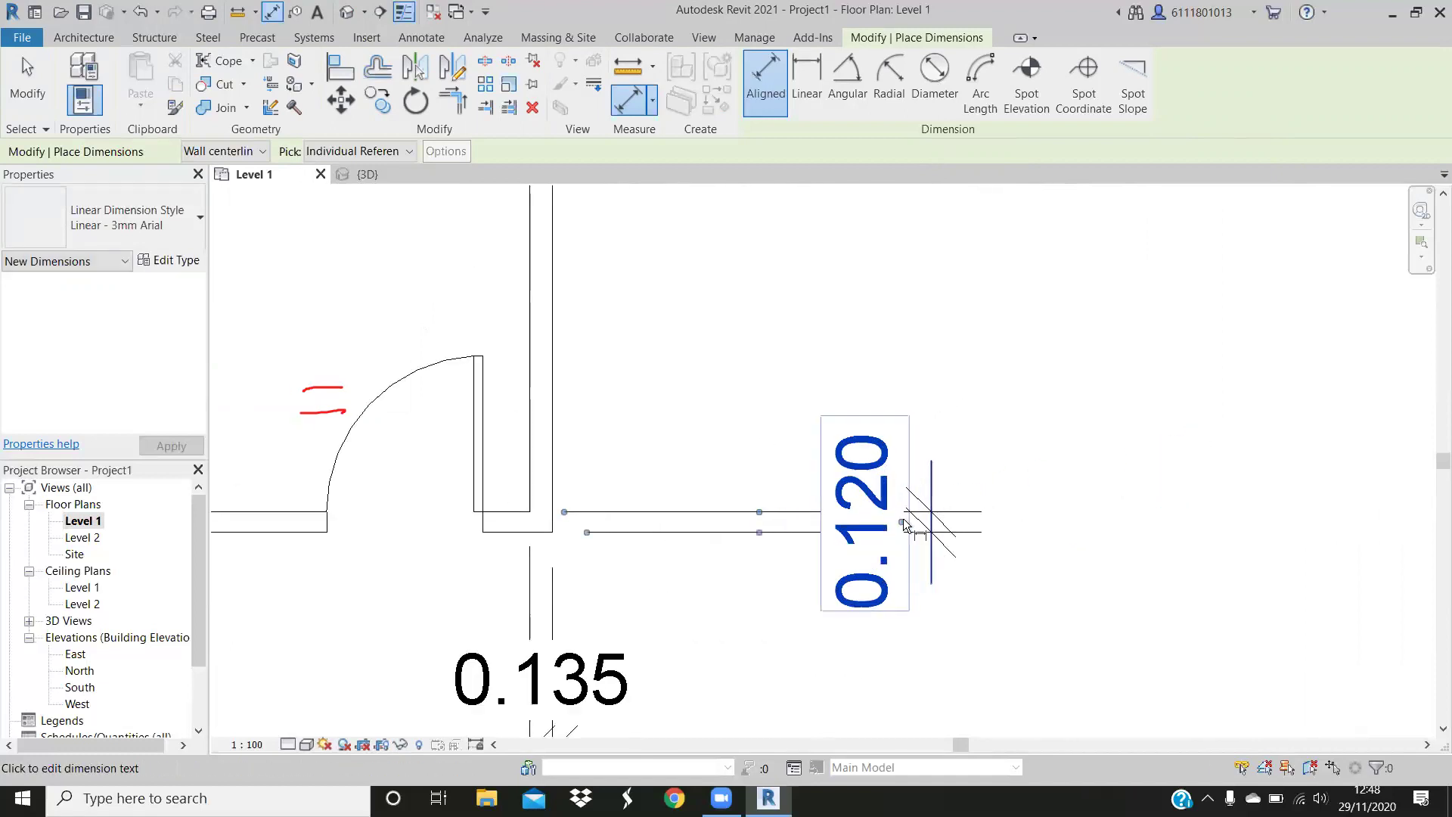
click(797, 596)
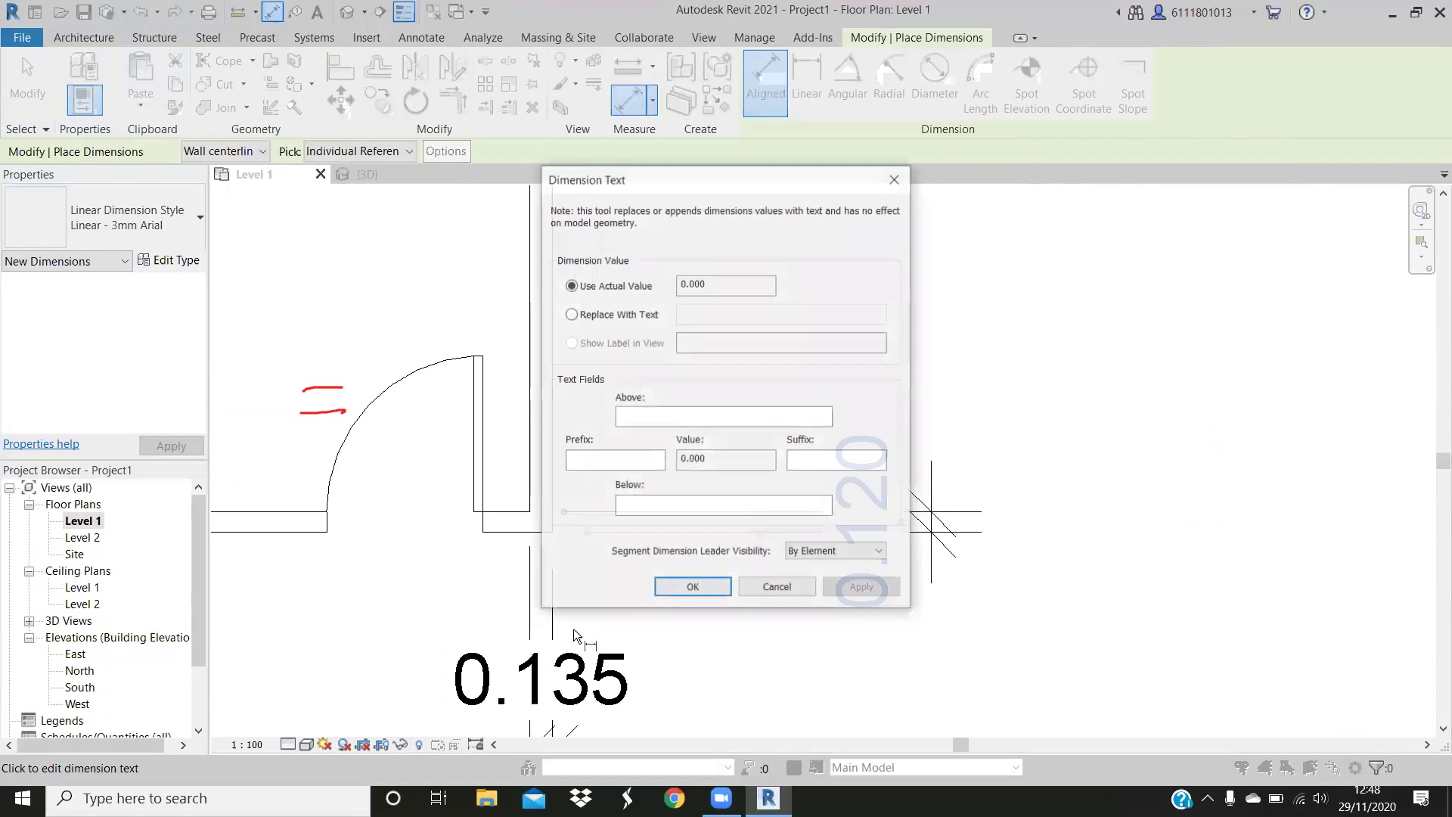
click(695, 589)
scroll(677, 598, down, 3)
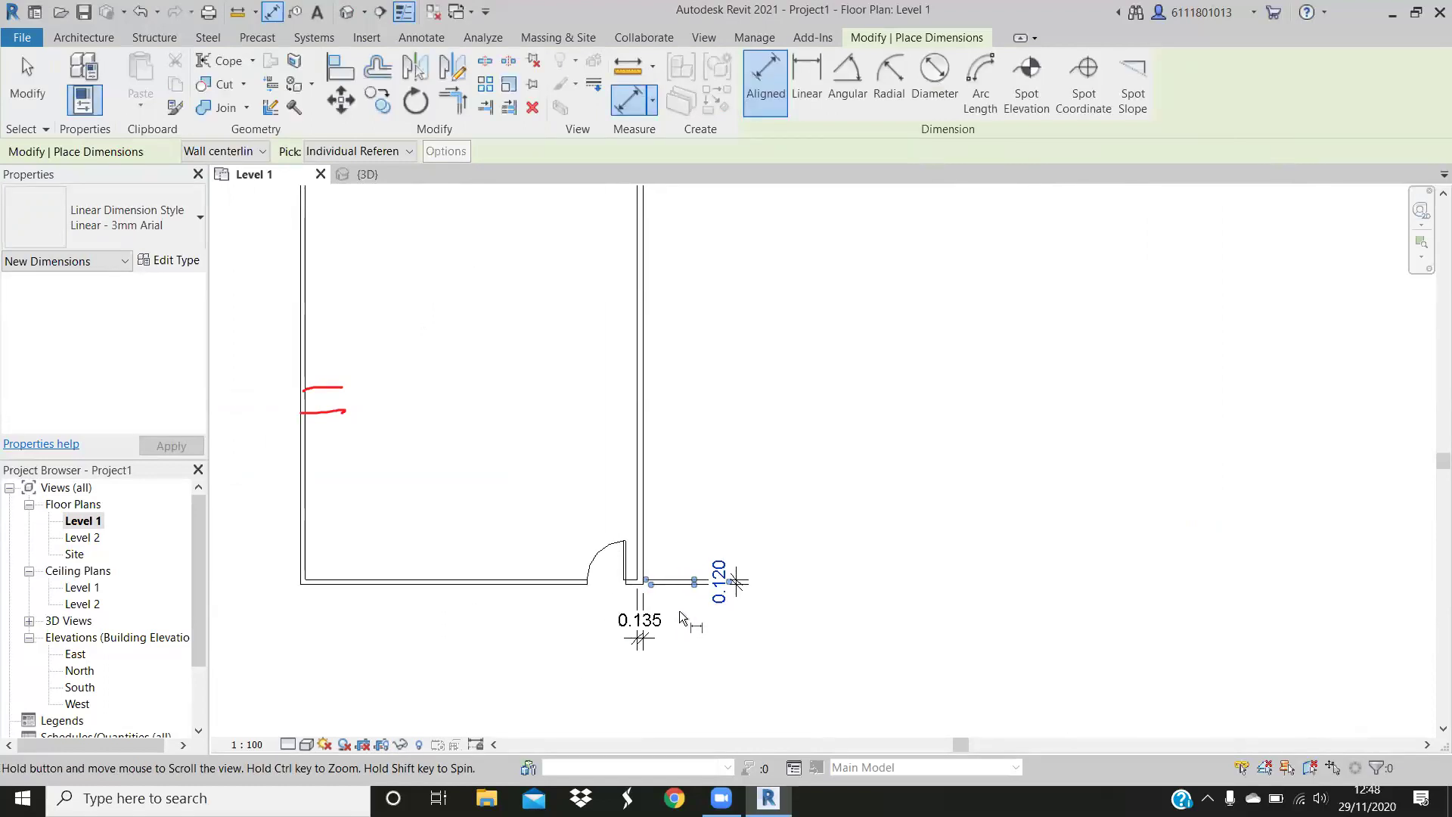
scroll(680, 610, up, 1)
scroll(756, 597, up, 2)
scroll(953, 447, up, 2)
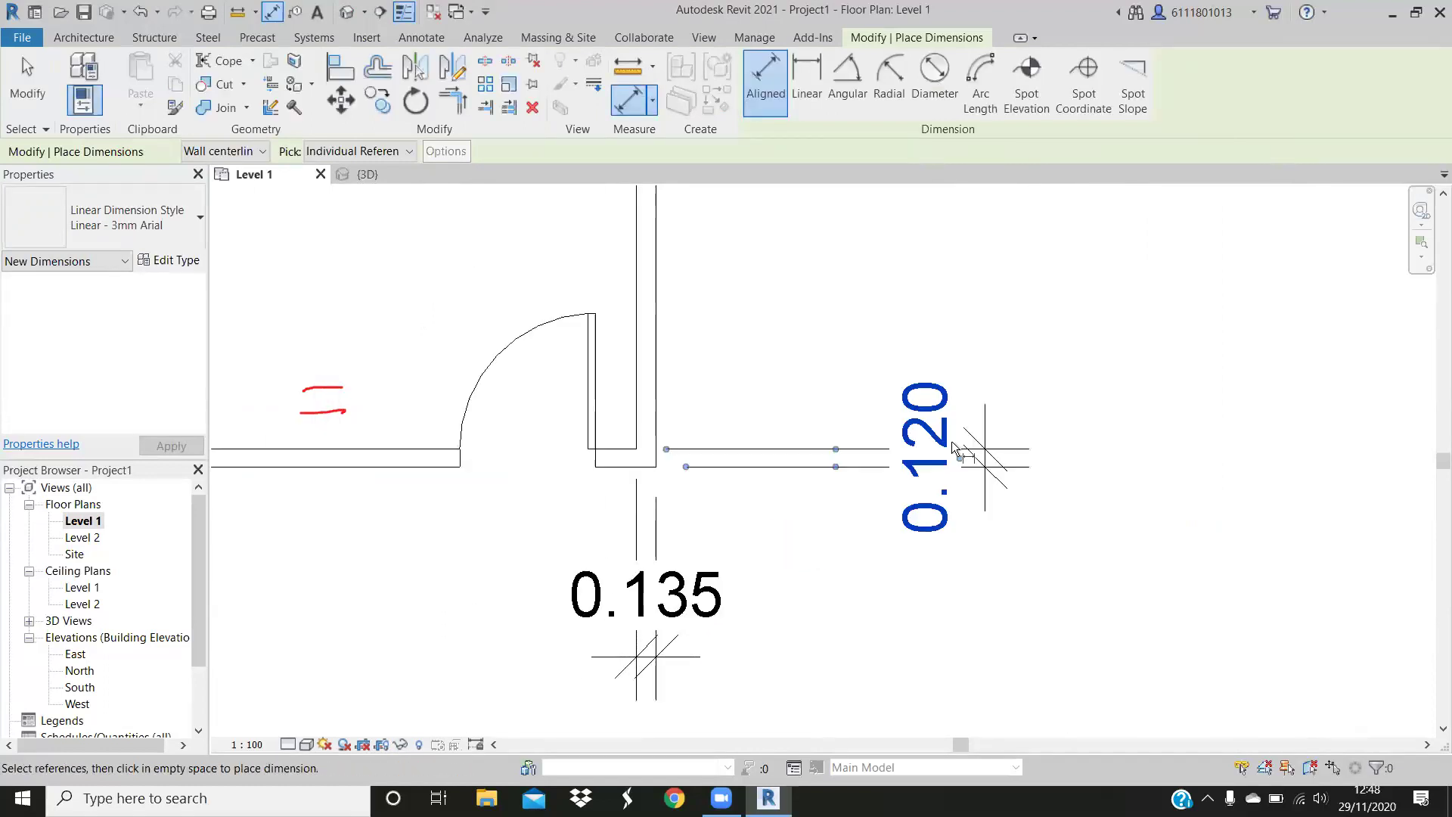
scroll(970, 405, up, 1)
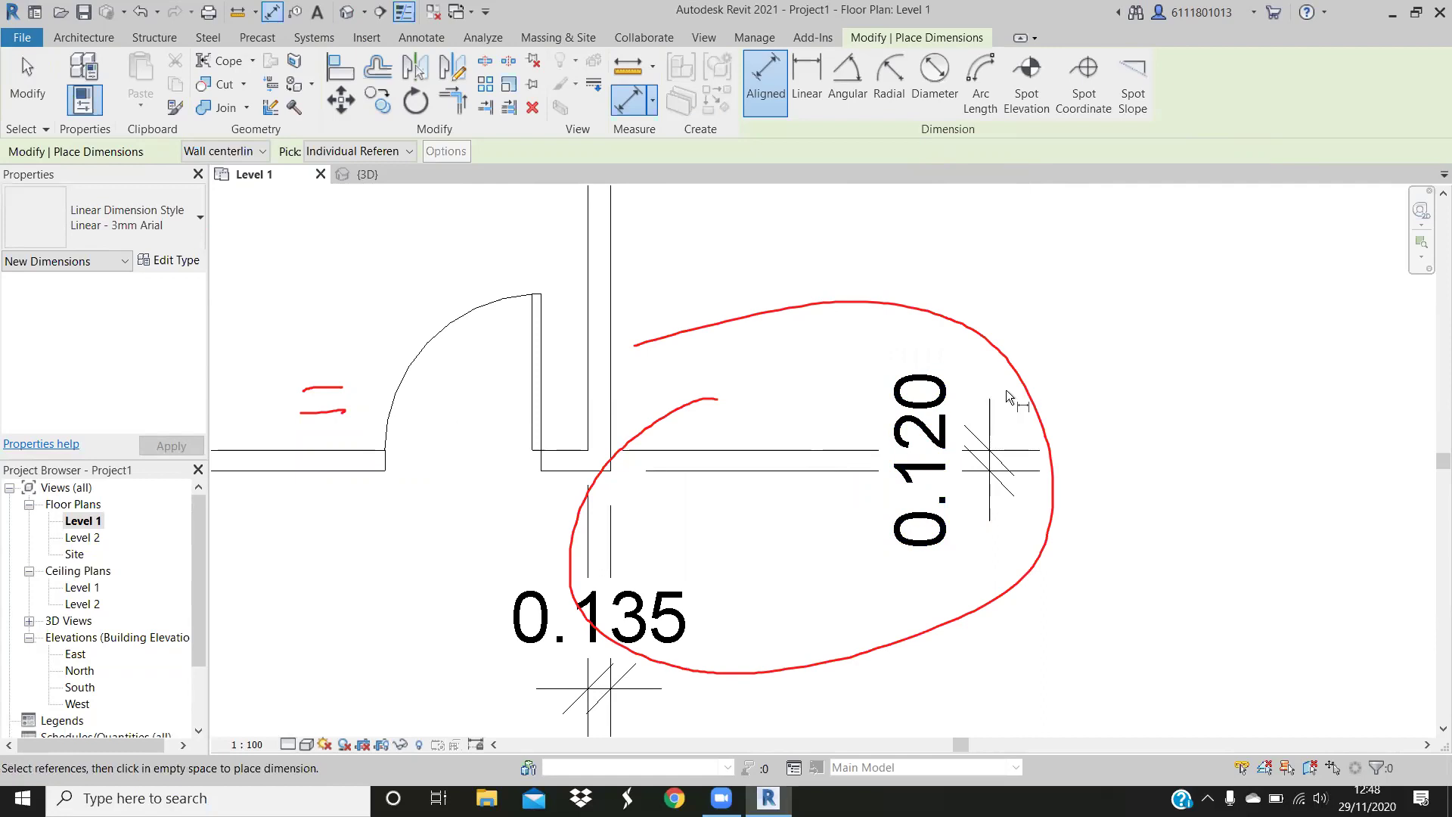
key(Escape)
key(Escape)
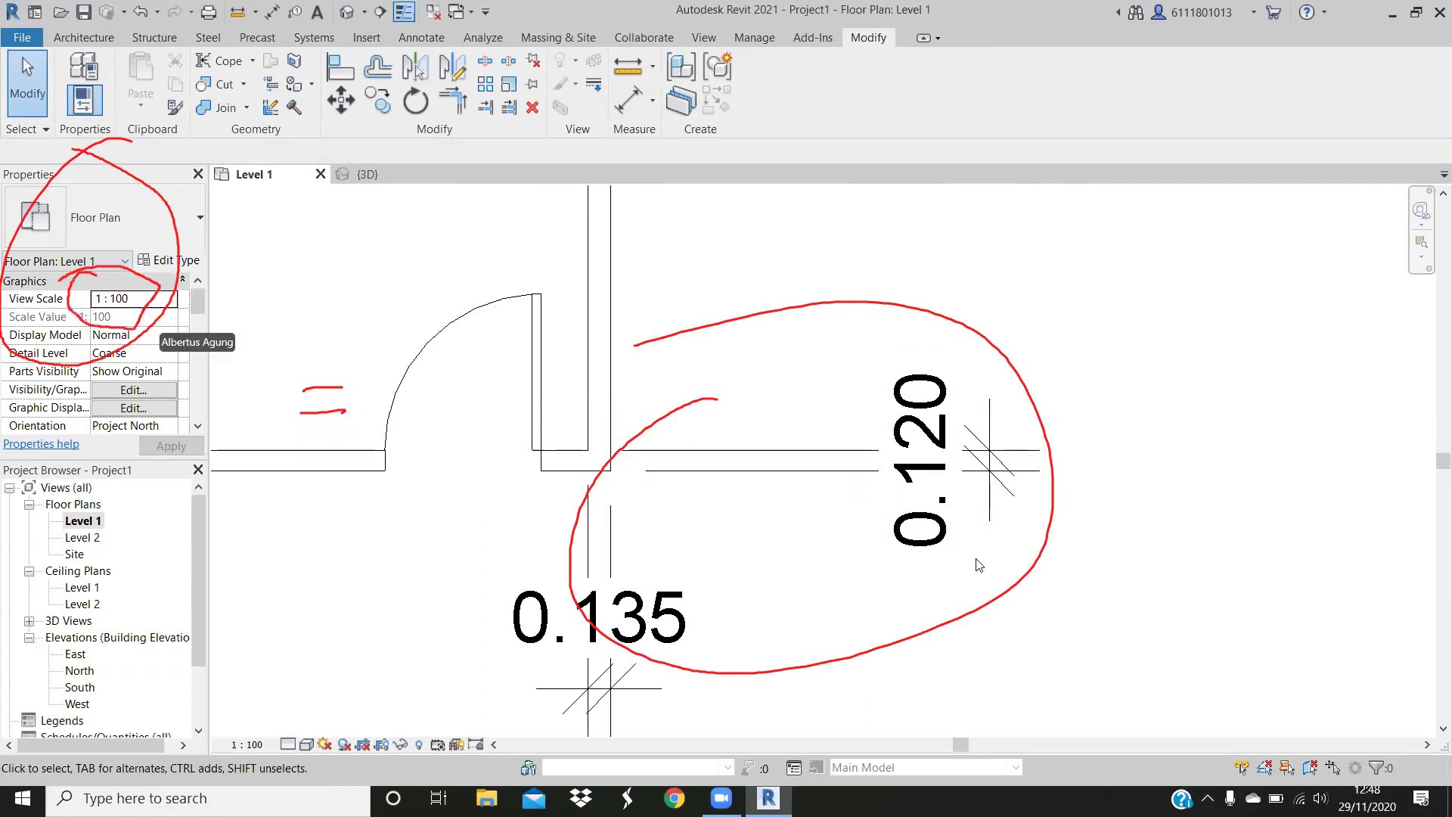
click(128, 304)
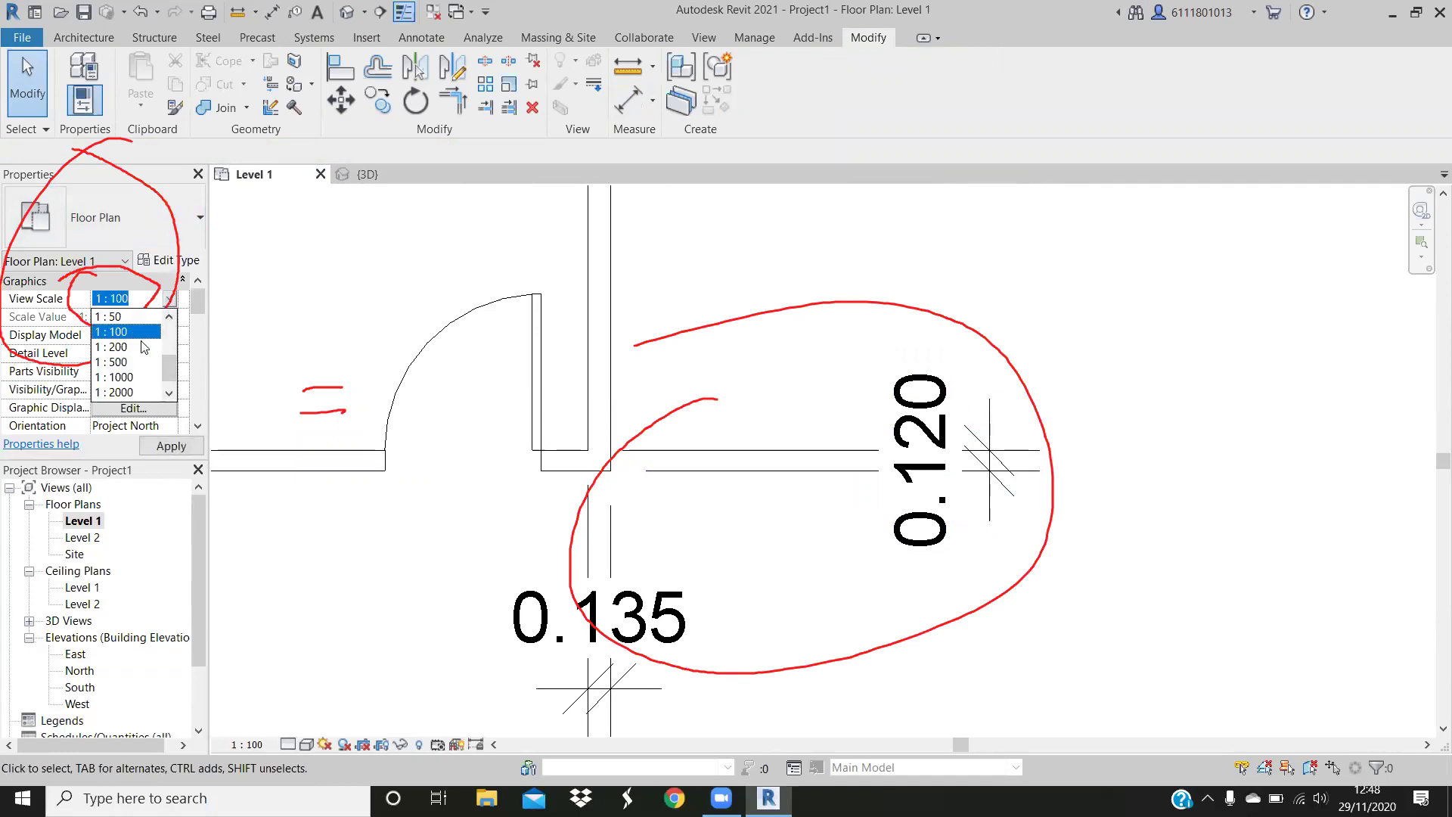
scroll(121, 329, up, 2)
scroll(122, 340, up, 1)
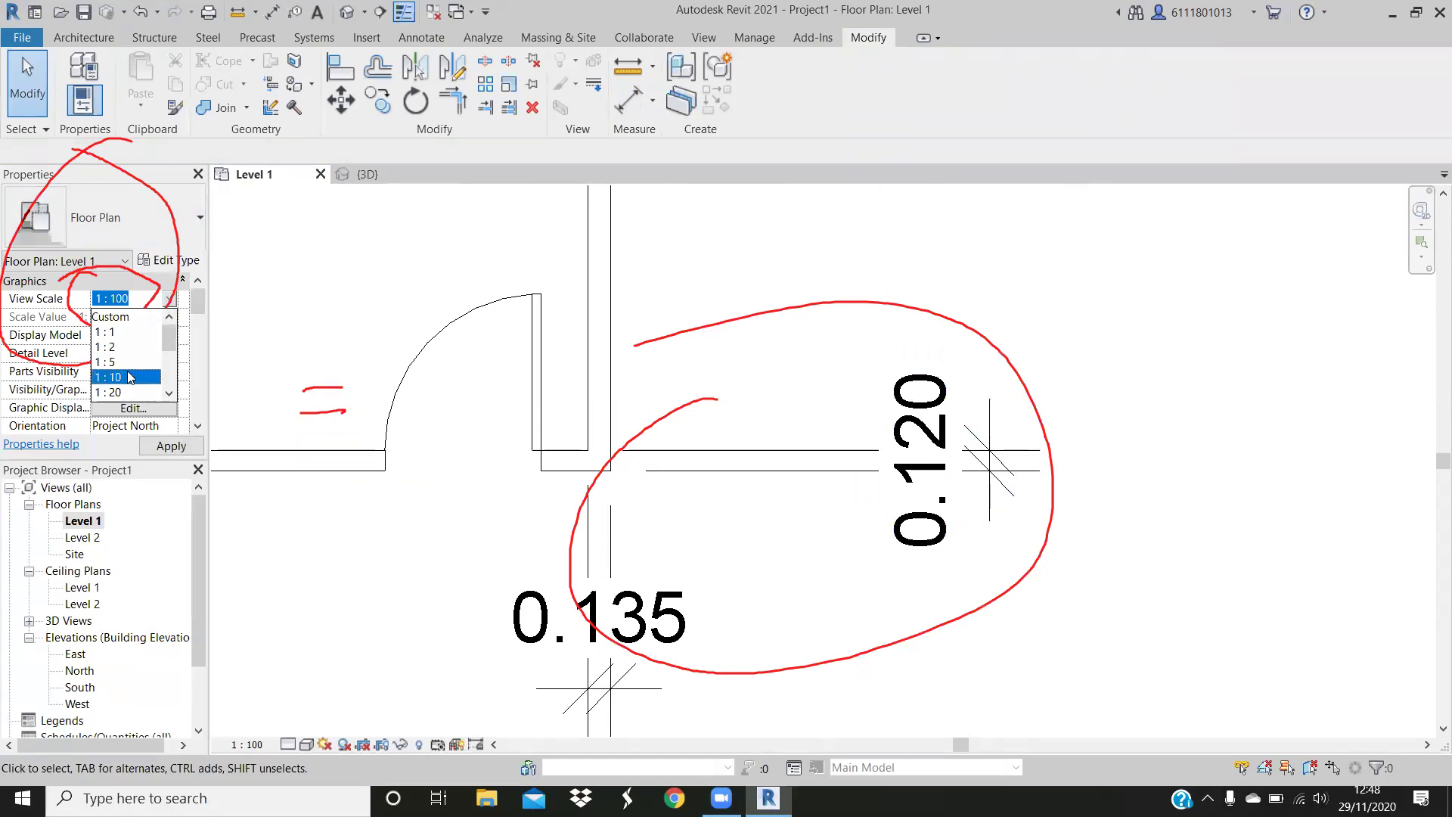
click(130, 378)
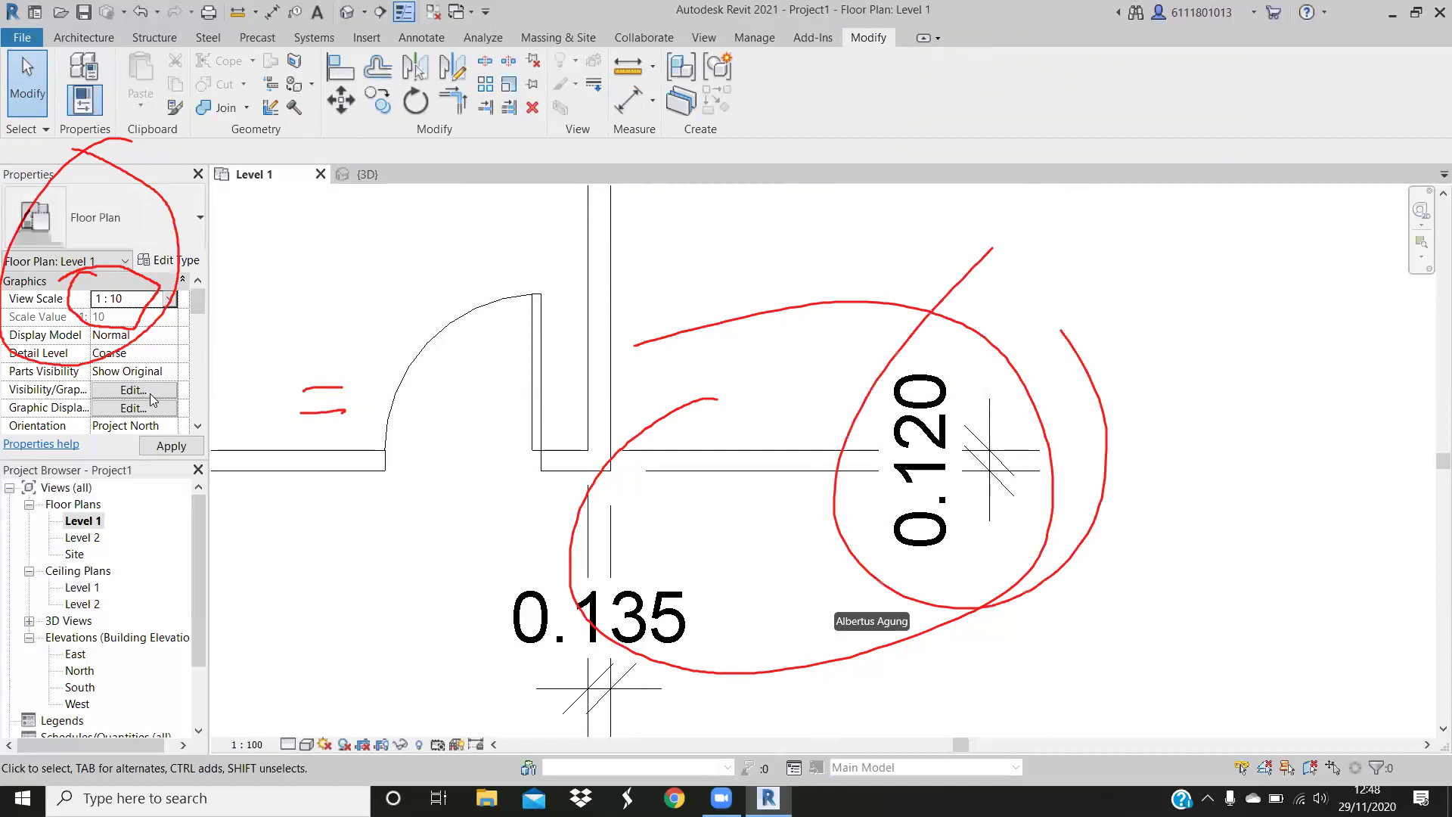
click(183, 445)
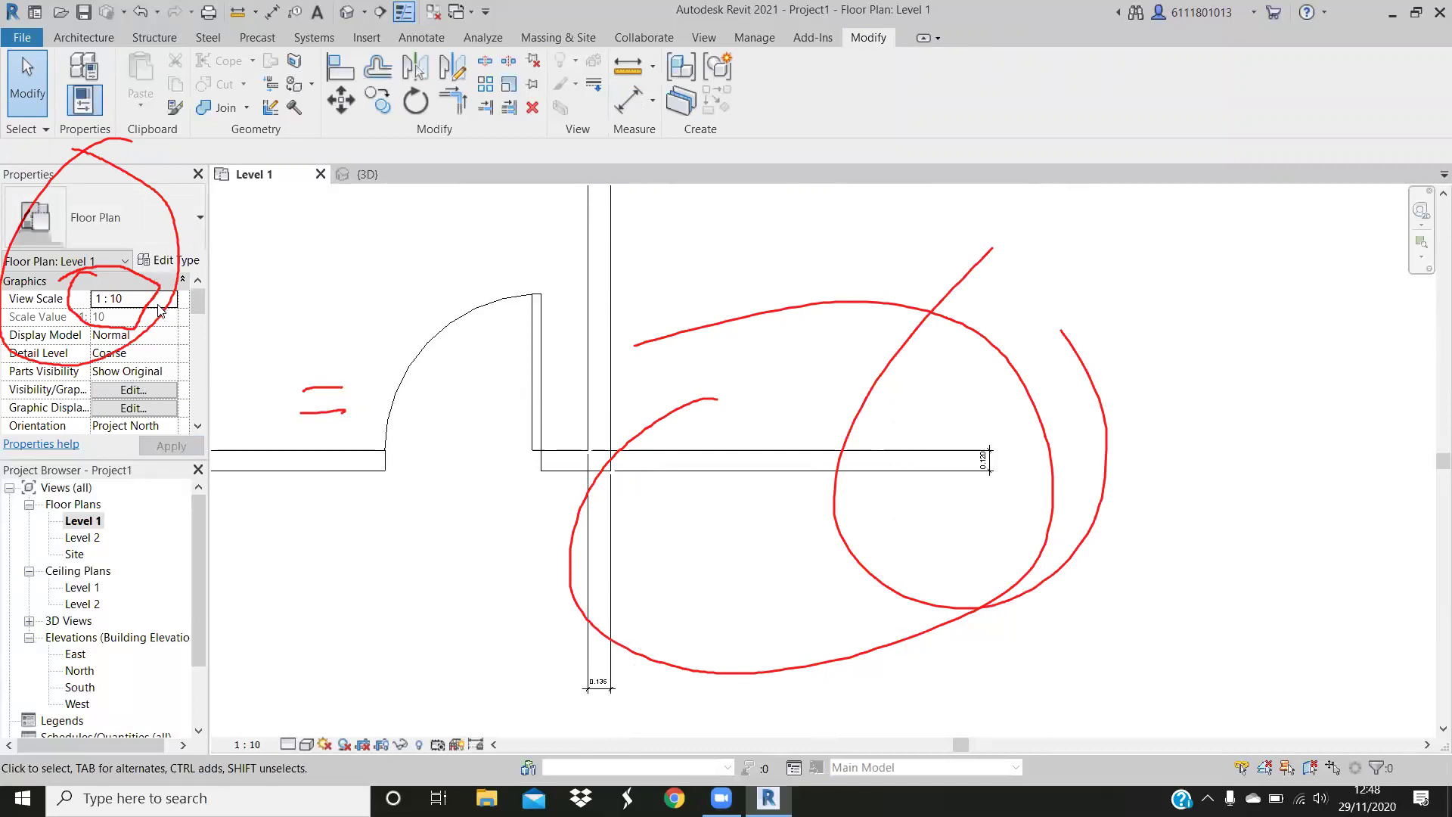
click(116, 298)
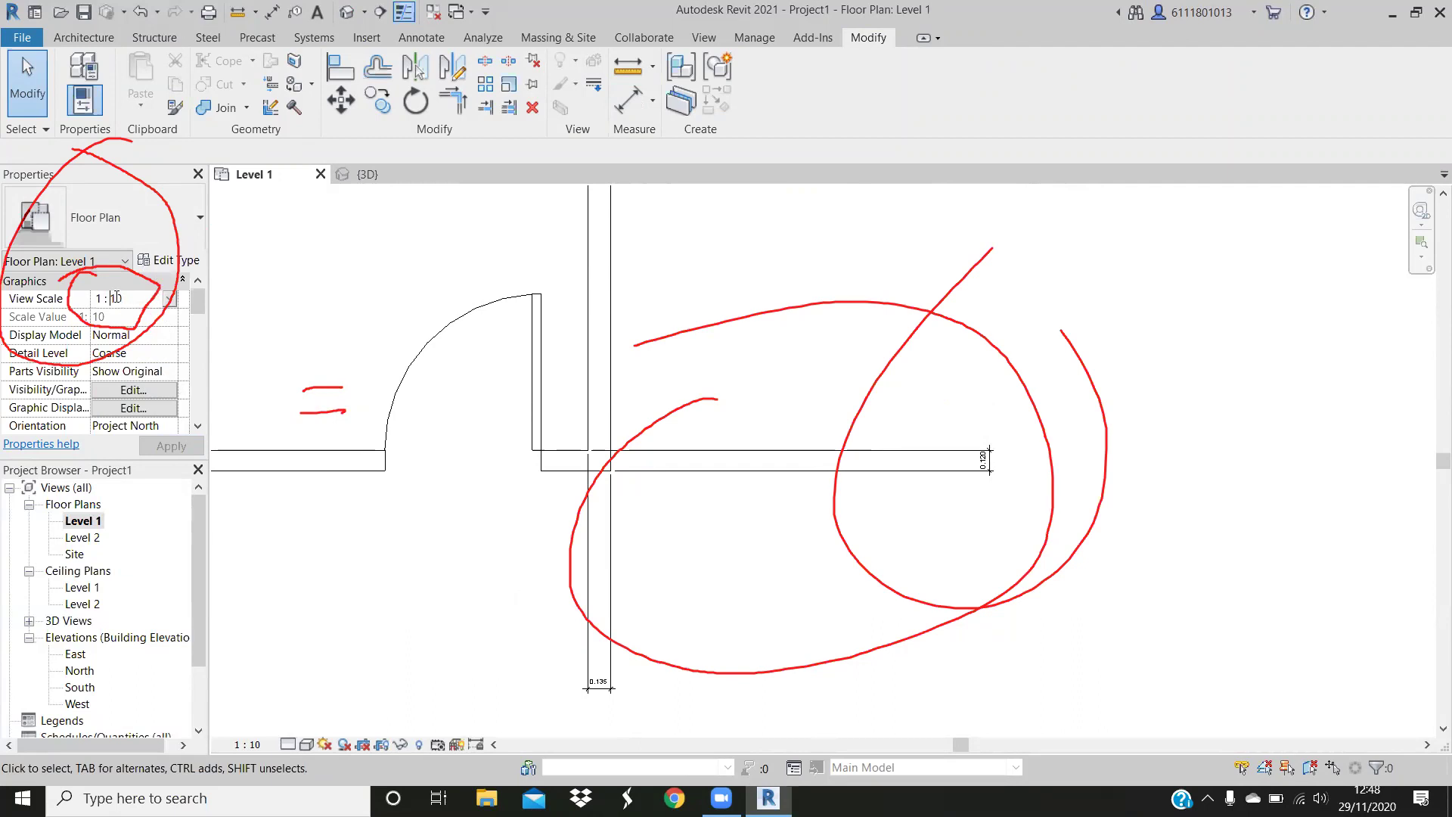
click(168, 300)
scroll(121, 376, down, 3)
scroll(121, 376, up, 1)
scroll(121, 376, up, 1)
scroll(121, 376, up, 1)
click(125, 379)
click(171, 446)
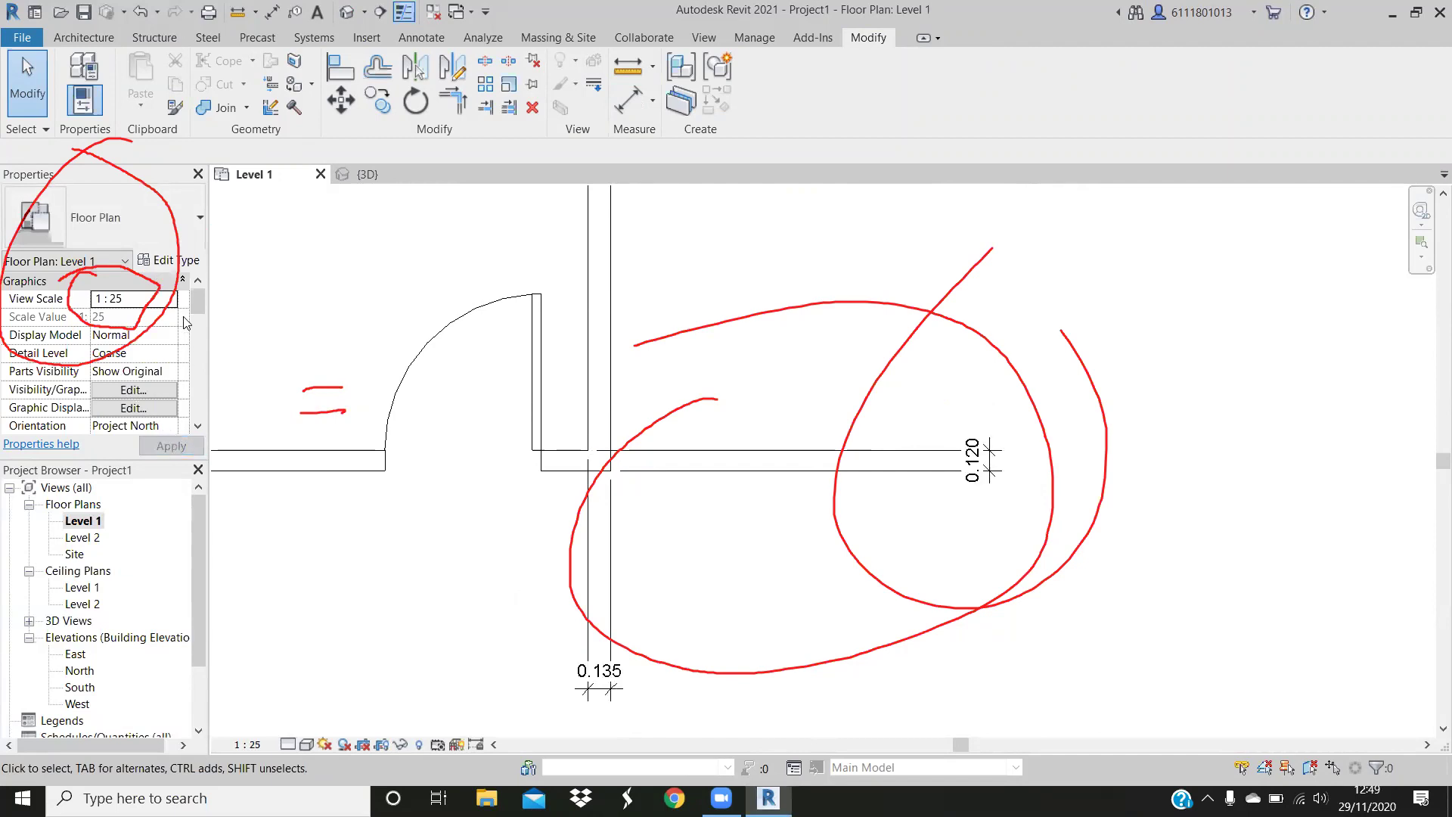
click(162, 299)
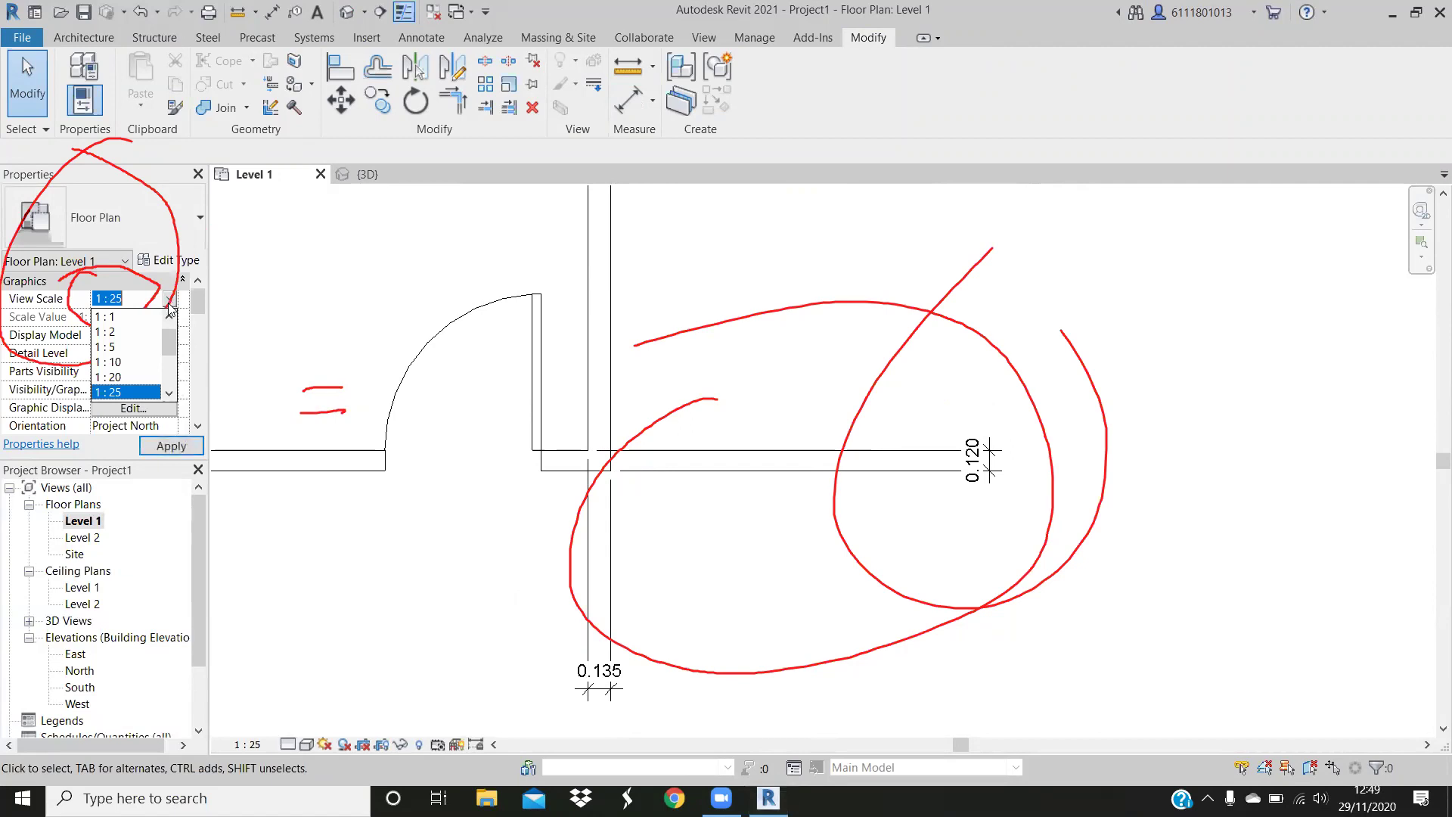
click(117, 331)
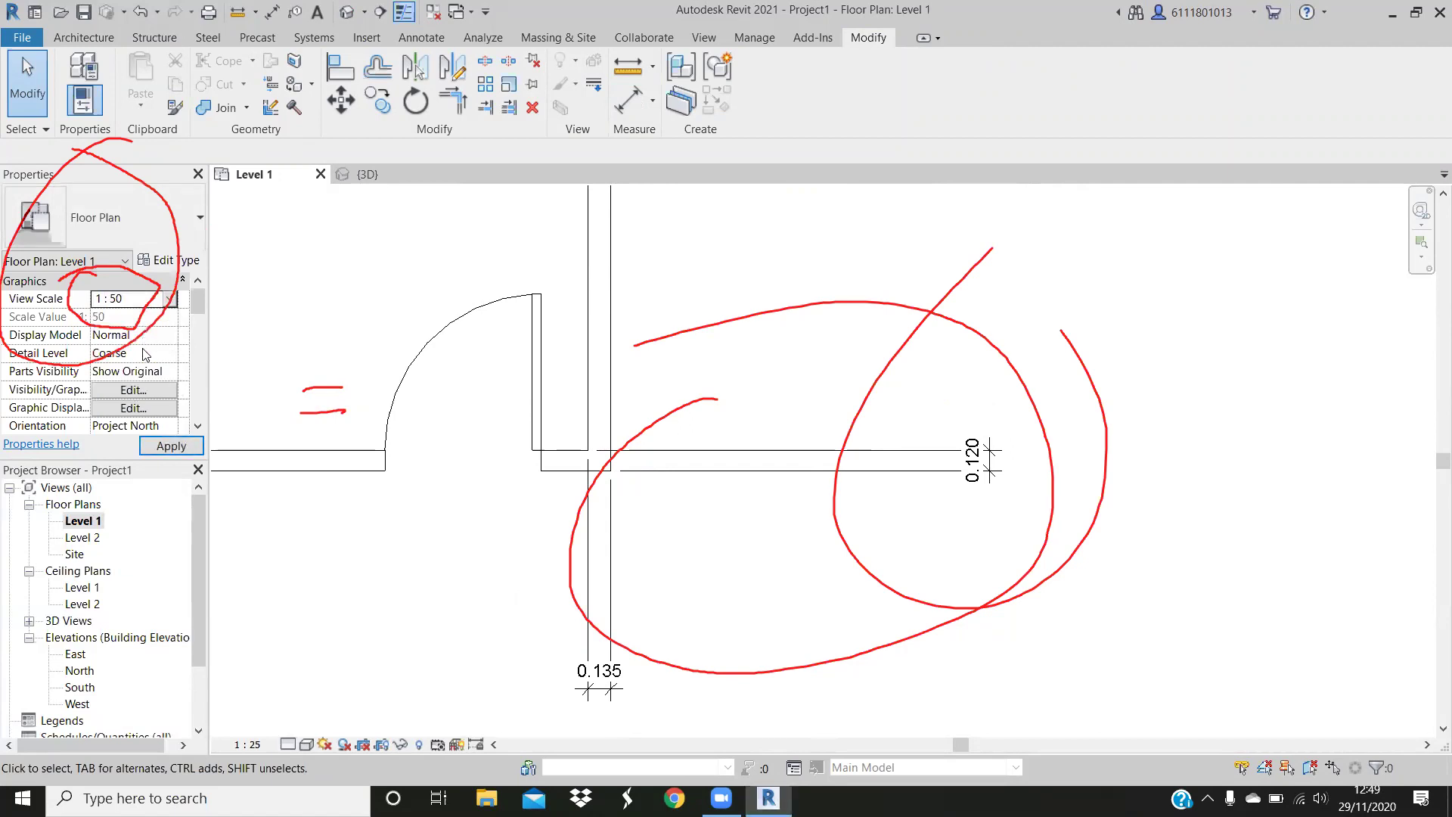
click(169, 299)
scroll(127, 379, down, 1)
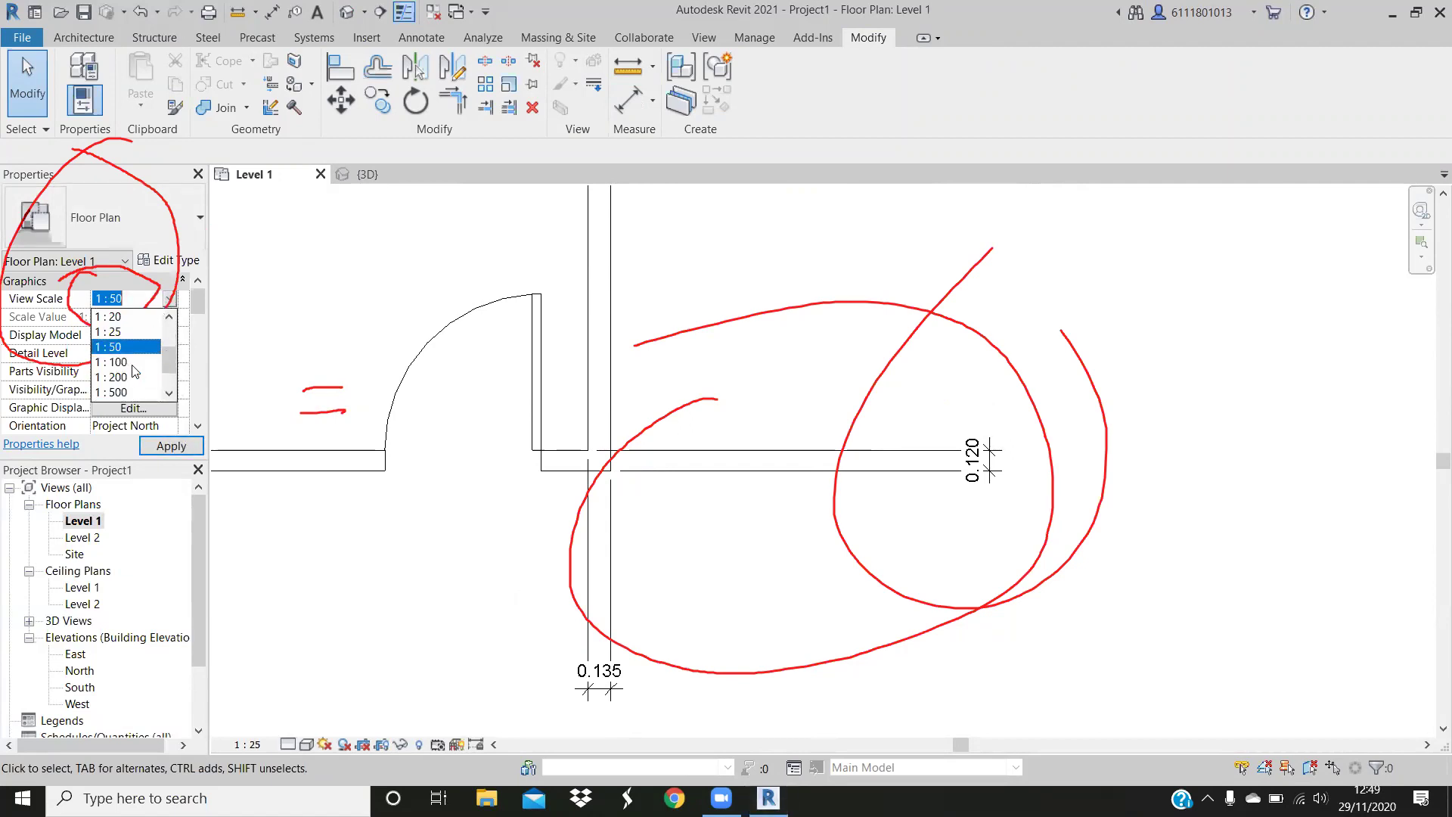
click(121, 362)
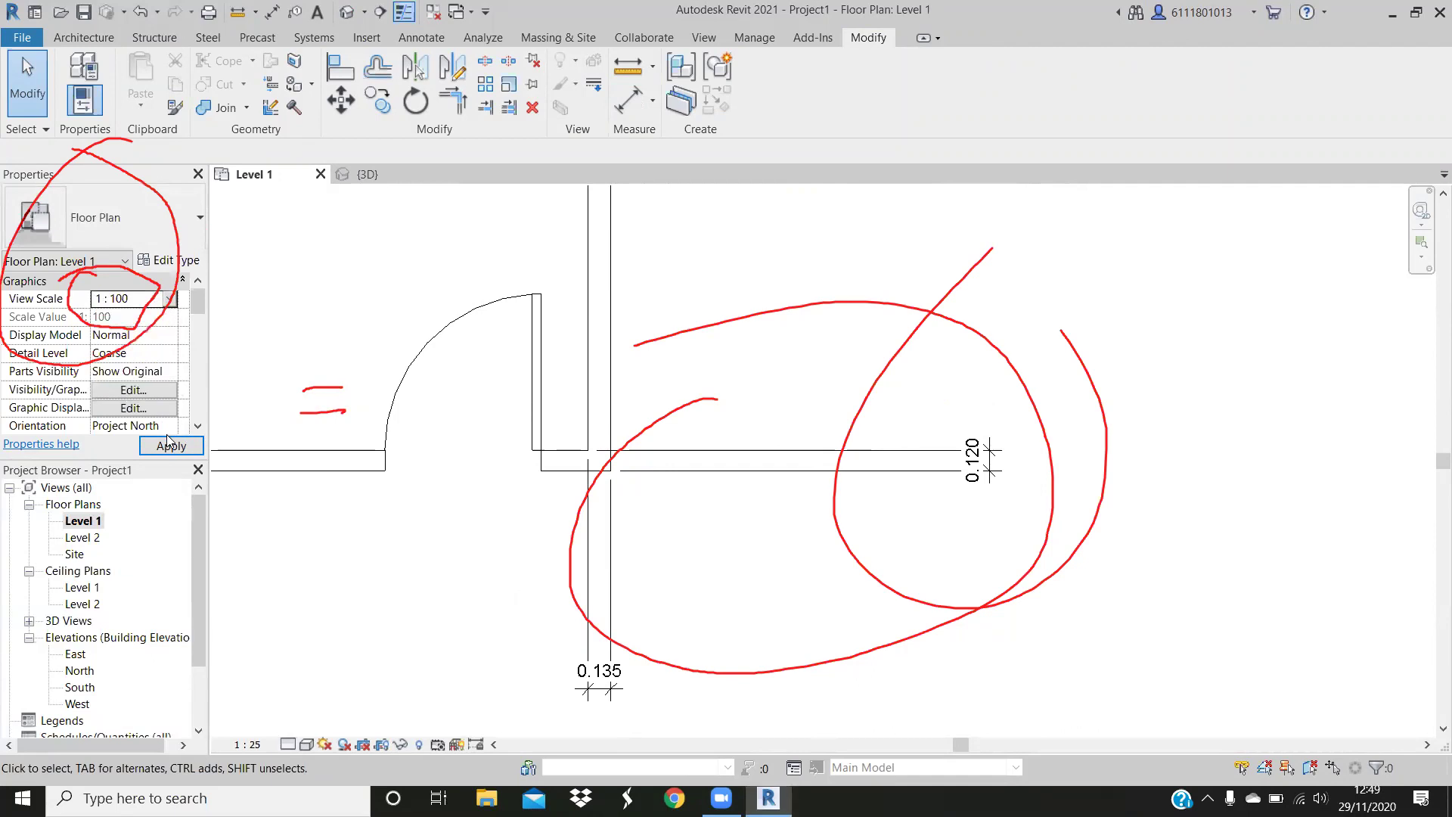
click(168, 444)
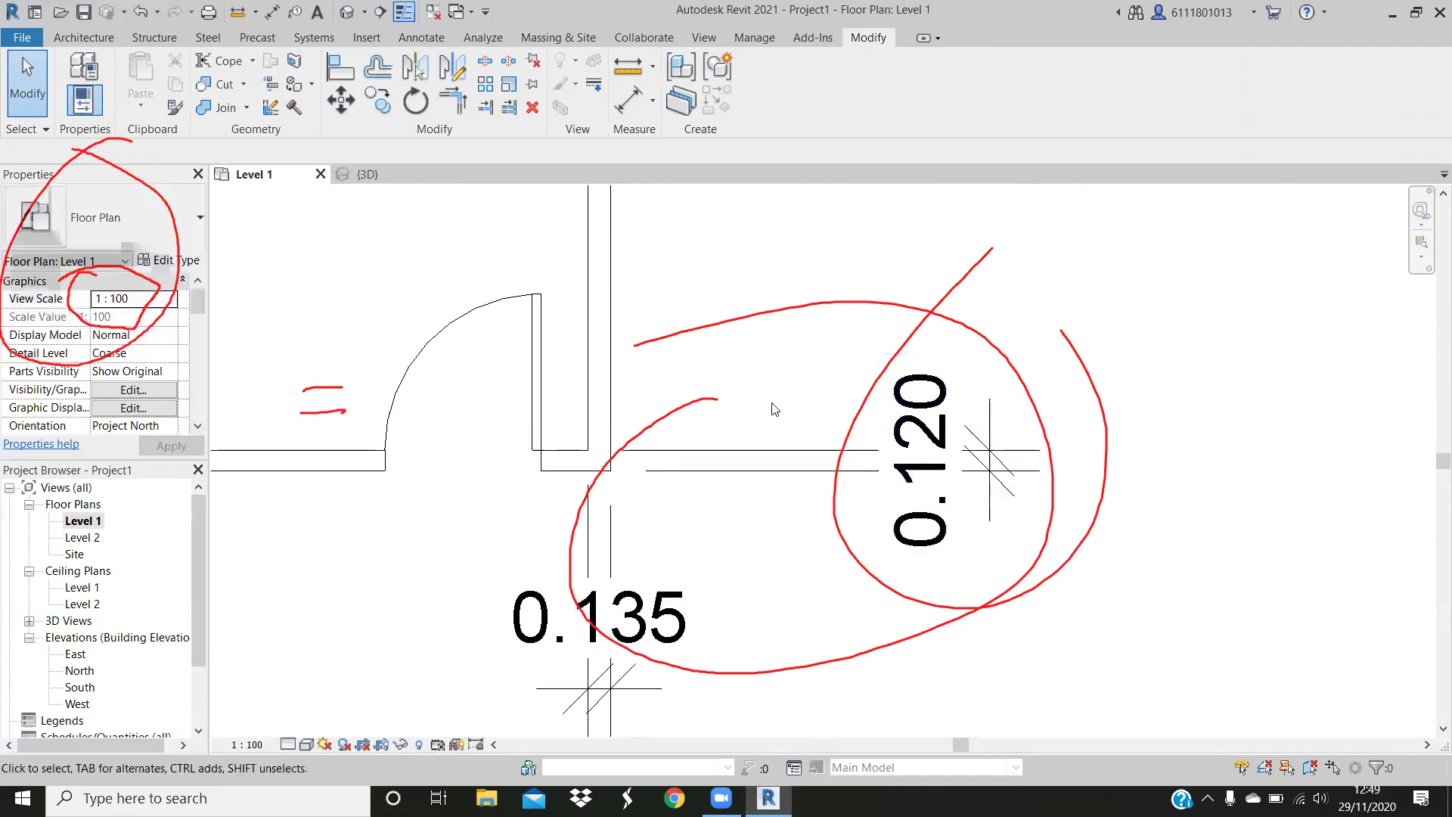
scroll(772, 409, down, 1)
scroll(771, 405, down, 1)
scroll(718, 390, down, 1)
scroll(657, 325, down, 1)
scroll(541, 474, down, 1)
middle_drag(509, 389, 549, 471)
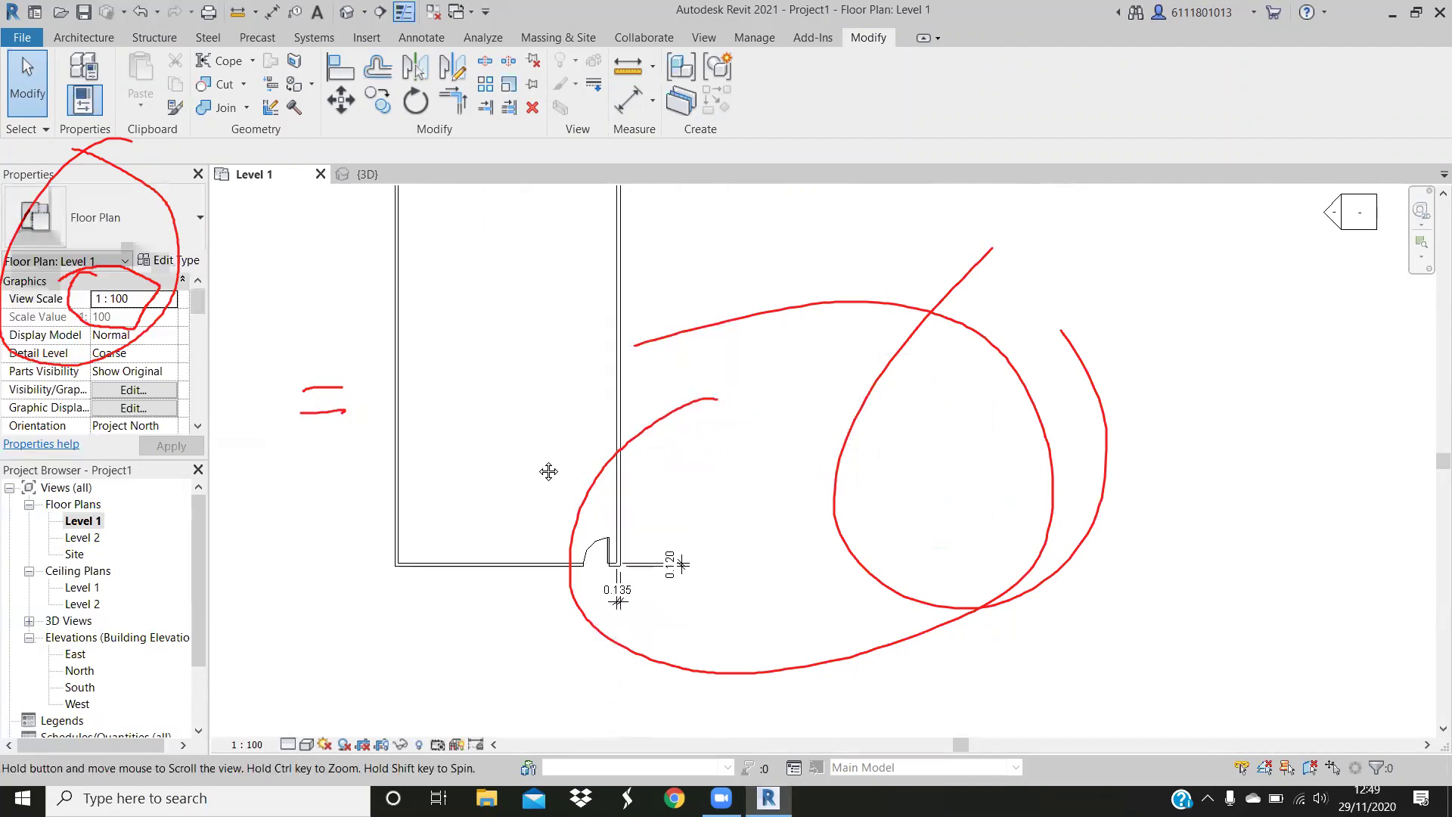
middle_drag(517, 395, 539, 464)
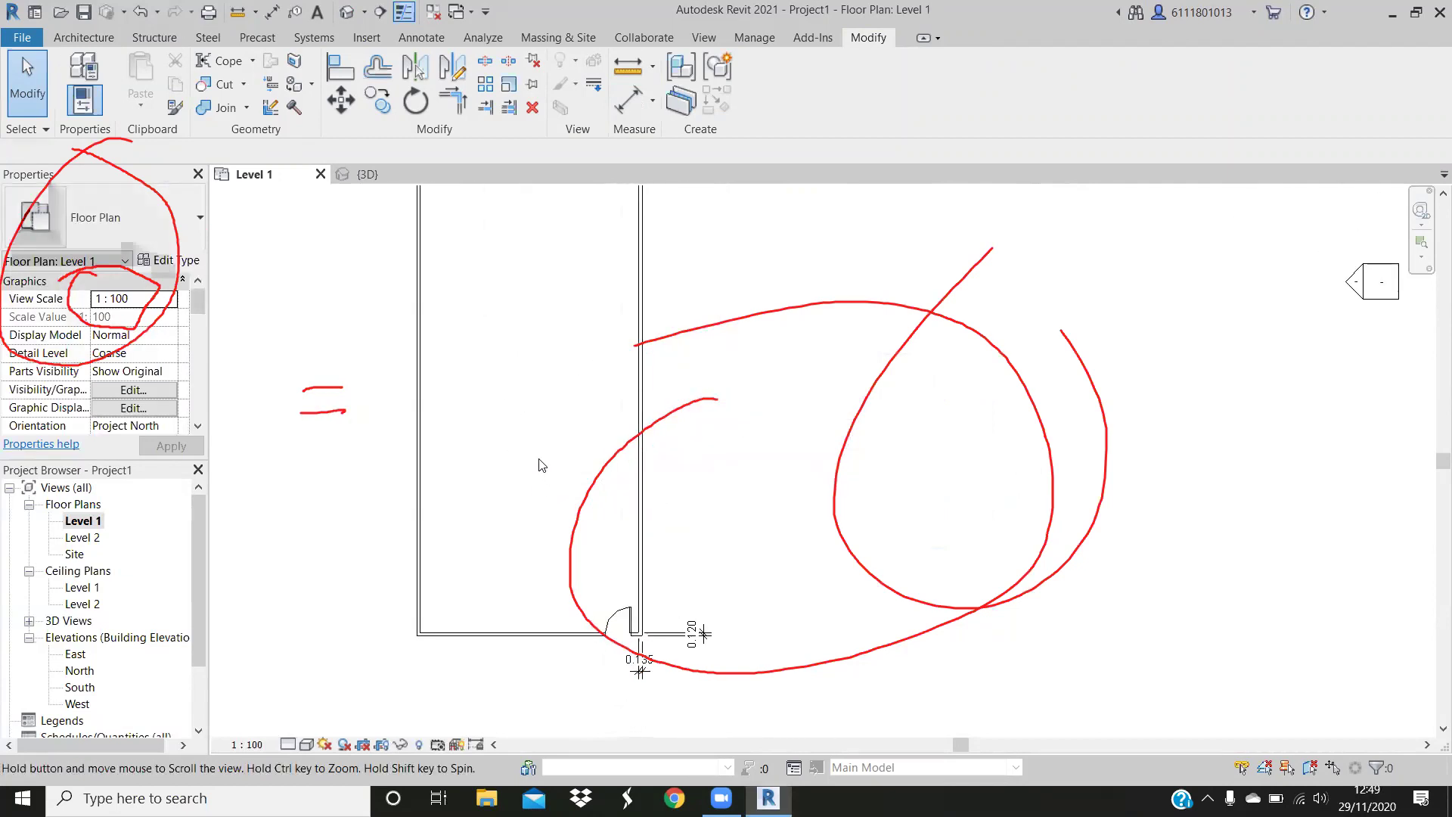
scroll(541, 463, down, 1)
scroll(545, 458, down, 1)
scroll(544, 456, down, 1)
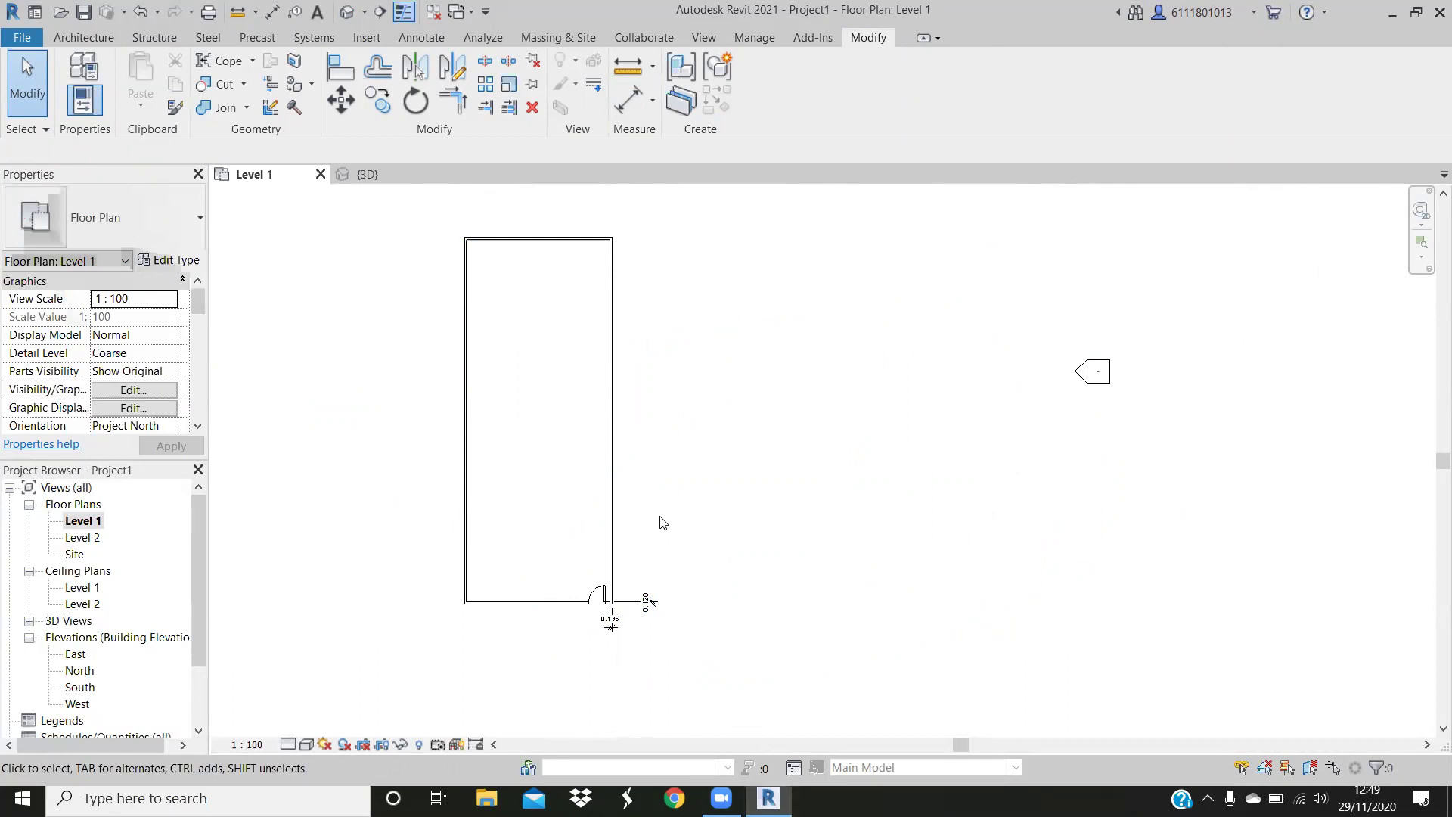
middle_drag(671, 528, 695, 523)
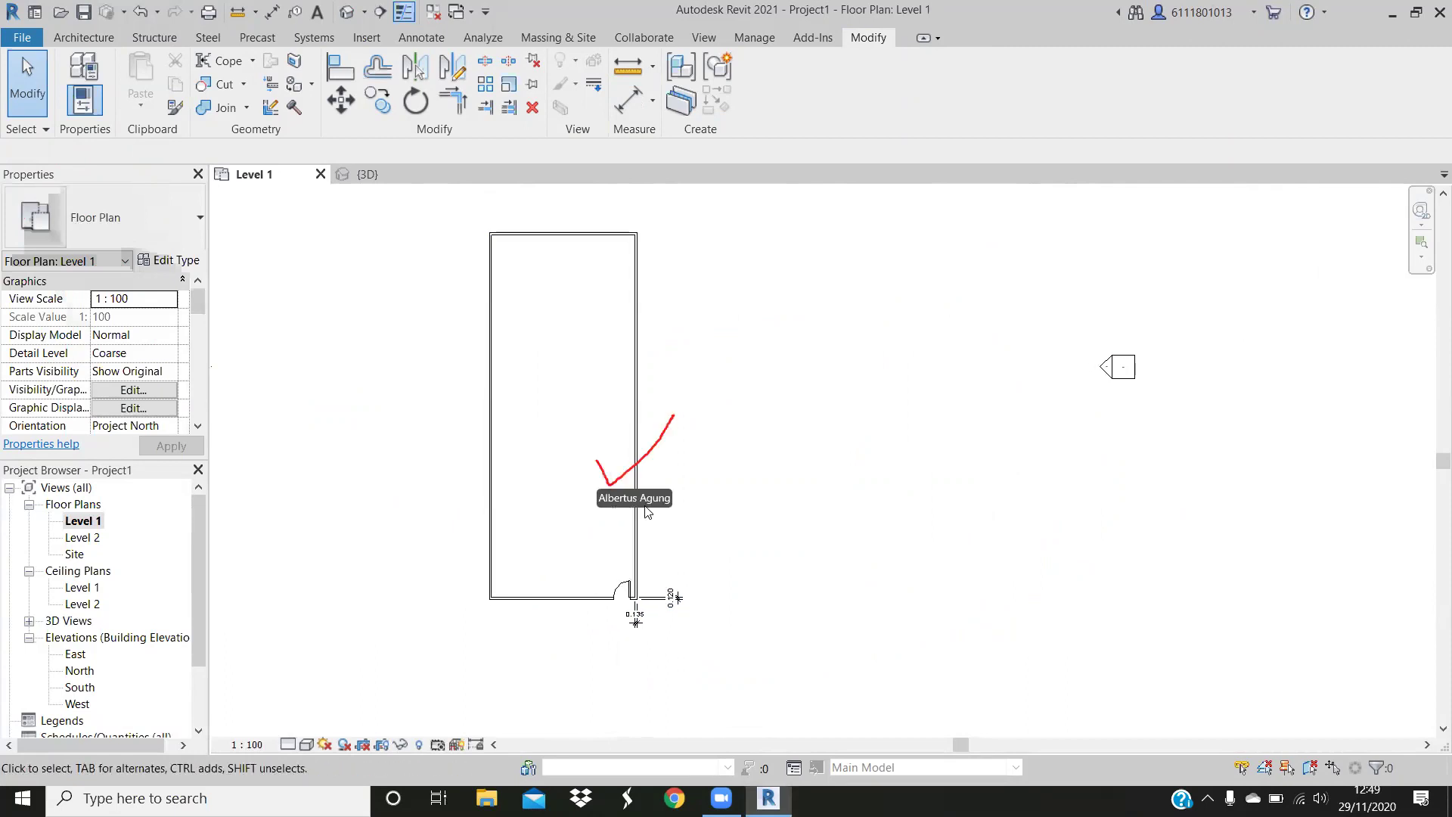
Change the room's right-hand wall to the Generic - 120mm type
click(643, 512)
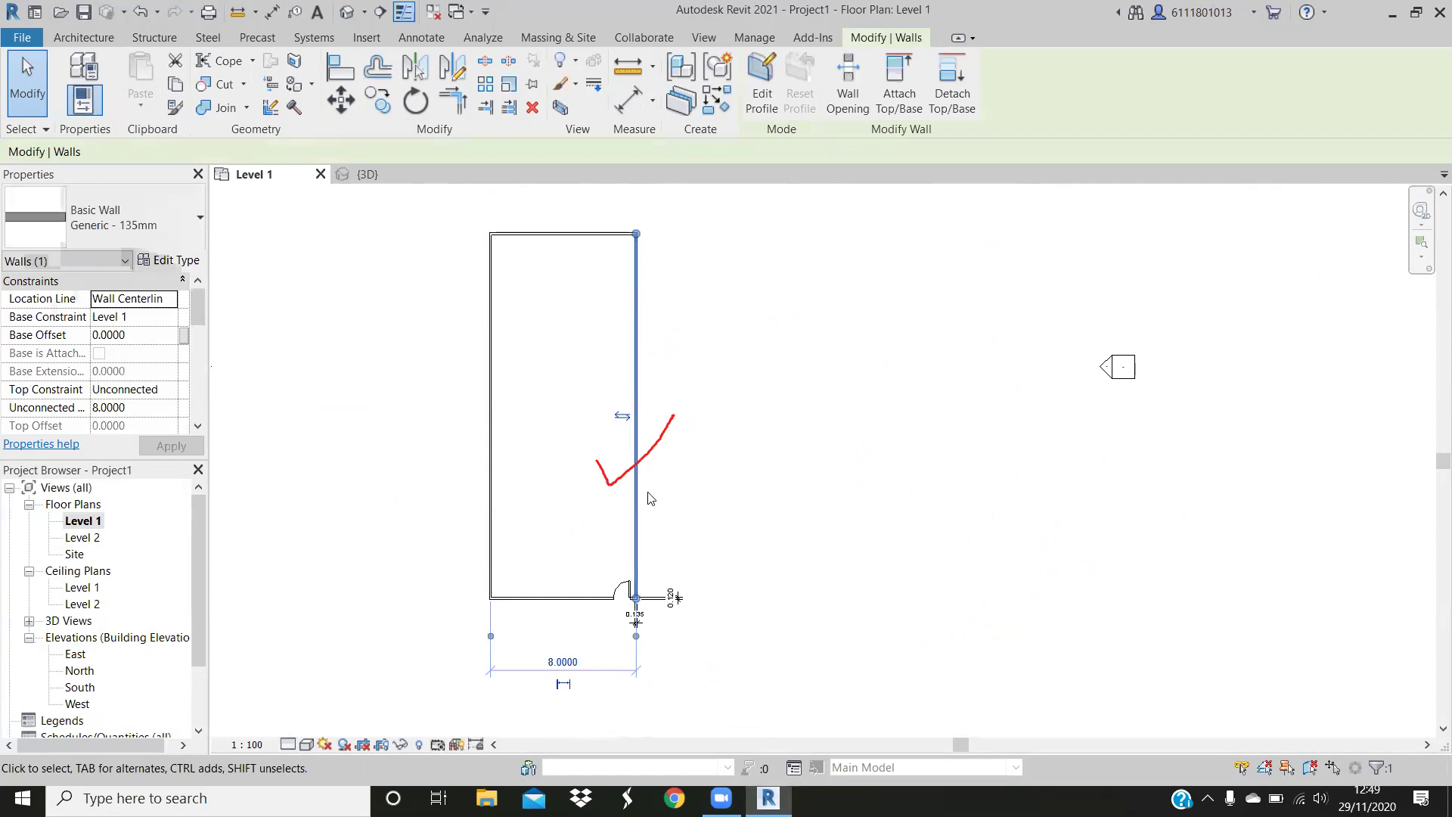
click(137, 234)
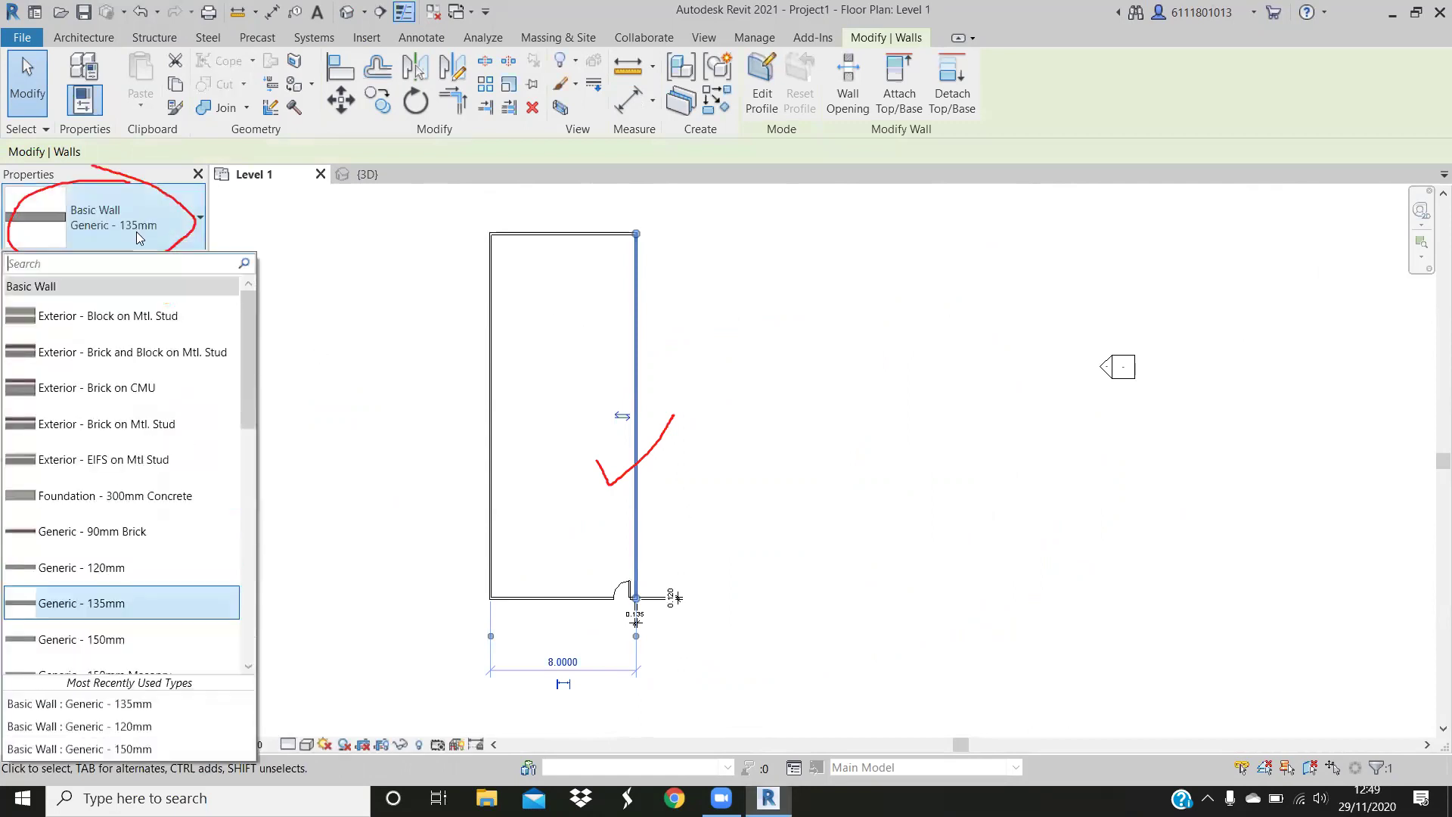
click(159, 564)
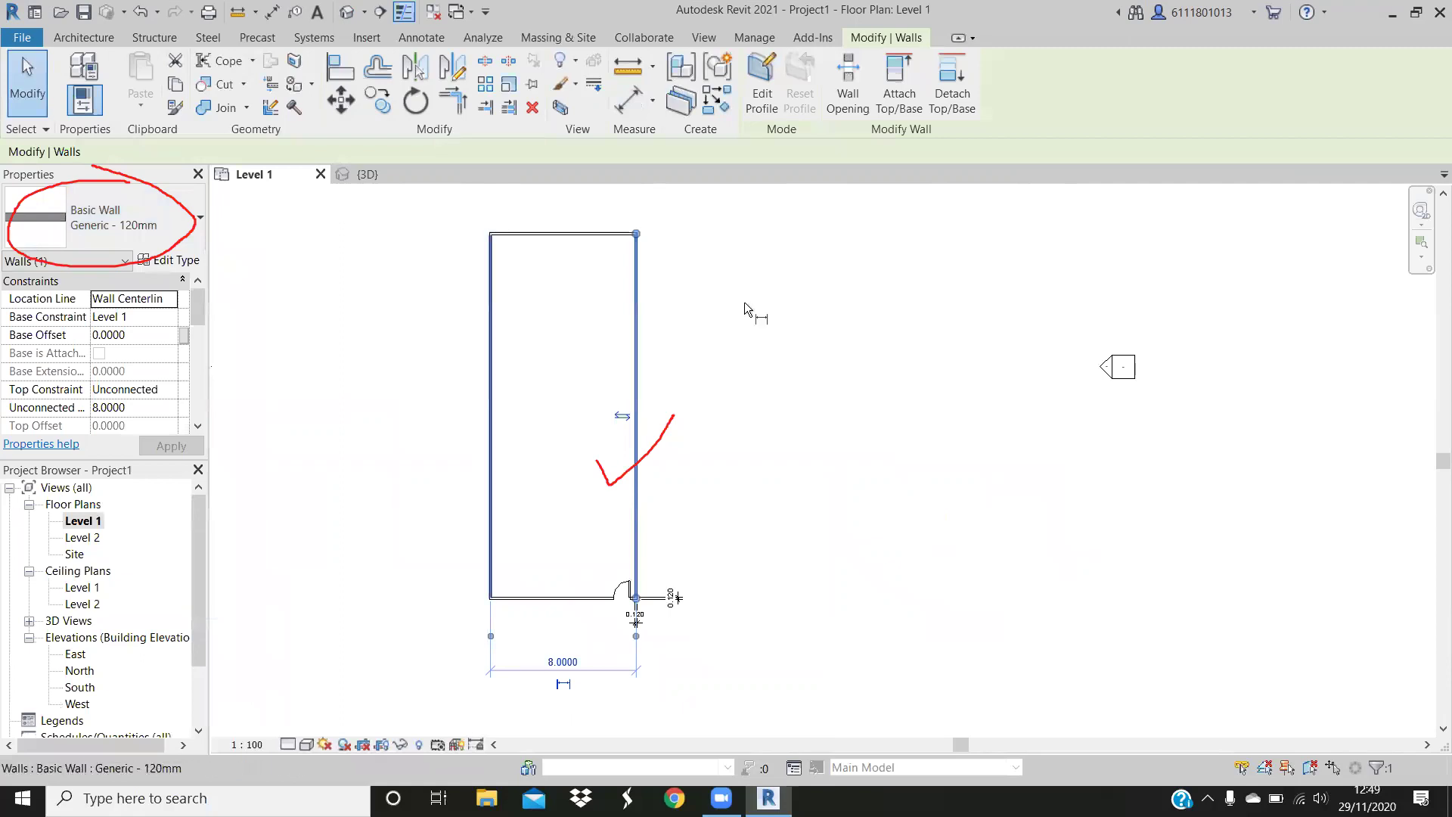
key(d)
key(i)
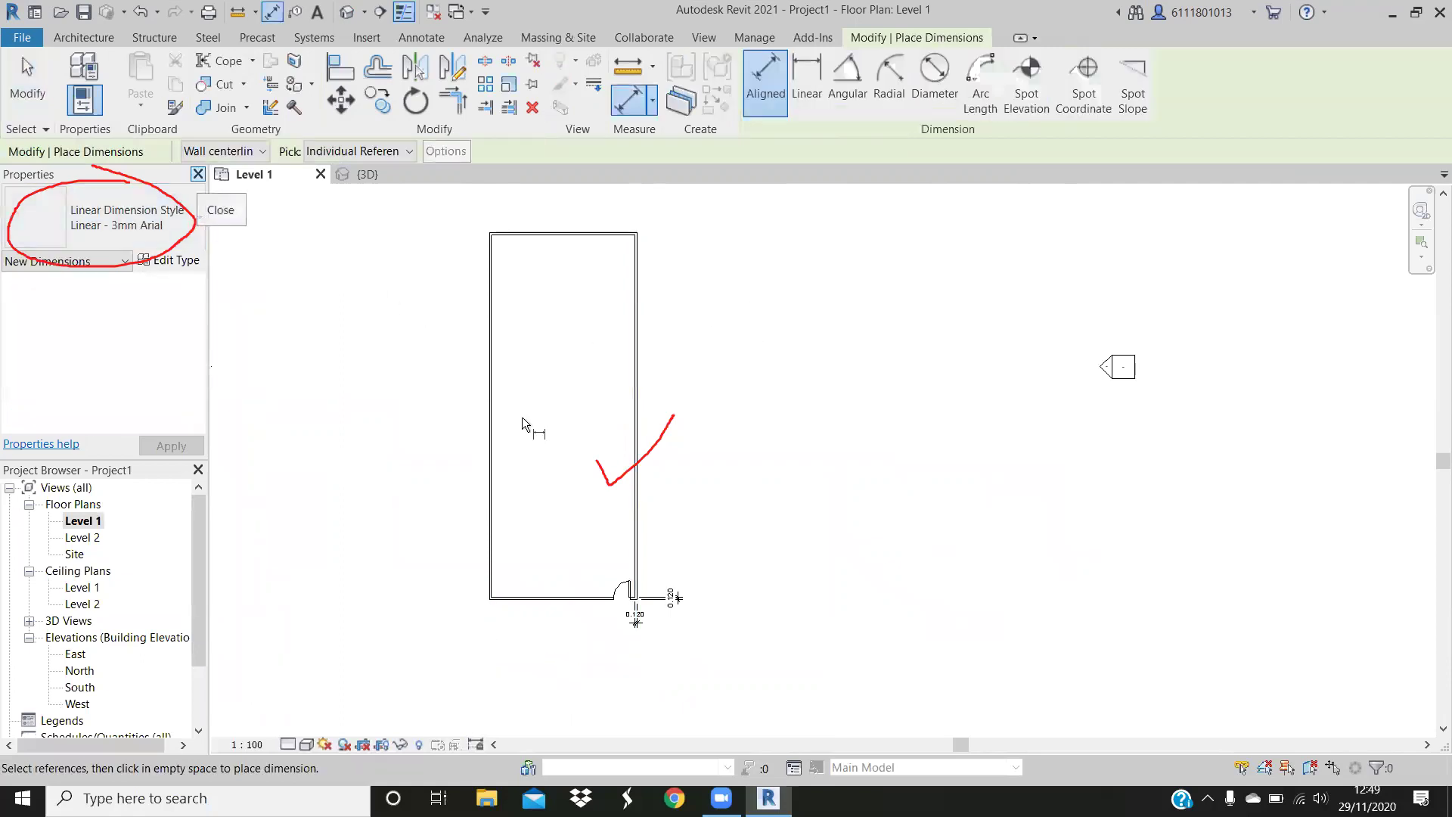
key(Escape)
key(Escape)
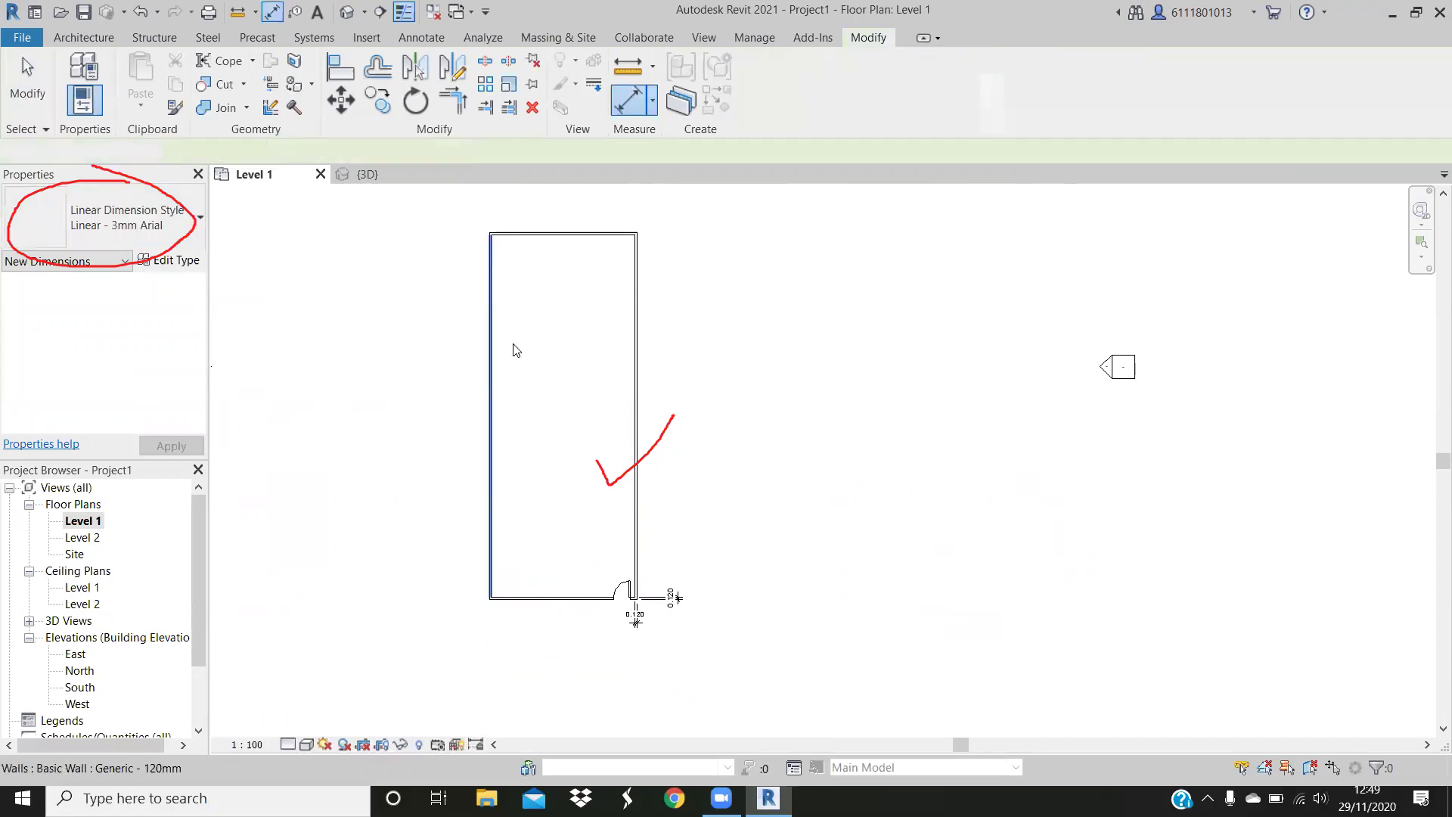
Reselect the right wall, zoom to its lower end, and open its type settings
click(635, 378)
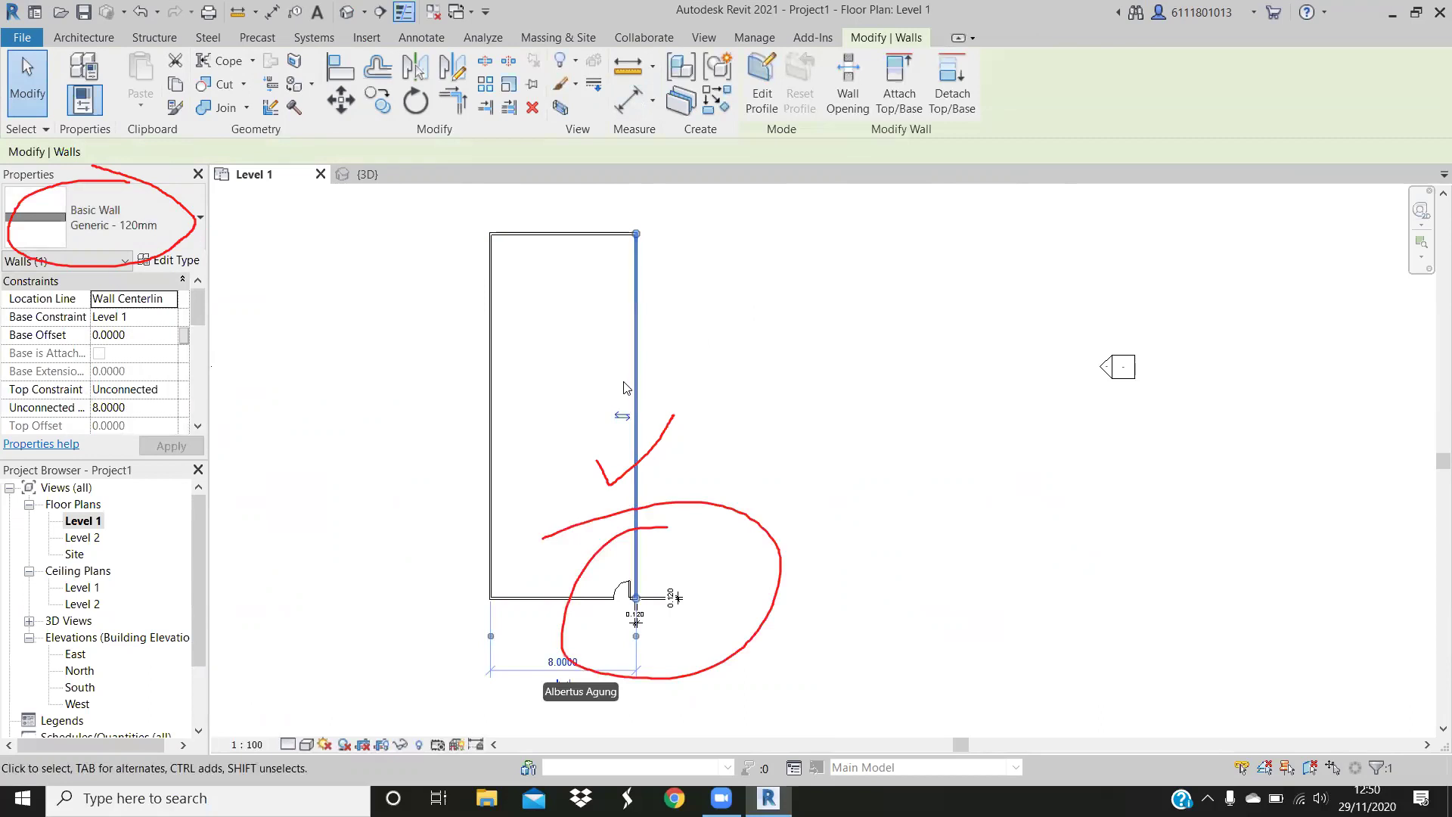
scroll(644, 636, up, 1)
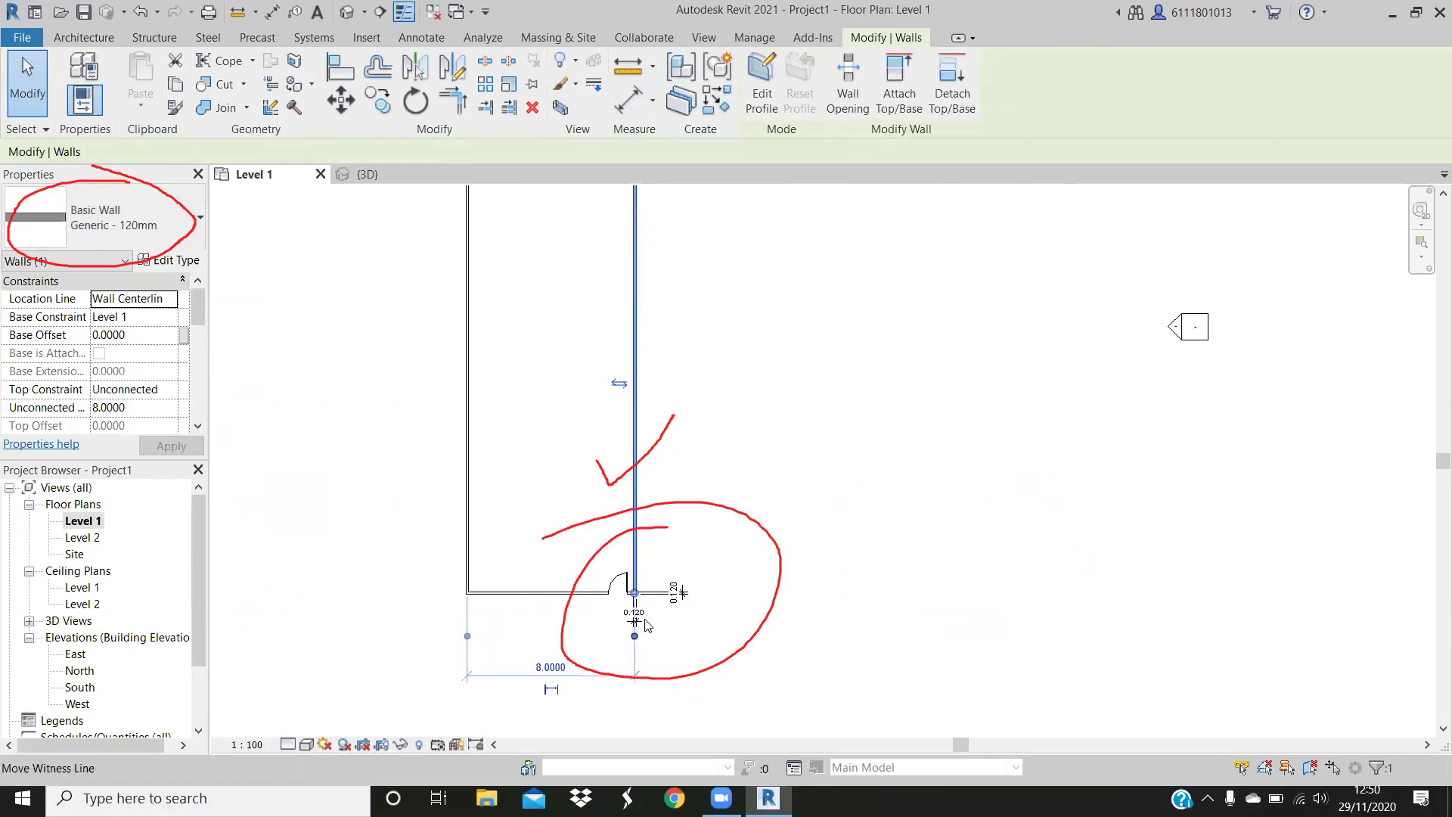
scroll(643, 618, up, 1)
scroll(643, 618, up, 1)
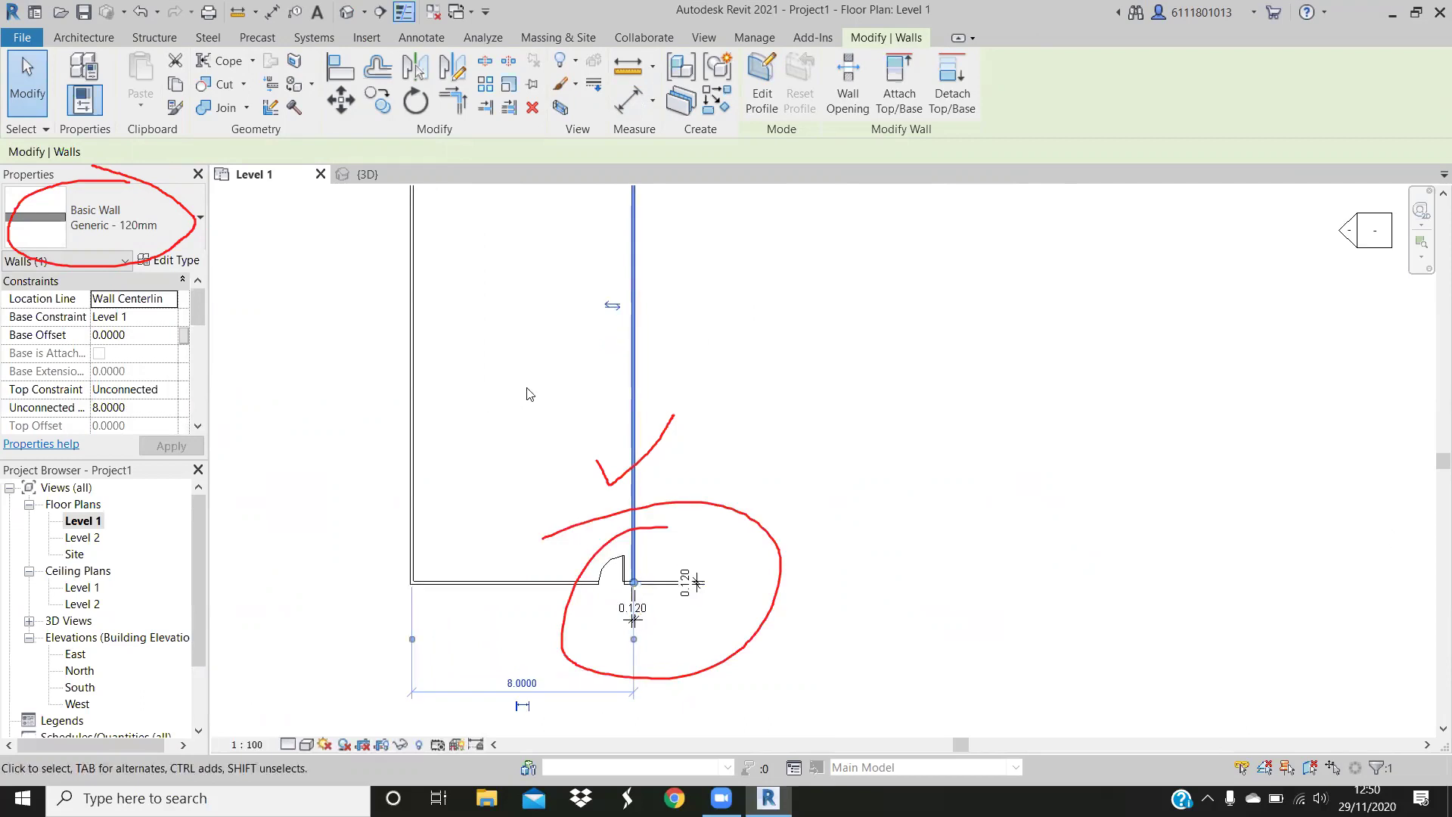
scroll(535, 429, down, 1)
scroll(535, 429, down, 1)
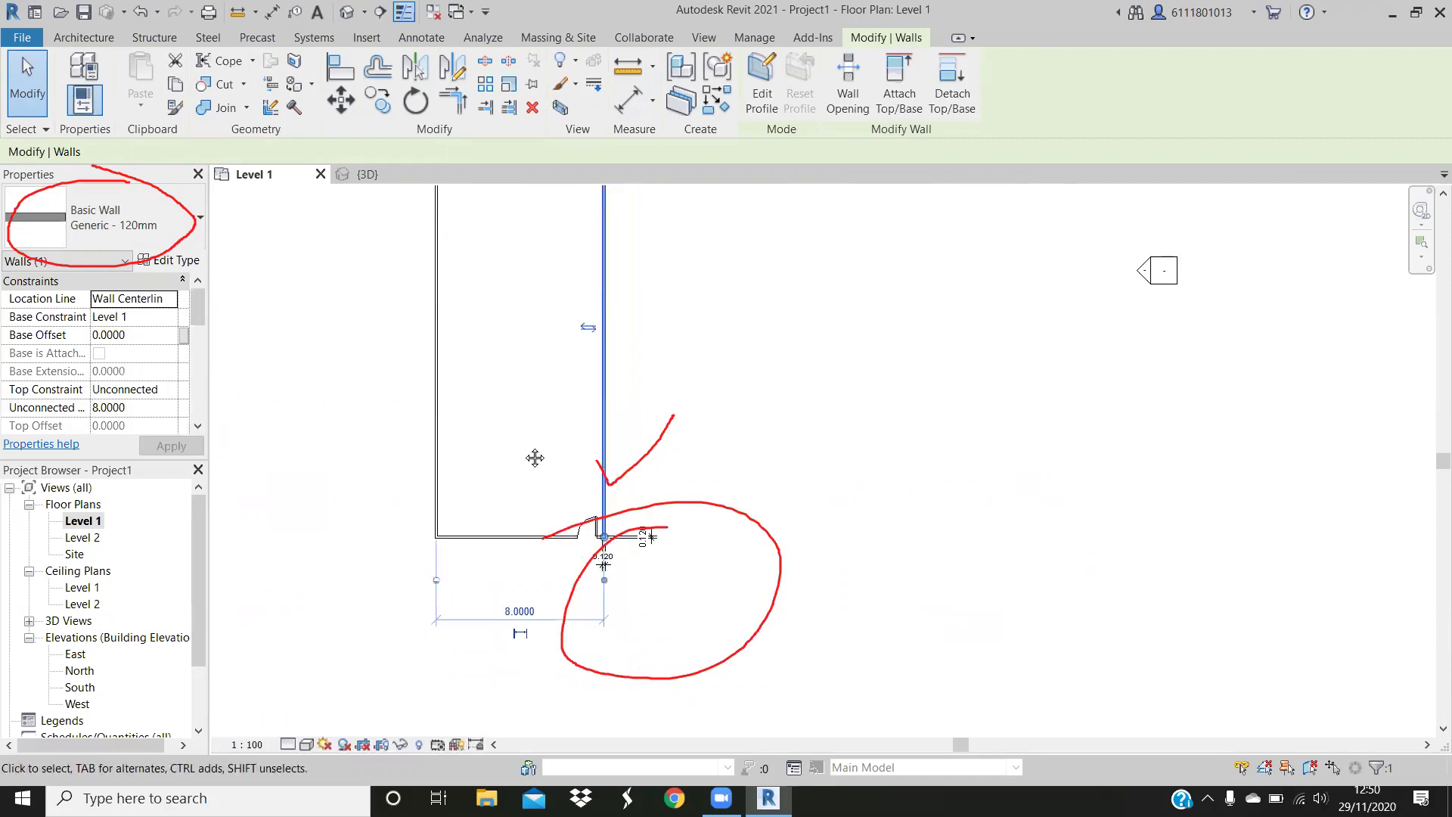
middle_drag(534, 429, 588, 493)
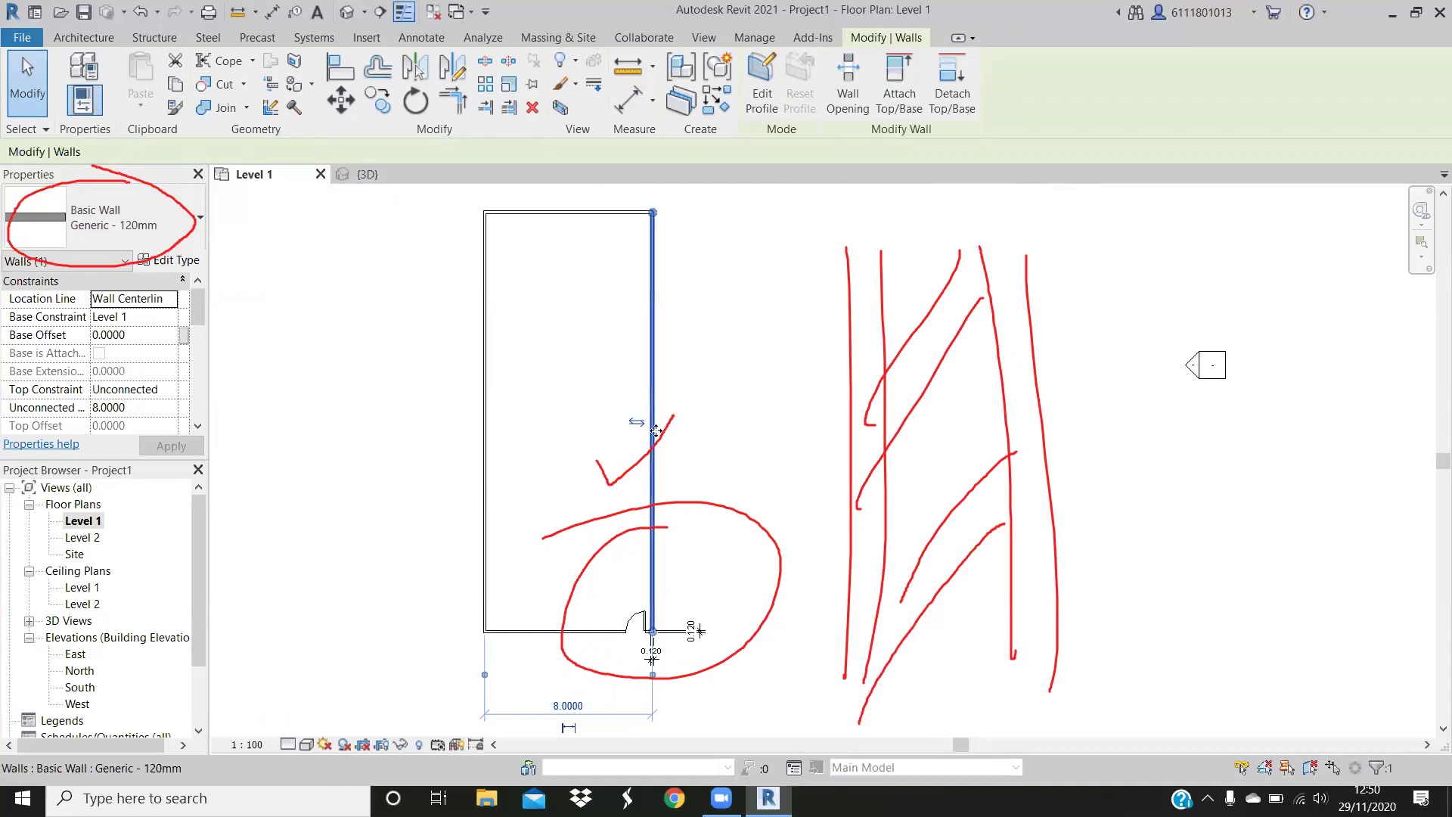
click(184, 262)
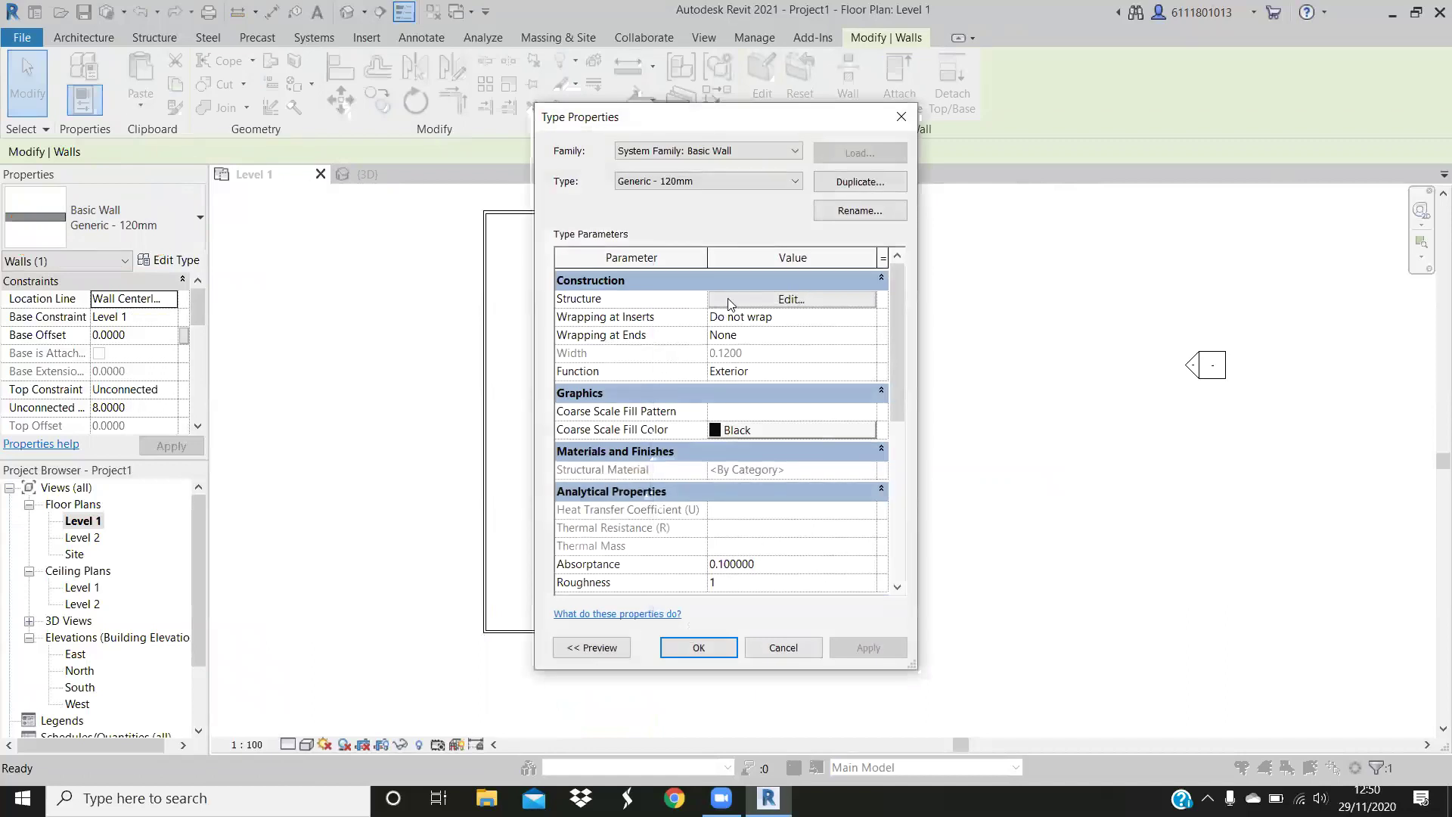
Insert two new layers into the Generic - 120mm wall structure
click(723, 301)
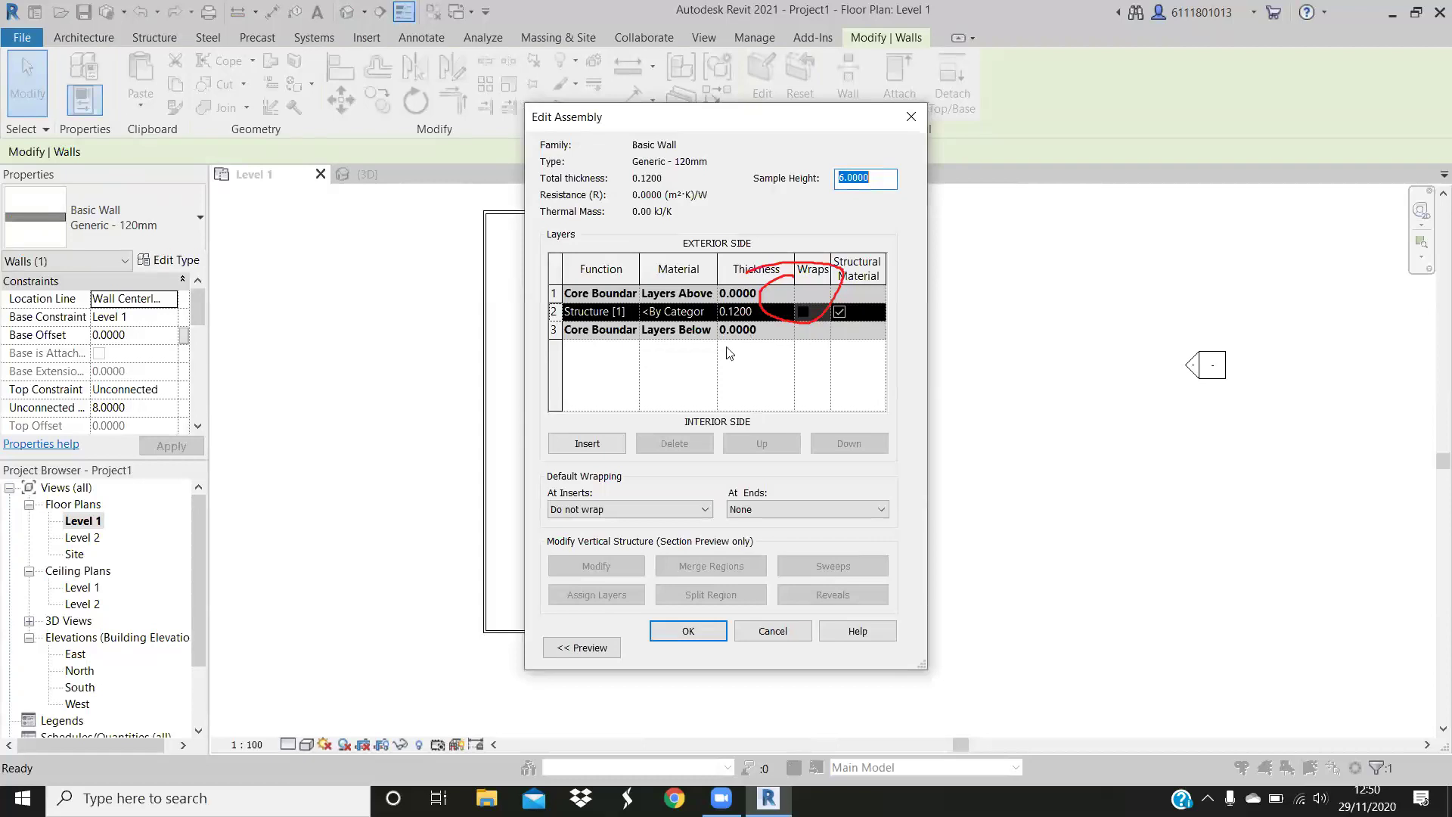
drag(611, 416, 600, 455)
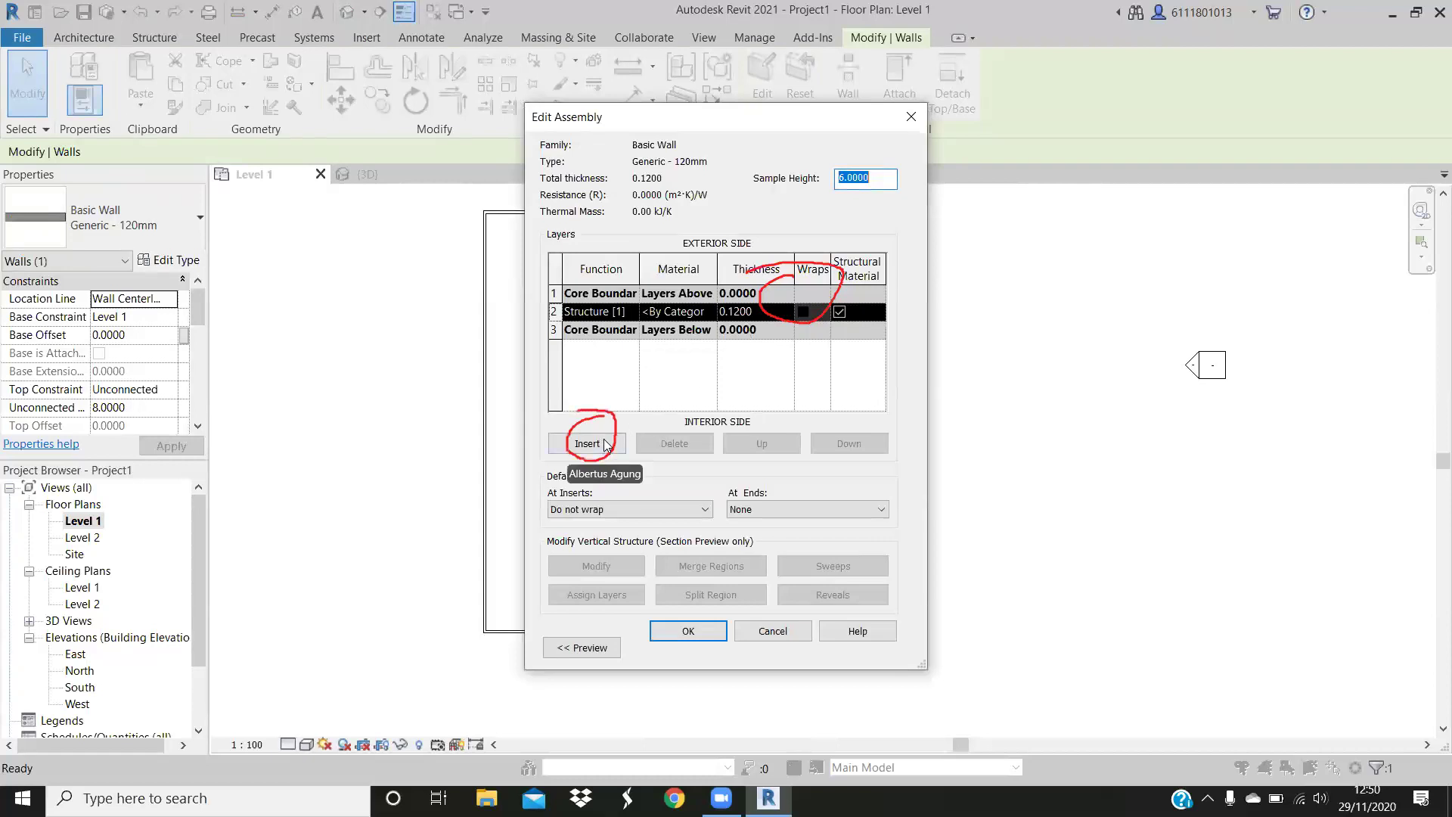
click(604, 447)
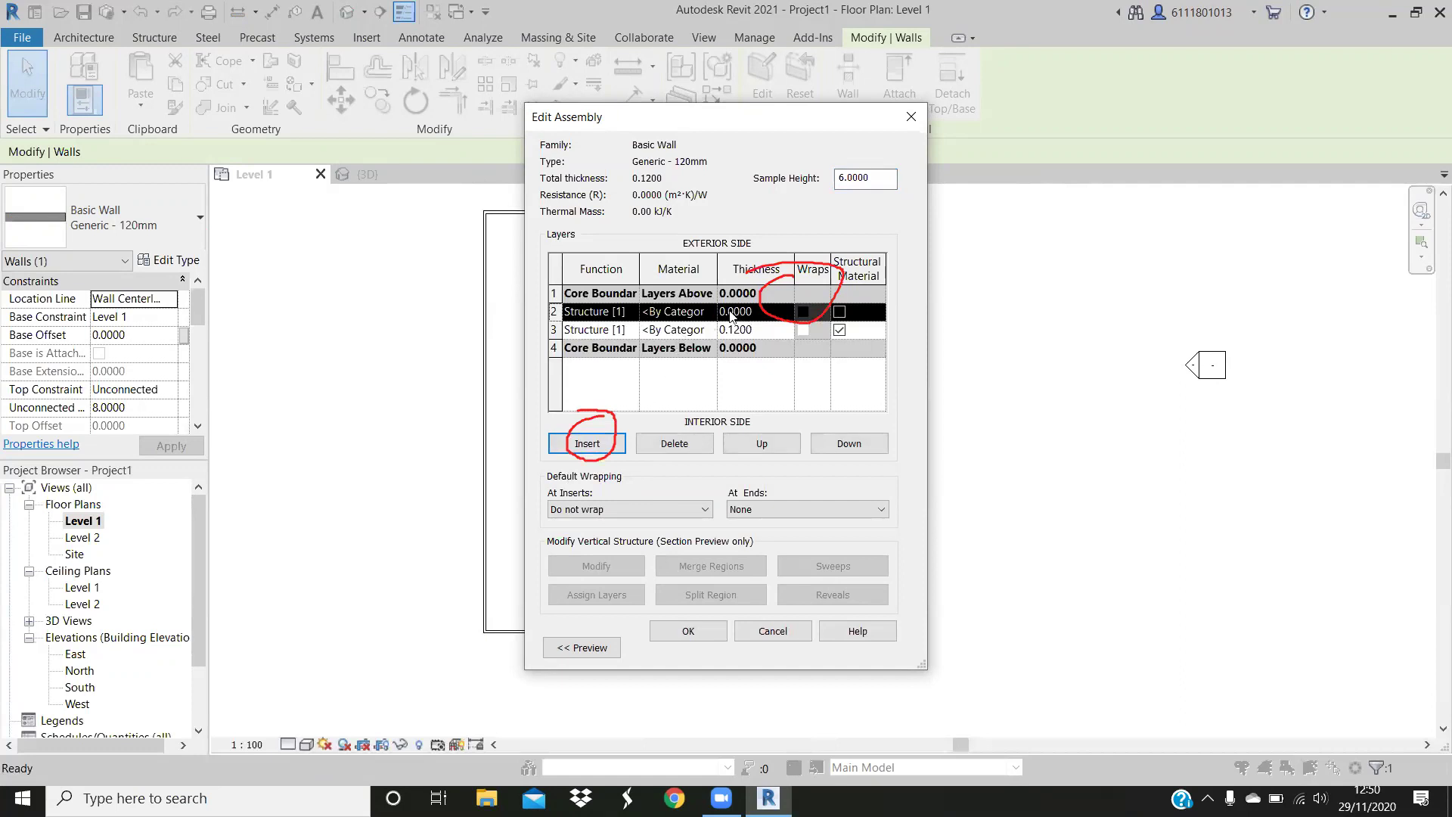
click(616, 446)
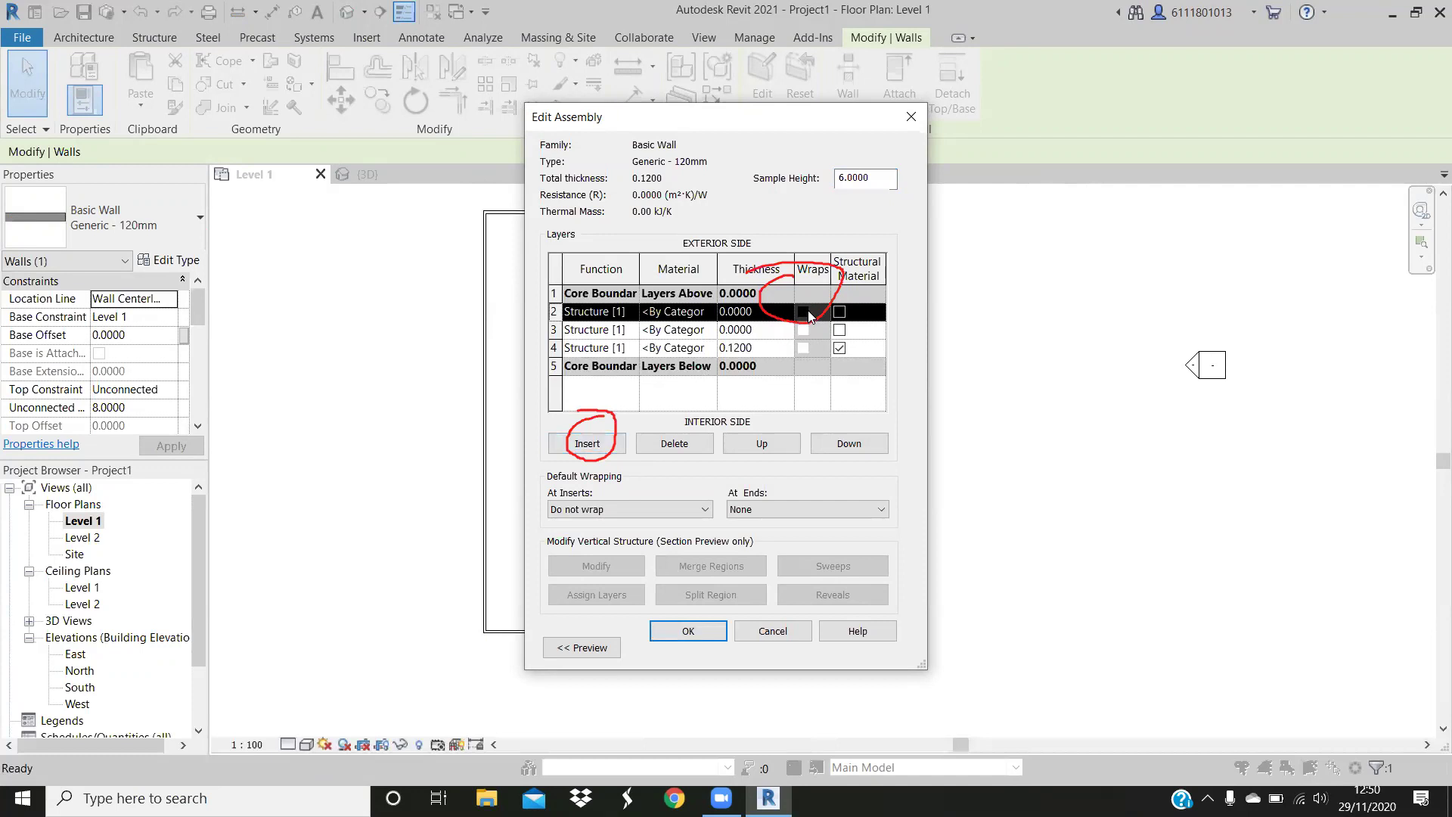
Move the 0.1200 layer up so it sits between the two new layers
drag(720, 337, 755, 337)
drag(752, 339, 751, 368)
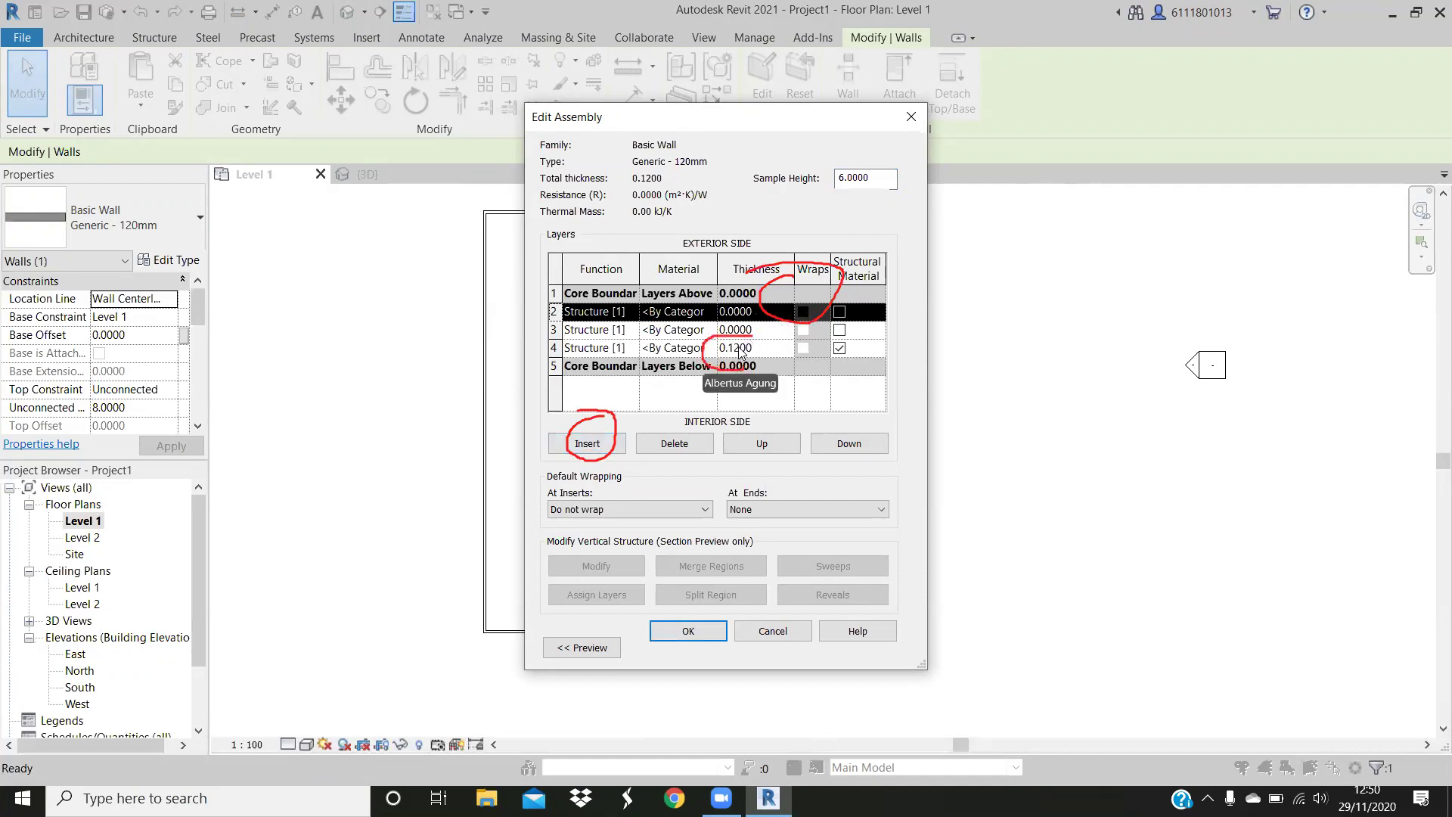
drag(566, 341, 627, 362)
drag(769, 420, 774, 428)
click(742, 348)
click(626, 349)
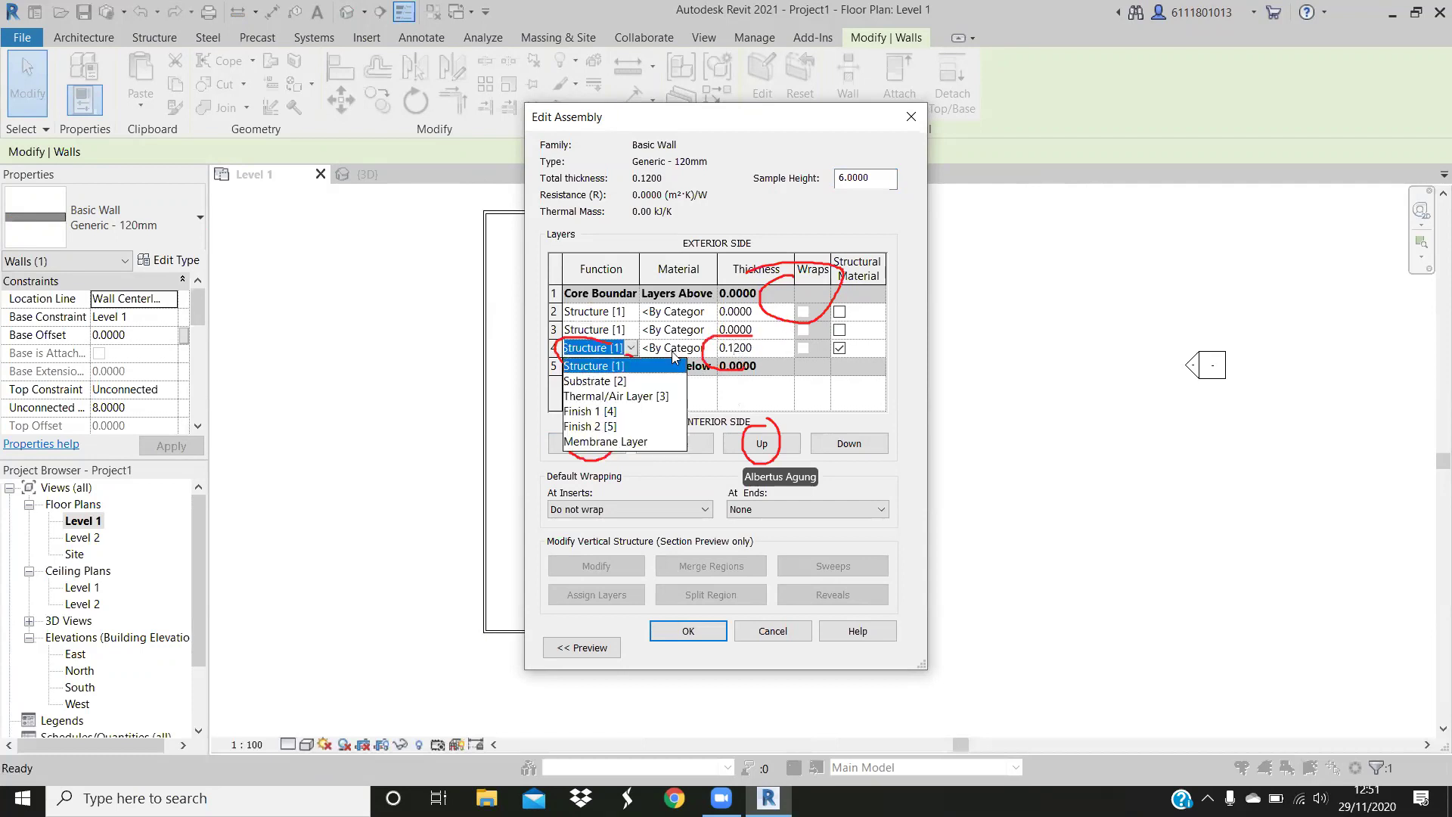
click(728, 348)
click(767, 439)
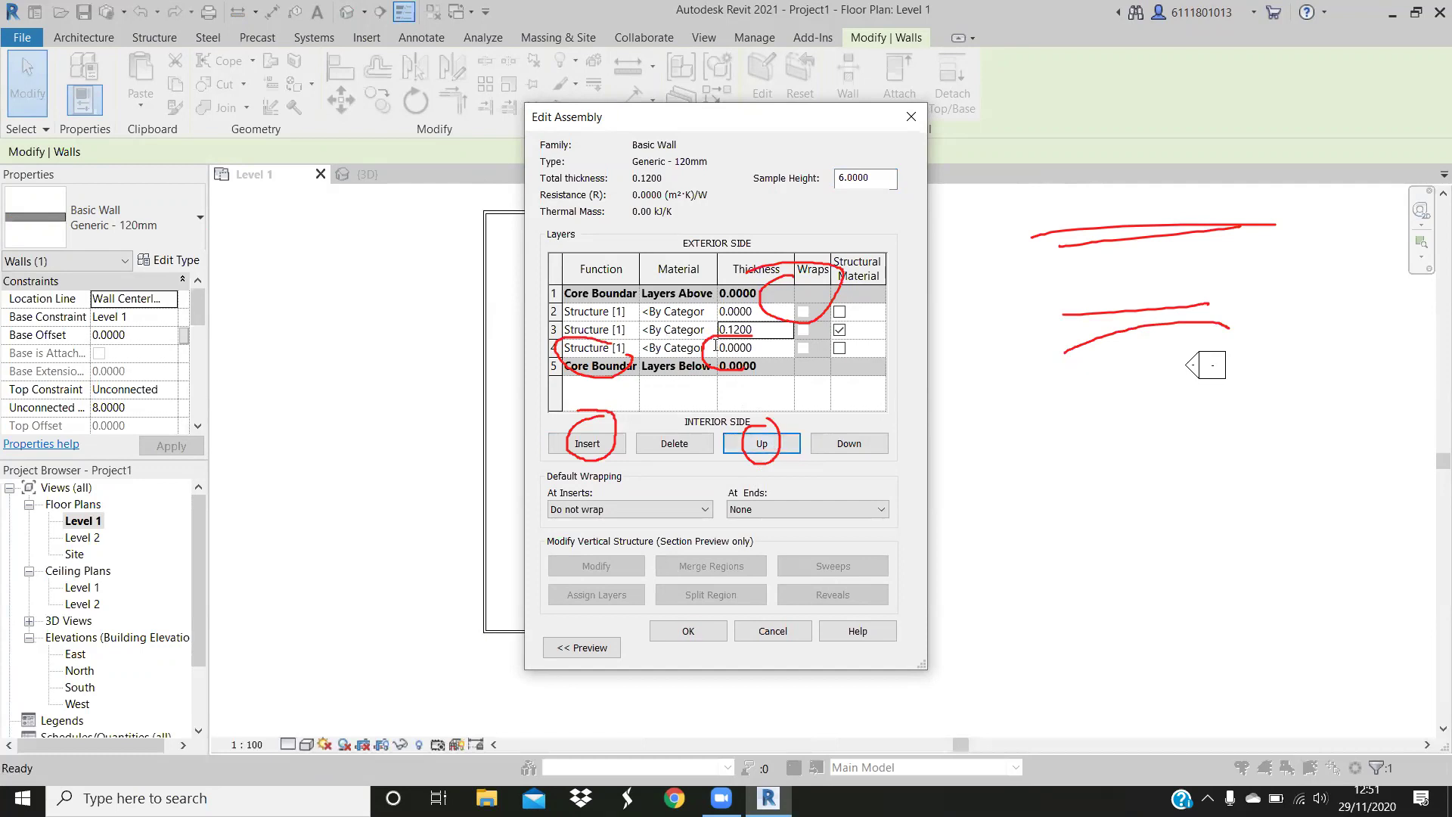
Set the top new layer's thickness to 0.002
click(732, 311)
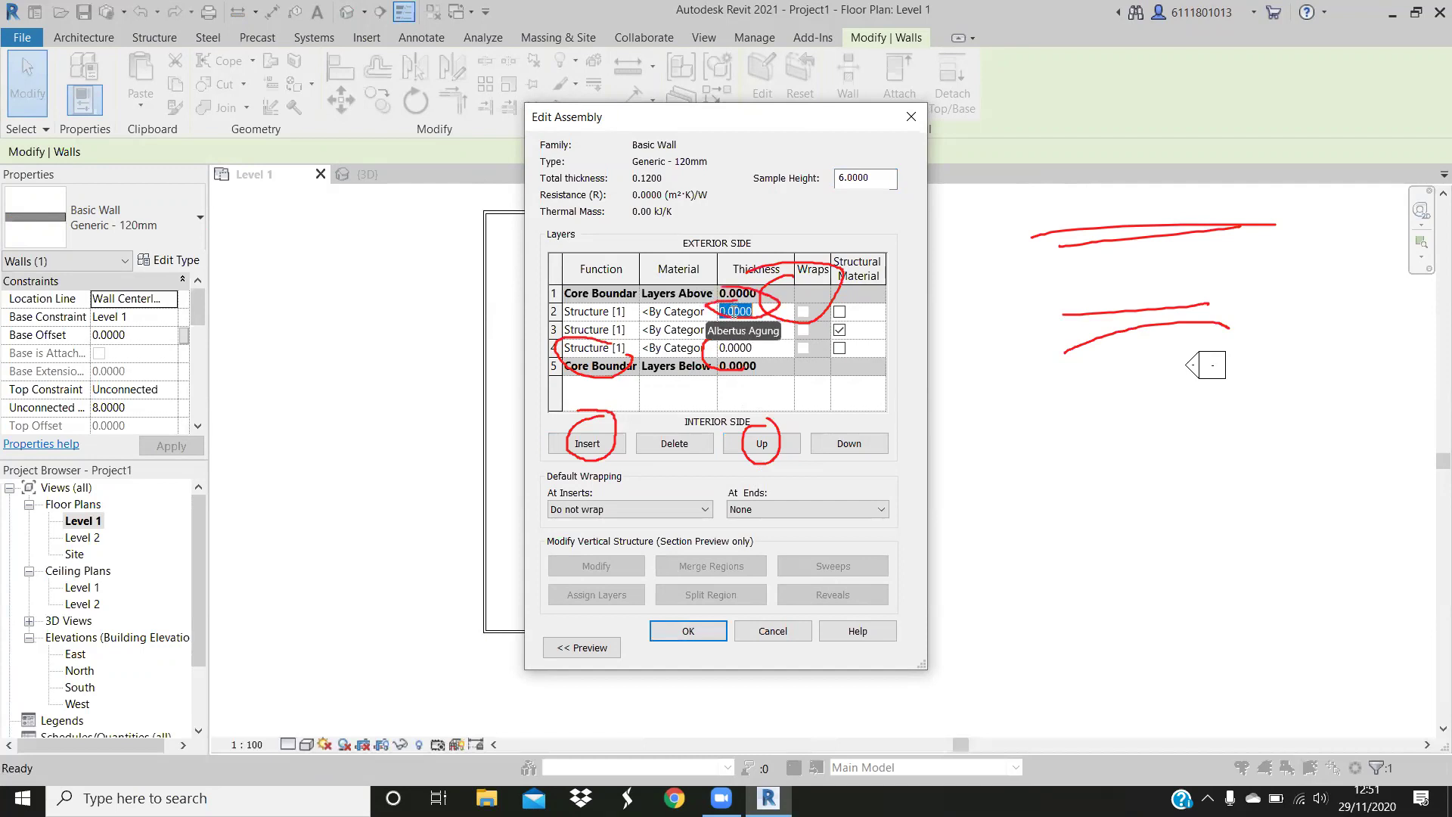
click(734, 311)
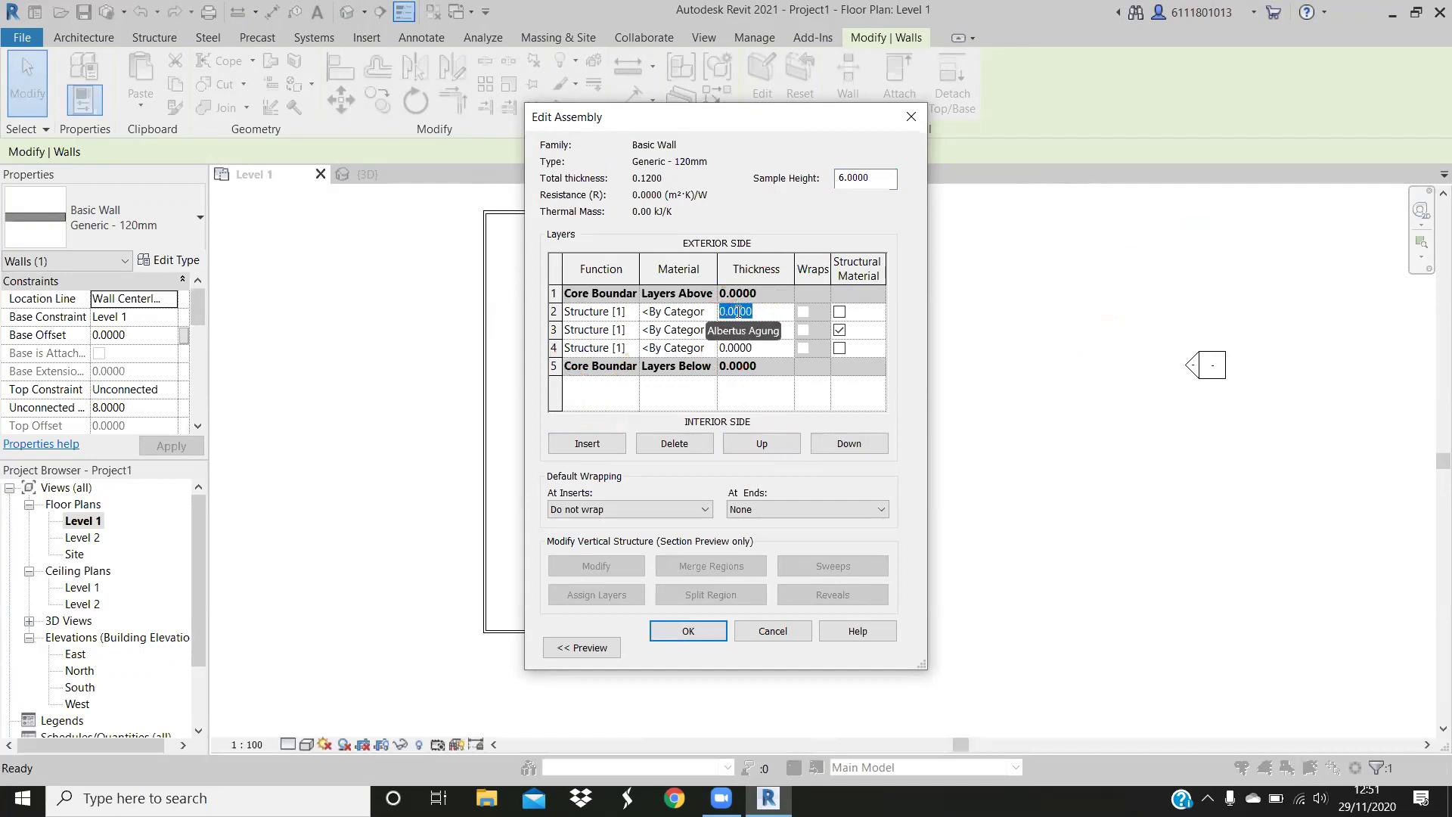
text(0.002)
Set the top and bottom layers to 0.0200 and the middle layer to 0.1100 thick
click(752, 348)
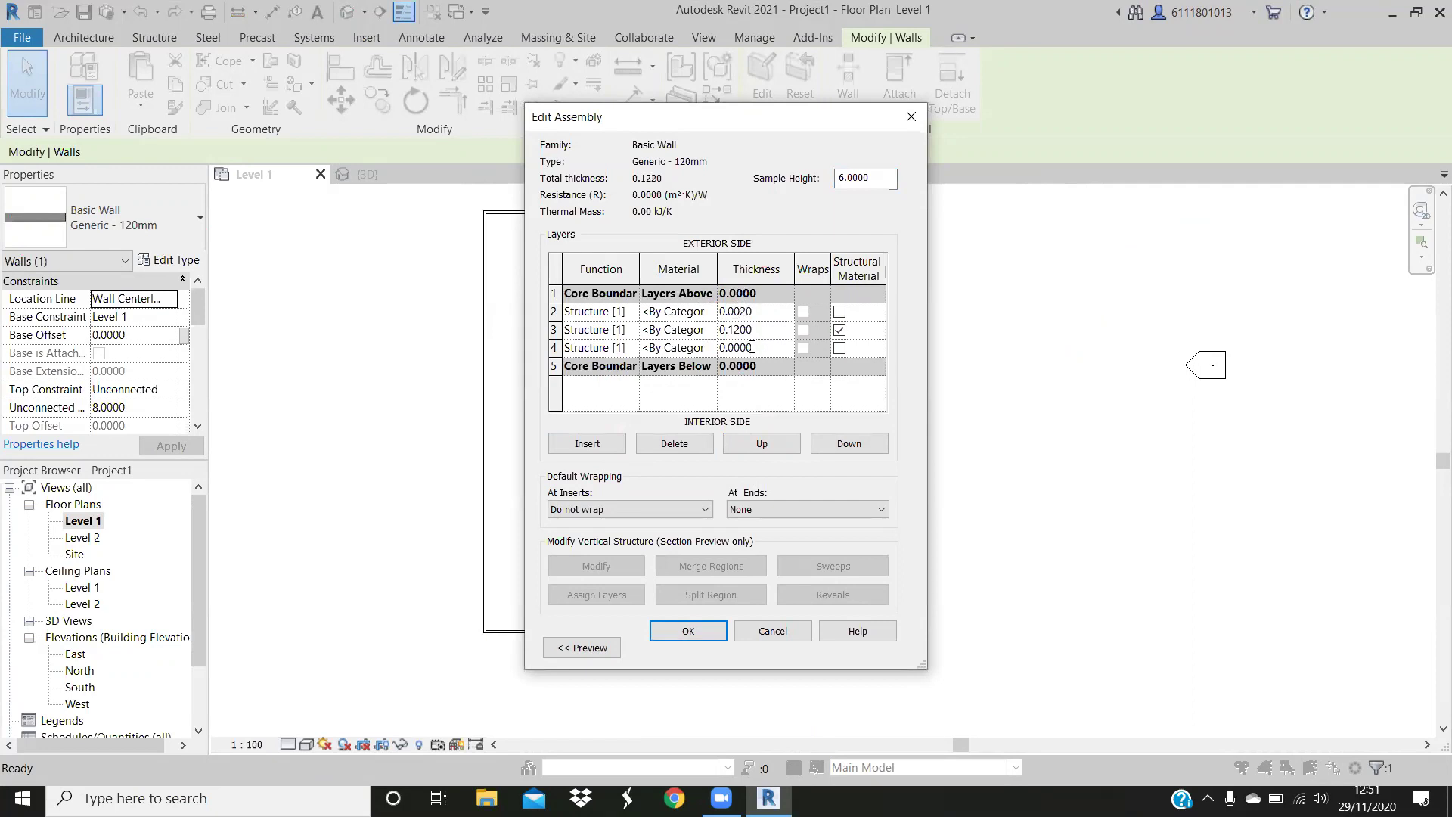
double_click(752, 348)
click(753, 306)
double_click(753, 310)
text(0.02)
click(747, 347)
double_click(747, 346)
text(0.02)
click(750, 397)
click(752, 328)
click(751, 328)
text(0.11)
click(777, 346)
Inspect the middle and top layers' materials, leaving them unchanged
drag(709, 325, 715, 343)
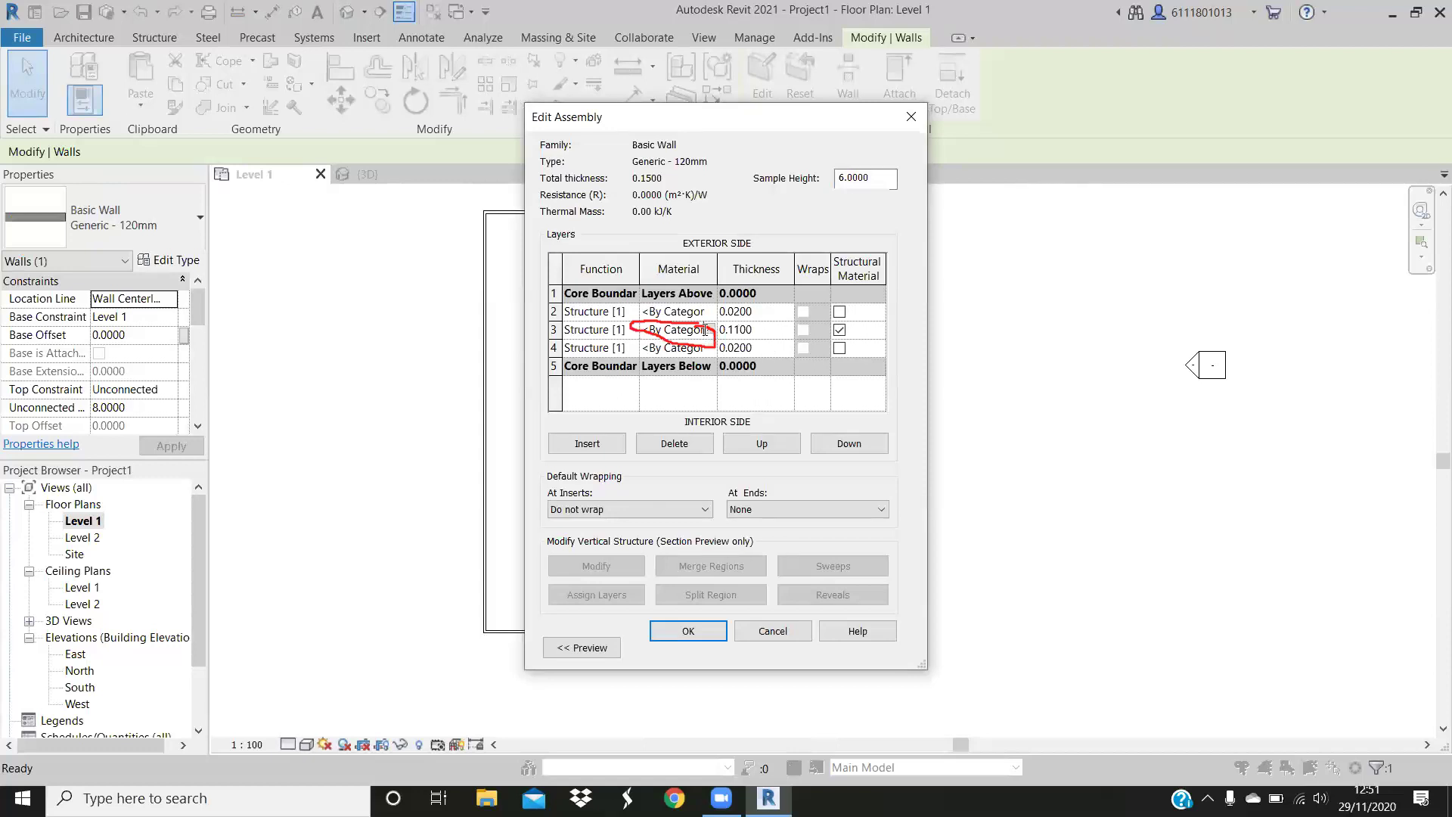
double_click(698, 331)
click(705, 334)
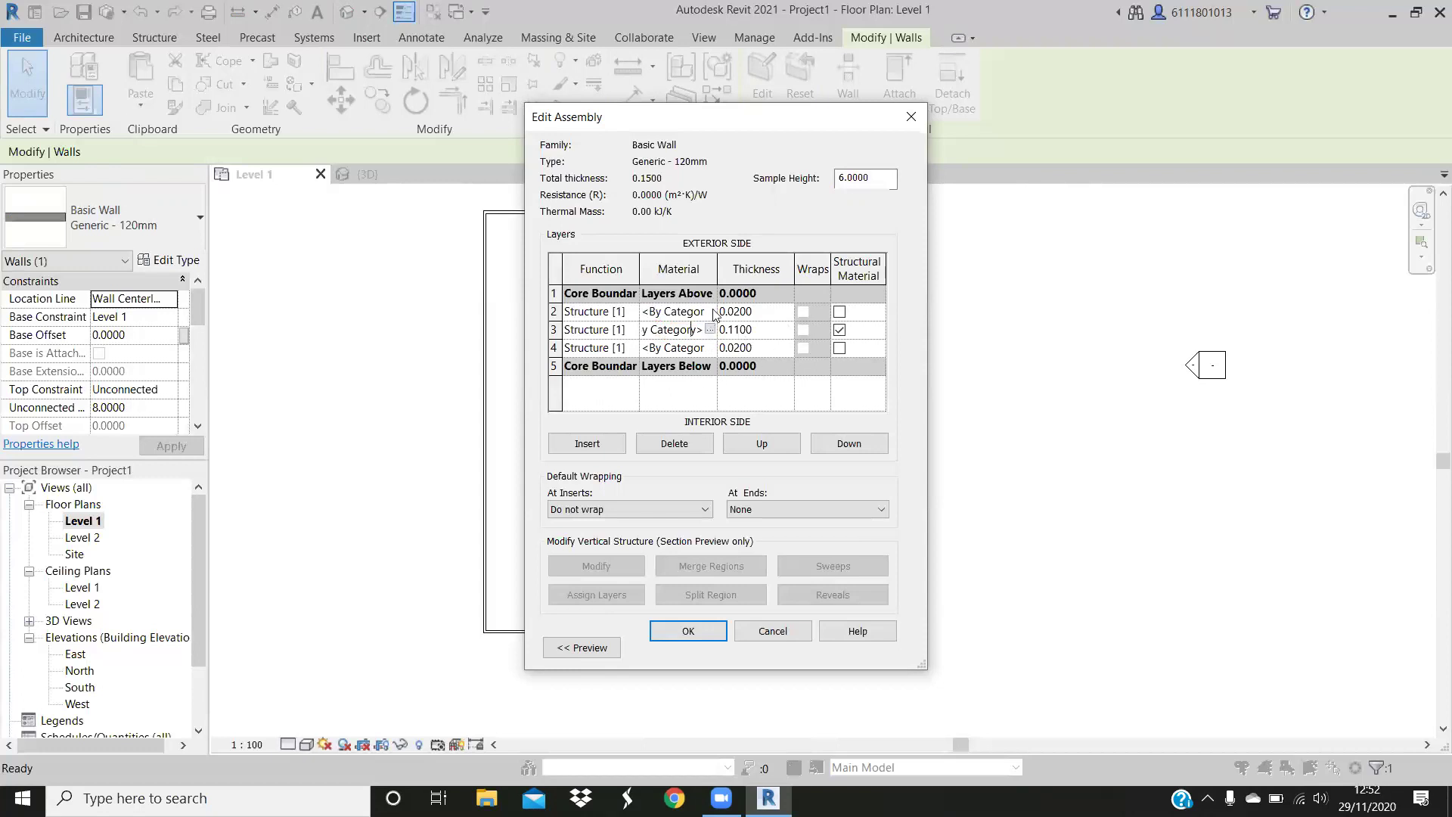
click(710, 314)
click(710, 313)
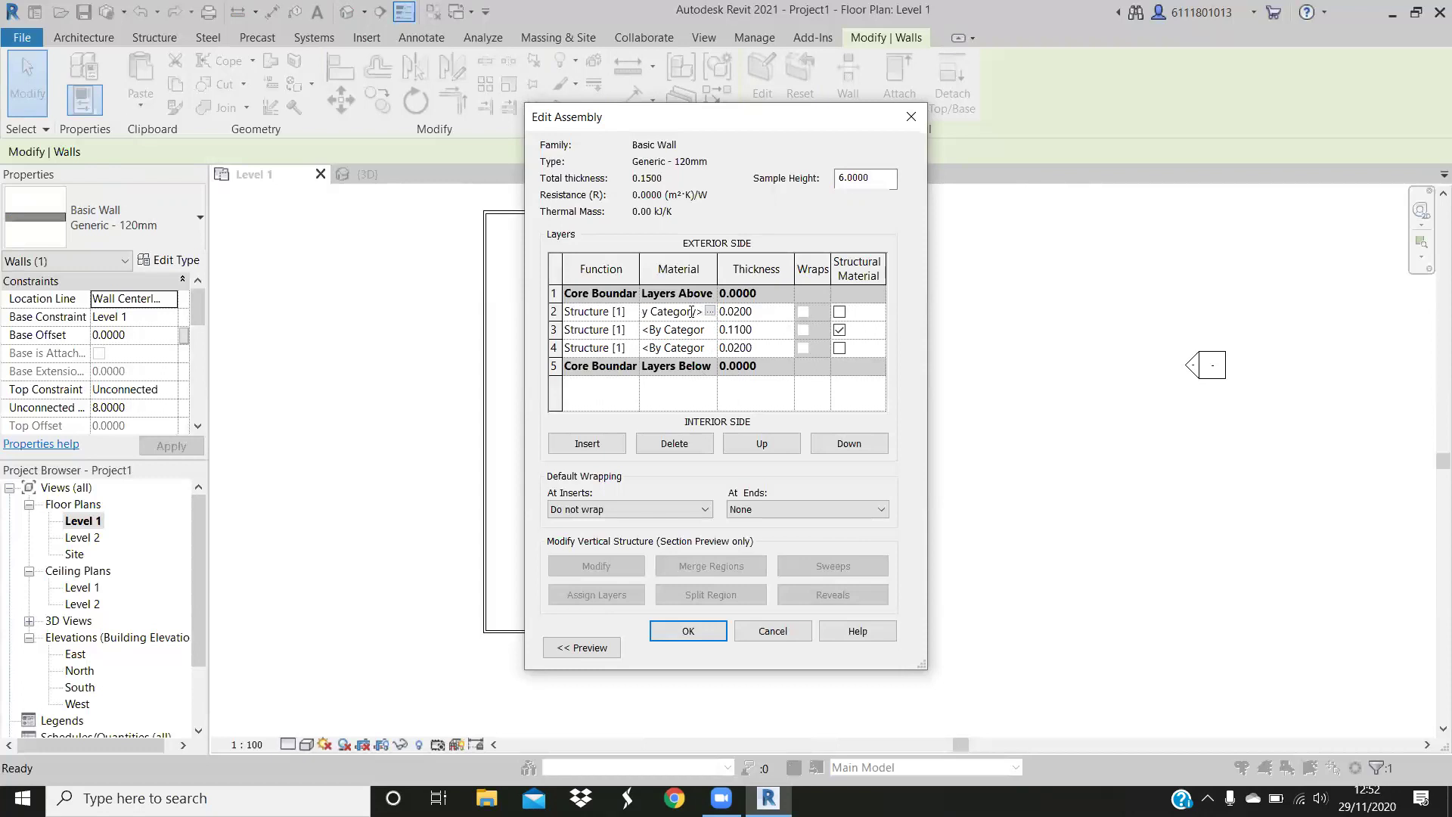
Clear Structural Material on the 0.1100 middle layer, keeping its layer function unchanged
click(709, 351)
click(705, 334)
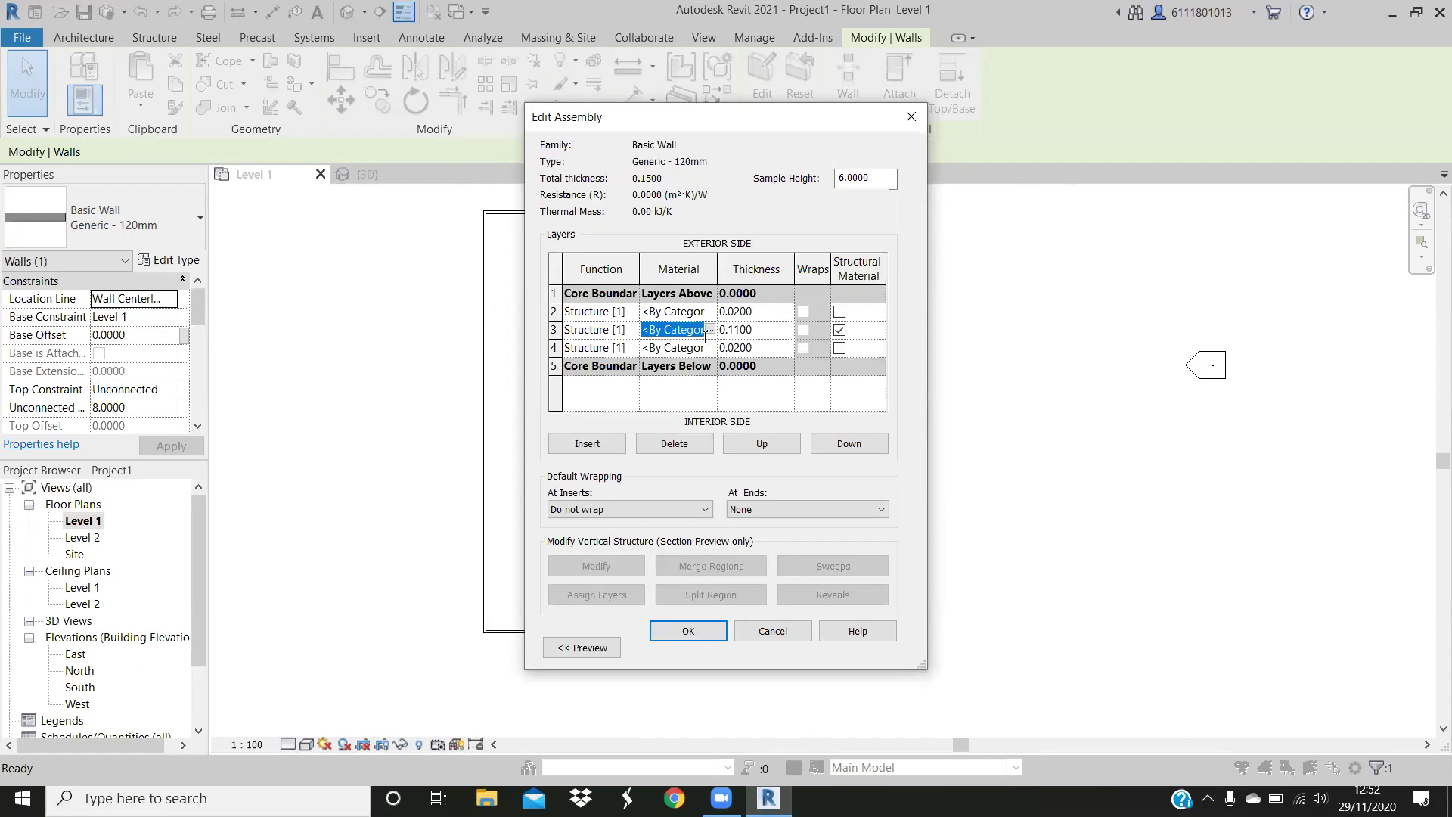
click(709, 330)
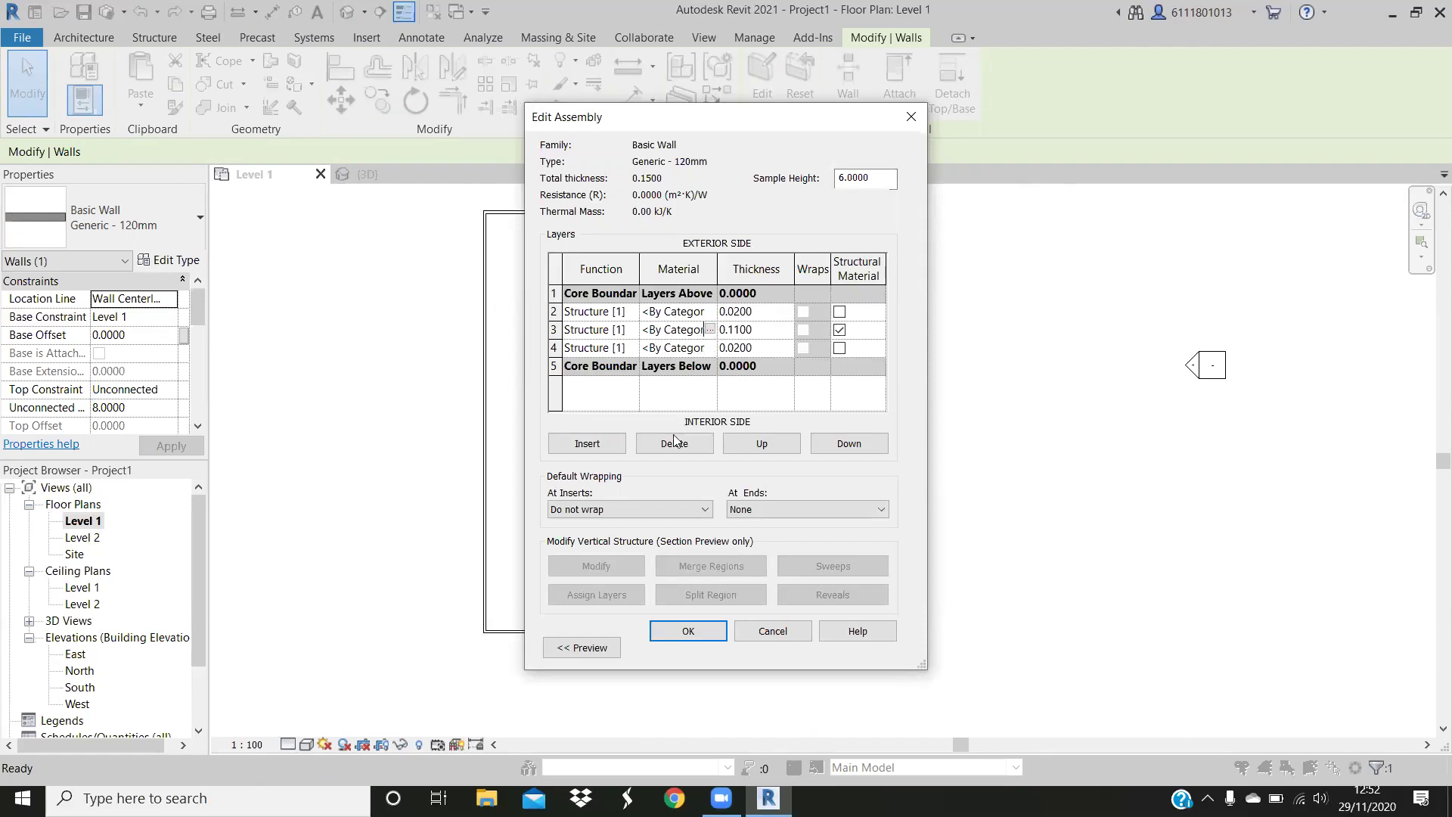
click(840, 330)
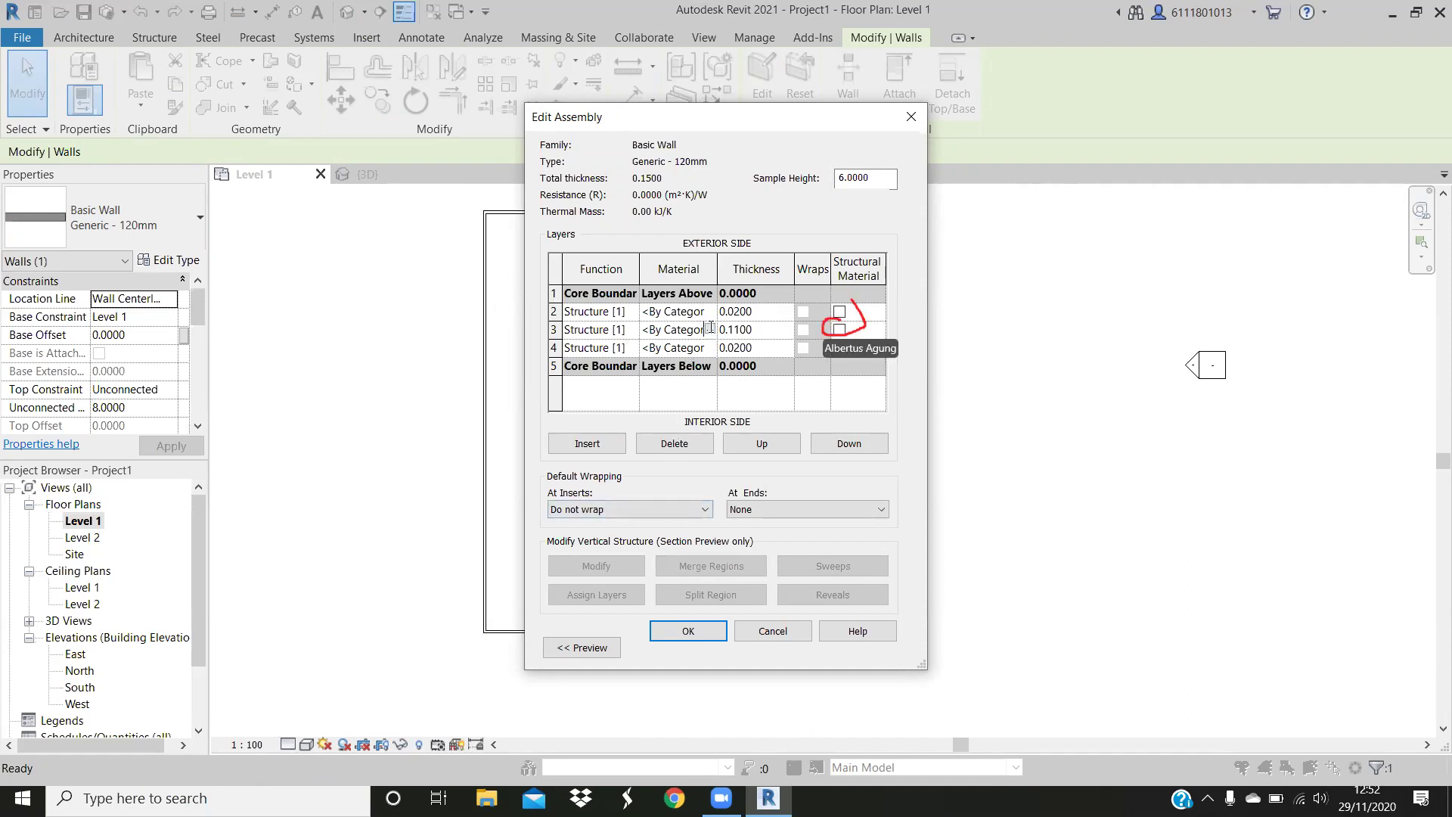
click(711, 328)
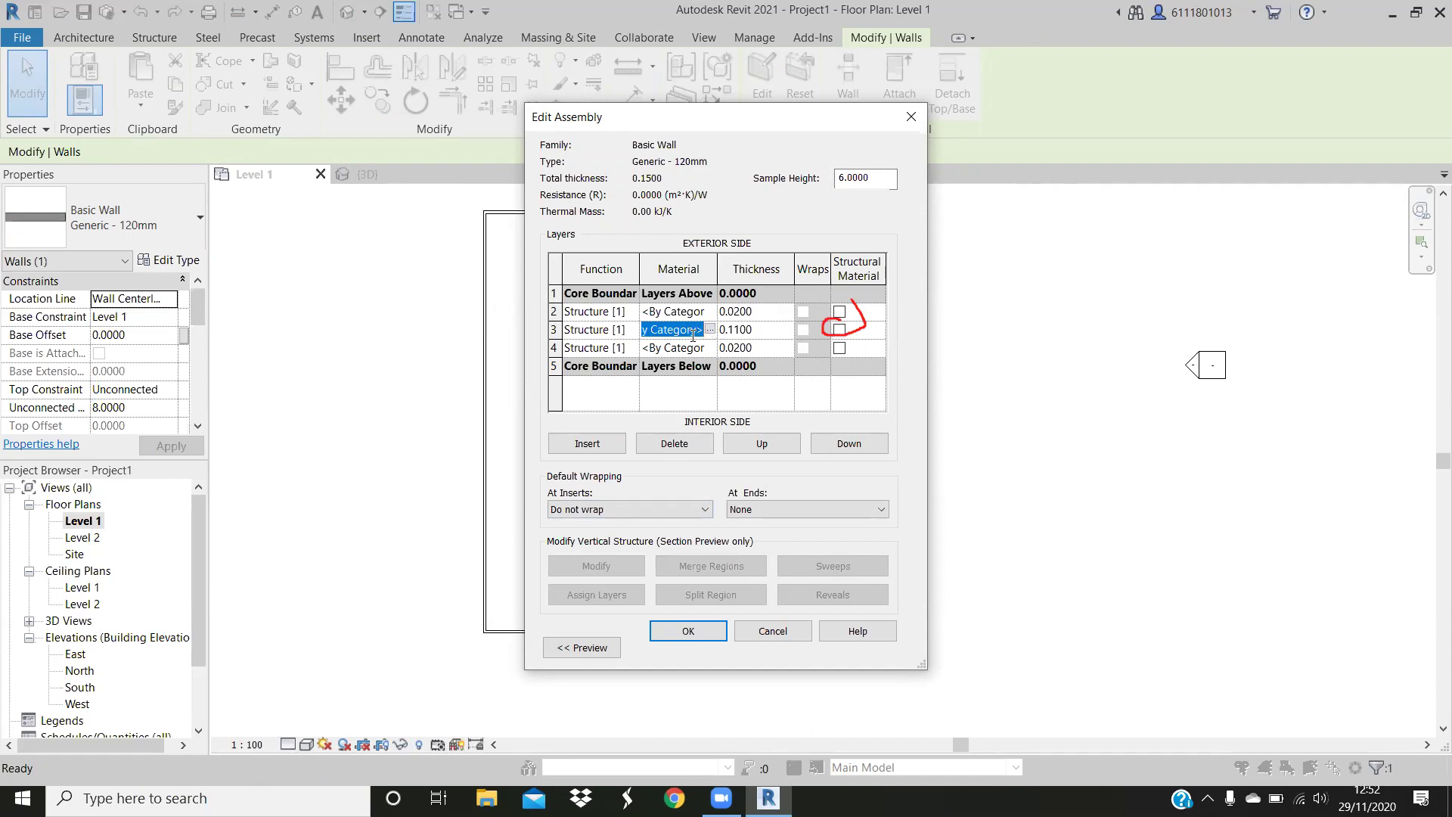
click(598, 330)
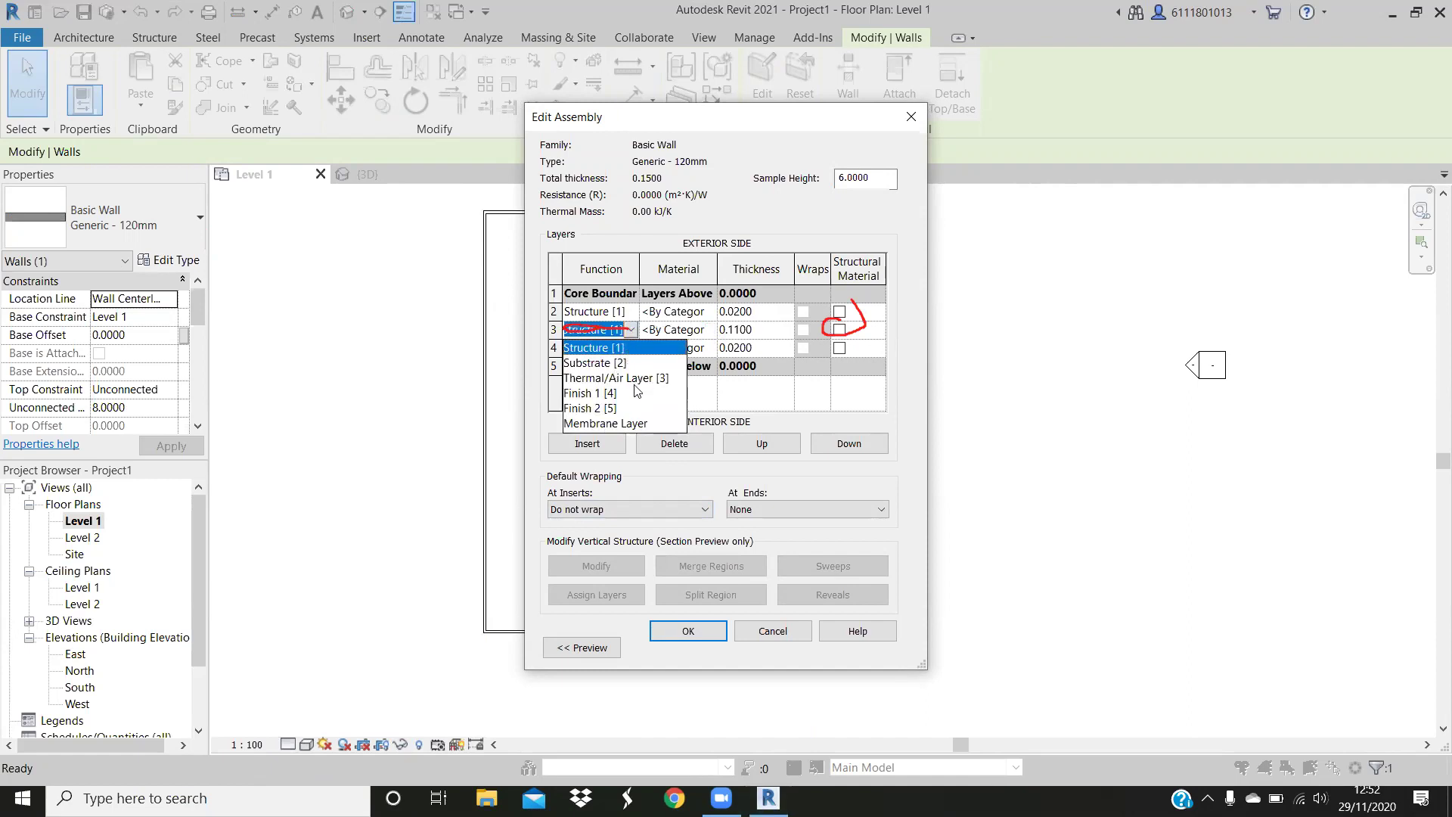
click(699, 333)
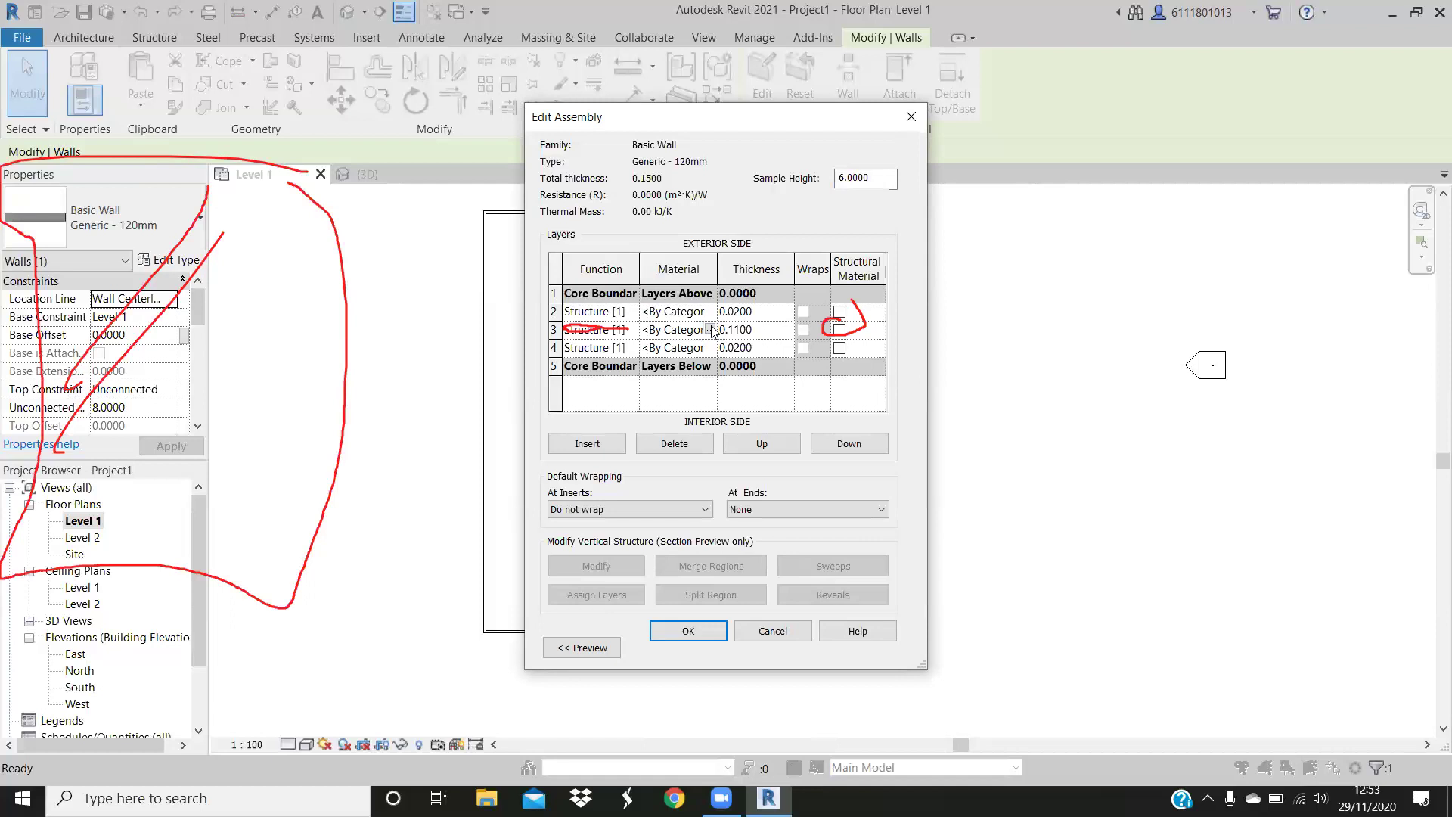
key(Escape)
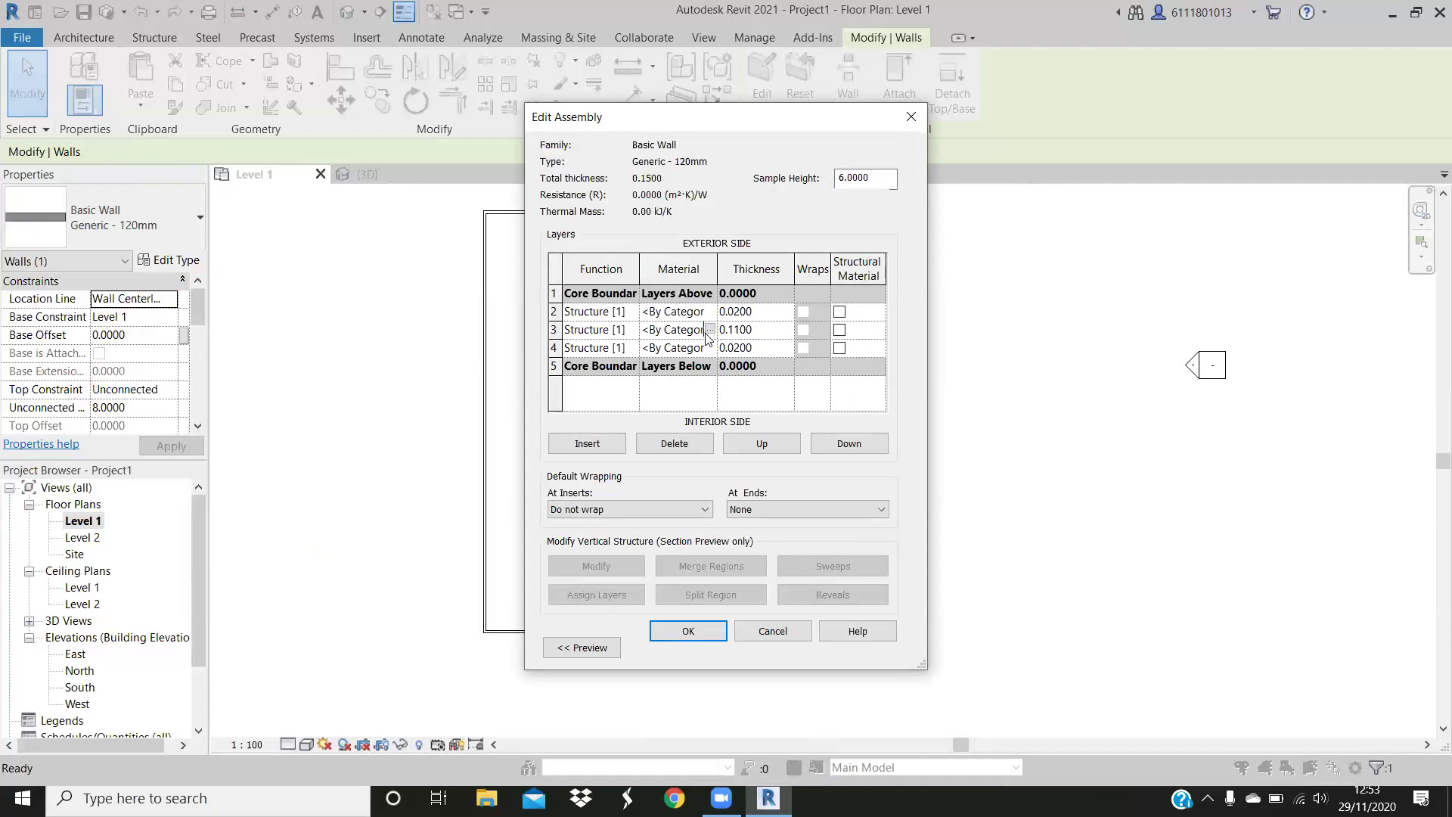
Accept the 0.1500 layer structure, preview it, keep the black coarse fill, and close Type Properties
click(697, 634)
click(707, 636)
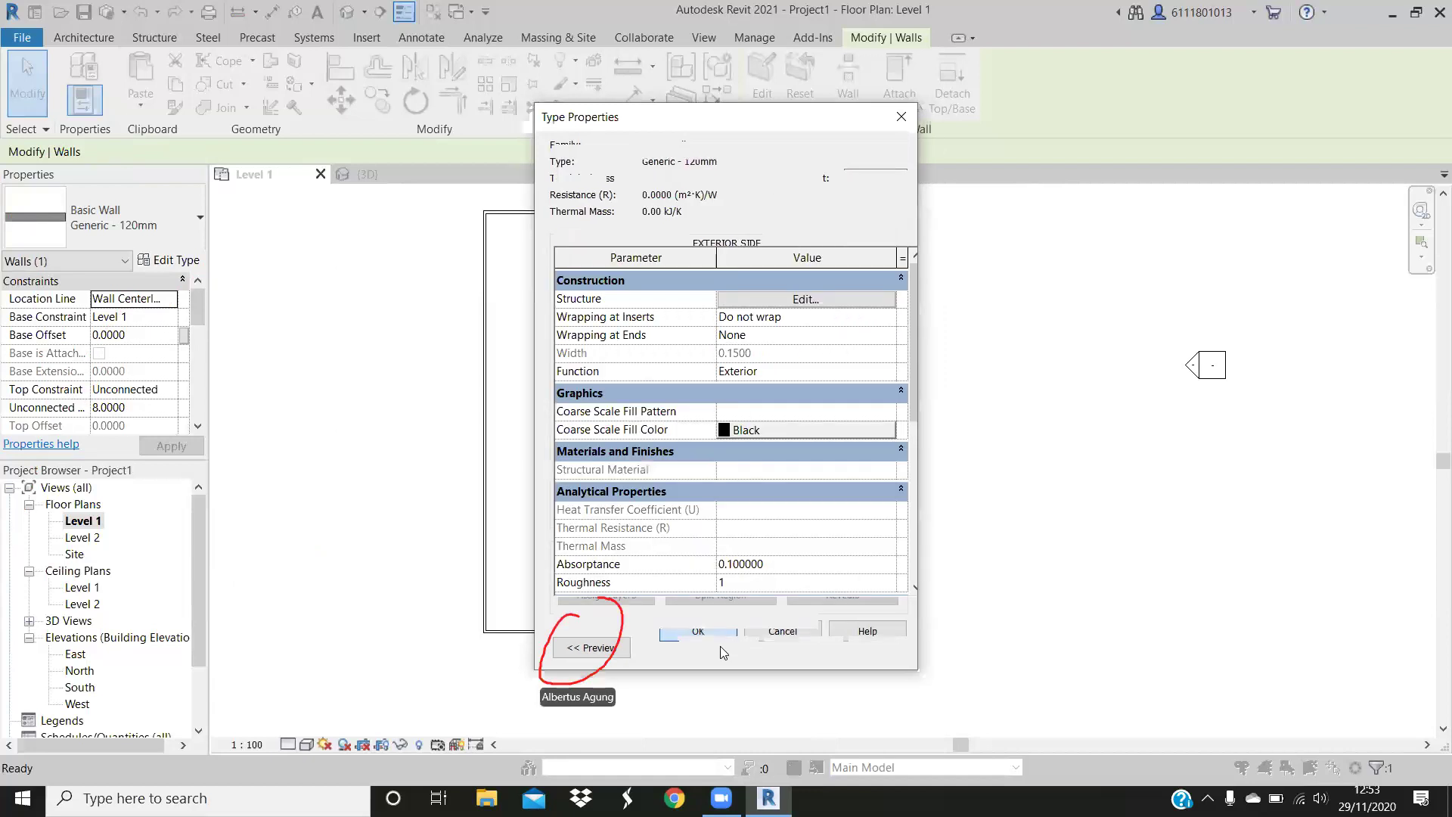
click(591, 648)
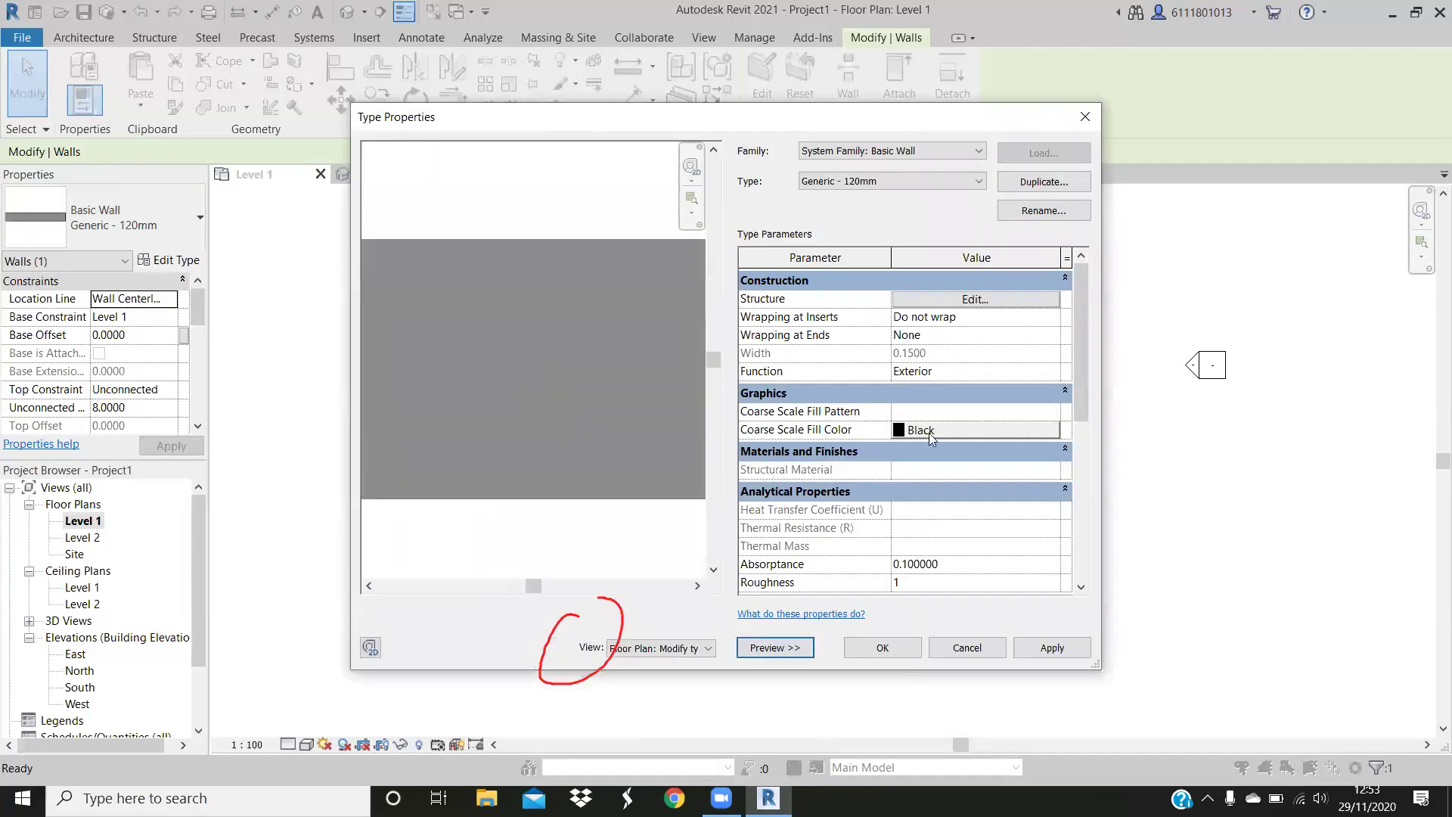
click(950, 432)
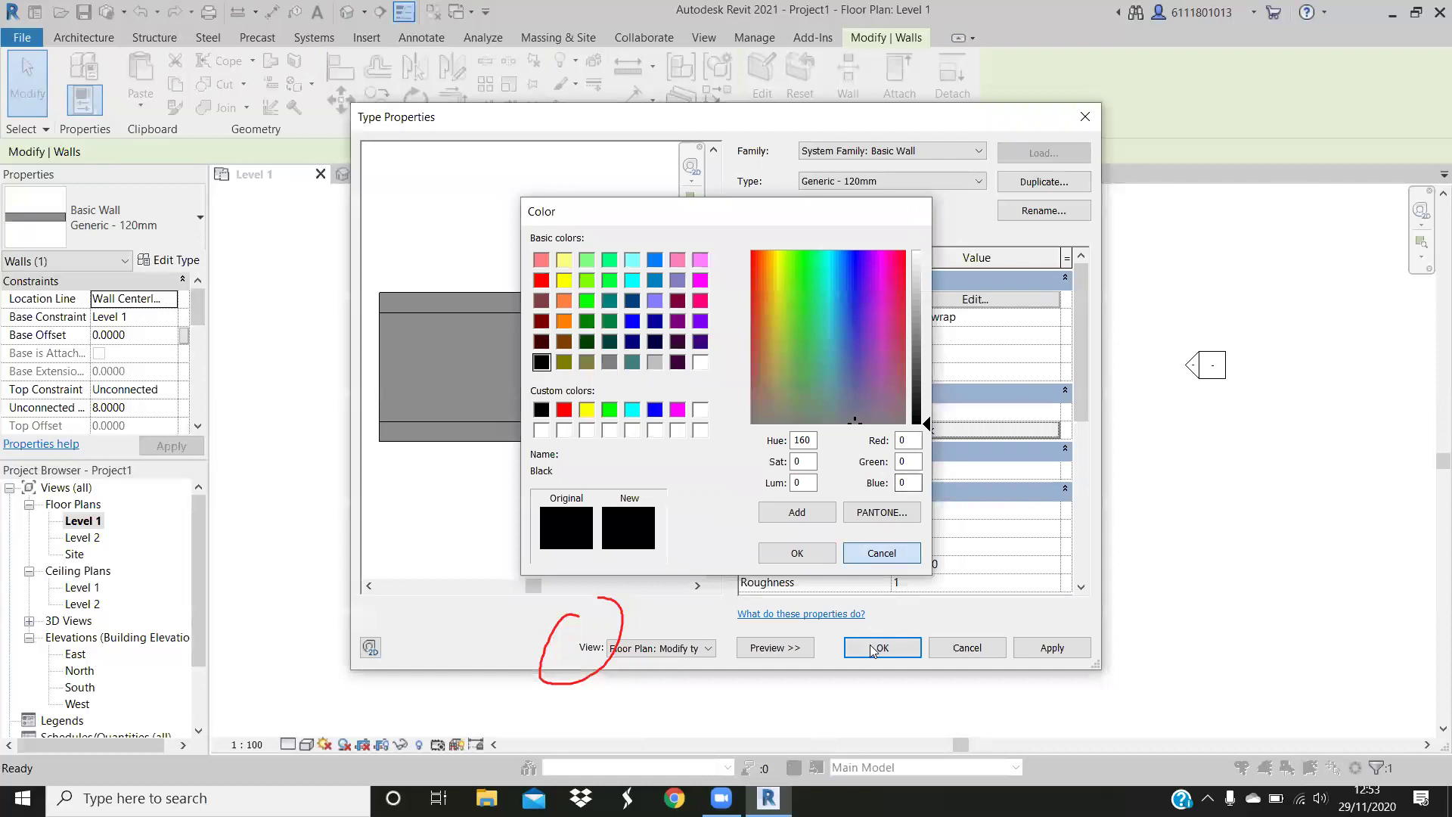
key(Escape)
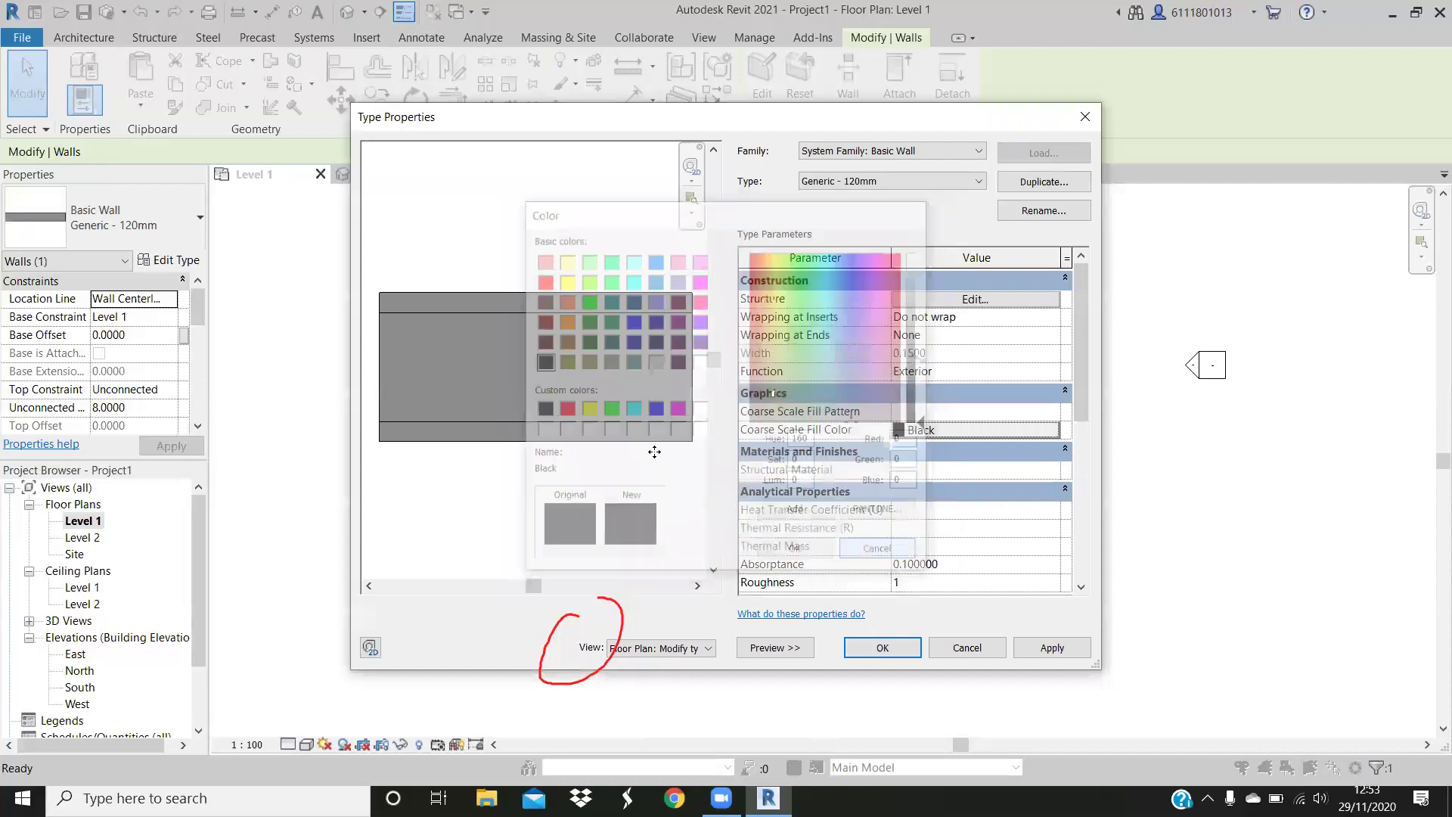
key(Return)
scroll(650, 418, up, 3)
scroll(650, 413, up, 2)
scroll(650, 408, up, 2)
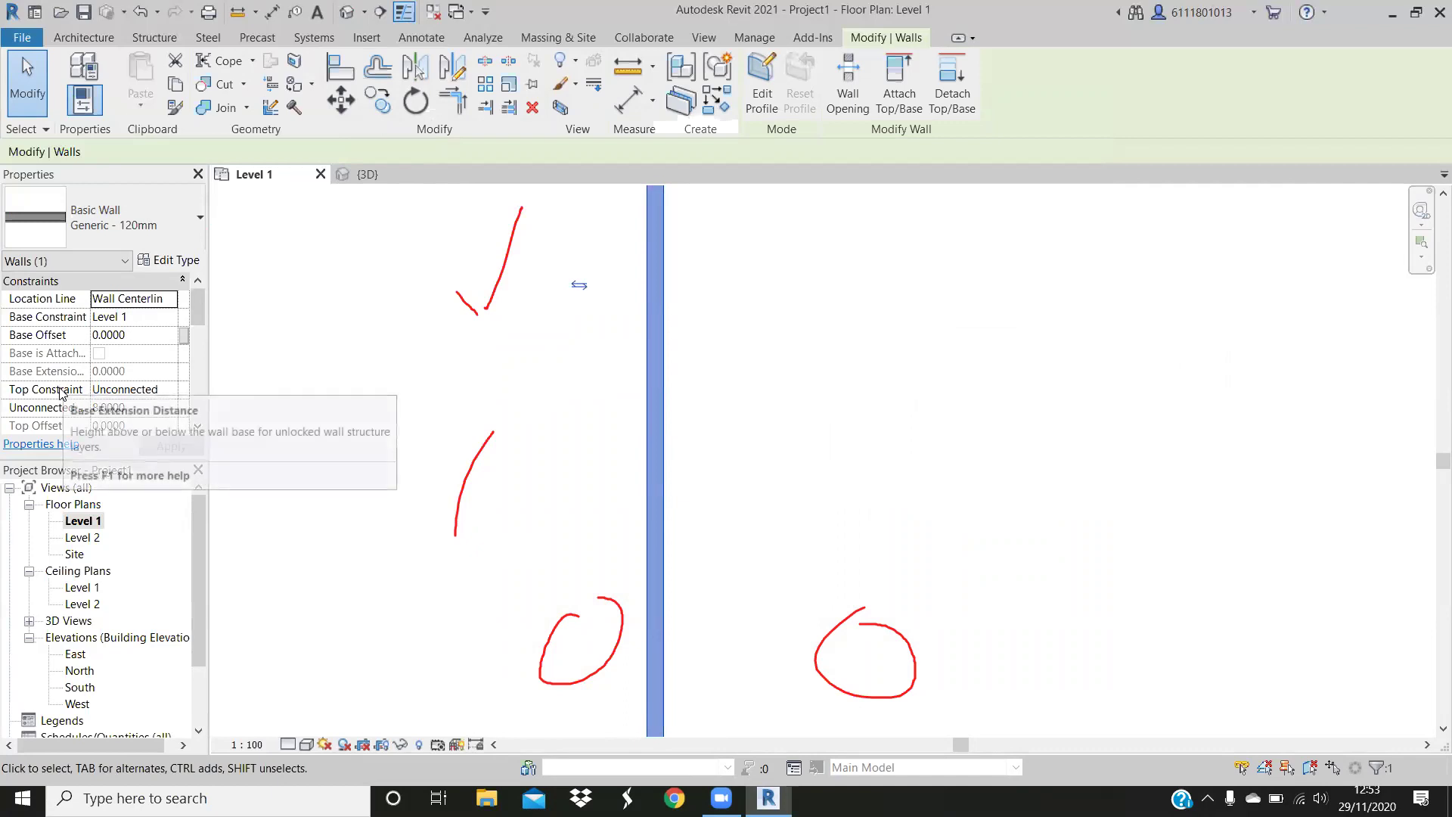
Try the Fine, Medium and Coarse detail levels on the Level 1 plan
scroll(60, 391, down, 2)
scroll(99, 355, down, 2)
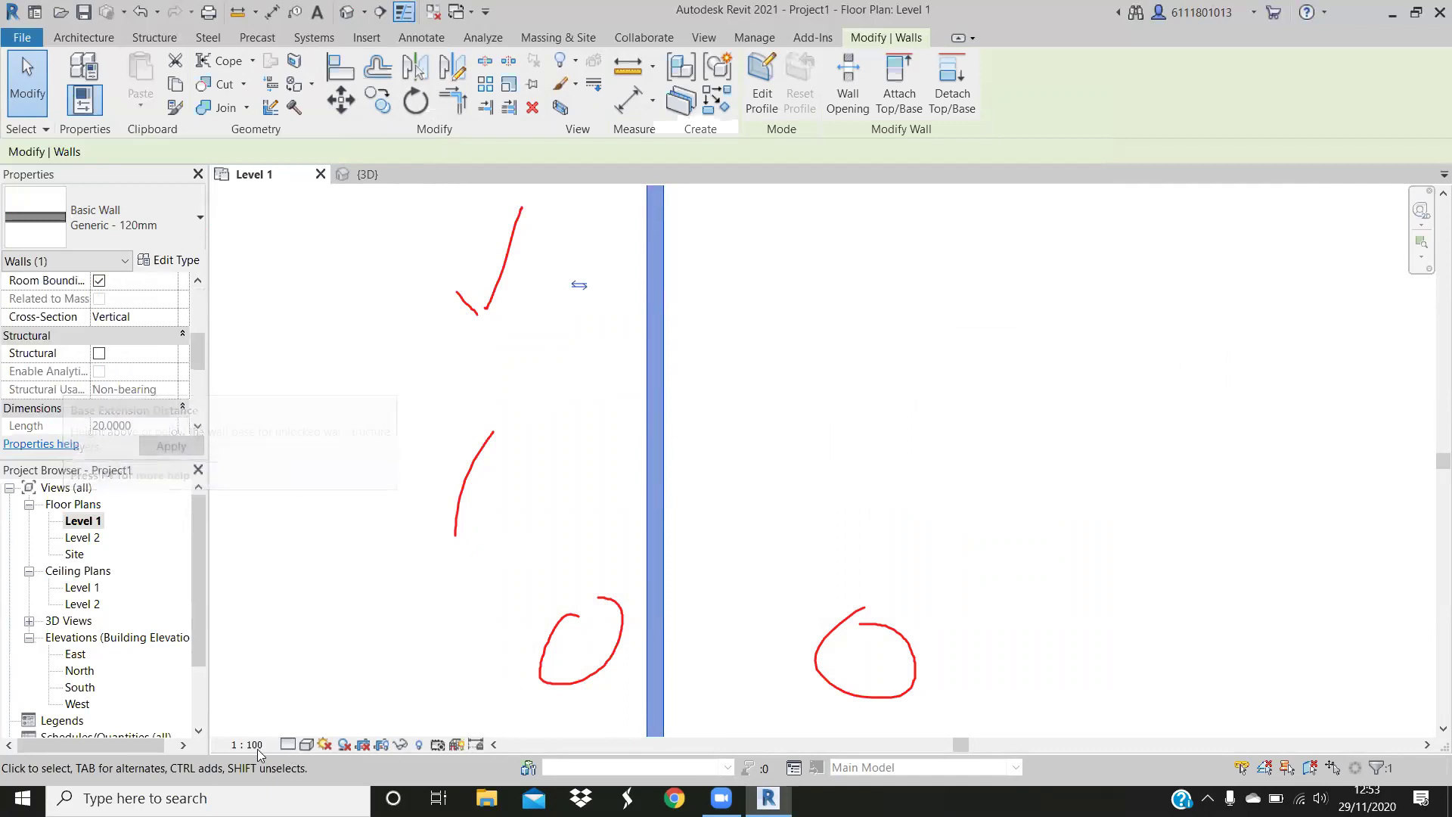
scroll(98, 356, down, 2)
scroll(98, 356, up, 5)
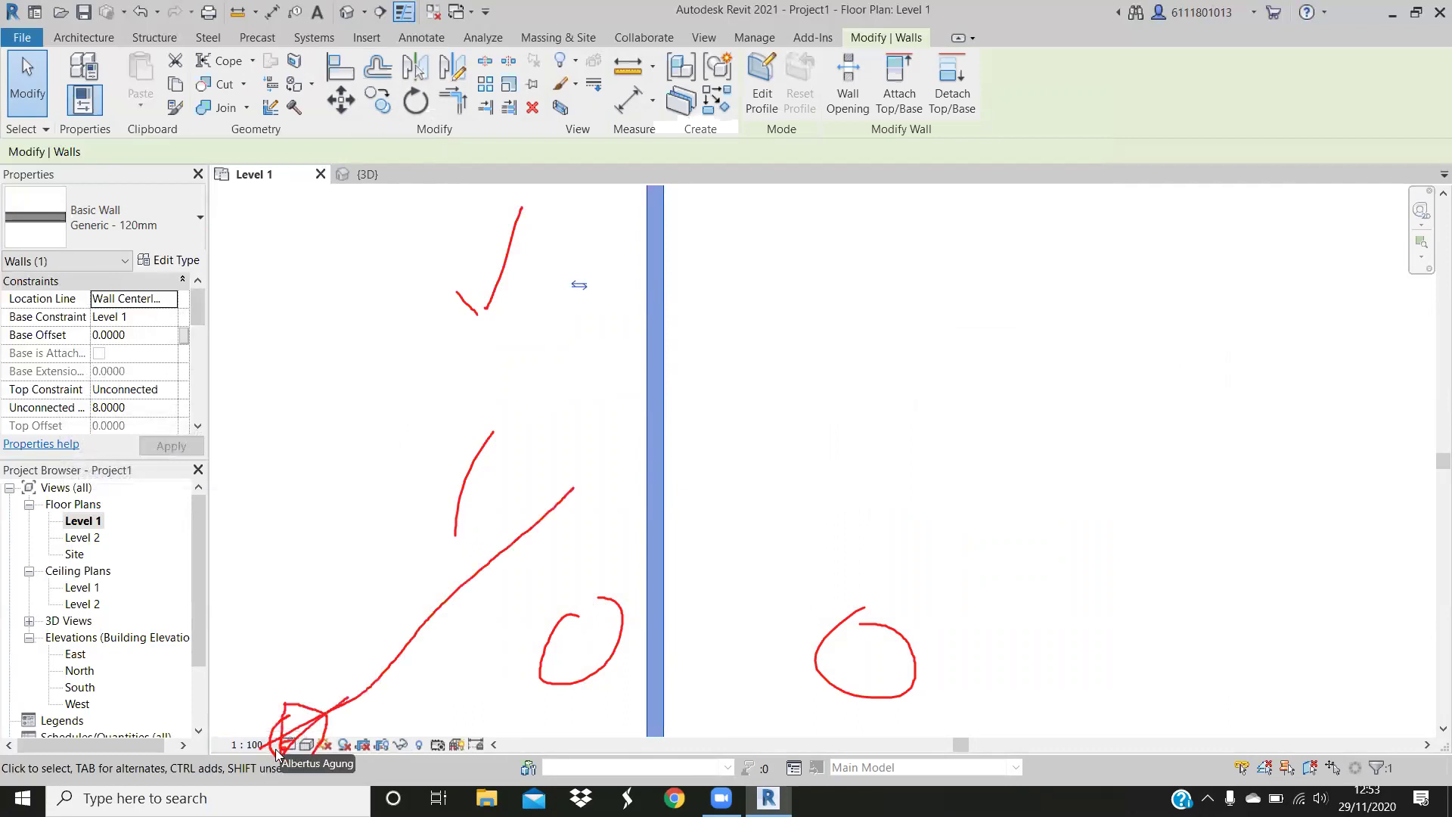
click(289, 746)
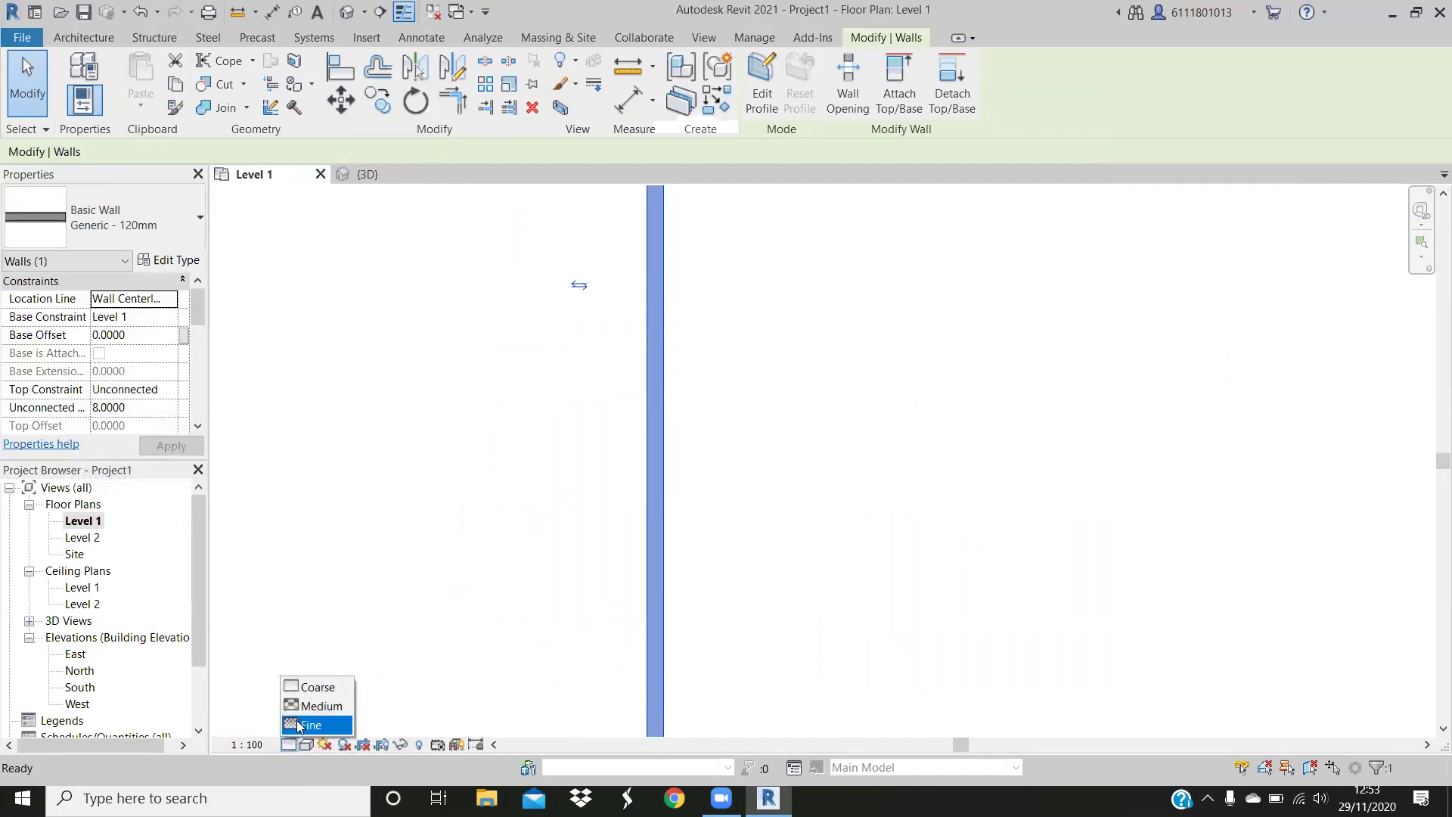
click(310, 725)
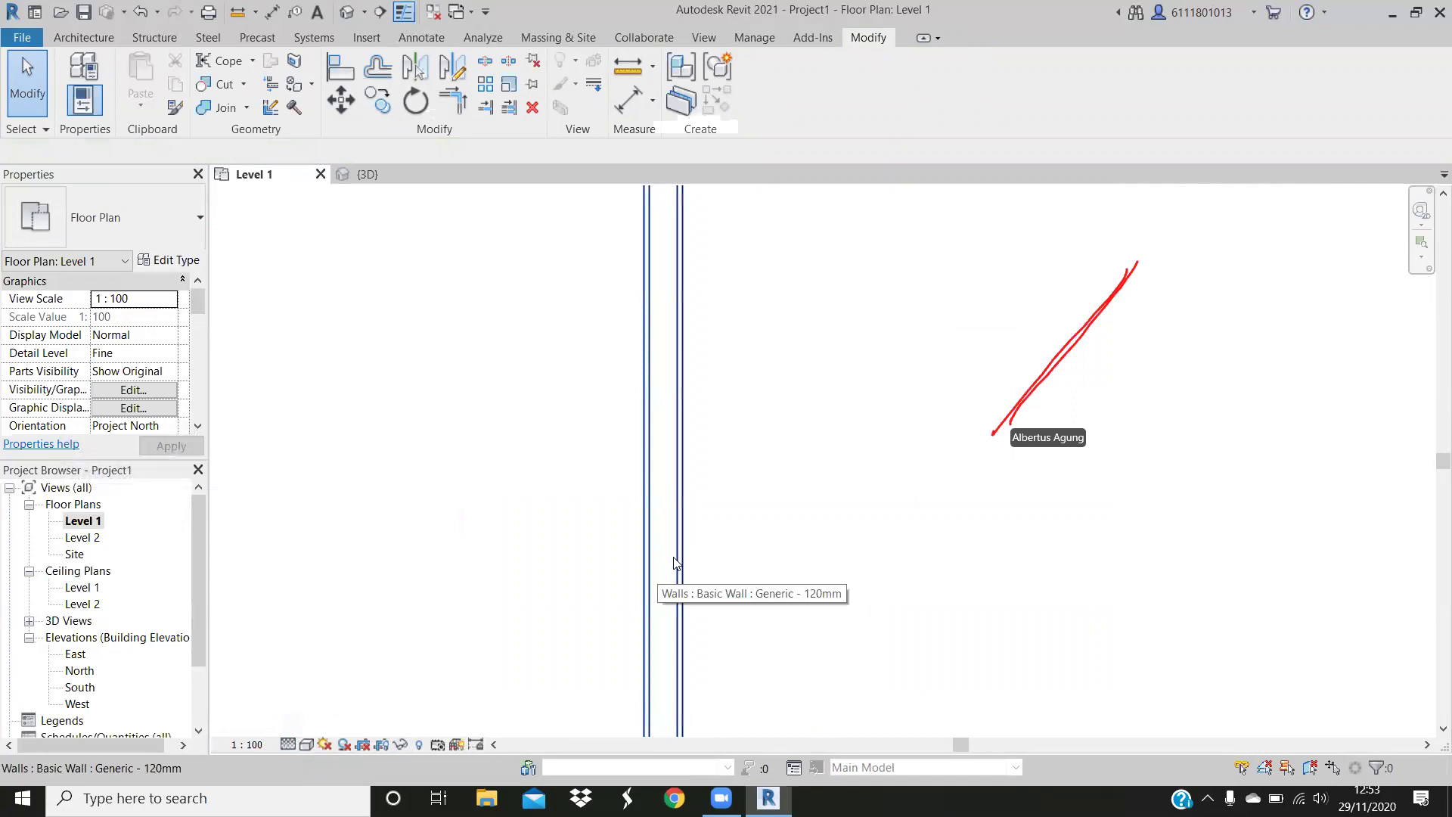
scroll(671, 571, up, 5)
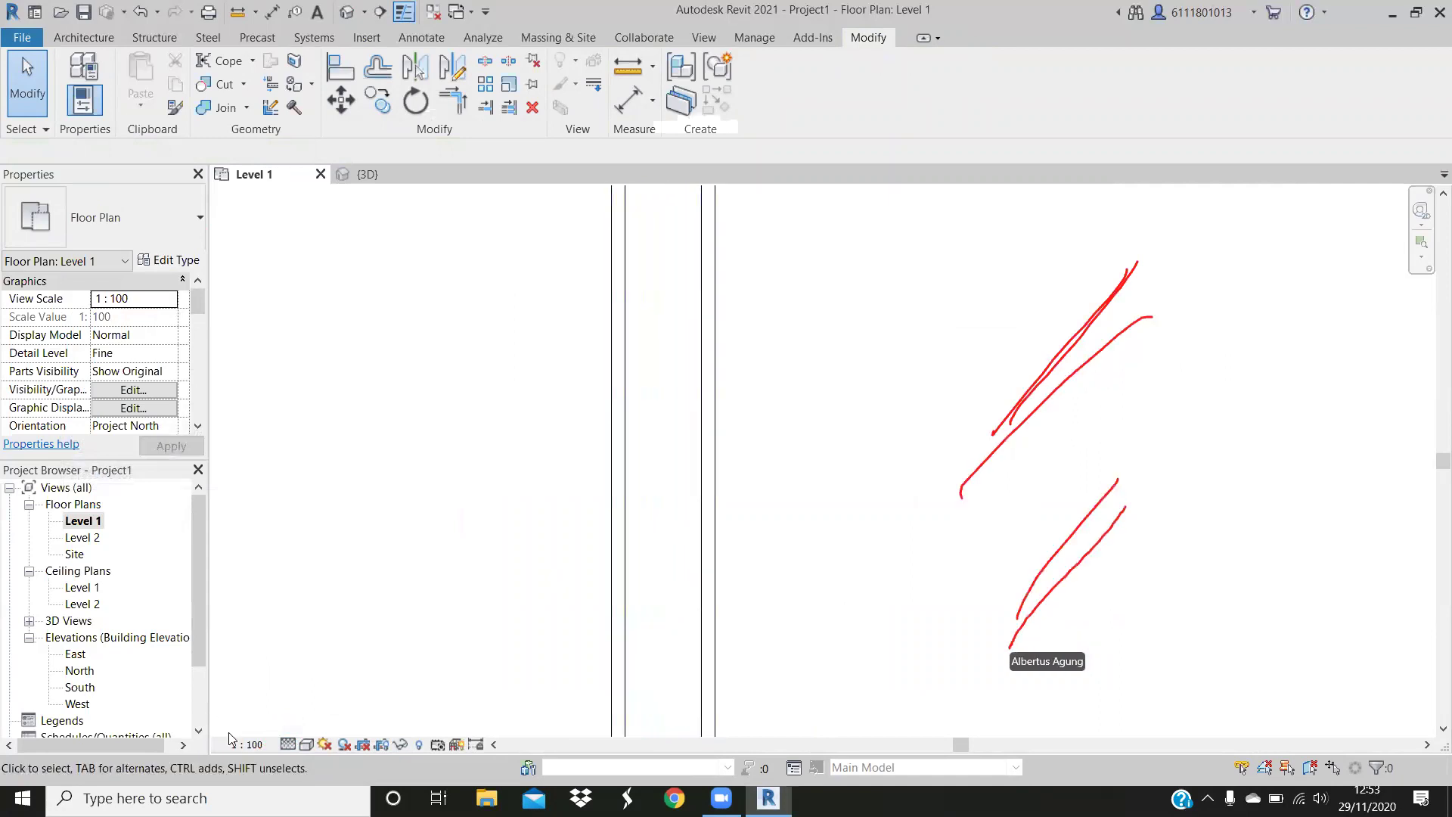
click(290, 744)
click(296, 714)
click(289, 746)
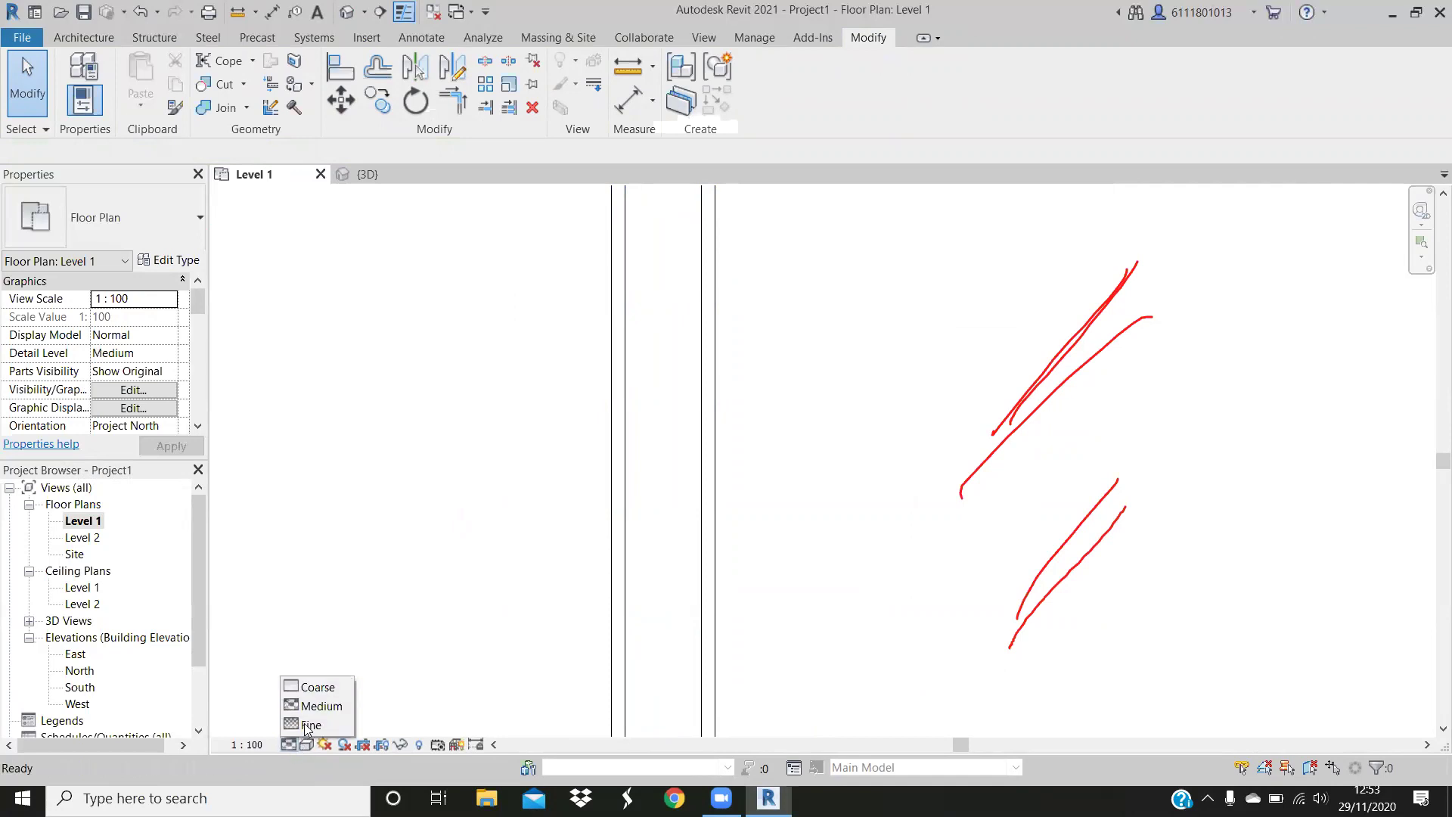
click(312, 686)
click(288, 745)
click(302, 727)
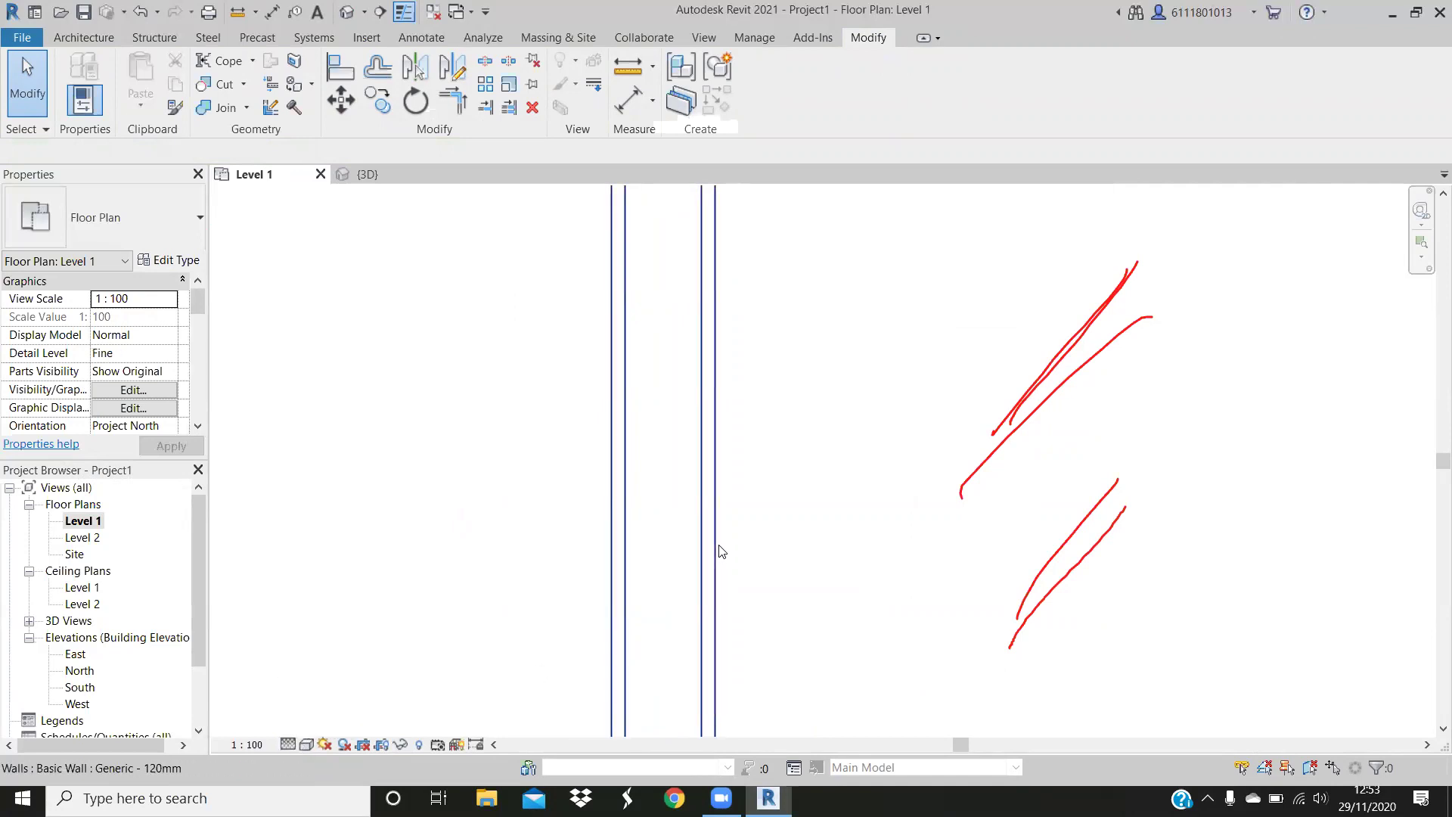
Leave the plan at Coarse detail and pan to the bottom wall and door
click(289, 745)
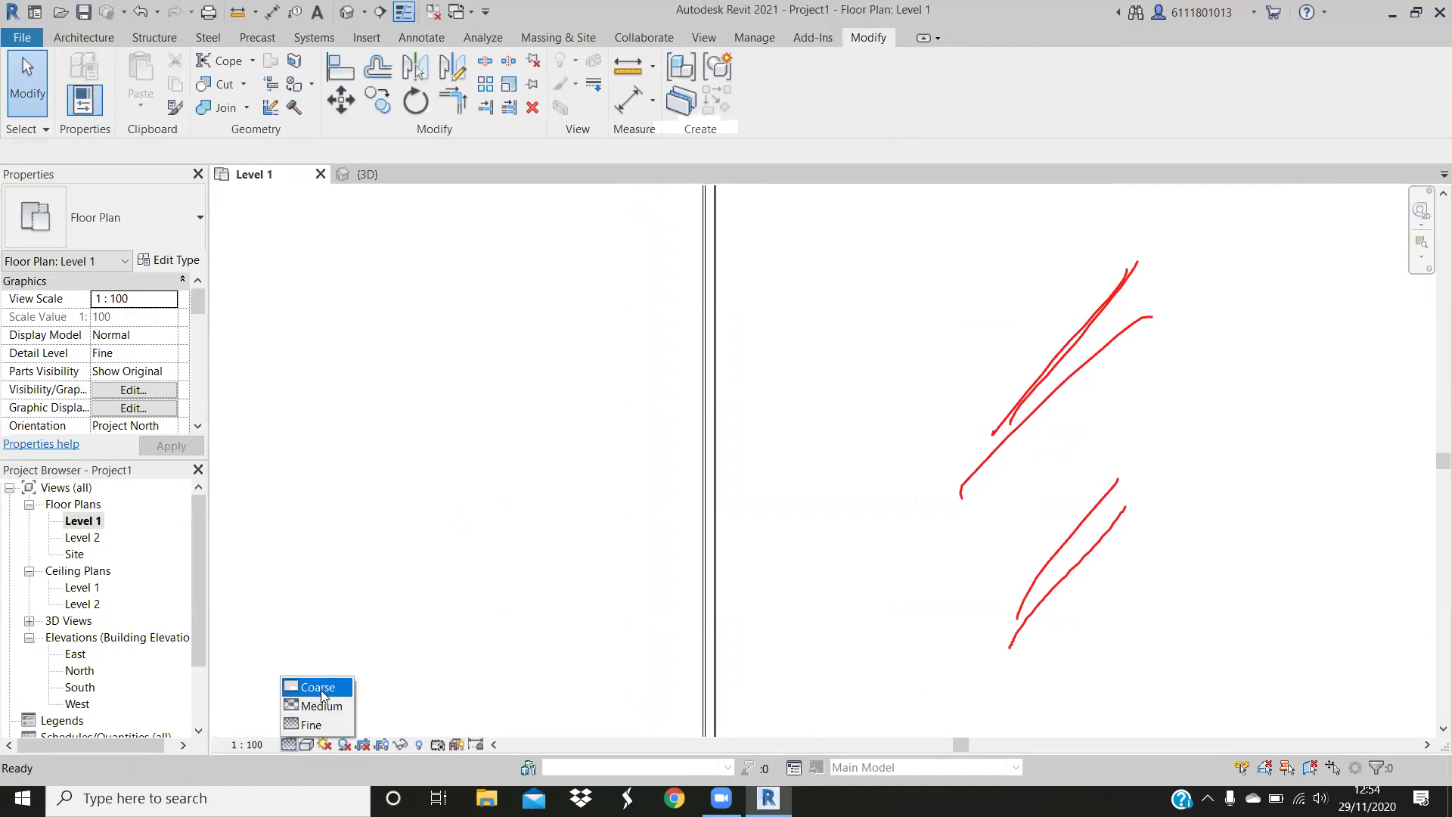
key(Return)
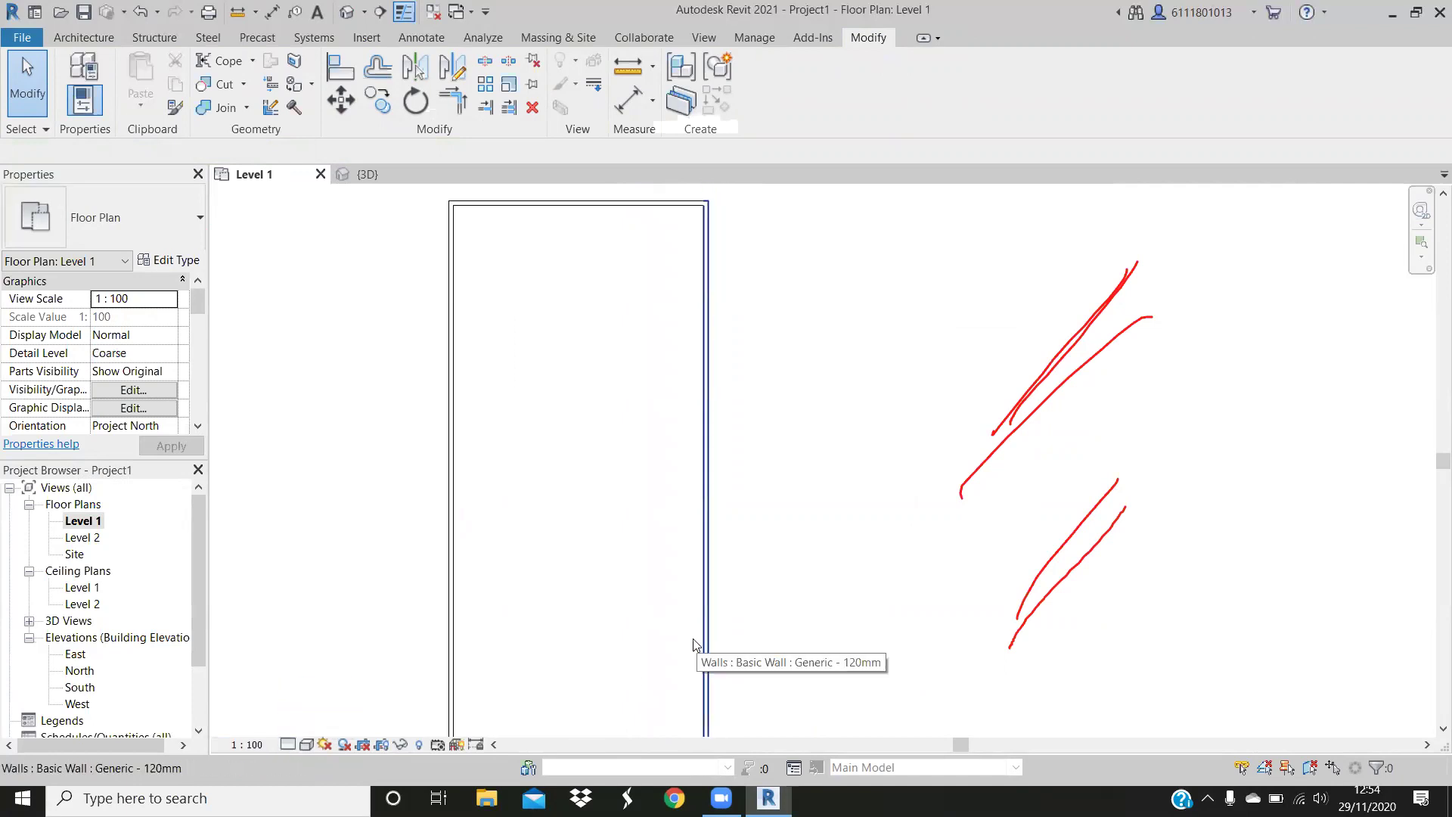
middle_drag(646, 597, 707, 519)
scroll(713, 678, up, 3)
scroll(713, 678, up, 1)
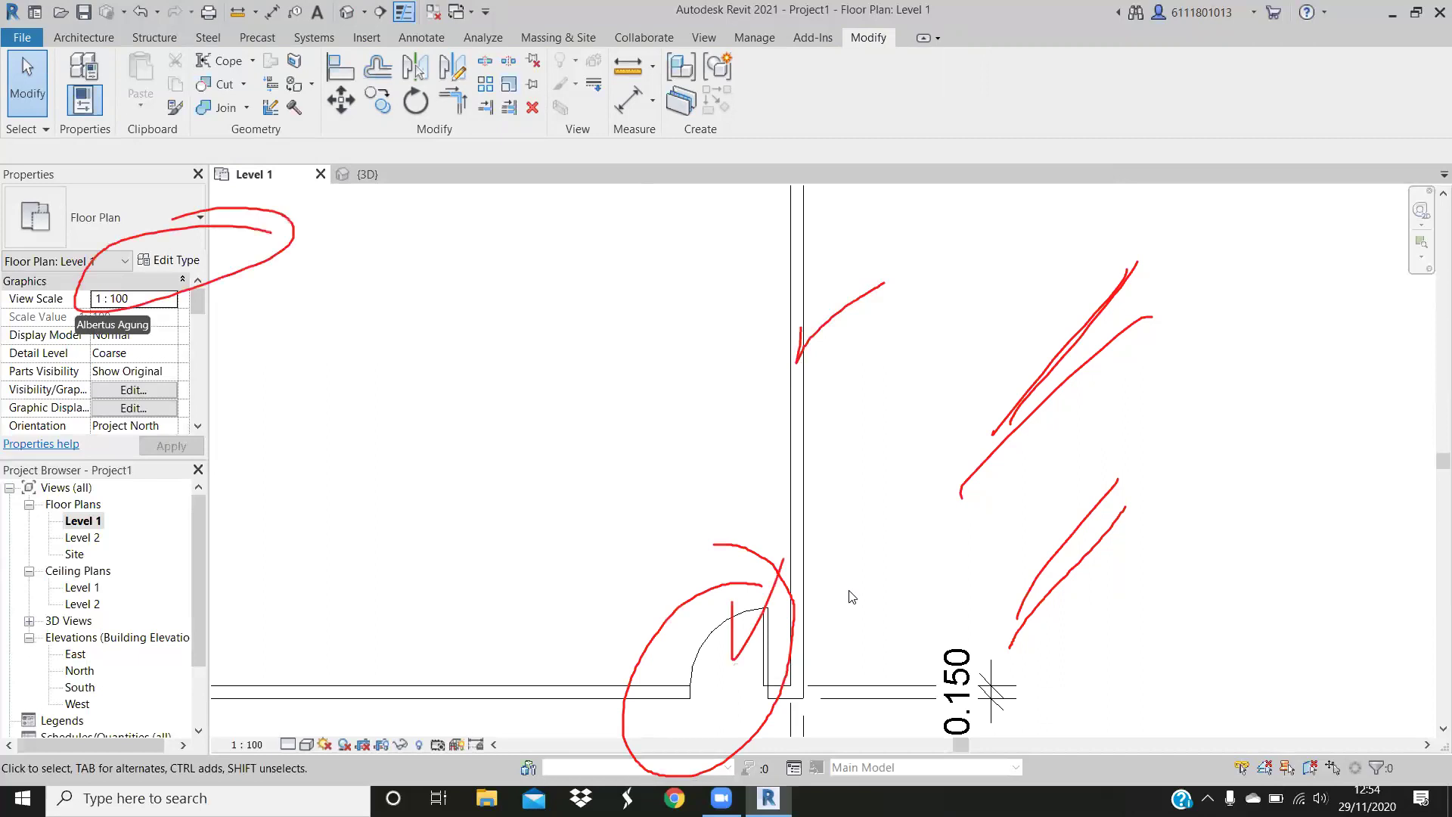
Rename the selected door's type to 900 x 2200mm
click(764, 658)
click(189, 259)
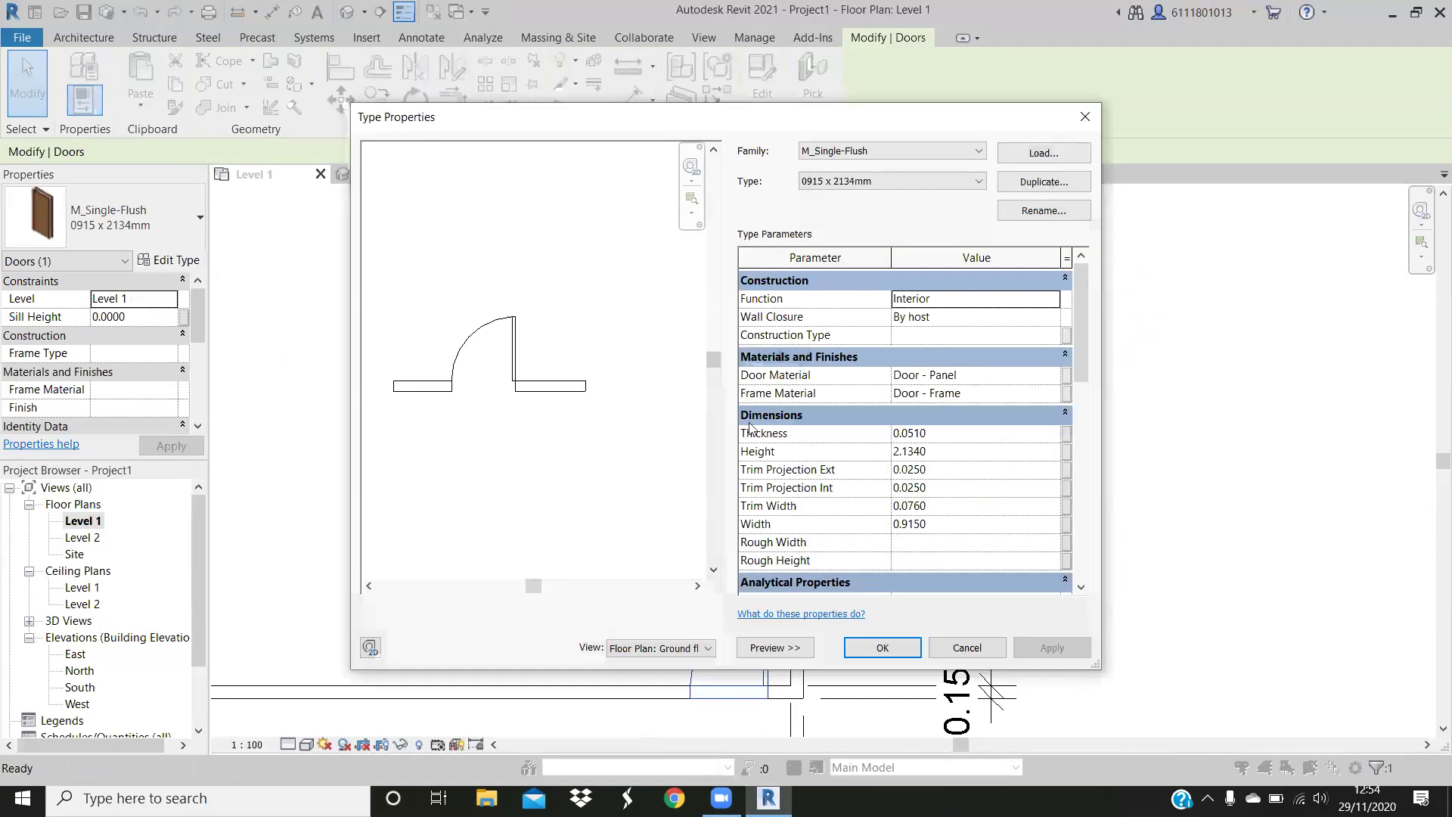
click(1044, 182)
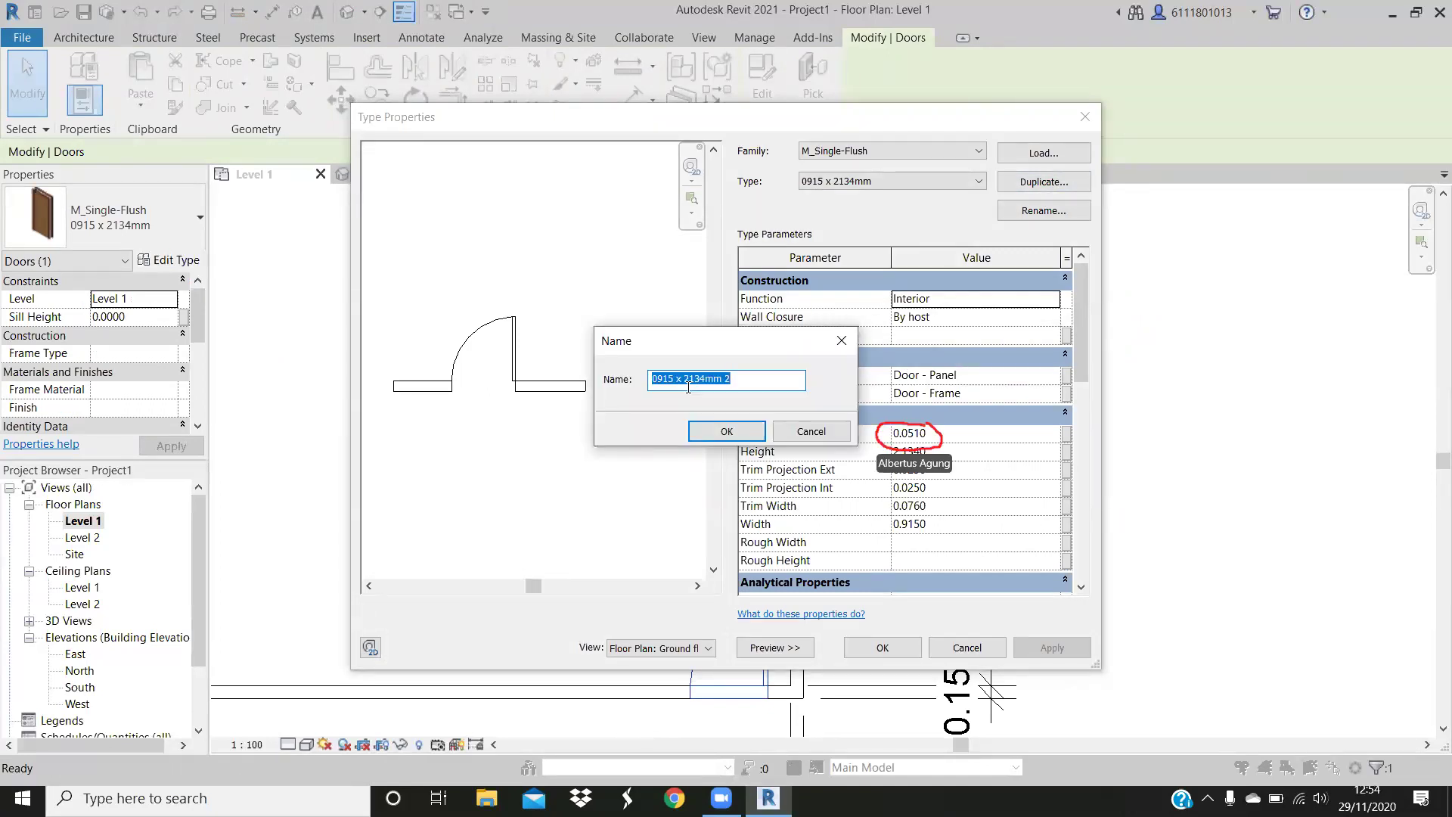
click(818, 430)
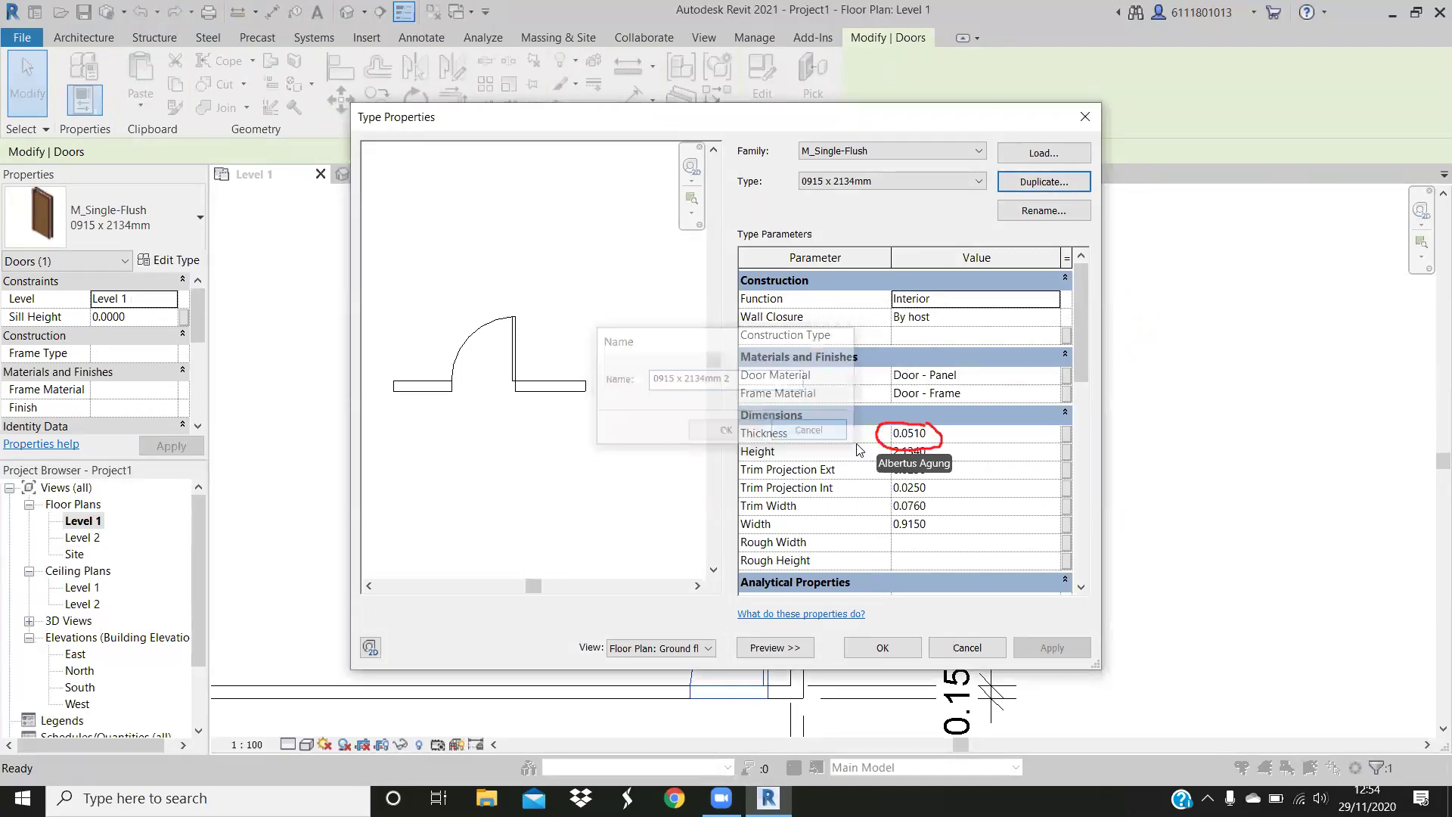
click(920, 439)
click(1040, 212)
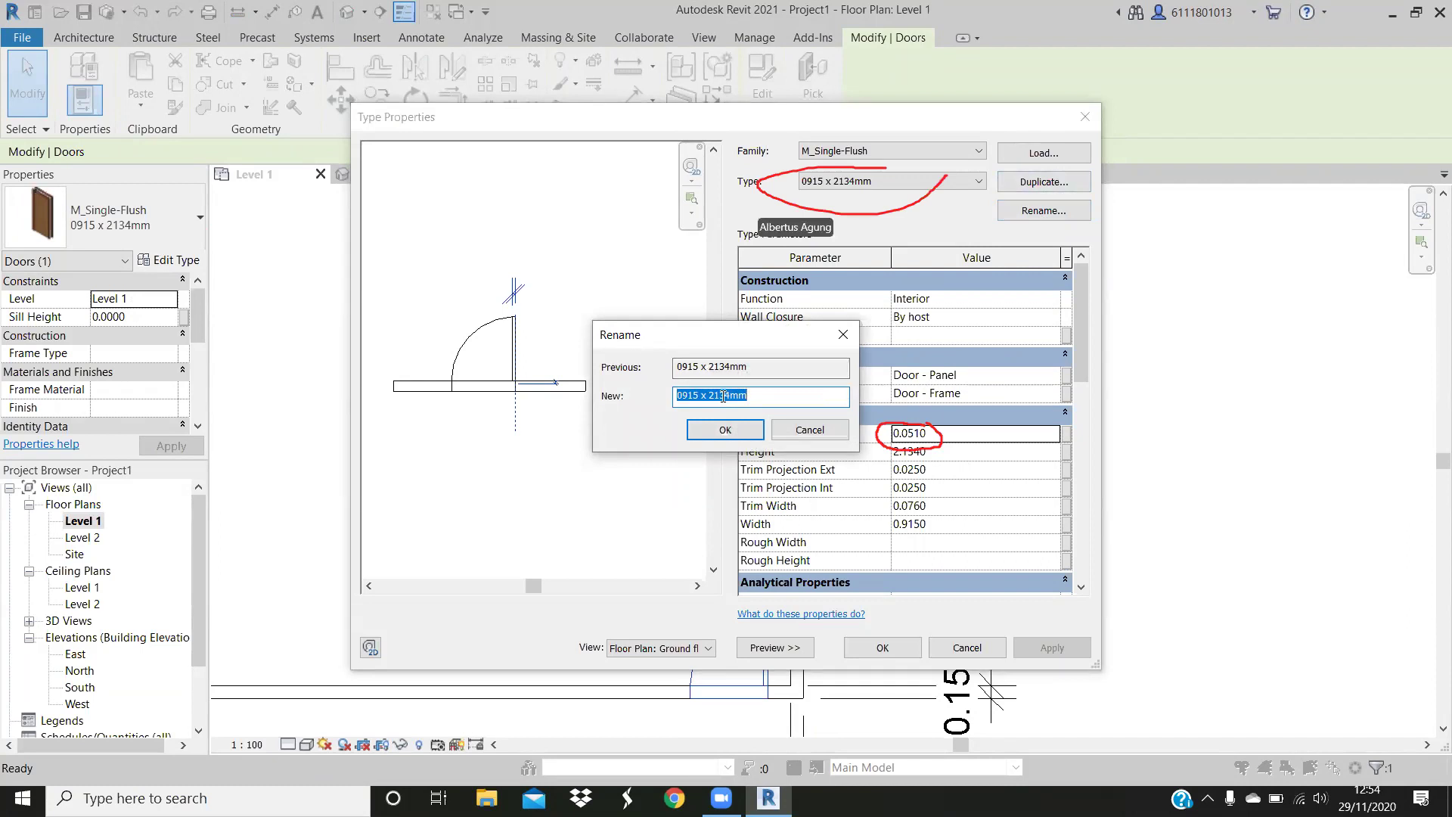
text(900 x 2200)
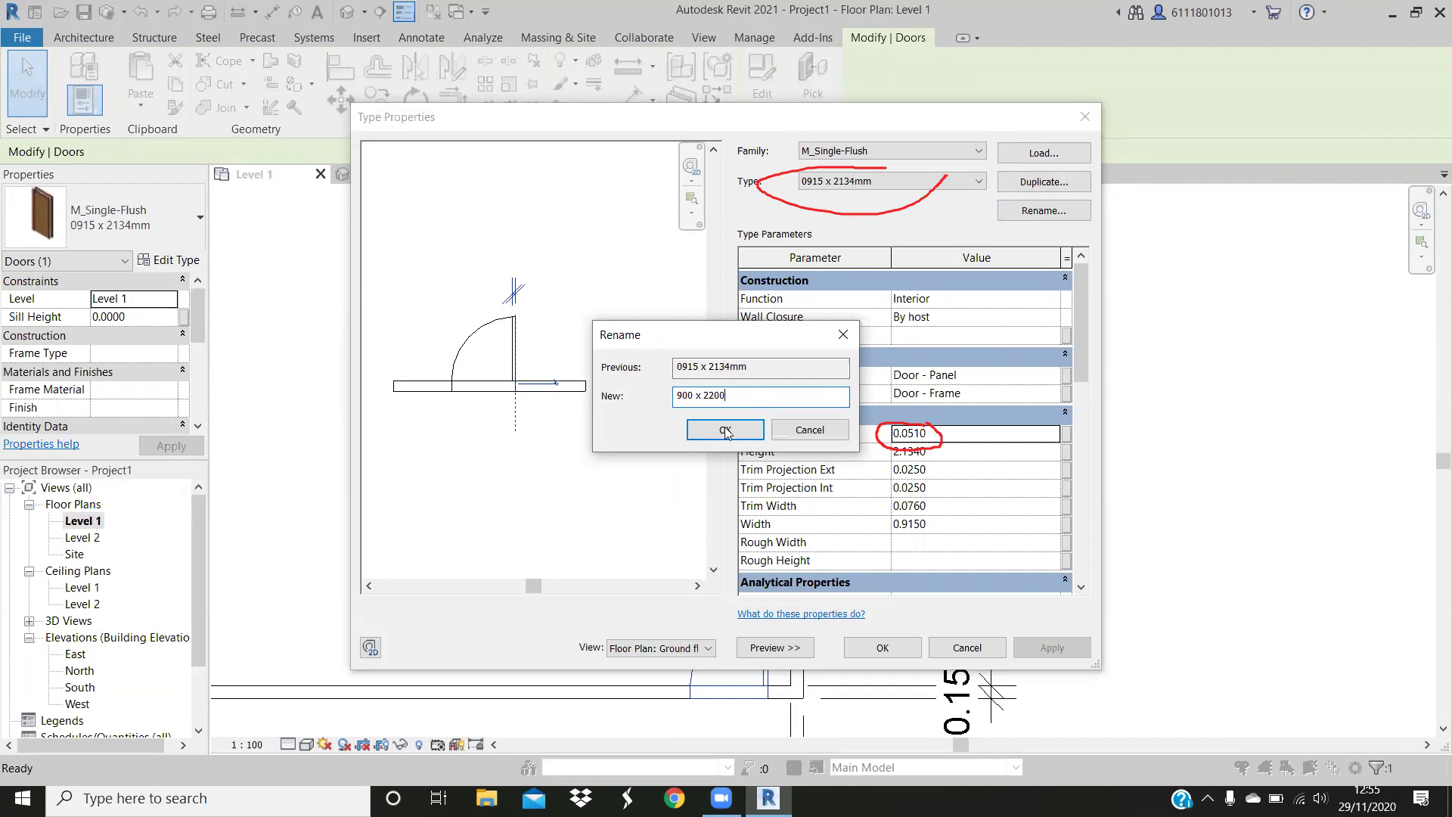
text(mm)
click(726, 429)
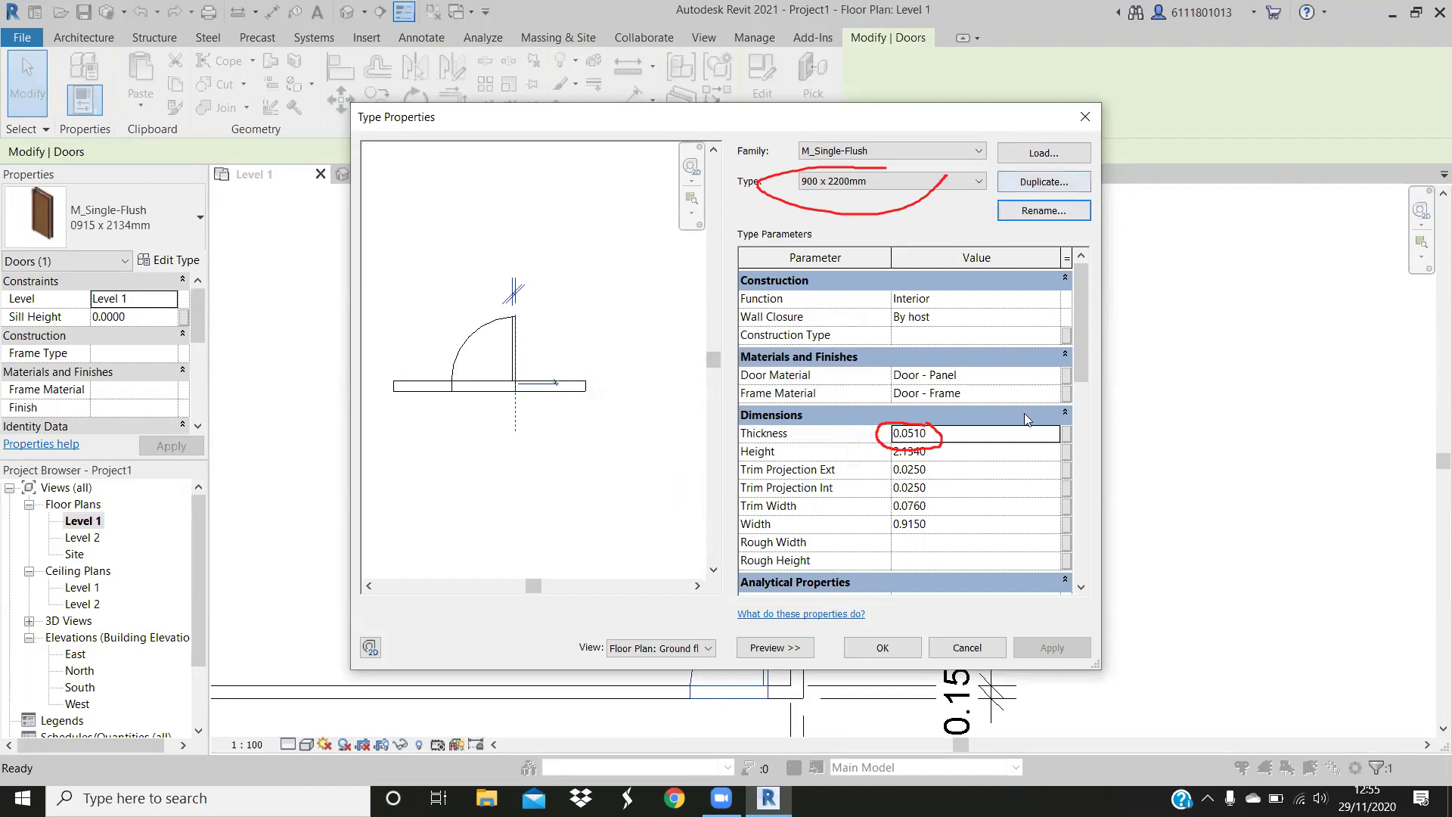
Give the door type thickness 0.0500, height 2.2000 and width 0.9000, and accept
click(924, 433)
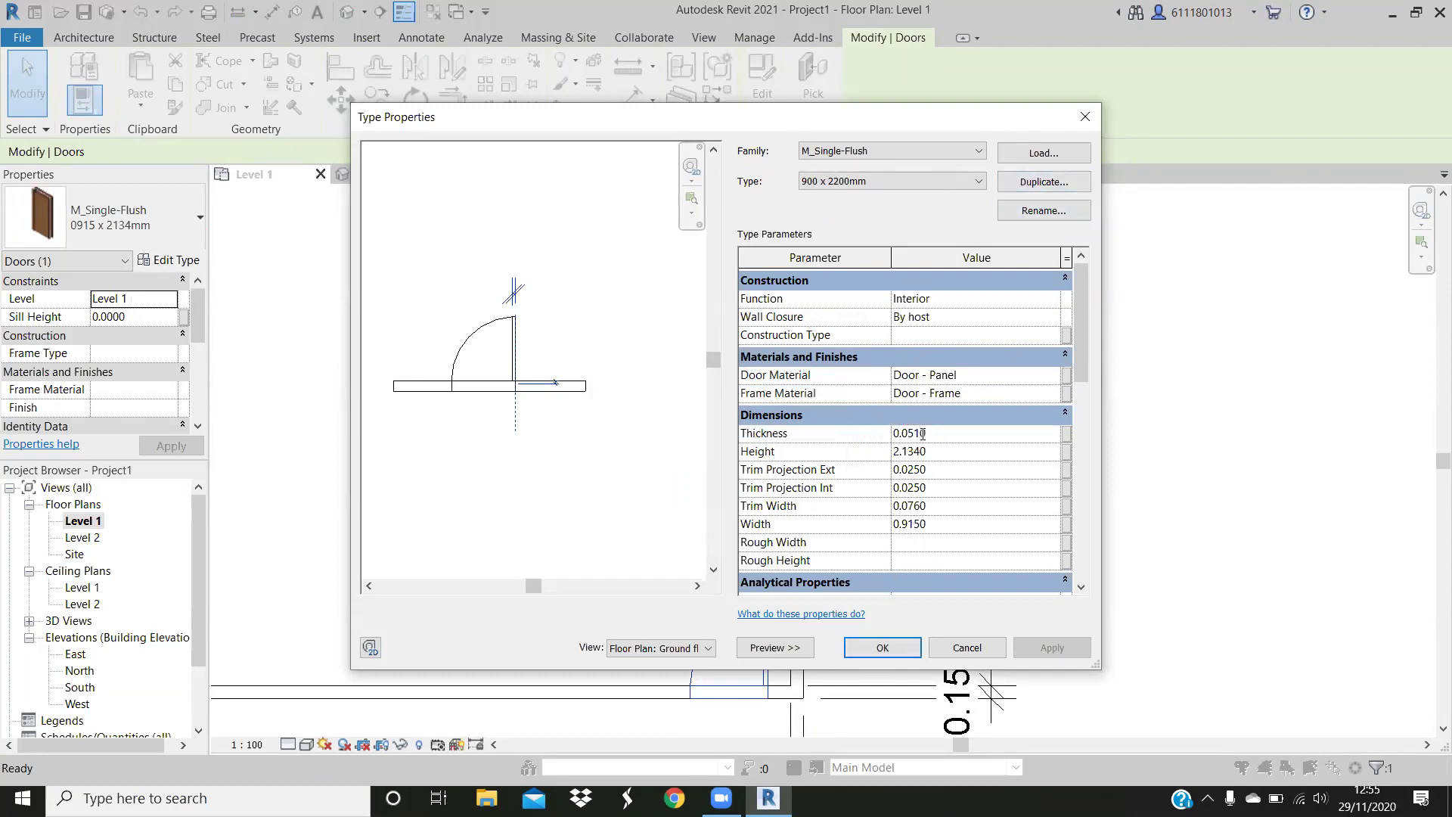
key(BackSpace)
key(BackSpace)
text(00)
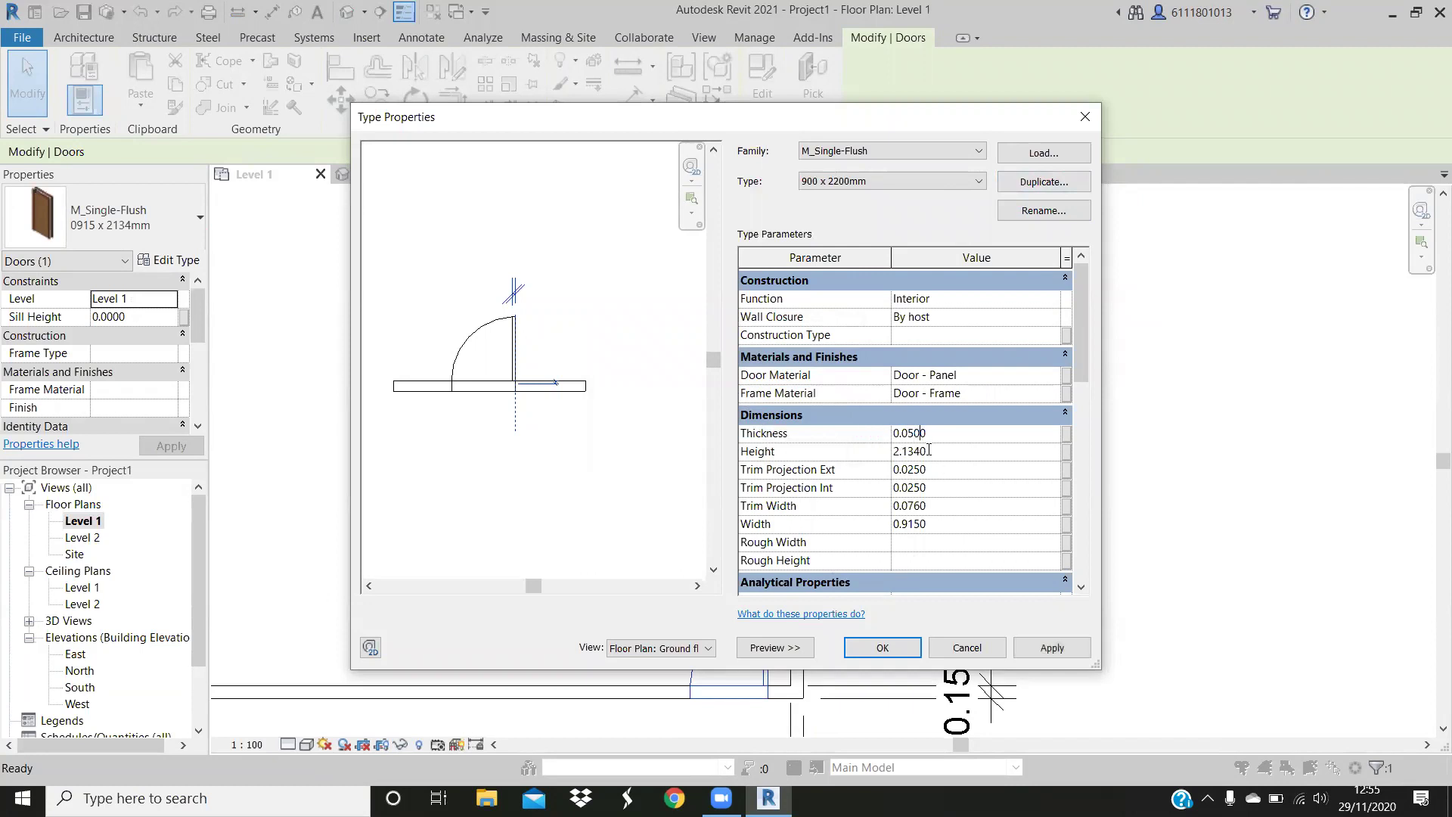
click(923, 451)
text(2)
click(957, 470)
click(905, 523)
double_click(920, 523)
text(0.90)
click(932, 505)
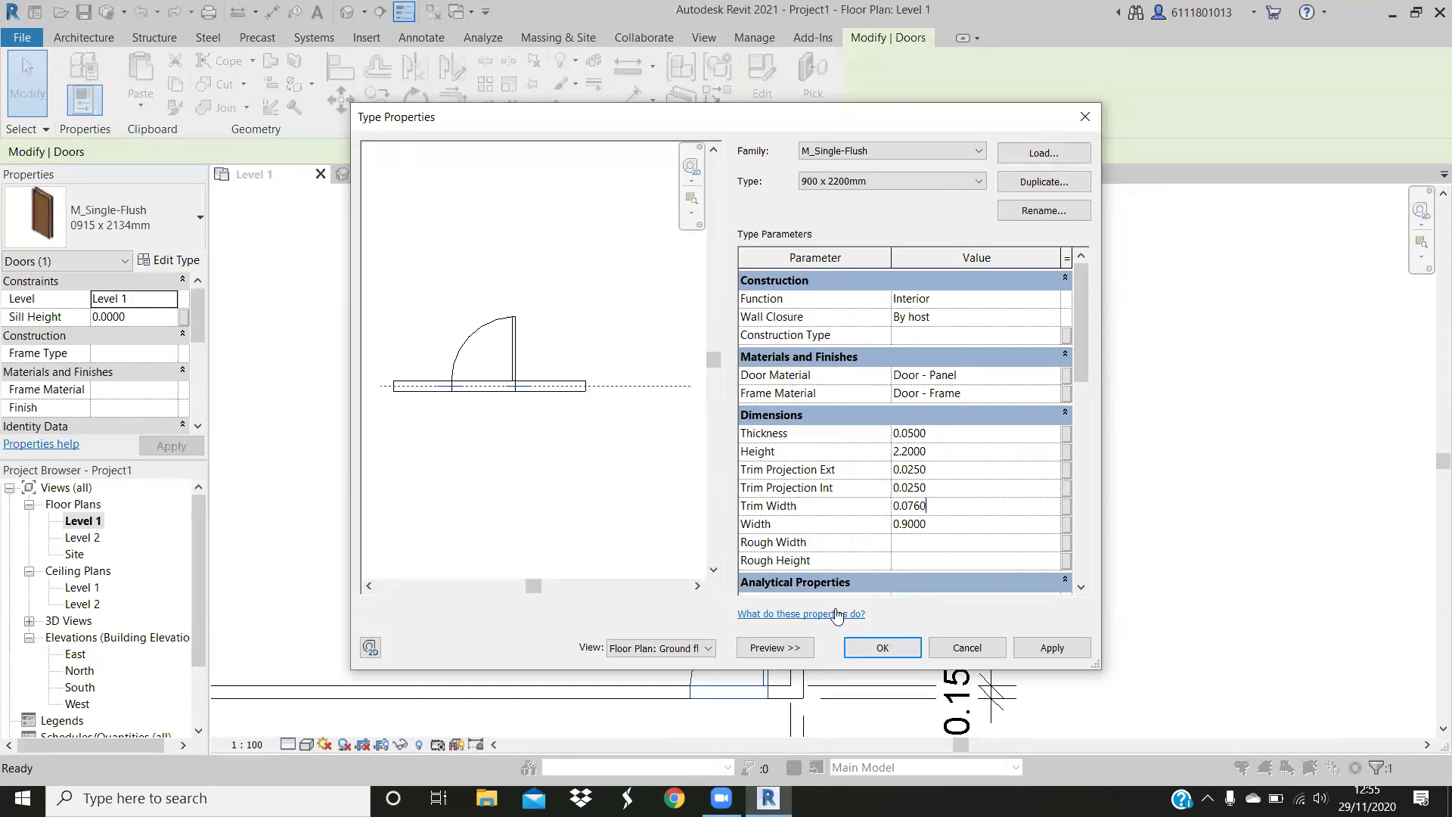
scroll(833, 529, down, 2)
scroll(839, 524, up, 2)
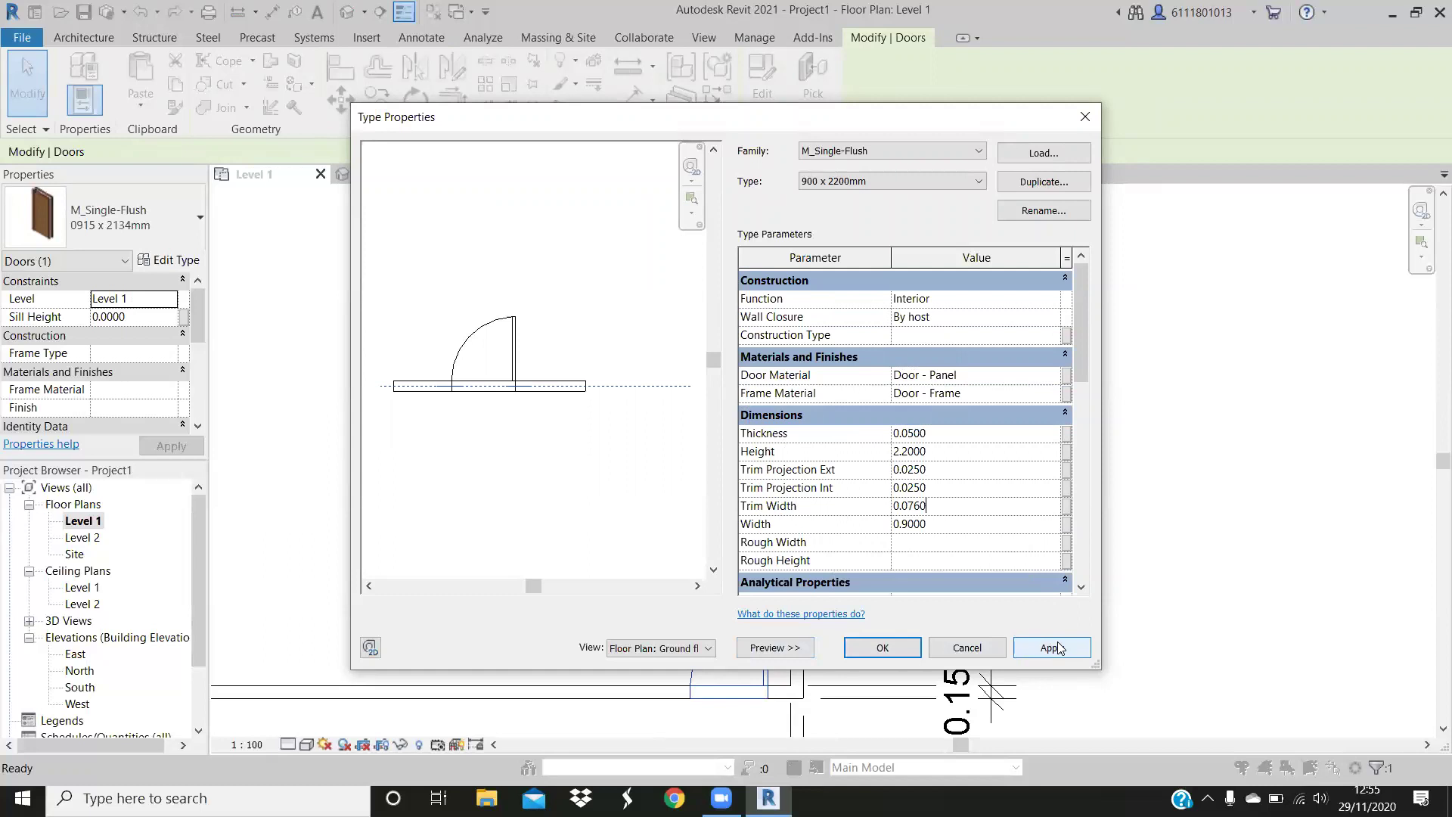
click(882, 649)
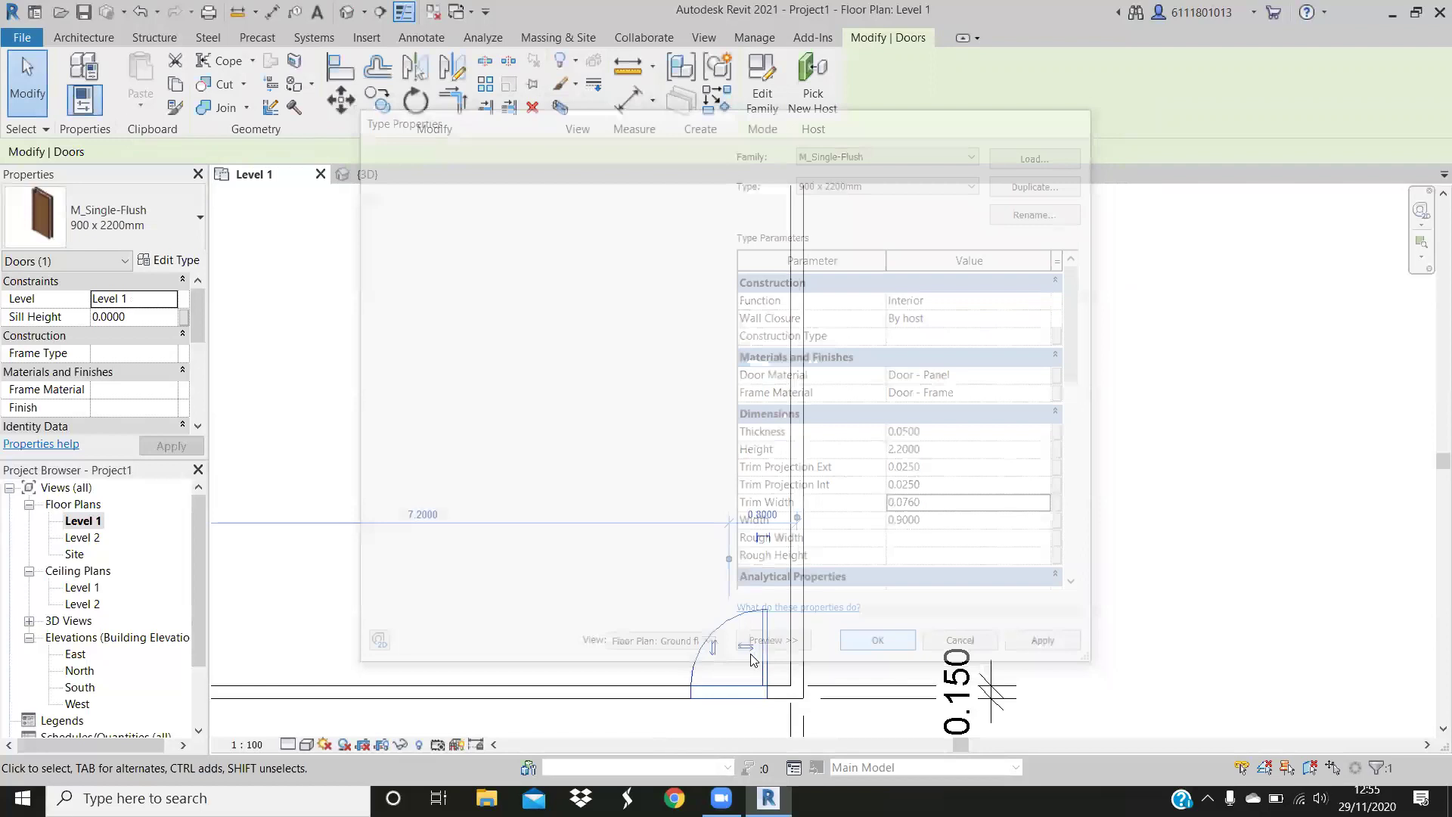
scroll(752, 652, up, 2)
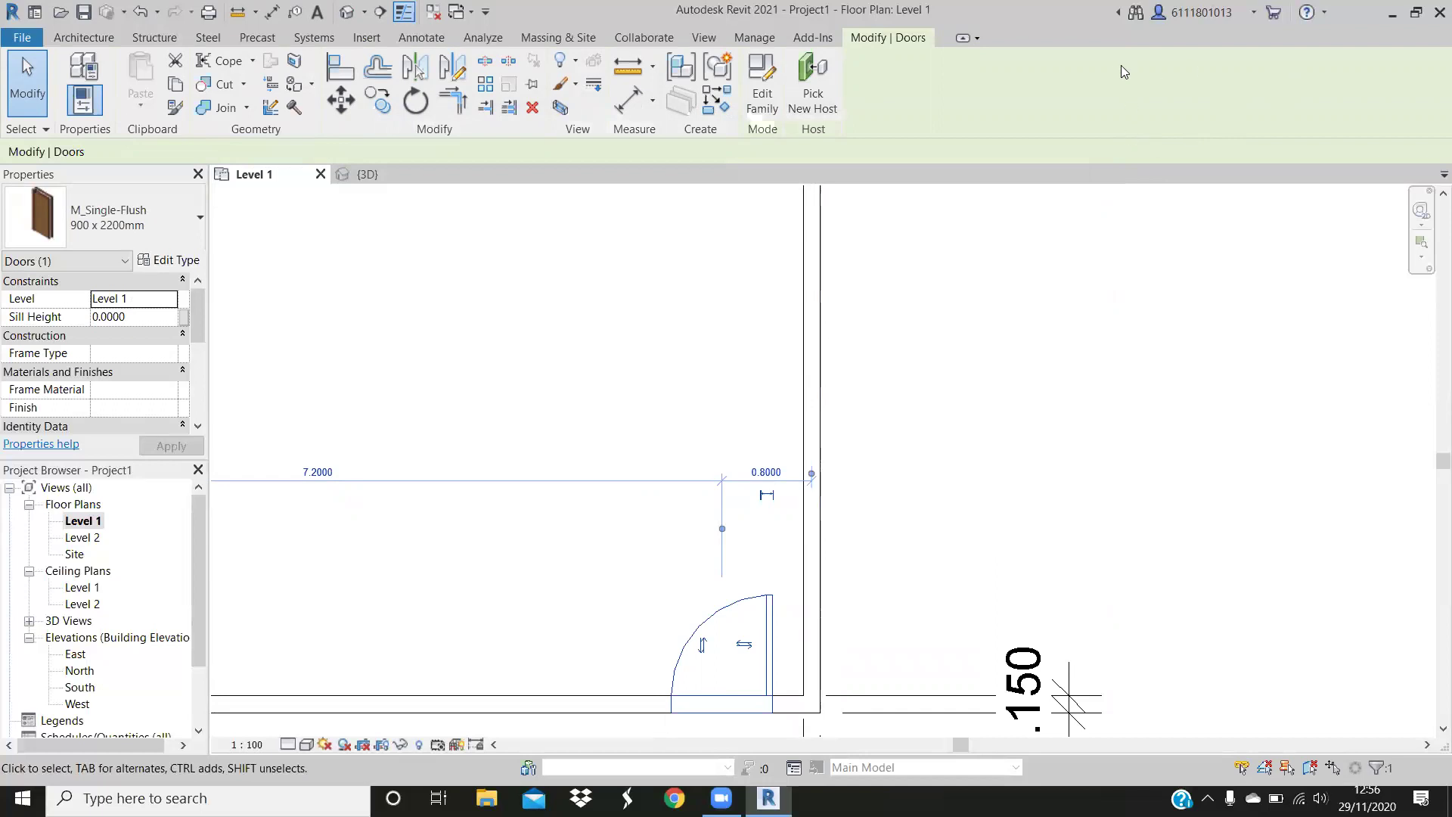
scroll(711, 668, up, 1)
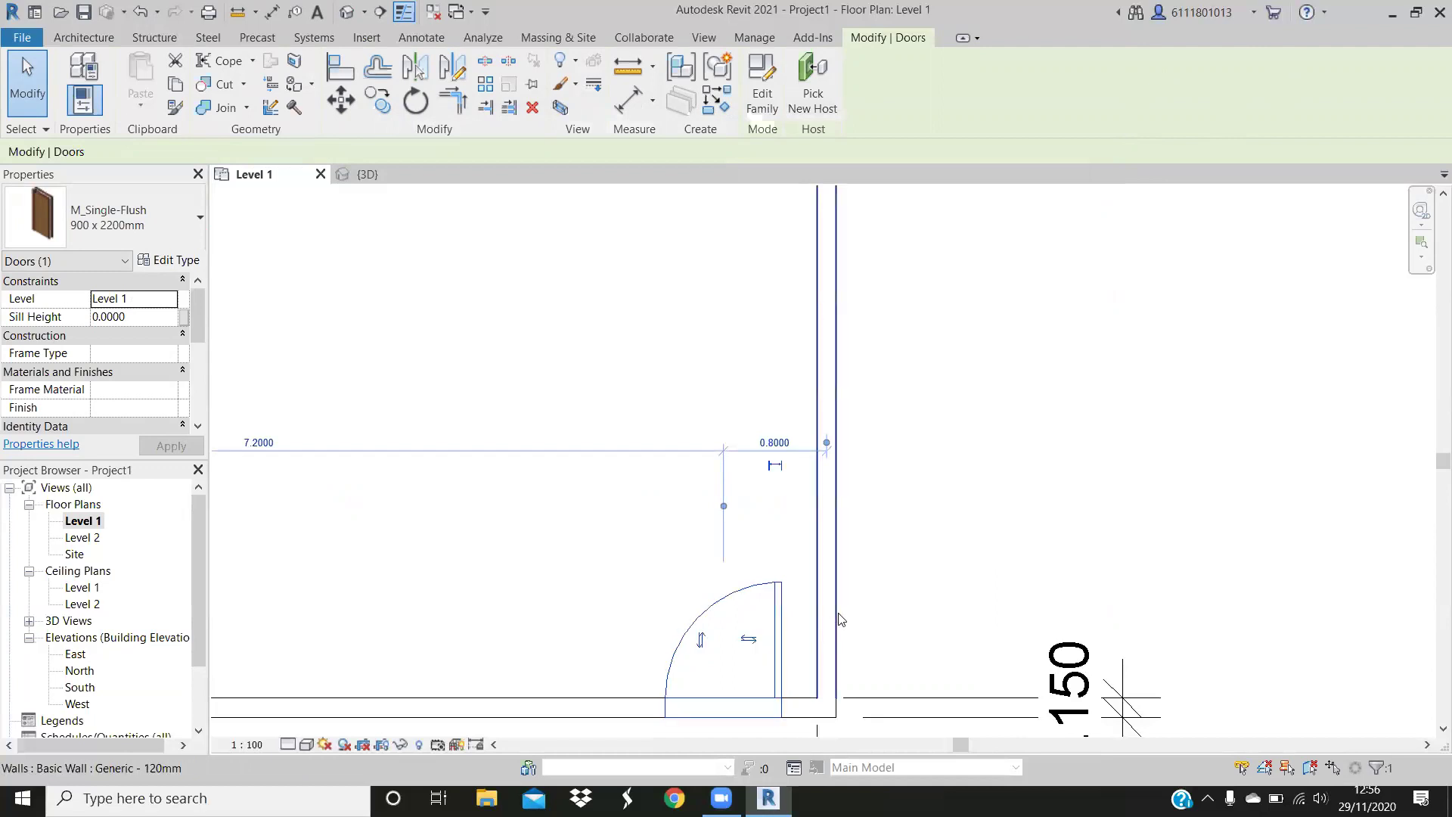
scroll(772, 719, up, 2)
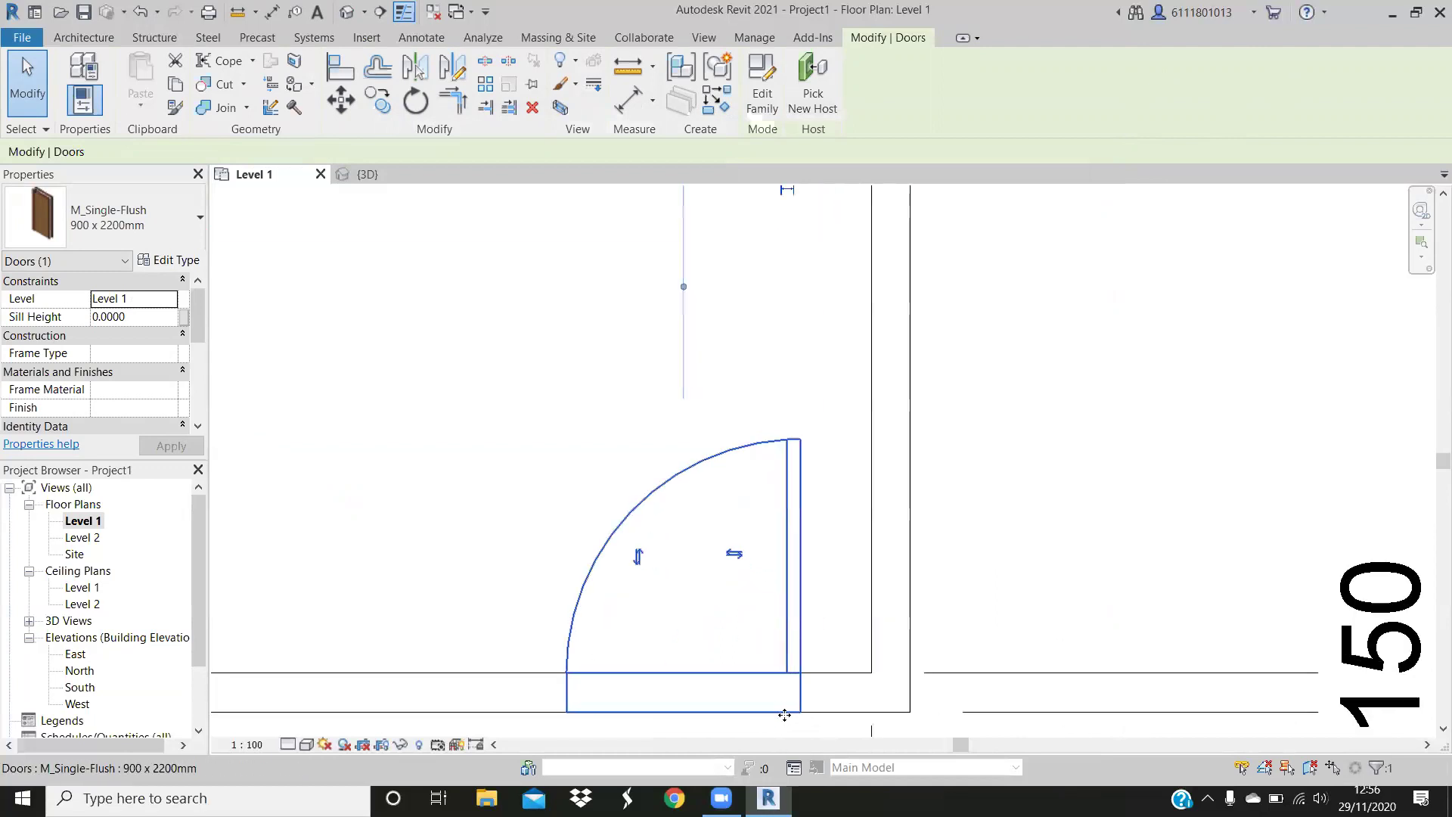
scroll(788, 707, up, 1)
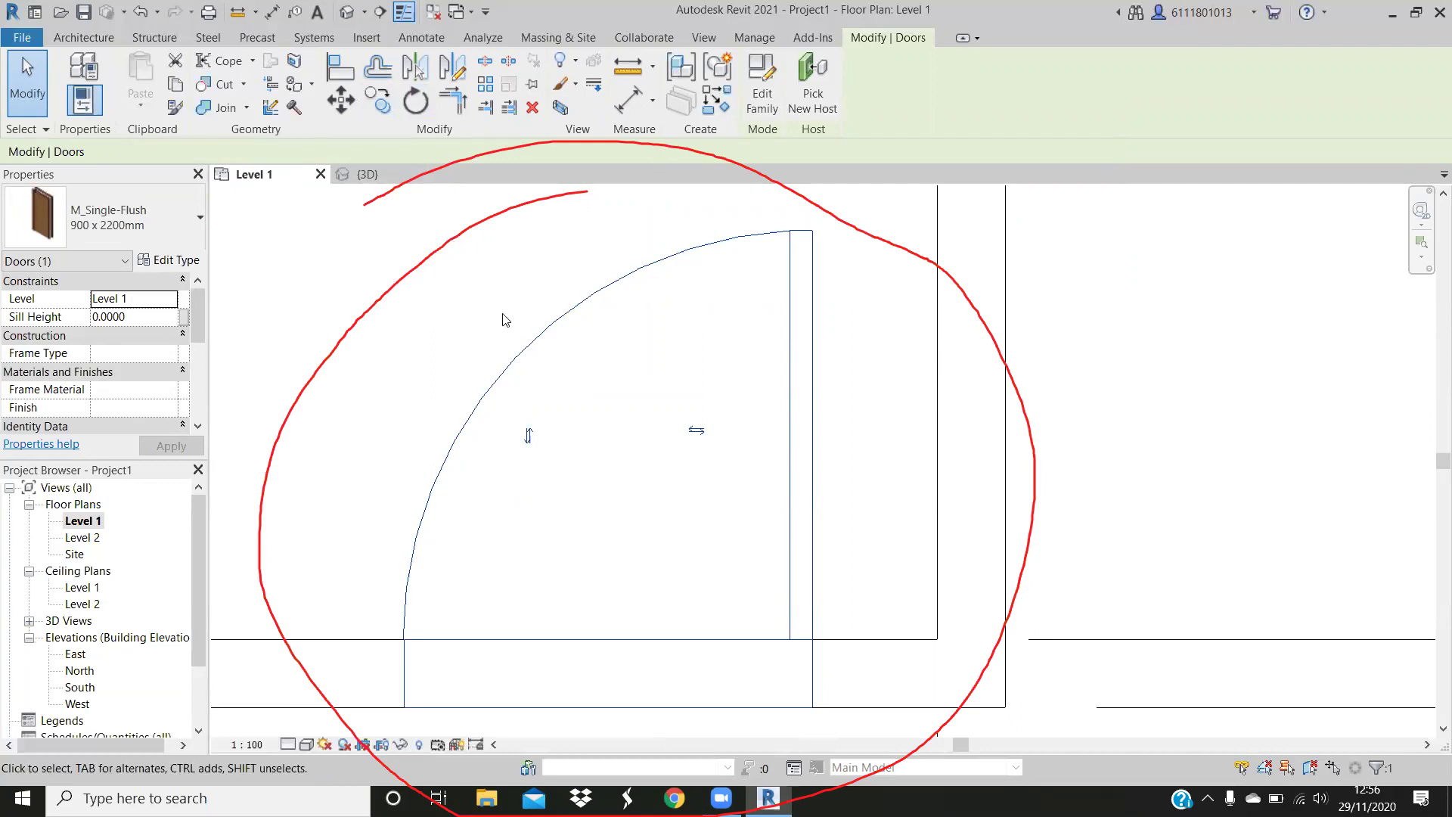
drag(717, 72, 779, 163)
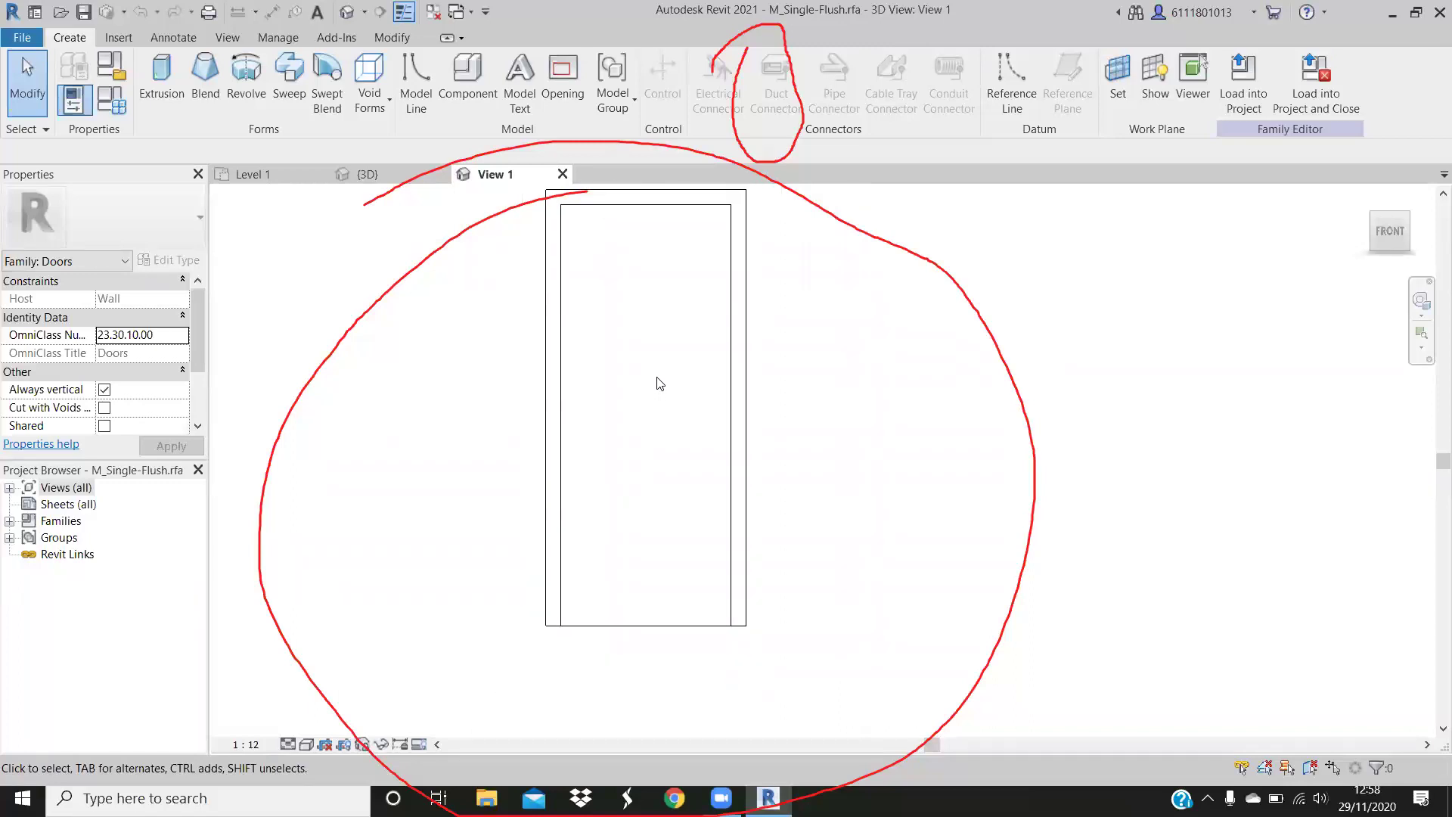
Compare the project and door-family 3D views, then expand the family's Views (all) list
scroll(659, 381, up, 1)
scroll(679, 331, down, 1)
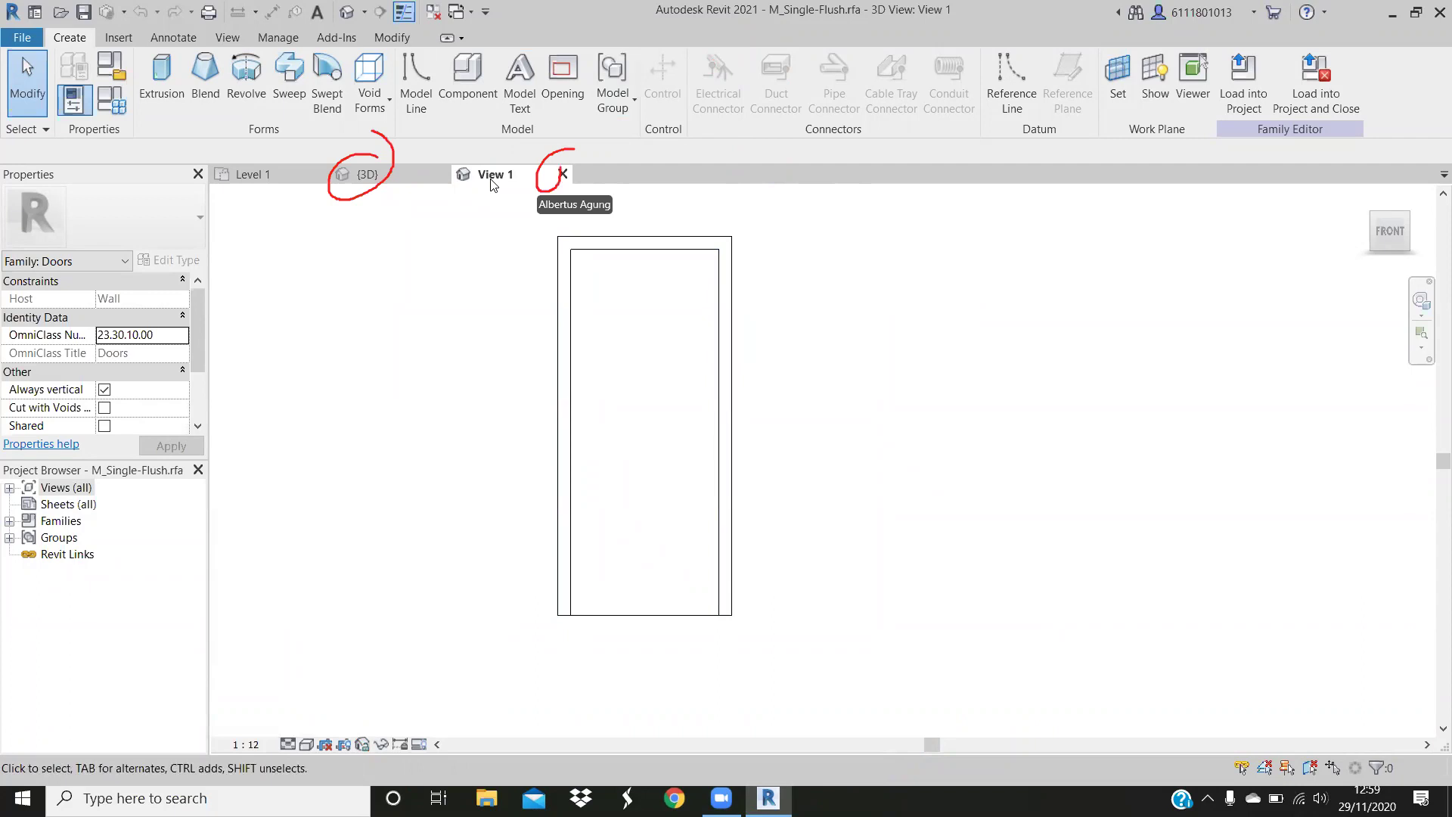
click(387, 174)
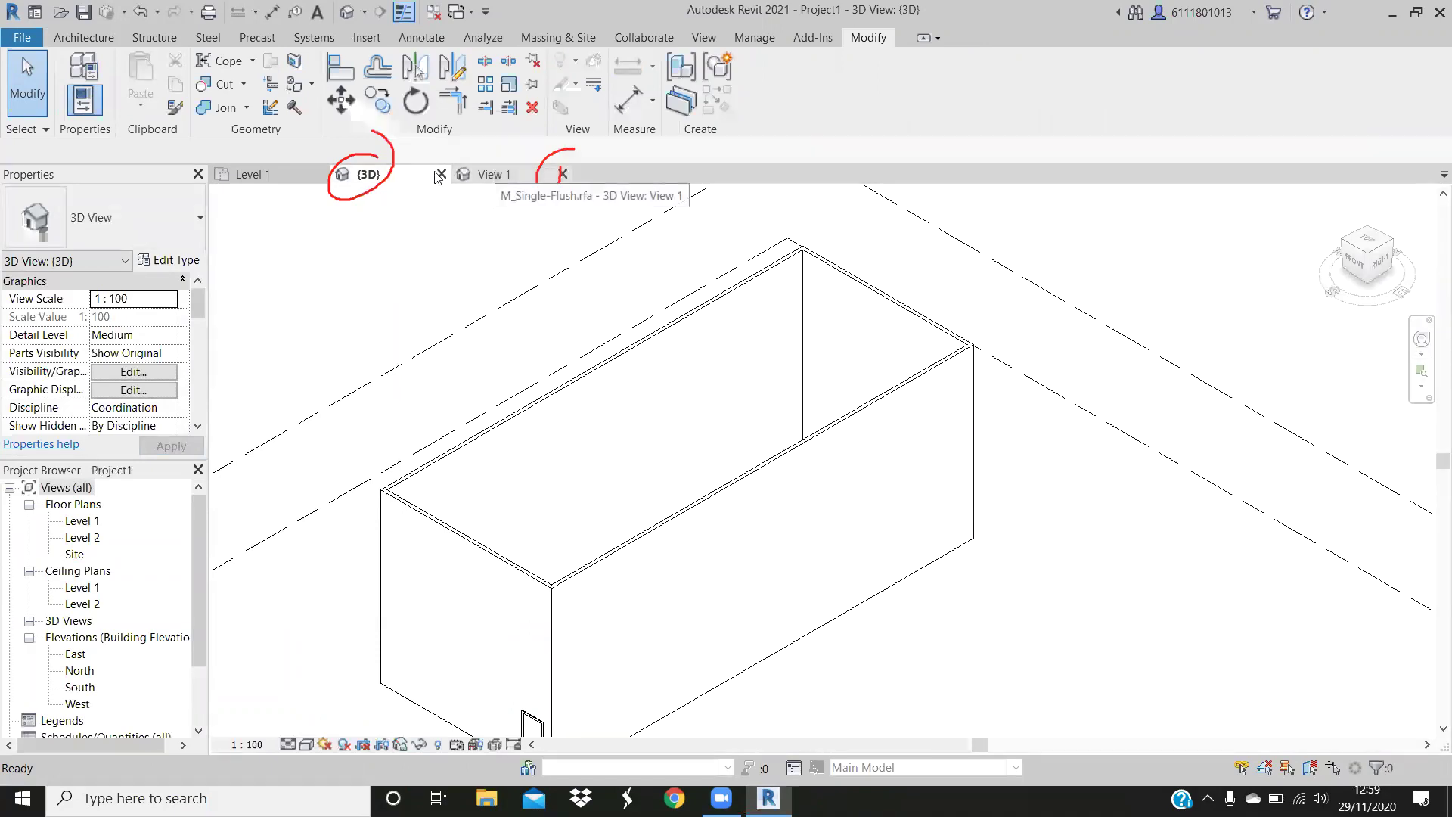
click(493, 174)
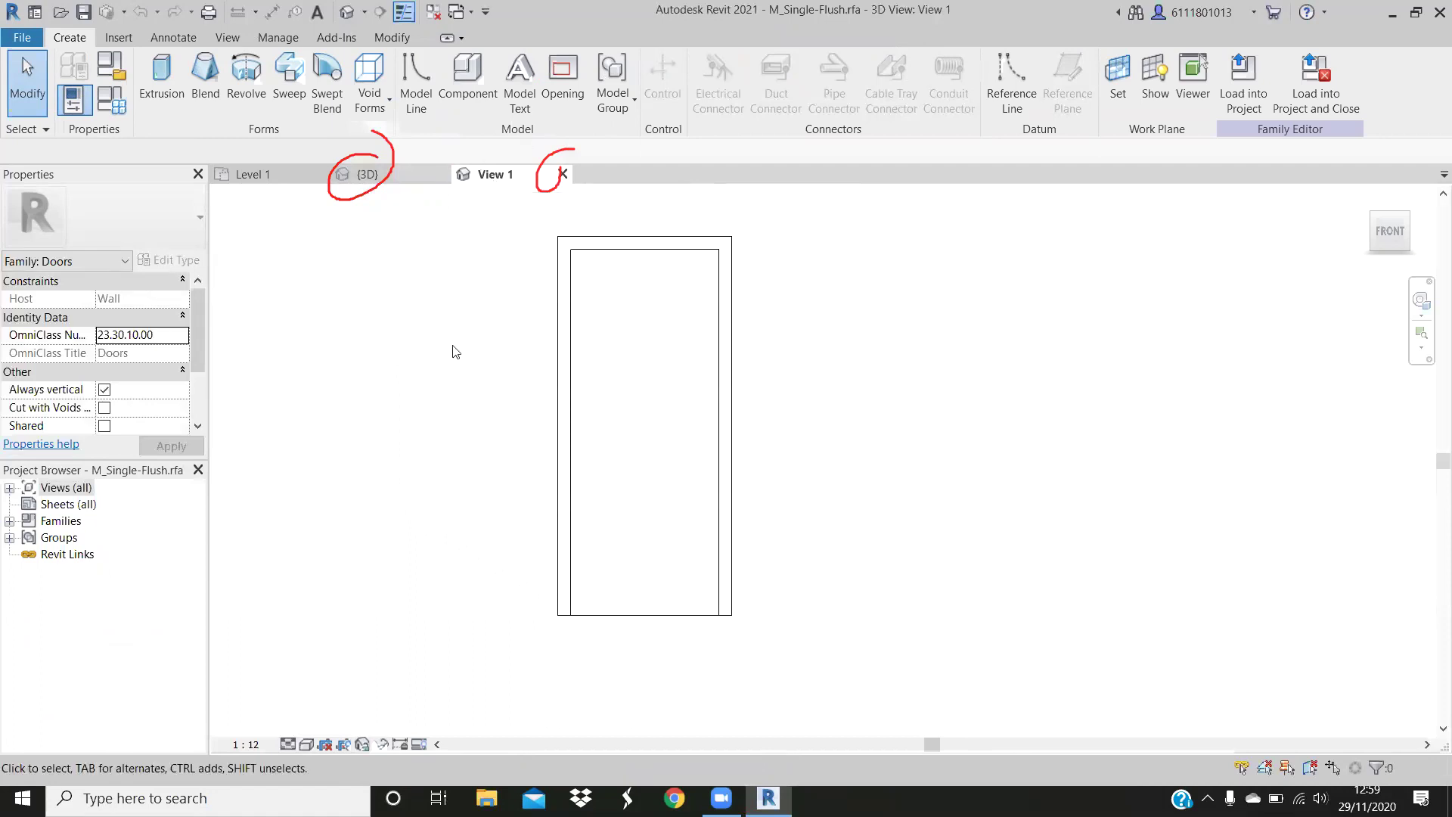
click(391, 174)
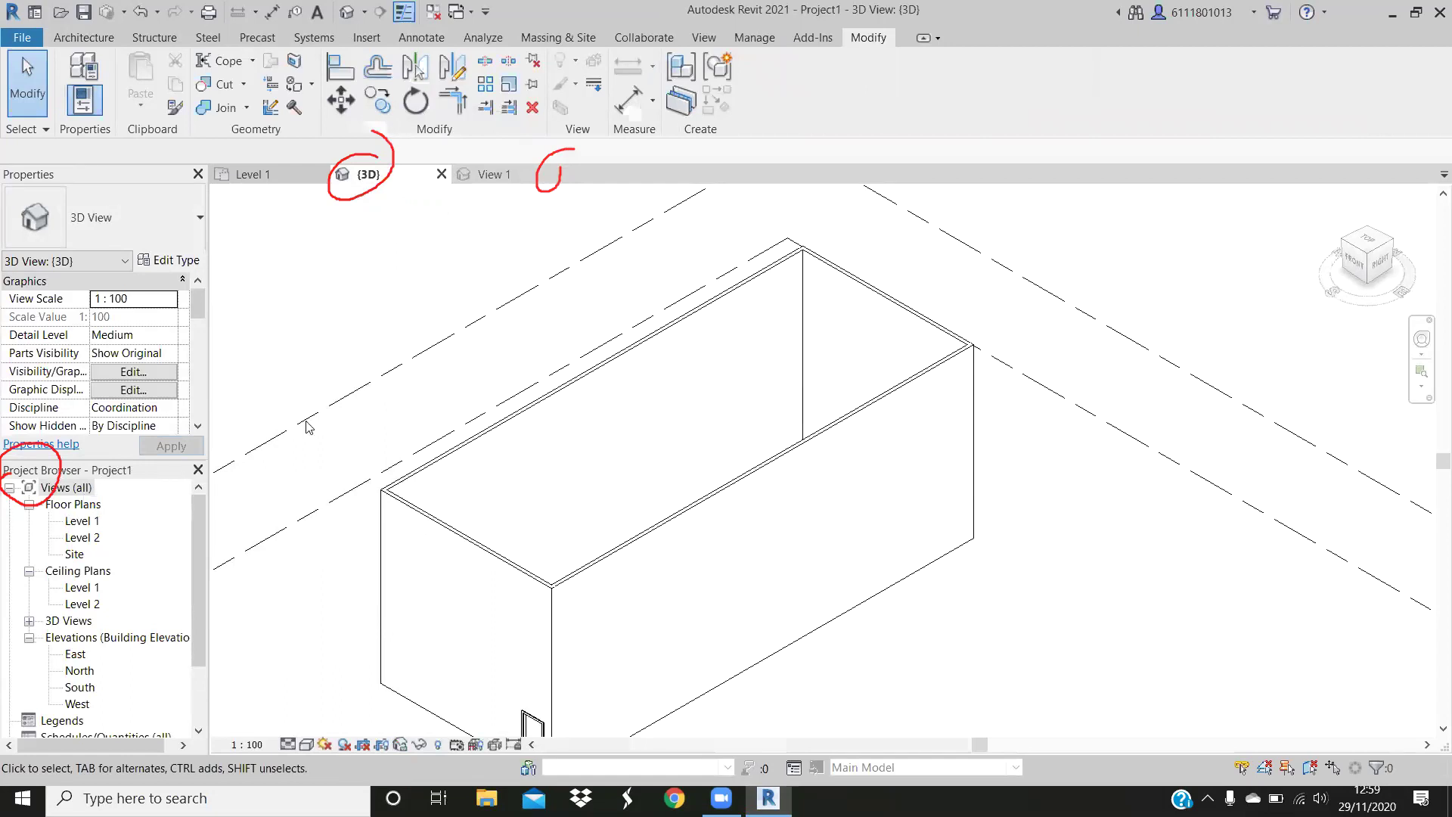
click(484, 176)
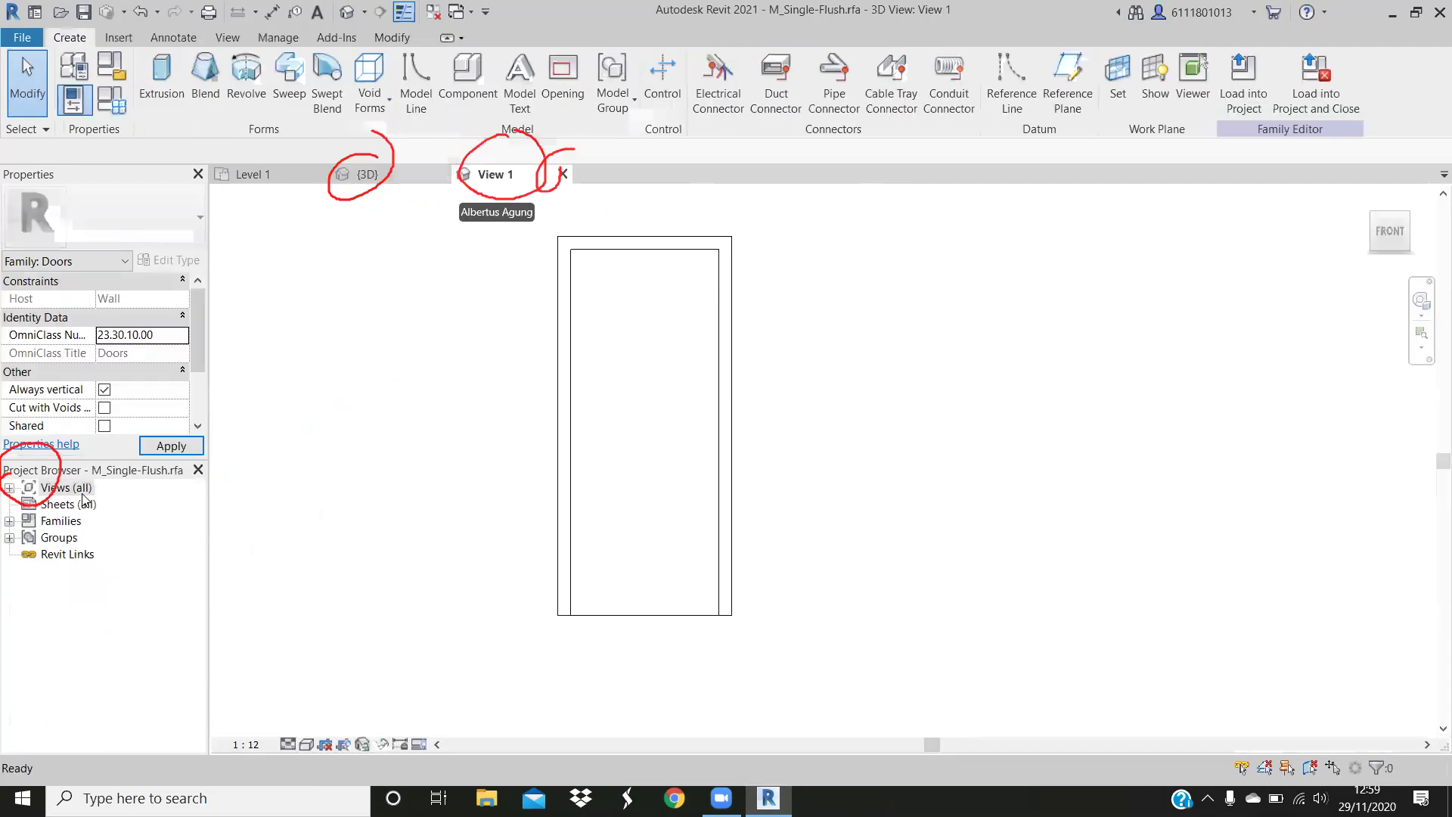
click(84, 489)
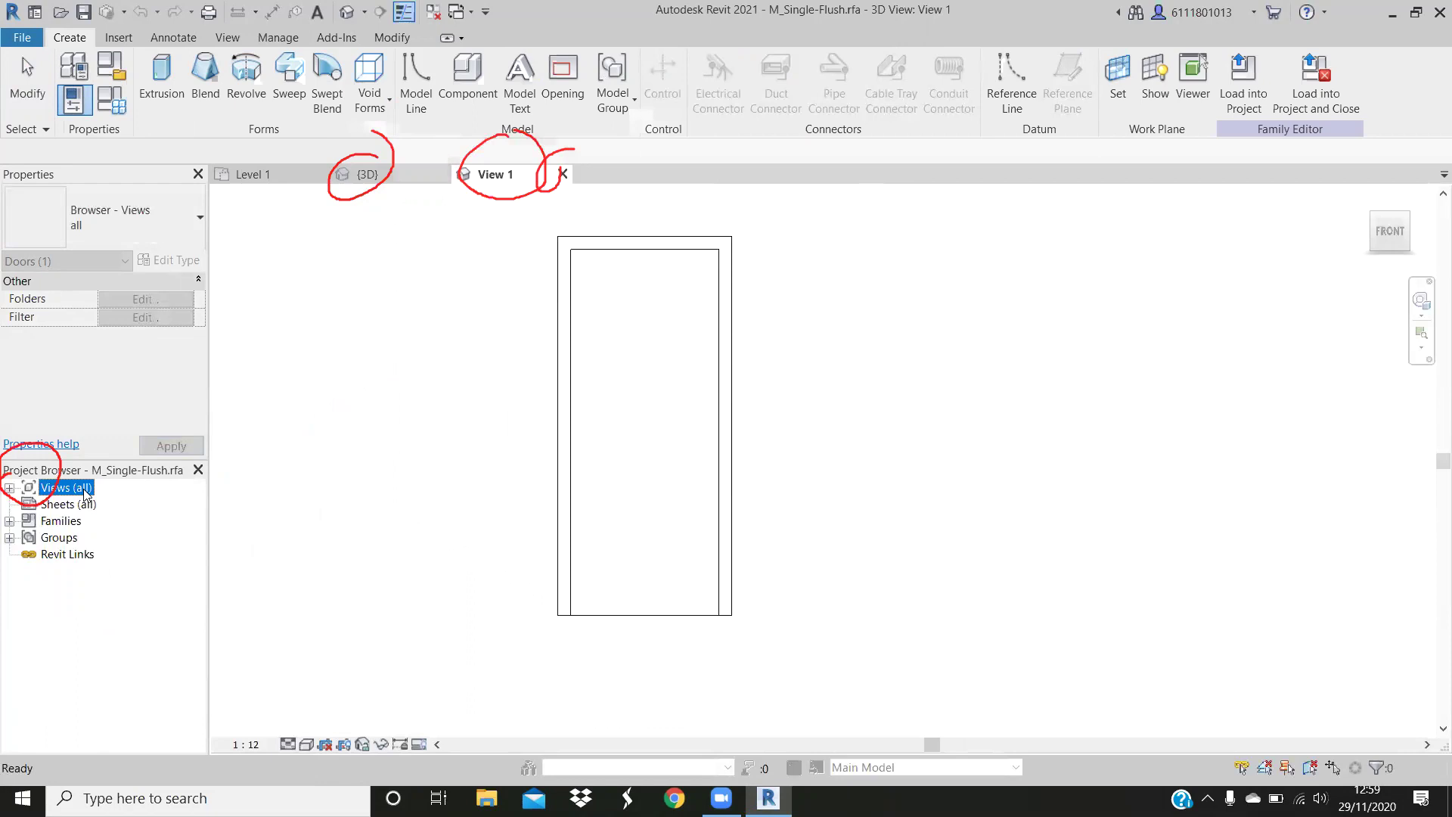
click(9, 489)
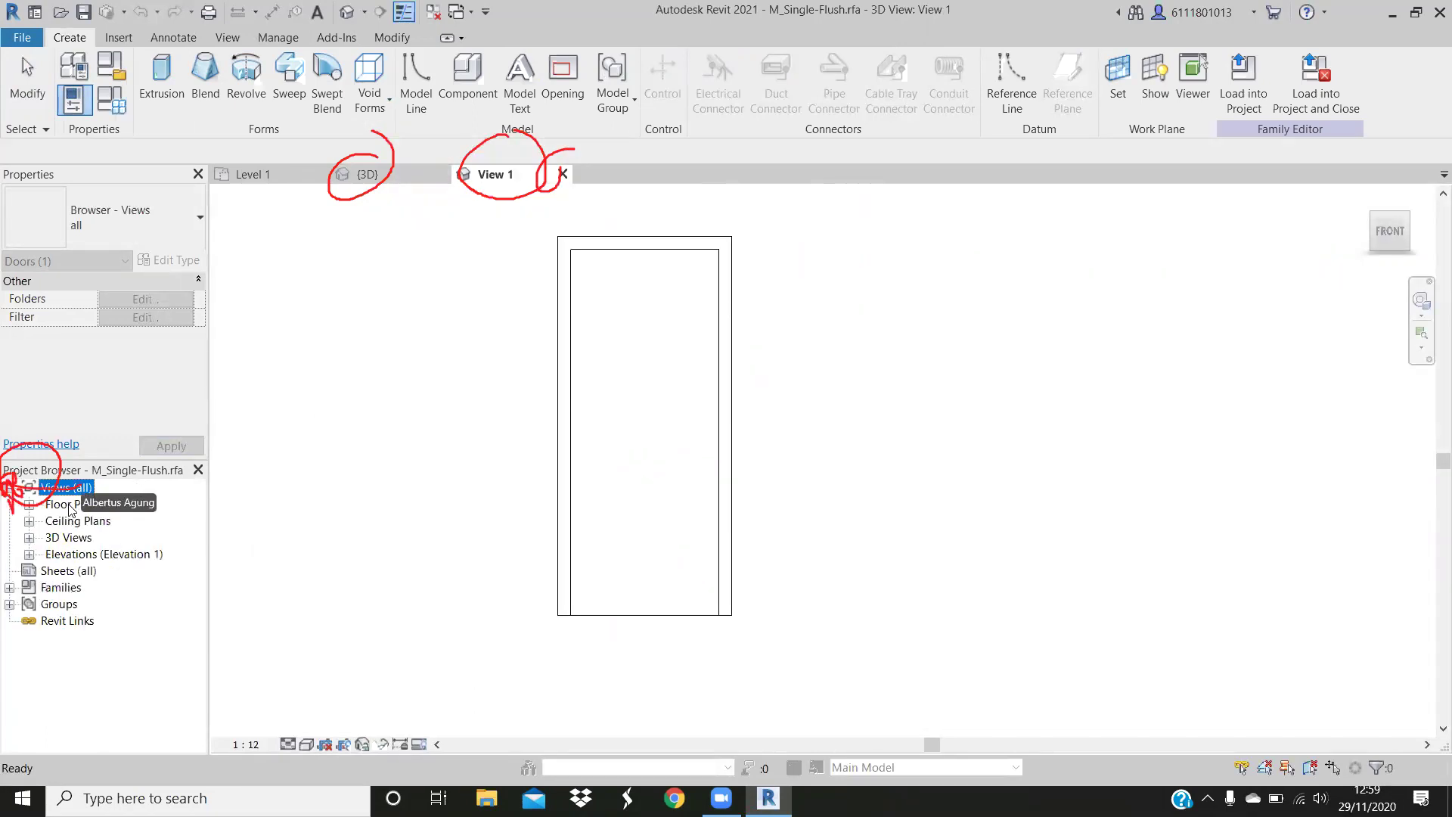
Expand Floor Plans and 3D Views, make View 1 active and begin renaming it
click(61, 538)
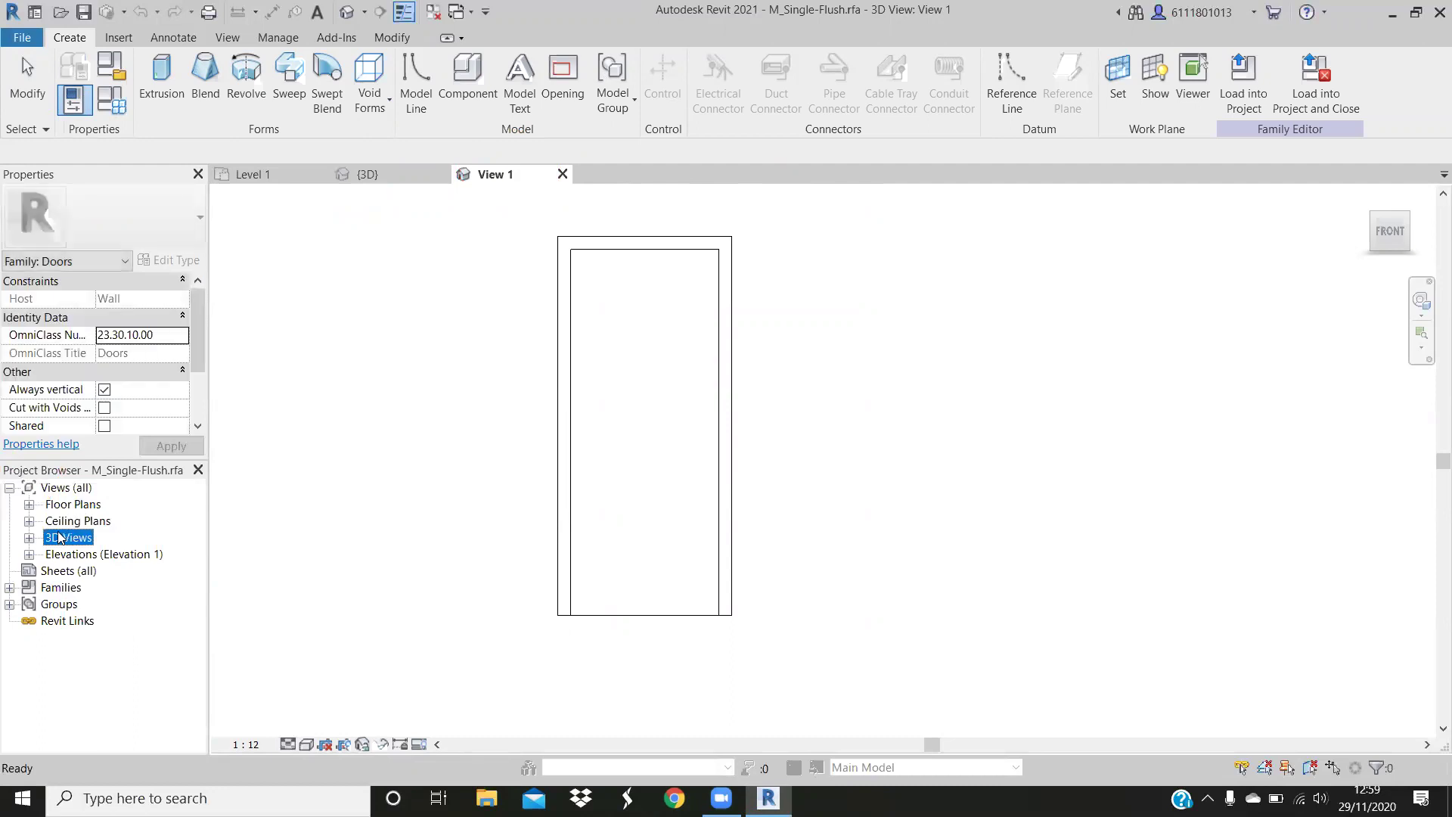
click(69, 506)
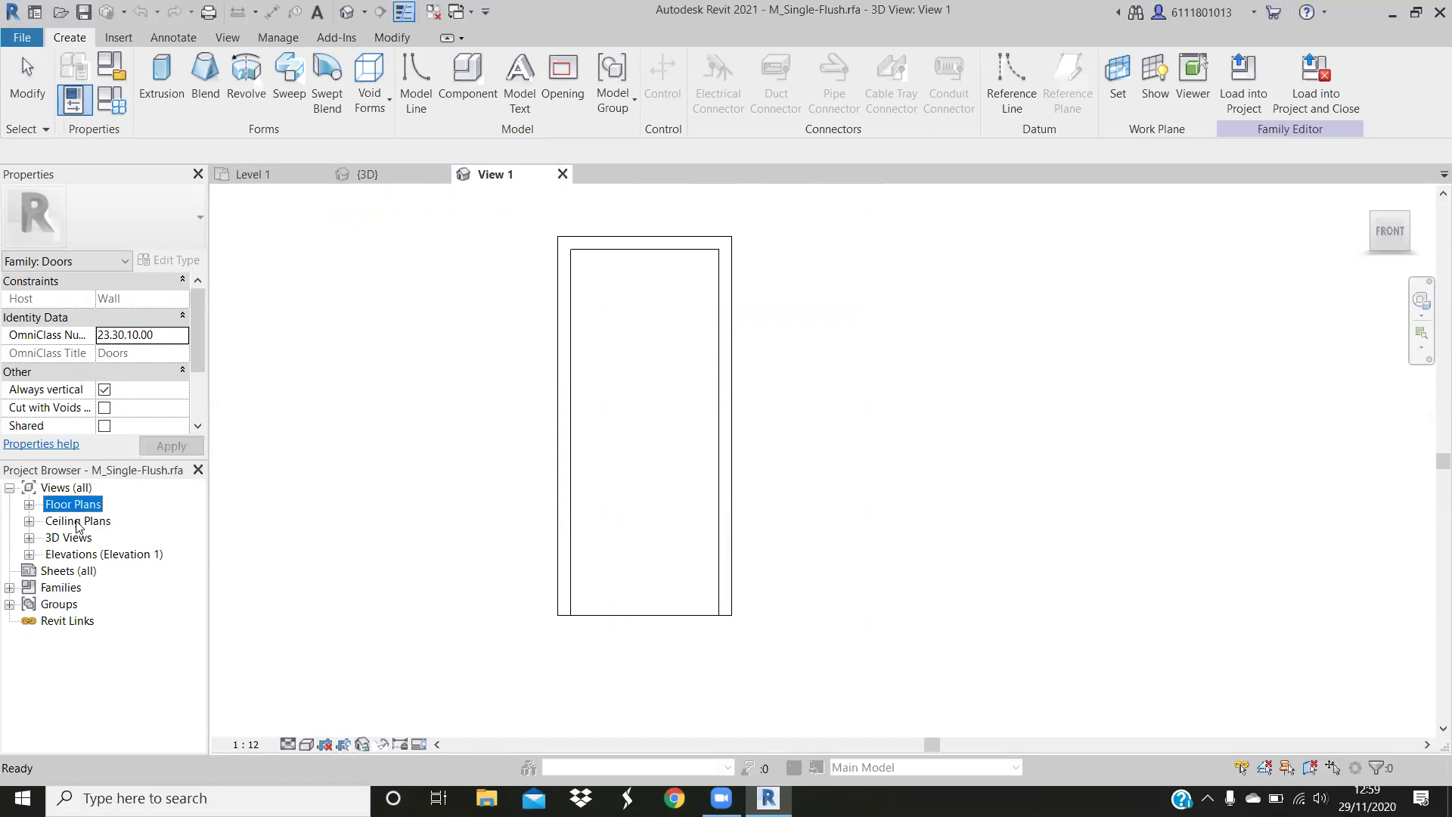
double_click(59, 507)
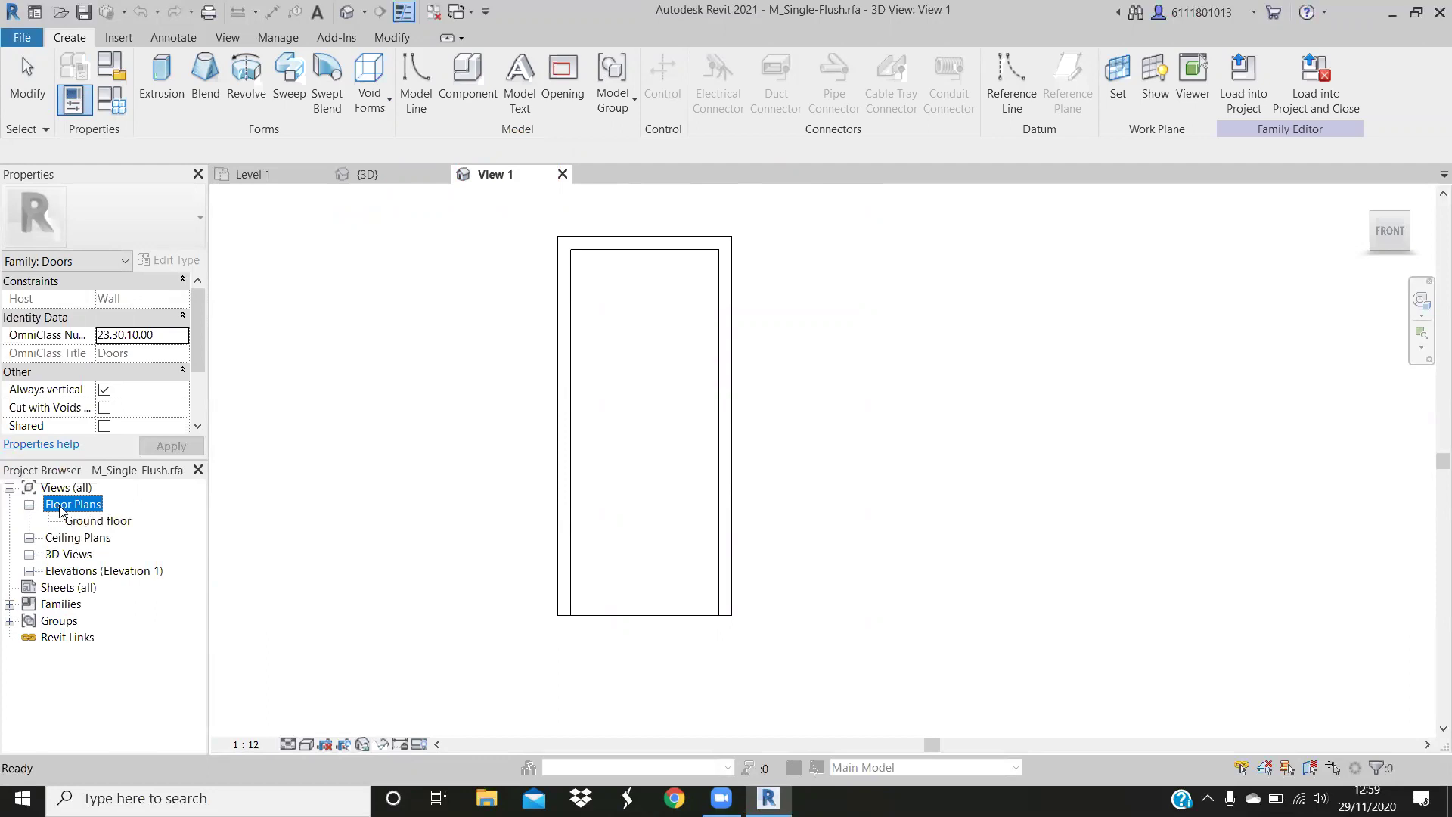
double_click(70, 554)
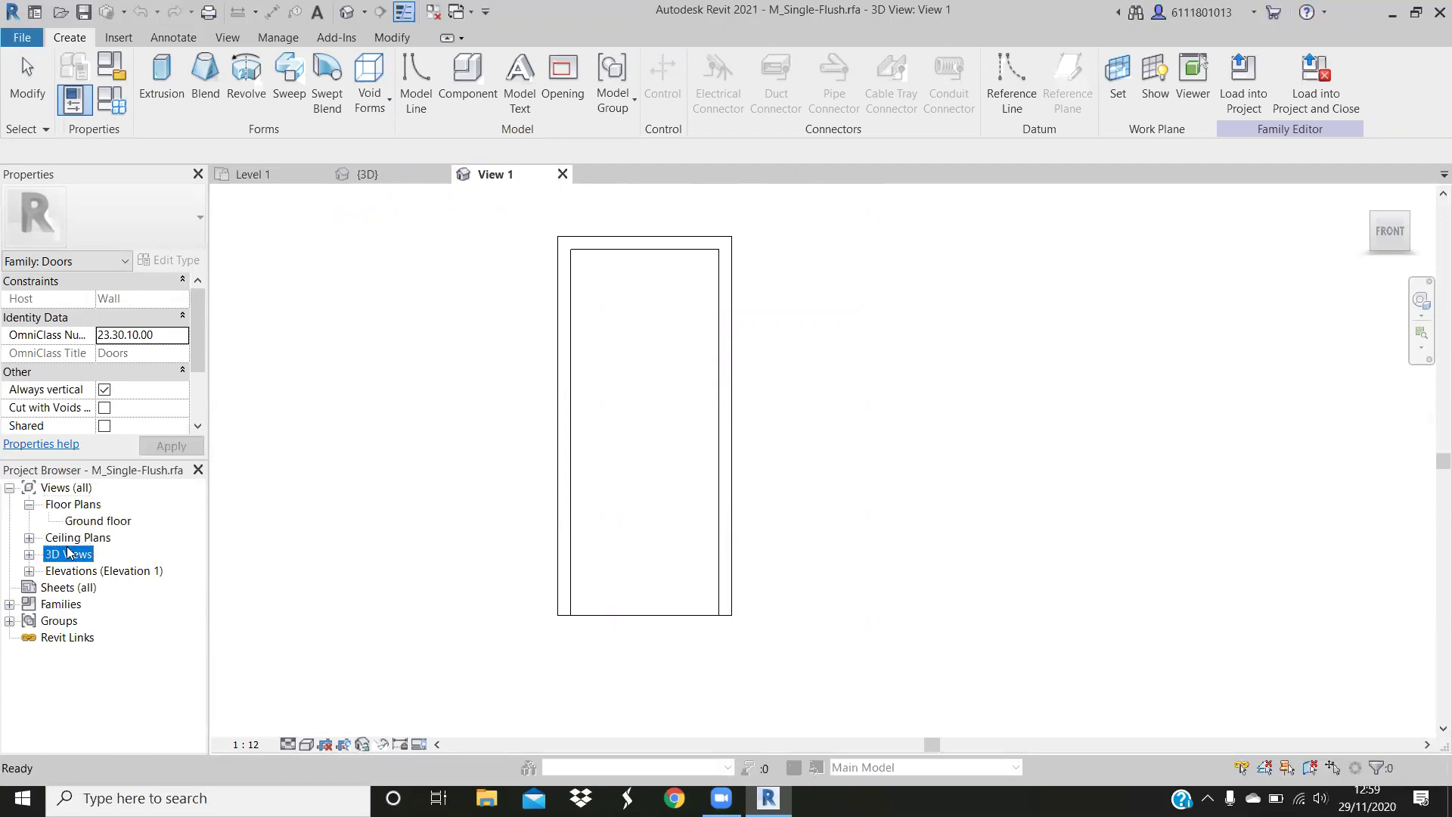
click(85, 571)
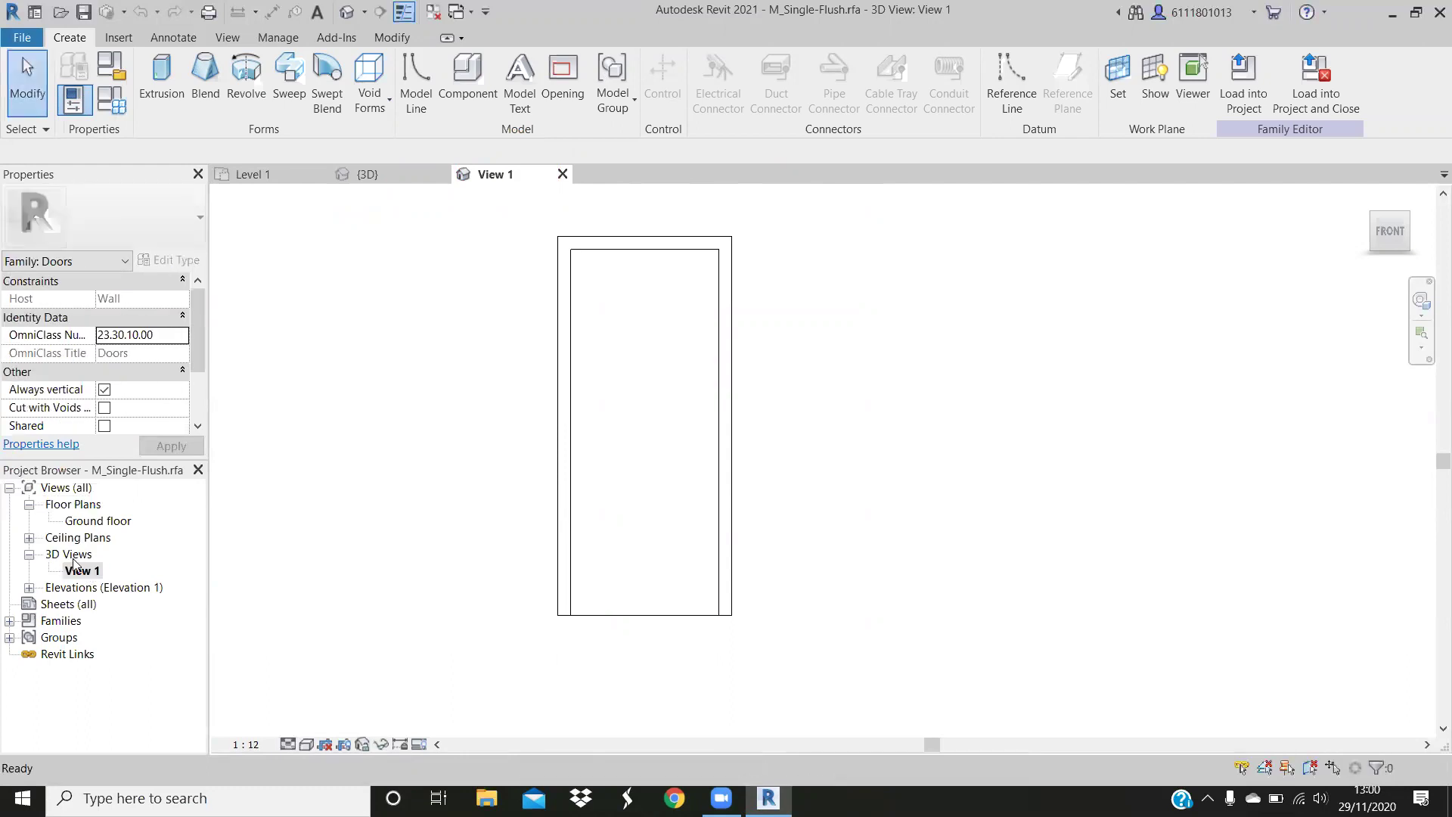
double_click(66, 560)
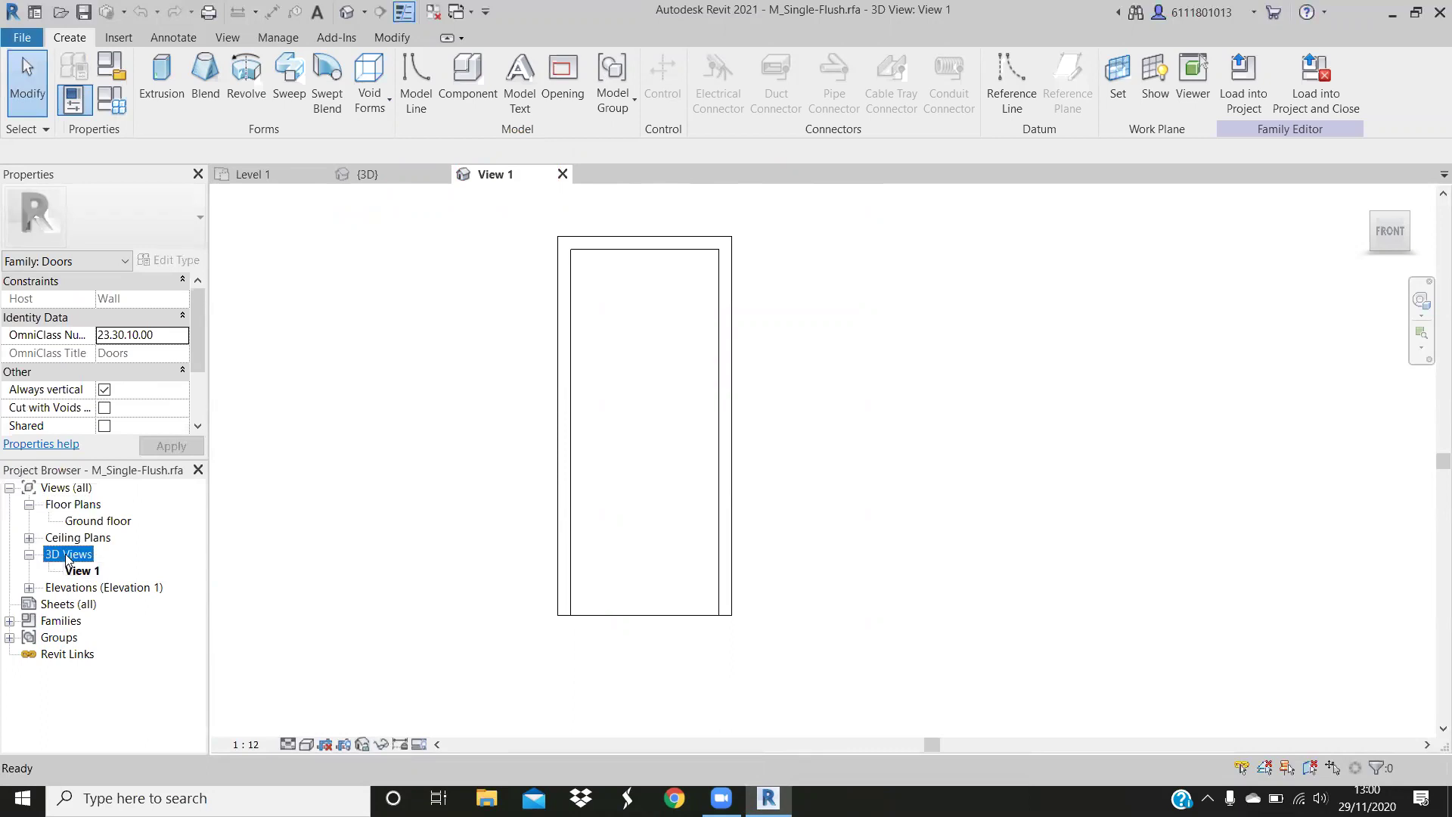
double_click(67, 560)
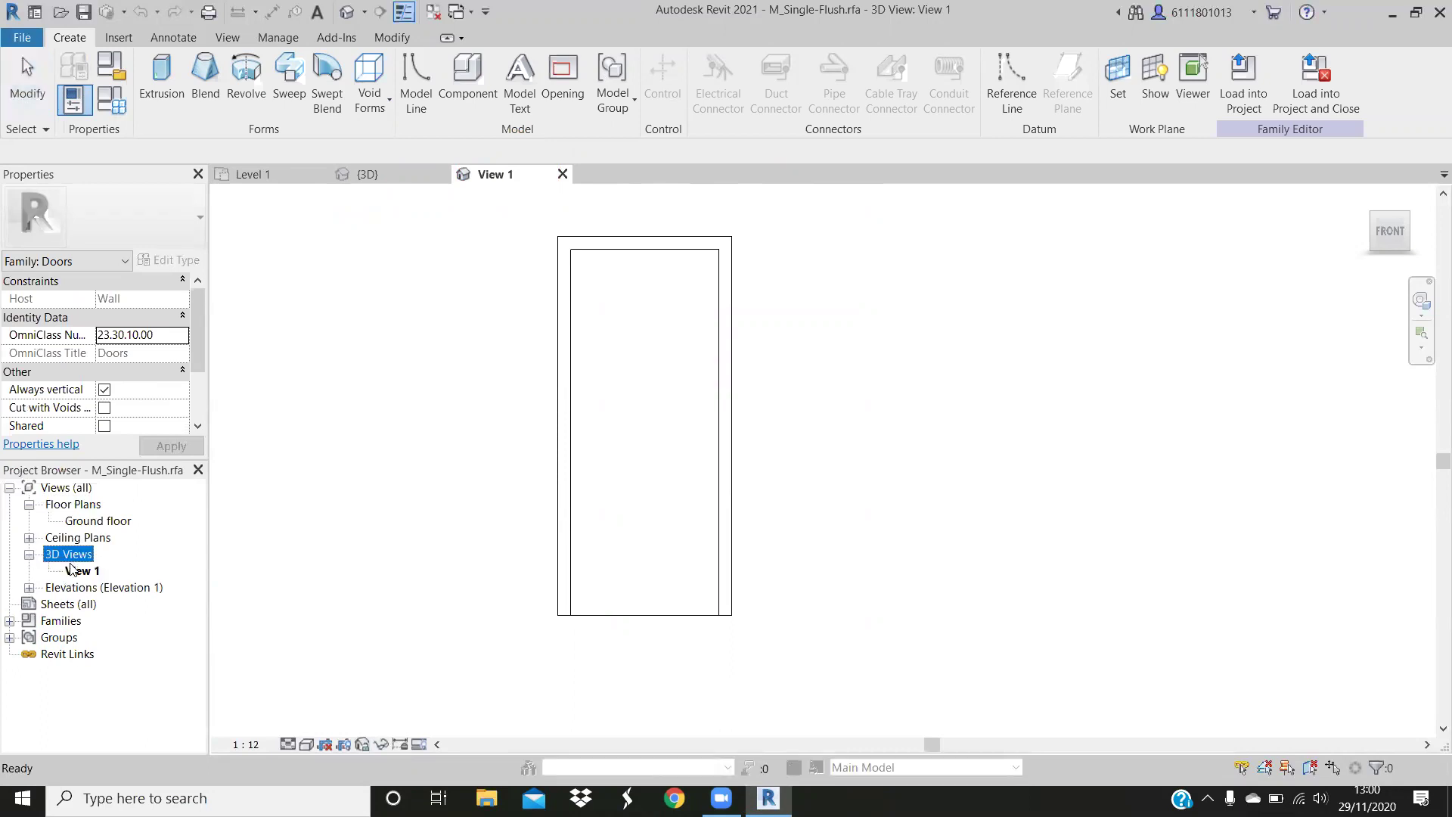
double_click(85, 572)
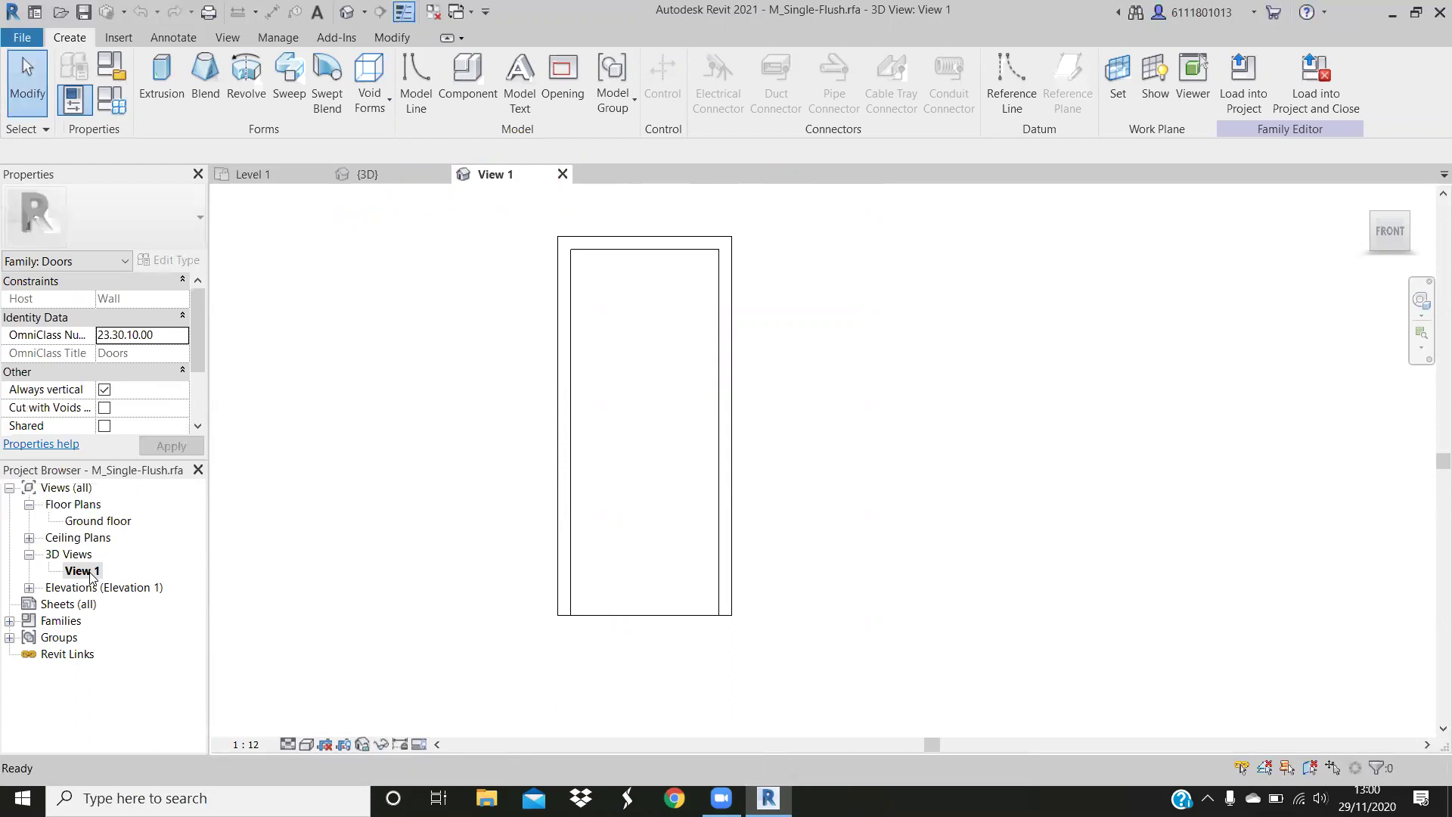
right_click(78, 574)
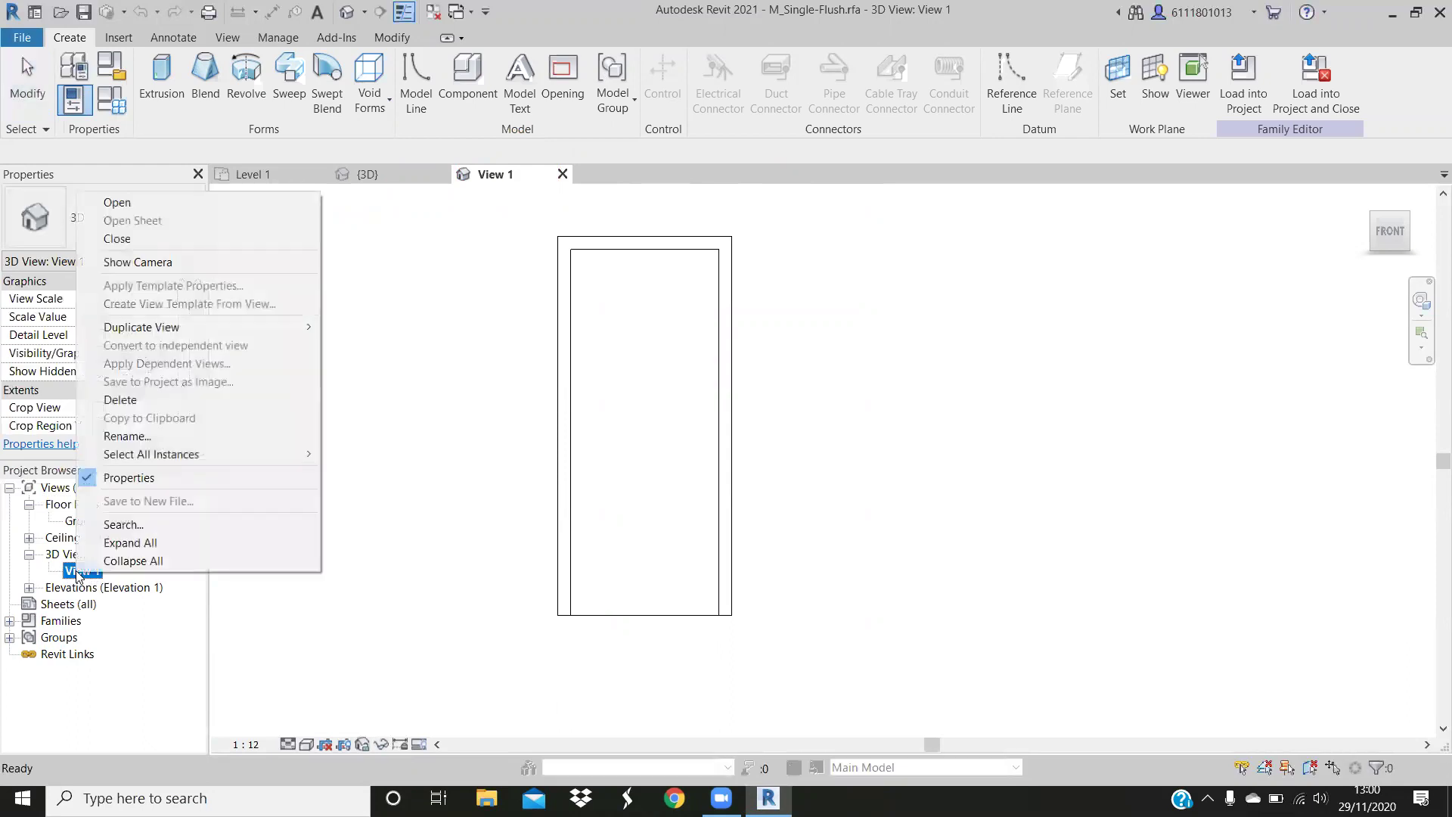
click(127, 436)
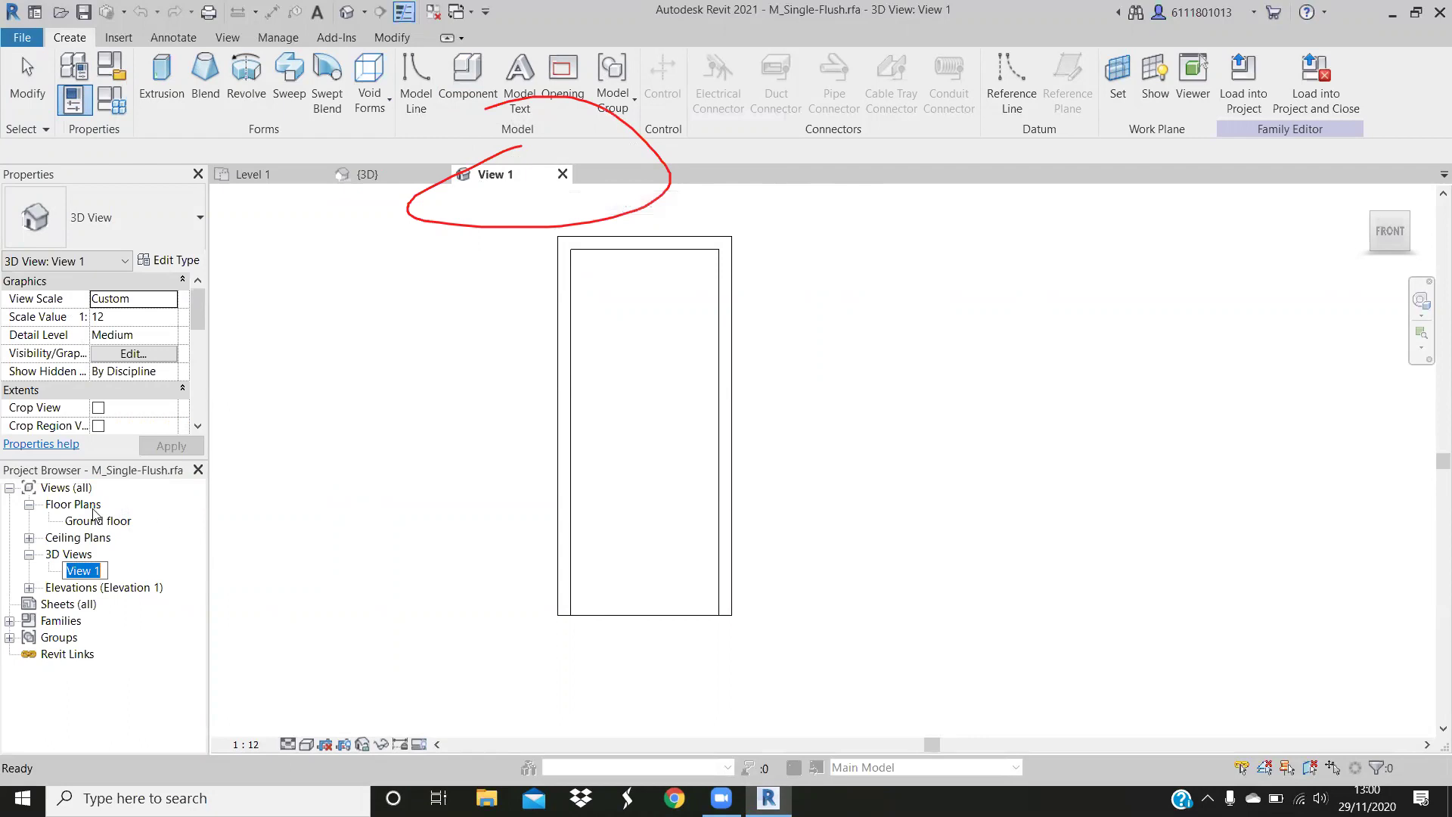
View the door from Top, a corner and Left on the ViewCube, then pan it left
click(69, 524)
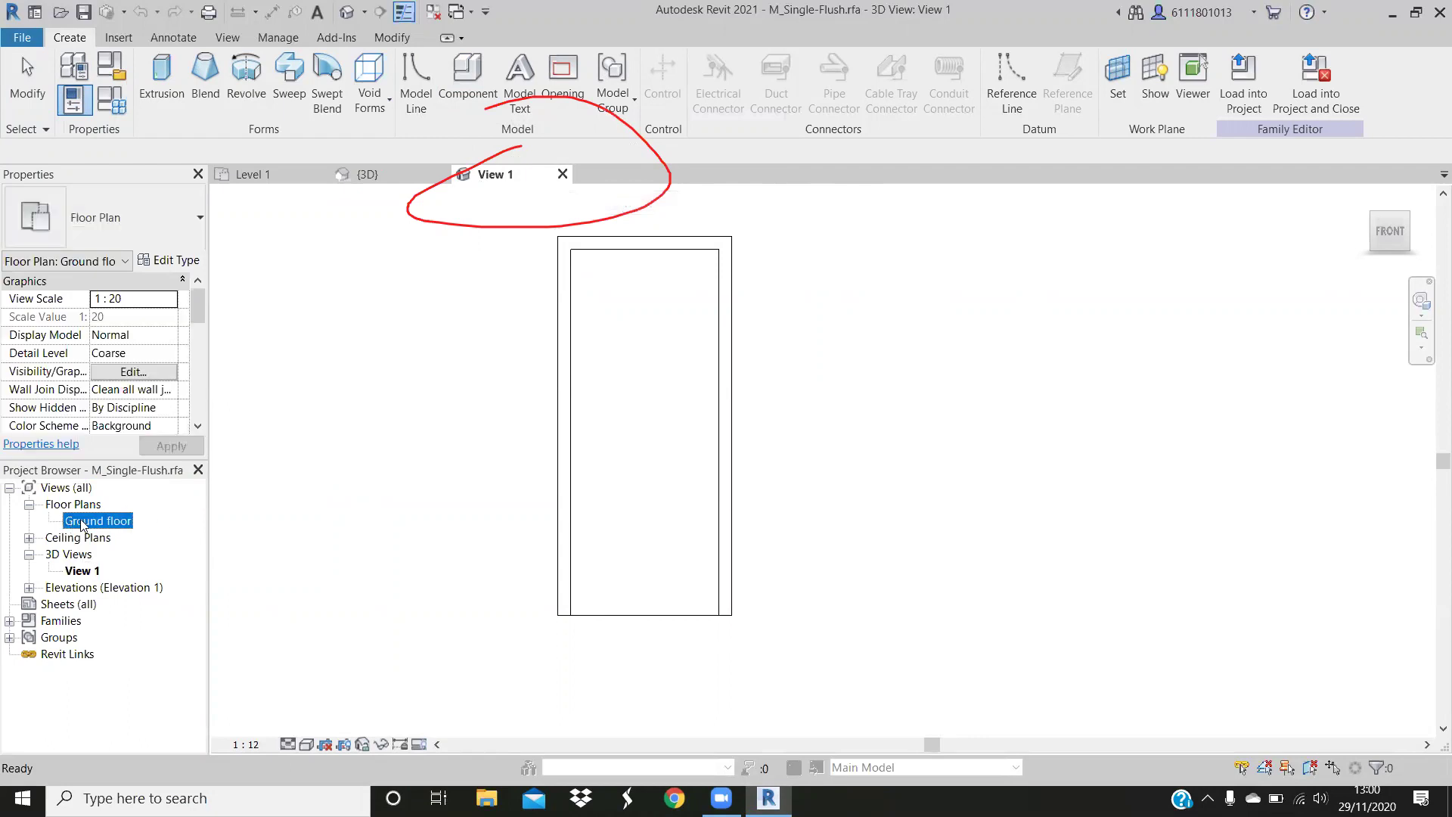
click(463, 176)
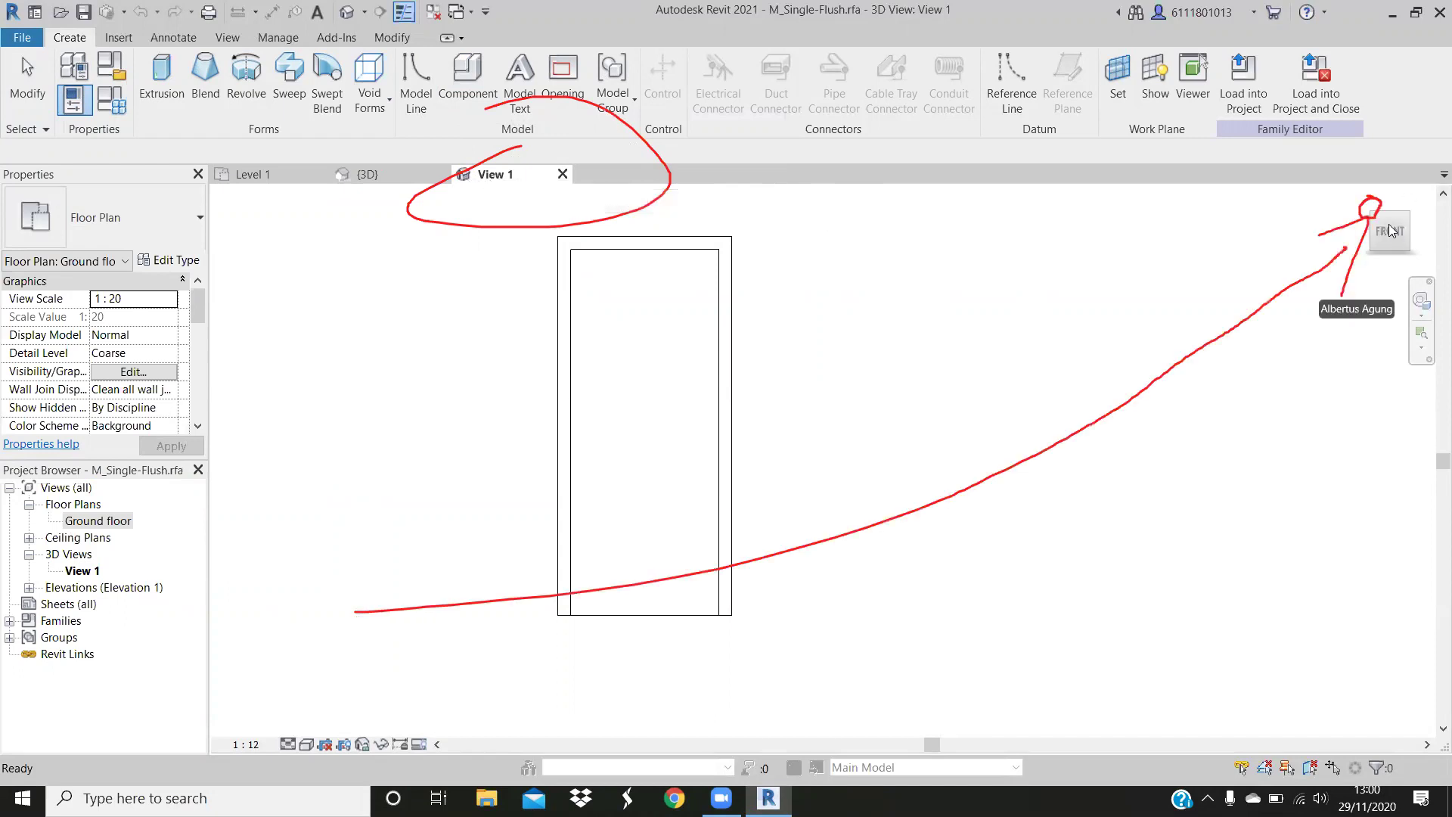
click(1391, 231)
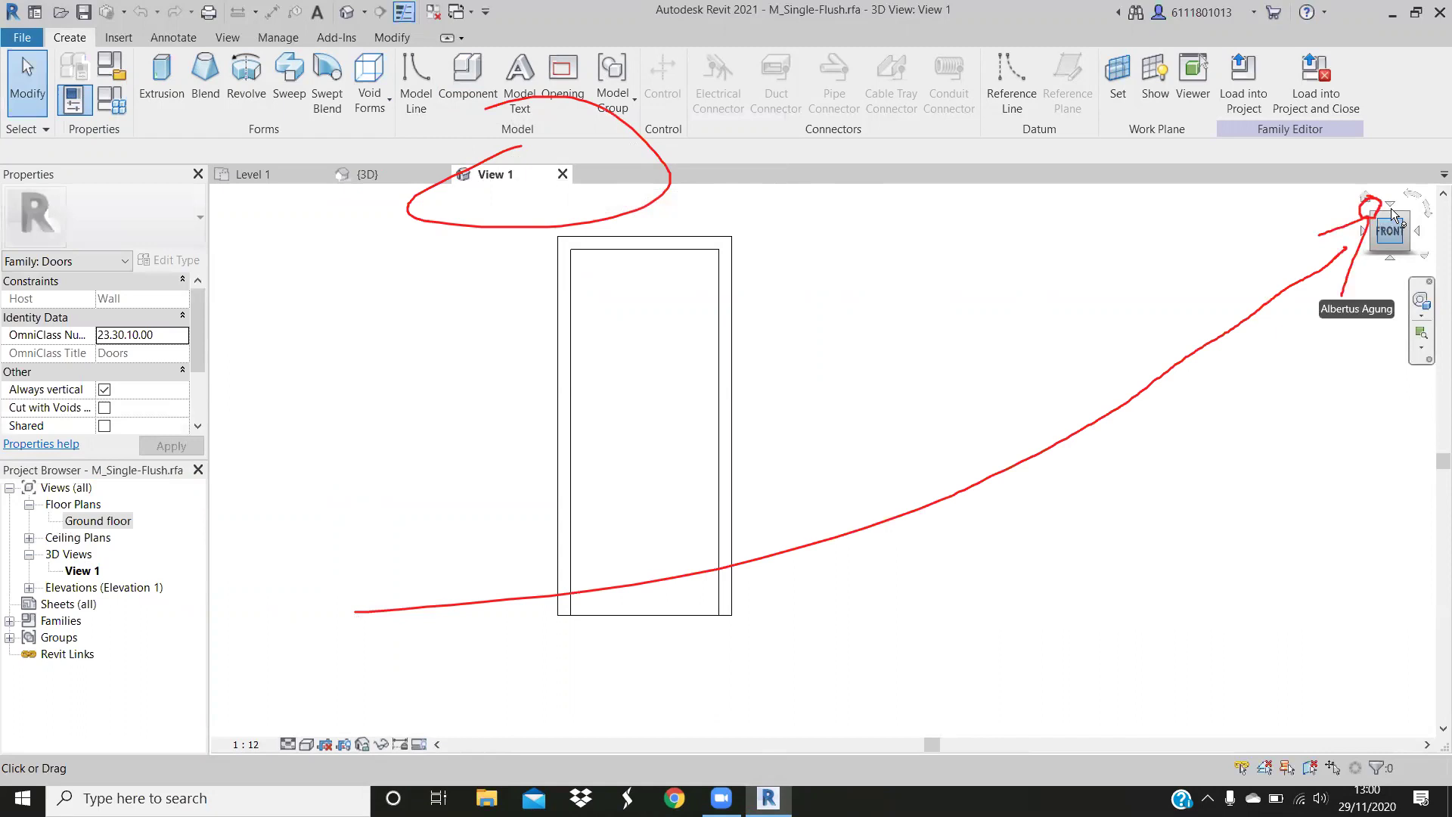
click(1391, 206)
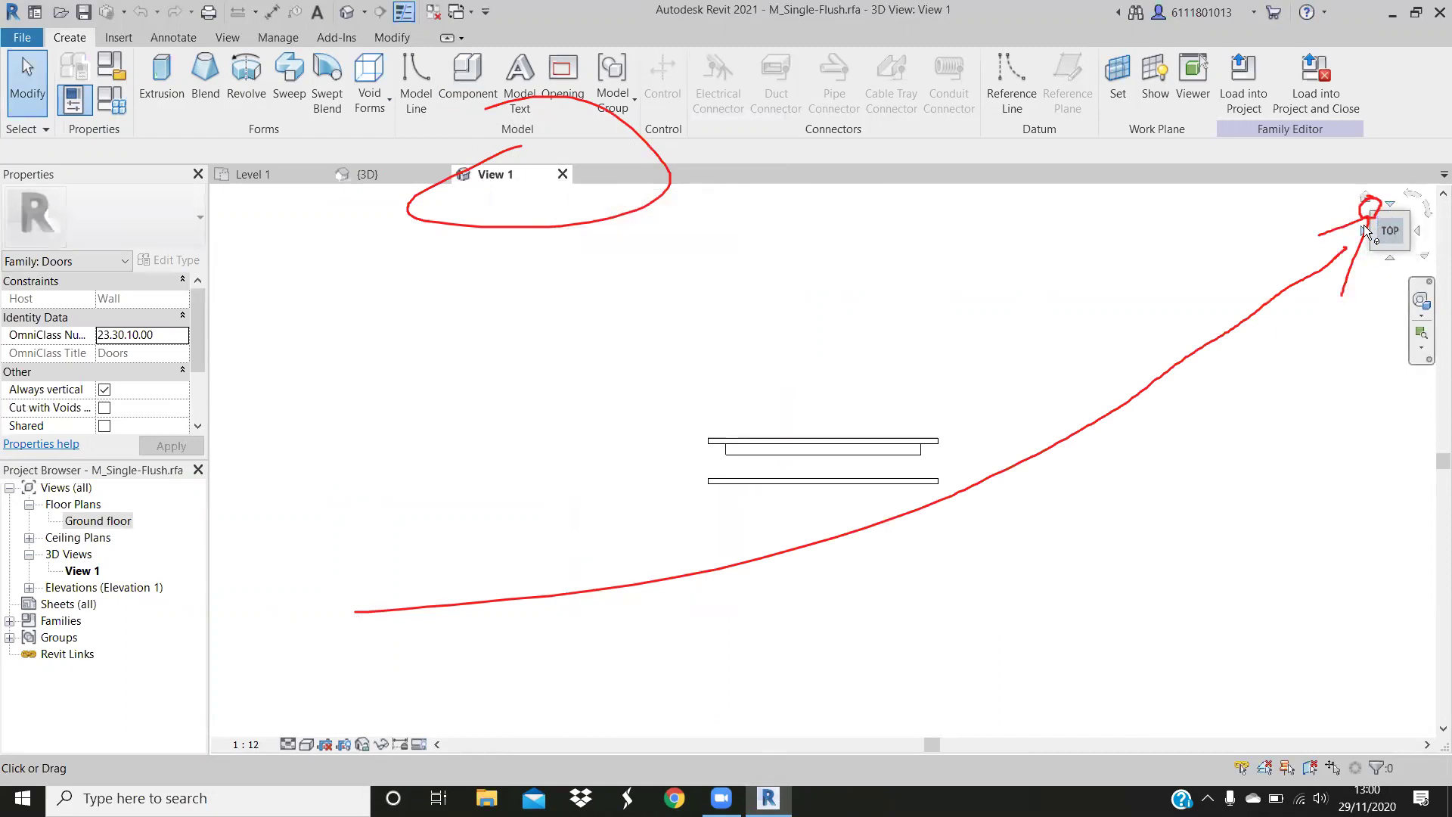
click(1366, 227)
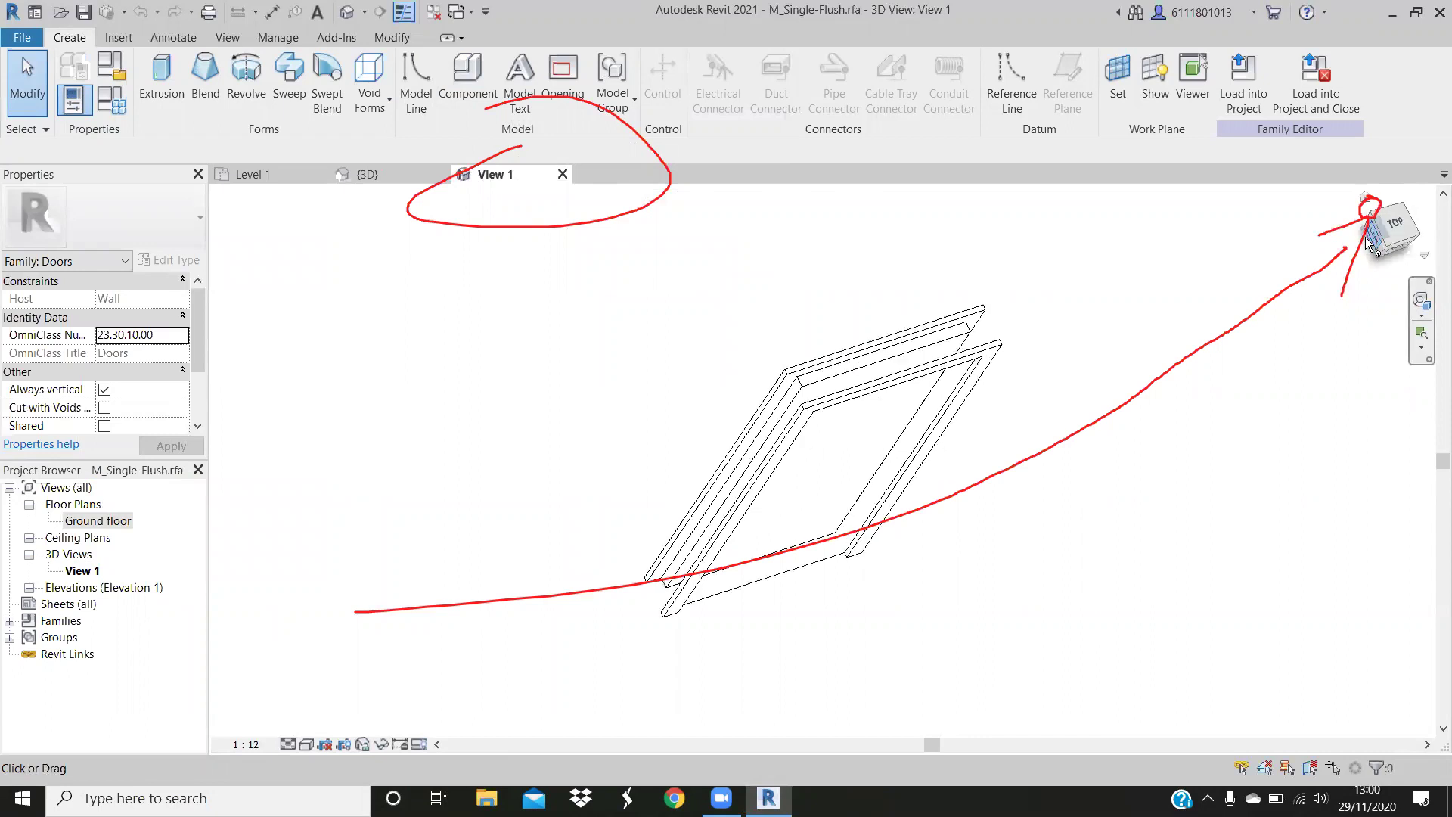
click(1369, 242)
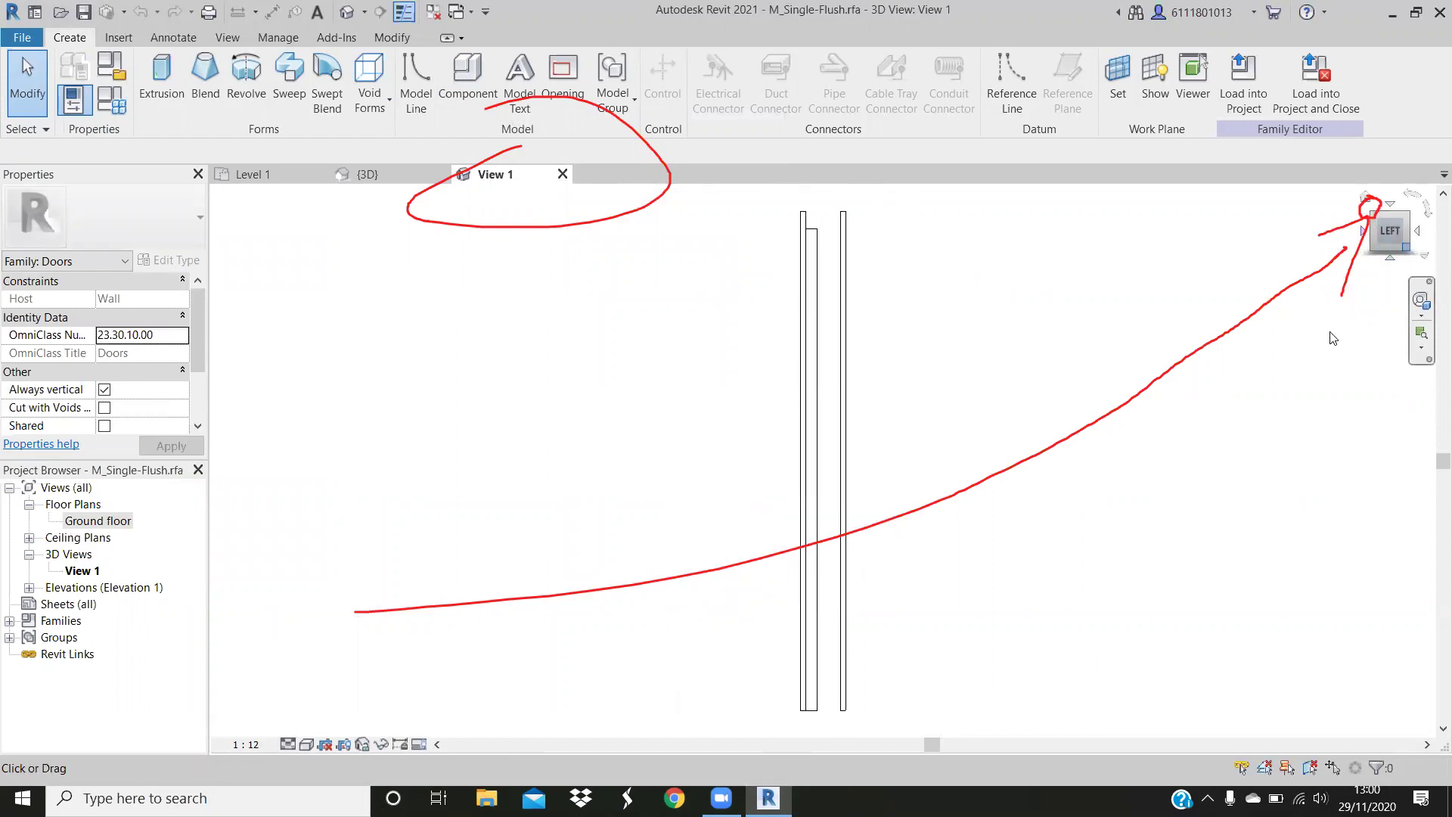
click(1425, 255)
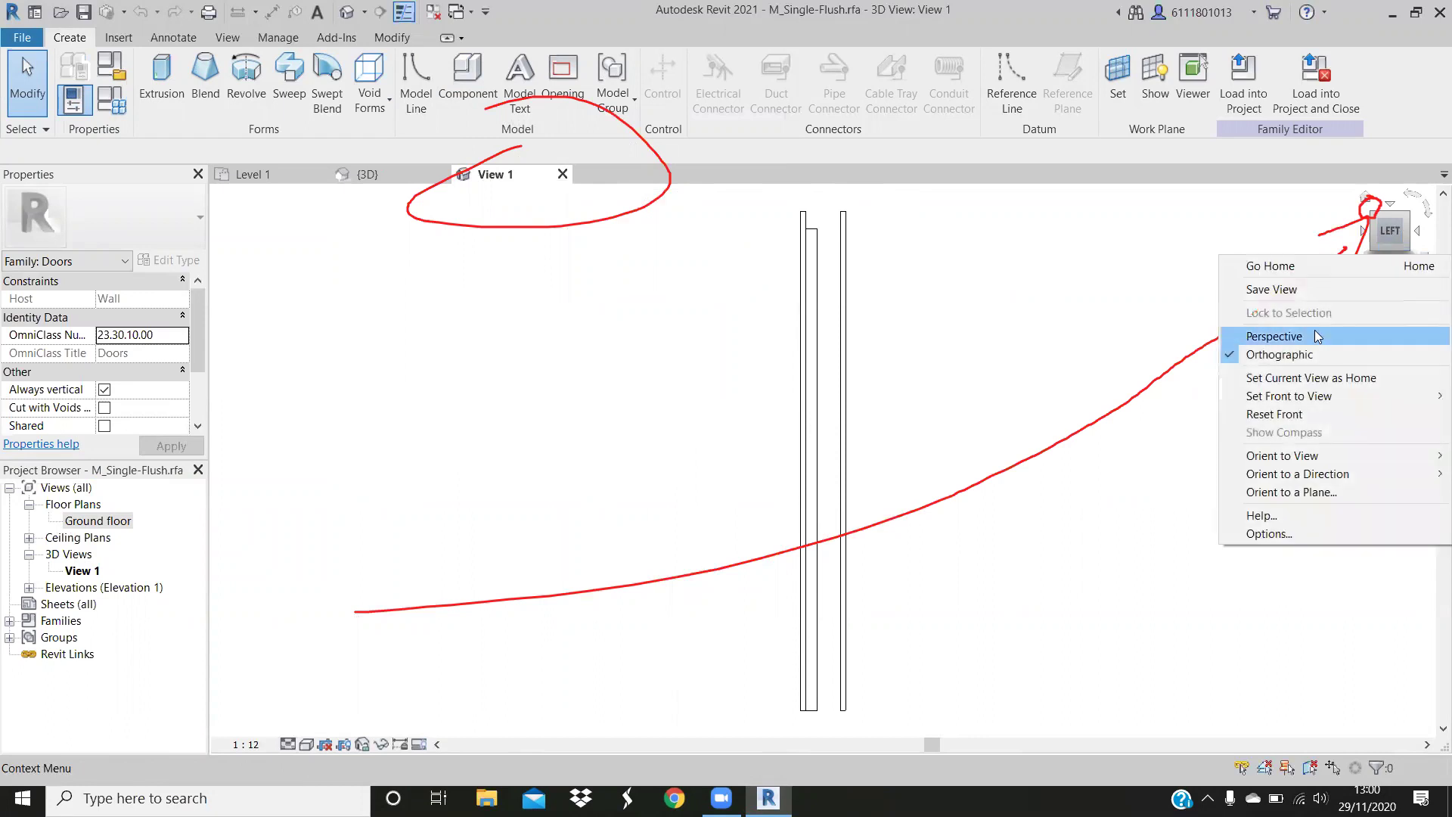
click(923, 389)
mouse_move(908, 389)
middle_down()
mouse_move(868, 386)
mouse_move(853, 432)
mouse_move(837, 431)
mouse_move(907, 457)
mouse_move(848, 411)
mouse_move(681, 399)
mouse_move(695, 367)
middle_up()
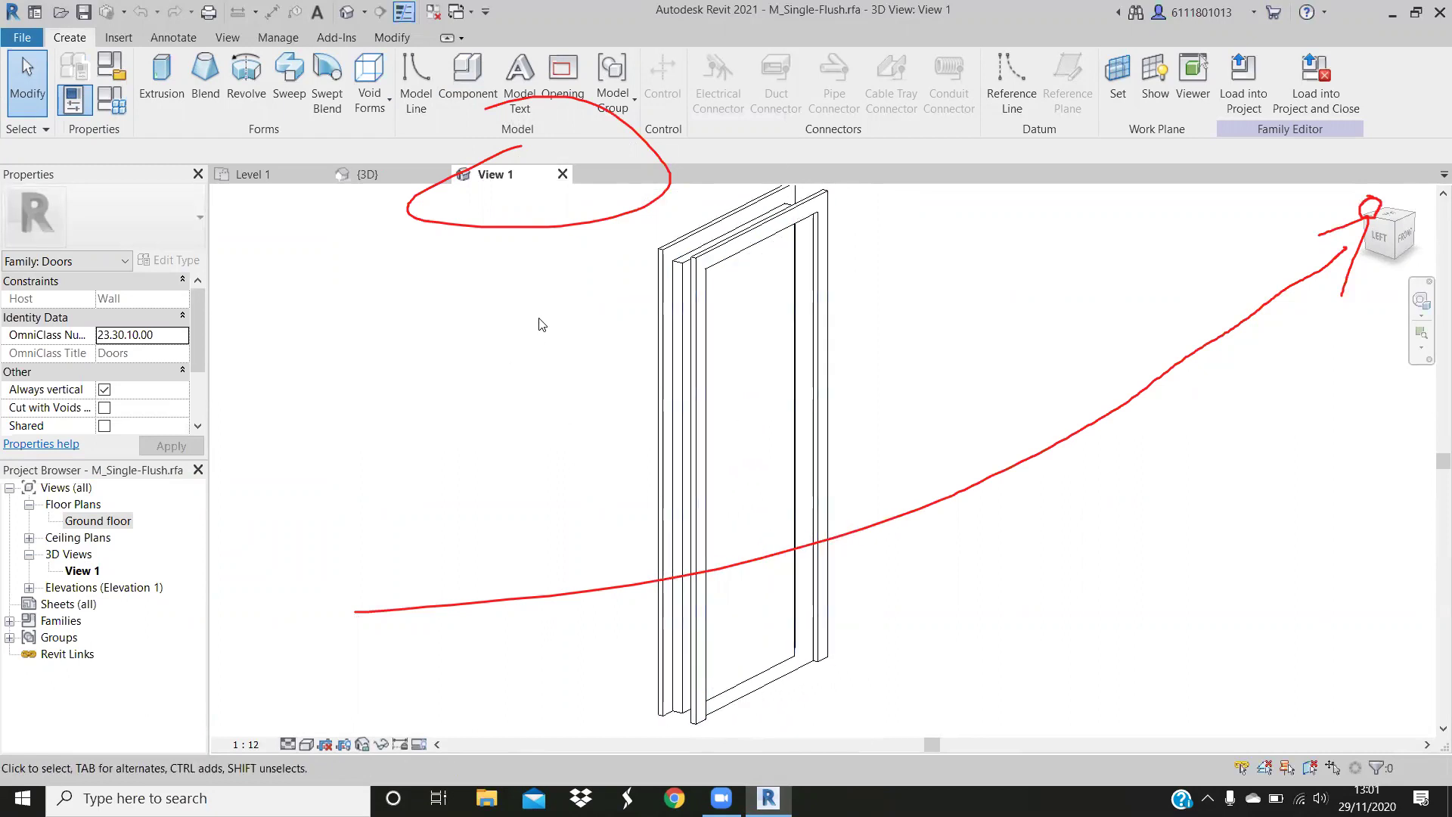
Zoom, pan and orbit to examine the door's upper frame corner in 3D
scroll(550, 333, up, 2)
scroll(571, 350, up, 2)
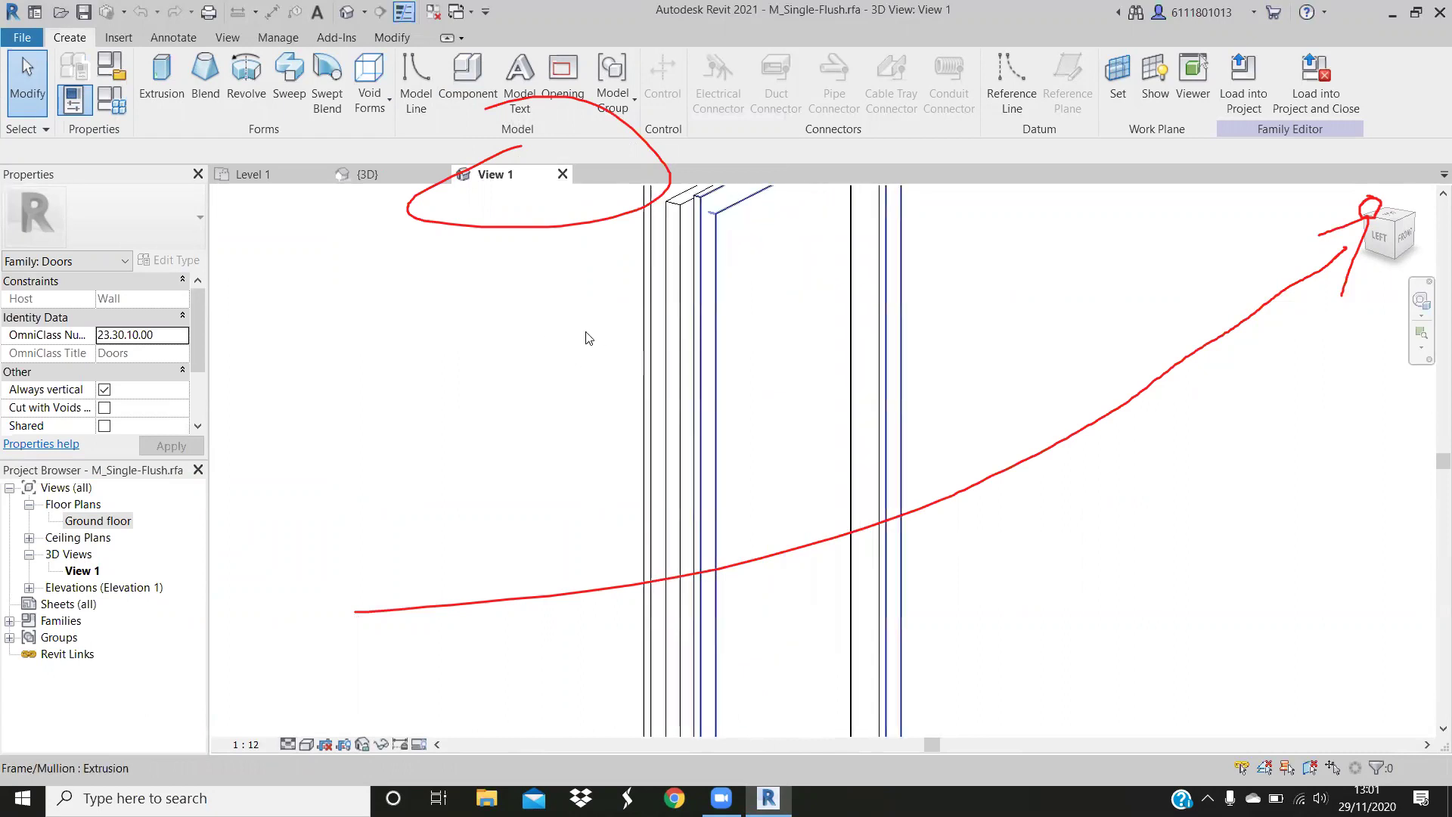
middle_drag(589, 356, 366, 393)
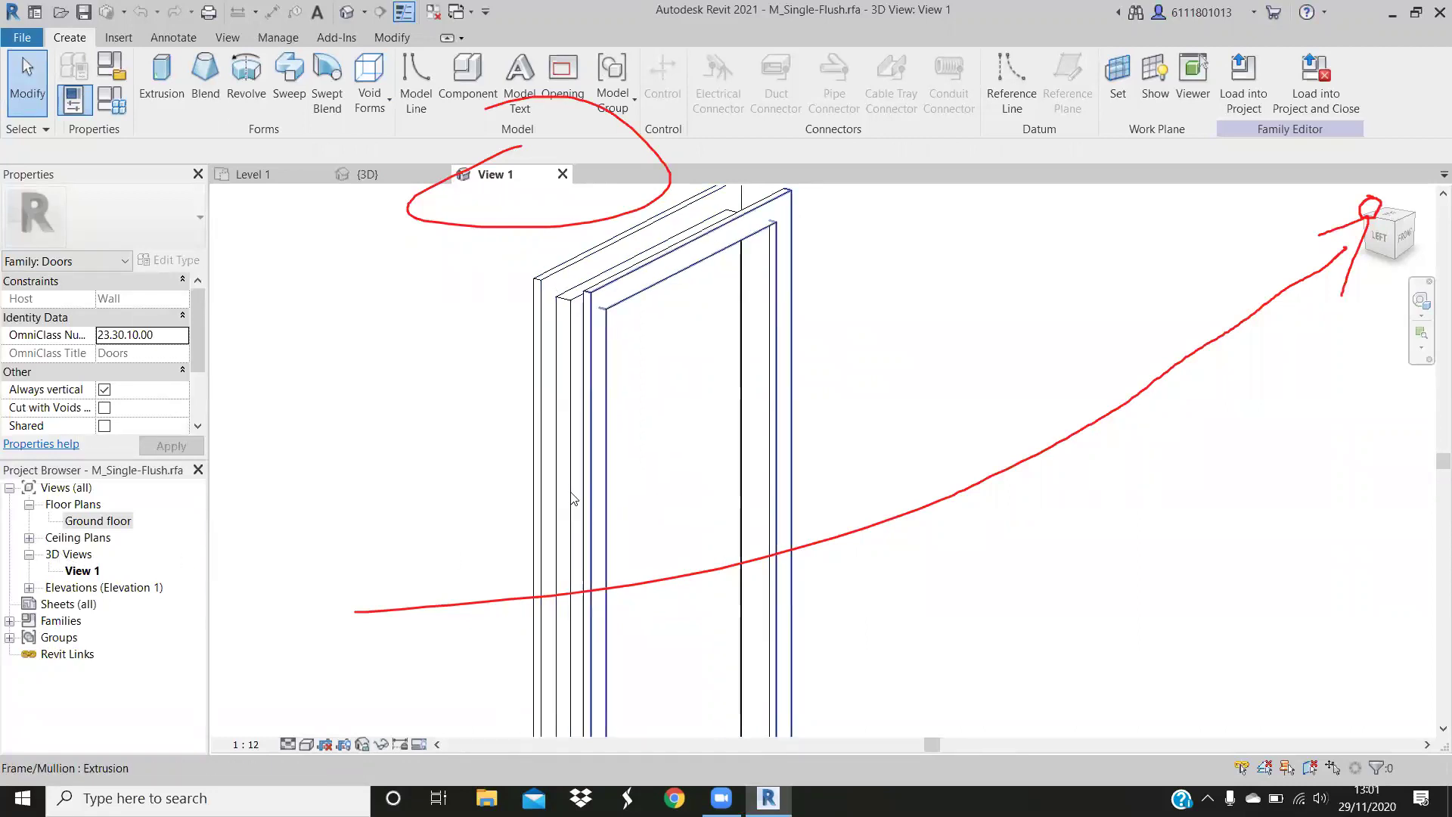
mouse_move(617, 533)
middle_down()
mouse_move(617, 573)
mouse_move(701, 480)
middle_up()
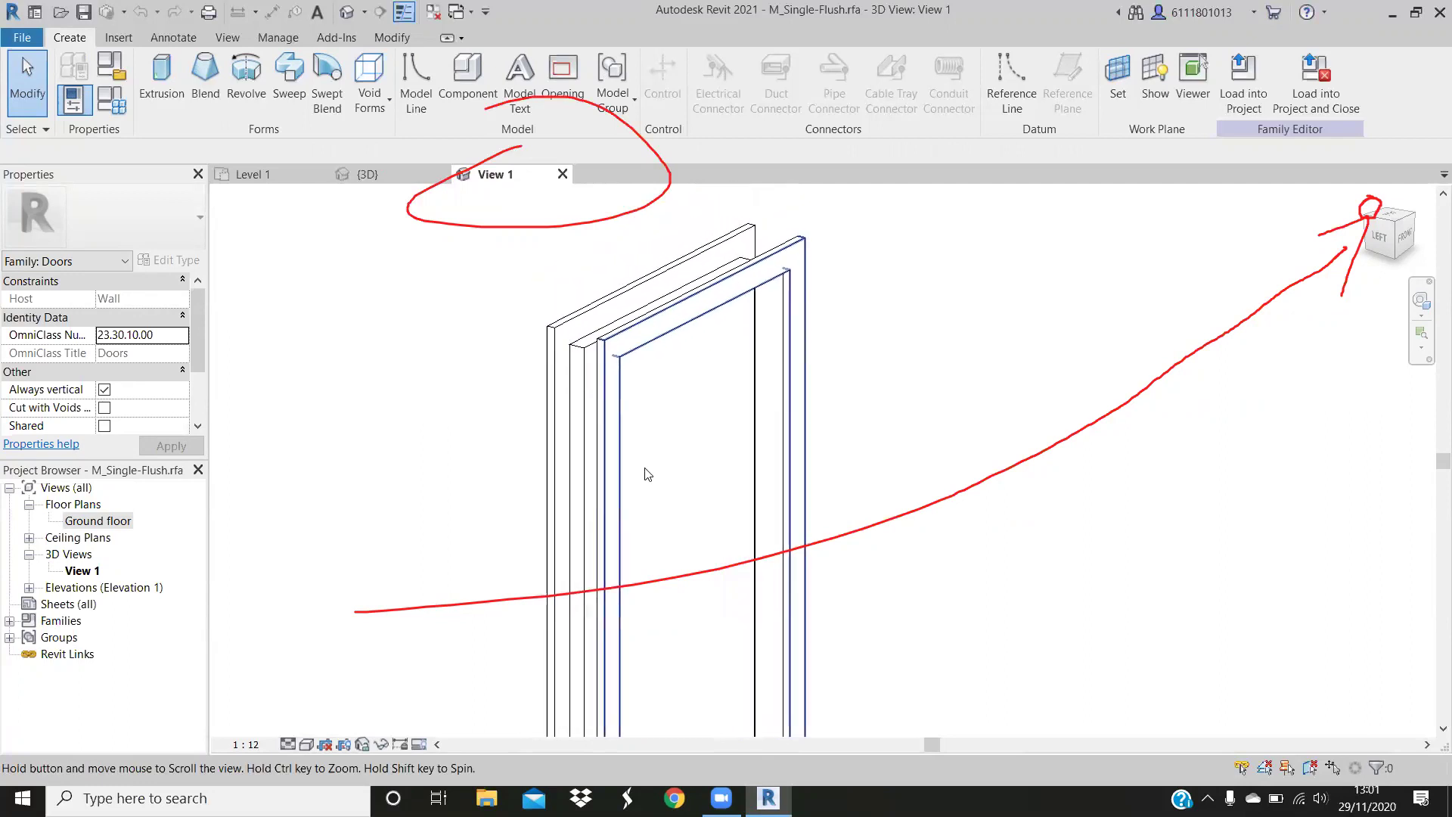
mouse_move(766, 508)
shift+middle_down()
mouse_move(769, 492)
mouse_move(651, 477)
mouse_move(658, 463)
mouse_move(565, 315)
mouse_move(529, 282)
mouse_move(561, 223)
mouse_move(616, 350)
mouse_move(493, 434)
mouse_move(445, 394)
shift+middle_up()
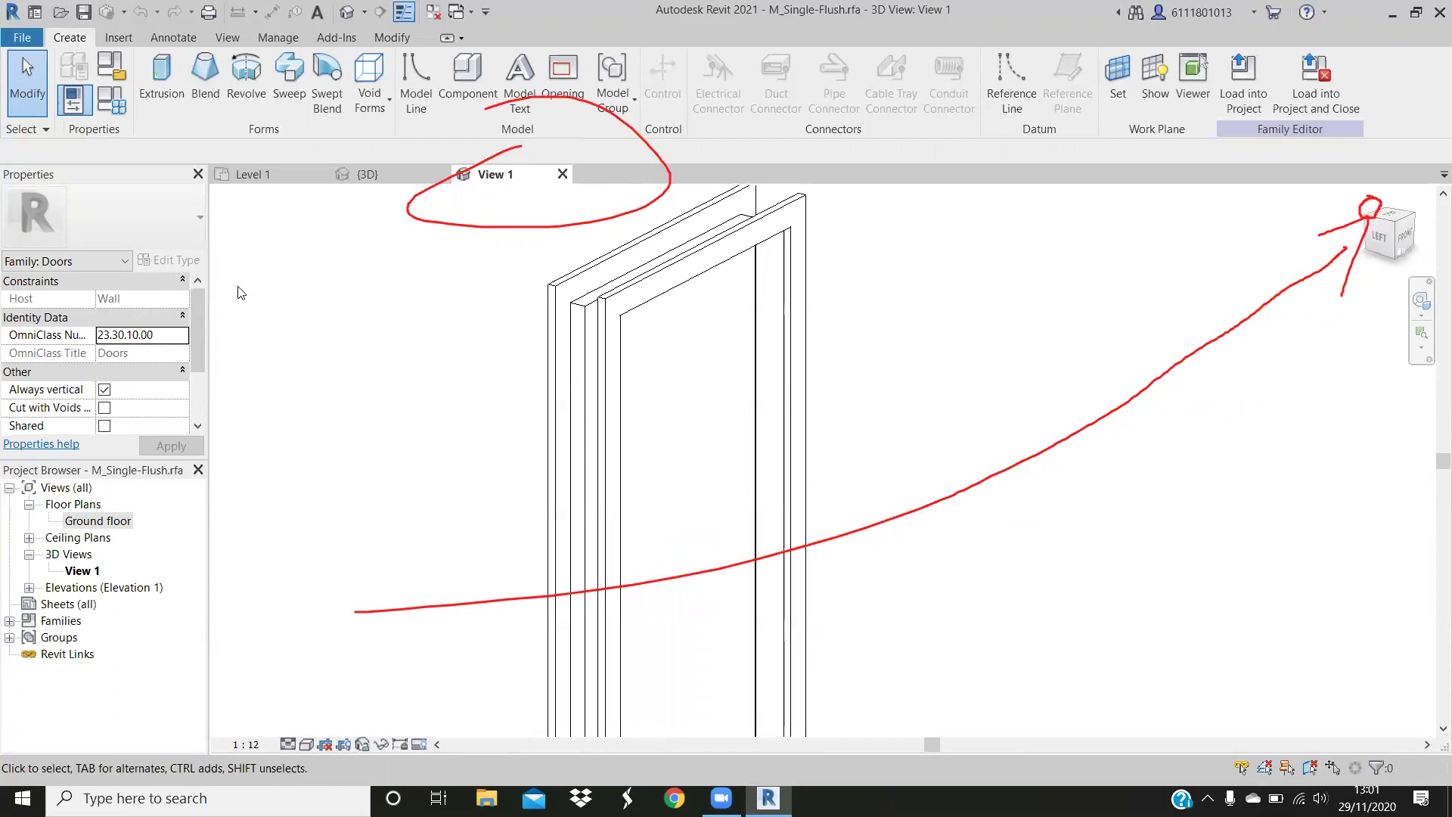
shift+middle_drag(465, 452, 469, 453)
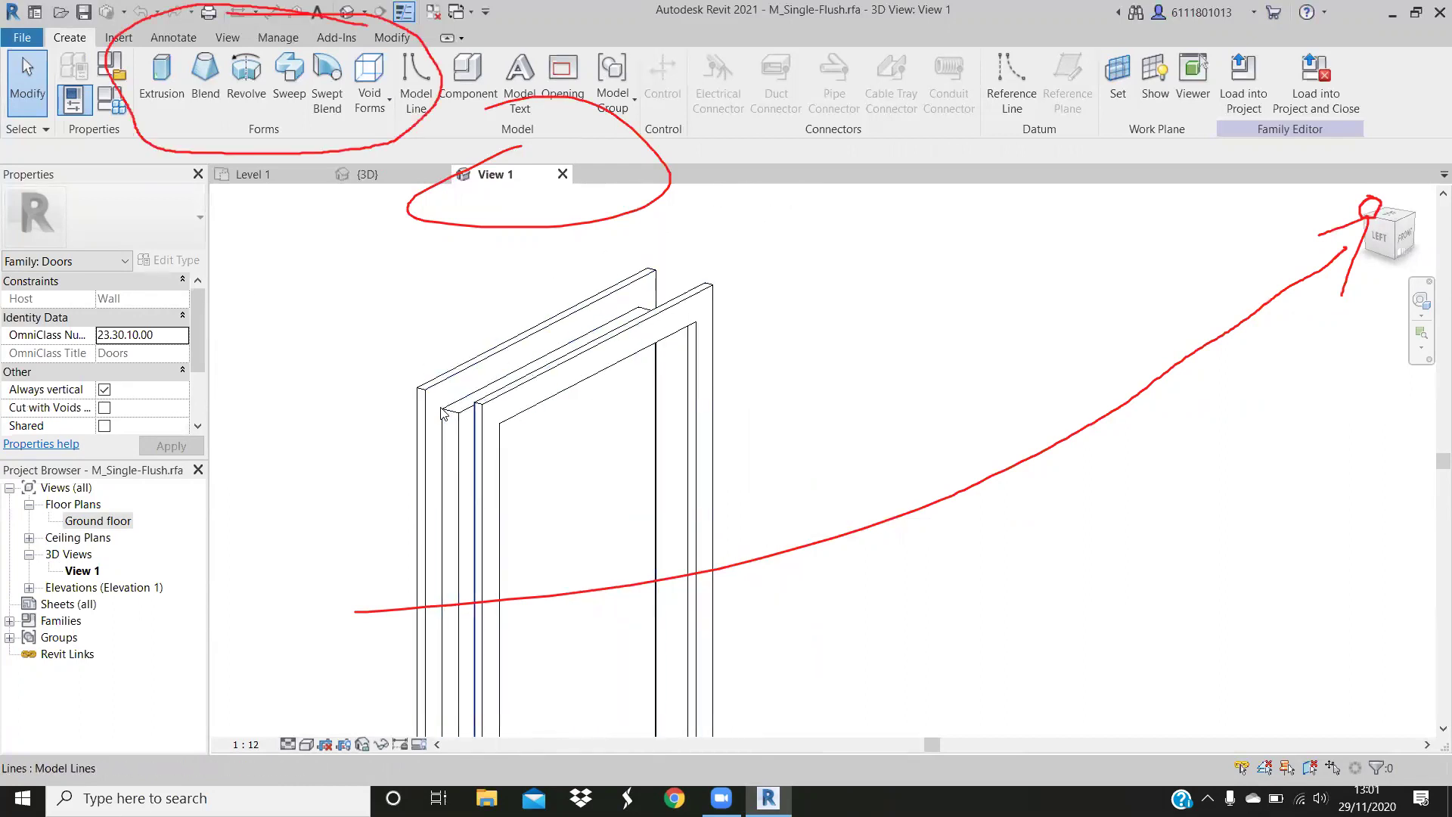
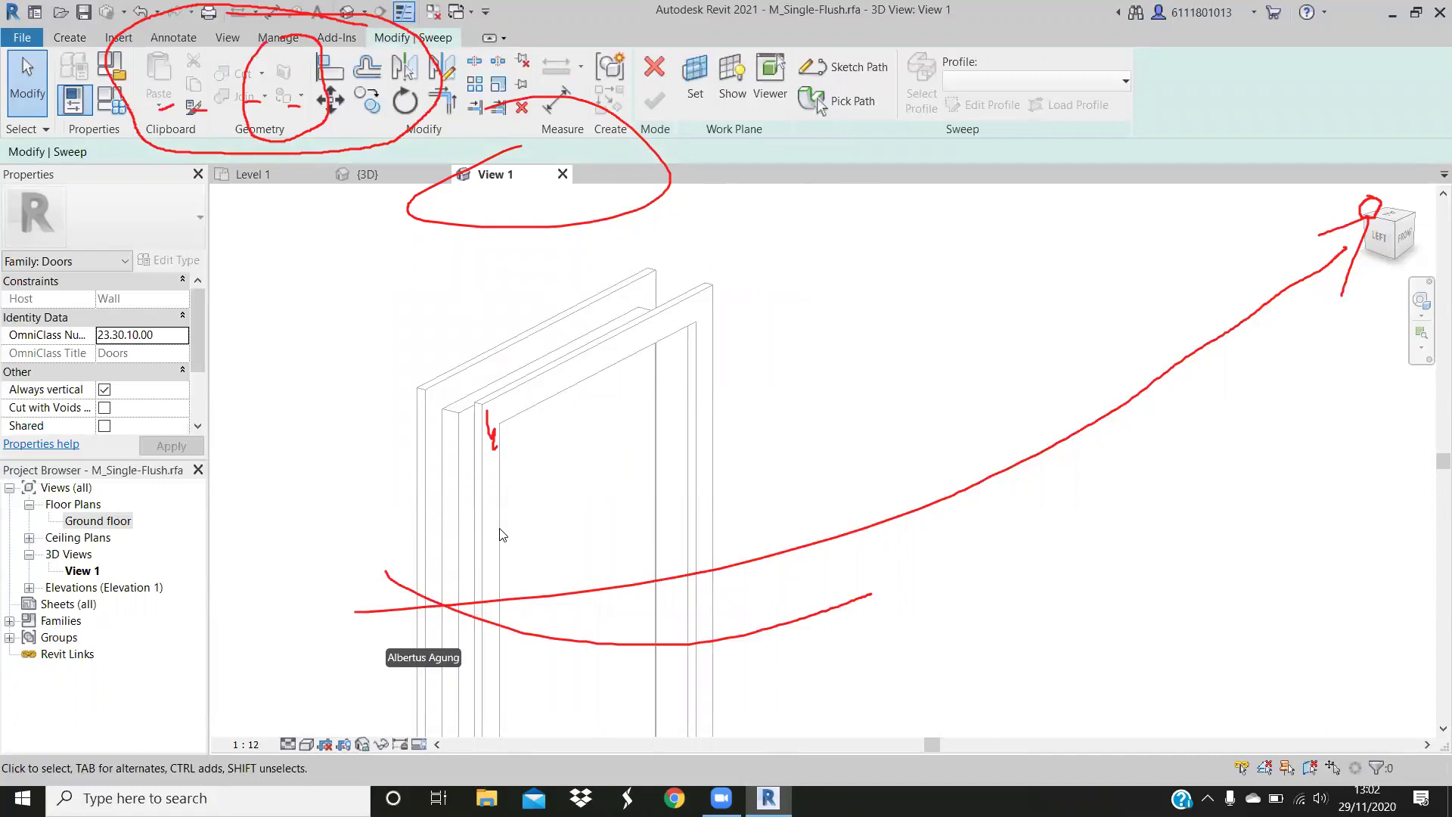
Orbit the 3D door model until the ViewCube shows its LEFT face
shift+middle_drag(703, 414, 638, 469)
mouse_move(900, 345)
shift+middle_down()
mouse_move(887, 335)
mouse_move(789, 393)
mouse_move(801, 398)
mouse_move(771, 327)
shift+middle_up()
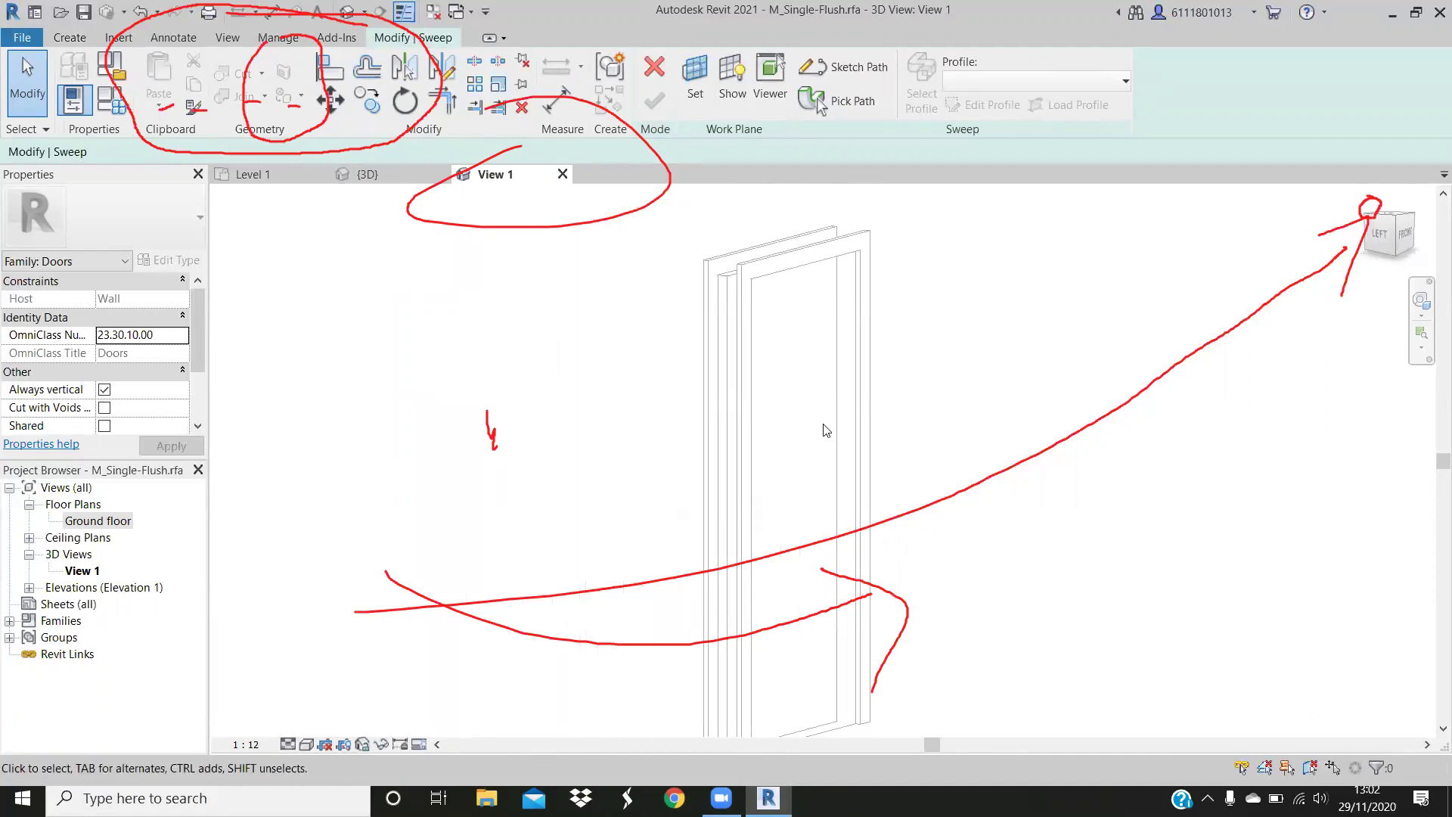
mouse_move(842, 425)
middle_down()
mouse_move(924, 408)
mouse_move(875, 411)
middle_up()
mouse_move(787, 417)
shift+middle_down()
mouse_move(772, 428)
mouse_move(881, 447)
mouse_move(875, 337)
mouse_move(850, 512)
mouse_move(932, 410)
mouse_move(892, 352)
shift+middle_up()
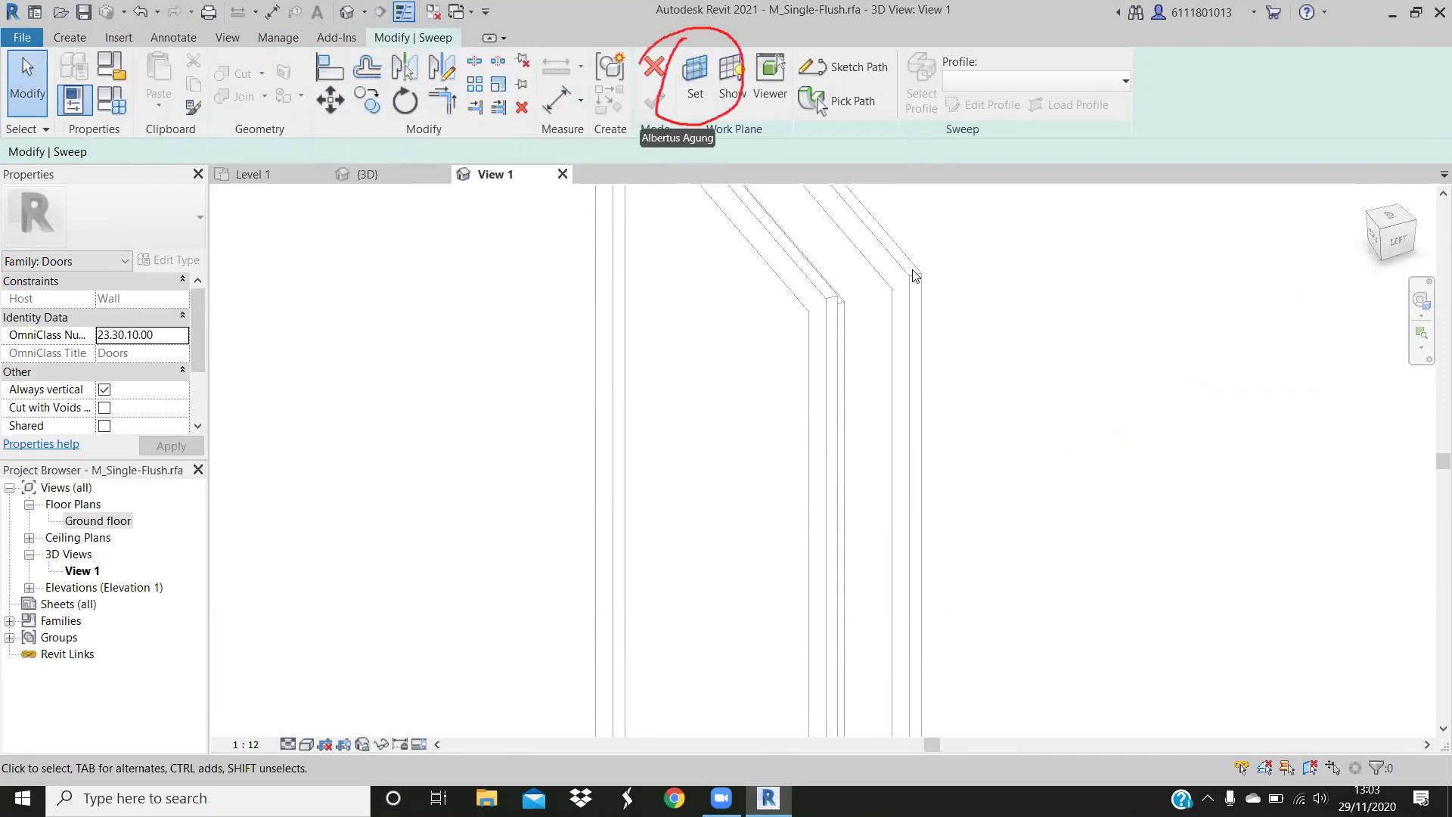
Make the frame mullion face the work plane, then start model lines with LI
click(702, 76)
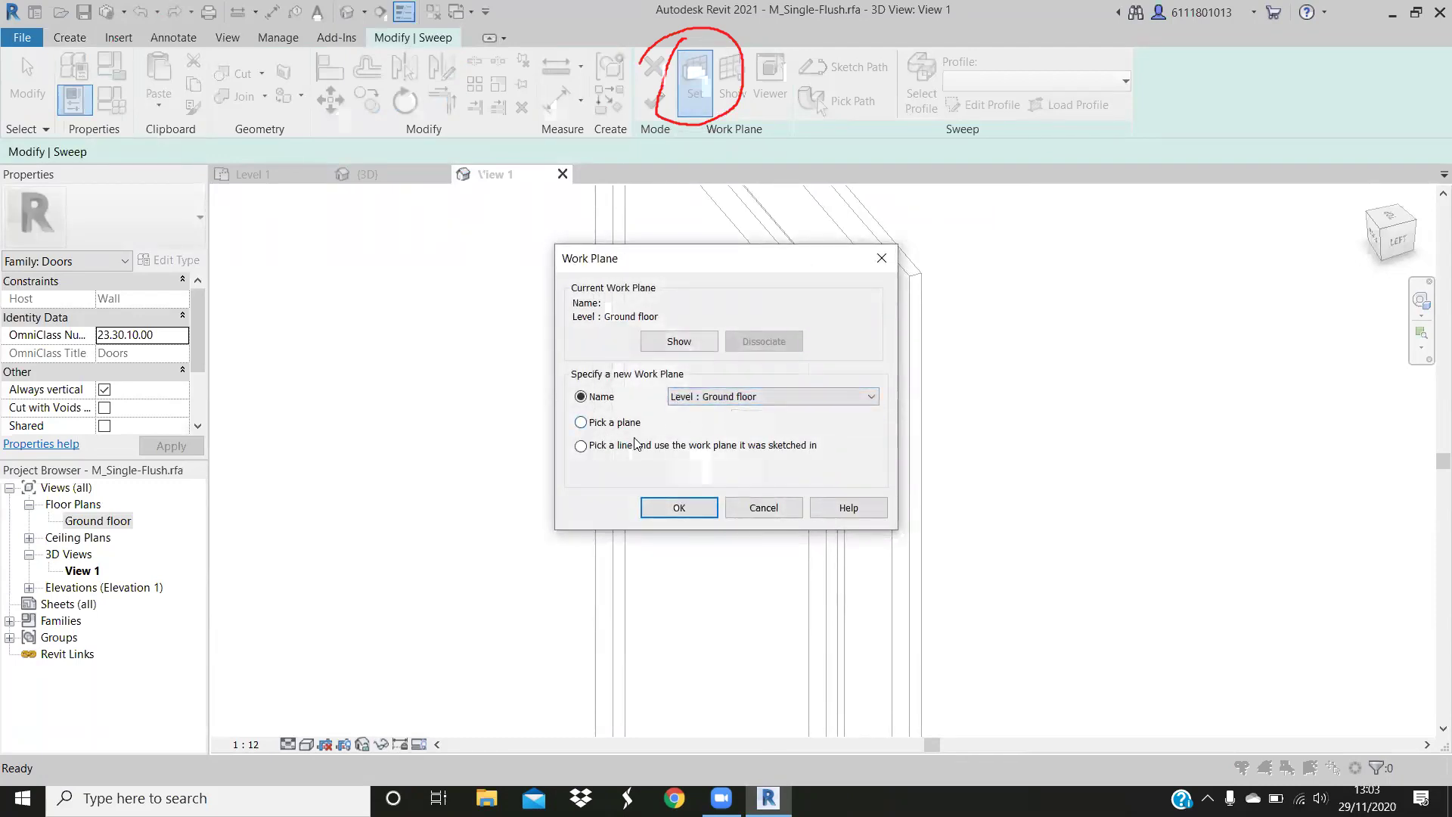
click(581, 422)
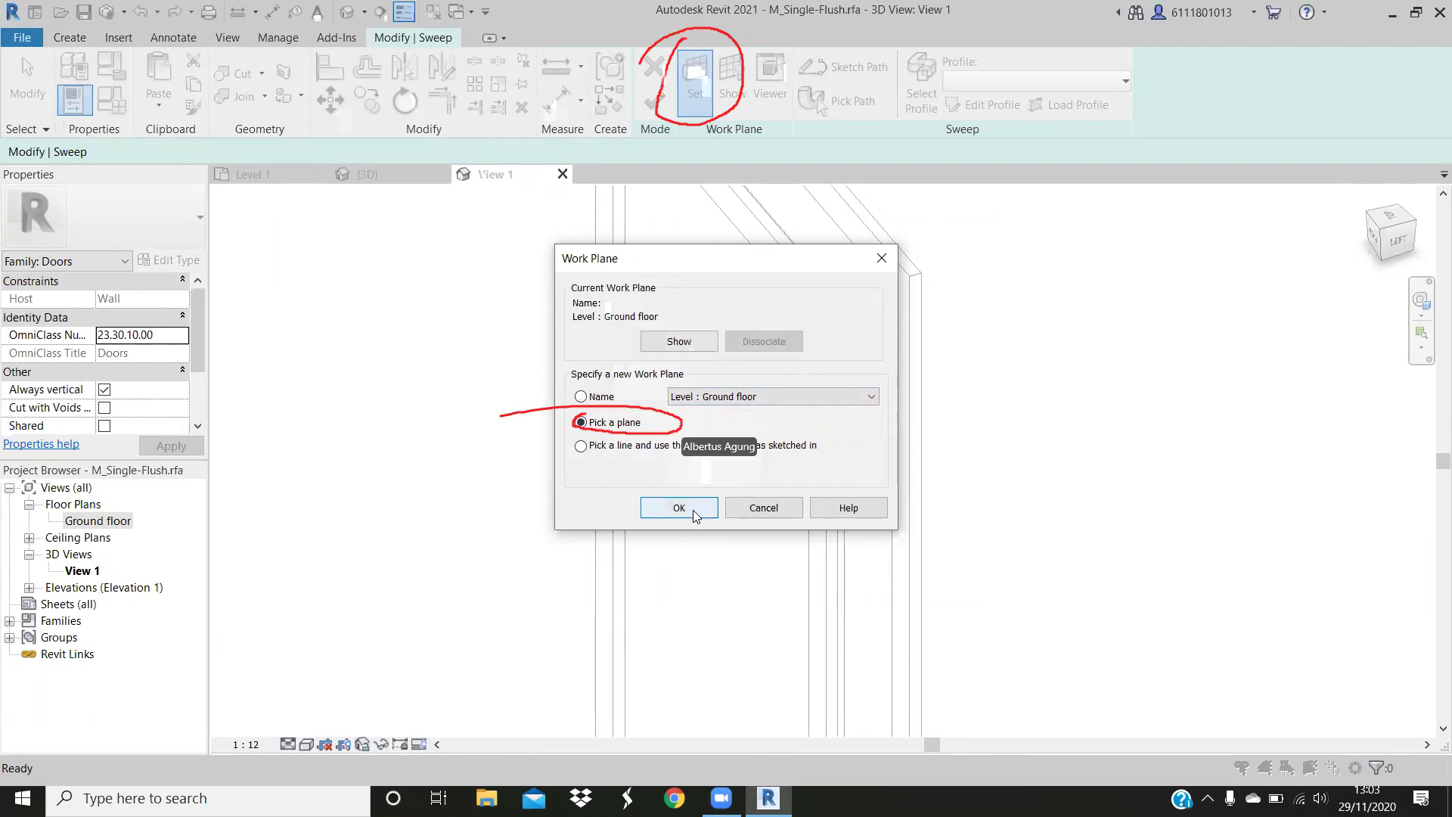
key(Return)
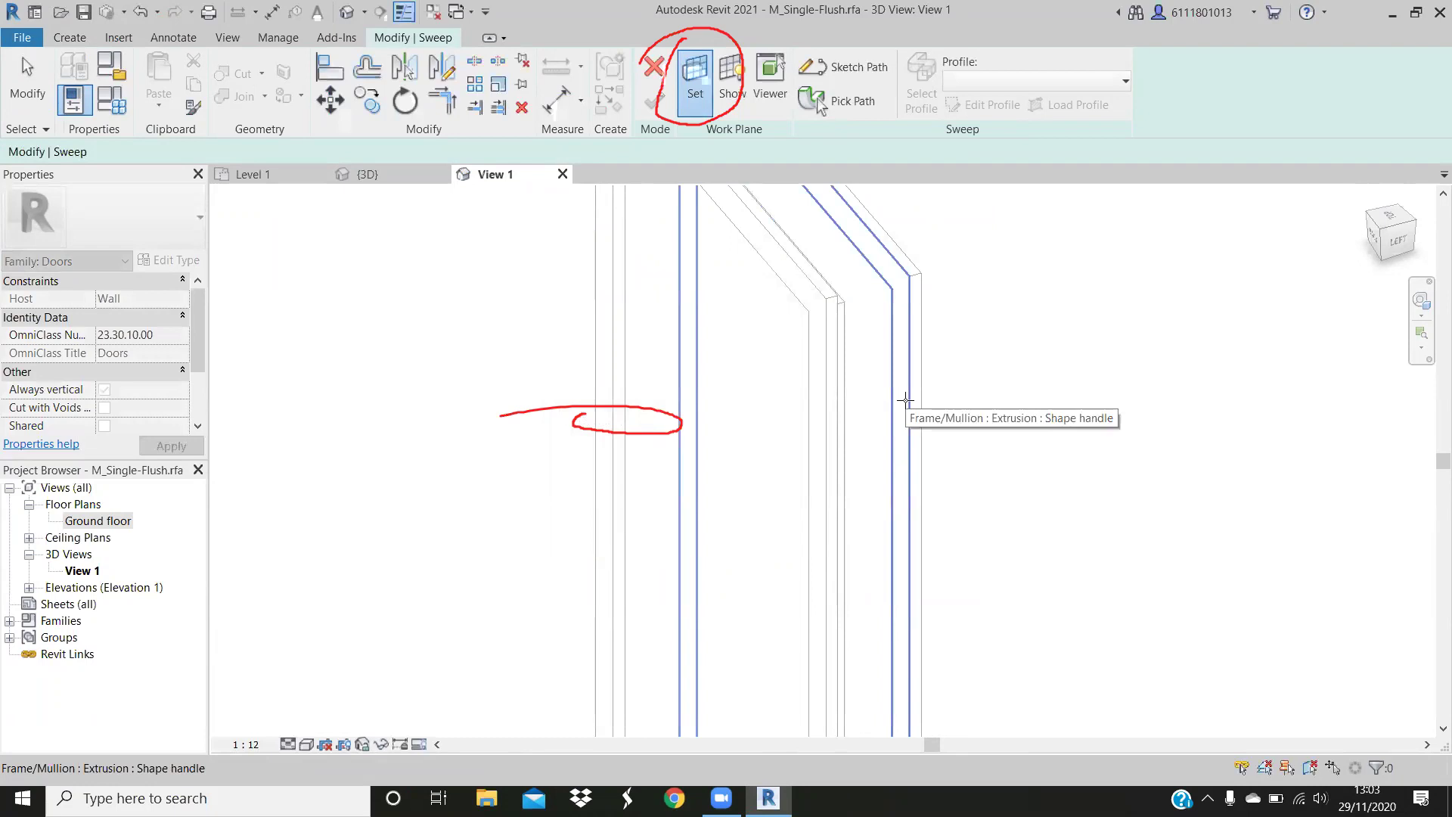
click(906, 406)
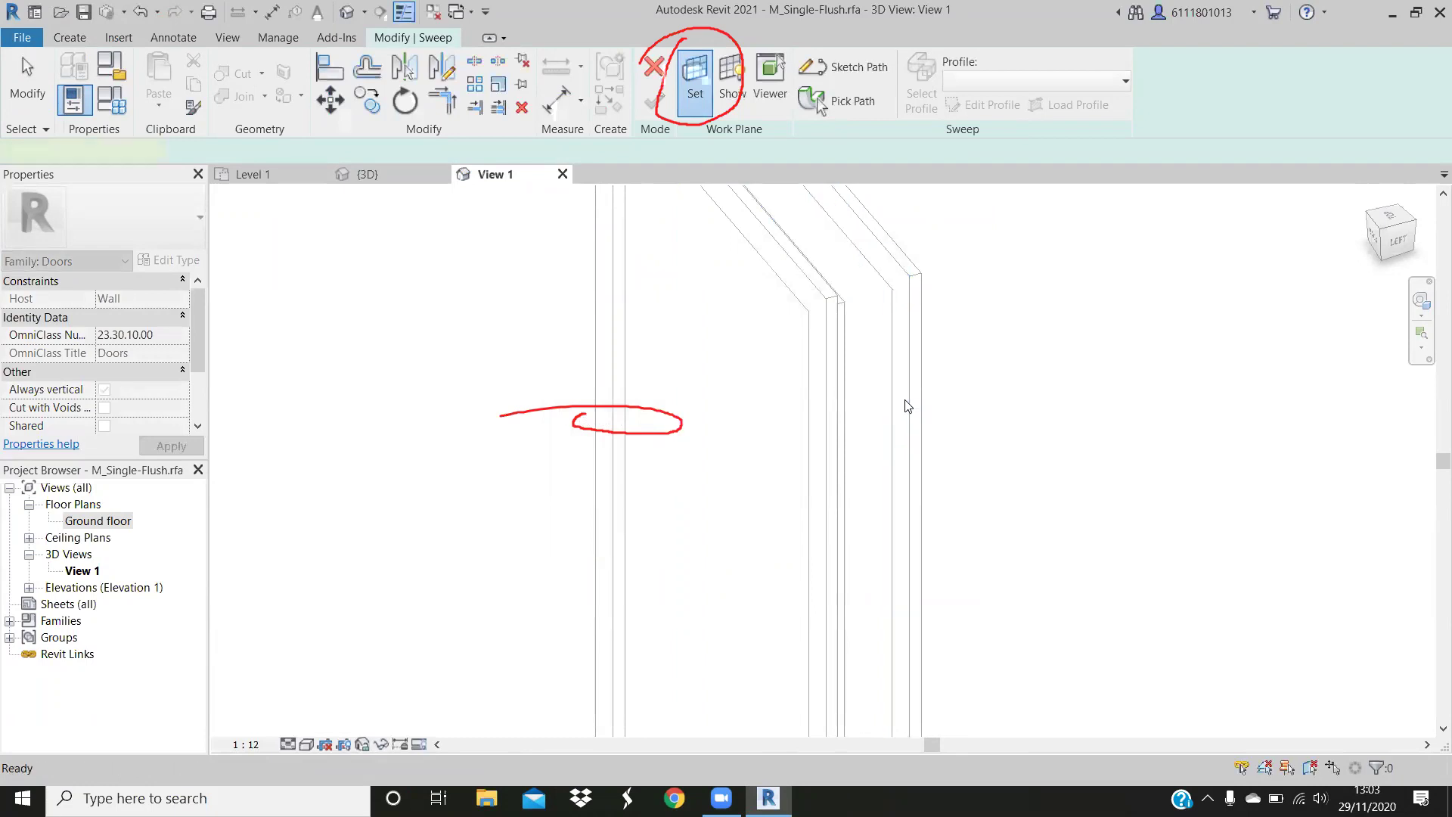
key(l)
key(i)
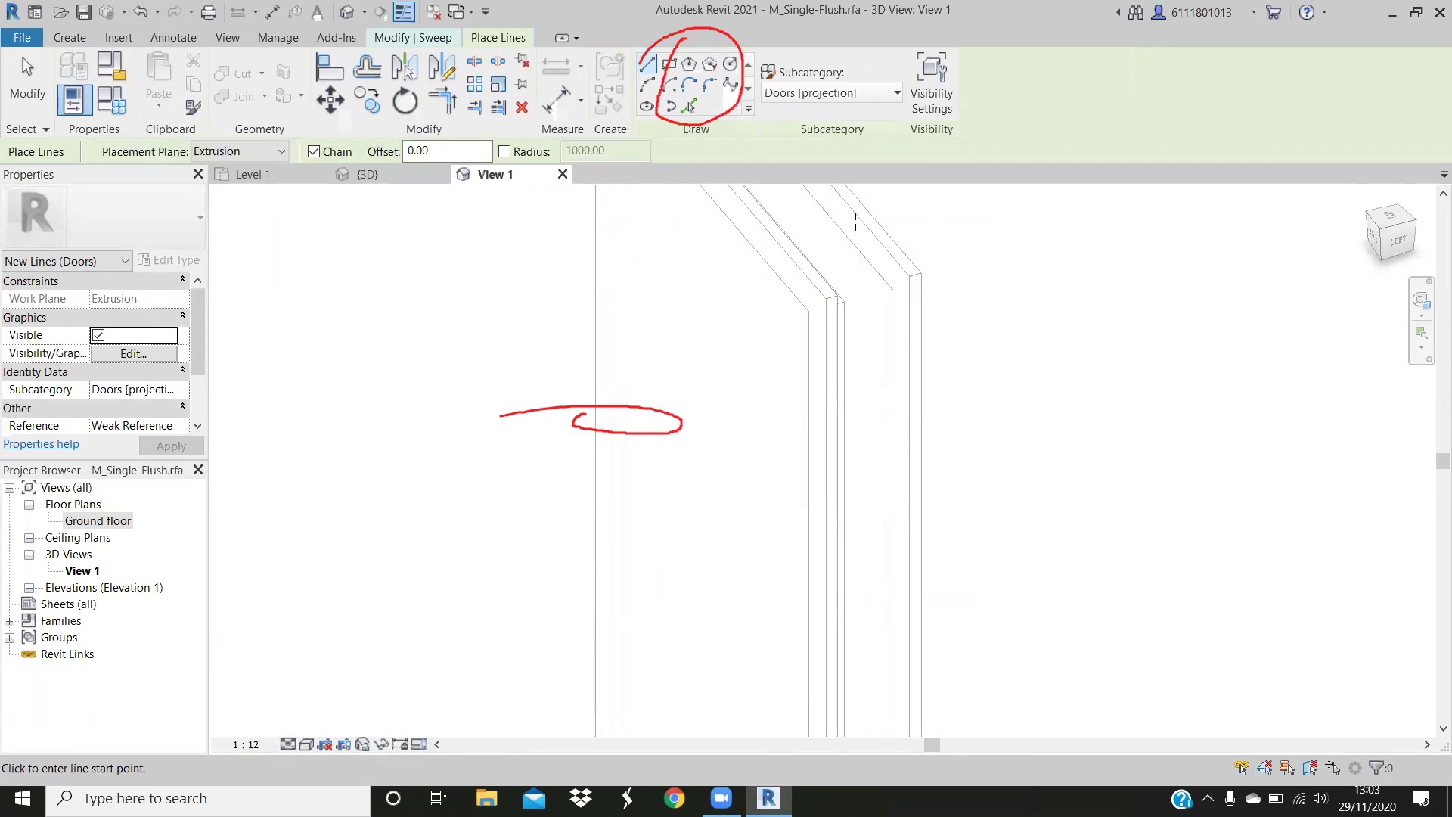
Switch to Pick Lines (PL) and pick the mullion edge as a line
key(p)
key(l)
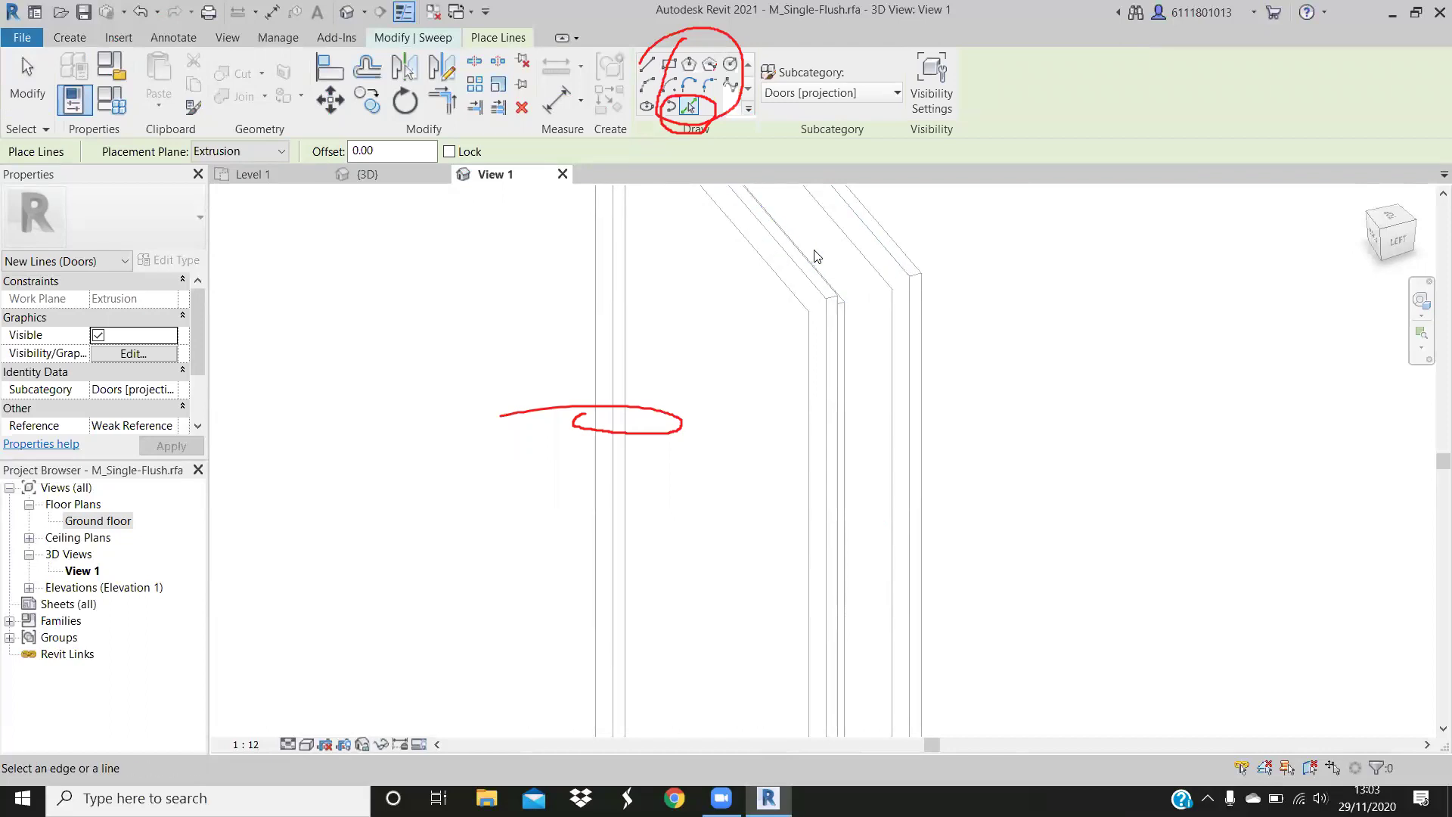
drag(888, 413, 891, 349)
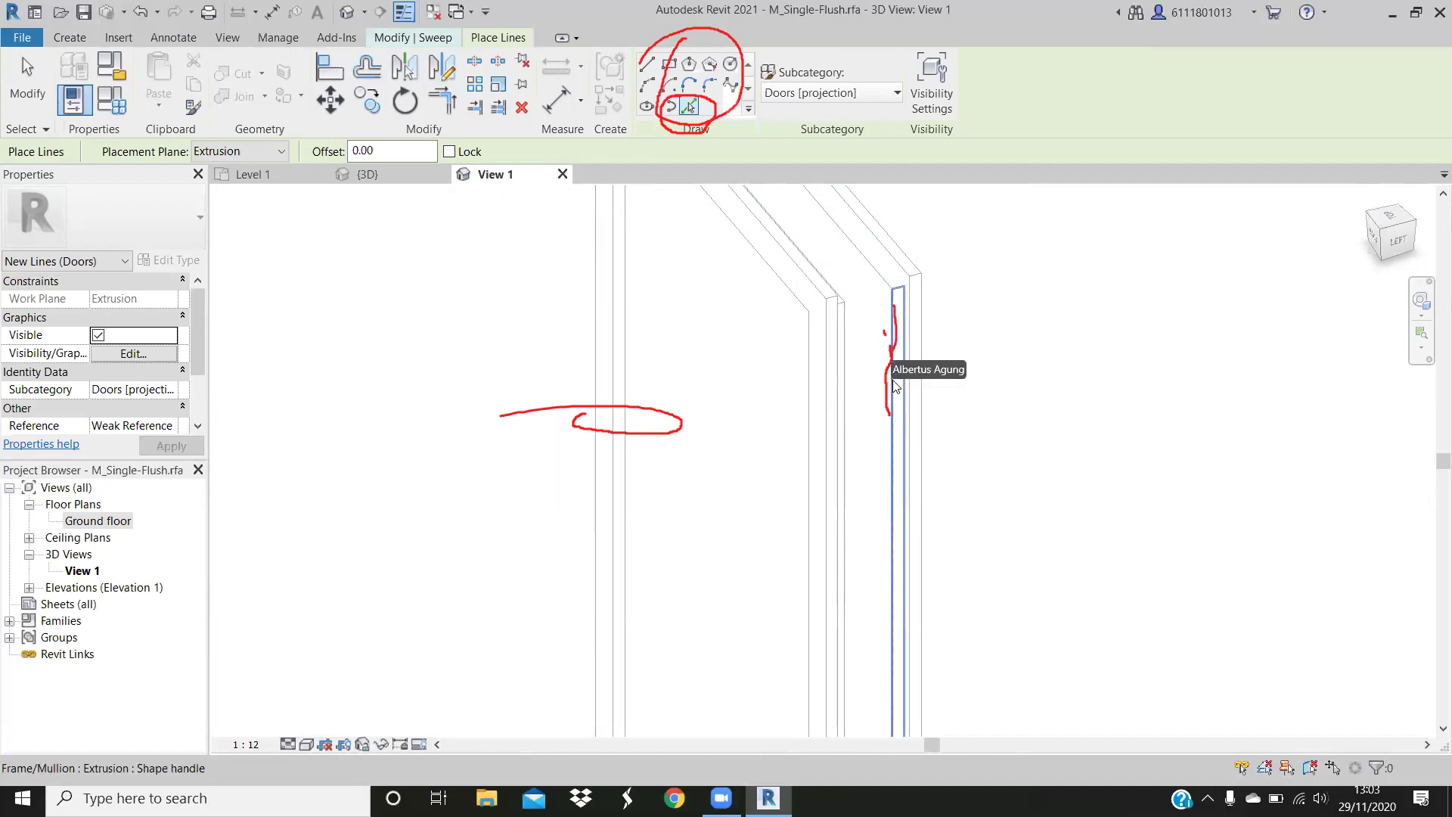
scroll(893, 384, up, 1)
scroll(894, 383, up, 1)
scroll(894, 384, up, 1)
click(894, 383)
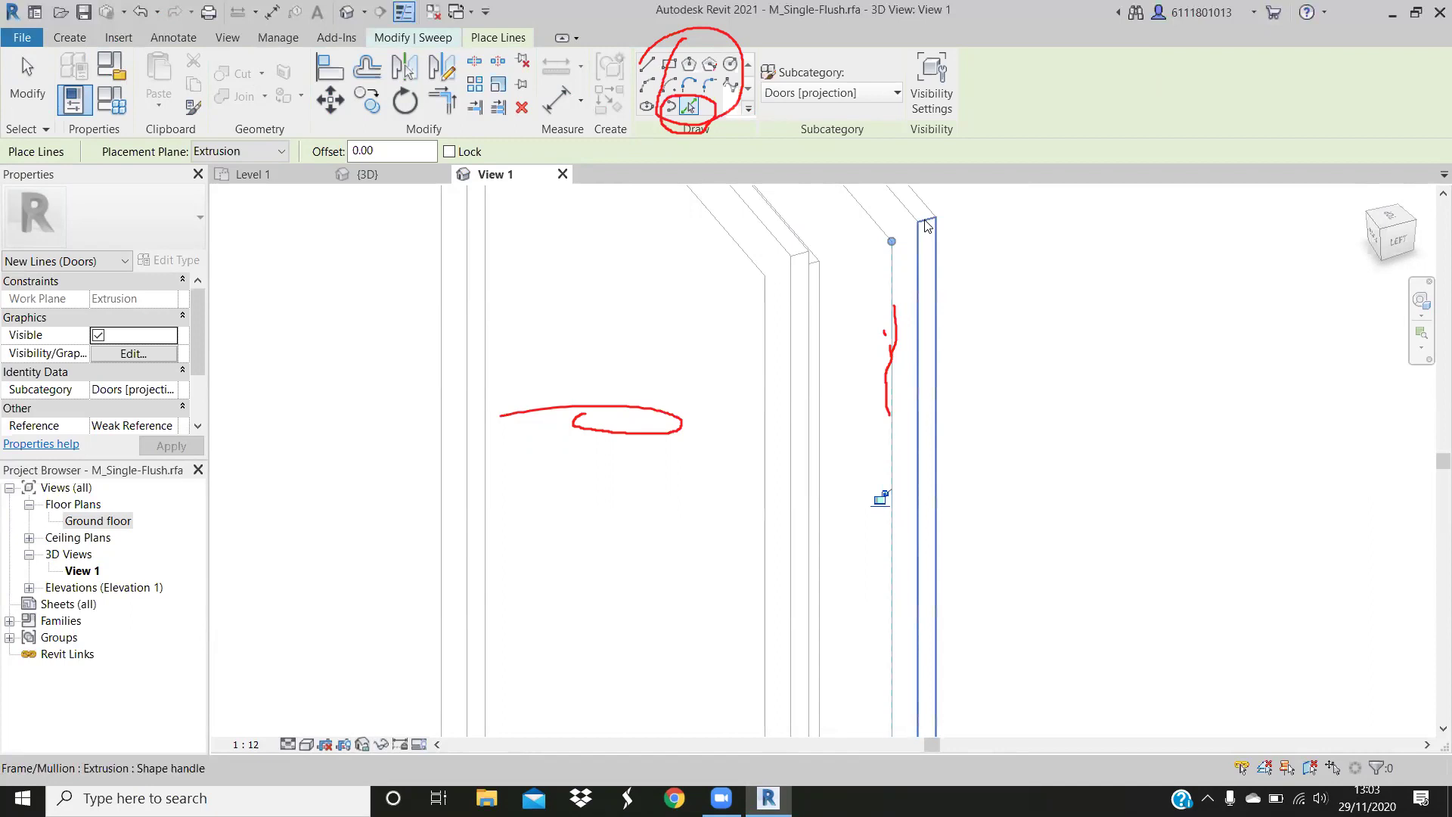
Pick a short frame edge, pan along the frame, then exit line placement
click(877, 228)
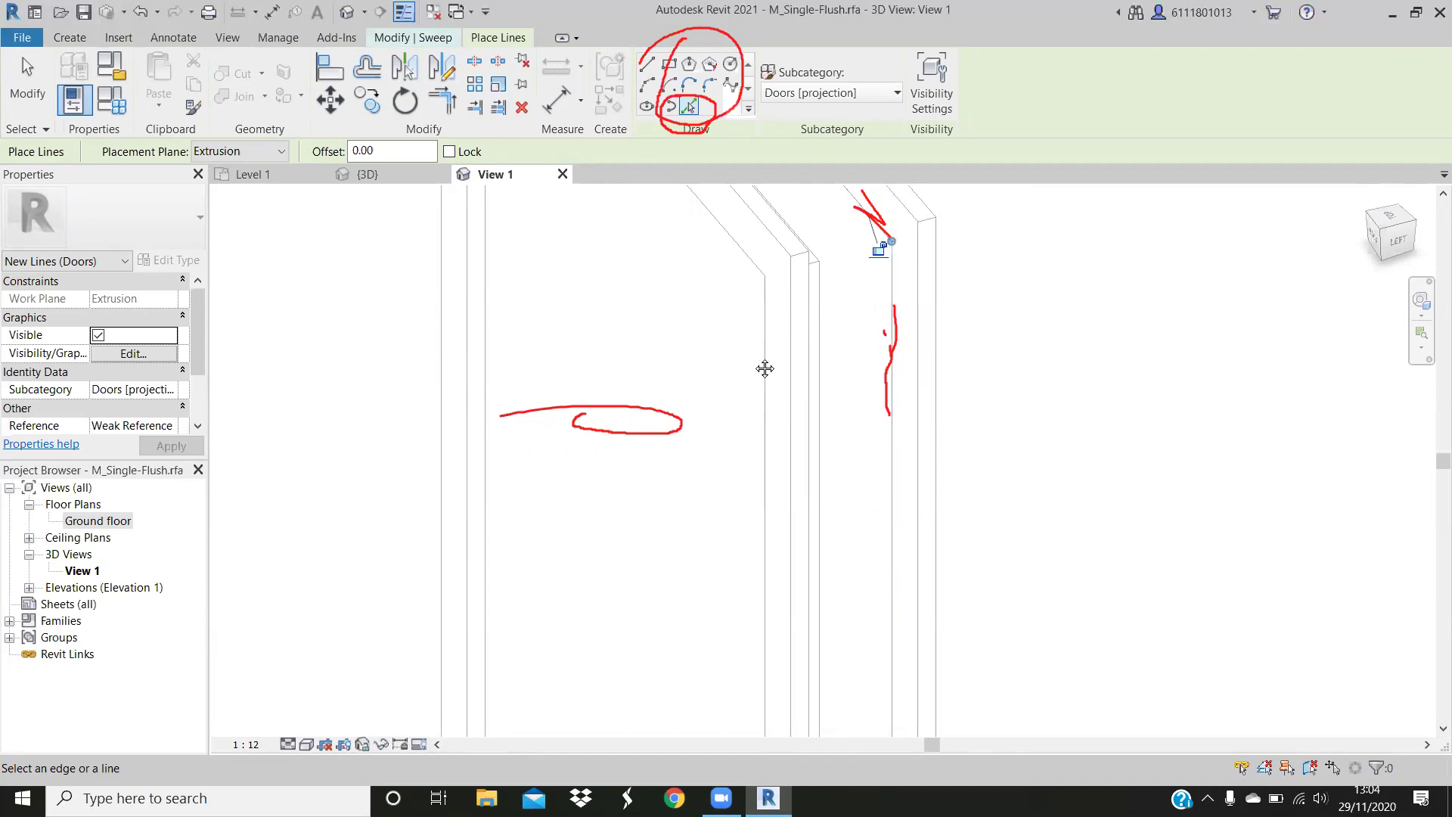
mouse_move(743, 397)
middle_down()
mouse_move(790, 366)
mouse_move(746, 318)
middle_up()
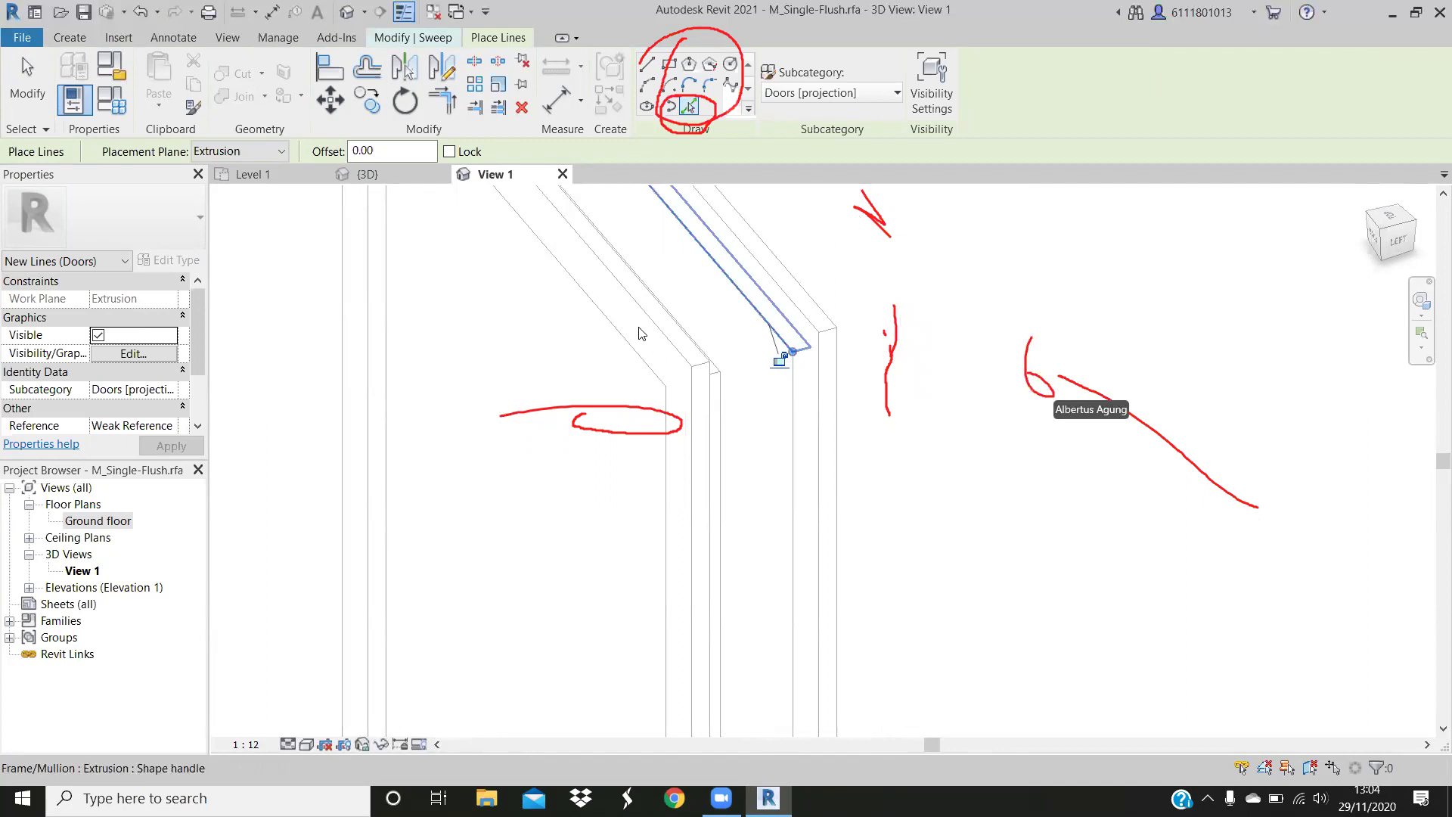
middle_drag(626, 303, 649, 346)
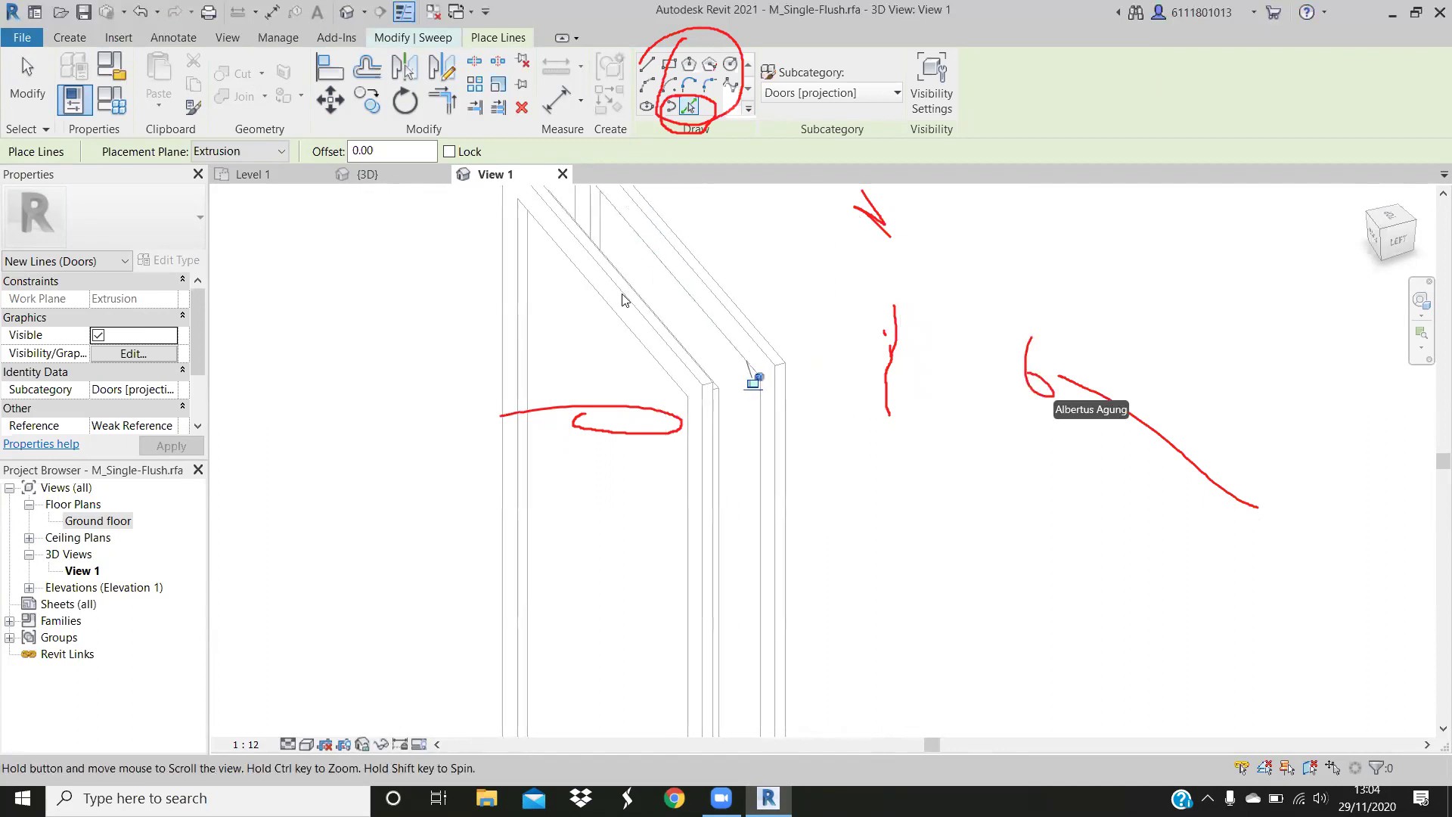
scroll(649, 345, up, 1)
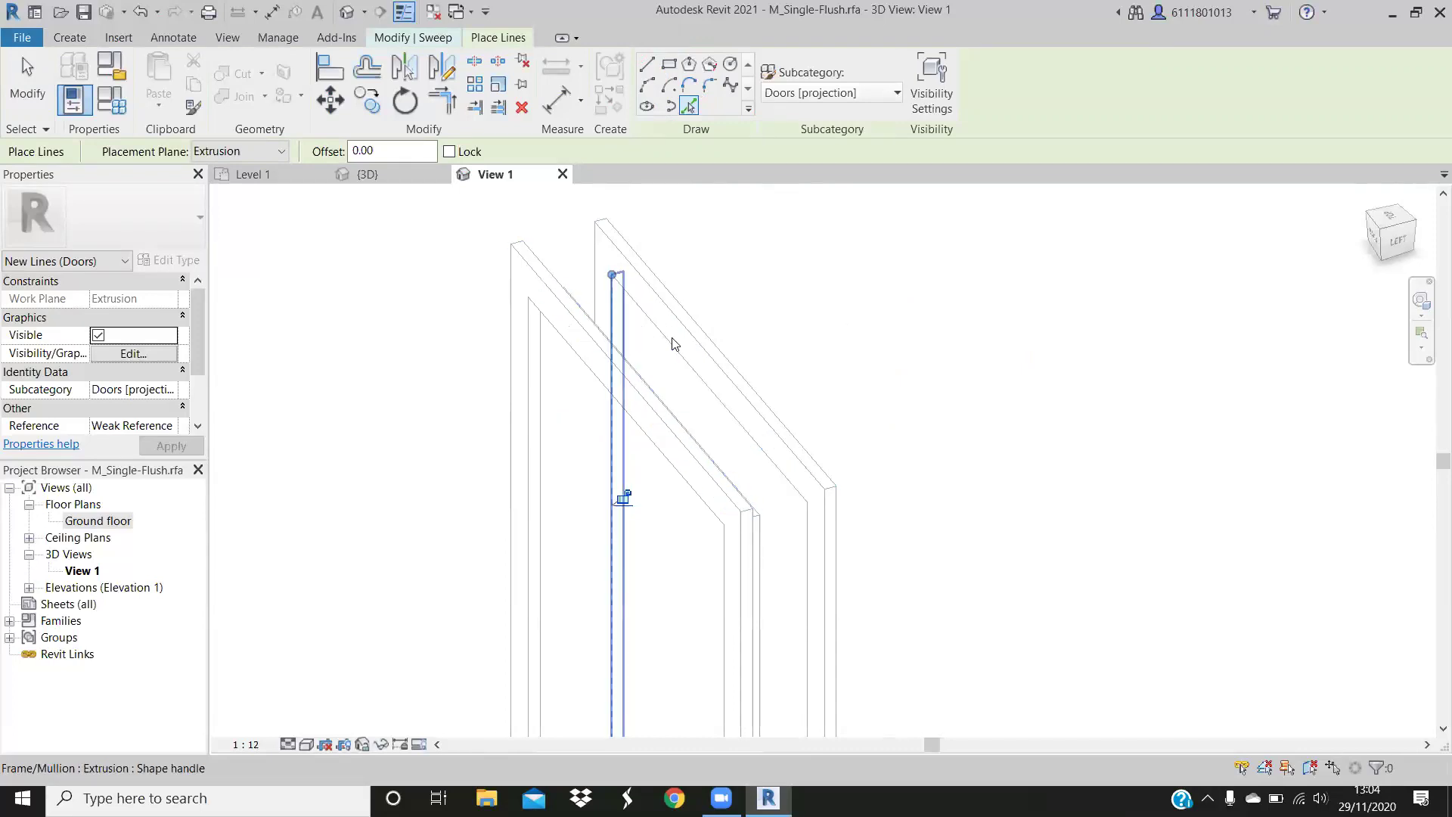
key(Escape)
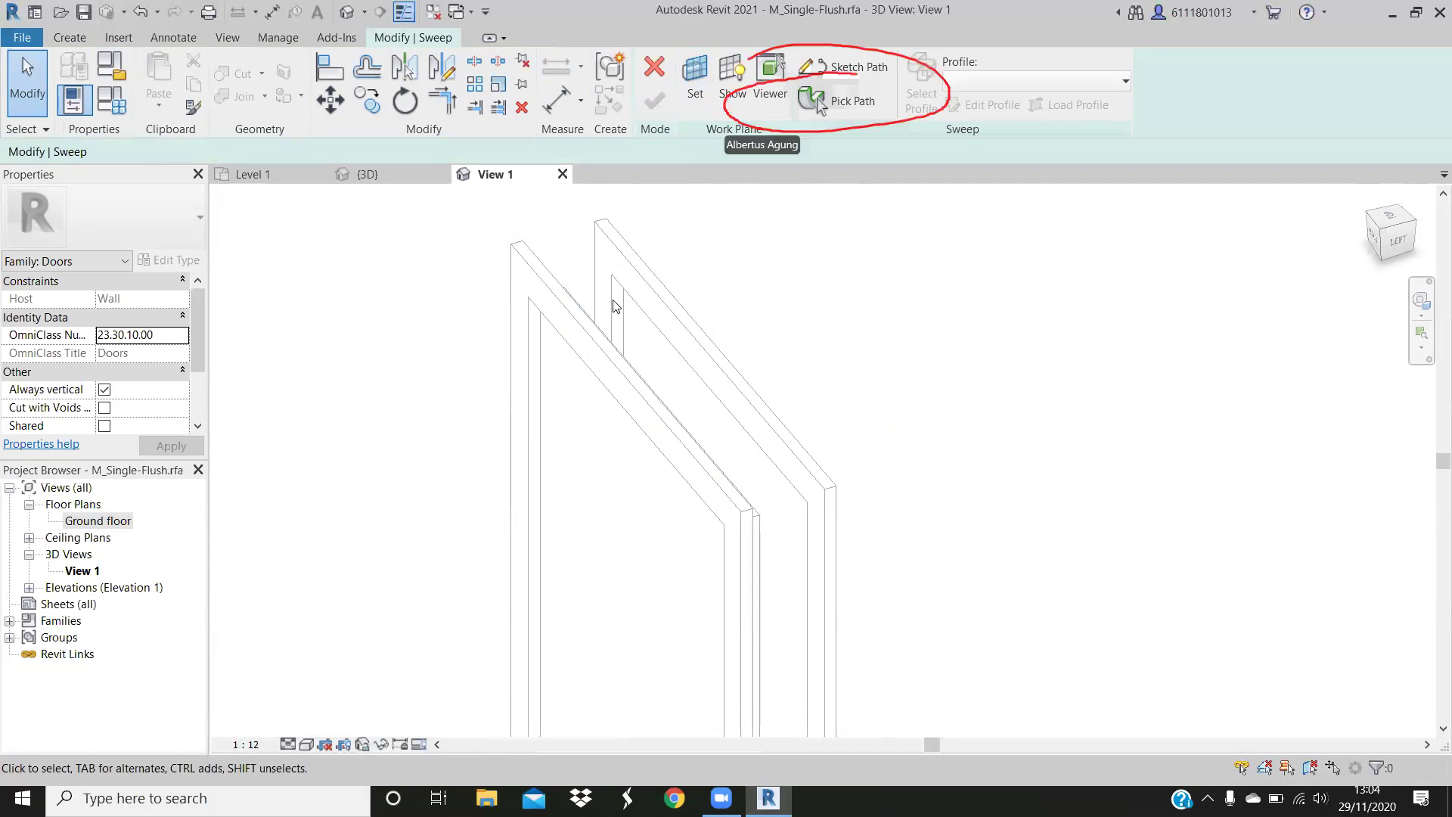
Pick both vertical inner frame edges and the head as the sweep path, then finish it
click(846, 103)
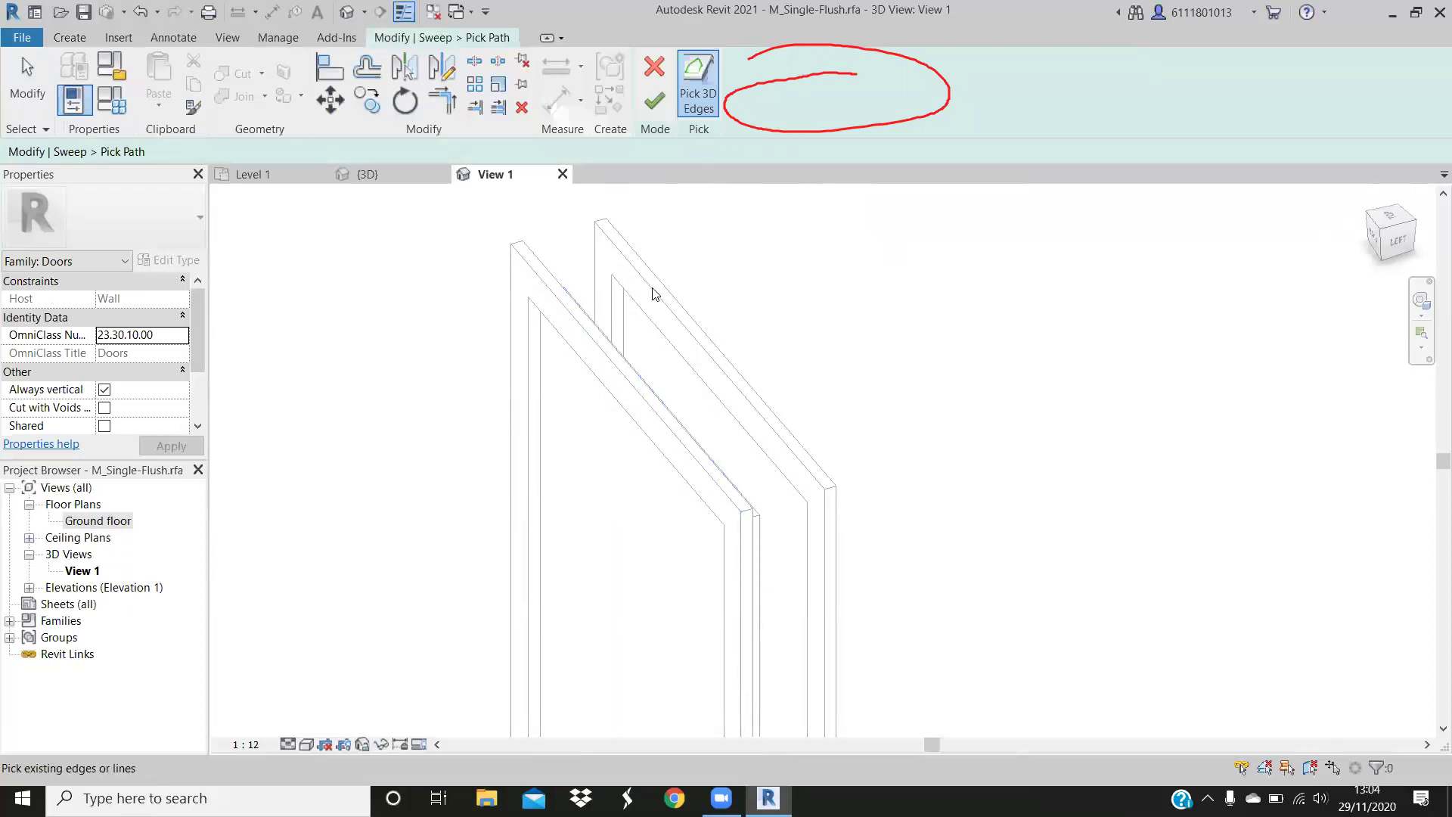
click(624, 299)
click(803, 463)
click(784, 491)
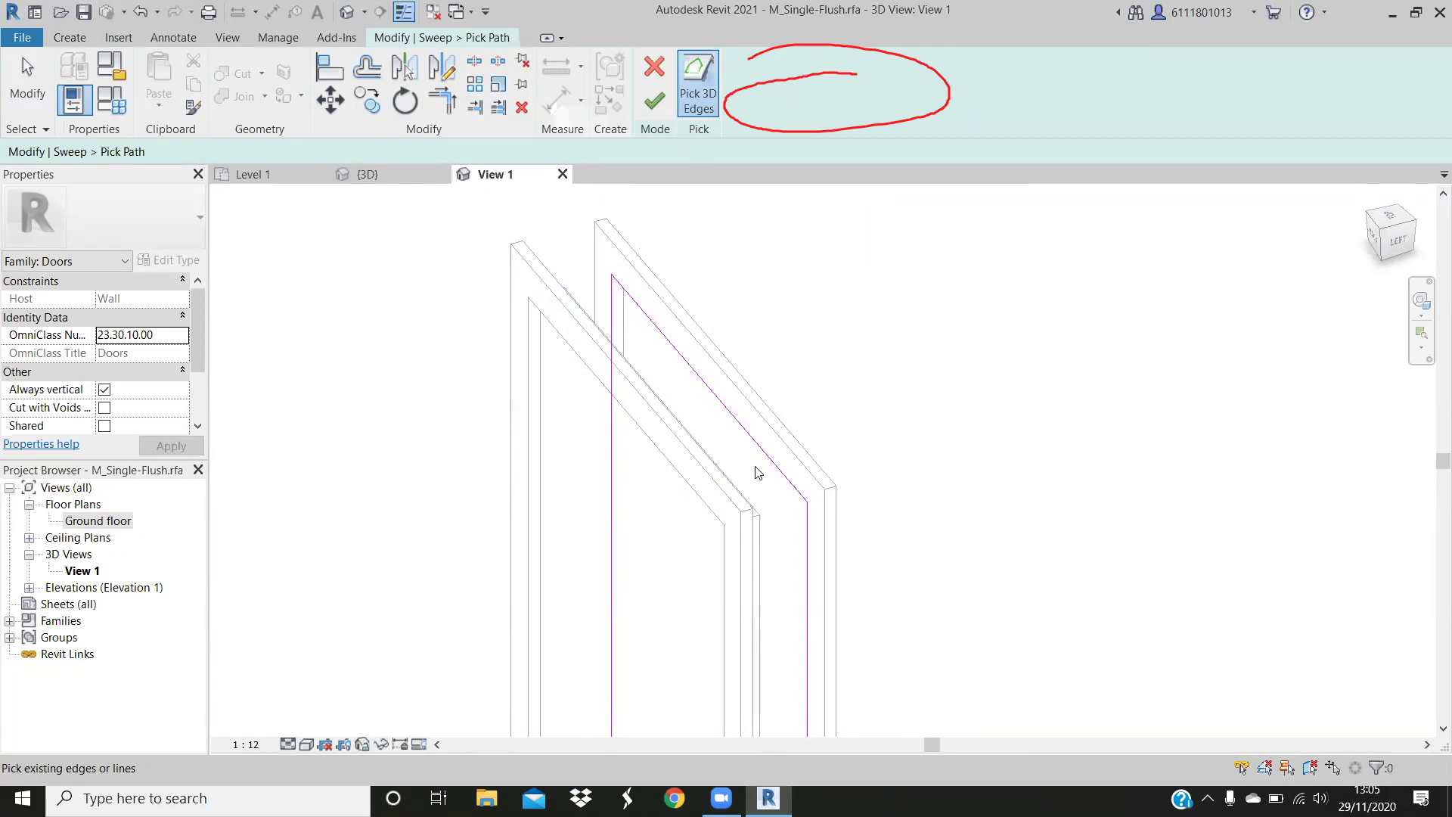
click(657, 102)
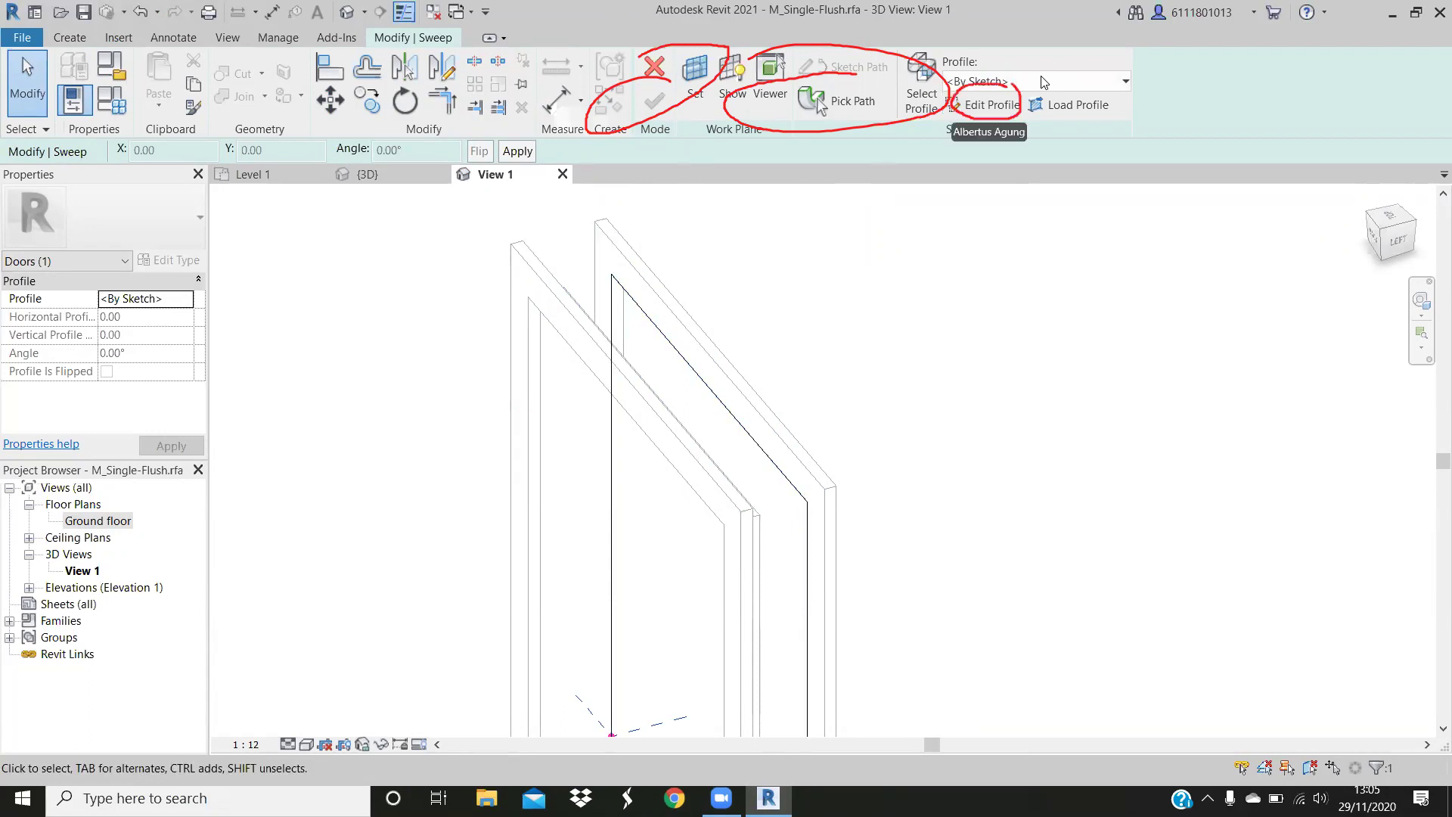
Enter sweep profile editing and zoom and pan to centre the door frame
click(983, 106)
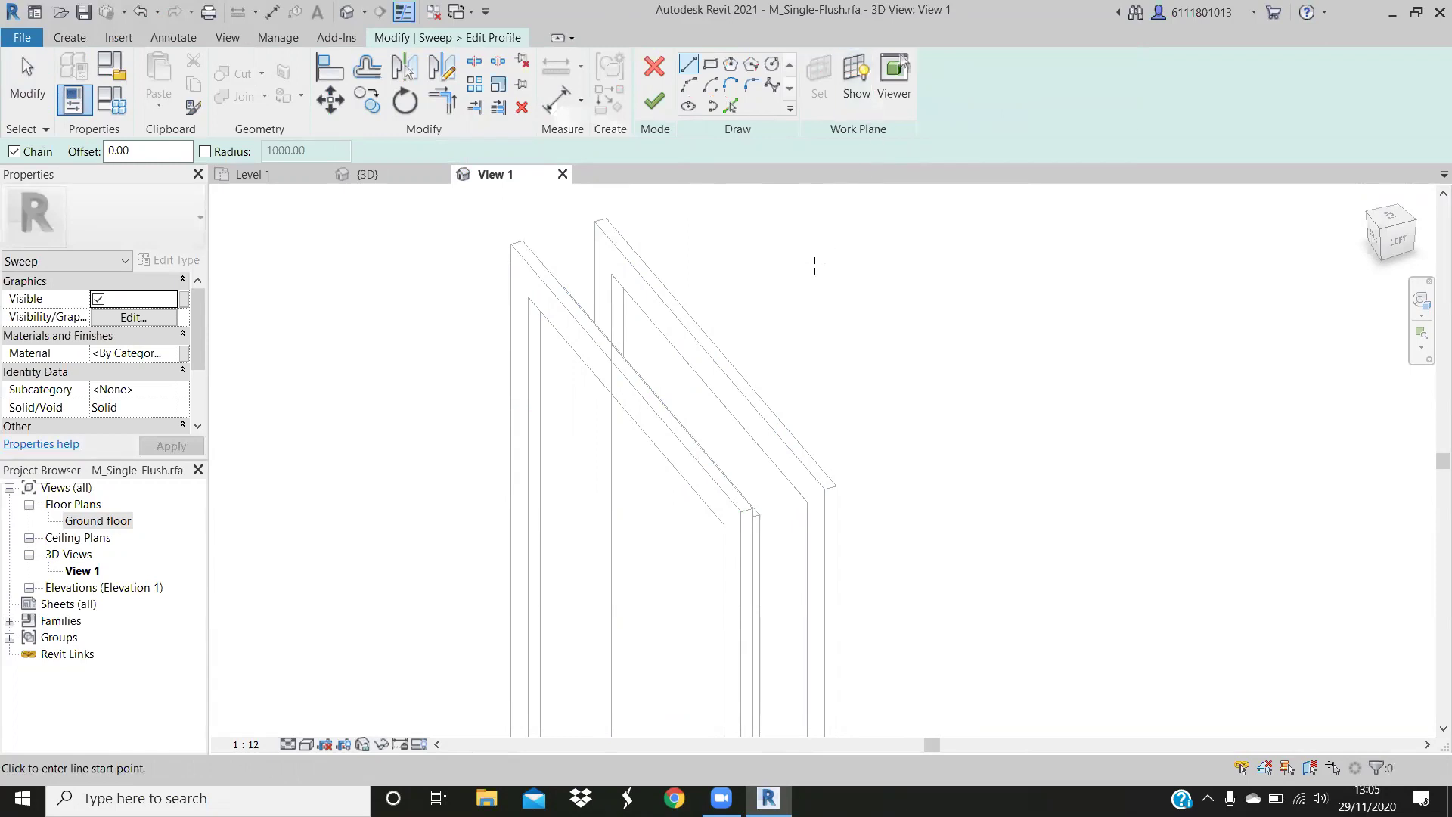
scroll(651, 537, up, 2)
scroll(759, 492, up, 1)
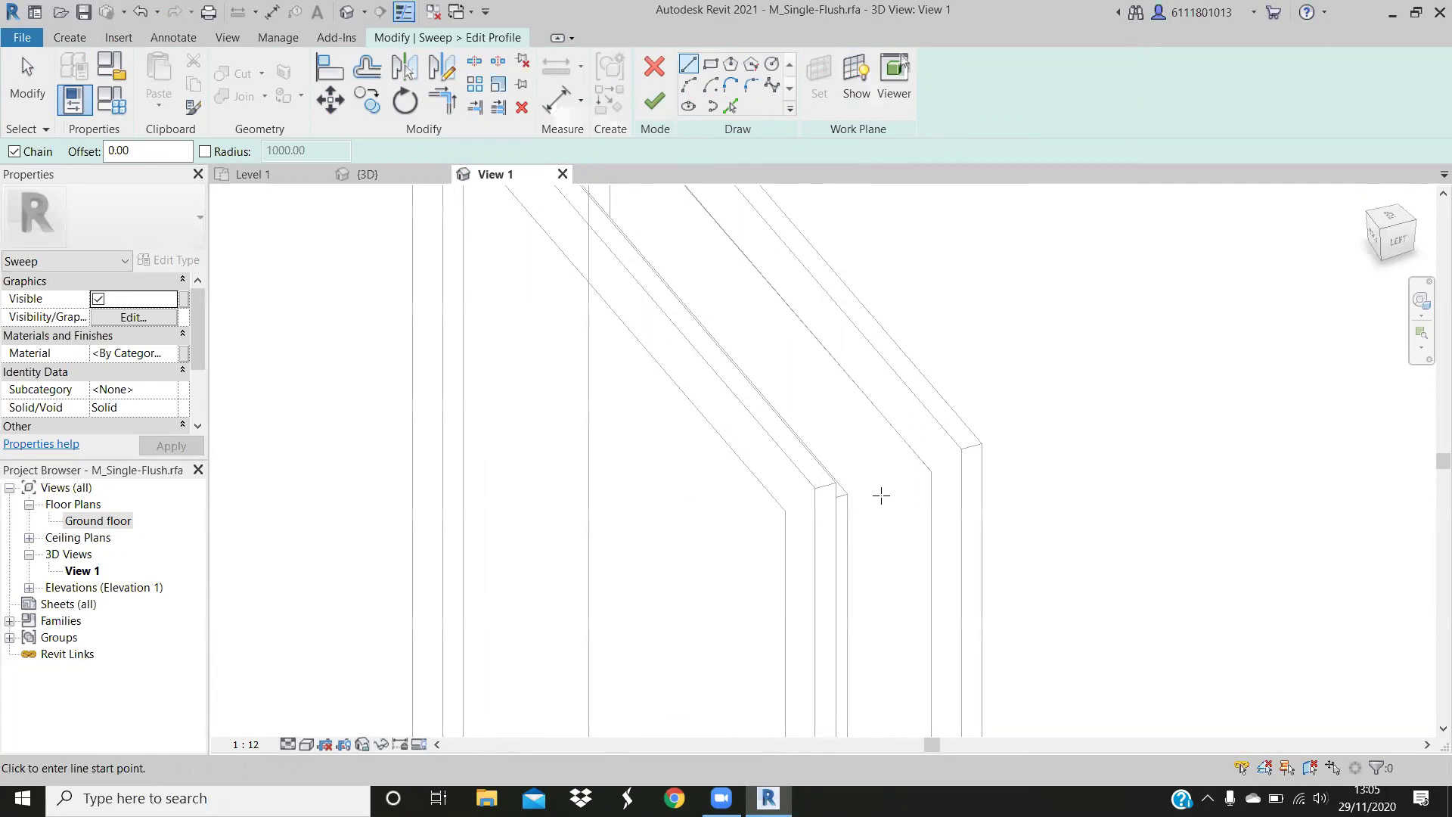
scroll(787, 408, down, 1)
scroll(783, 403, down, 1)
scroll(757, 409, down, 2)
scroll(737, 415, down, 1)
scroll(736, 411, down, 1)
scroll(736, 411, down, 1)
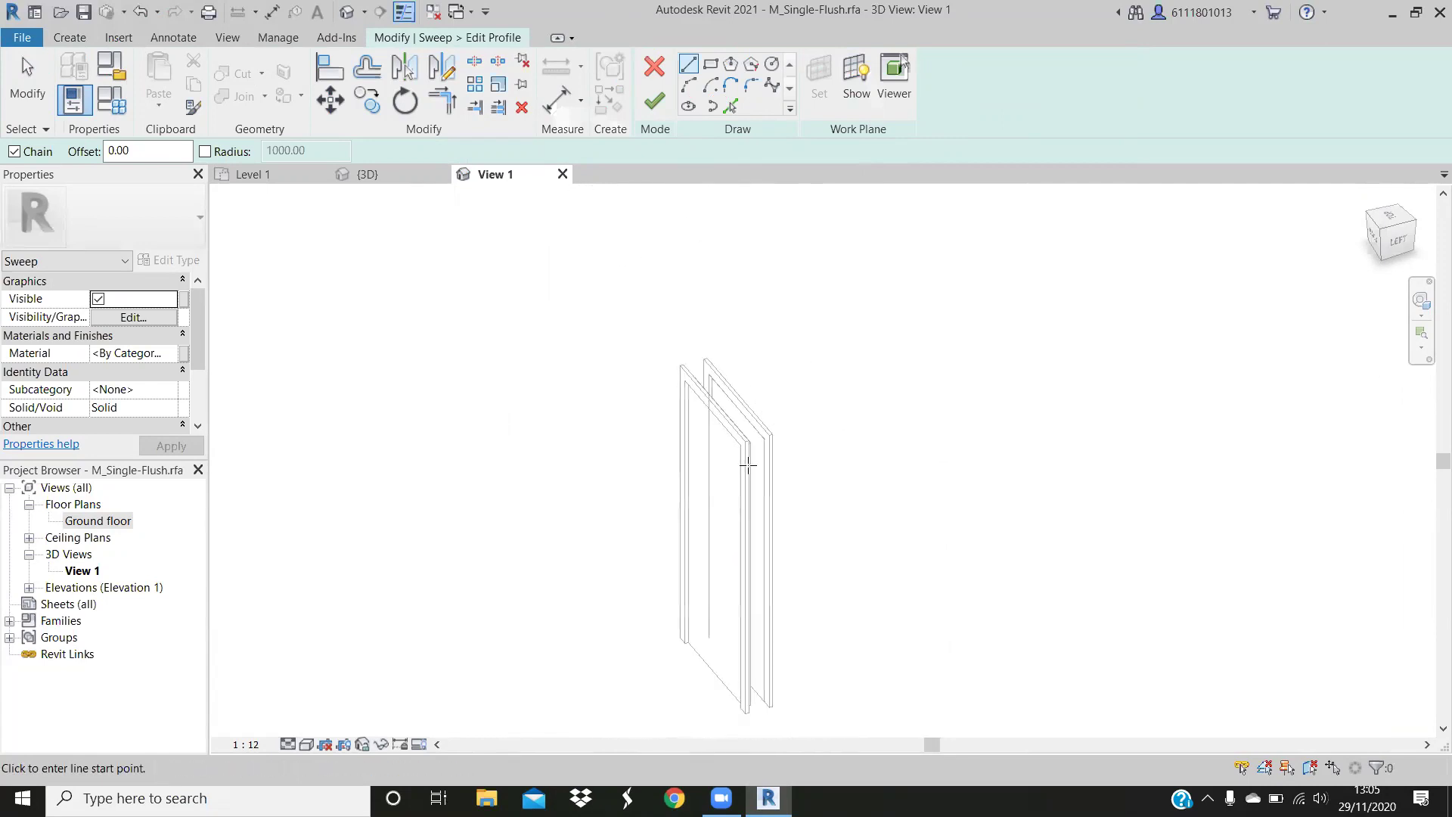
middle_drag(747, 463, 688, 373)
middle_drag(671, 460, 658, 470)
scroll(650, 477, up, 1)
scroll(642, 298, up, 1)
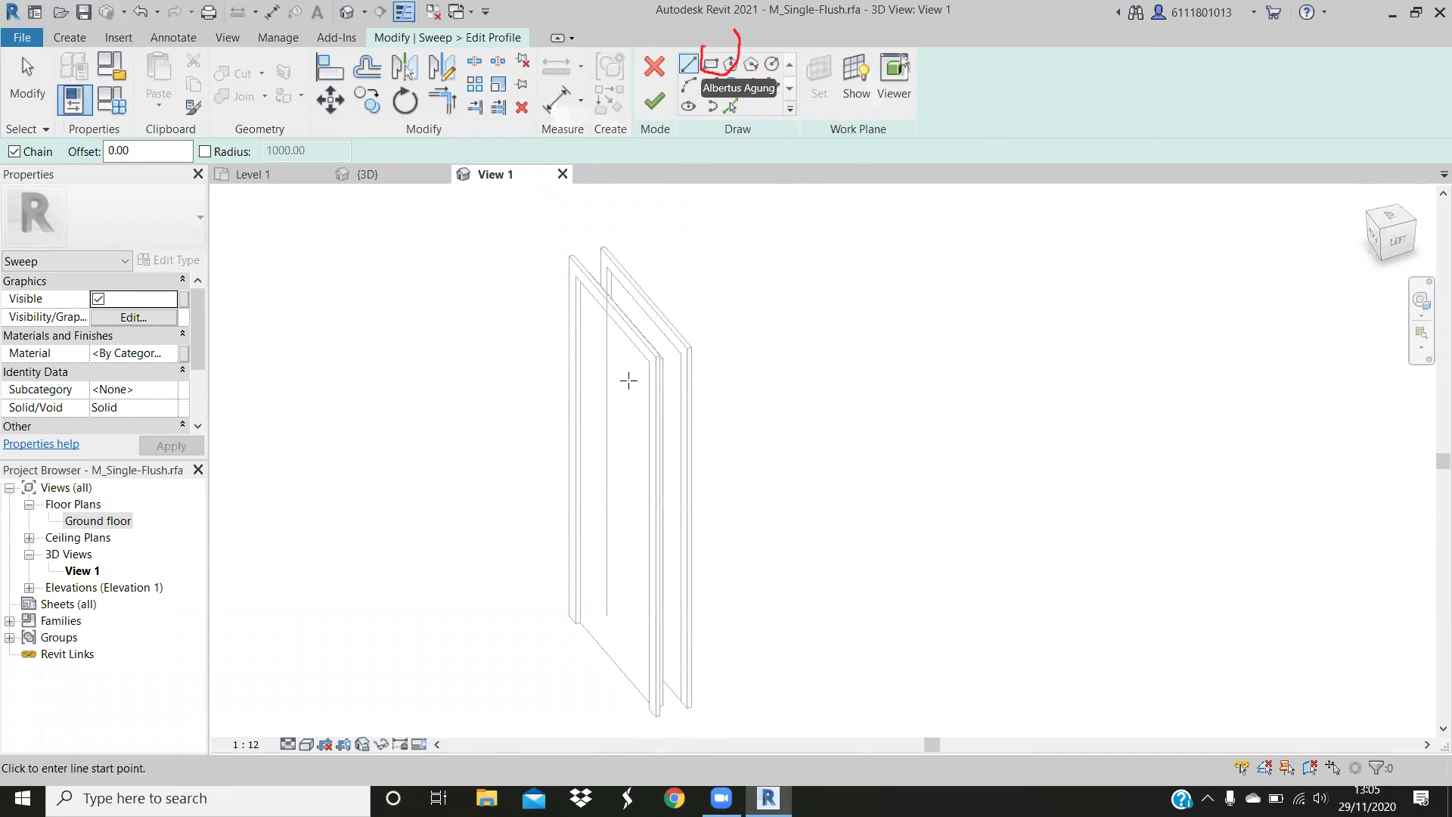
Choose the Rectangle draw tool and look down from the ViewCube's Top face
key(Escape)
click(707, 67)
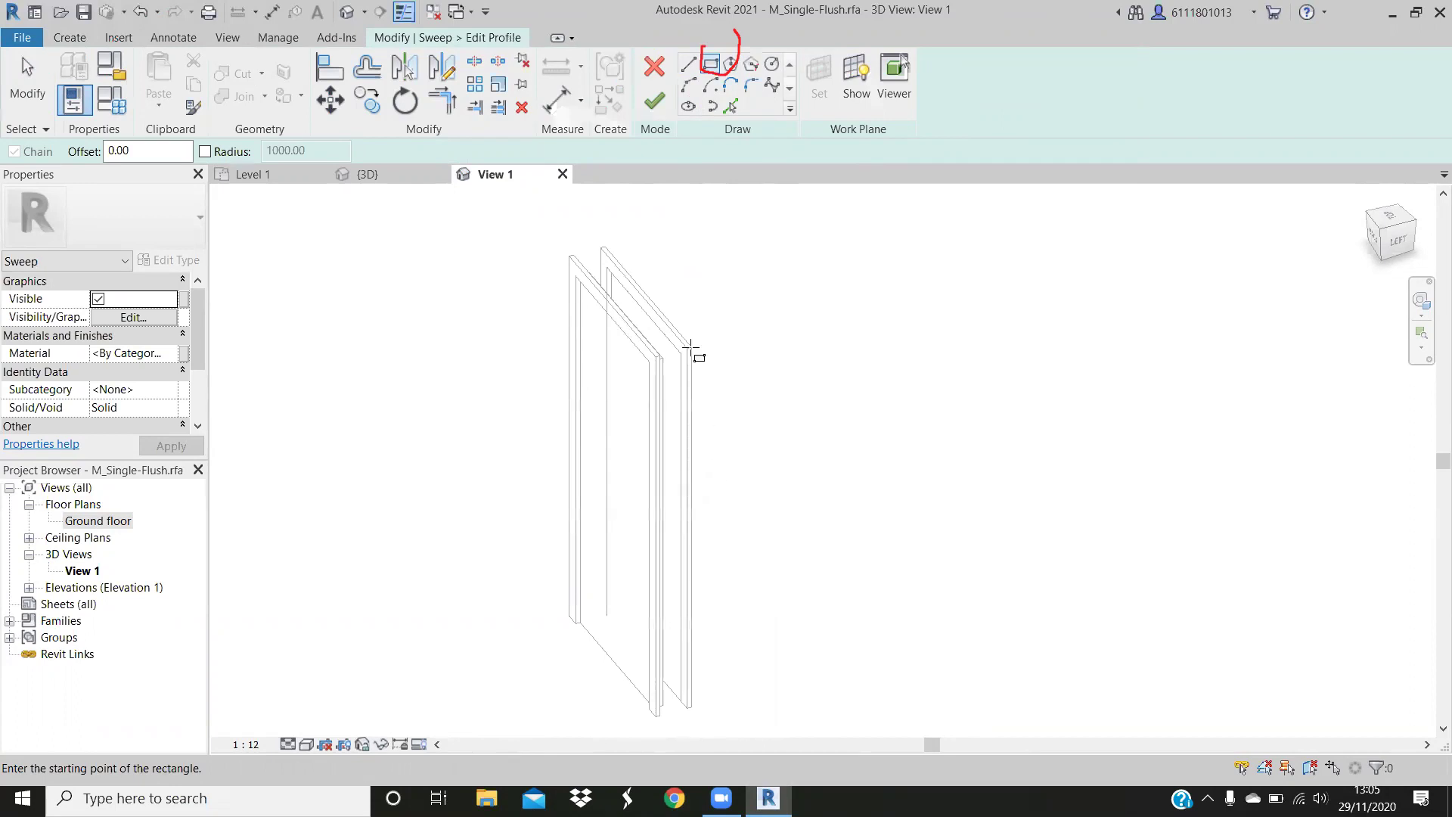
click(1387, 220)
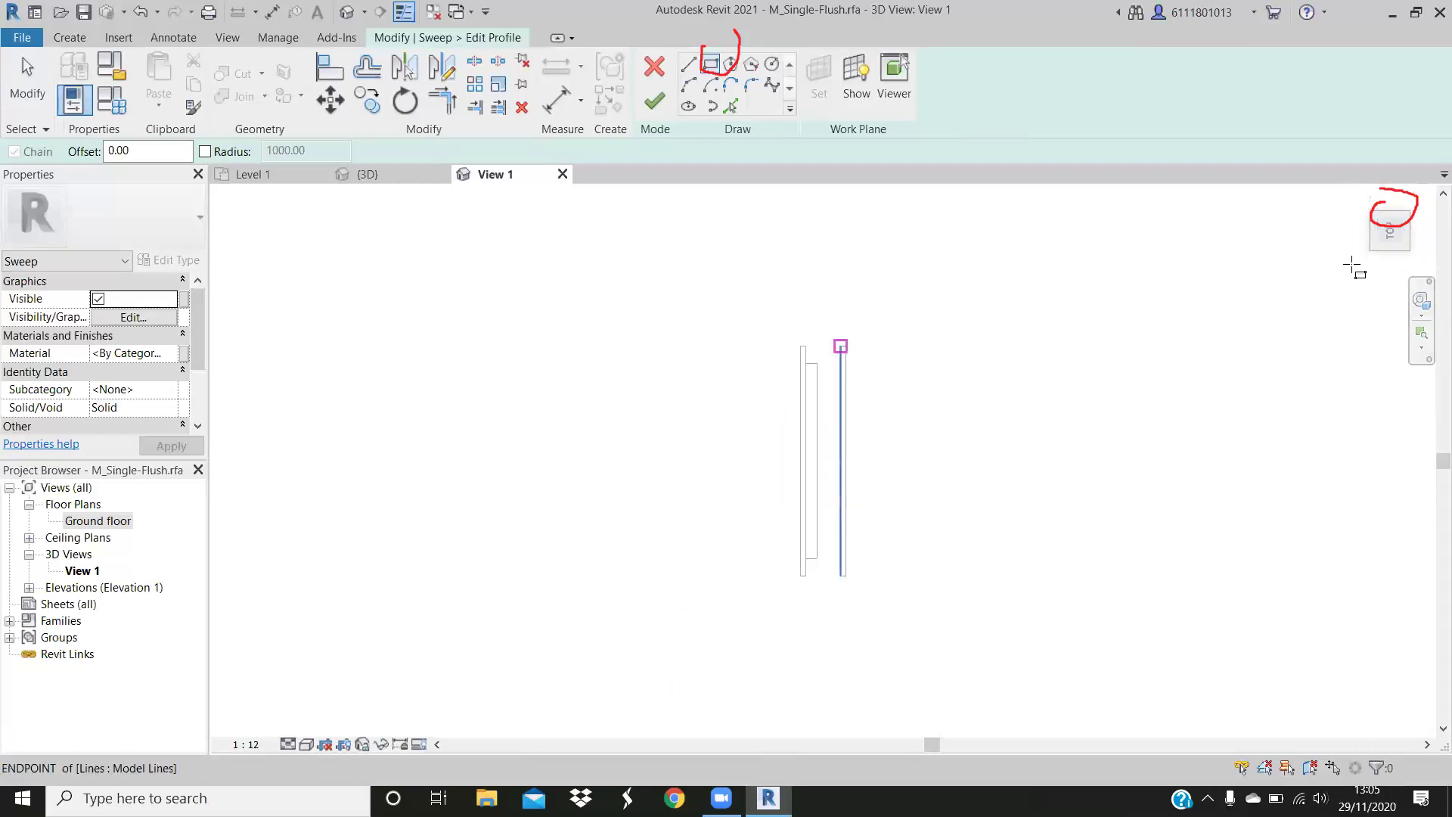
Sketch a 152.40 × 76.00 rectangle profile at the frame bottom, redoing a misplaced start
click(805, 347)
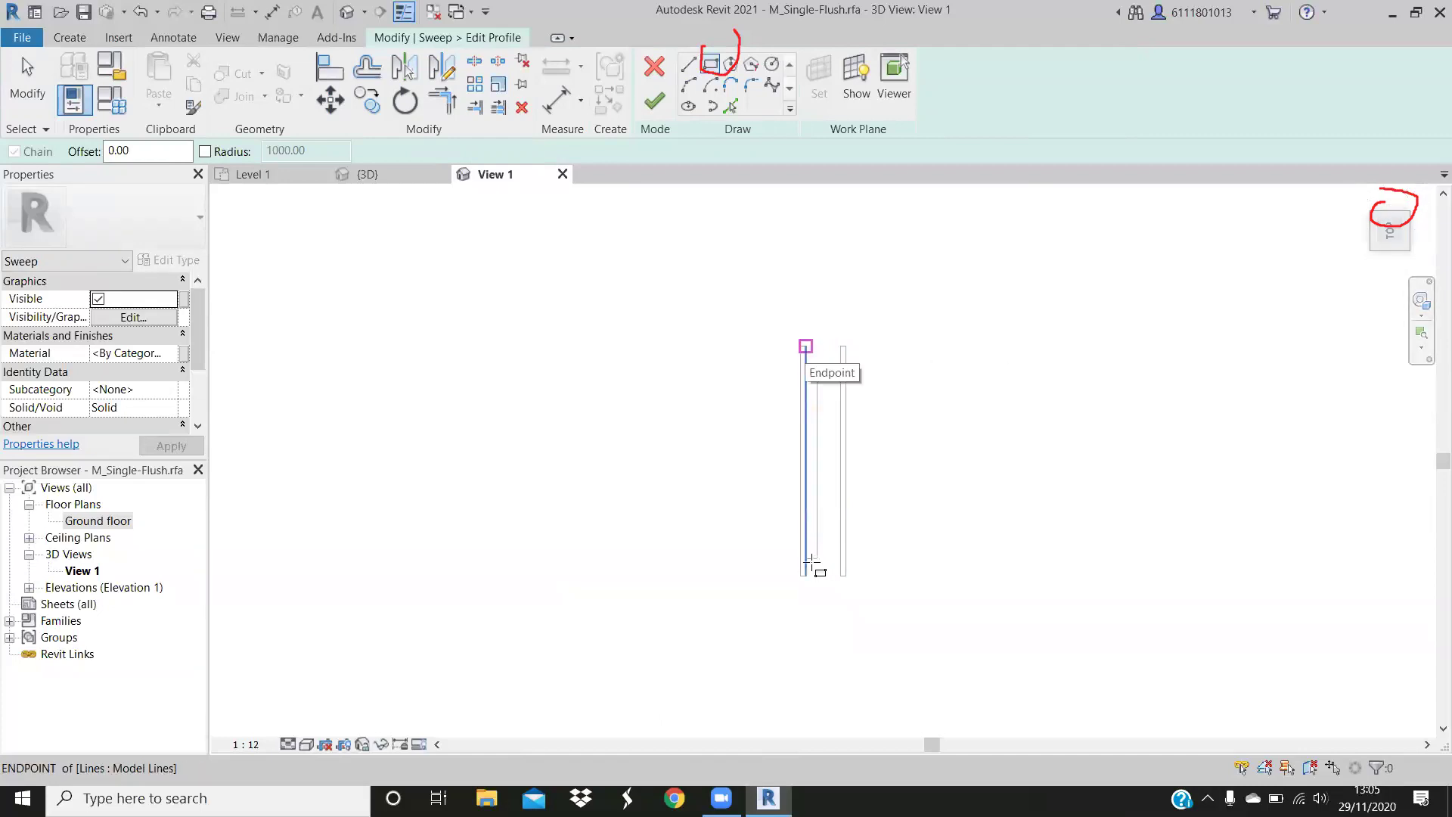
key(Escape)
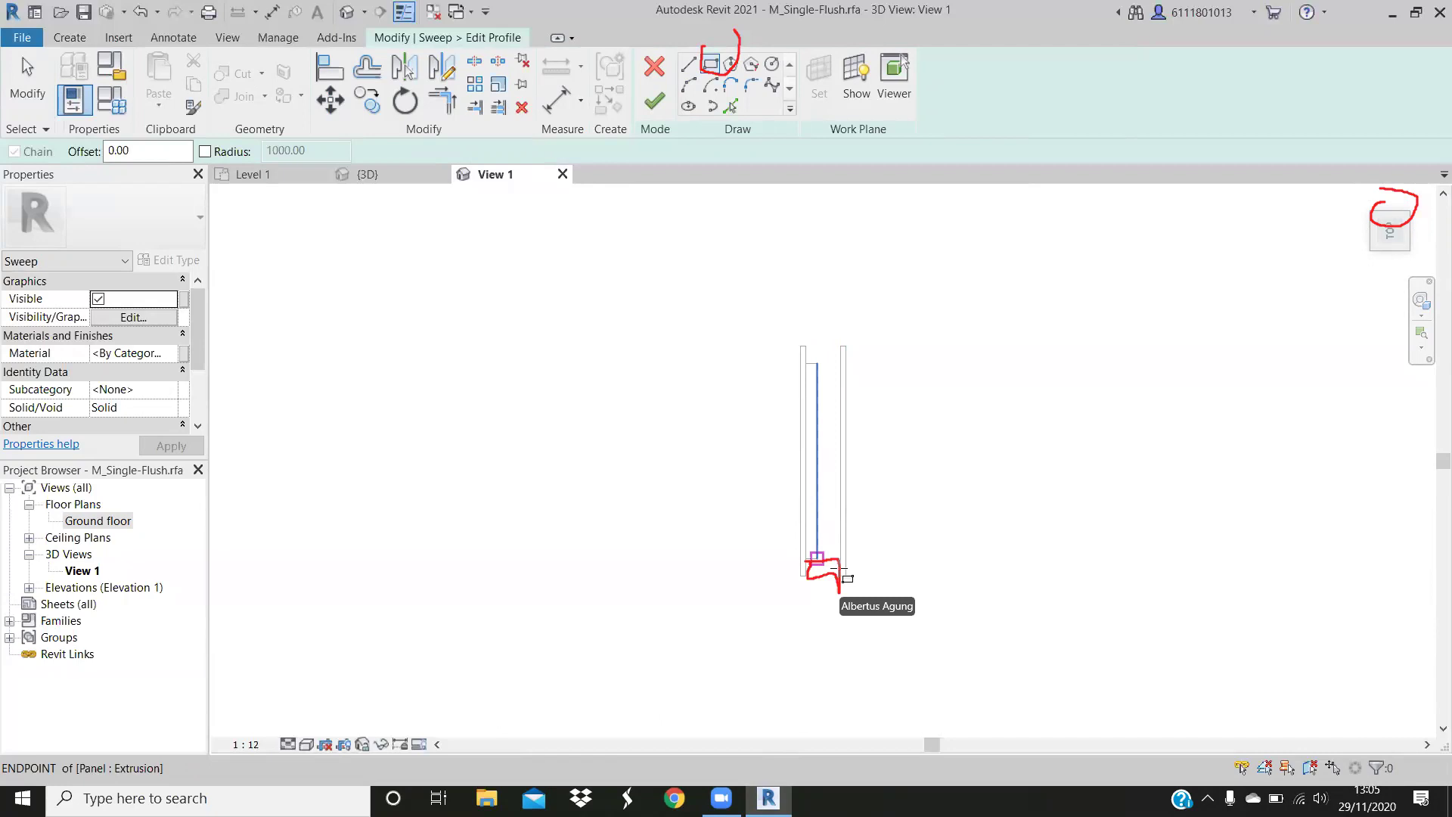
click(841, 567)
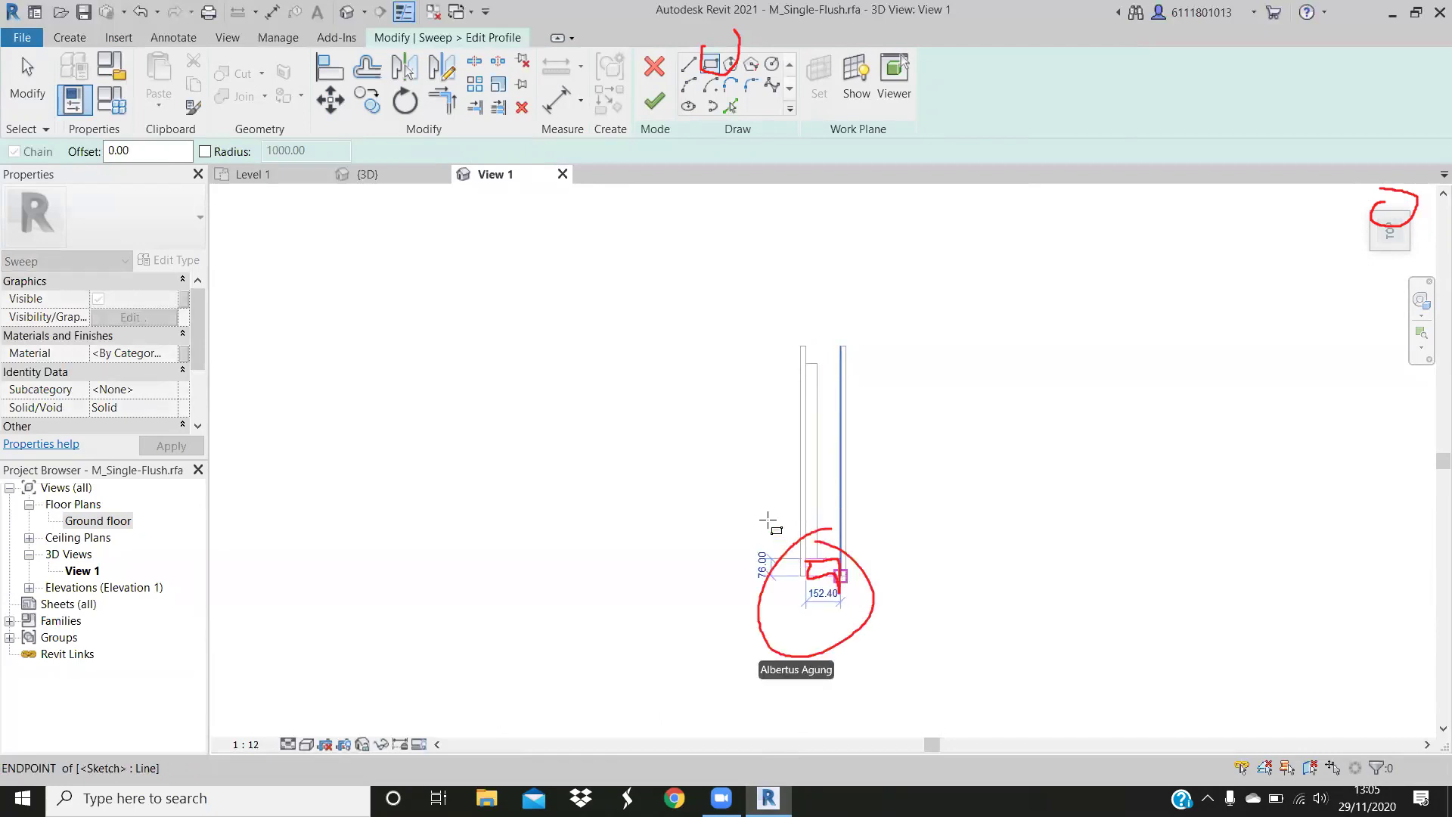
click(768, 522)
middle_drag(847, 506, 804, 465)
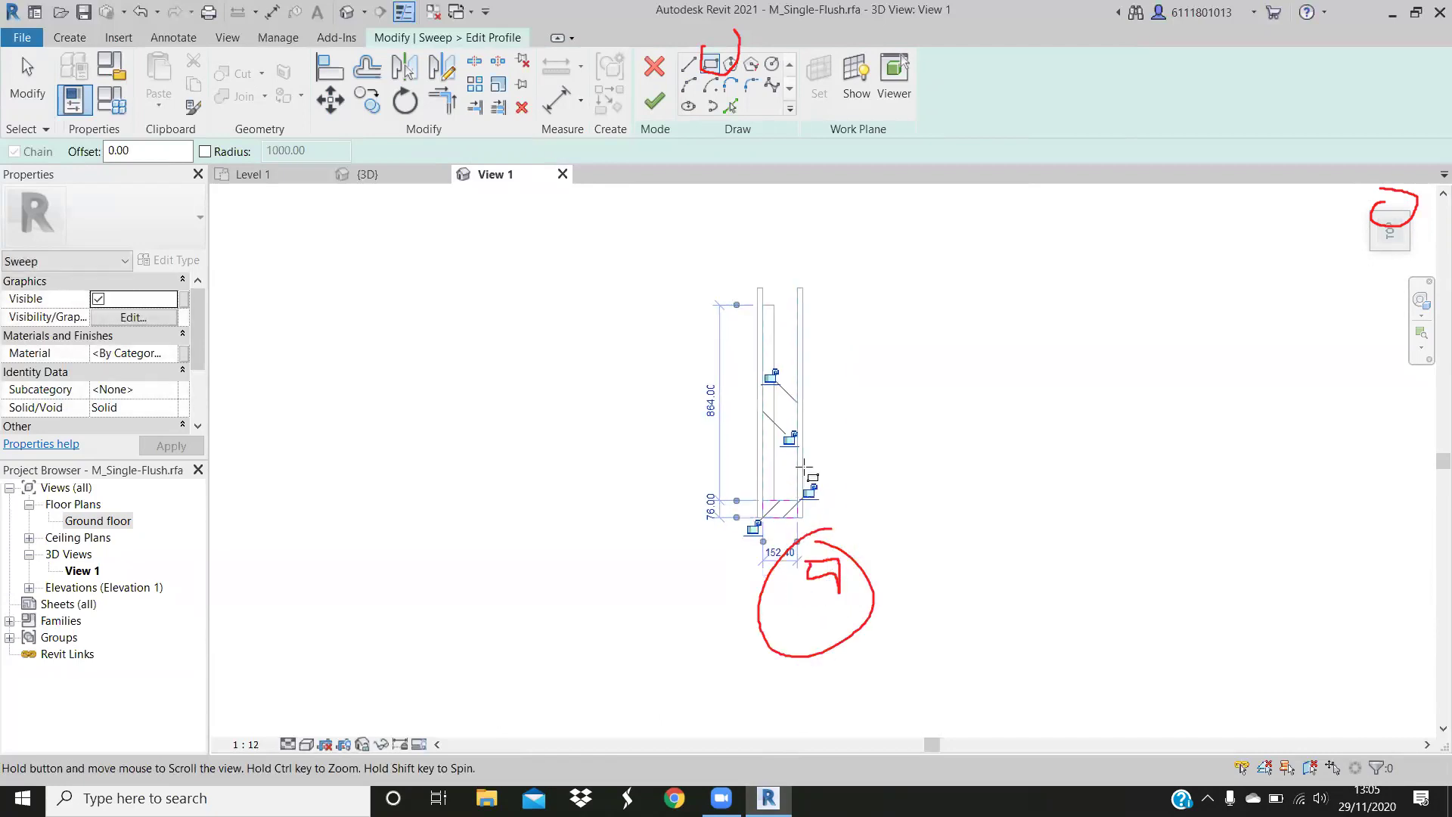
scroll(757, 484, up, 1)
scroll(726, 499, up, 1)
scroll(704, 511, up, 1)
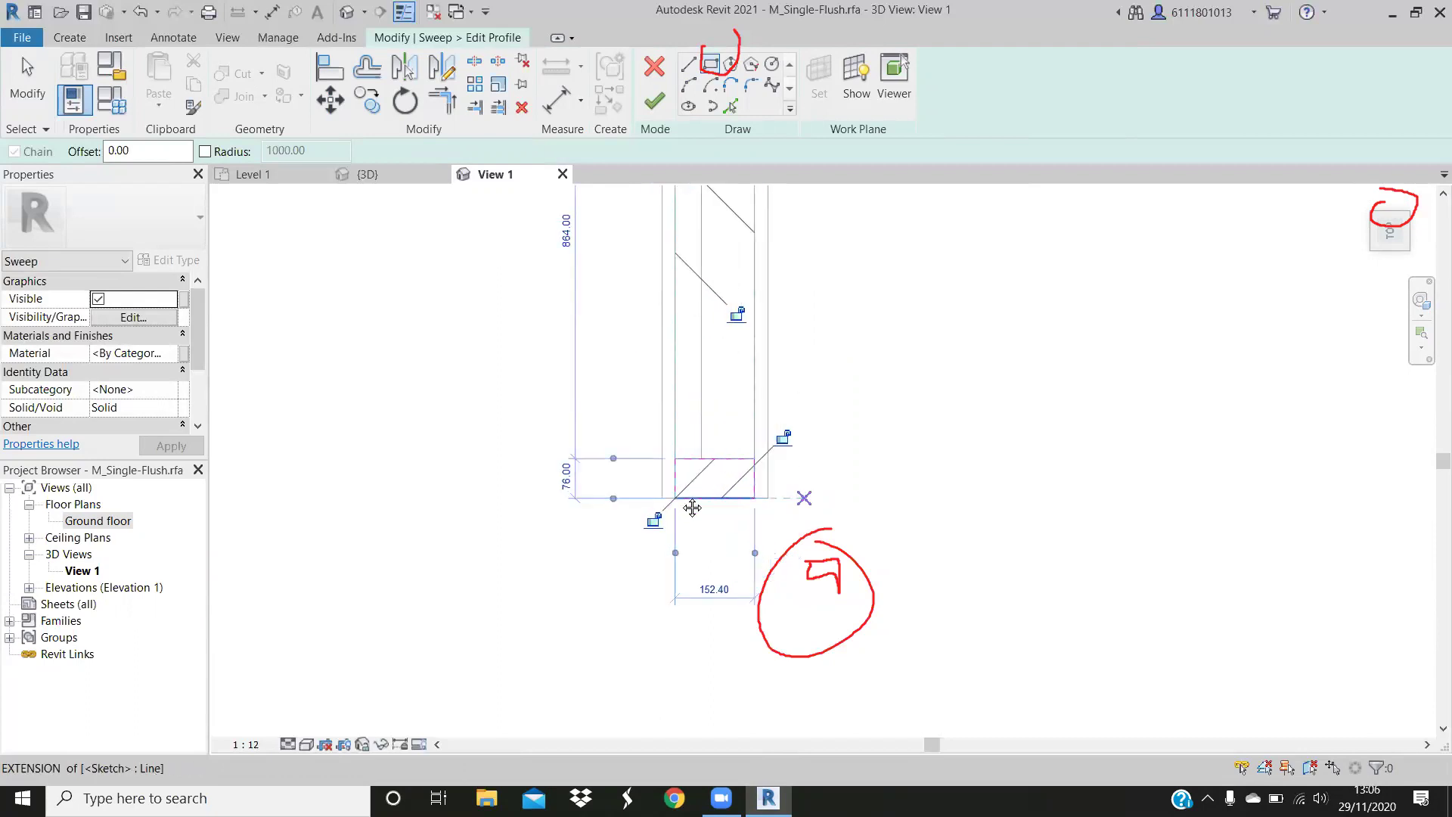
middle_drag(788, 285, 790, 243)
middle_drag(1249, 245, 1187, 282)
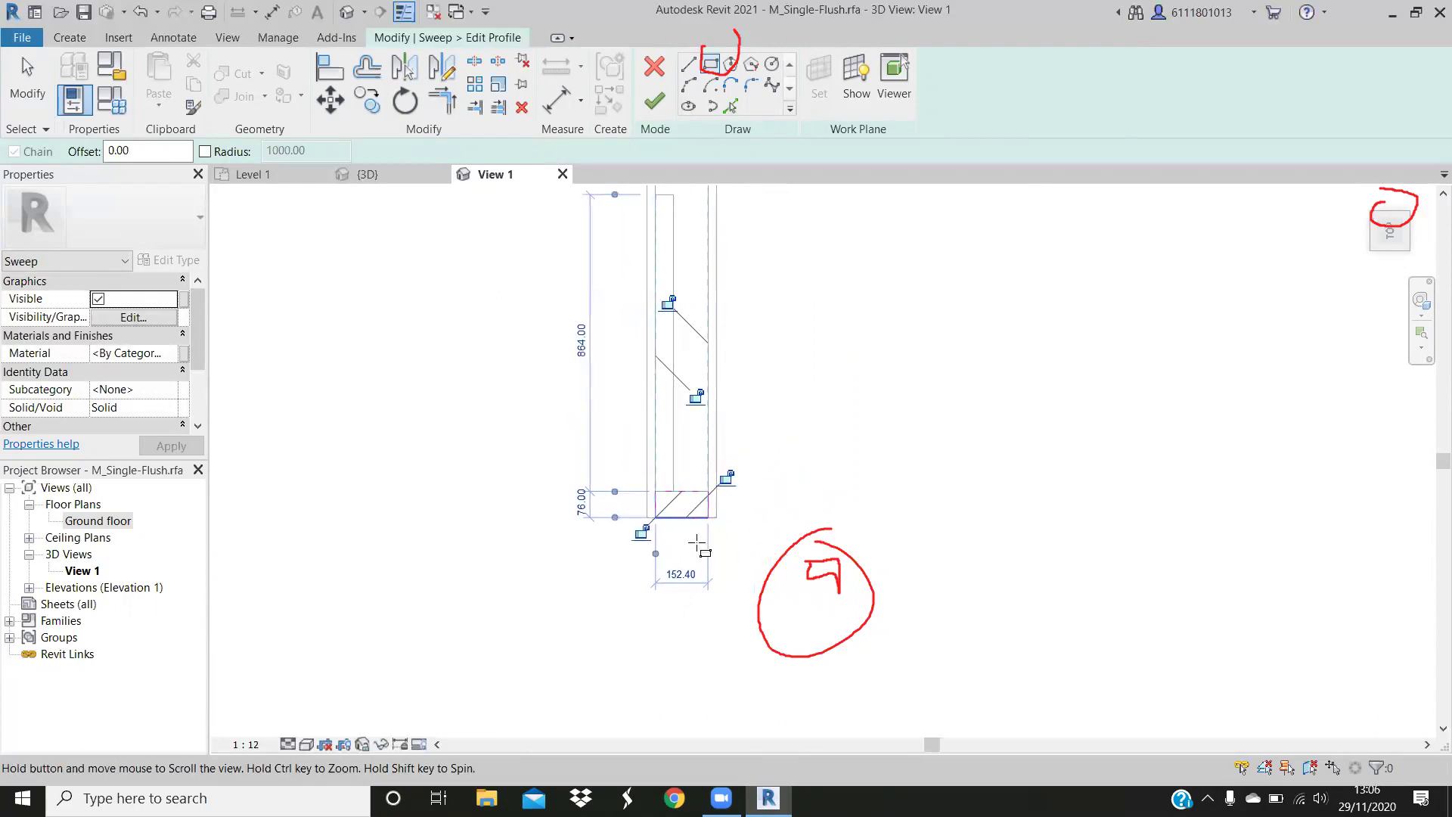
mouse_move(665, 597)
middle_down()
mouse_move(670, 584)
mouse_move(508, 556)
mouse_move(510, 492)
middle_up()
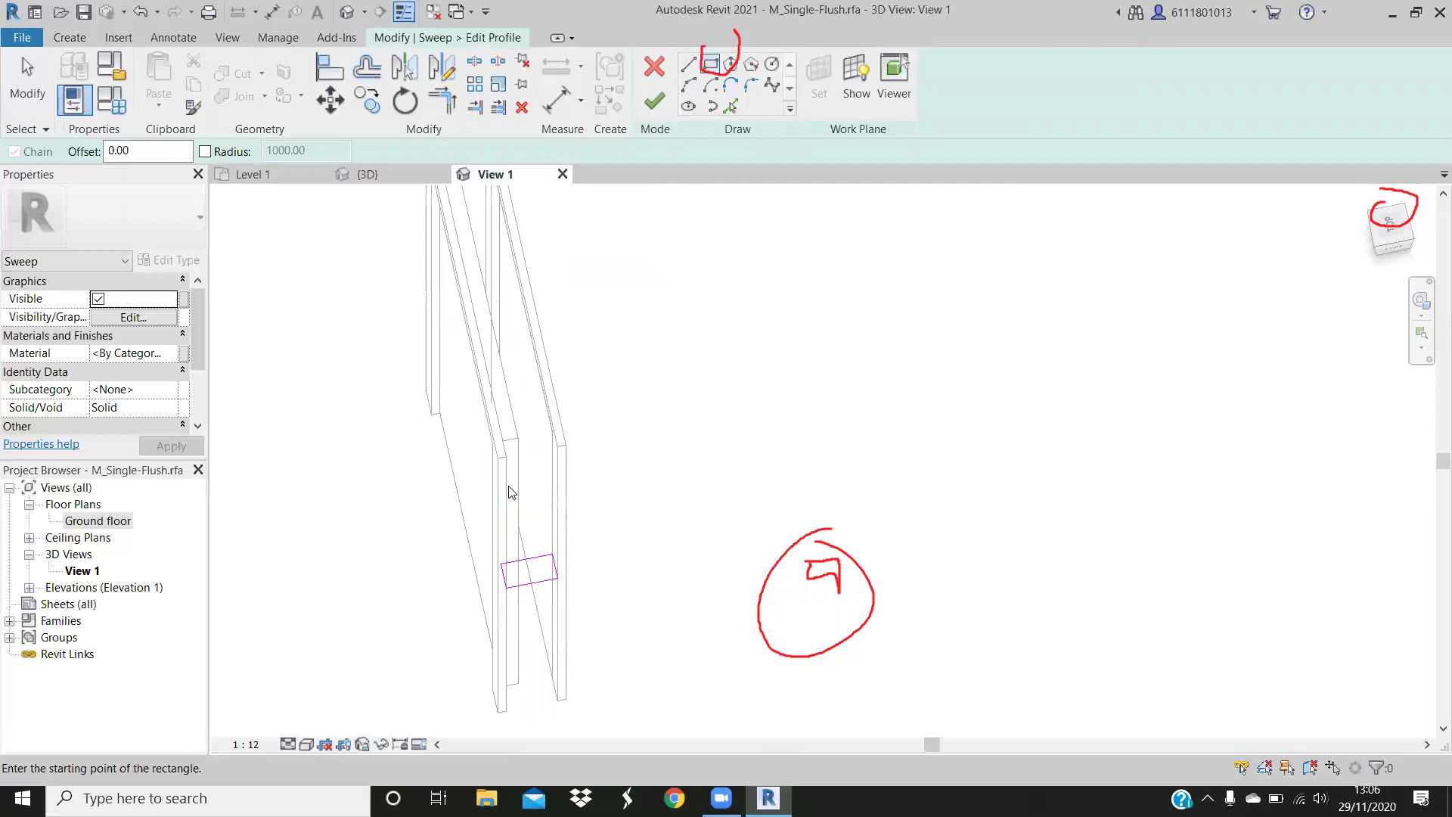
Stop the Rectangle tool and orbit so the profile's left side faces the view
key(Escape)
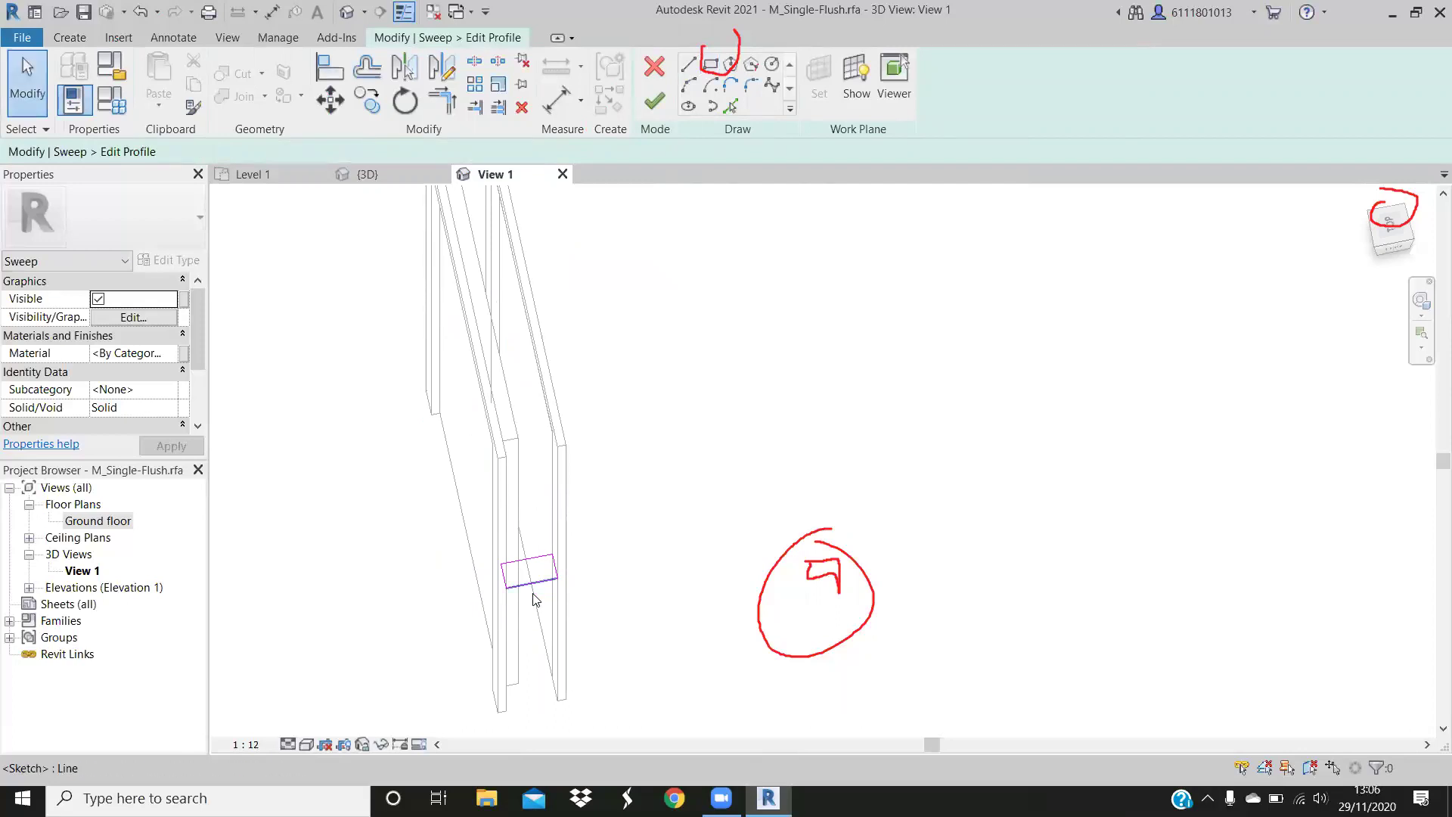
shift+middle_drag(496, 607, 491, 622)
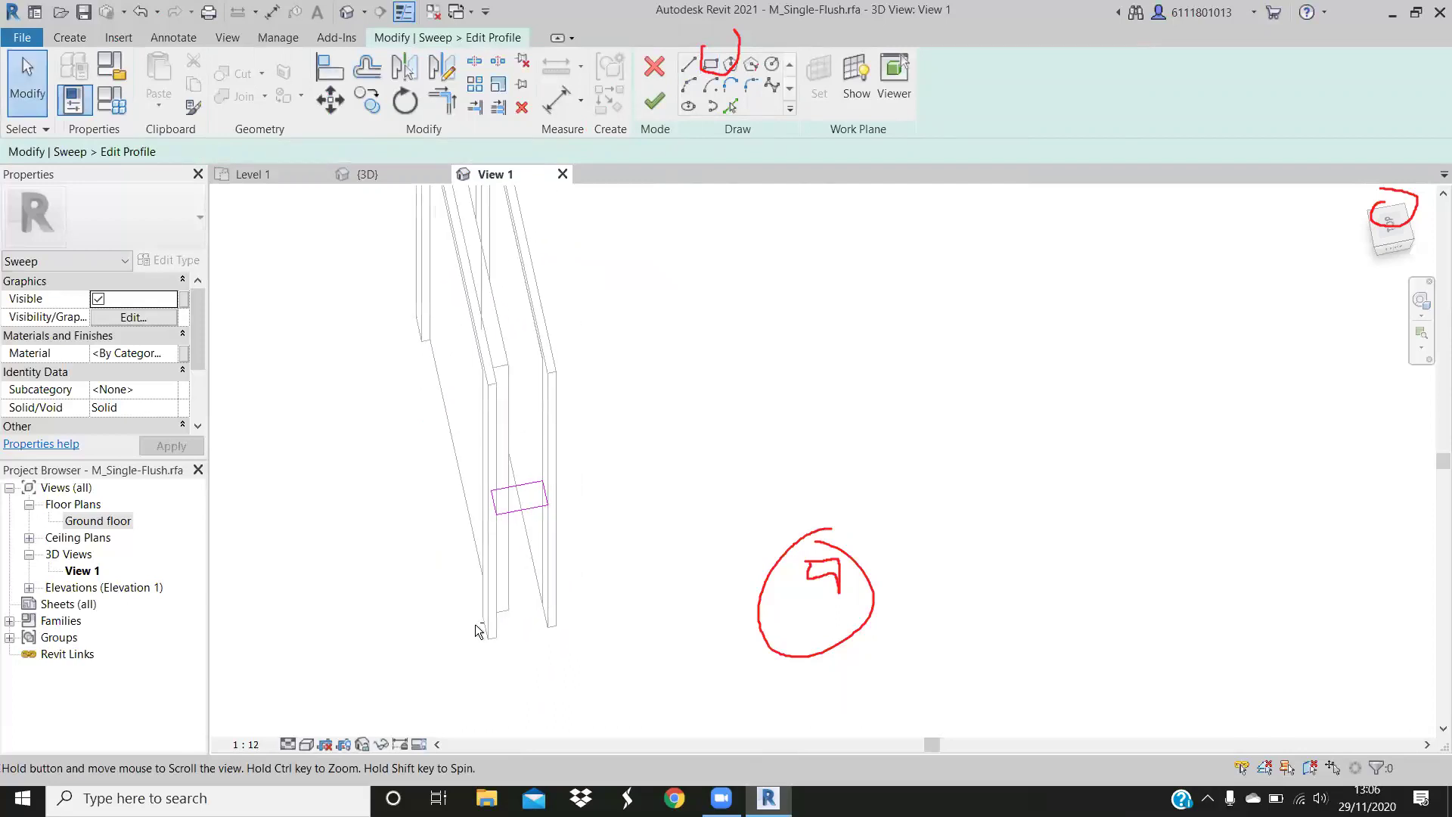
mouse_move(512, 424)
shift+middle_down()
mouse_move(439, 409)
mouse_move(476, 373)
mouse_move(499, 405)
shift+middle_up()
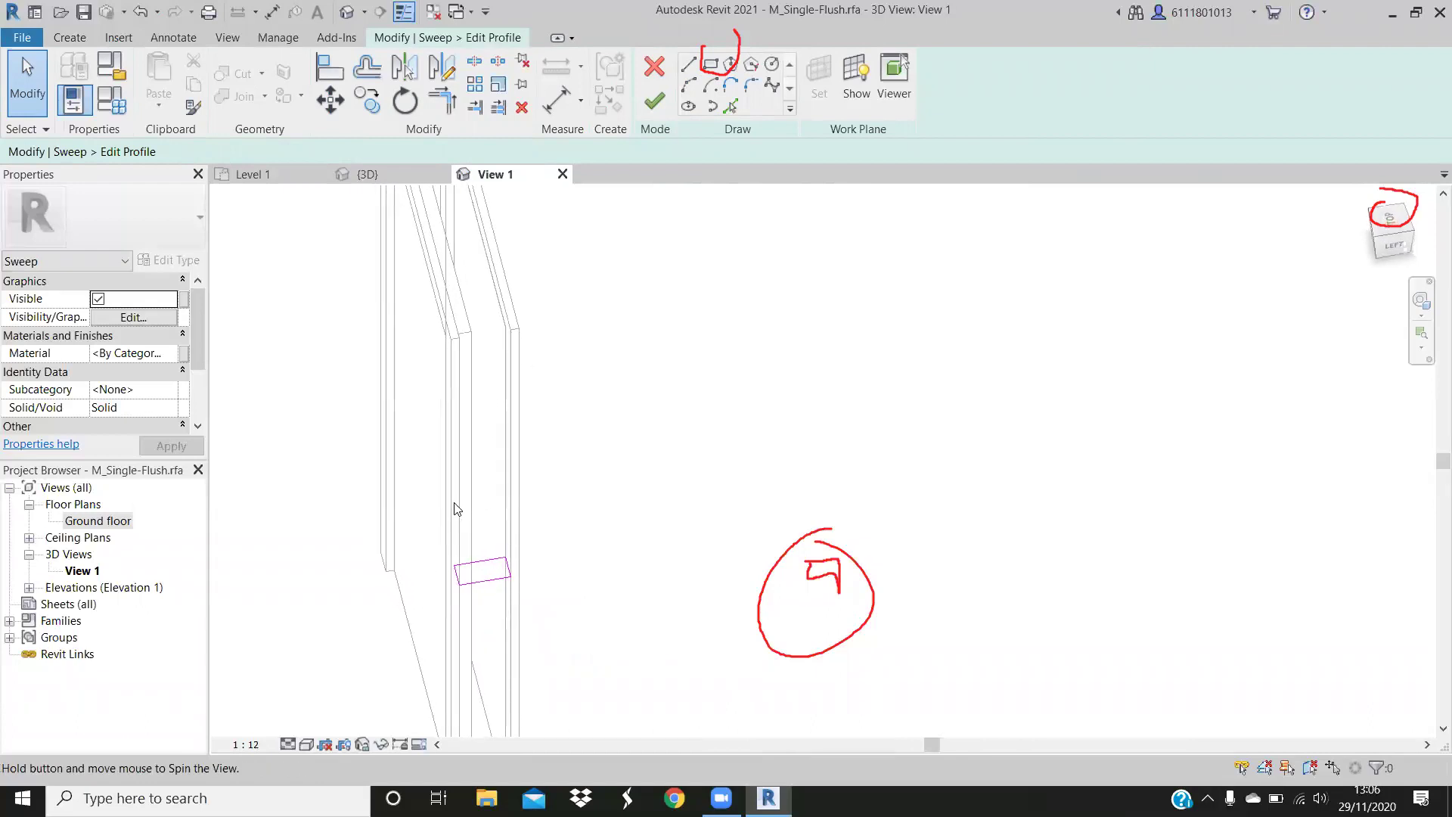
shift+middle_drag(694, 101, 717, 68)
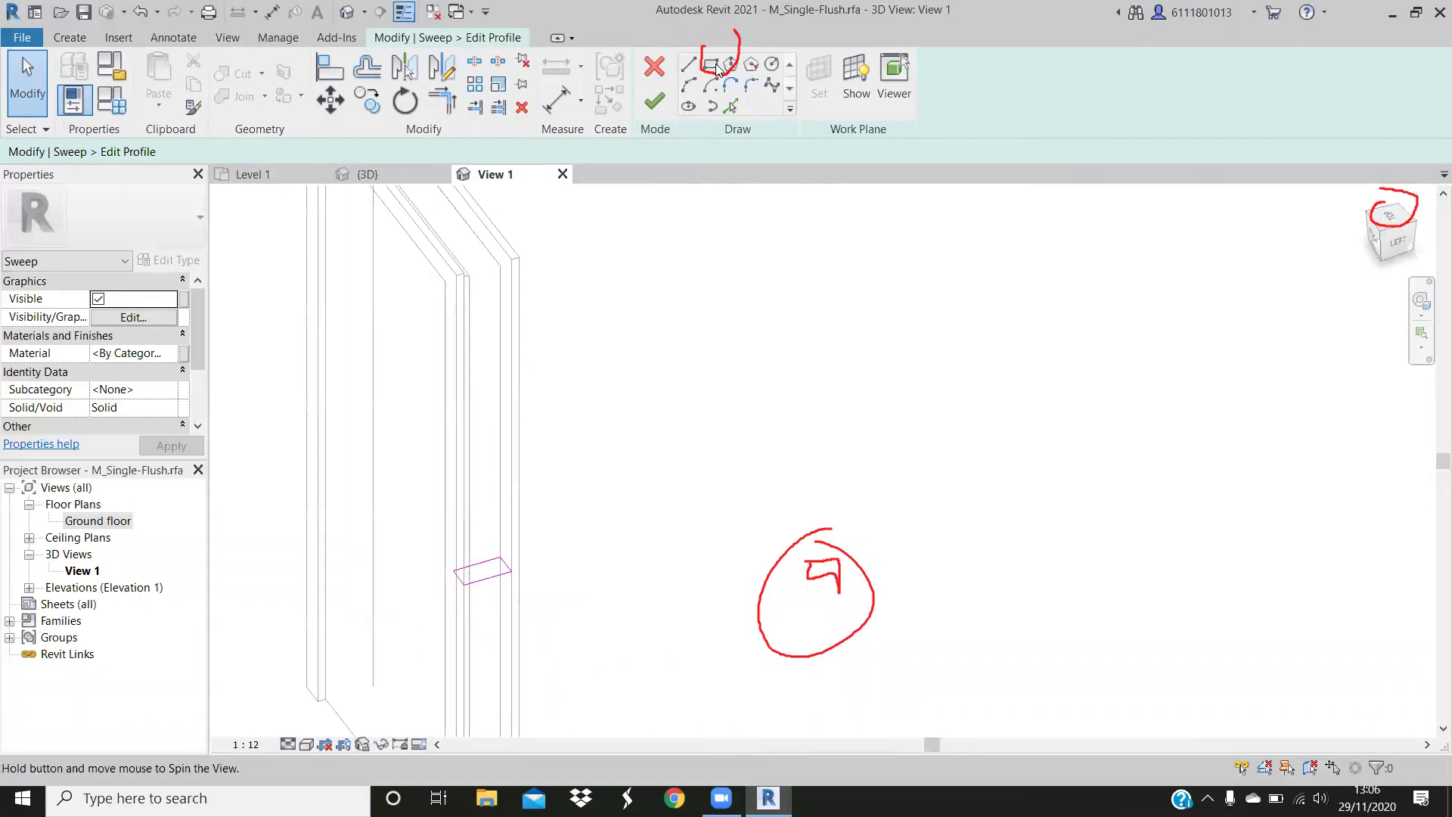
shift+middle_drag(718, 68, 488, 590)
Change the profile rectangle's 76.00 width dimension to 50
click(486, 589)
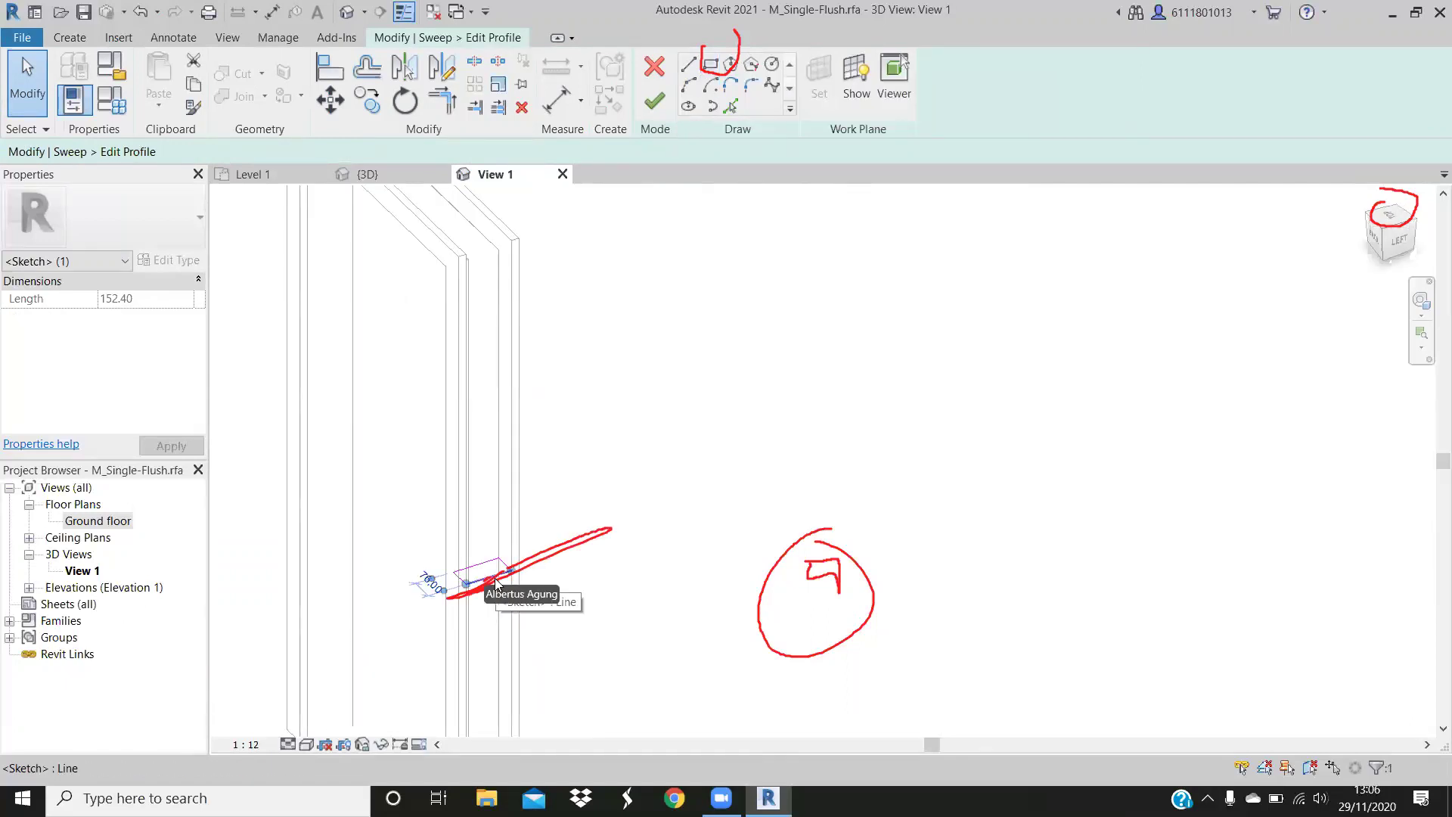
scroll(486, 591, up, 2)
scroll(484, 582, up, 2)
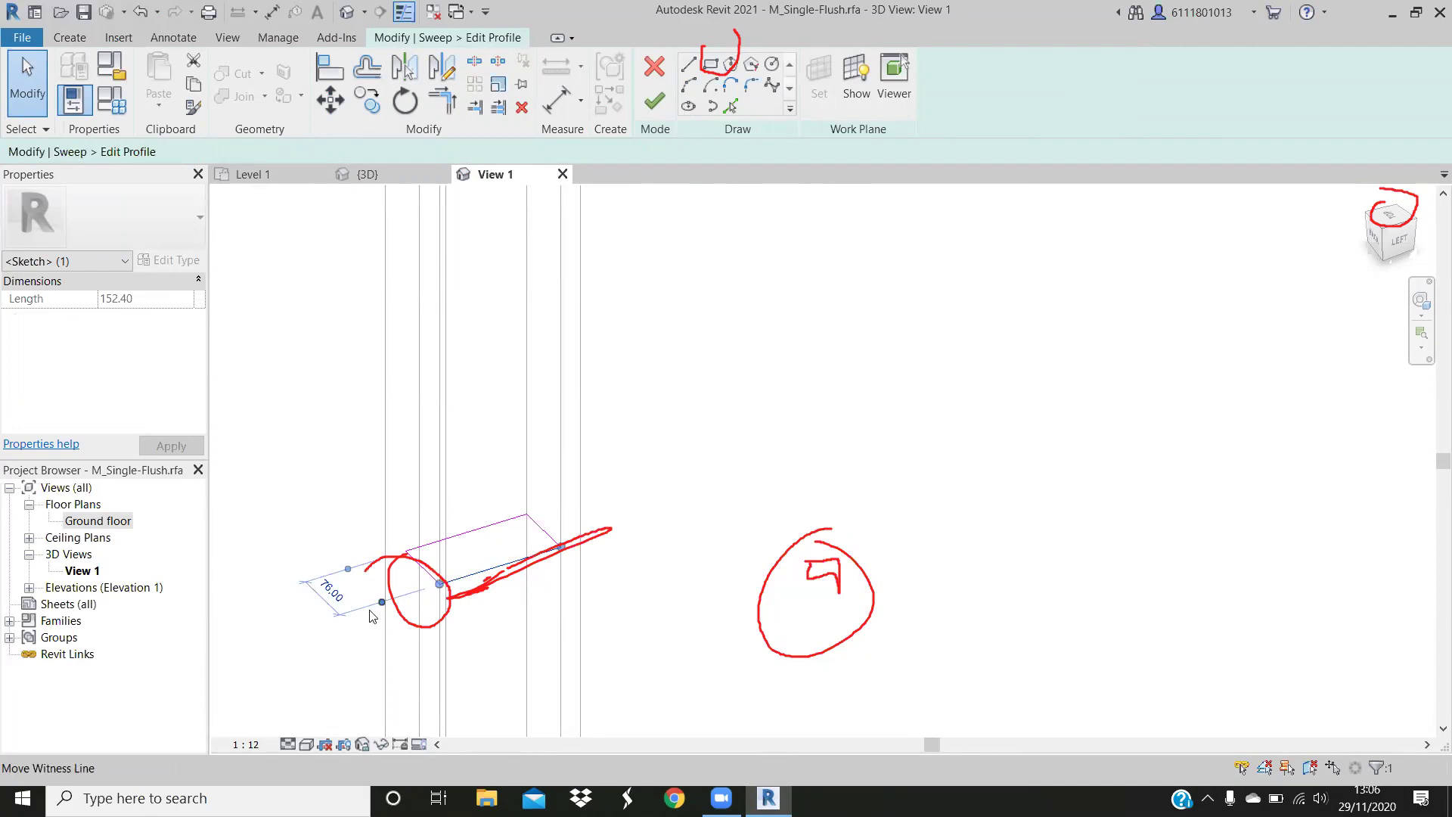
click(326, 616)
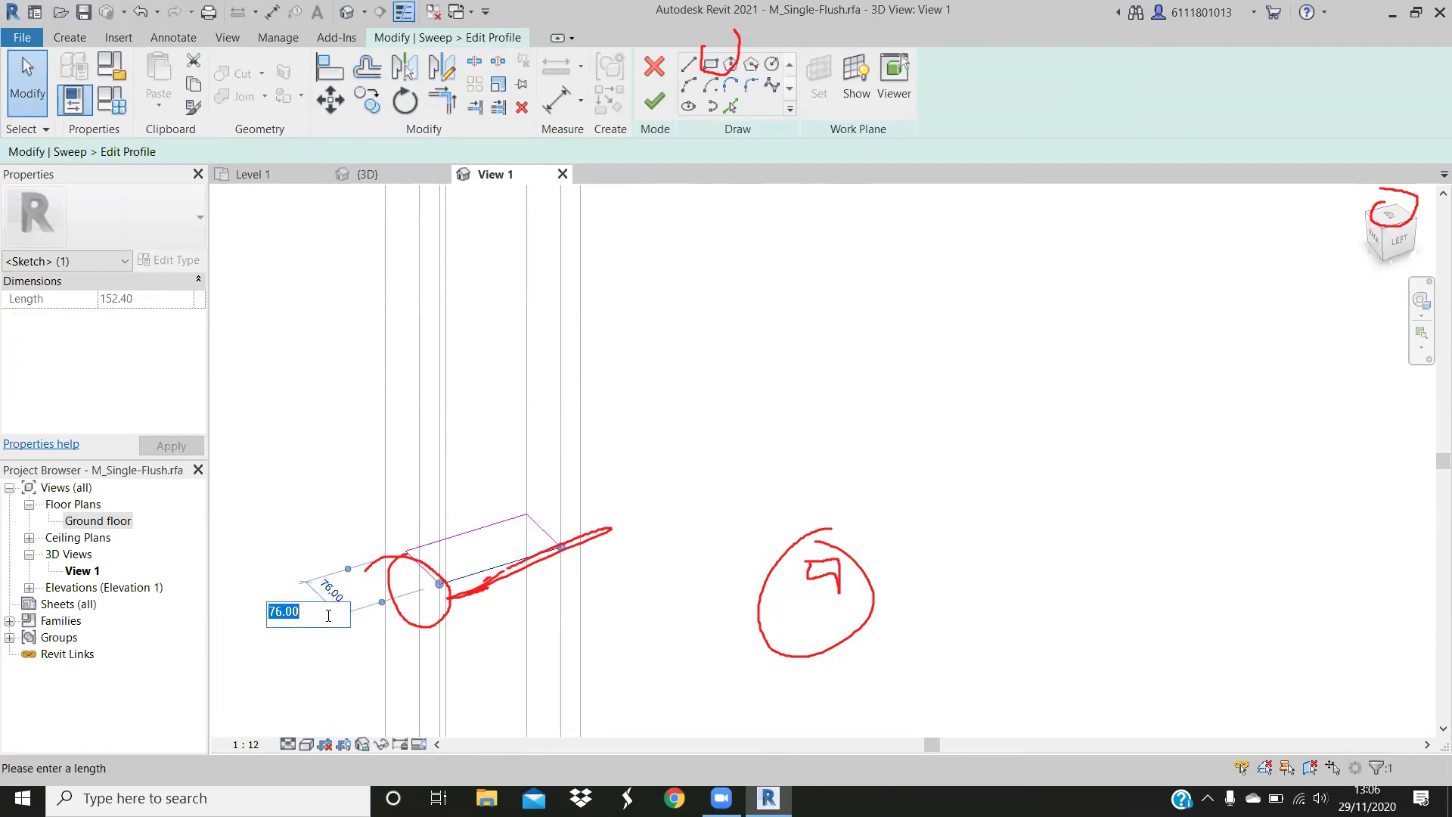
key(BackSpace)
key(Return)
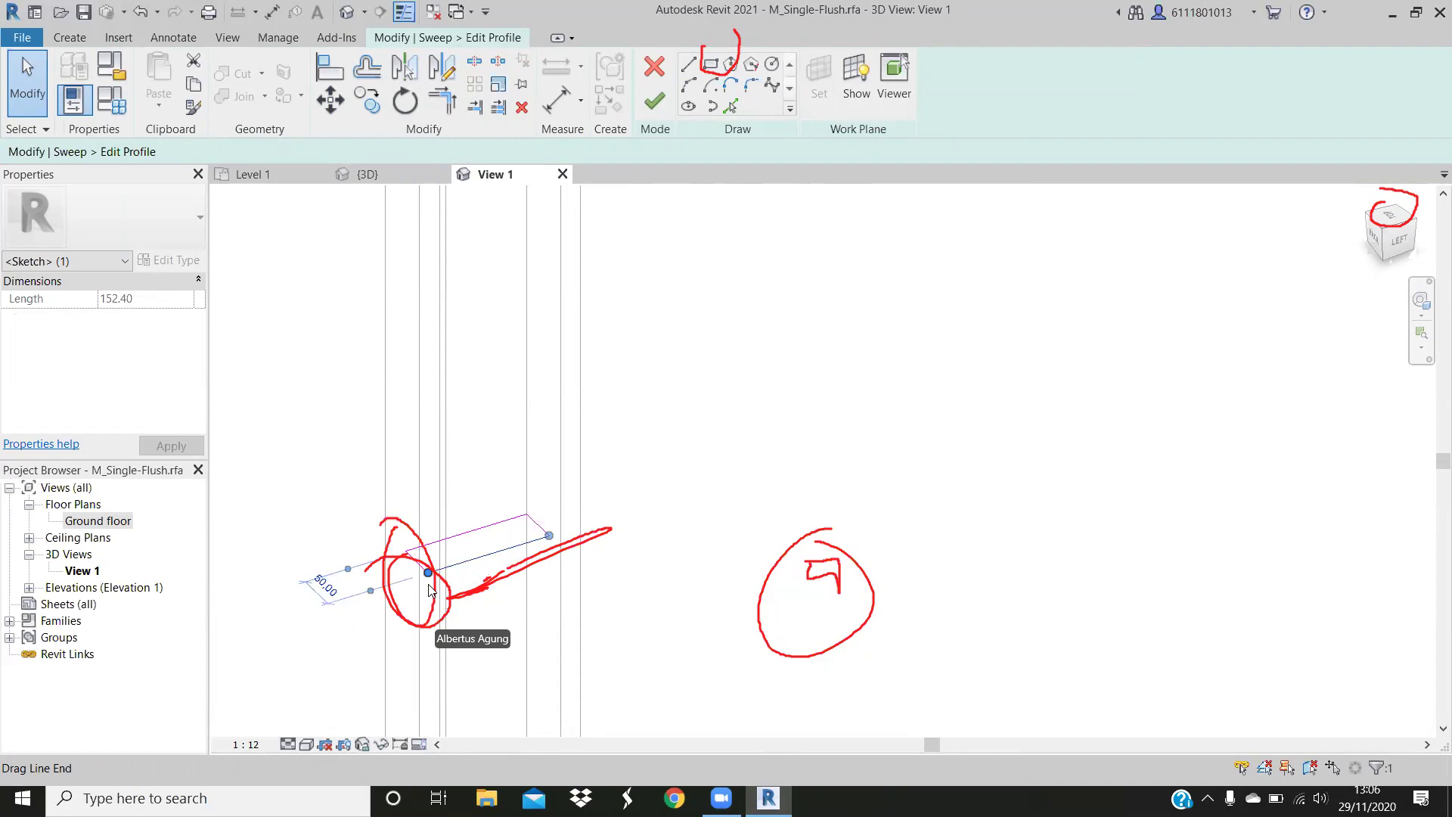
Undo an accidental edge stretch and change the 152.40 length to 150
drag(428, 572, 417, 562)
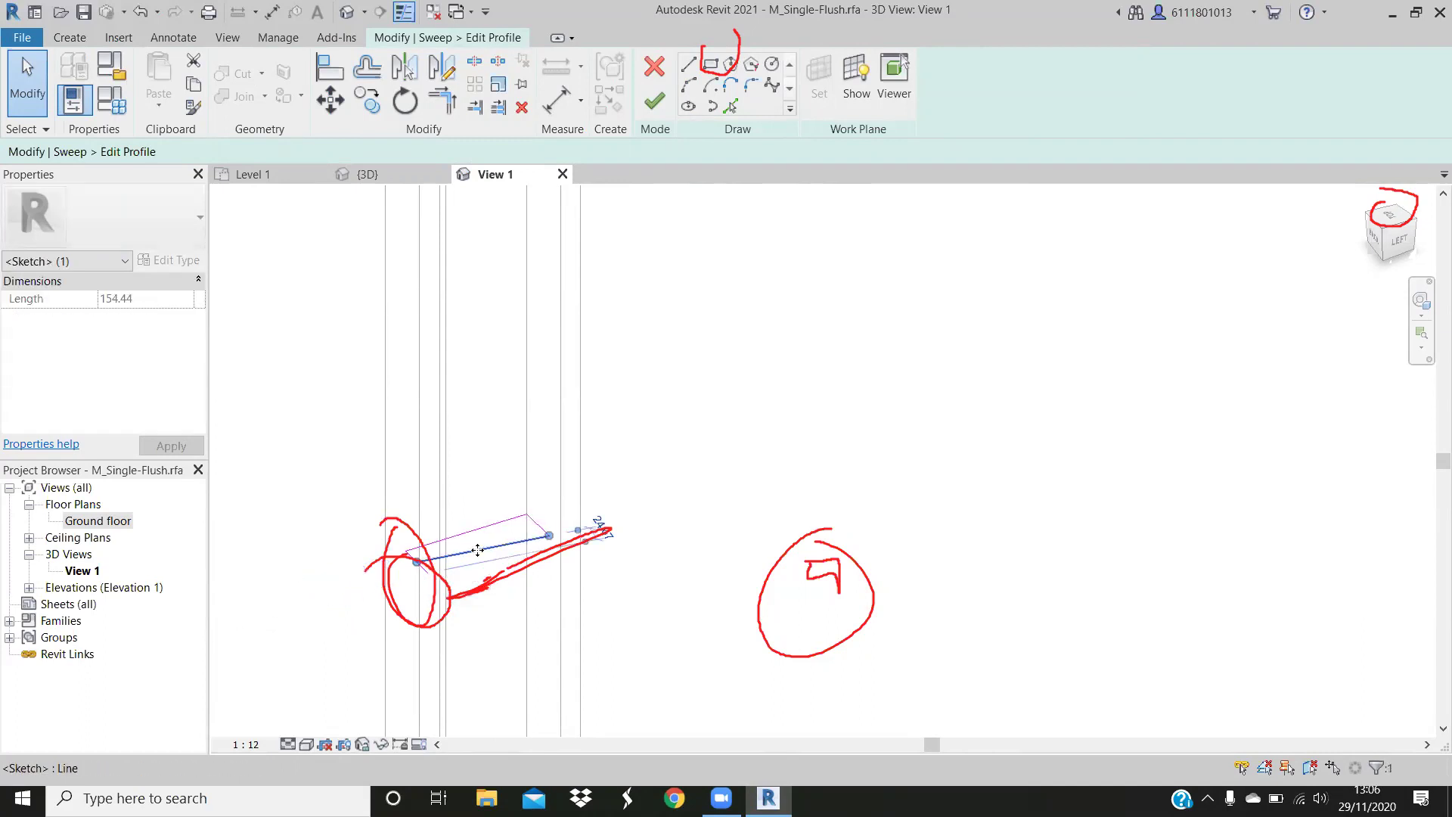
key(Escape)
click(417, 562)
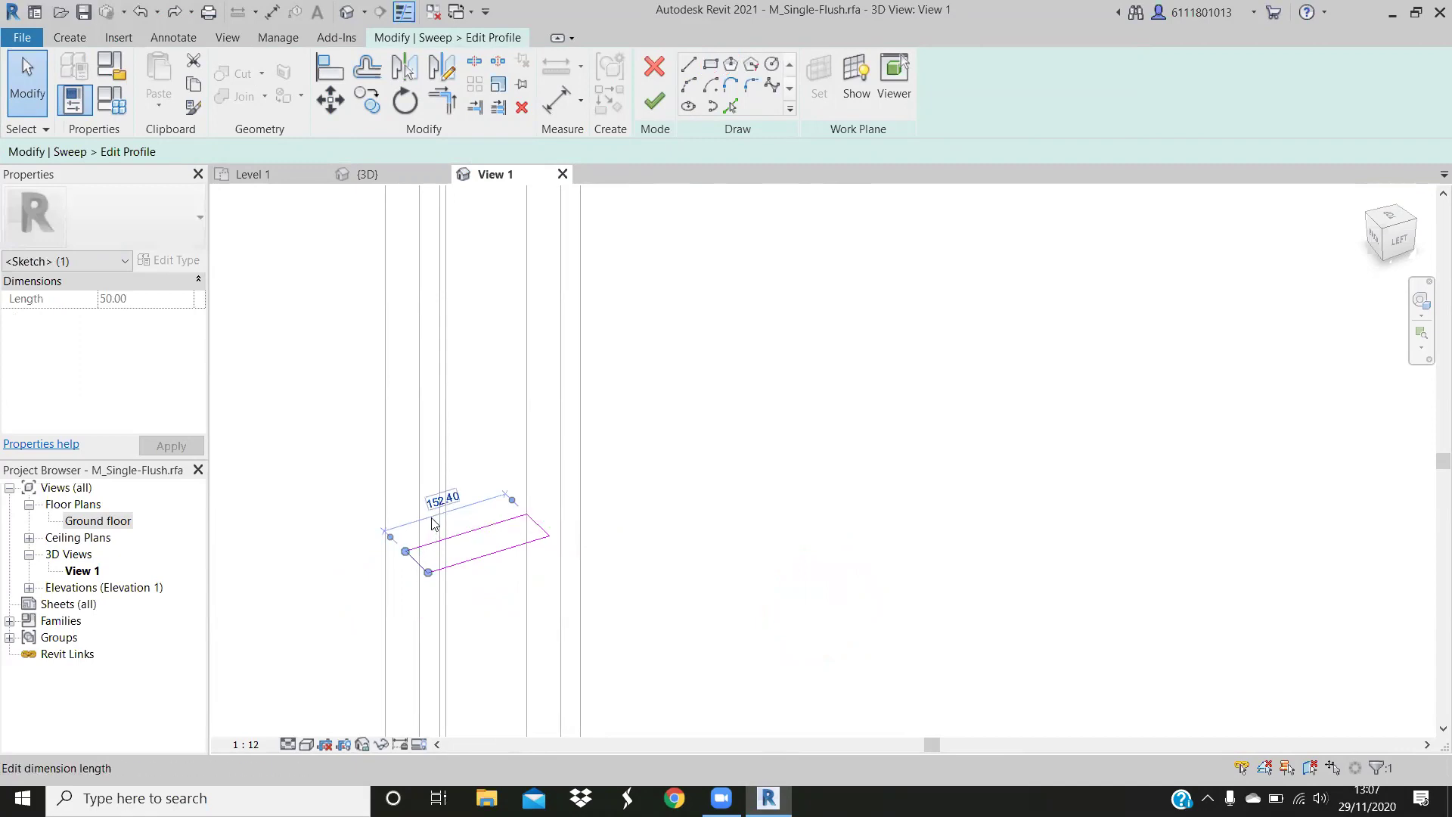
click(443, 502)
text(150)
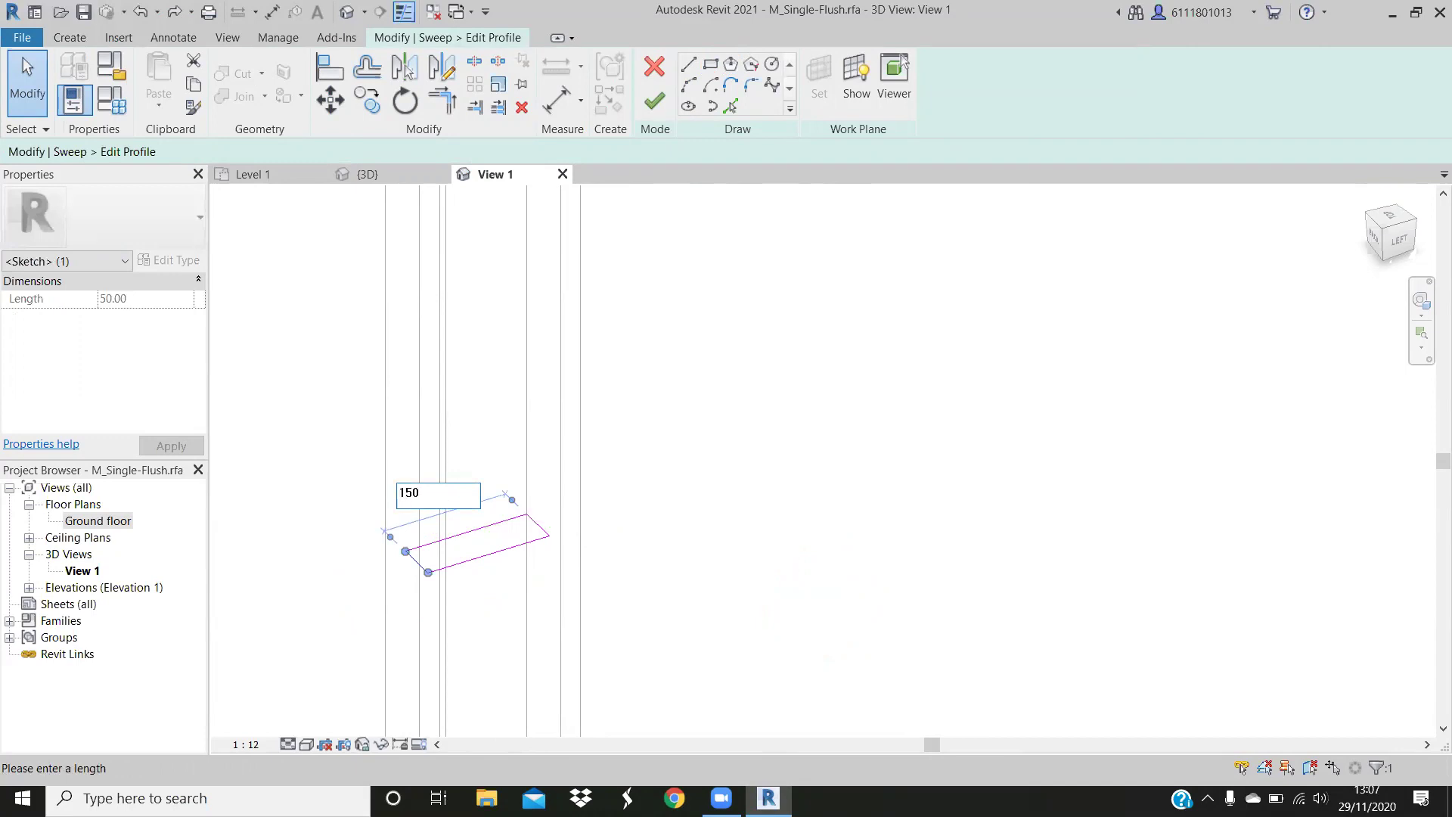
key(Return)
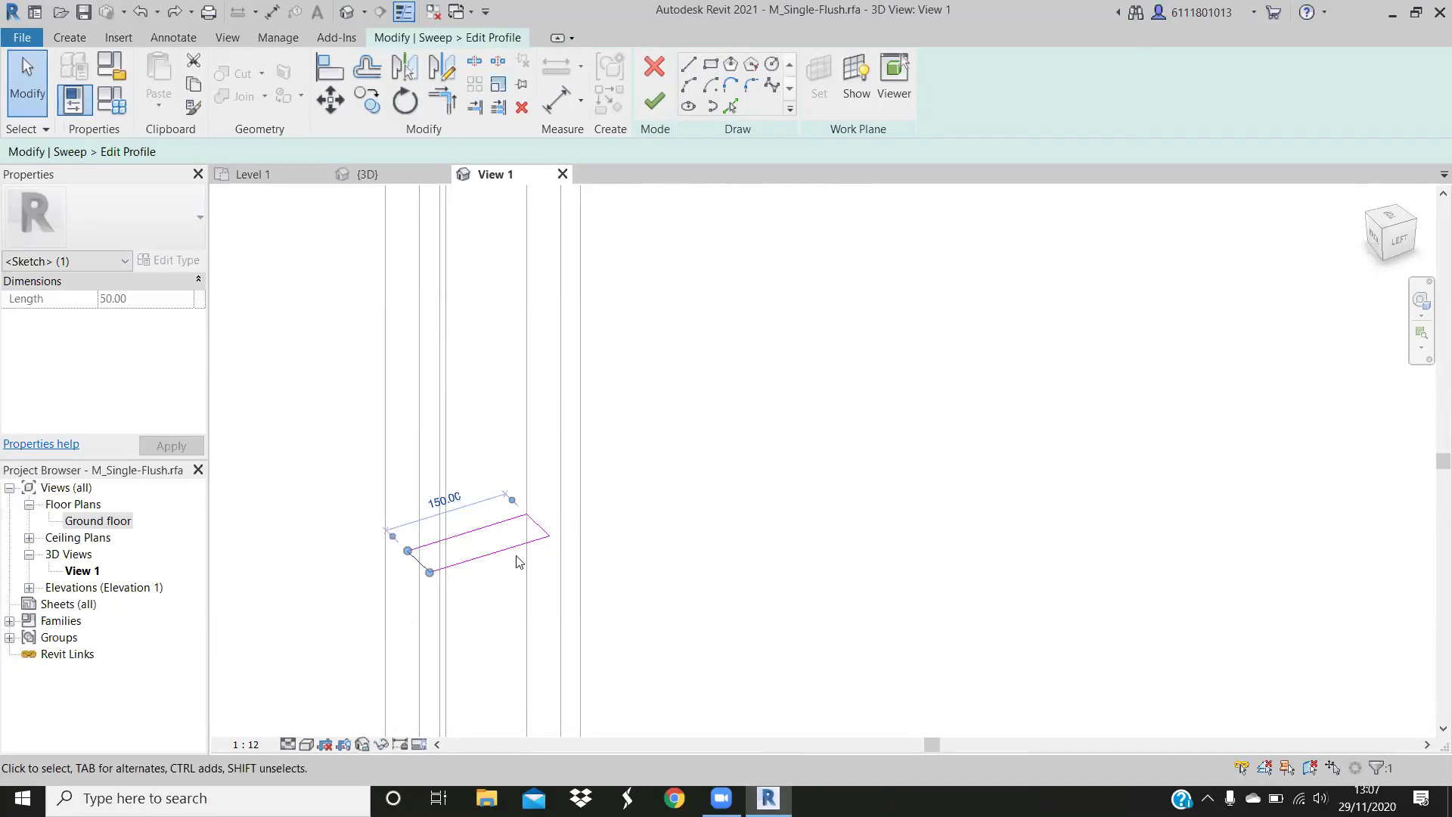
Deselect the profile sketch and zoom in, cancelling a restarted rectangle tool
mouse_move(516, 603)
middle_down()
mouse_move(512, 552)
mouse_move(474, 523)
middle_up()
key(Escape)
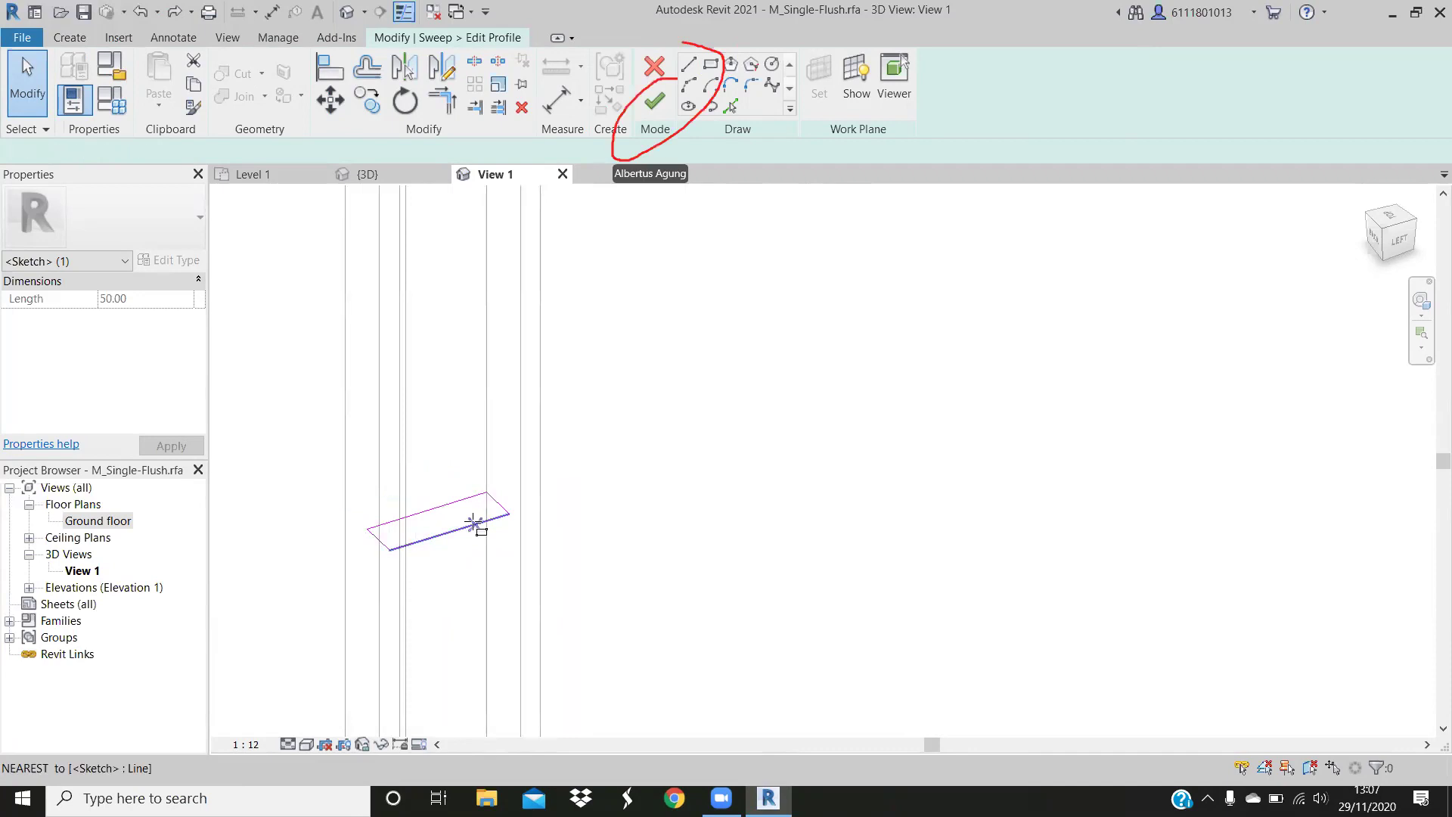
key(Return)
scroll(437, 525, up, 1)
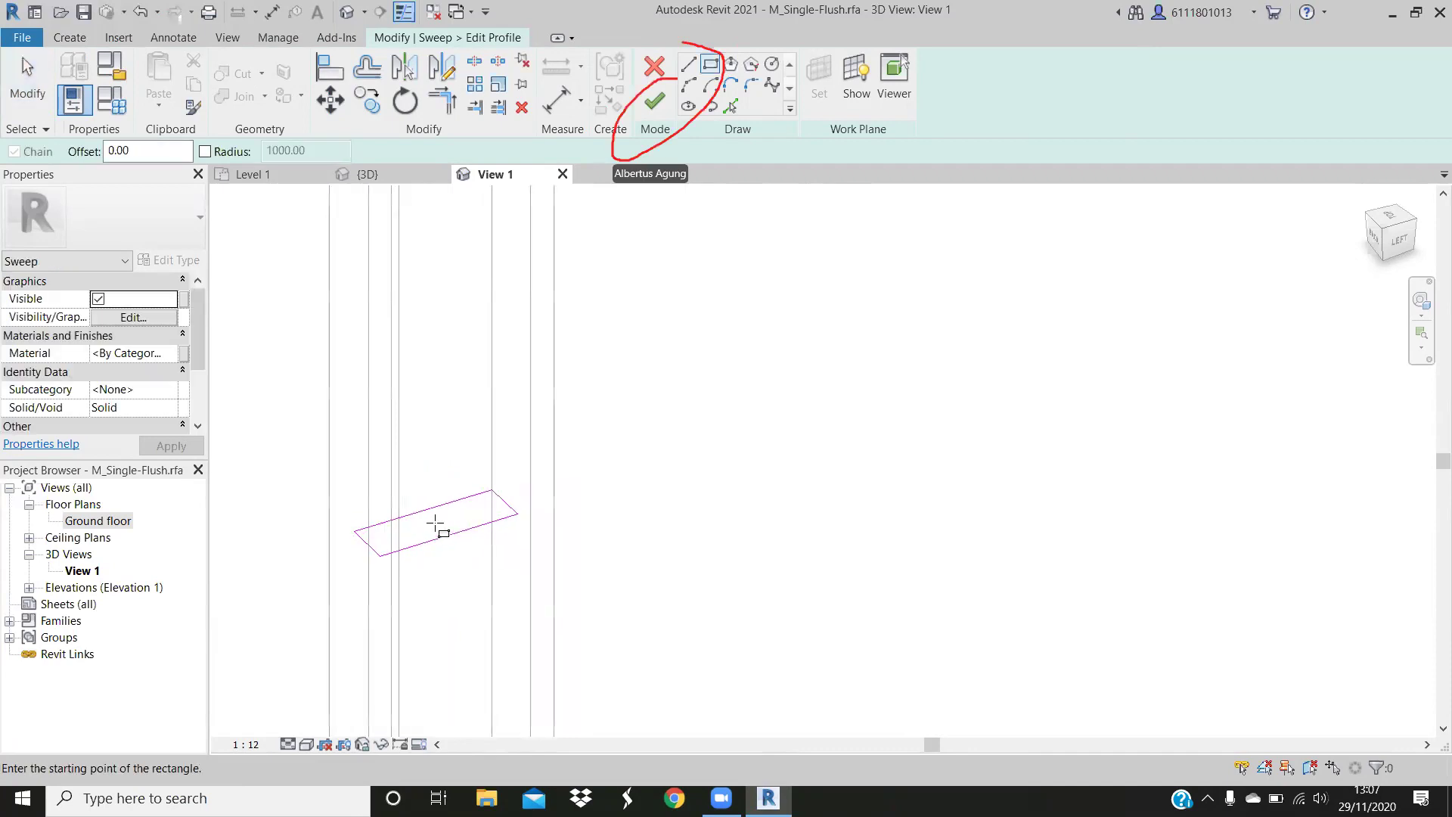
scroll(439, 529, up, 1)
scroll(446, 539, up, 1)
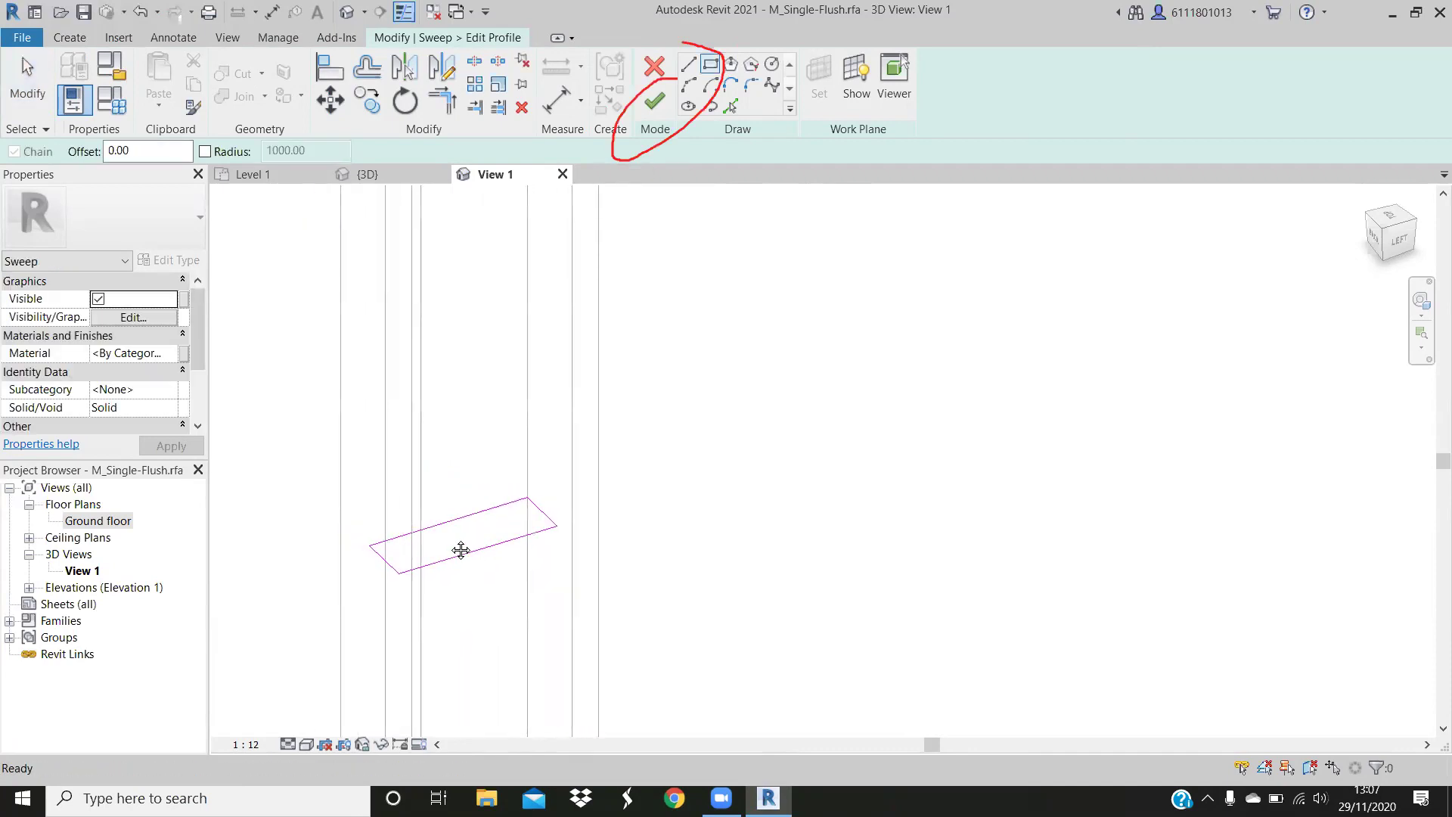
scroll(431, 571, up, 1)
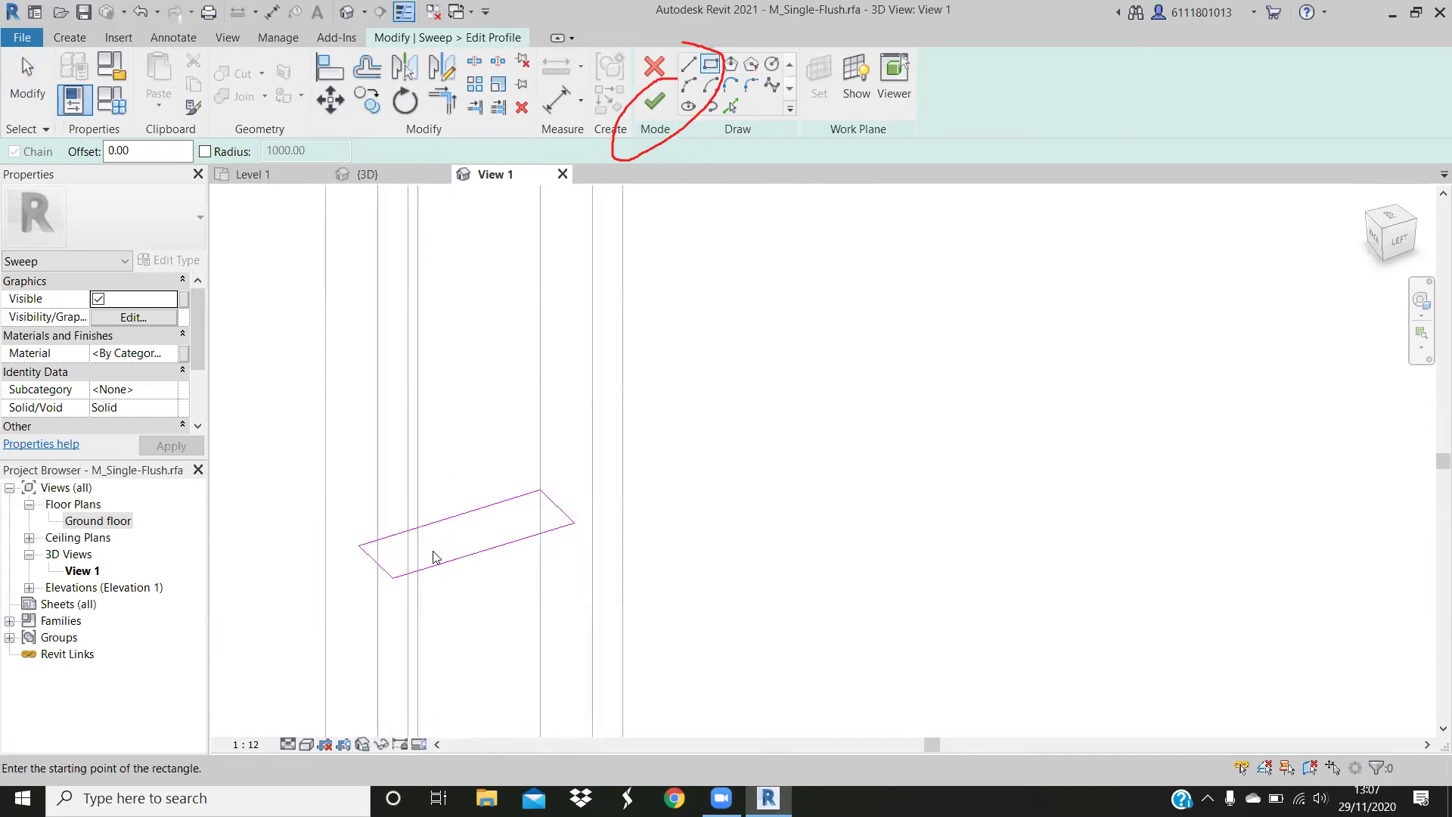
key(Escape)
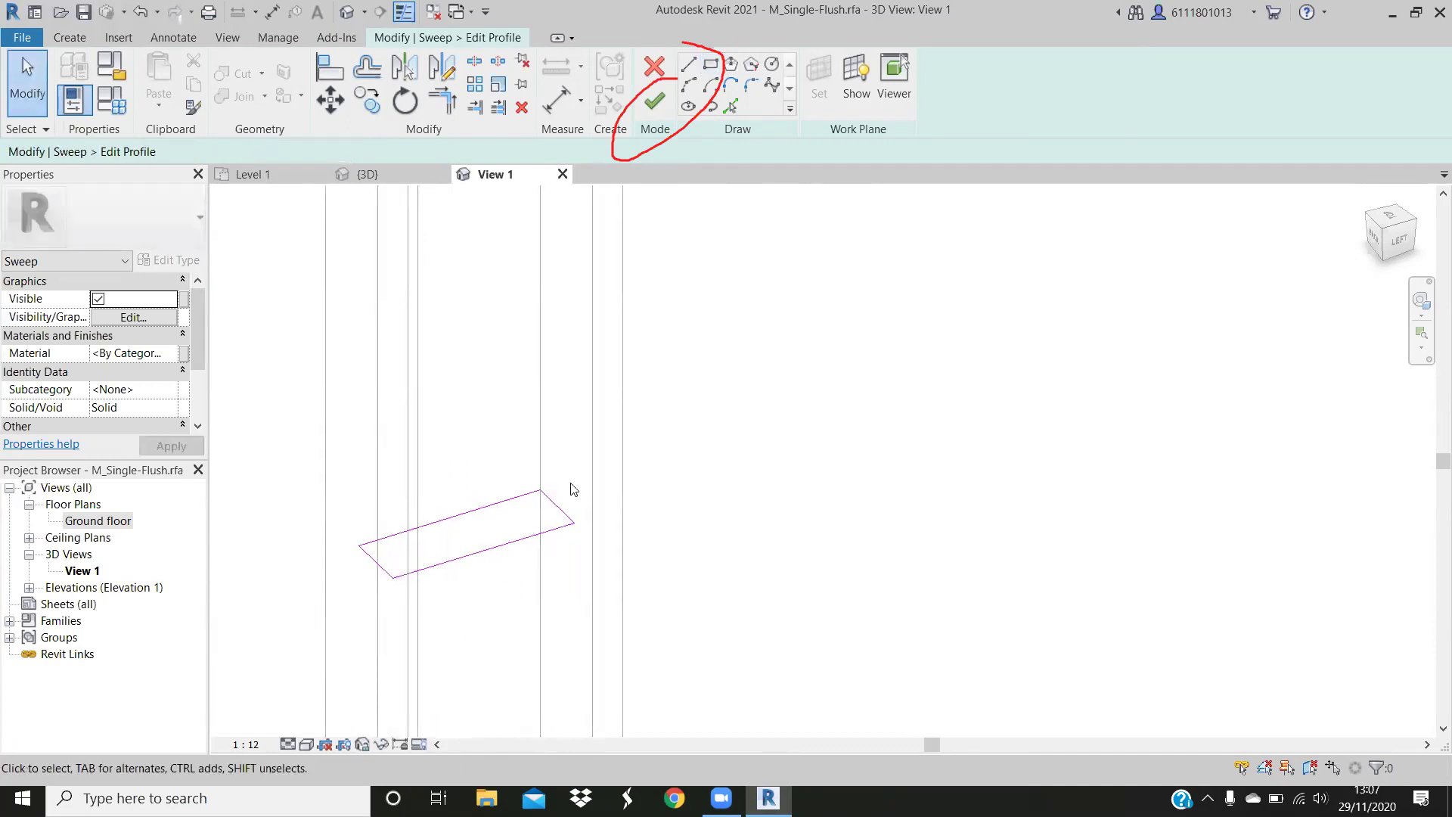
Finish the profile and the sweep, producing a Can't create sweep error
click(656, 101)
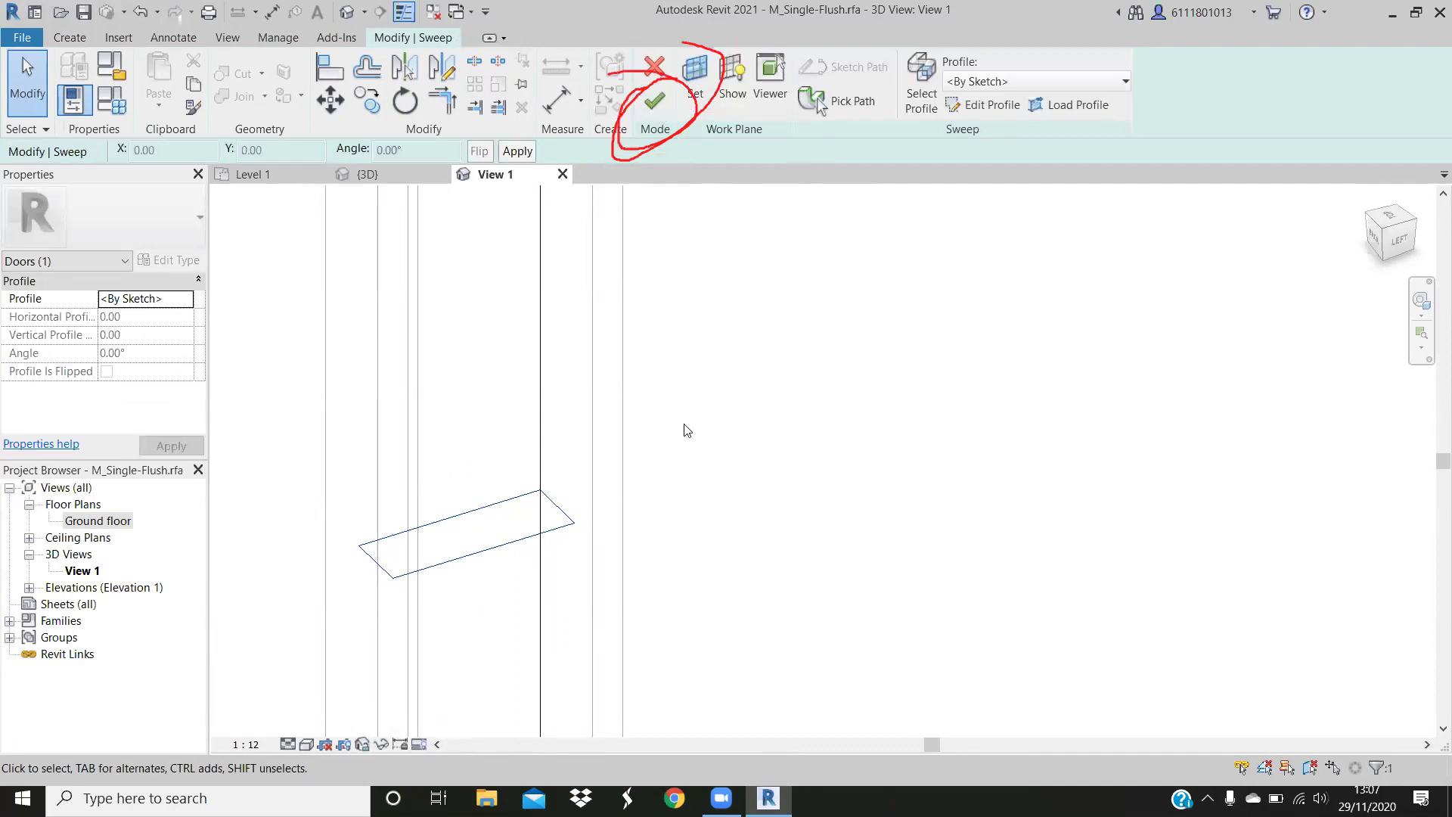
click(655, 101)
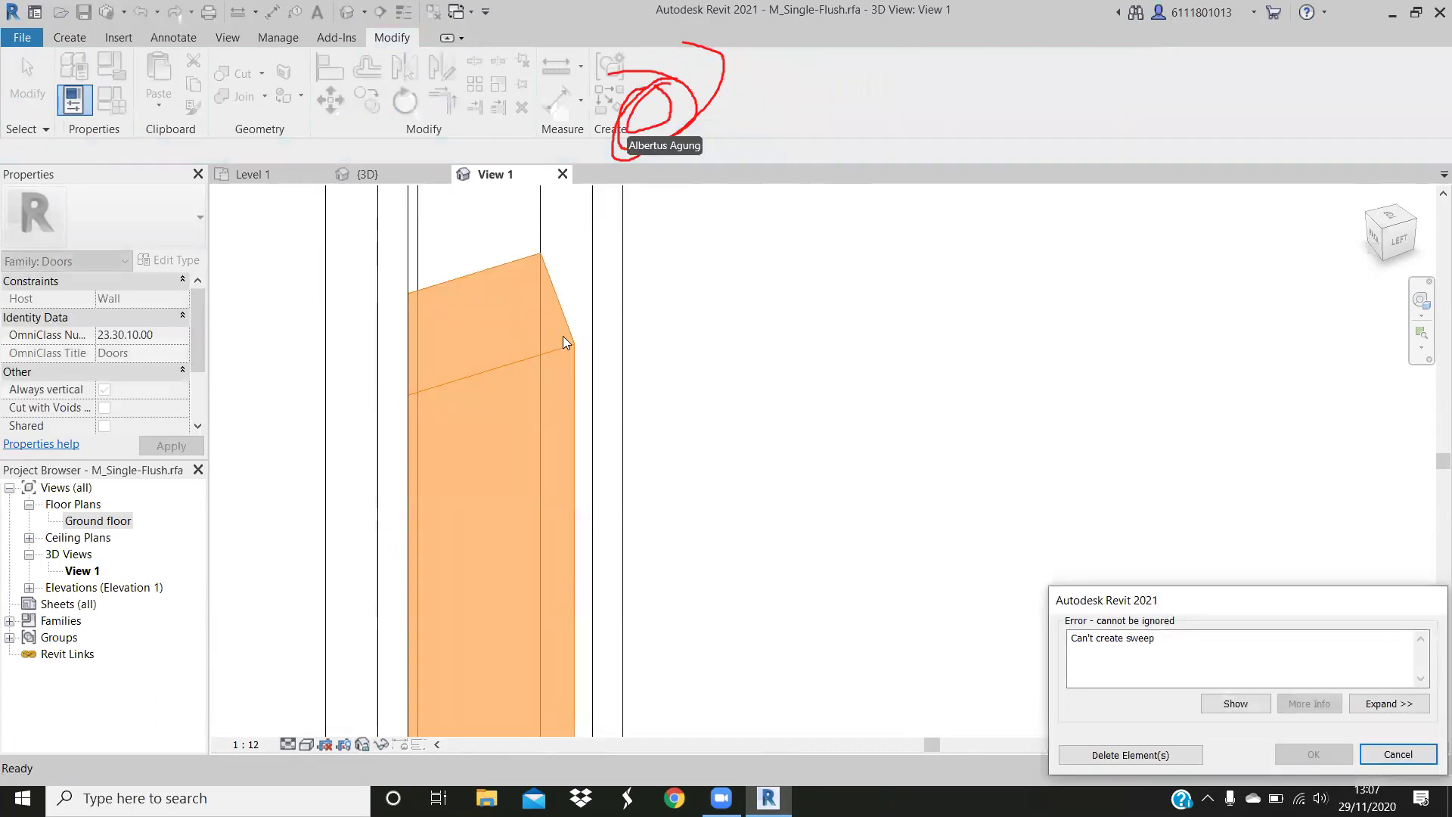
scroll(572, 345, down, 2)
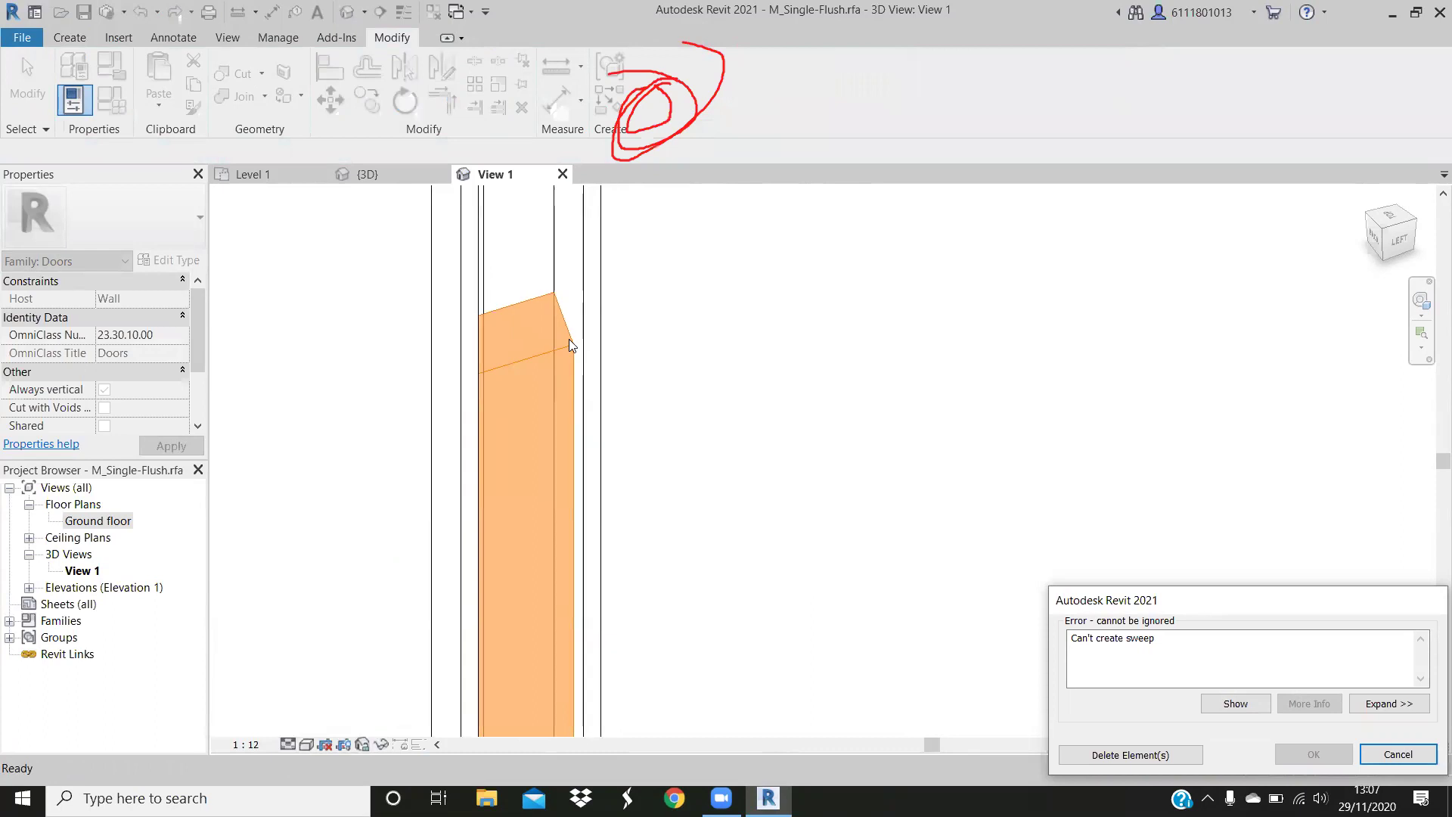
scroll(569, 339, down, 2)
scroll(566, 342, down, 2)
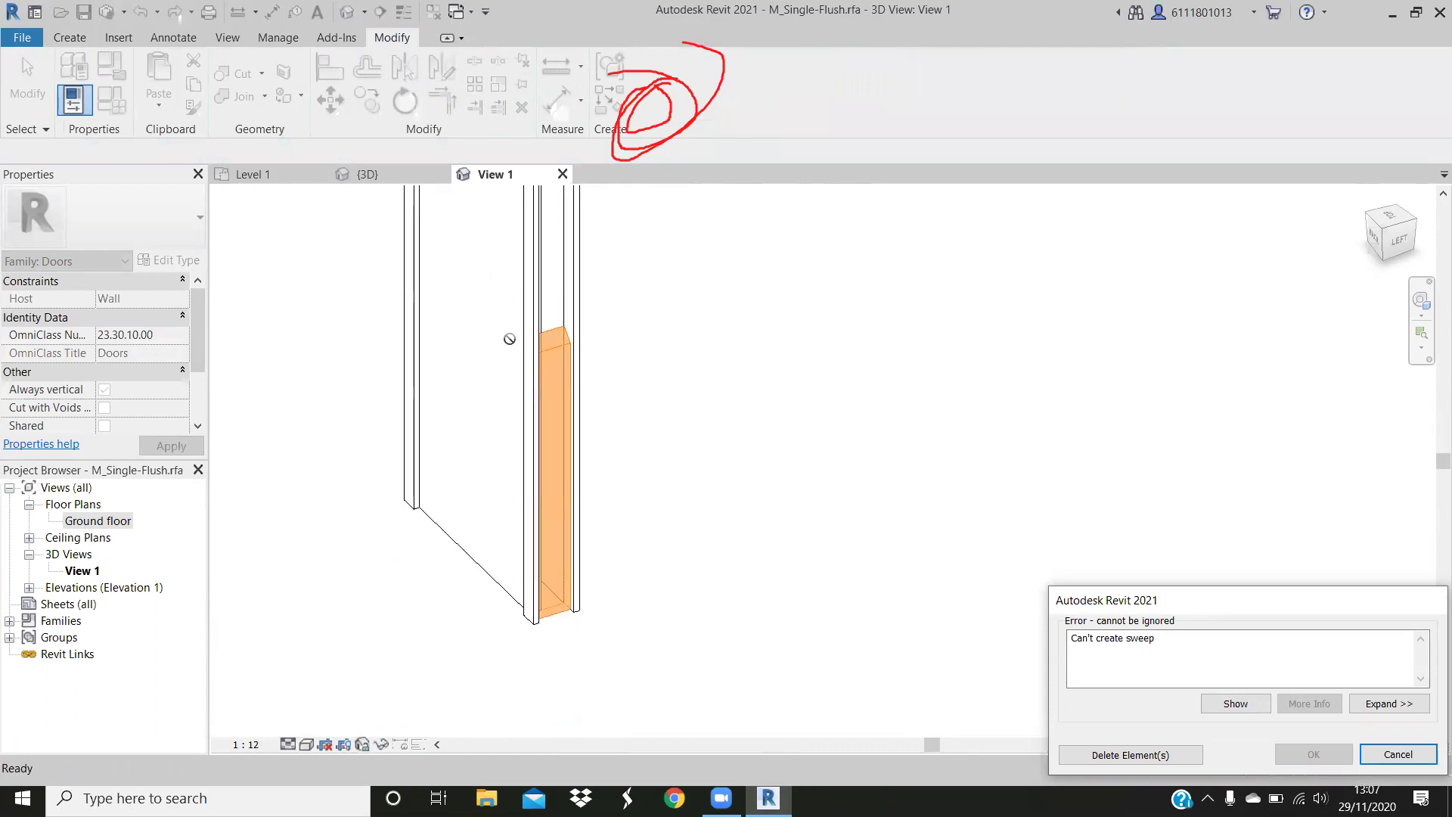
Orbit around the door to inspect the failed sweep from front and top
mouse_move(595, 516)
middle_down()
mouse_move(544, 516)
mouse_move(576, 670)
middle_up()
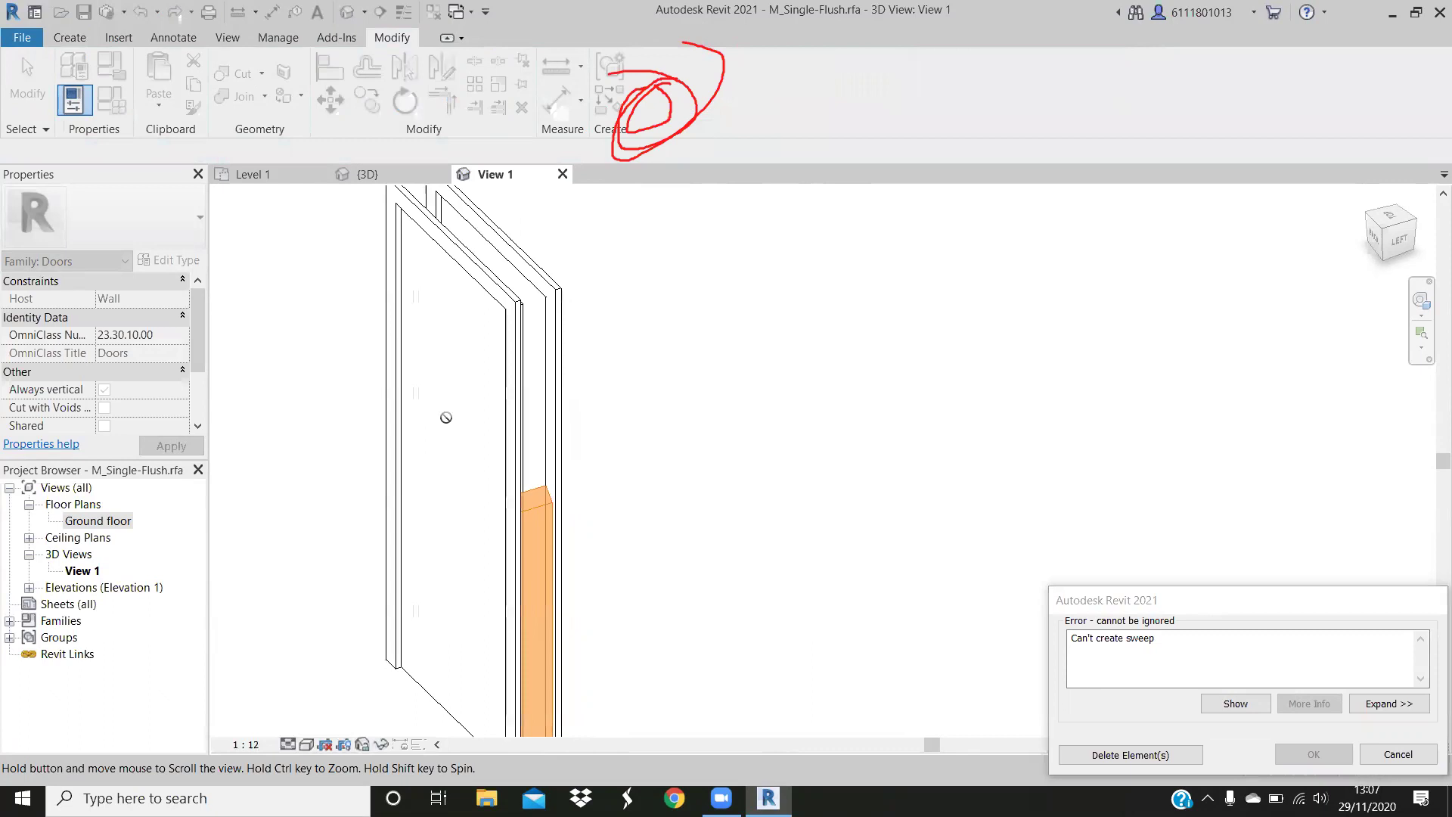
mouse_move(447, 418)
shift+middle_down()
mouse_move(445, 386)
mouse_move(494, 448)
shift+middle_up()
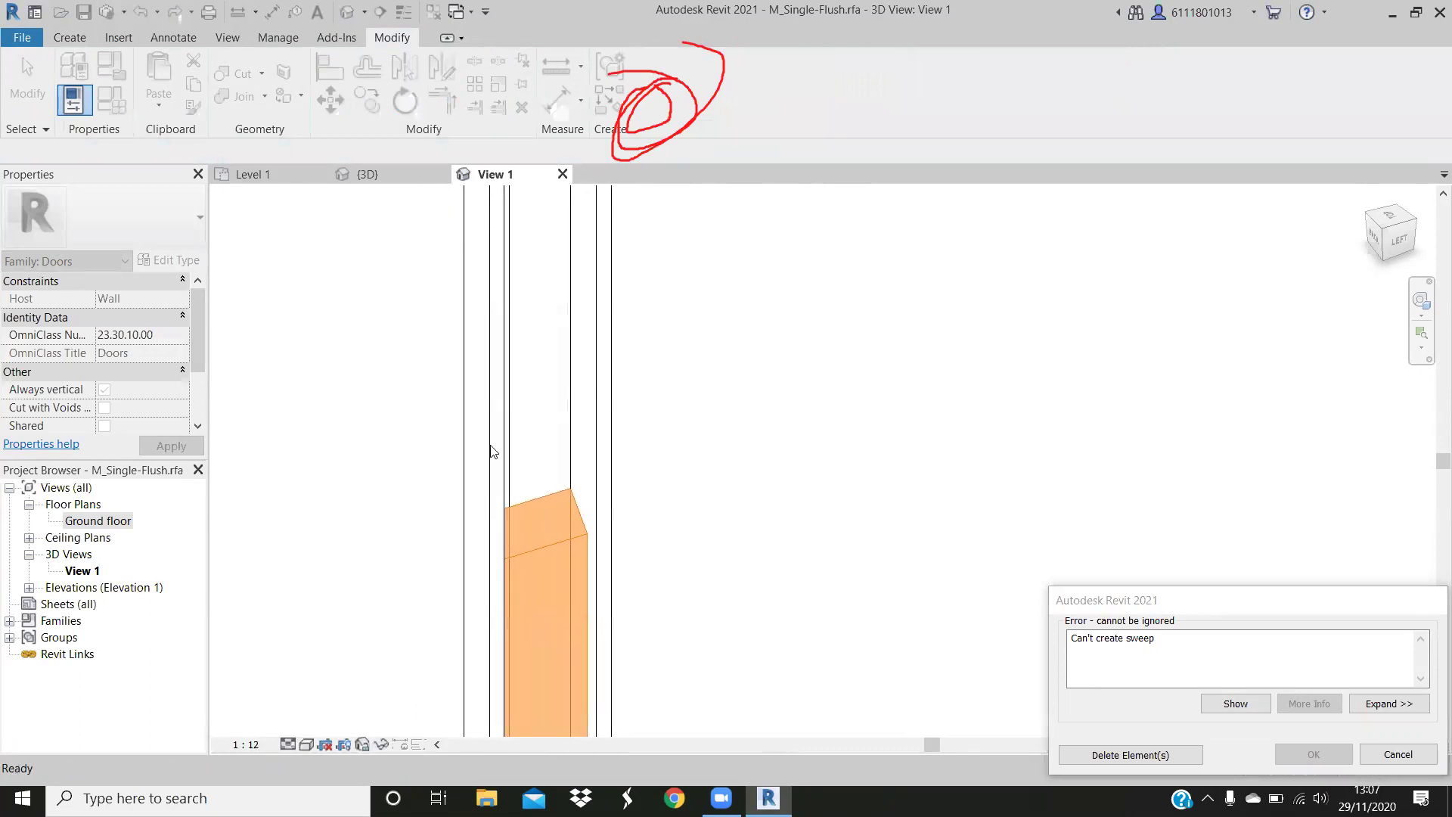
mouse_move(318, 422)
shift+middle_down()
mouse_move(317, 355)
mouse_move(258, 350)
shift+middle_up()
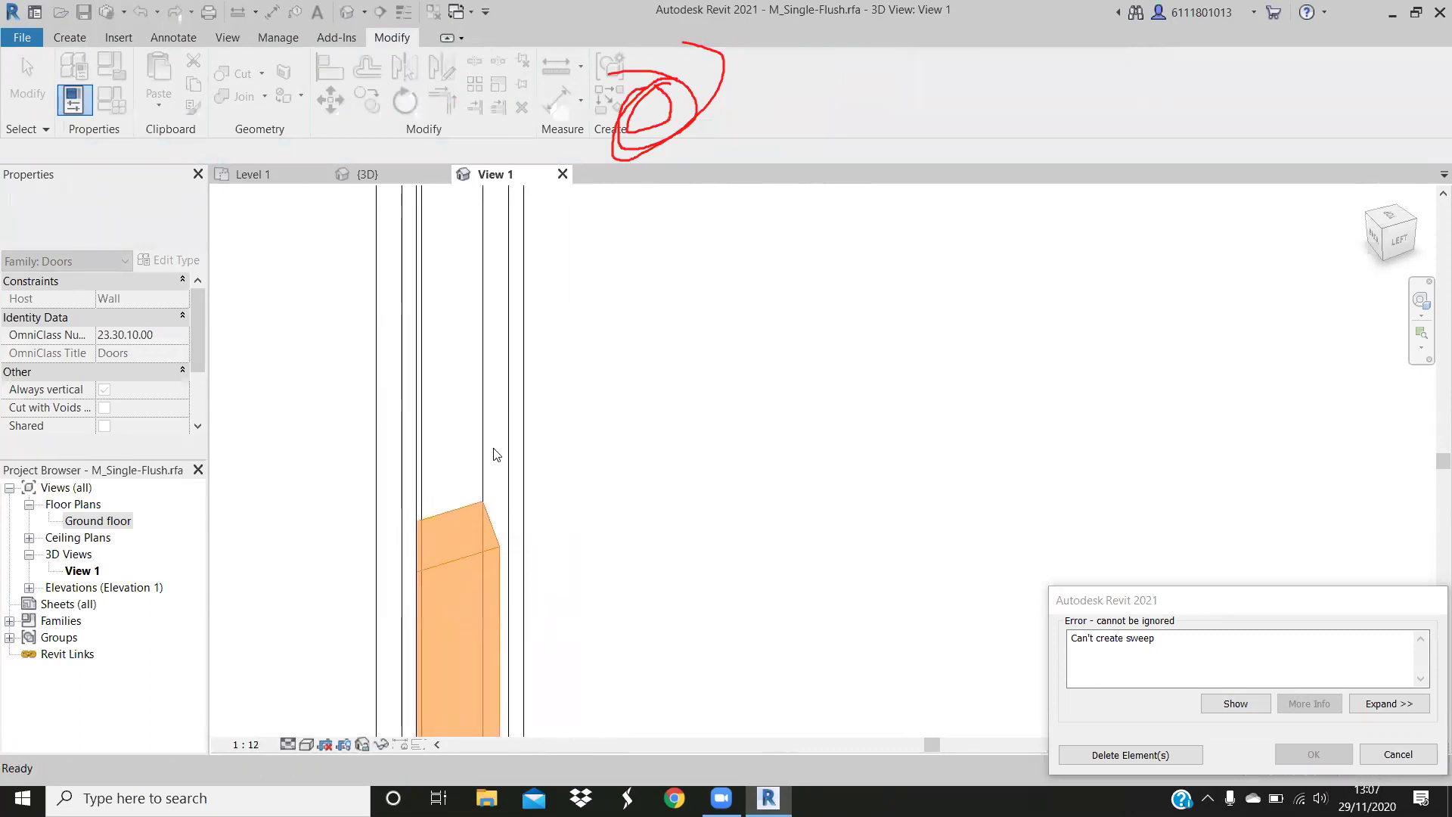
mouse_move(366, 519)
shift+middle_down()
mouse_move(390, 439)
mouse_move(671, 502)
shift+middle_up()
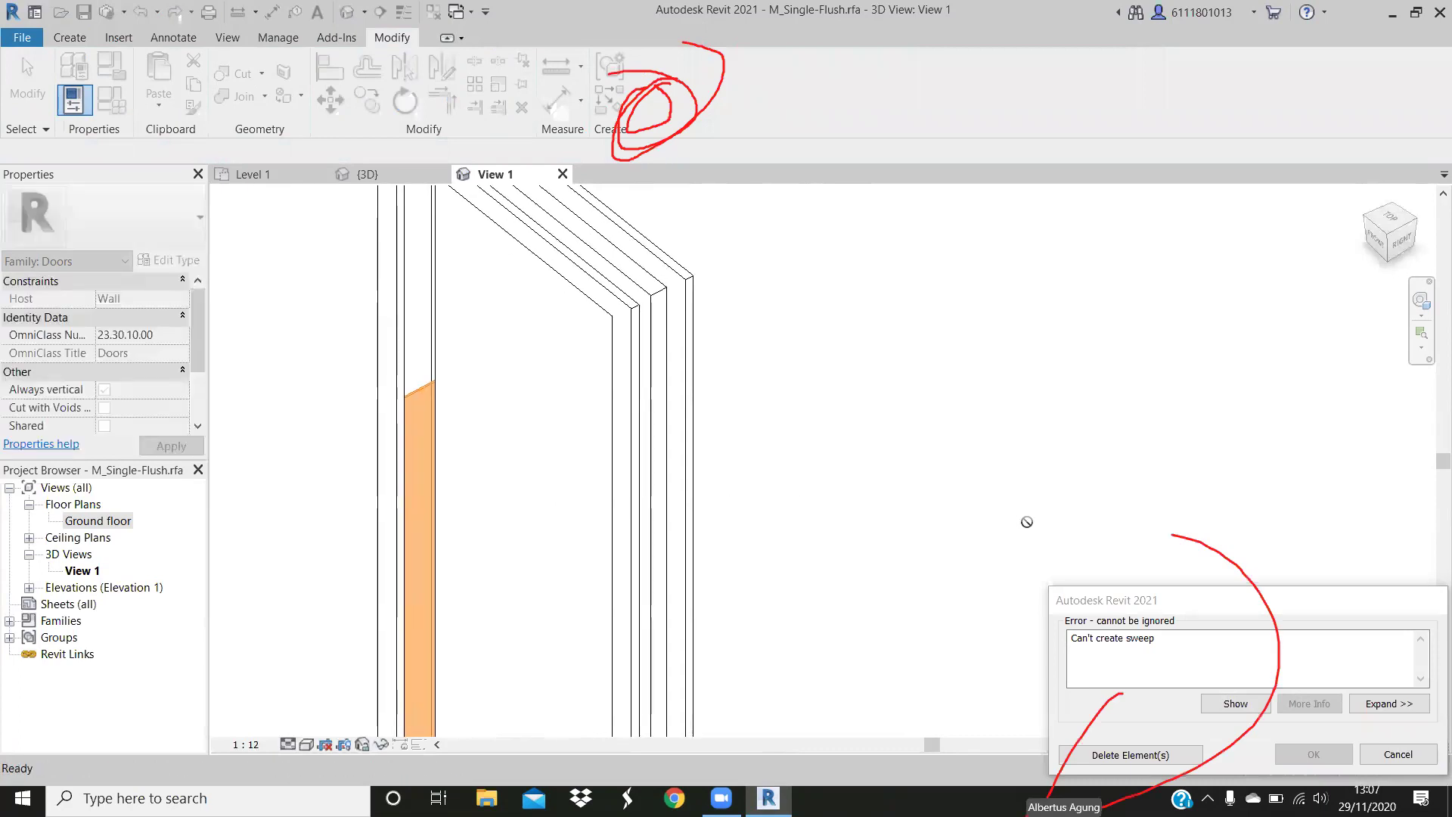
mouse_move(249, 423)
middle_down()
mouse_move(420, 423)
mouse_move(410, 392)
mouse_move(679, 446)
middle_up()
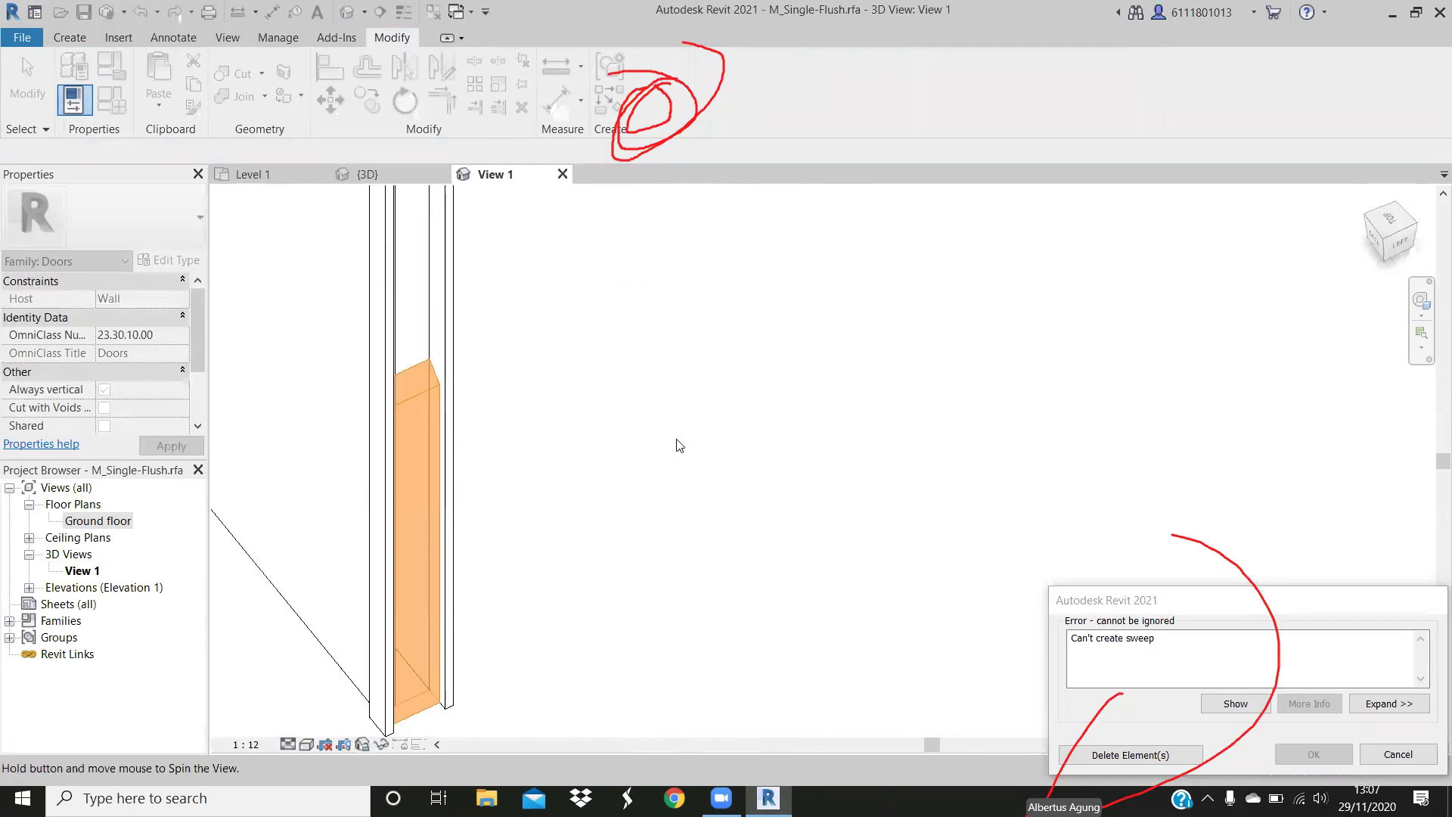
Discard the failed sweep, reposition the door view, and bring up the Create tab tools
key(Return)
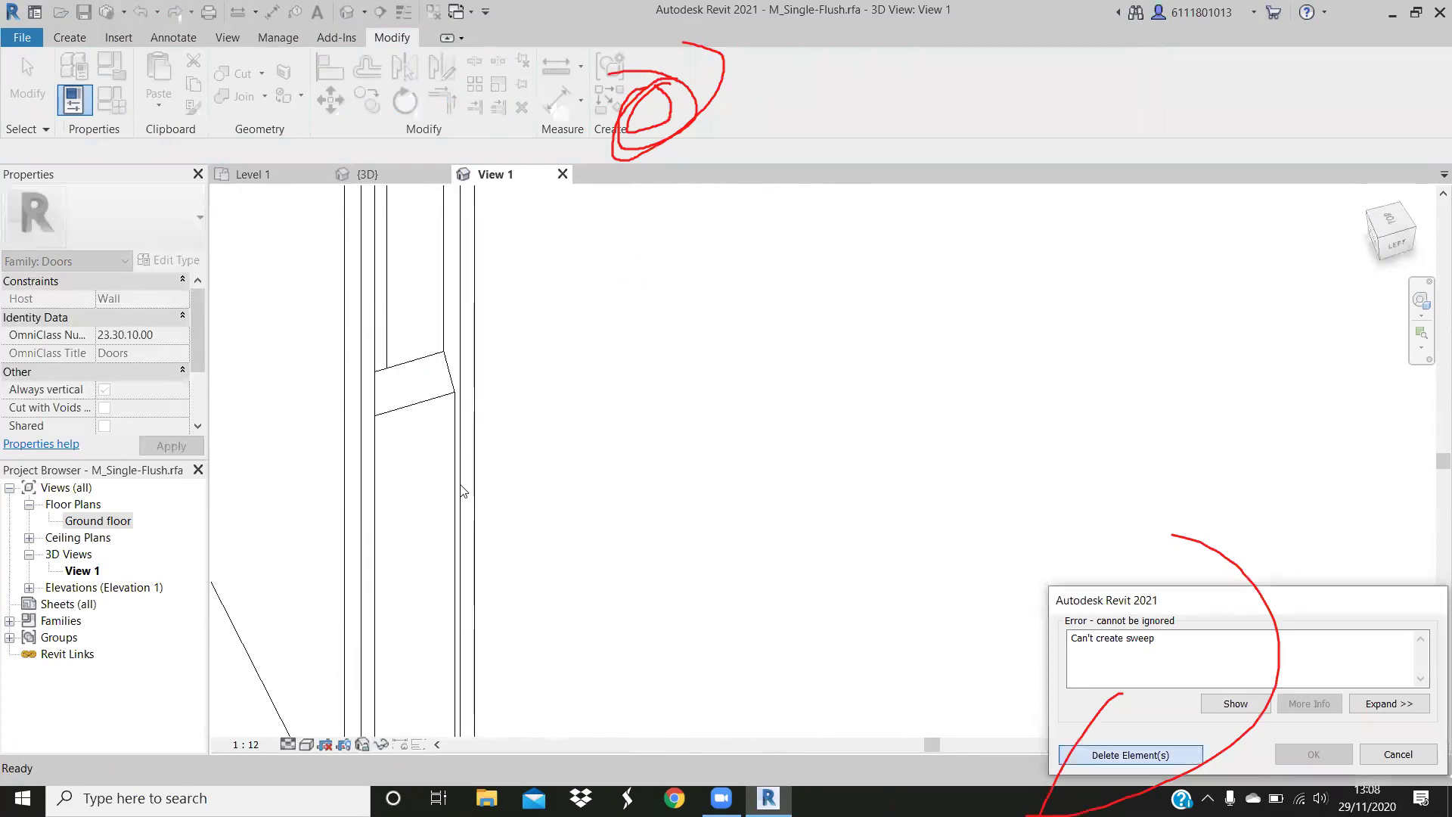
shift+middle_drag(439, 480, 426, 339)
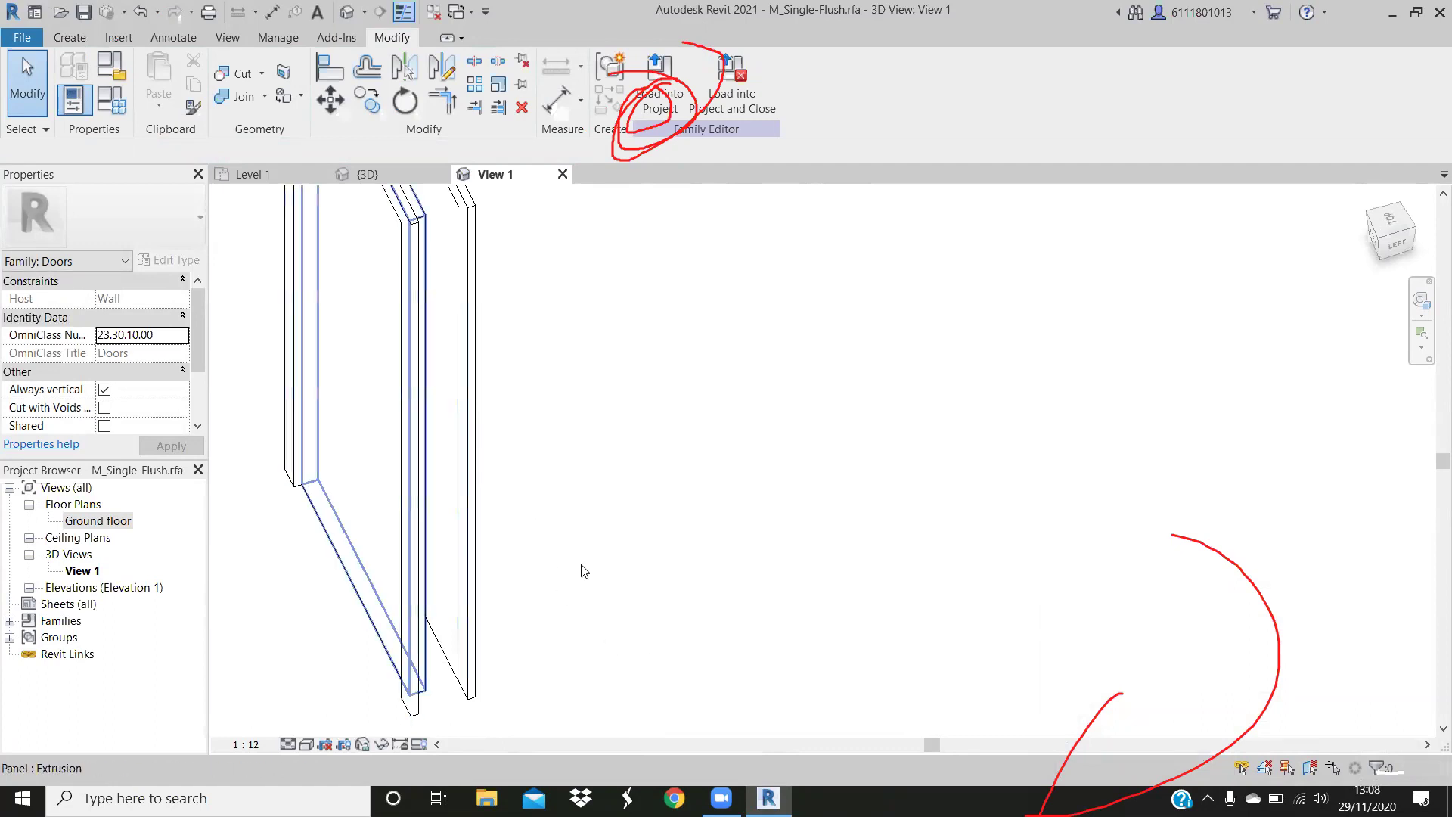
mouse_move(585, 572)
shift+middle_down()
mouse_move(382, 305)
mouse_move(401, 297)
shift+middle_up()
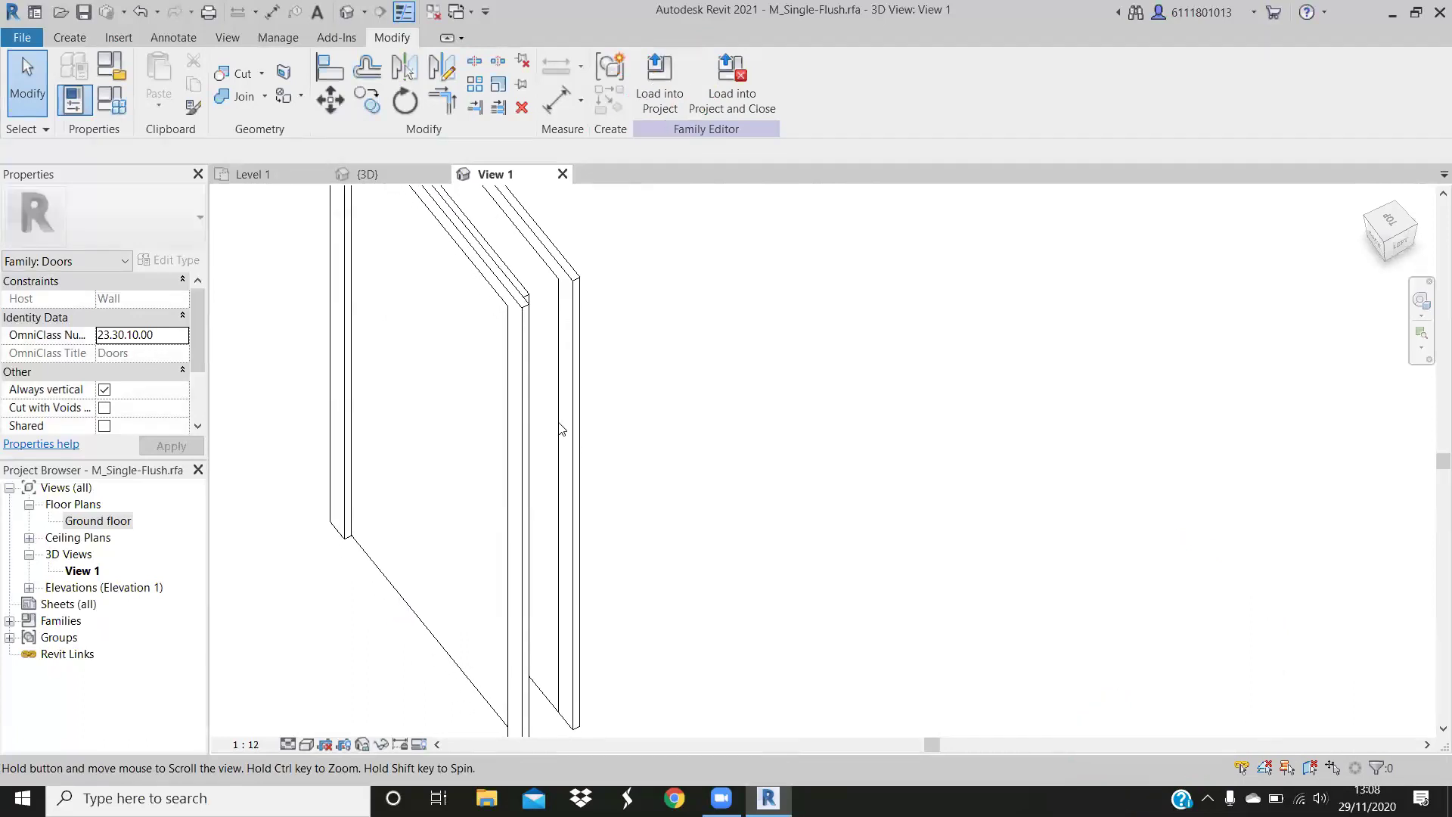
middle_drag(594, 500, 574, 500)
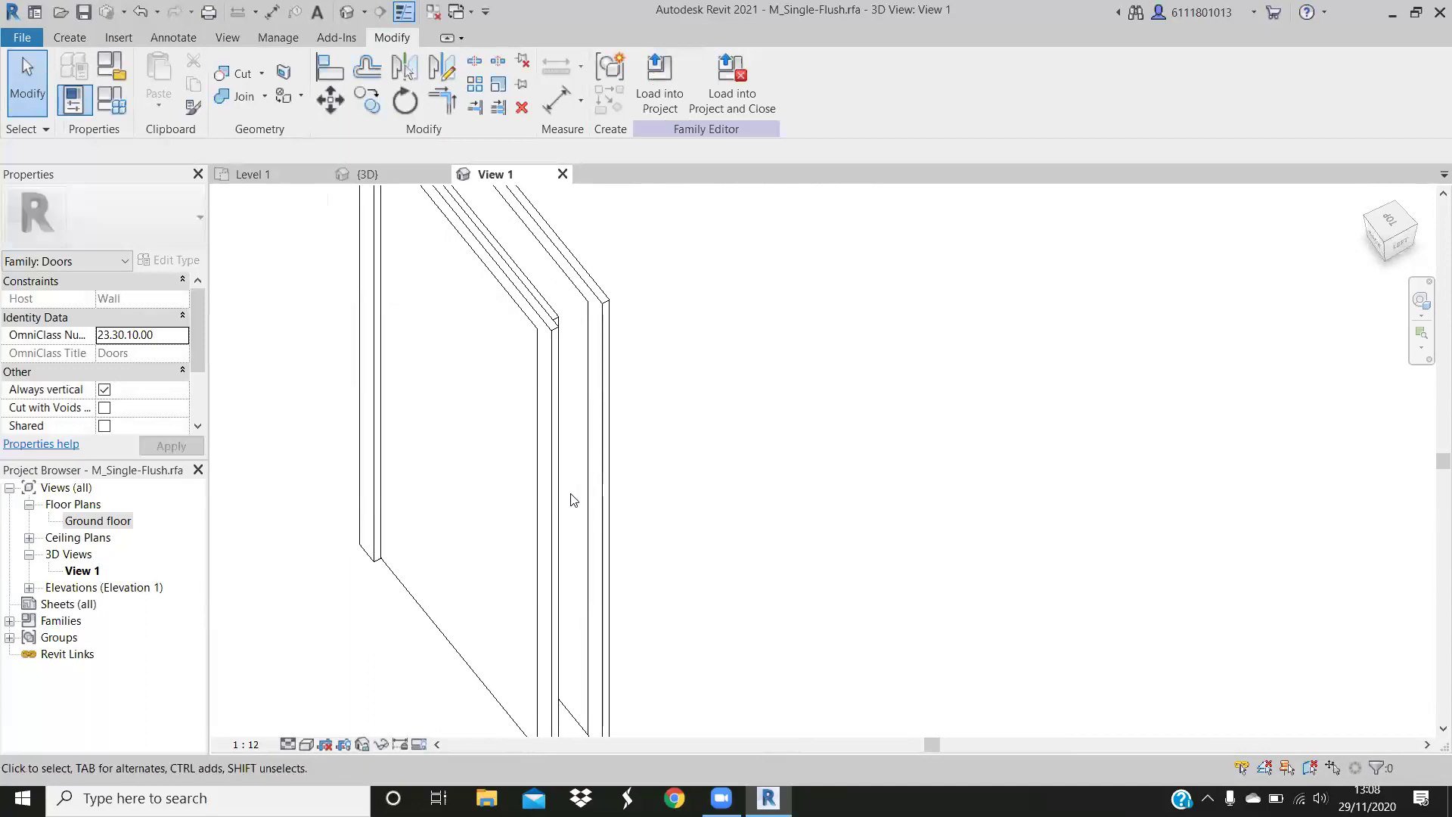
middle_drag(379, 219, 395, 229)
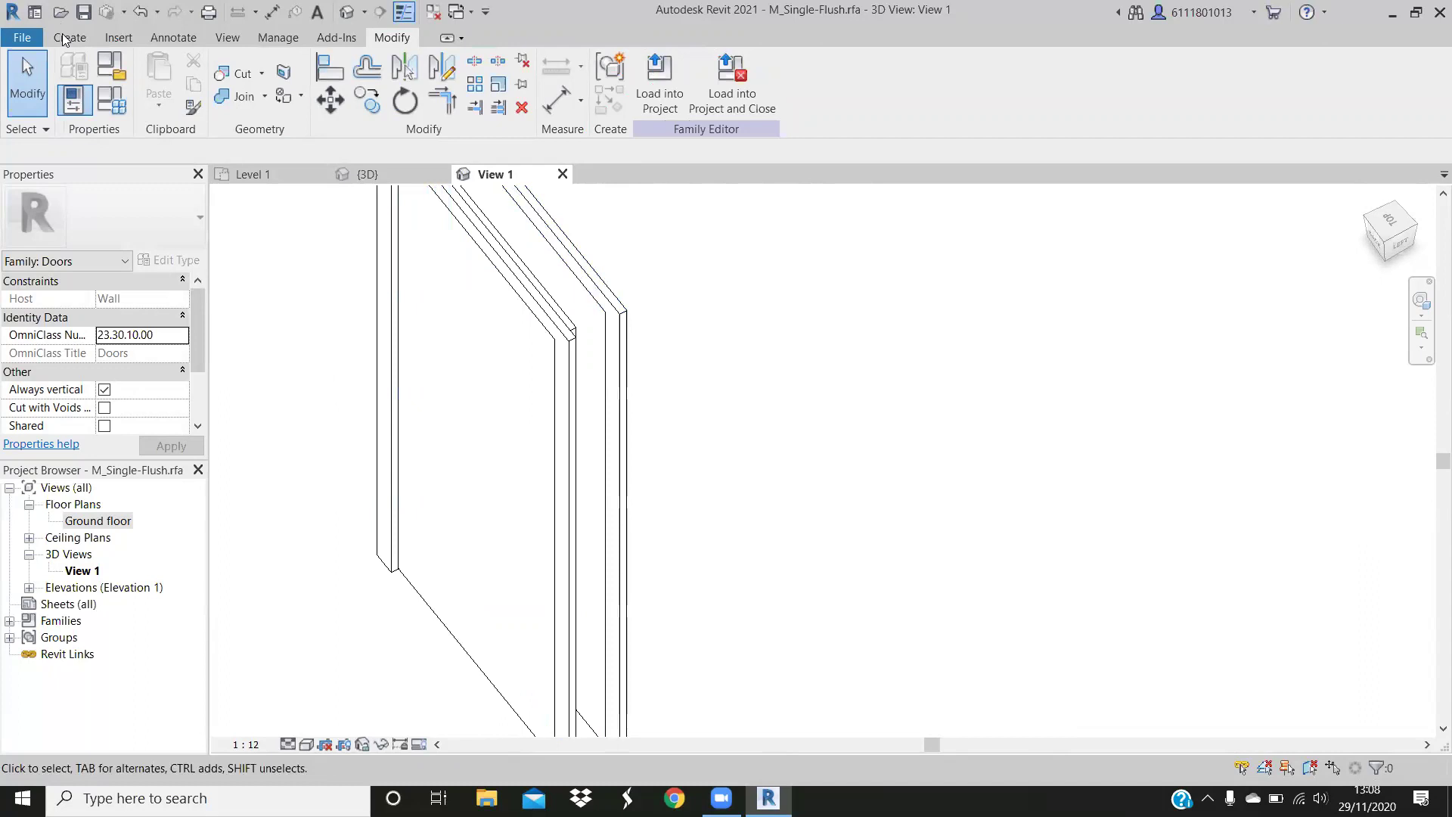
middle_drag(302, 197, 301, 83)
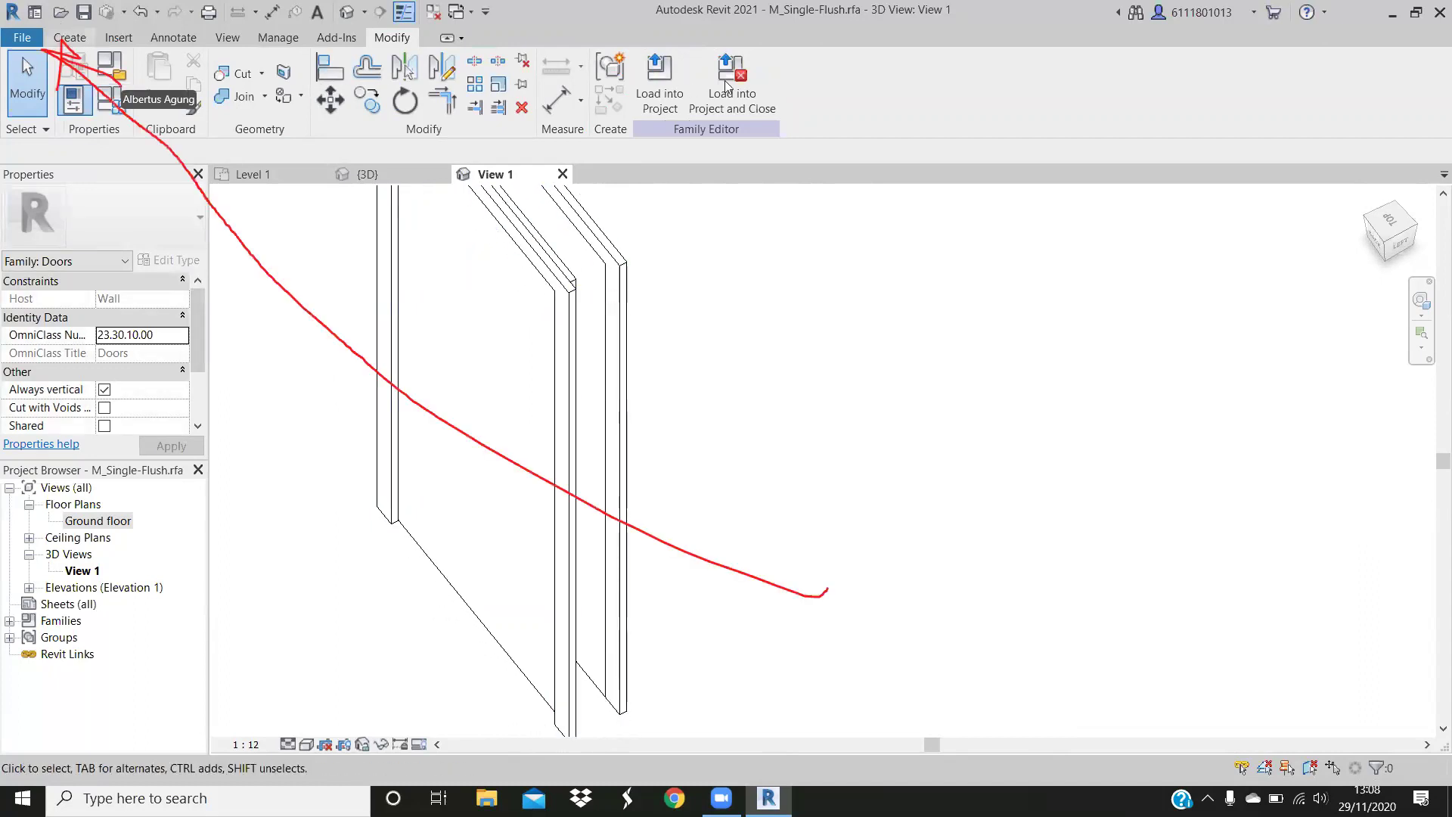
key(alt+c)
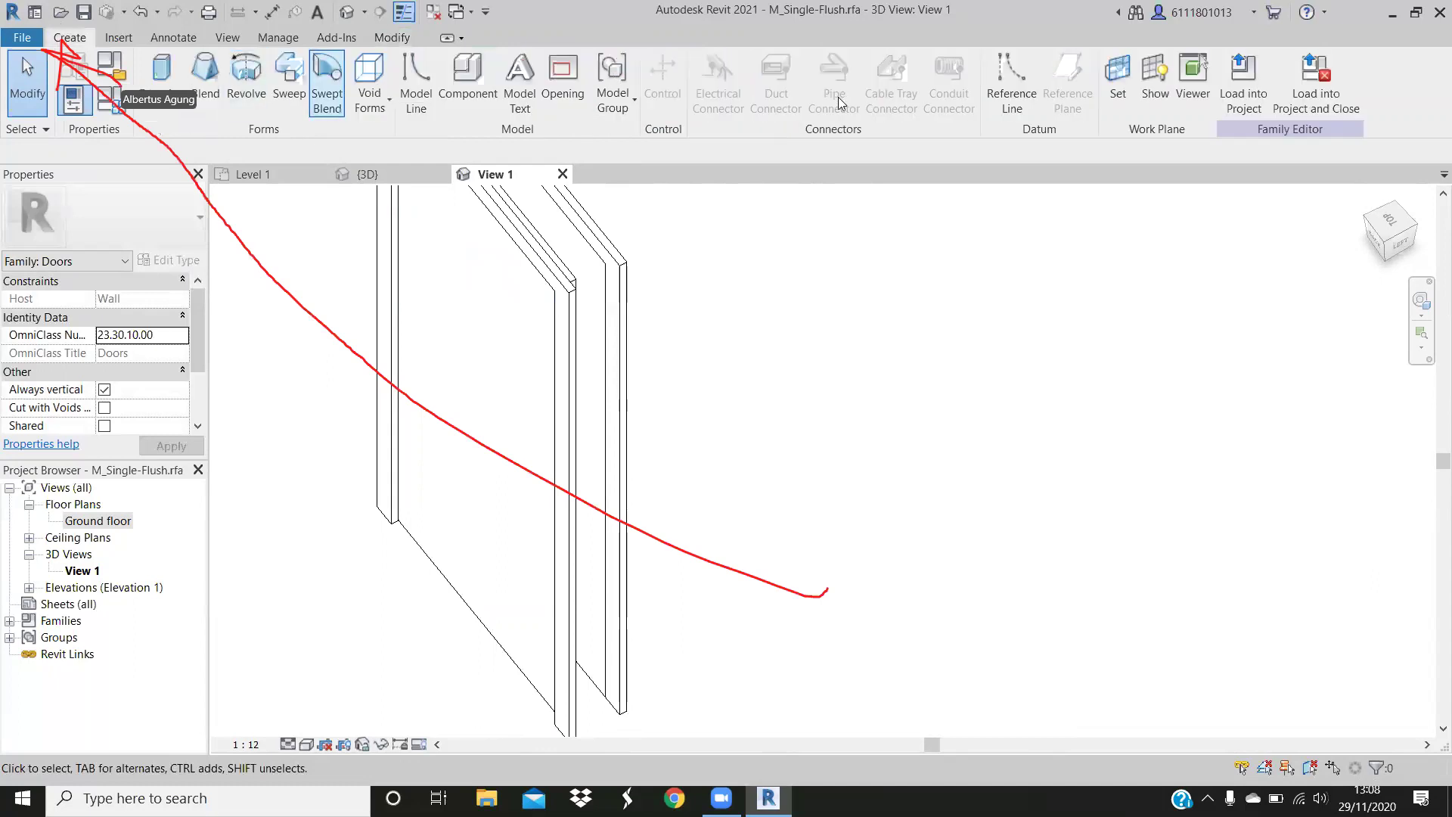
Start a new sweep (SW) and pick a door frame edge as its path
key(s)
key(w)
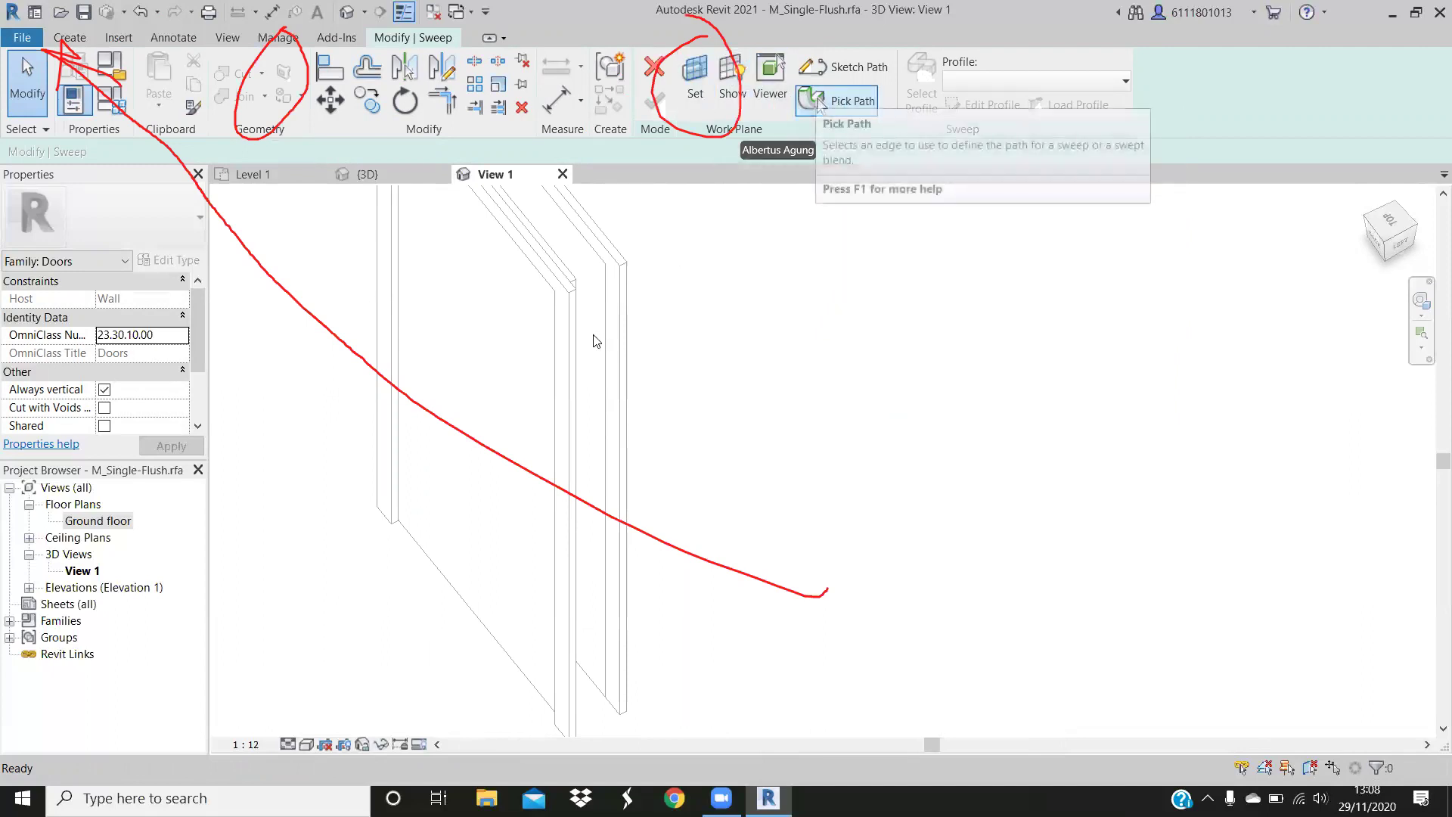
click(819, 103)
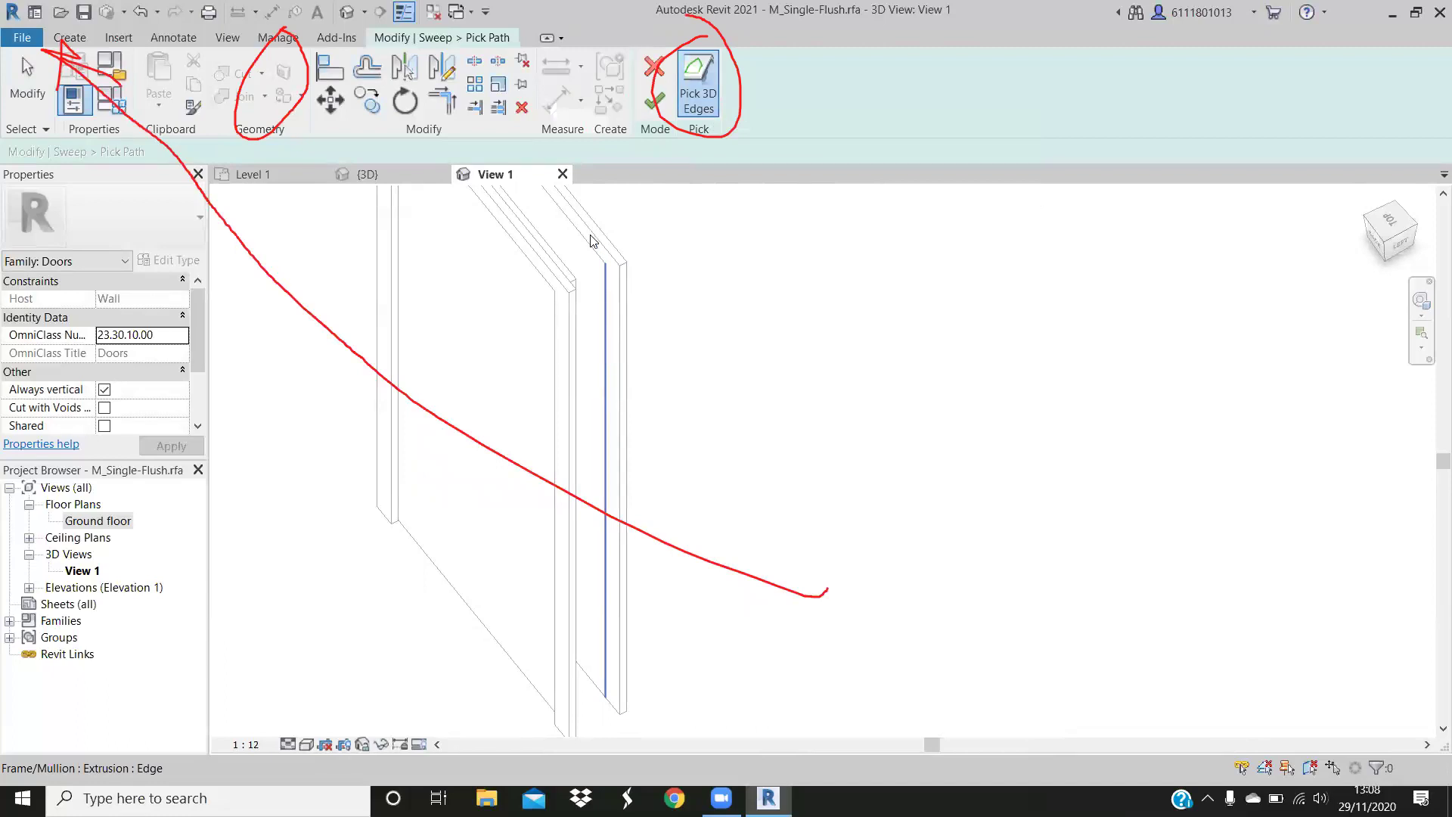
click(597, 378)
mouse_move(668, 403)
middle_down()
mouse_move(611, 384)
mouse_move(613, 366)
mouse_move(679, 214)
mouse_move(707, 266)
middle_up()
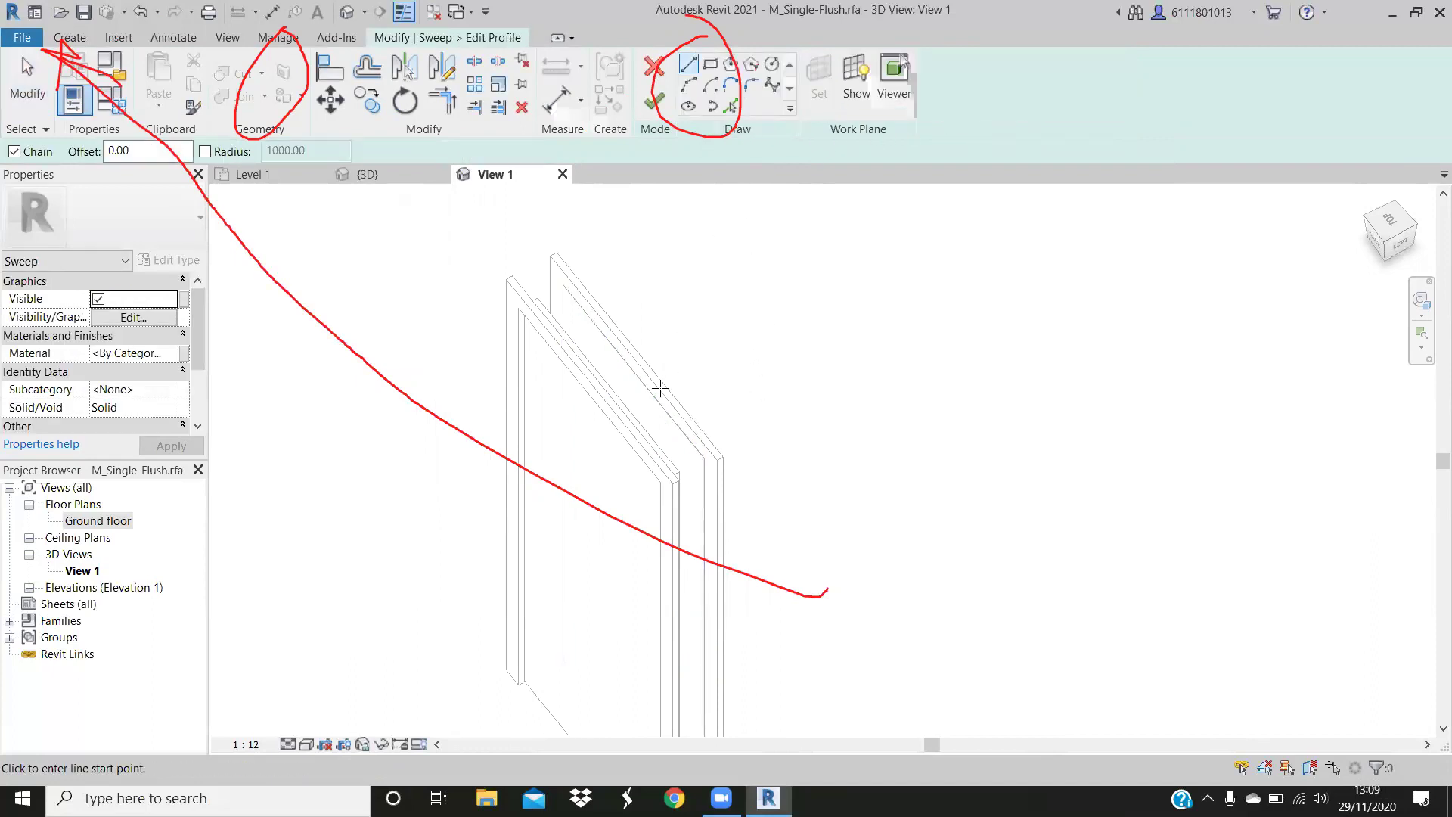
Sketch a rectangular sweep profile in a straight-on view of the door
middle_drag(684, 334, 677, 284)
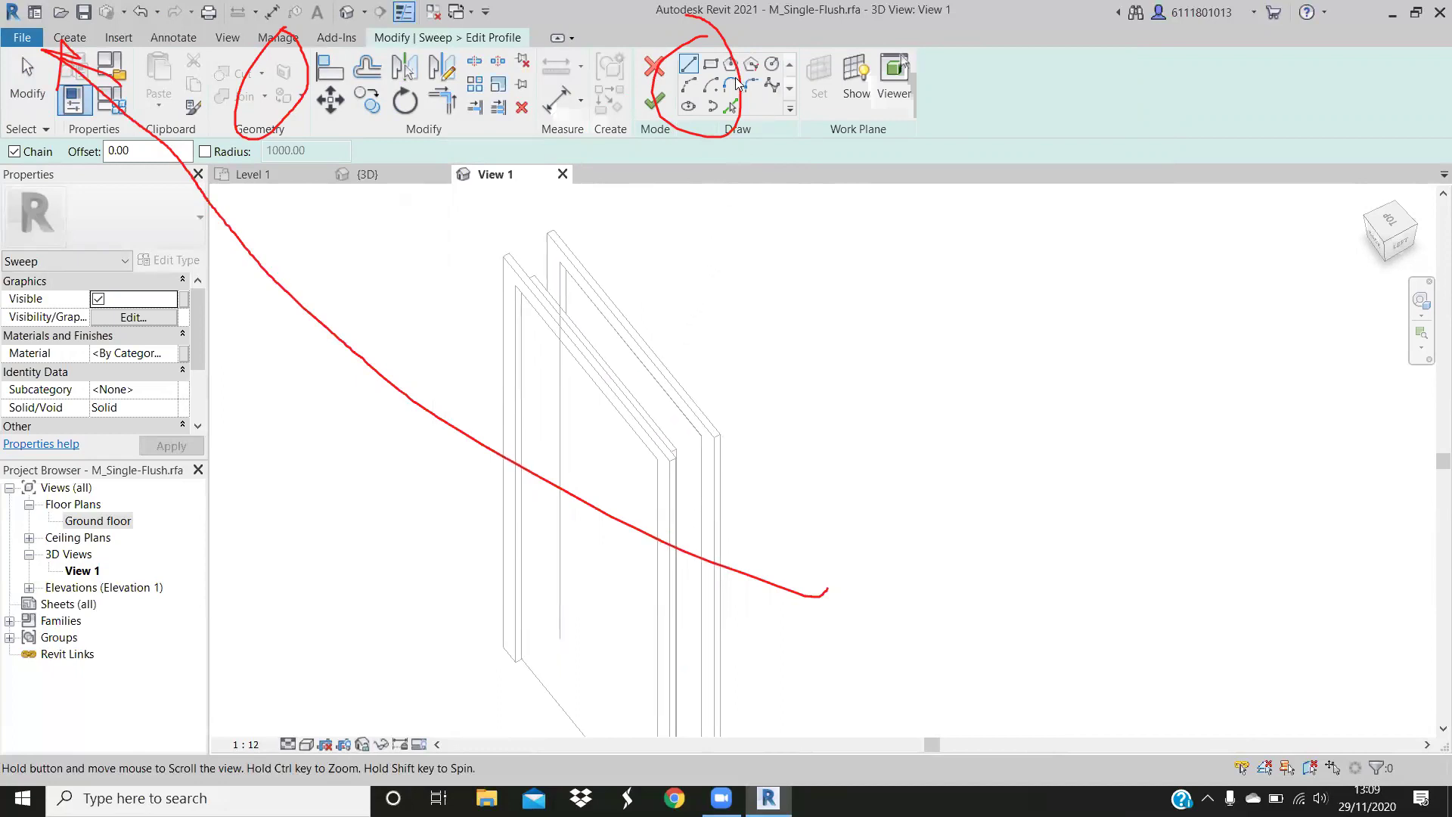
scroll(673, 356, up, 2)
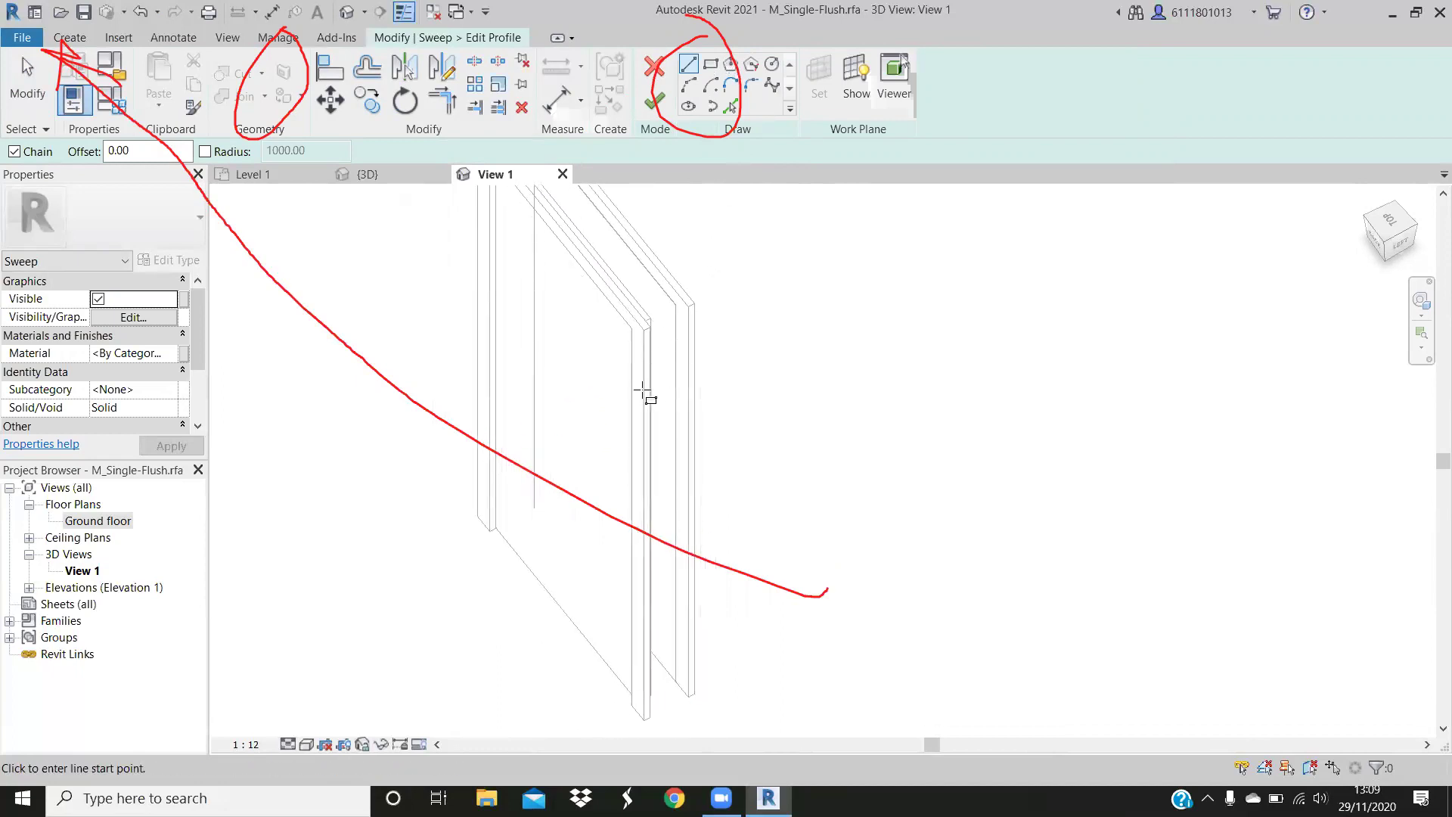
key(r)
key(c)
shift+middle_drag(622, 509, 790, 242)
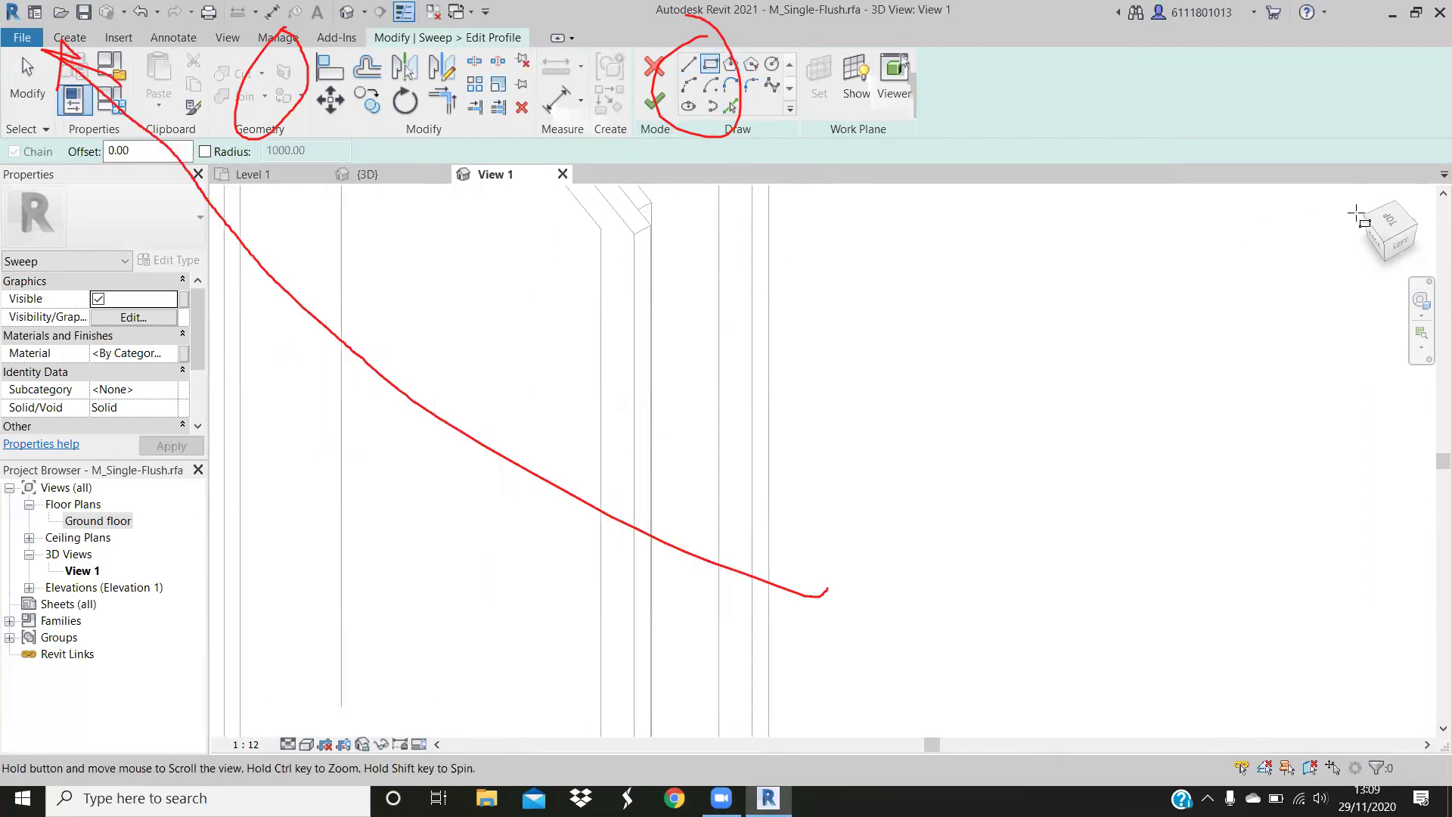
click(1390, 225)
mouse_move(794, 388)
shift+middle_down()
mouse_move(606, 415)
mouse_move(706, 438)
mouse_move(726, 519)
mouse_move(733, 395)
mouse_move(719, 387)
mouse_move(710, 448)
shift+middle_up()
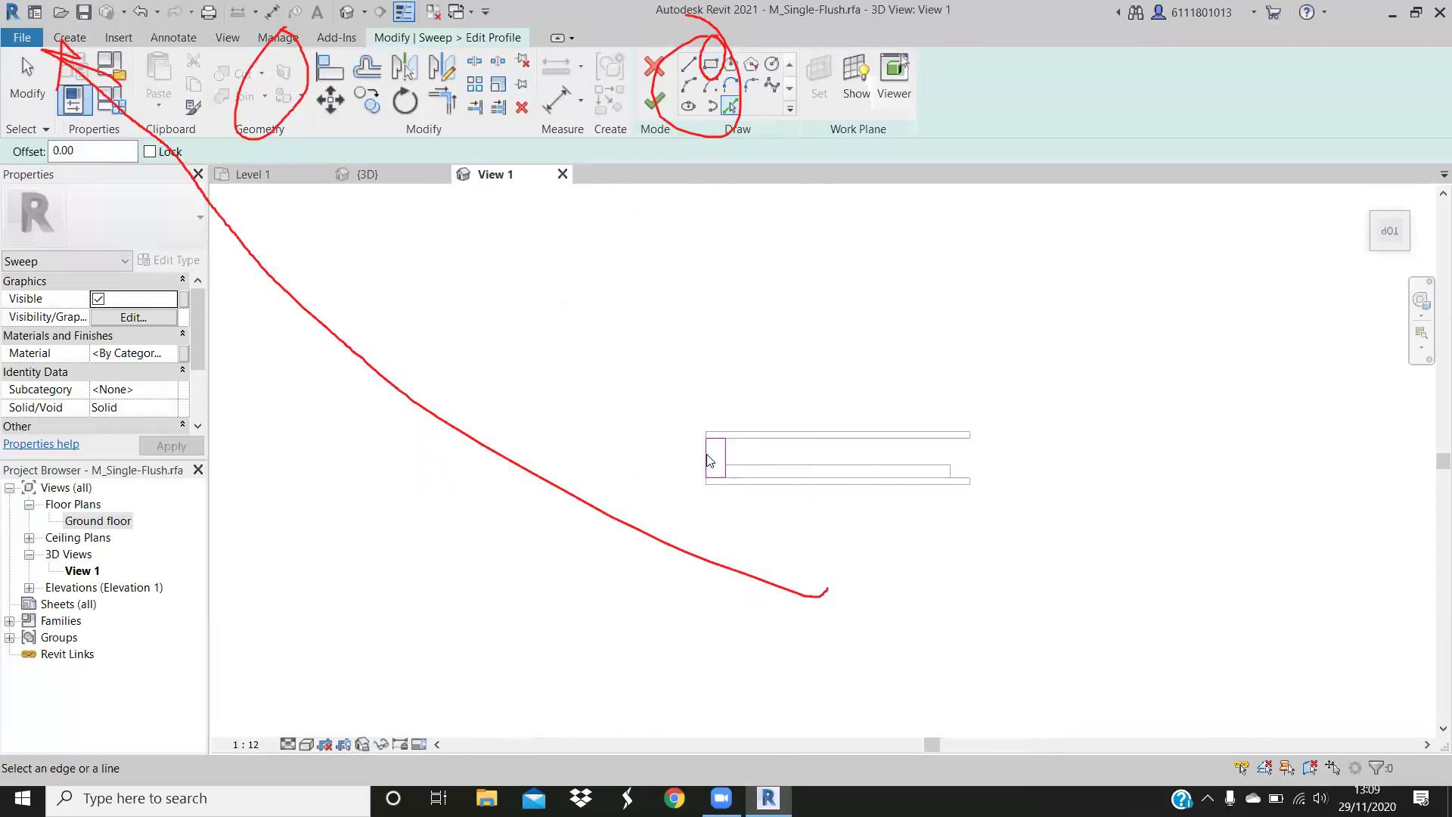
scroll(709, 468, up, 3)
scroll(711, 458, up, 3)
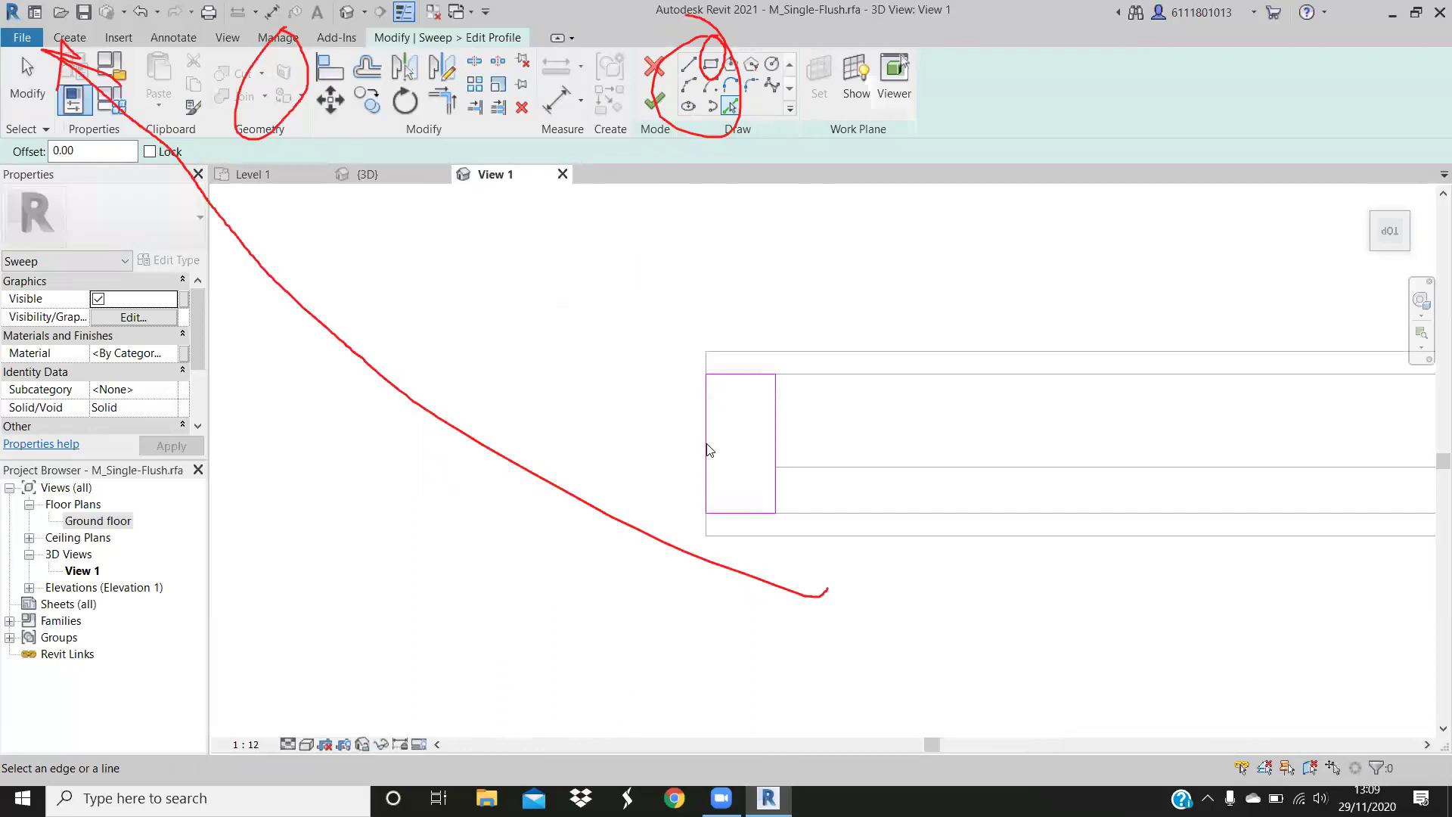
click(710, 459)
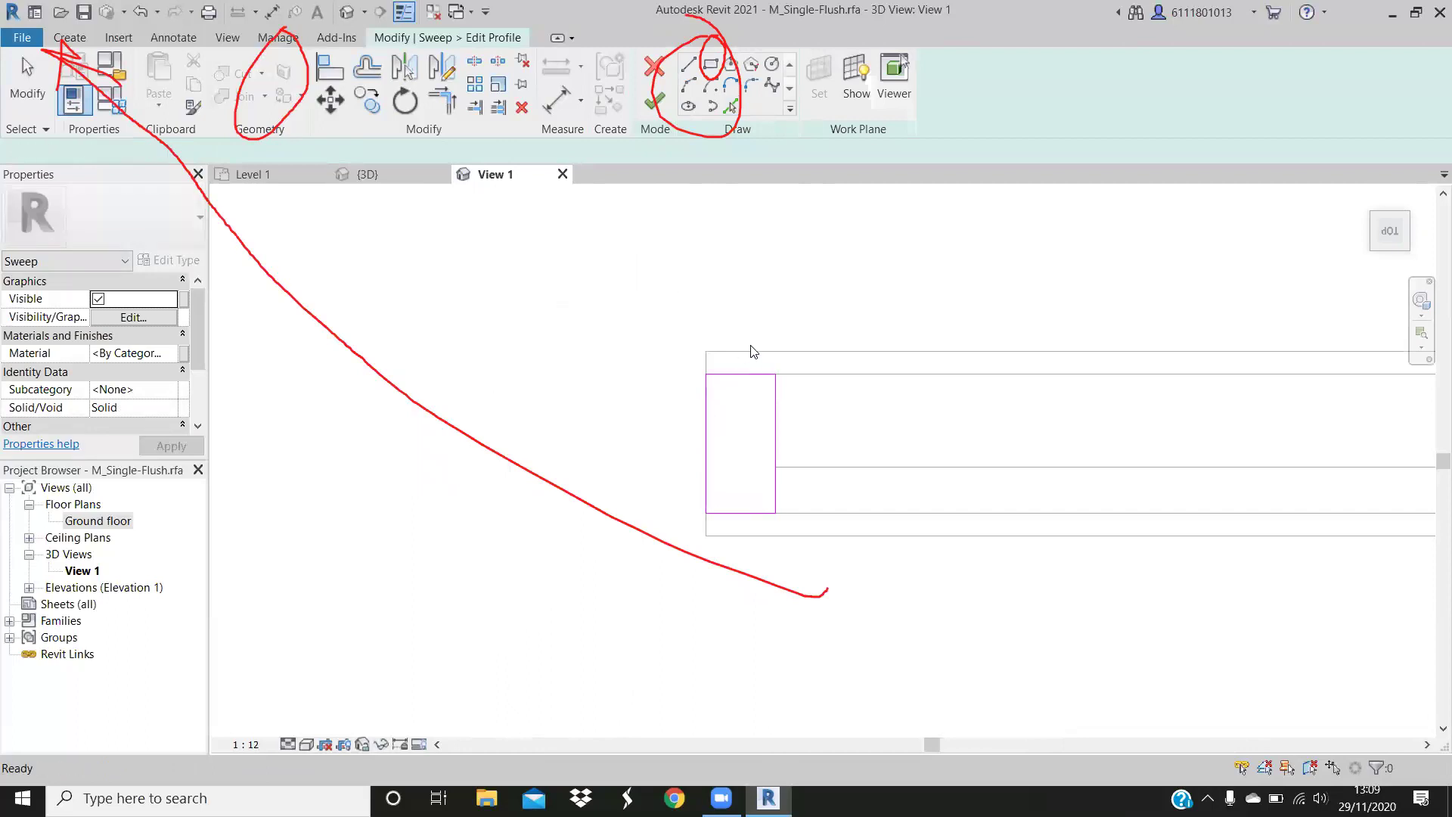
key(Escape)
Change the profile rectangle's 76.00 width to 50 and 152.40 height to 150
click(741, 322)
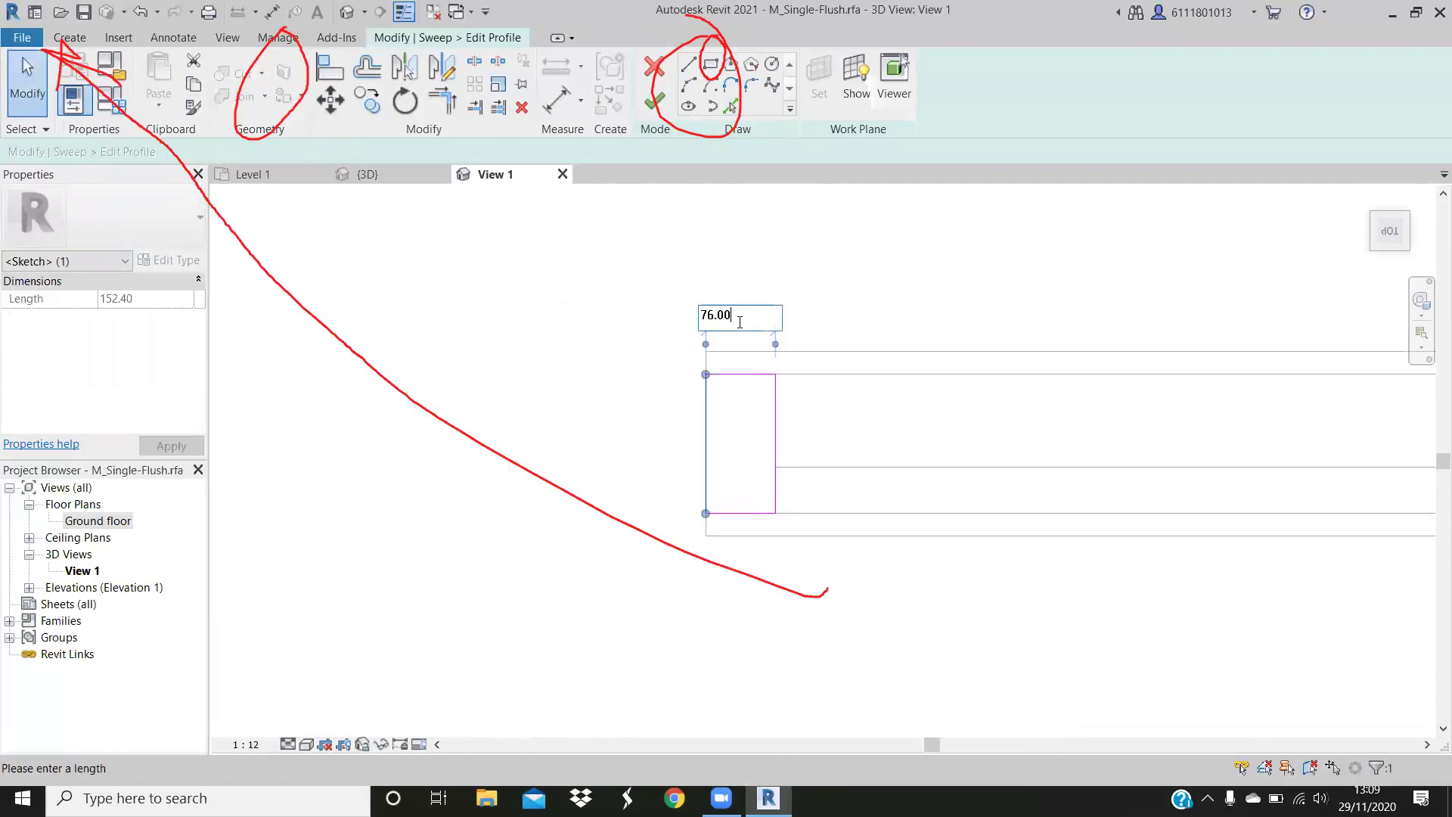
key(BackSpace)
key(BackSpace)
key(BackSpace)
text(50)
key(Return)
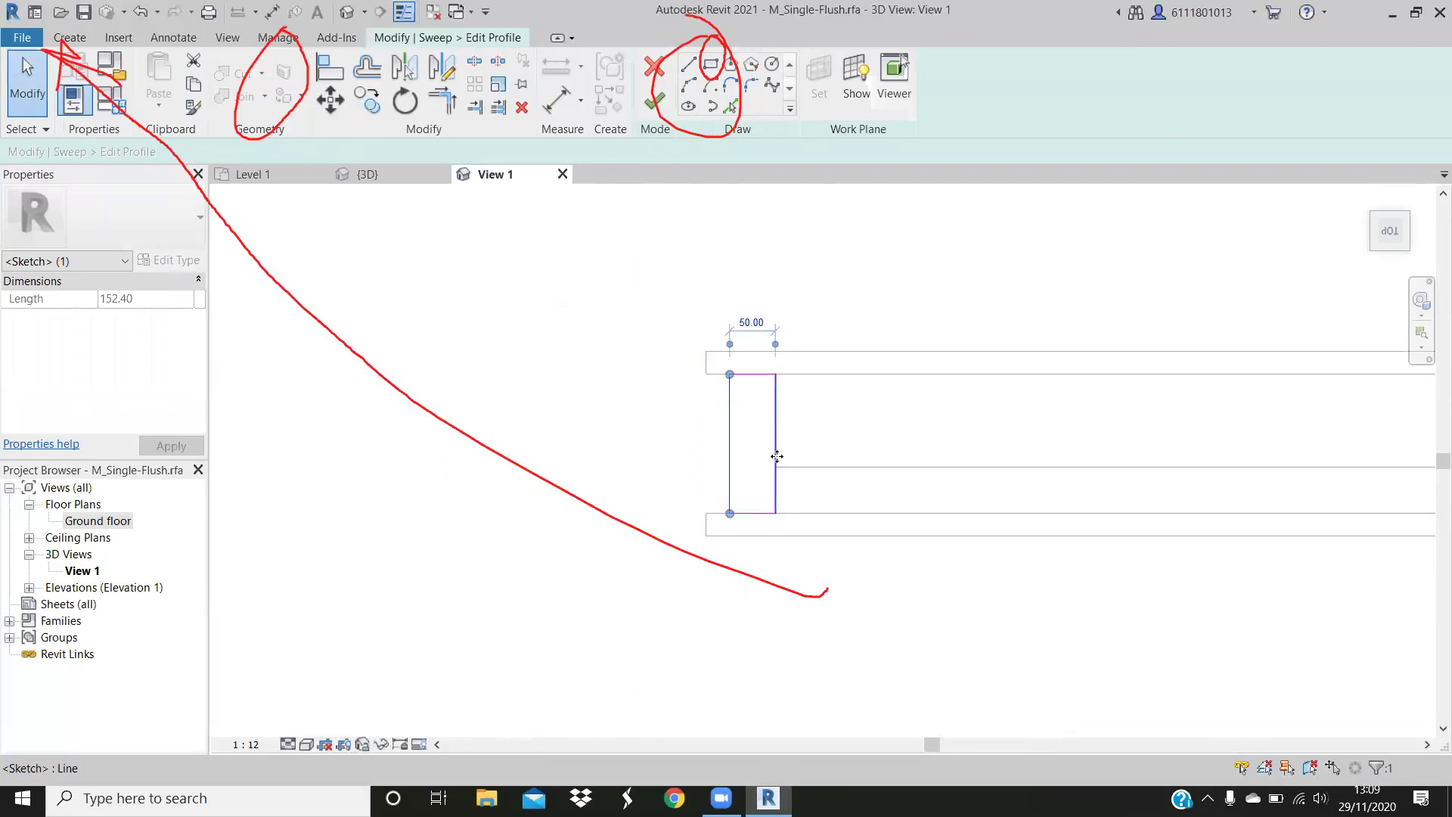
click(740, 512)
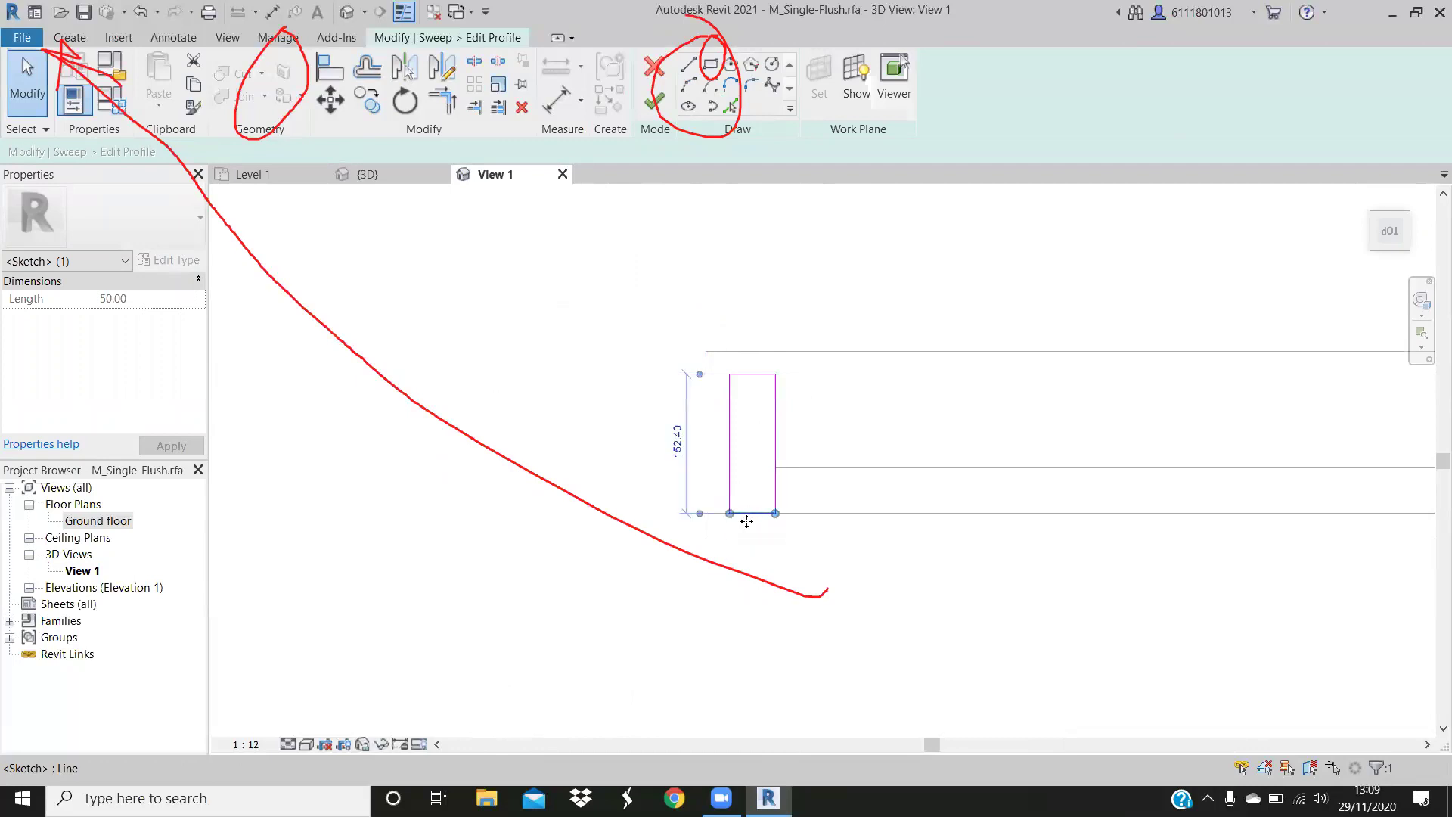
click(680, 445)
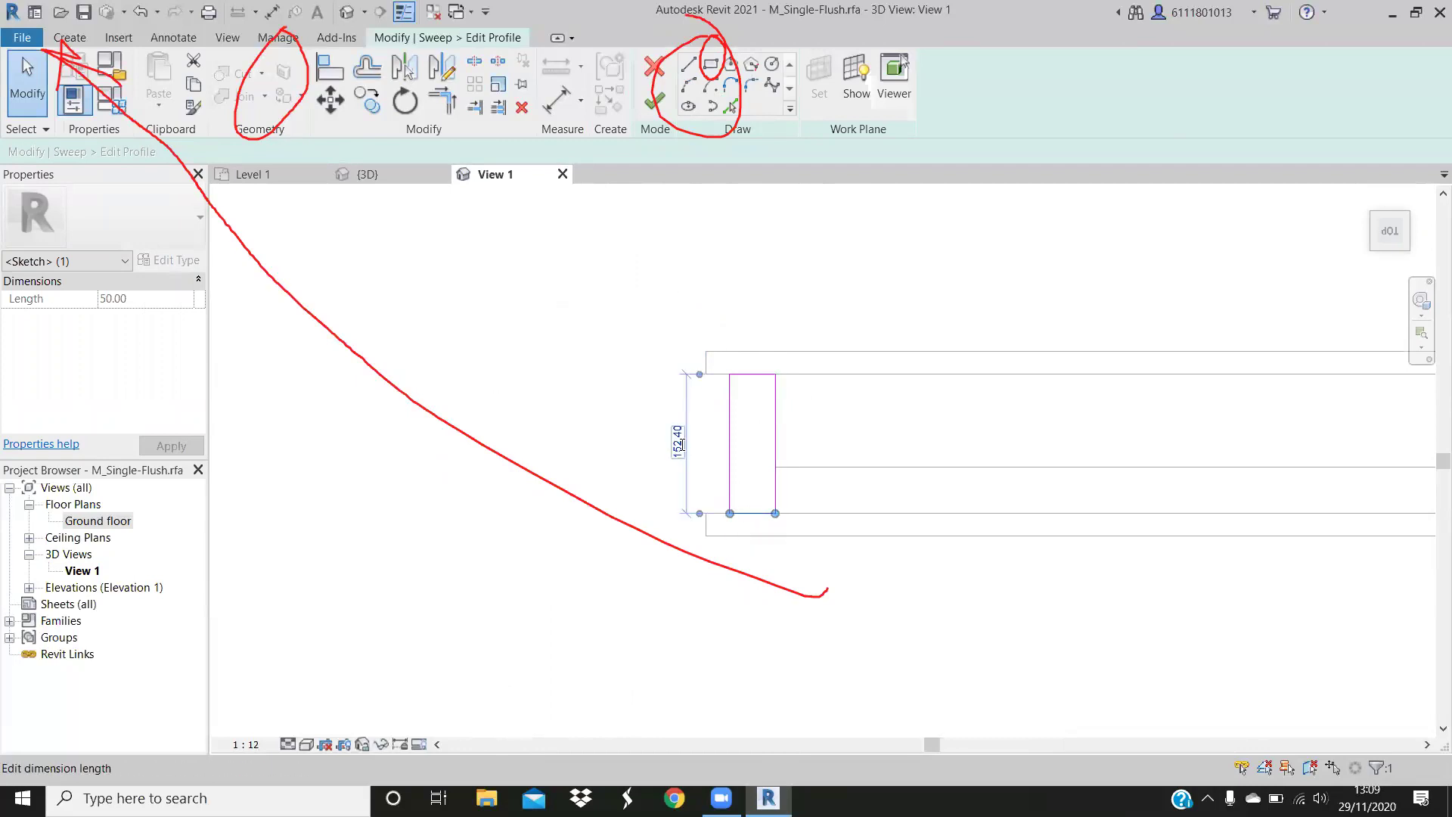
text(150)
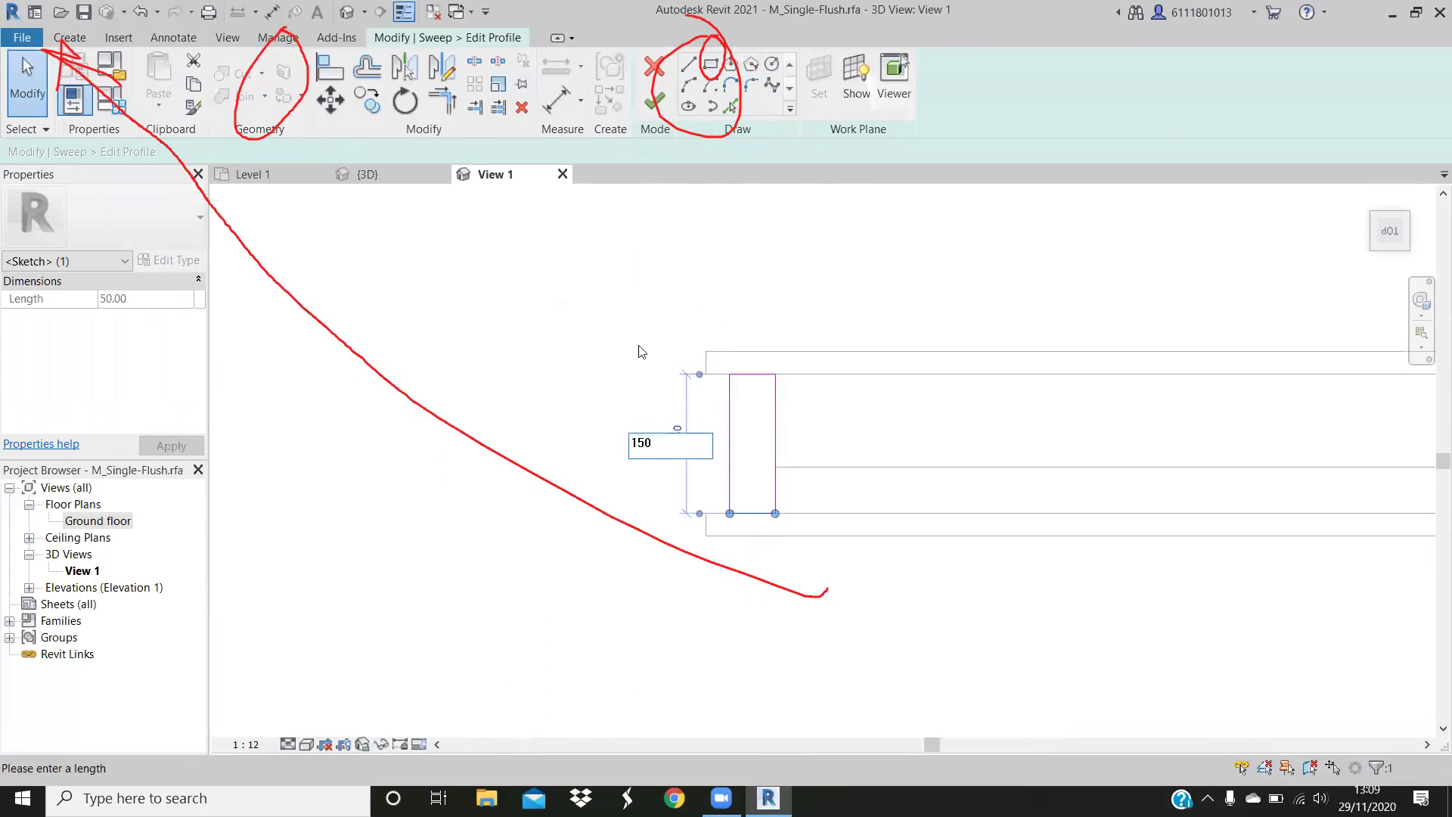
key(Return)
scroll(737, 514, up, 2)
scroll(768, 465, down, 1)
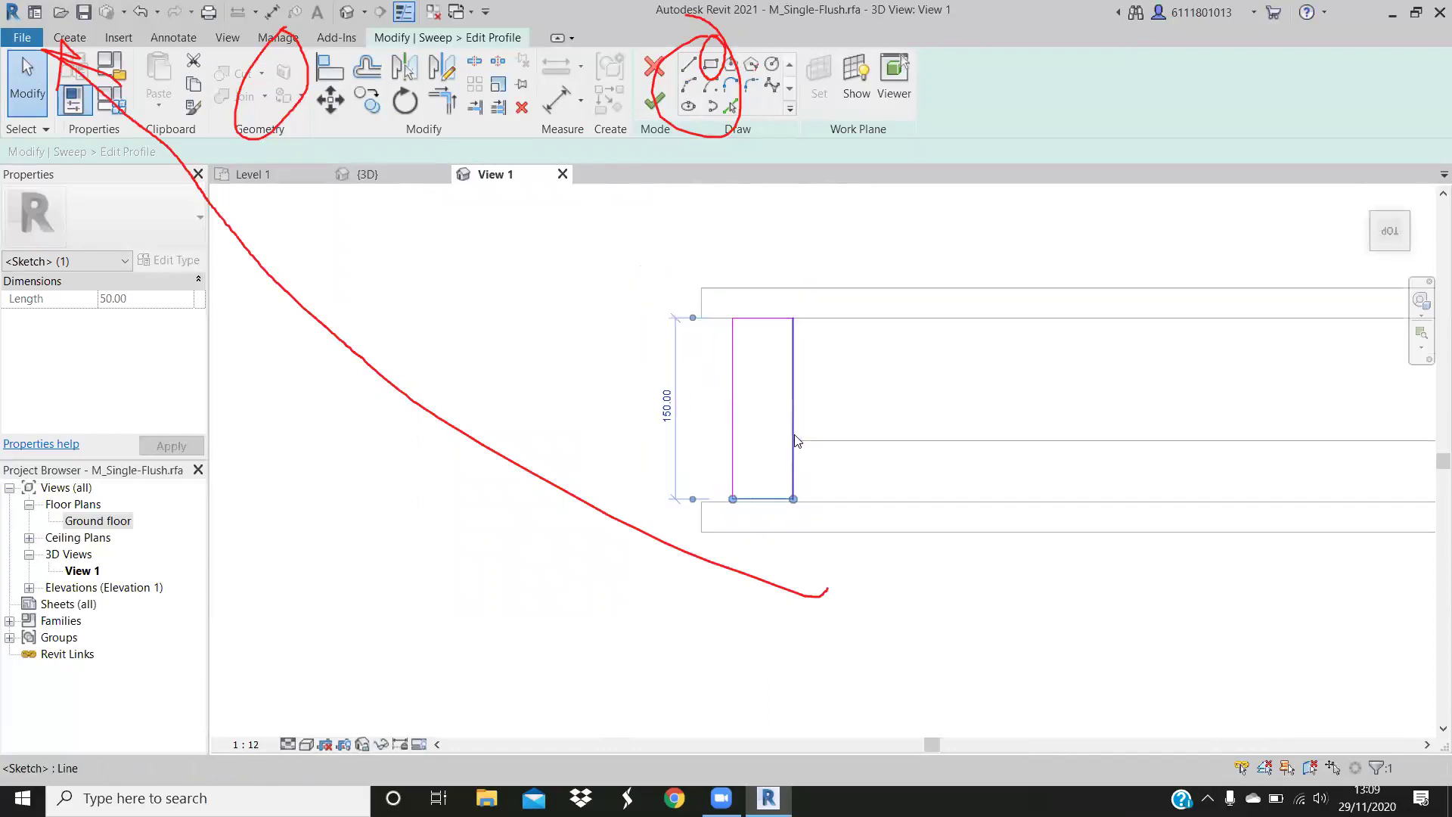
Finish the sweep profile and sweep, raising the Can't create sweep error, and show the failing element
key(Escape)
click(655, 101)
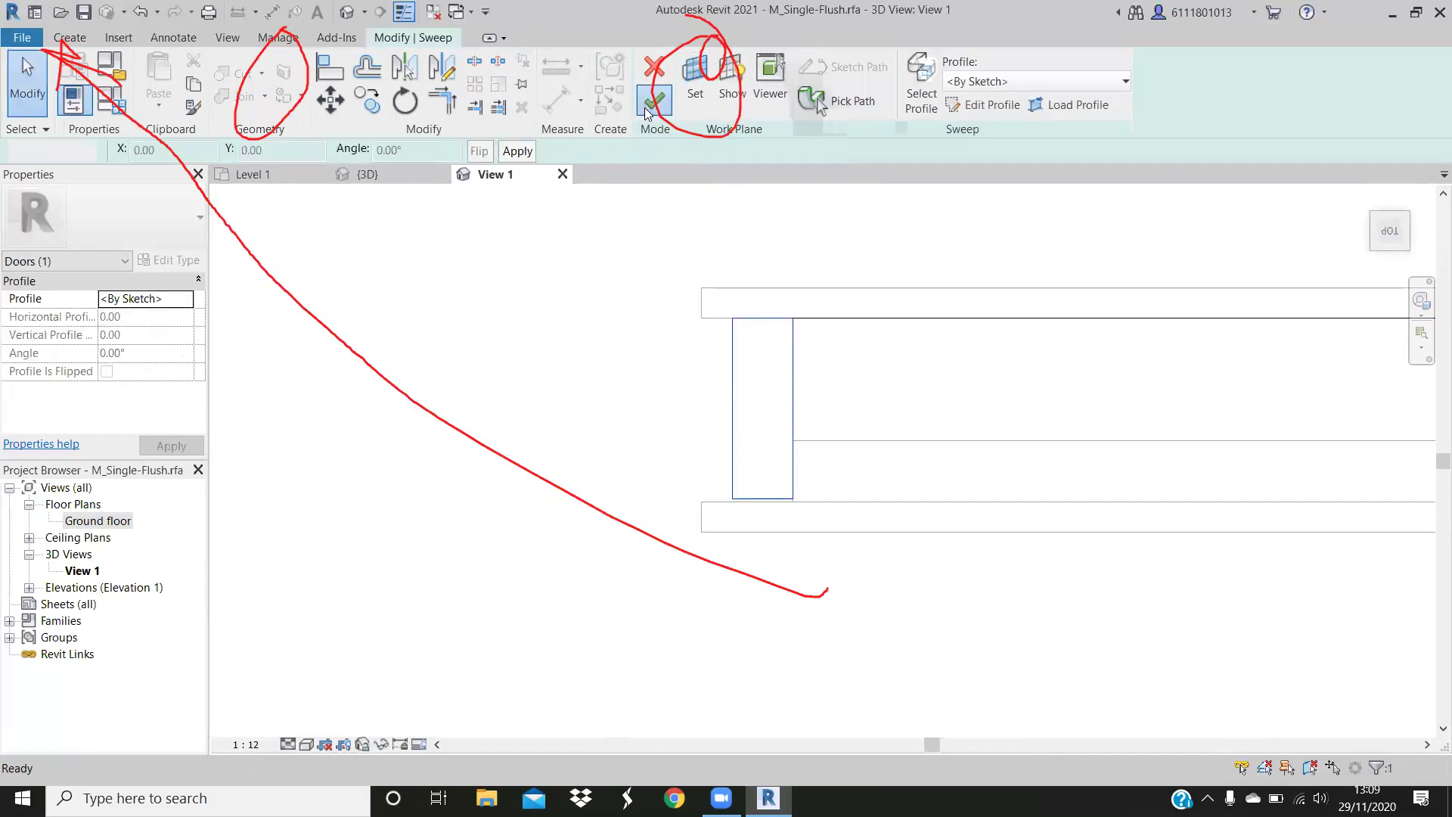
click(651, 103)
click(1214, 704)
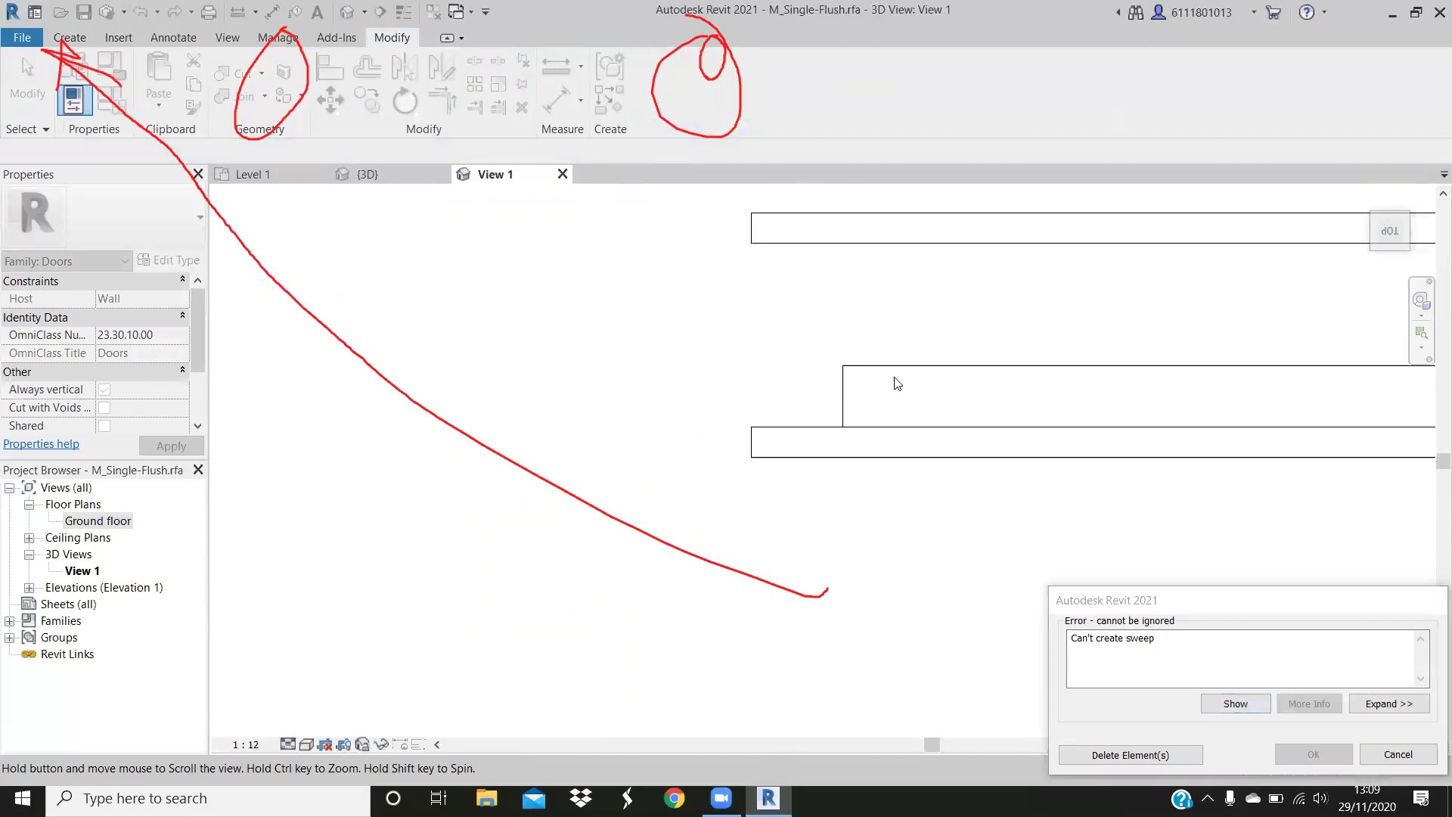
scroll(962, 381, down, 1)
scroll(1110, 403, down, 1)
scroll(1210, 491, down, 1)
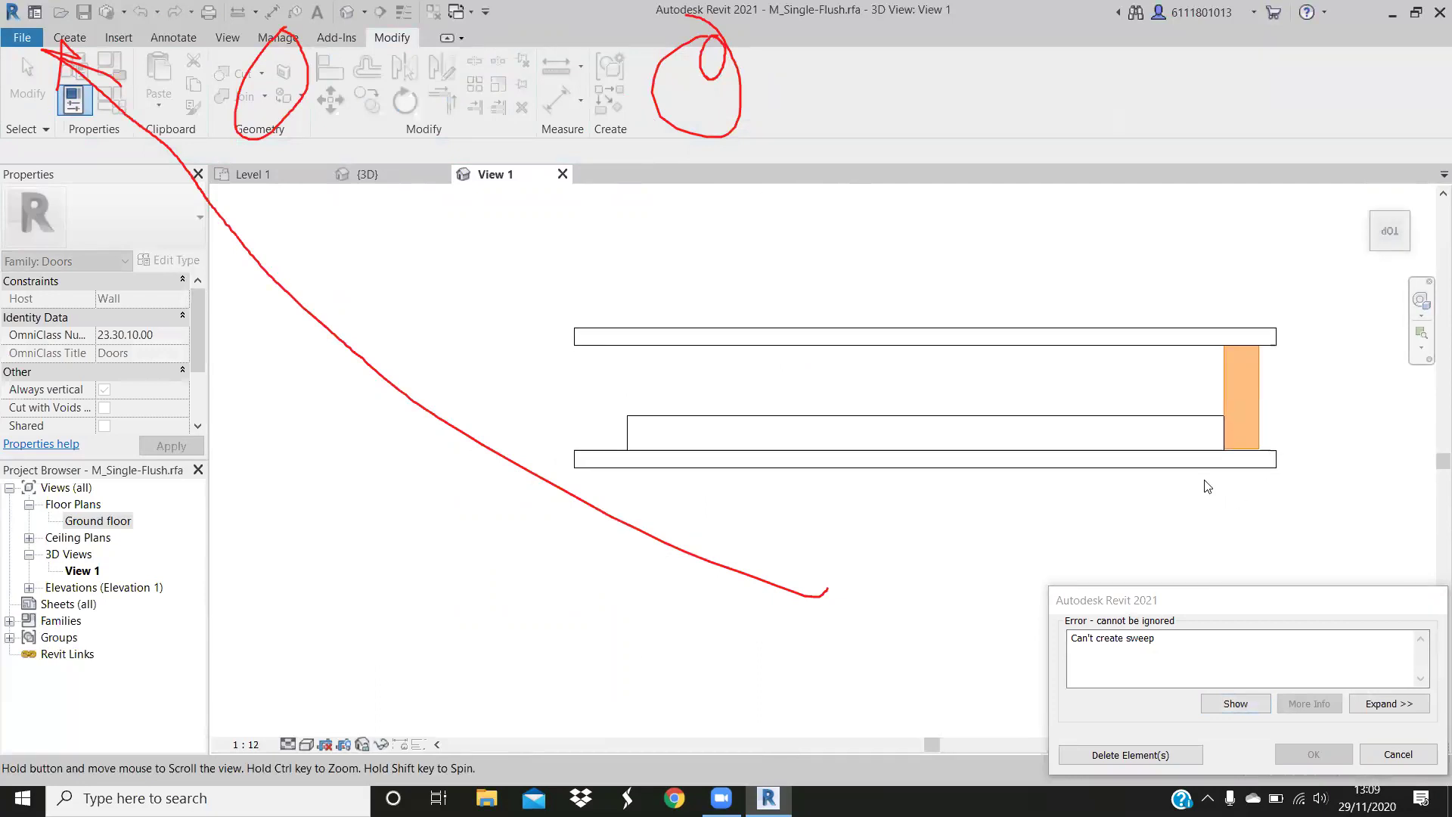
Show the failing element in another view and turn off the viewing tip
mouse_move(999, 376)
shift+middle_down()
mouse_move(1106, 367)
mouse_move(1180, 530)
shift+middle_up()
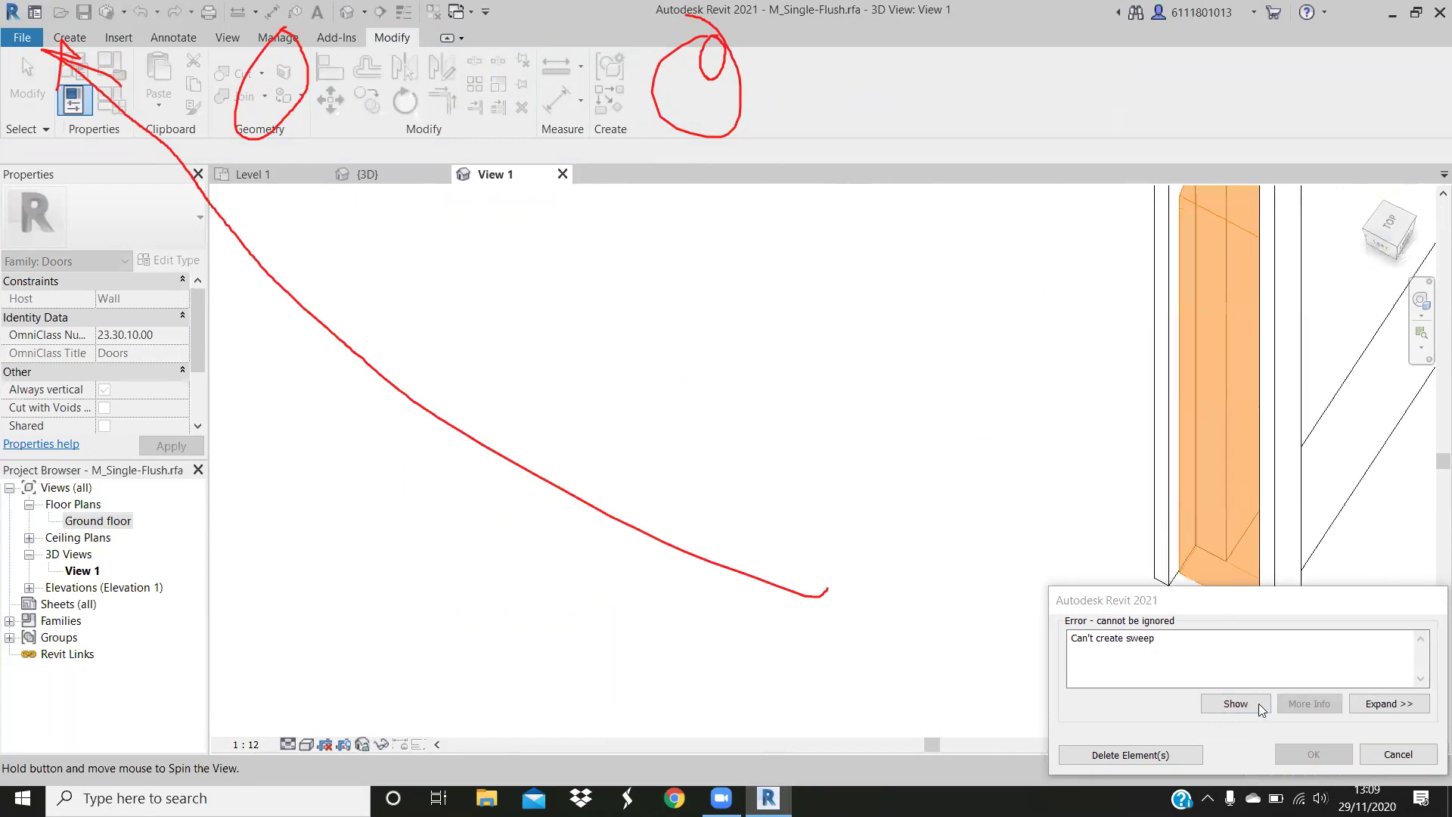
click(1236, 704)
shift+middle_drag(1199, 672, 717, 296)
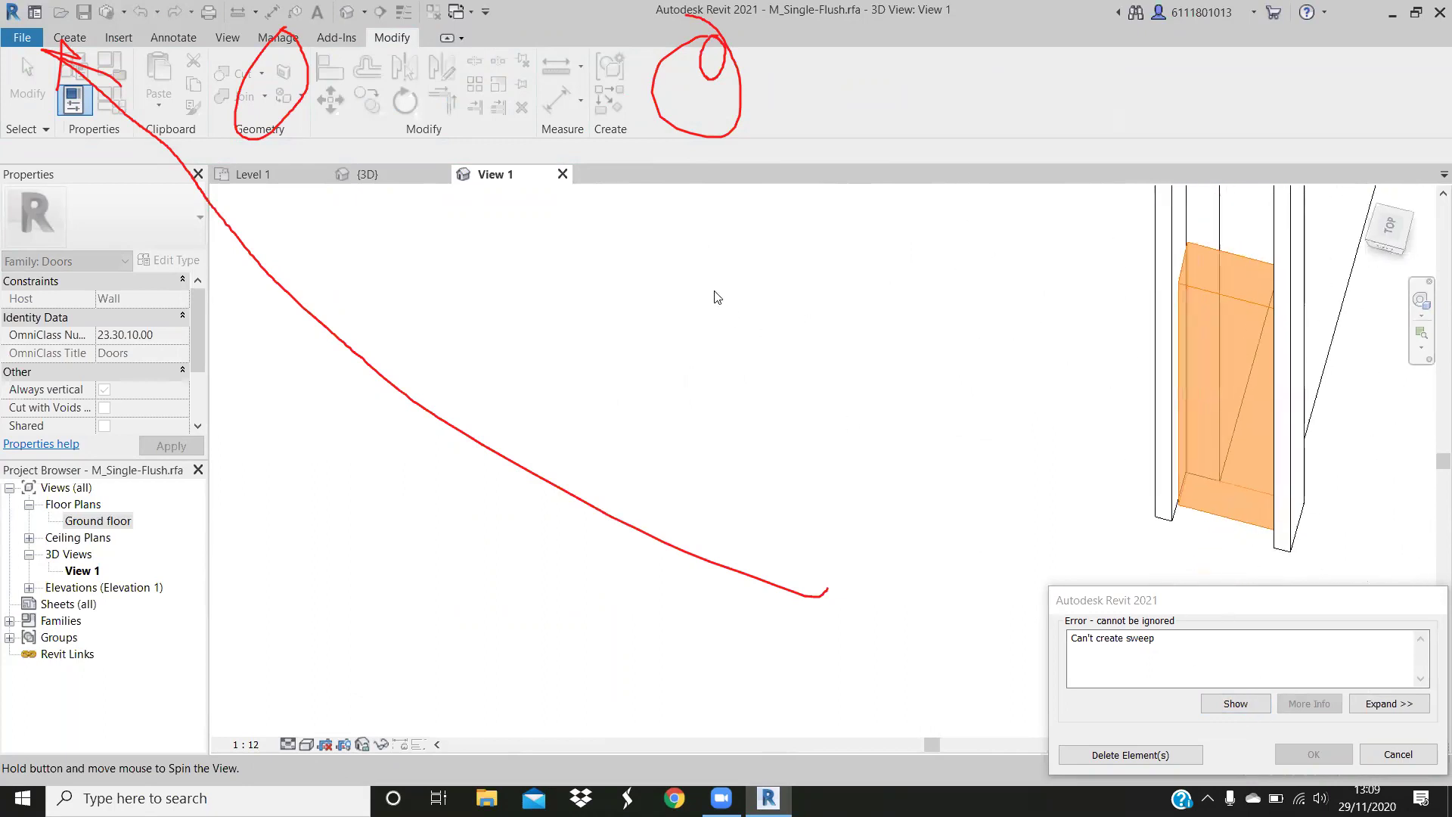
scroll(663, 321, down, 2)
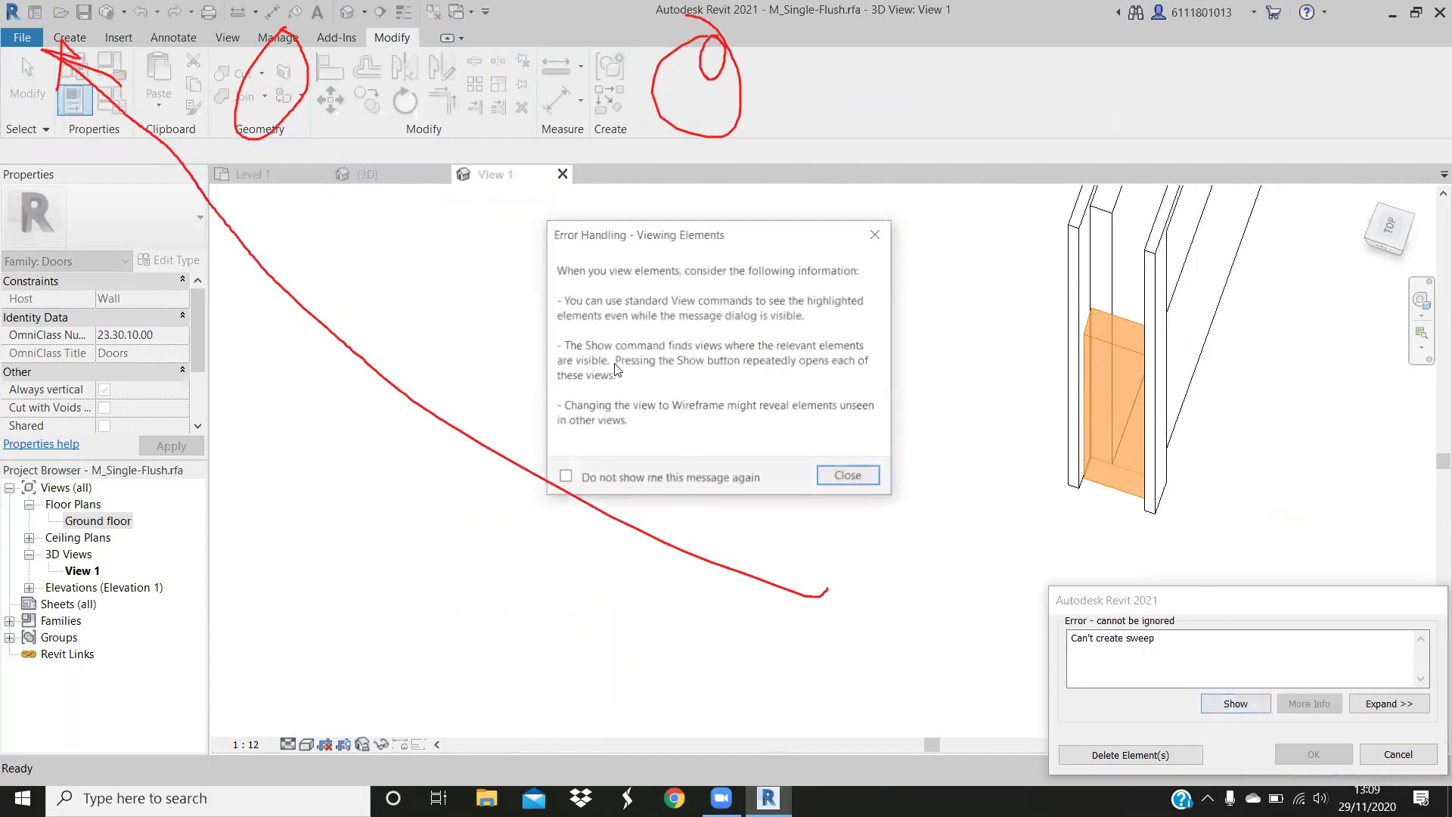
click(563, 478)
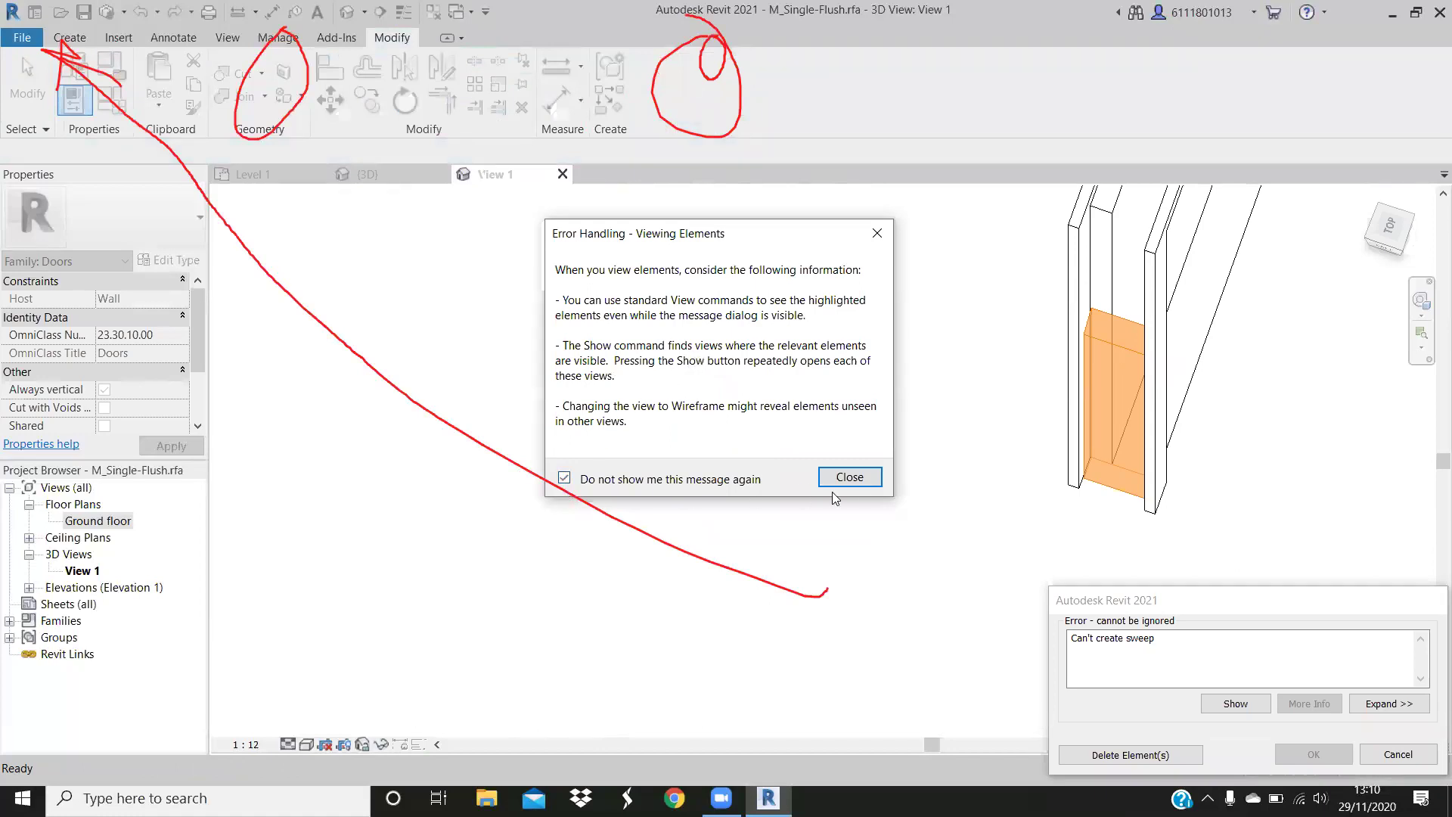
click(849, 477)
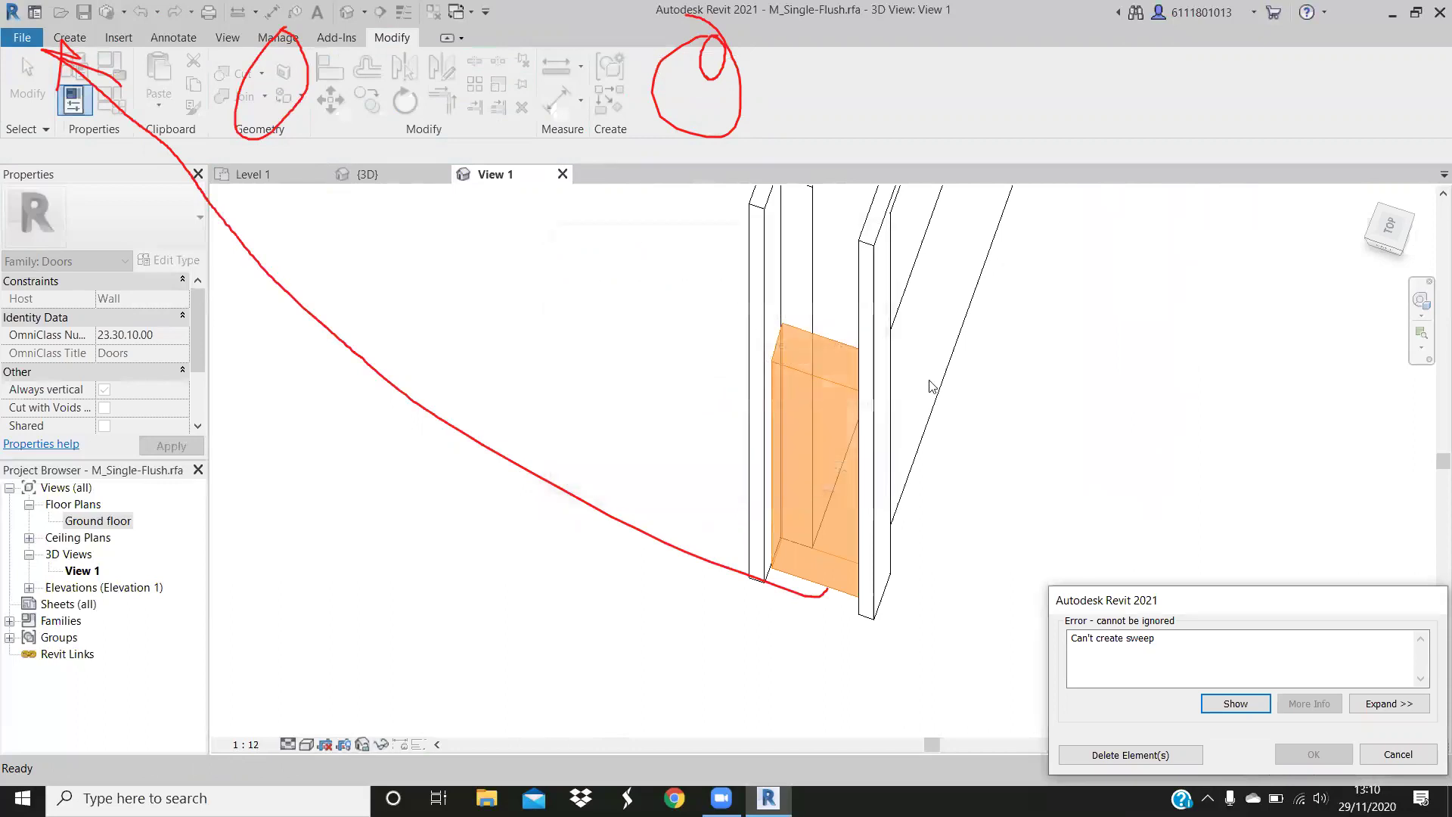
Orbit and zoom around the orange failing door element to inspect it
mouse_move(820, 353)
shift+middle_down()
mouse_move(831, 339)
mouse_move(825, 368)
shift+middle_up()
scroll(824, 368, down, 5)
mouse_move(671, 551)
middle_down()
mouse_move(581, 506)
mouse_move(697, 352)
mouse_move(862, 317)
mouse_move(677, 405)
mouse_move(649, 615)
mouse_move(449, 625)
mouse_move(480, 626)
middle_up()
mouse_move(684, 635)
shift+middle_down()
mouse_move(879, 490)
mouse_move(353, 515)
mouse_move(212, 504)
mouse_move(524, 518)
mouse_move(583, 606)
mouse_move(522, 626)
mouse_move(665, 558)
mouse_move(662, 420)
mouse_move(705, 323)
shift+middle_up()
scroll(778, 393, up, 3)
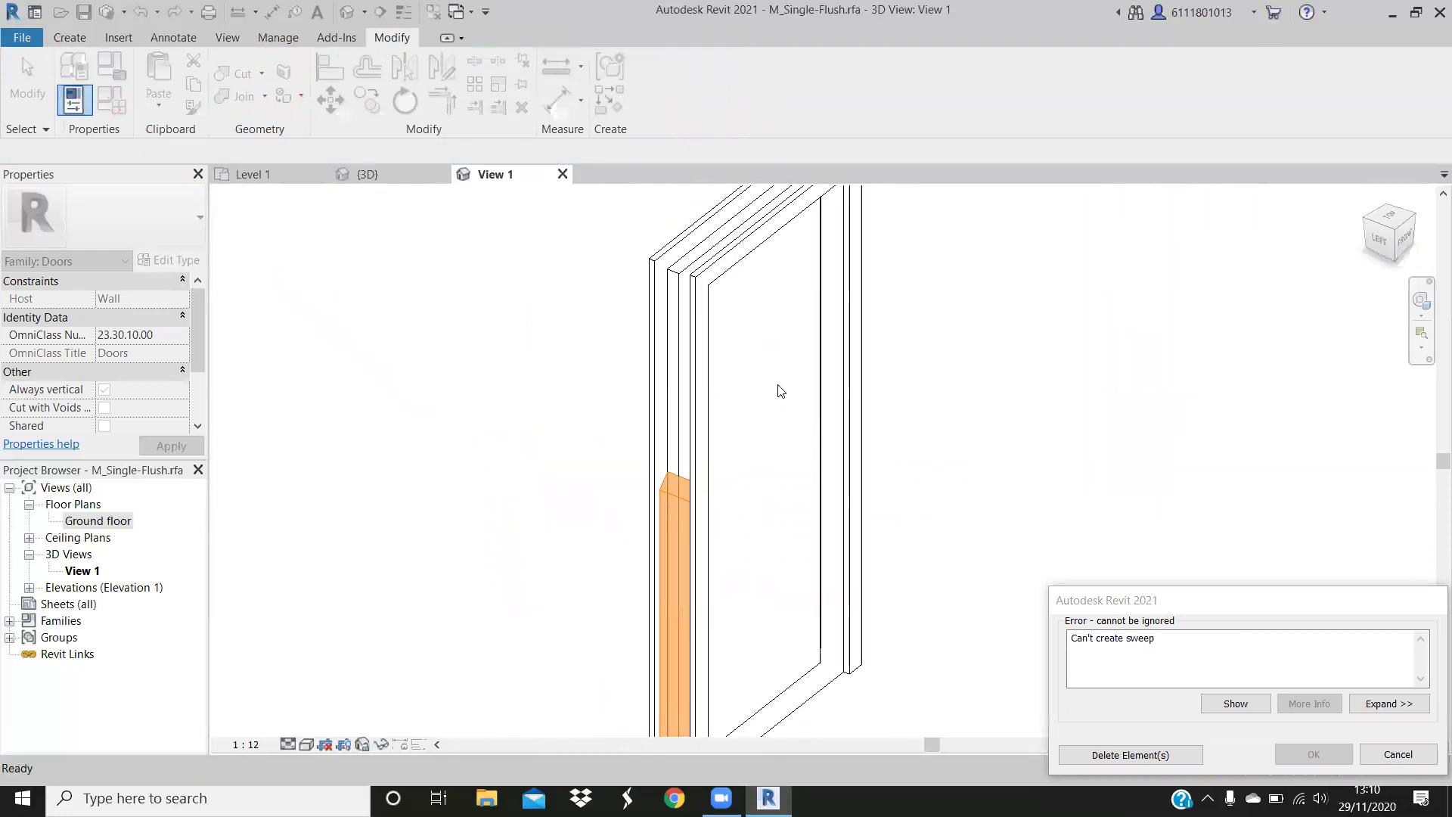
scroll(755, 366, down, 2)
mouse_move(755, 366)
middle_down()
mouse_move(808, 479)
mouse_move(820, 465)
middle_up()
scroll(819, 467, up, 1)
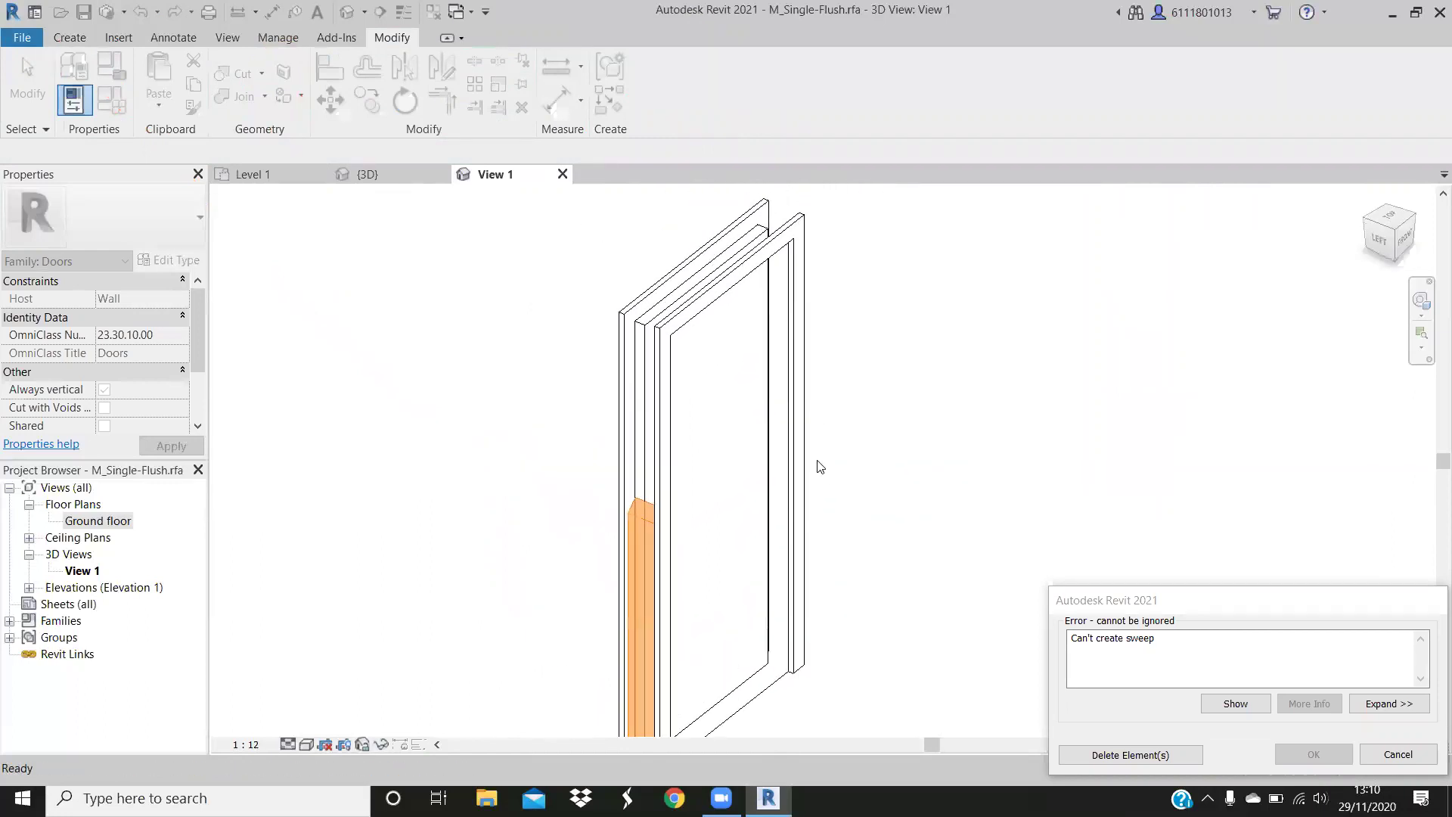
scroll(820, 466, down, 1)
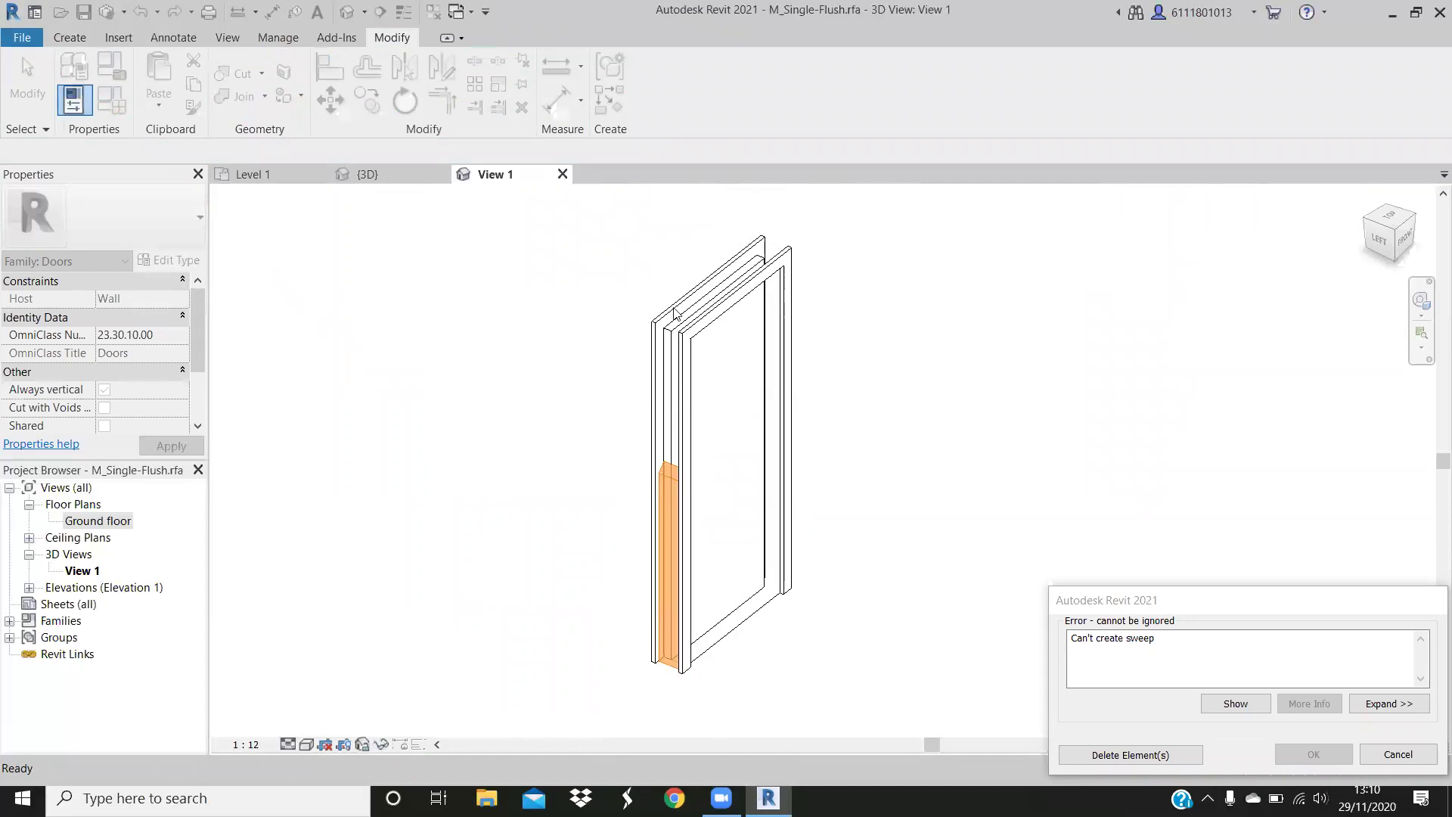
scroll(681, 326, up, 1)
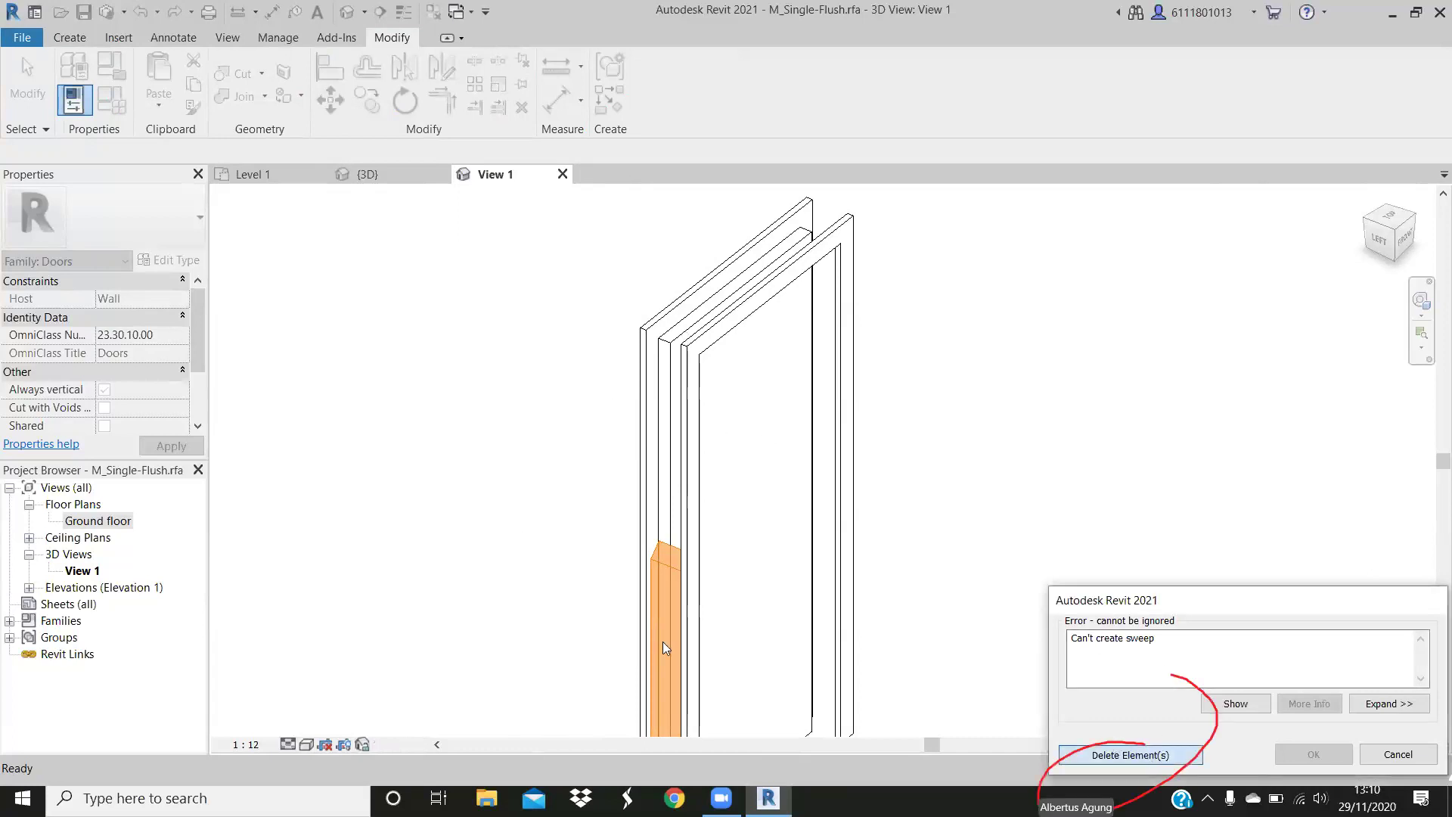
Delete the failed sweep and close M_Single-Flush.rfa without saving
key(Return)
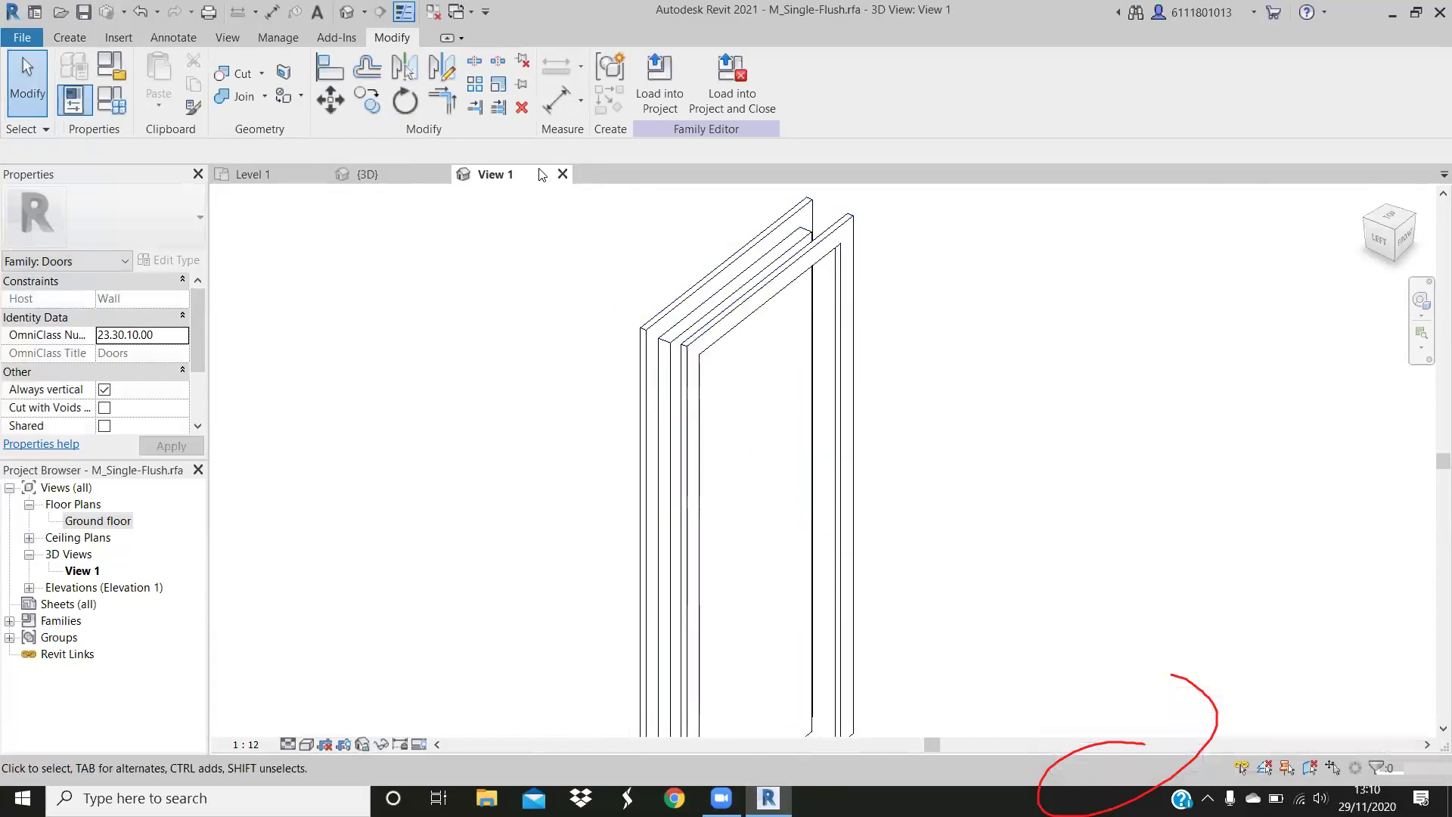
scroll(714, 412, down, 4)
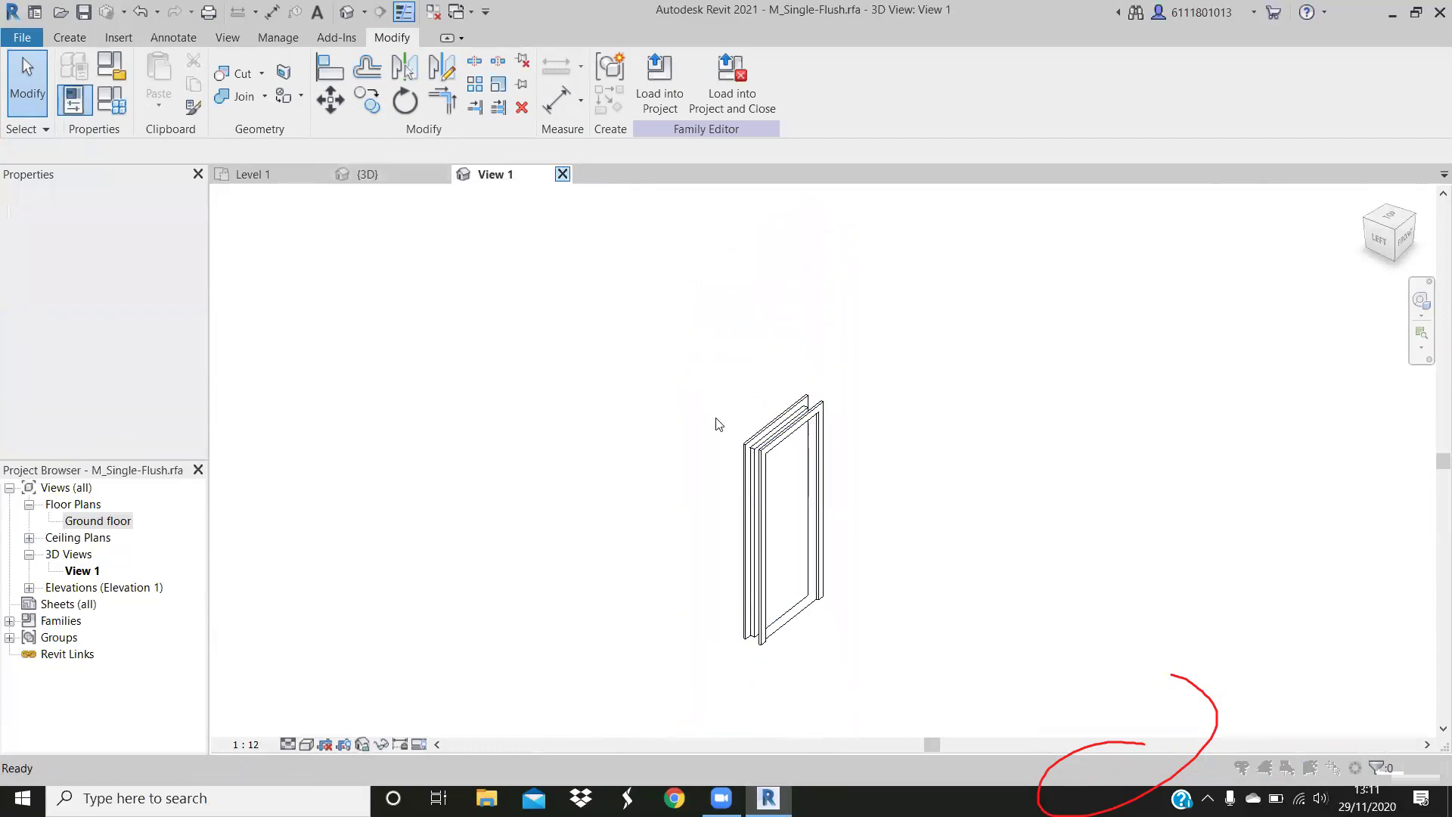
key(ctrl+F4)
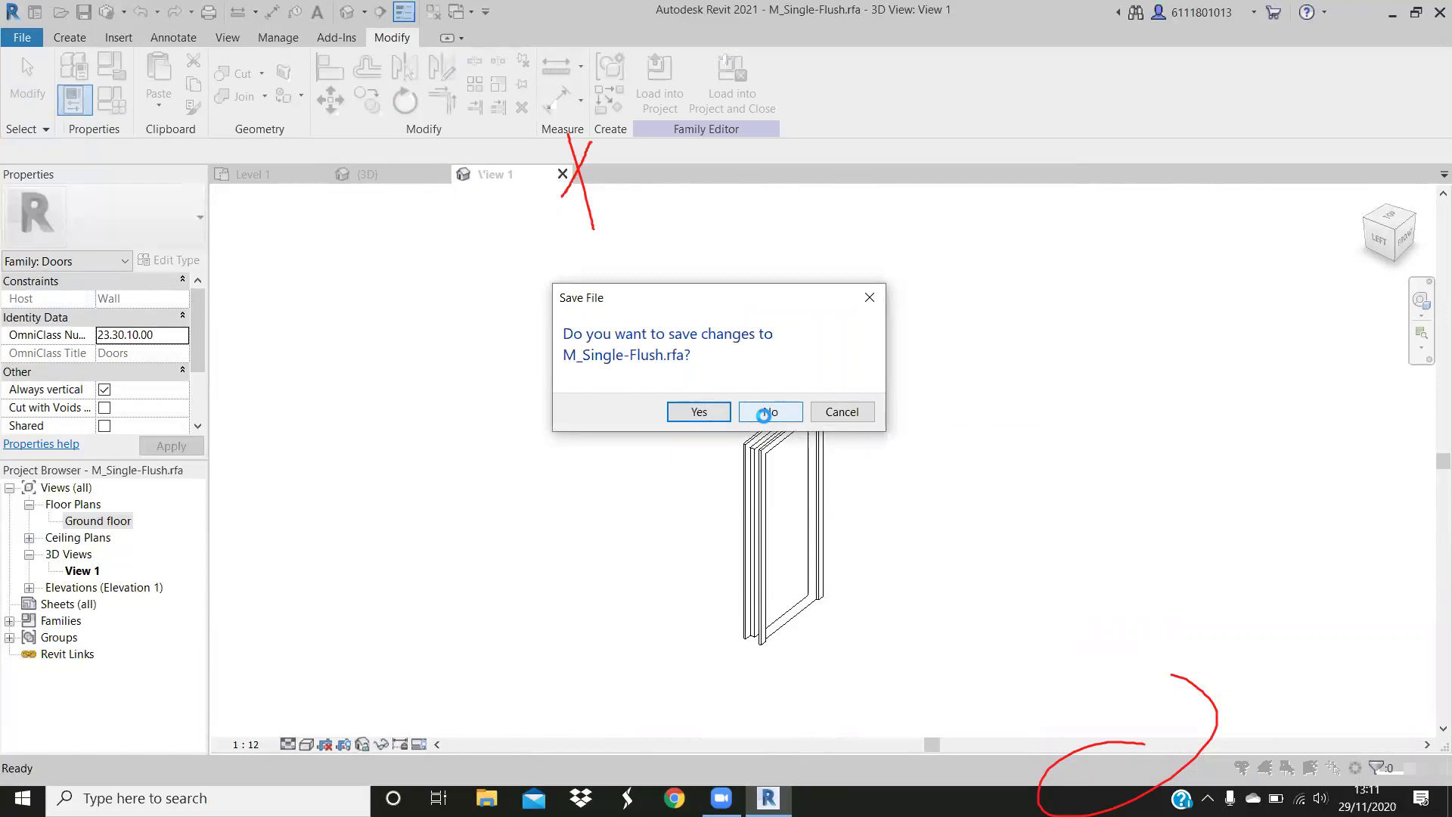
key(n)
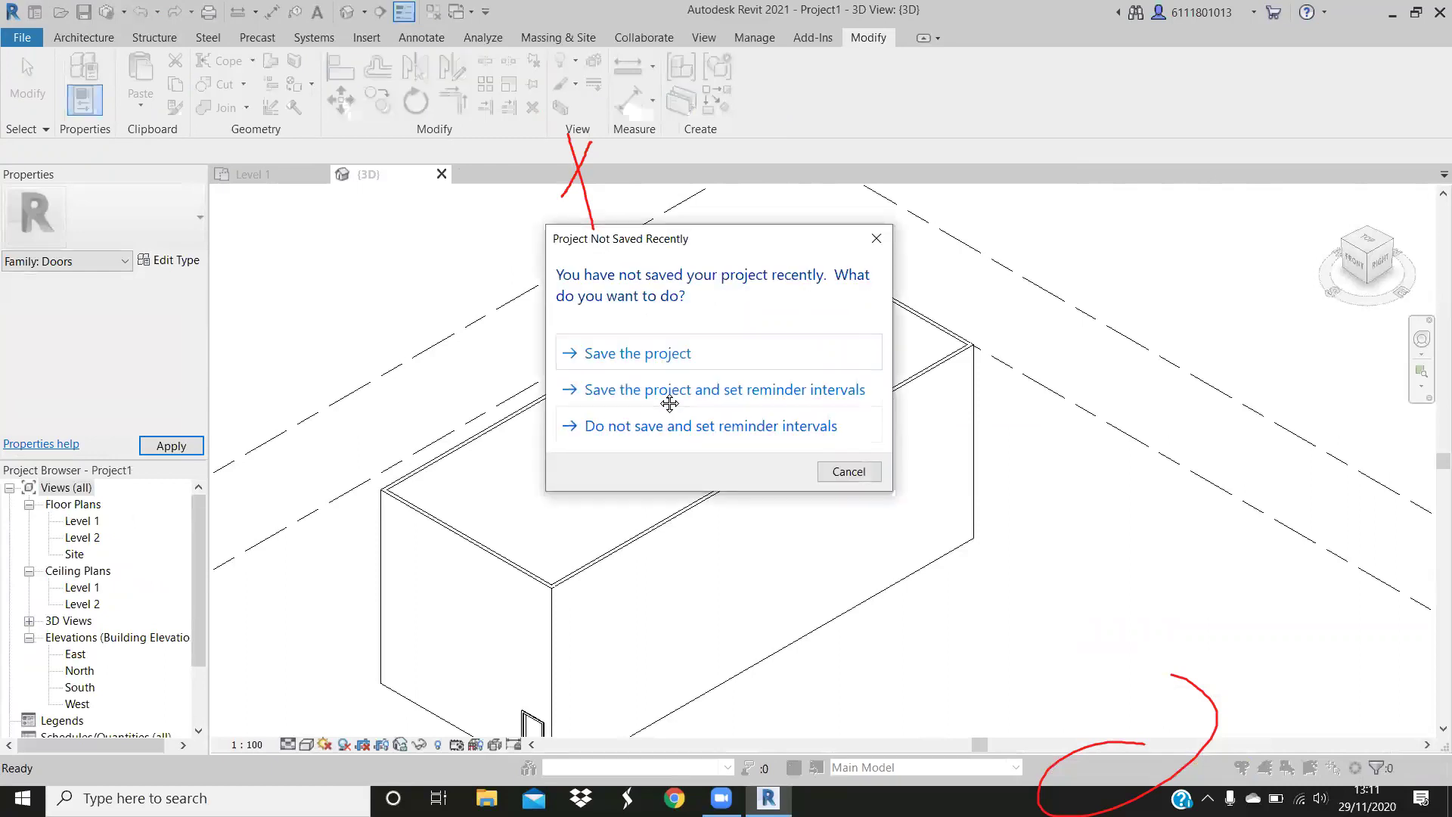
Dismiss the Project Not Saved Recently reminder and zoom in around the door
click(877, 238)
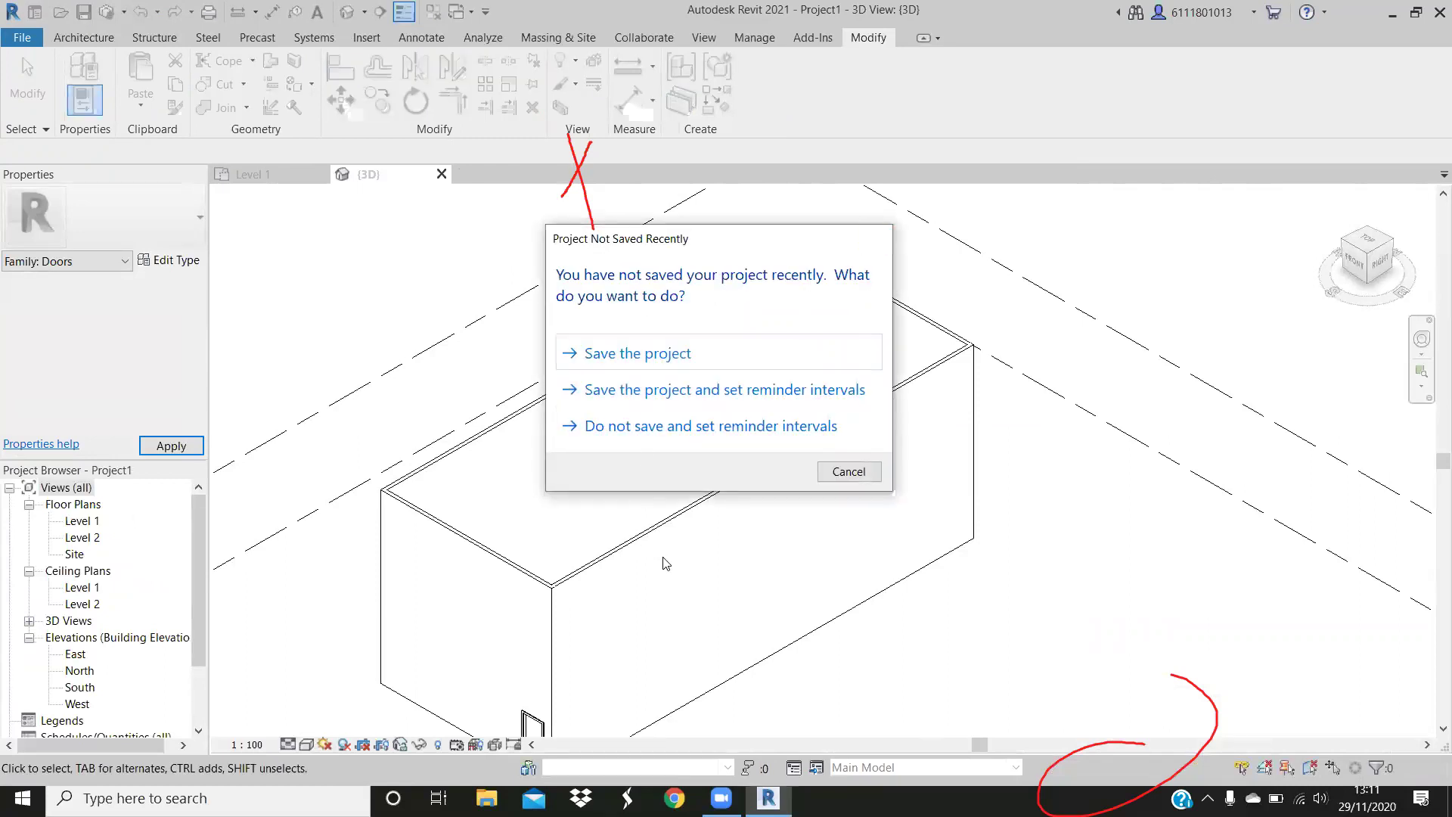
scroll(672, 537, up, 3)
scroll(675, 536, up, 1)
scroll(678, 535, up, 1)
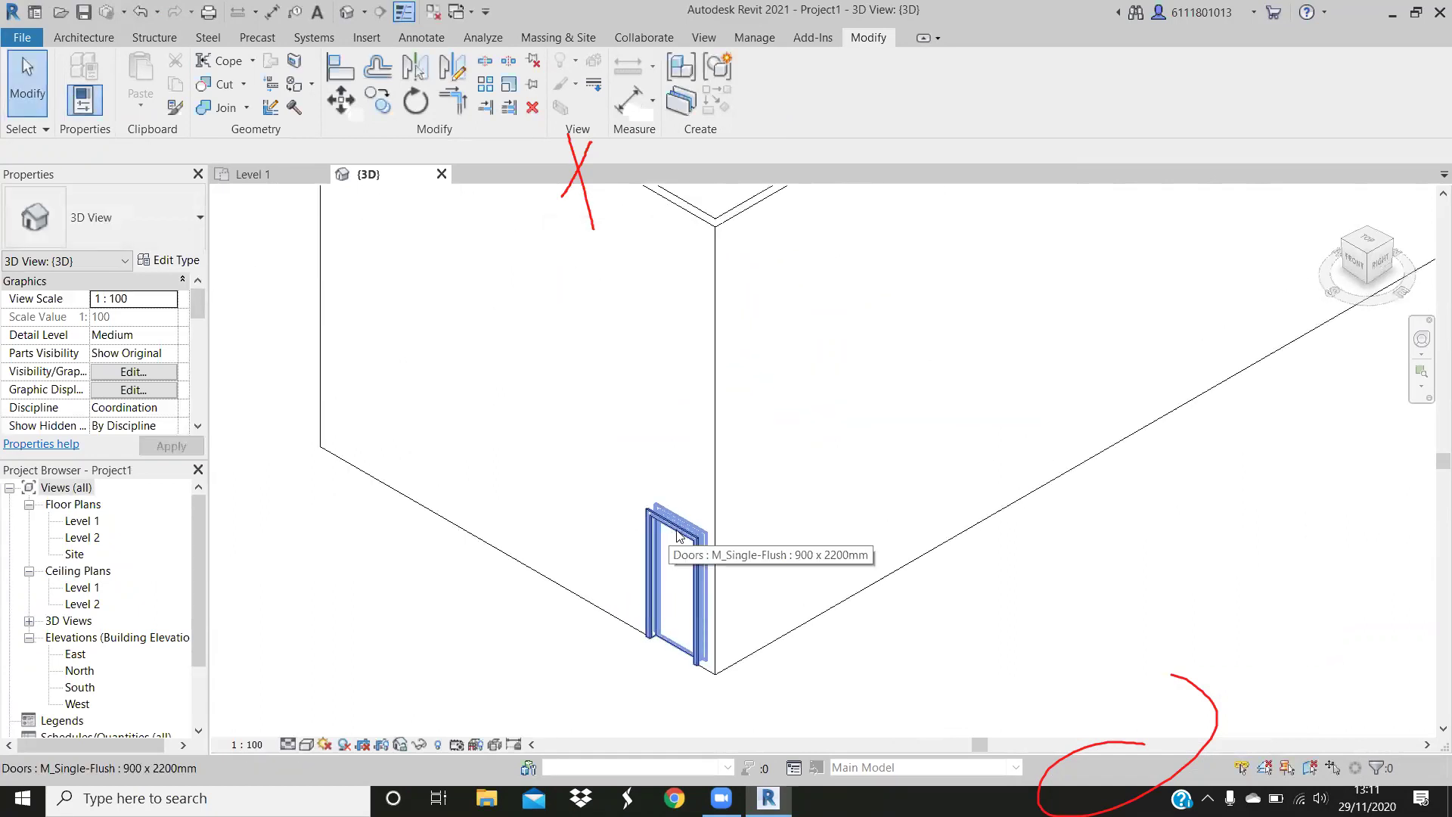
scroll(672, 560, up, 1)
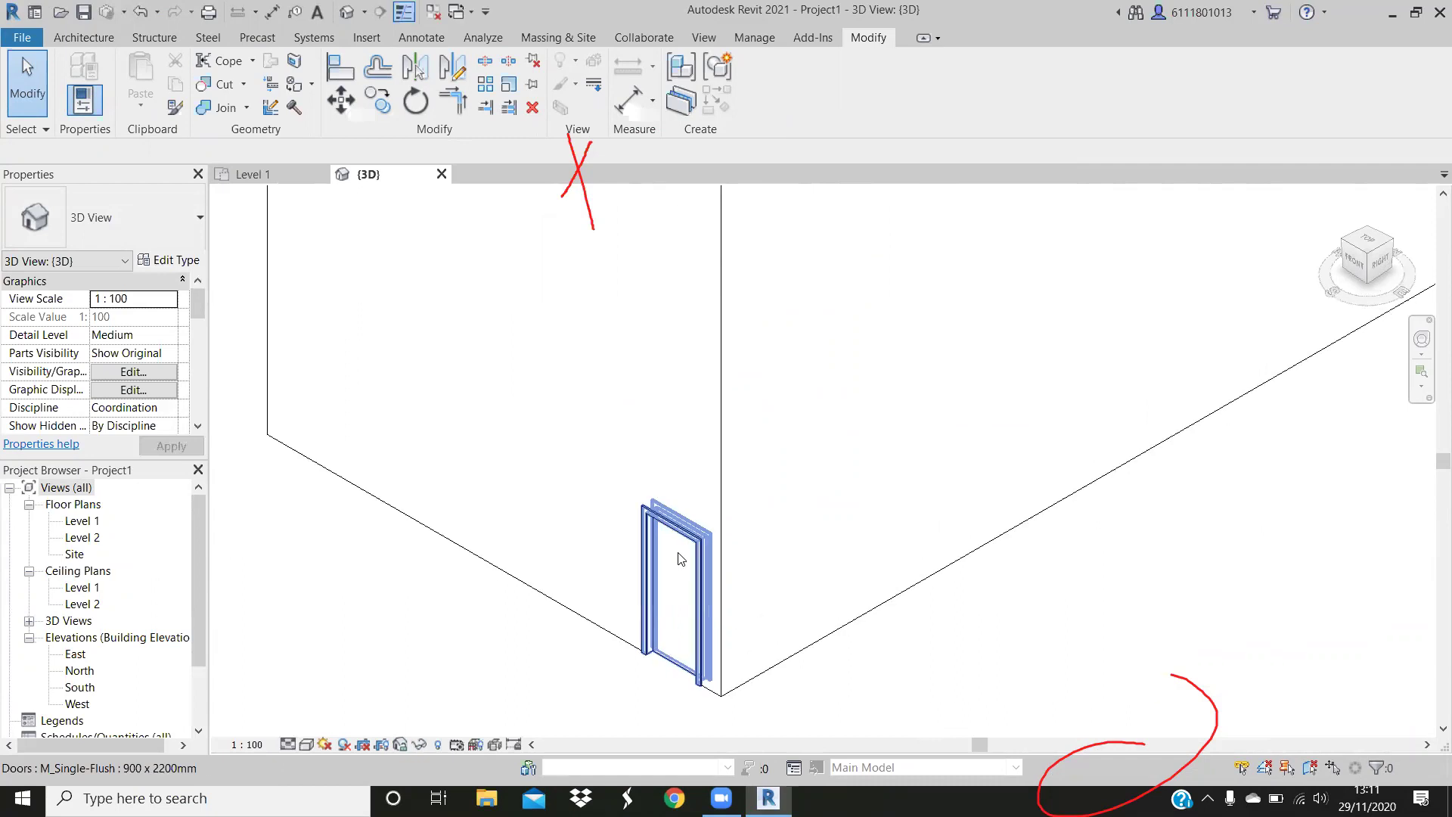
scroll(685, 530, up, 1)
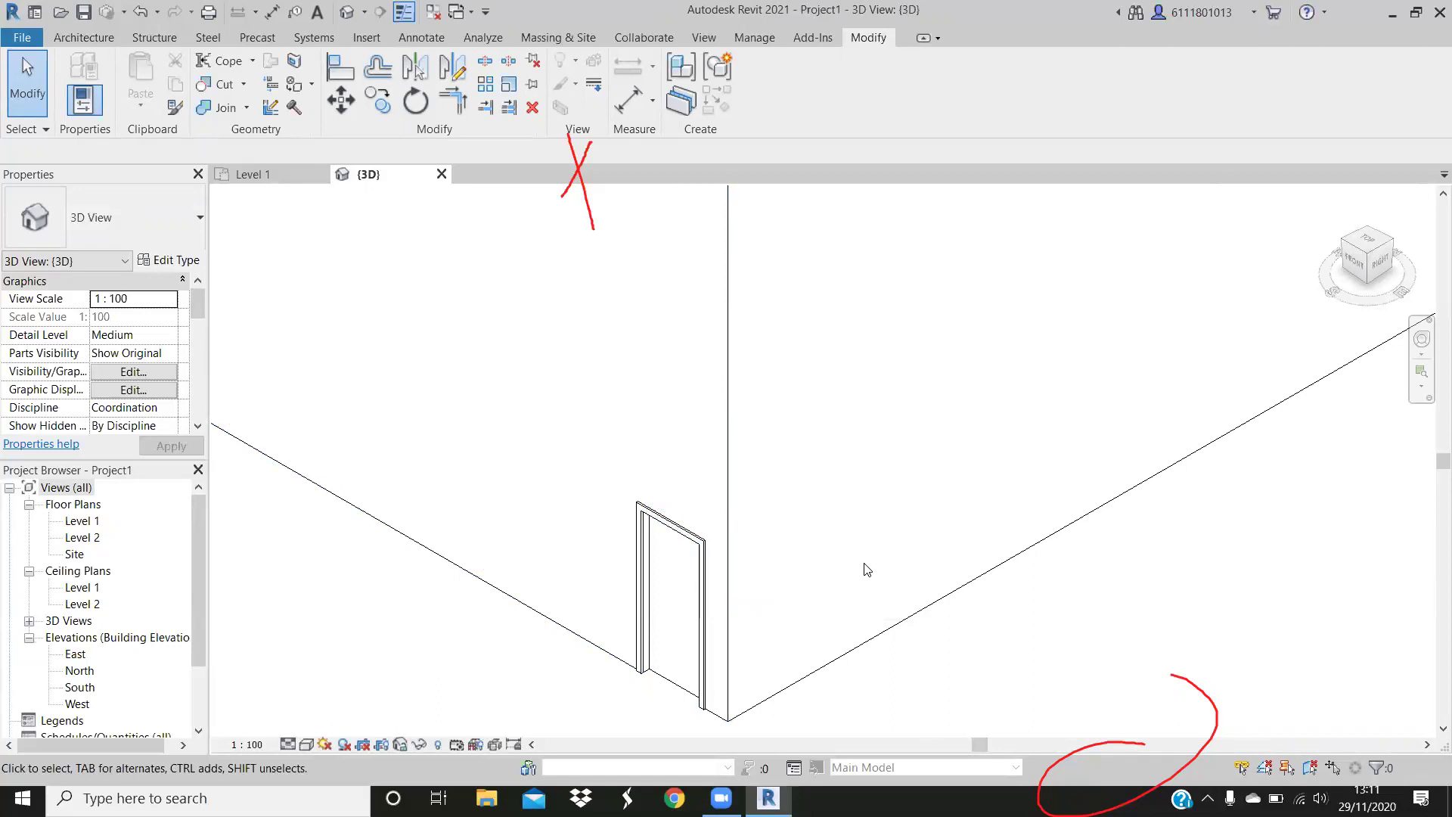
scroll(868, 567, down, 2)
scroll(871, 544, down, 1)
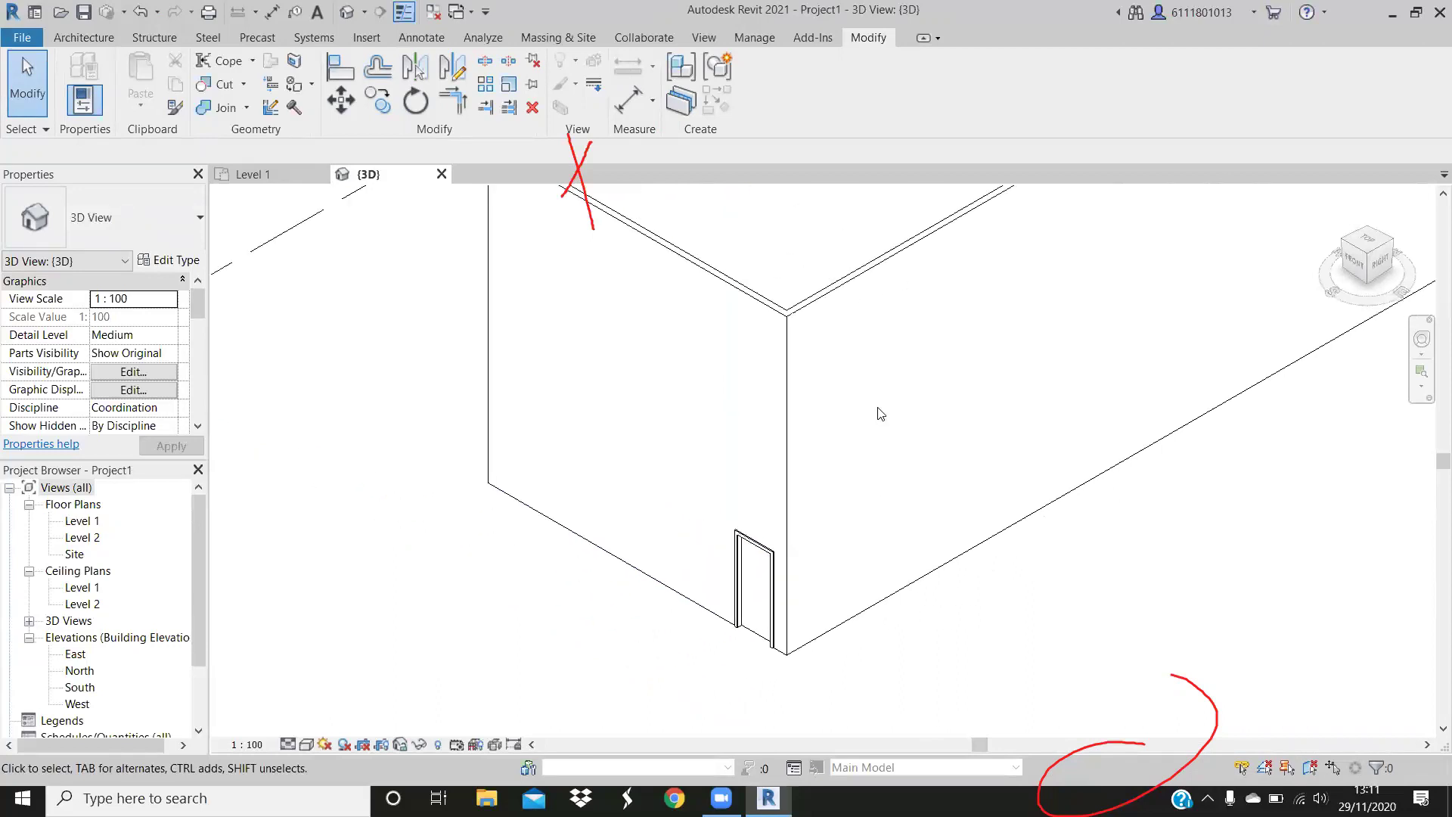
scroll(878, 356, down, 1)
Select the box's long side wall to show its Generic 120mm wall properties
click(880, 285)
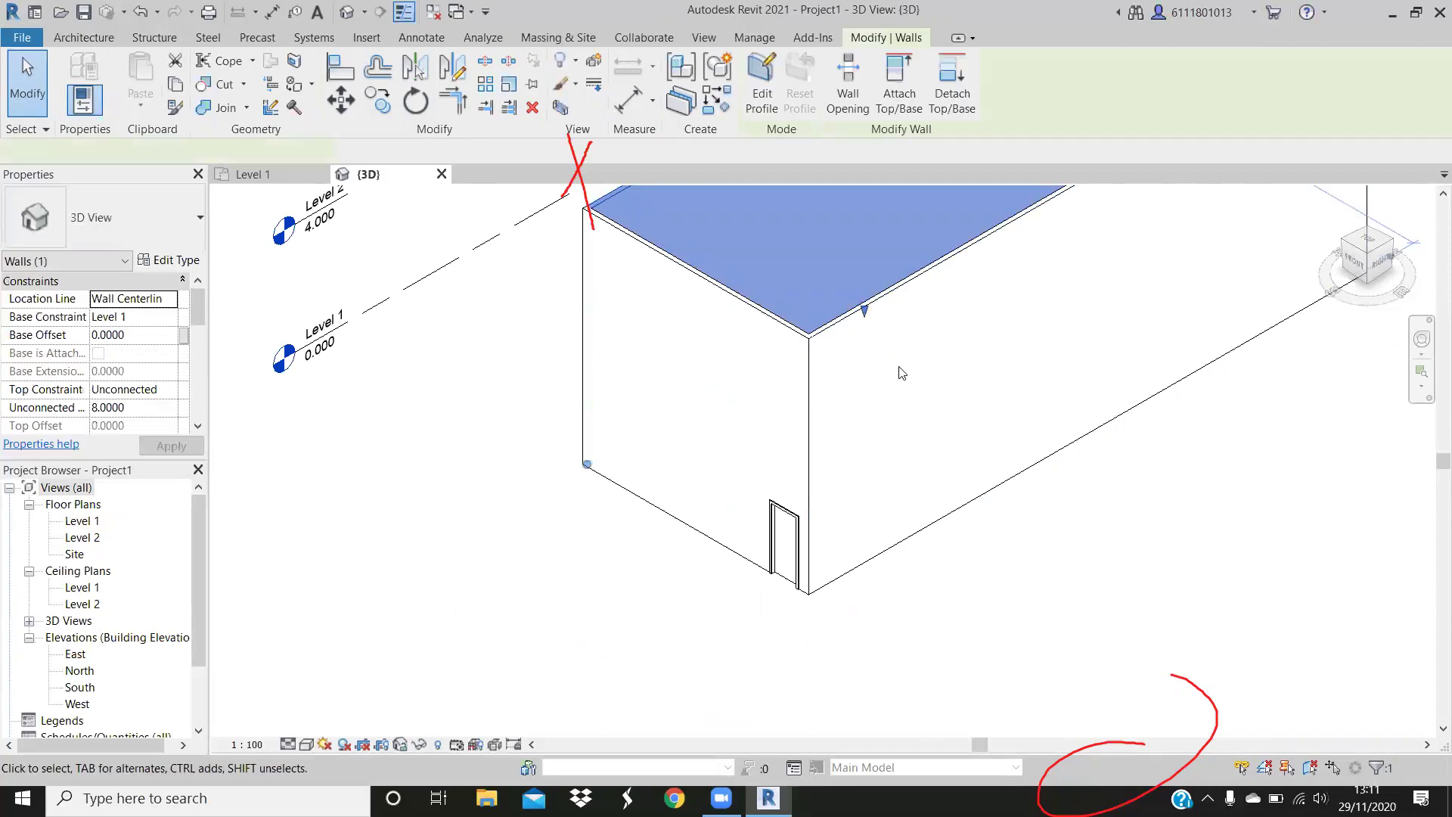
middle_drag(877, 365, 875, 364)
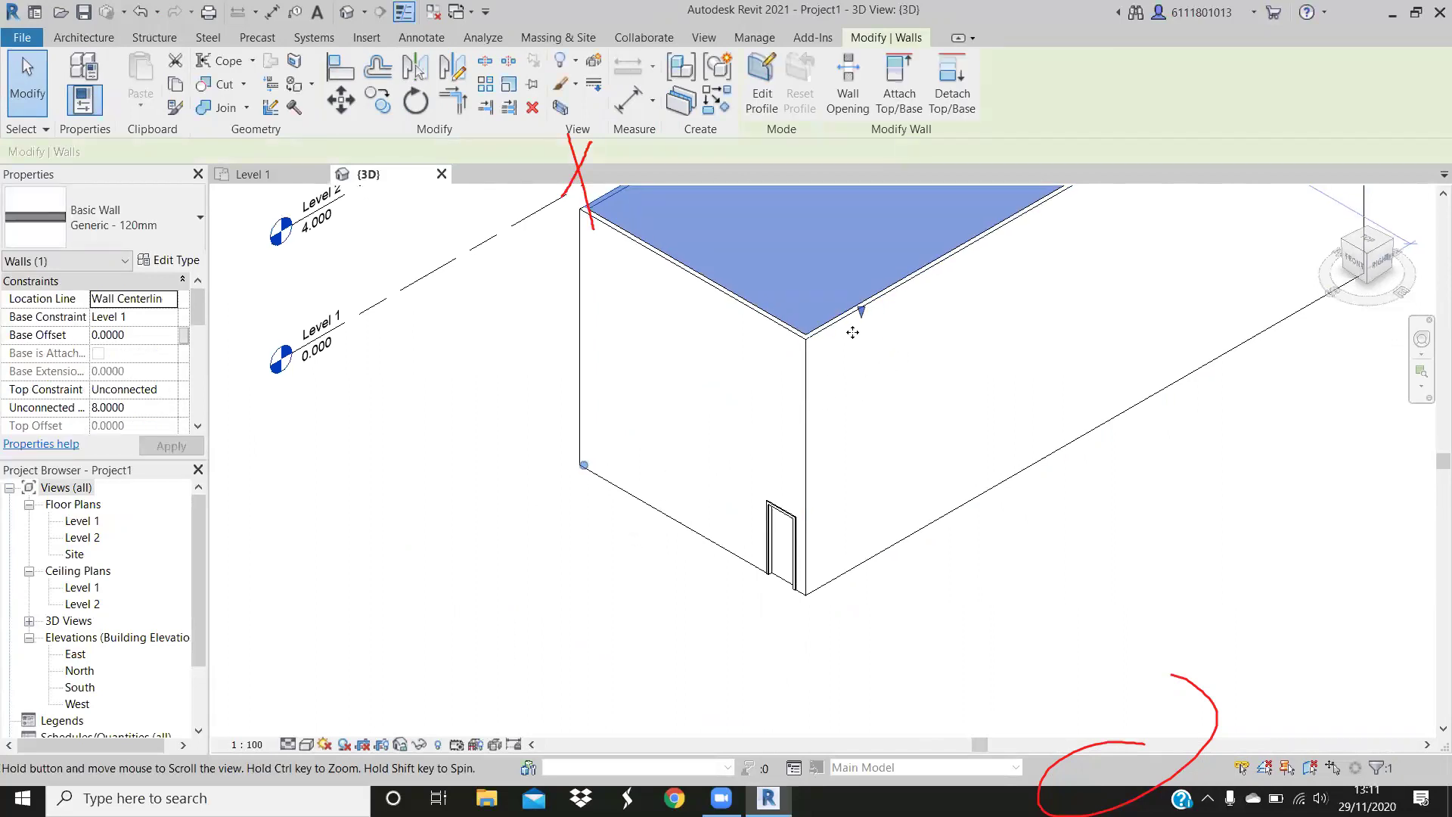
scroll(831, 361, down, 1)
scroll(828, 363, down, 1)
scroll(827, 359, up, 1)
scroll(840, 344, up, 1)
key(Escape)
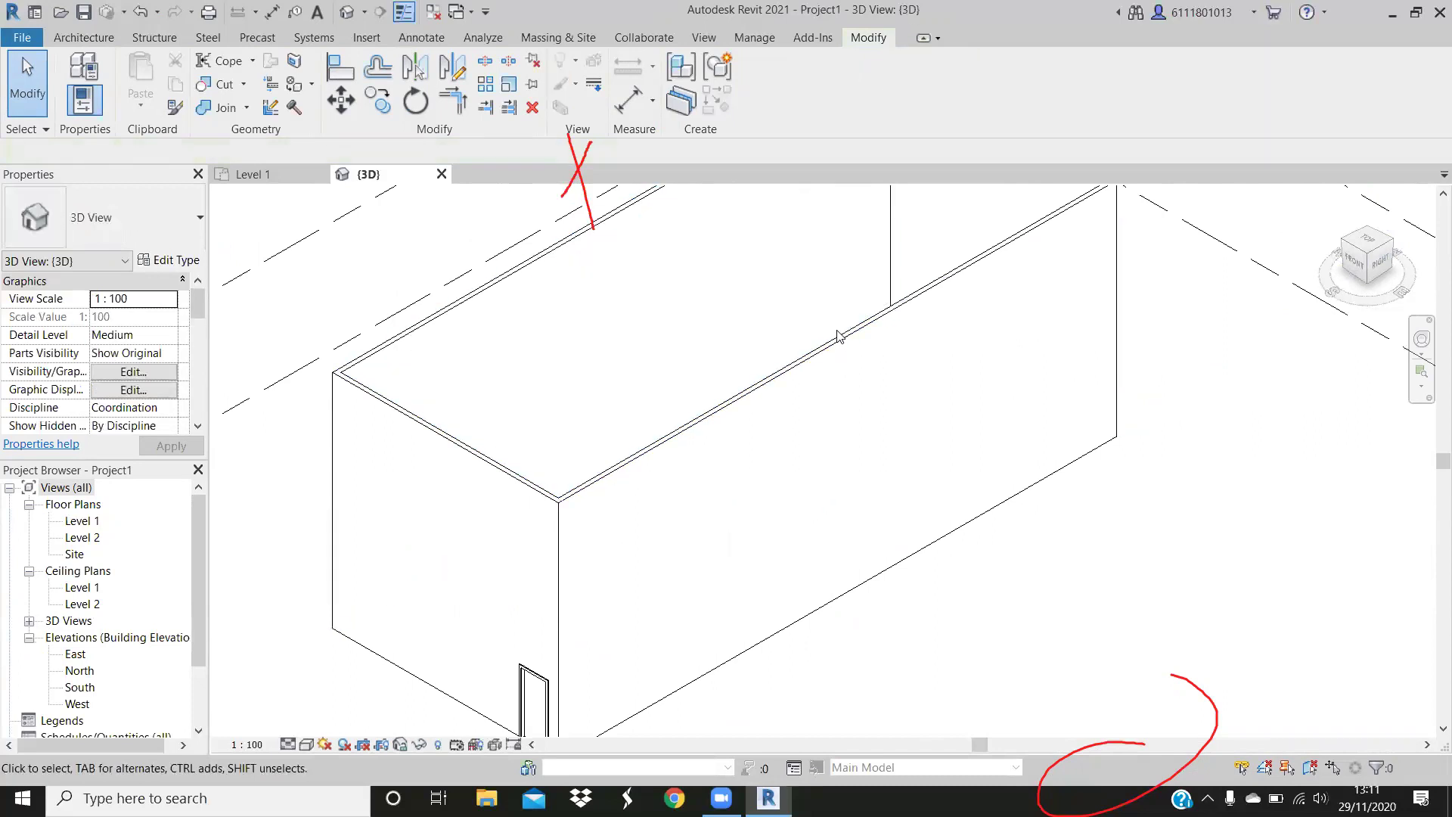
click(837, 335)
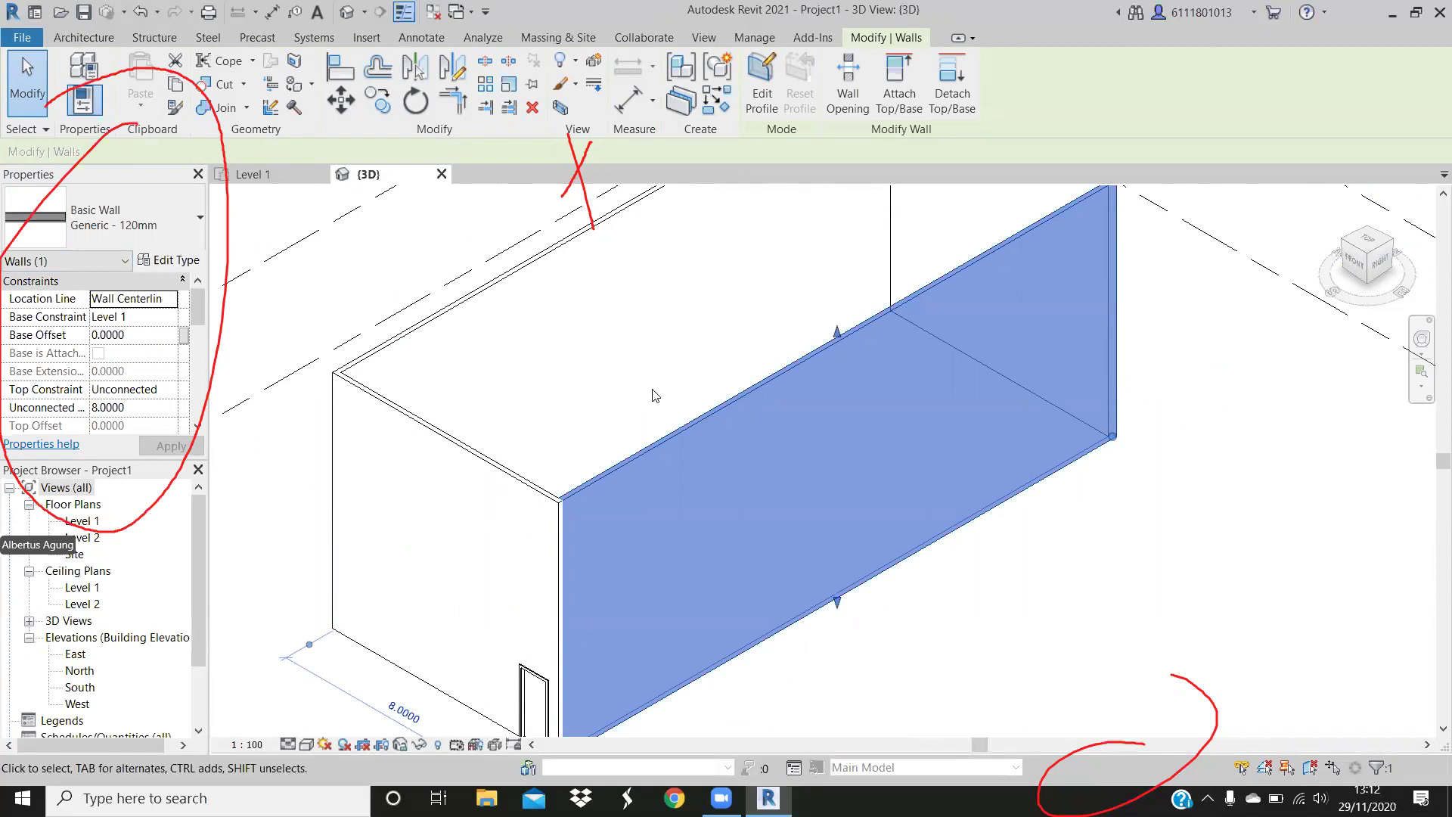
Zoom out and pan to centre the full wall box with both level markers
scroll(719, 503, down, 2)
middle_drag(717, 503, 661, 615)
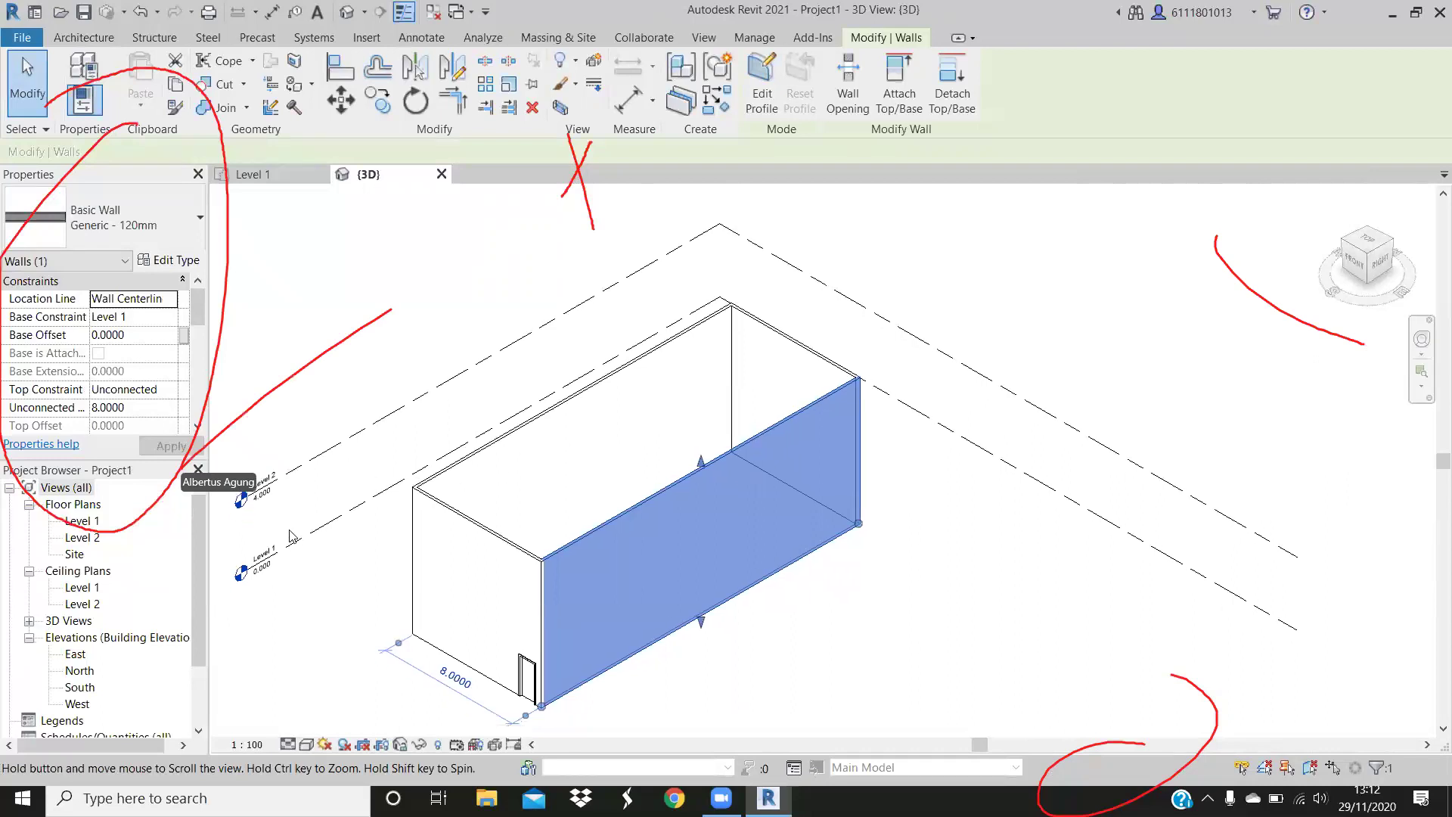
middle_drag(292, 536, 339, 430)
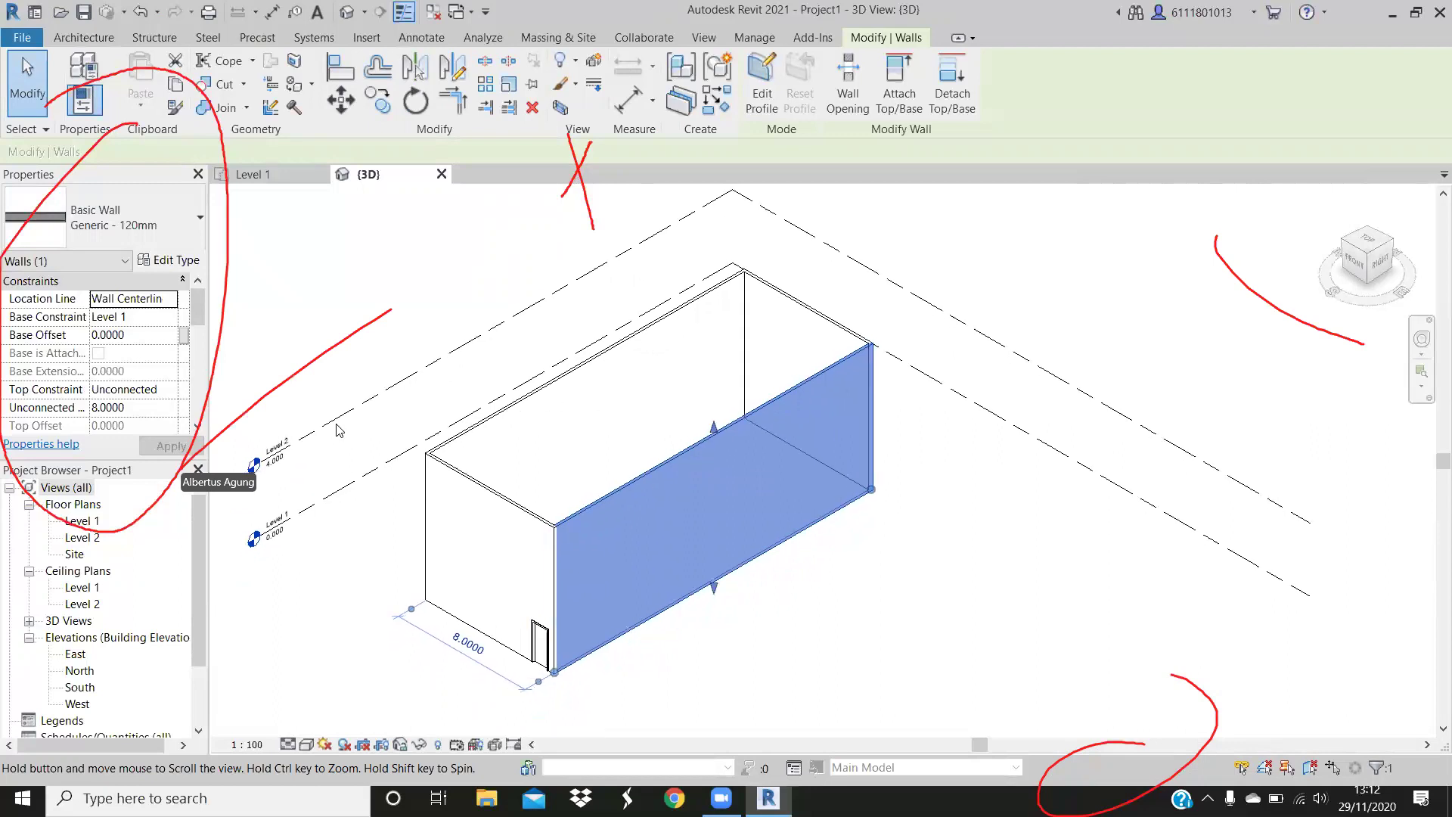
middle_drag(339, 430, 330, 547)
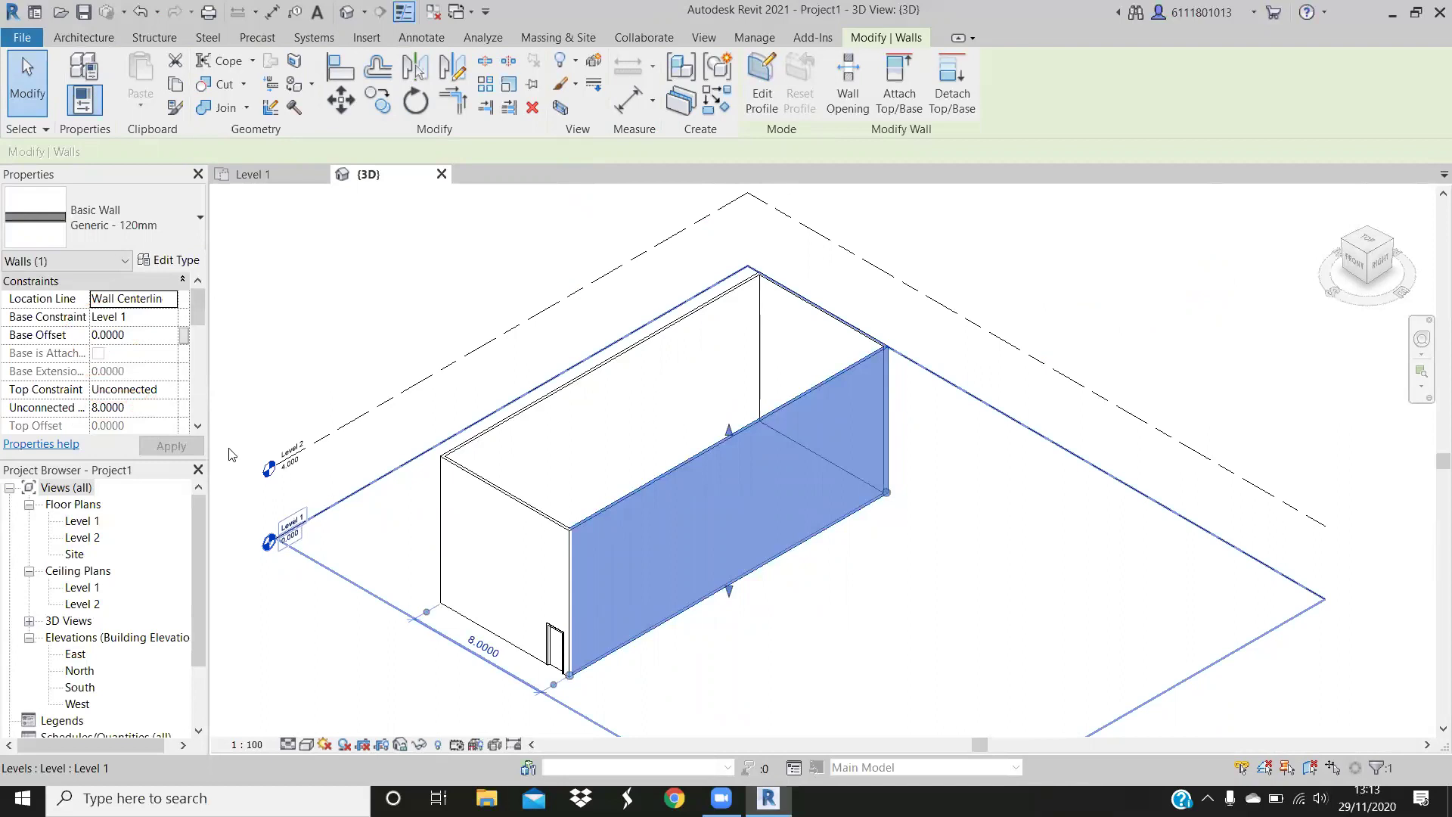
Set the long wall's Top Constraint to Up to level: Level 2 and apply it
mouse_move(134, 389)
click(170, 390)
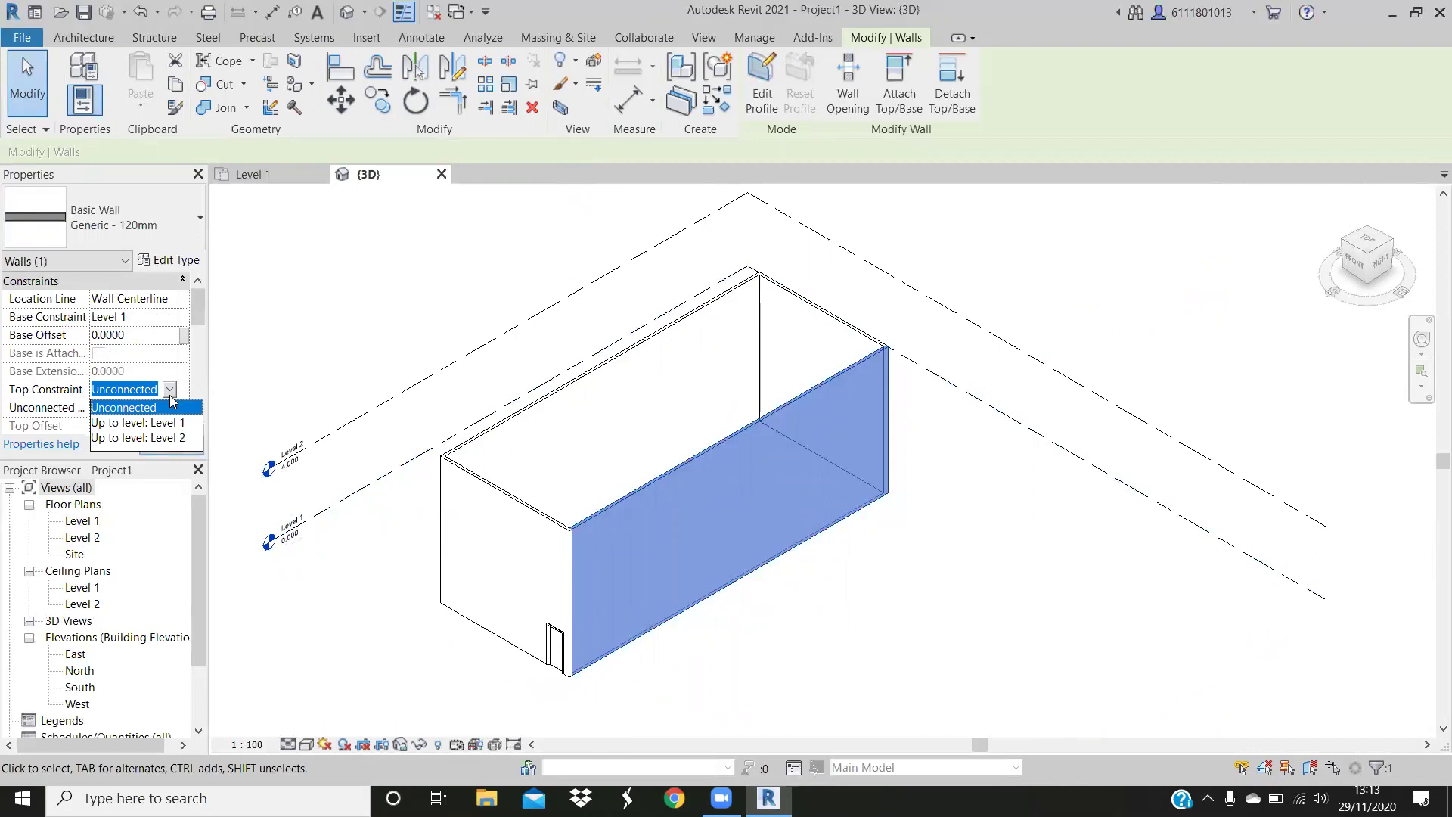
click(182, 446)
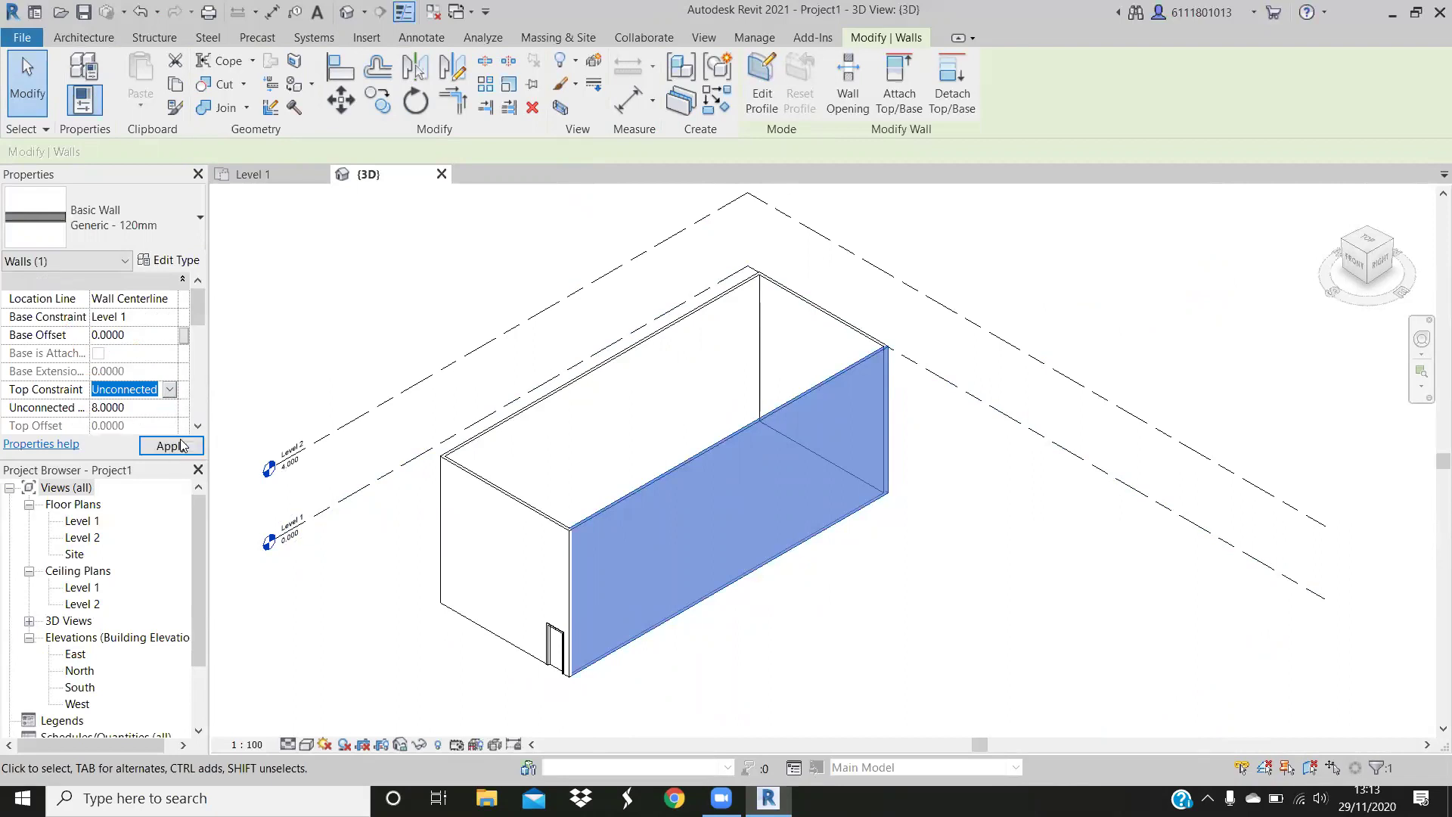
click(181, 447)
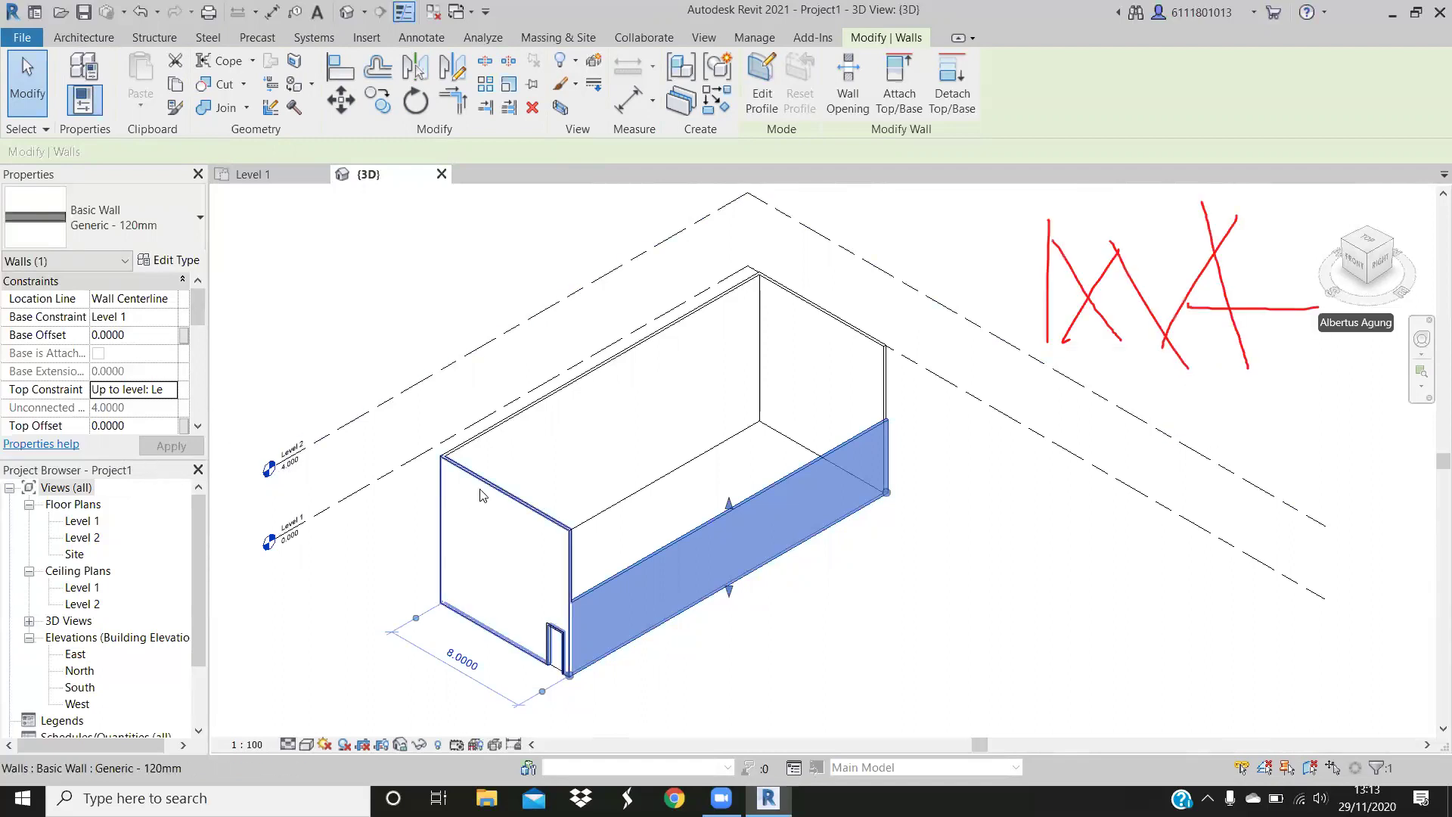
Use Match Type (MA) to lower the left, back and right walls to match the long wall
key(m)
key(a)
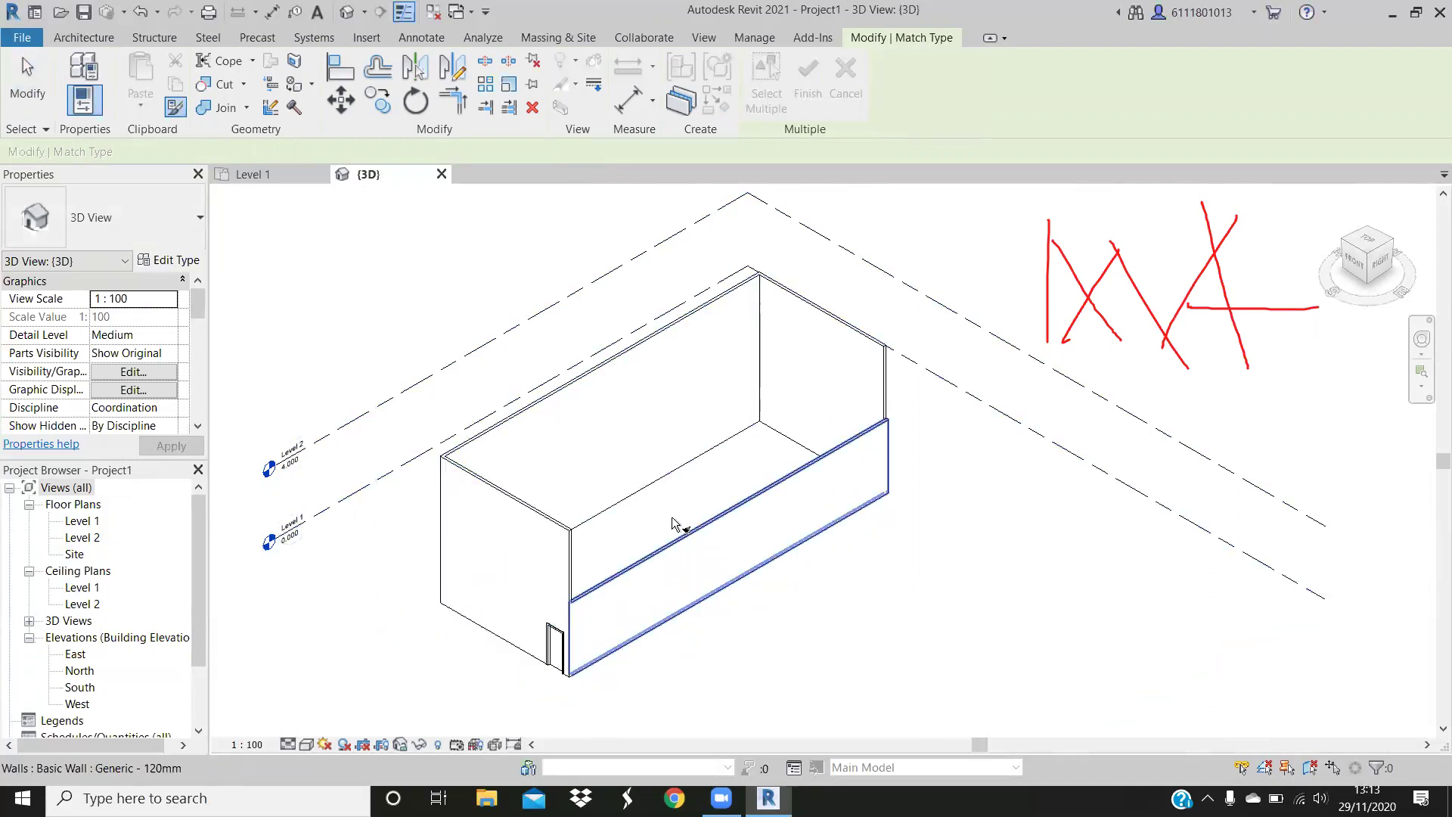
click(627, 499)
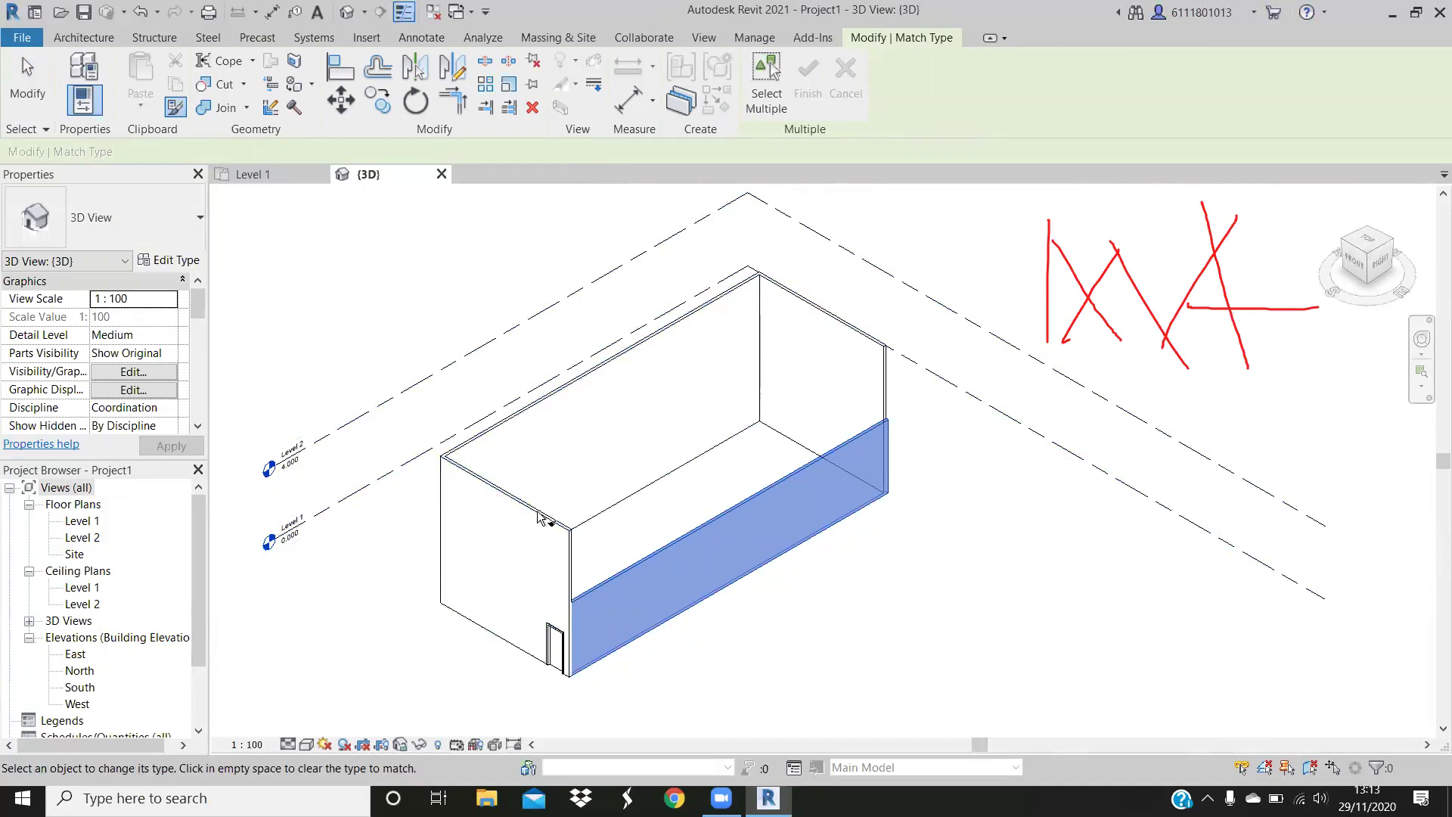
click(533, 413)
click(879, 355)
click(882, 354)
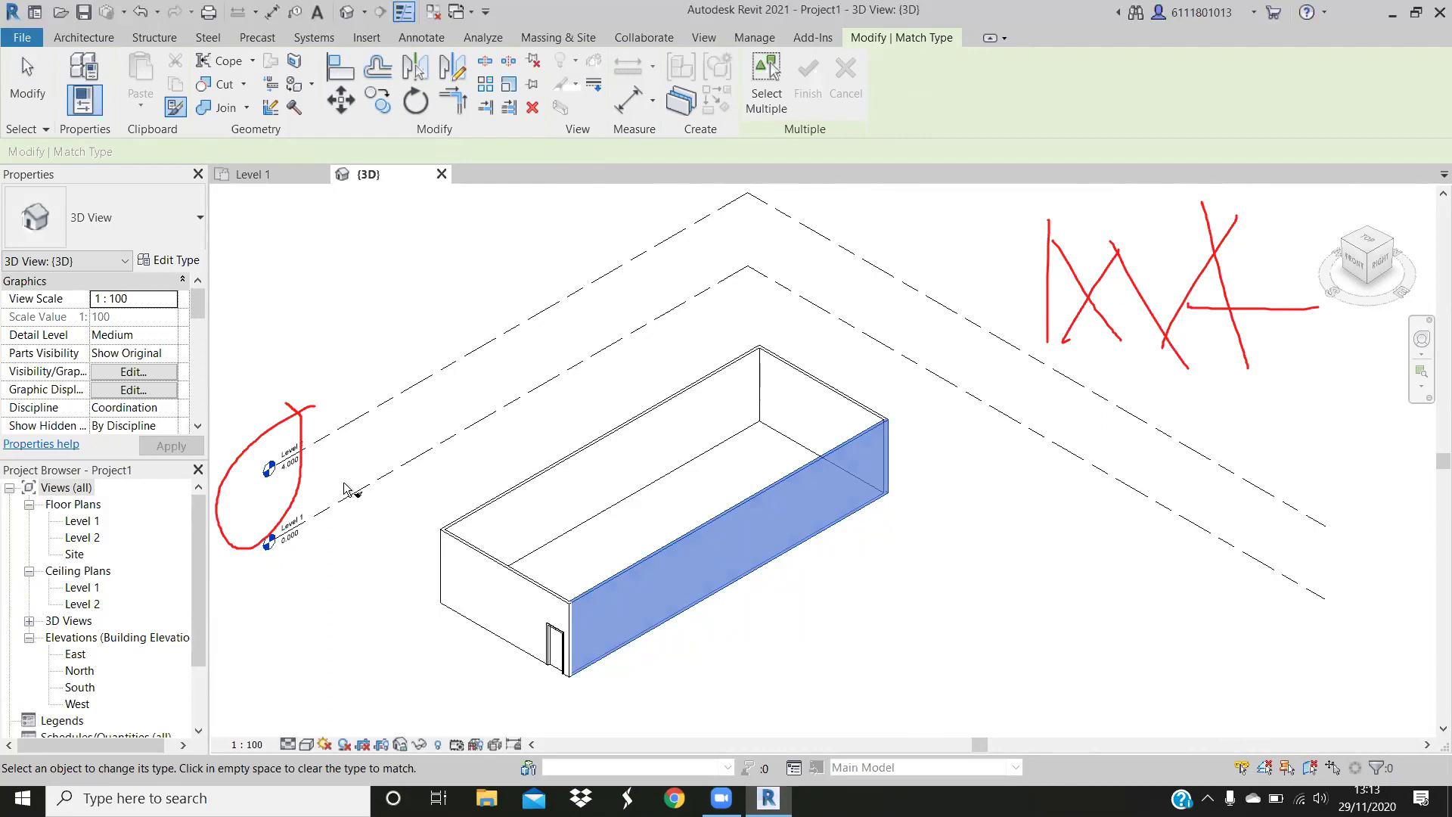
Exit Match Type and set Level 2's elevation to 3.5
click(285, 466)
scroll(292, 464, up, 2)
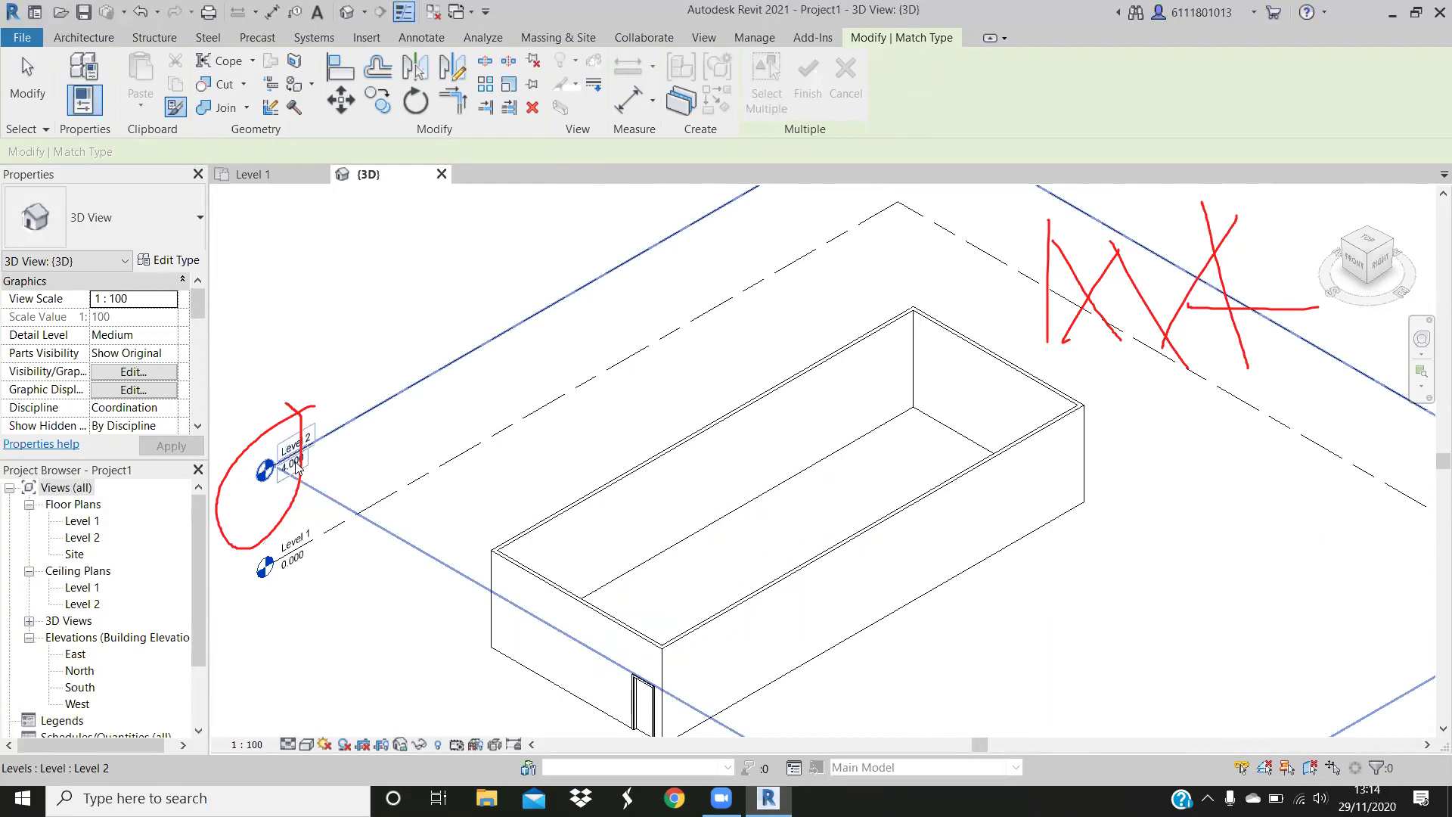
key(Escape)
click(295, 468)
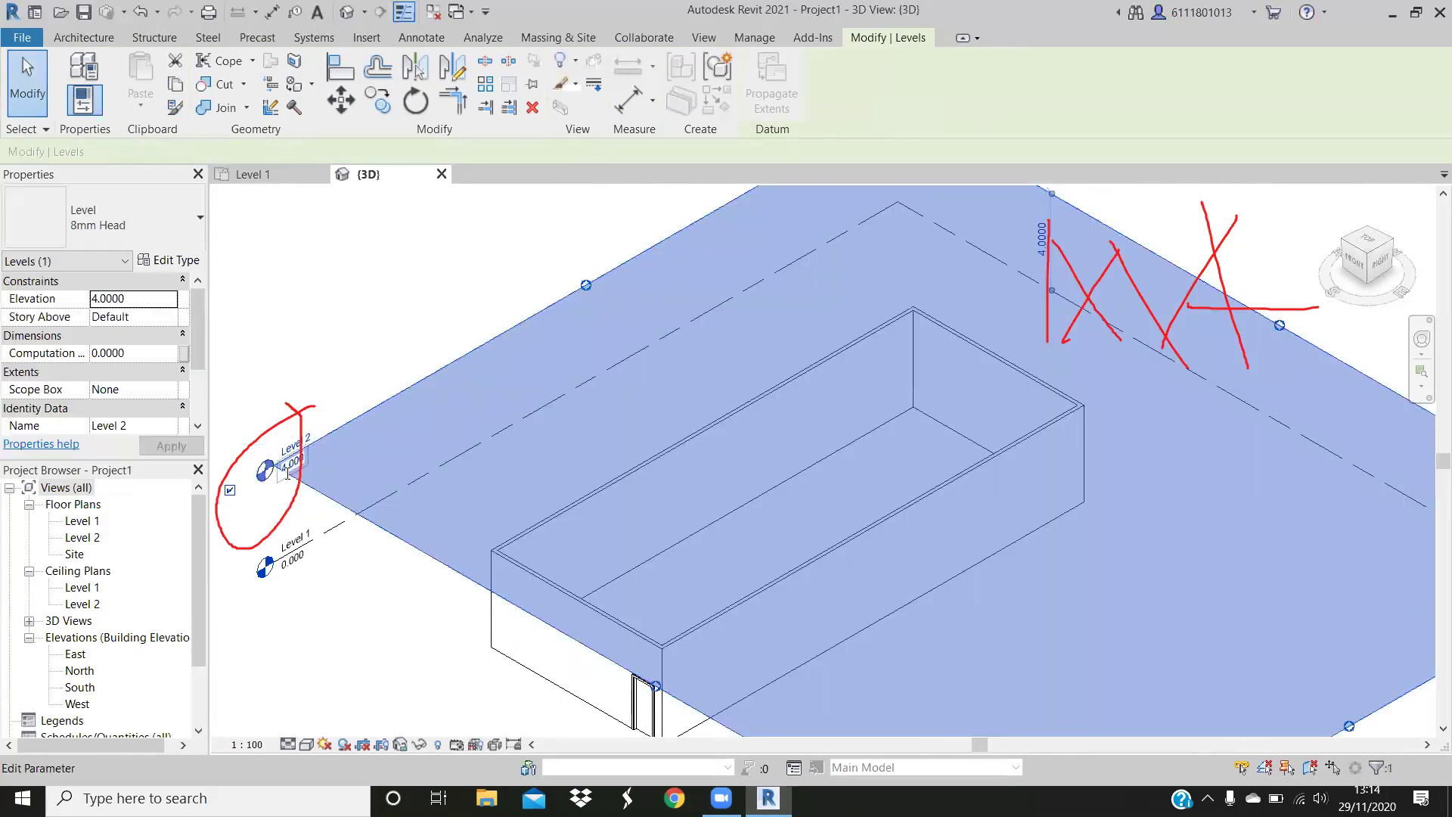
click(288, 469)
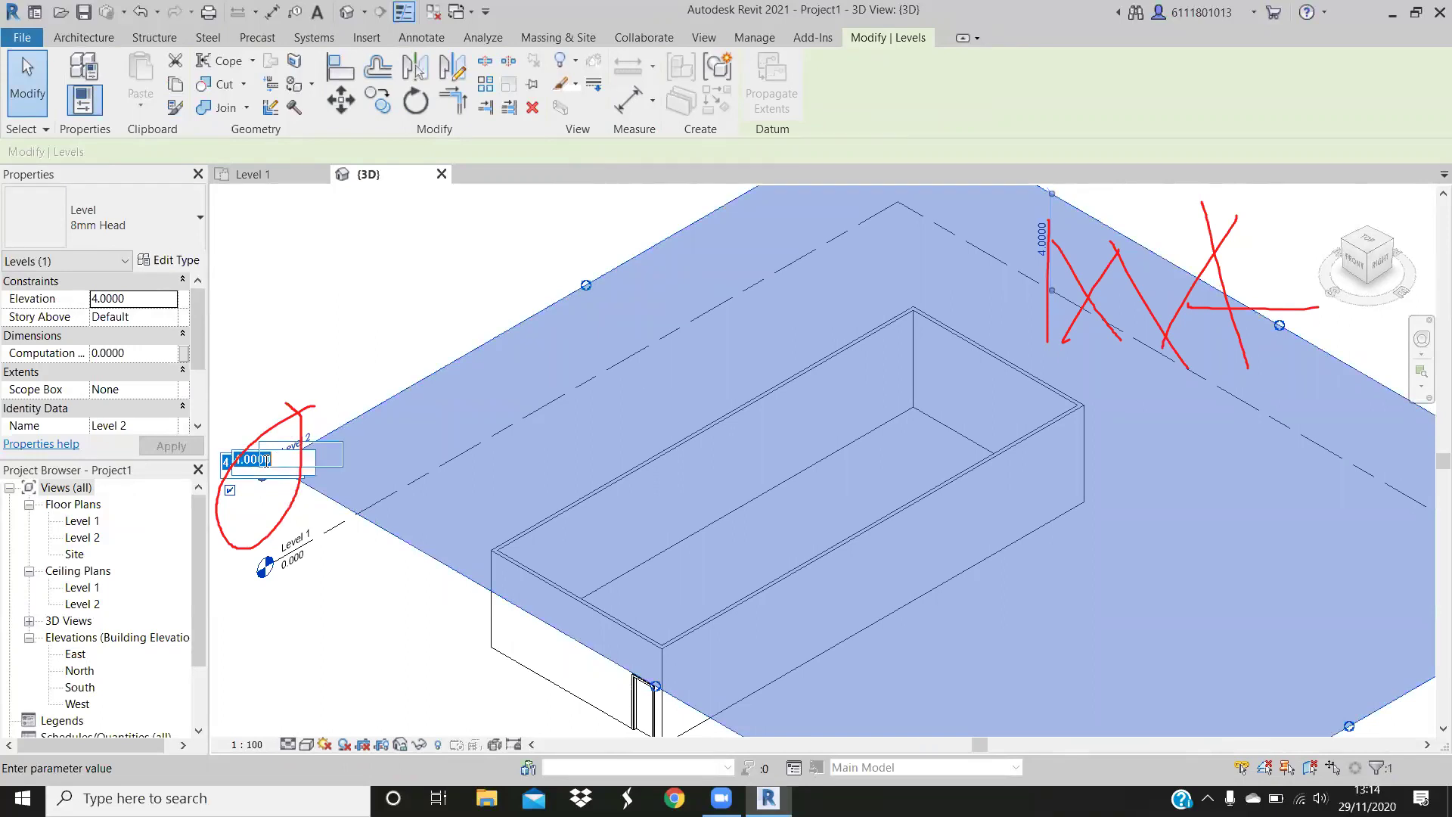
scroll(267, 460, up, 2)
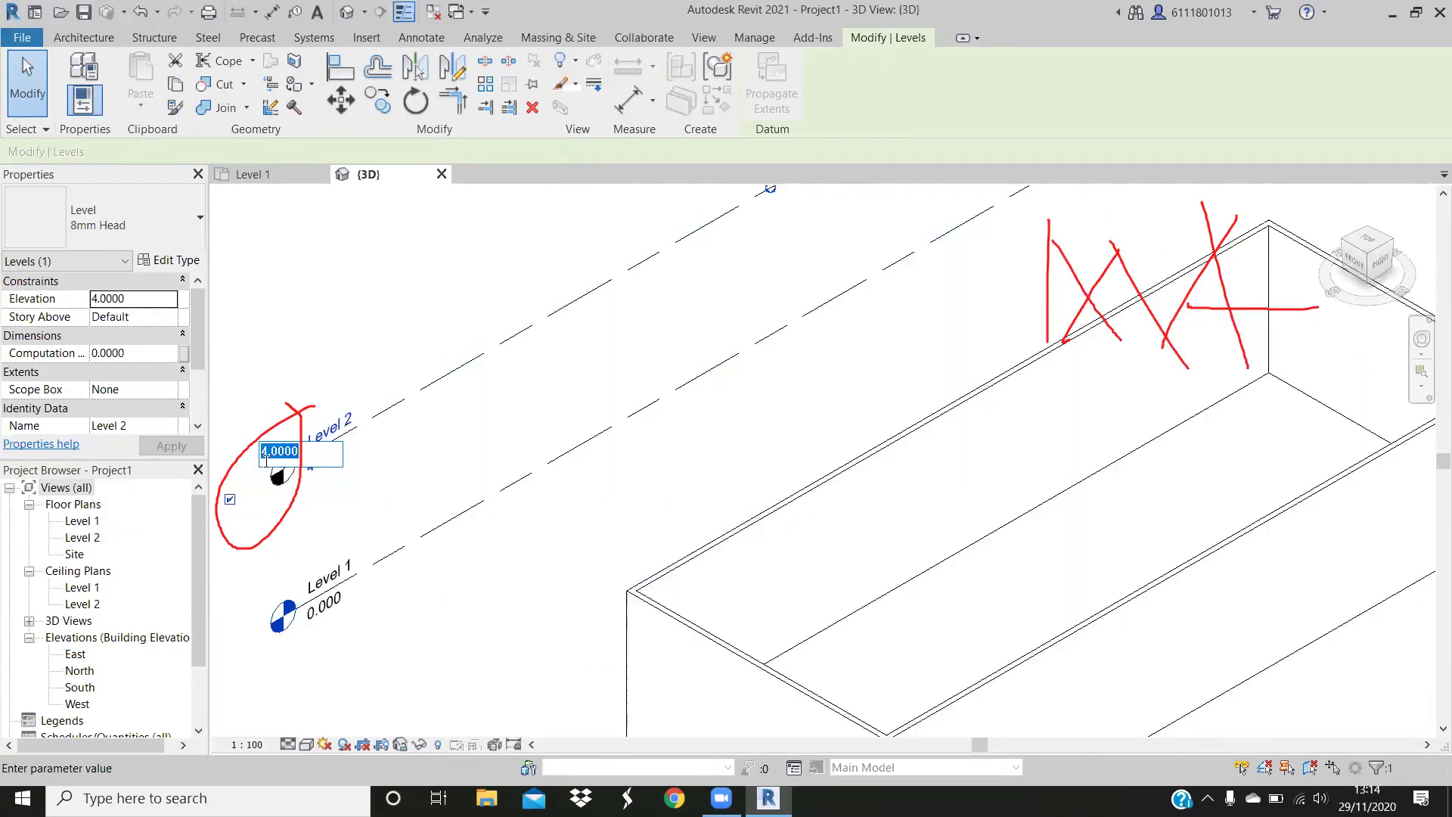
text(3)
text(50)
key(BackSpace)
key(BackSpace)
text(.5)
key(Return)
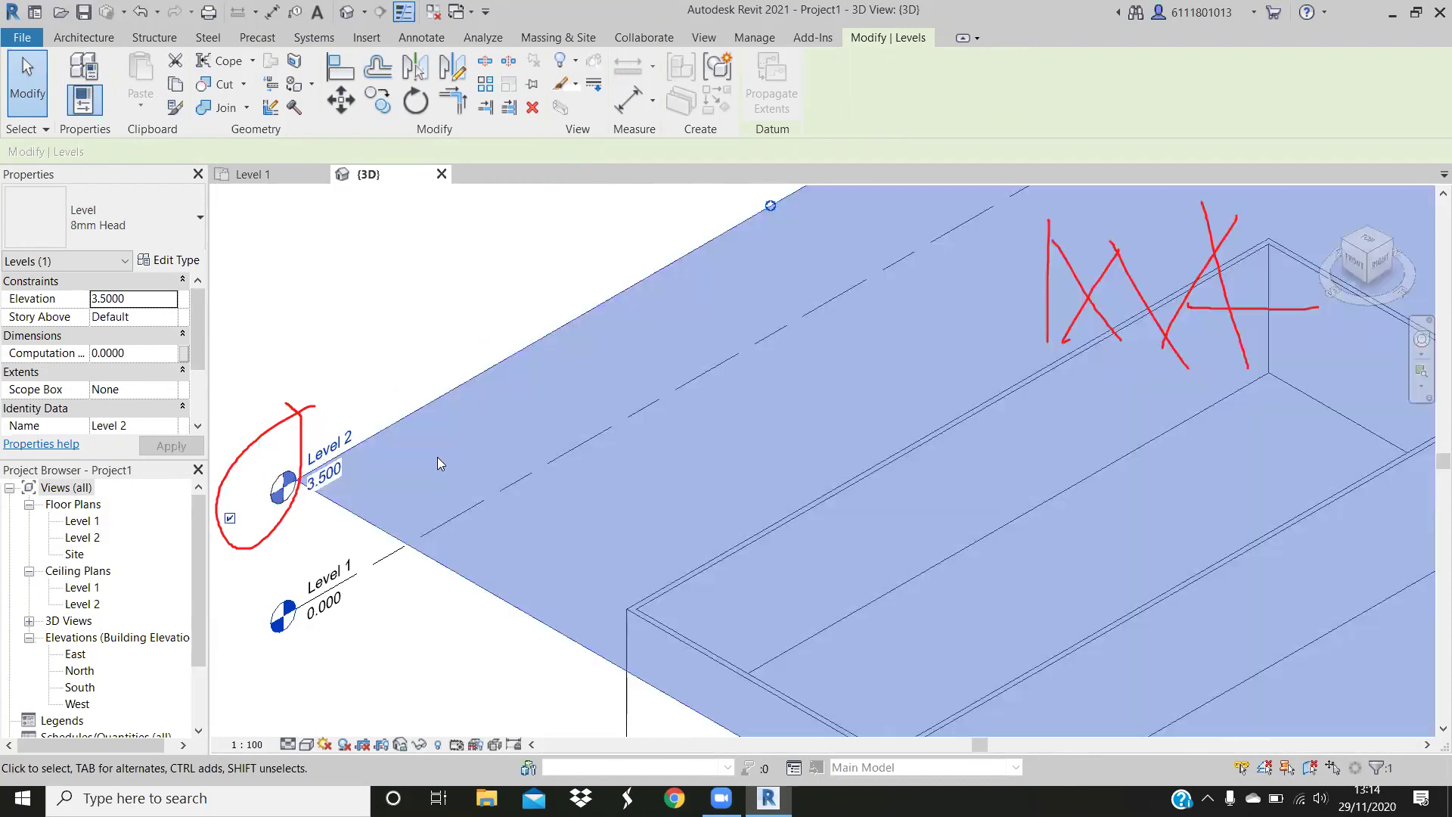
scroll(438, 457, down, 5)
Pan and zoom to recentre the wall box and Level 2 plane
middle_drag(658, 655, 558, 641)
scroll(558, 641, up, 2)
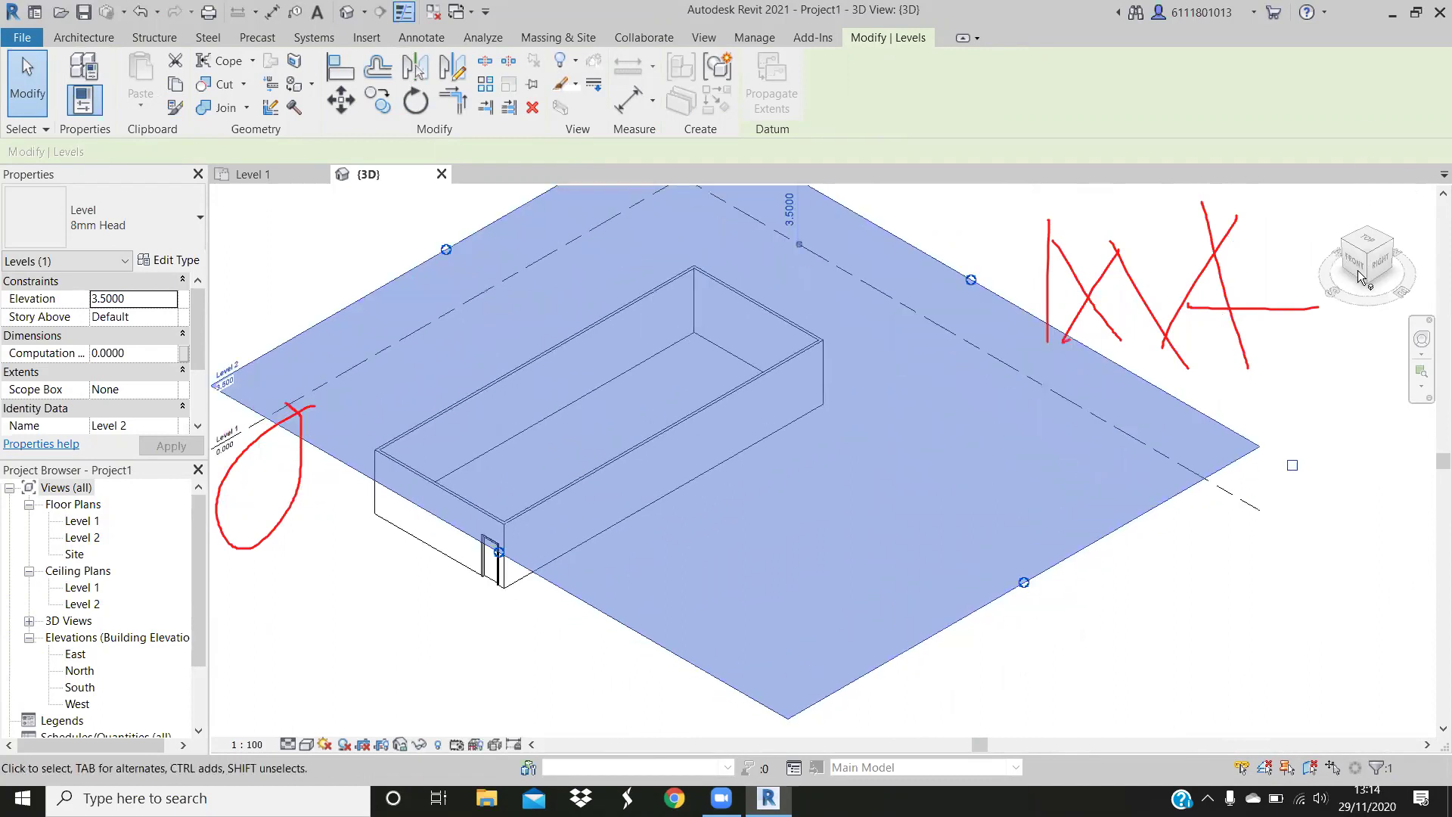
middle_drag(787, 296, 570, 326)
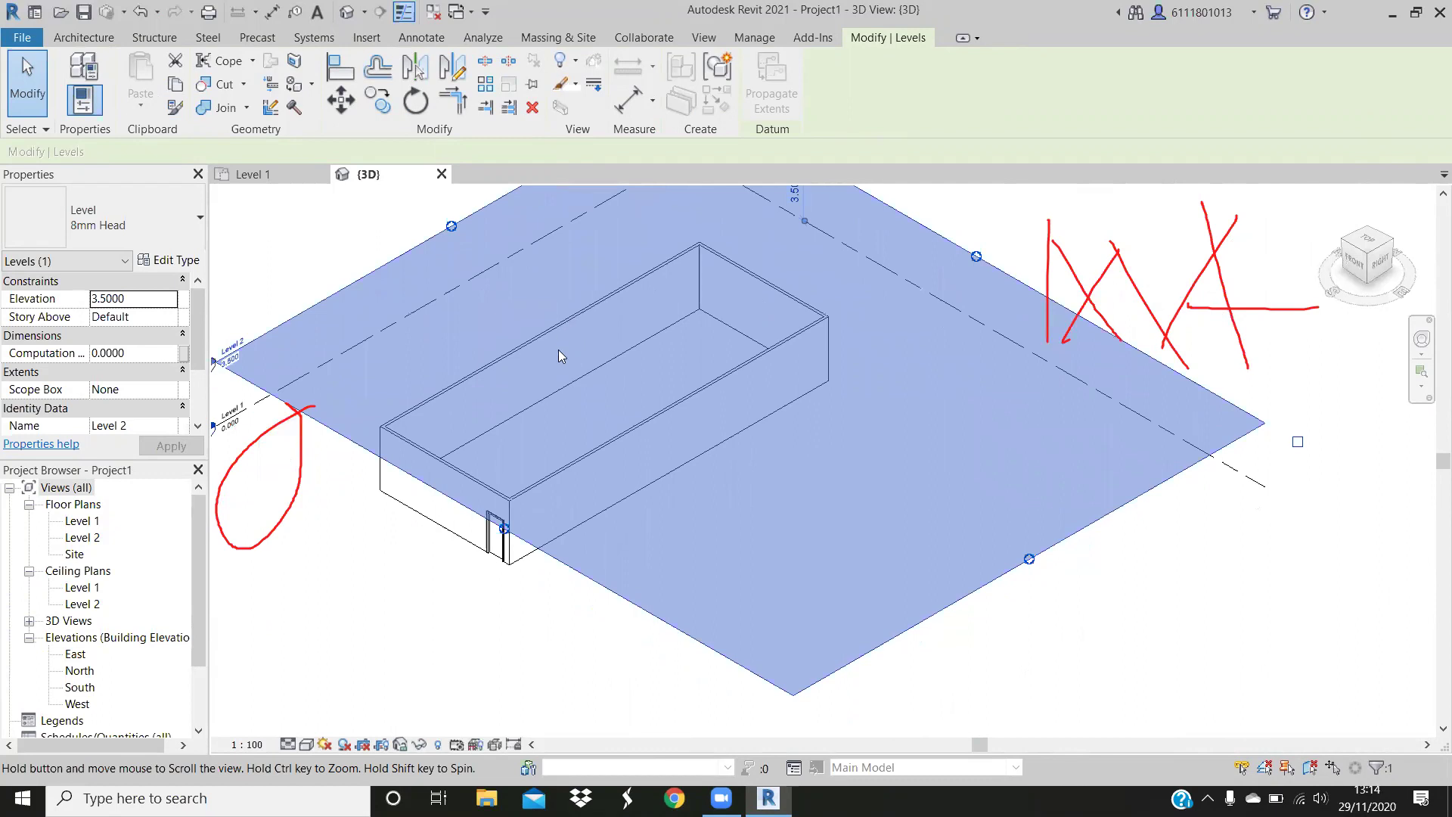
scroll(560, 436, down, 1)
scroll(470, 544, down, 1)
scroll(486, 554, down, 1)
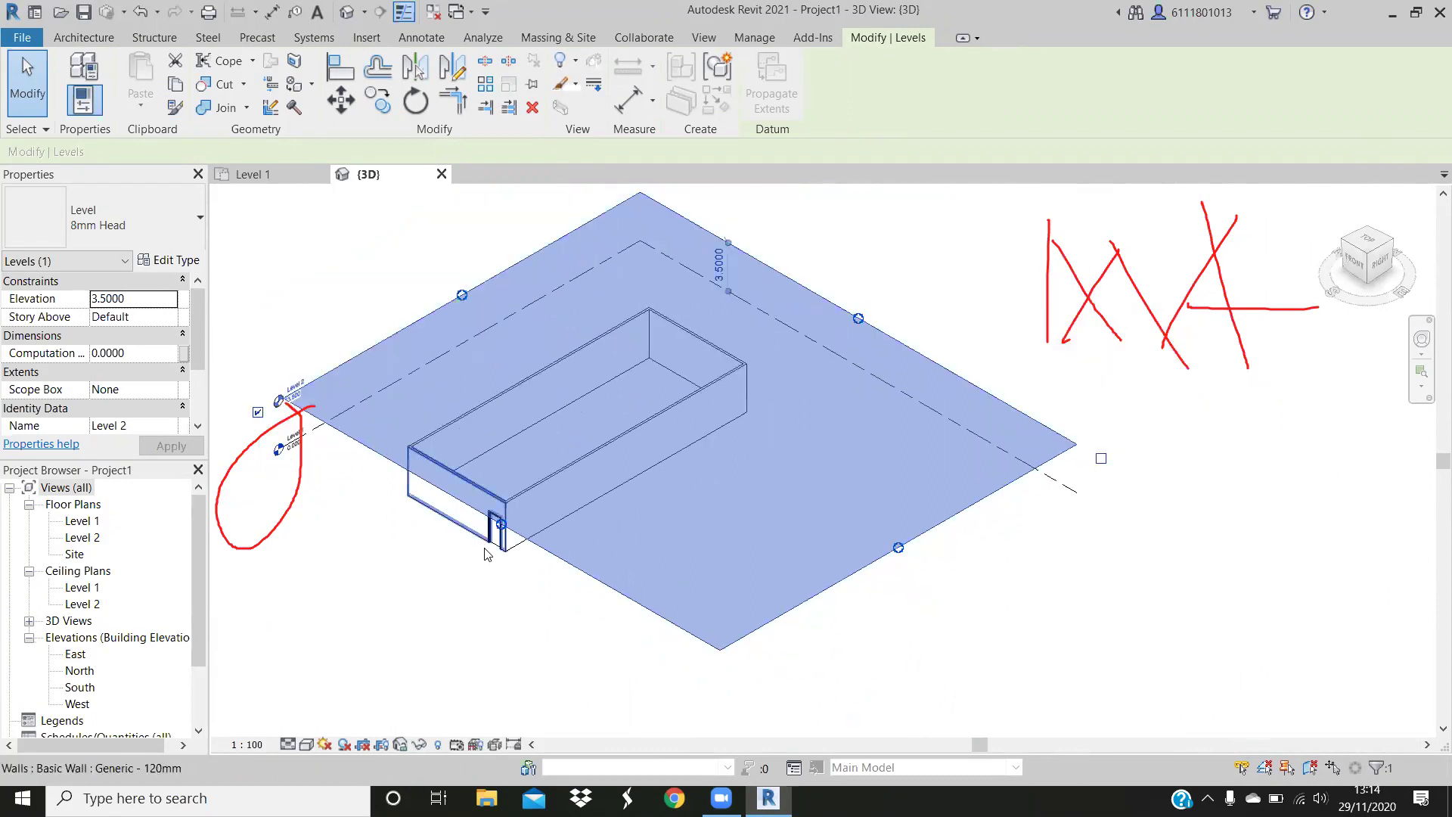
scroll(514, 531, up, 1)
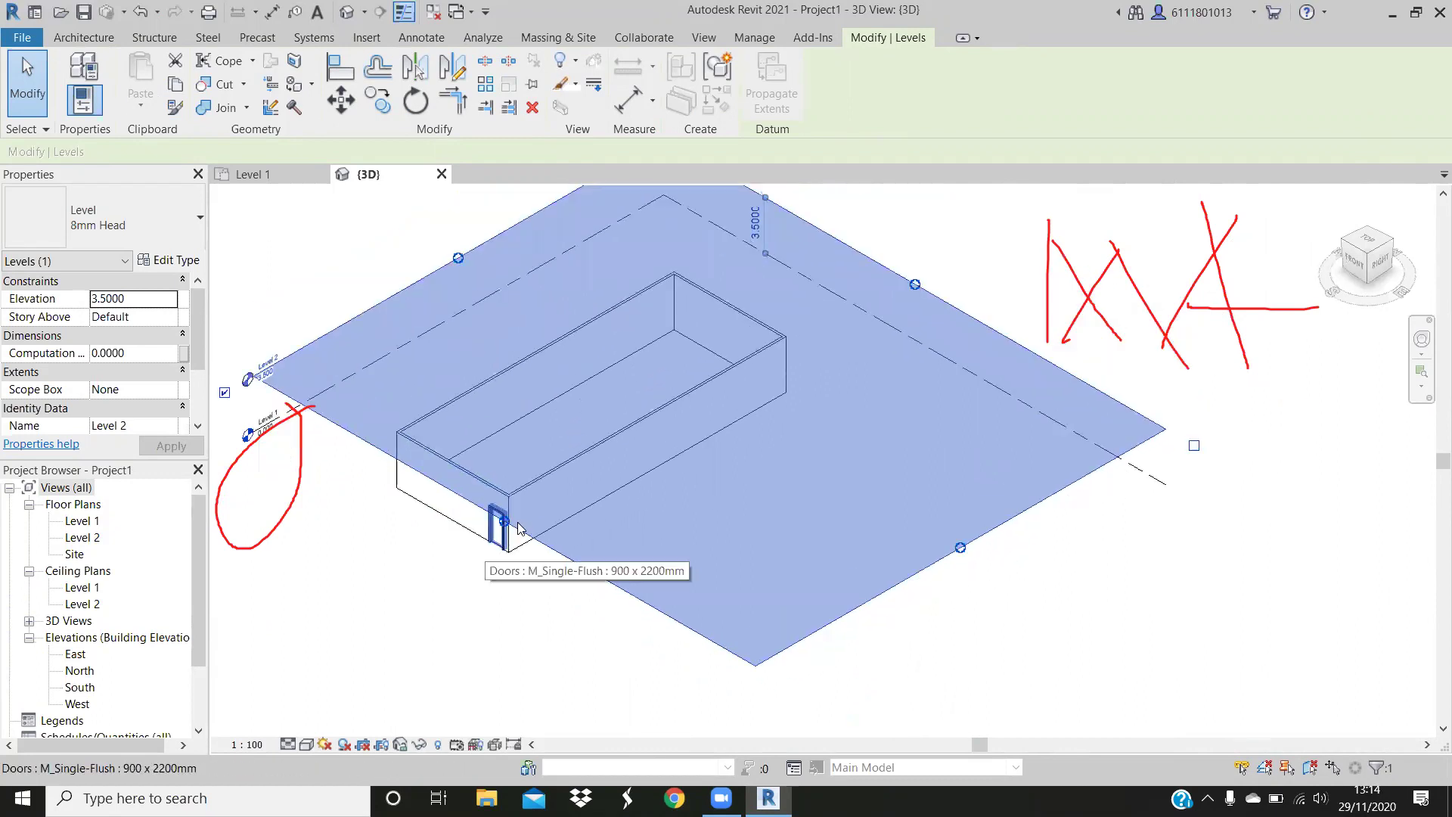
scroll(615, 481, up, 1)
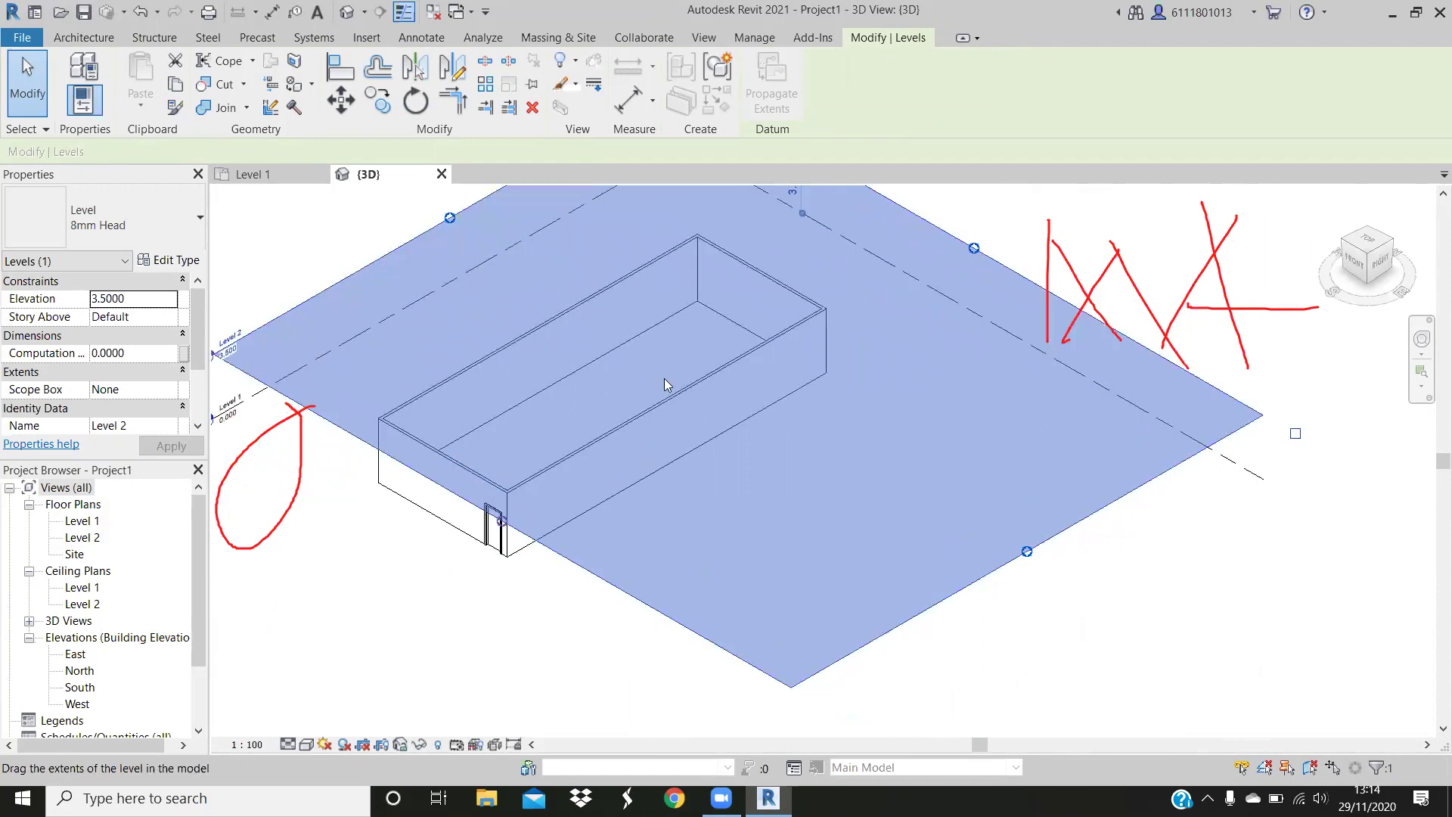
scroll(667, 381, up, 1)
scroll(704, 415, down, 1)
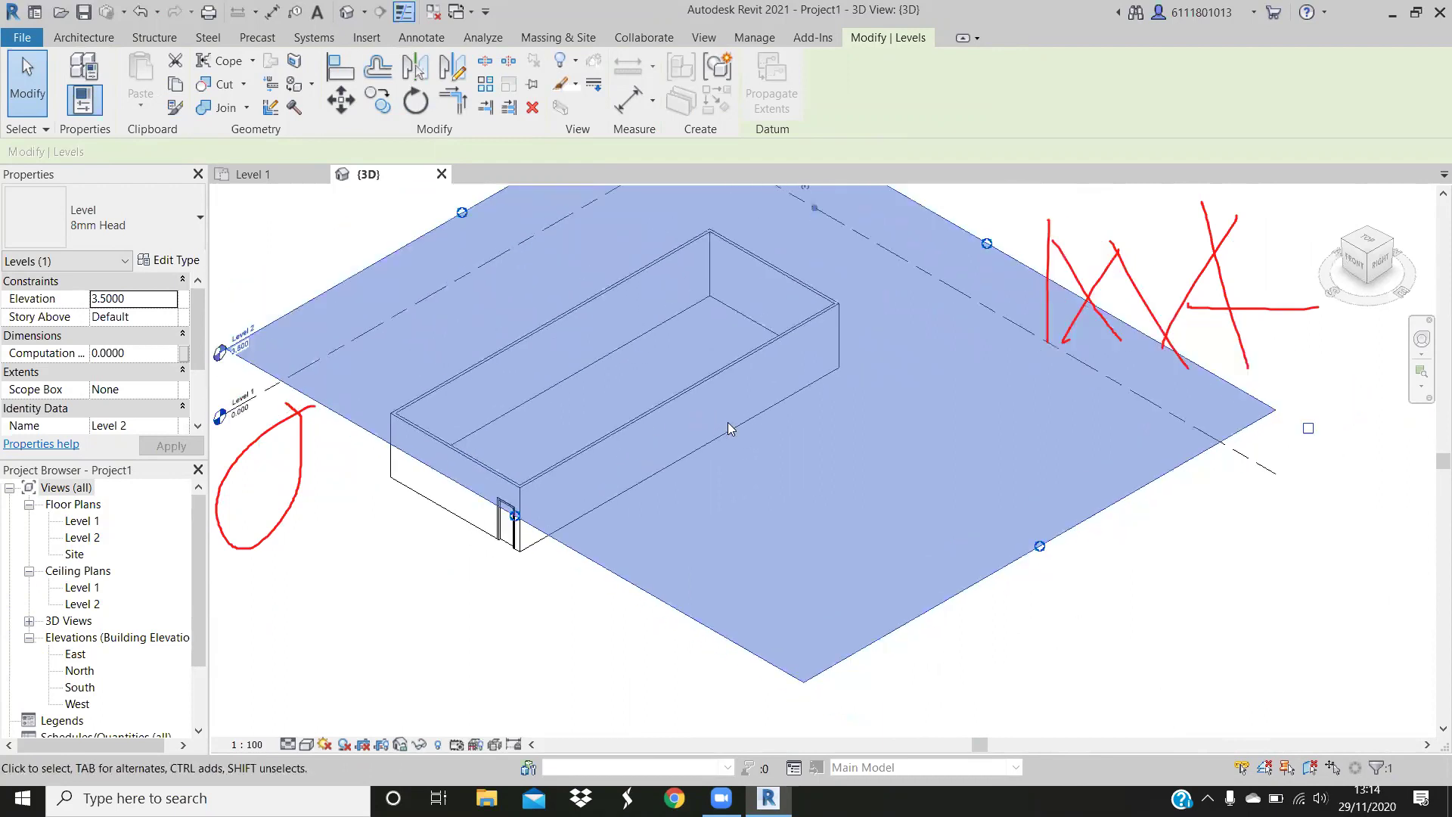
scroll(728, 422, down, 1)
scroll(727, 422, down, 1)
middle_drag(728, 428, 785, 482)
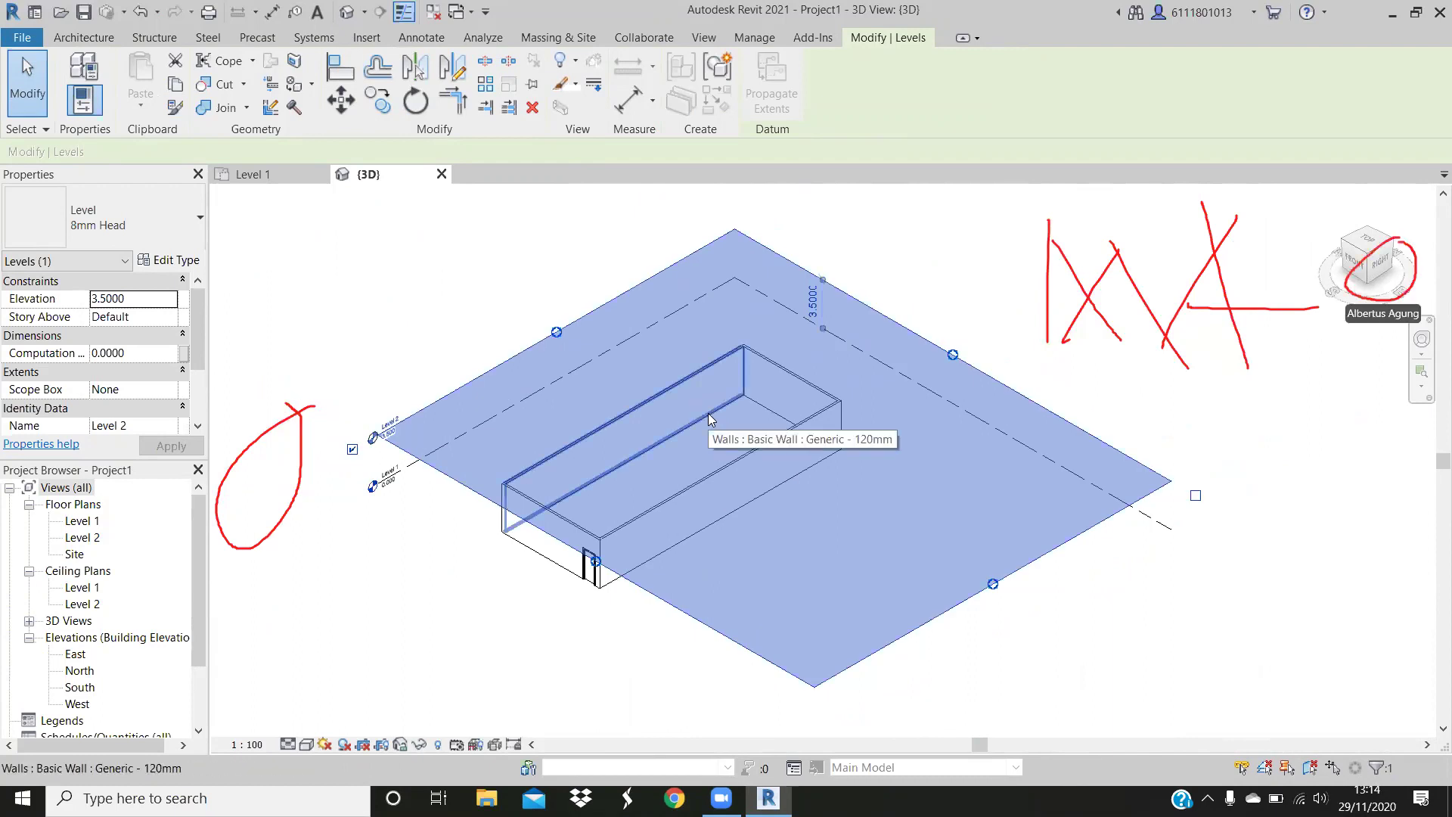
Turn the 3D view to the RIGHT side and fit both levels in view
click(1381, 270)
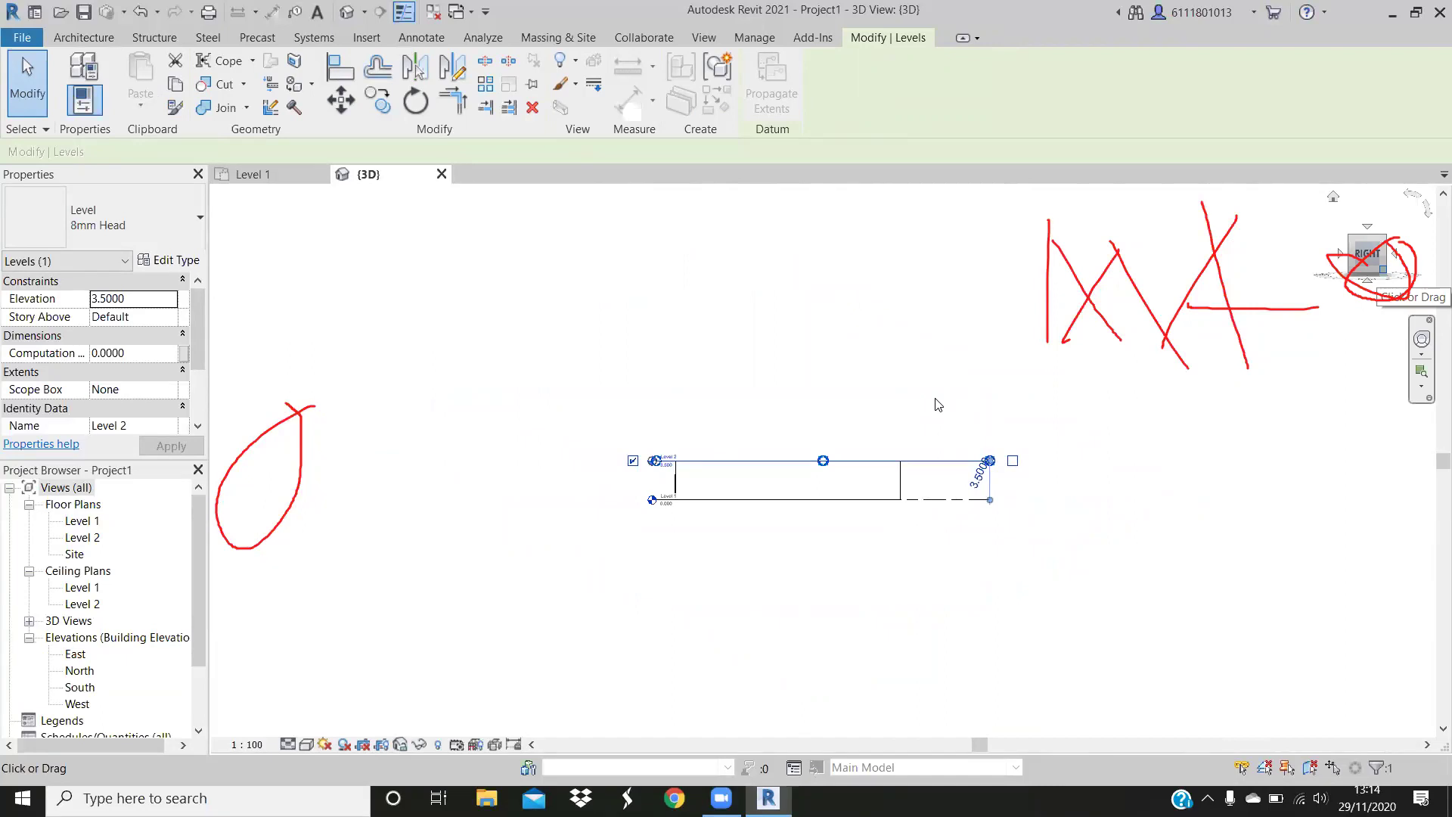
middle_click(903, 407)
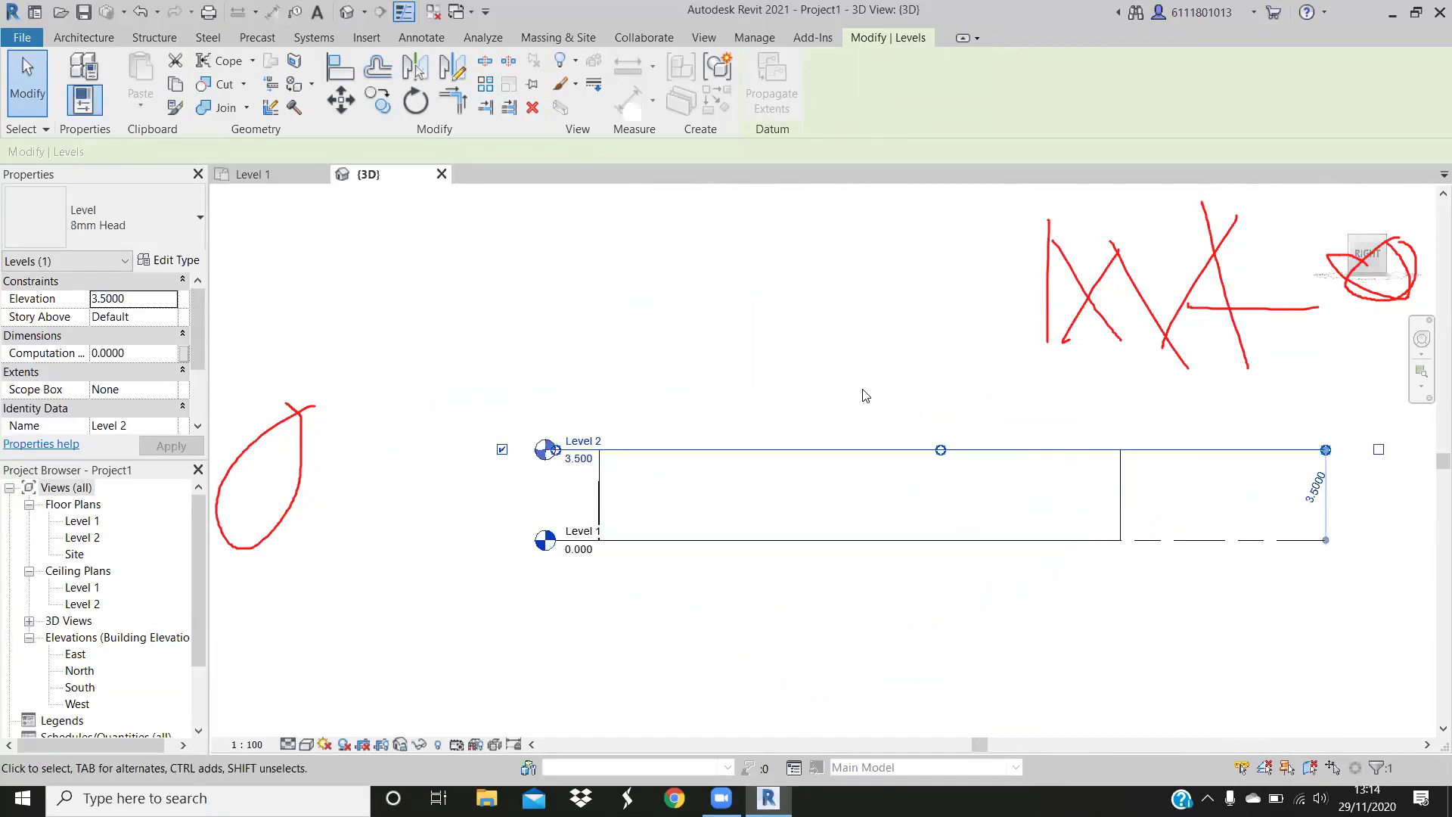
middle_drag(538, 479, 475, 474)
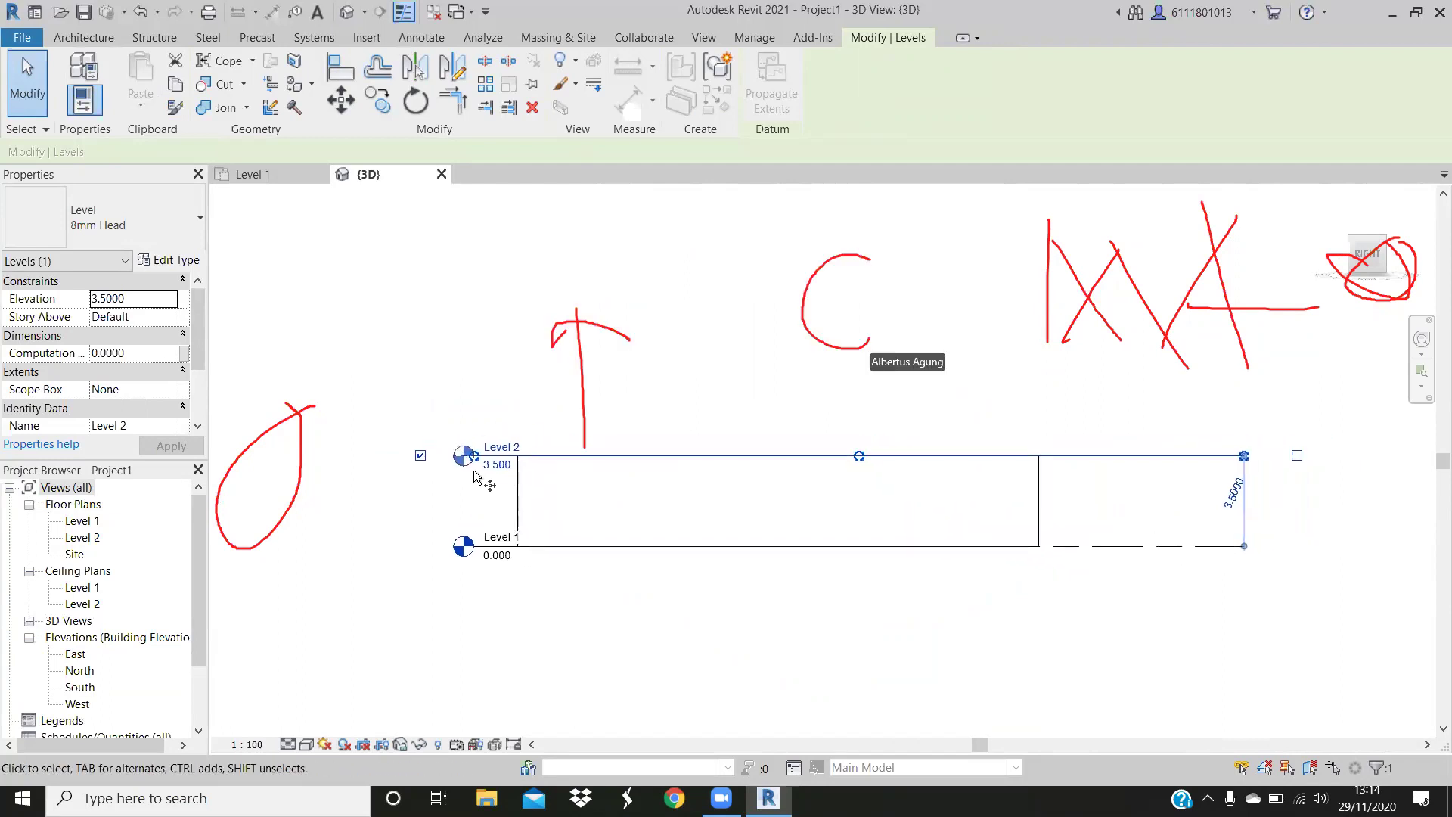
Try copying and dragging the Level 2 line, cancelling each attempt
key(c)
key(o)
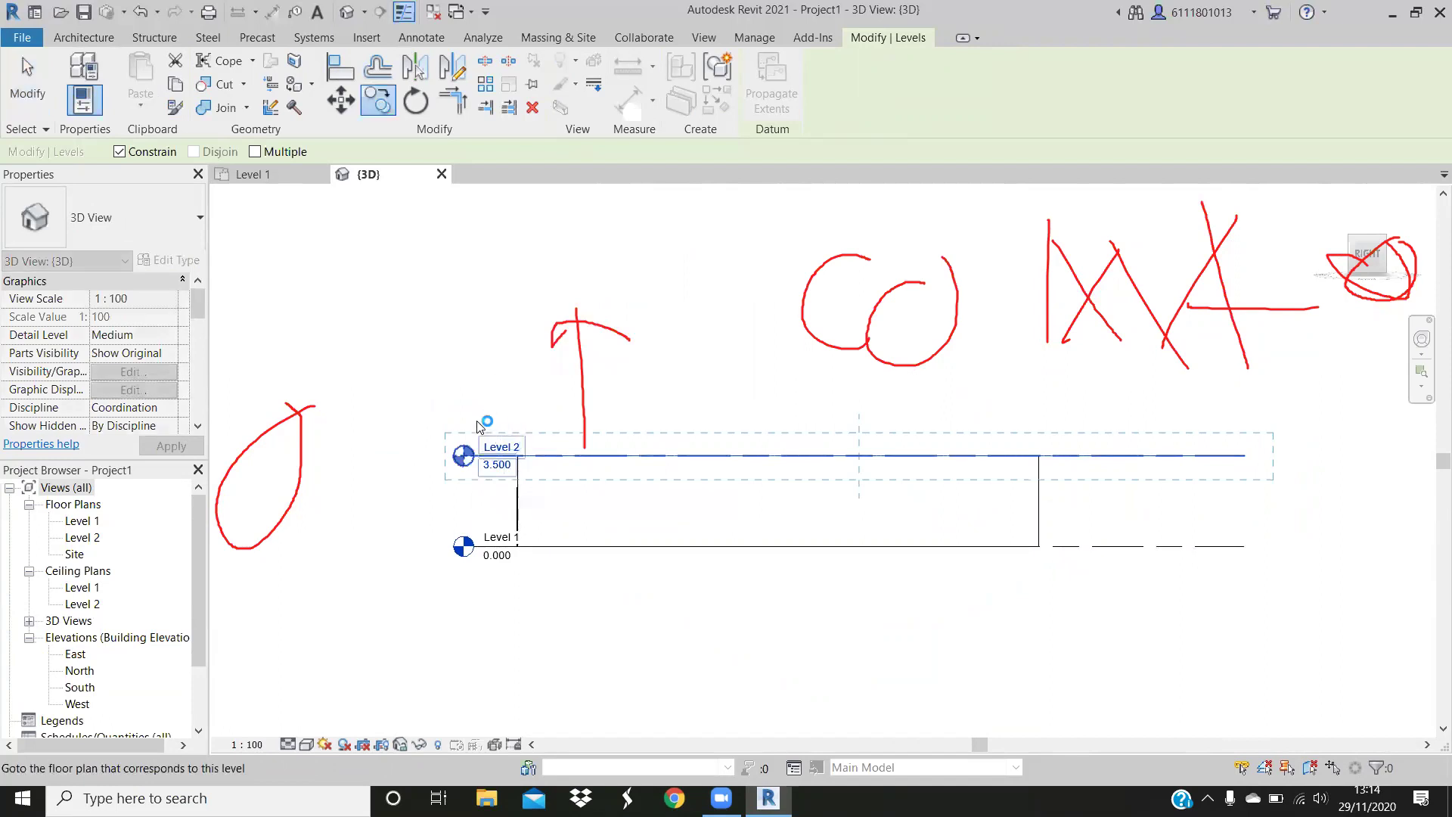
key(Escape)
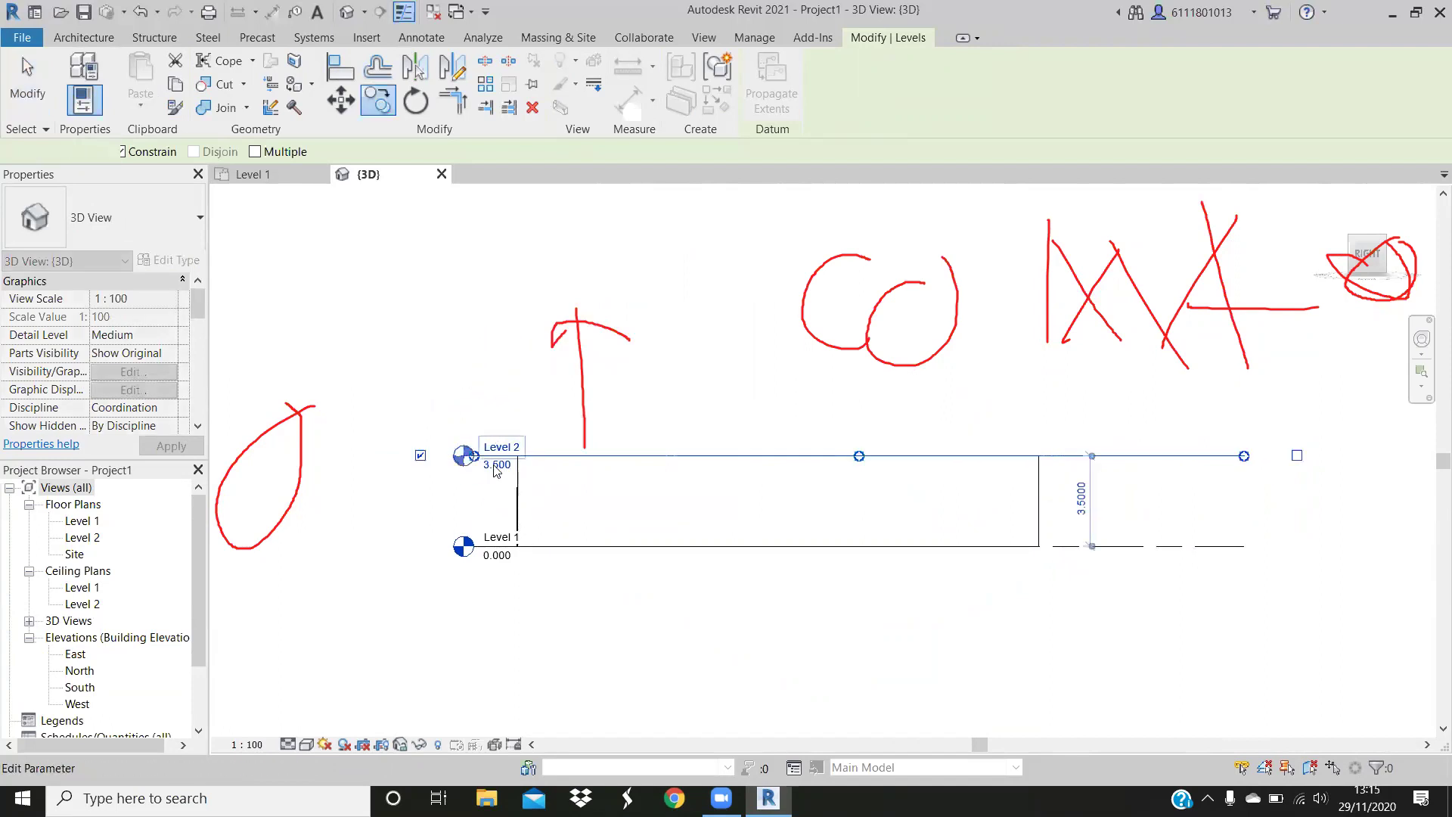
key(Escape)
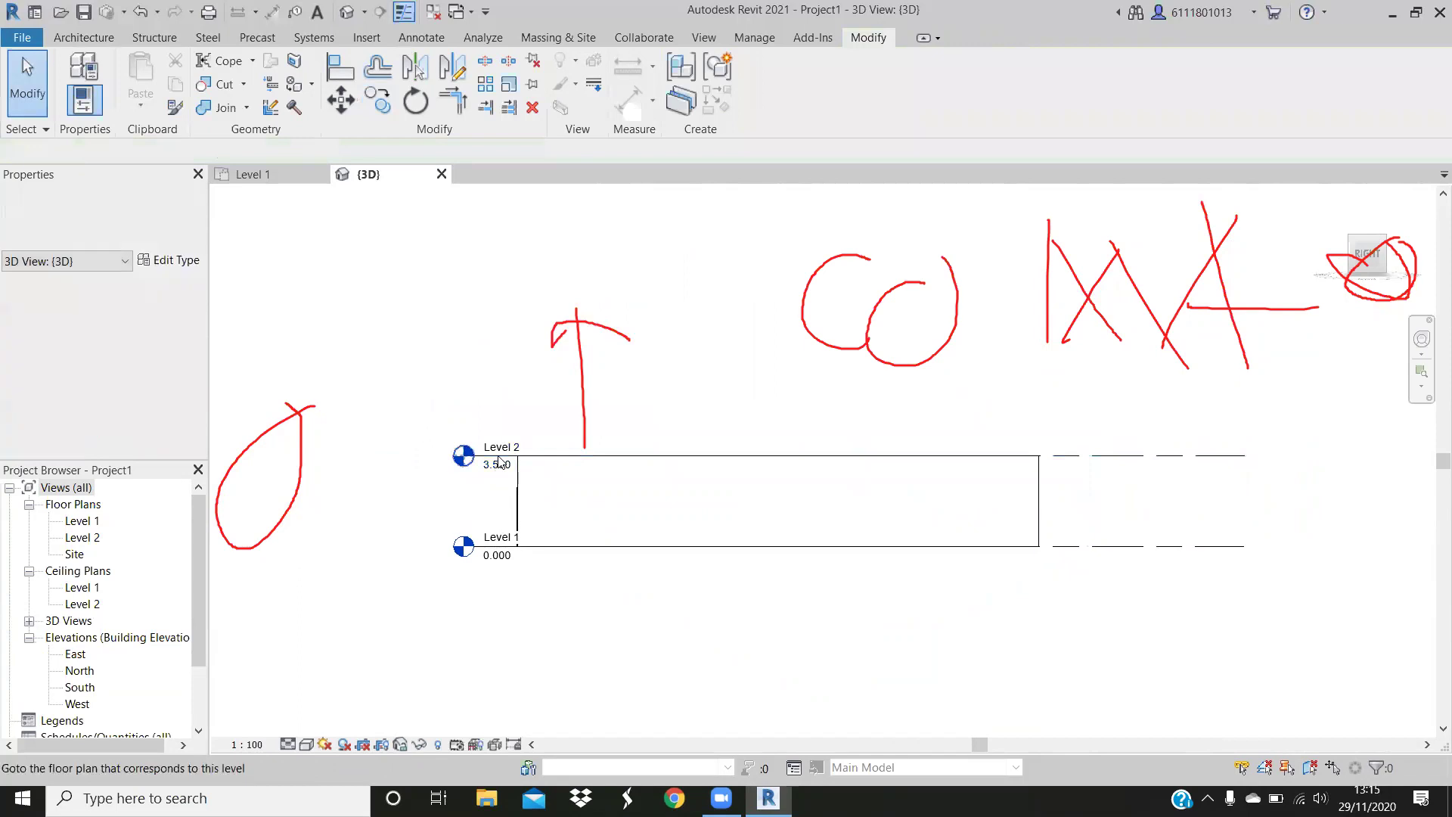
click(499, 461)
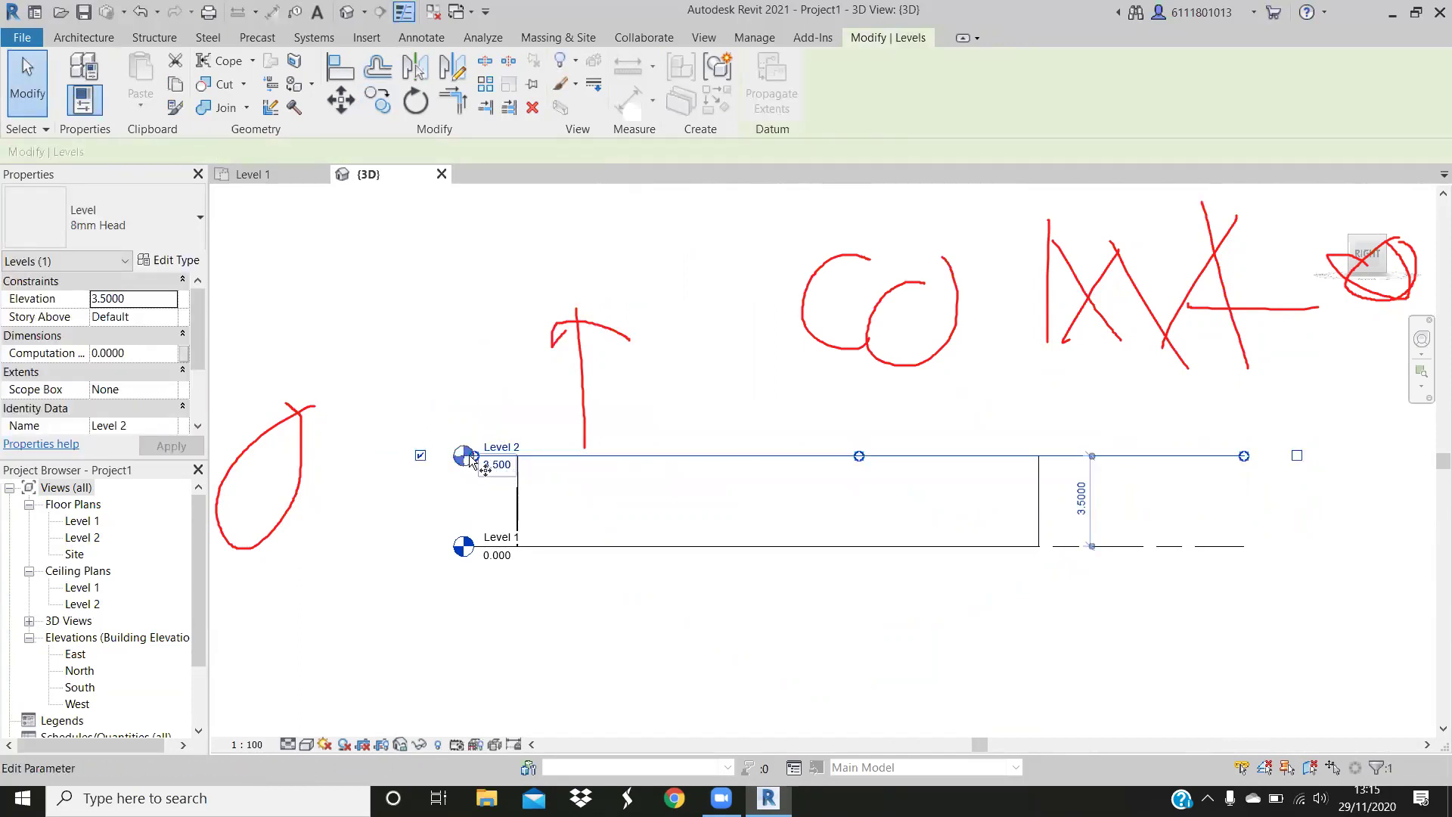
drag(496, 460, 484, 382)
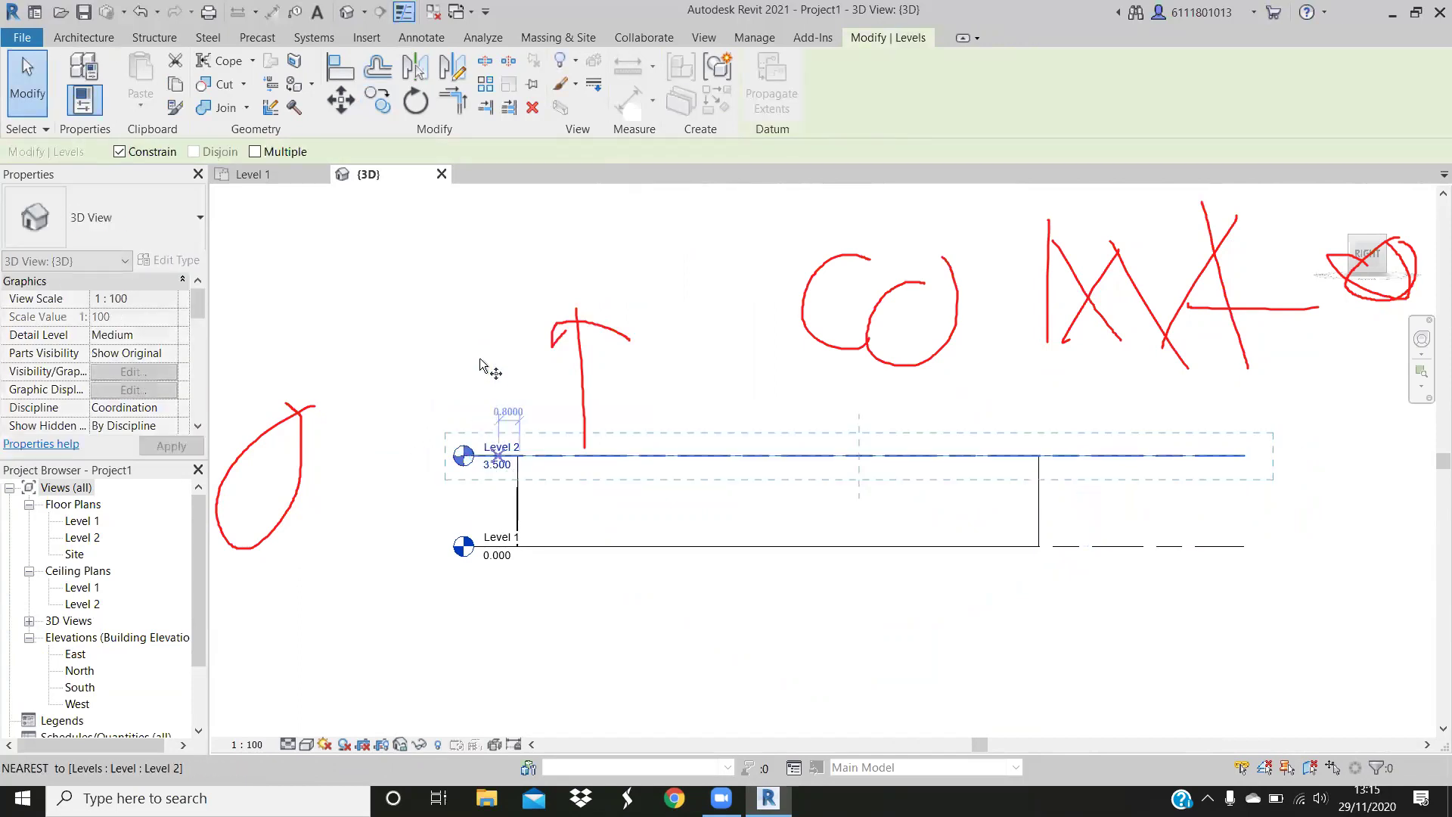
key(c)
key(o)
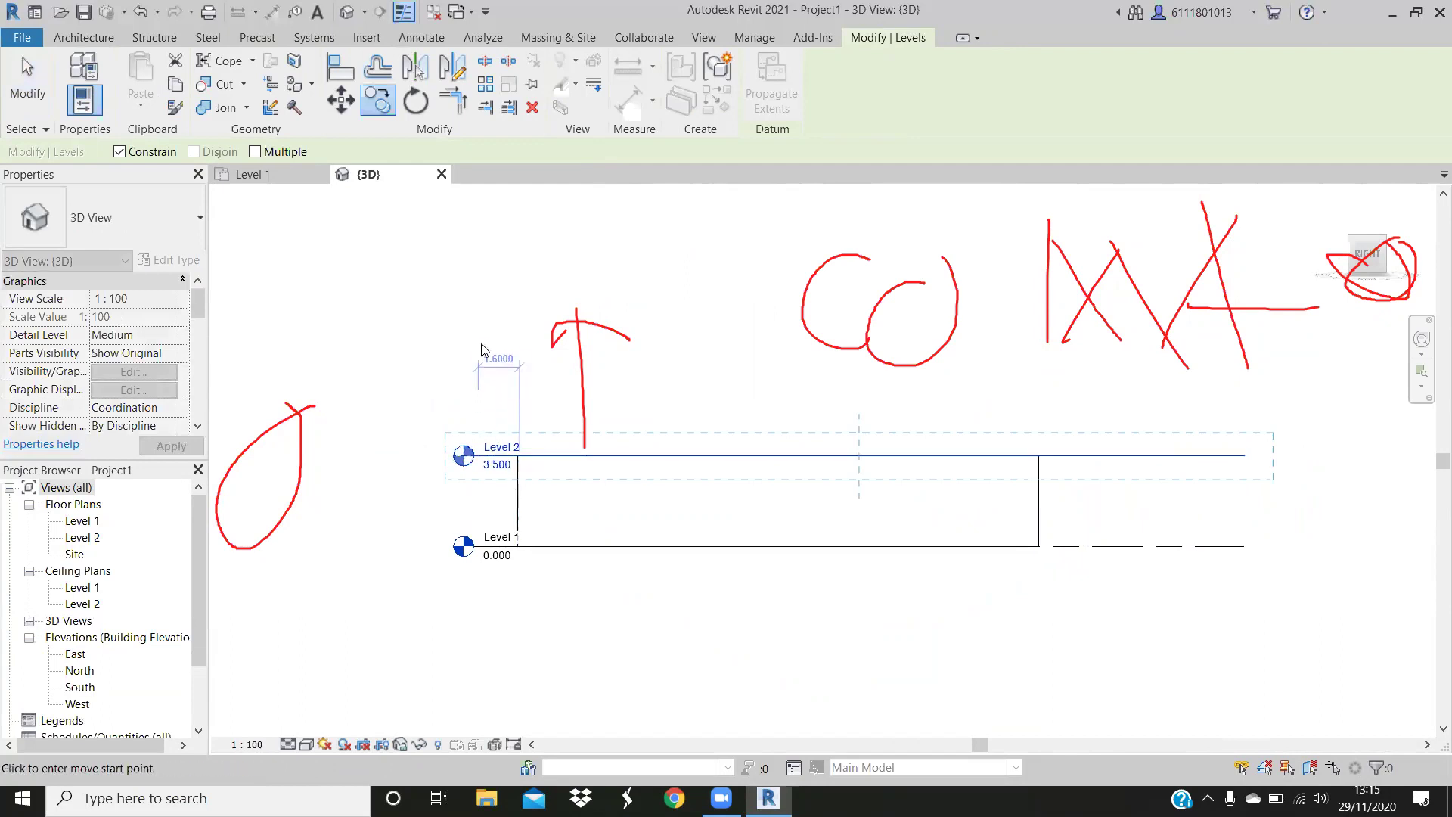
key(Escape)
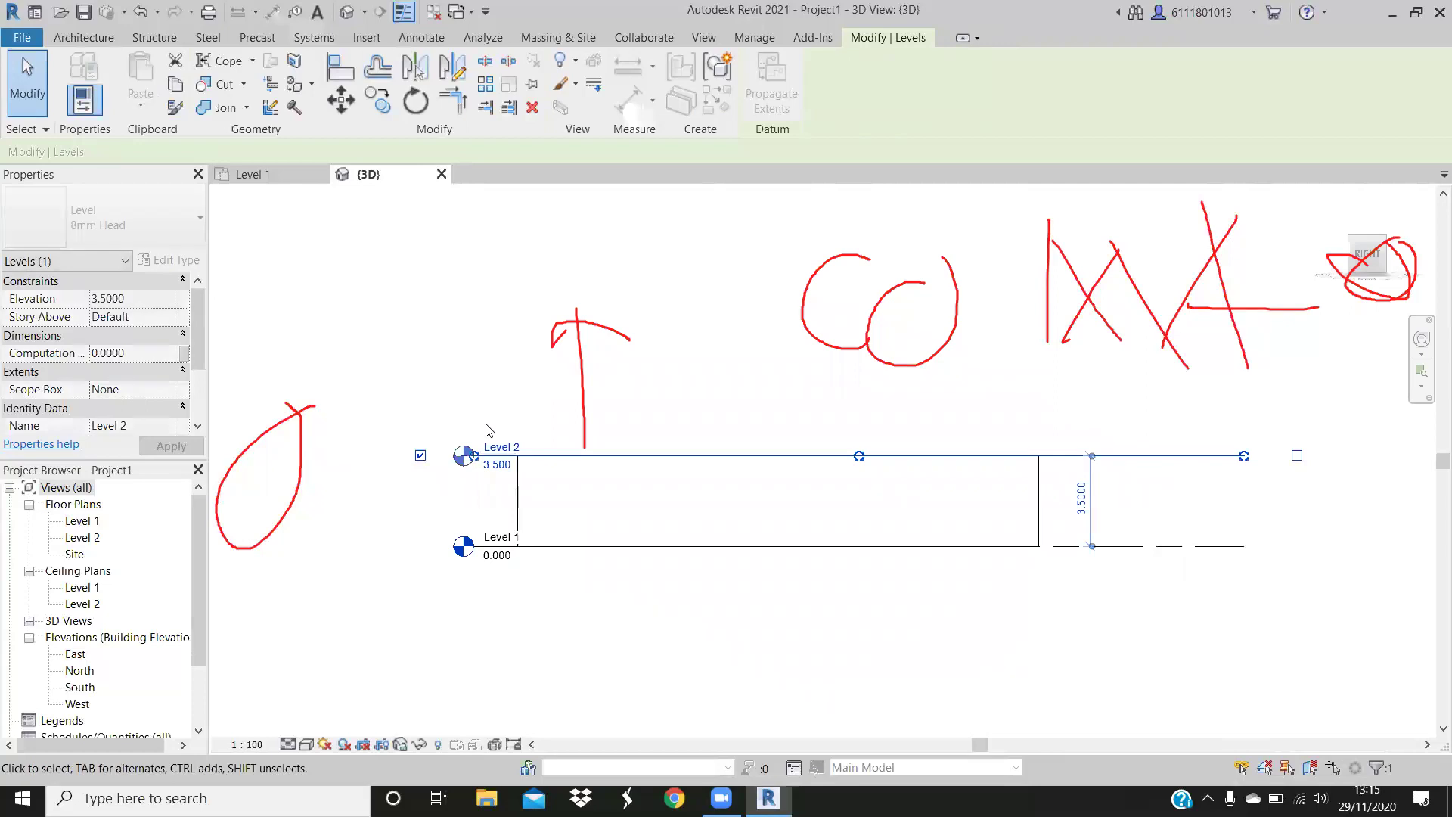
Start Move (MV) then Copy (CO) on Level 2, cancelling both with Esc
key(m)
key(v)
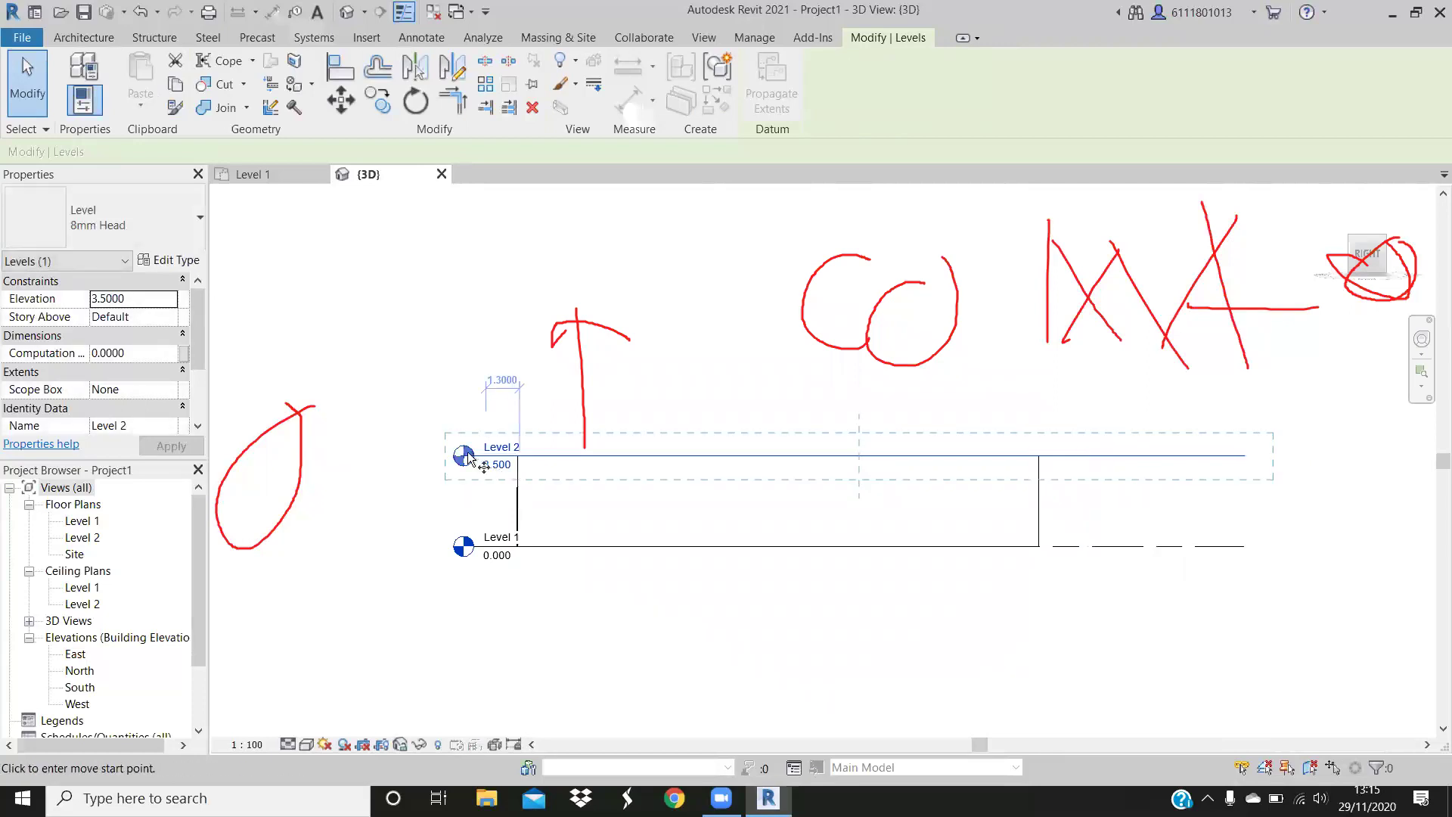
key(c)
key(o)
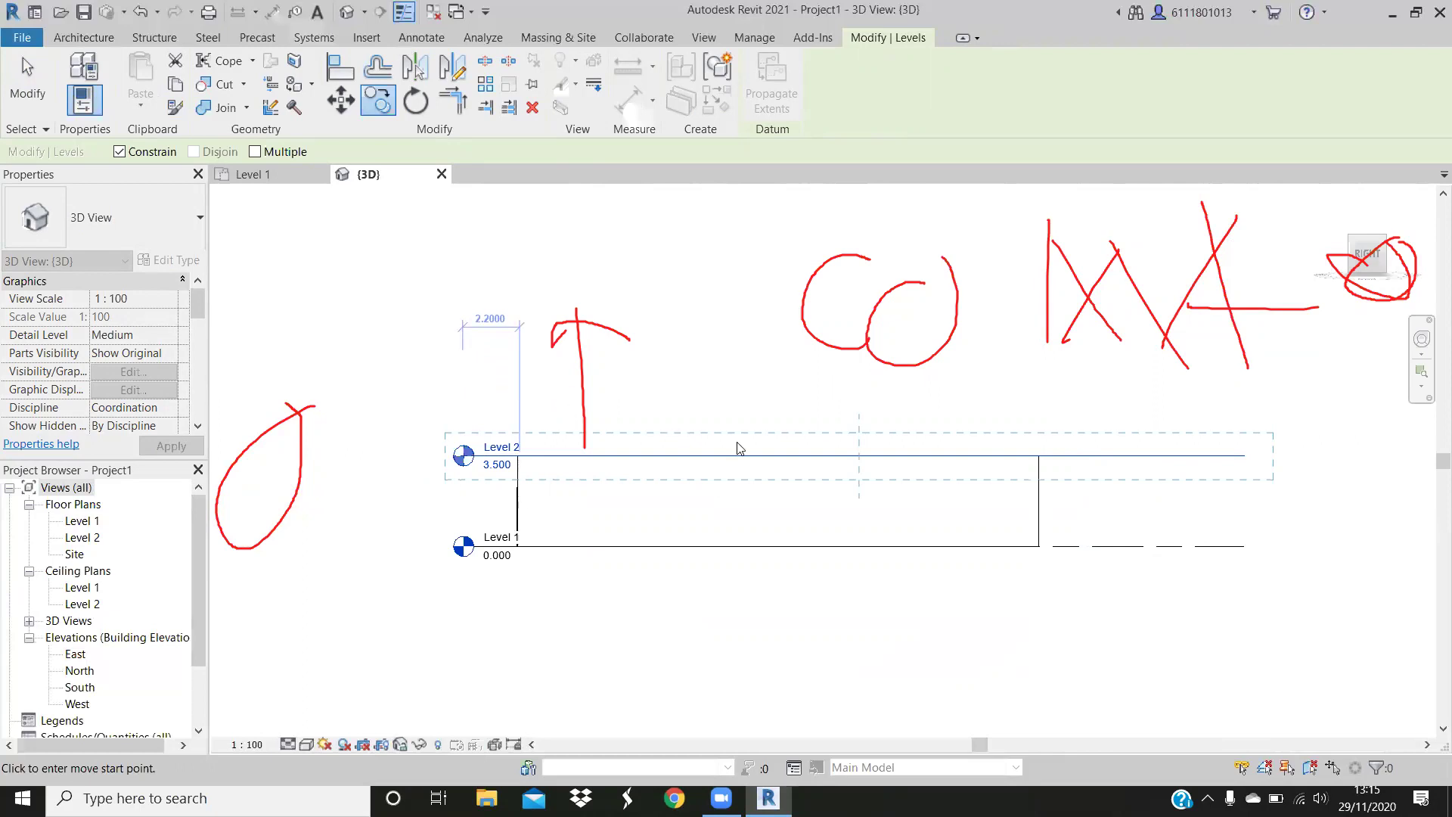
key(Escape)
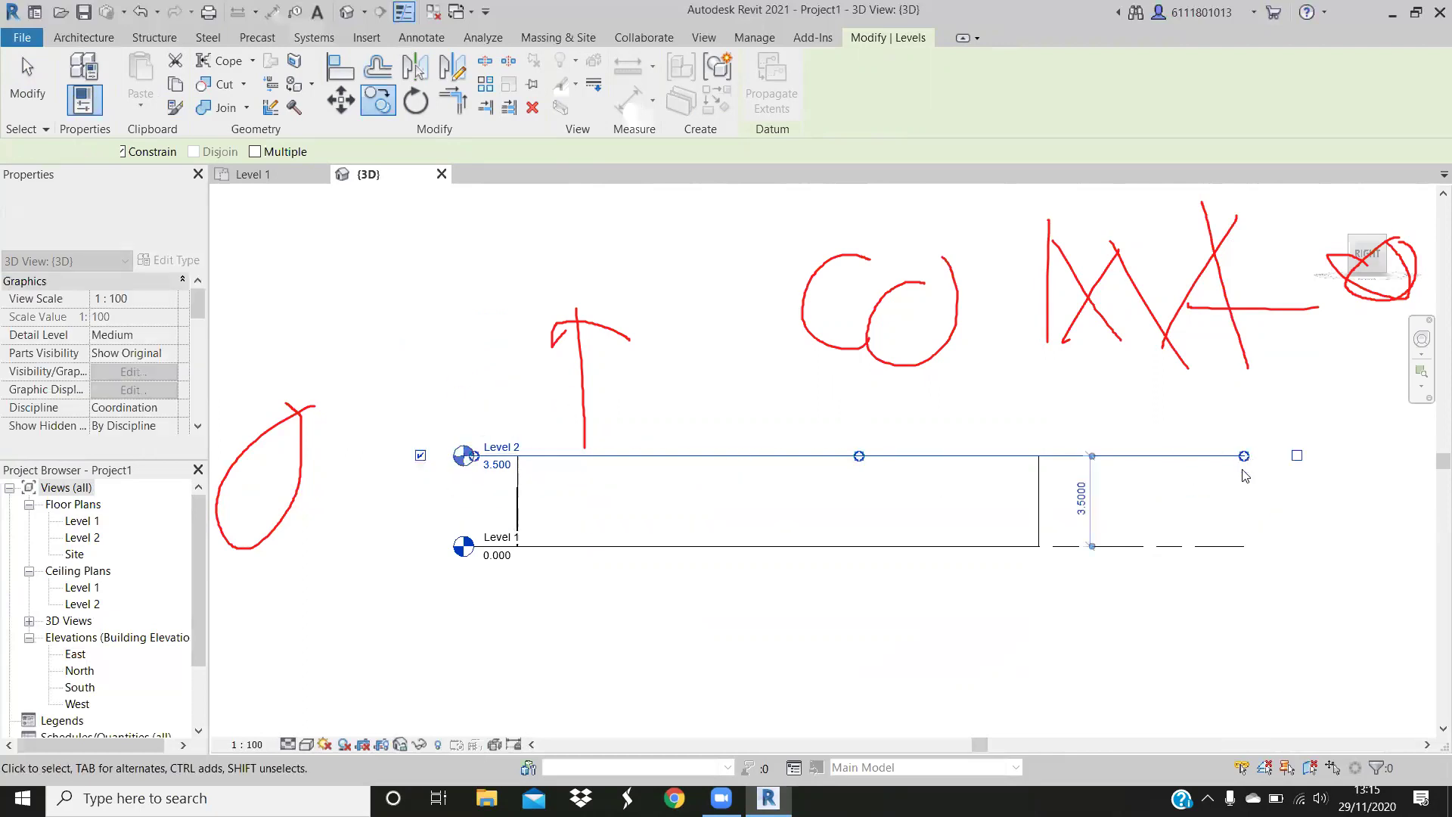
key(Escape)
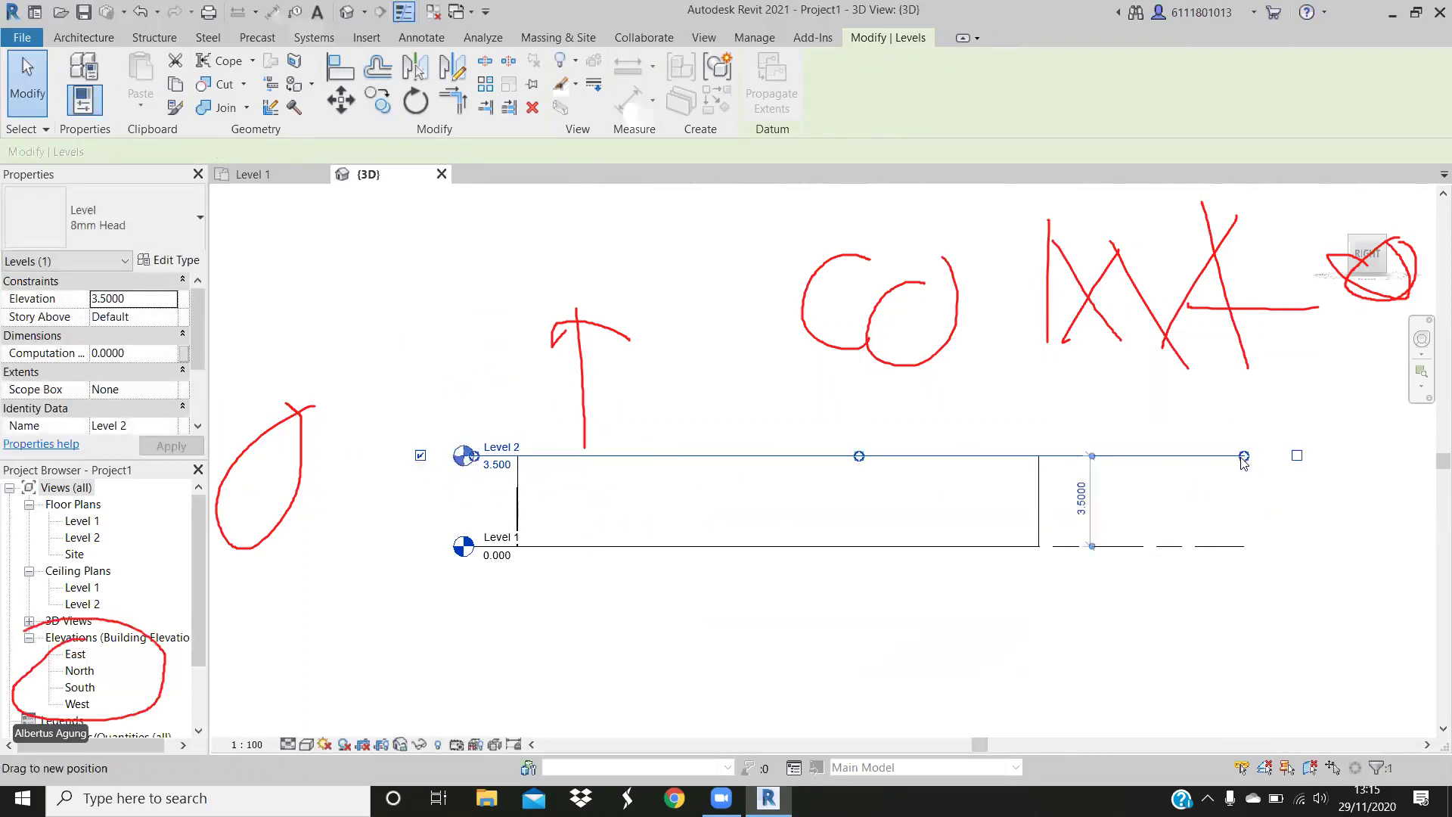
key(c)
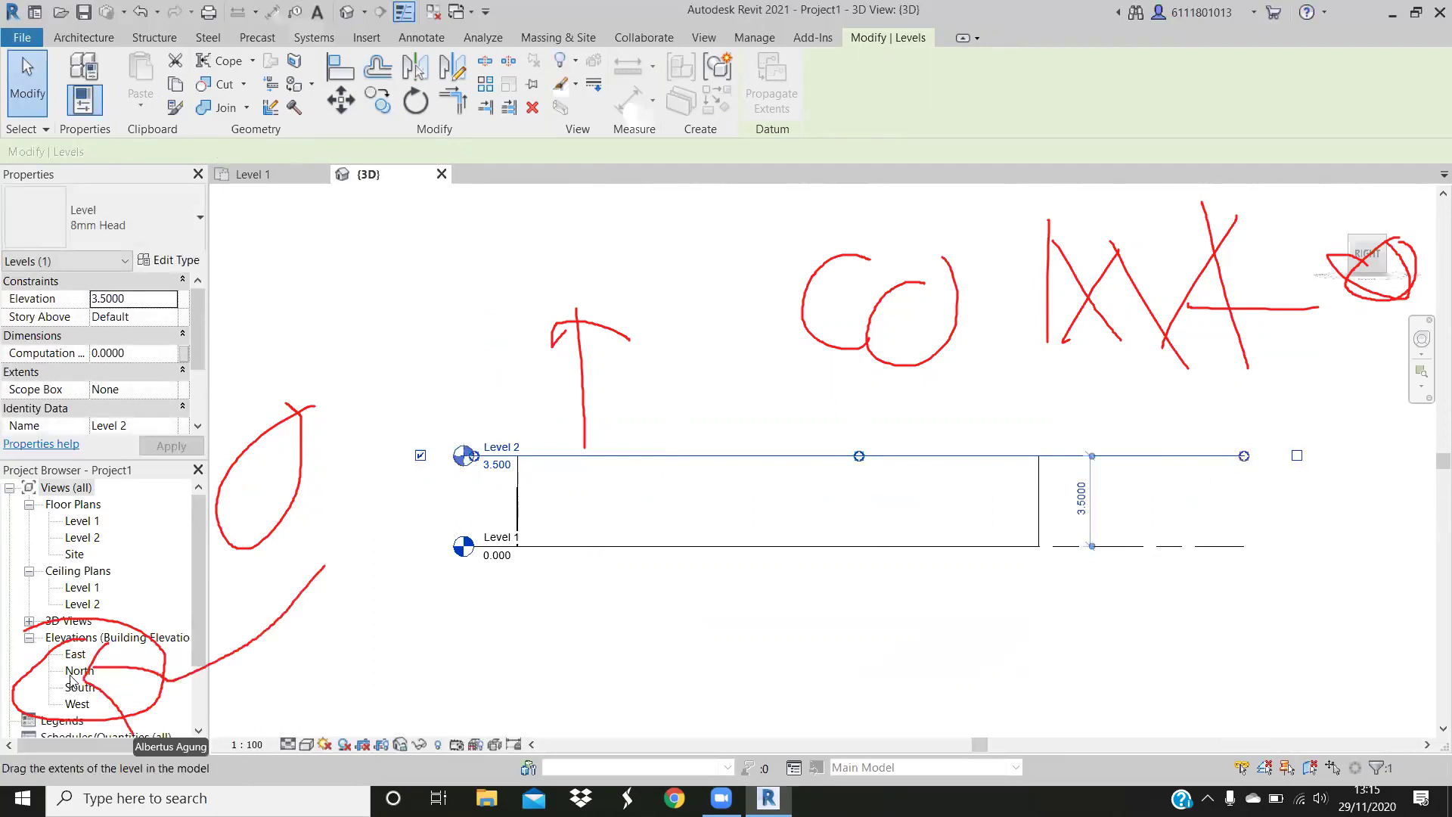
click(78, 672)
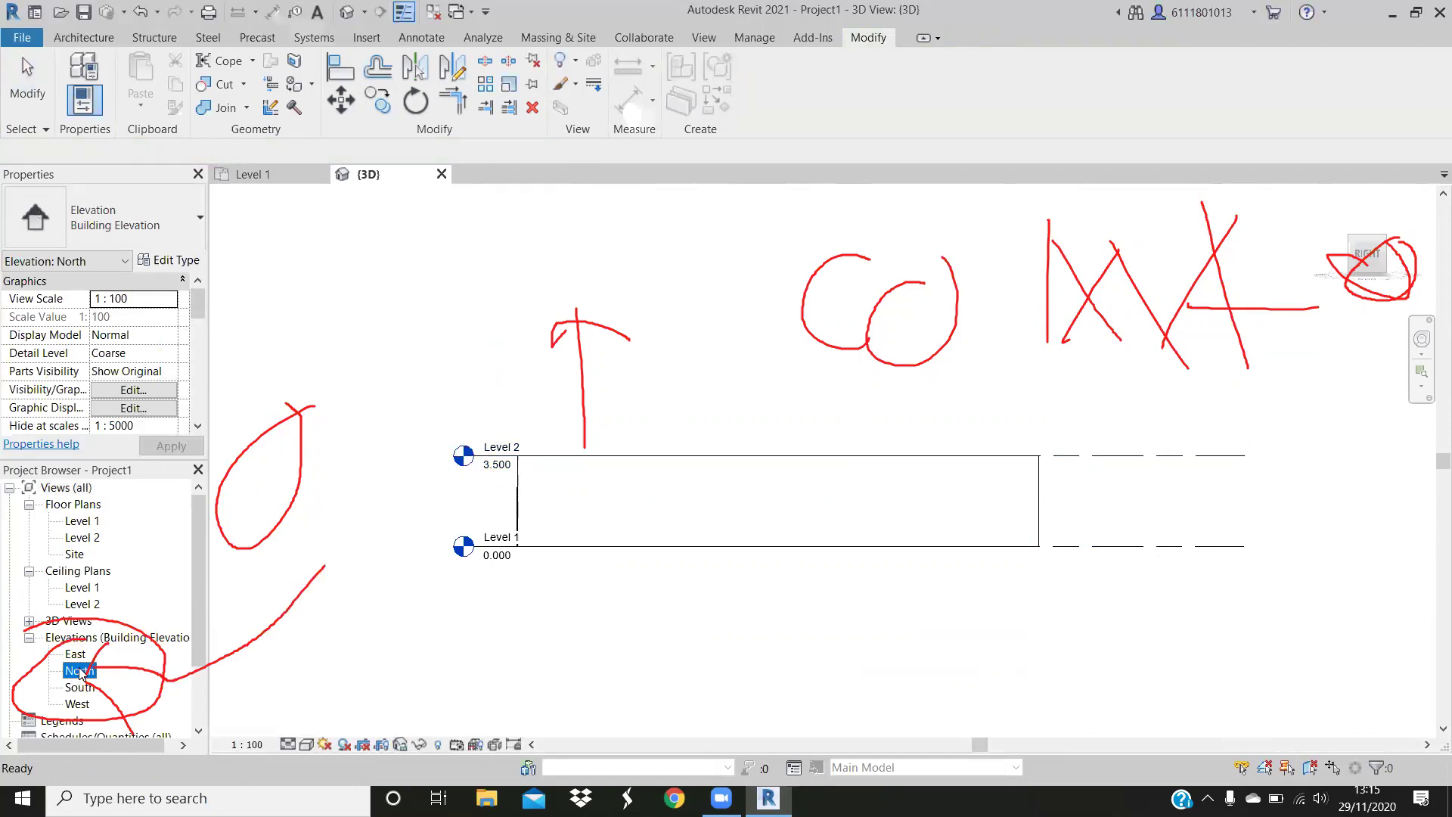
Pan the North elevation to the level heads, select Level 2 and start Copy (CO)
scroll(81, 672, down, 1)
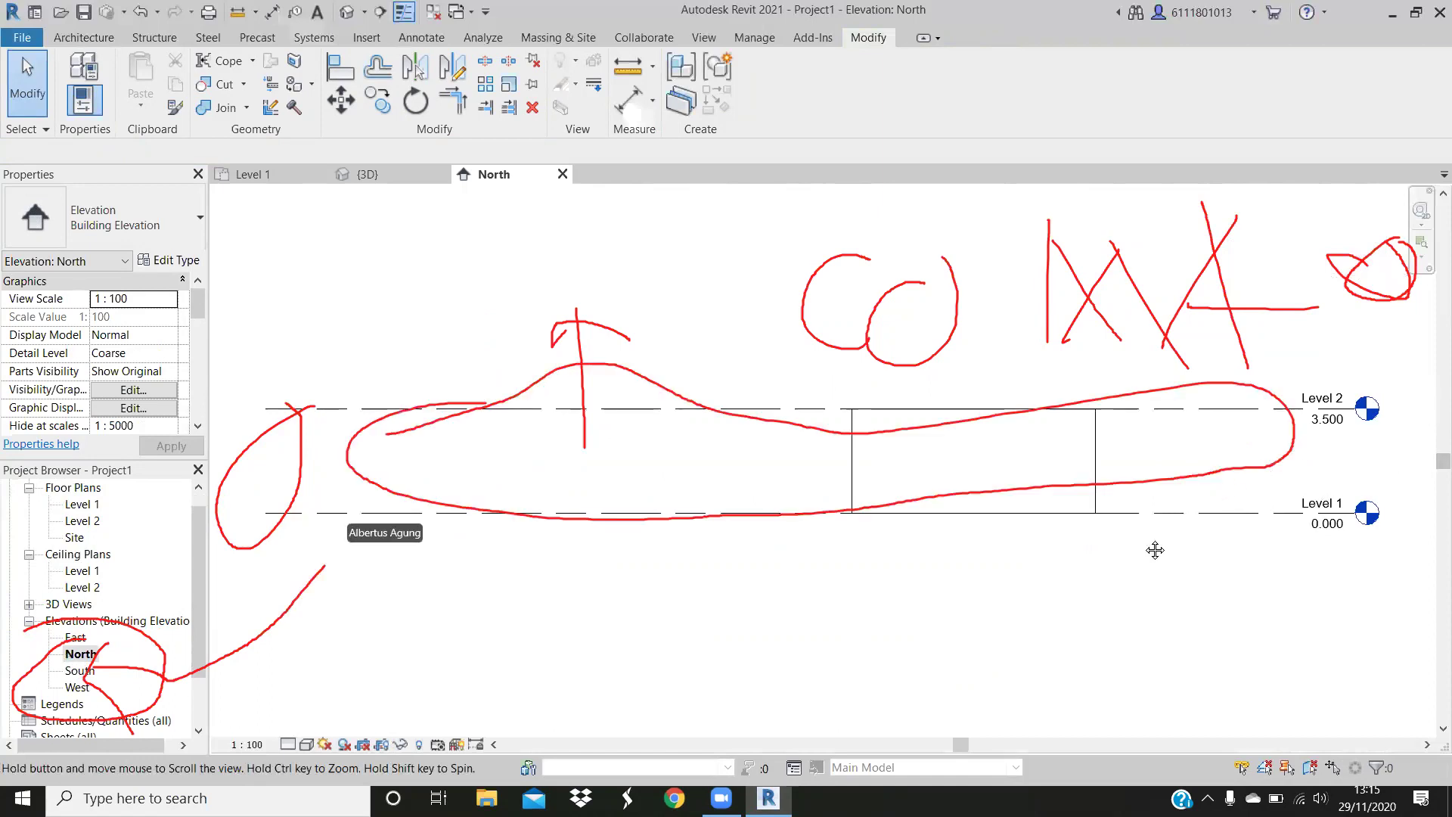
middle_drag(1155, 550, 1119, 569)
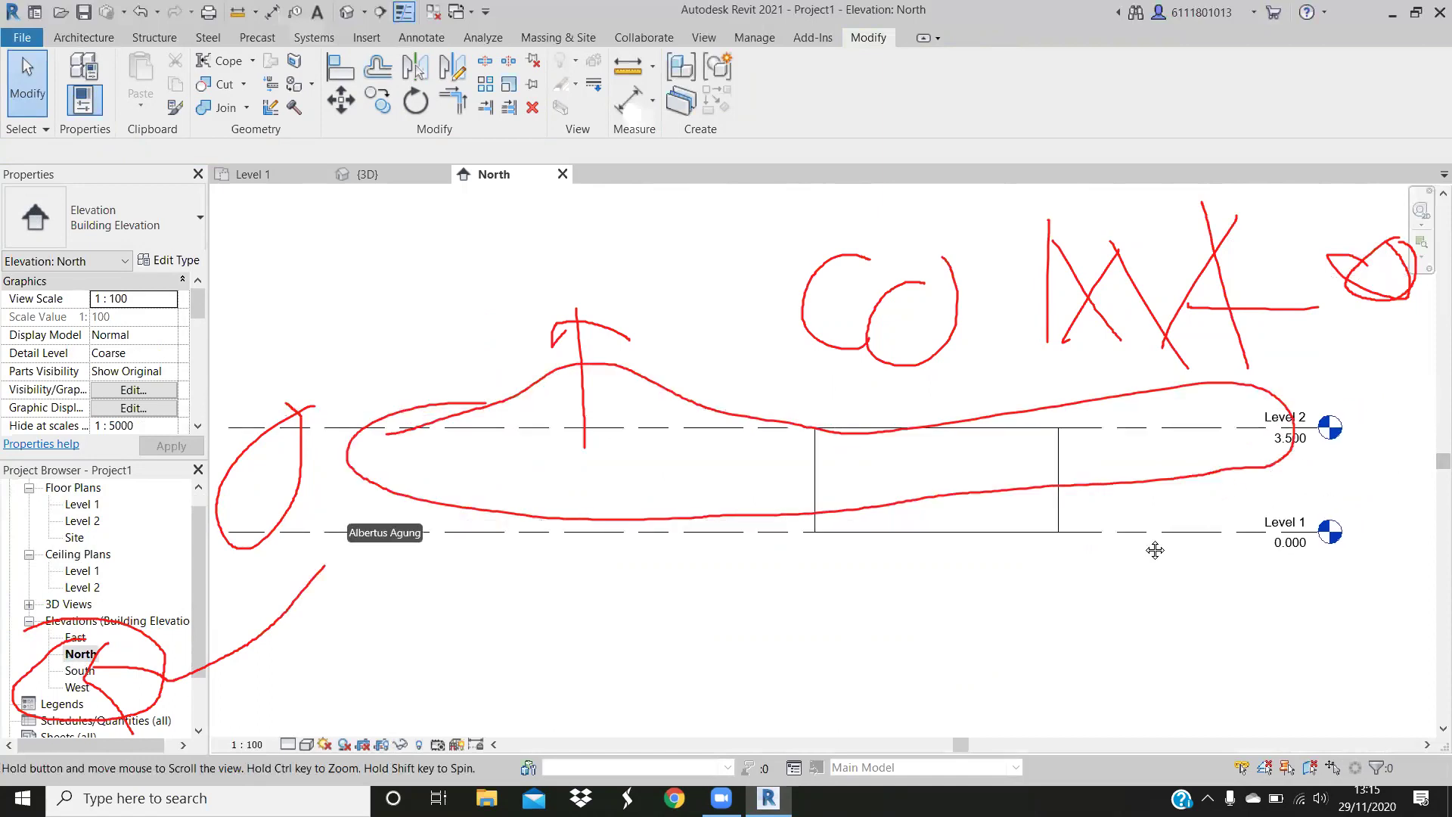
middle_drag(1280, 546, 1224, 579)
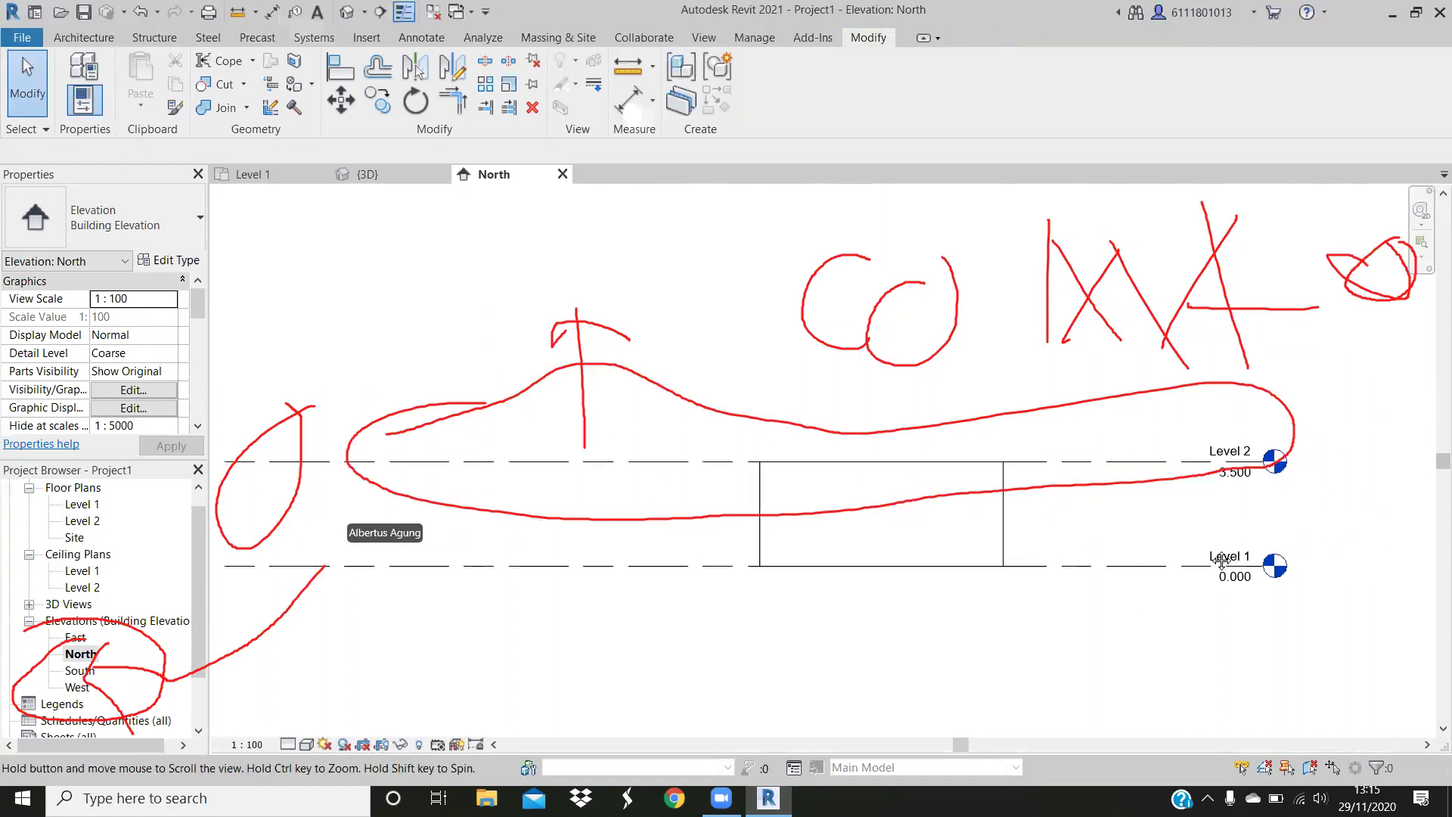
middle_drag(1222, 560, 1171, 647)
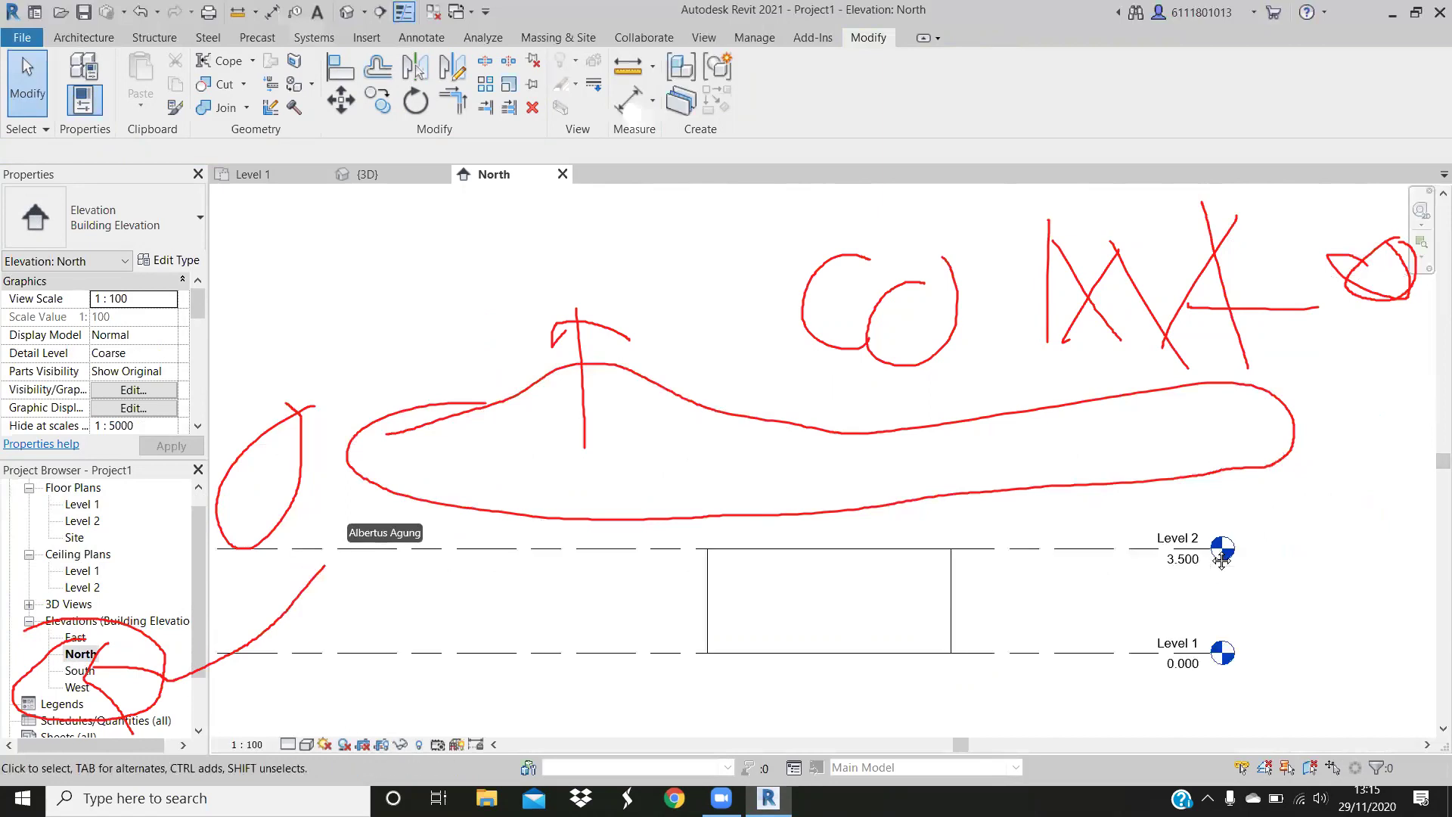
click(1223, 560)
scroll(1223, 560, up, 1)
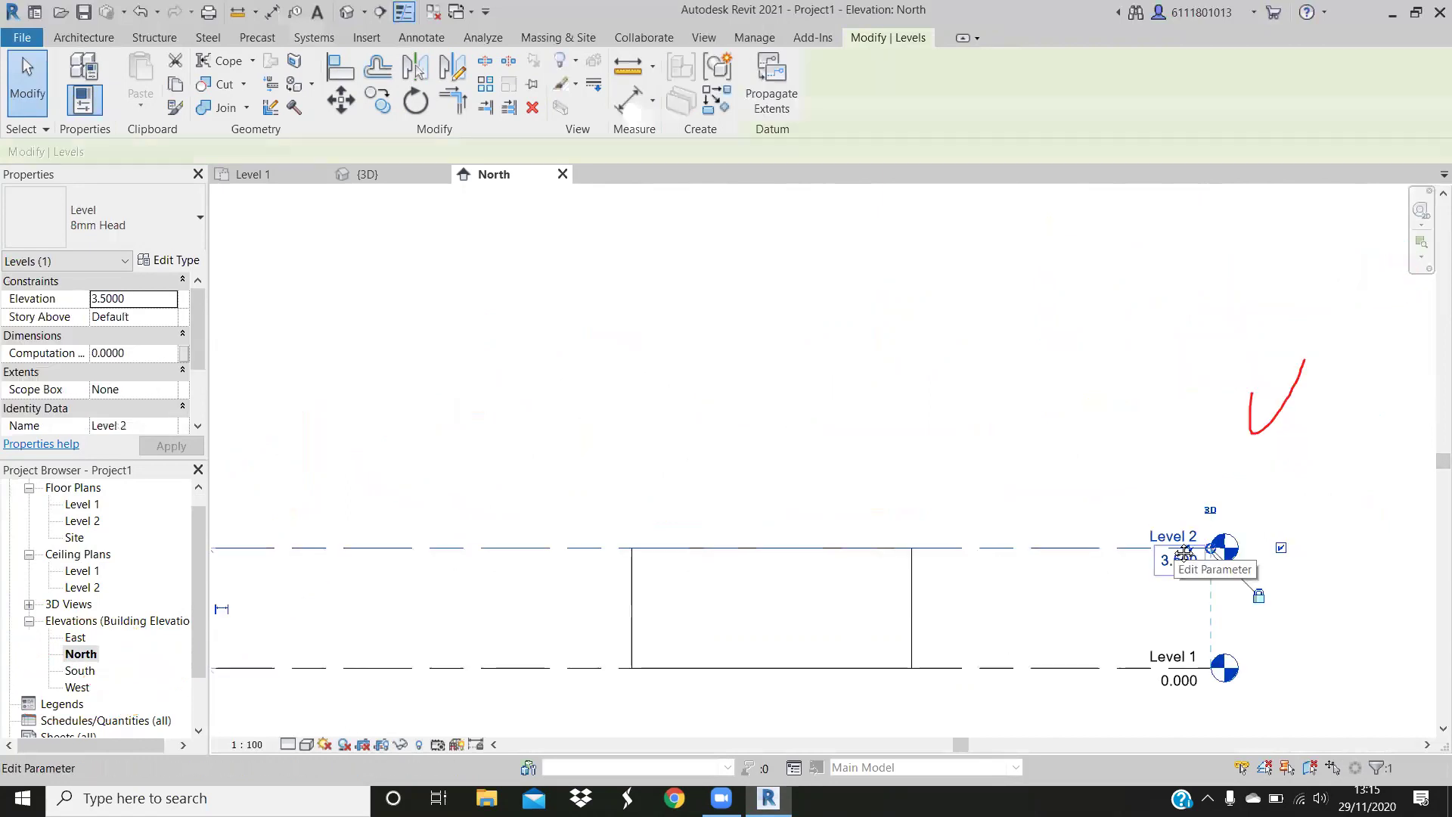
key(c)
key(o)
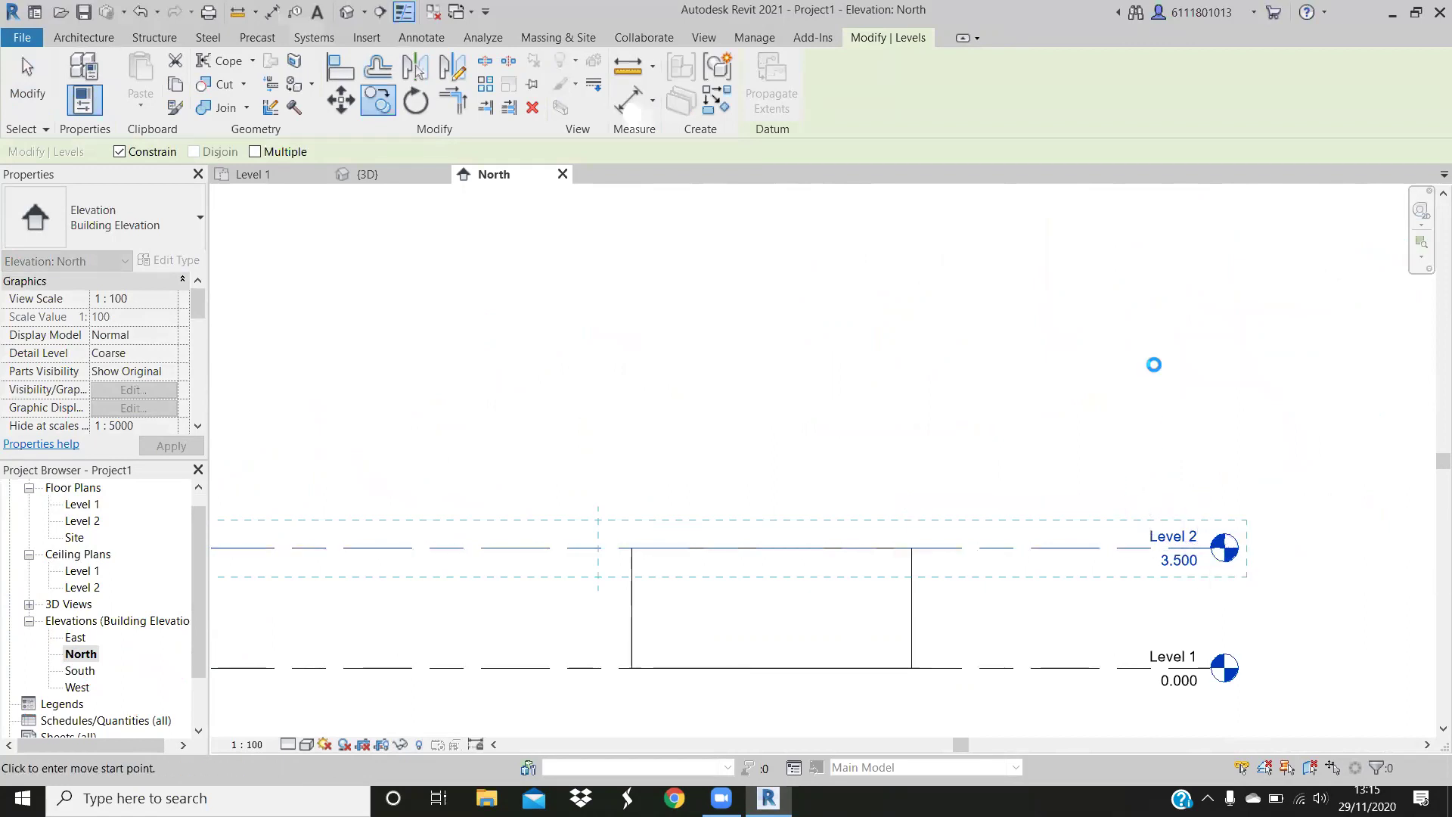
Copy Level 2 up 4.4, creating Level 3 at 7.900
click(1142, 517)
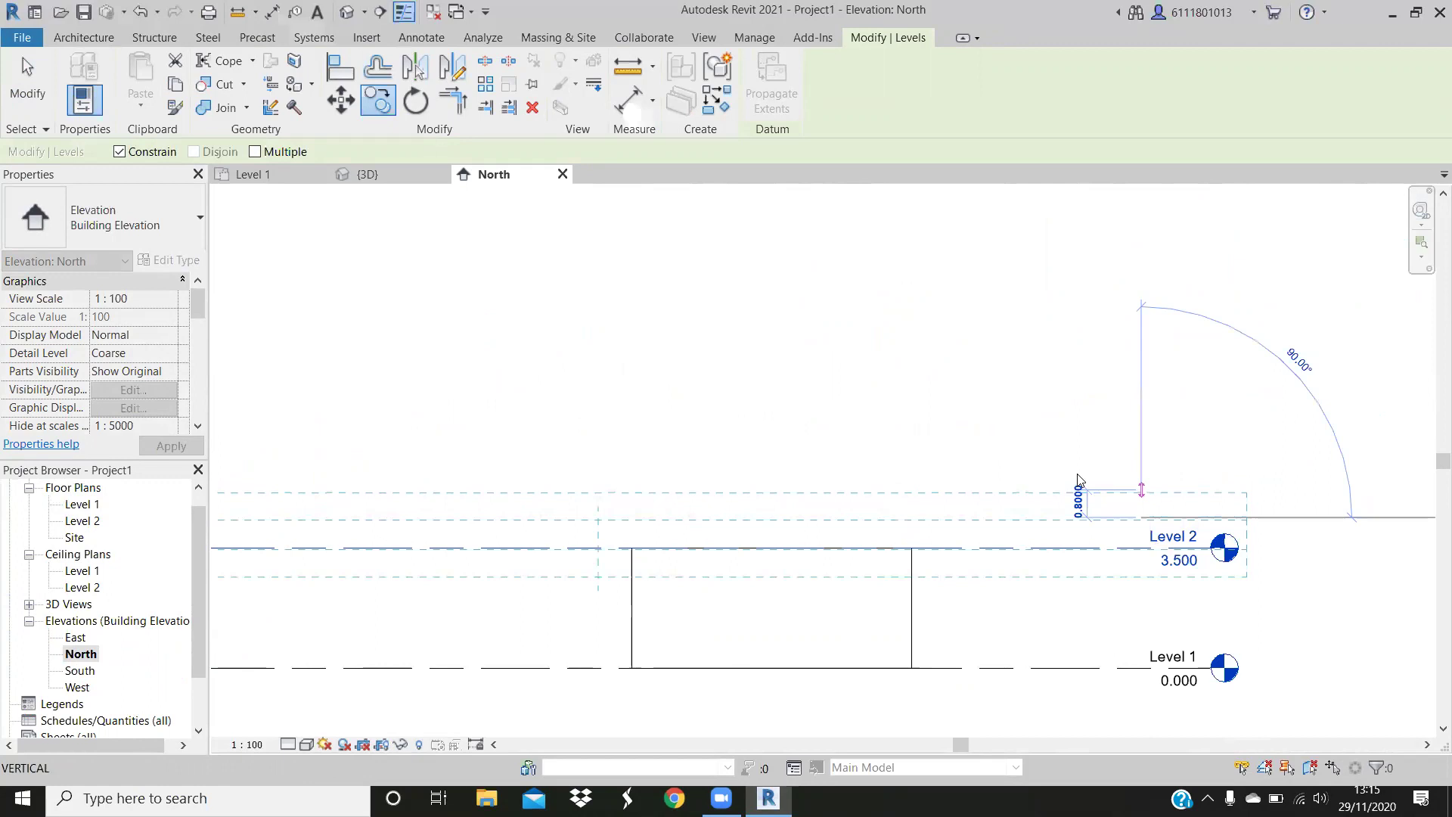
text(4.4)
key(Return)
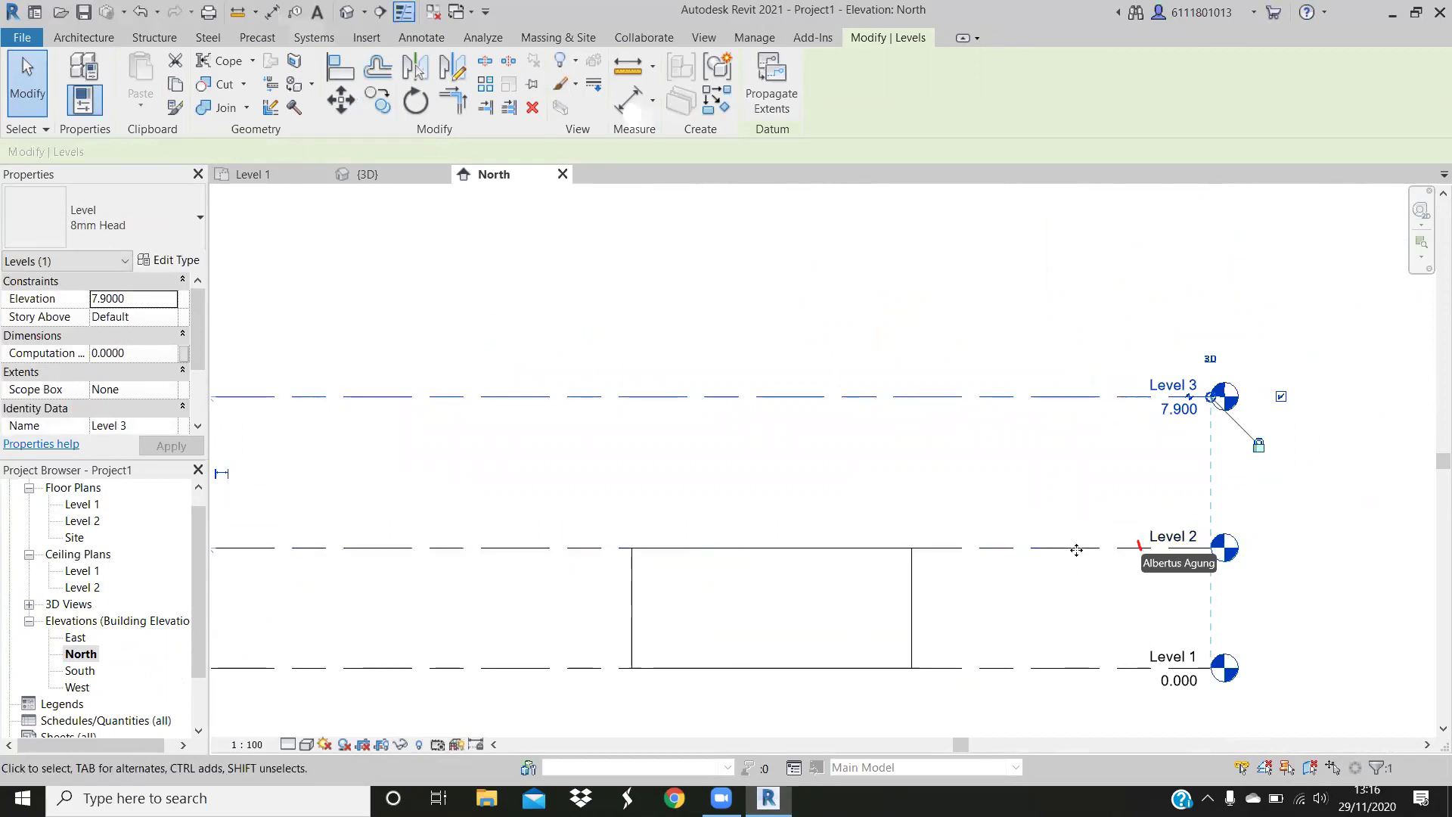
Cancel the repeated copy and delete Level 3
key(Escape)
click(1076, 547)
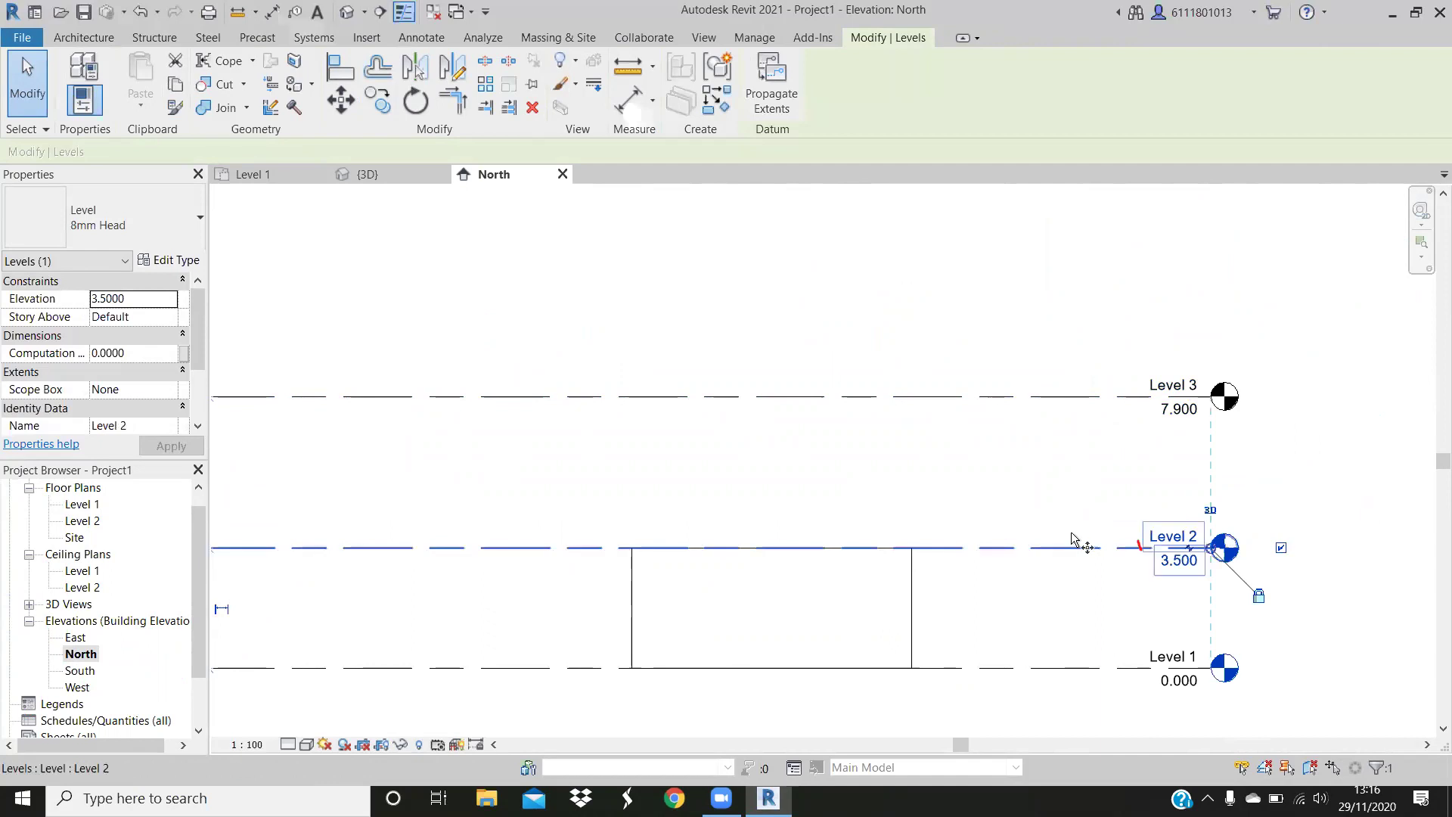
key(c)
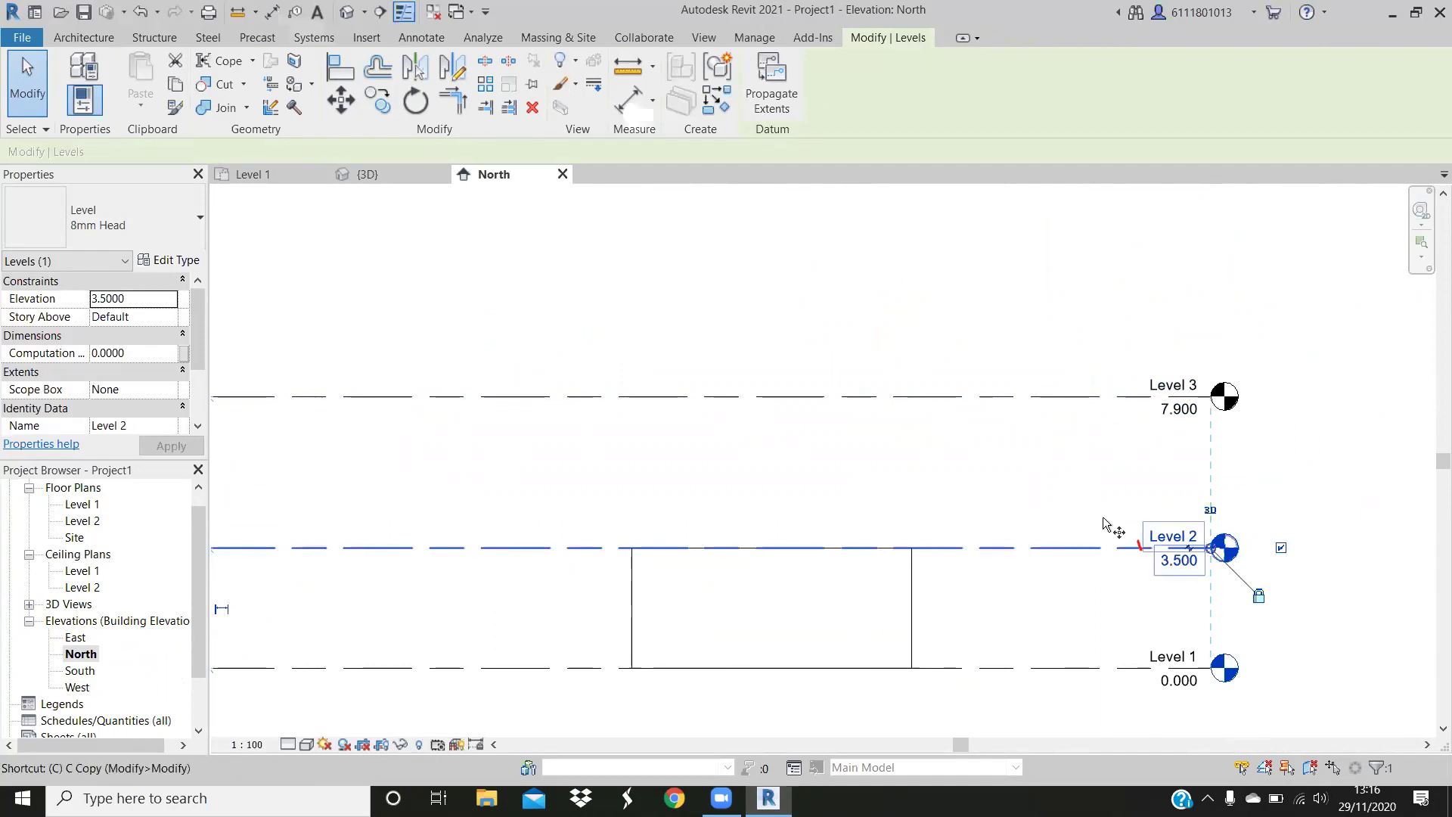
key(c)
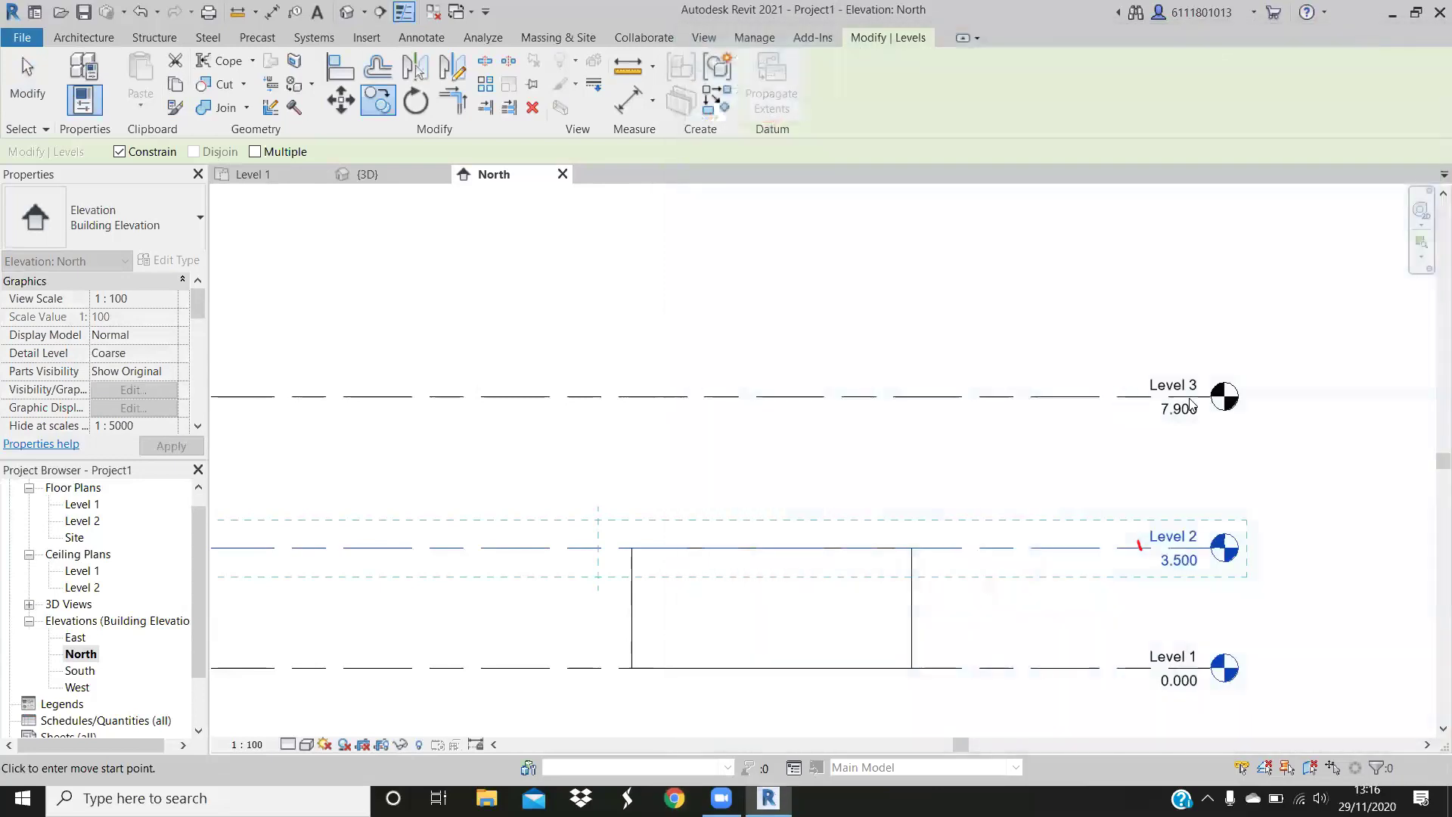
key(Escape)
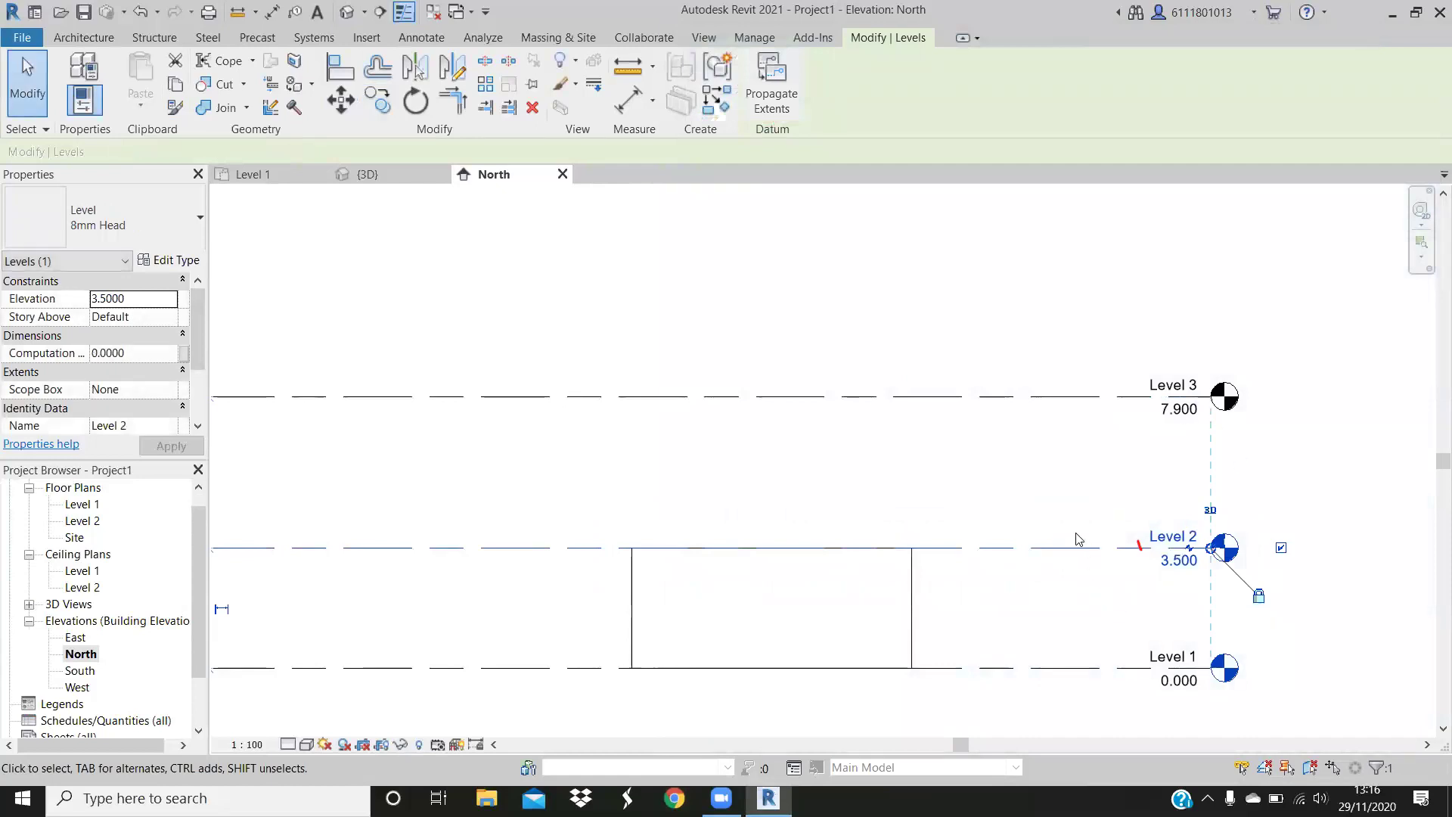
key(Delete)
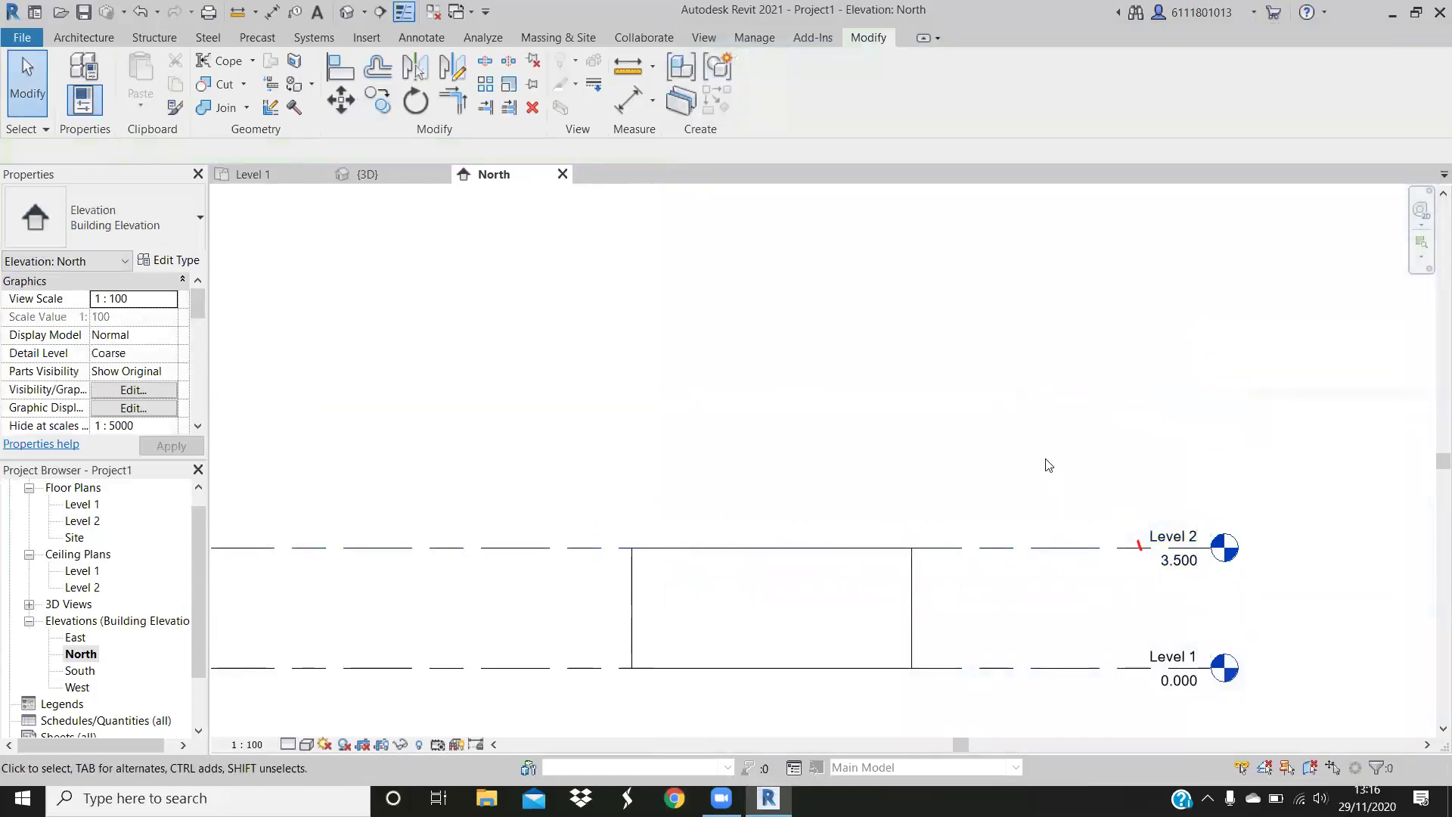
Start copying Level 2 with CO, then cancel the attempt
key(c)
key(o)
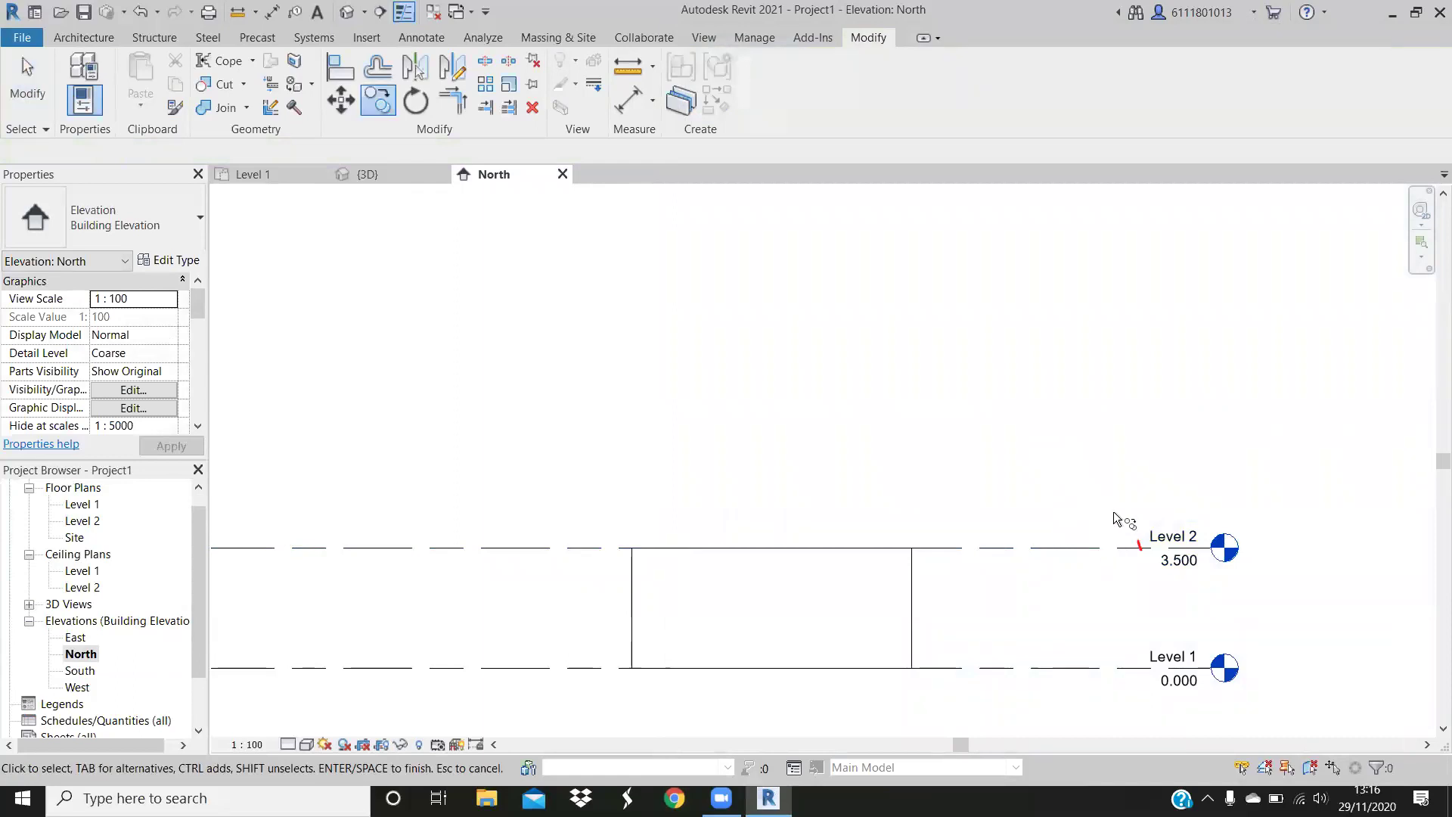
click(1114, 519)
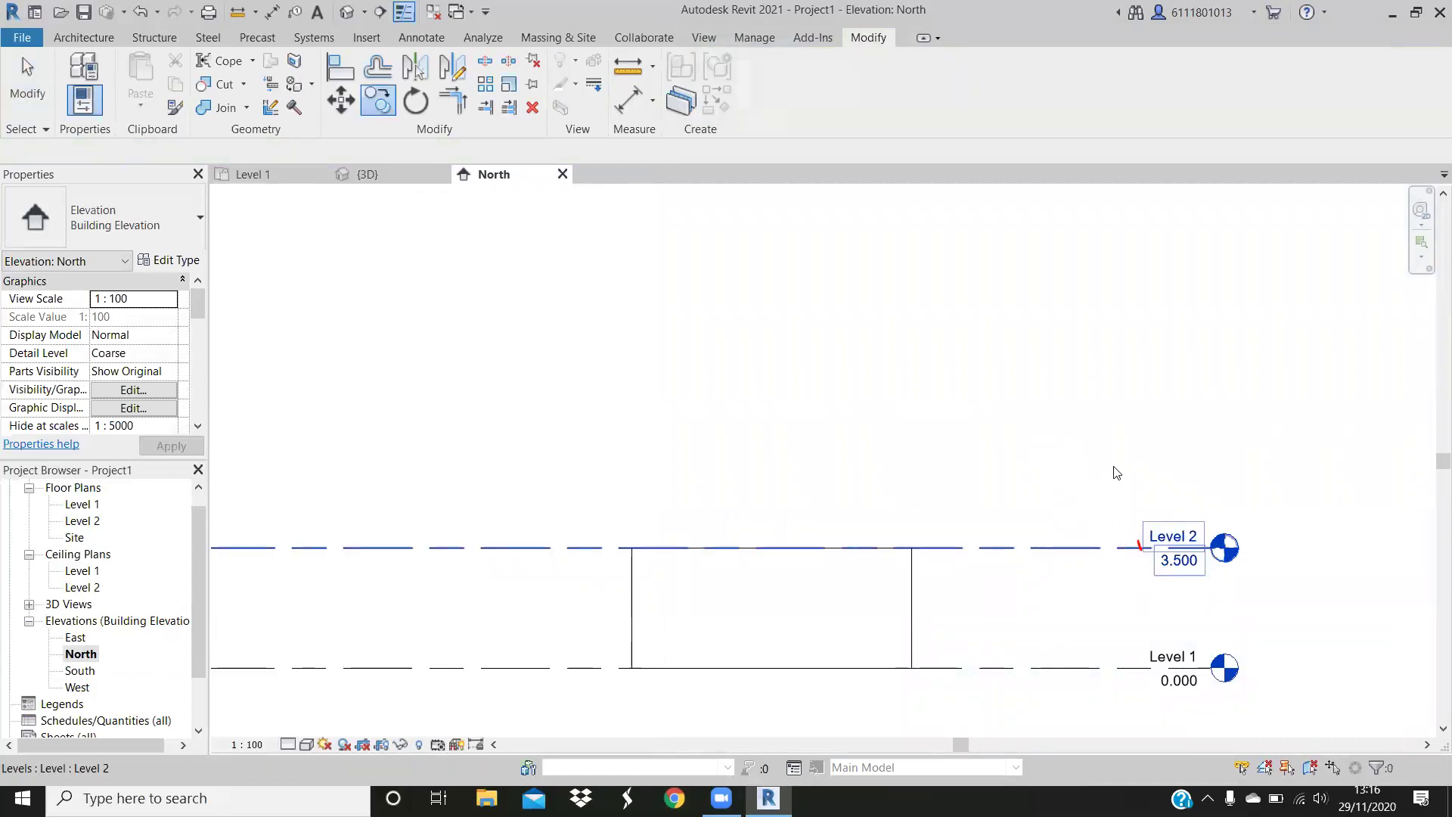
key(Escape)
key(Escape)
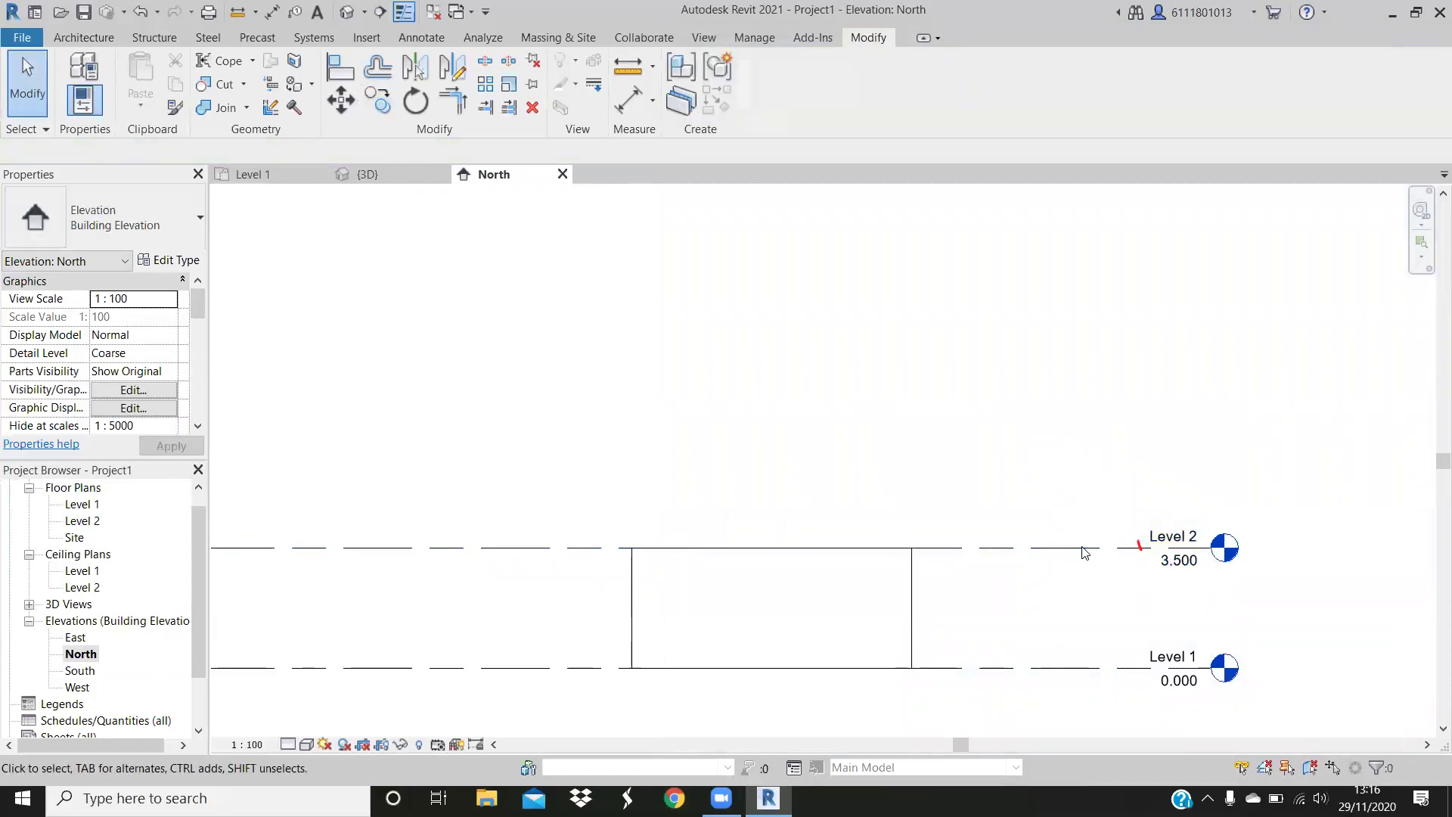
Copy Level 2 3.5 upward to 7.000 and rename the new level Level 3
click(1077, 545)
key(c)
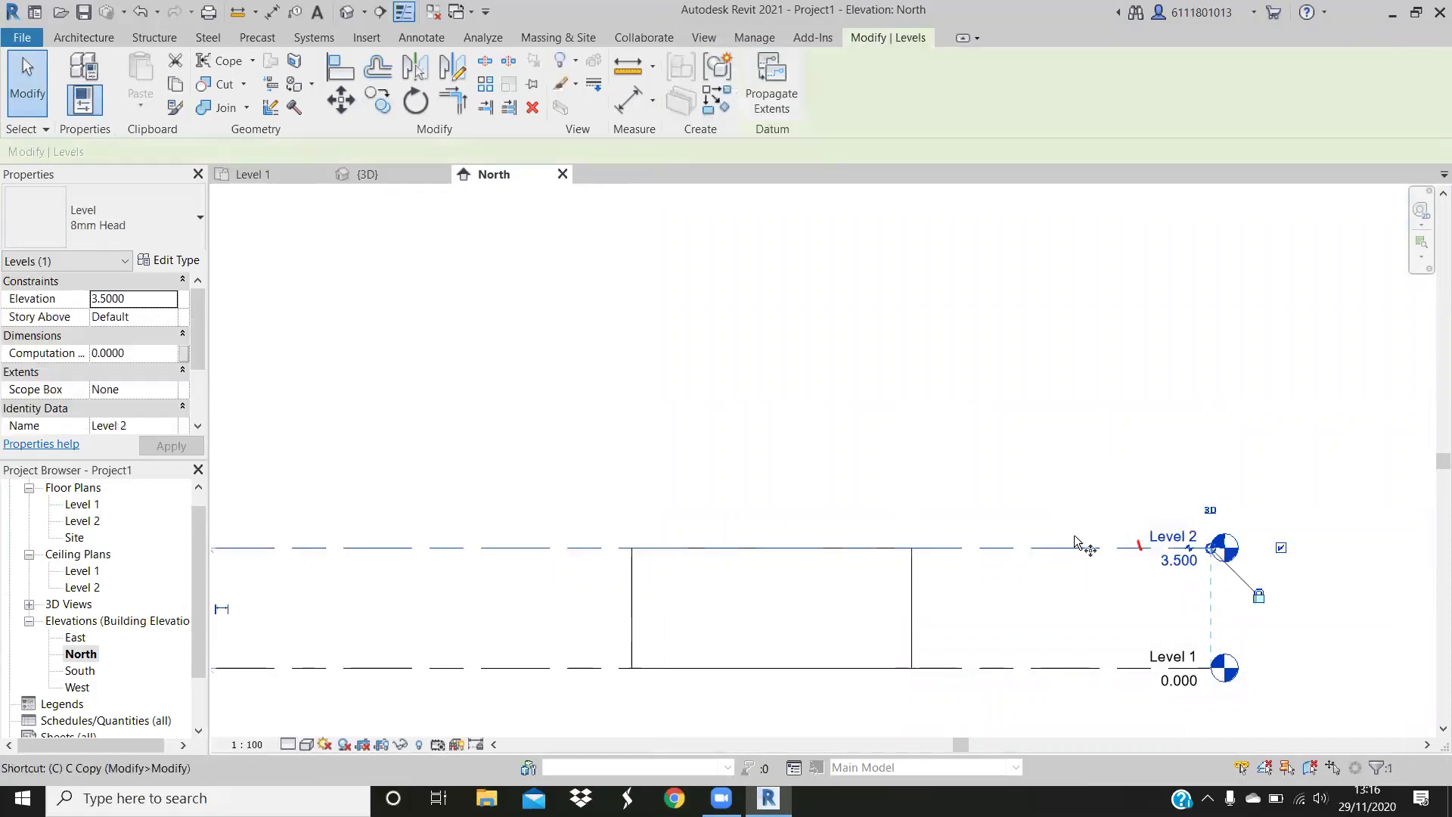
key(o)
click(1092, 519)
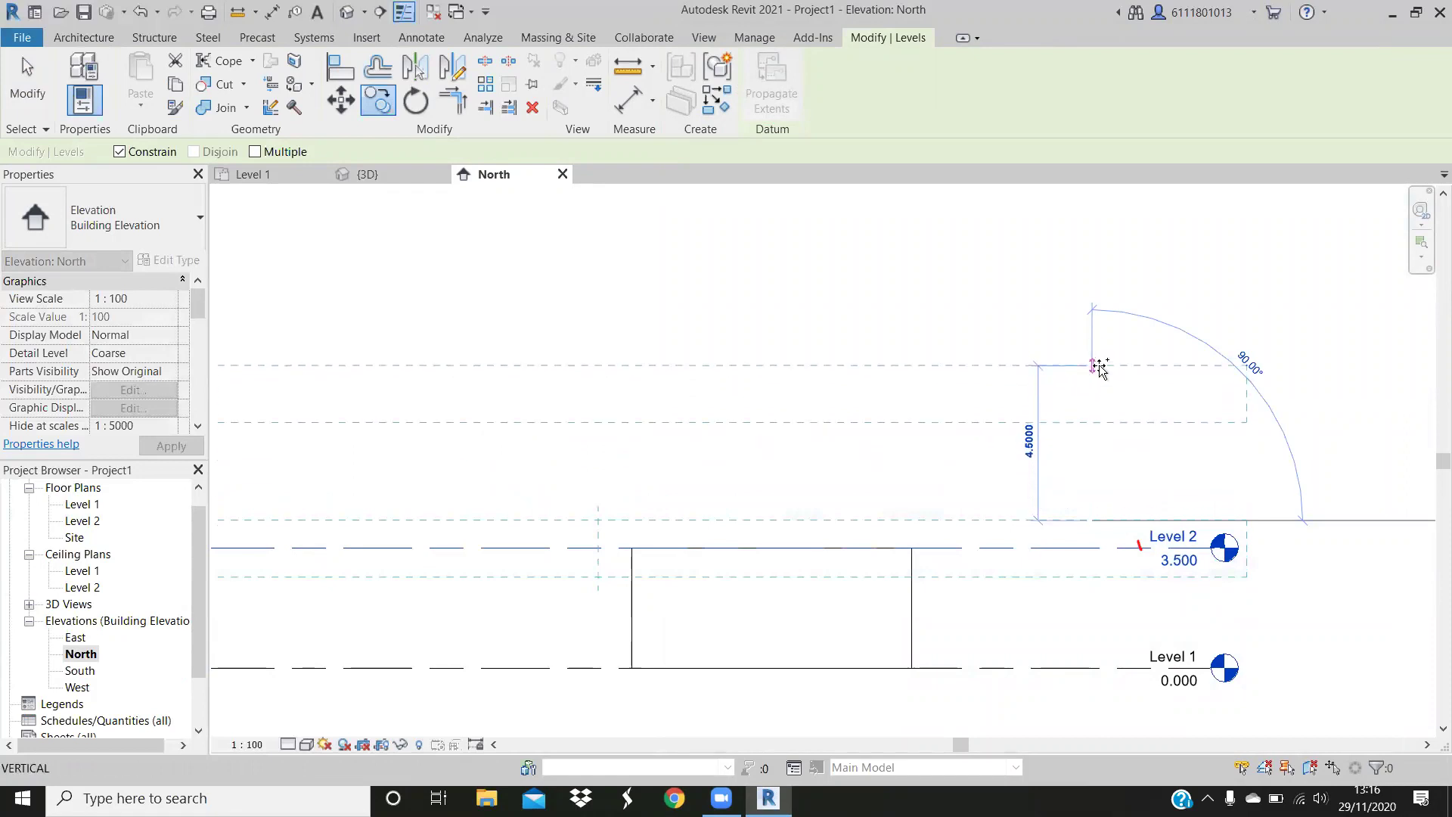
text(3.5)
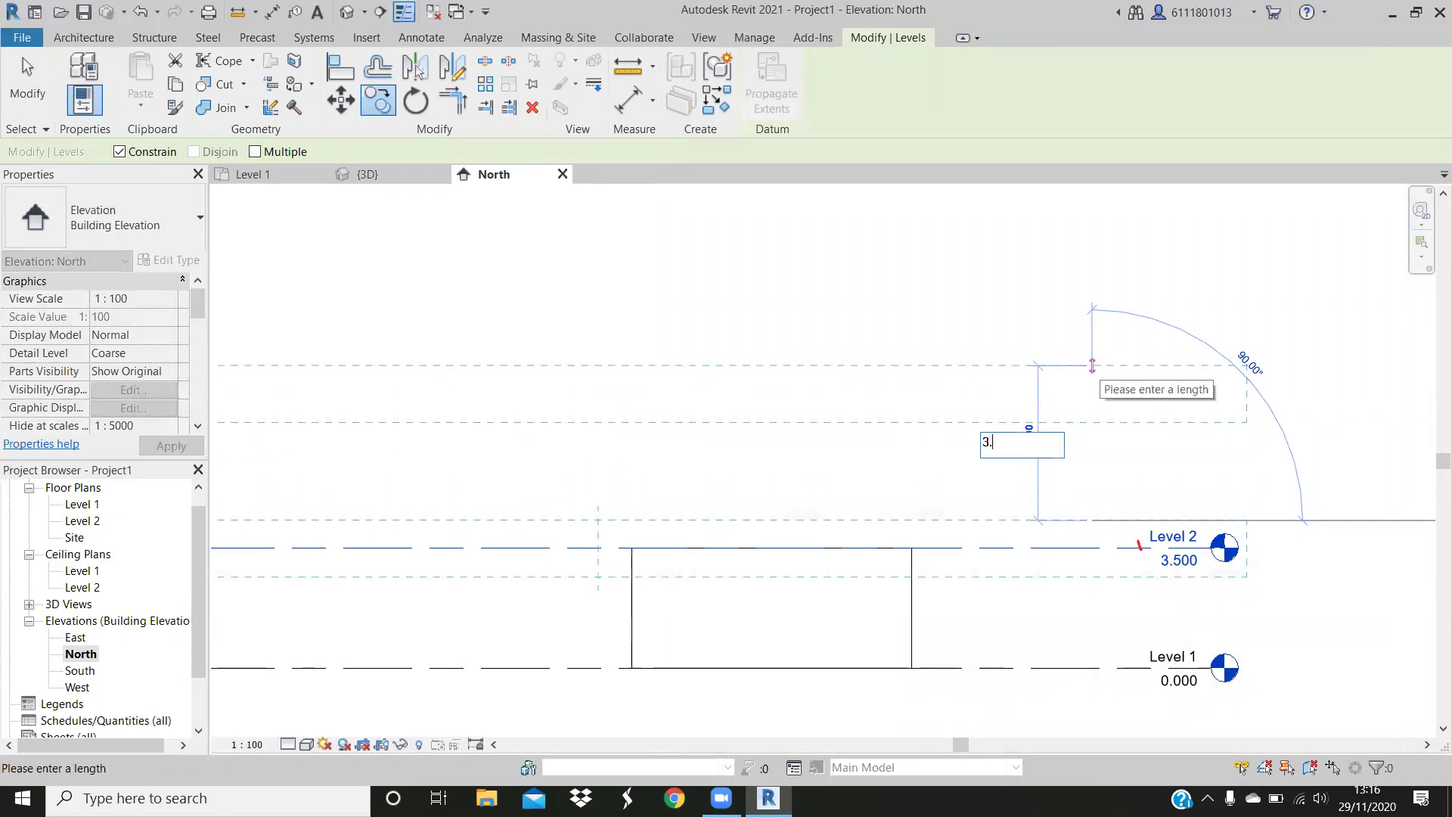
key(Return)
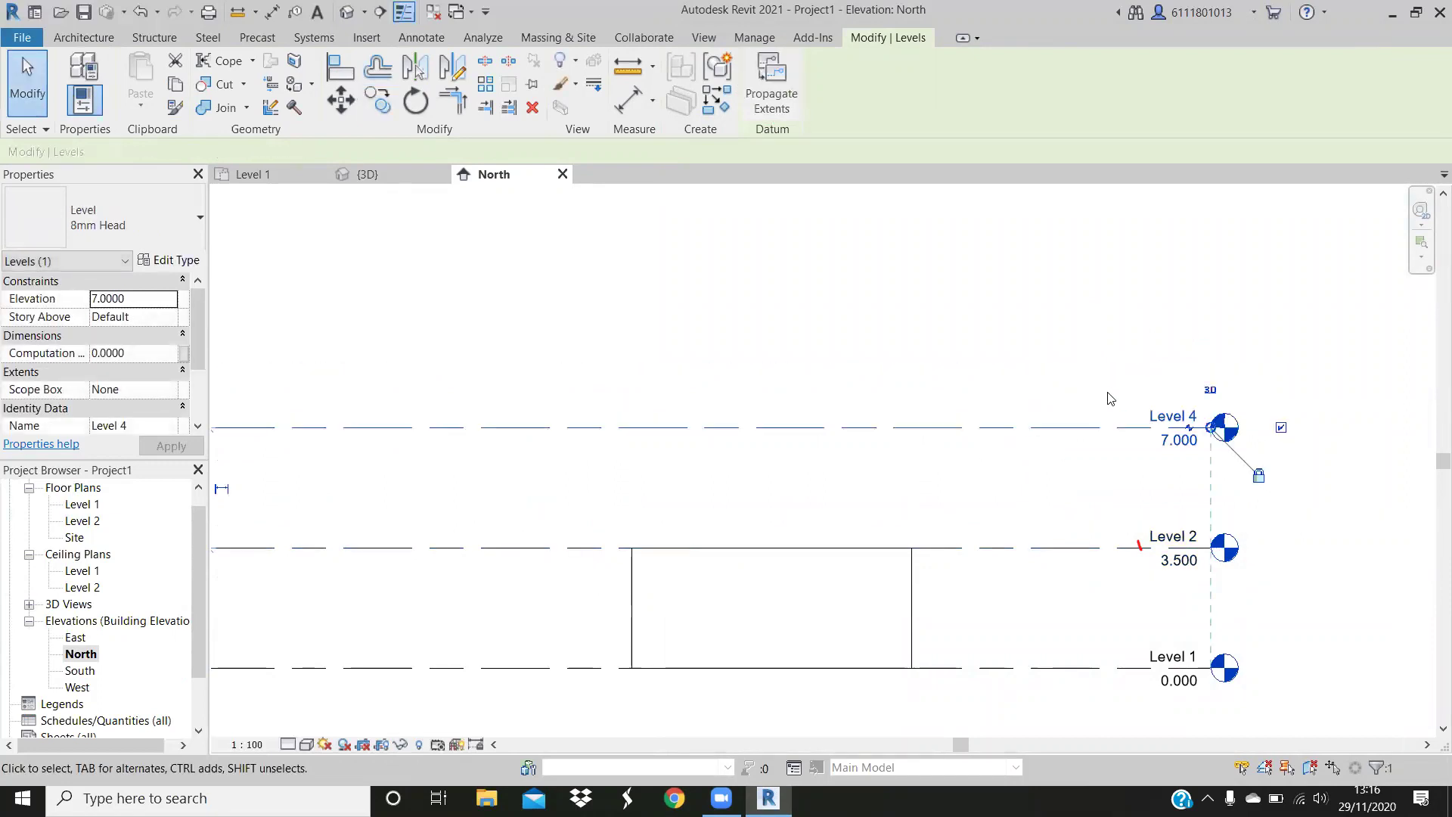
click(1189, 415)
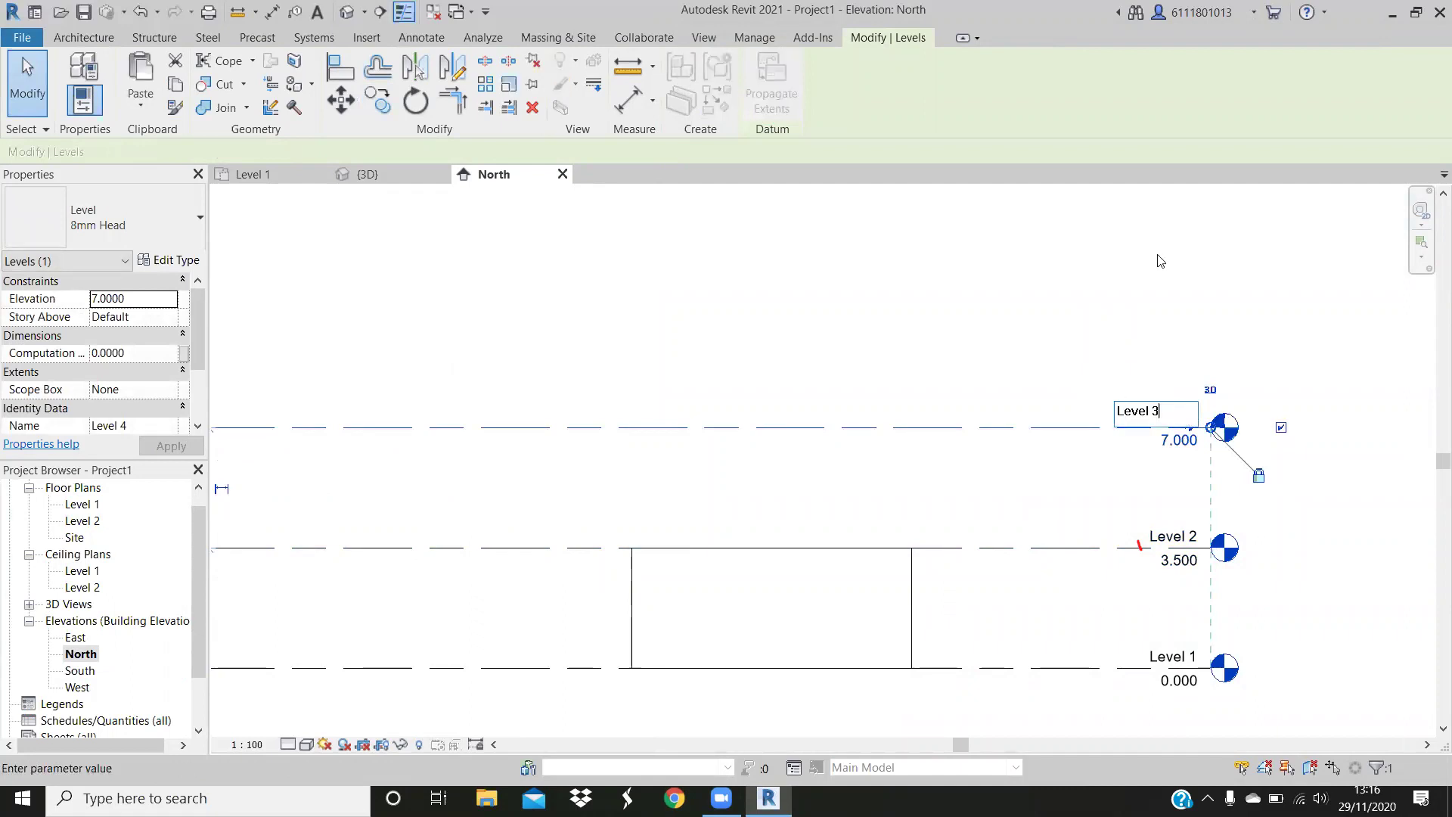
key(Return)
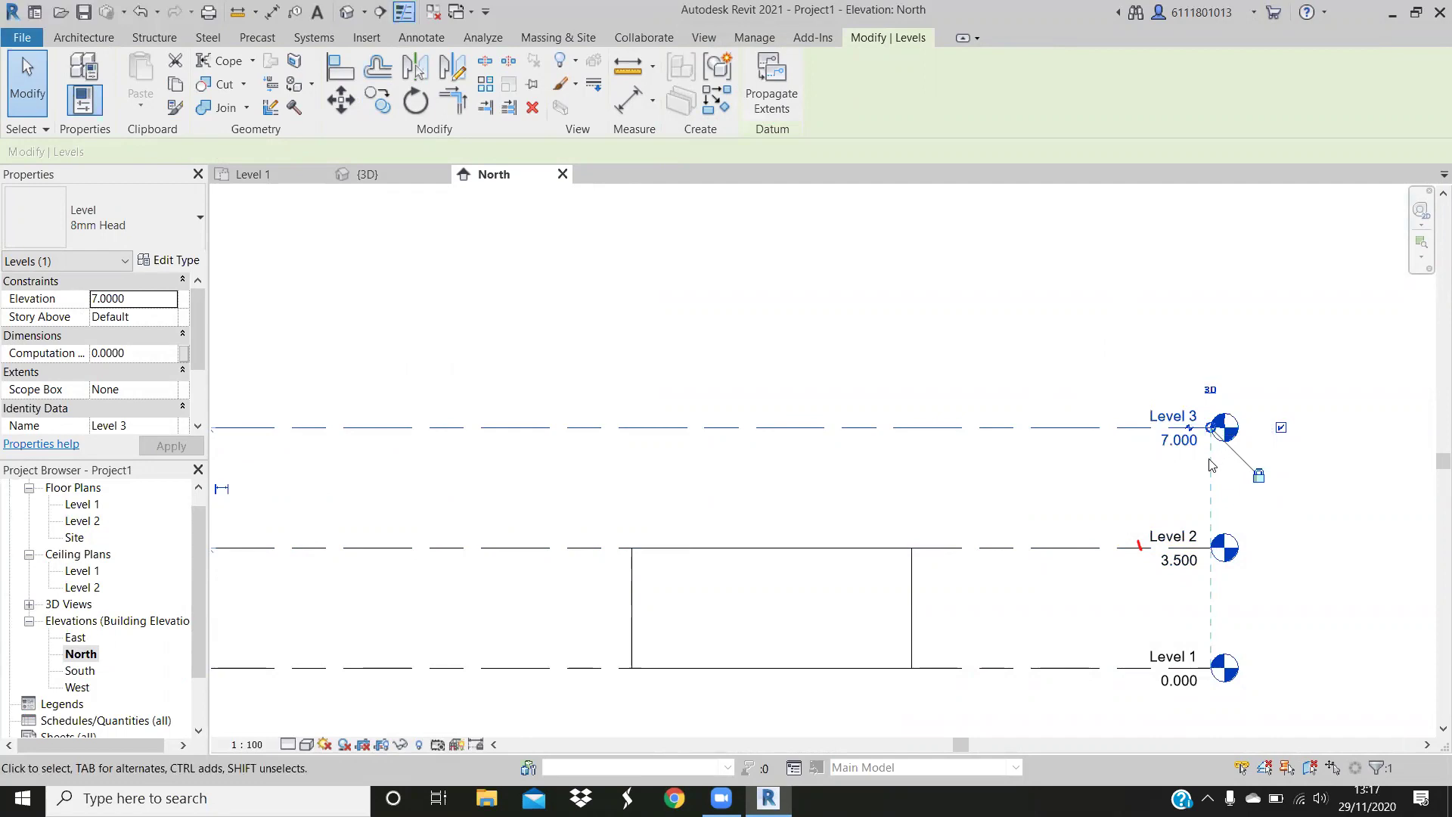
Place a 3.500 aligned dimension between Level 2 and Level 3
key(d)
key(i)
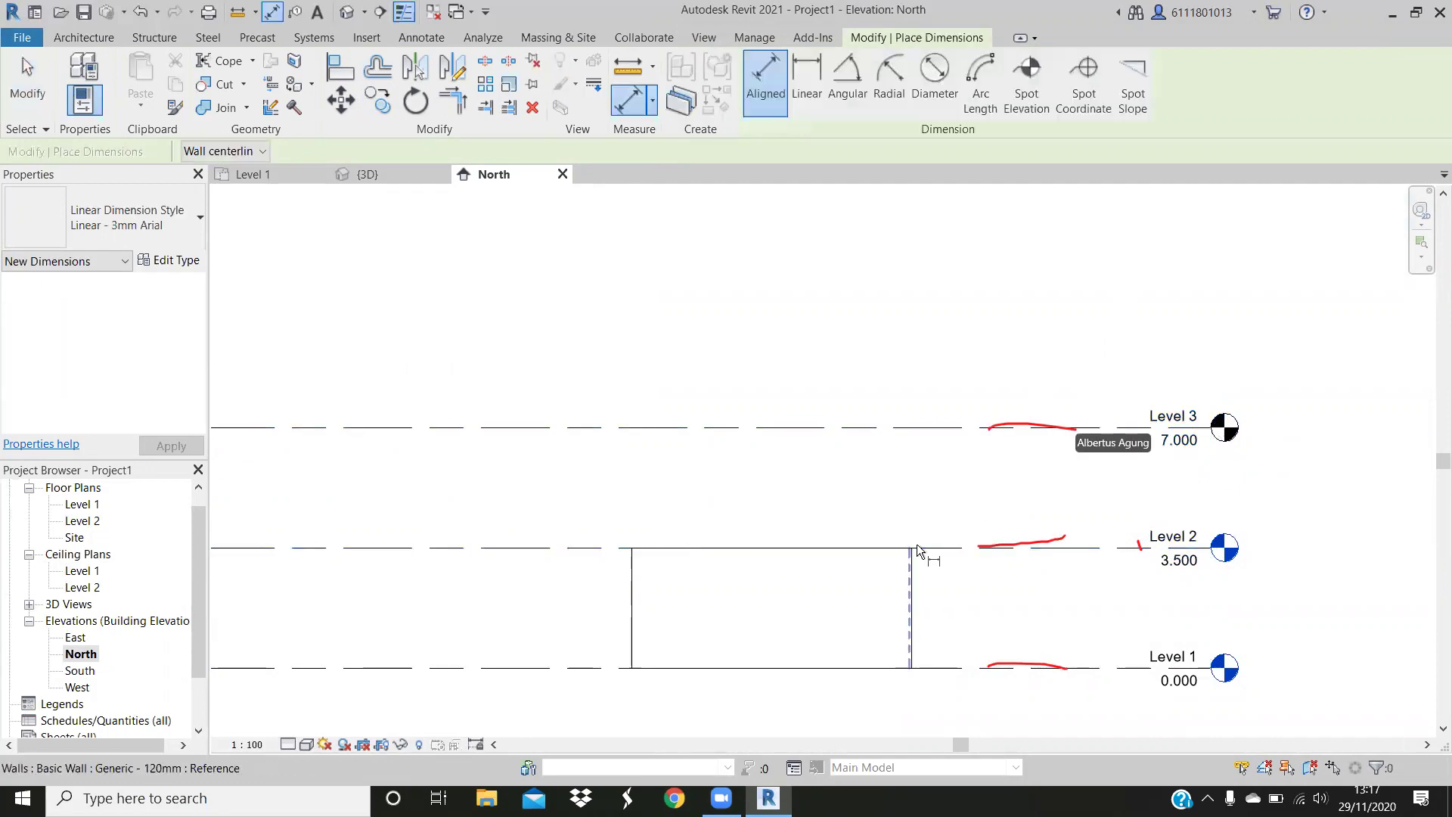
click(960, 547)
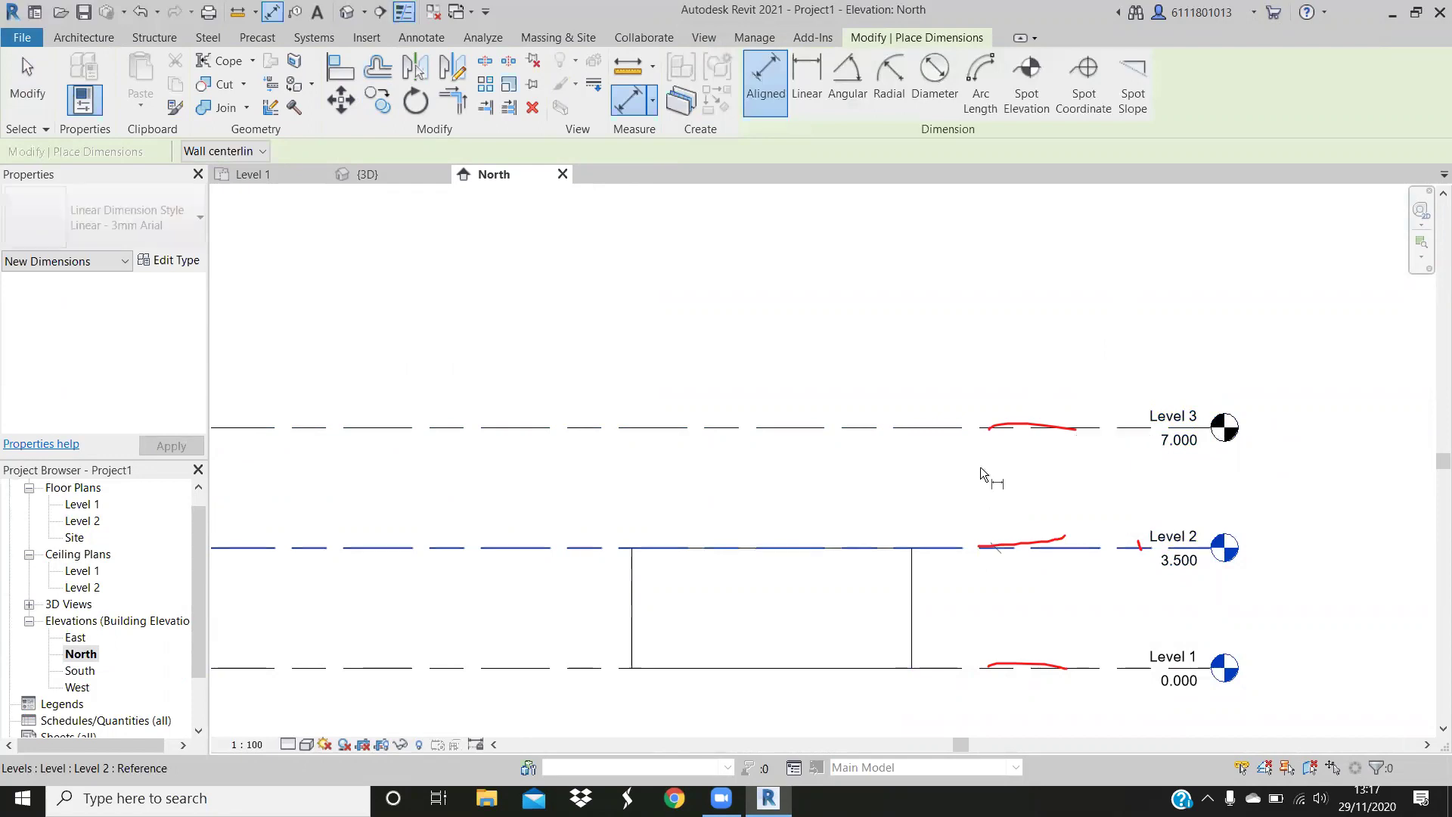
click(989, 428)
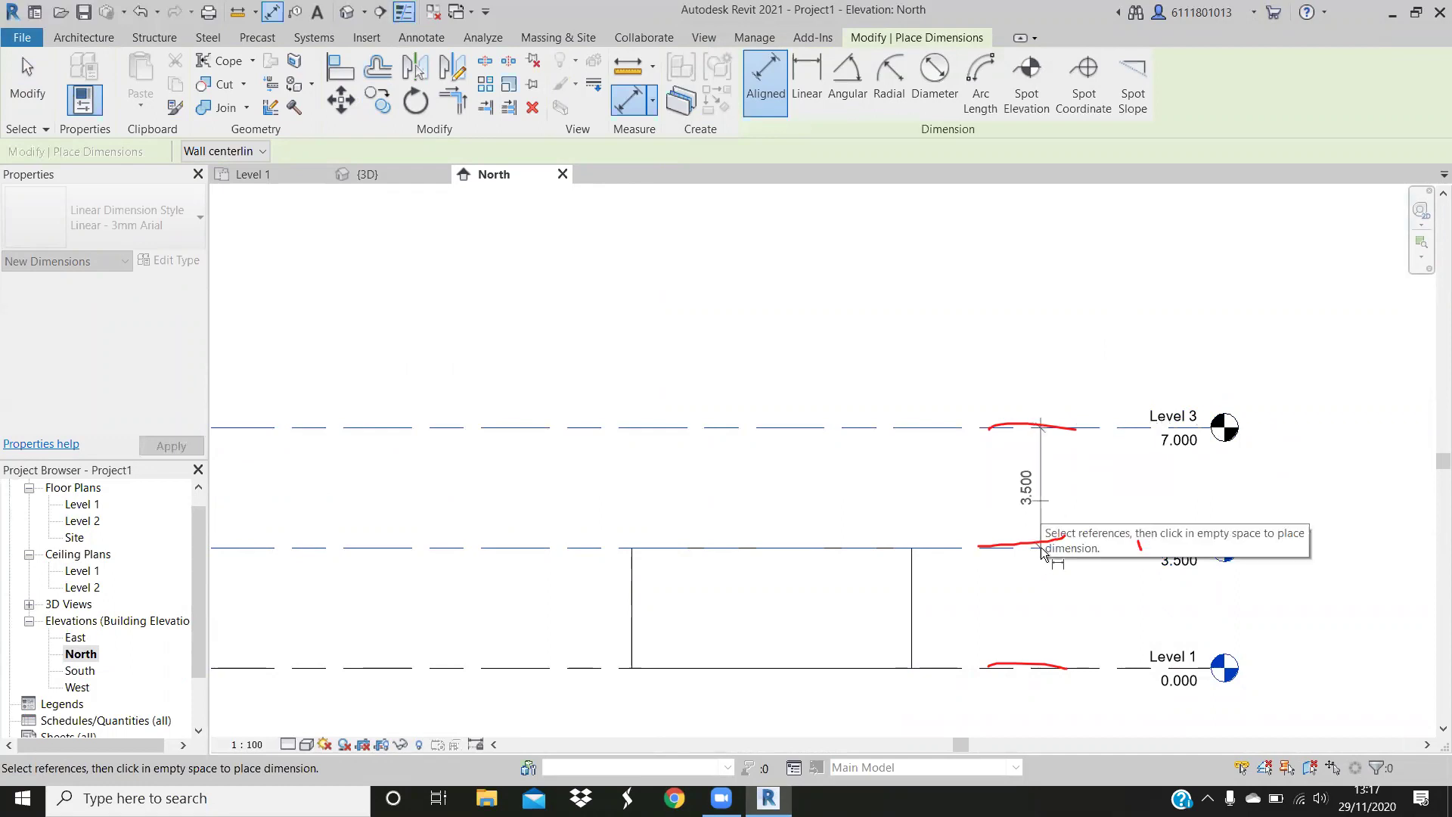
click(1041, 515)
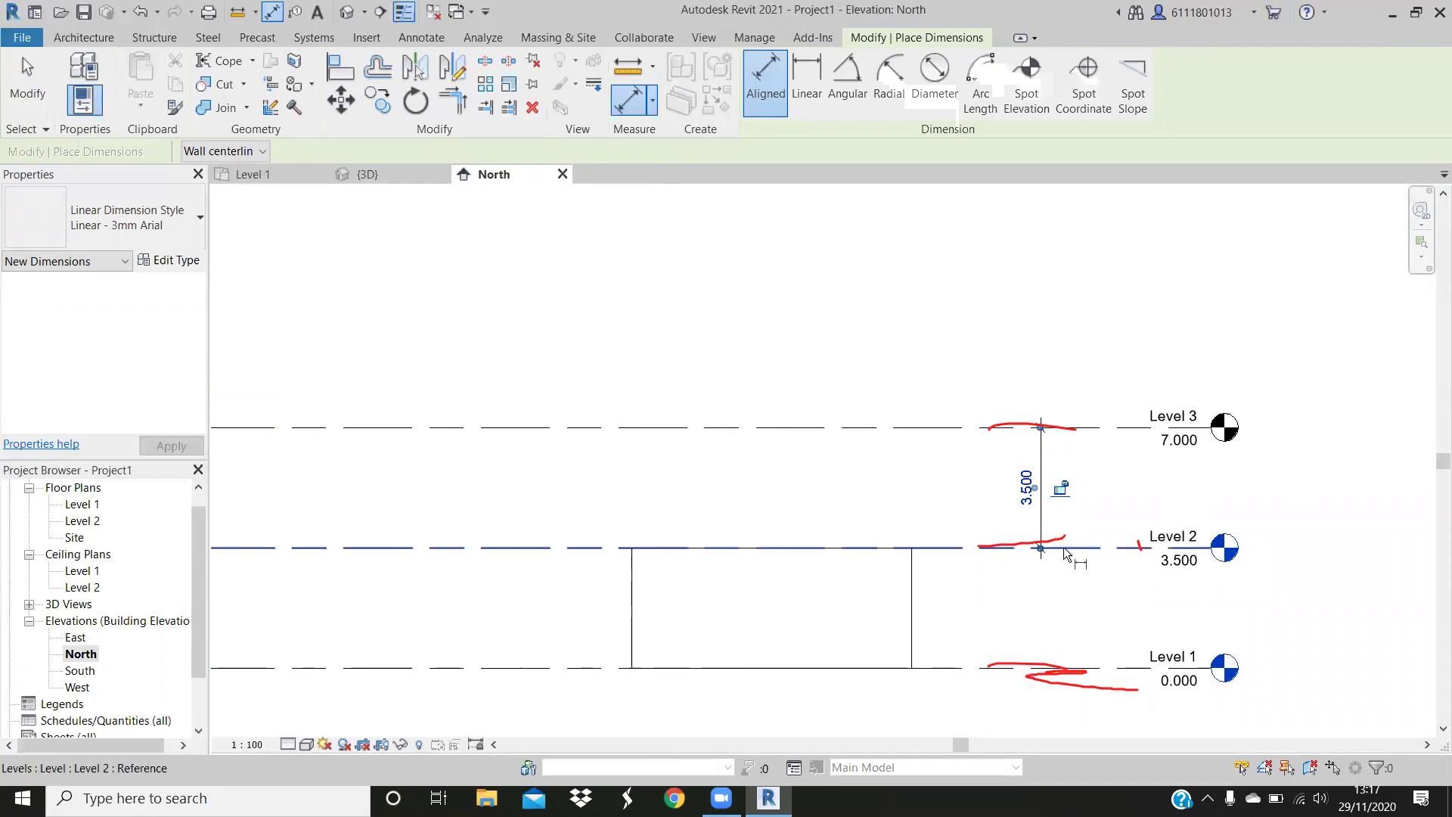
key(Escape)
key(Escape)
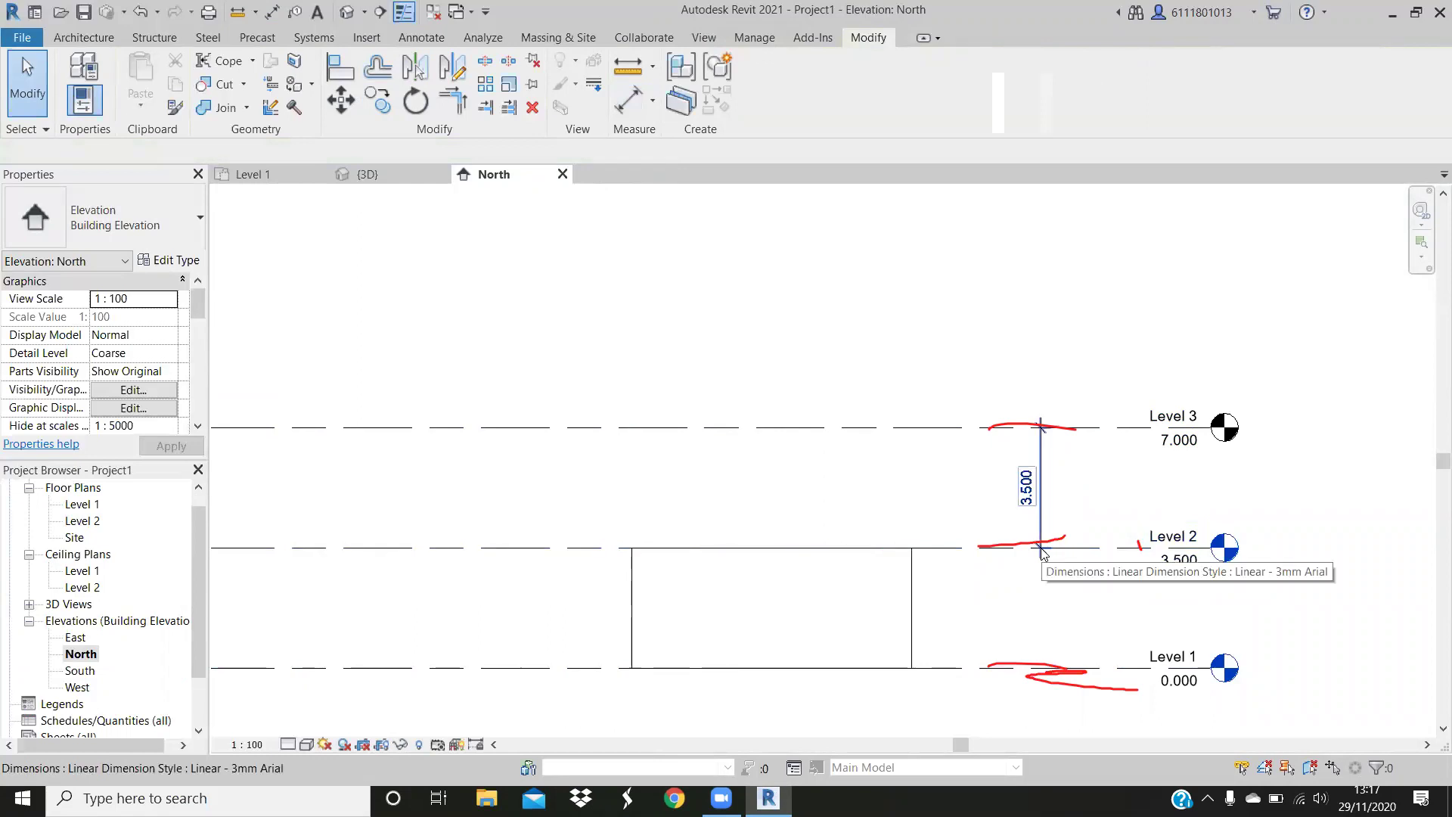
Extend the 3.500 dimension with a witness line to Level 1, forming a chain
click(1036, 504)
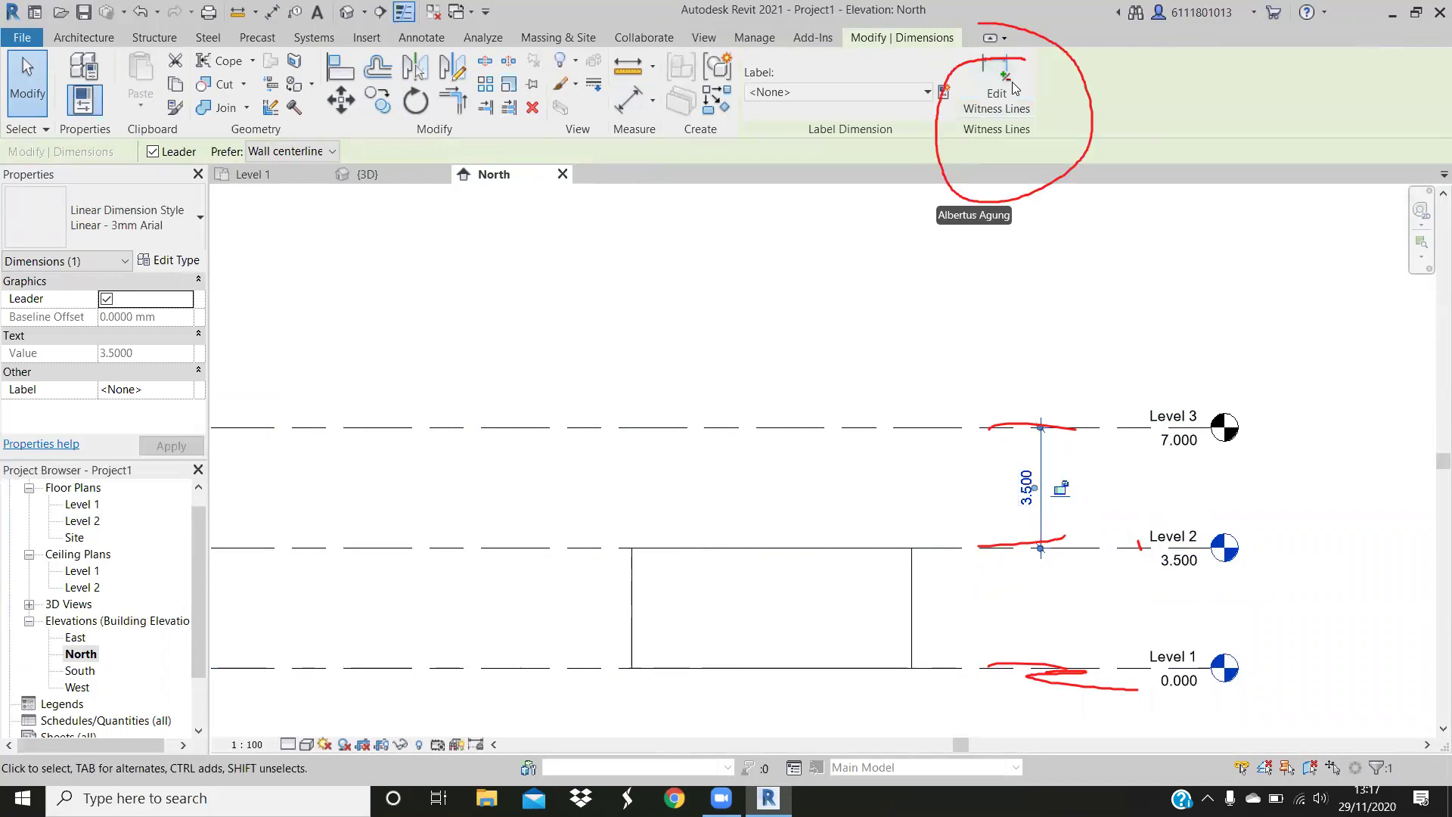
click(1038, 668)
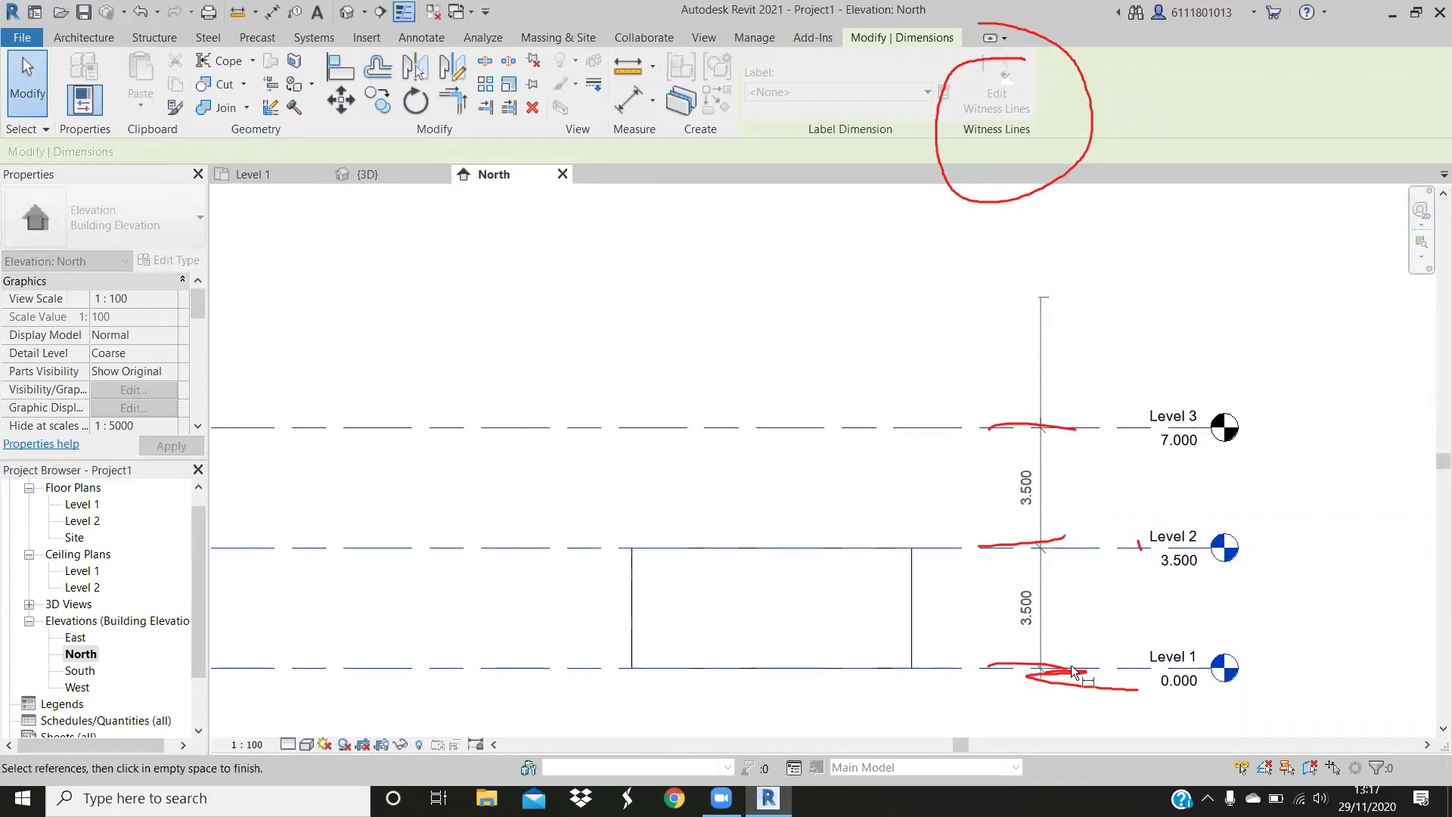
click(1086, 619)
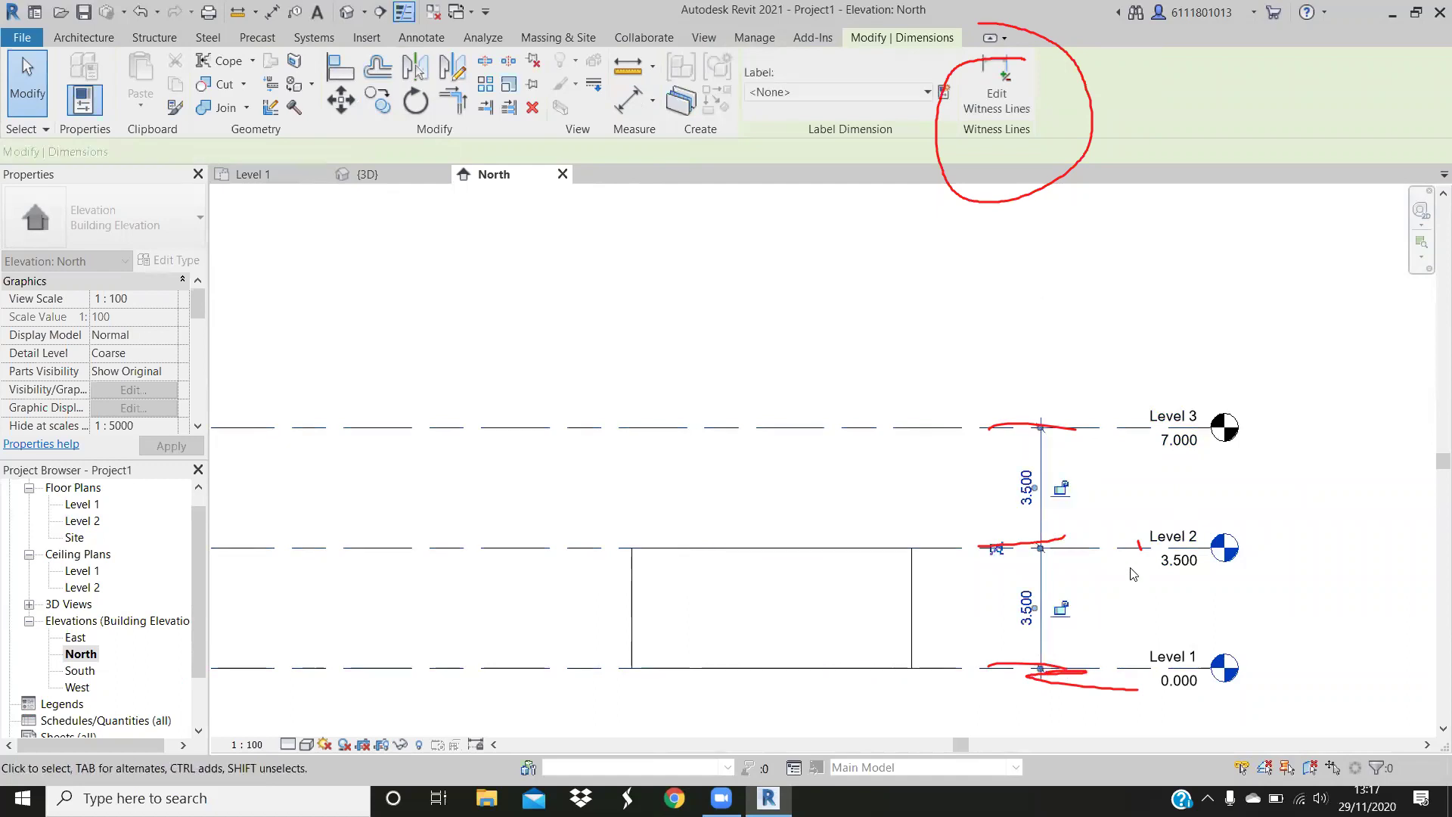
scroll(1075, 632, up, 1)
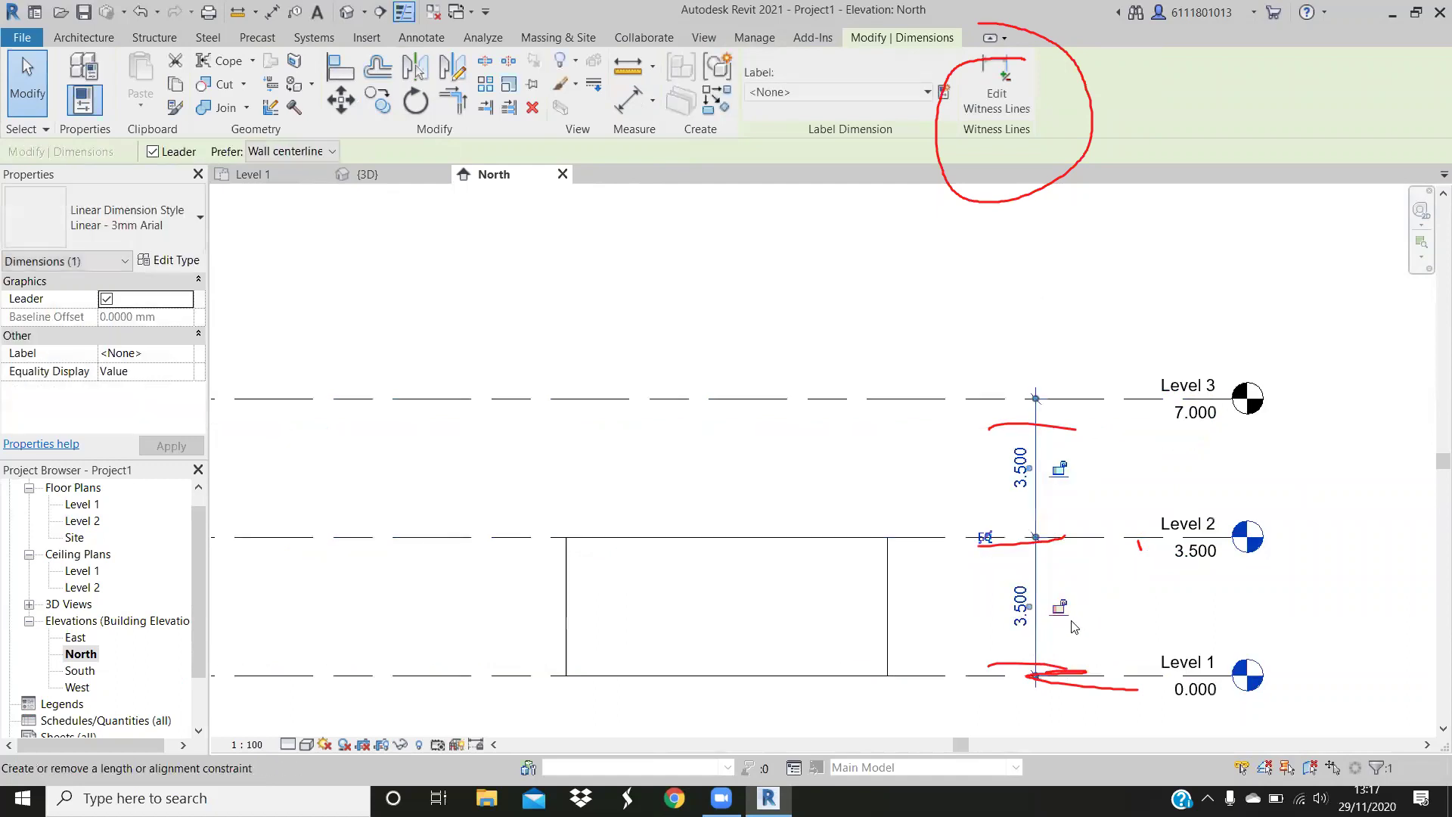
scroll(1074, 623, down, 1)
key(Escape)
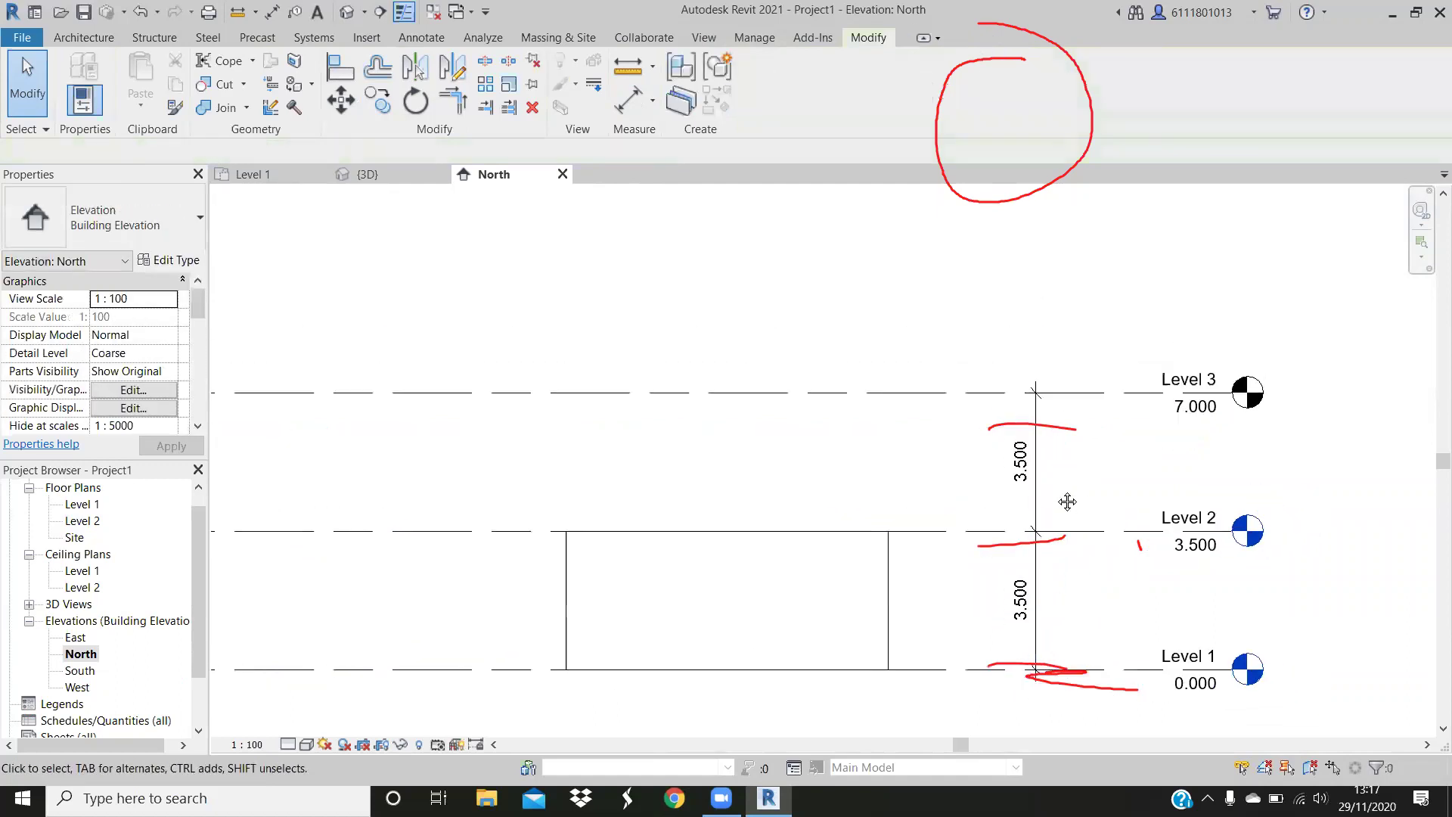
scroll(1069, 515, down, 1)
middle_drag(1069, 515, 1059, 520)
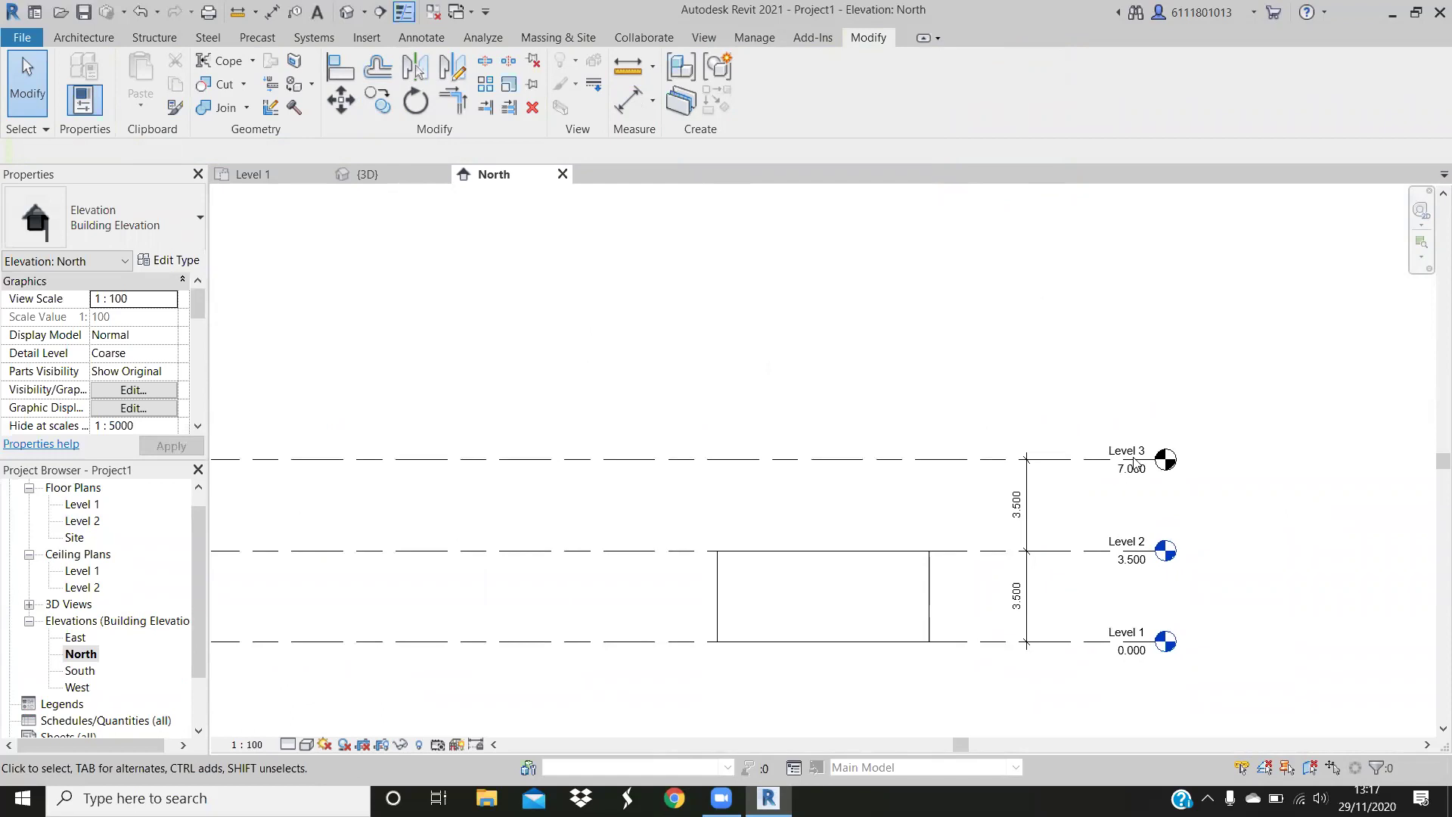
Select Level 2 and change its lower 3.500 dimension to 4, raising it to 4.000
click(1142, 545)
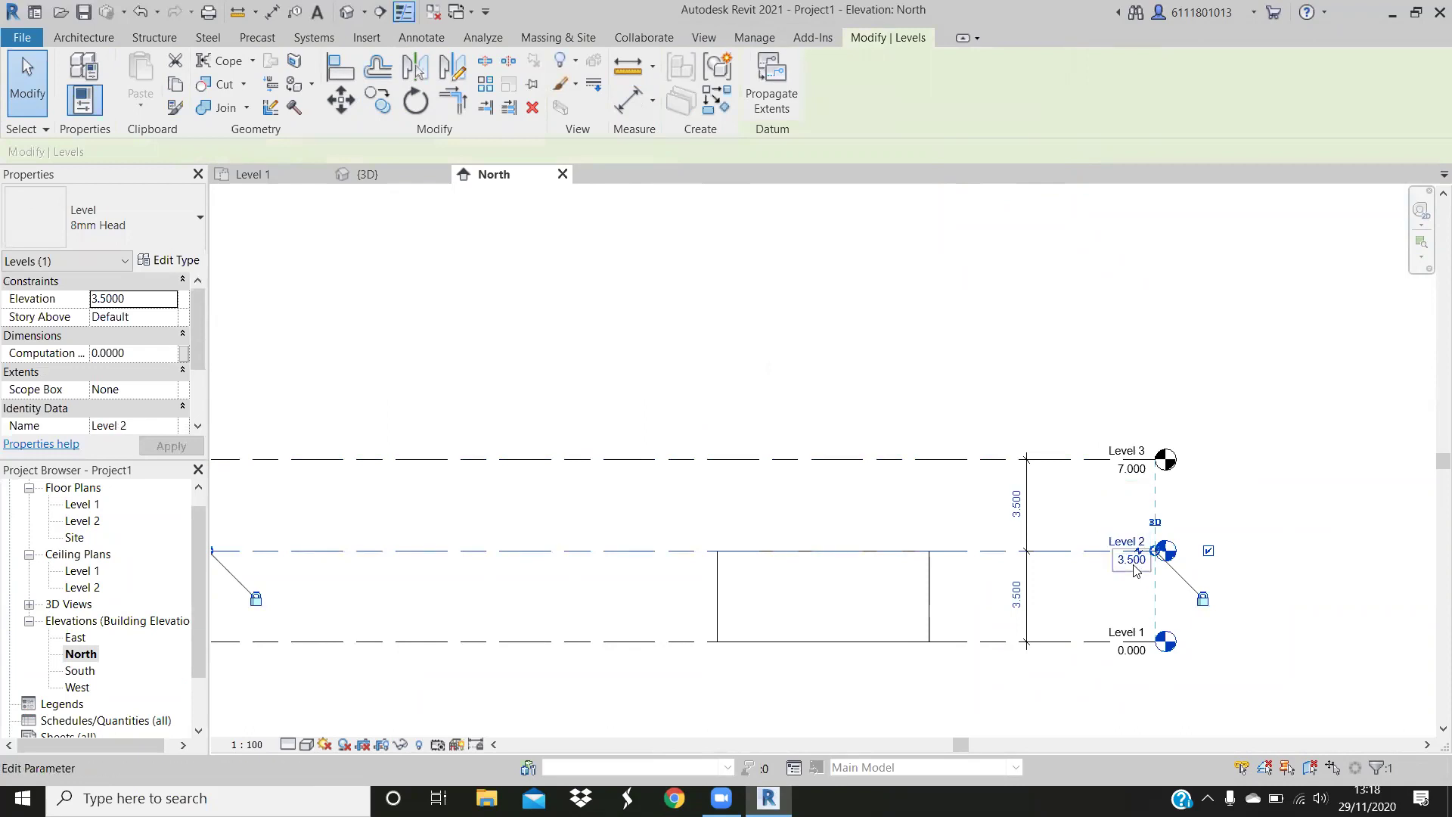
scroll(1133, 569, up, 1)
scroll(1131, 560, up, 1)
scroll(1129, 552, up, 1)
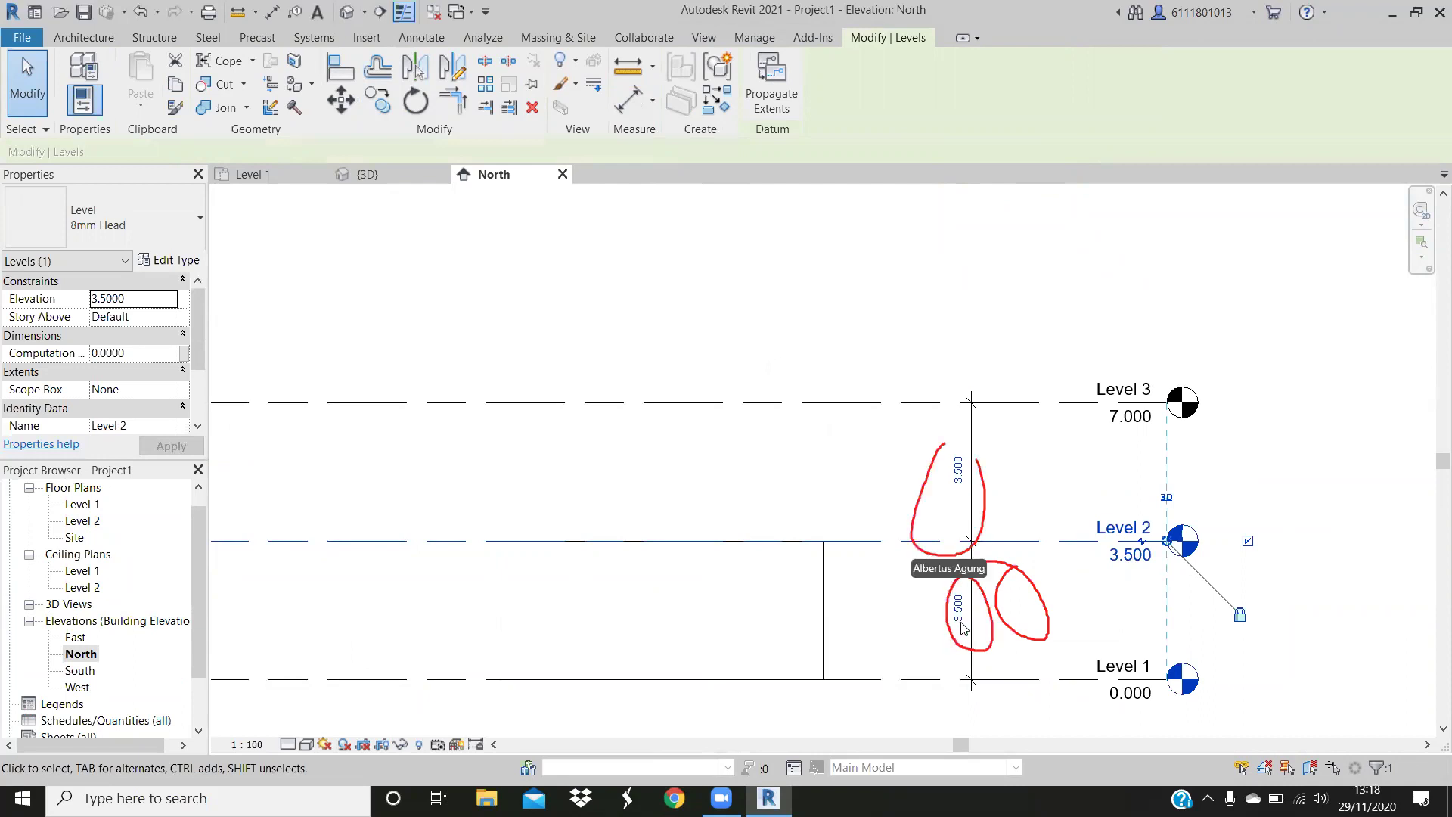
scroll(957, 641, up, 1)
scroll(966, 629, up, 2)
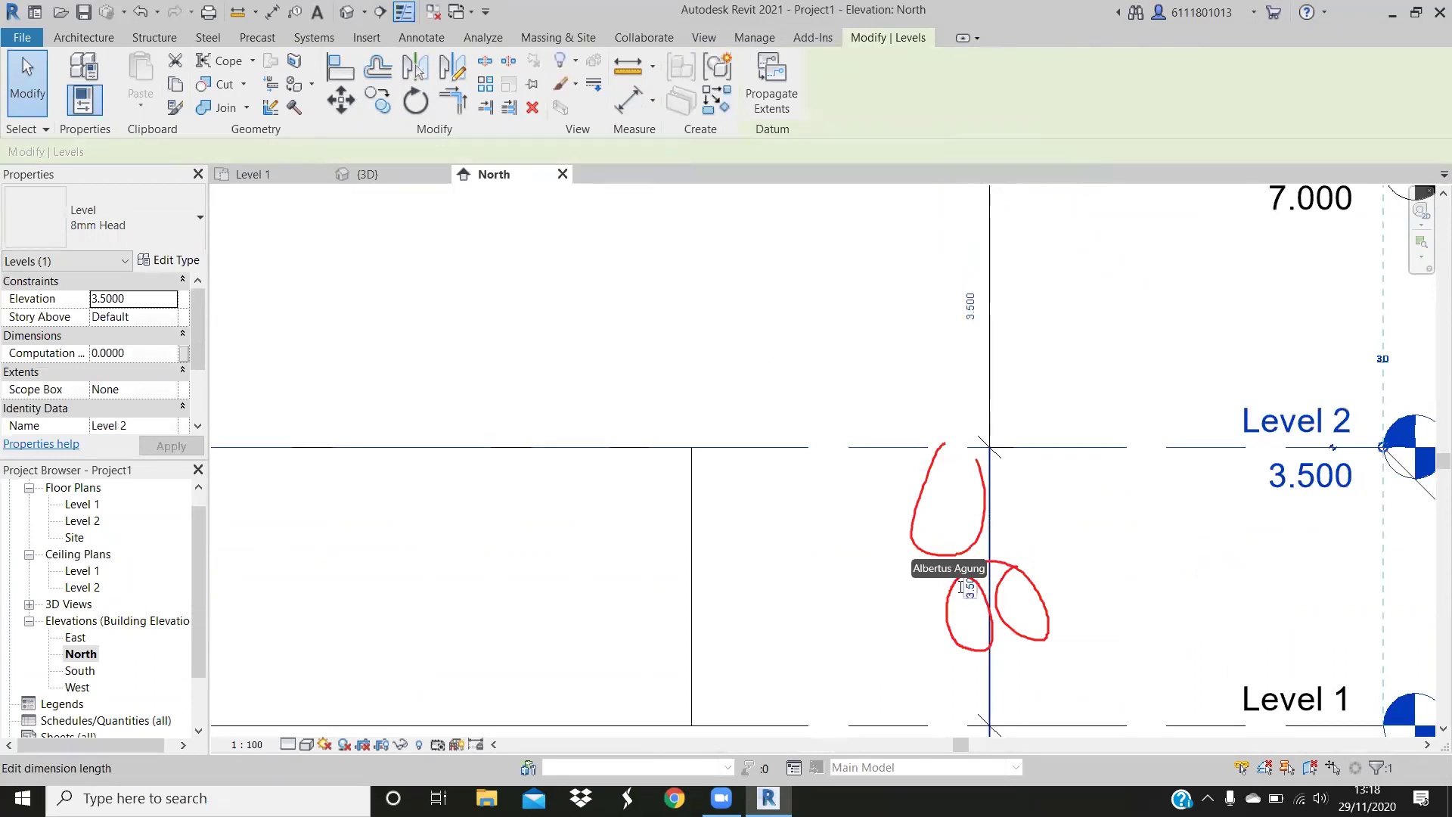
click(961, 588)
double_click(956, 590)
text(4)
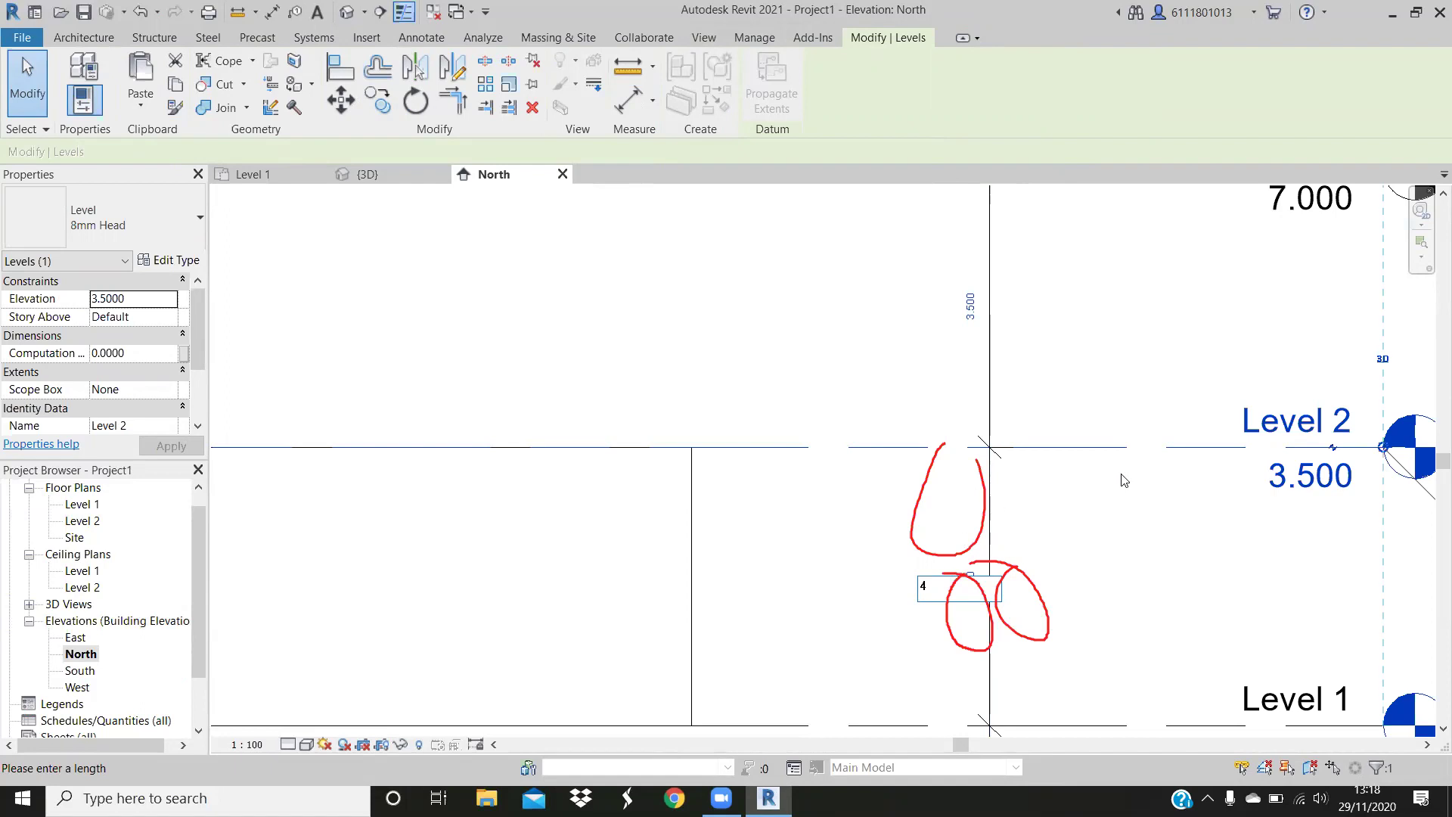
key(Return)
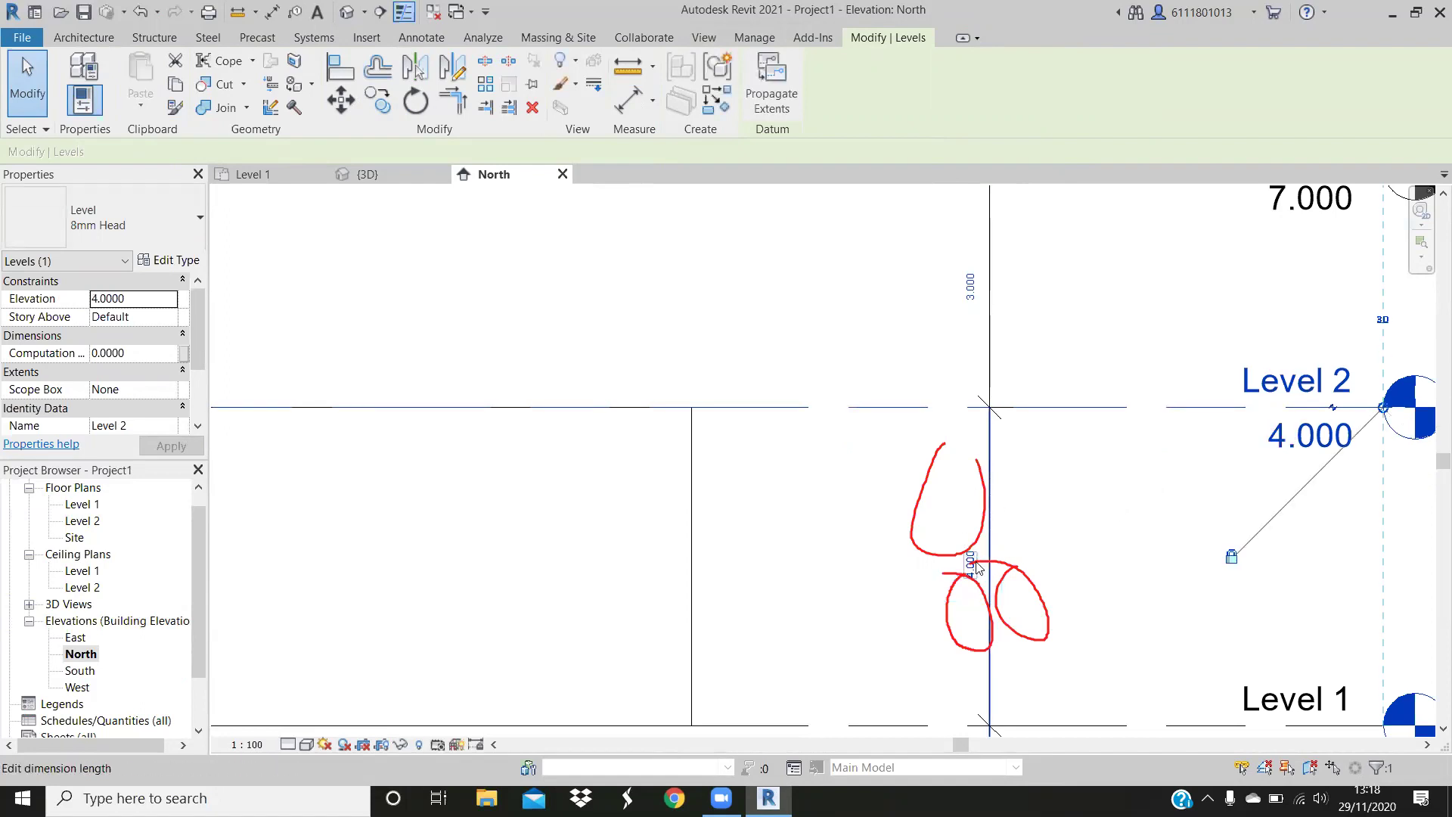
Keep the 4.000 value, deselect Level 2 and select the 3.000/4.000 dimension string
click(971, 566)
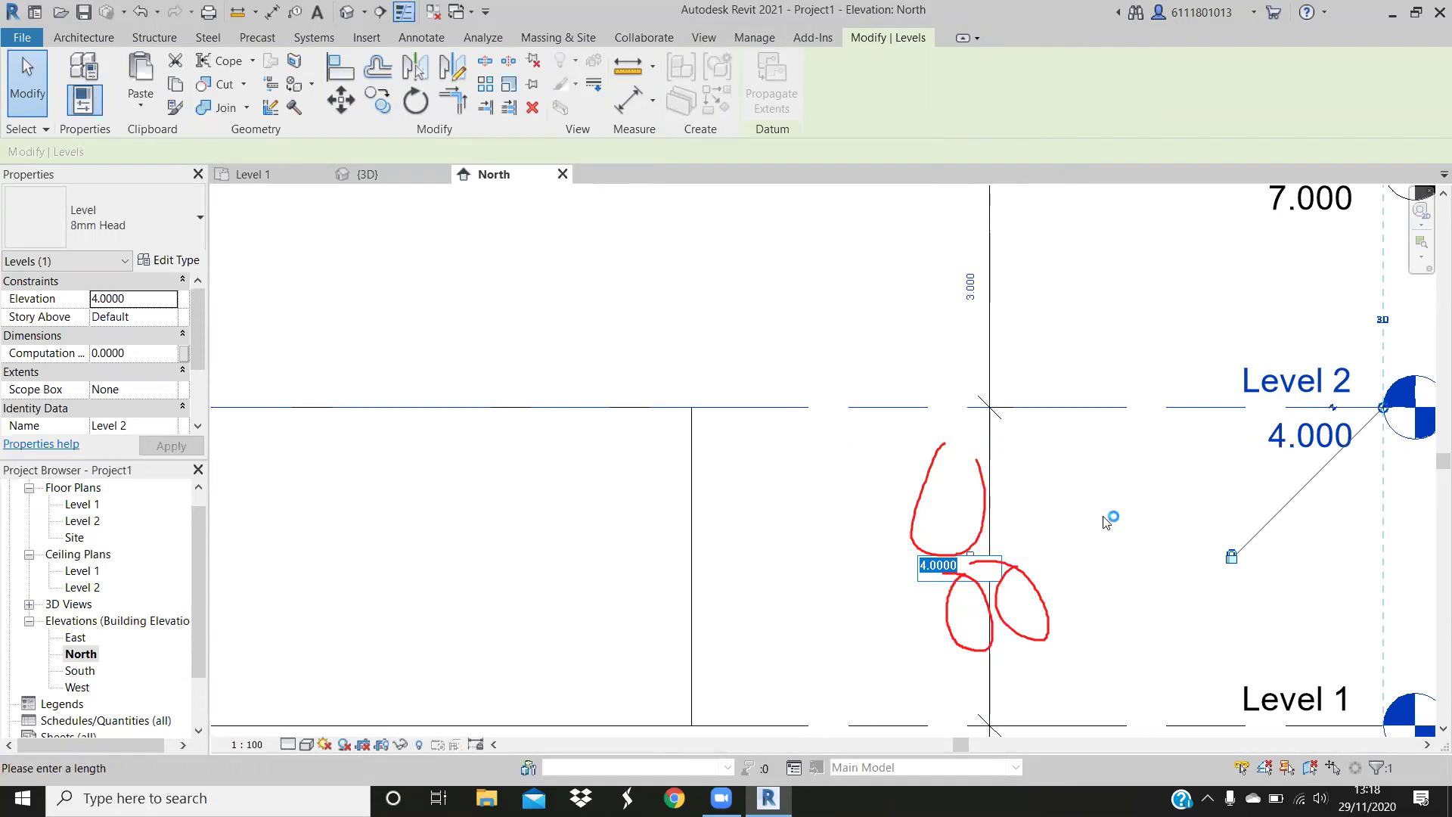
key(Return)
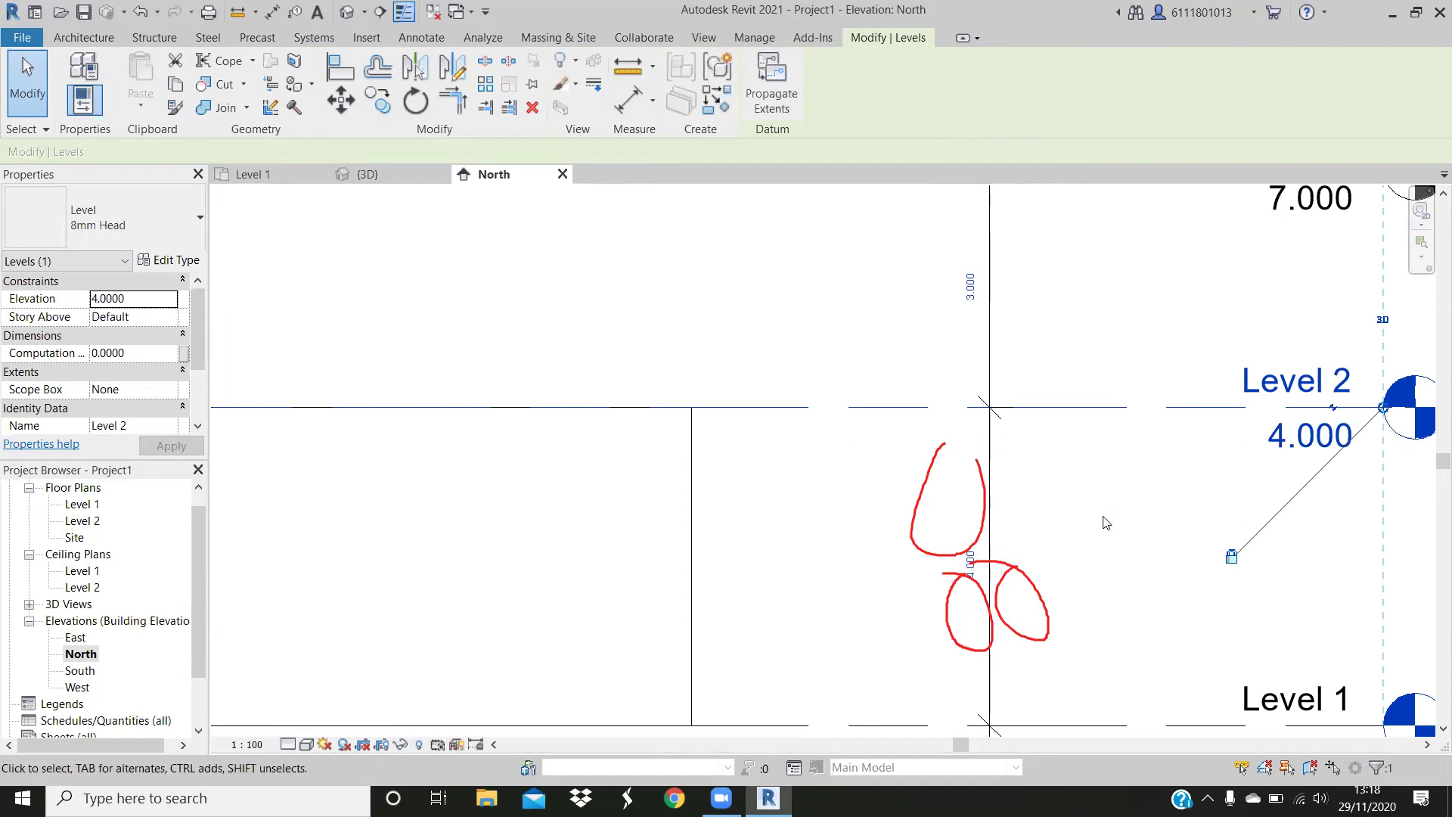
click(1015, 558)
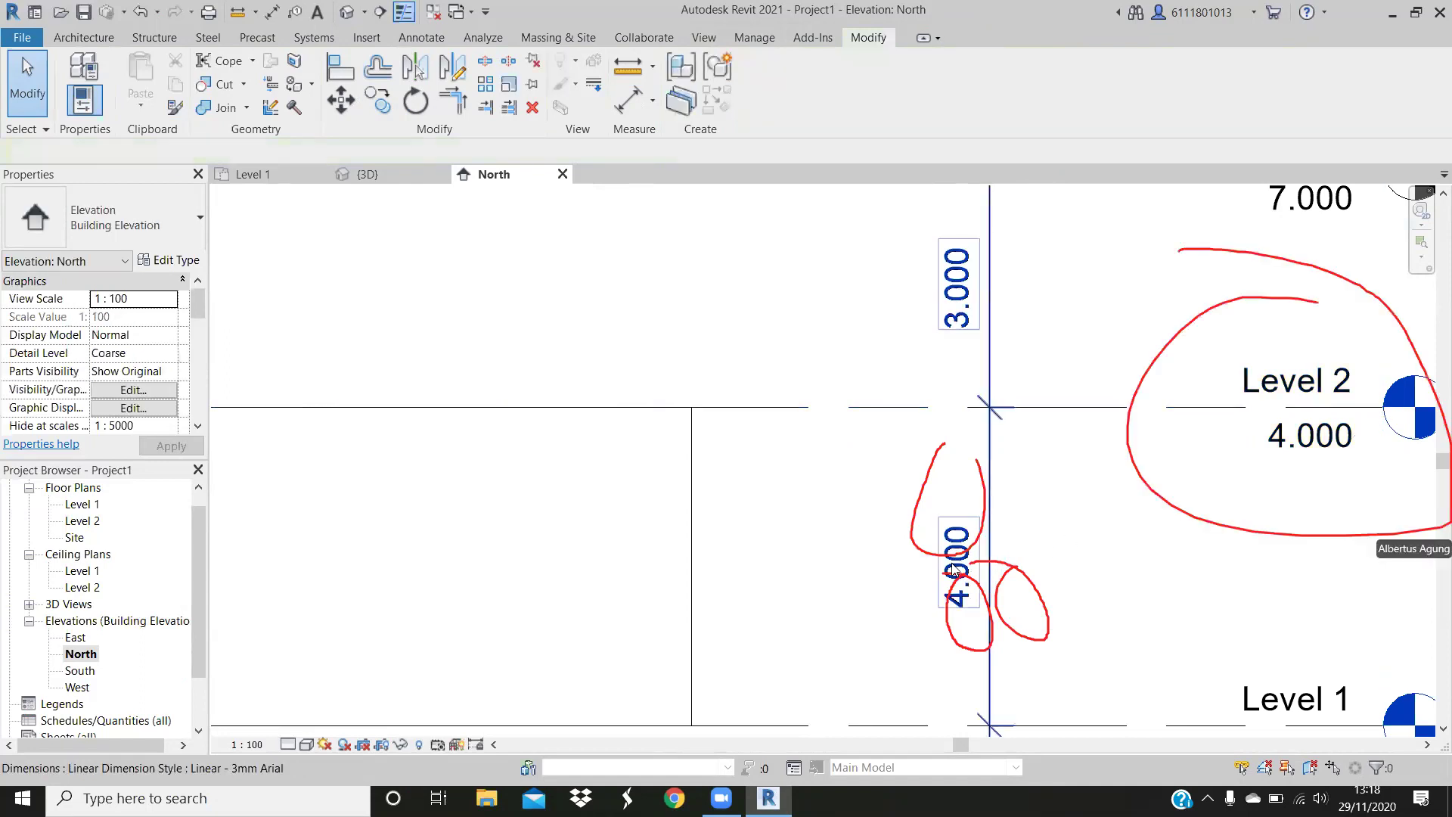
click(955, 569)
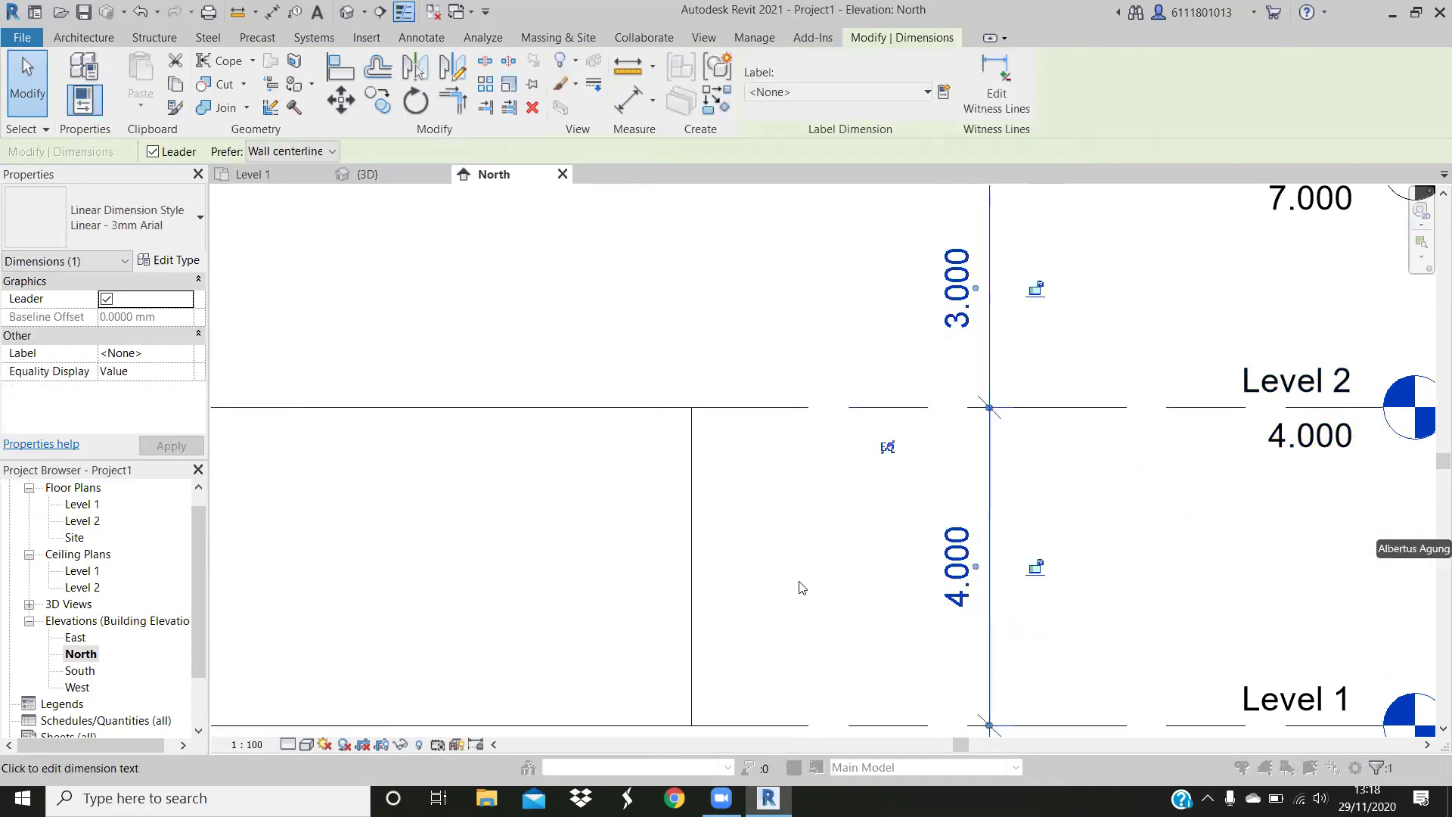
Cancel the Dimension Text dialog, leaving Level 2's 4.000 values unchanged
click(968, 593)
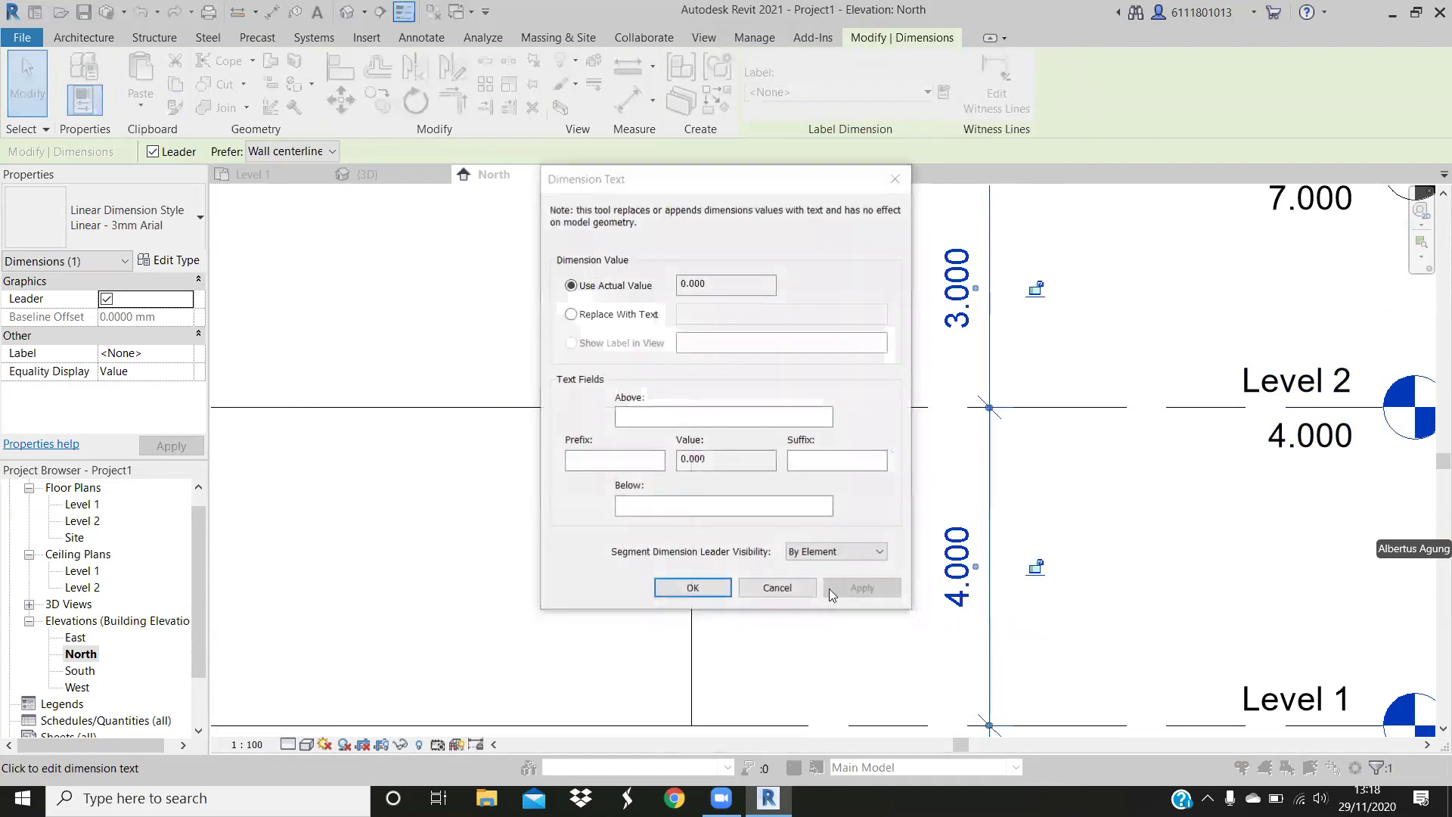
click(776, 587)
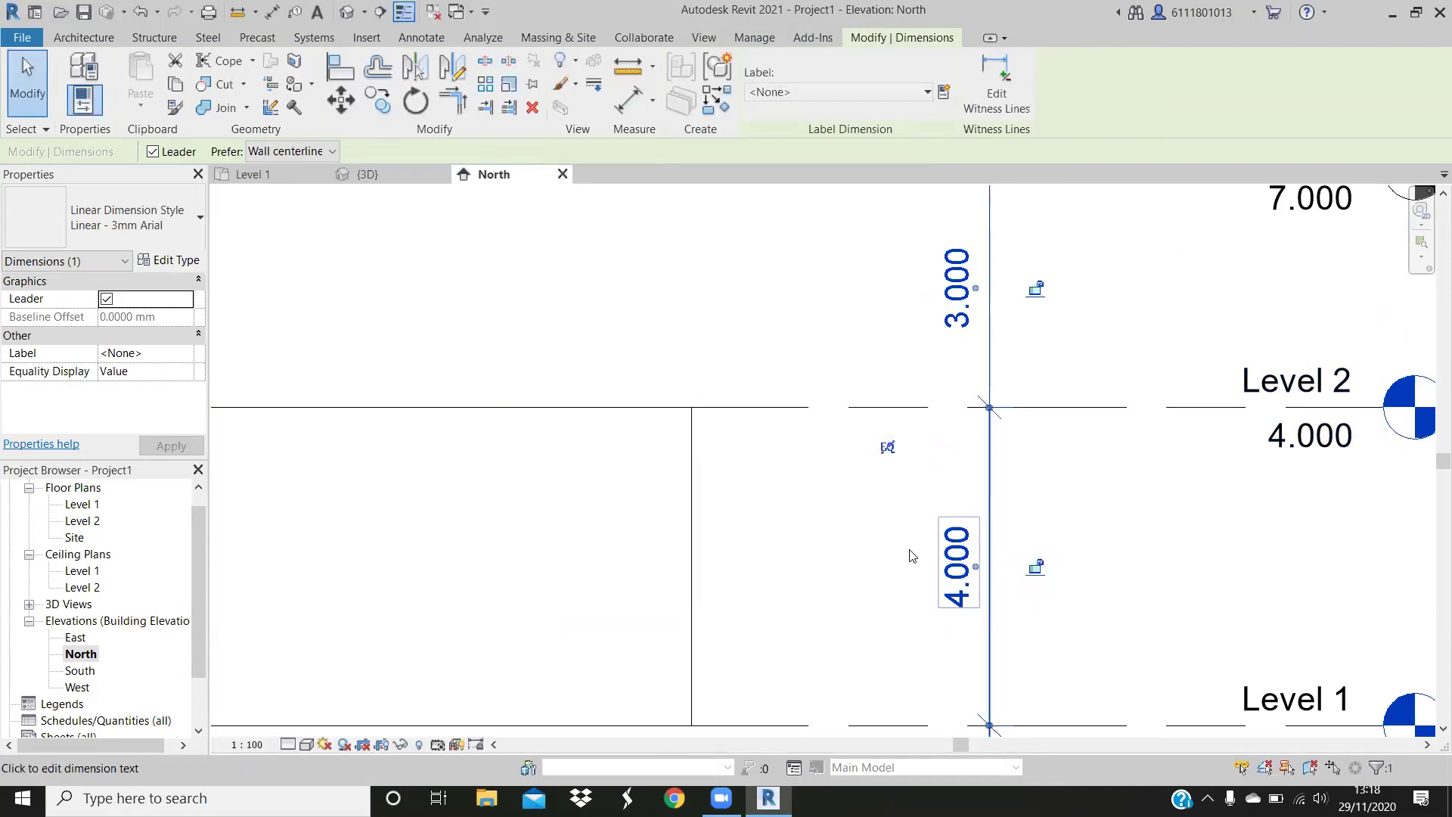
click(1293, 451)
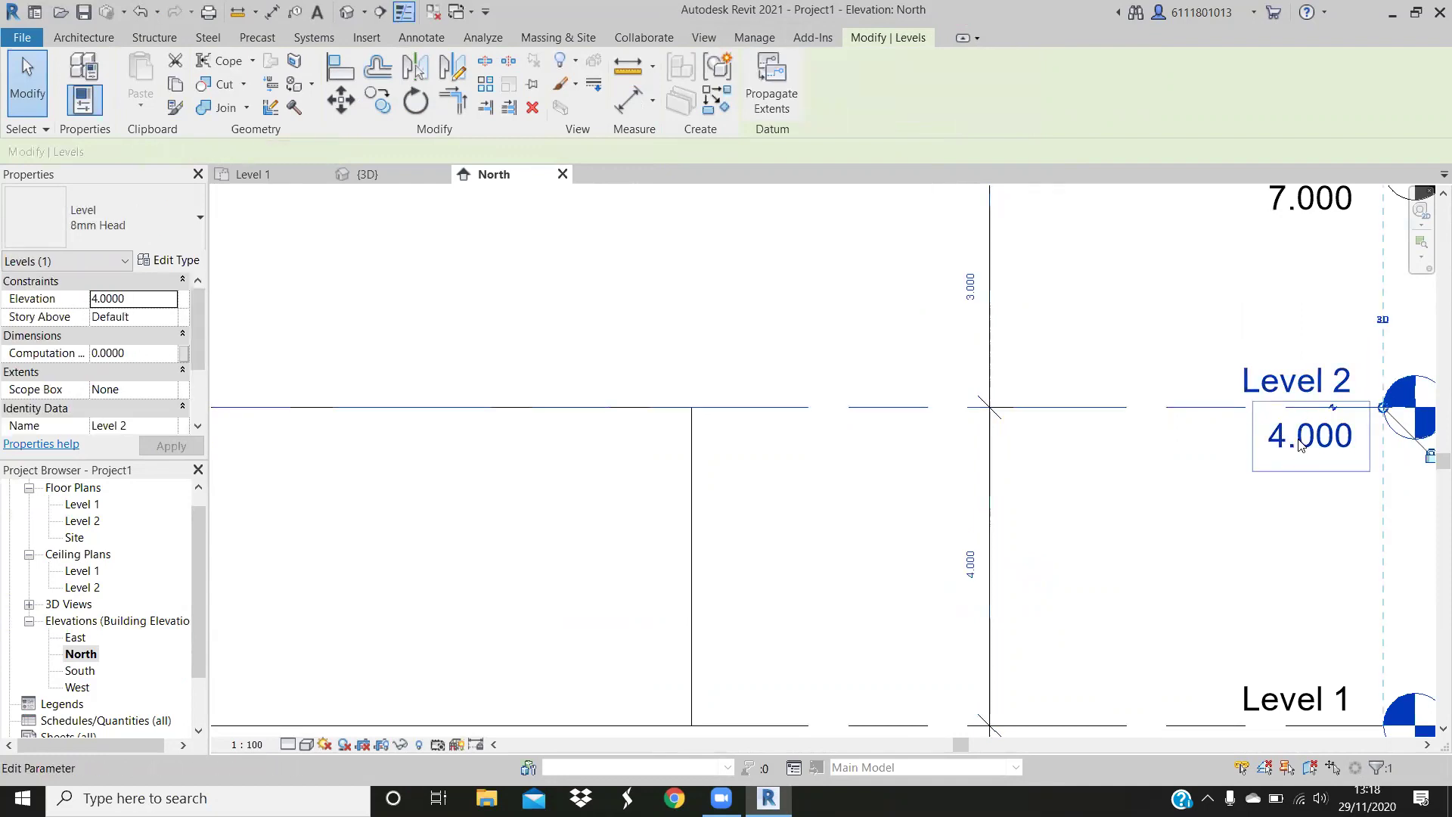
click(1301, 439)
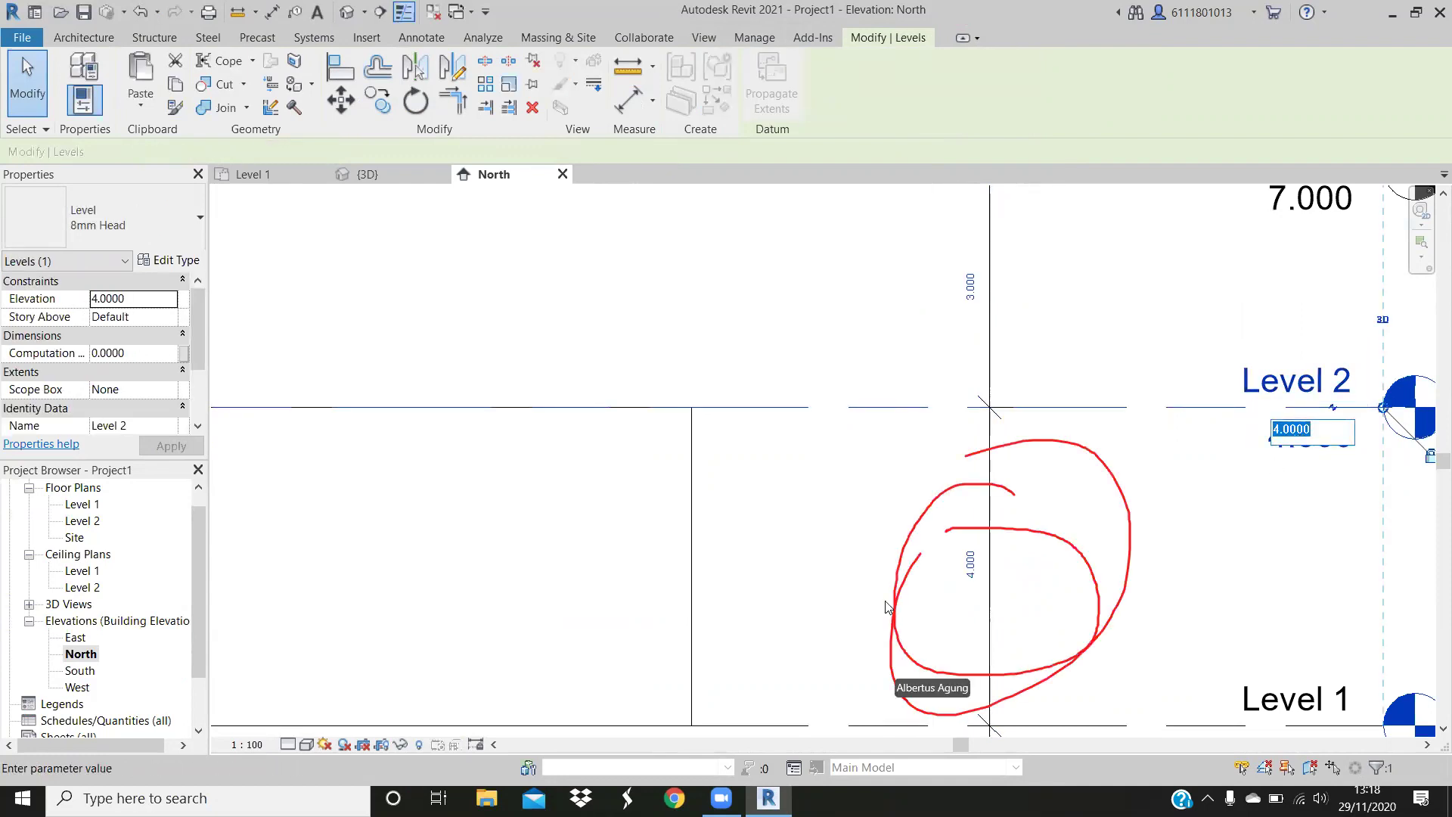
key(Return)
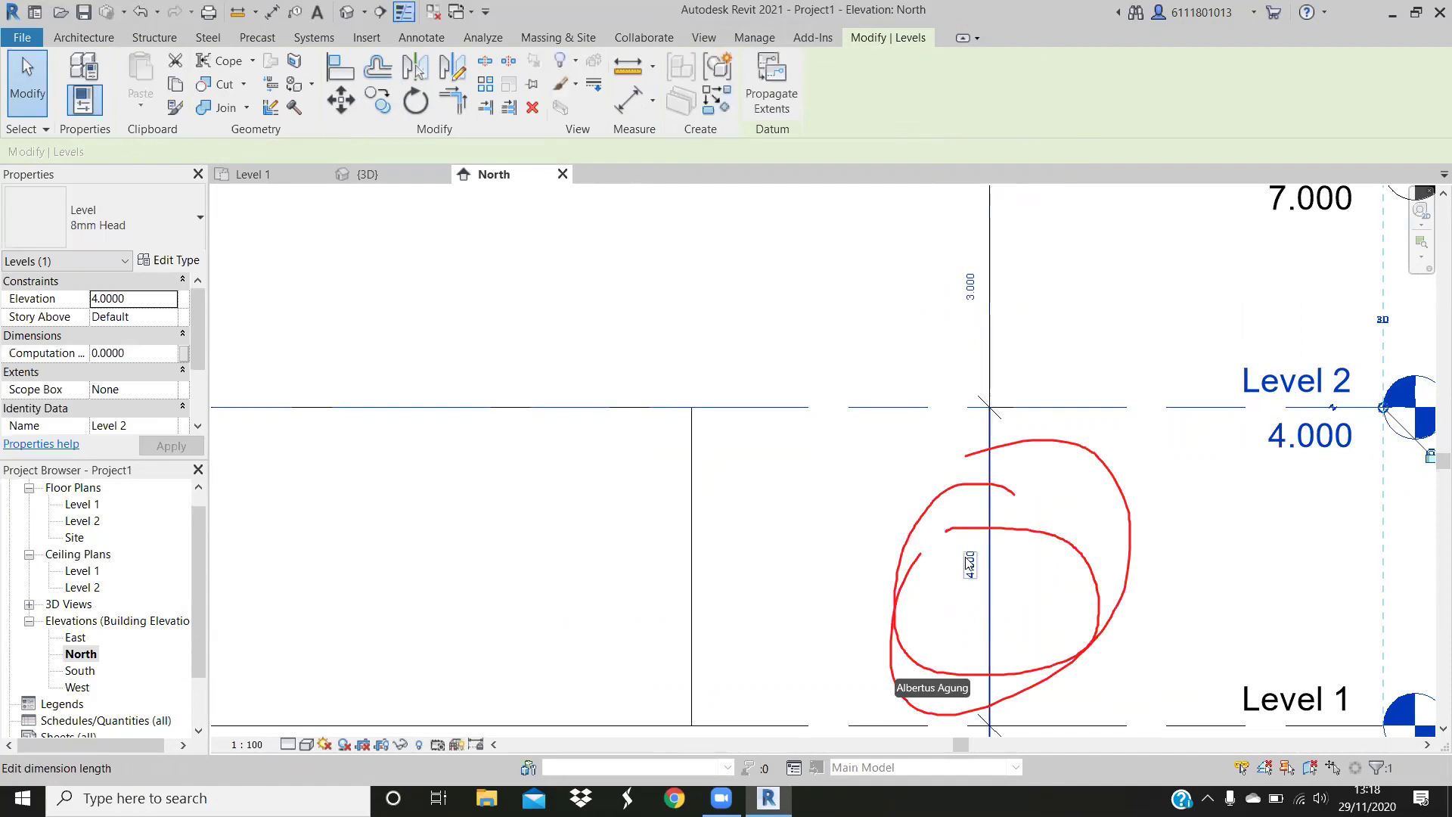
click(970, 562)
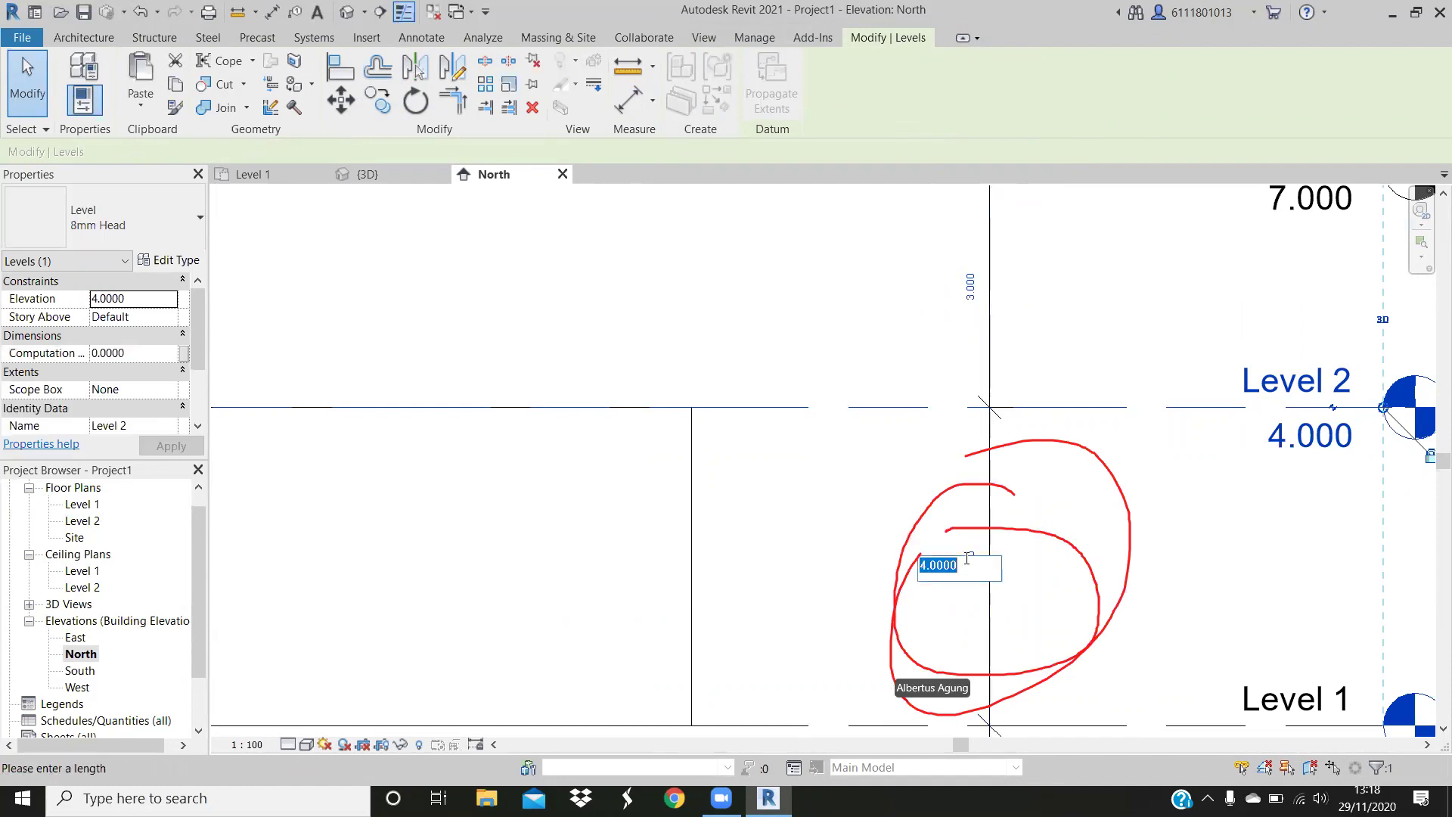
key(Return)
Nudge the 4.000 dimension text up, then change the span below Level 2 to 3.5
click(1193, 548)
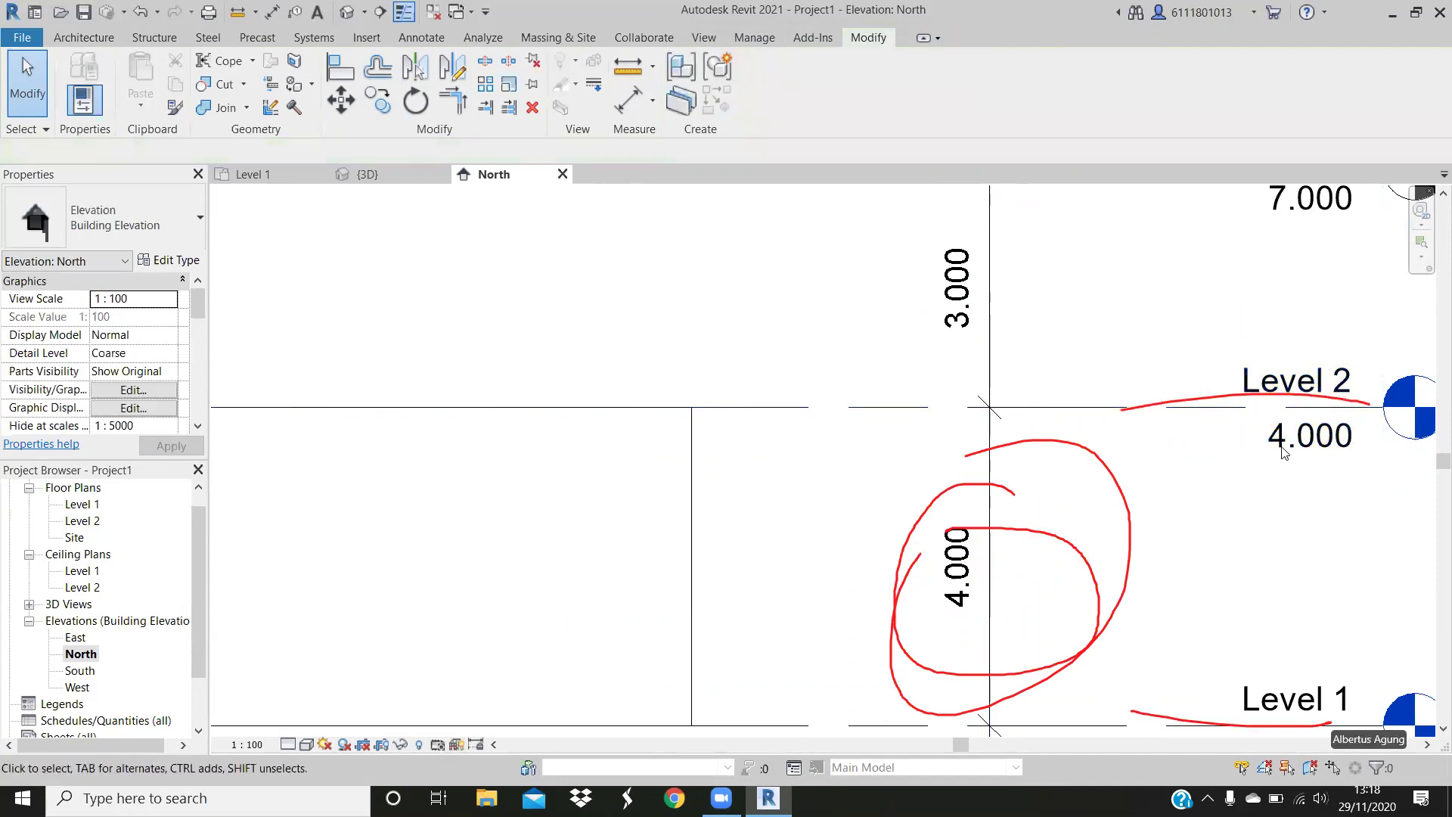
click(957, 567)
drag(956, 568, 957, 557)
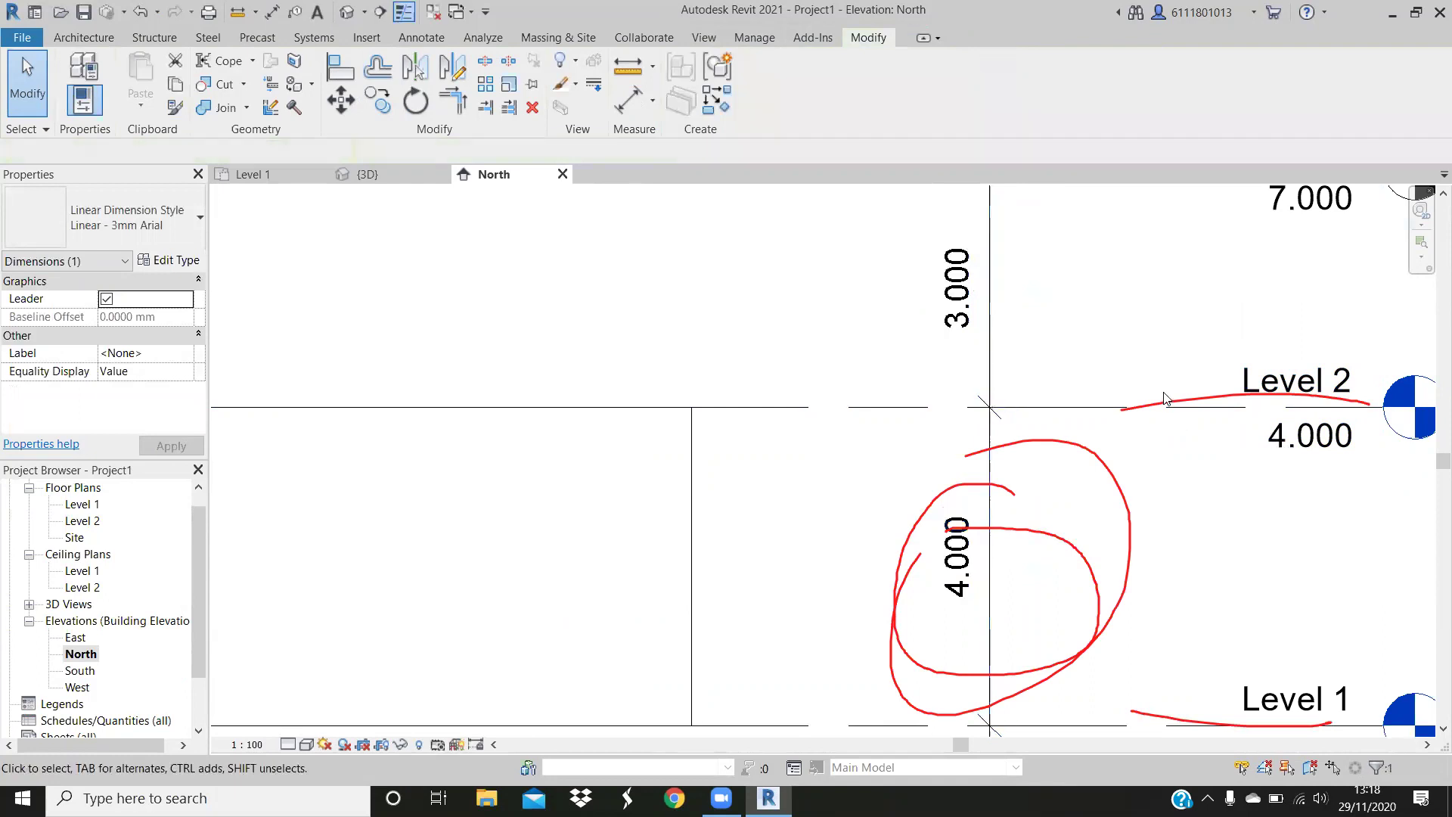
key(Escape)
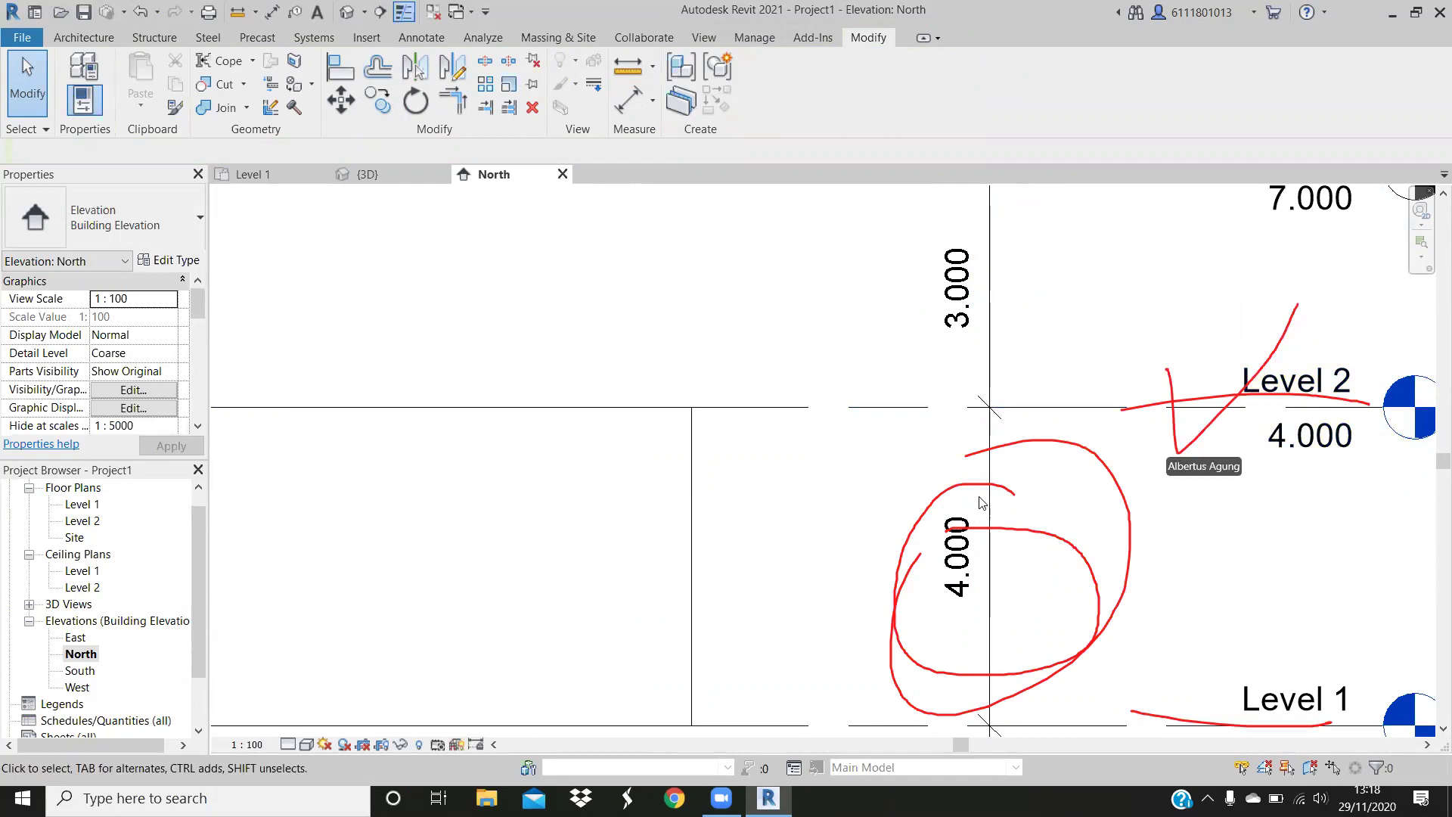
click(974, 541)
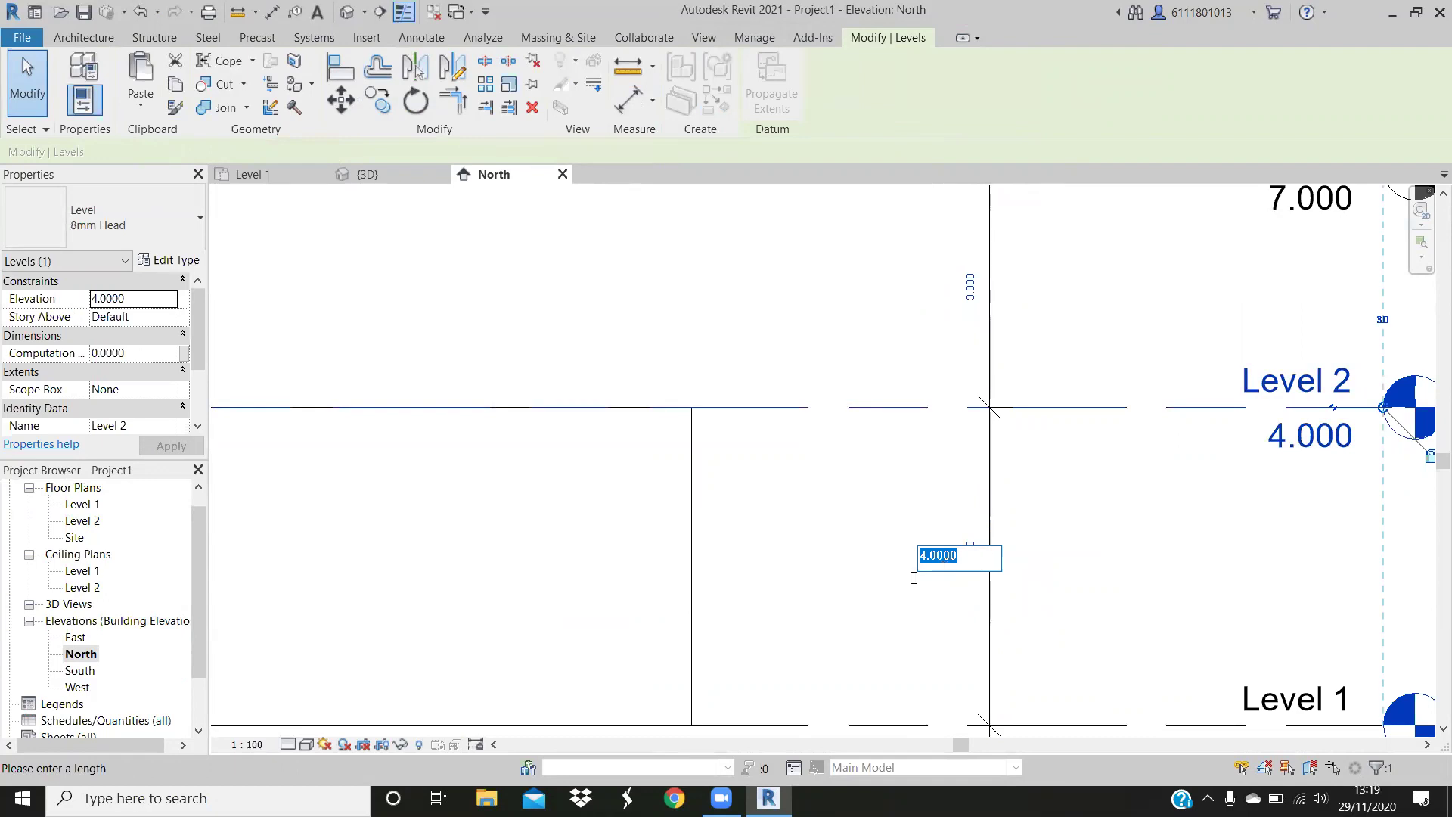
text(3.5)
key(Return)
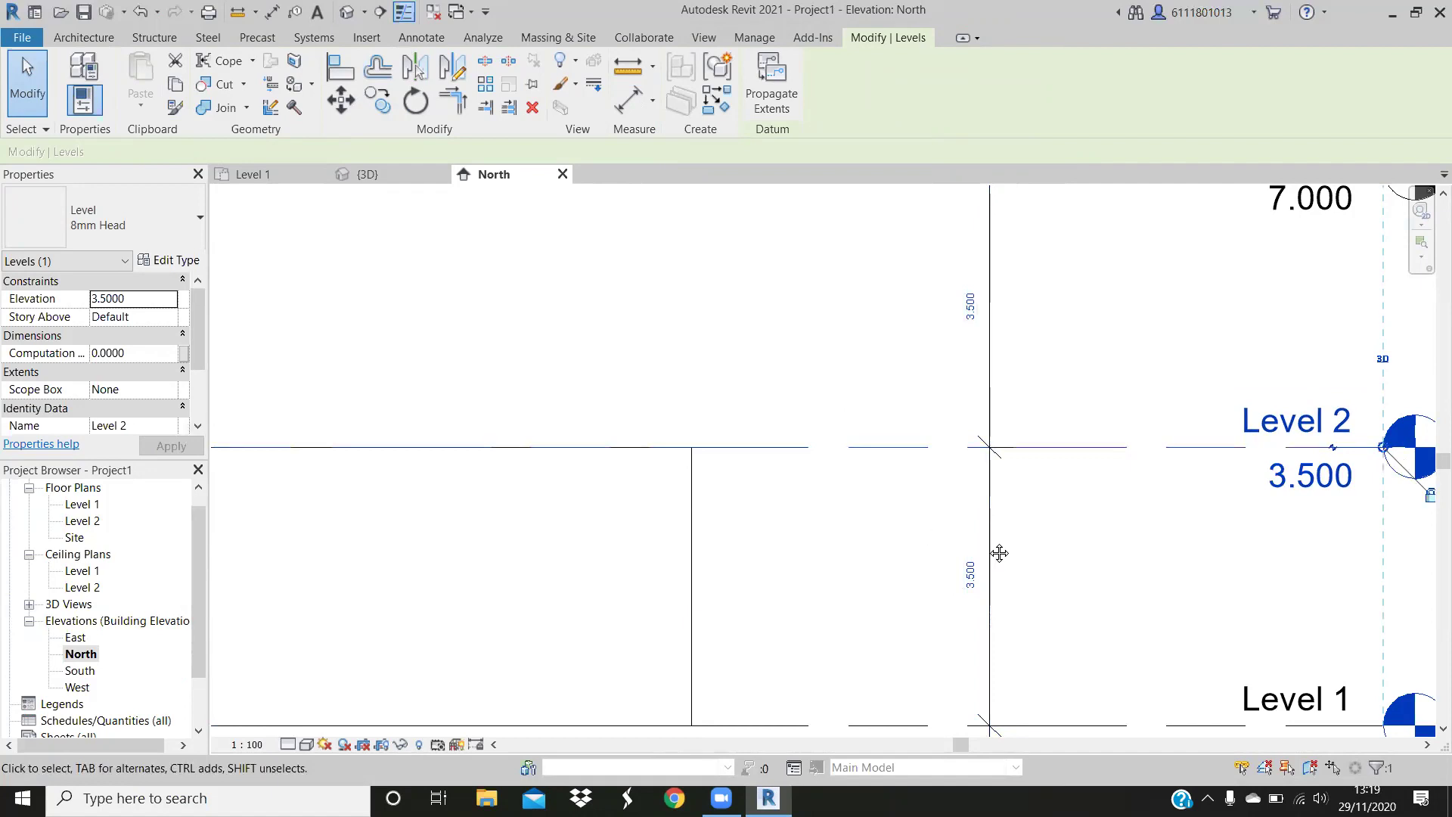
scroll(999, 553, down, 1)
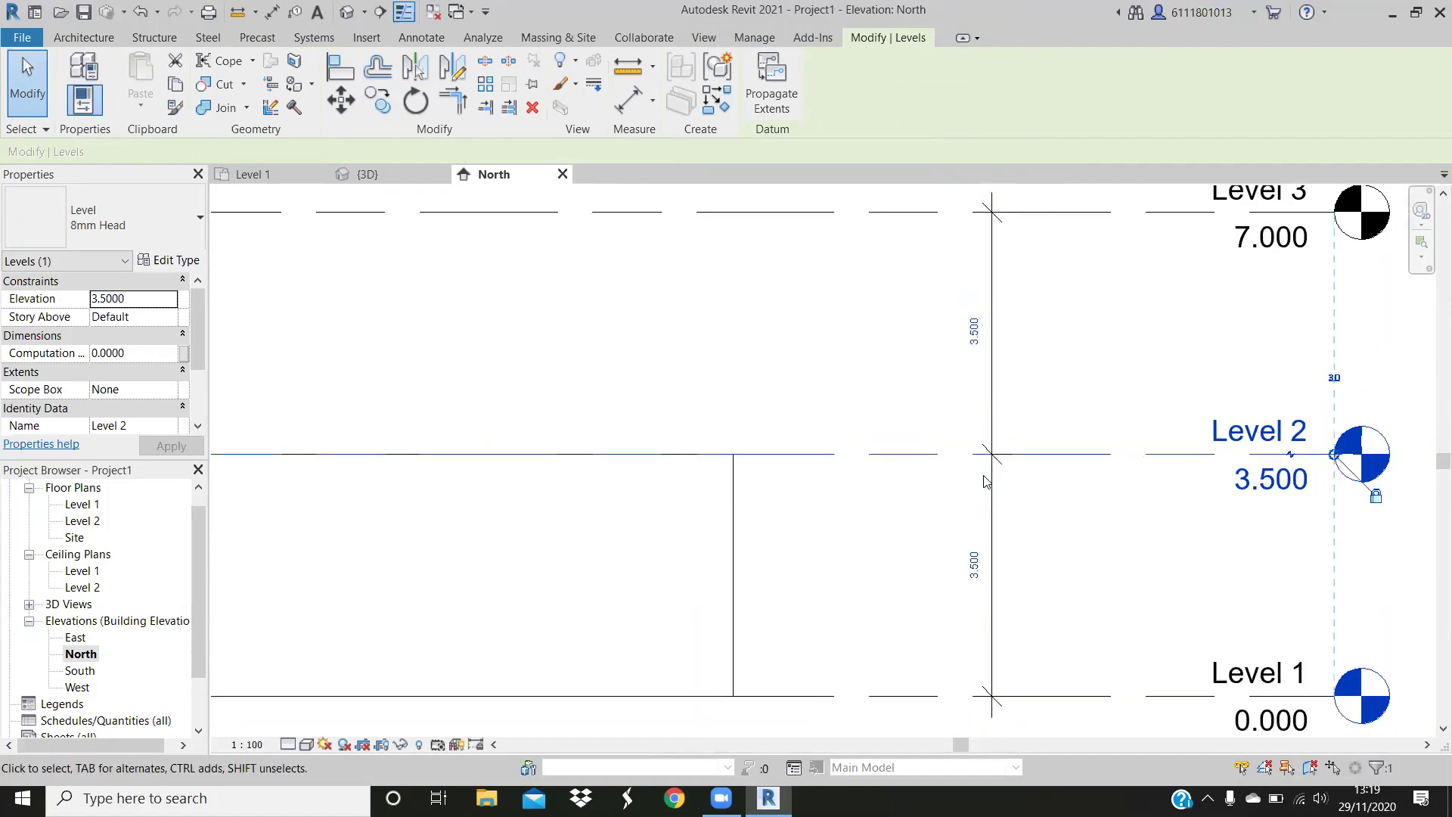
scroll(1014, 549, down, 2)
middle_drag(1111, 554, 1170, 506)
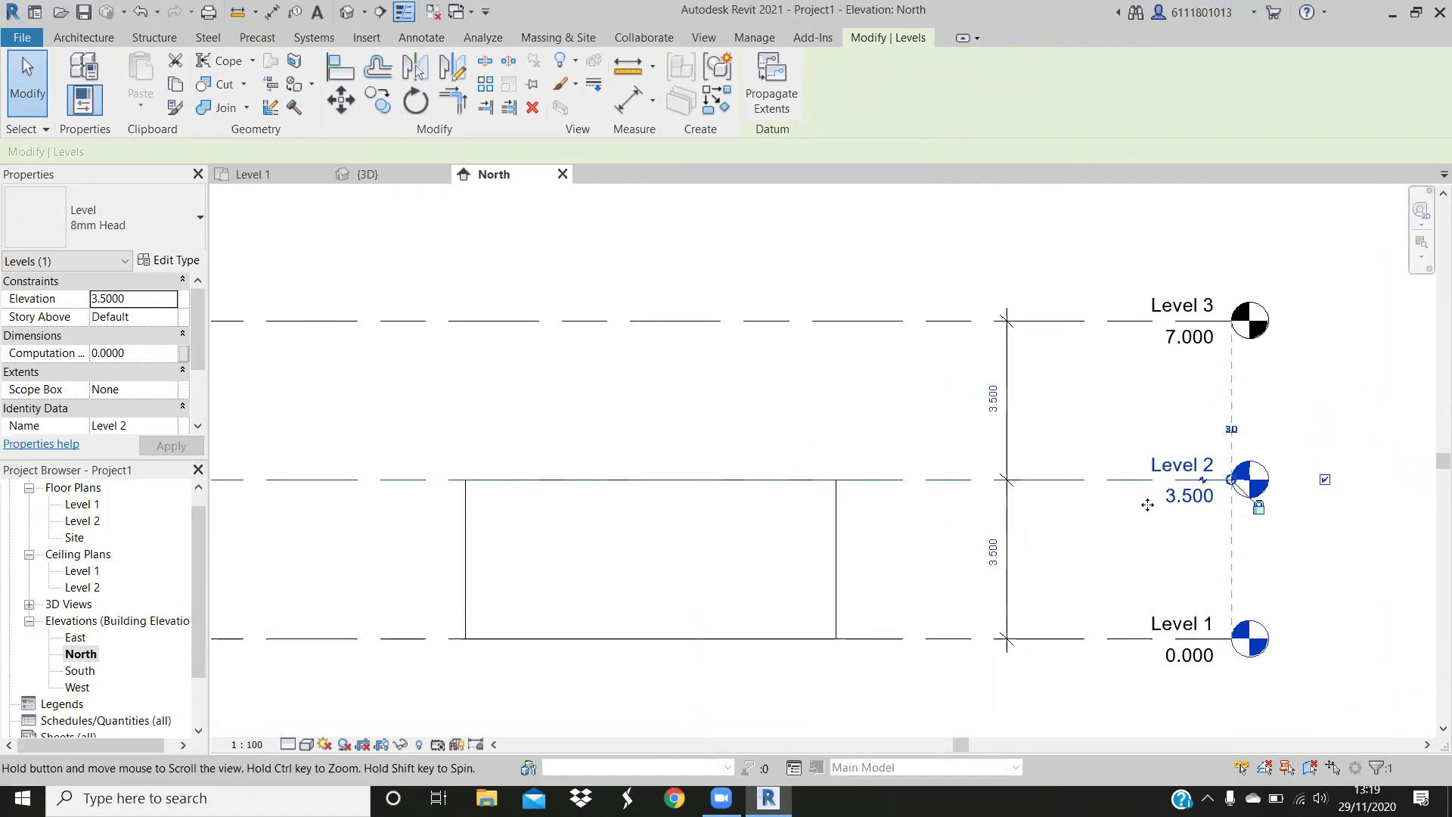
middle_drag(1244, 490, 1333, 513)
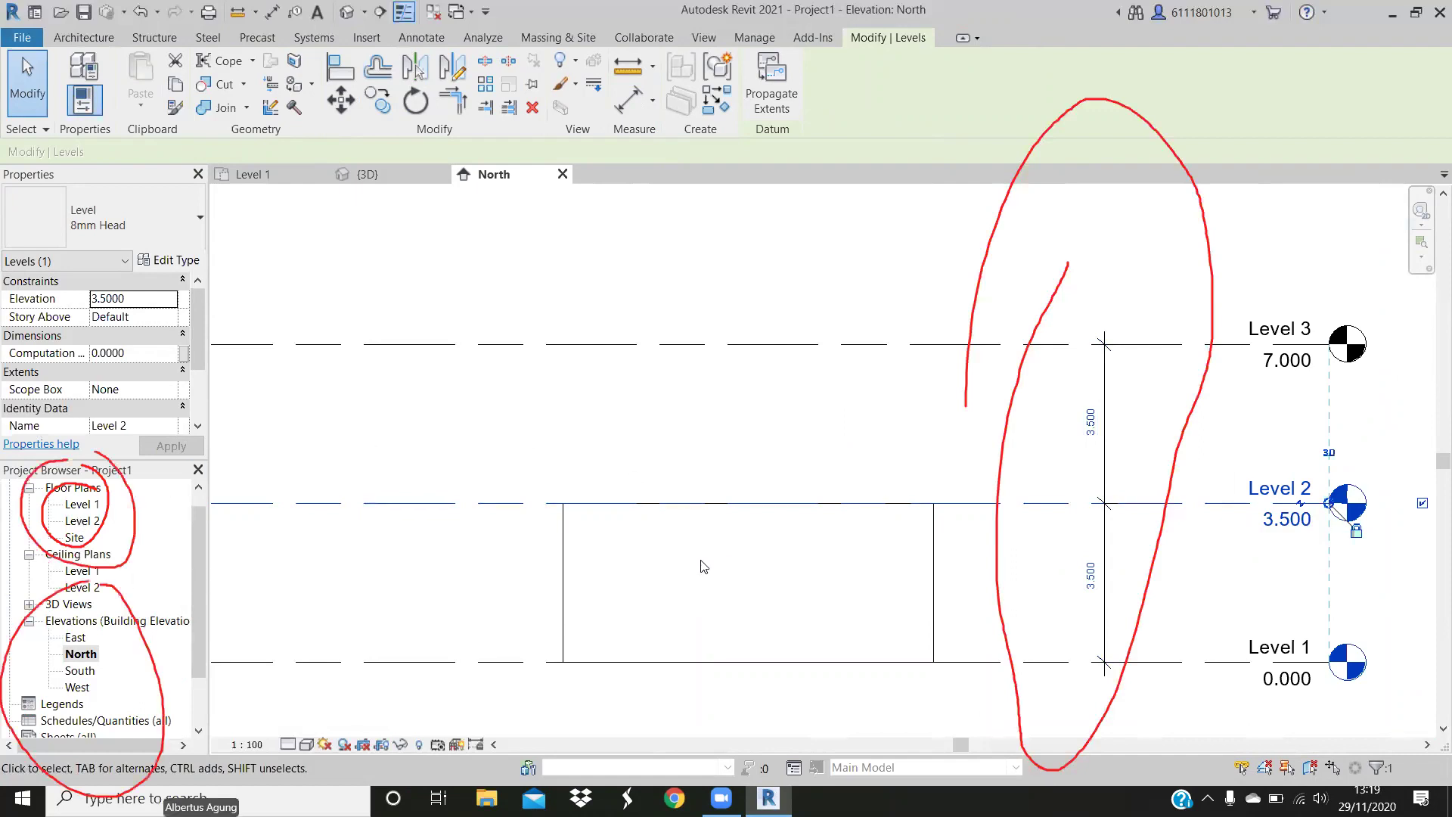
Switch to the Level 1 floor plan and zoom out and pan to show the wall box
click(63, 605)
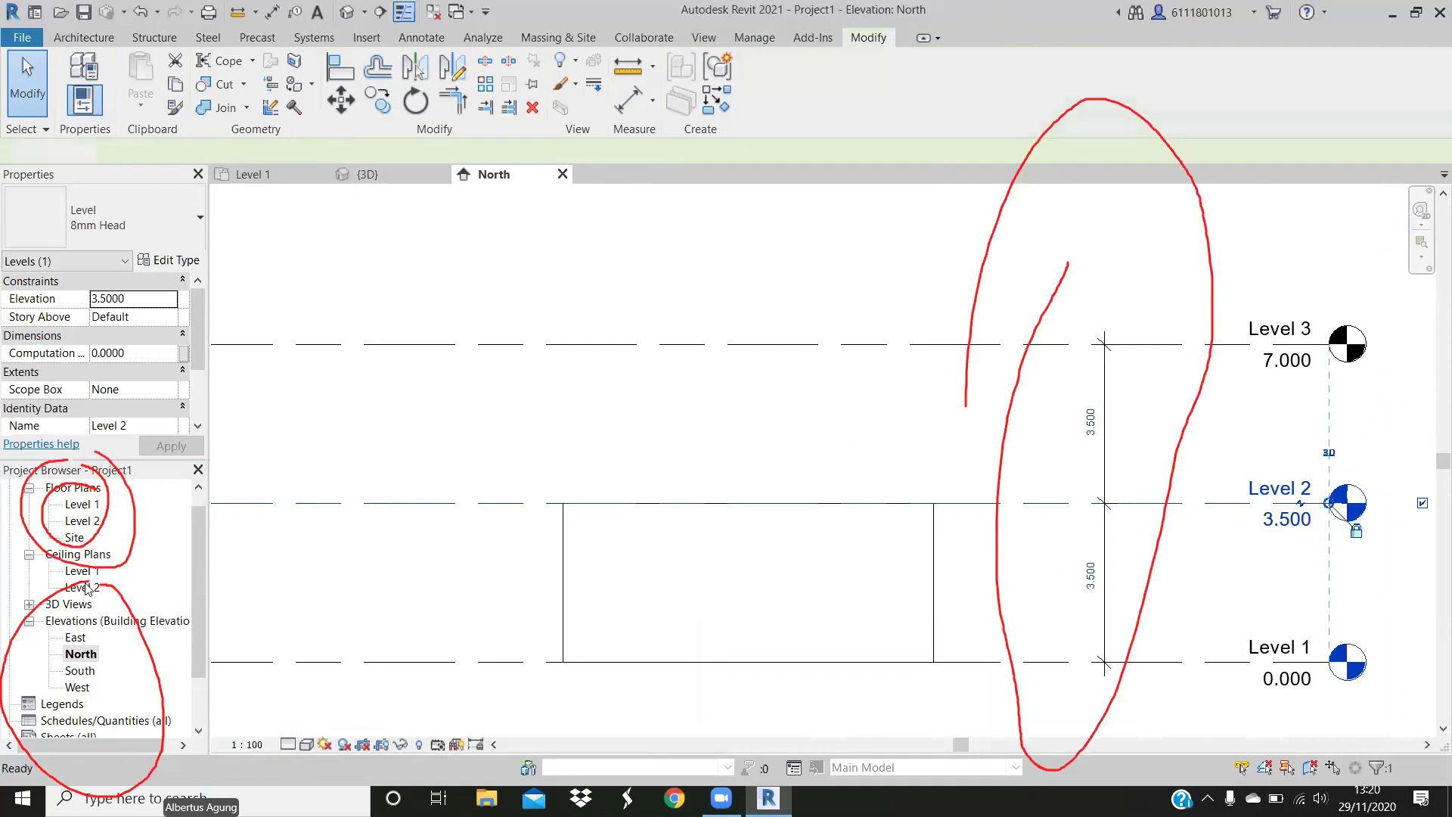
click(280, 174)
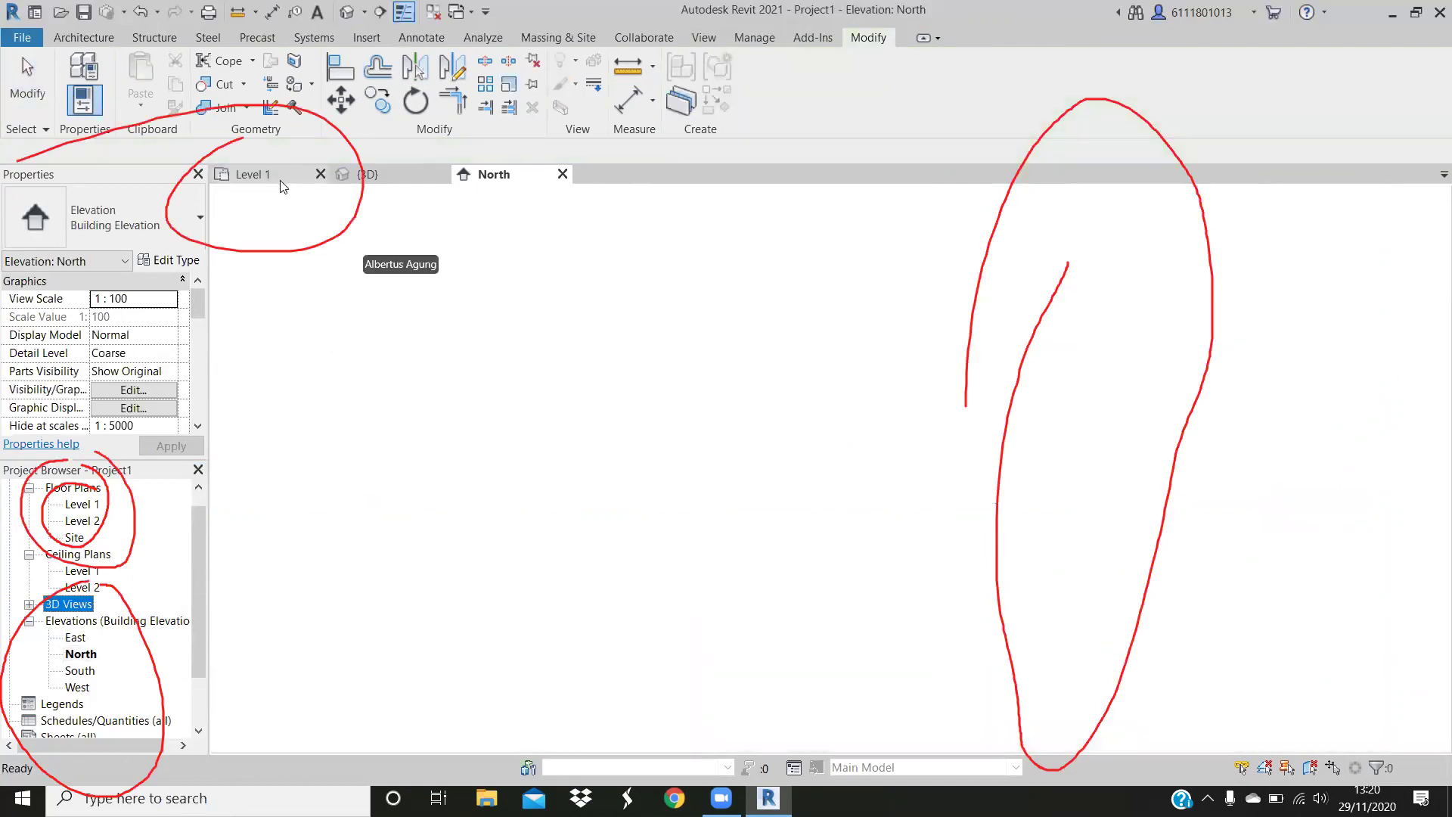
scroll(713, 409, down, 1)
scroll(713, 401, down, 2)
scroll(715, 382, down, 1)
scroll(718, 409, down, 2)
scroll(734, 567, down, 2)
middle_drag(695, 486, 674, 435)
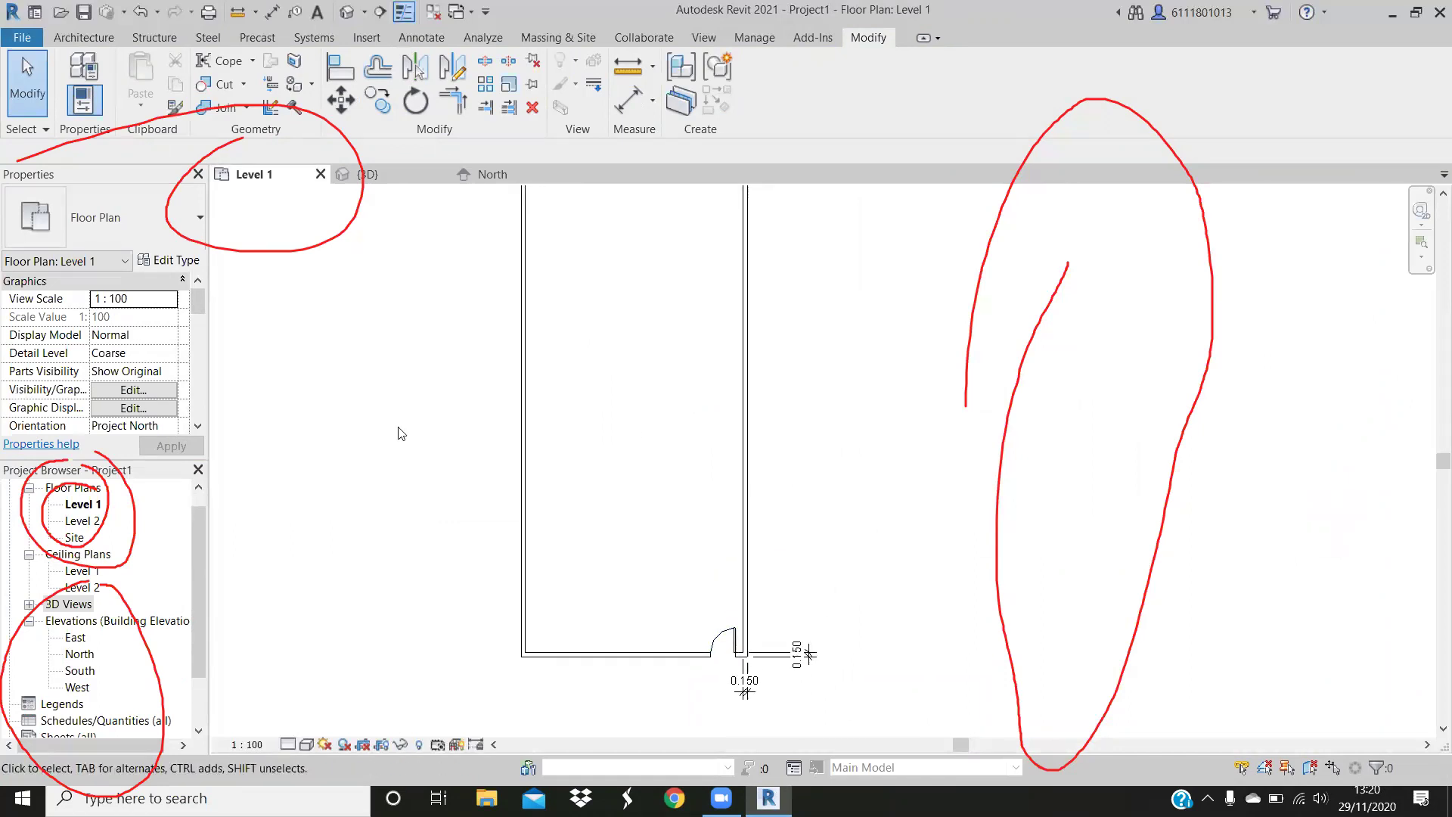
Zoom to fit and pan the plan so the whole wall box and door are visible
key(z)
key(f)
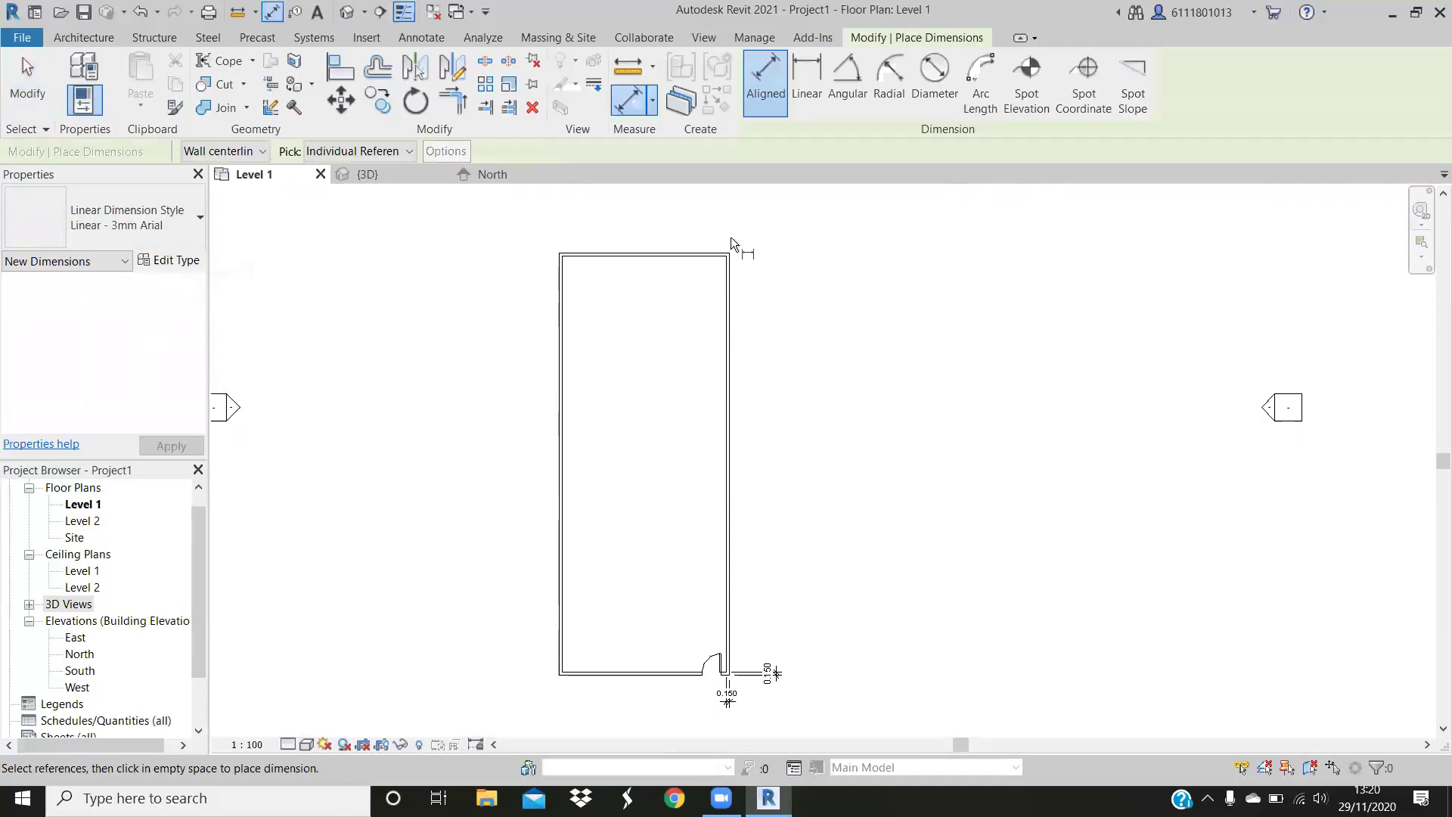
scroll(729, 243, up, 1)
scroll(729, 243, up, 2)
scroll(711, 385, up, 2)
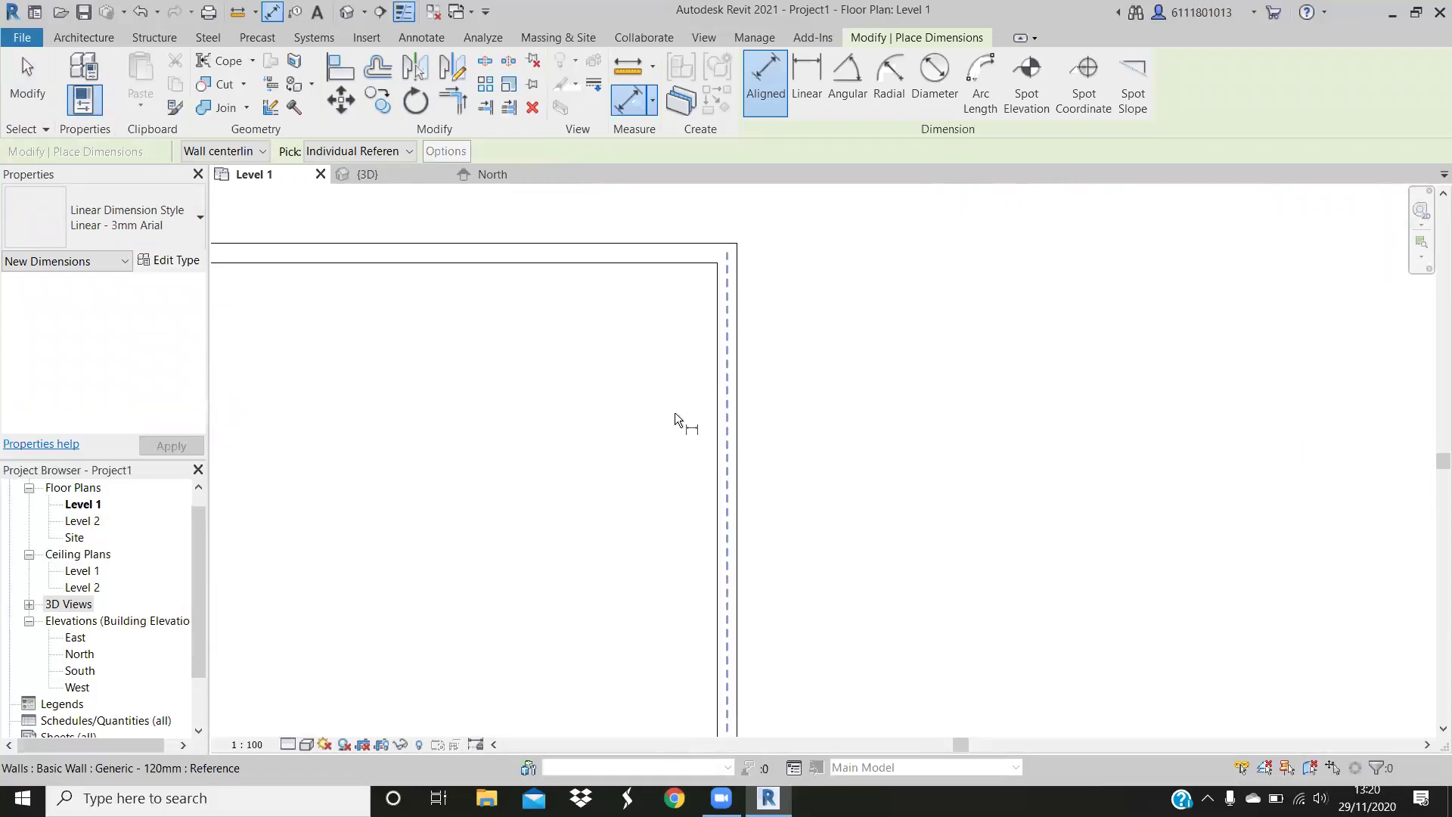
scroll(681, 302, down, 1)
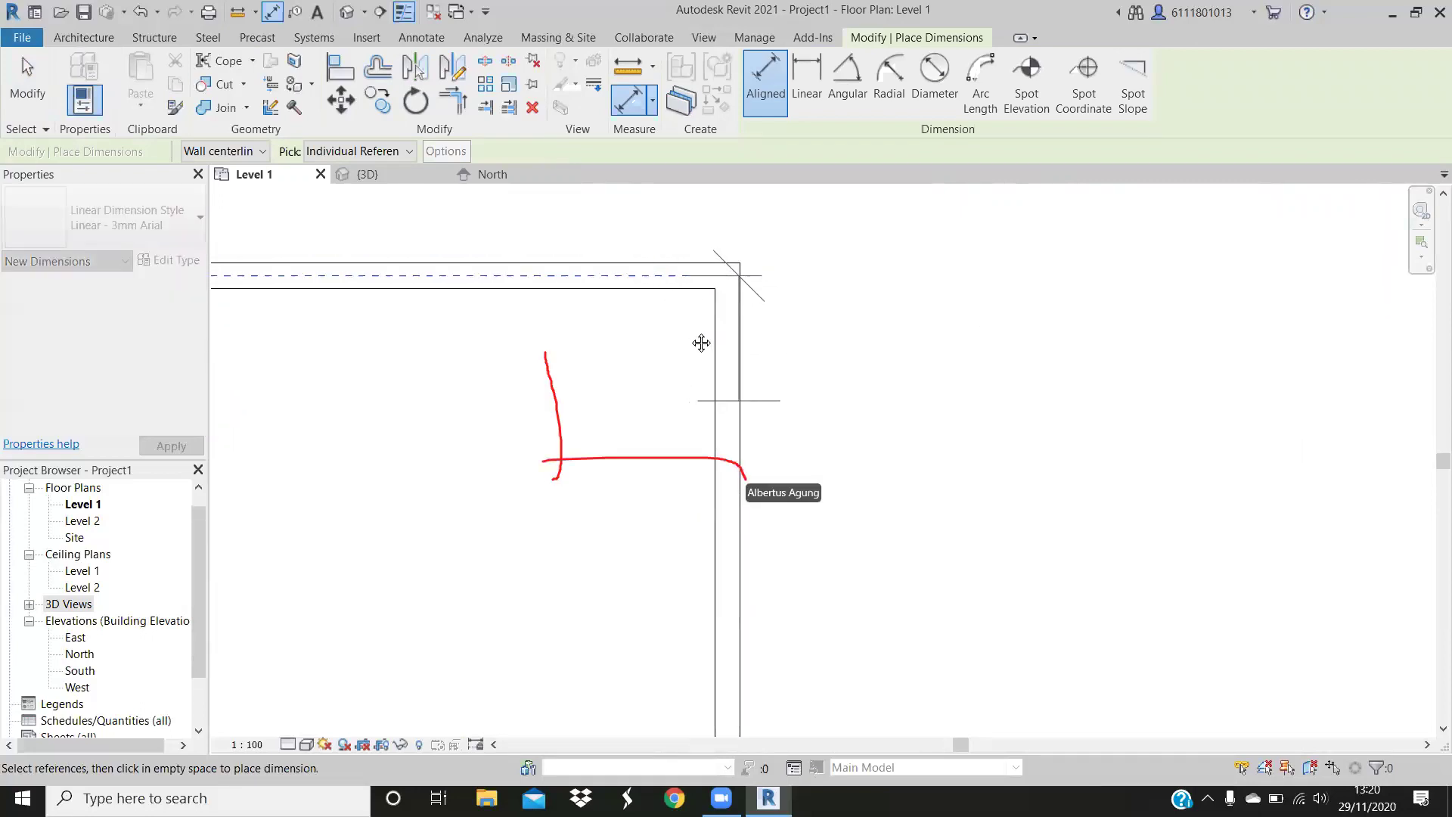
scroll(700, 340, down, 2)
scroll(373, 283, down, 1)
scroll(373, 284, down, 1)
middle_drag(384, 279, 387, 221)
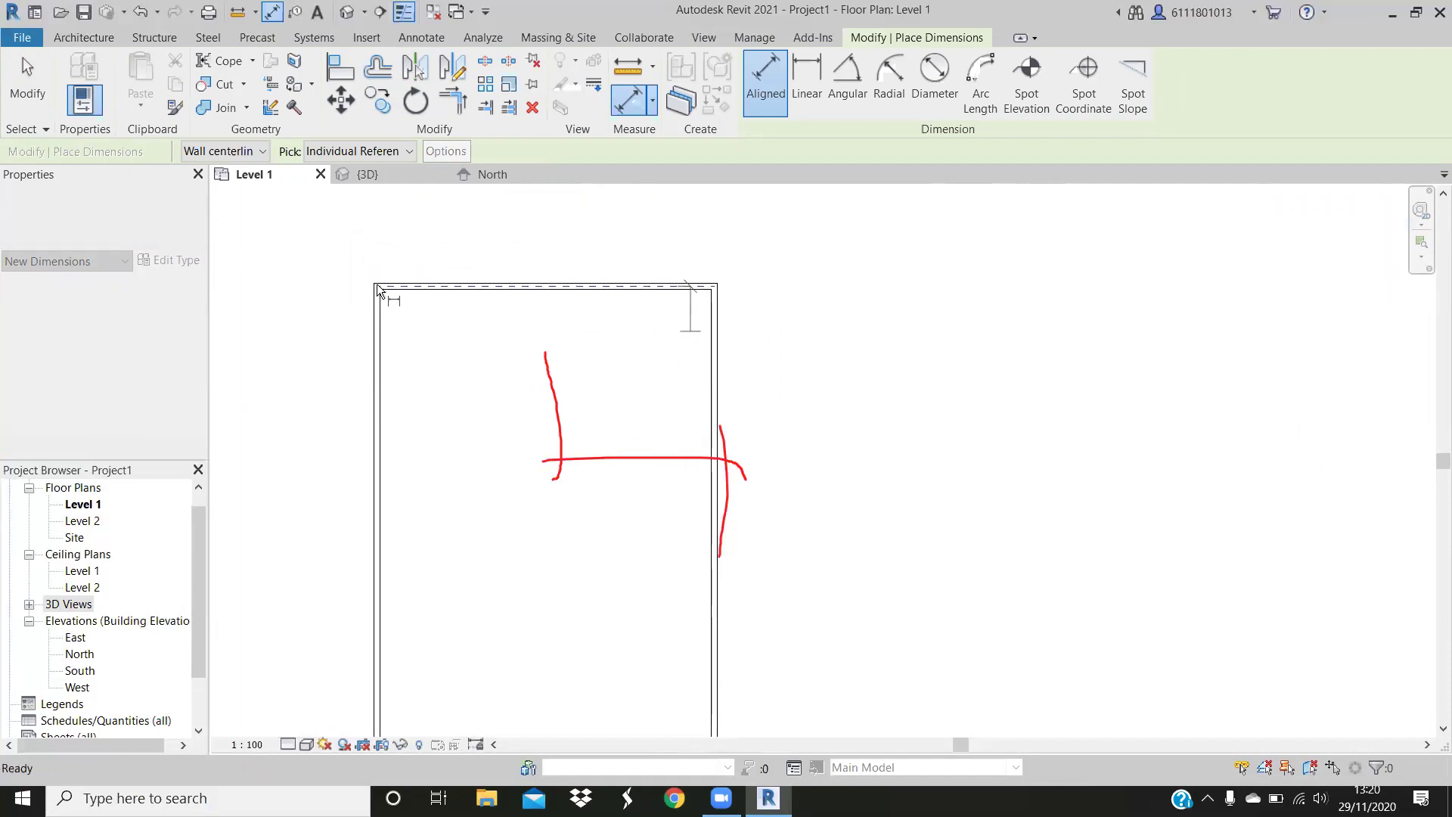
scroll(393, 241, up, 1)
scroll(394, 245, up, 1)
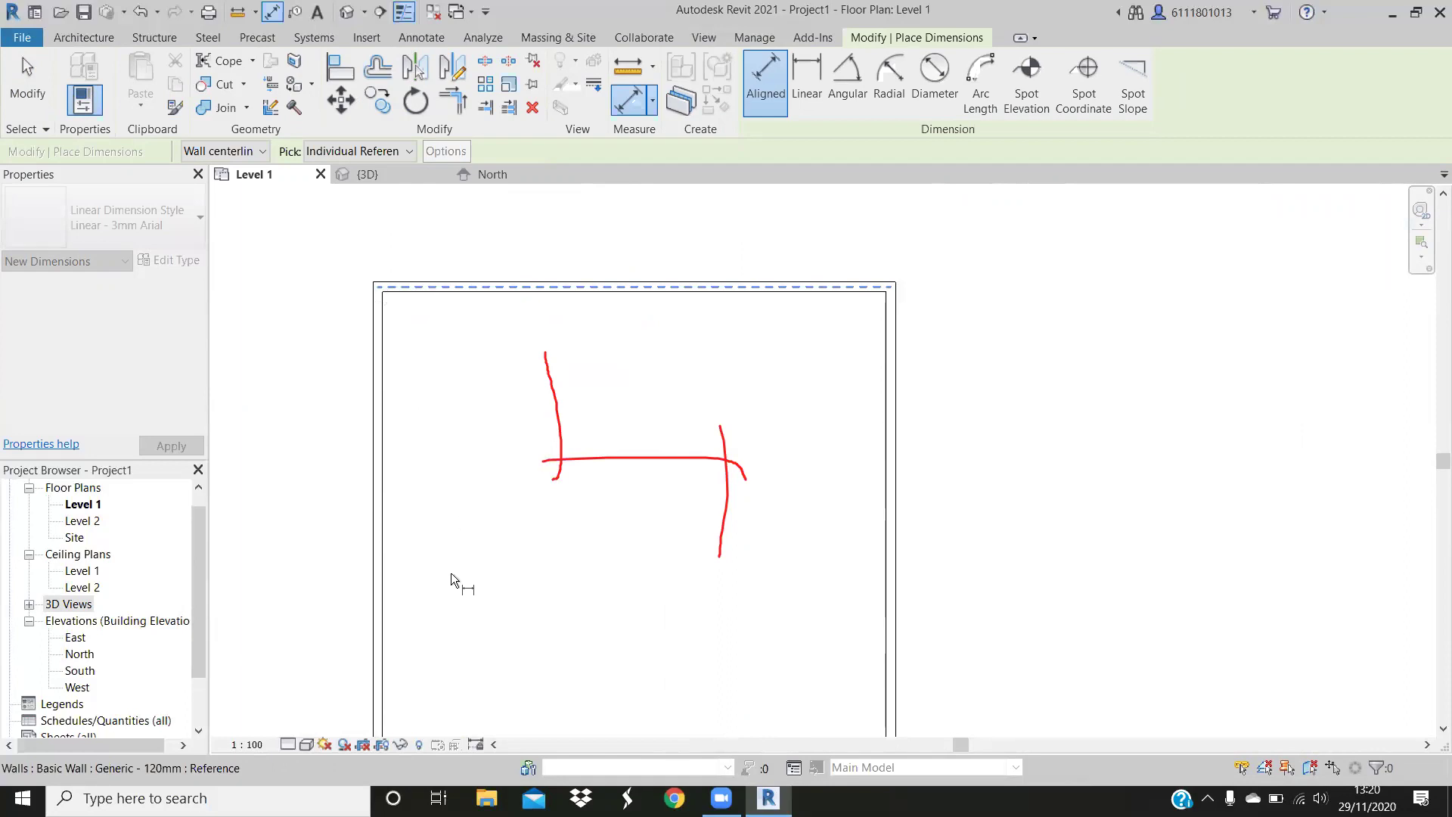
scroll(454, 537, down, 2)
scroll(510, 526, down, 1)
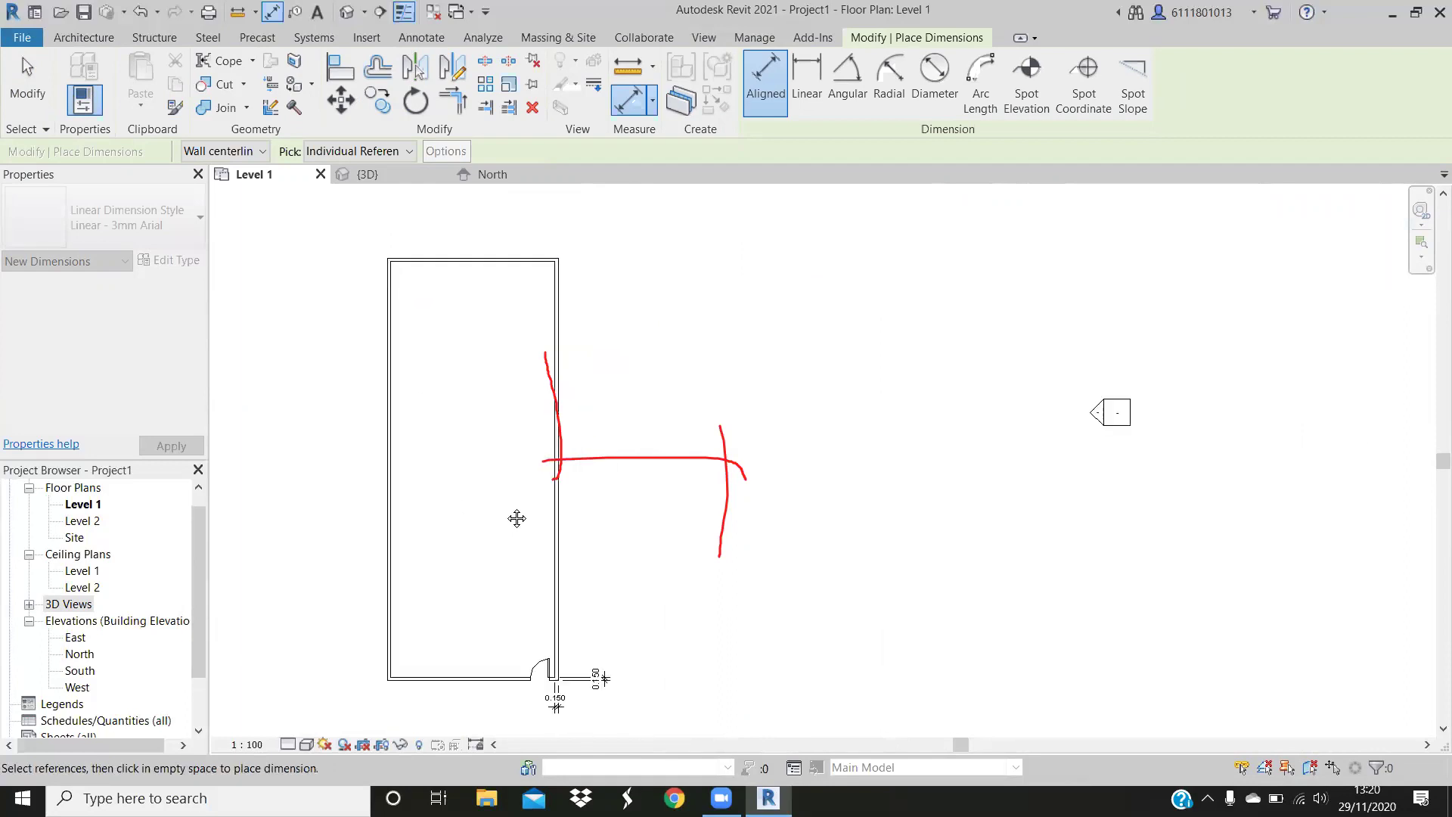
scroll(520, 544, down, 1)
middle_drag(520, 572, 522, 505)
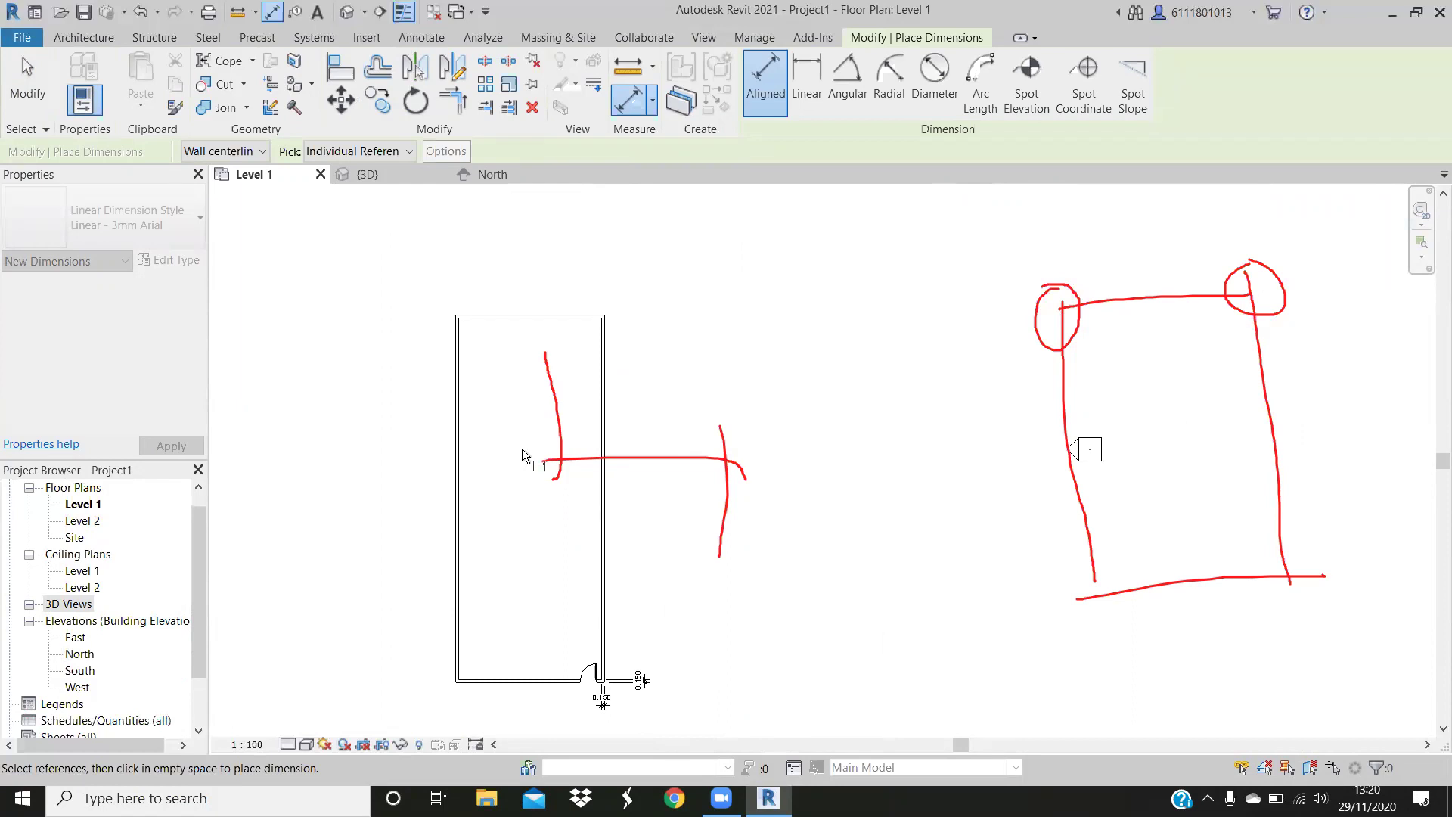
Place aligned dimensions reading 8.000 across the side walls and 20.000 along the box
click(484, 319)
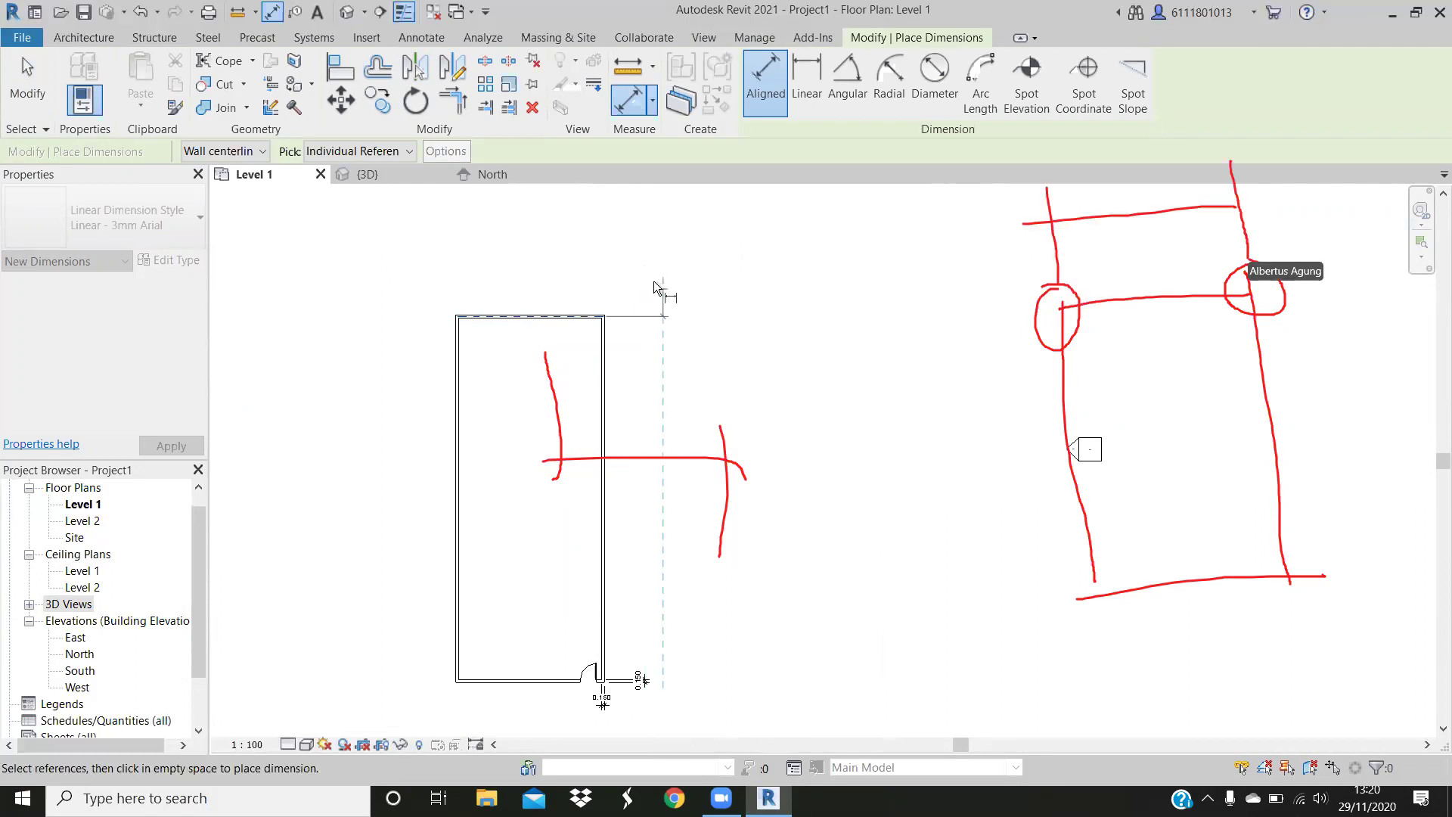
scroll(613, 333, up, 10)
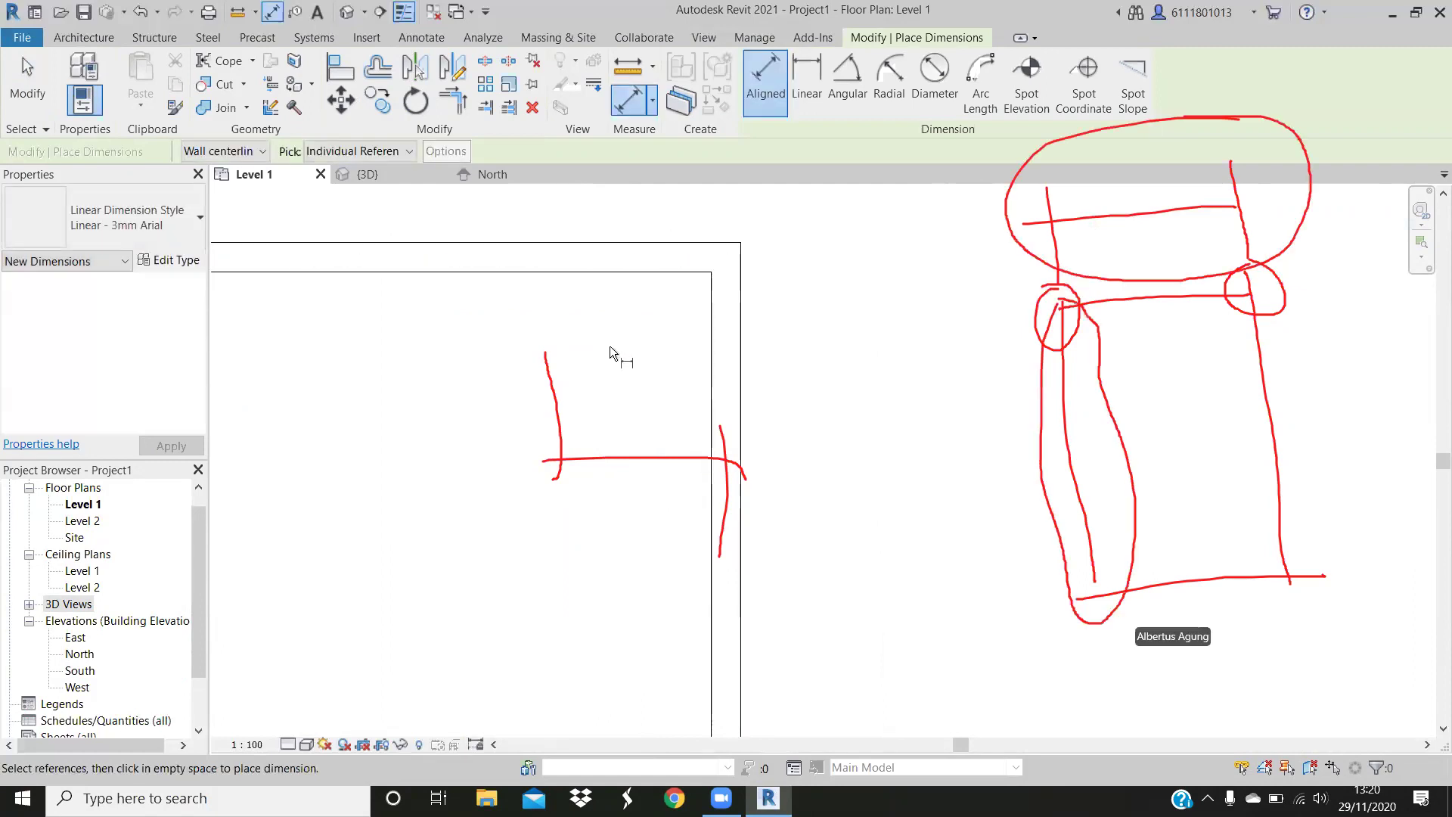
scroll(625, 360, down, 2)
scroll(613, 370, down, 2)
scroll(612, 374, down, 3)
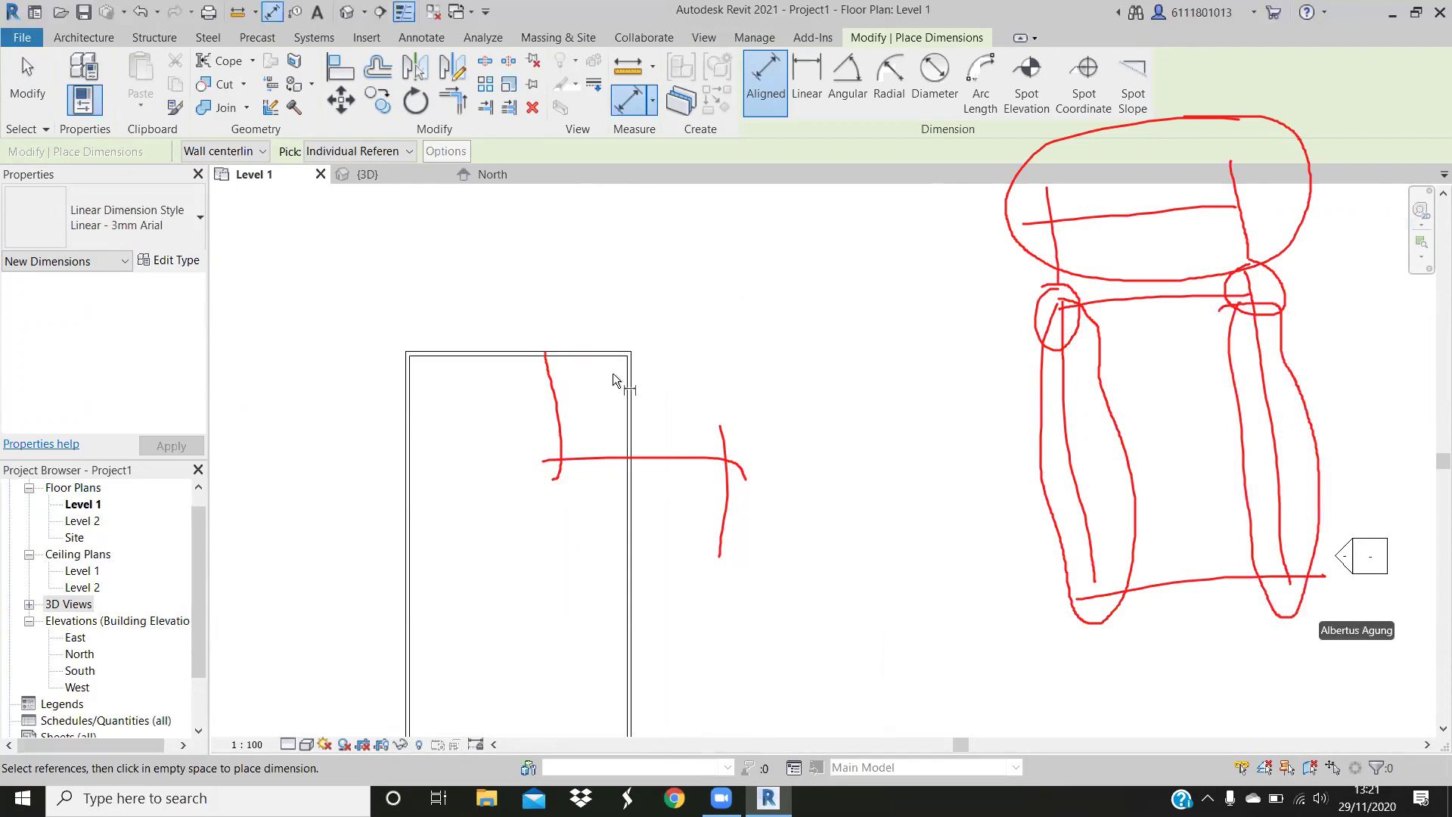
scroll(595, 473, down, 1)
scroll(584, 489, down, 1)
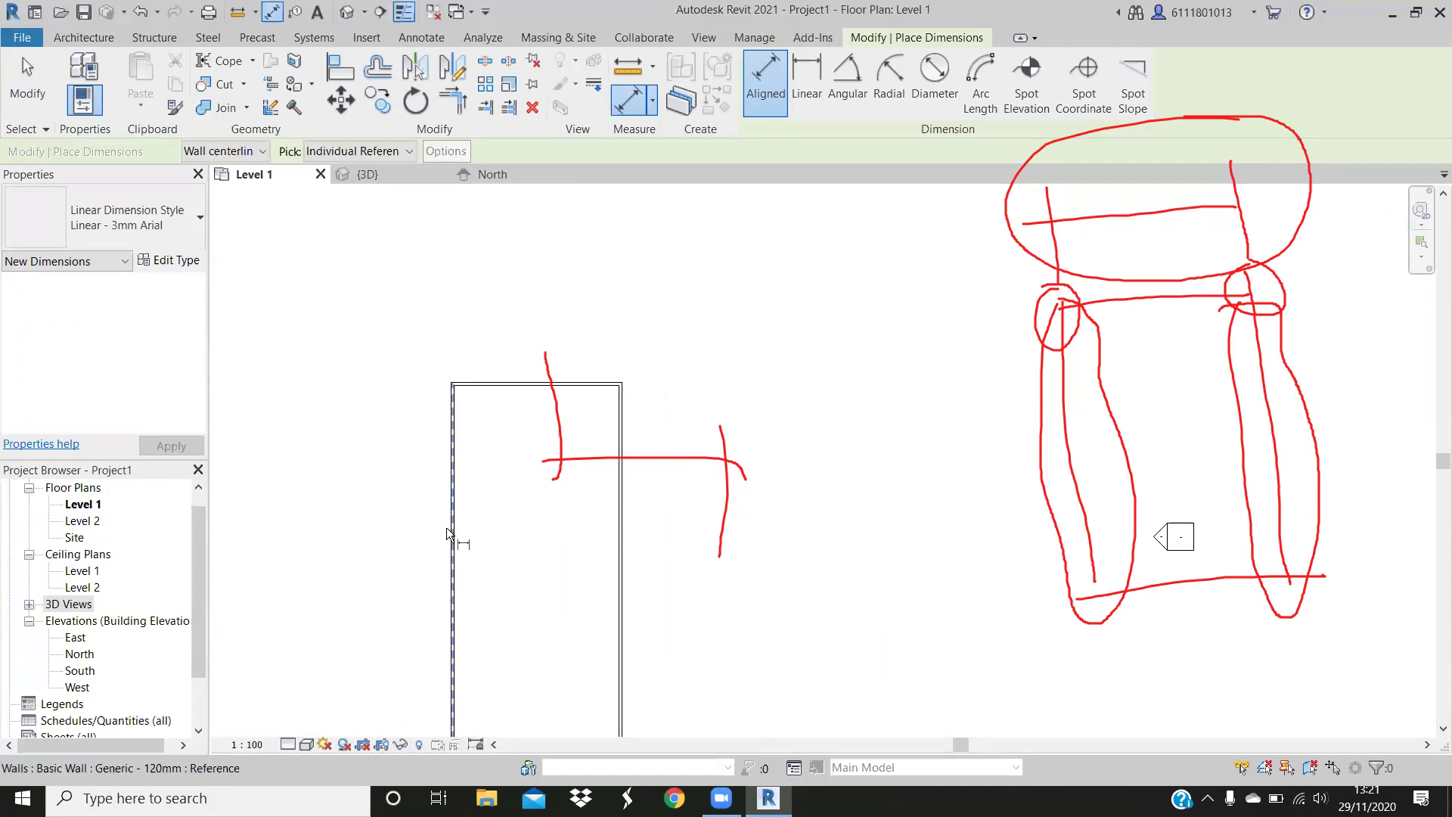
click(446, 528)
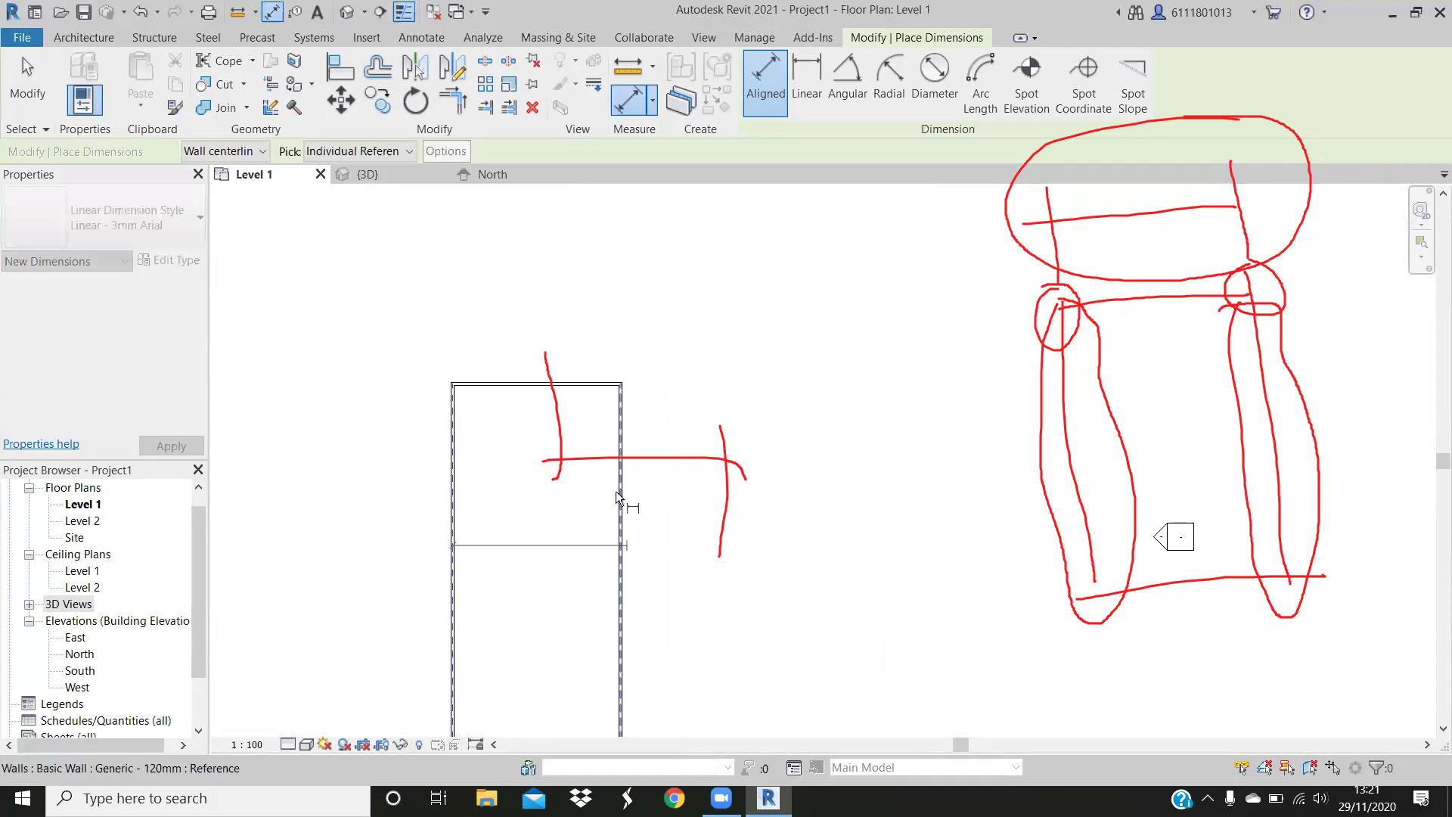
click(625, 365)
scroll(575, 341, down, 2)
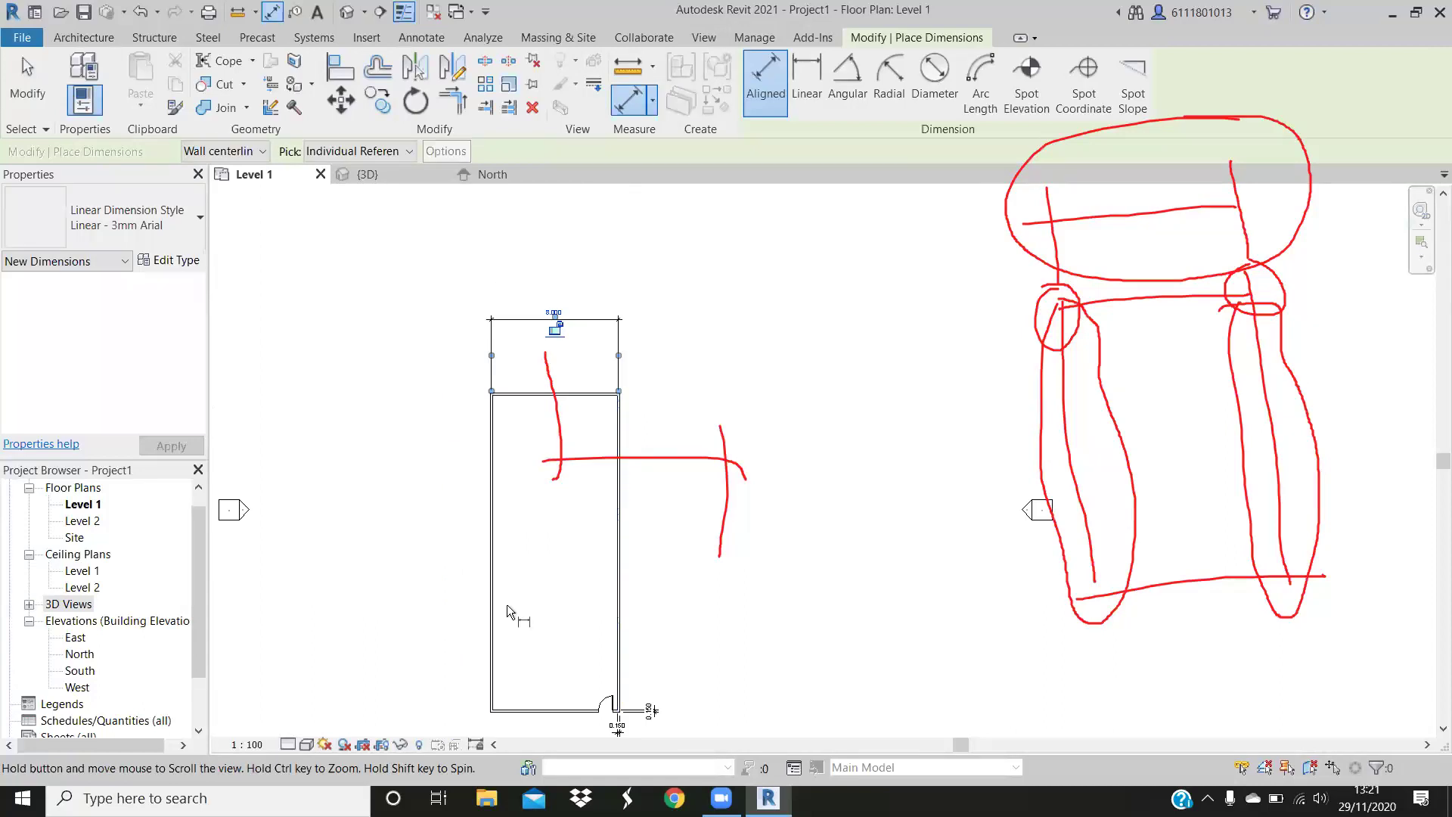
middle_drag(507, 605, 469, 530)
click(667, 629)
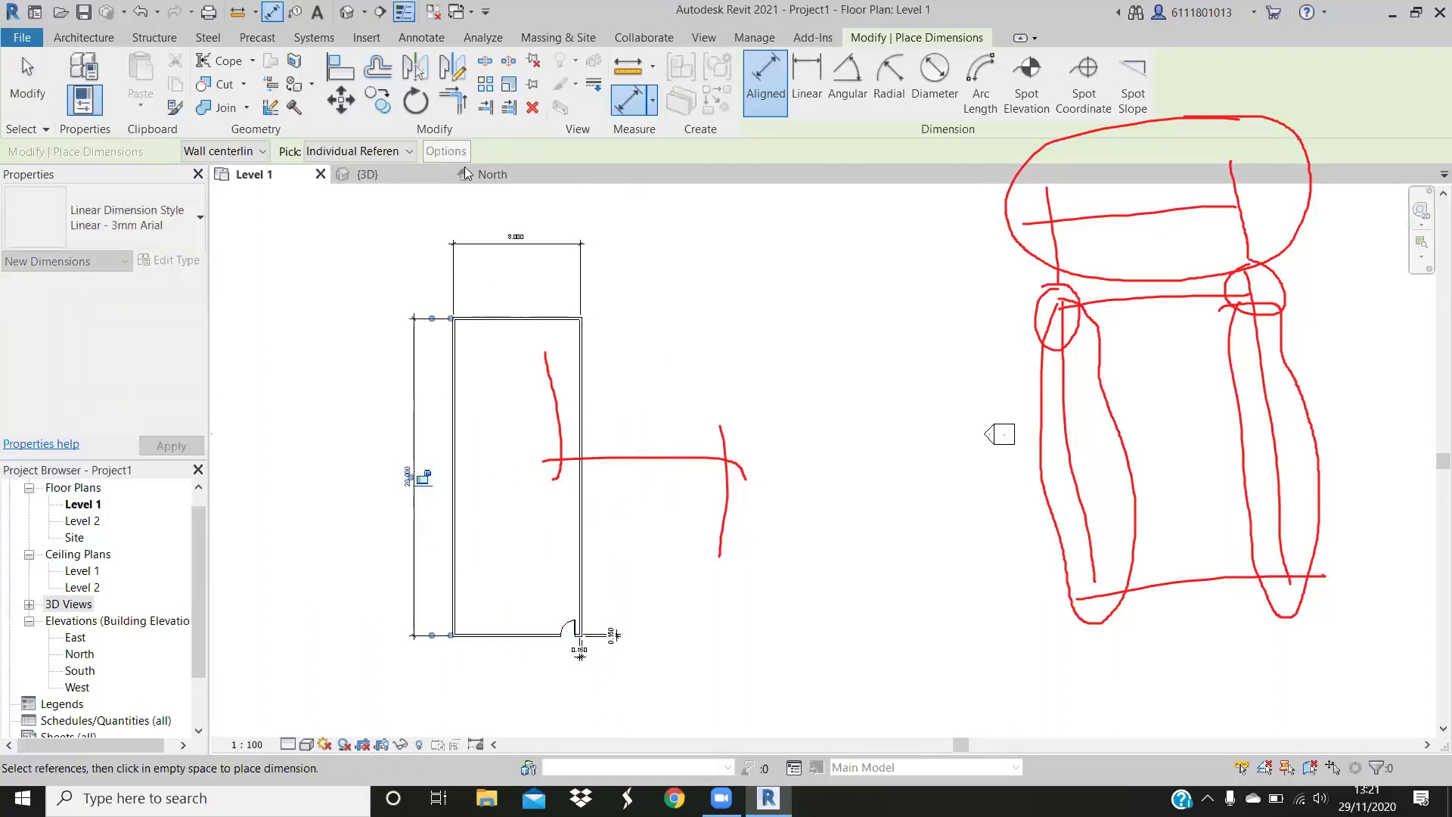
scroll(493, 266, up, 1)
scroll(493, 266, up, 1)
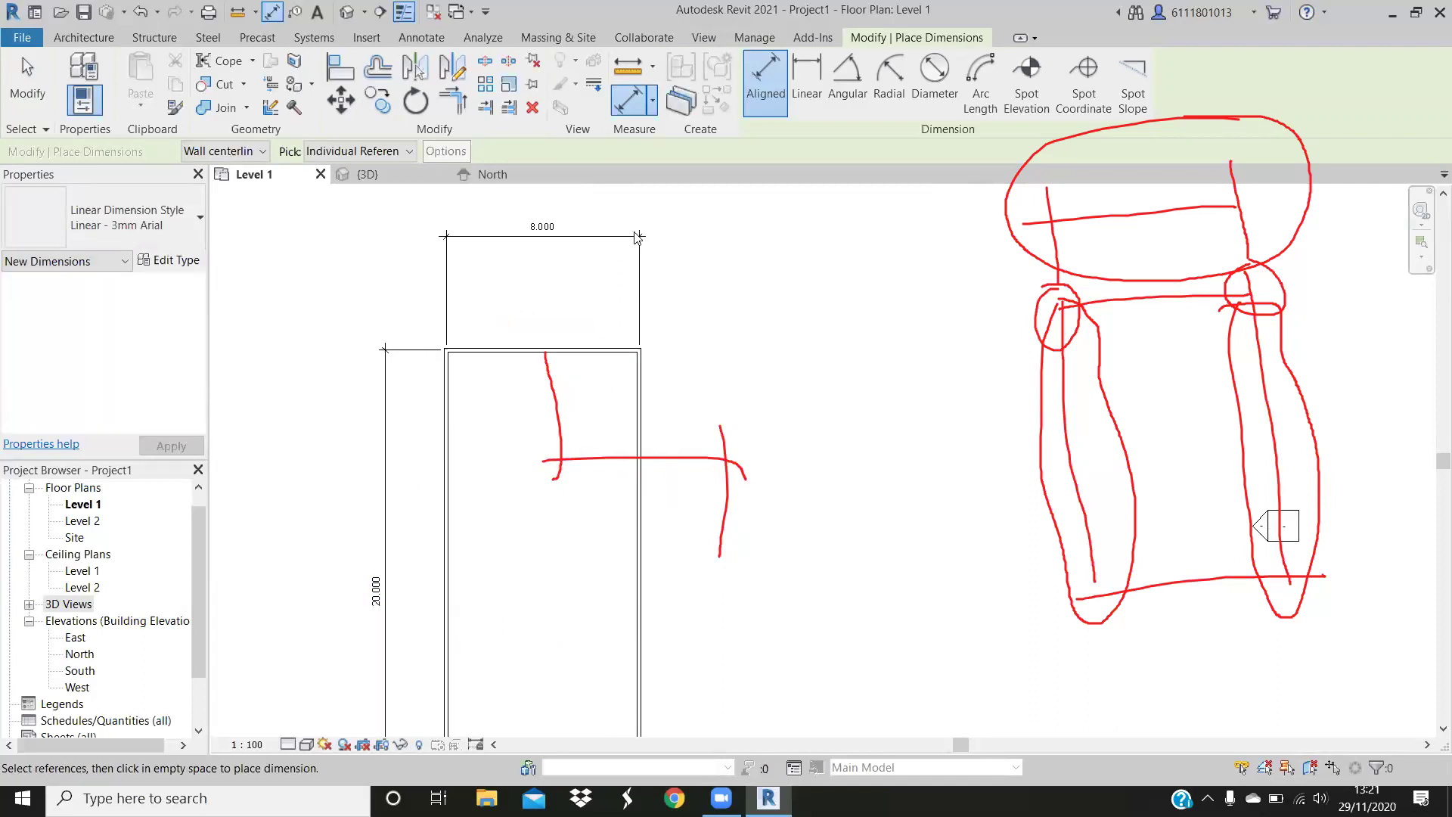
key(Escape)
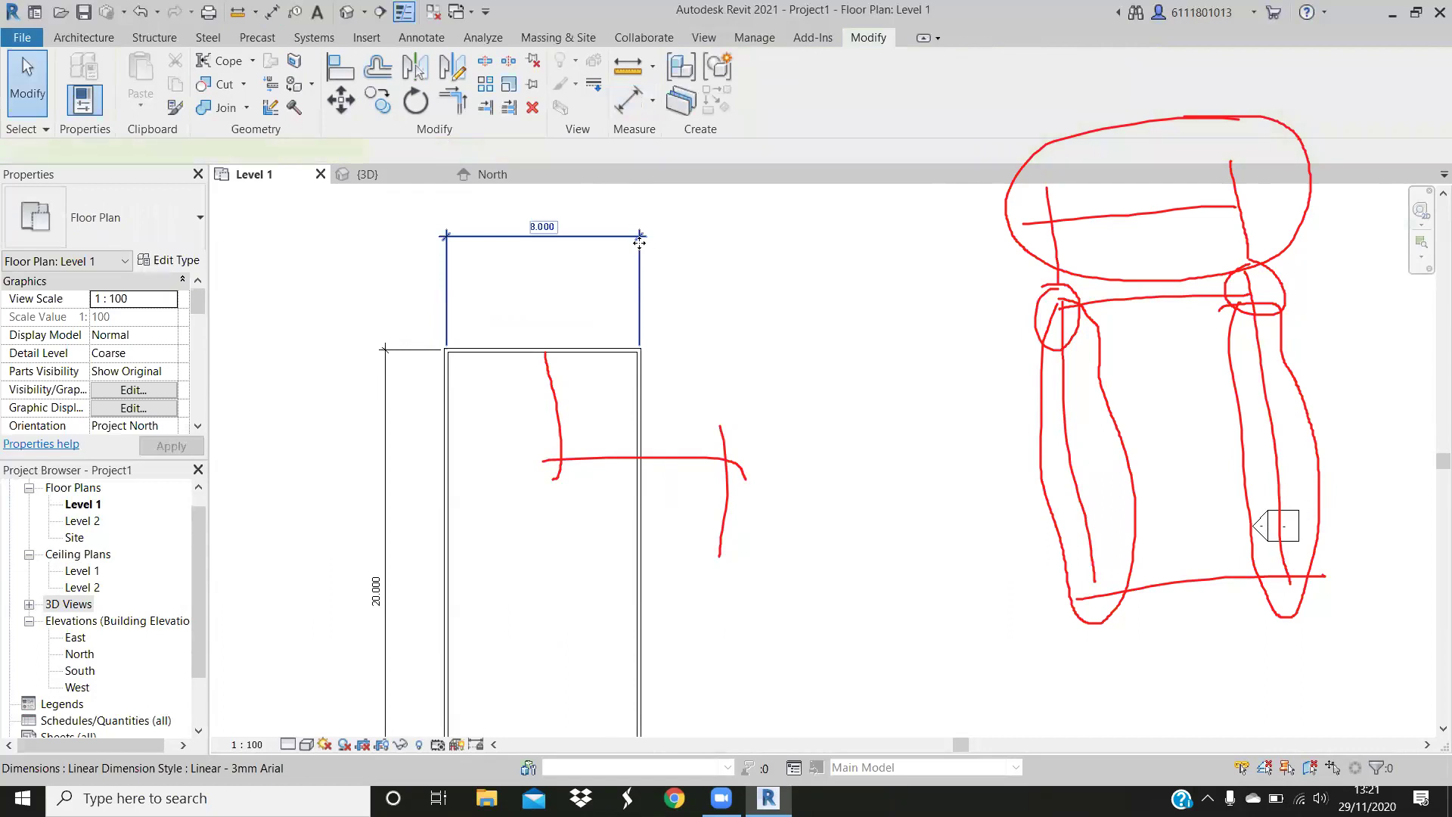
Drag the top dimension's right witness line until it reads 7.925, then select the left wall
click(639, 241)
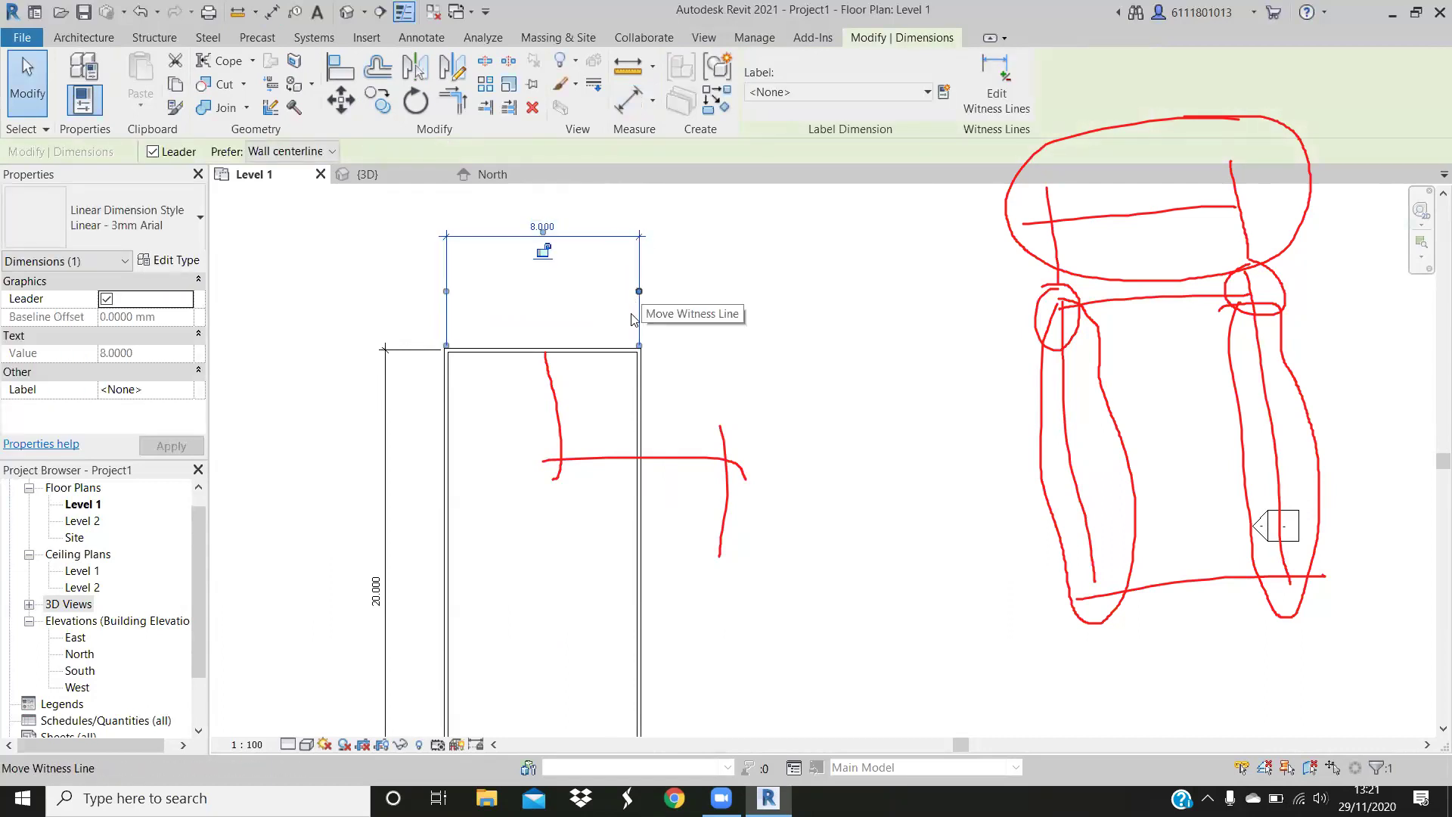
drag(639, 291, 642, 292)
key(Escape)
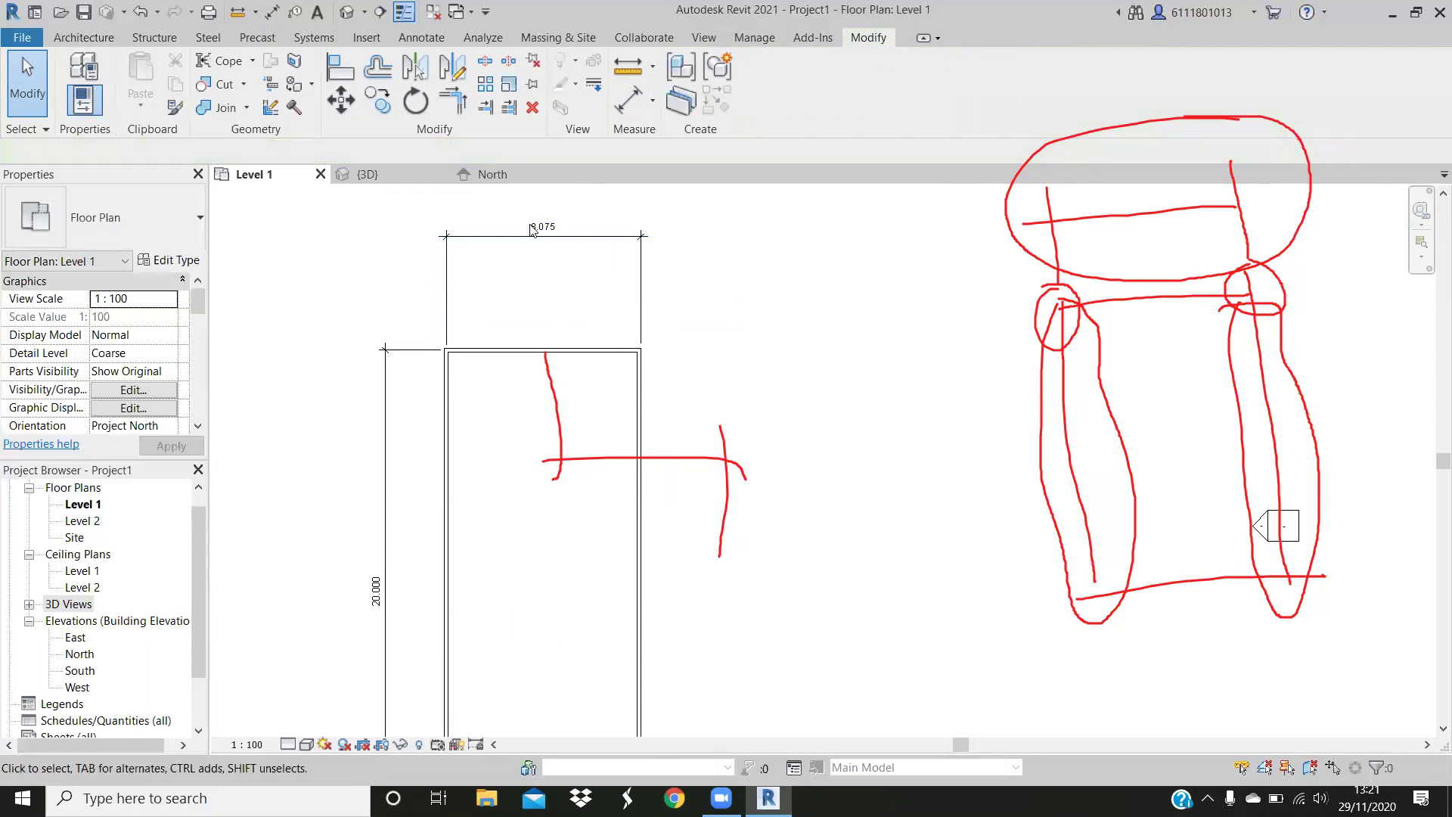
click(533, 231)
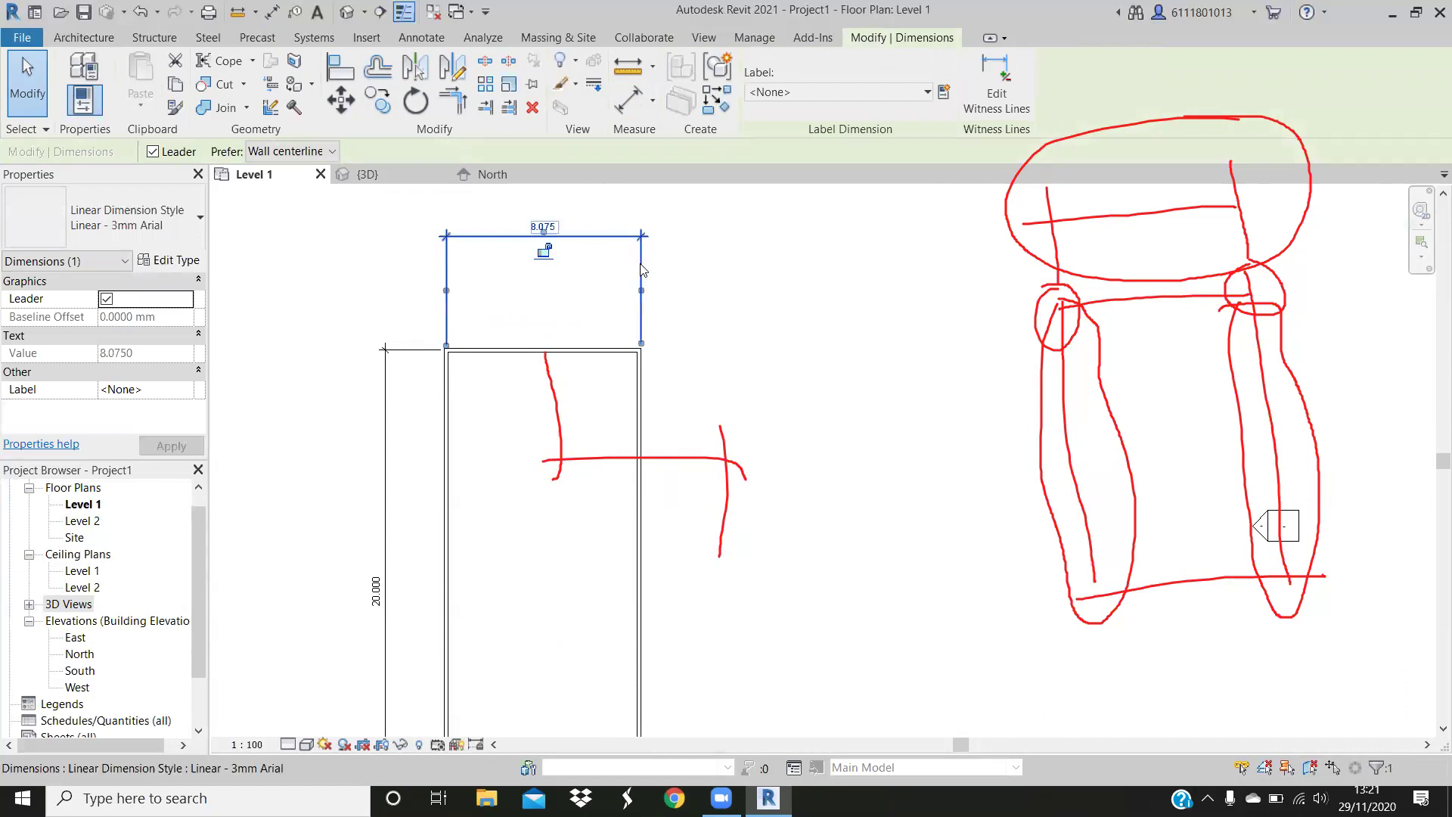
drag(641, 270, 637, 272)
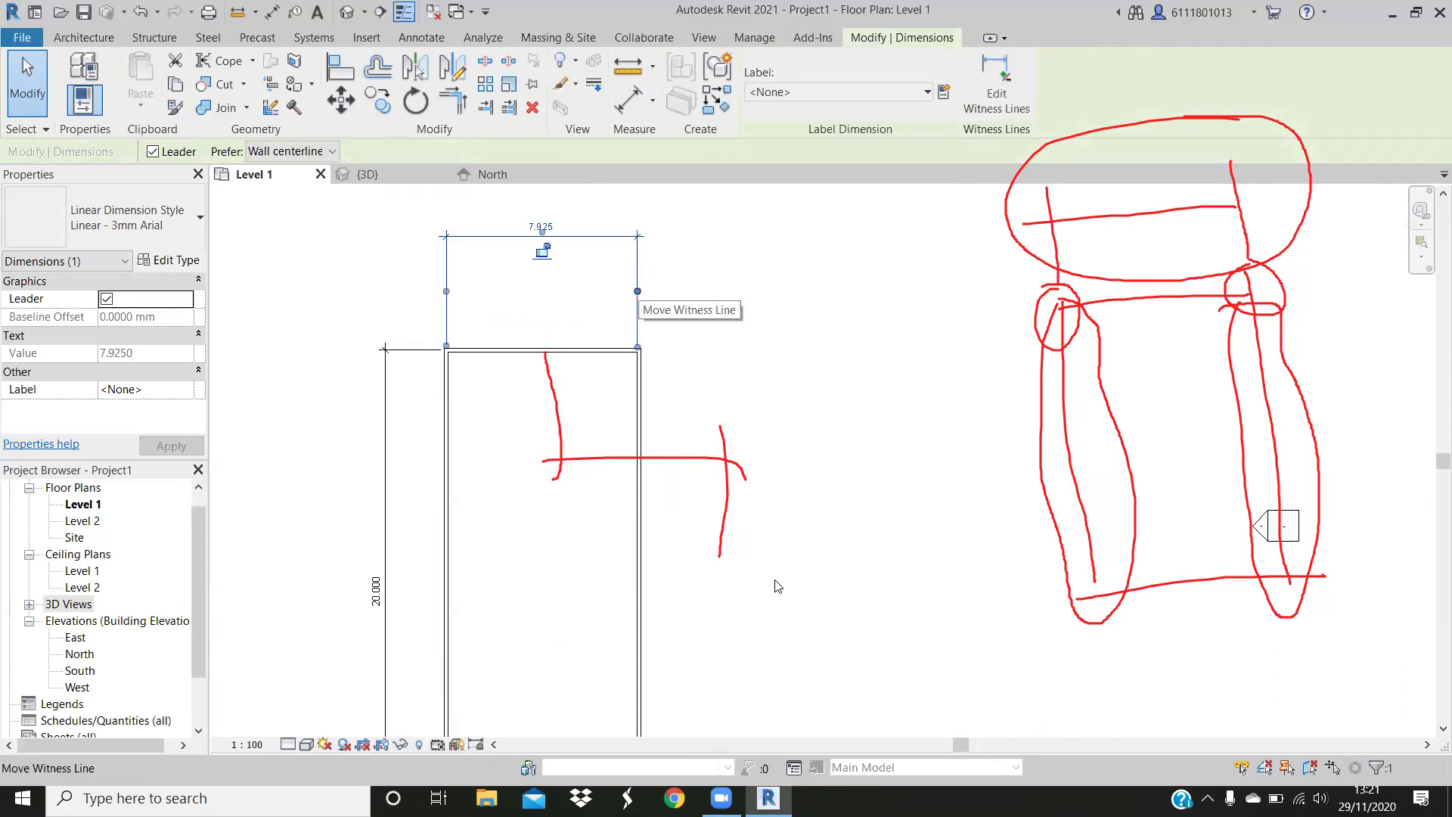
key(Escape)
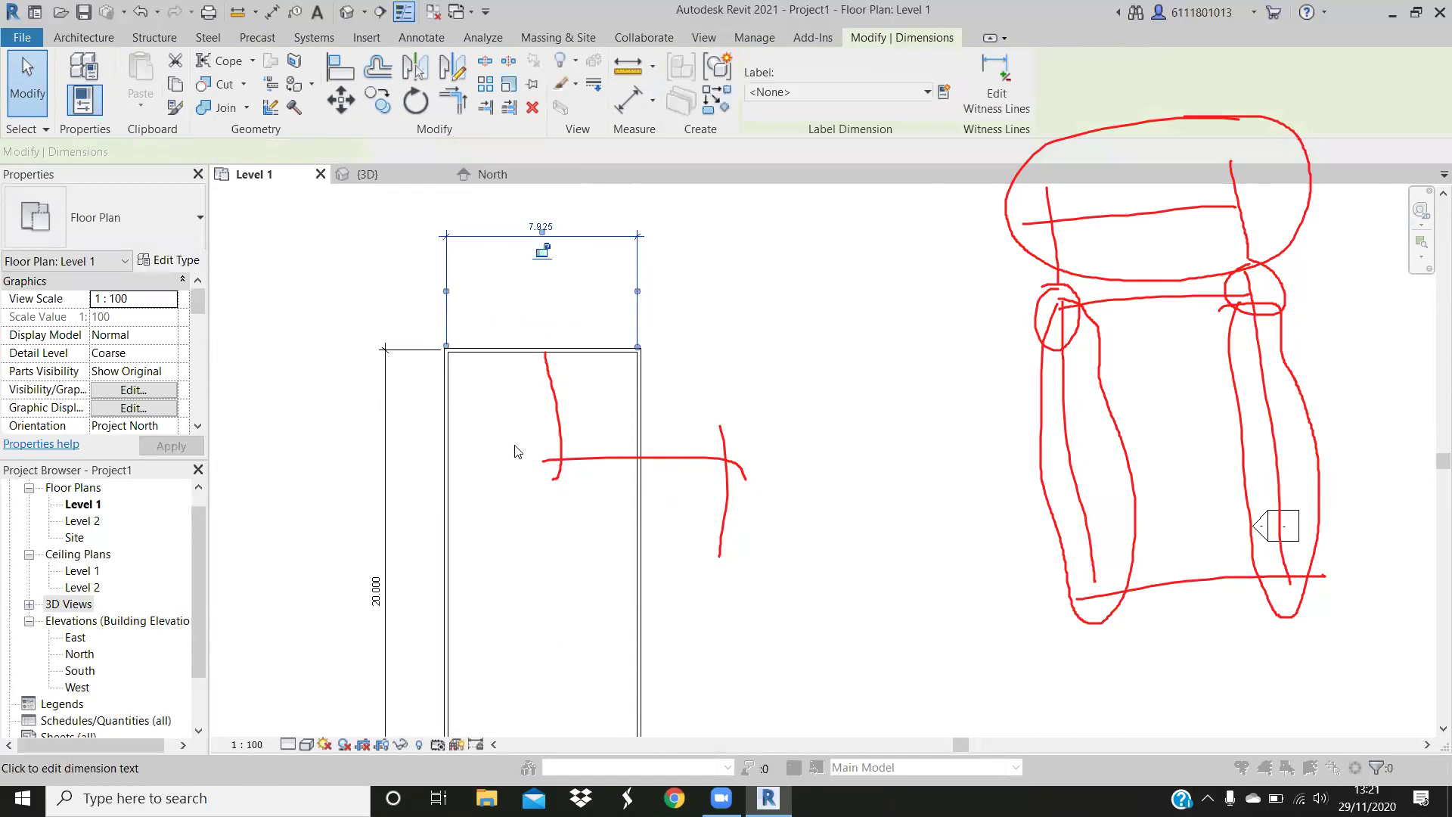
click(449, 284)
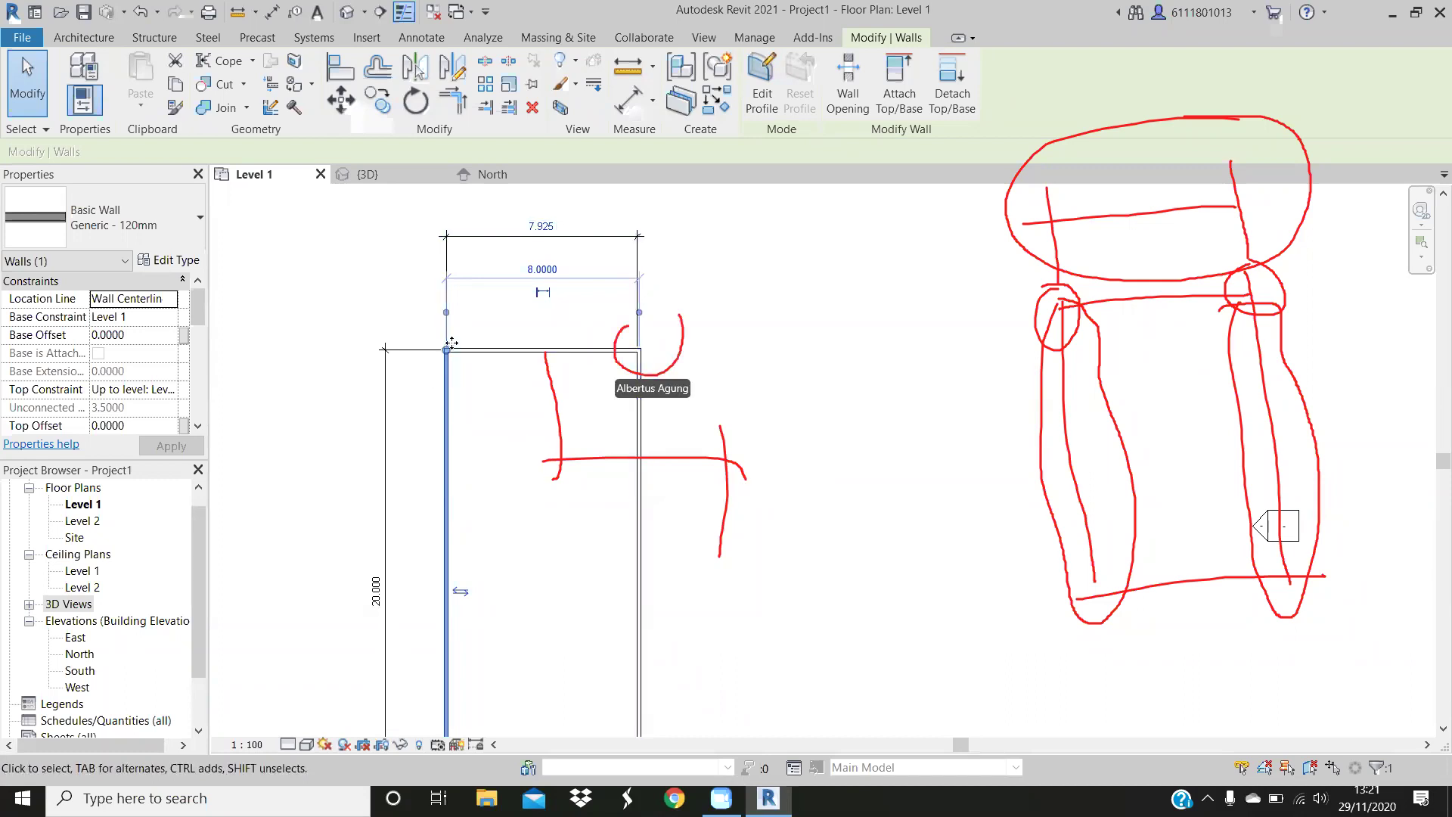
scroll(441, 374, up, 3)
scroll(452, 348, up, 1)
scroll(458, 354, up, 1)
scroll(484, 348, up, 1)
scroll(530, 344, down, 1)
scroll(522, 346, down, 1)
scroll(568, 295, down, 2)
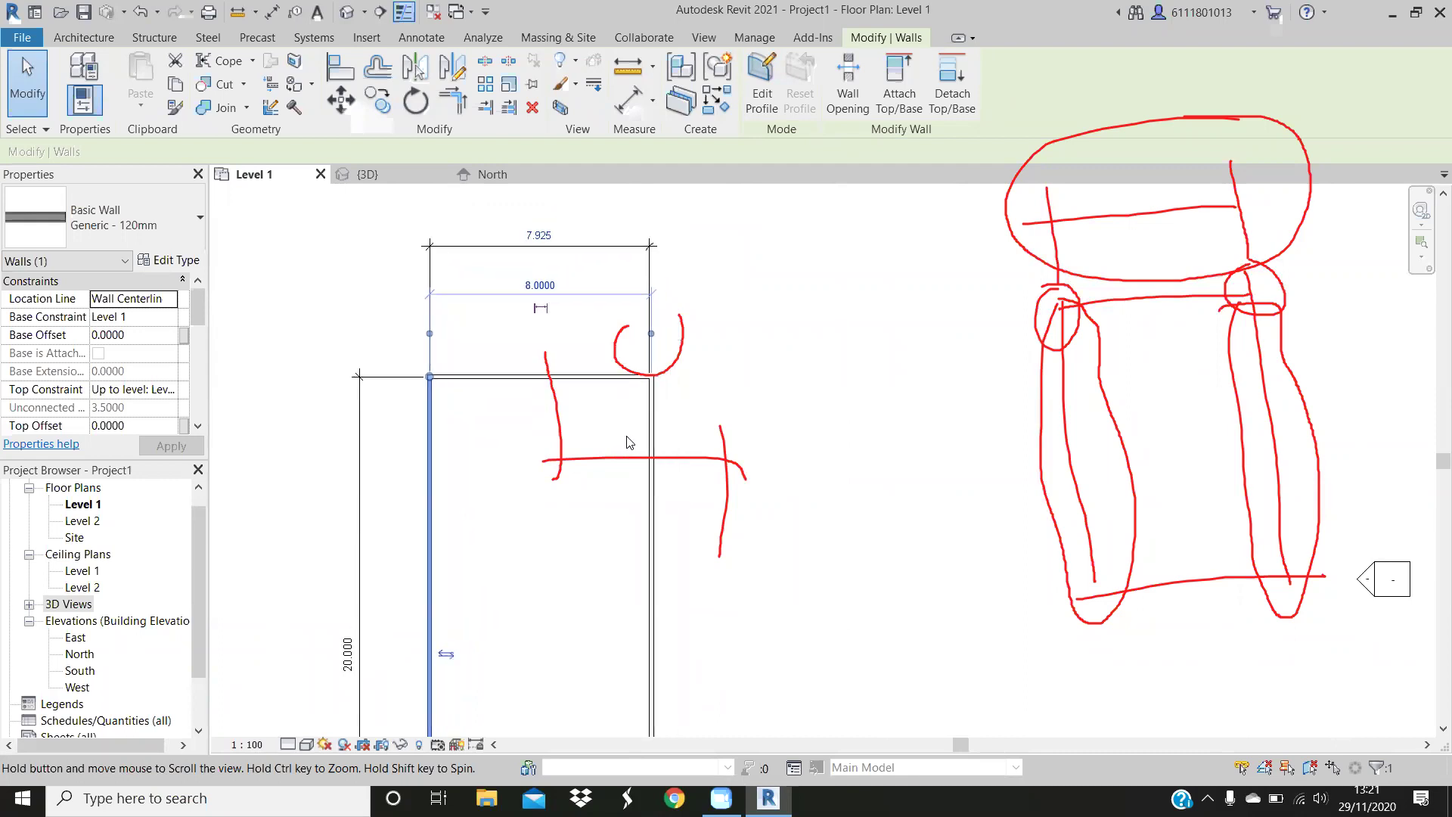
middle_drag(633, 442, 577, 464)
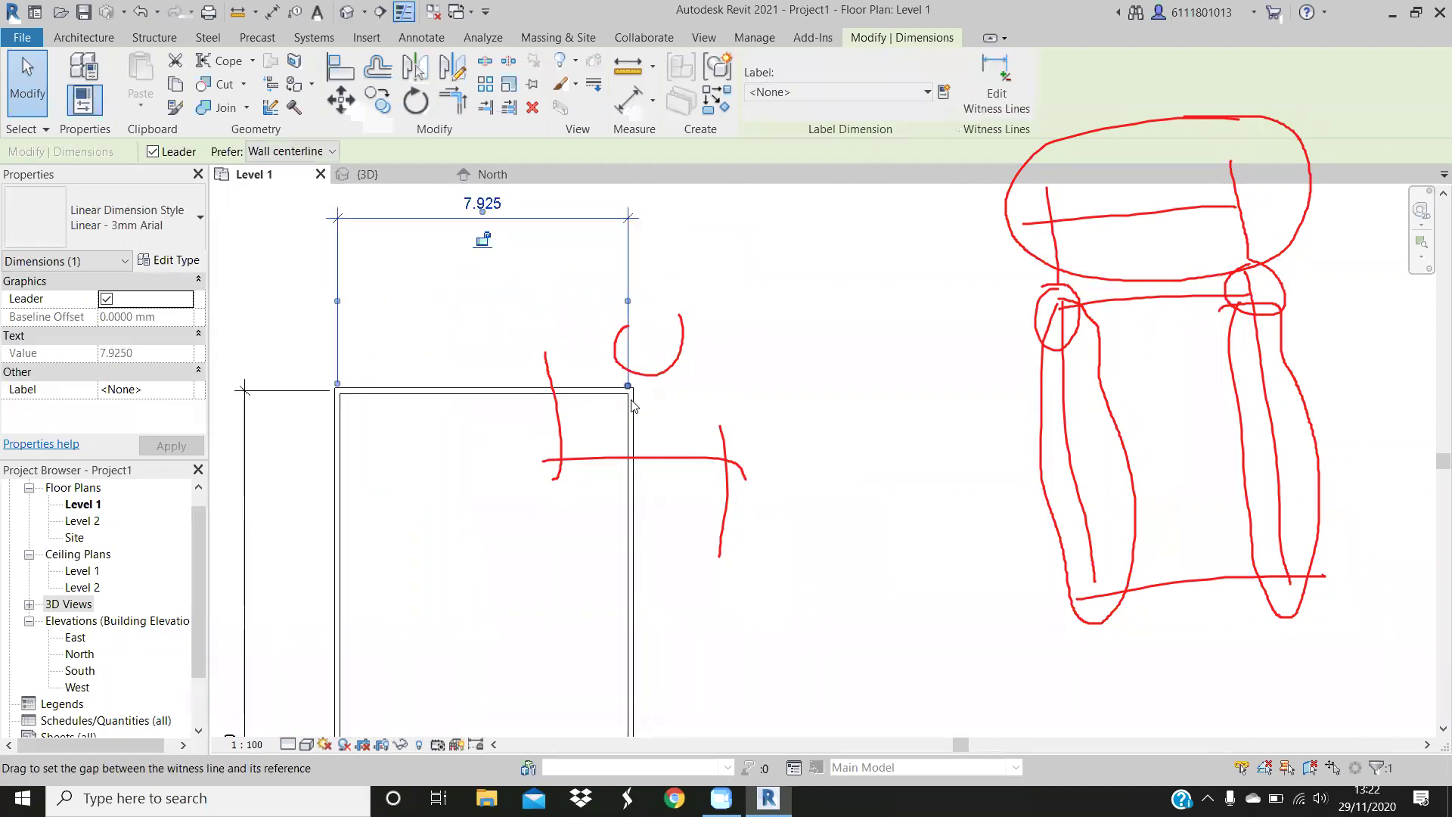
key(ctrl+z)
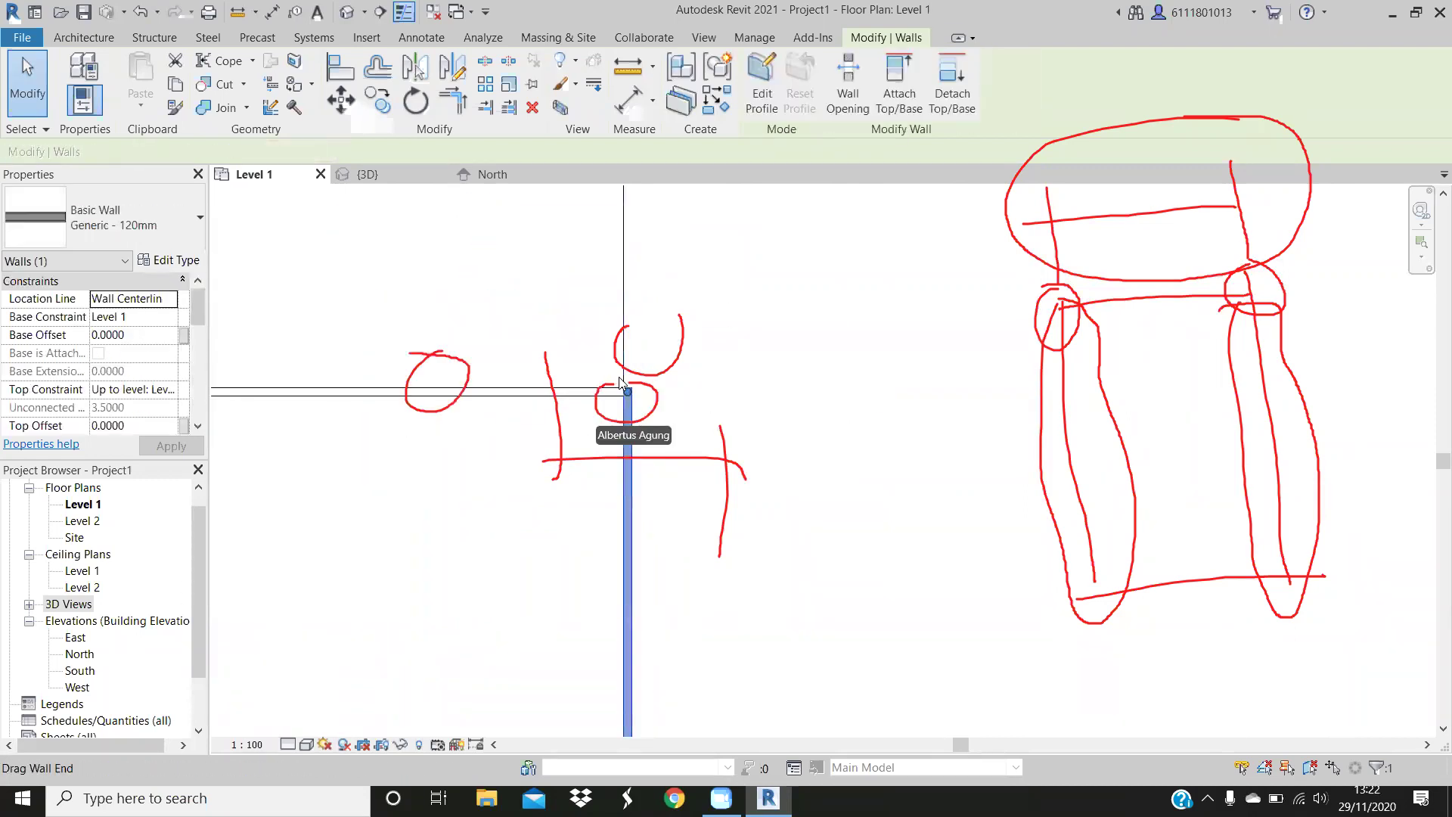
key(Escape)
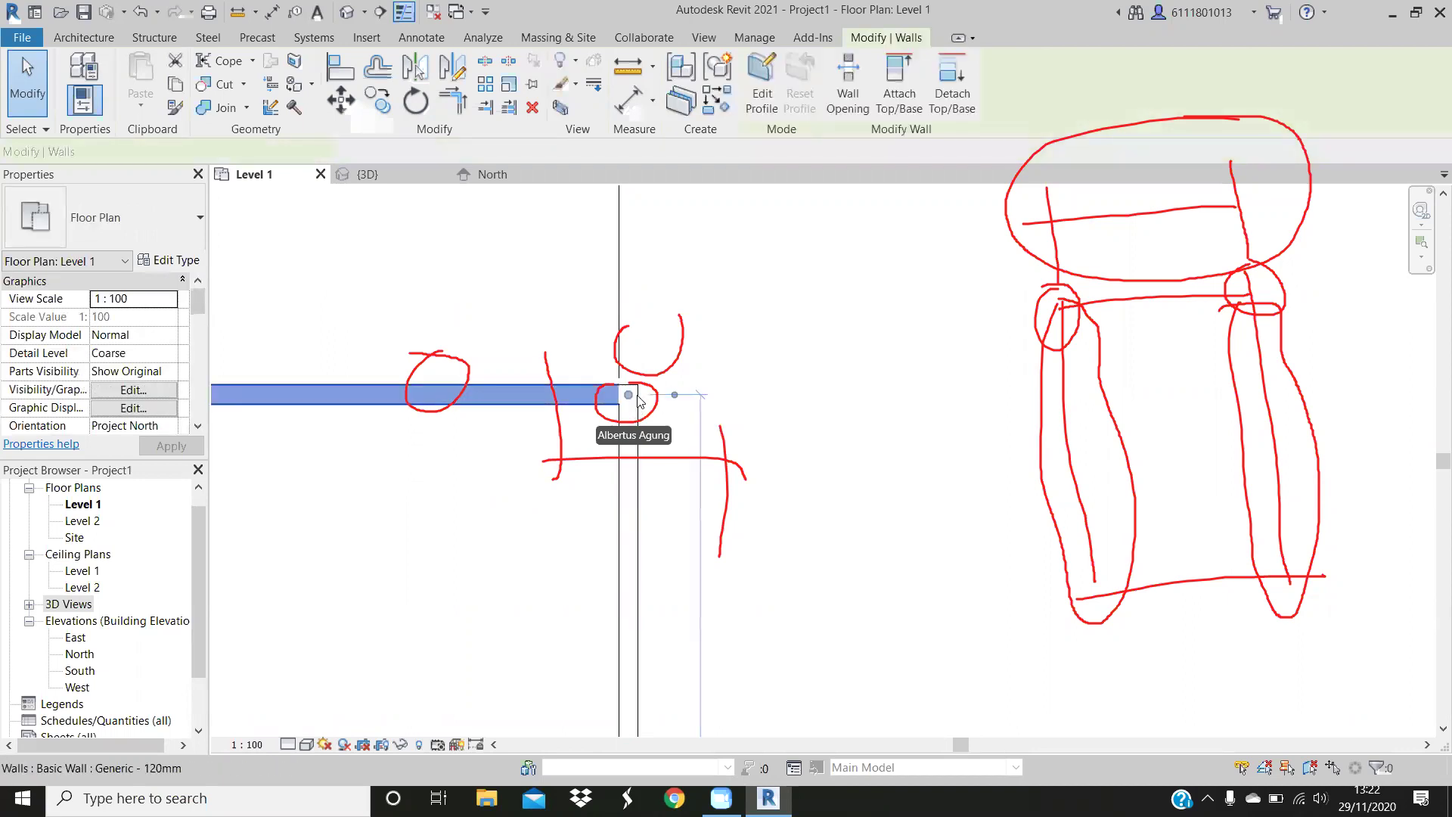
click(638, 401)
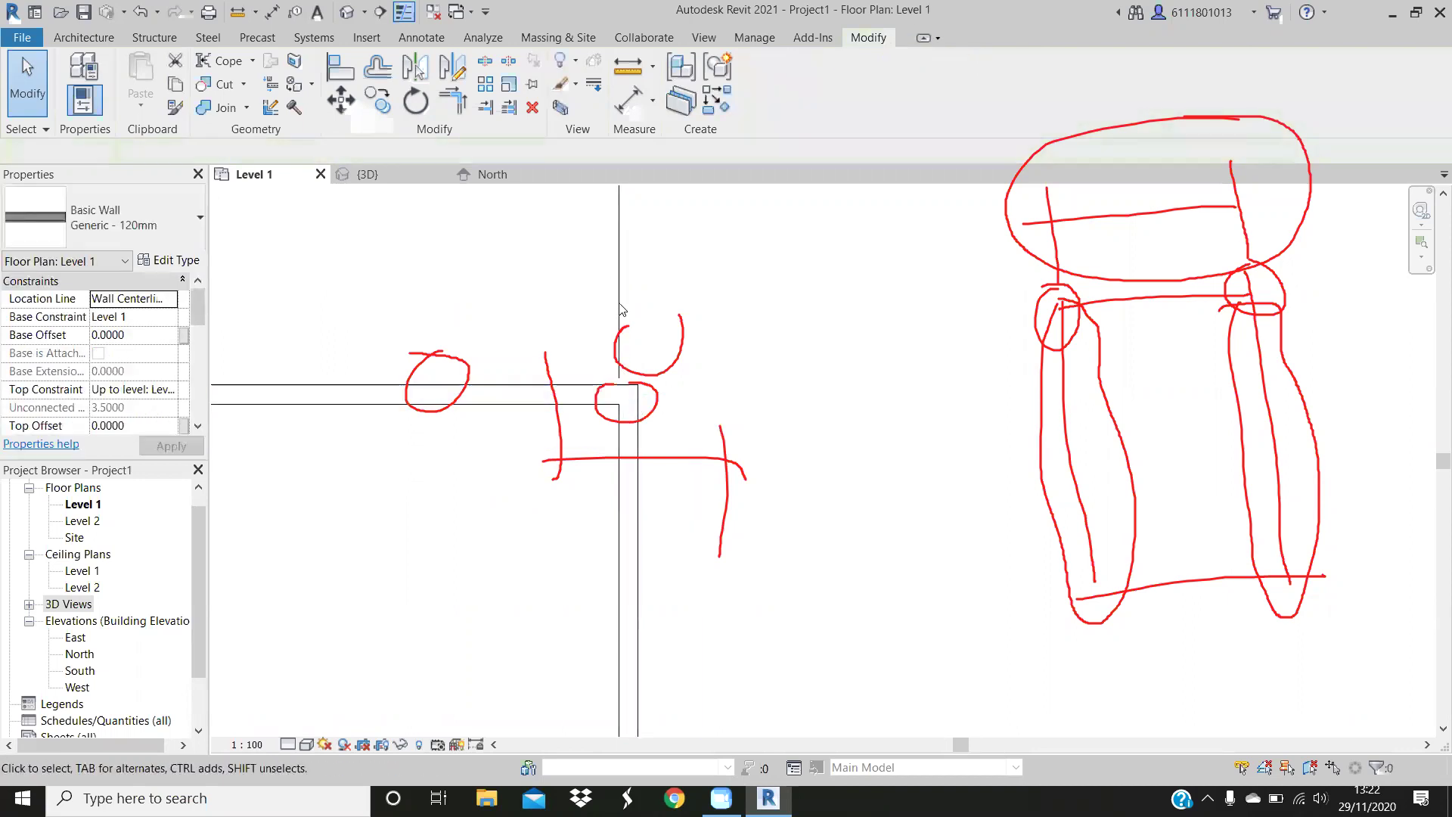
key(Escape)
click(640, 488)
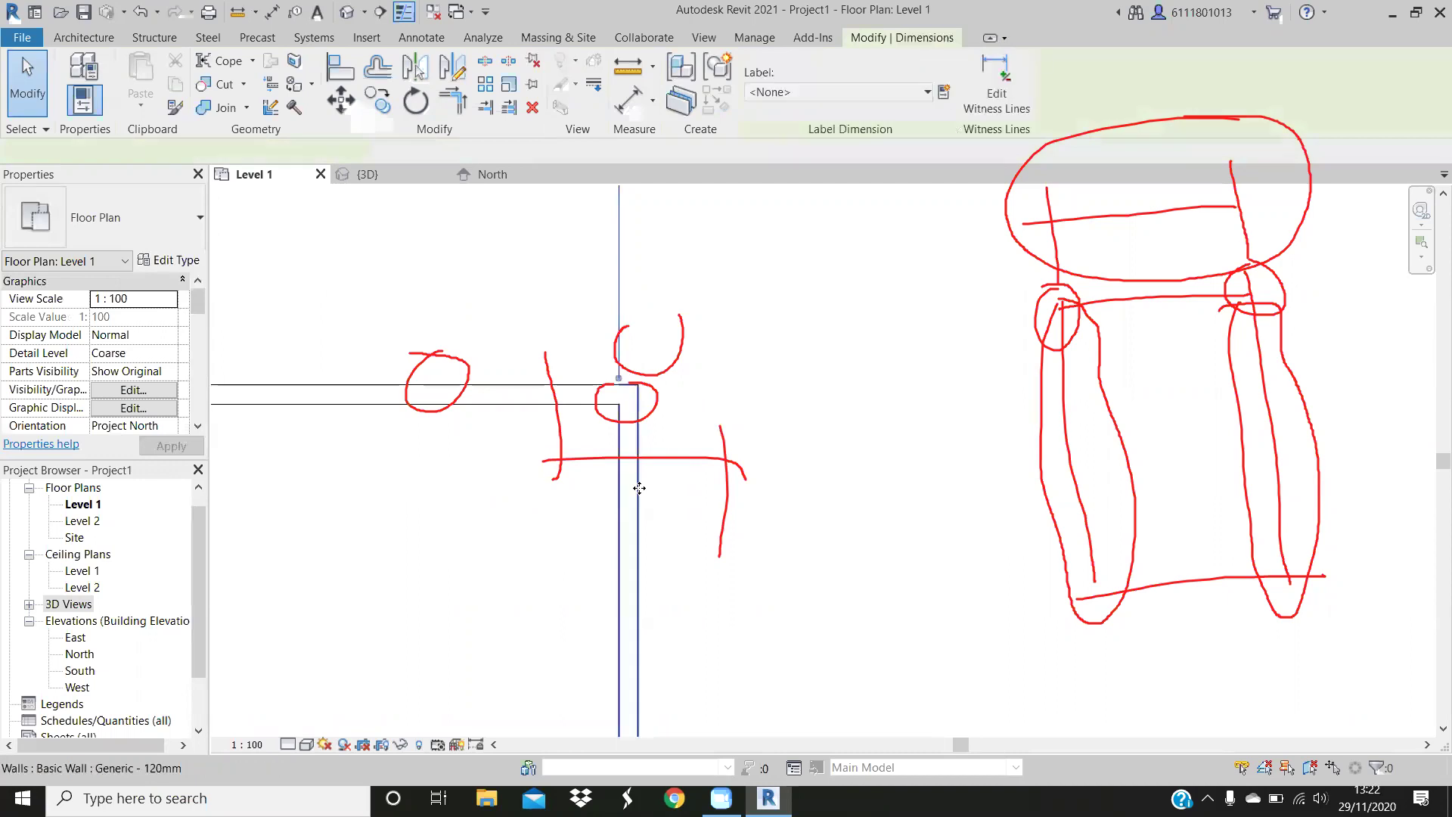
key(Escape)
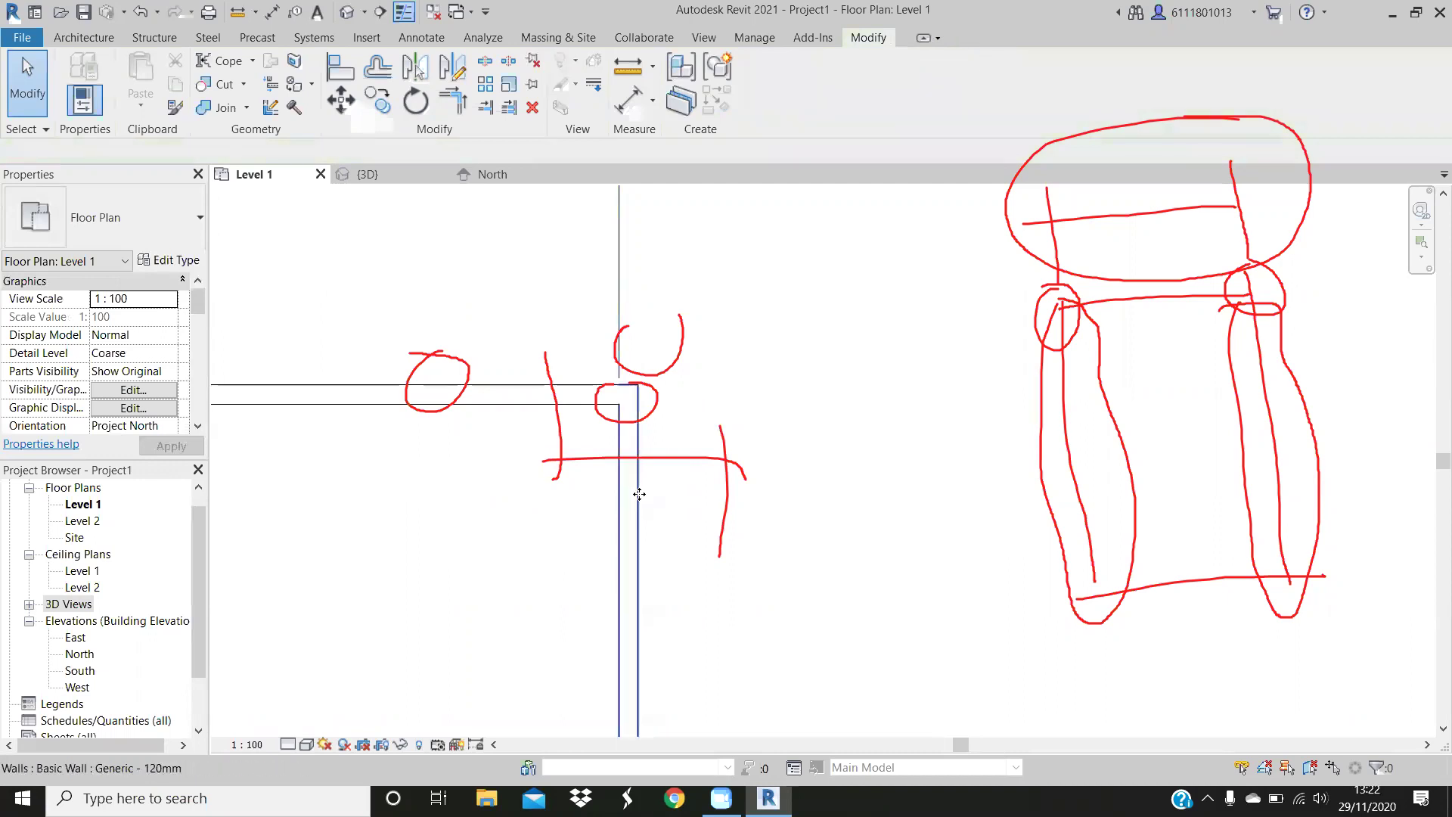
click(638, 497)
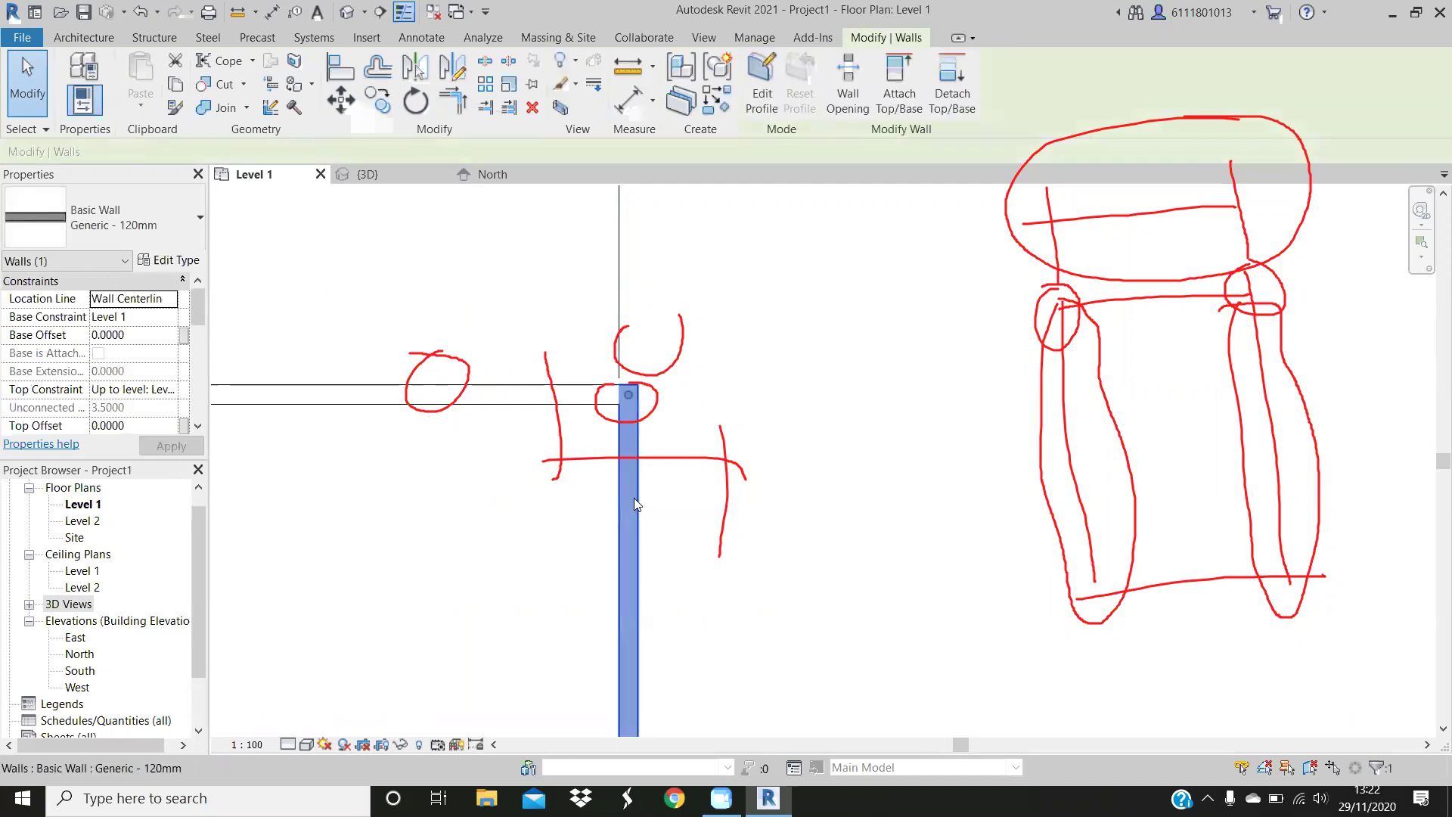
key(Tab)
key(Escape)
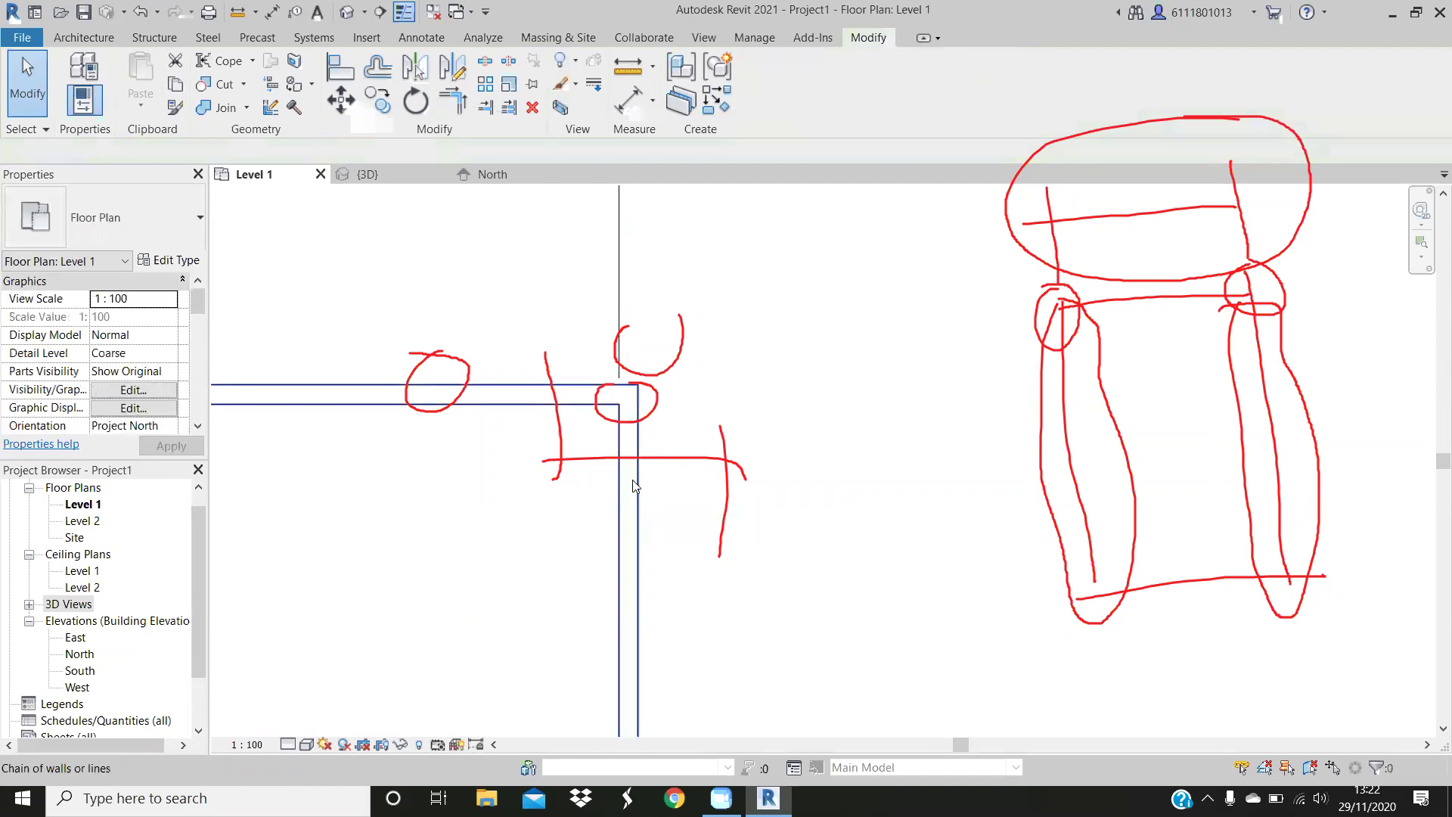
click(634, 492)
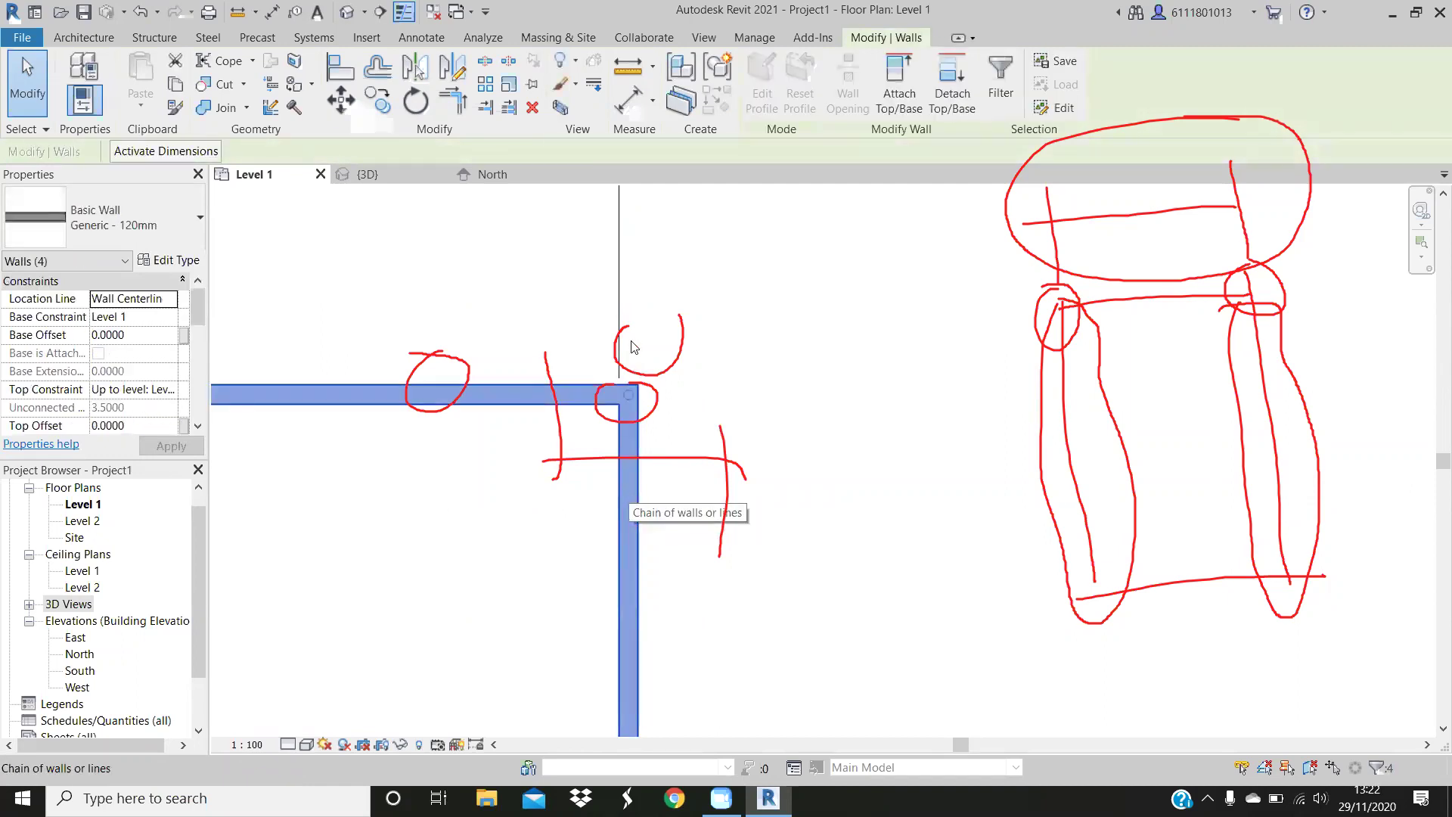
key(Escape)
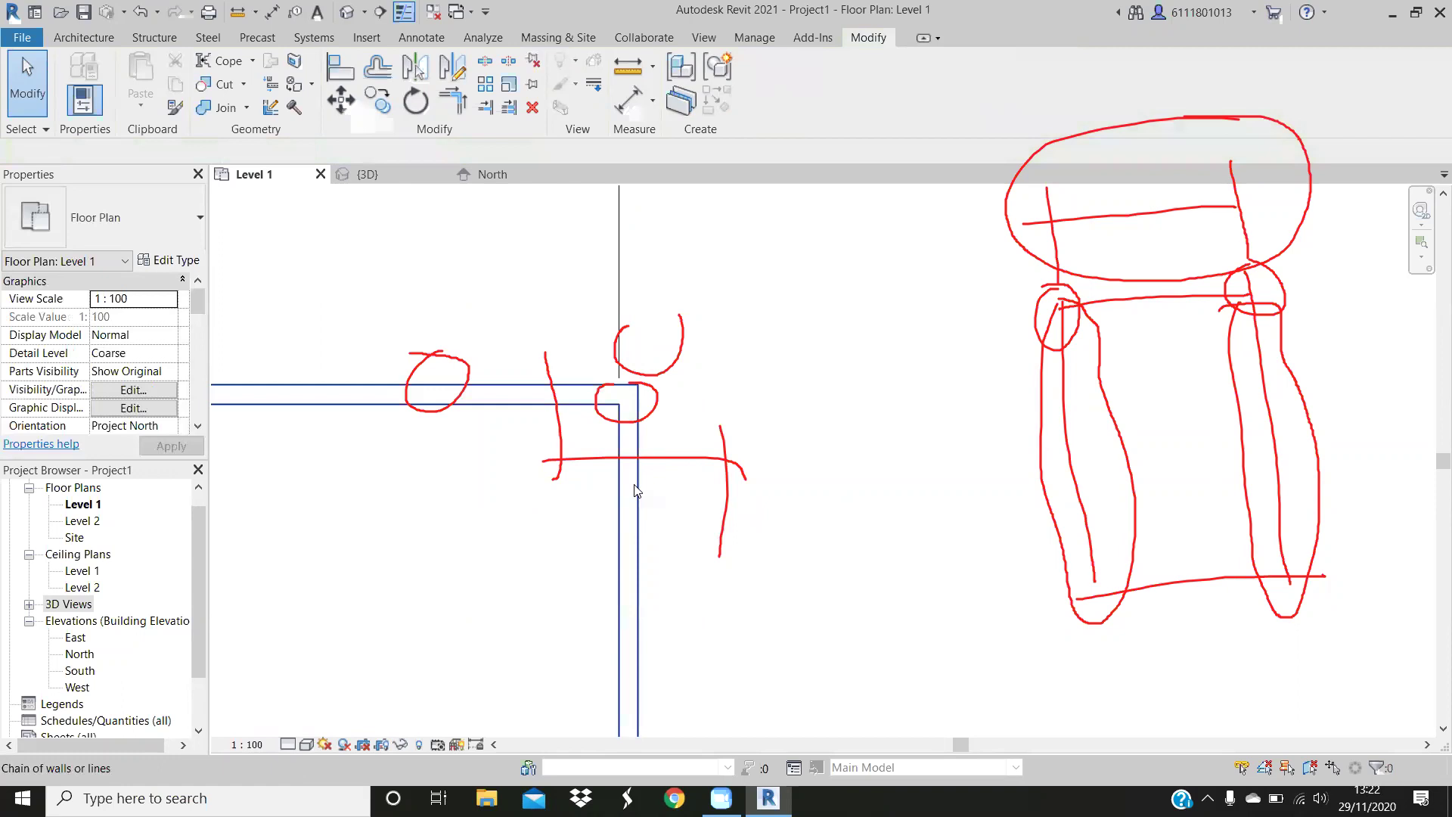
click(625, 303)
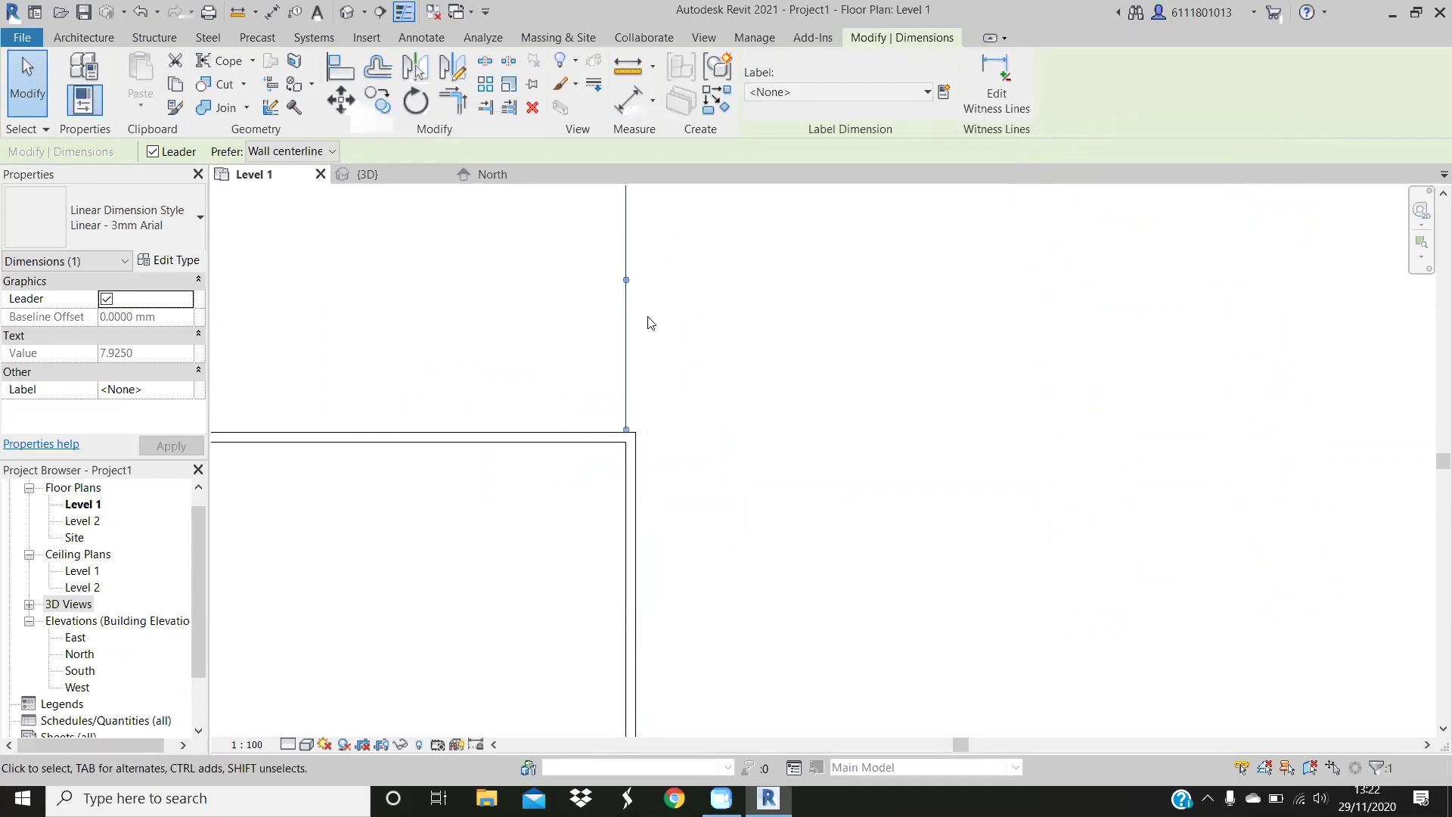
Resume Edit Witness Lines (EW) and drag a new witness line toward the right wall face
click(634, 437)
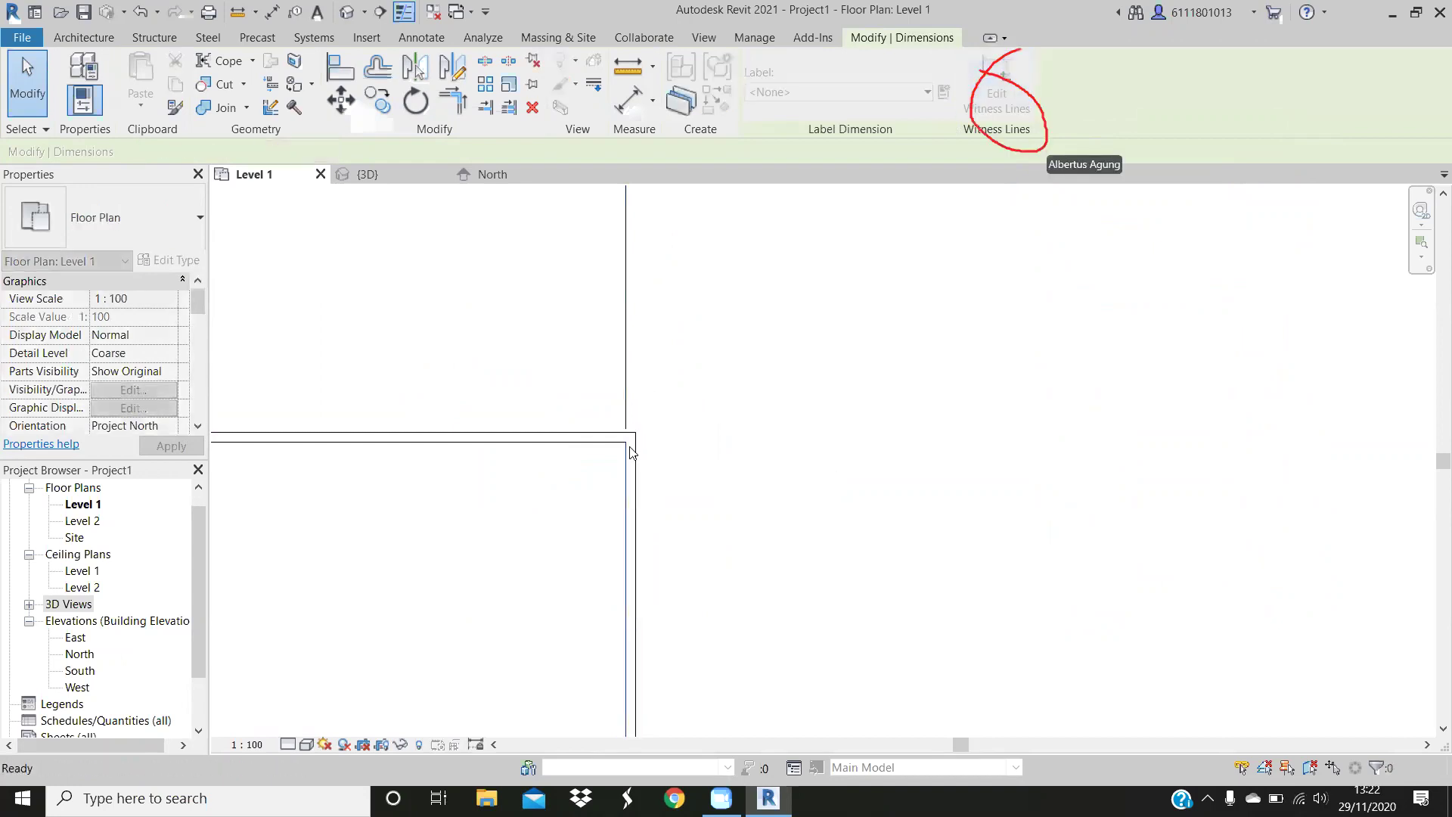
scroll(634, 458, up, 1)
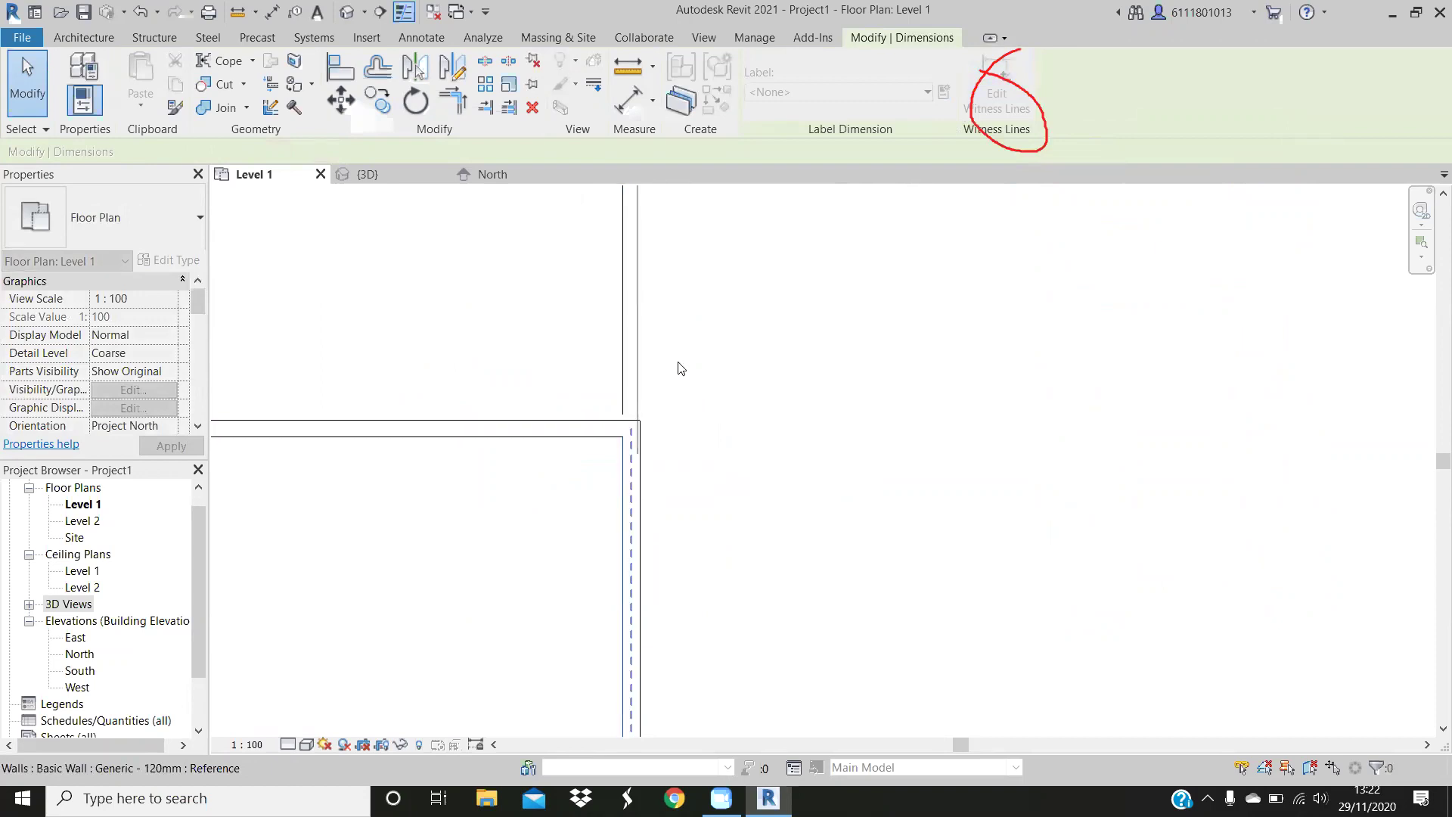
key(e)
key(w)
scroll(667, 311, down, 2)
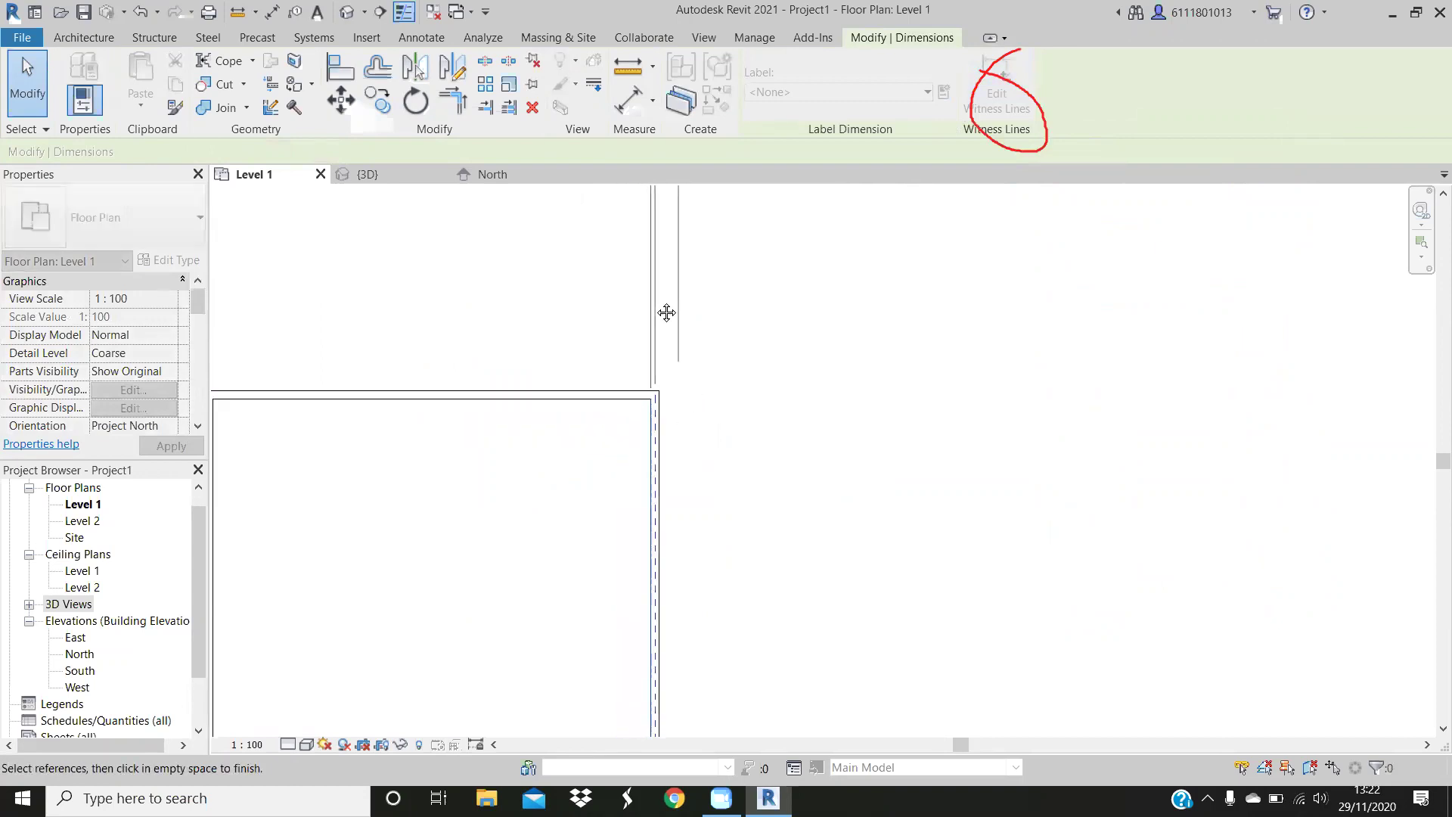
scroll(670, 312, down, 1)
scroll(671, 312, up, 1)
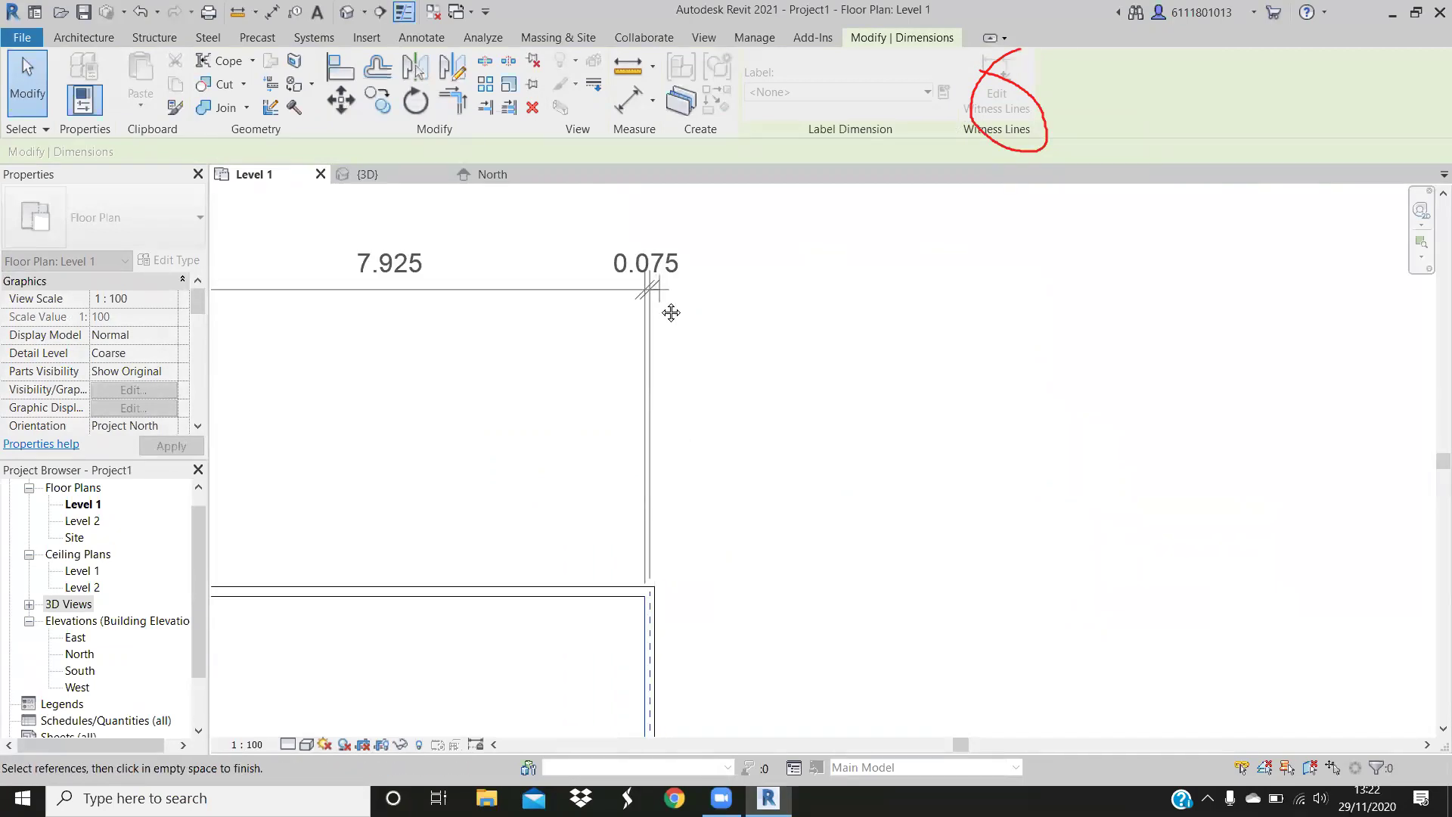
drag(672, 317, 703, 609)
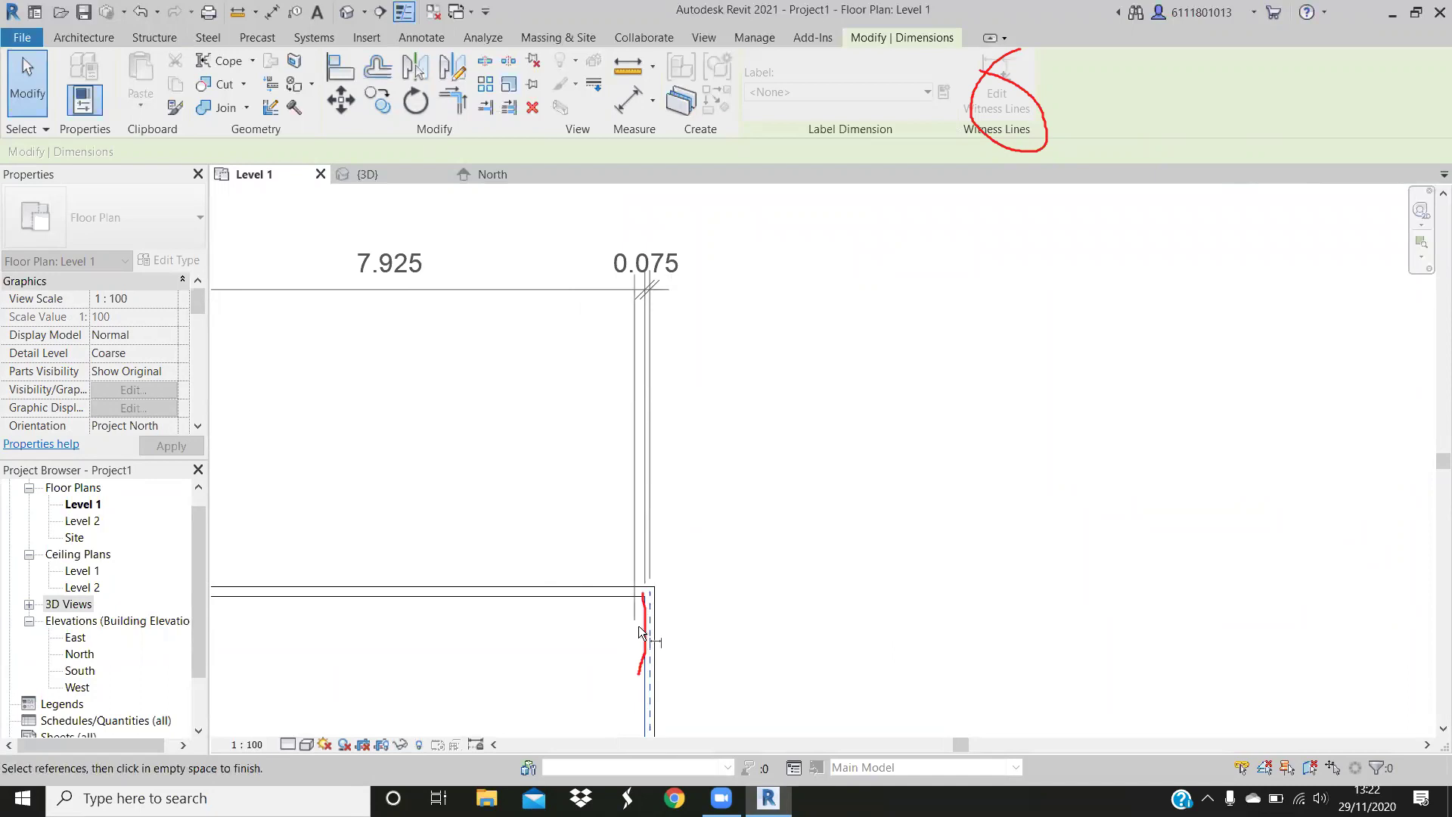
Pick the right wall references so the top dimension reads 8.000 again
scroll(633, 566, up, 2)
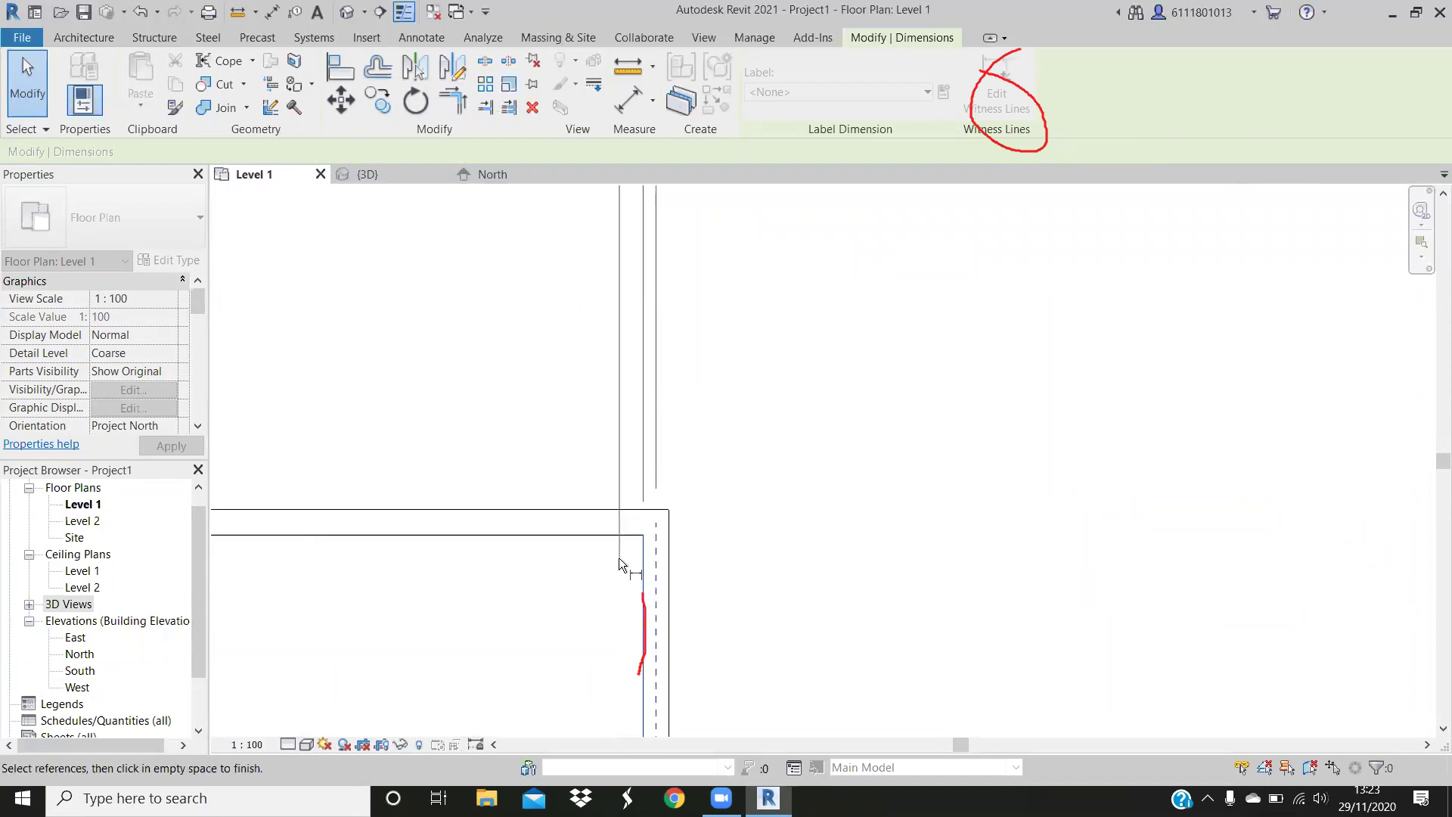
click(670, 577)
scroll(757, 492, down, 2)
scroll(821, 450, down, 2)
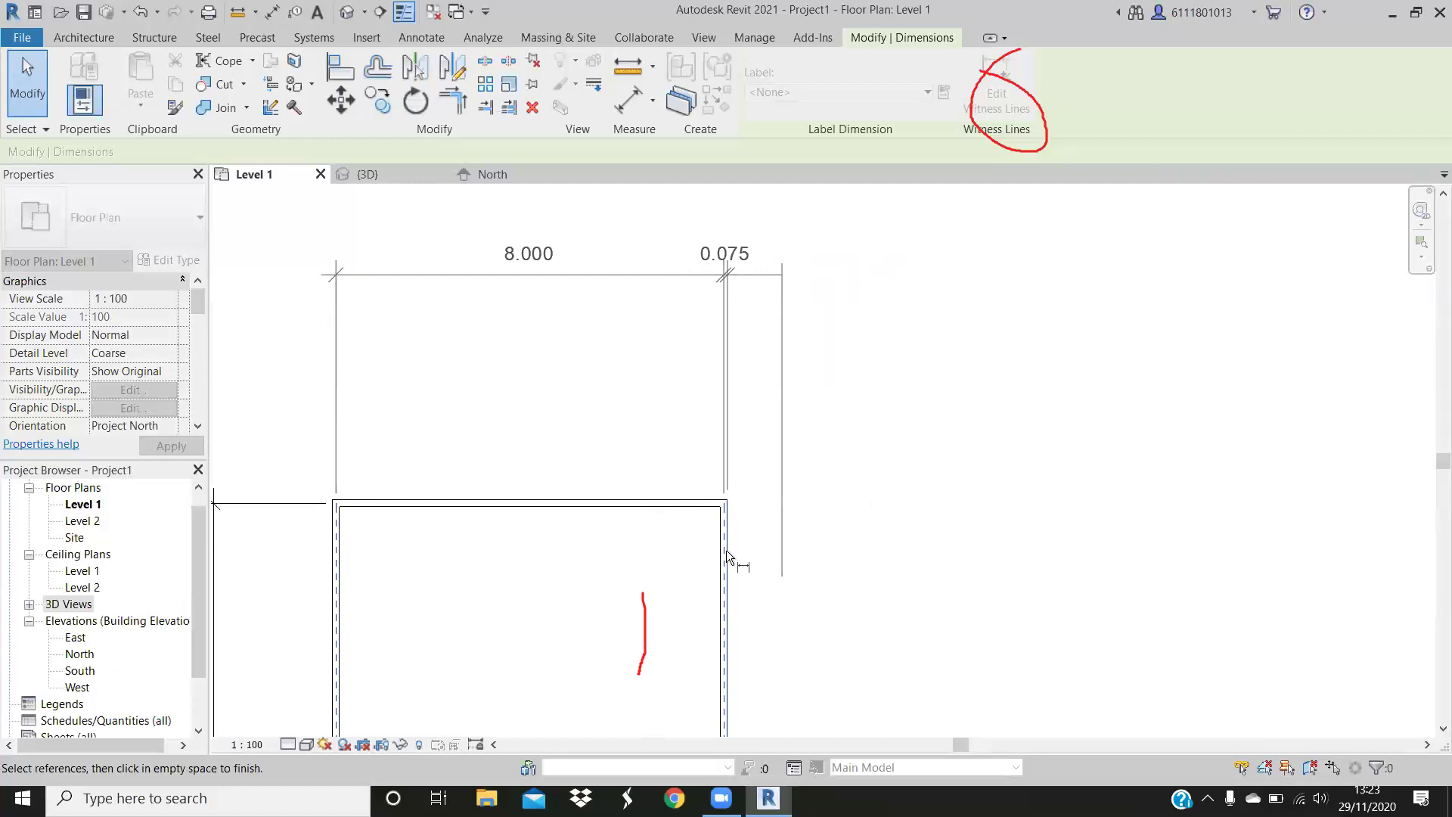
scroll(726, 551, up, 3)
scroll(725, 541, up, 1)
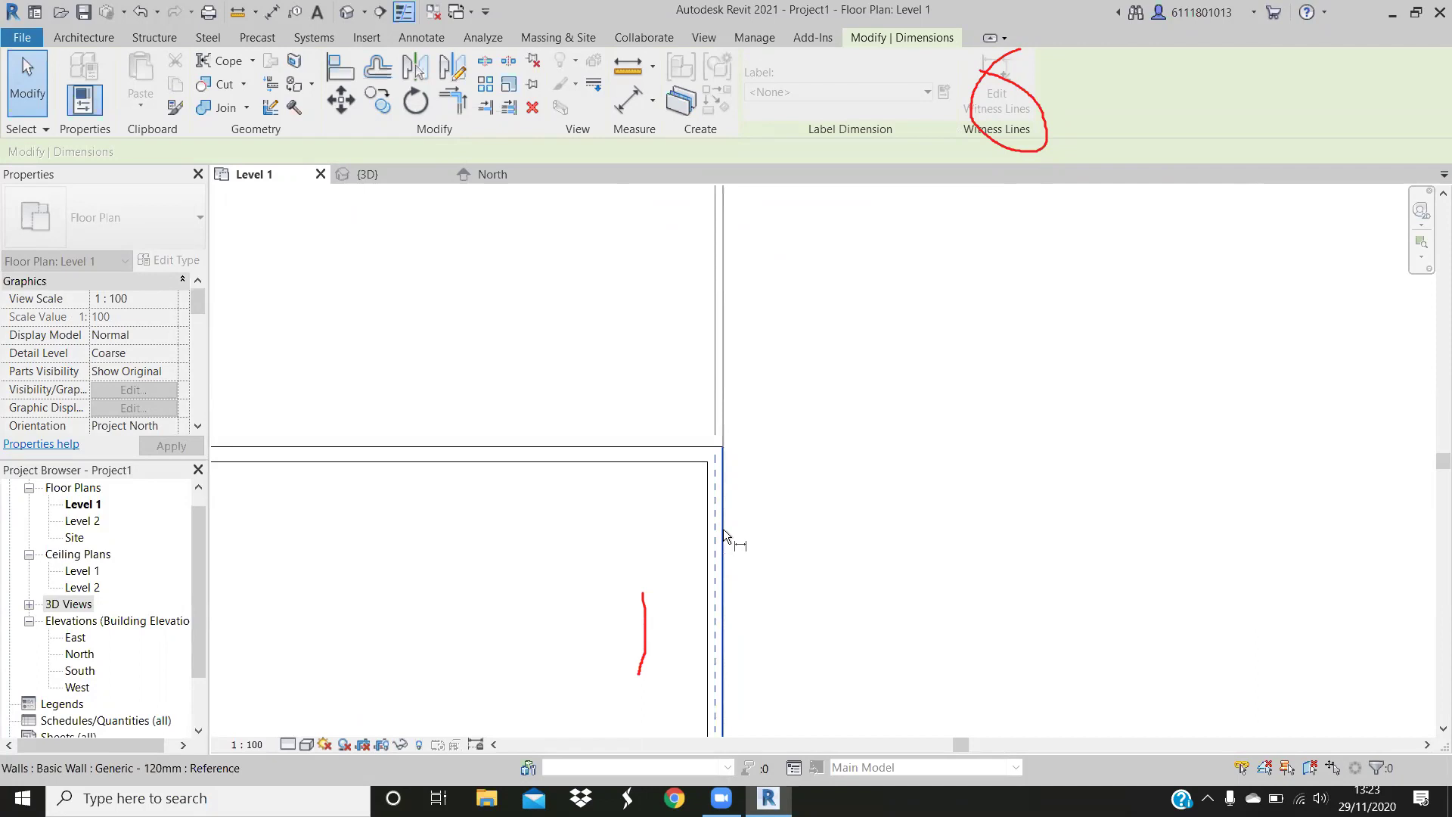
scroll(749, 510, down, 1)
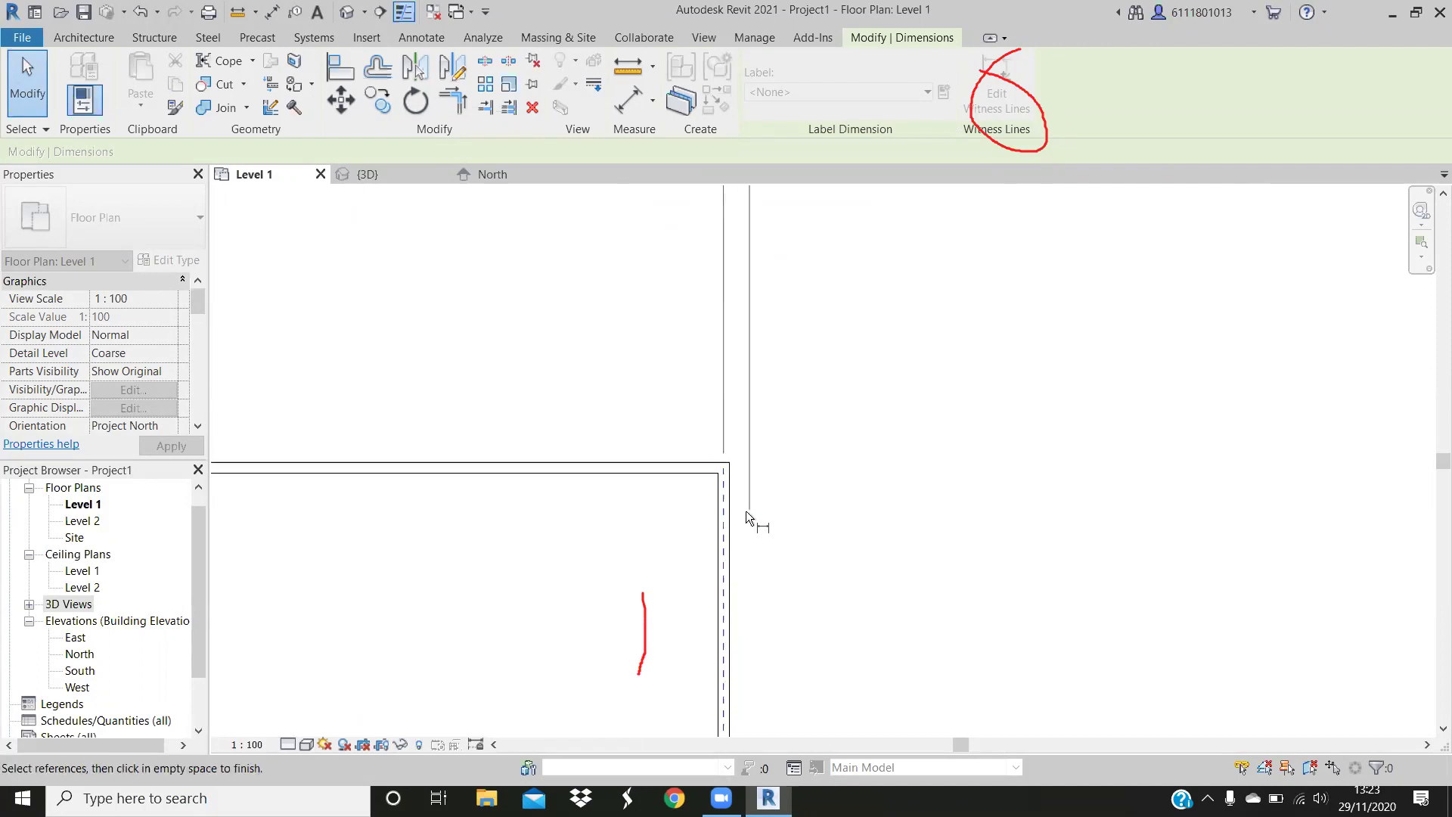
click(746, 510)
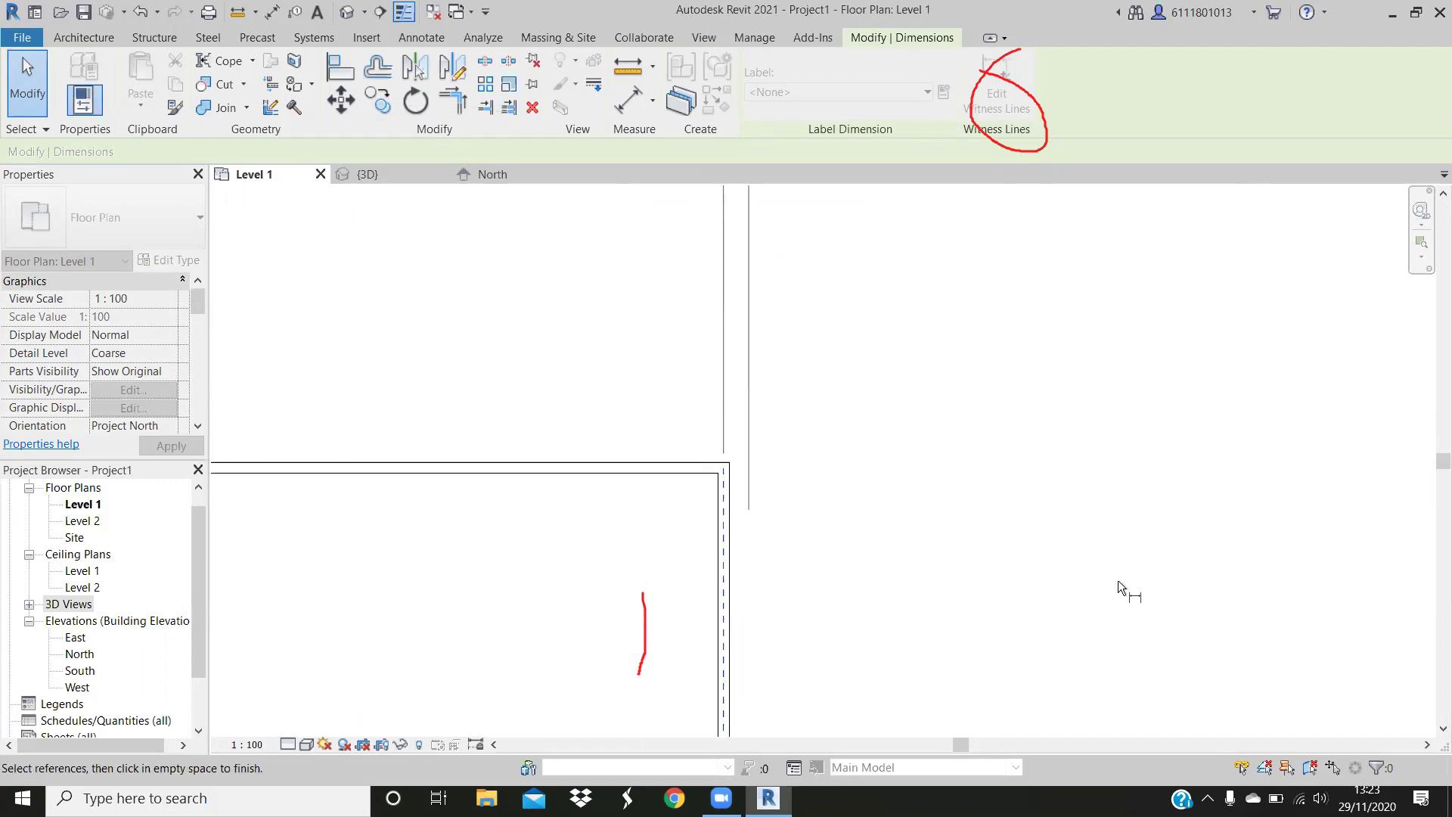
scroll(1118, 580, down, 1)
scroll(1116, 588, up, 1)
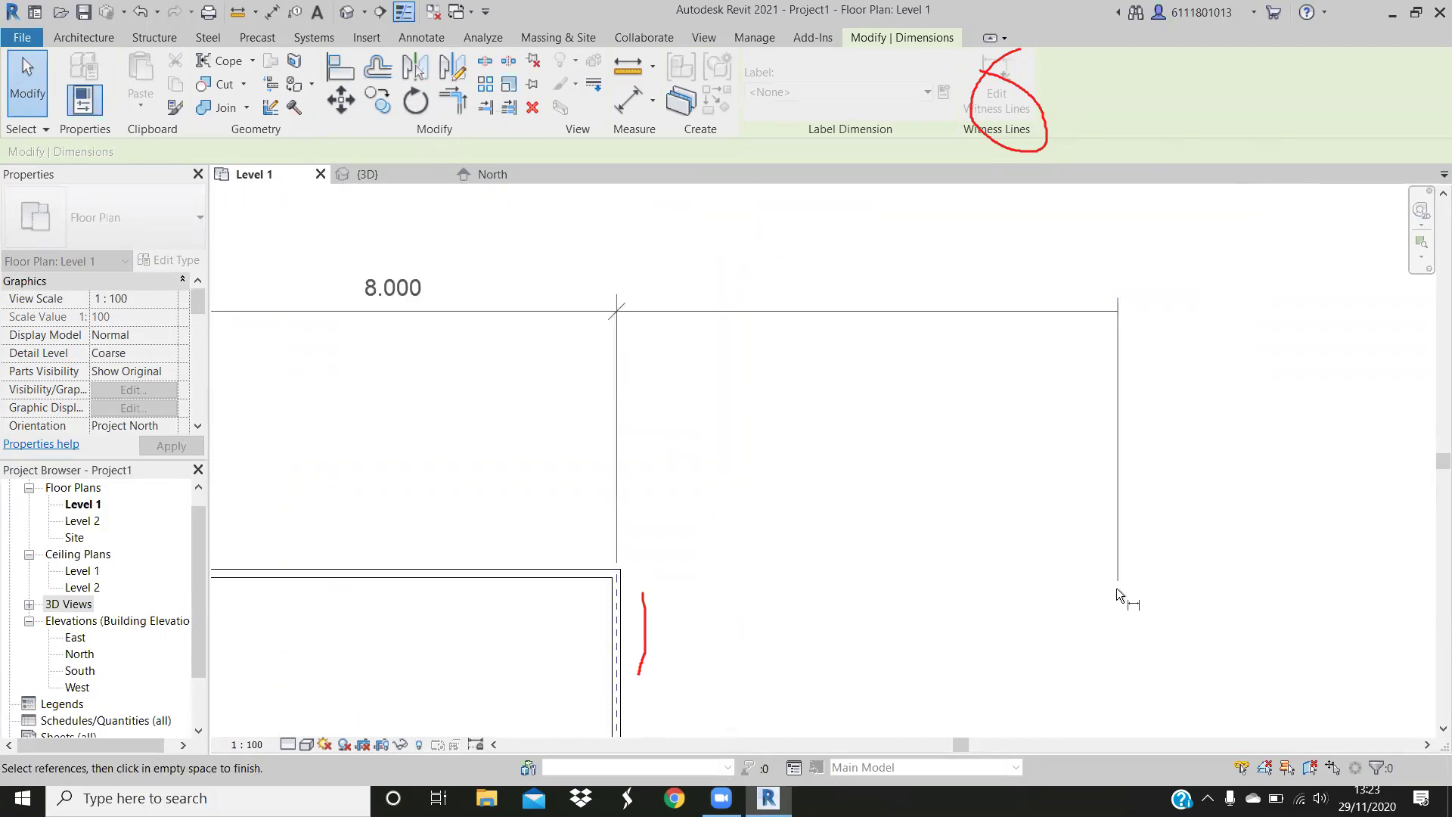
key(Escape)
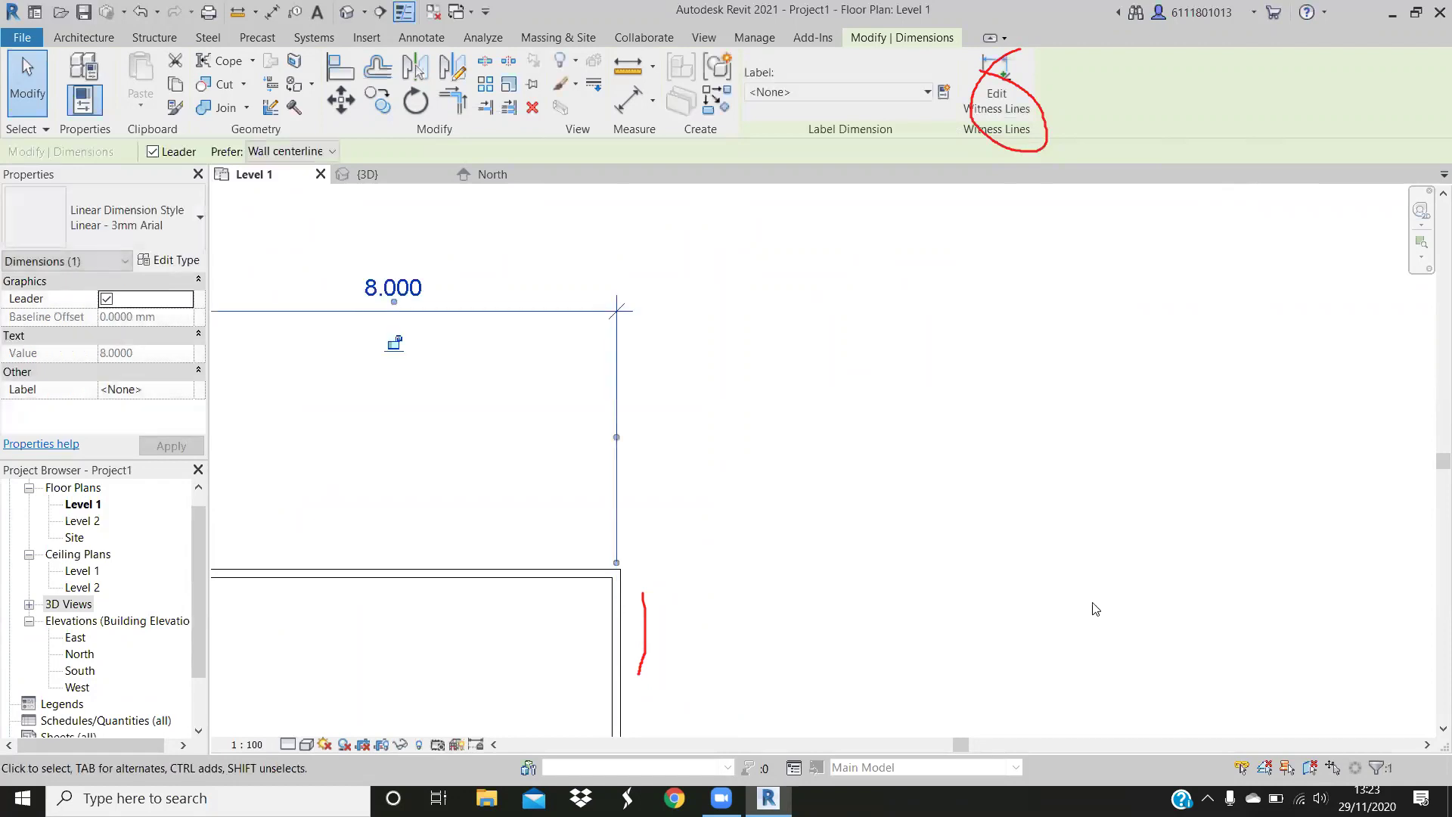
Select the right wall and change its 8.000 temporary dimension to 12
scroll(854, 603, down, 1)
scroll(850, 603, down, 1)
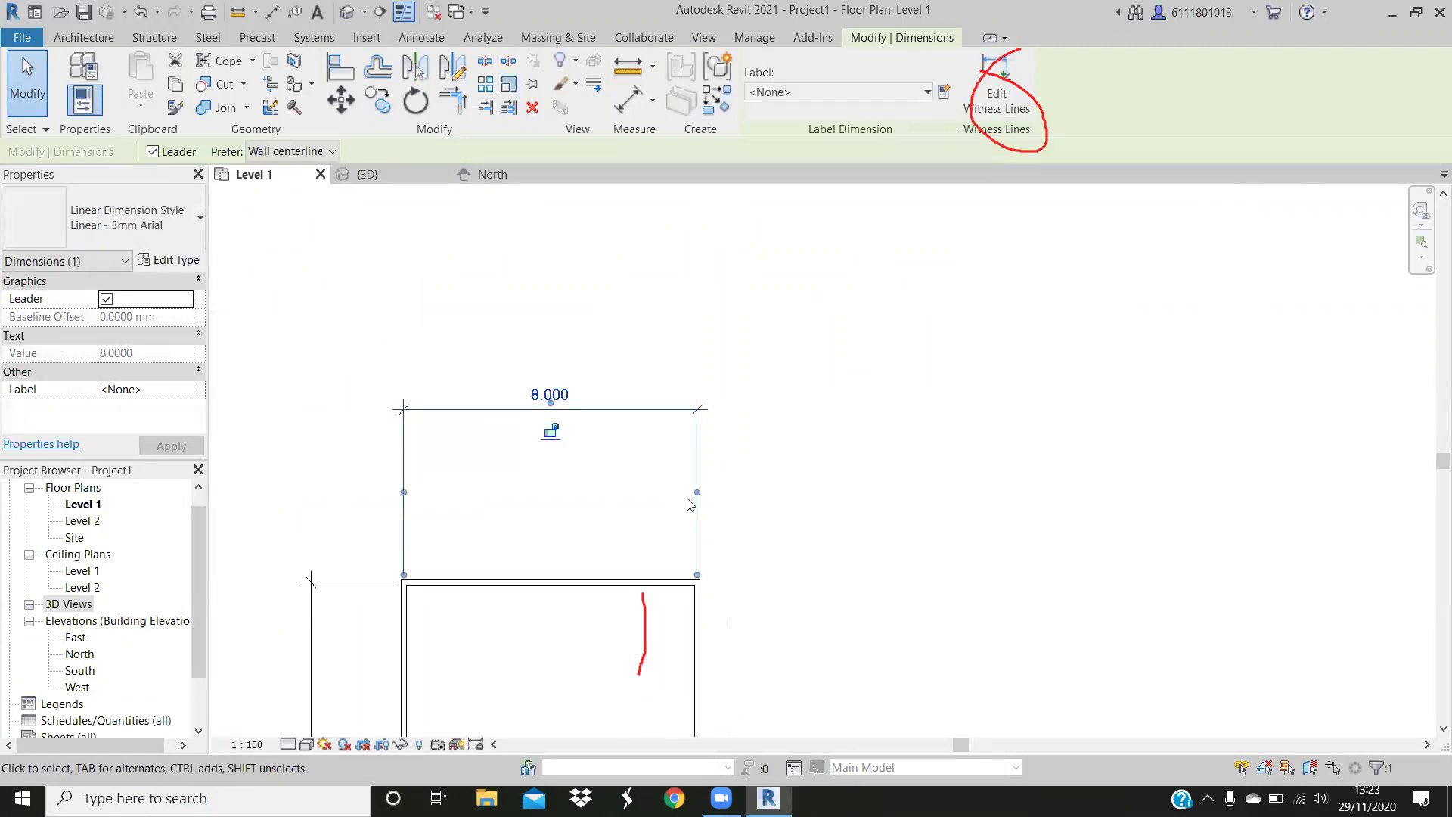
middle_drag(831, 528, 866, 327)
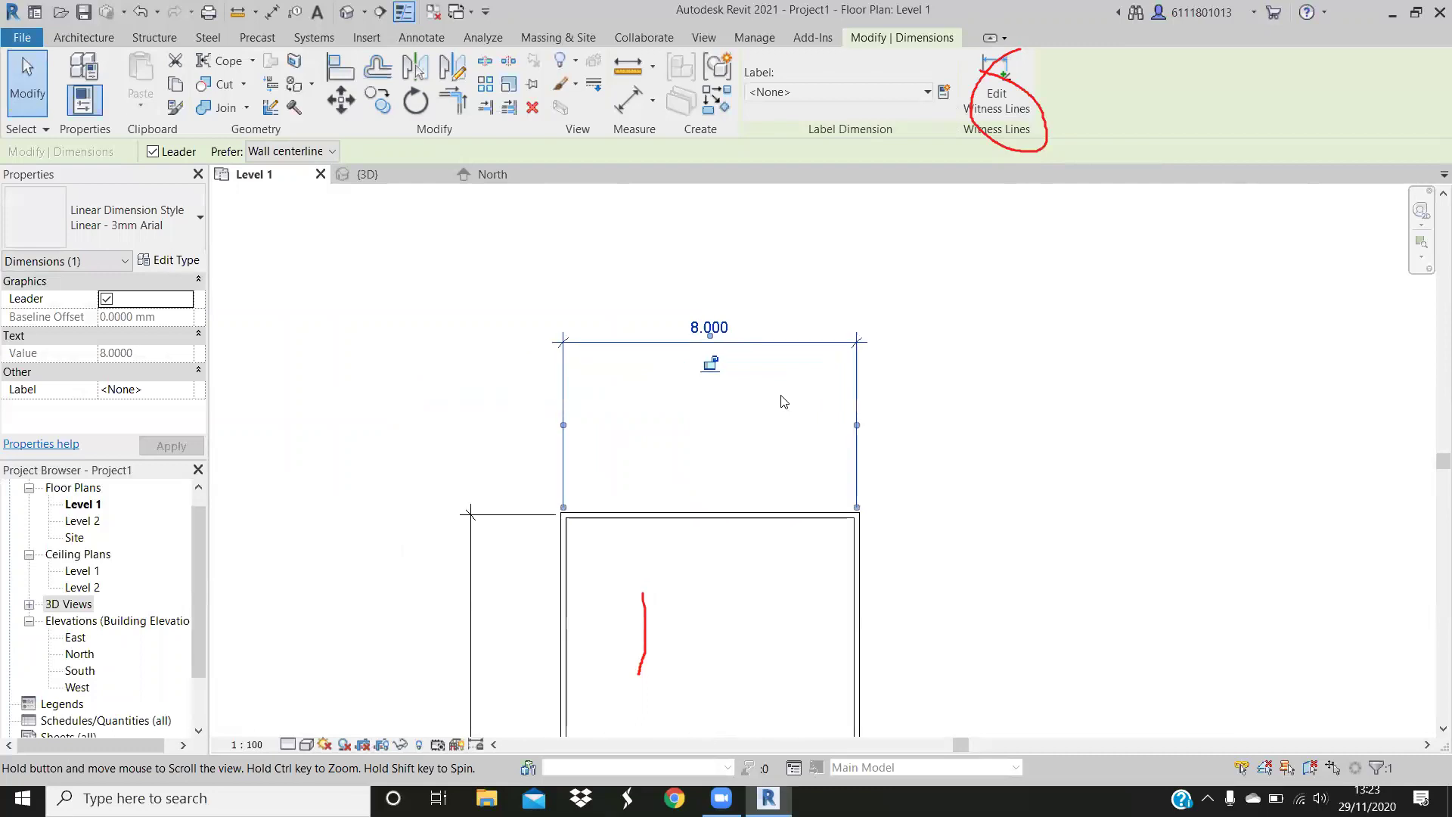
click(866, 329)
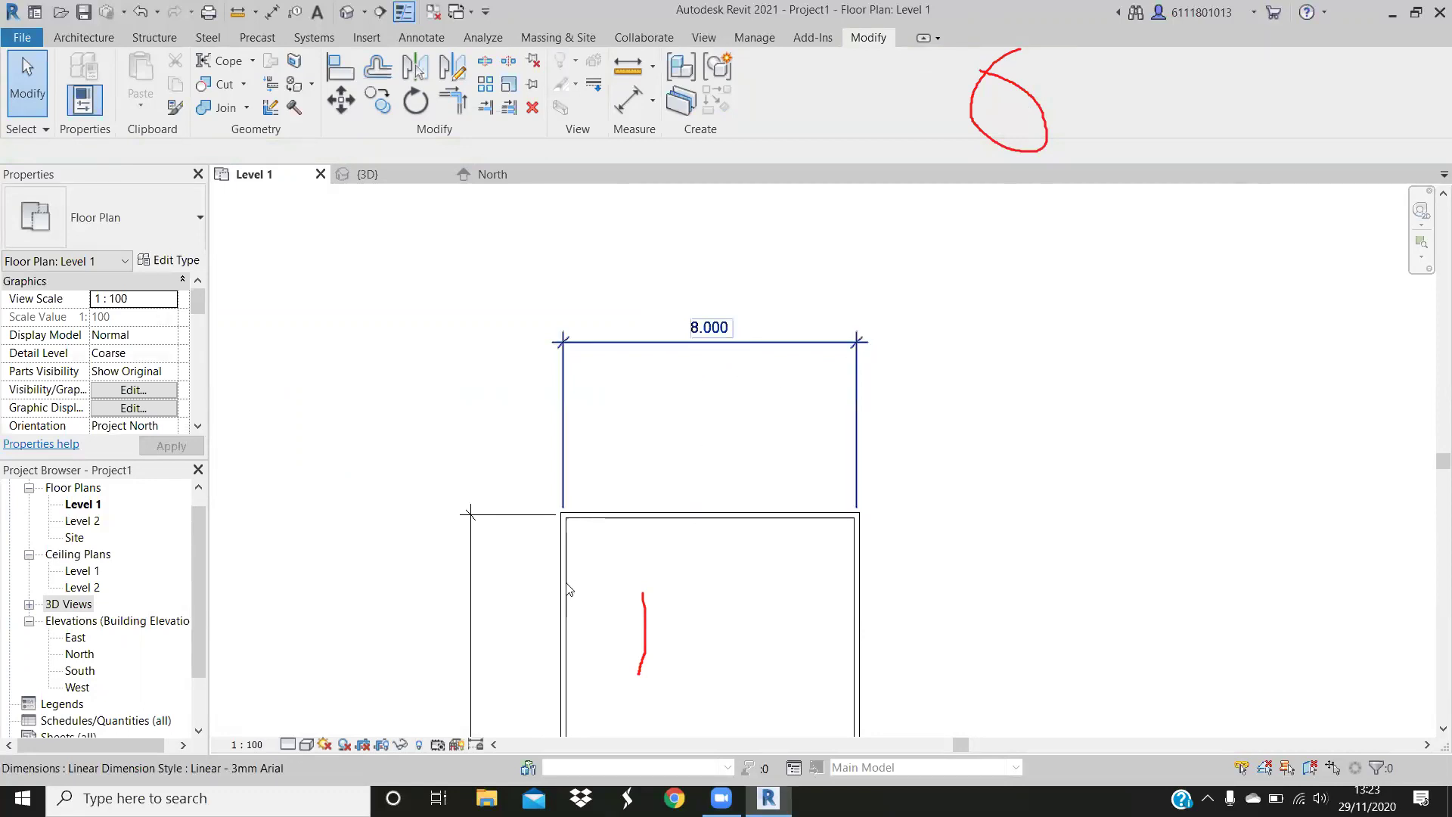
click(862, 611)
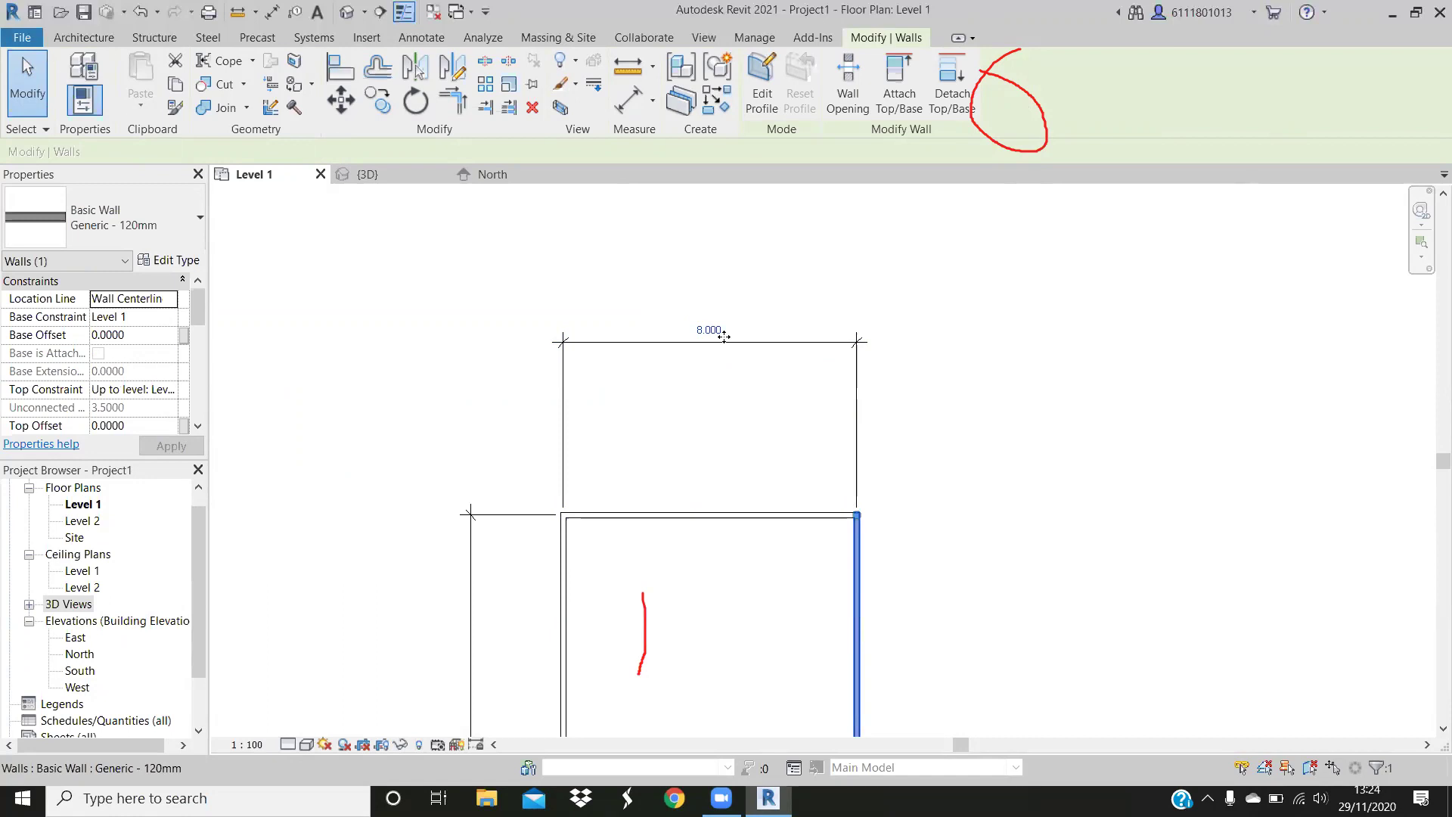
click(763, 284)
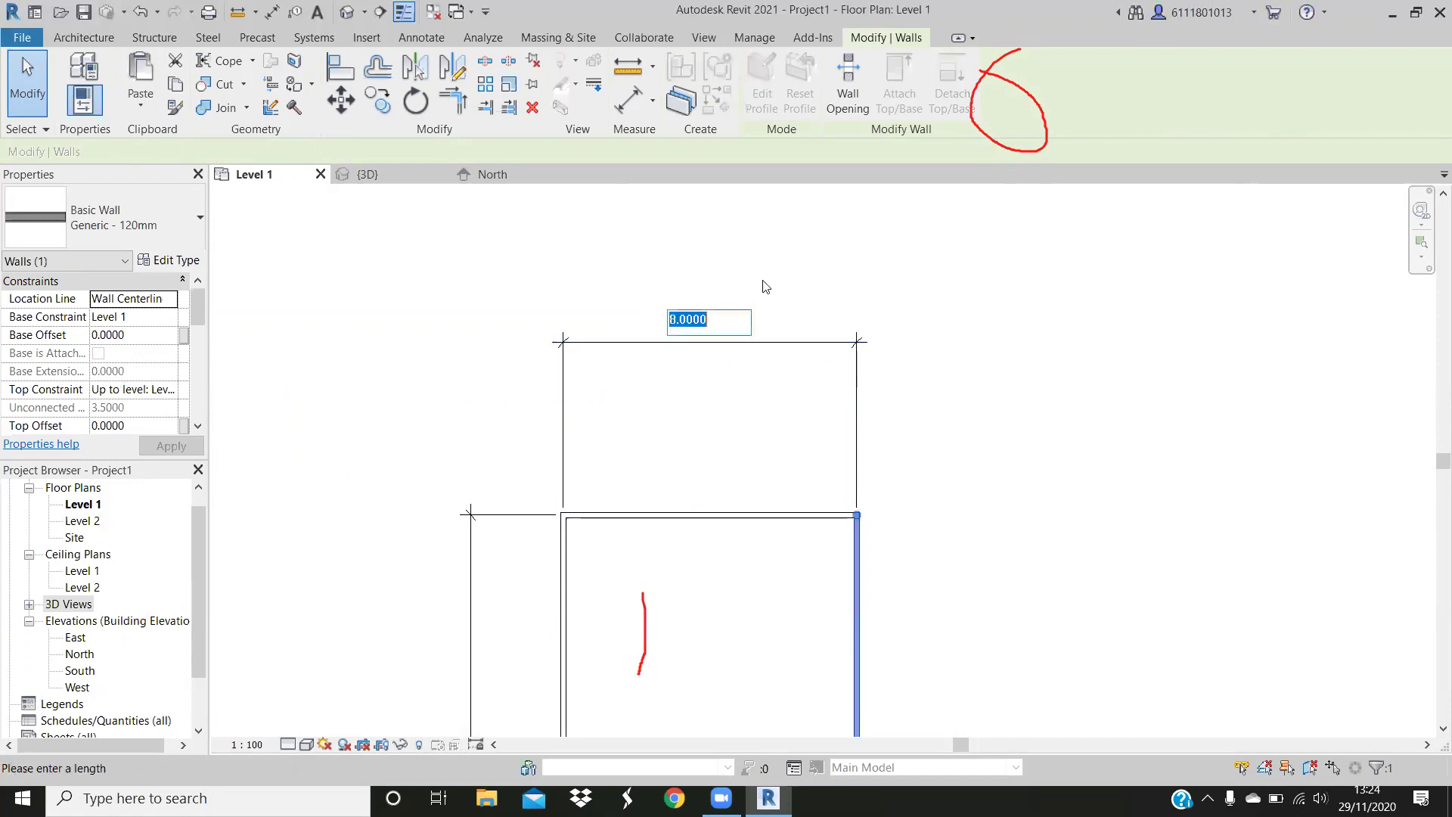
text(12)
key(Return)
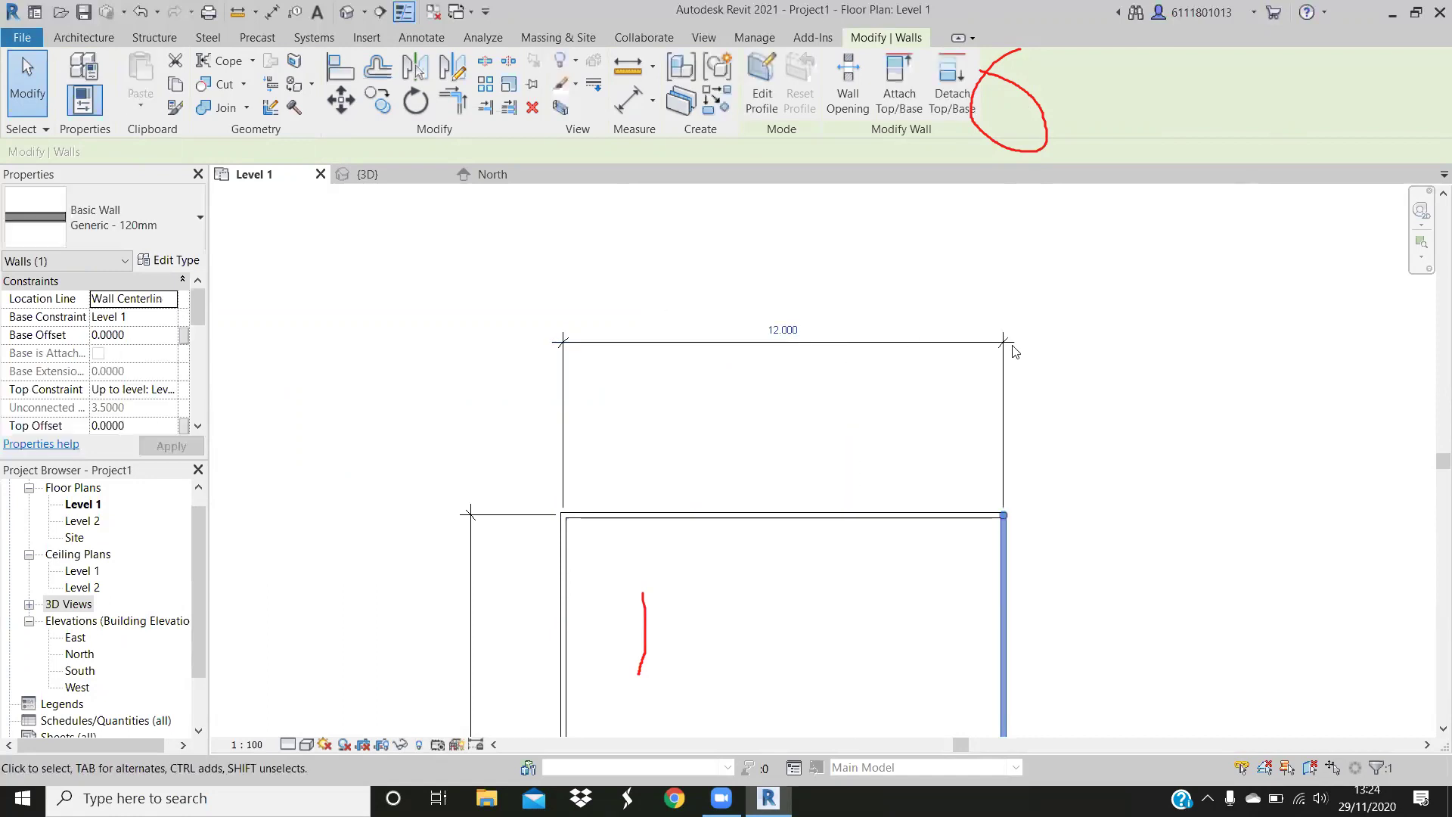
click(1008, 347)
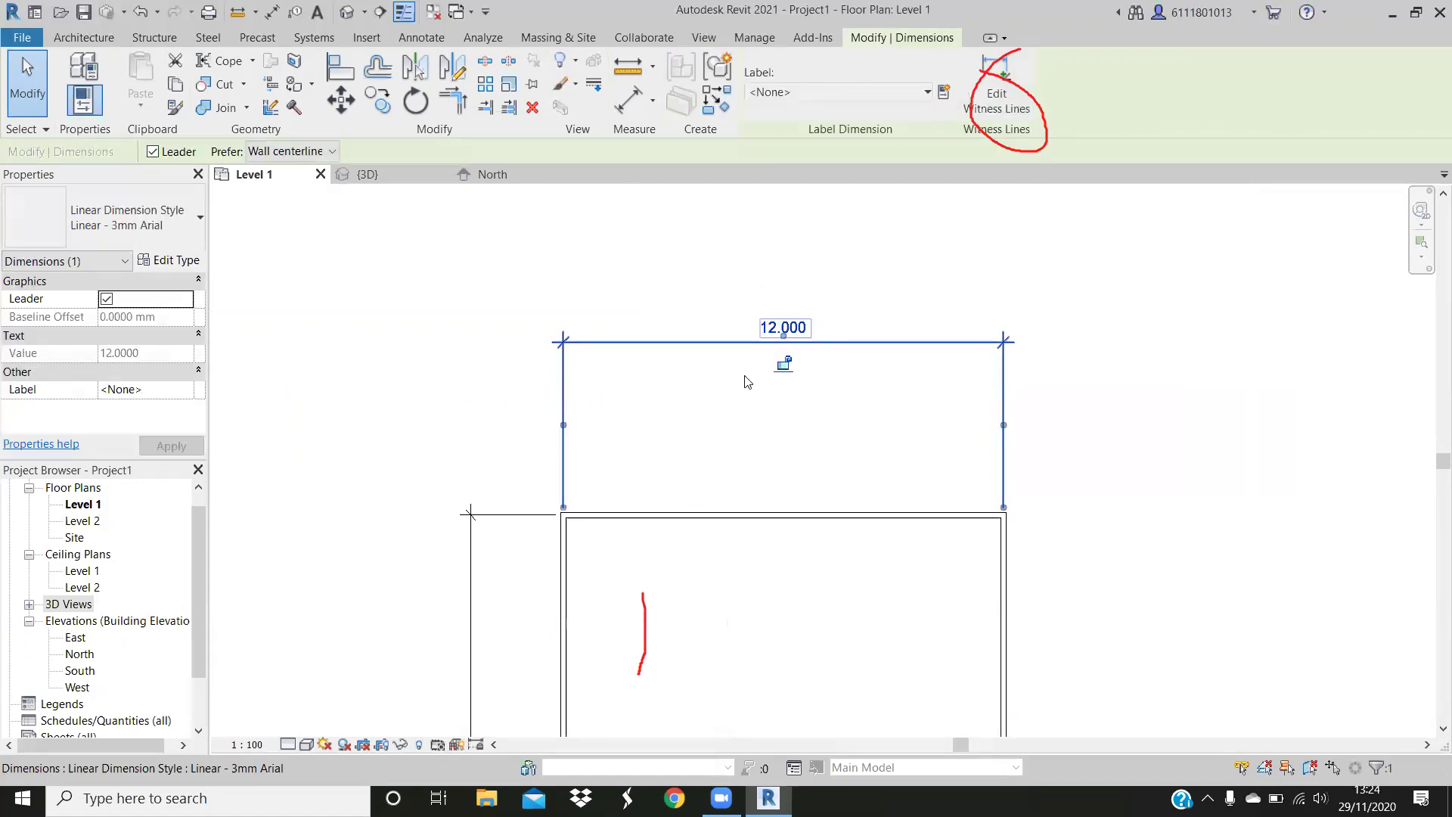
scroll(750, 401, down, 1)
mouse_move(801, 414)
middle_down()
mouse_move(796, 346)
mouse_move(767, 329)
middle_up()
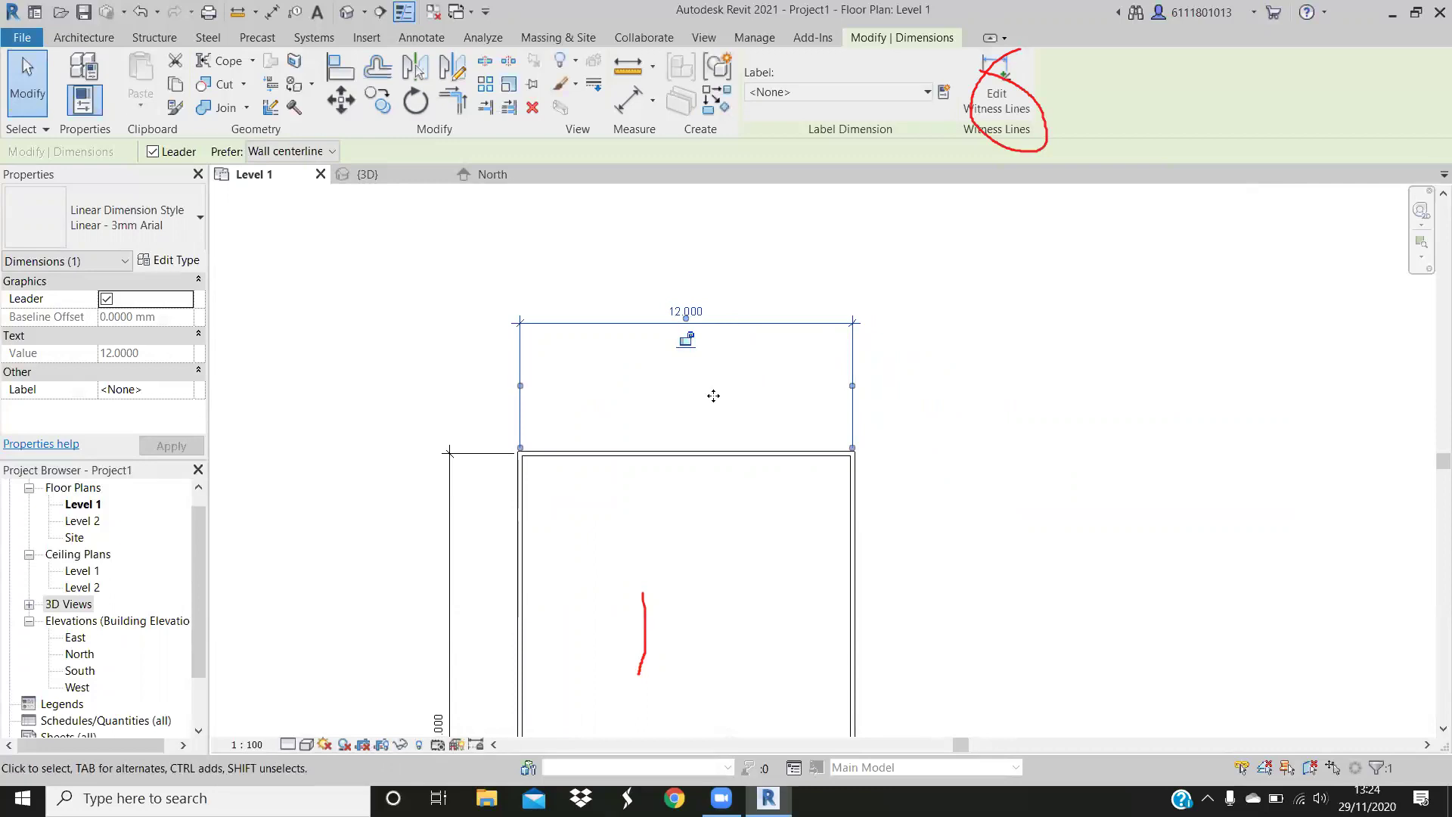
click(746, 396)
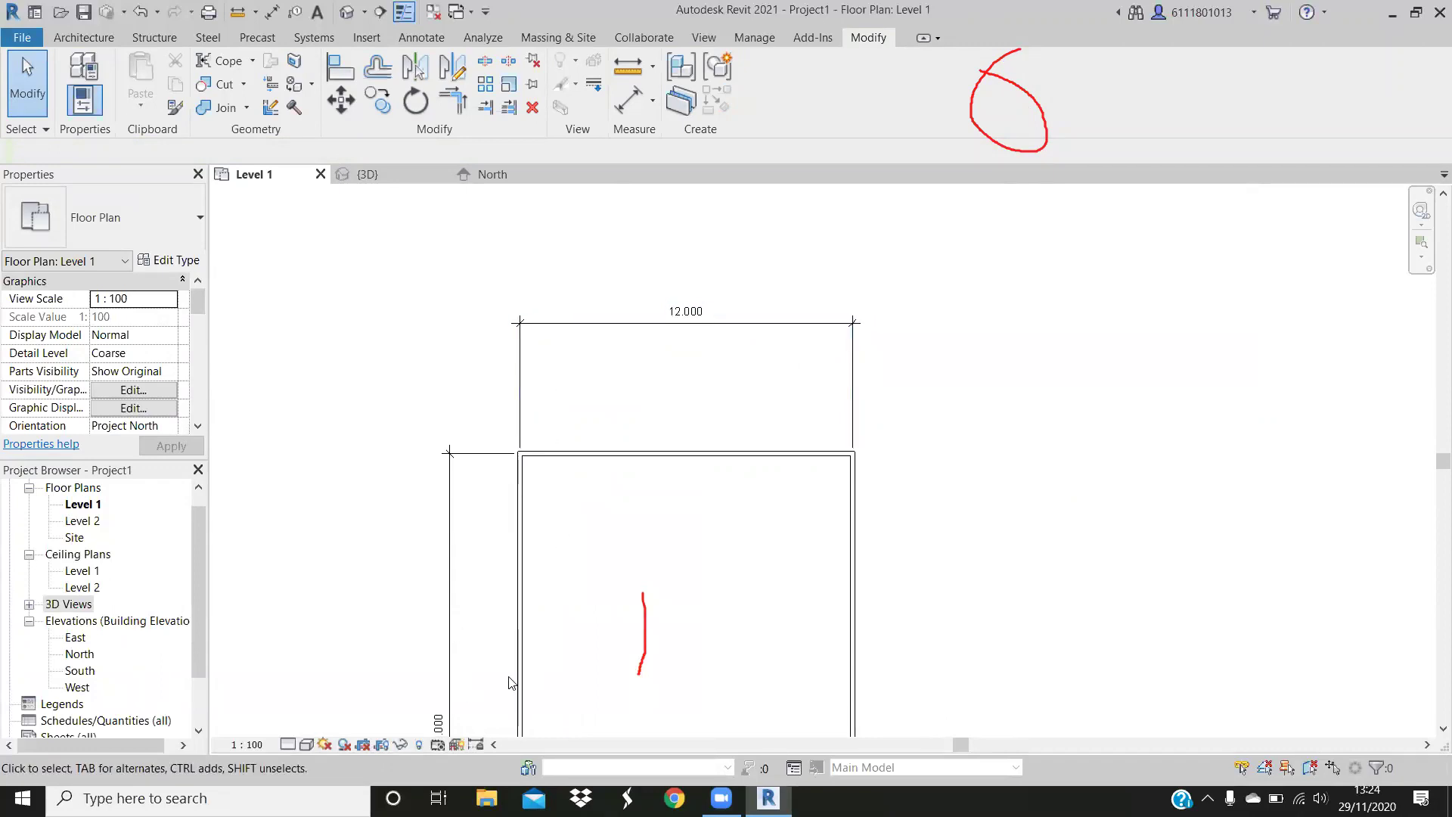
scroll(488, 386, down, 2)
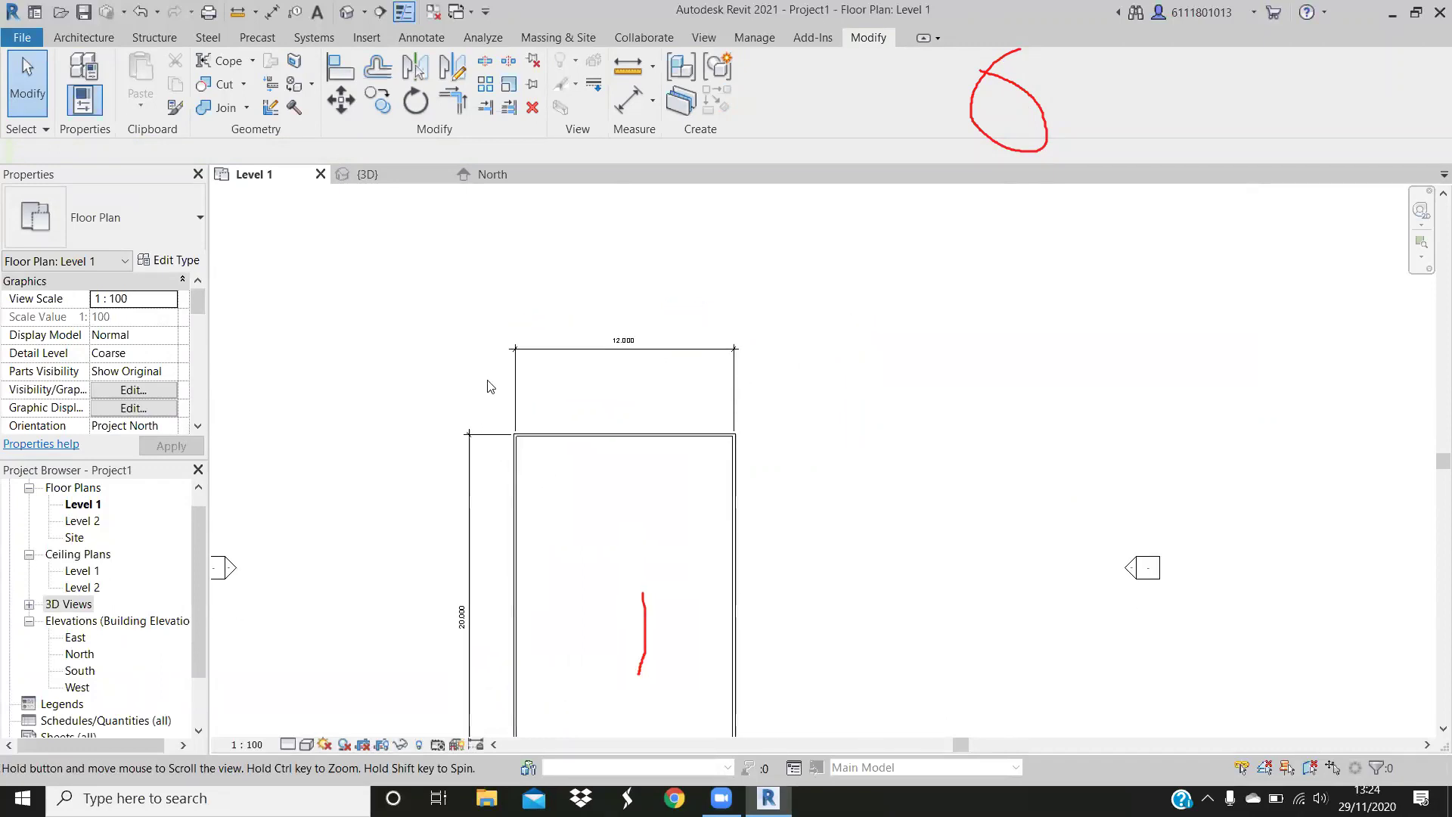
middle_drag(488, 386, 494, 260)
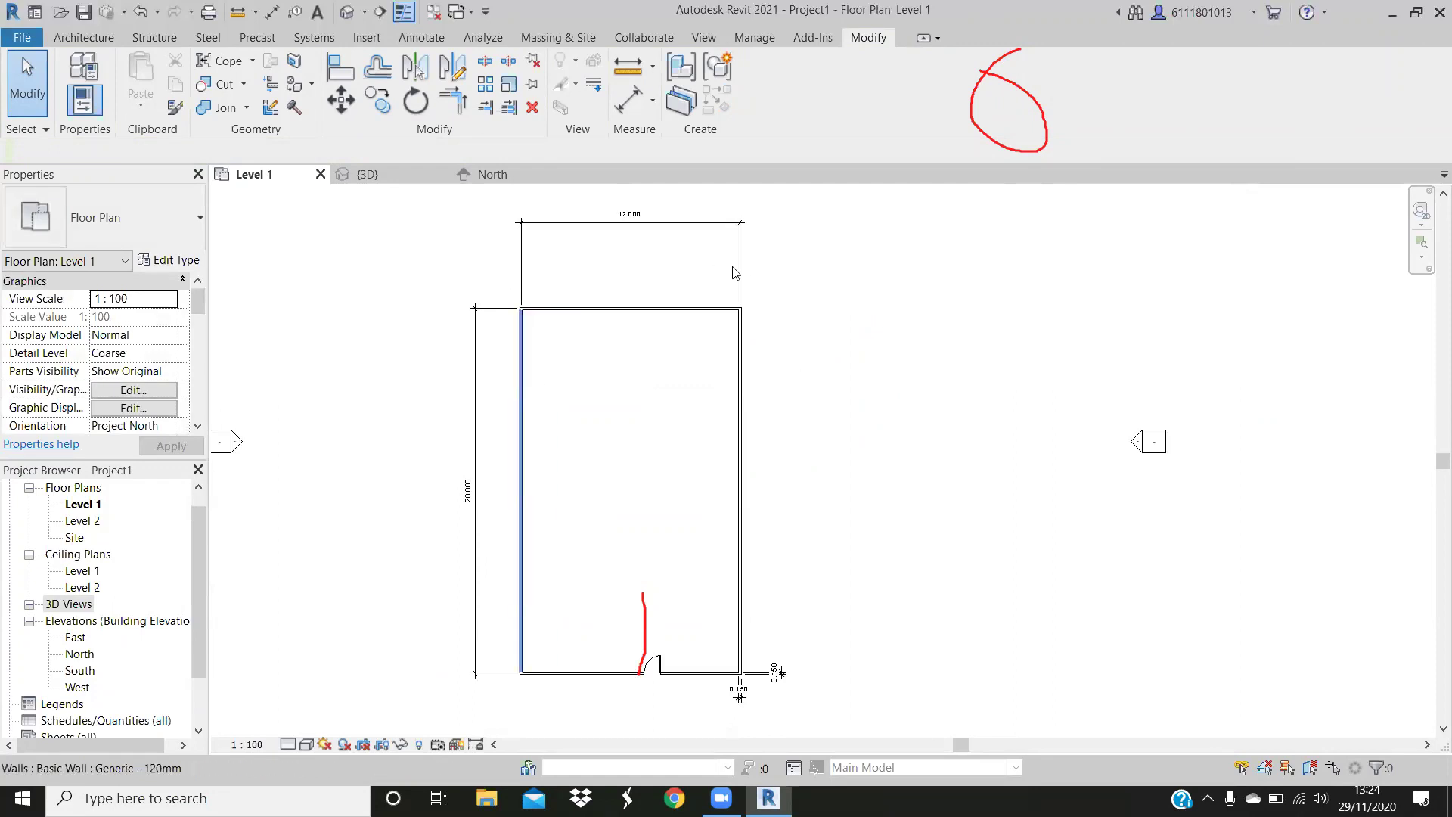
click(662, 216)
scroll(664, 216, up, 1)
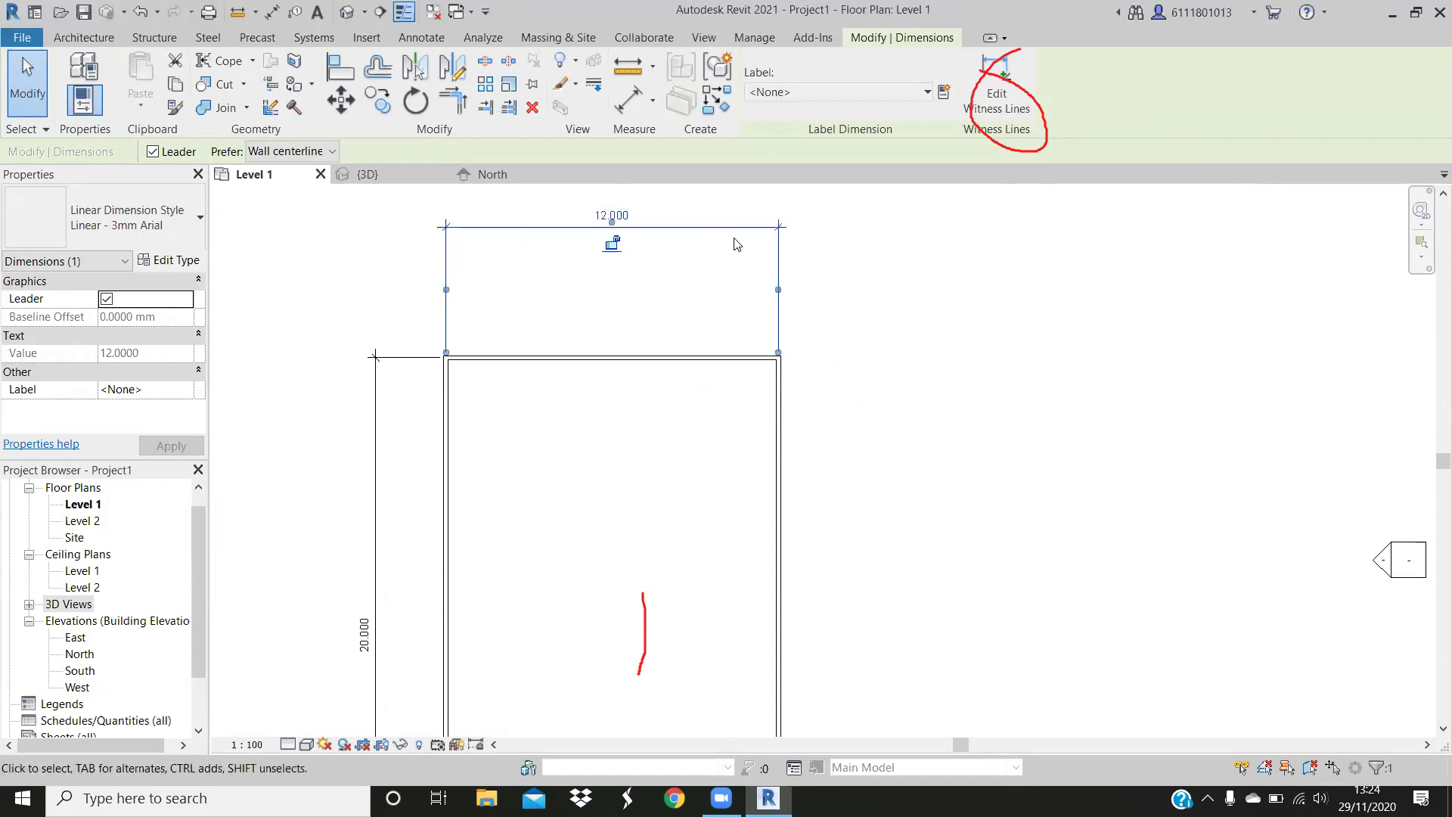
middle_drag(711, 256, 688, 298)
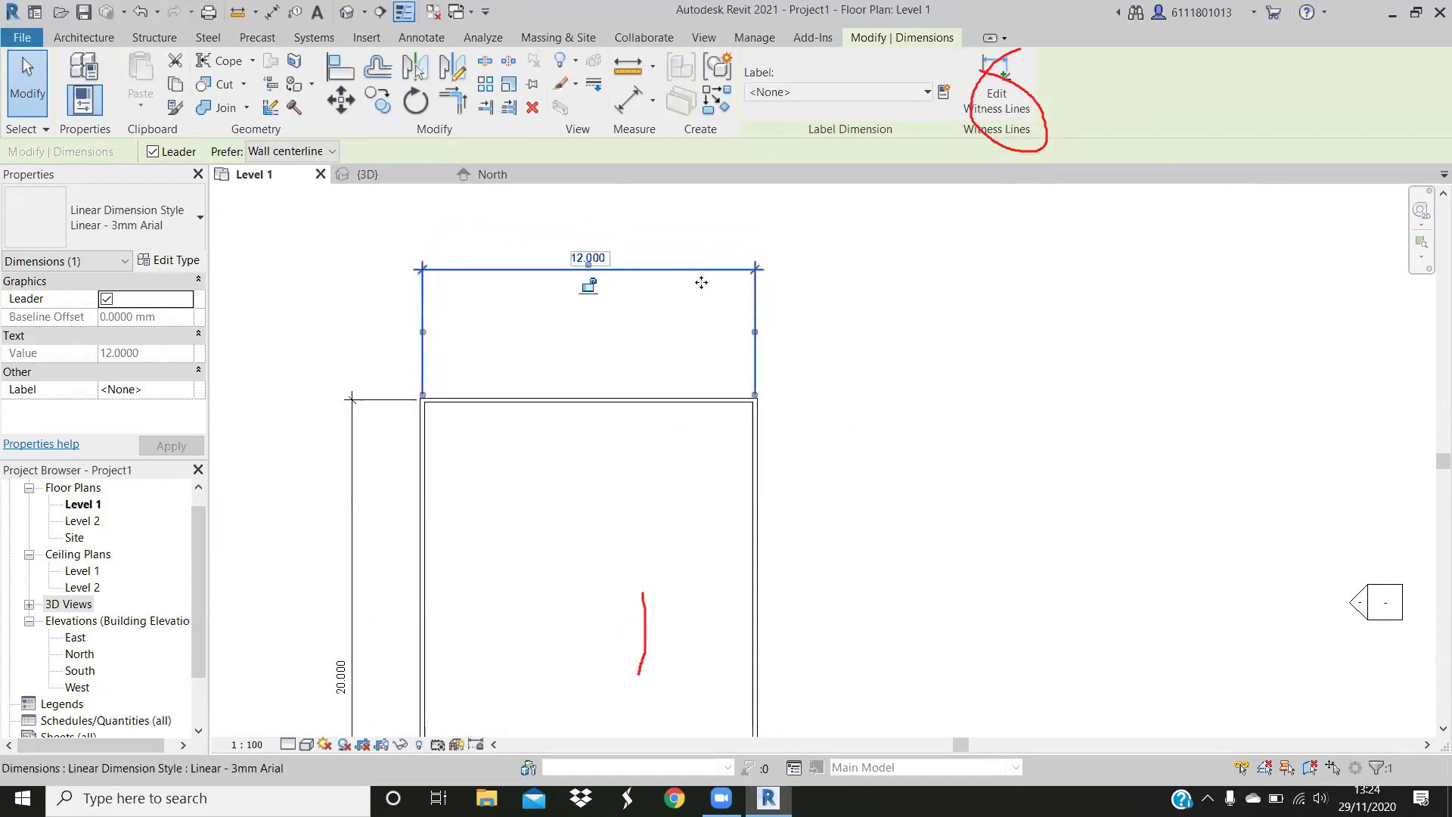
key(Escape)
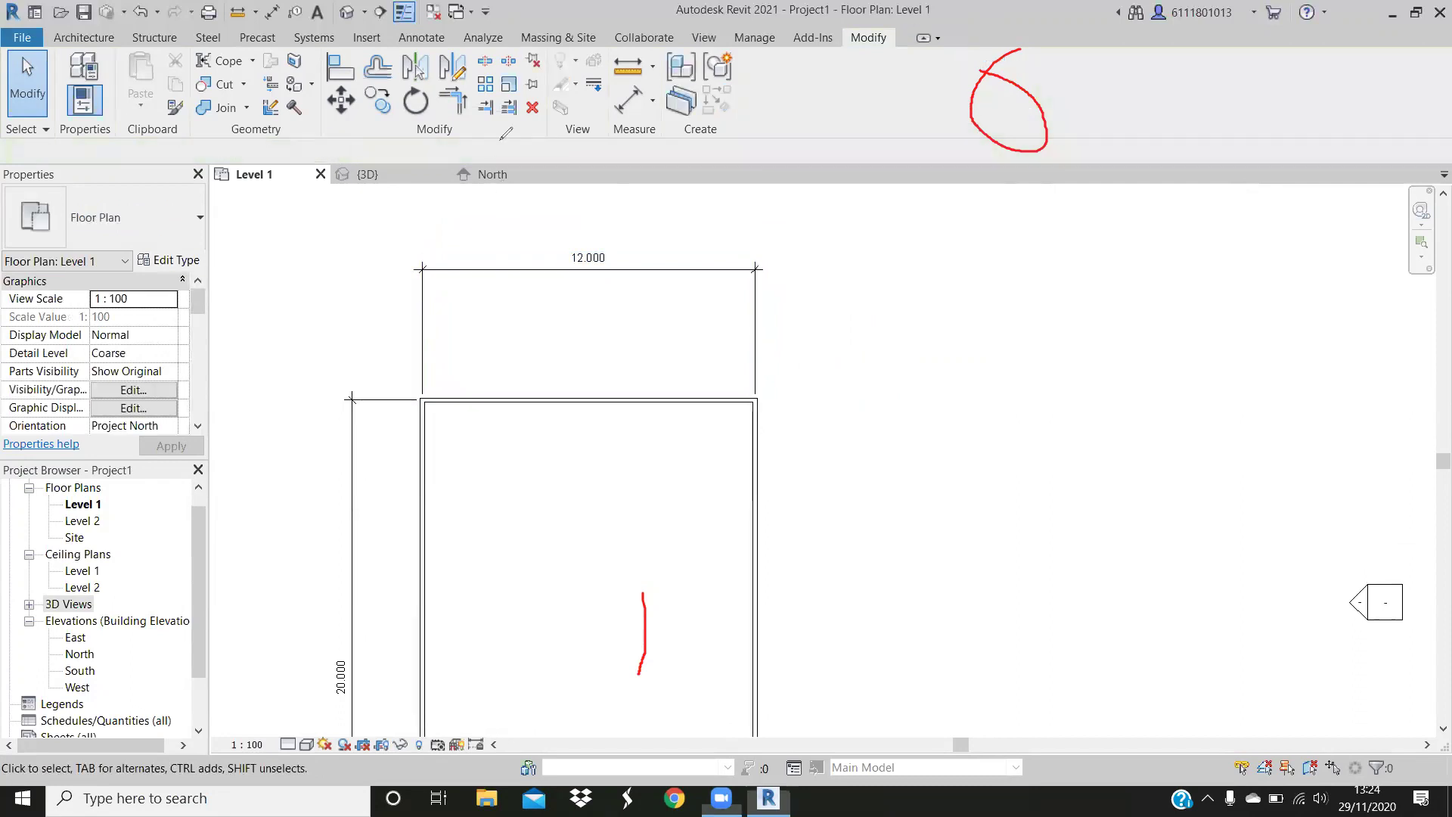
drag(417, 398, 752, 378)
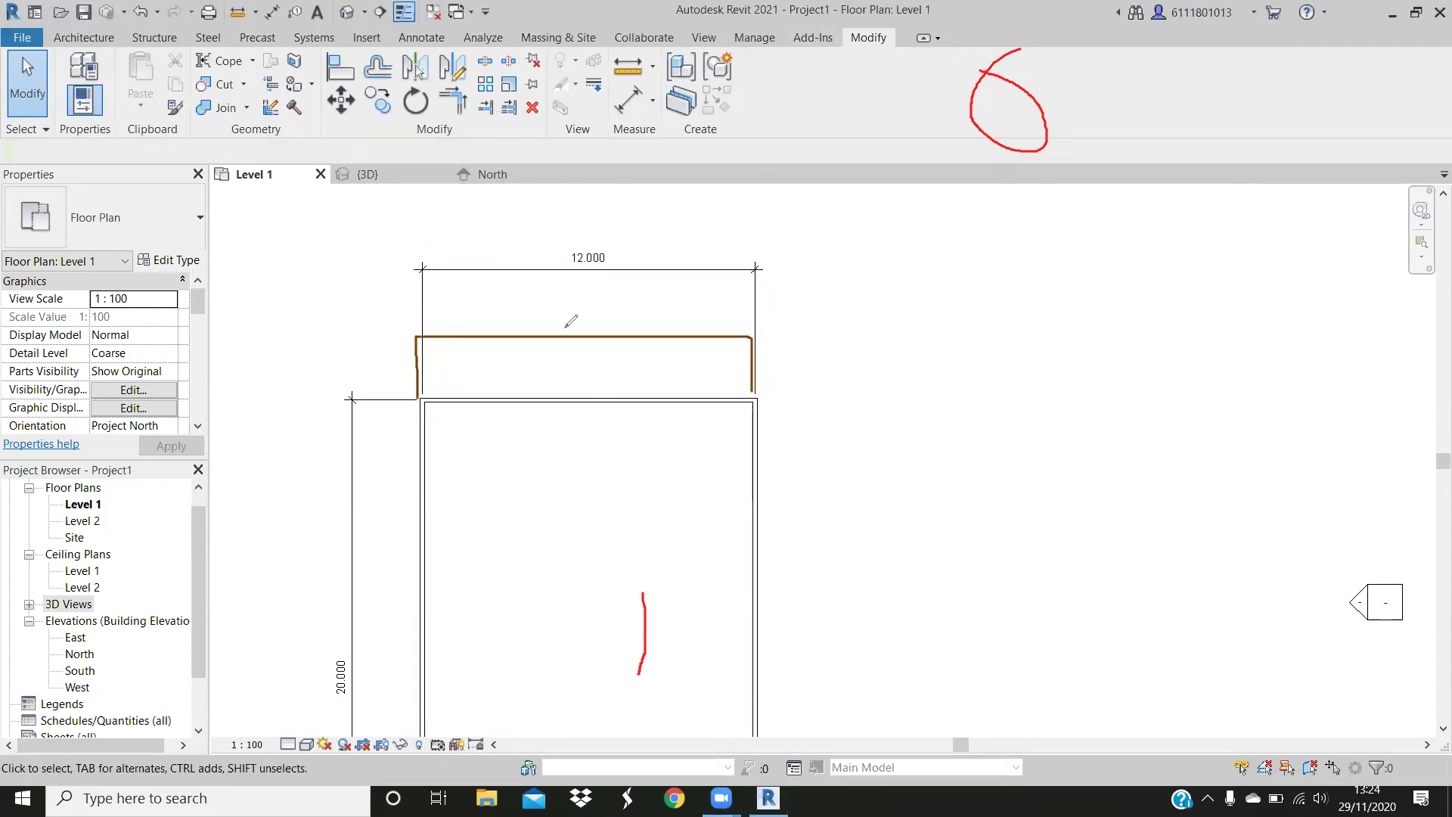
drag(566, 315, 596, 322)
click(586, 328)
key(e)
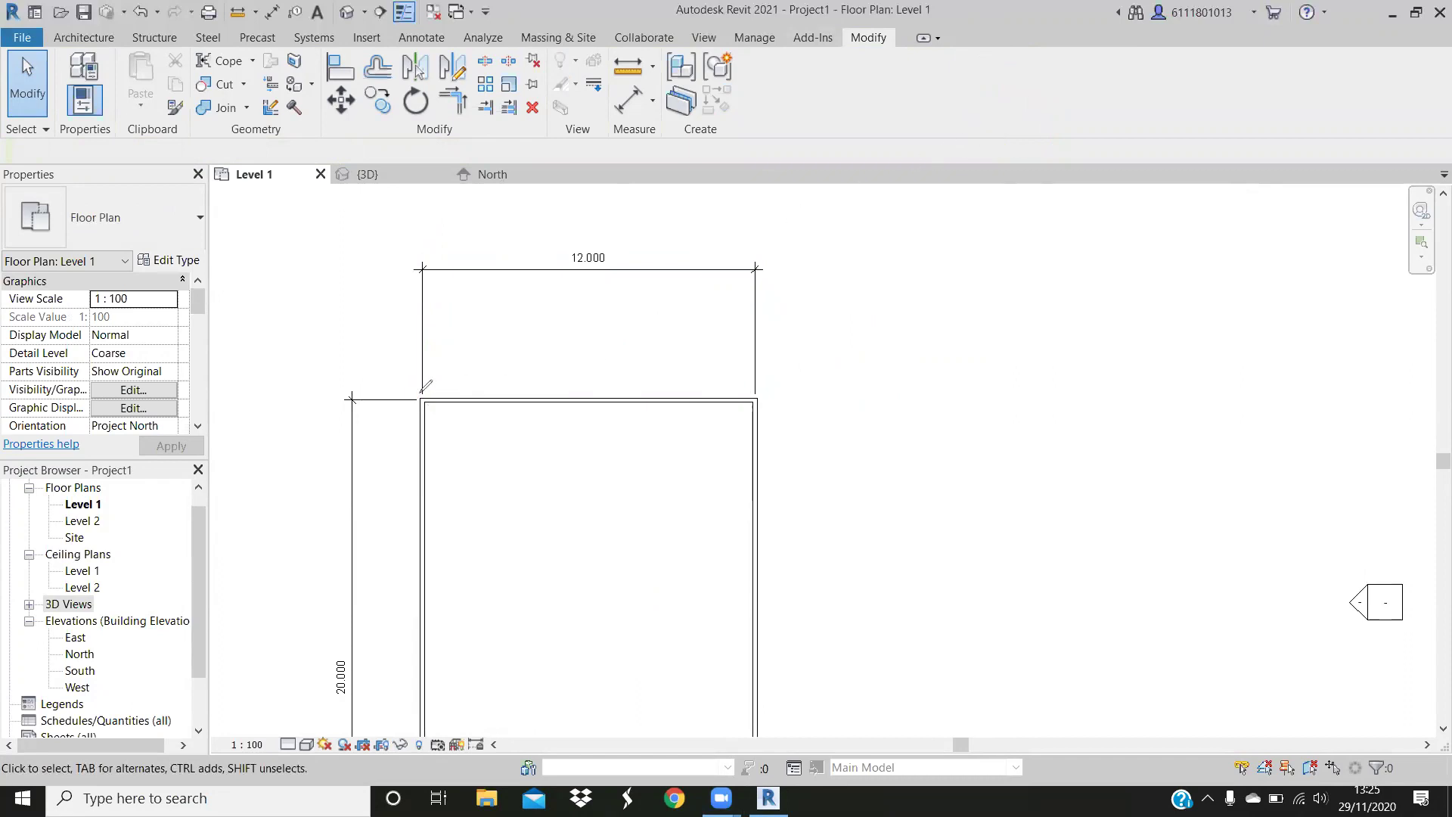
mouse_move(421, 392)
mouse_down()
mouse_move(429, 277)
mouse_move(530, 254)
mouse_move(742, 243)
mouse_move(762, 382)
mouse_up()
drag(416, 299, 421, 390)
mouse_move(552, 290)
mouse_down()
mouse_move(430, 388)
mouse_move(755, 341)
mouse_move(755, 387)
mouse_up()
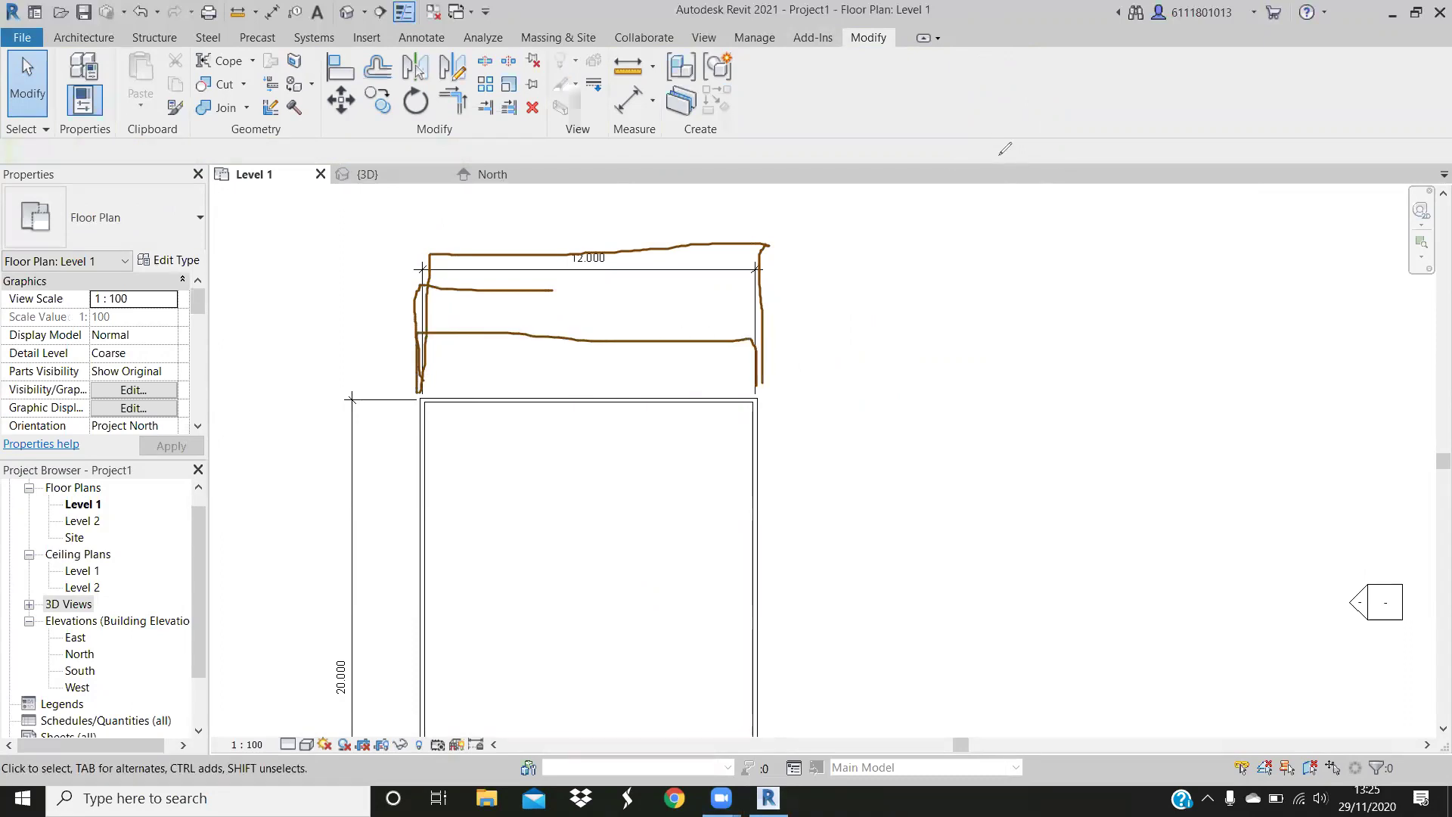
key(e)
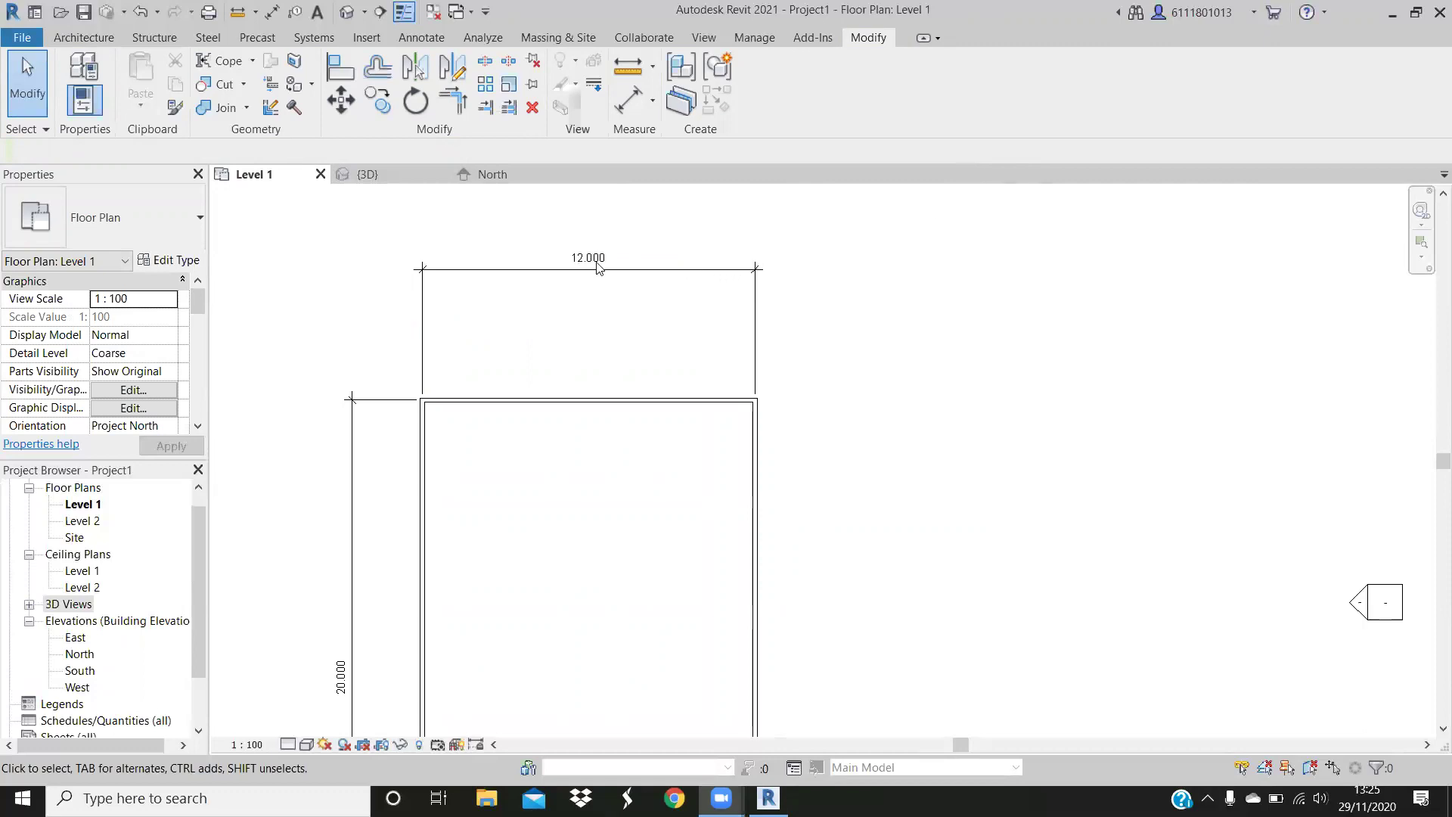
click(590, 264)
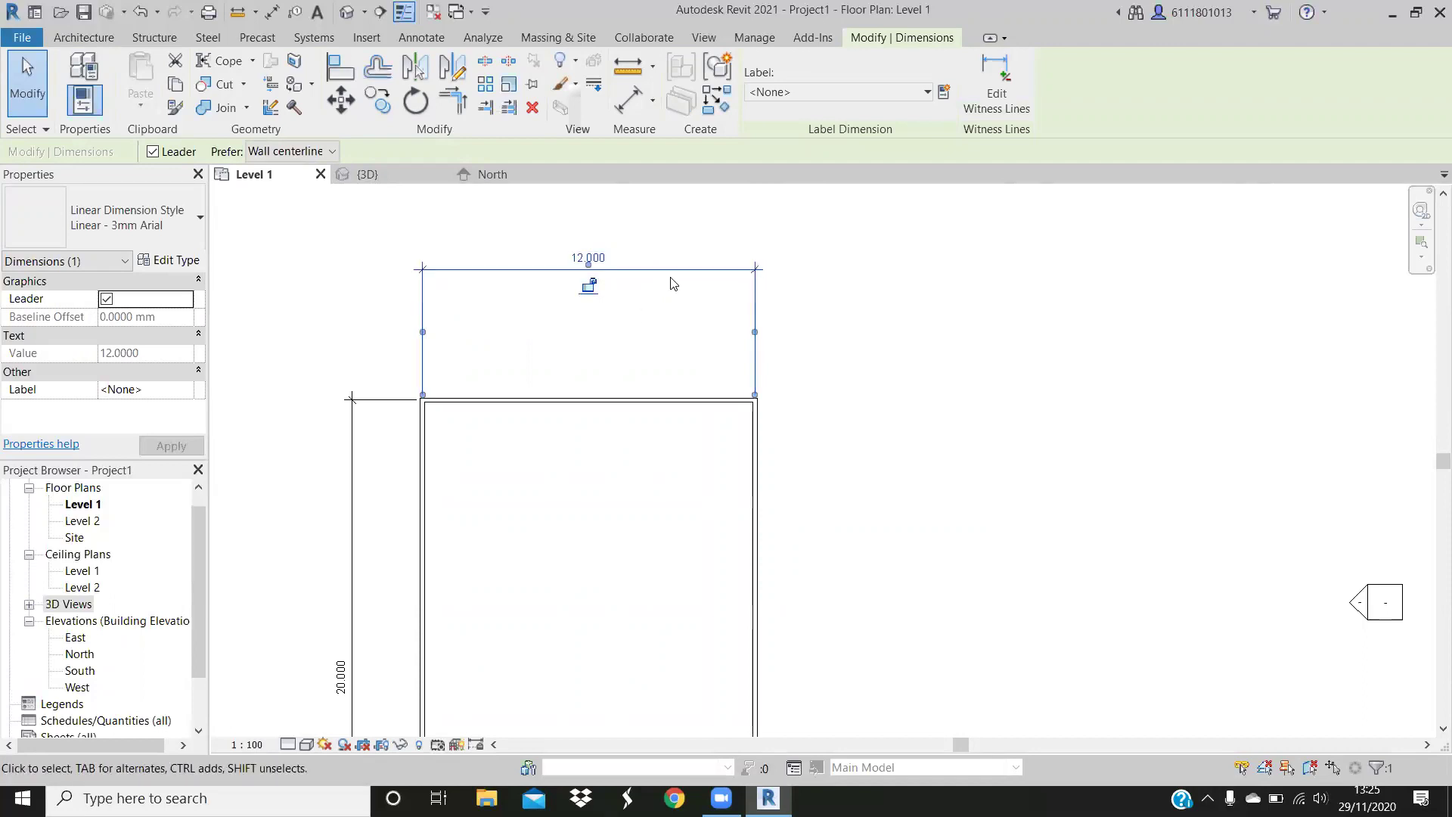
Drag the 12.000 dimension toward the top wall and reposition the 20.000 dimension beside the left wall
drag(718, 266, 722, 331)
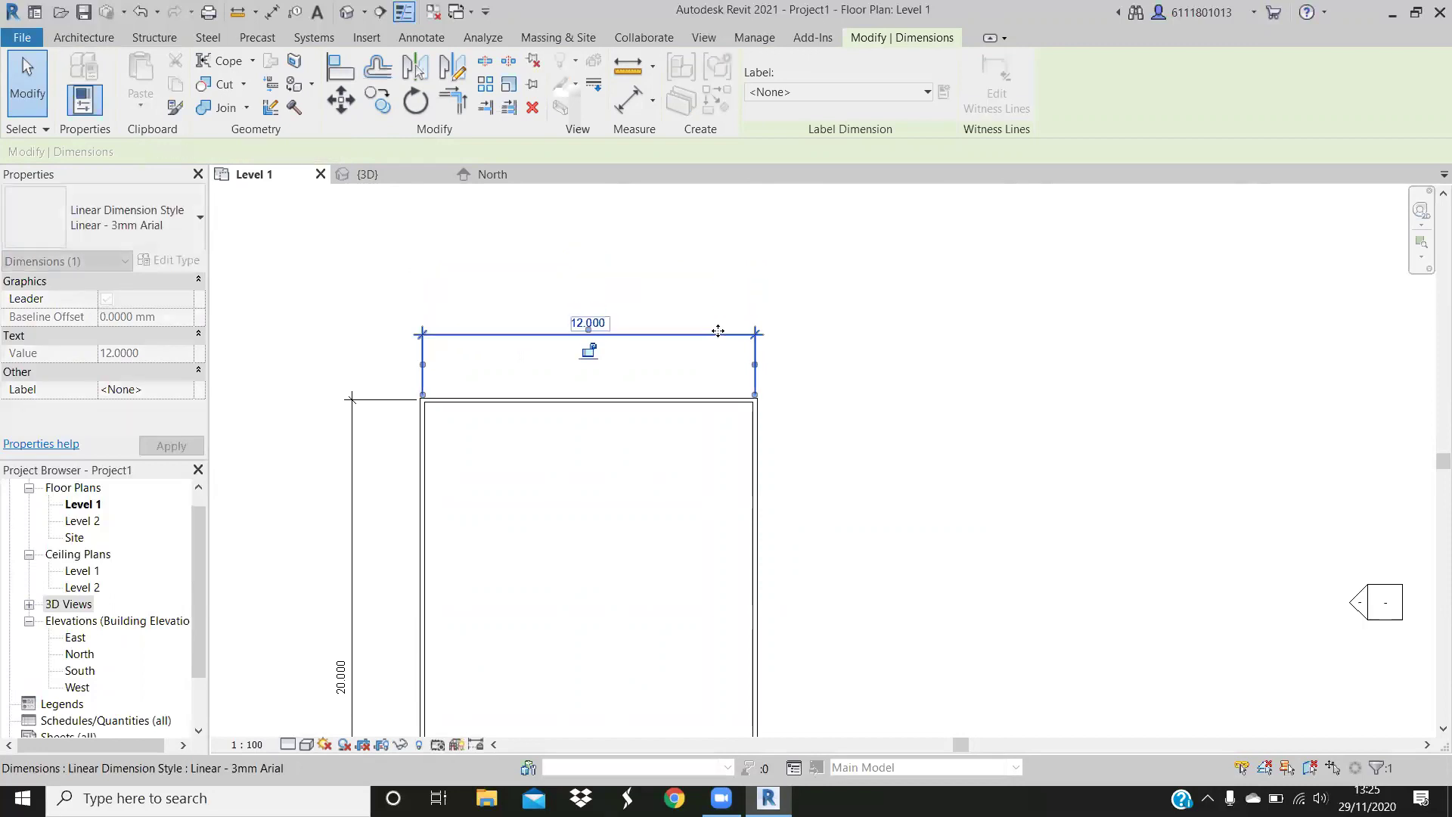
scroll(509, 483, down, 2)
middle_drag(382, 469, 467, 280)
click(466, 279)
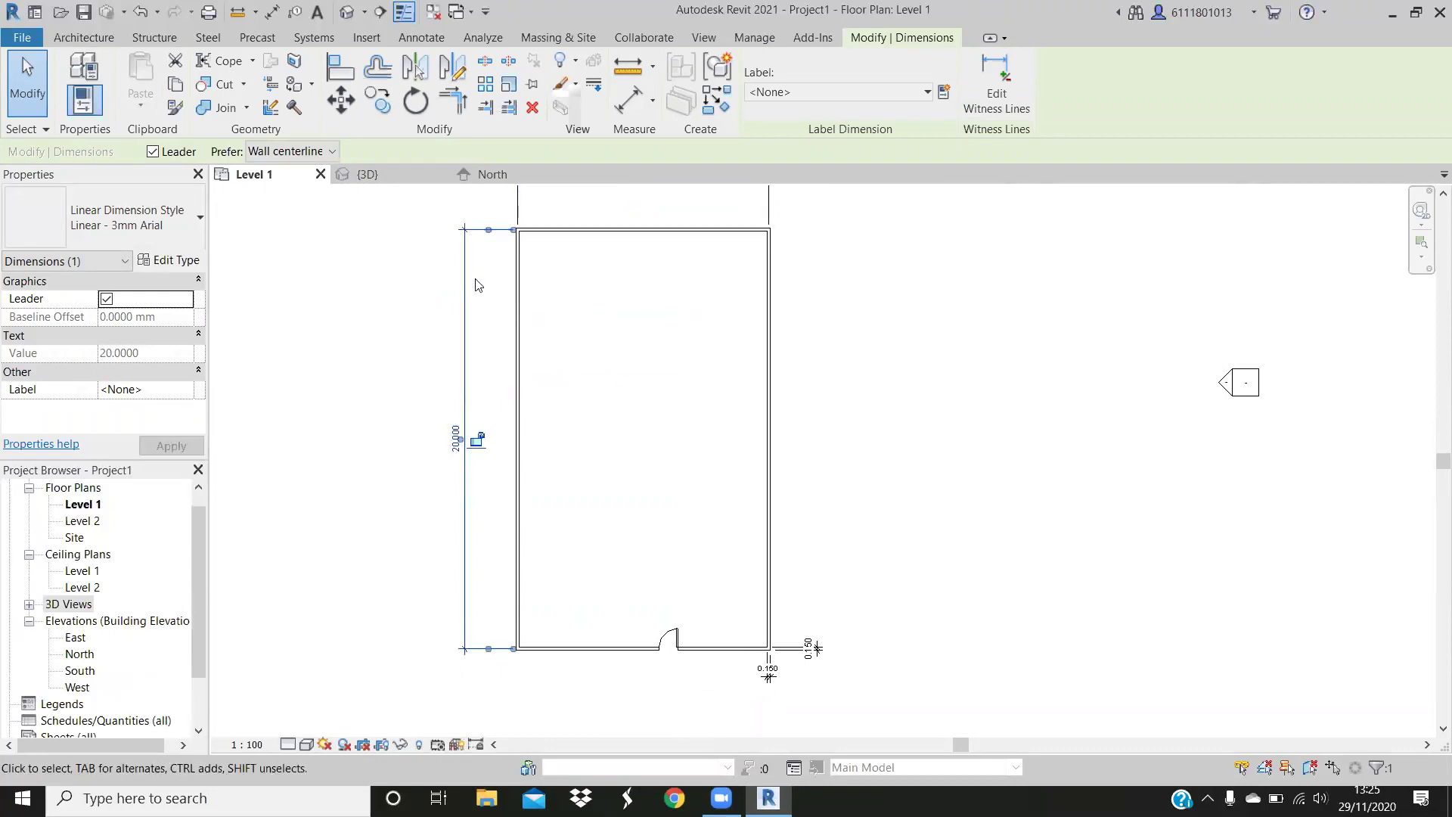
drag(456, 273, 469, 281)
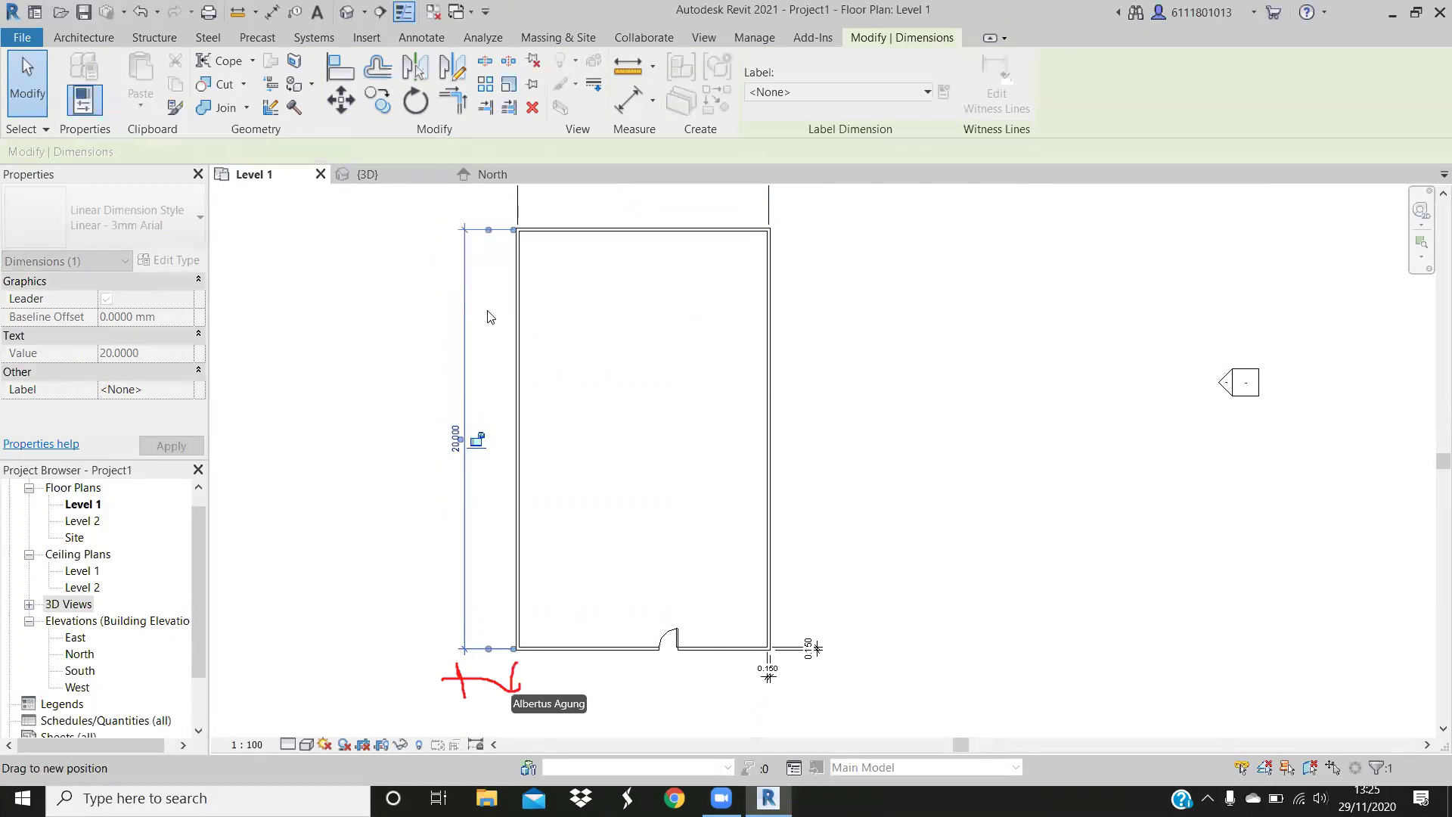
scroll(488, 316, down, 2)
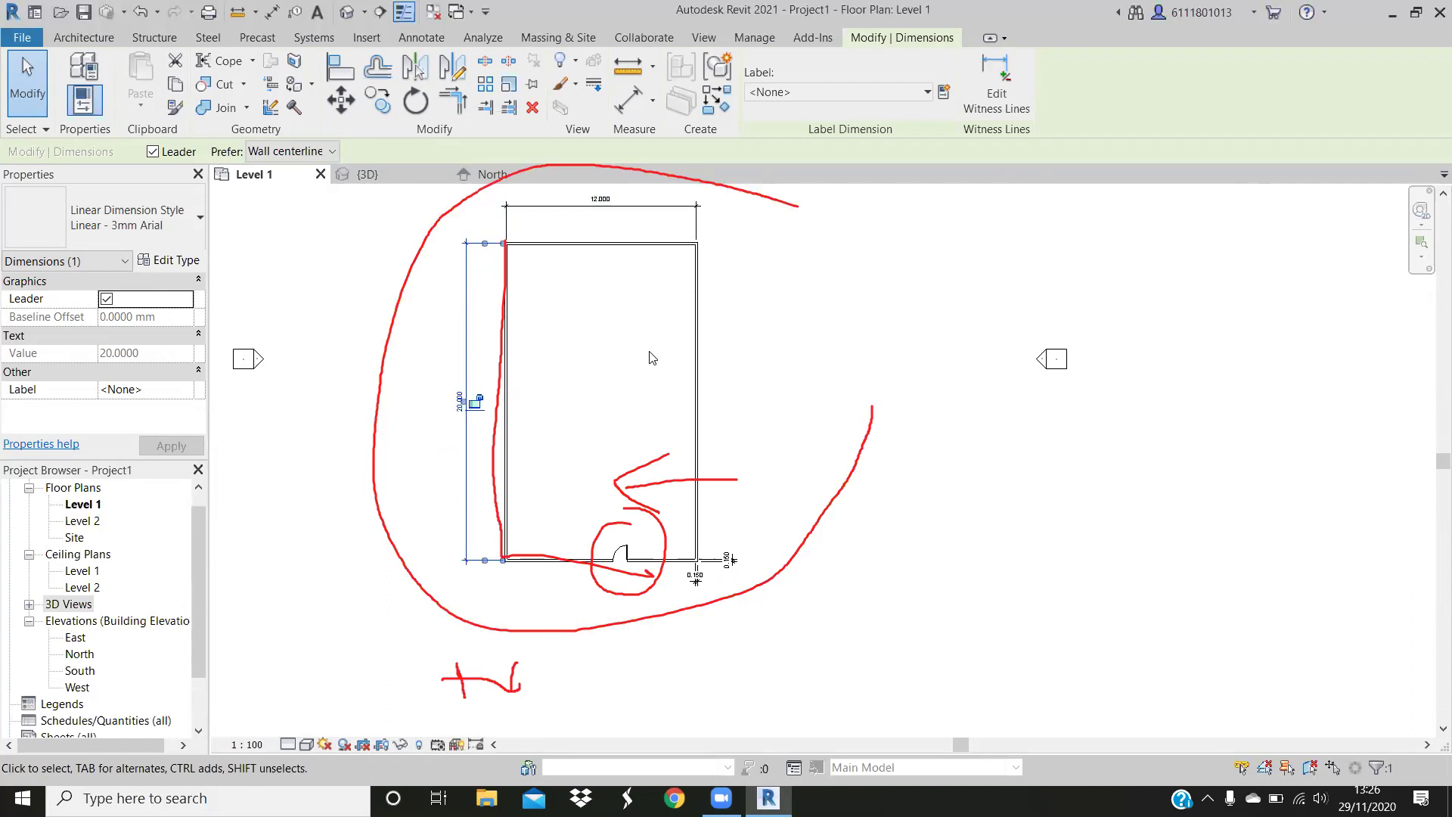
click(582, 373)
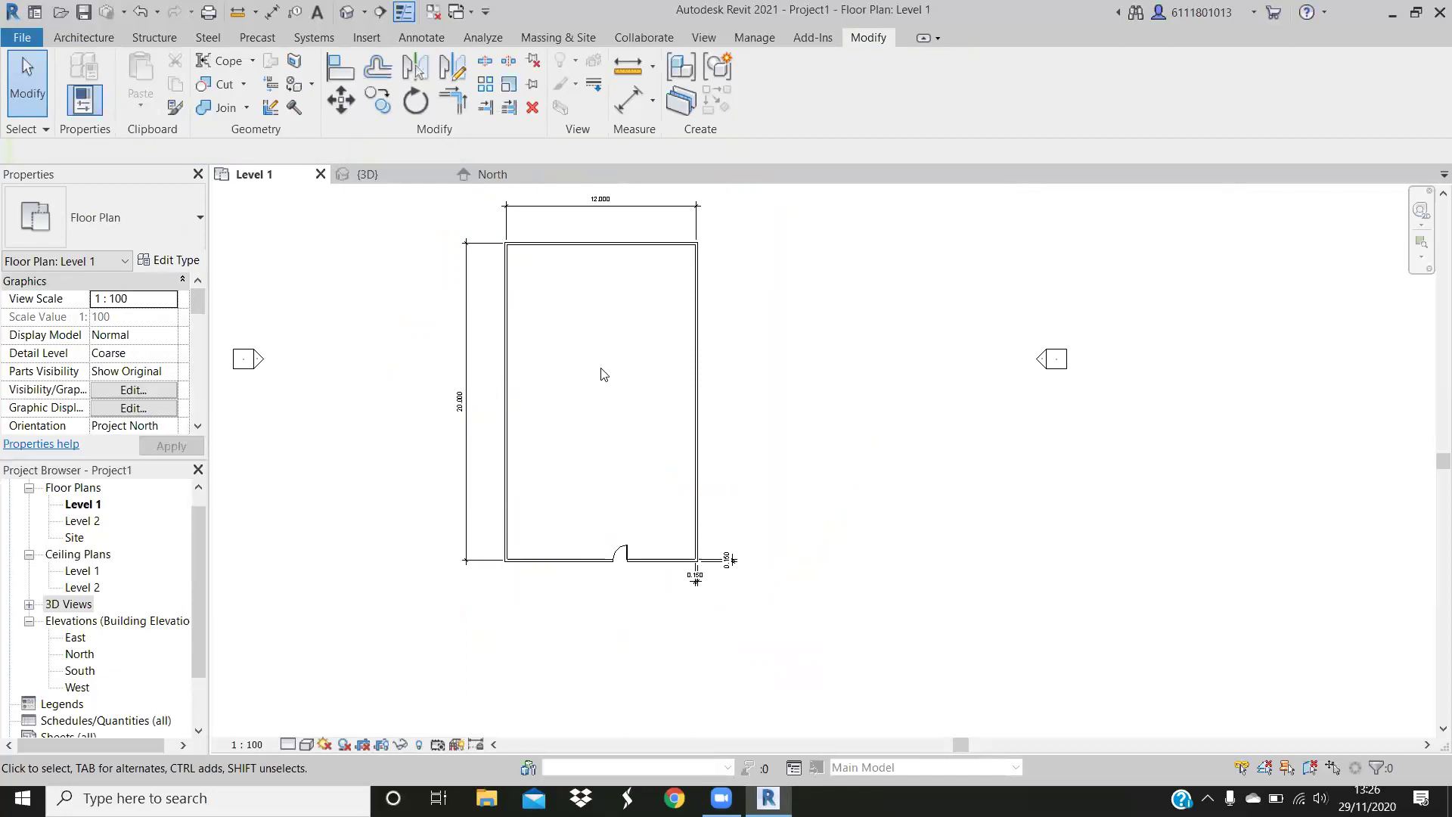
middle_drag(597, 408, 582, 443)
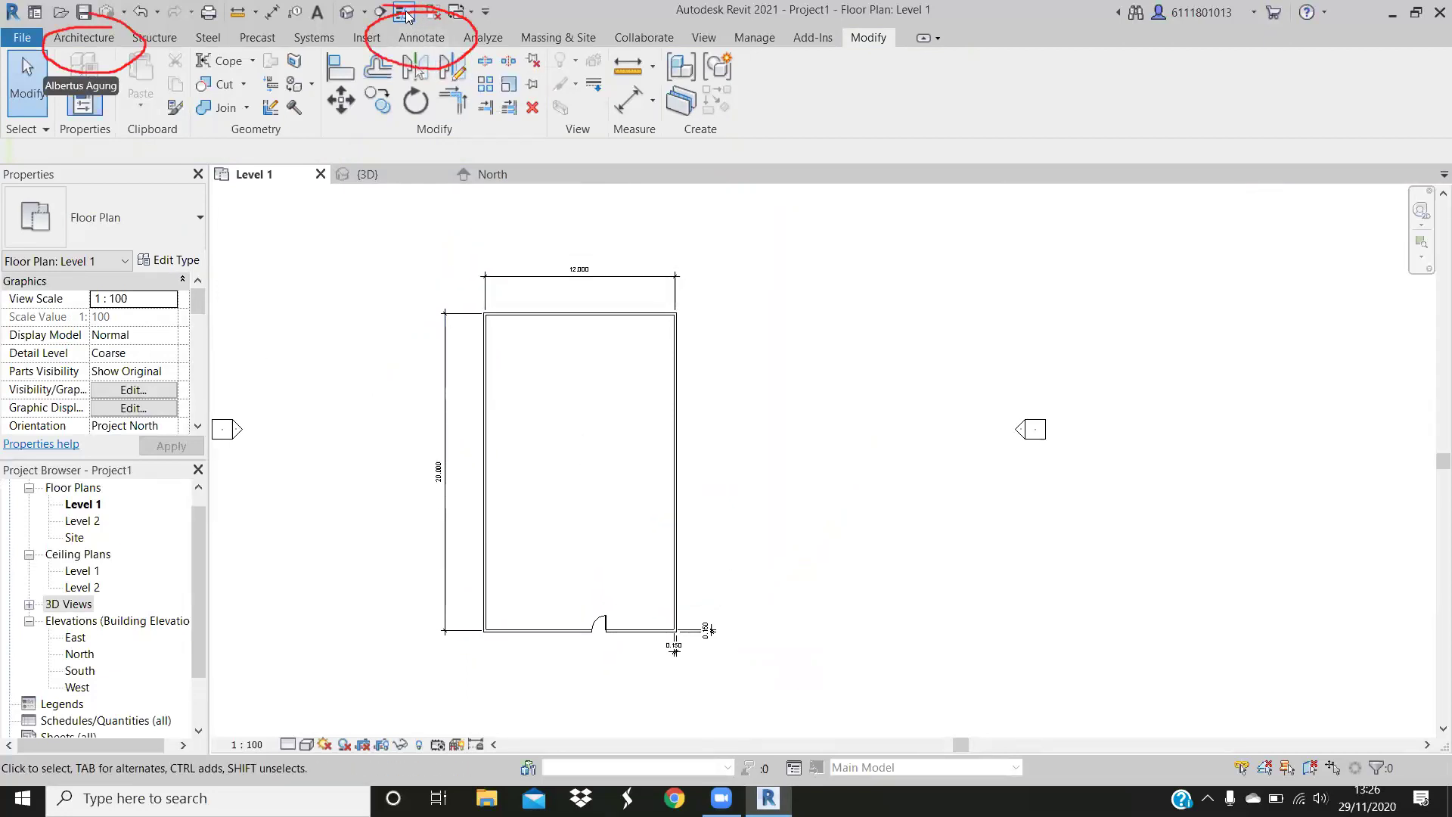
Draw detail lines from the lower-left wall corner: a 4.0000 horizontal segment left, then an angled segment
click(428, 38)
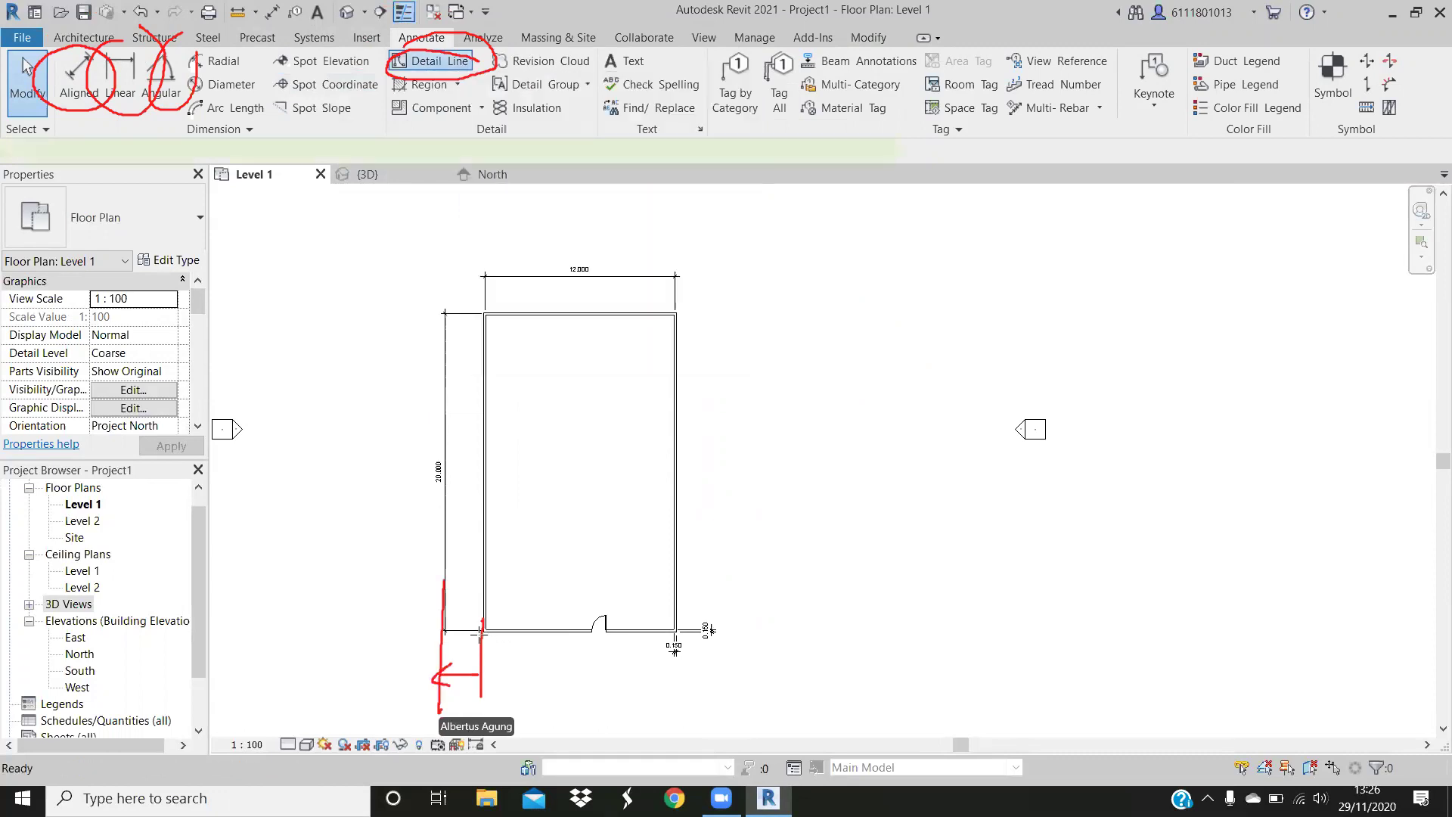
click(435, 62)
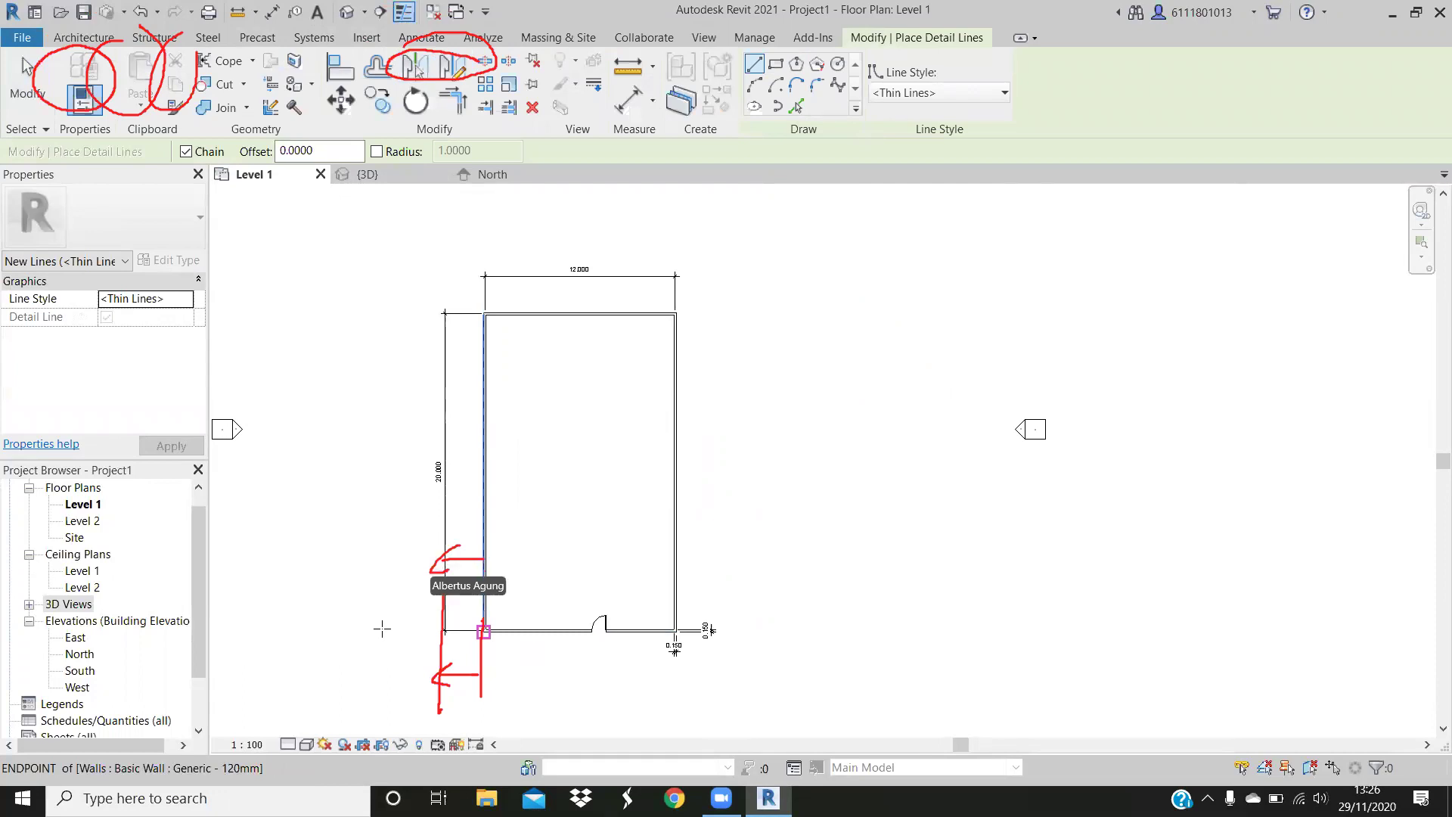
click(483, 631)
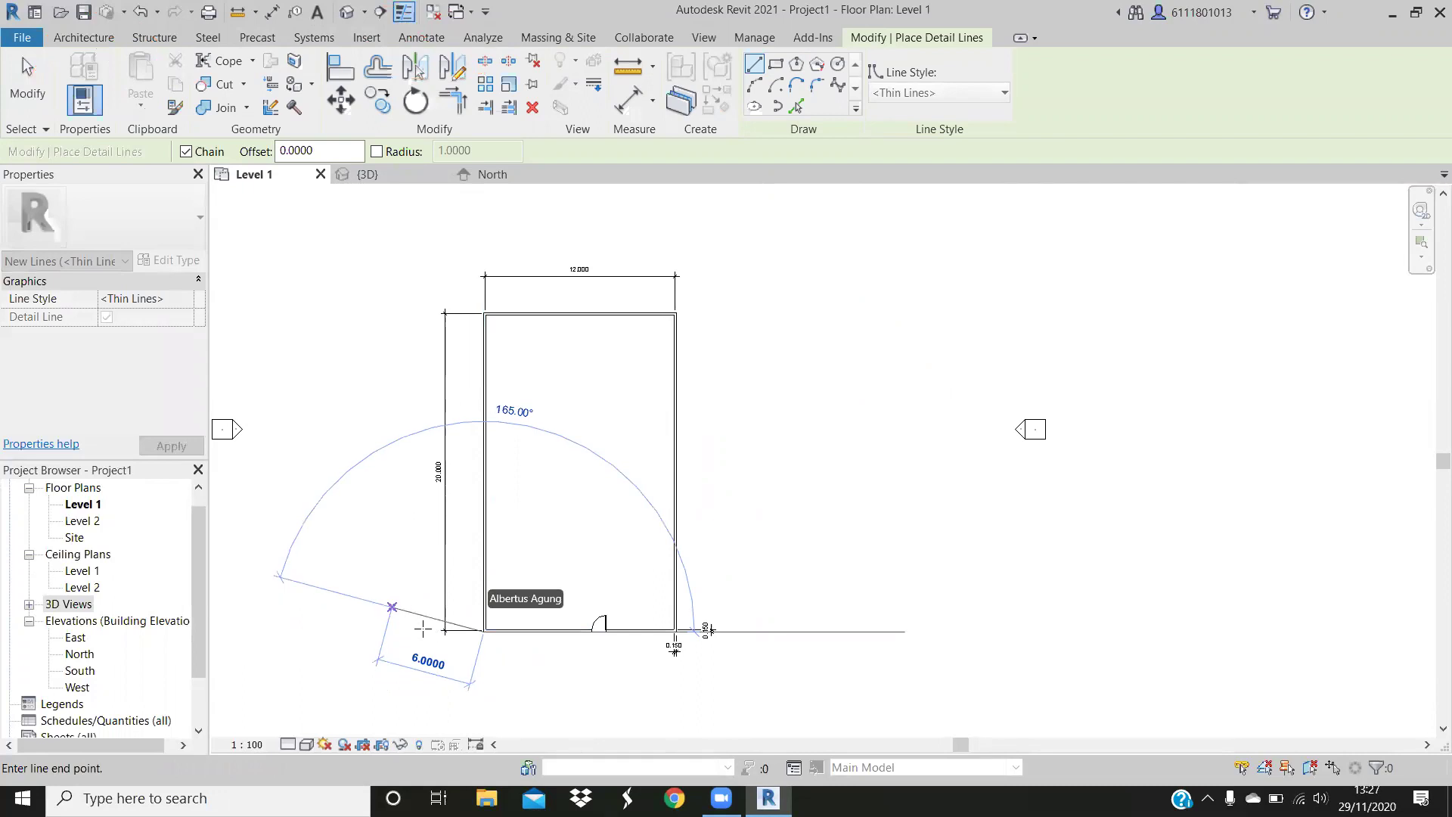
click(420, 630)
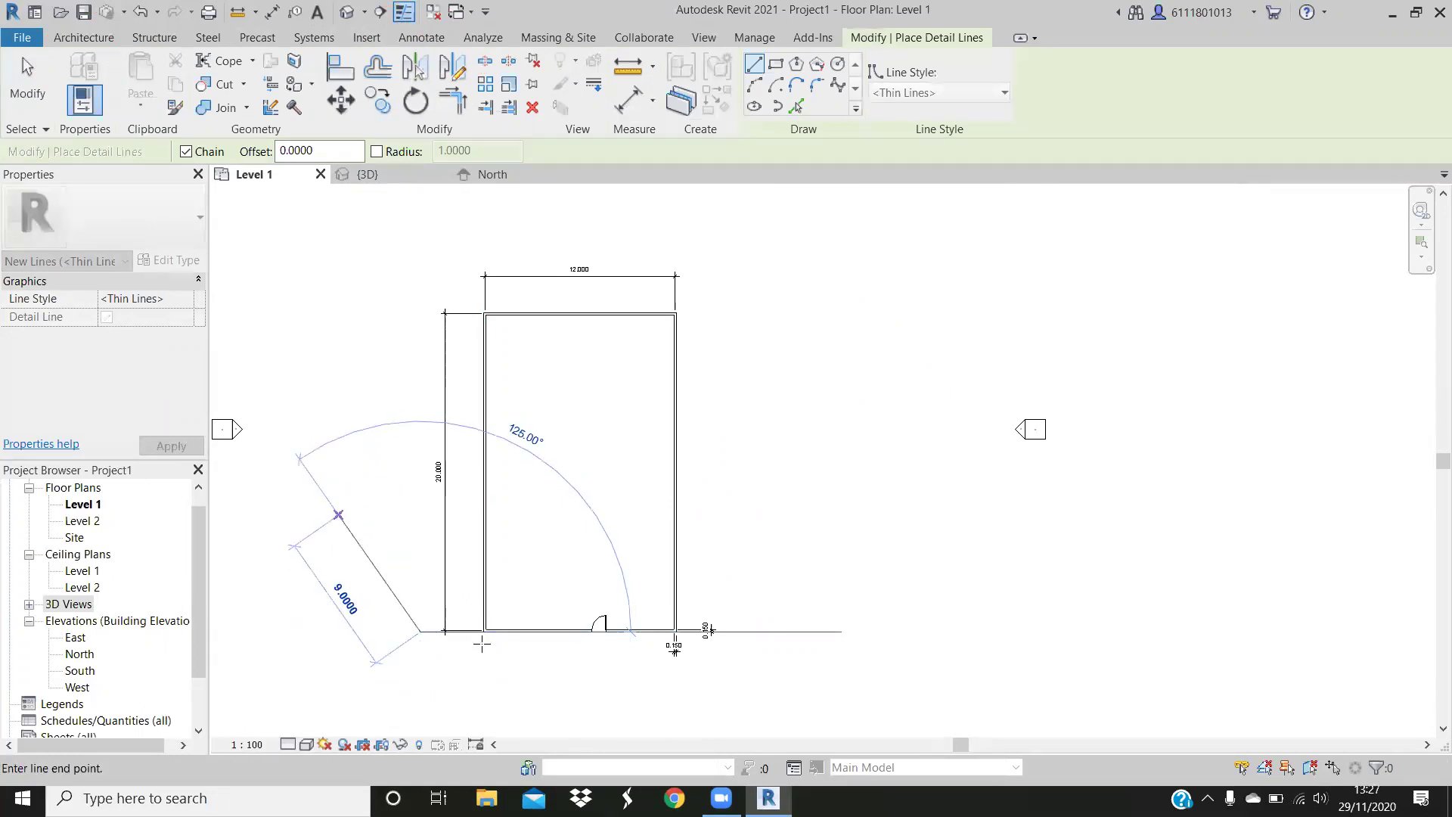
scroll(401, 623, up, 3)
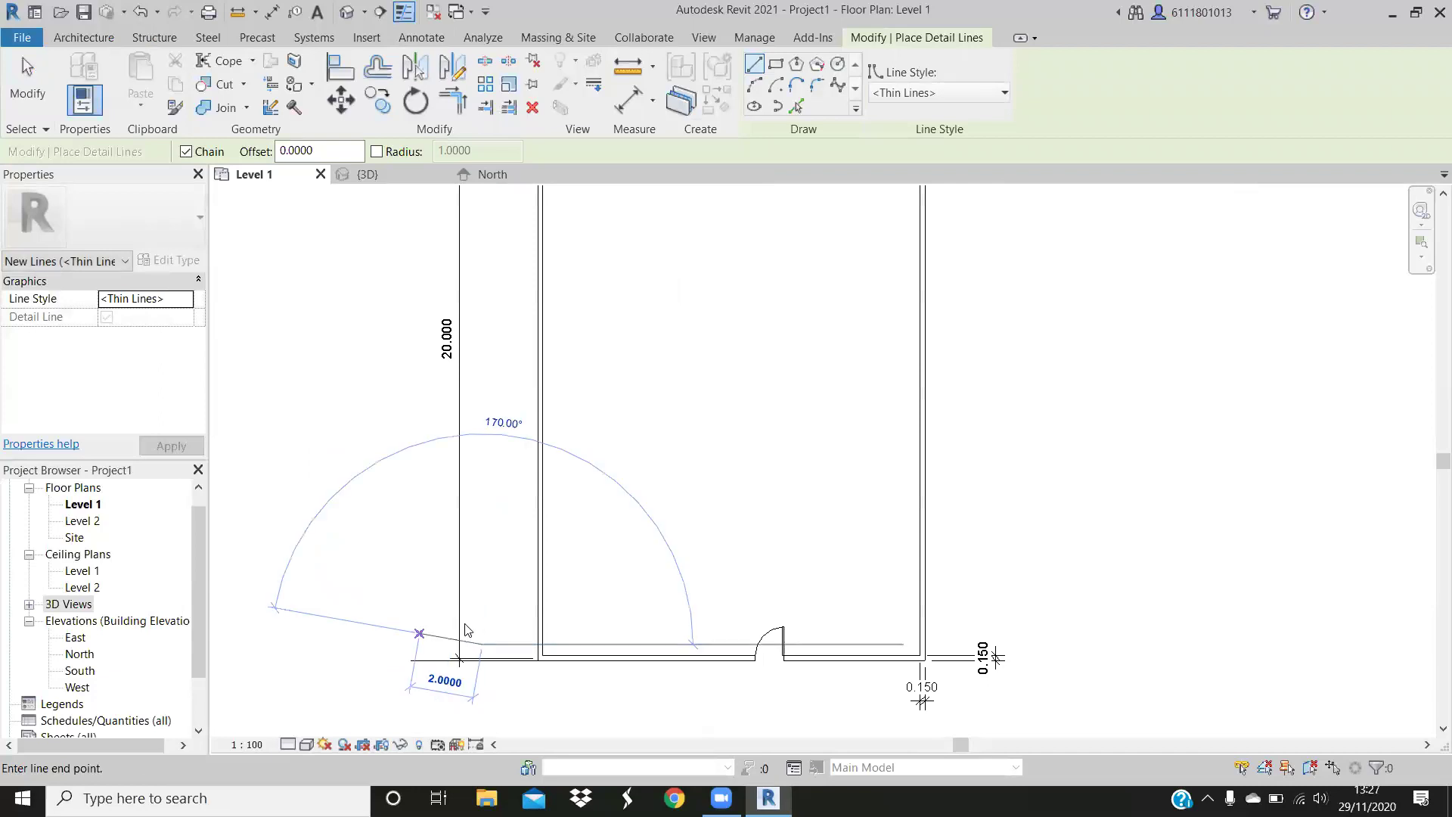
click(400, 622)
key(Escape)
key(Escape)
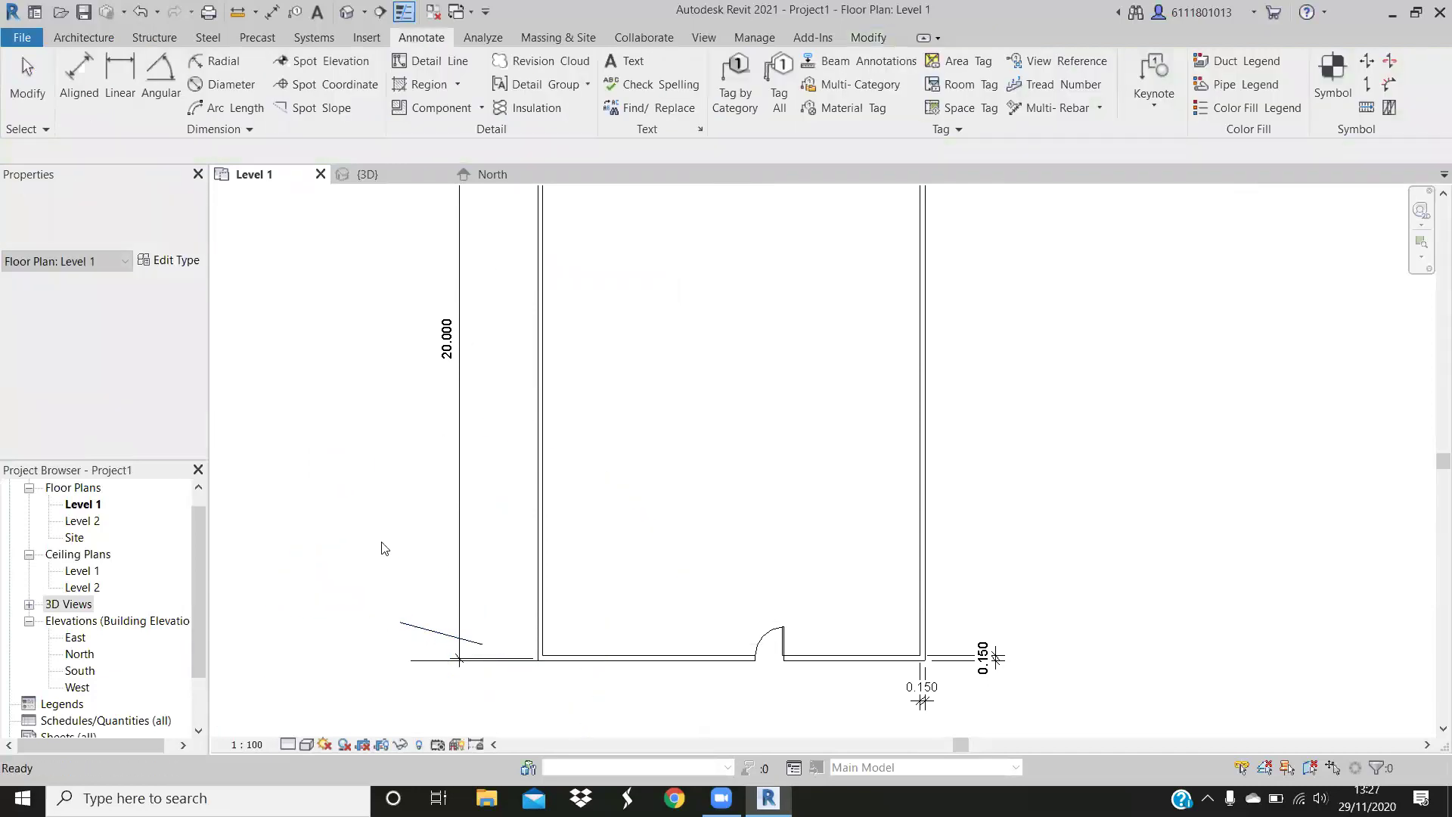
Delete the diagonal detail line
click(446, 685)
key(Delete)
scroll(418, 658, up, 2)
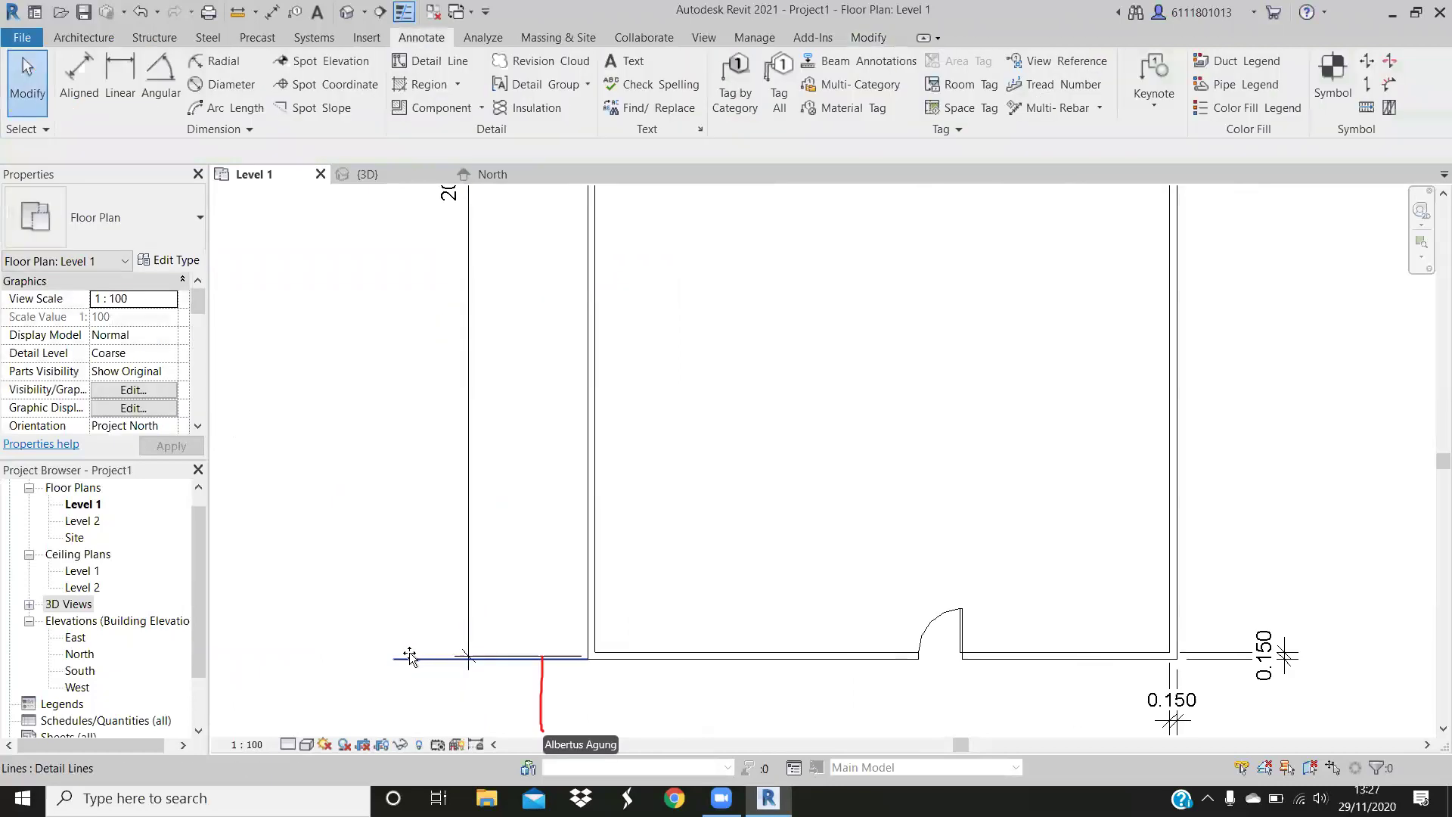
Move the 20.000 dimension's lower witness line to the detail line's left end, then undo with Ctrl+Z
click(389, 664)
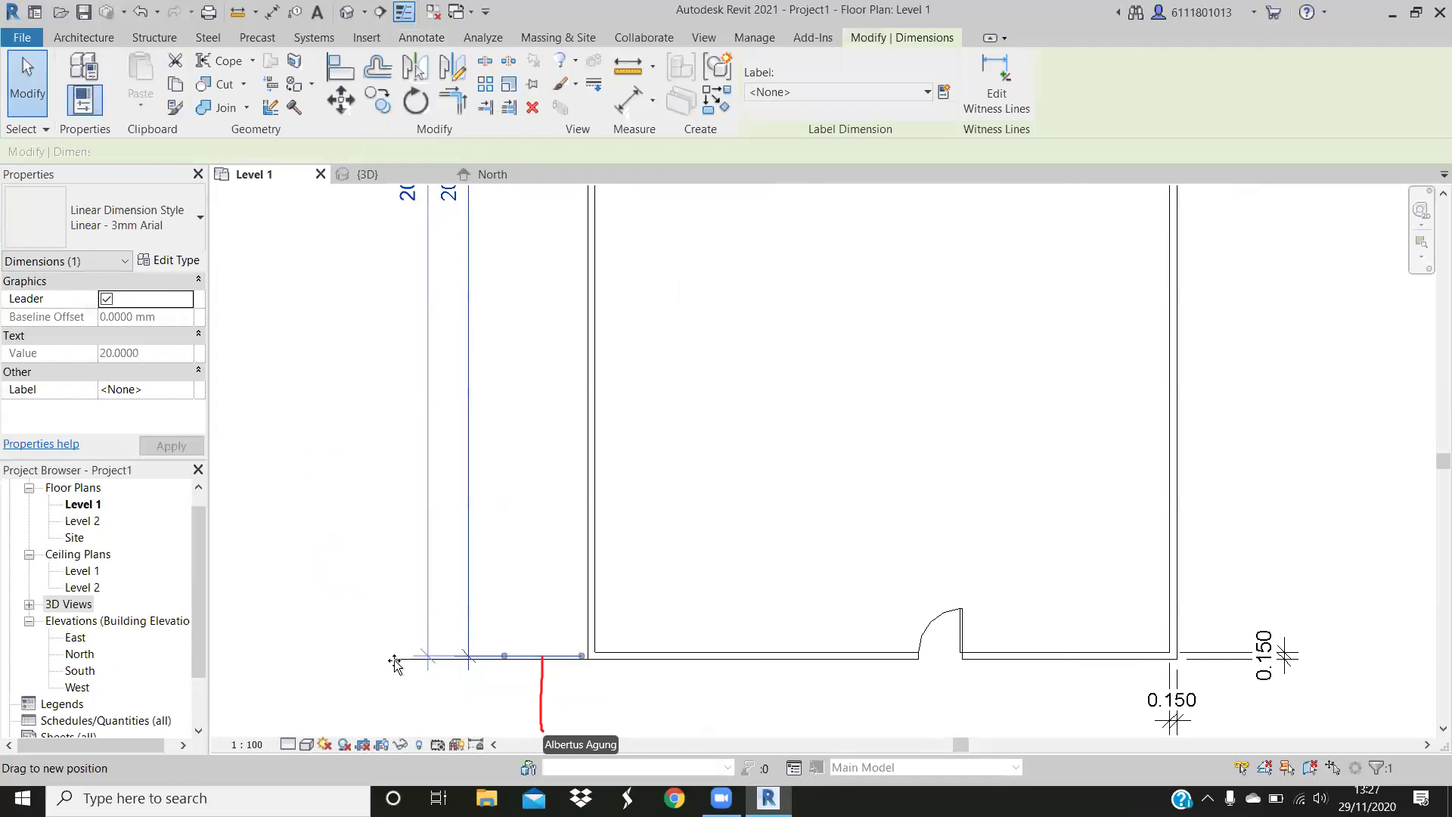
drag(401, 661, 403, 659)
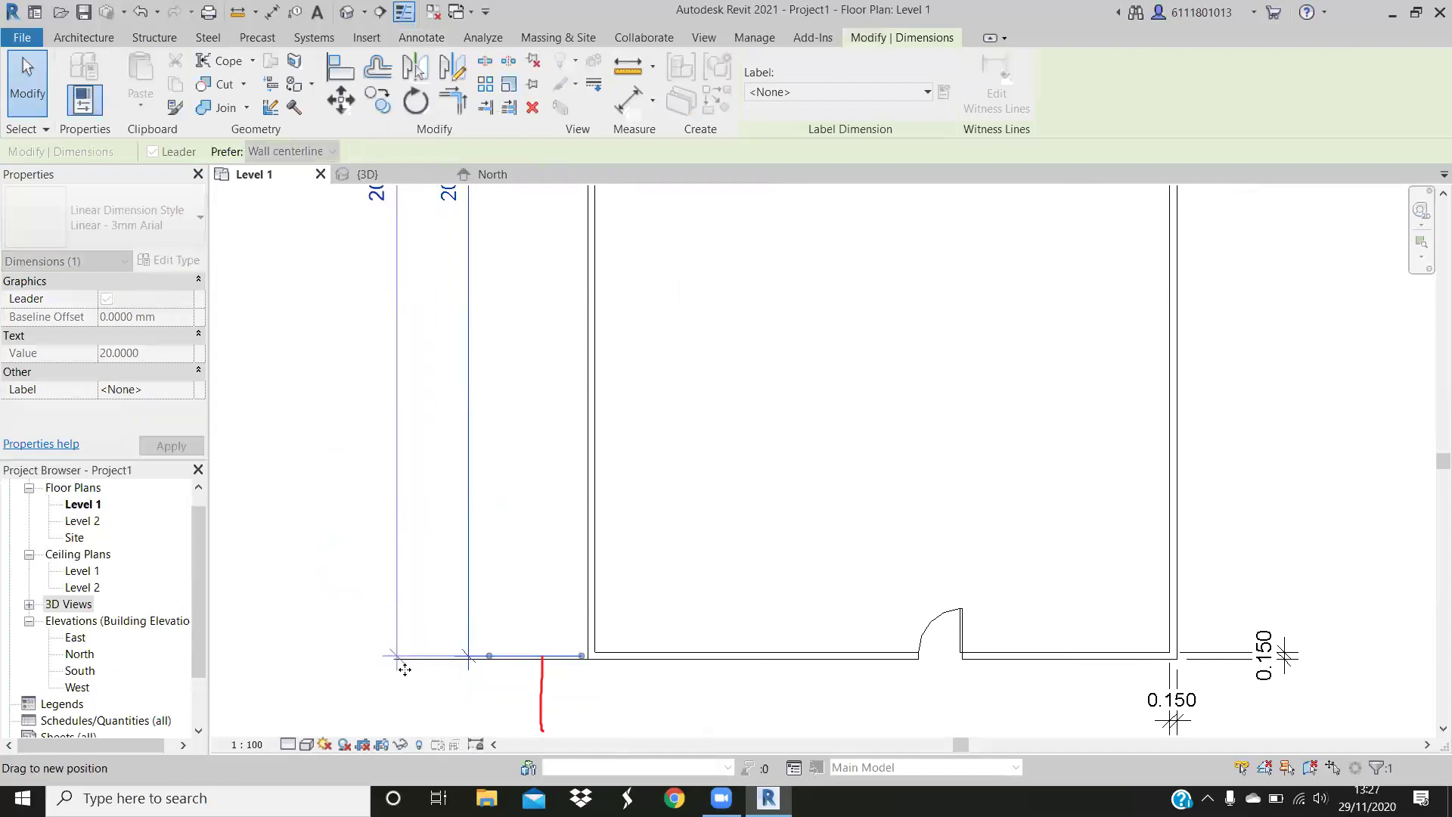
drag(401, 657, 401, 656)
scroll(363, 616, up, 1)
scroll(341, 622, up, 1)
scroll(444, 575, up, 2)
scroll(435, 529, up, 1)
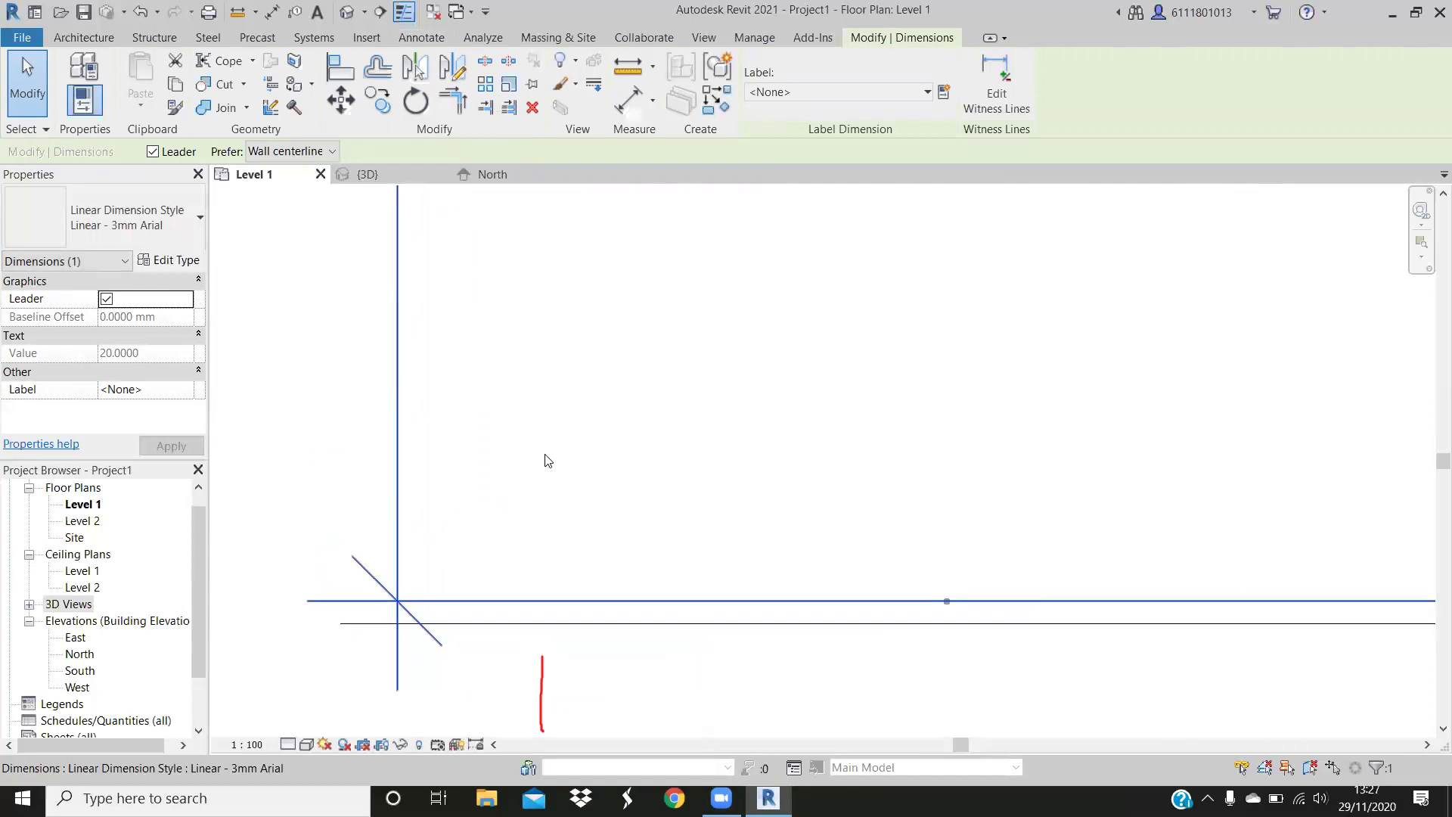
scroll(545, 457, up, 1)
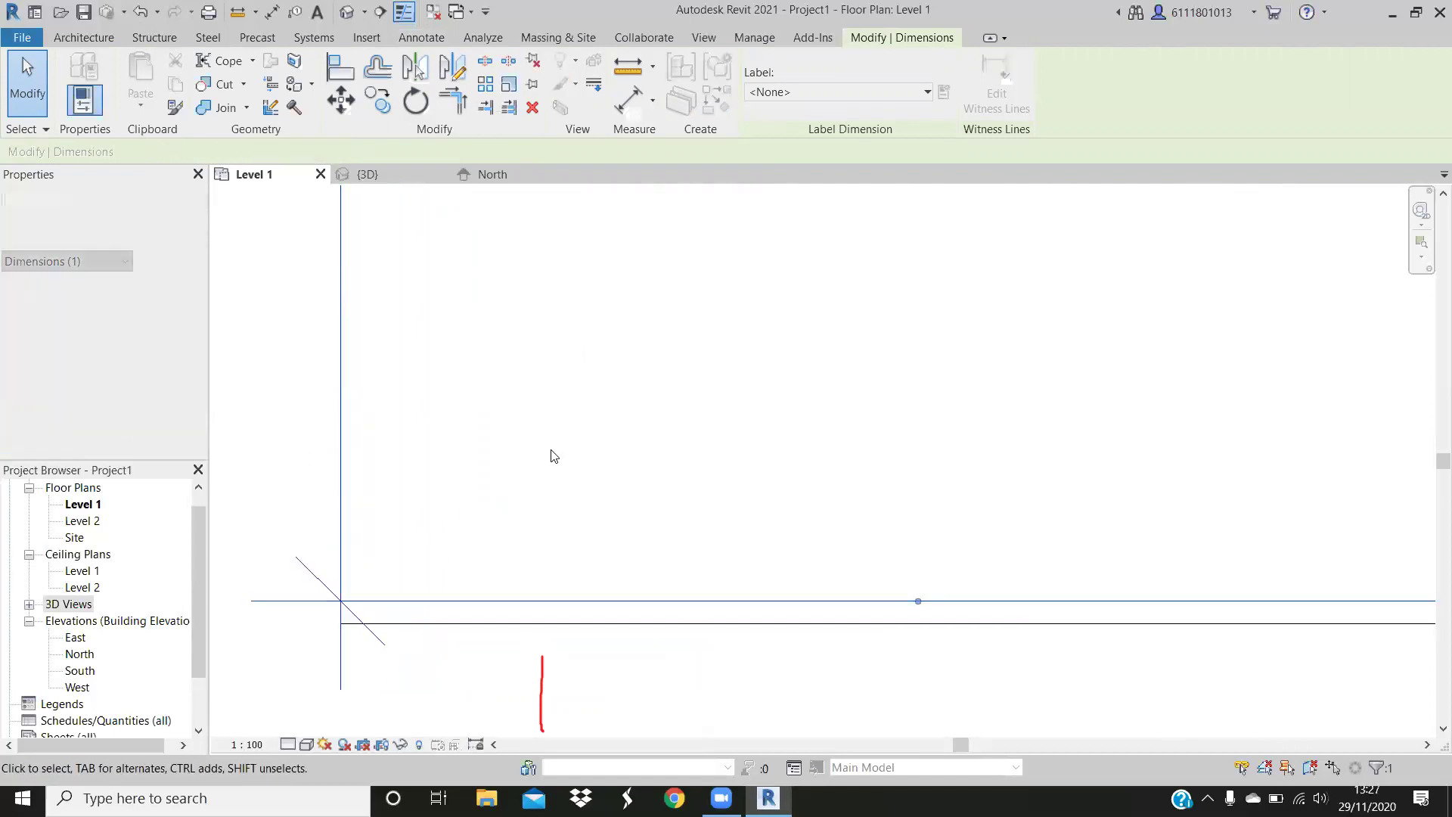
scroll(535, 451, down, 1)
scroll(529, 451, down, 1)
scroll(514, 450, down, 2)
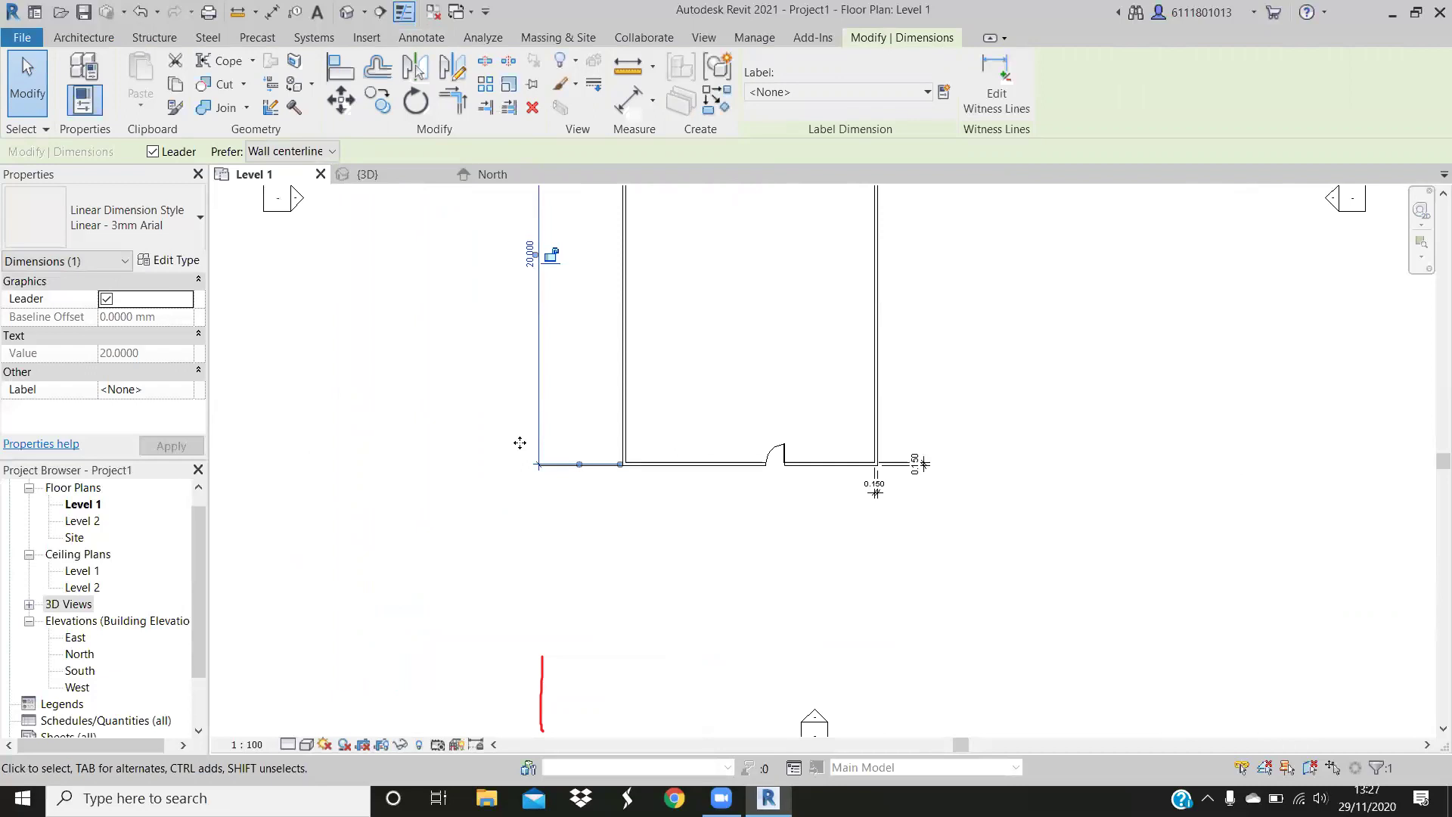
scroll(606, 449, up, 2)
scroll(586, 484, up, 1)
scroll(578, 495, up, 1)
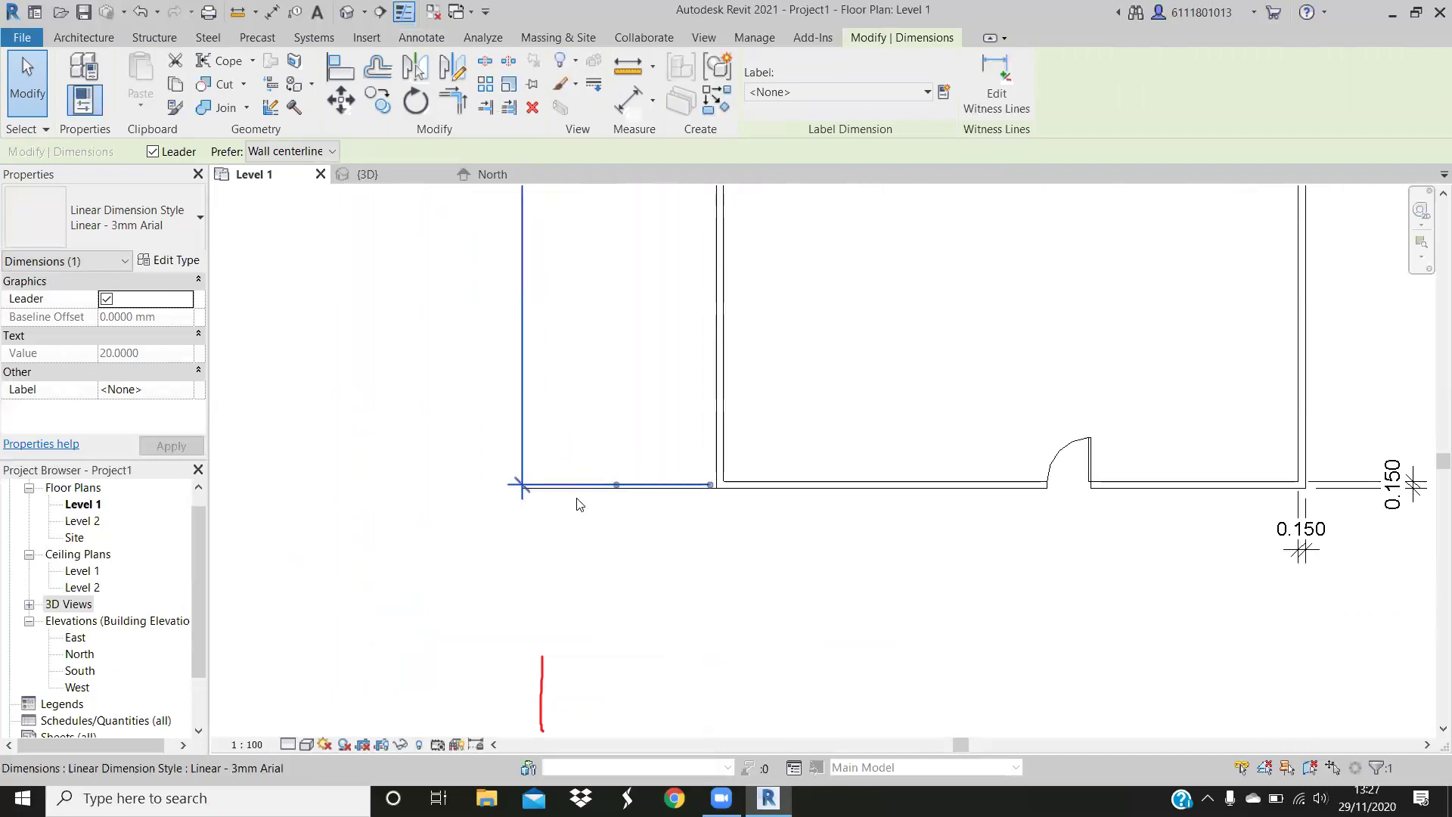
key(ctrl+z)
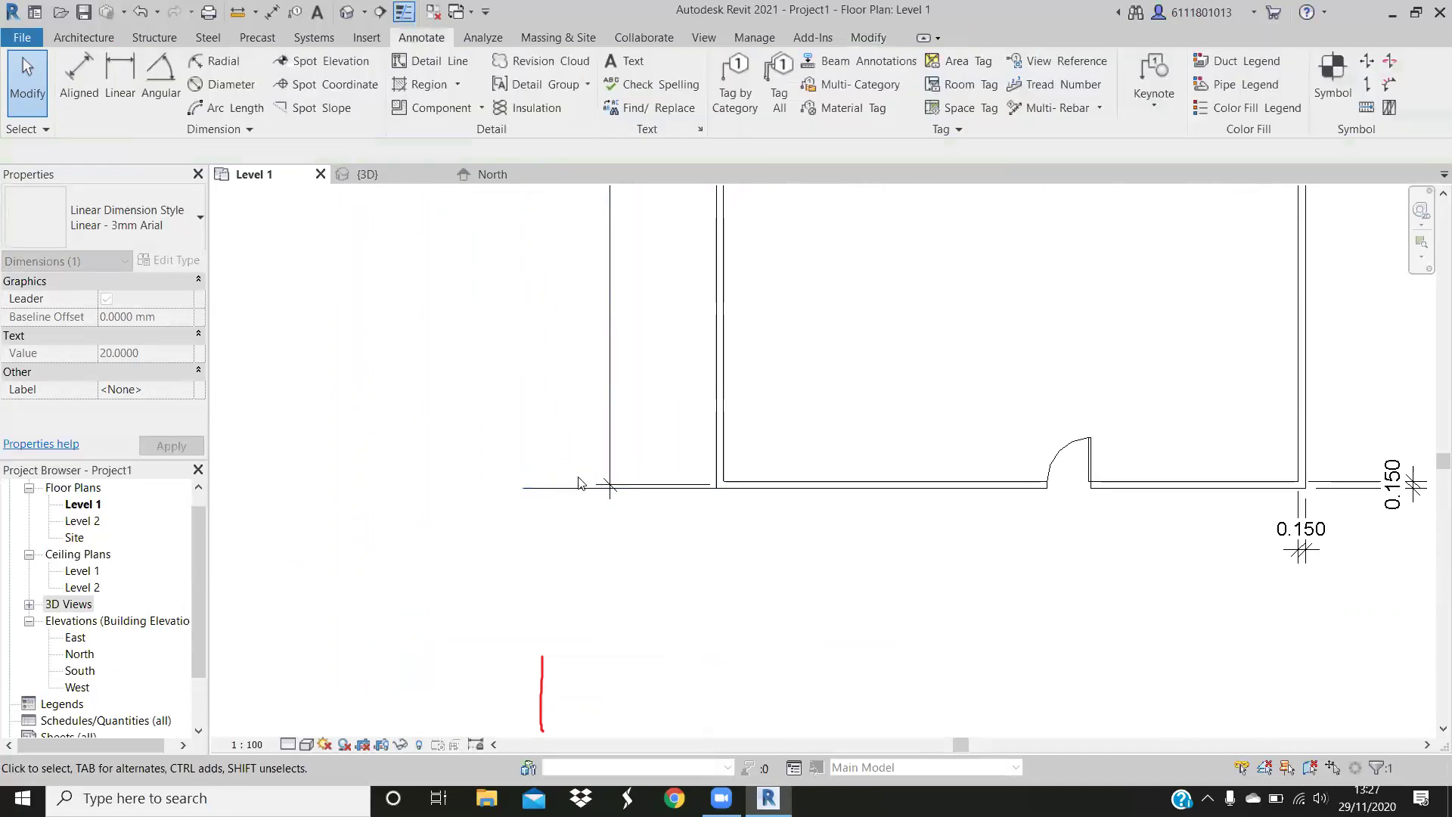
Select the horizontal detail line and restore the previous zoom to show the whole room
click(597, 488)
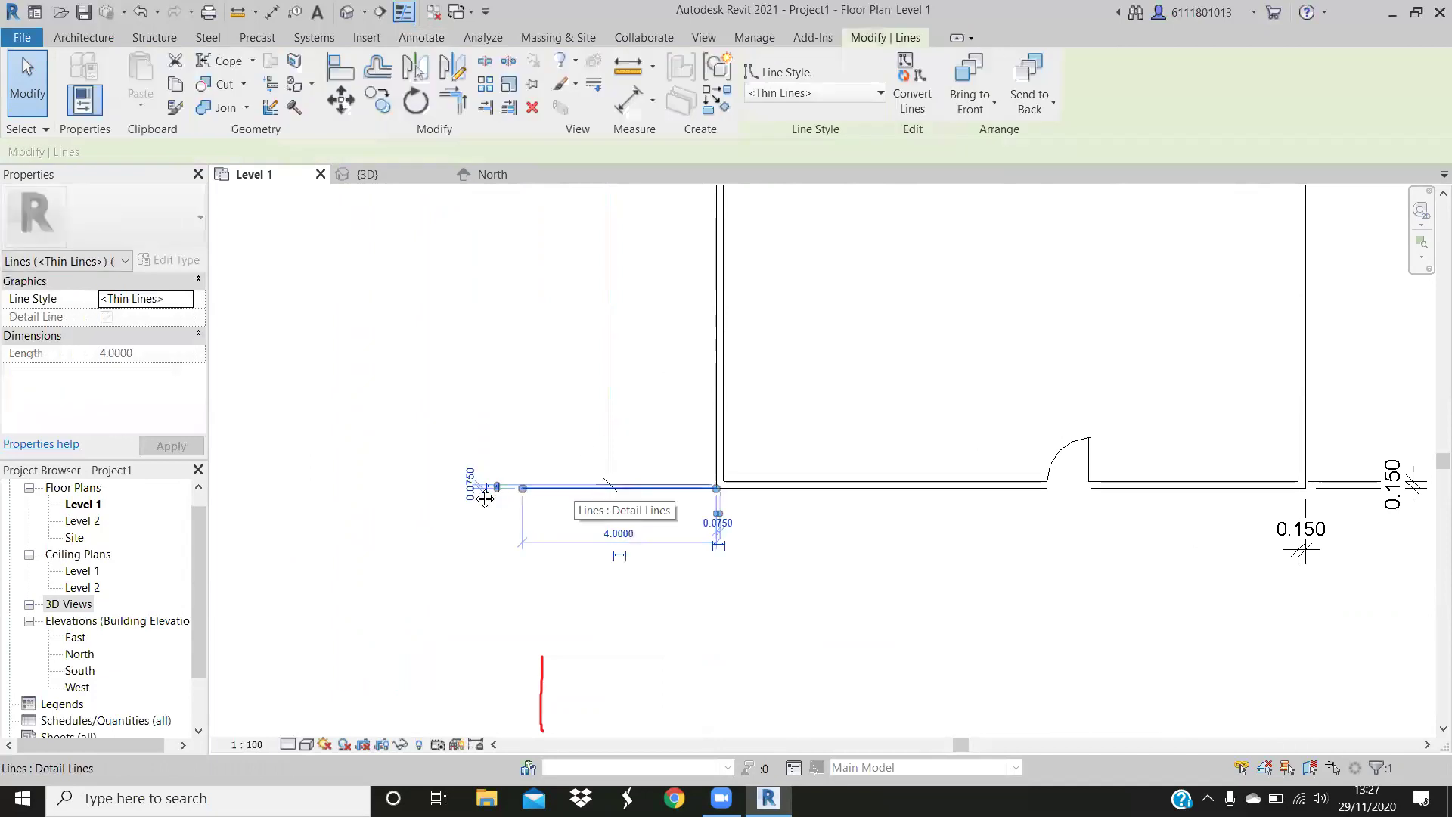
right_click(576, 489)
click(634, 421)
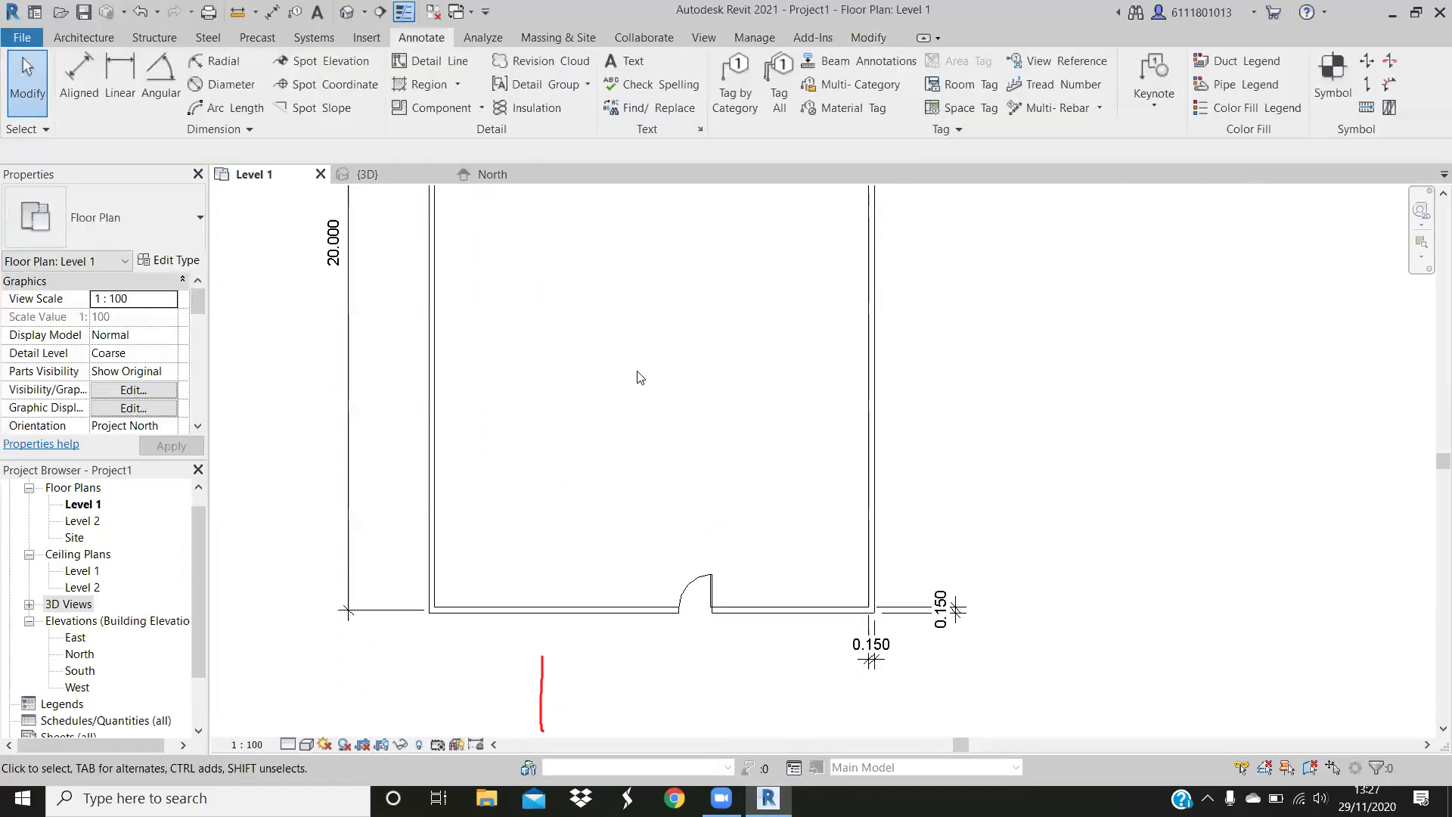
scroll(626, 452, down, 1)
scroll(629, 486, down, 2)
middle_drag(628, 412, 762, 324)
scroll(762, 327, up, 2)
scroll(758, 336, up, 1)
scroll(754, 342, up, 1)
scroll(749, 348, down, 1)
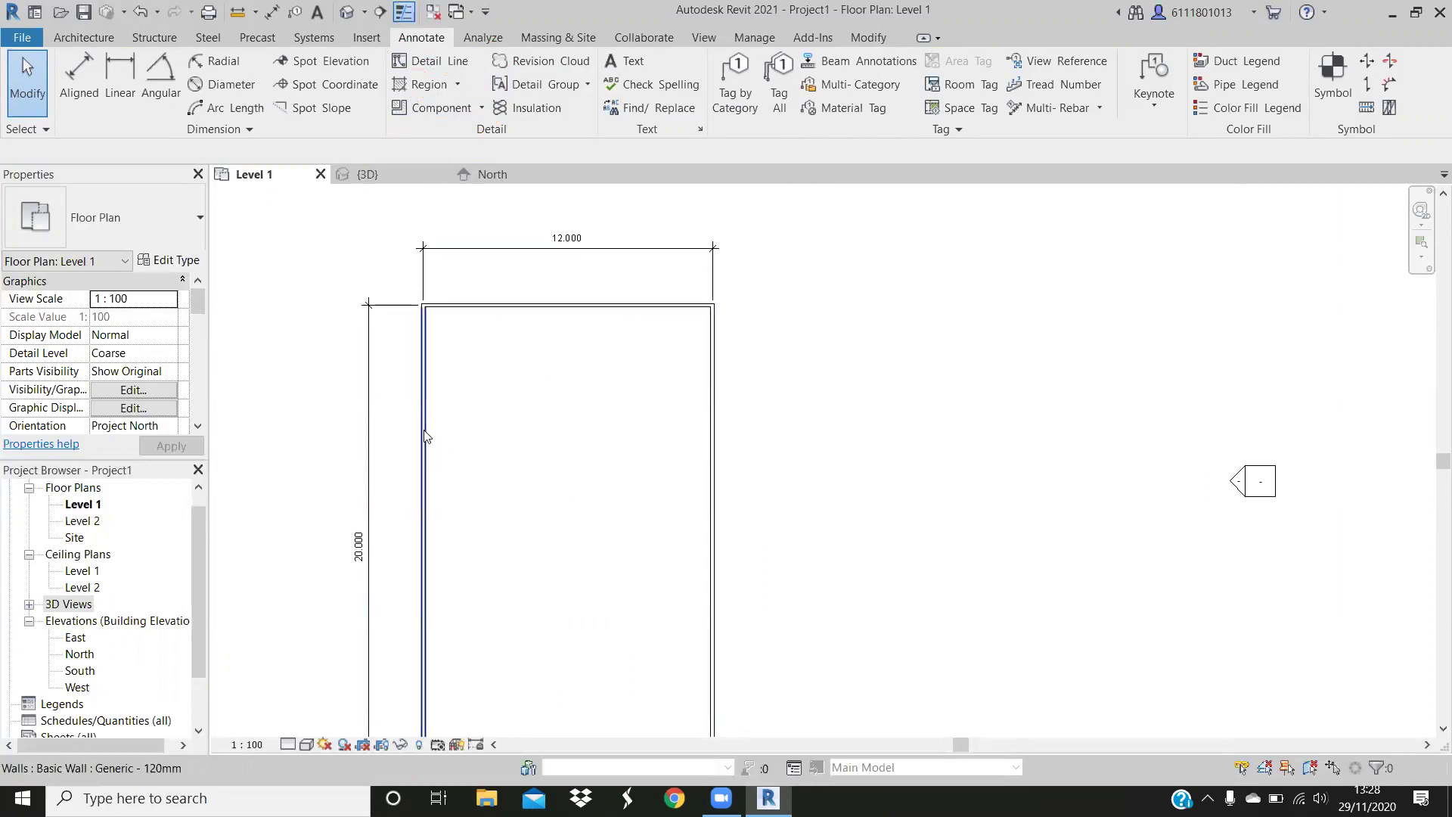
scroll(795, 502, down, 2)
scroll(752, 573, down, 1)
middle_drag(777, 356, 690, 313)
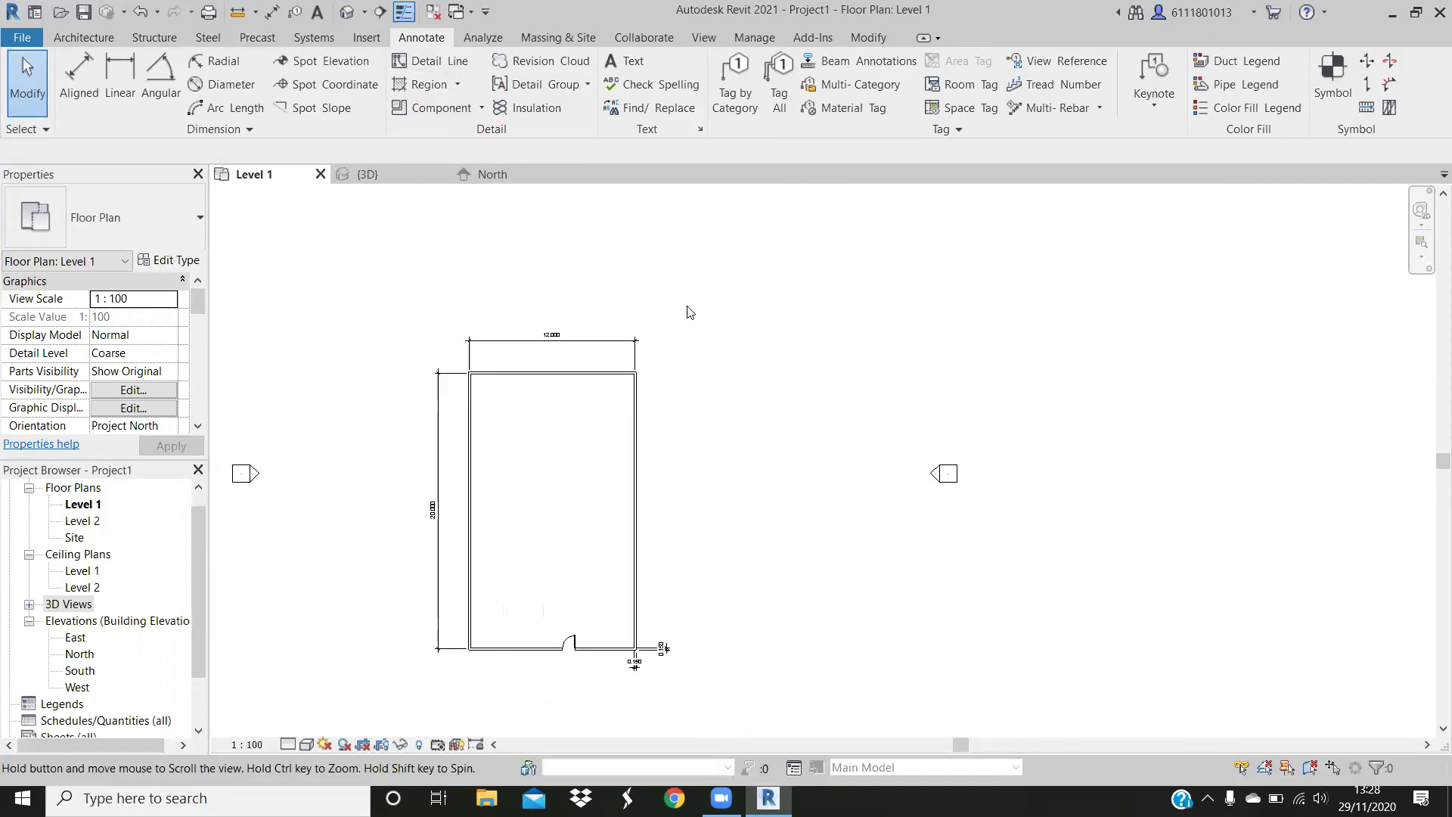
scroll(845, 458, up, 1)
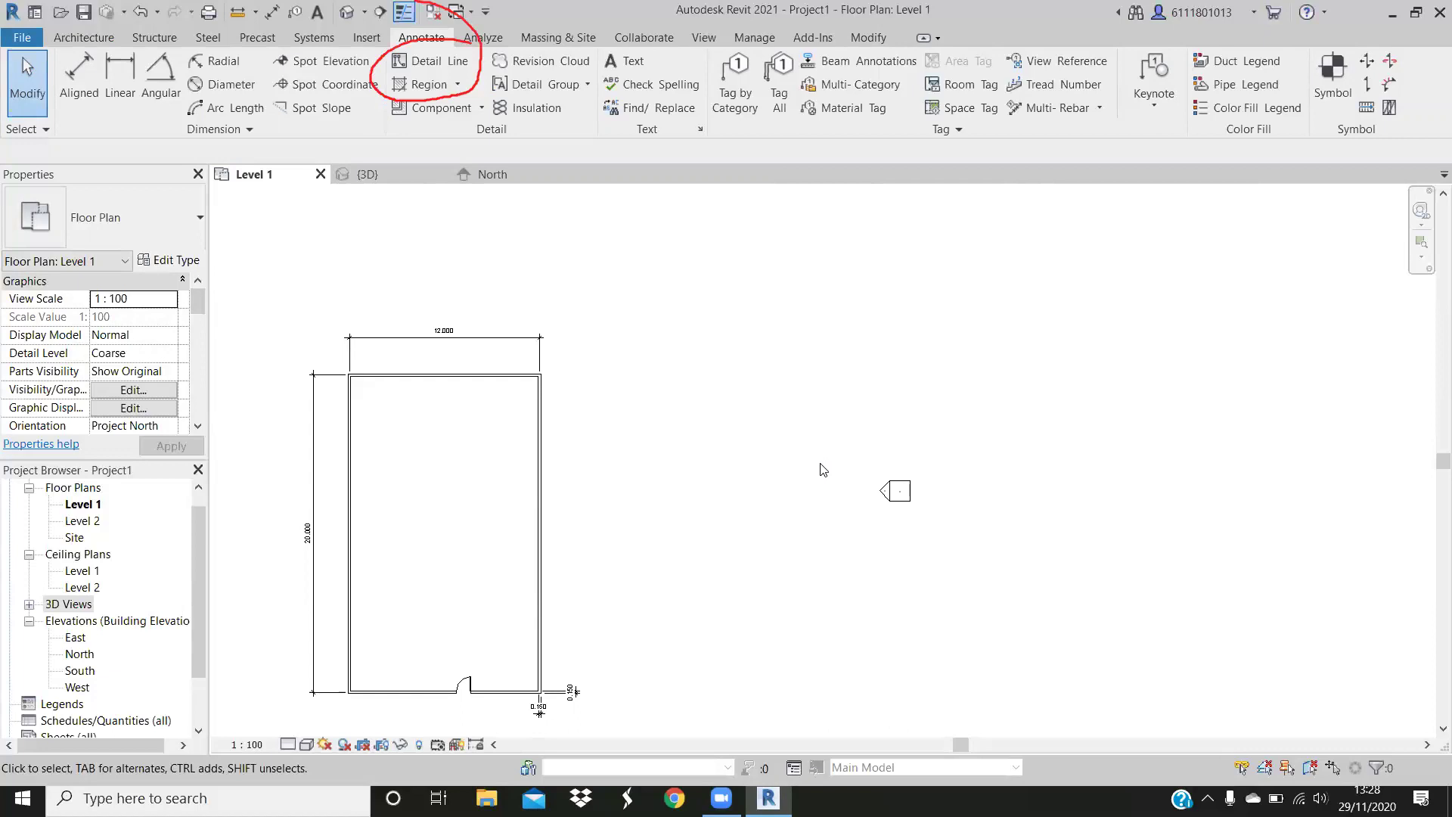
scroll(525, 472, up, 1)
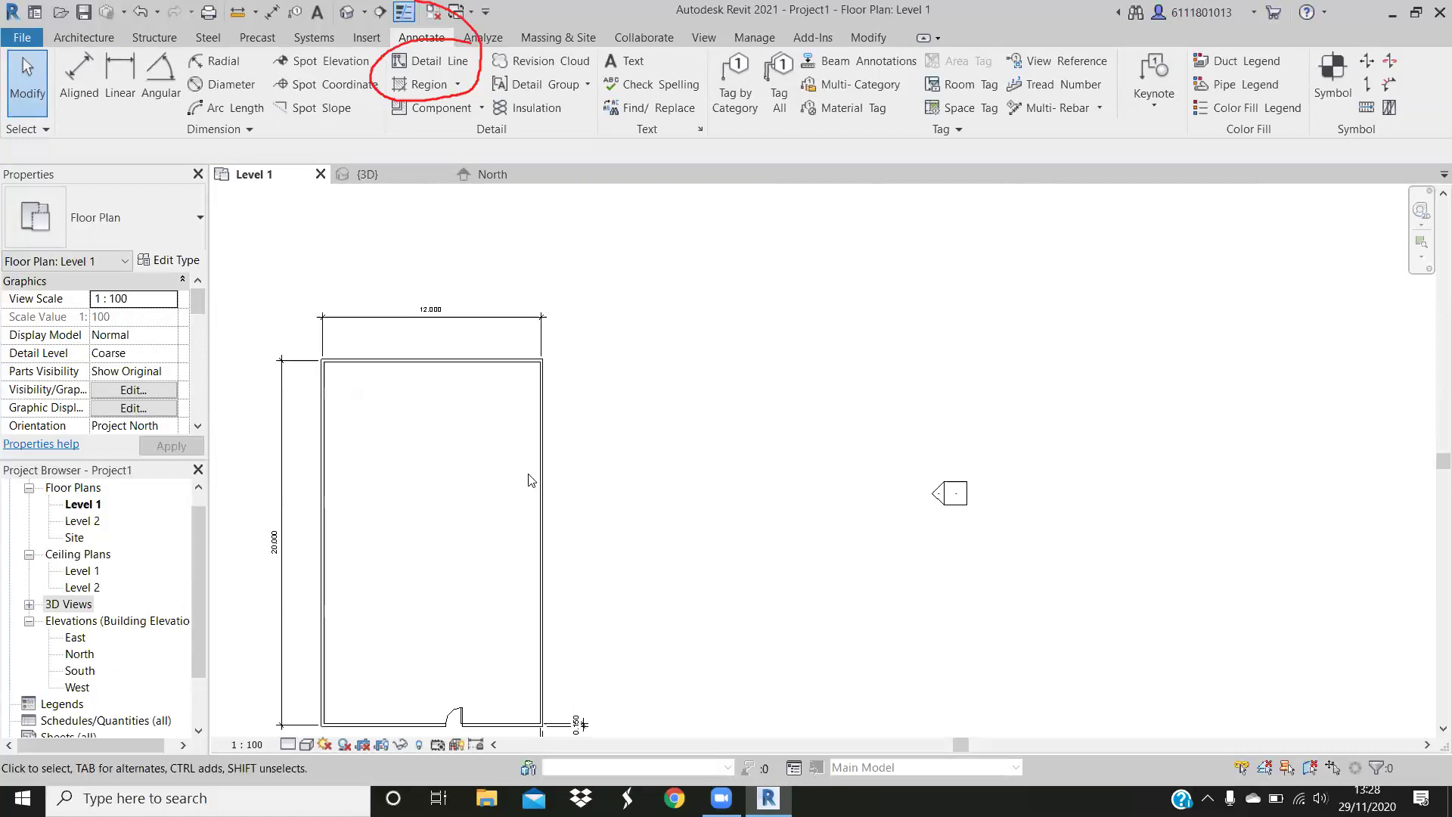
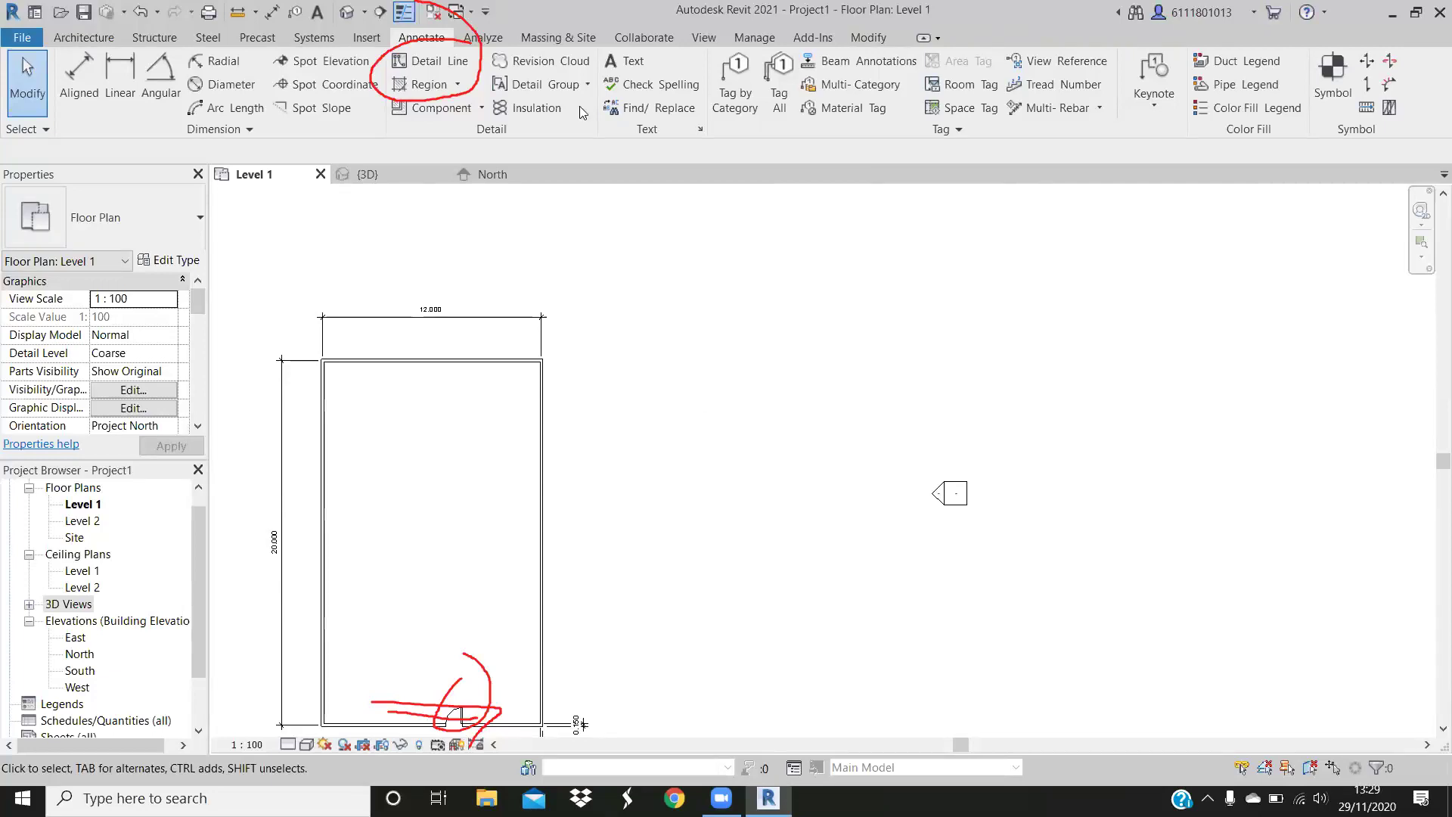
Show the Architecture tools and pan the Level 1 plan slightly left
click(105, 39)
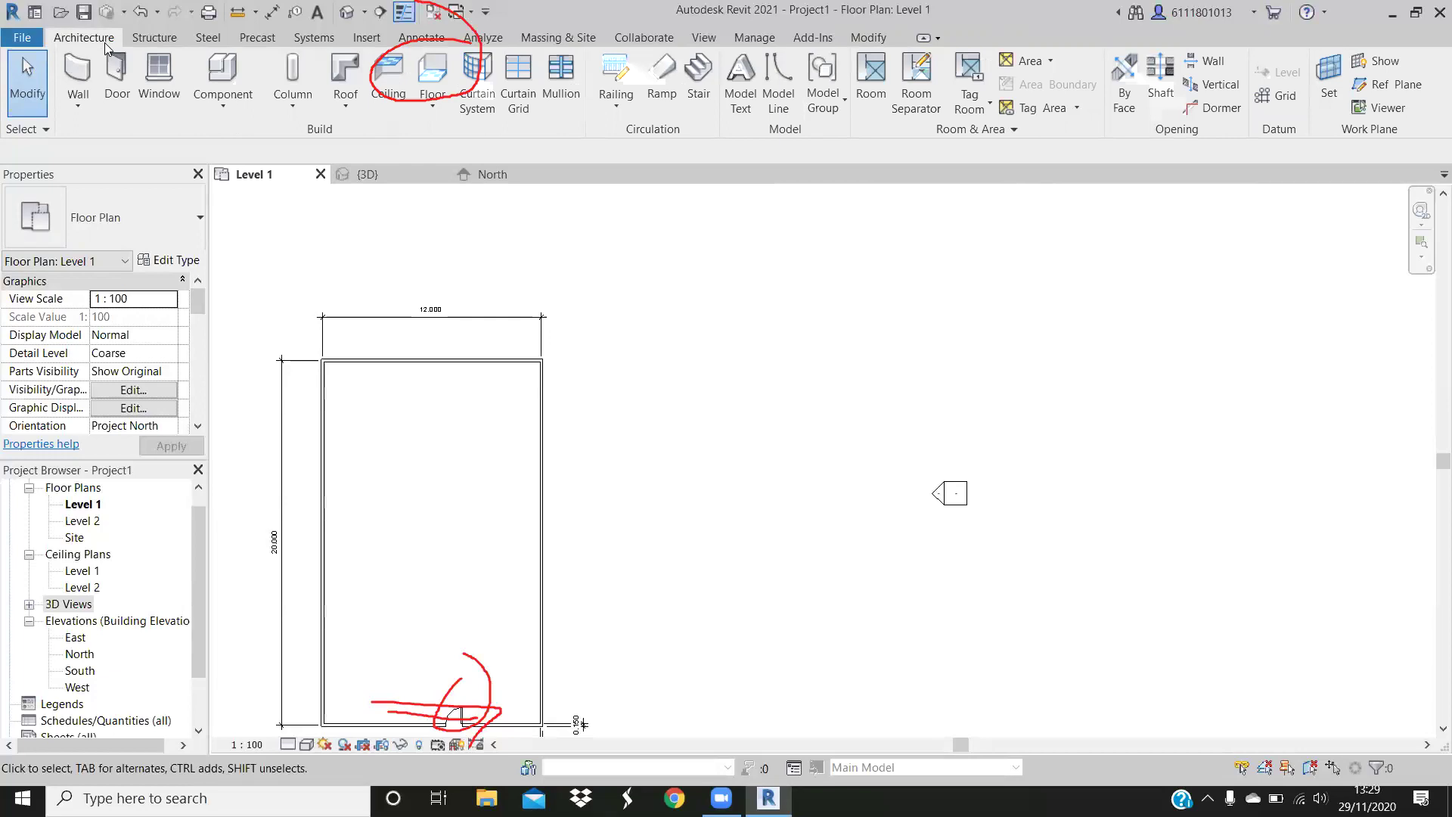
scroll(638, 461, down, 1)
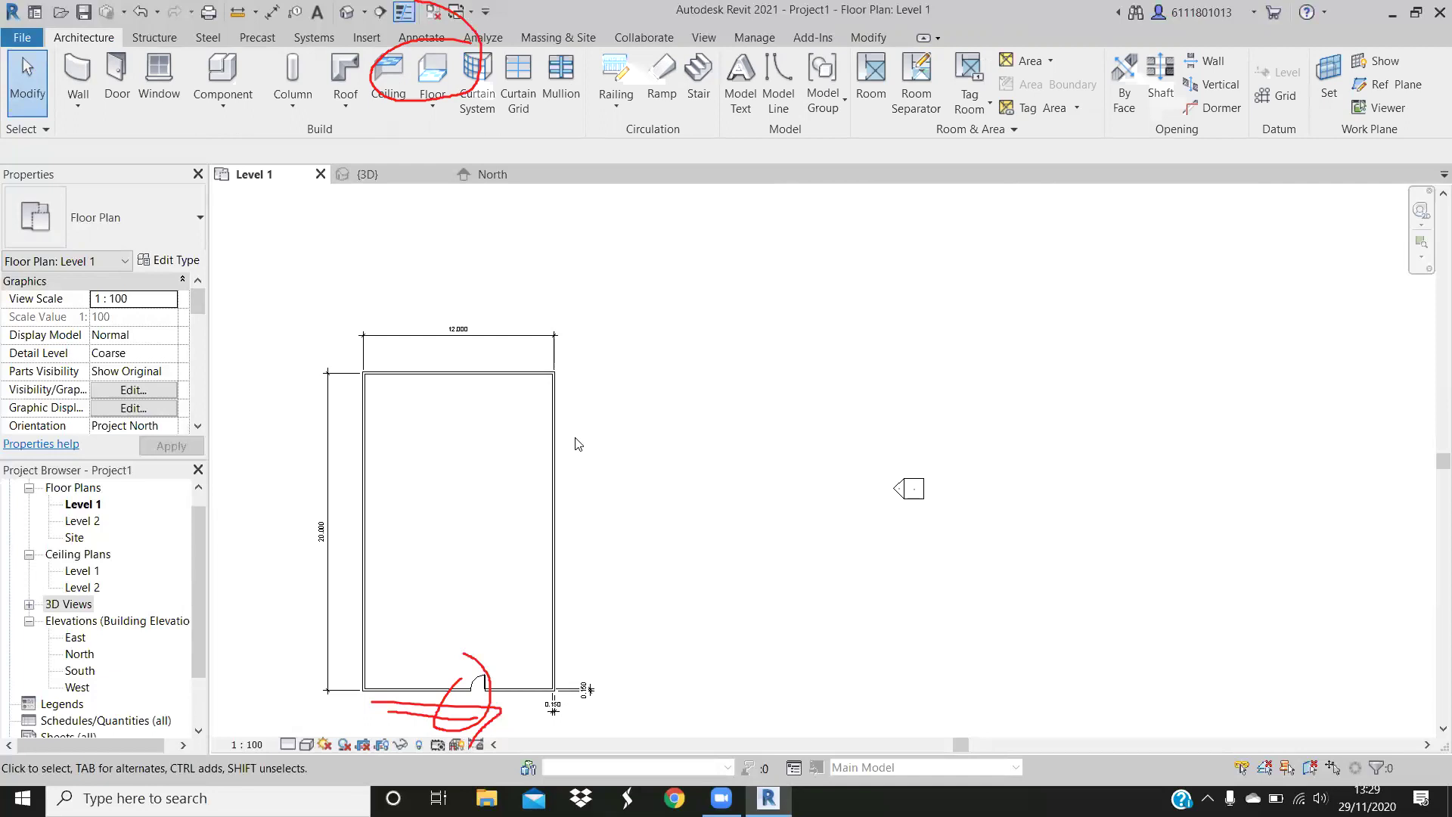
middle_drag(383, 235, 336, 237)
middle_drag(455, 70, 139, 74)
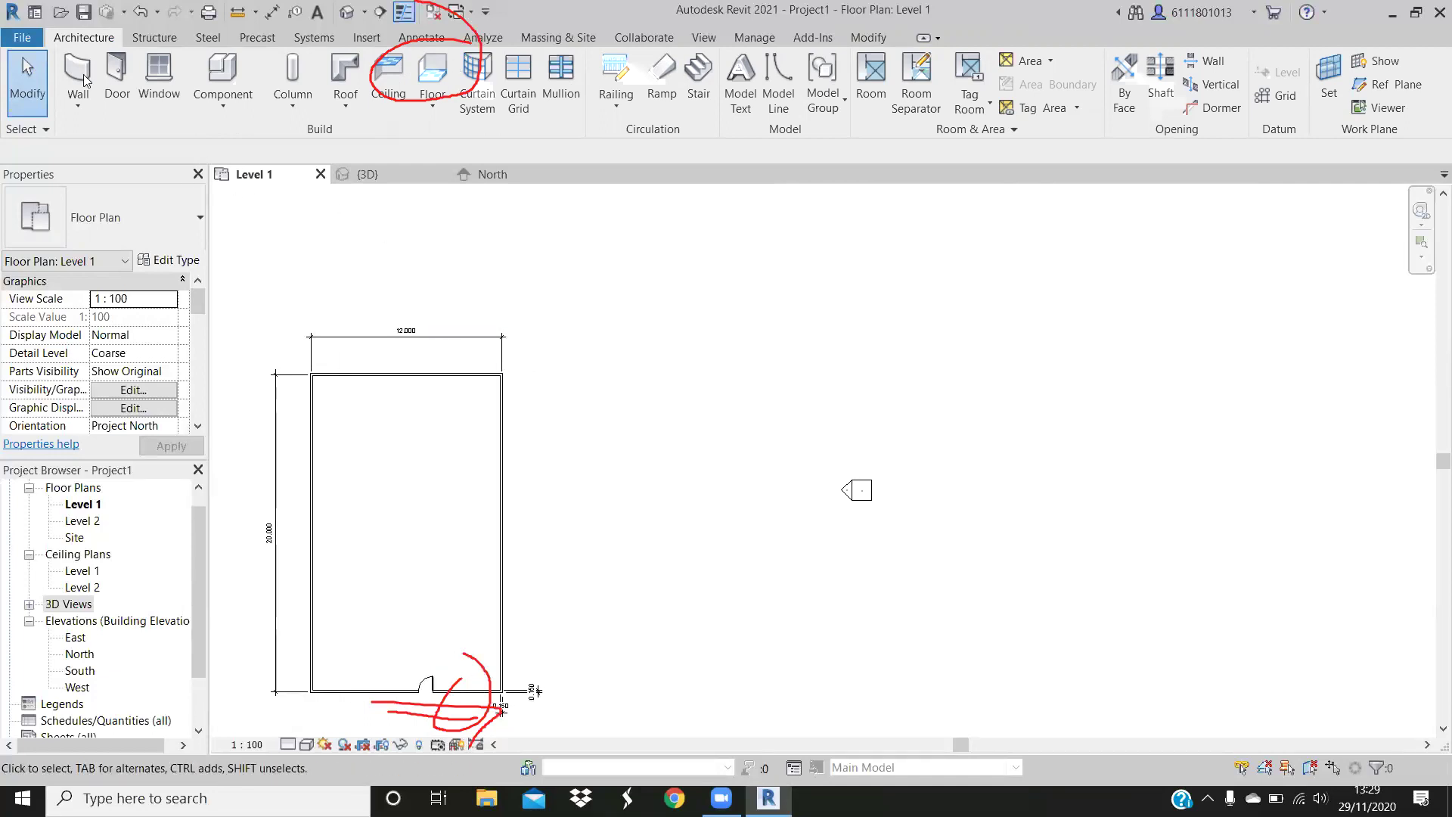
scroll(139, 74, down, 5)
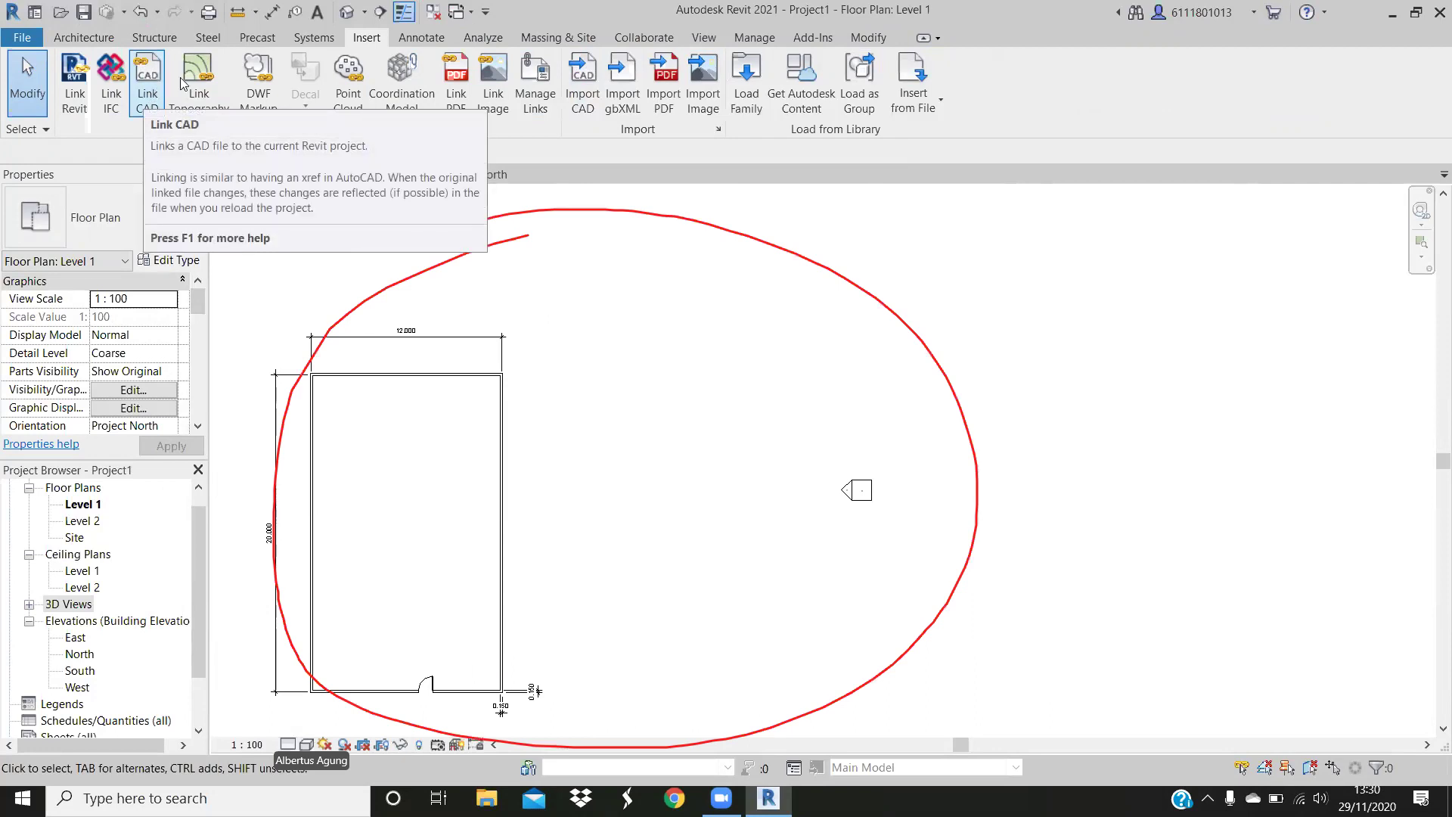
In the Link CAD browser, explore the Chavia folders and enable Current view only
click(148, 98)
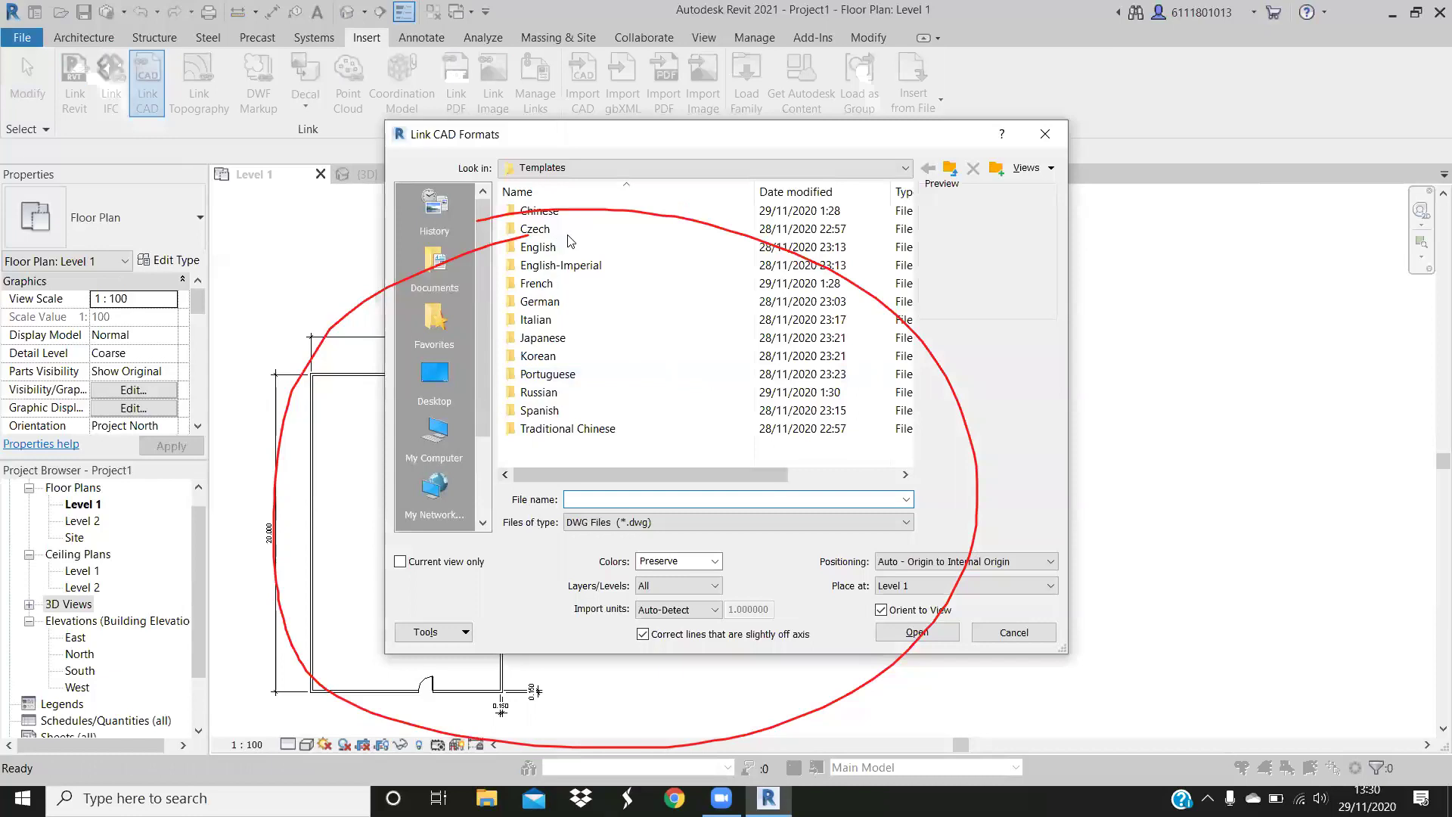
double_click(548, 287)
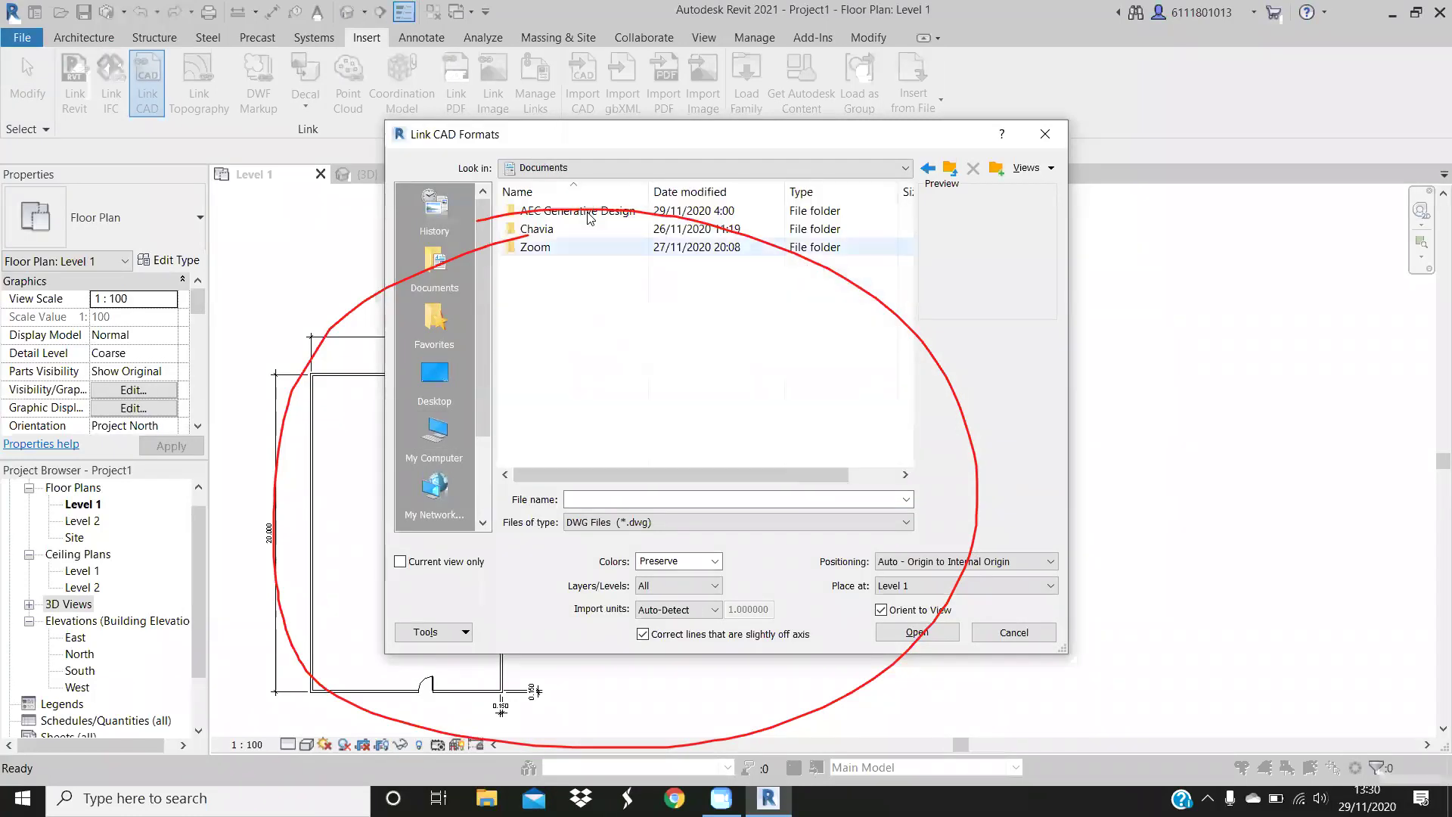
double_click(540, 247)
double_click(603, 227)
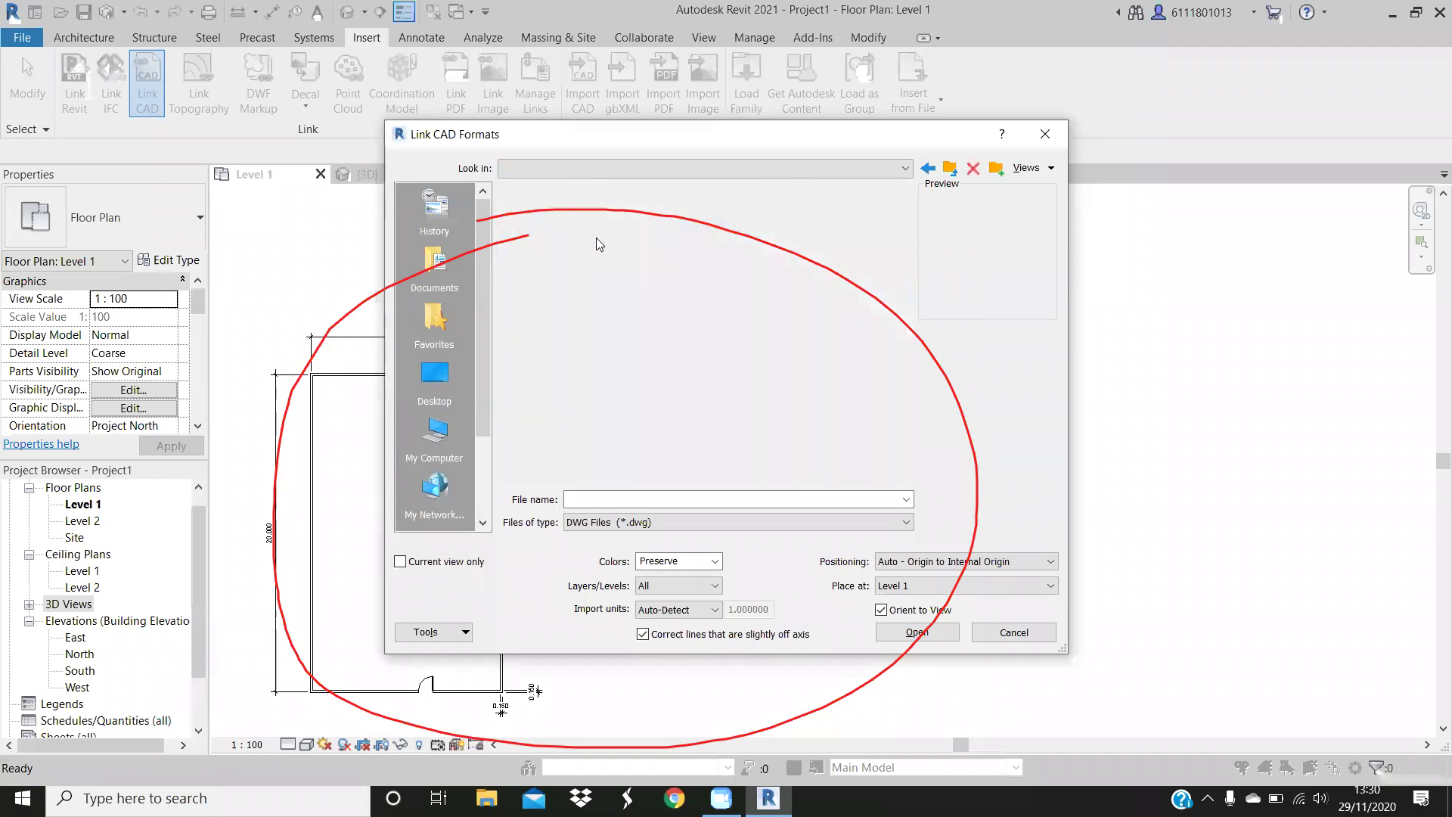
double_click(634, 242)
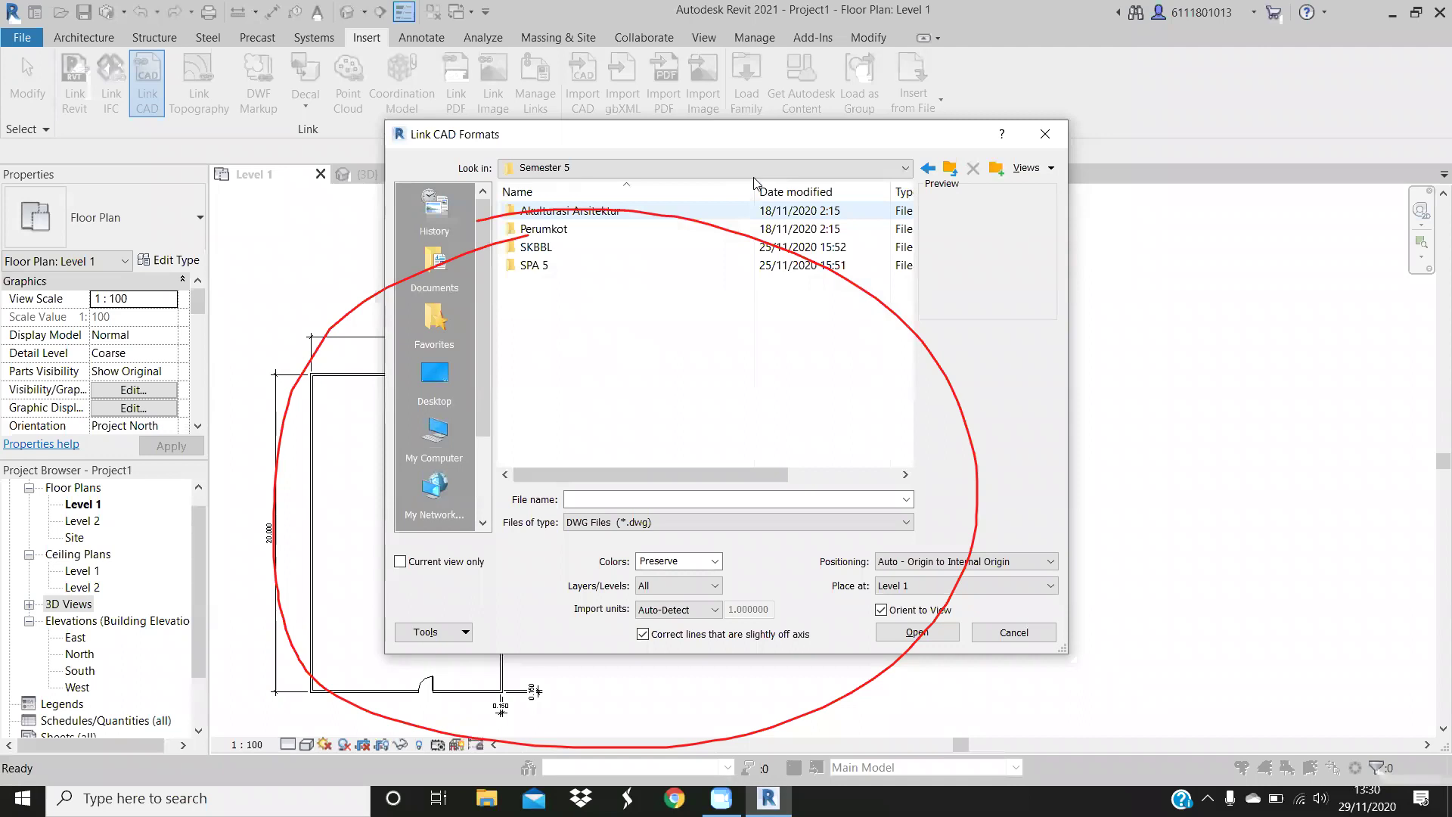
double_click(534, 264)
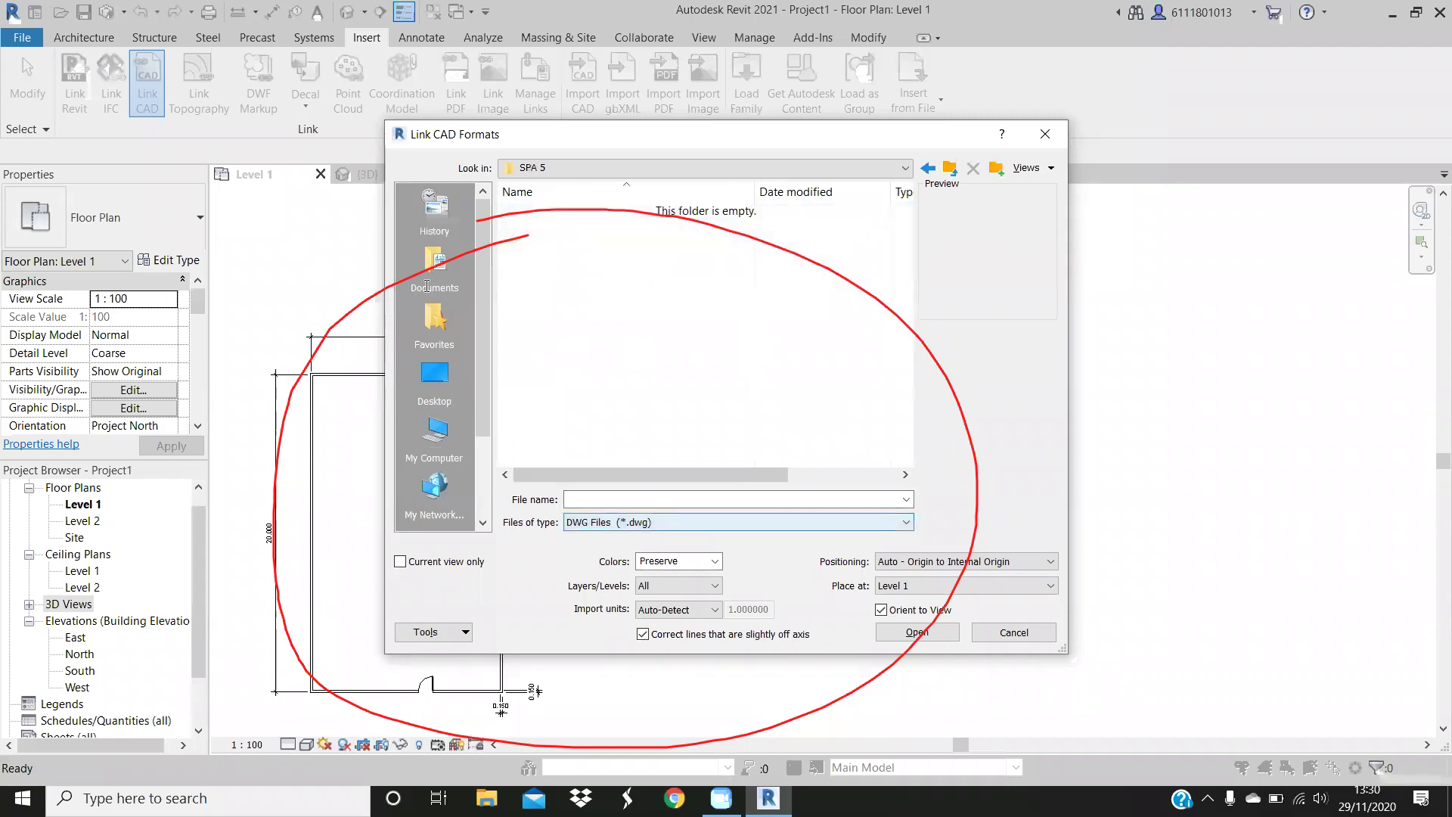
click(441, 263)
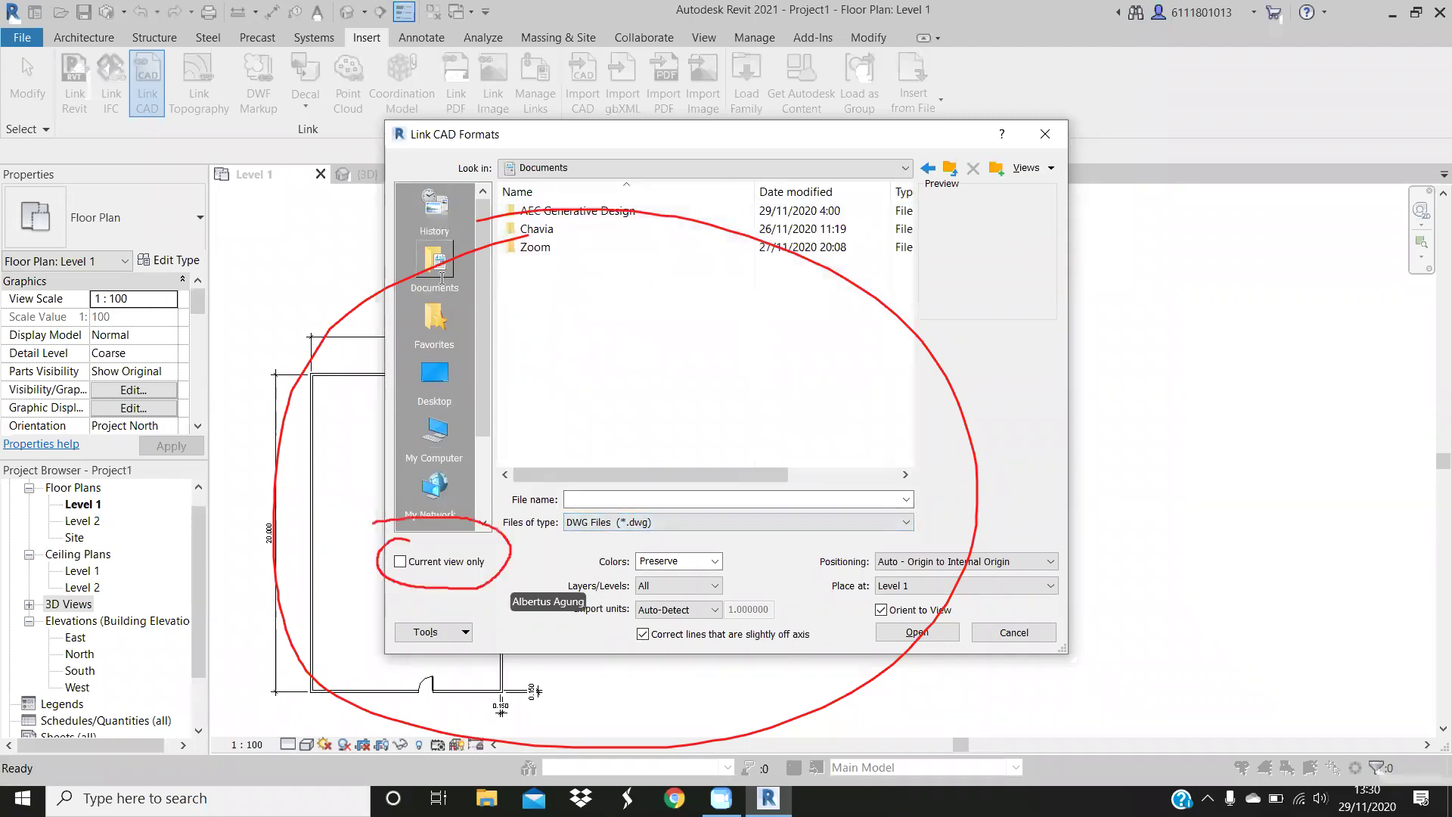
click(401, 562)
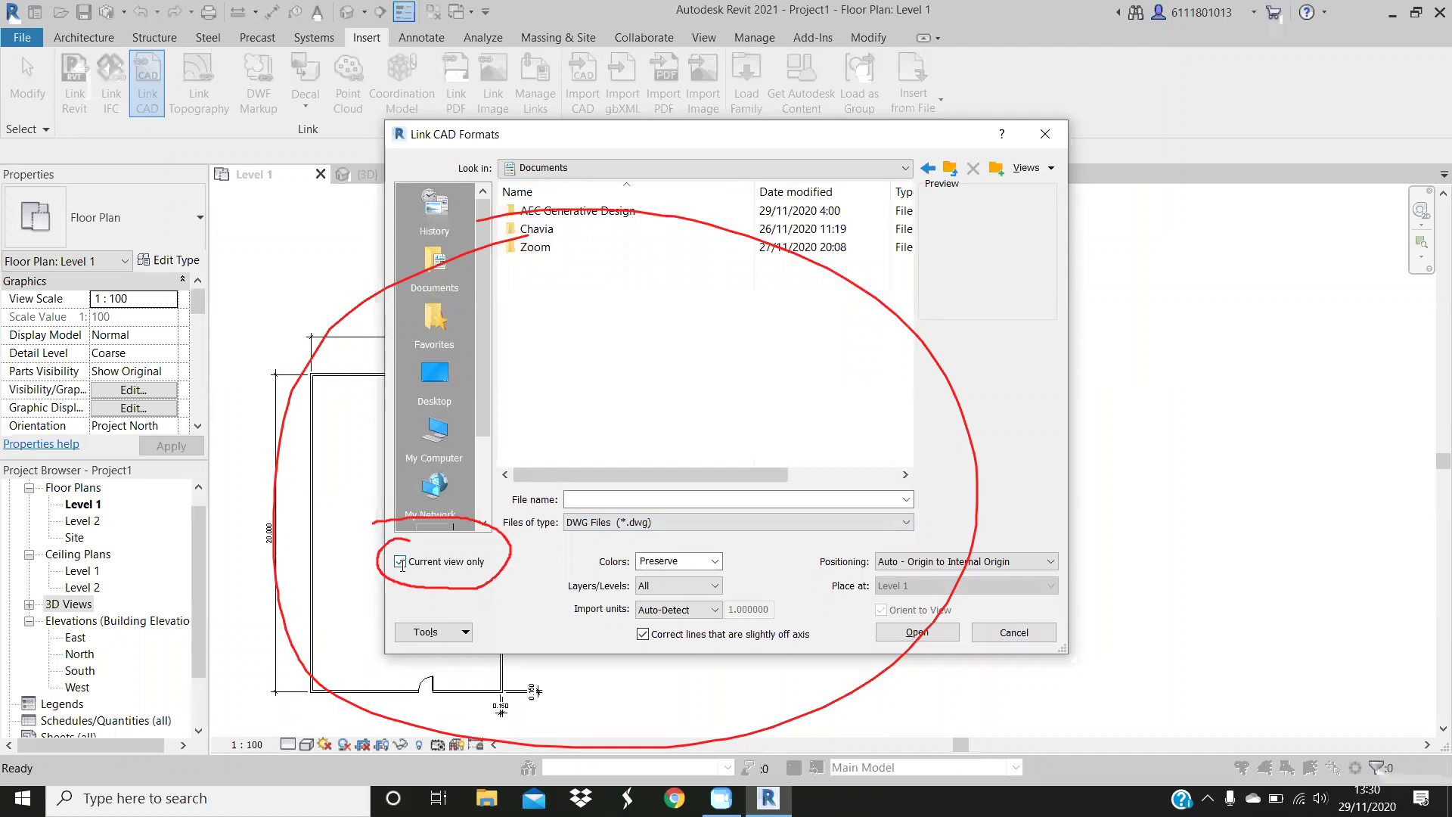
click(401, 562)
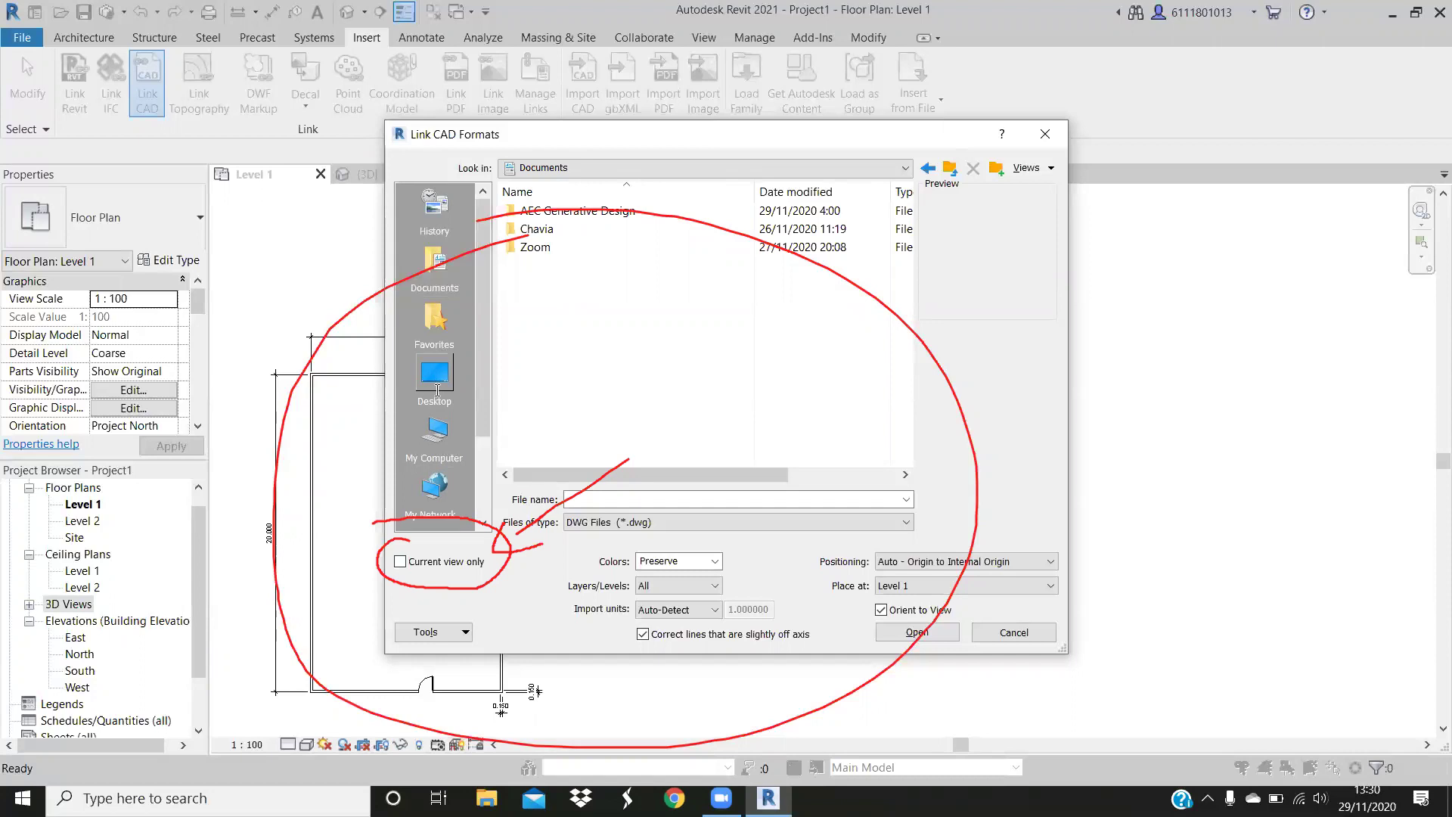
click(401, 561)
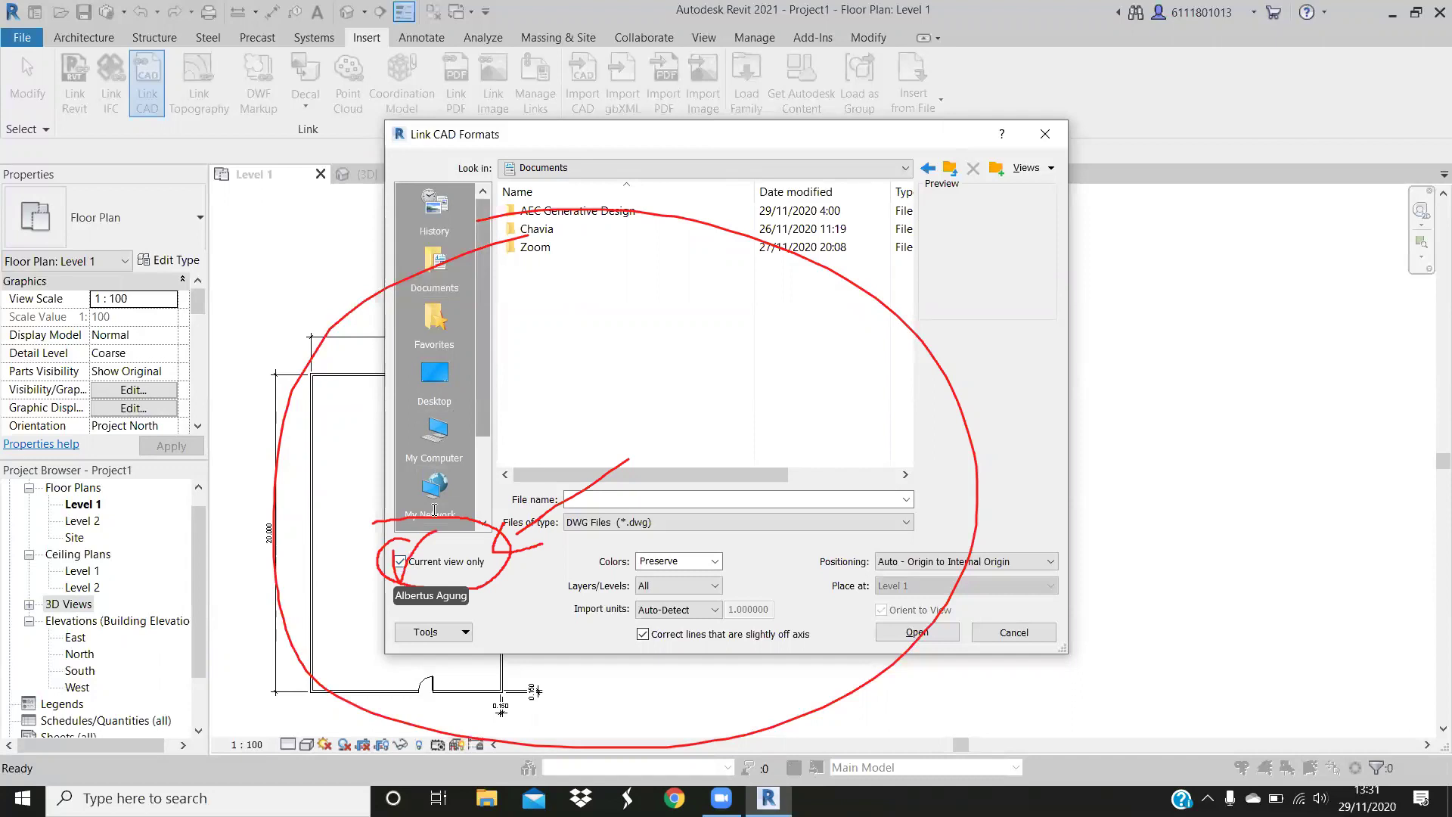
Browse Documents through Chavia, UNPAR, Akademik and Semester 5 to the SPA 5 folder
click(436, 262)
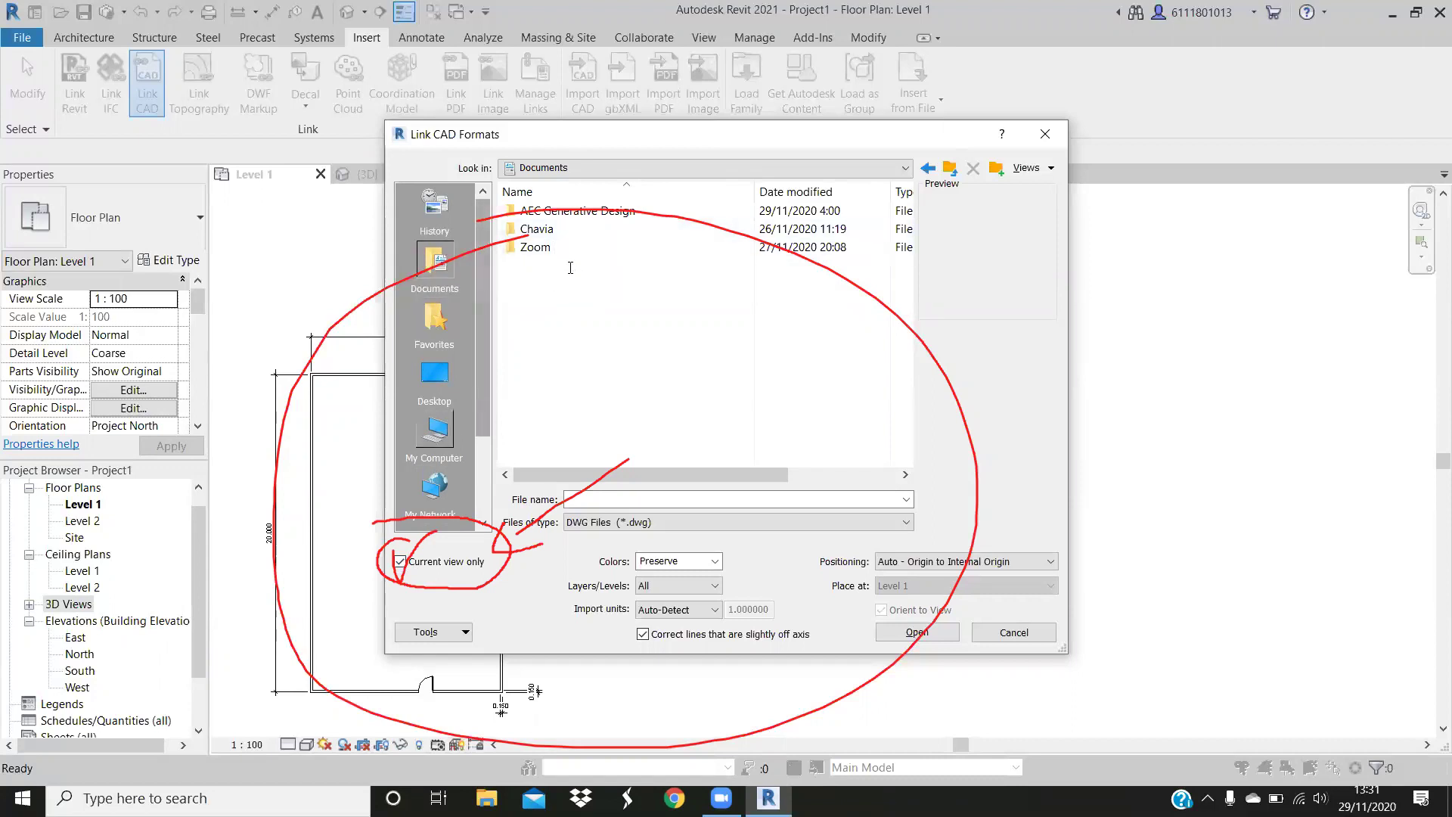
key(BackSpace)
key(Return)
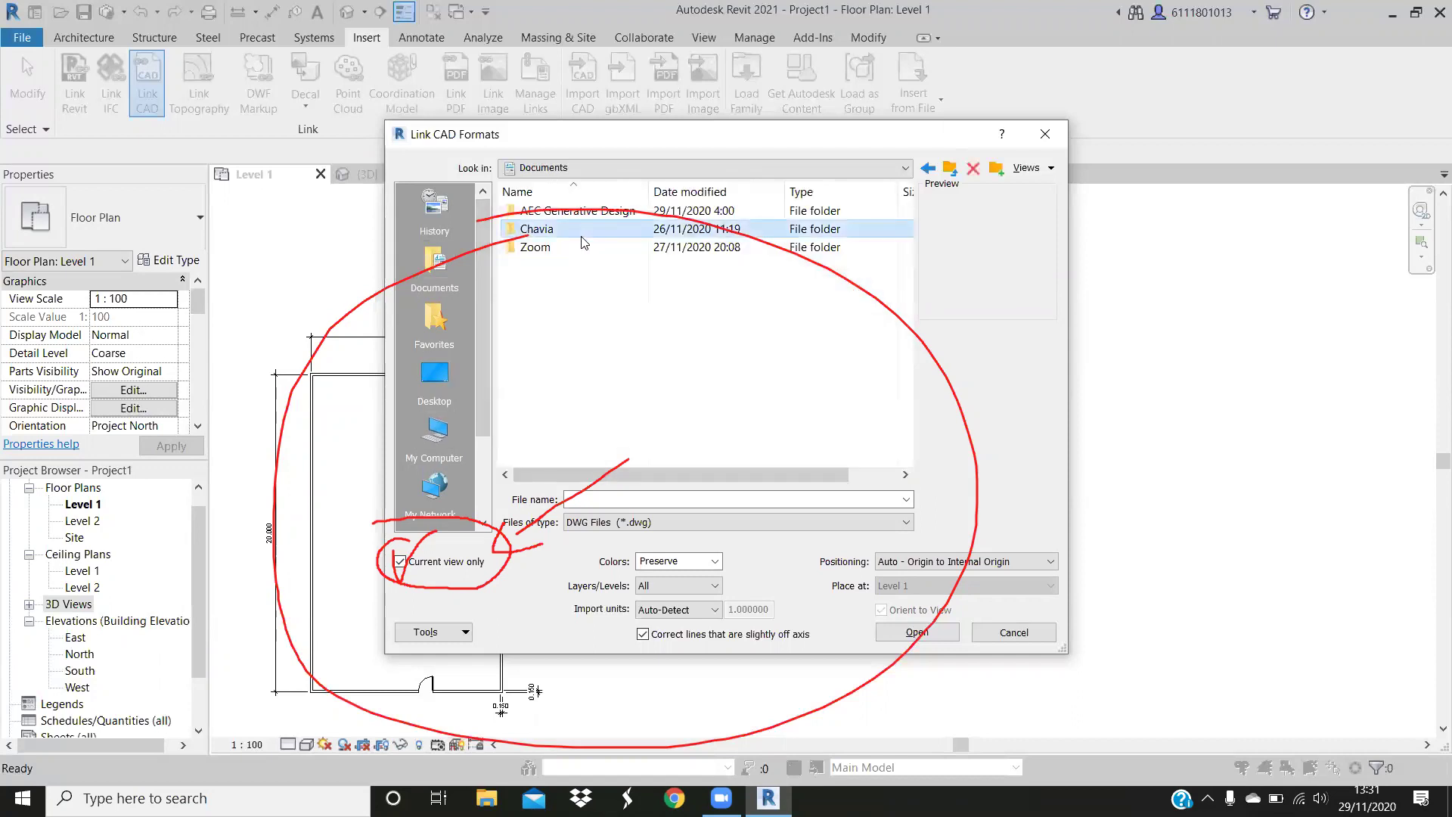
double_click(584, 229)
double_click(590, 212)
key(Return)
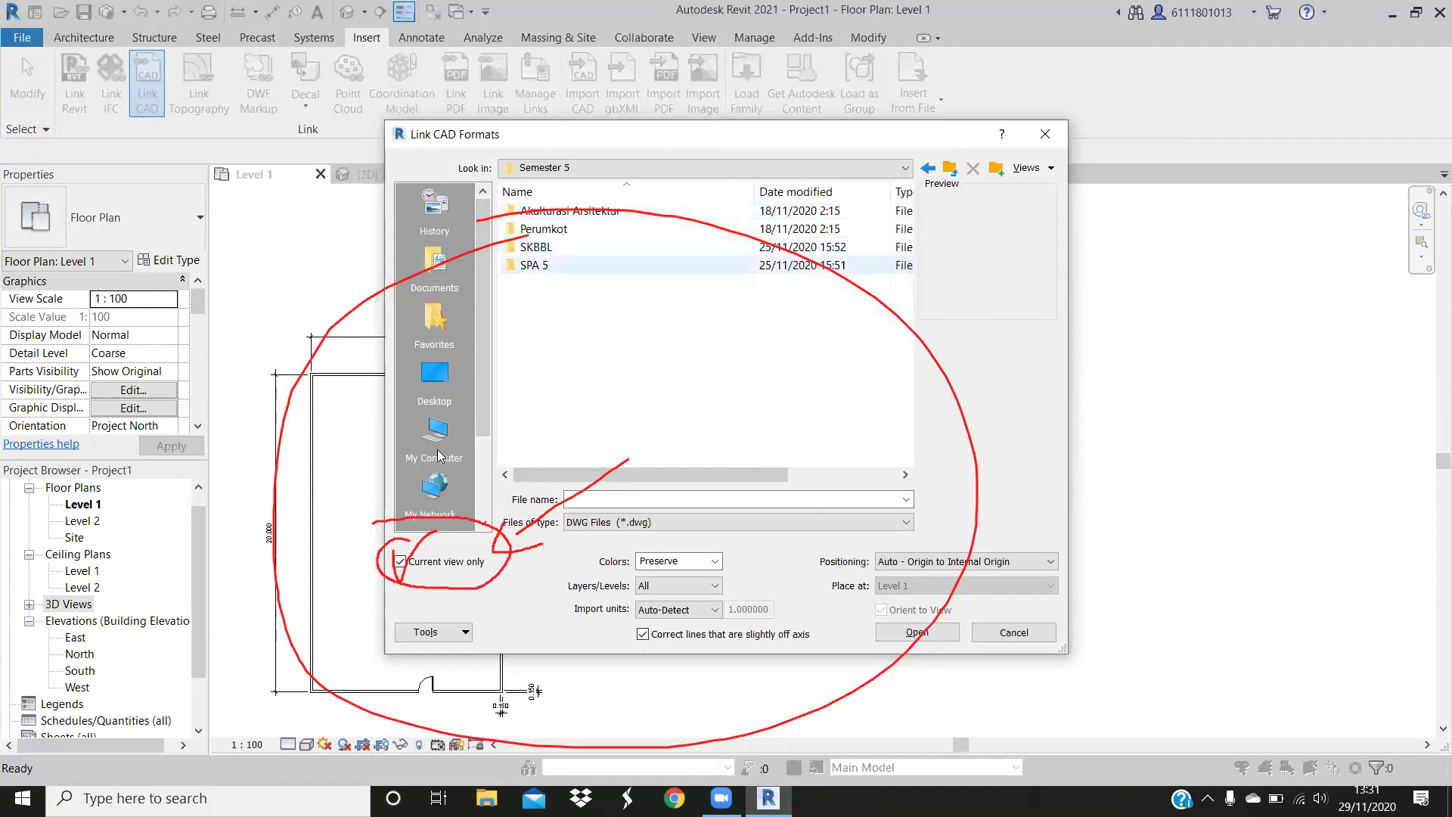
key(Return)
scroll(437, 453, down, 1)
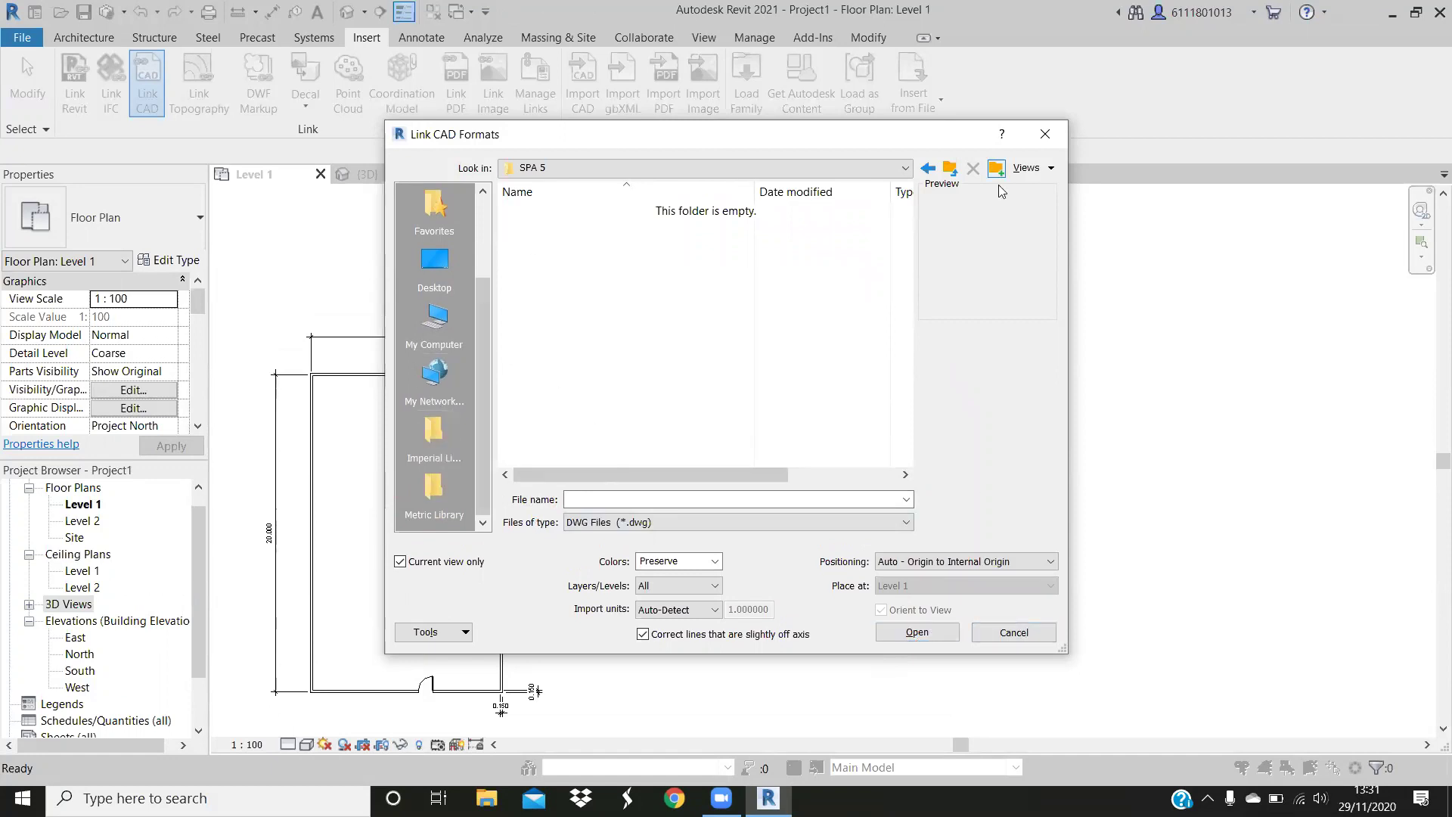
Go to D:\Autocad\Semester 5\SPA and select SENI PERTUNJUKAN SPA 5 - TAHAP 2
click(437, 335)
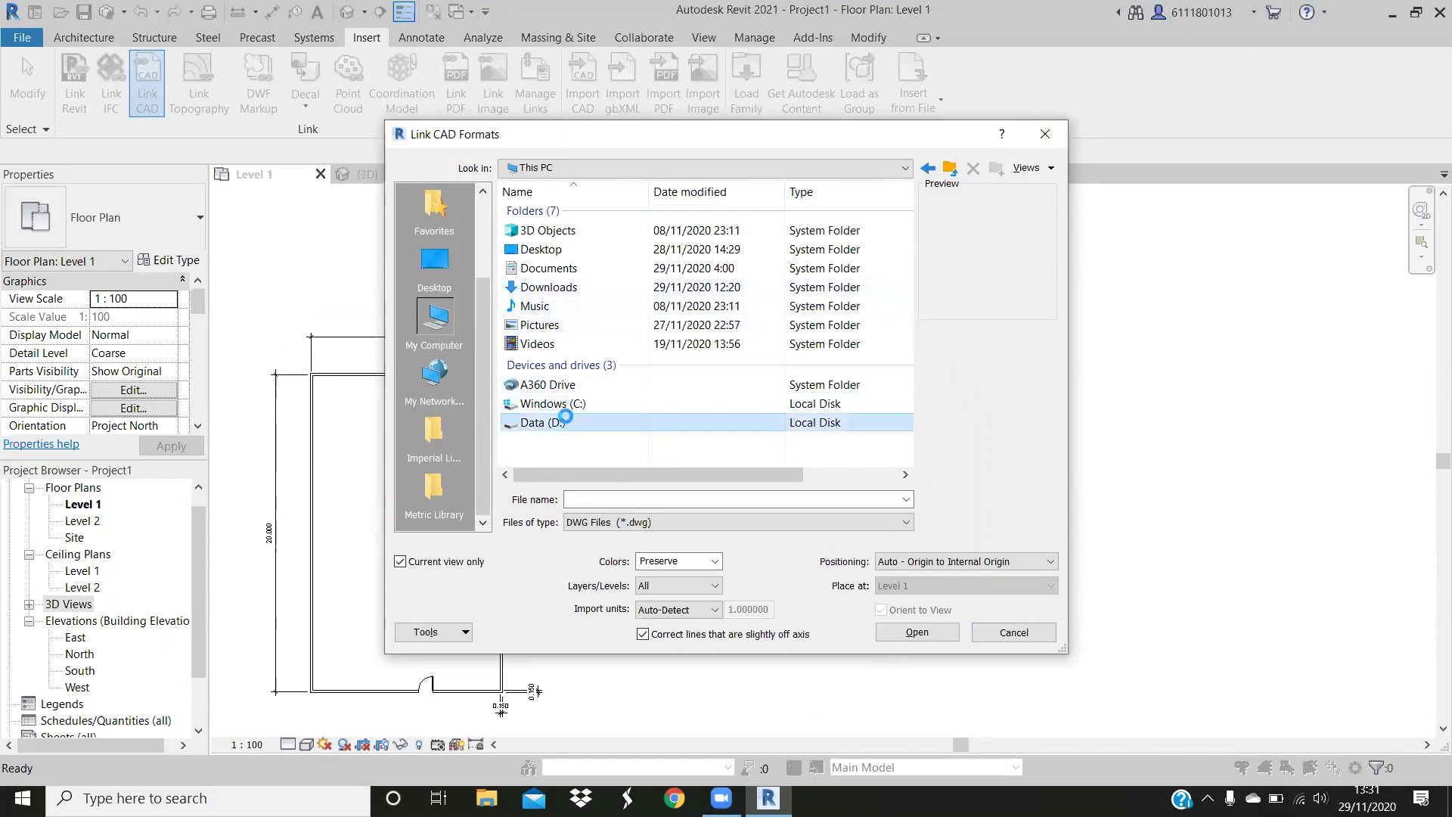
double_click(567, 421)
double_click(590, 229)
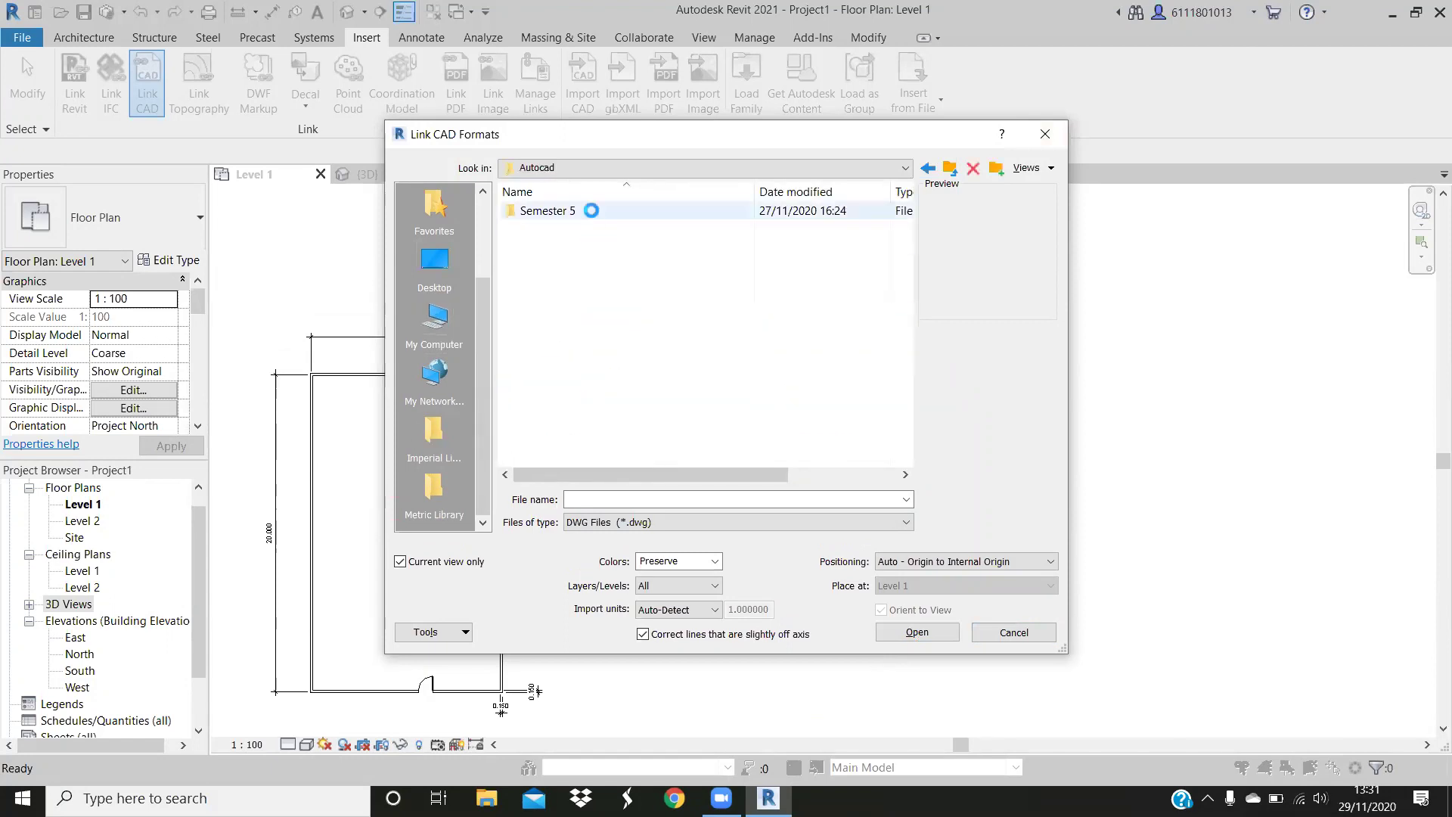
double_click(591, 211)
double_click(592, 228)
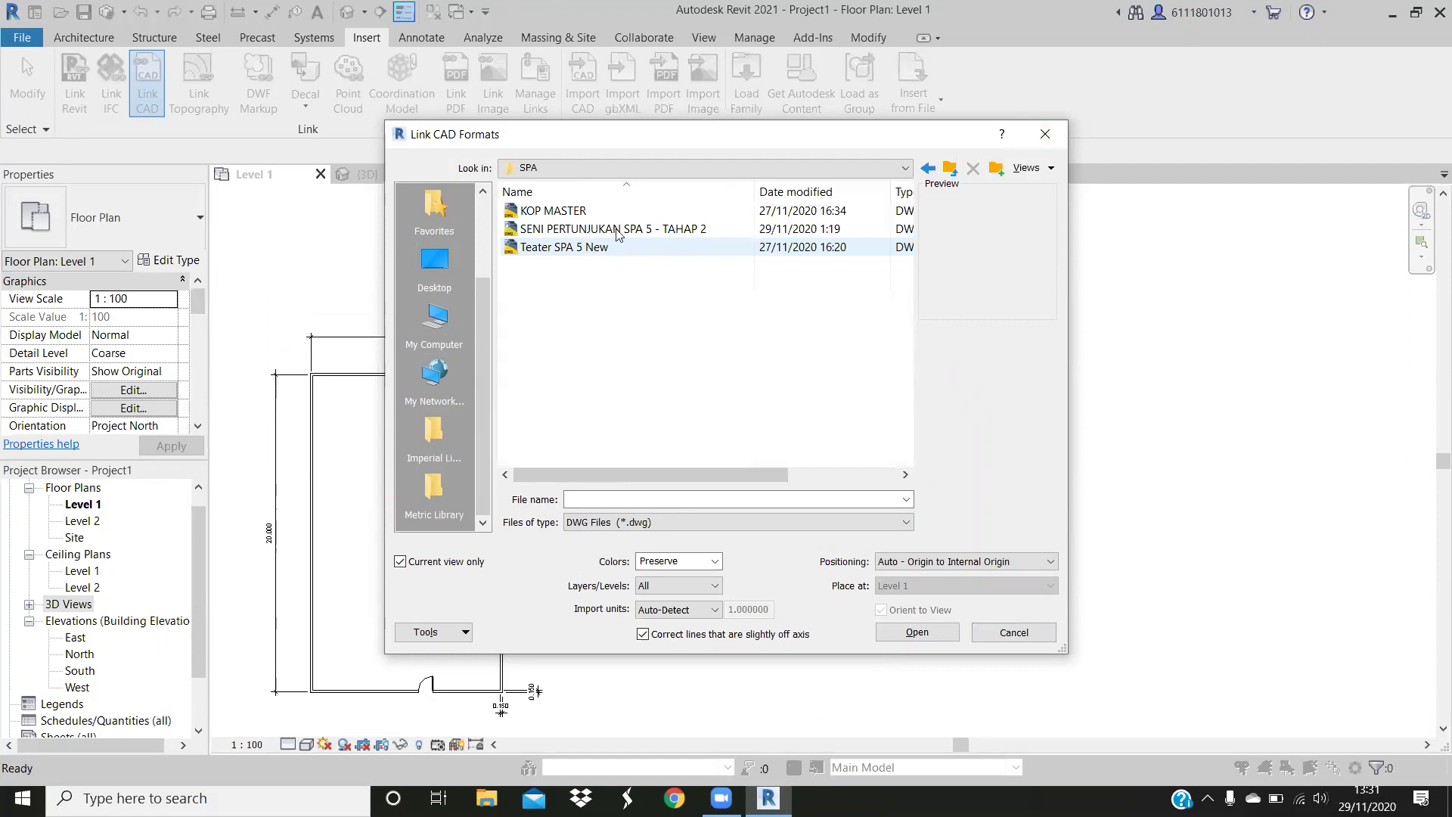
click(695, 232)
Link the TAHAP 2 drawing, cancel at the extents warning, and dismiss the not-located notice
double_click(695, 231)
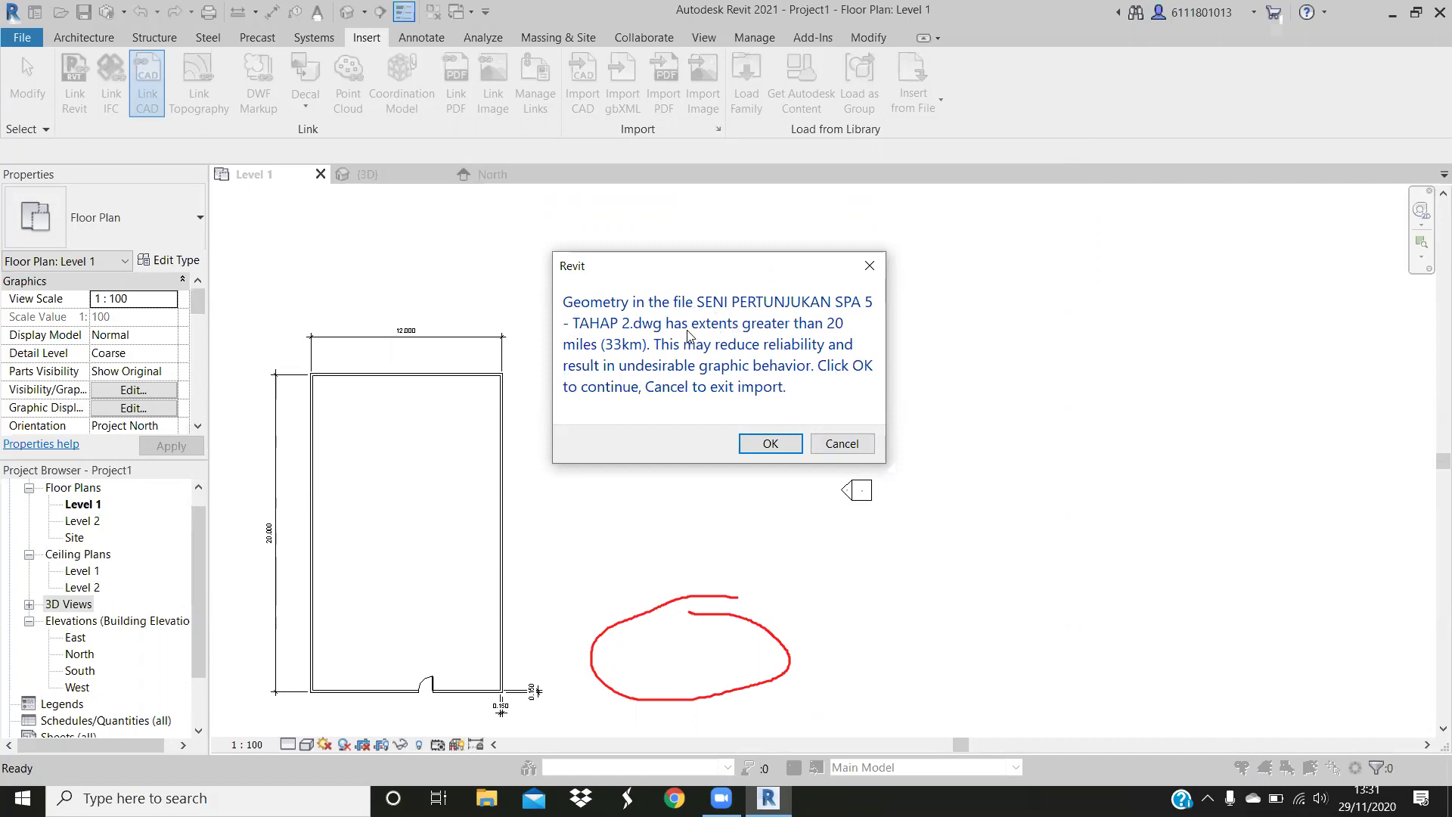
click(844, 444)
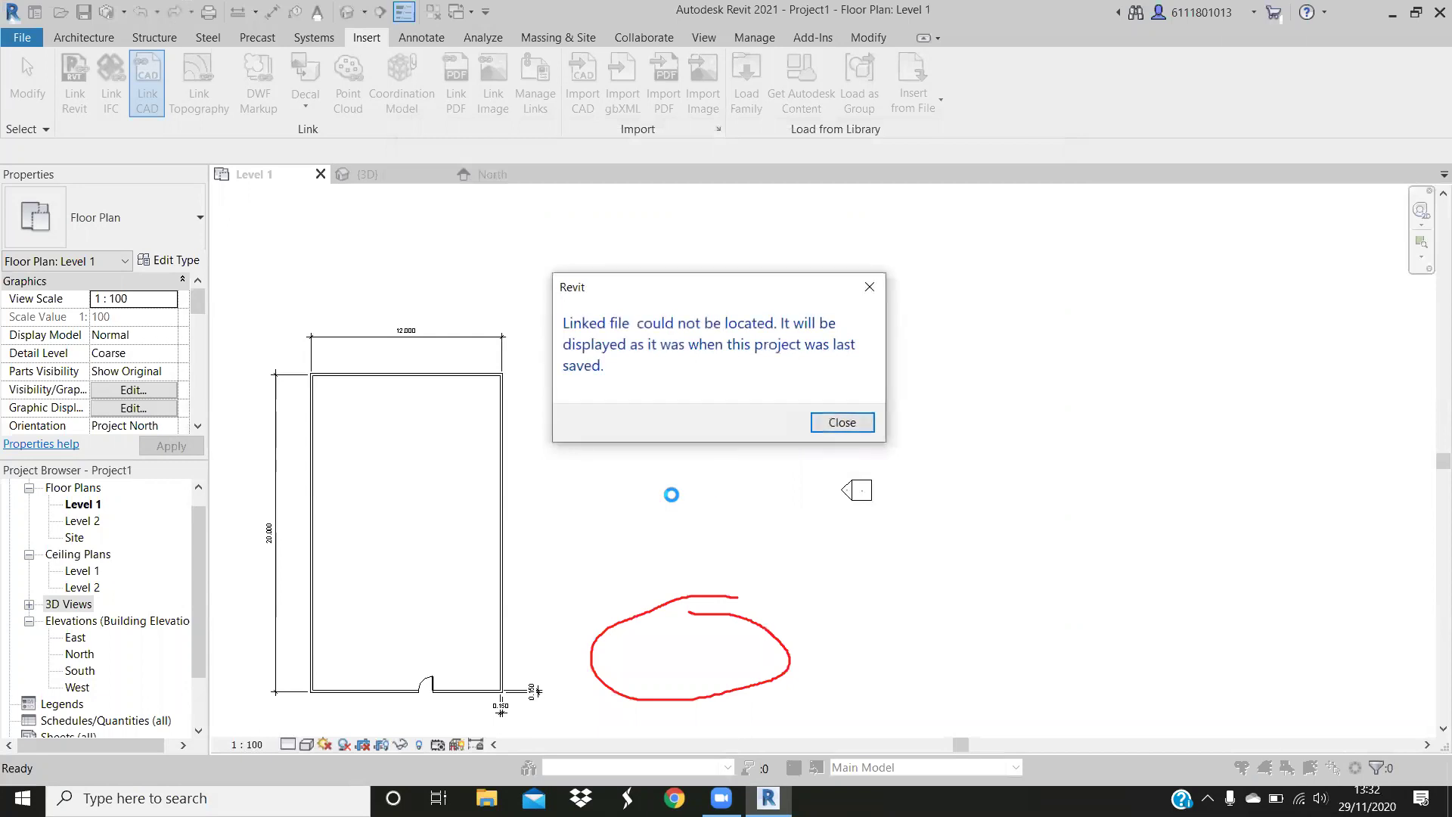
key(Return)
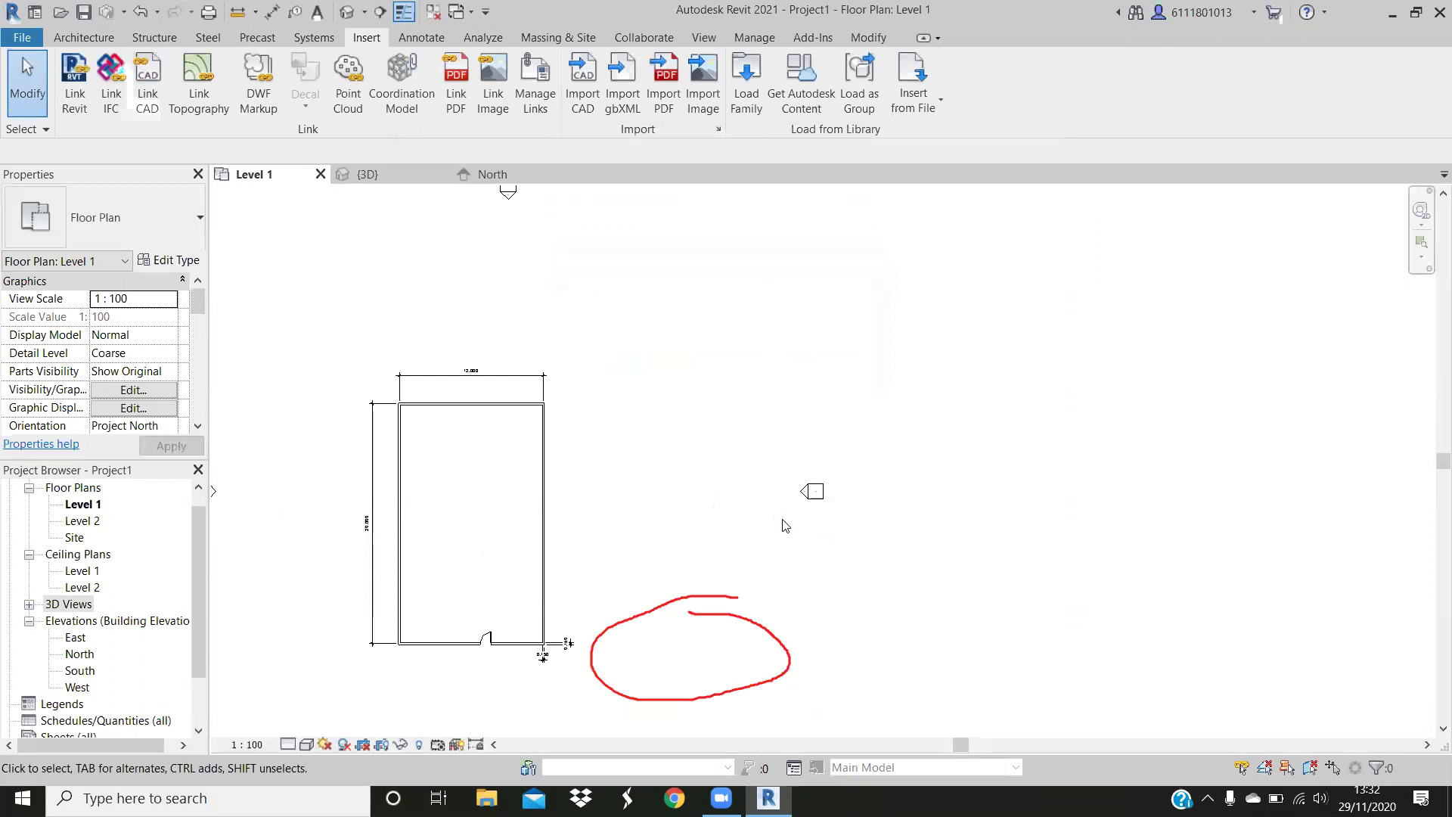
middle_drag(785, 525, 787, 512)
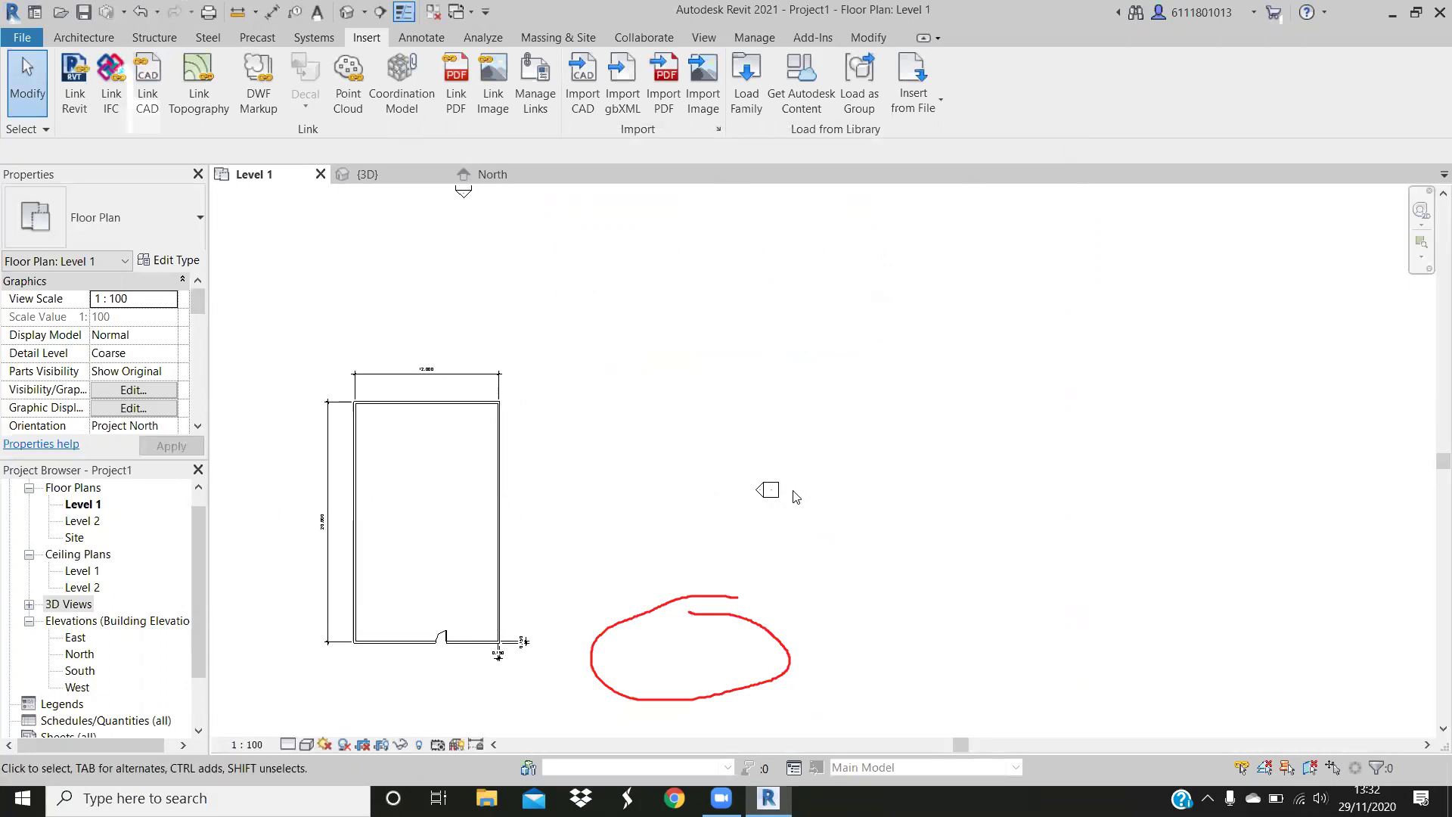
Relink the TAHAP 2 DWG with import units set to meter, cancelling at the extents warning
click(152, 89)
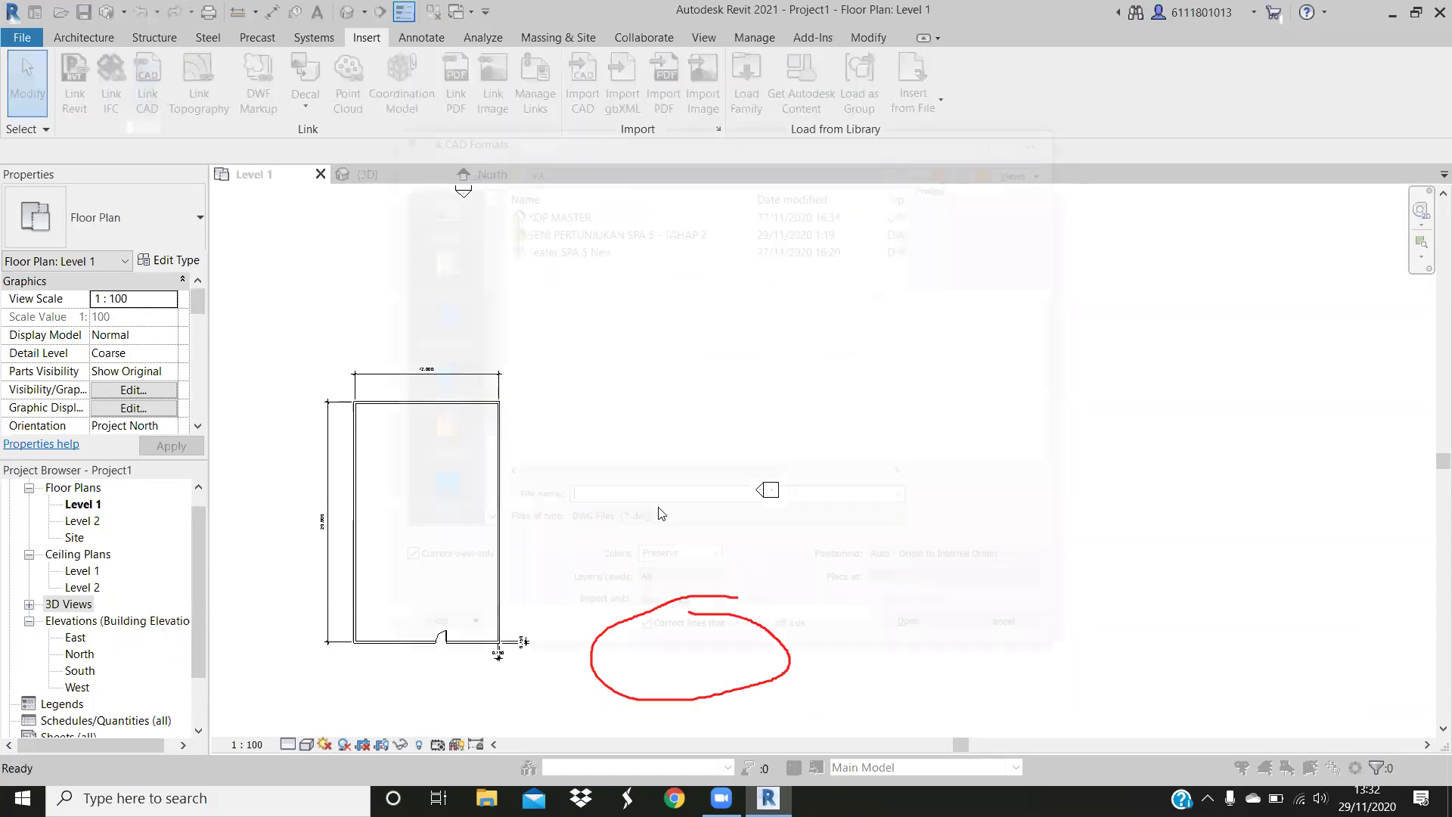
click(683, 231)
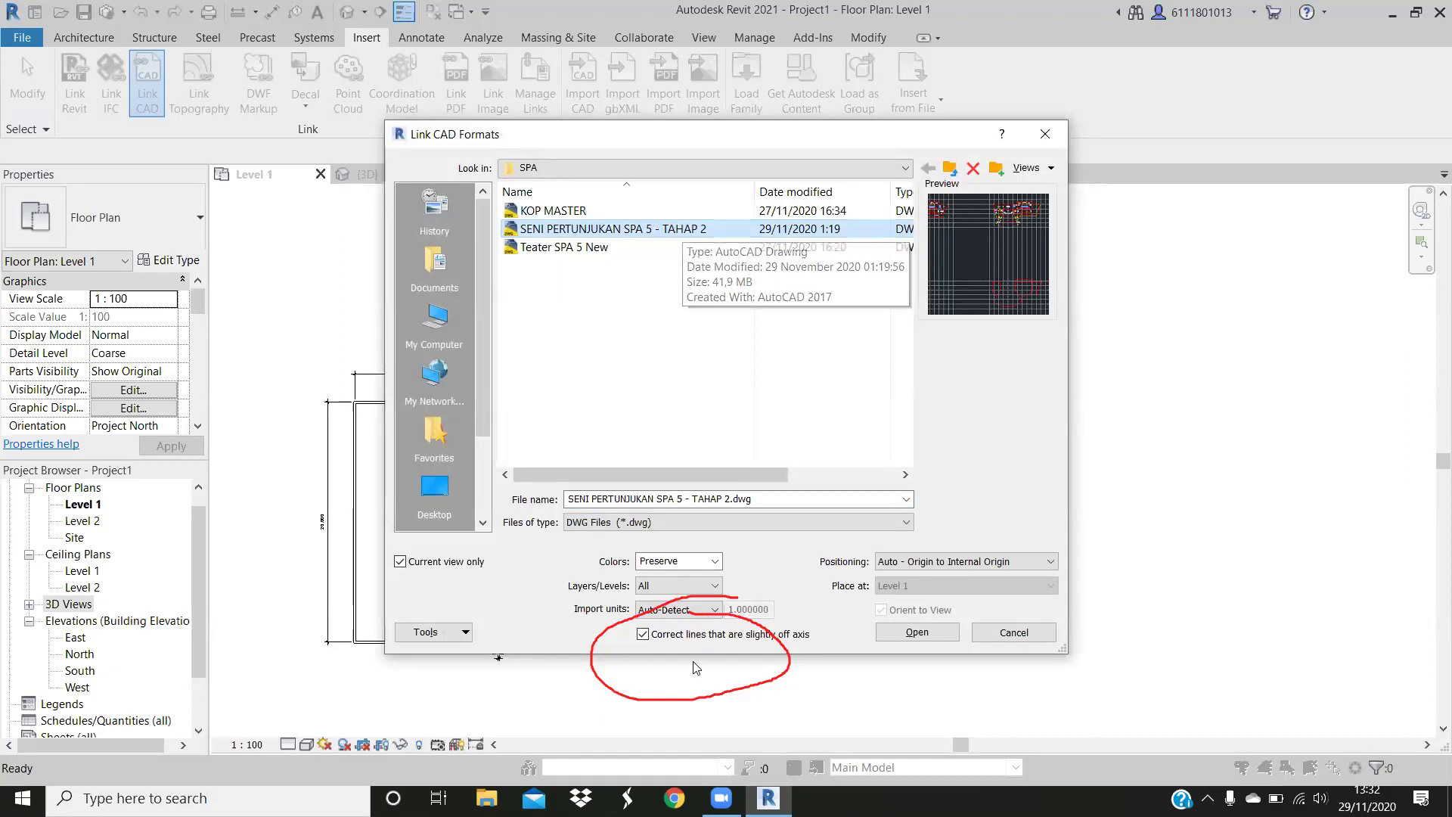
click(678, 609)
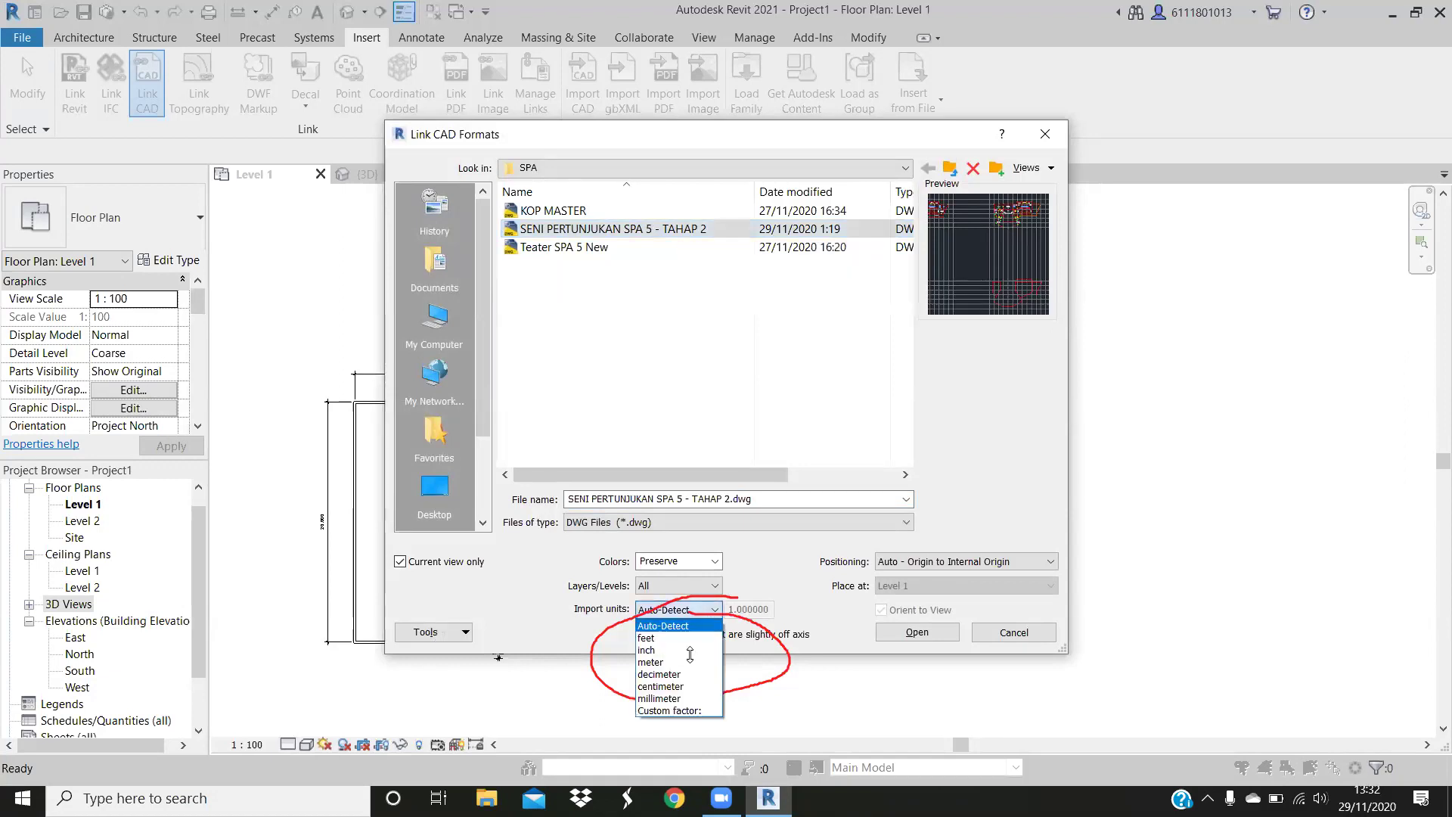
click(677, 662)
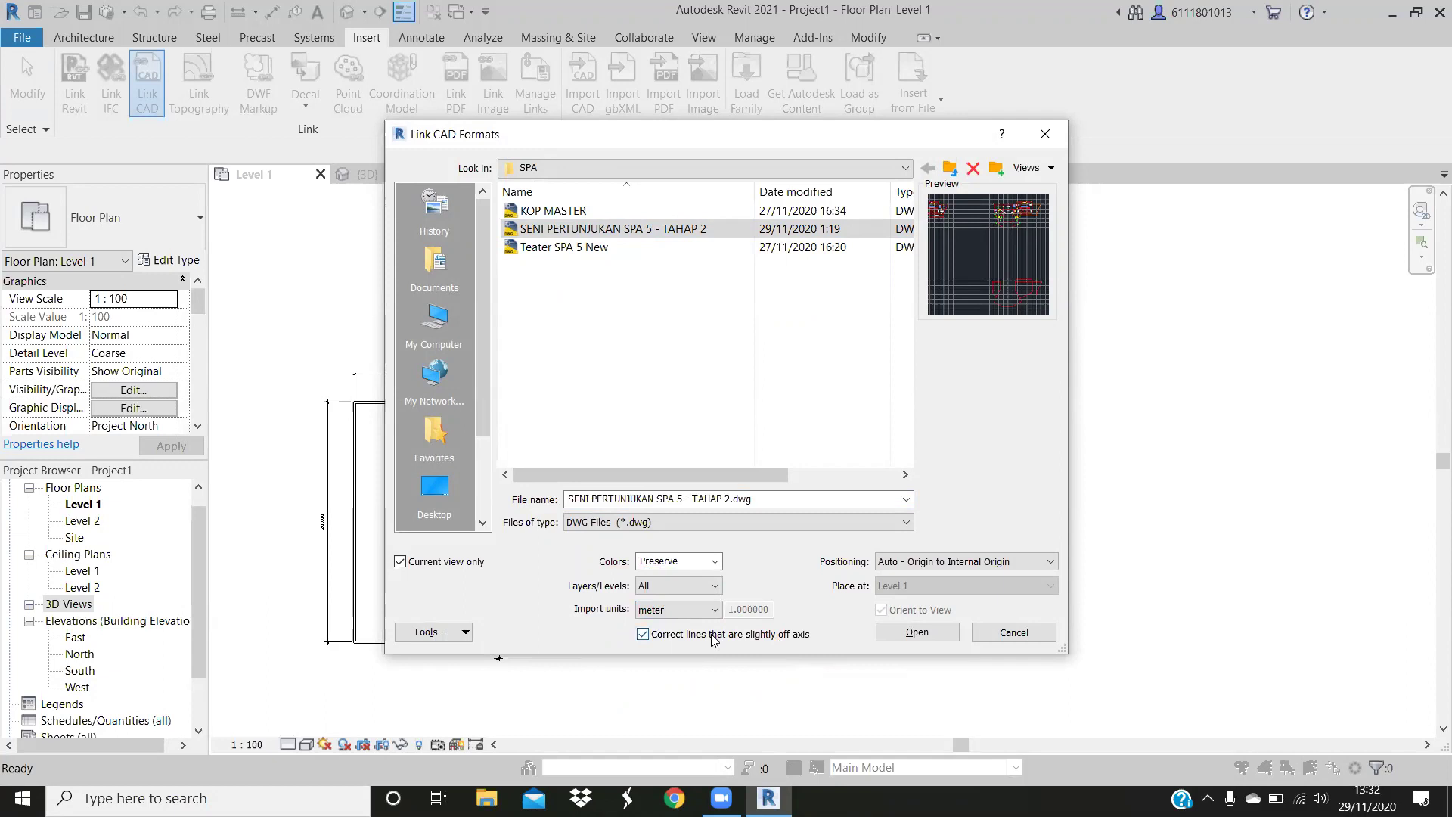
click(913, 641)
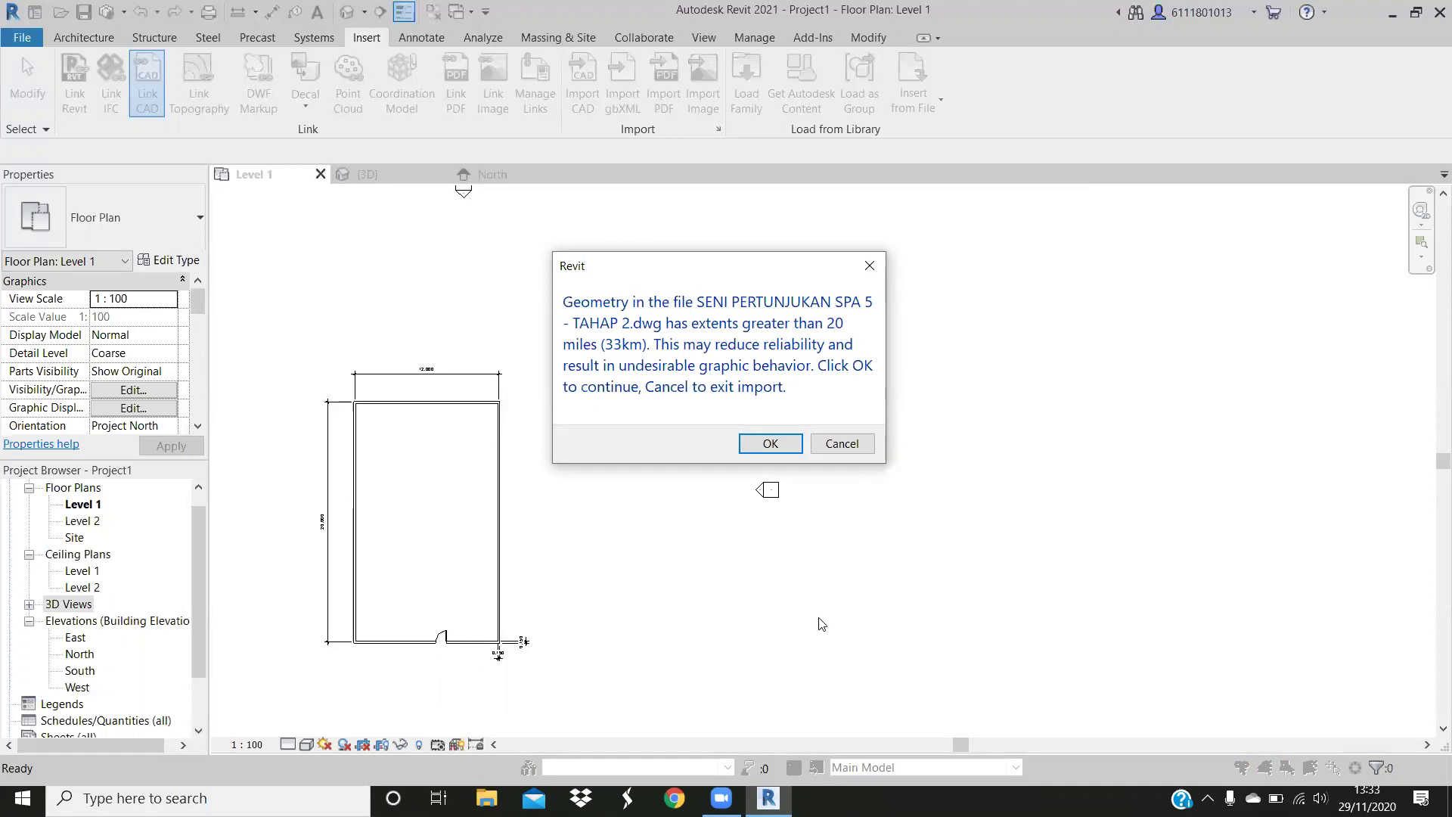
click(846, 446)
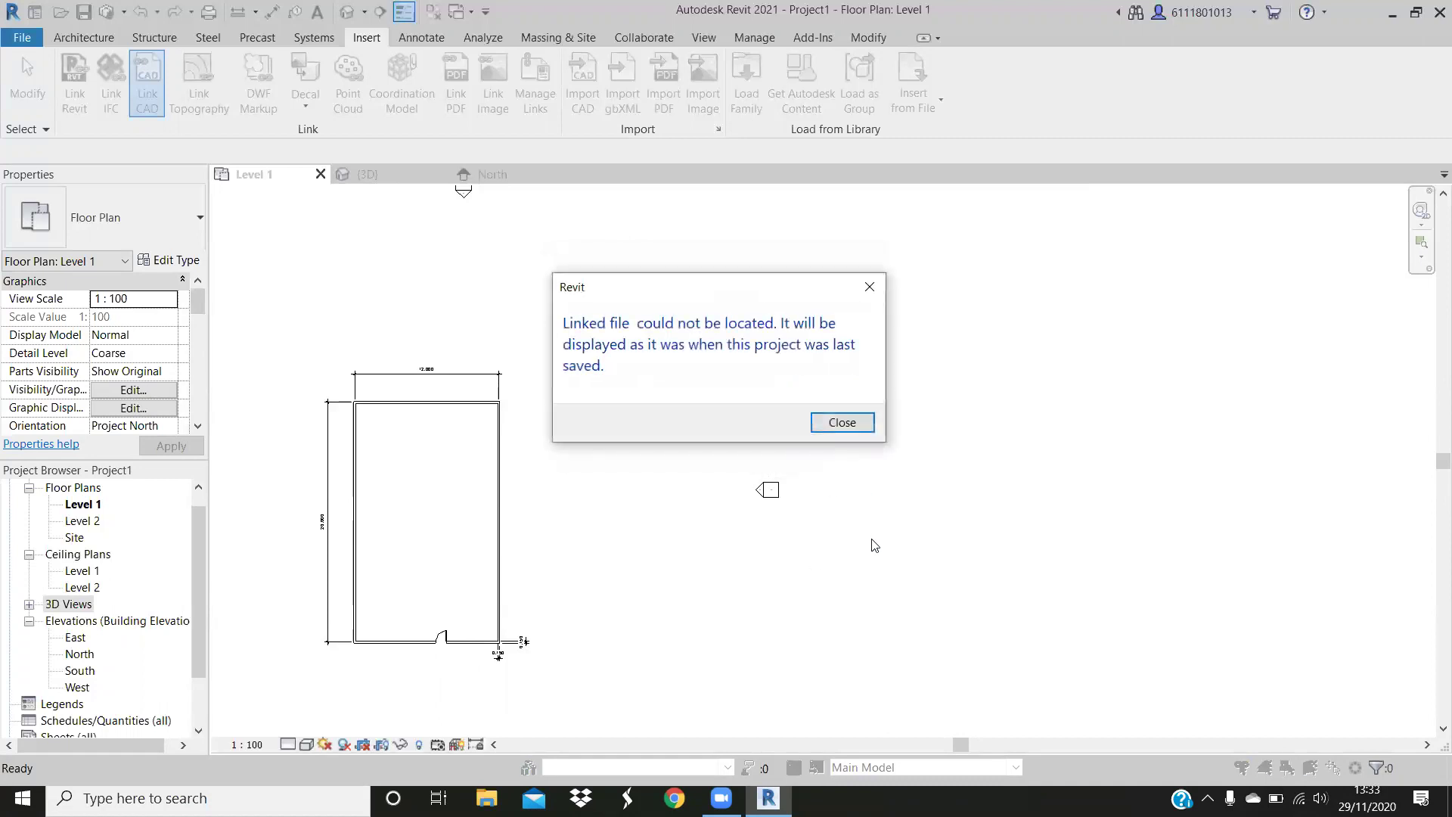
Launch AutoCAD 2017 - English by searching 'au' in the Windows Start menu
key(Return)
key(super)
text(au)
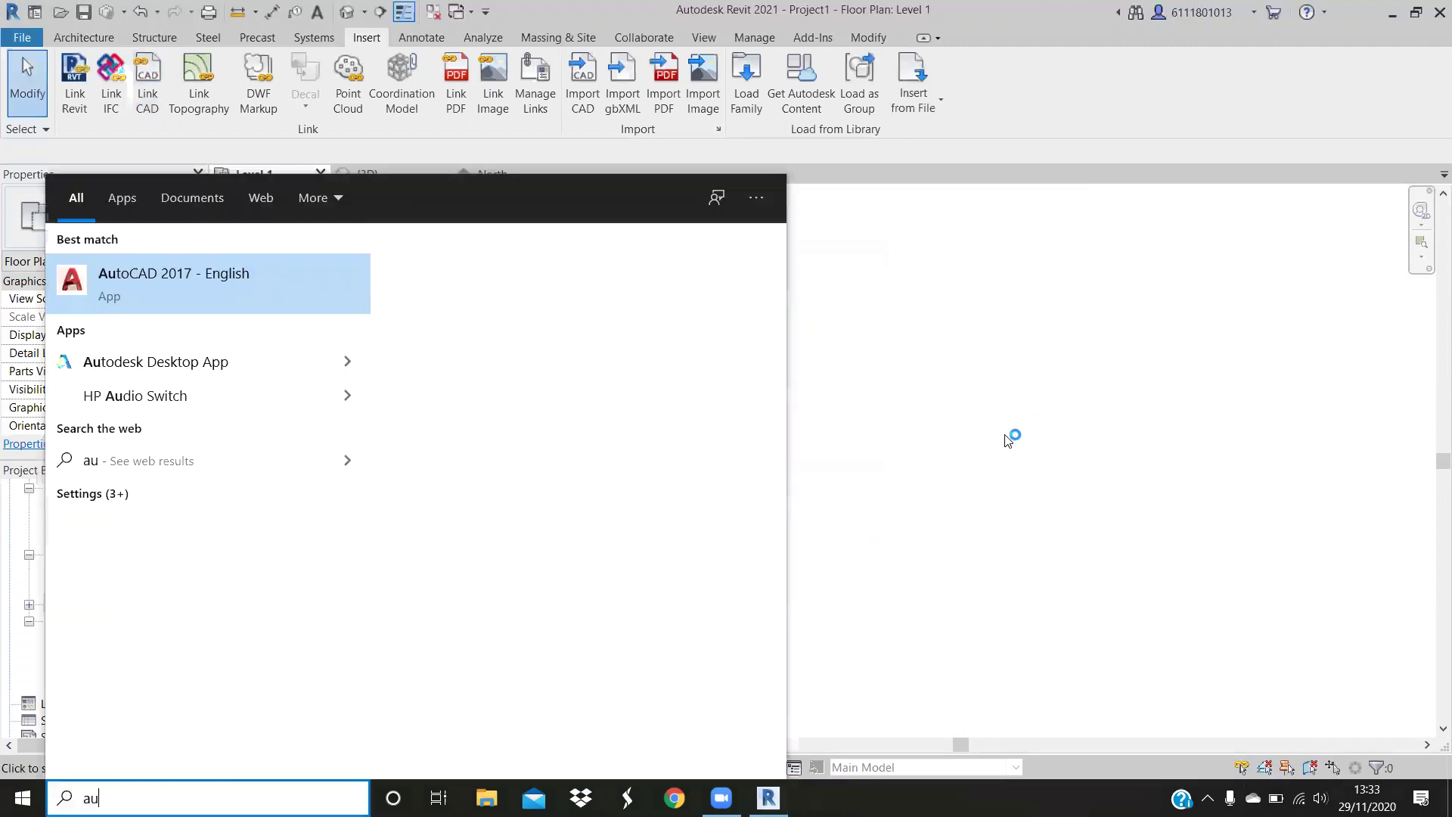
key(Return)
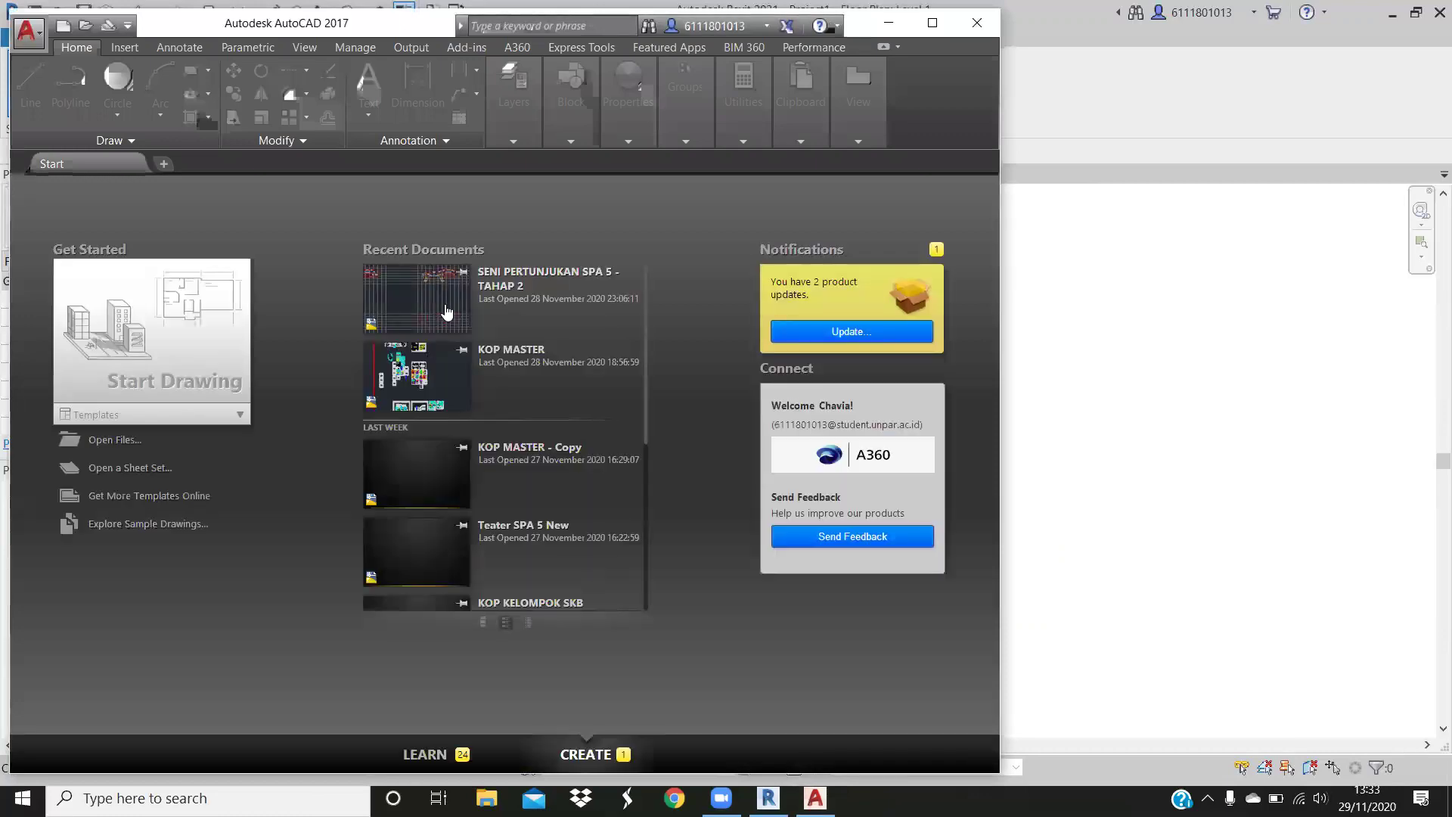
Open SENI PERTUNJUKAN SPA 5 - TAHAP 2 from Recent Documents on the Start tab
click(447, 312)
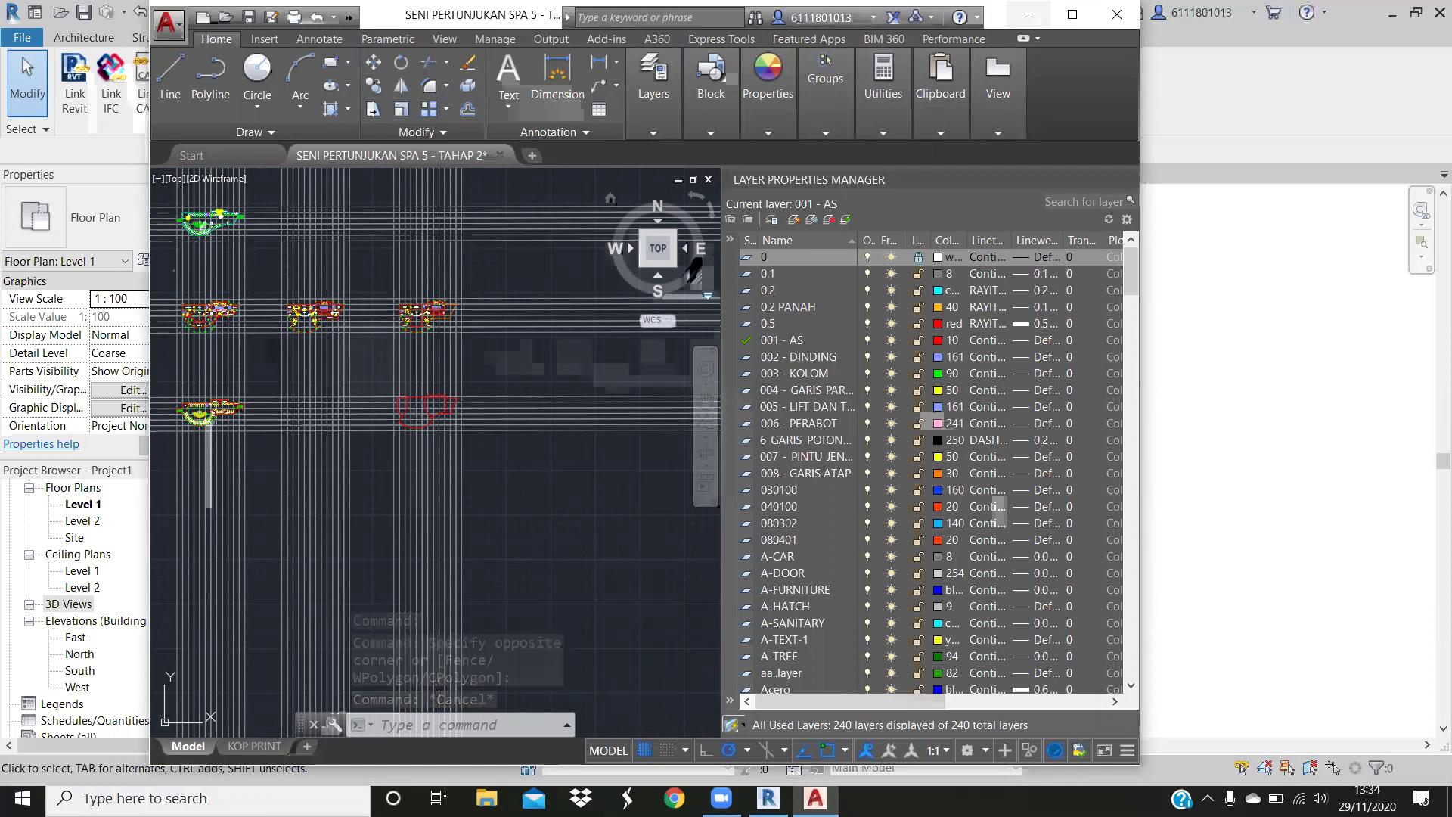
Maximize the AutoCAD window, pan the plans left, and start selecting the top-left plan
key(super+Up)
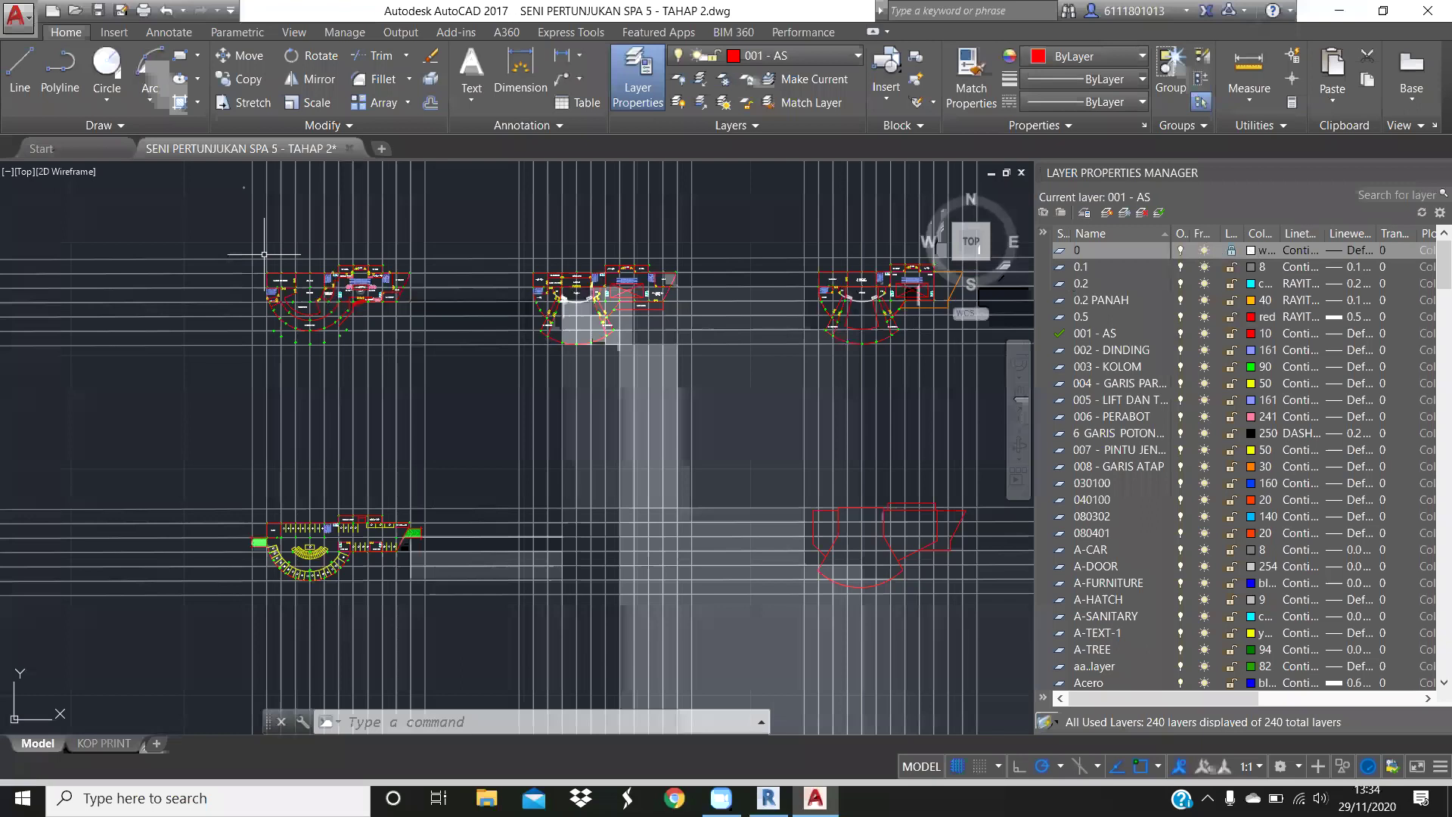
middle_drag(509, 387, 411, 403)
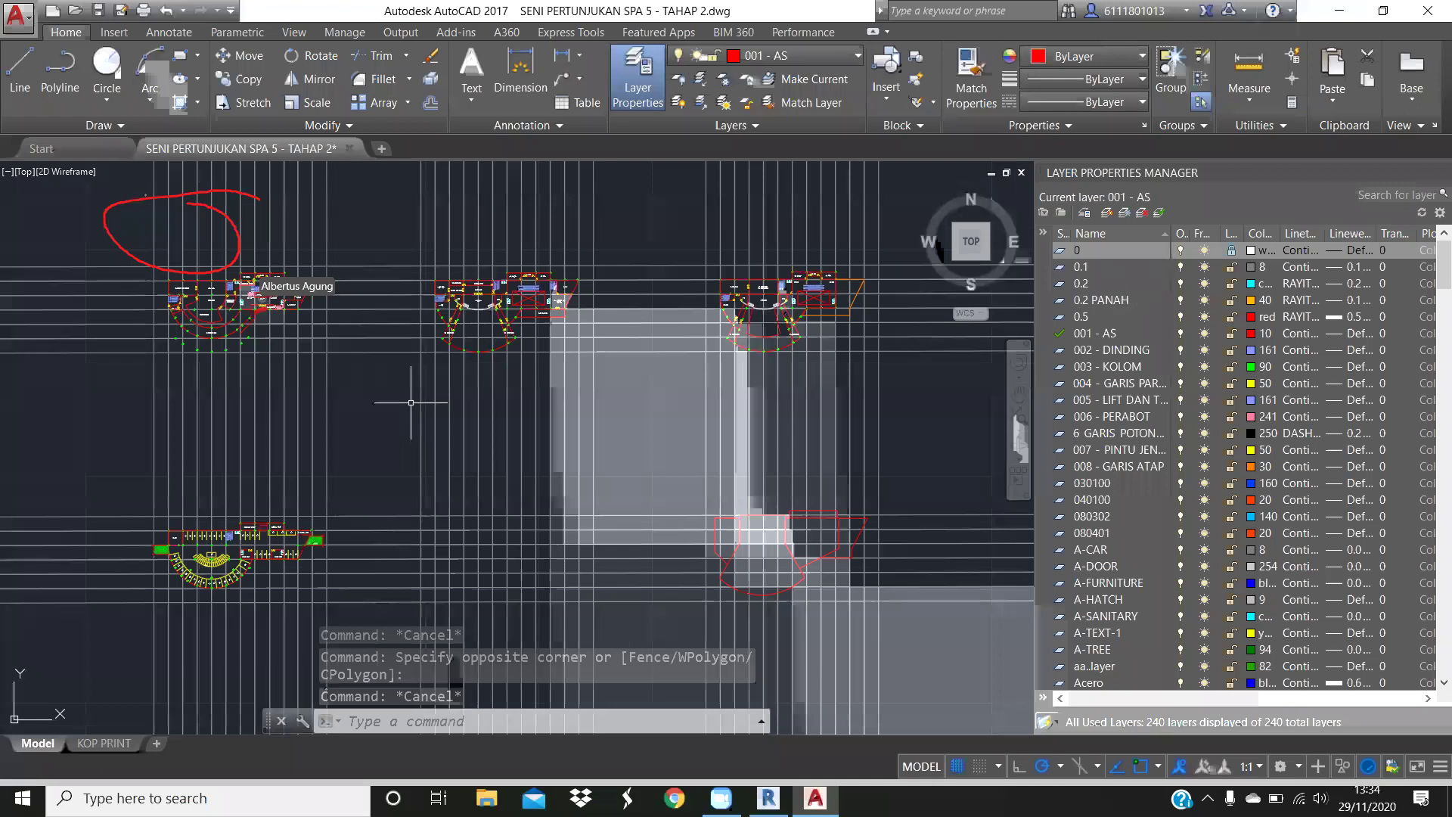
click(681, 476)
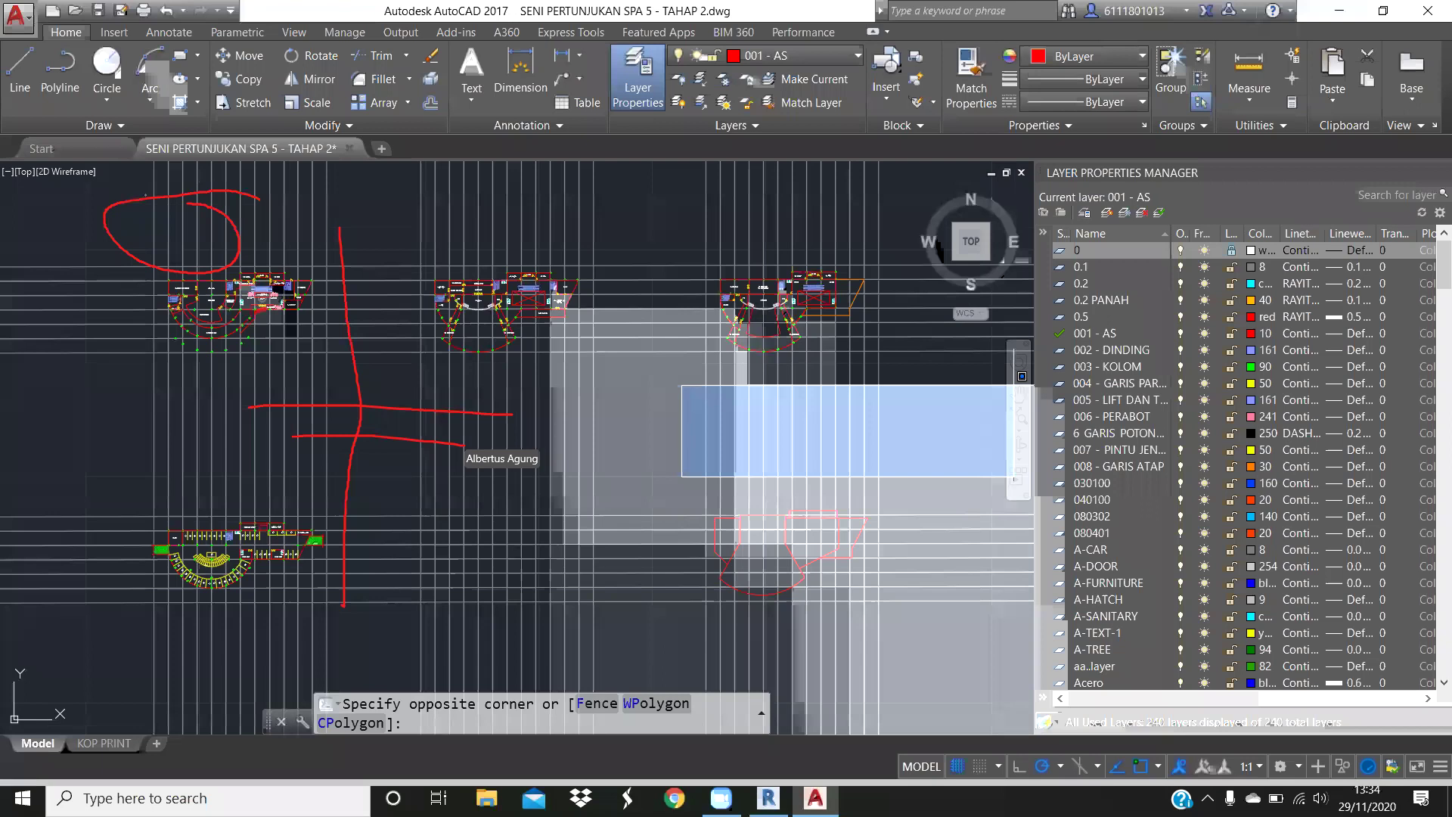
key(Escape)
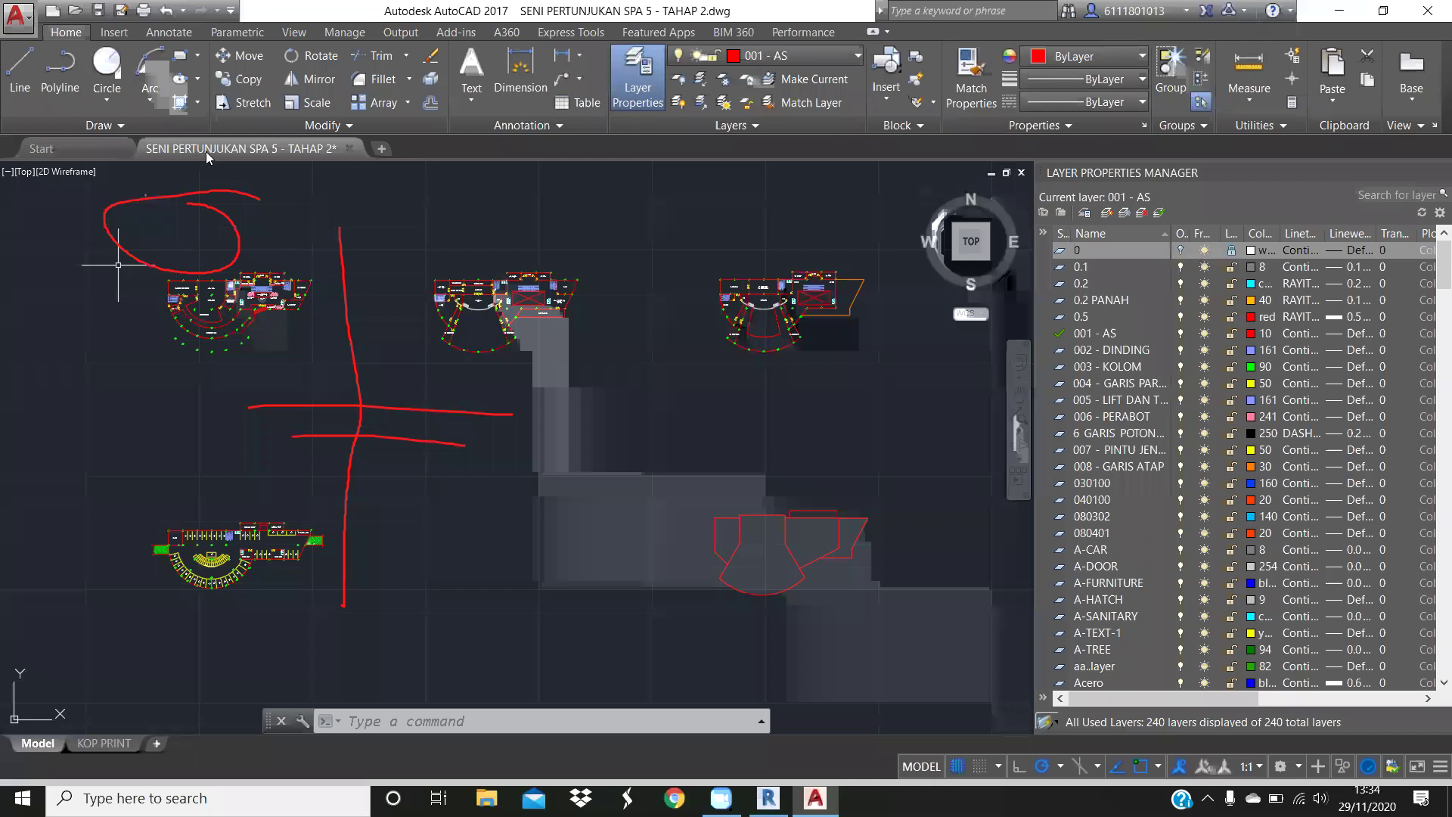
click(118, 265)
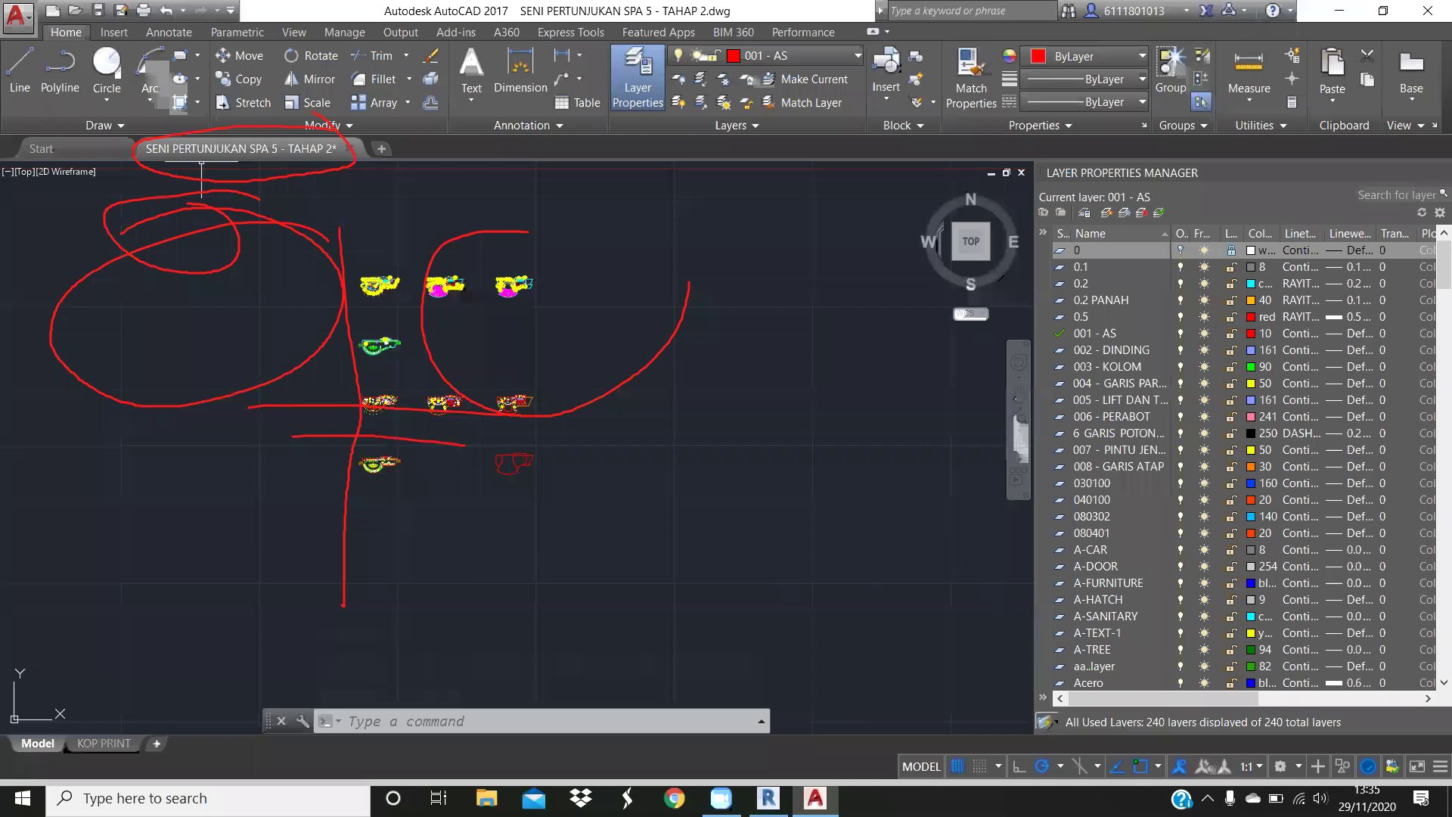
scroll(414, 465, up, 3)
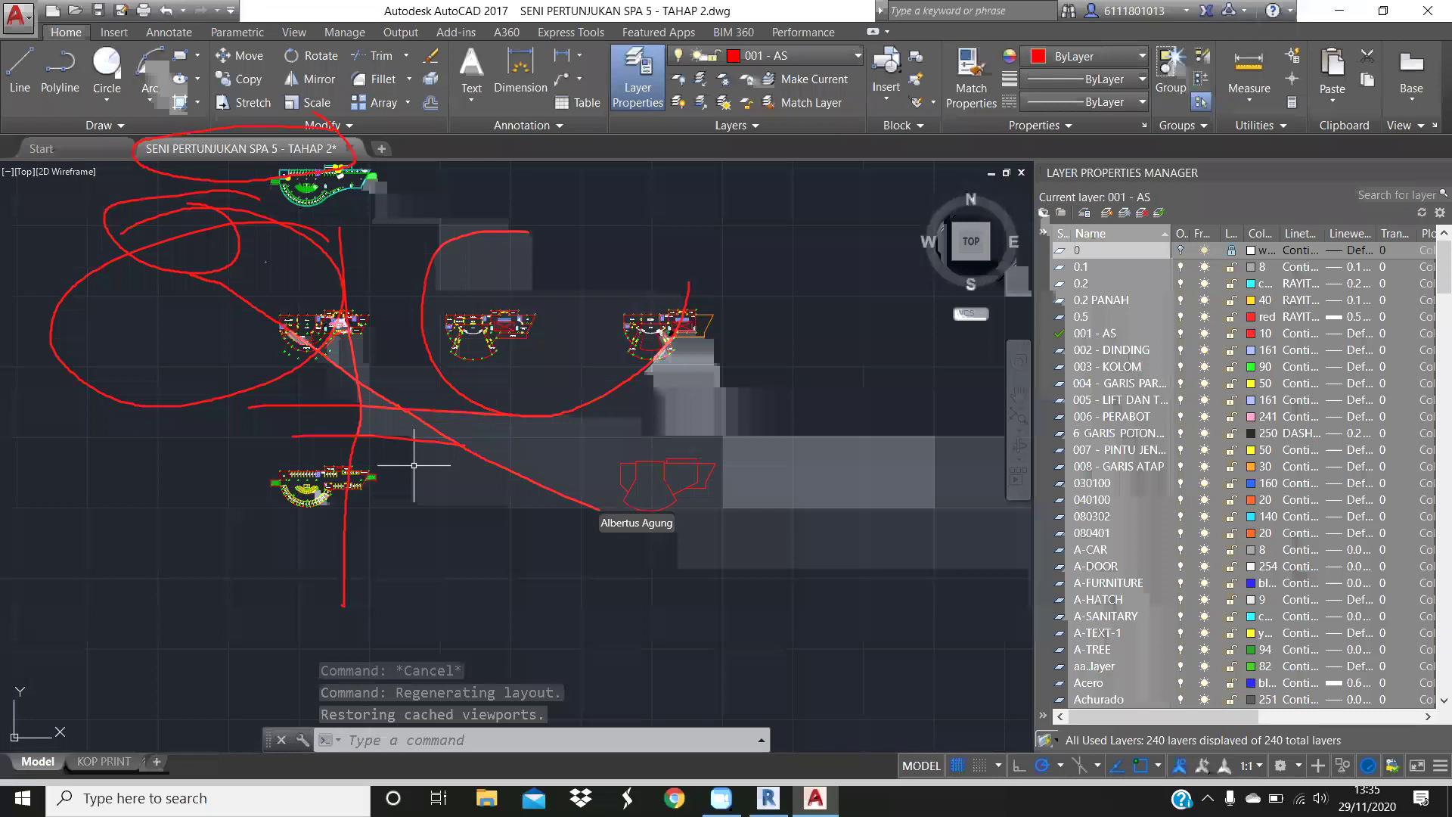
Erase the selected plan objects and pan toward the remaining blocks before Save Drawing As
key(ctrl+shift+s)
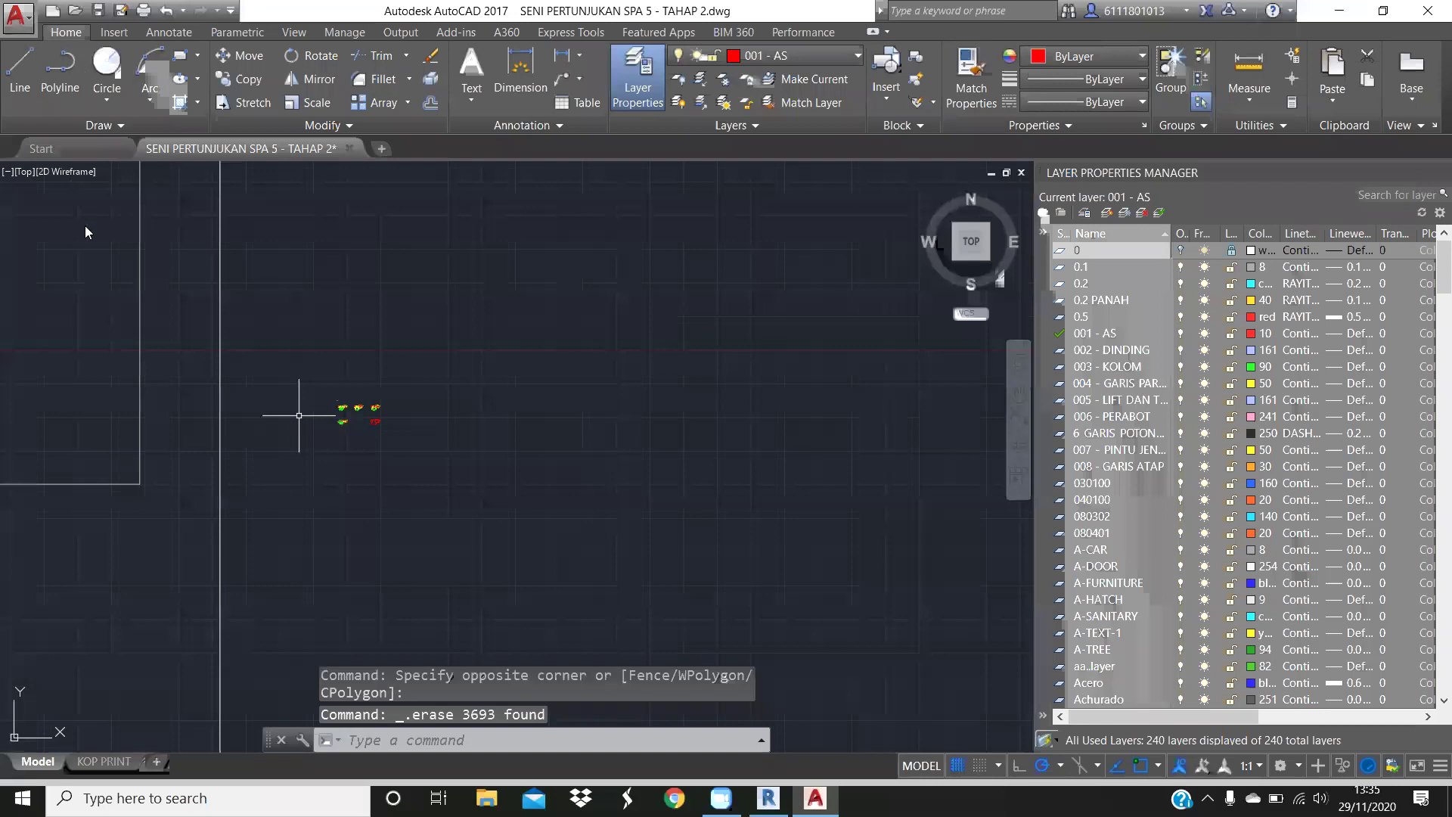
mouse_move(299, 416)
middle_down()
mouse_move(880, 478)
mouse_move(517, 509)
middle_up()
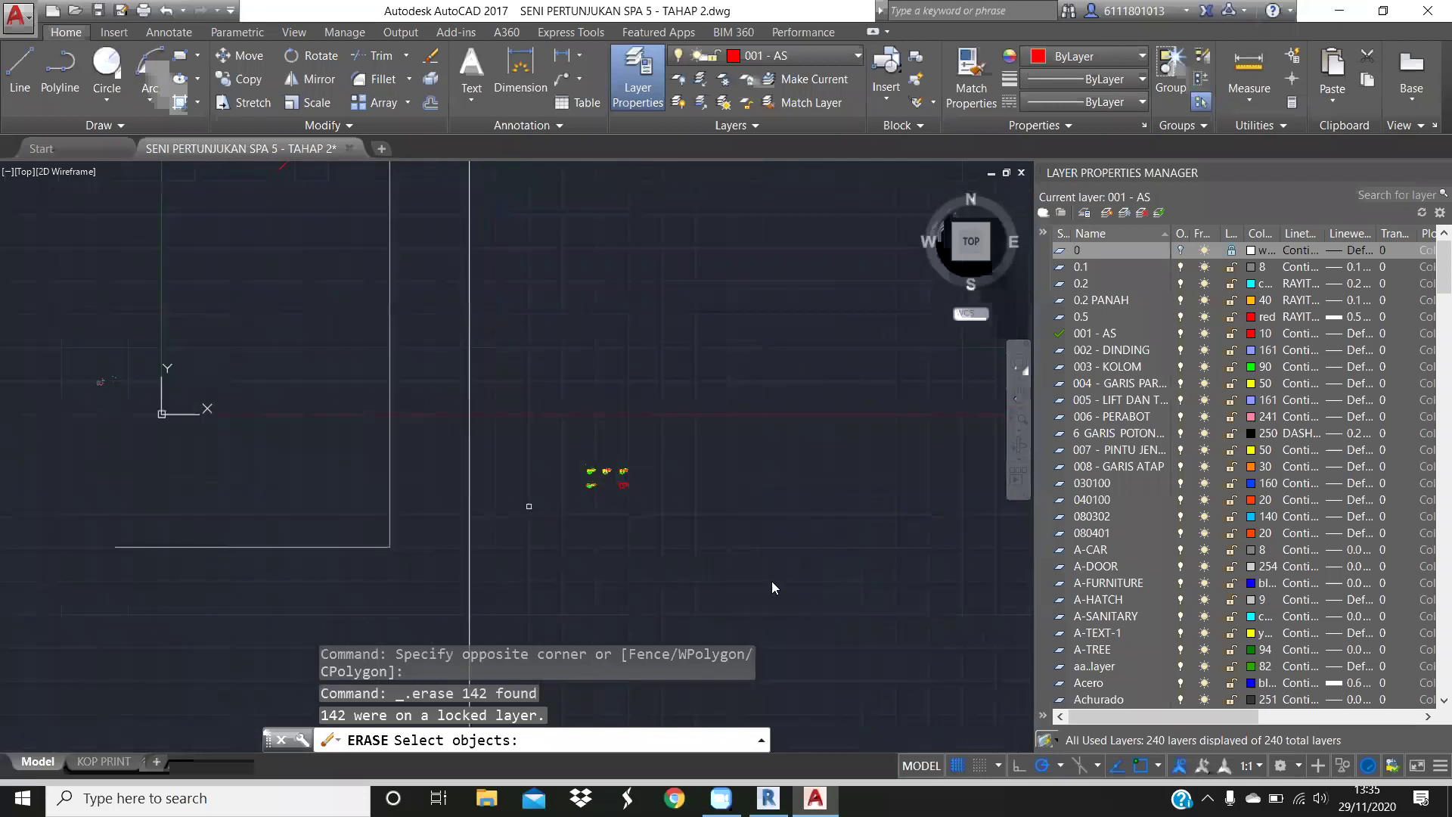
key(ctrl+shift+s)
Prefix the file name with '(2' and then cancel Save Drawing As
click(789, 573)
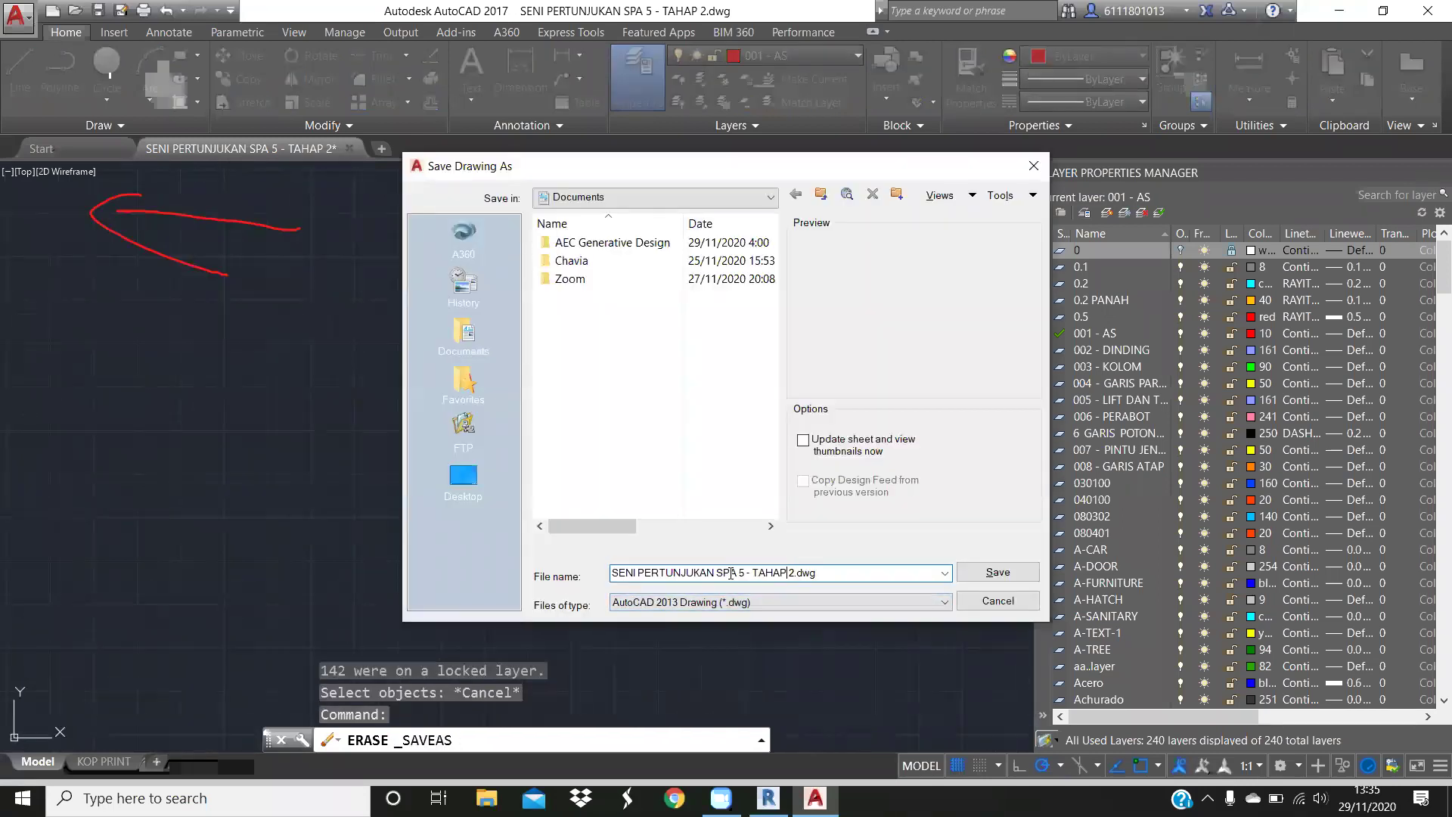
key(Home)
text((2)
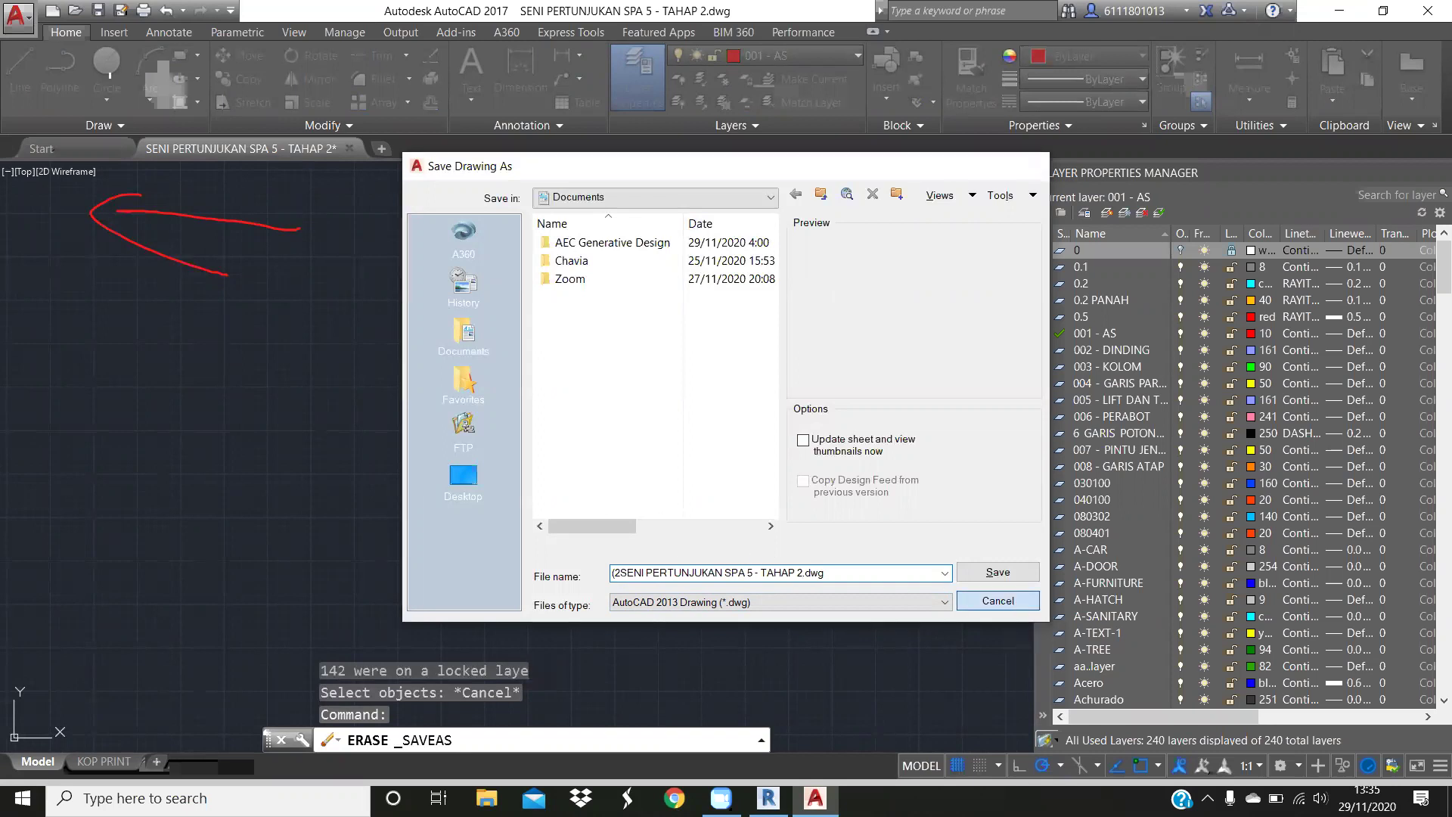
key(Escape)
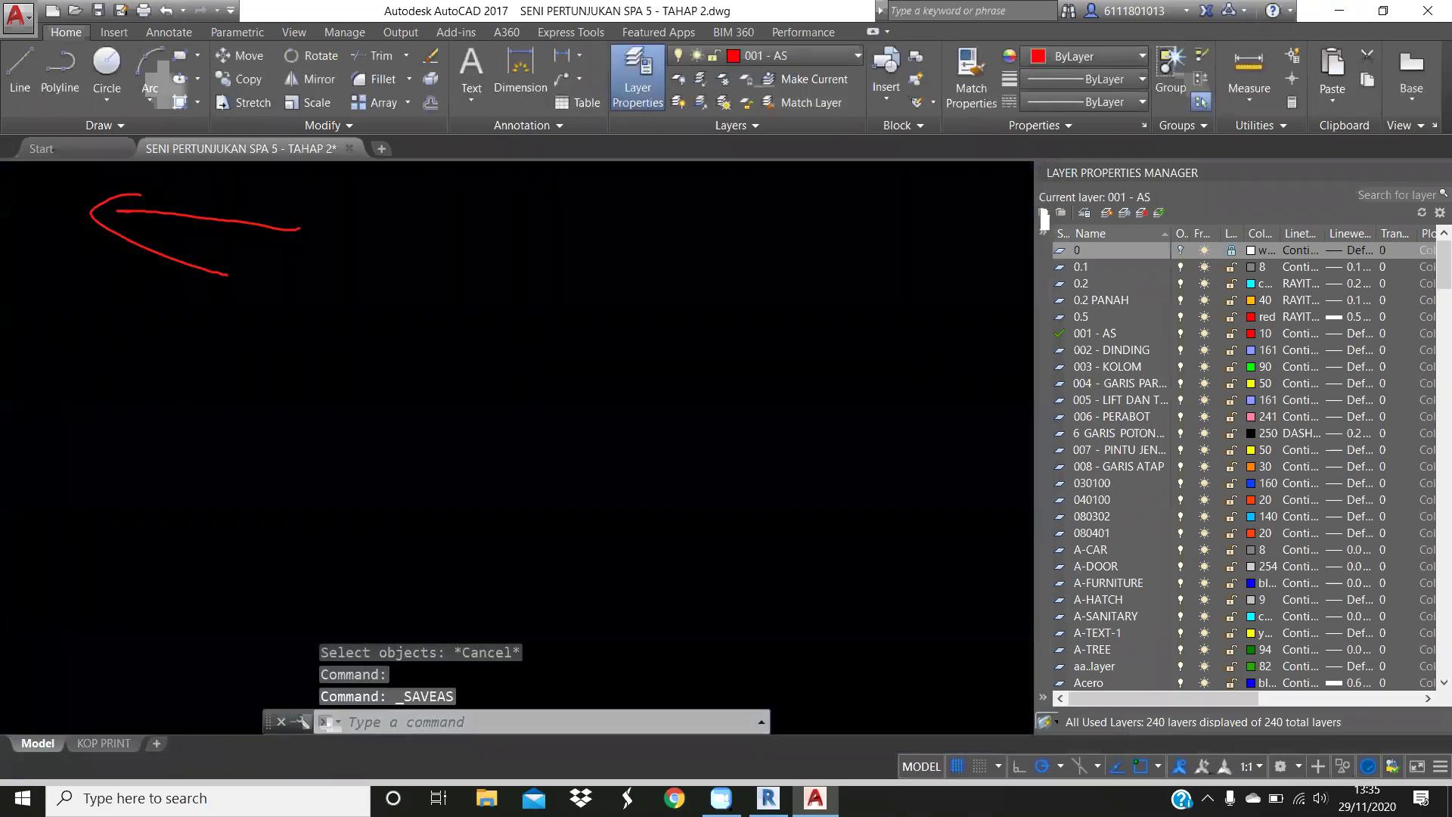
Undo the erasure with four Ctrl+Z and zoom in on the ground-floor plan
key(ctrl+z)
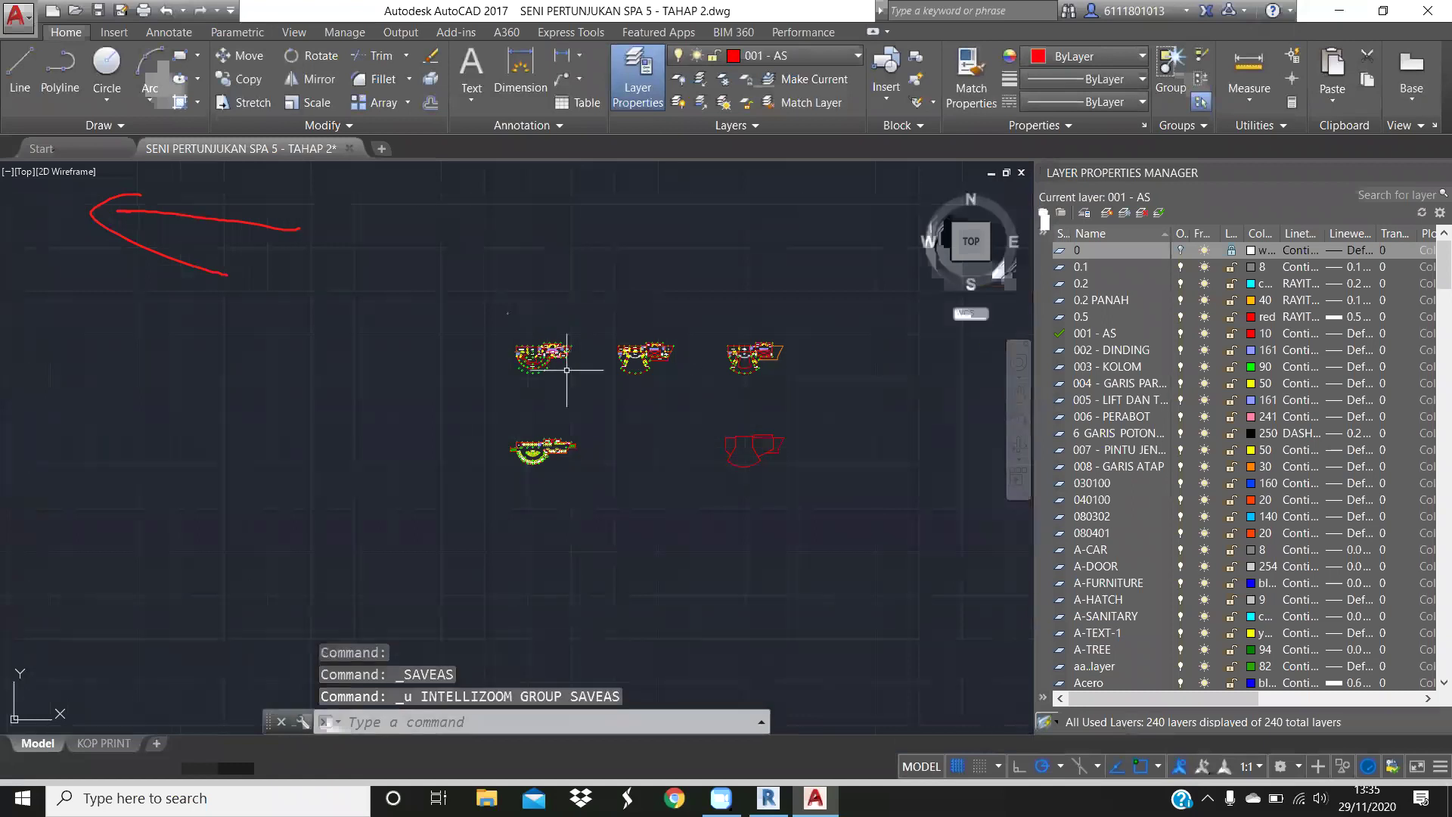
key(ctrl+z)
key(ctrl+z)
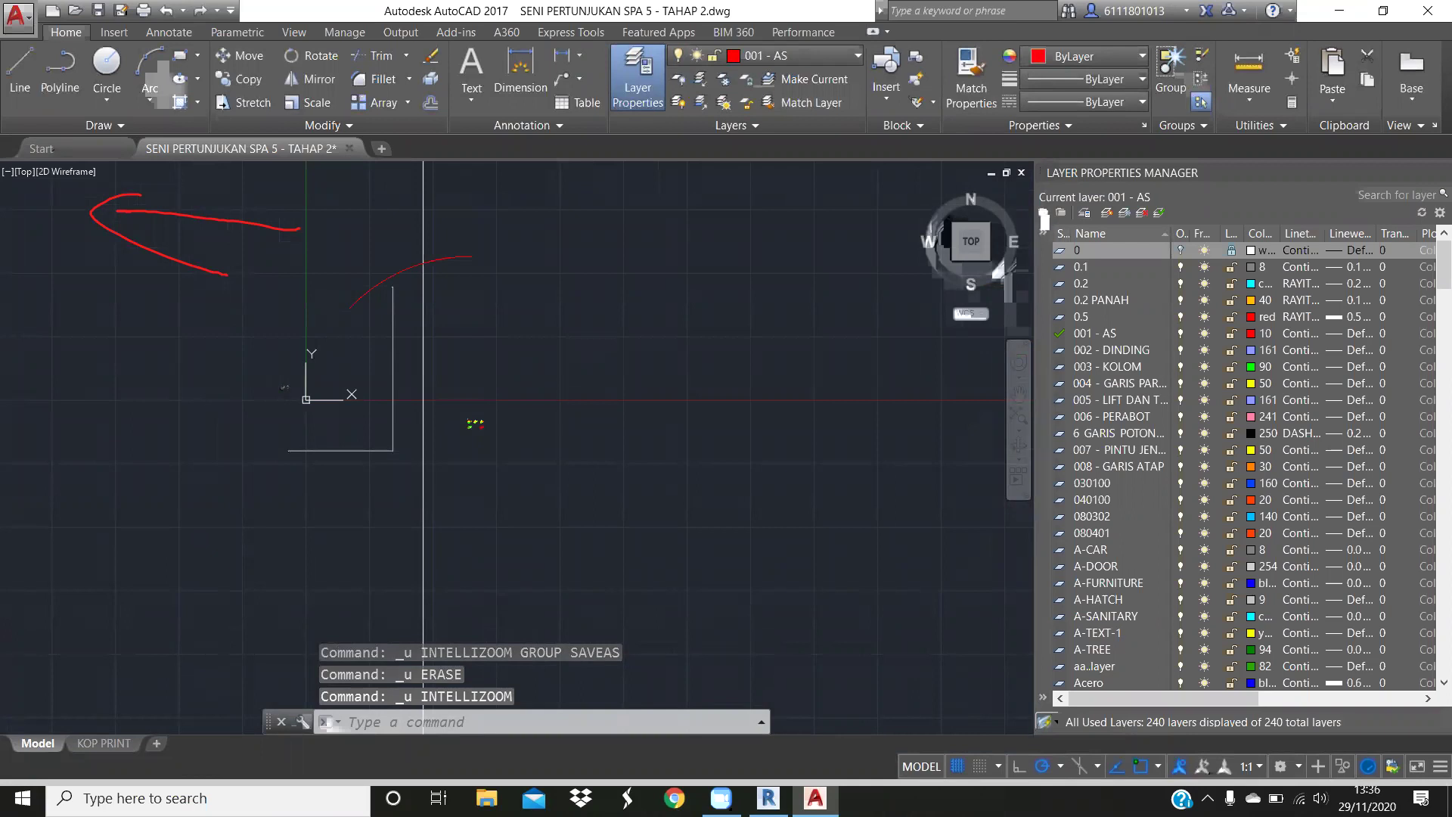
key(ctrl+z)
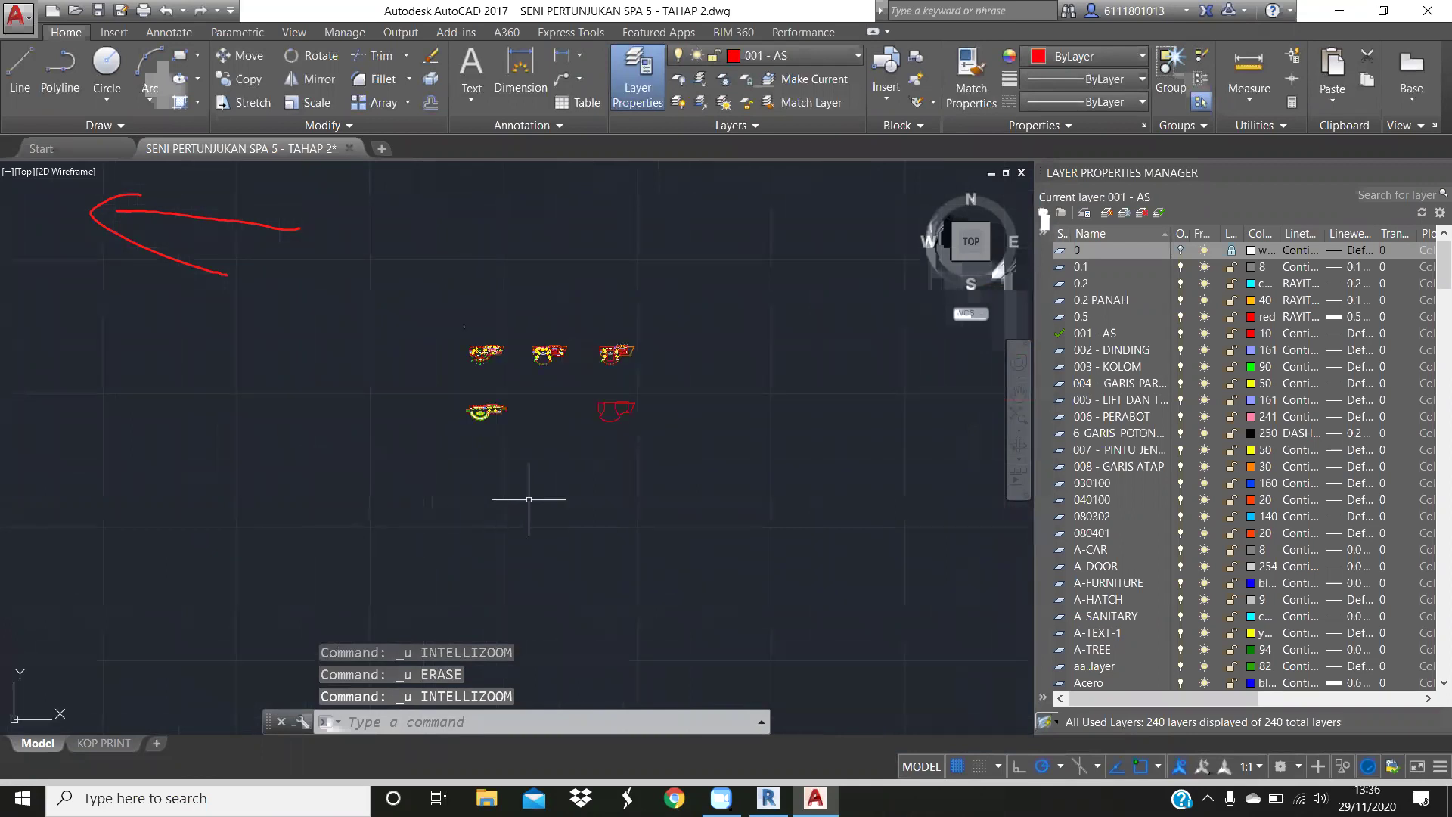
key(ctrl+z)
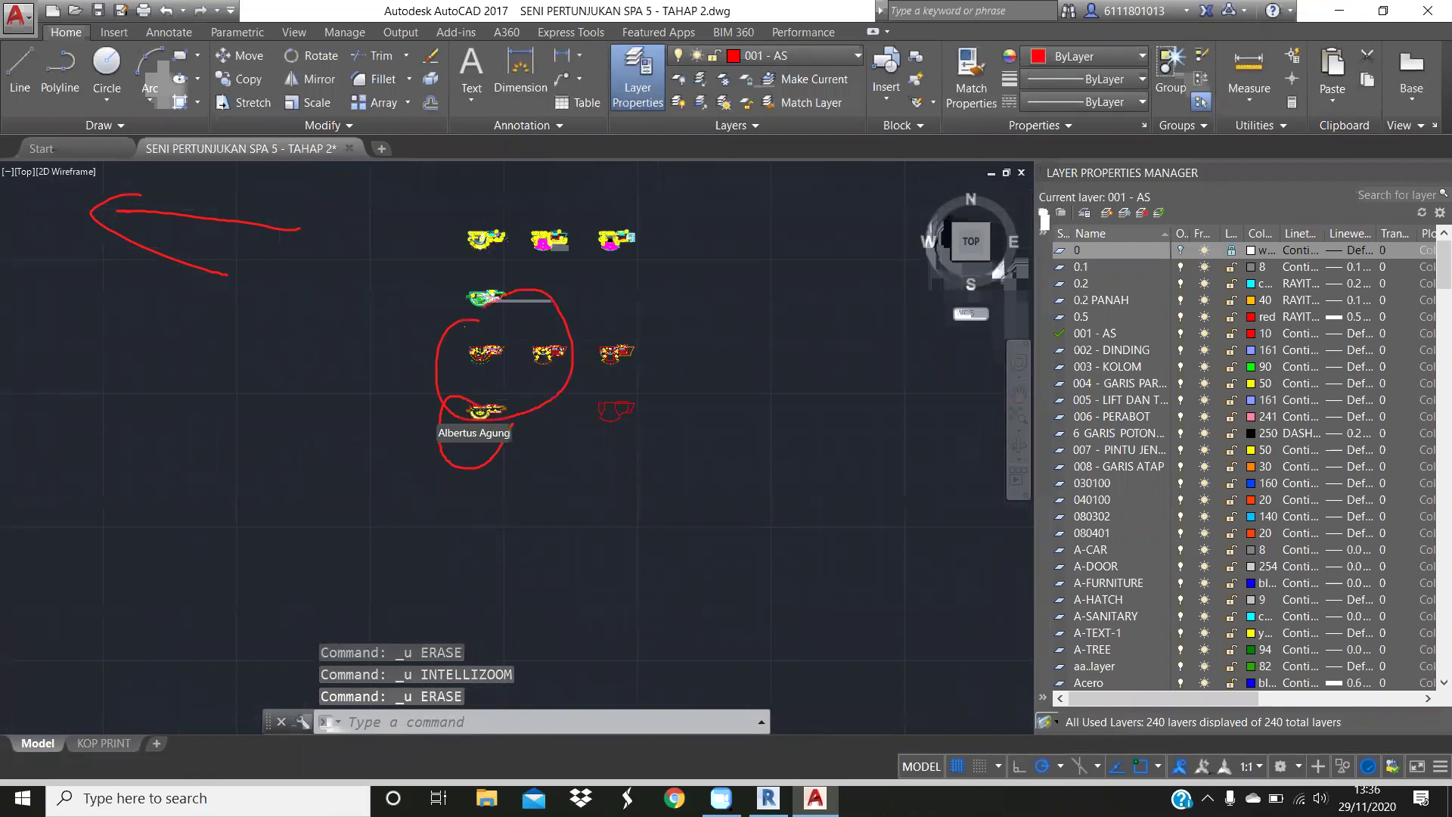
scroll(465, 362, up, 2)
scroll(465, 361, up, 2)
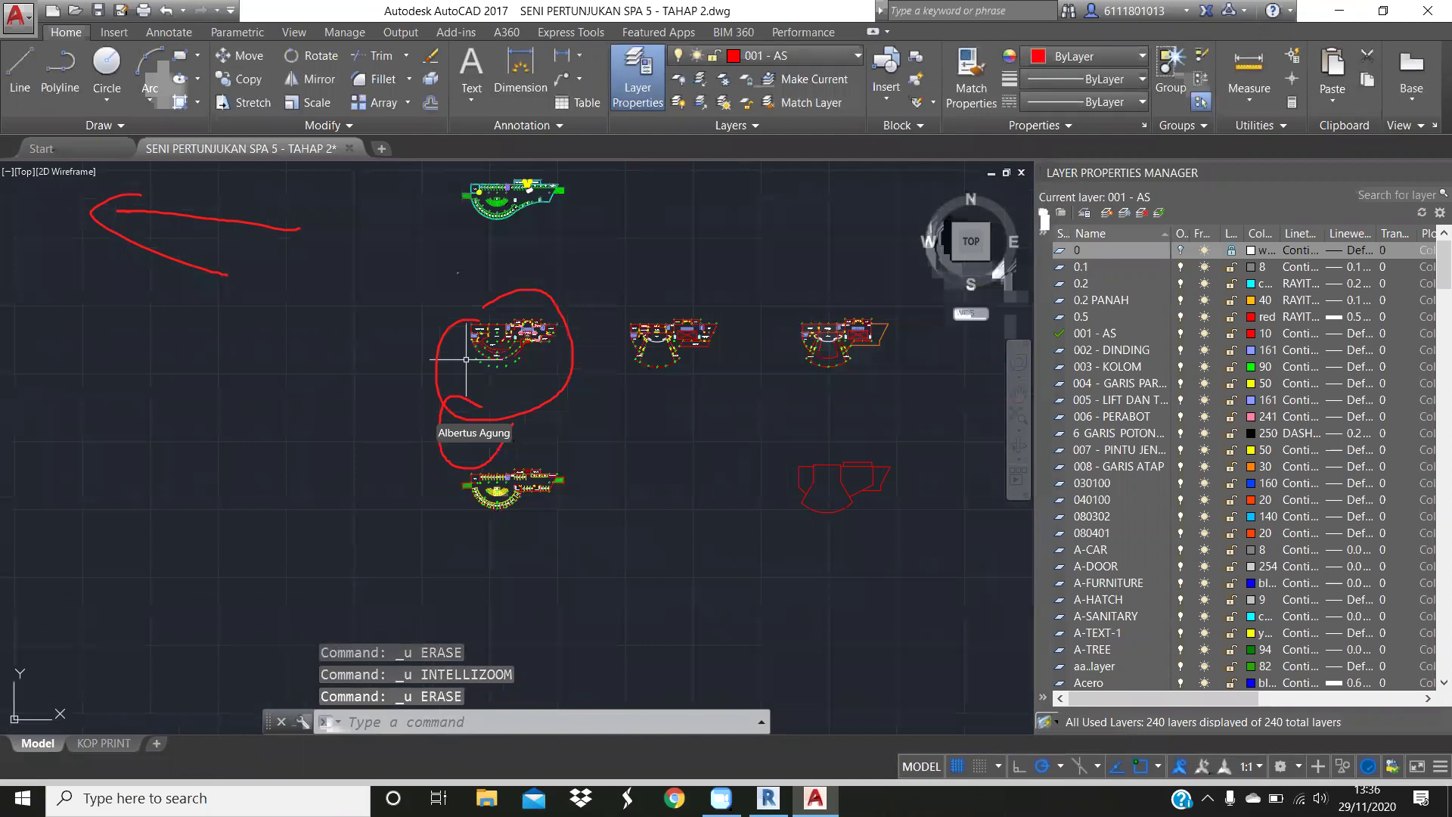
scroll(466, 362, up, 2)
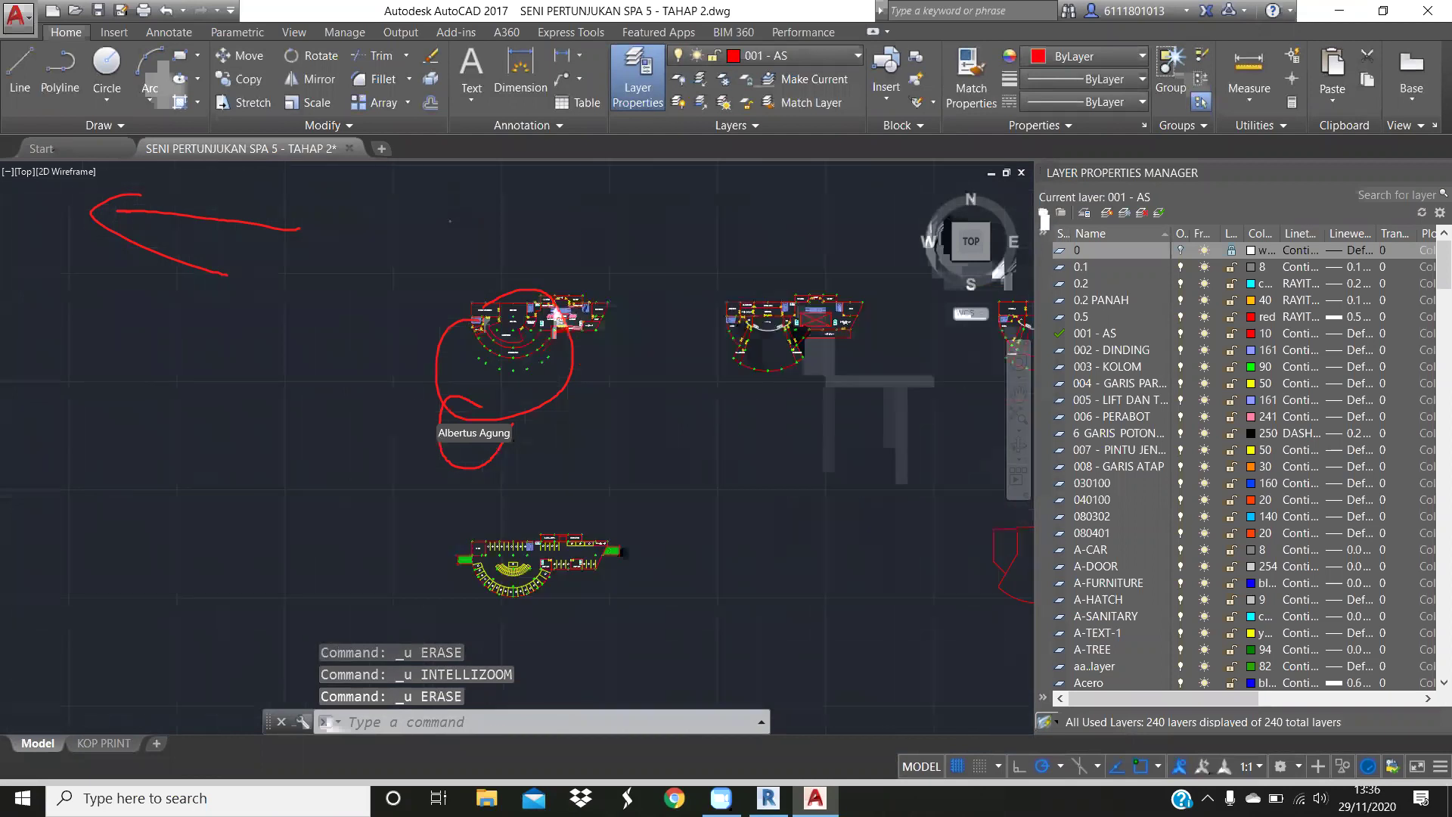
scroll(466, 360, up, 2)
scroll(516, 330, up, 3)
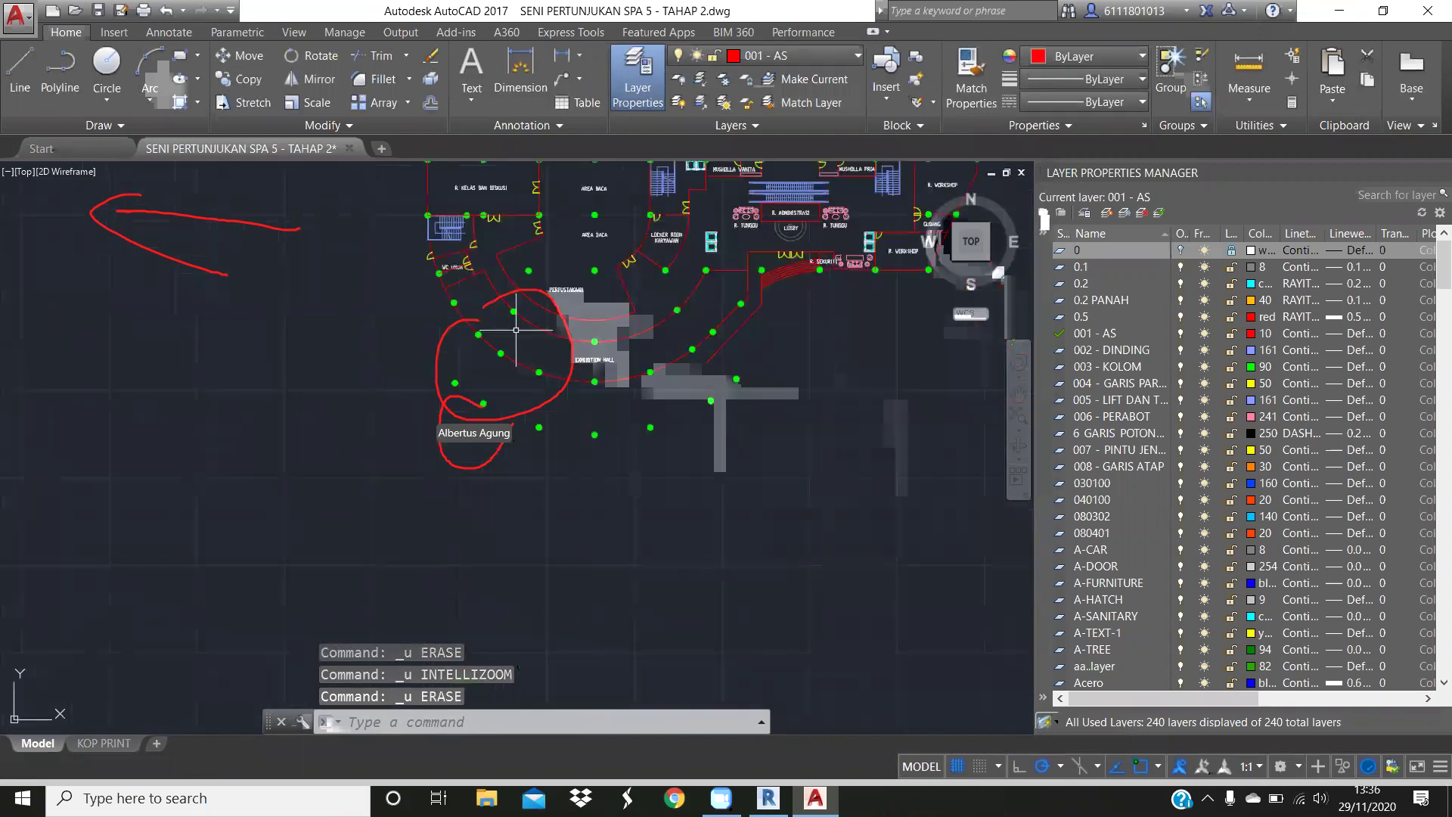
middle_drag(516, 330, 434, 429)
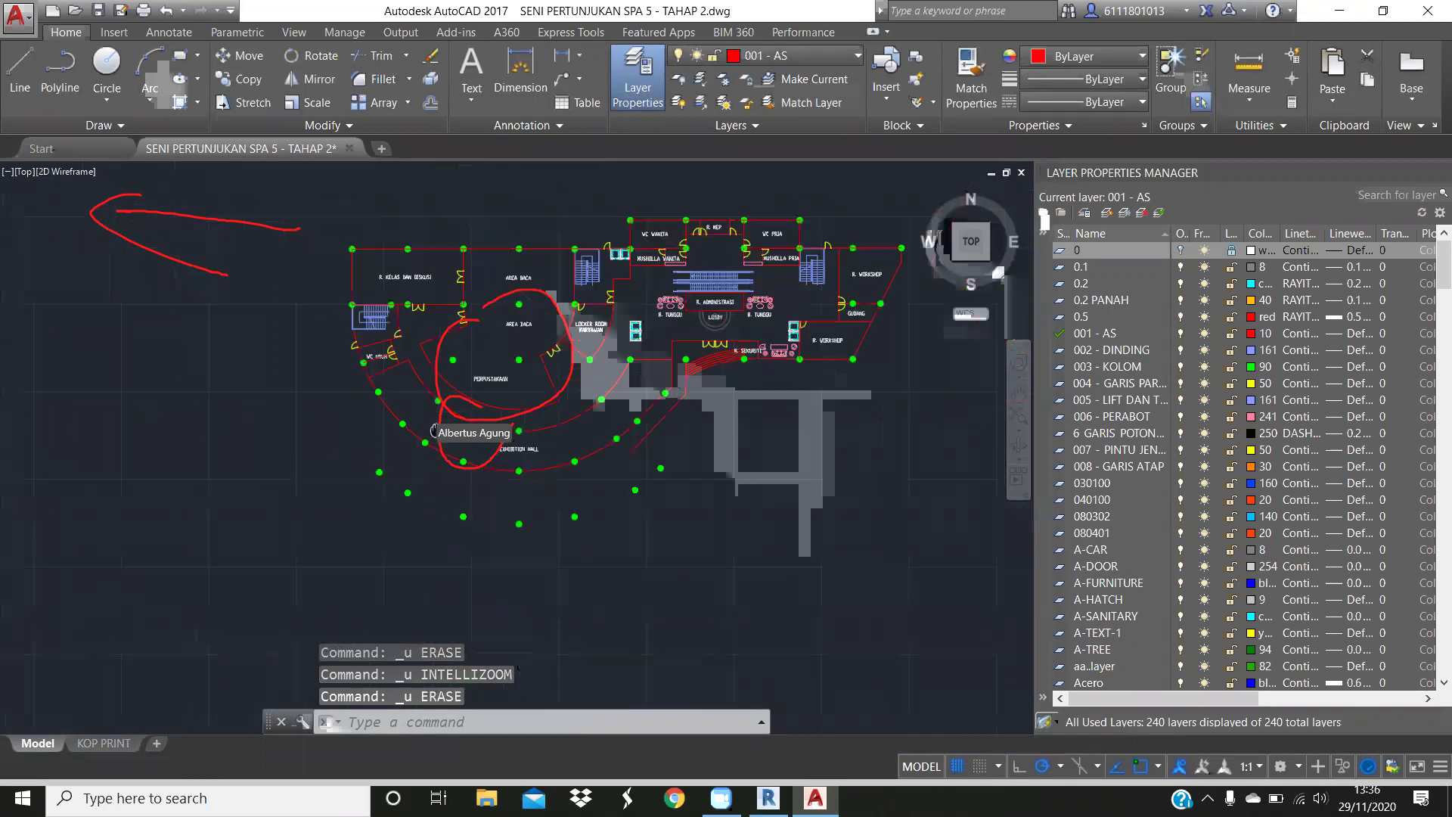
Window-select the 448-object ground-floor plan and run WBLOCK to open Write Block
click(209, 232)
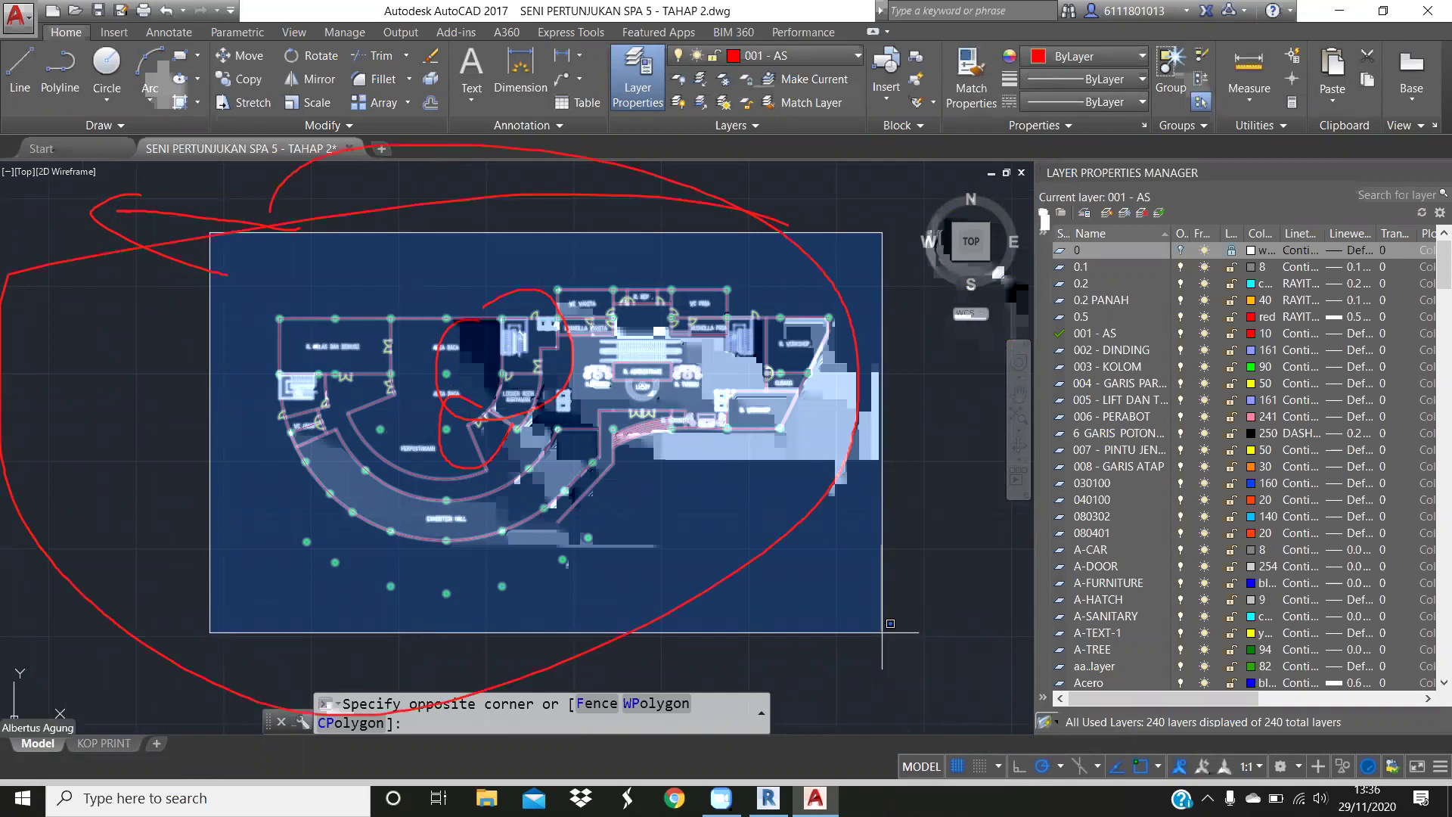
click(882, 632)
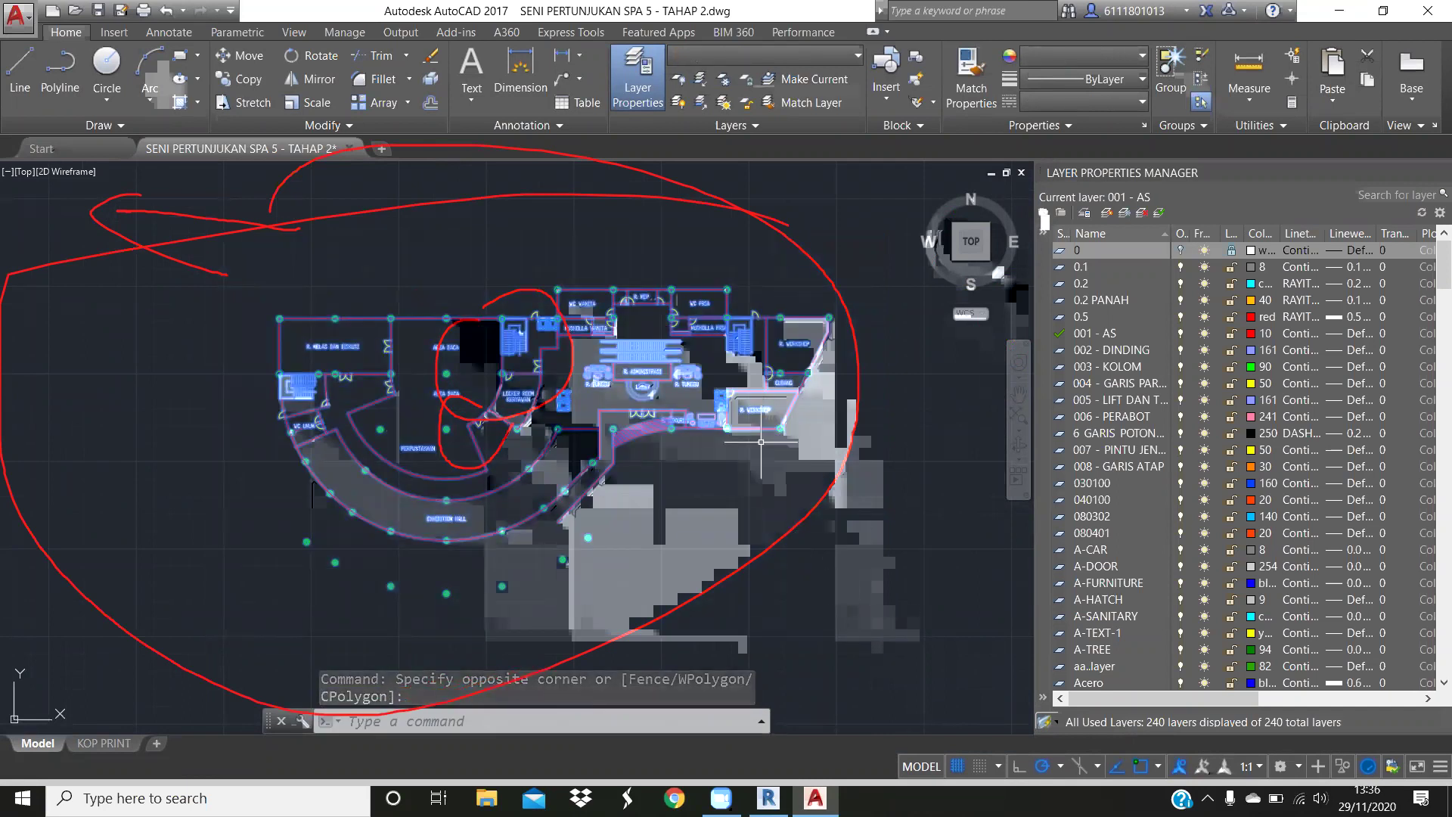
text(WB)
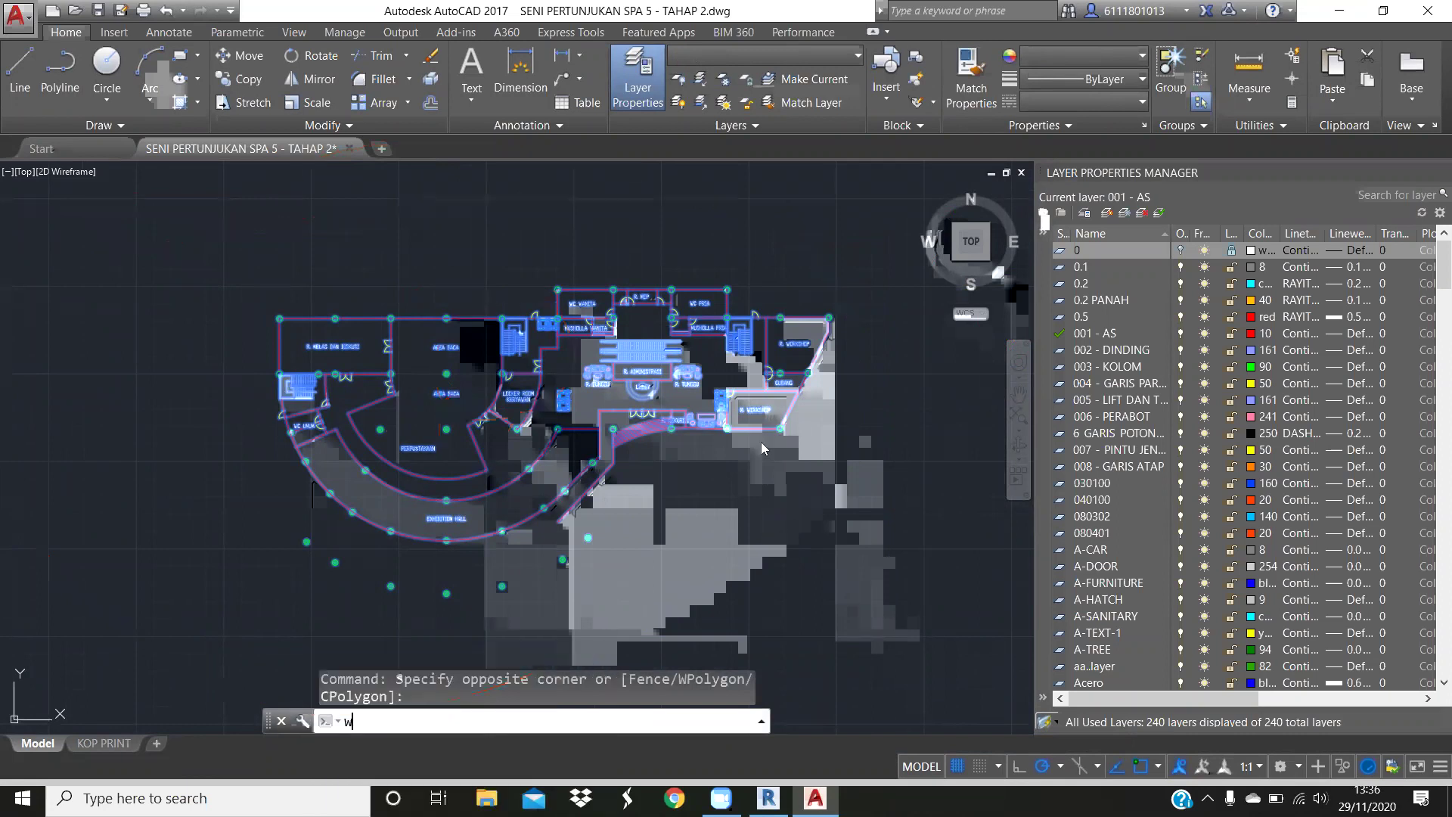
key(Return)
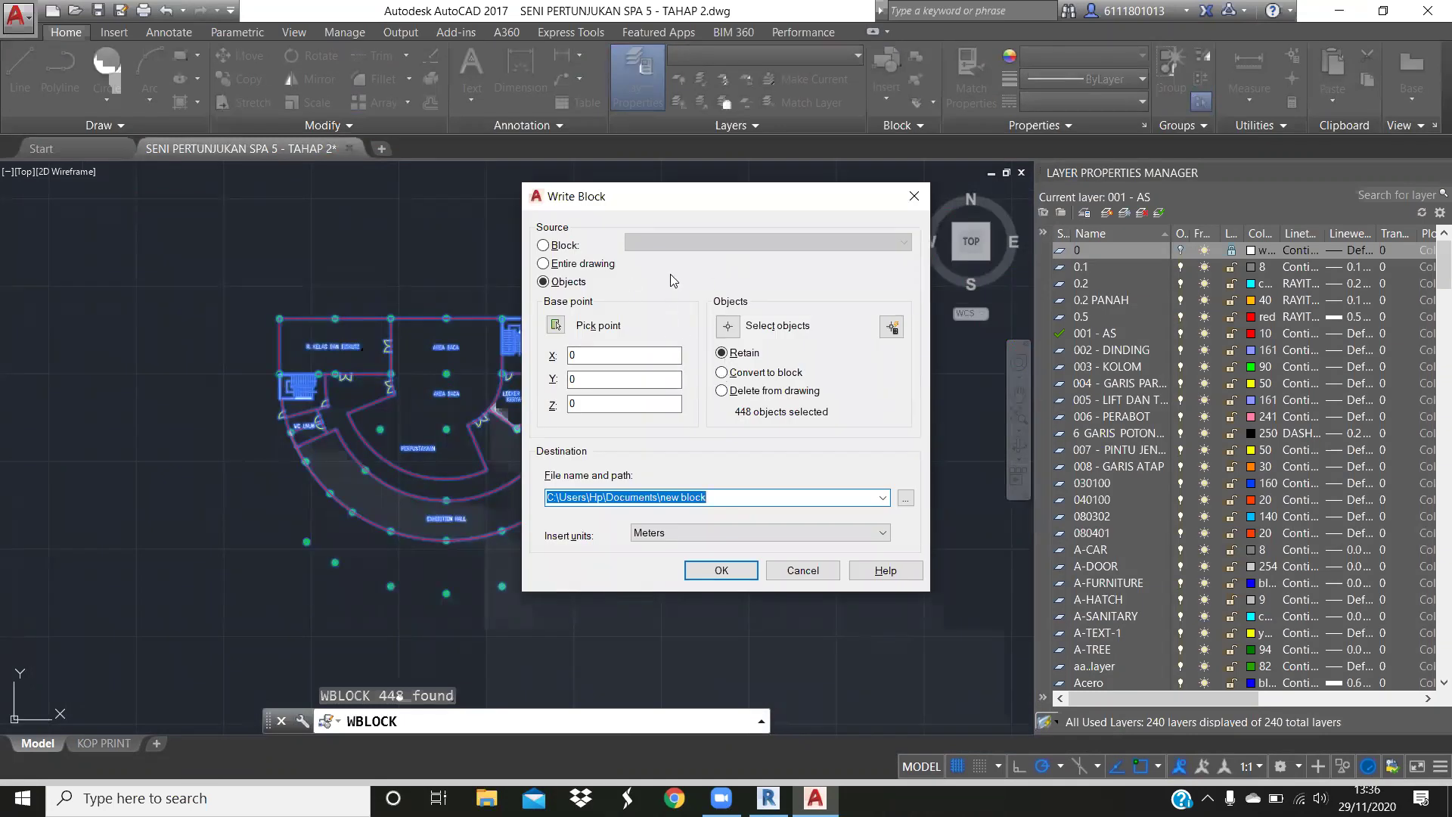
Reselect the whole ground-floor plan with a window as the objects to export
click(728, 327)
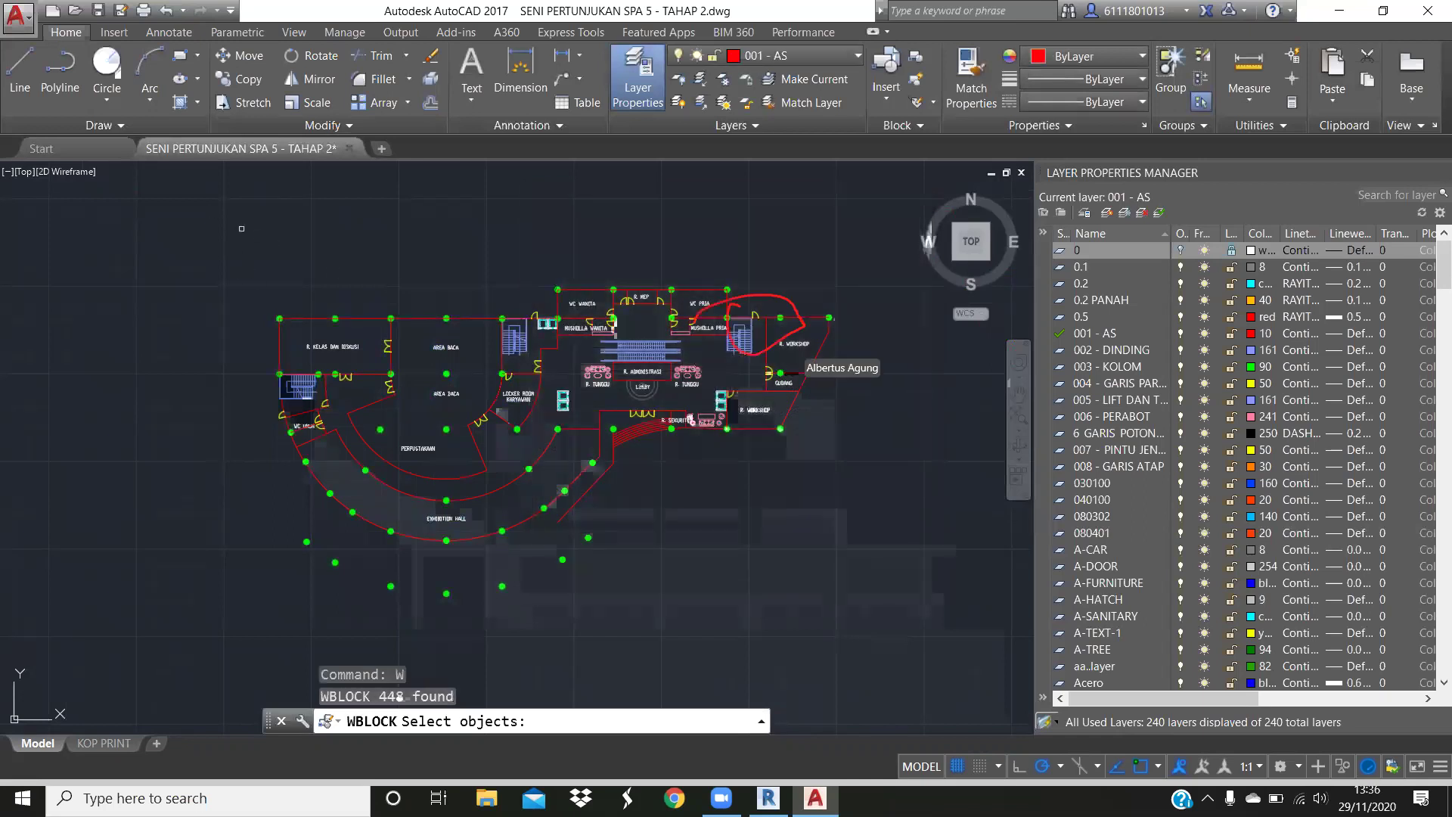
drag(241, 228, 862, 612)
key(Return)
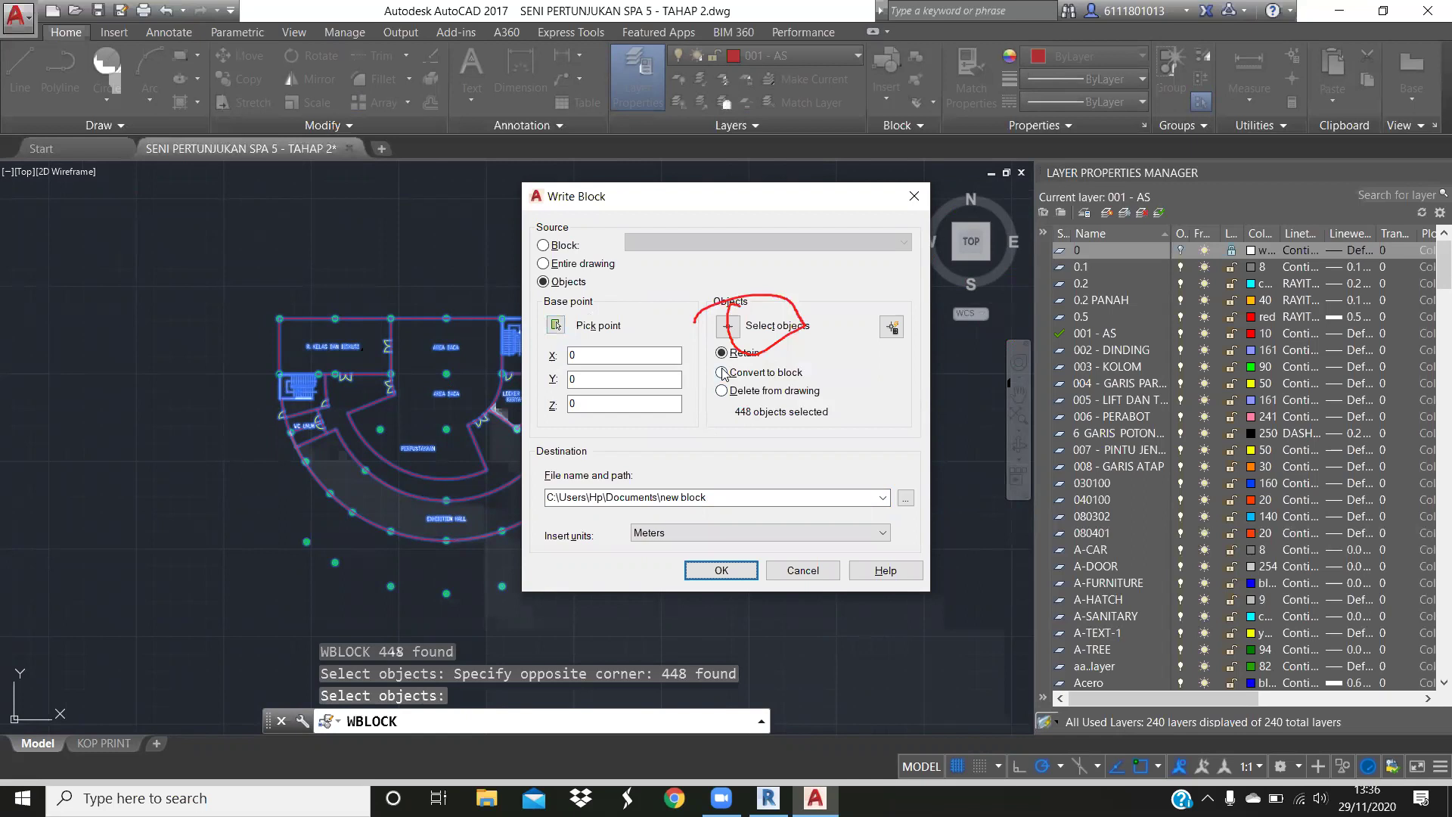
Edit the destination file name and browse for where to save the exported drawing
click(668, 499)
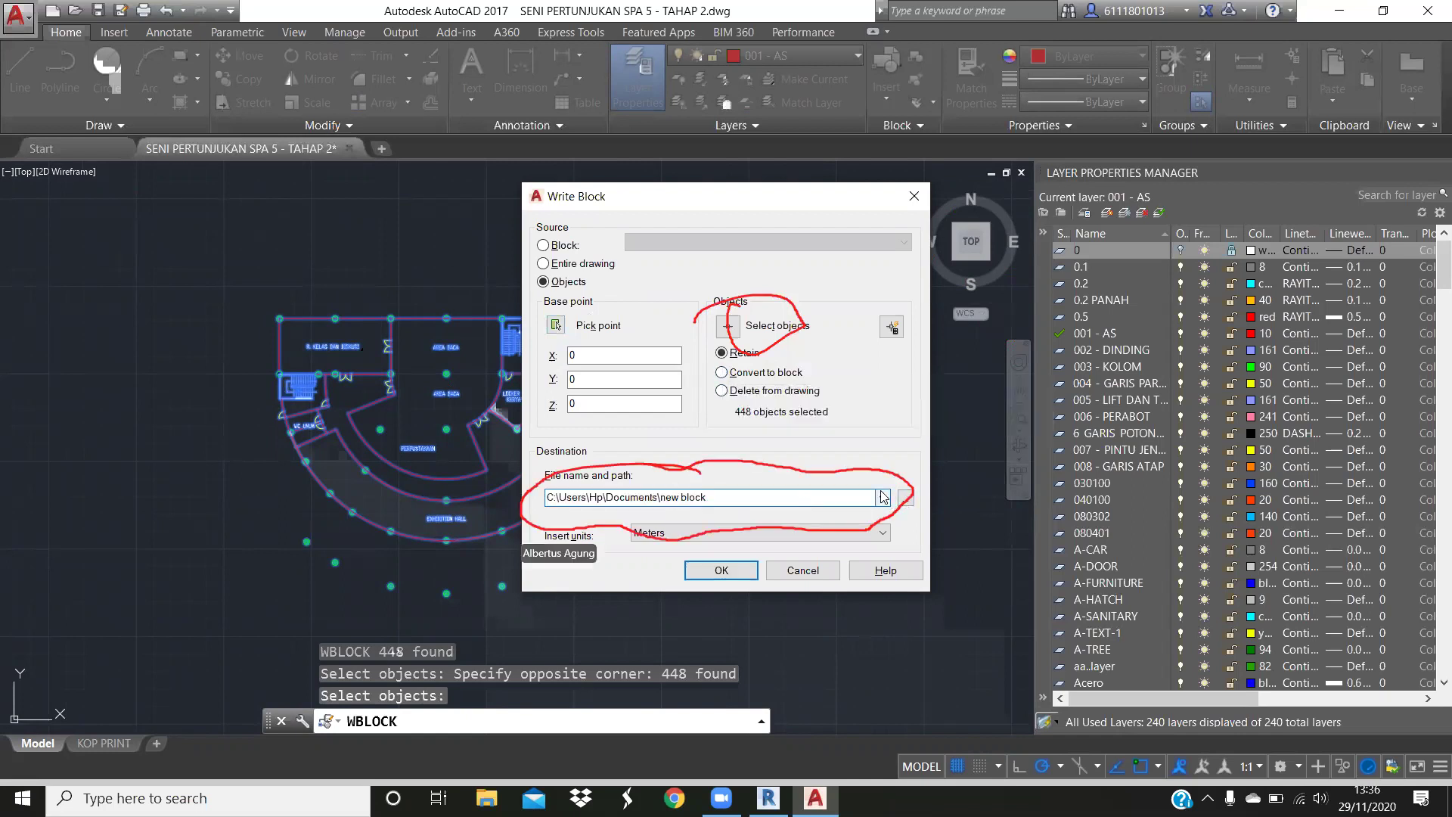
click(884, 497)
click(728, 497)
double_click(712, 496)
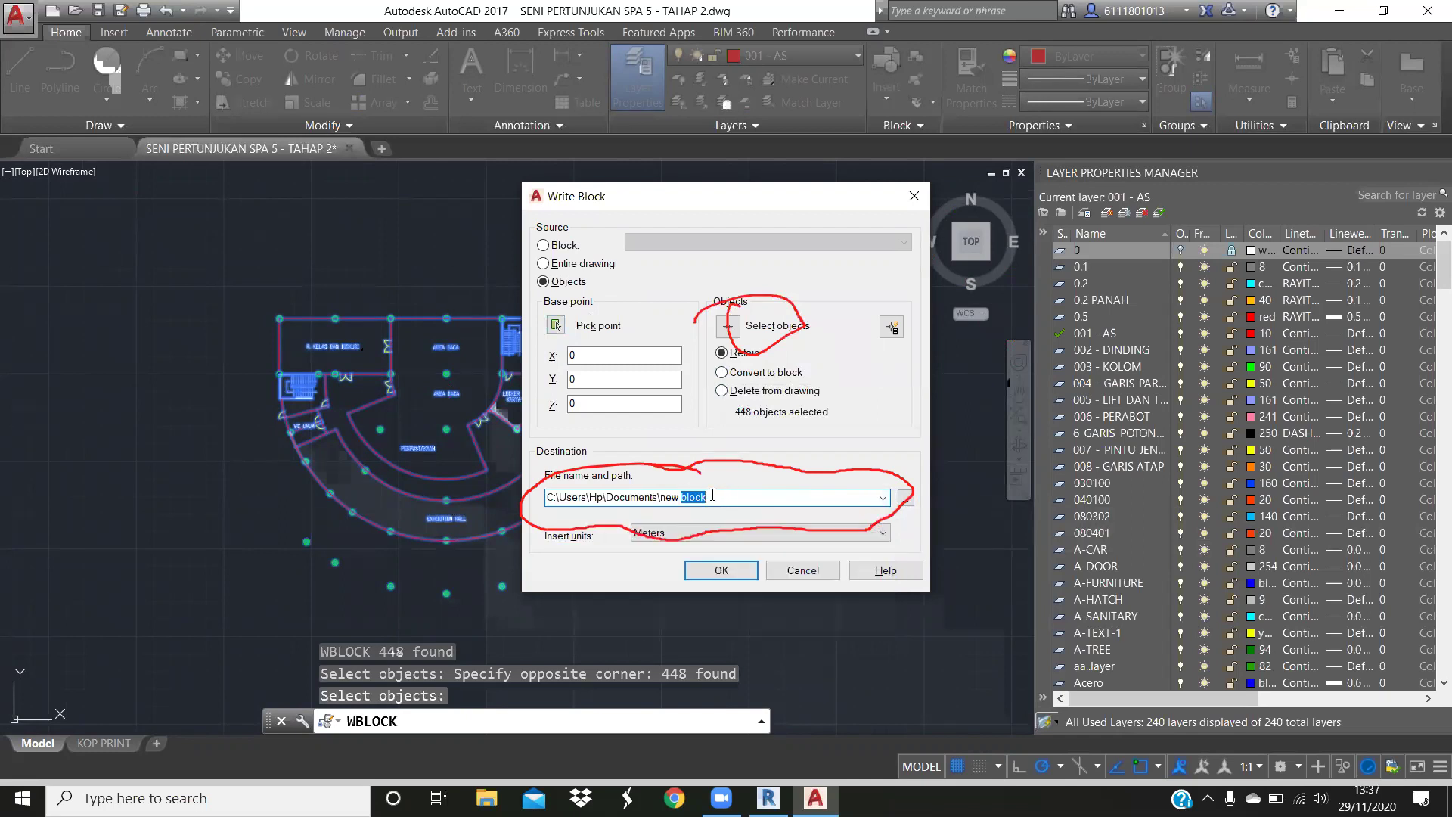
click(907, 503)
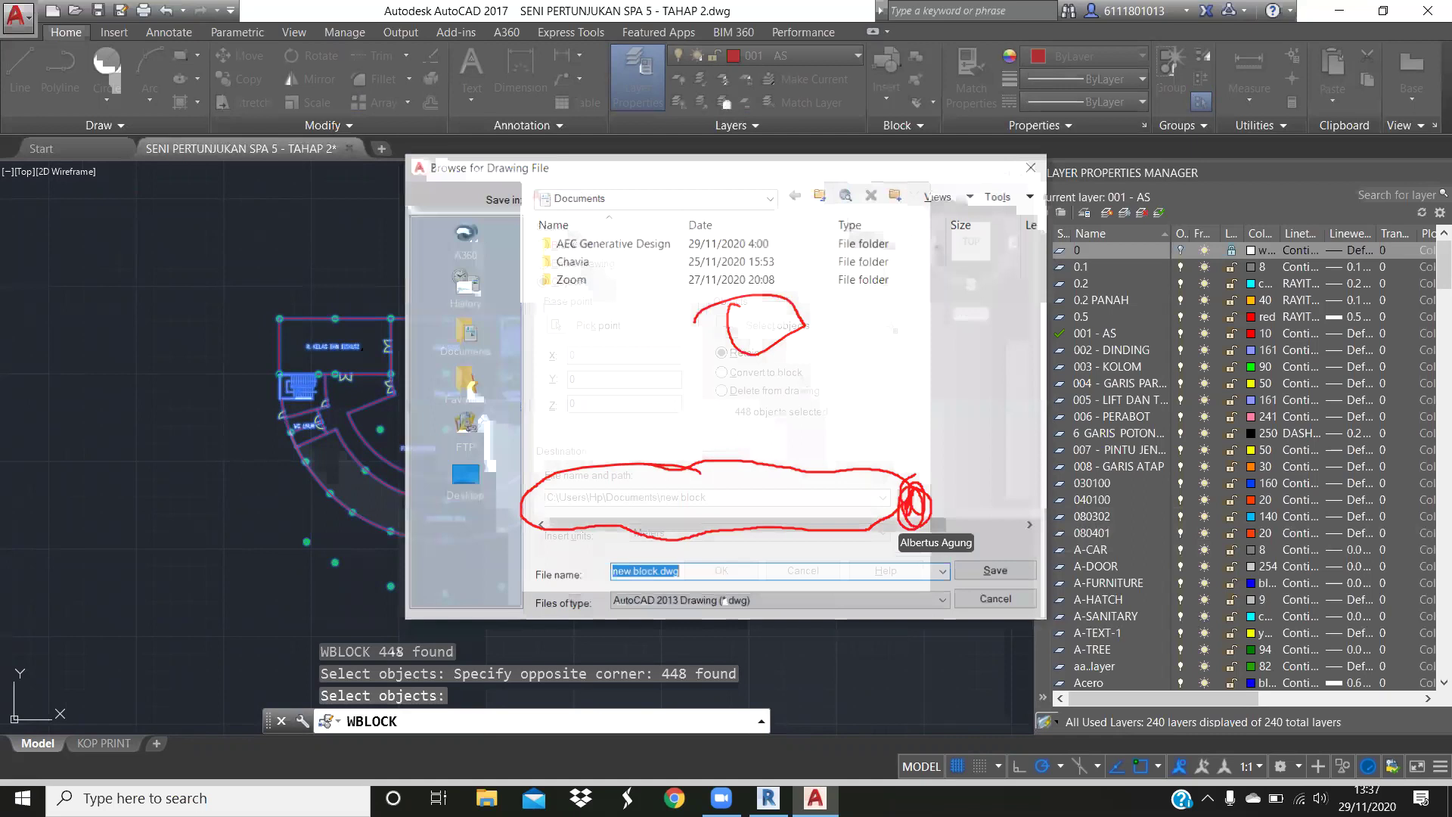
Name the exported drawing 'Denah Lt Dasar'
text(D)
key(BackSpace)
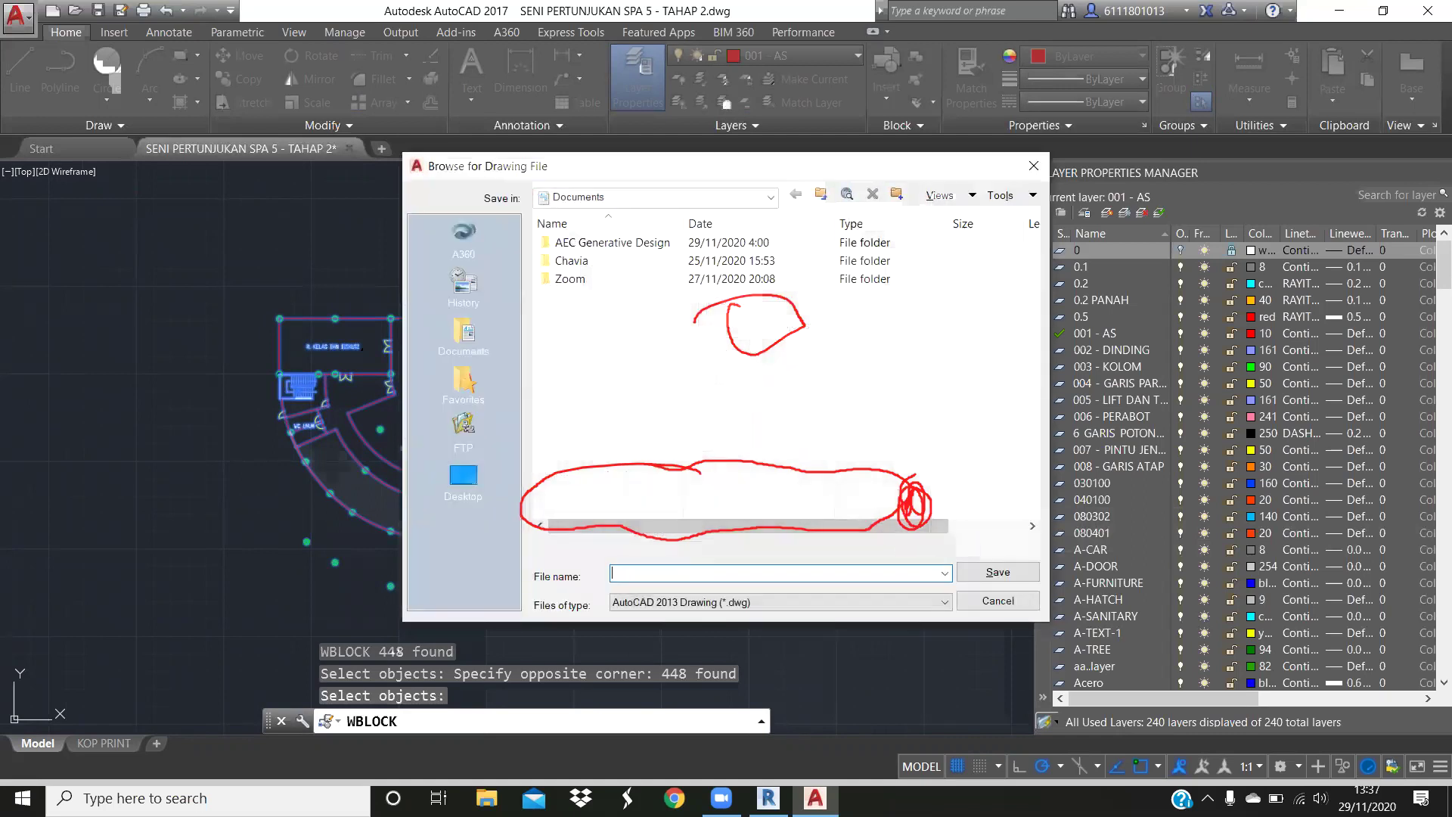
text(Denah Lt Dasar)
Save it in the Chavia > UNPAR > Akademik > Semester 5 > SPA 5 folder, then switch to Revit
double_click(634, 261)
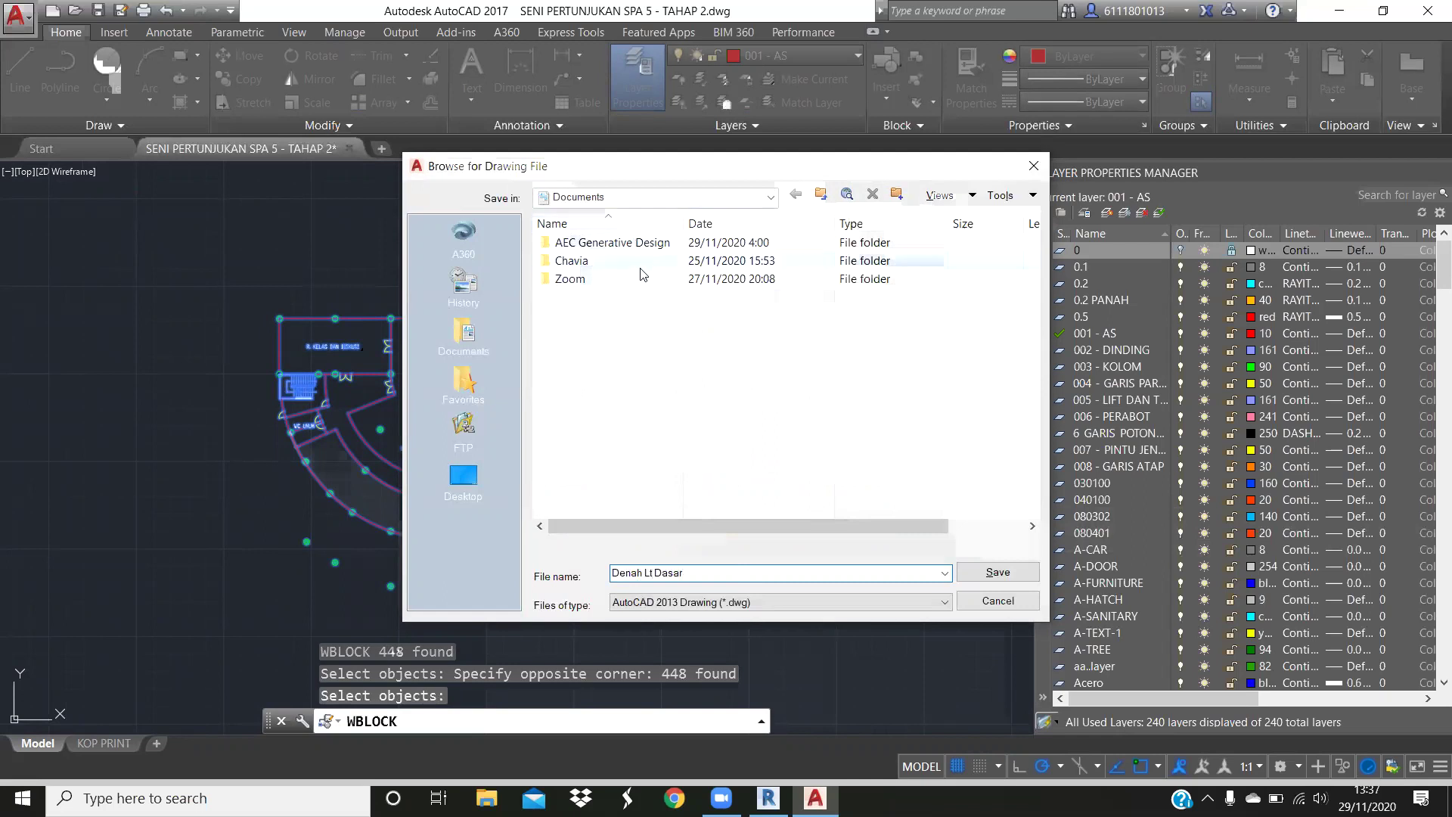
double_click(657, 260)
double_click(669, 243)
double_click(582, 242)
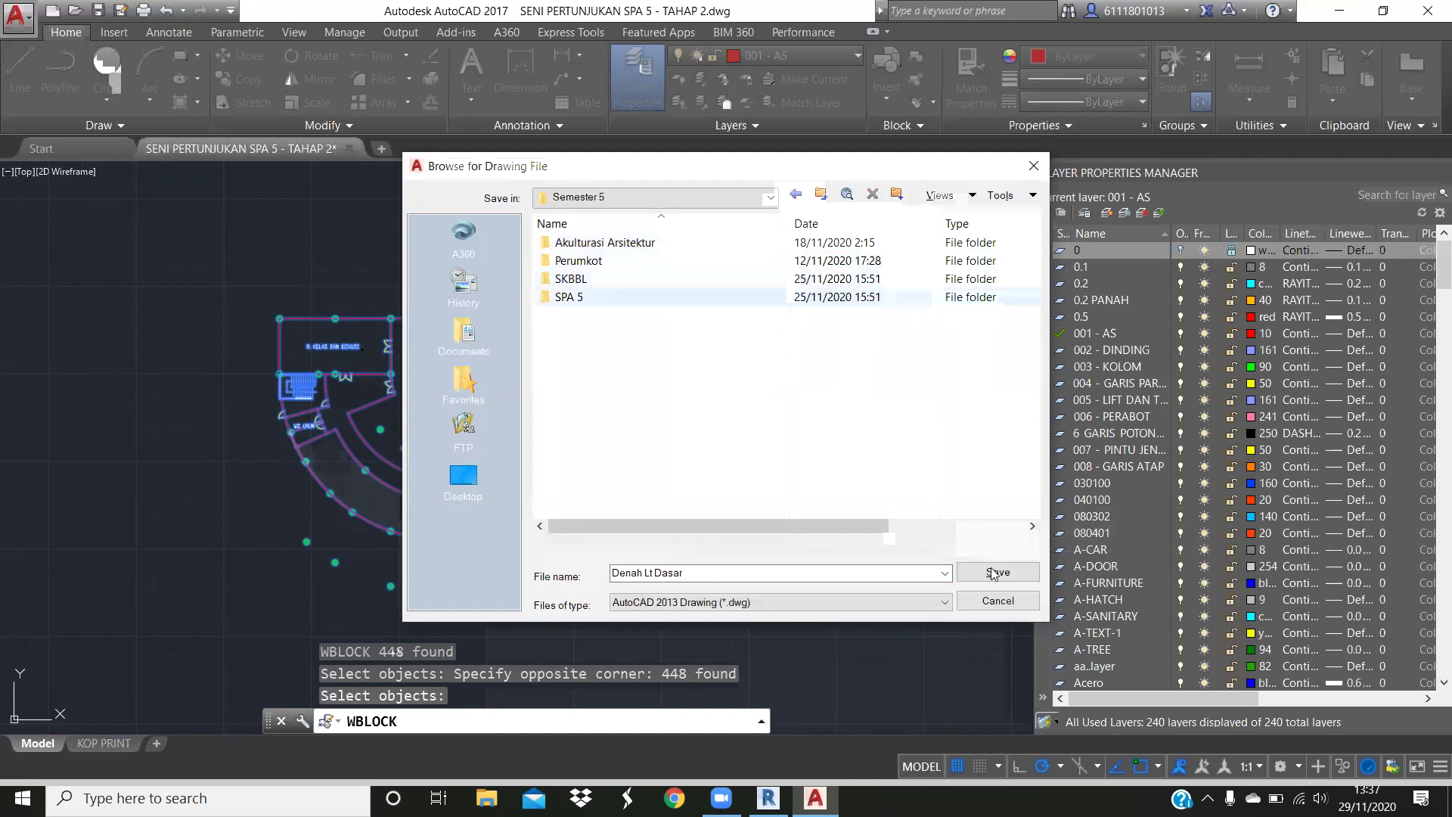
double_click(569, 298)
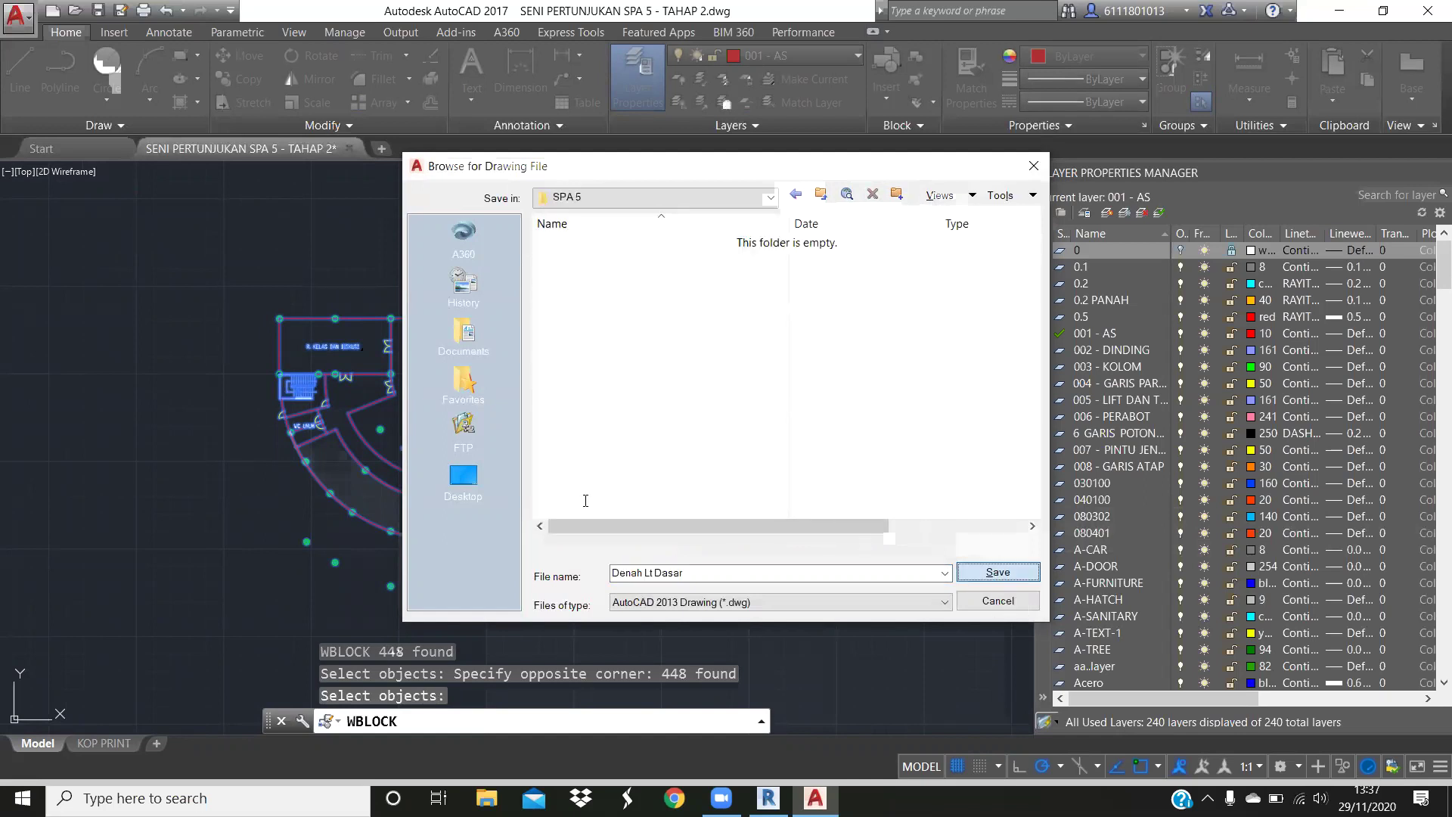
key(Return)
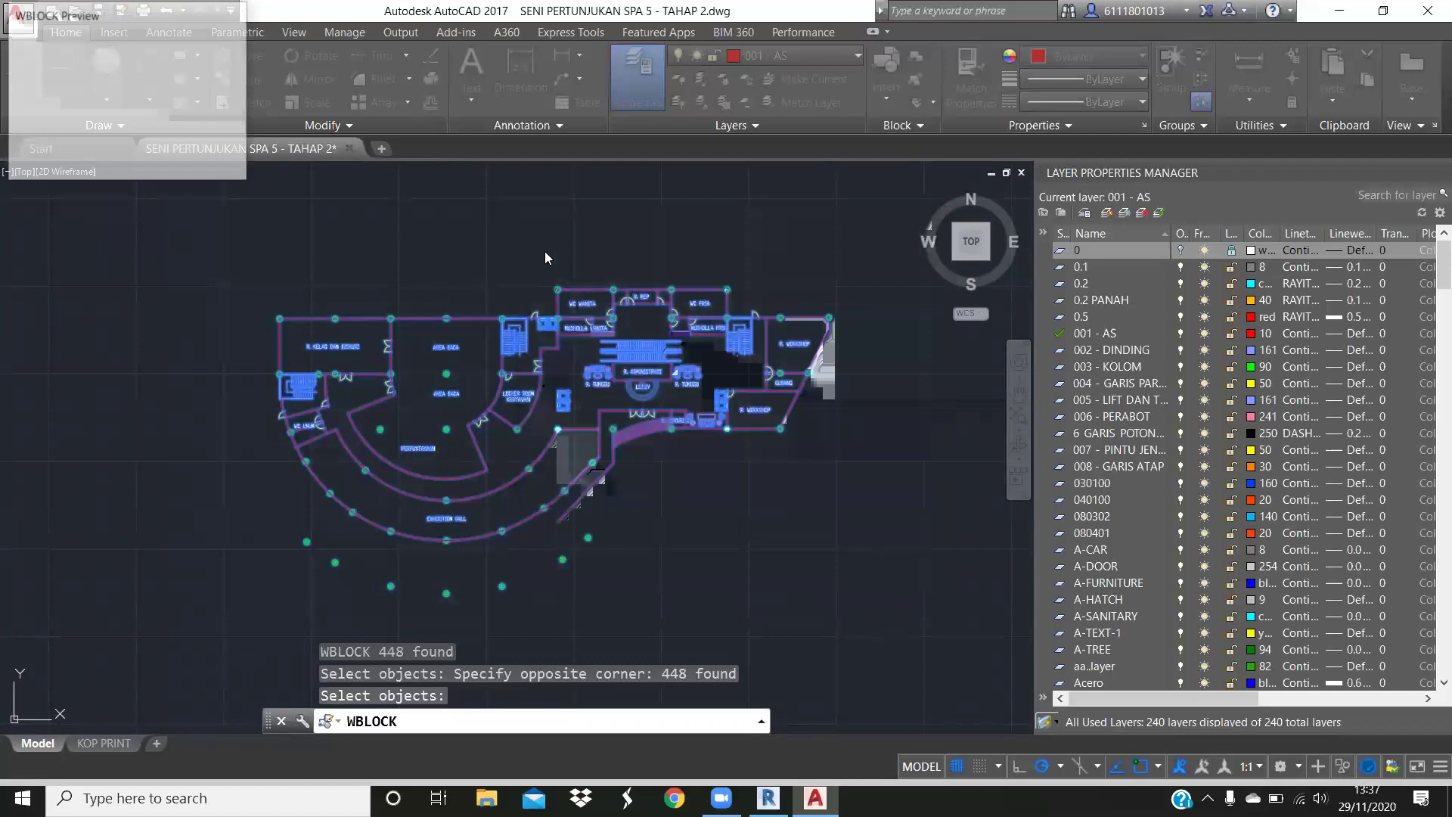
key(alt+Tab)
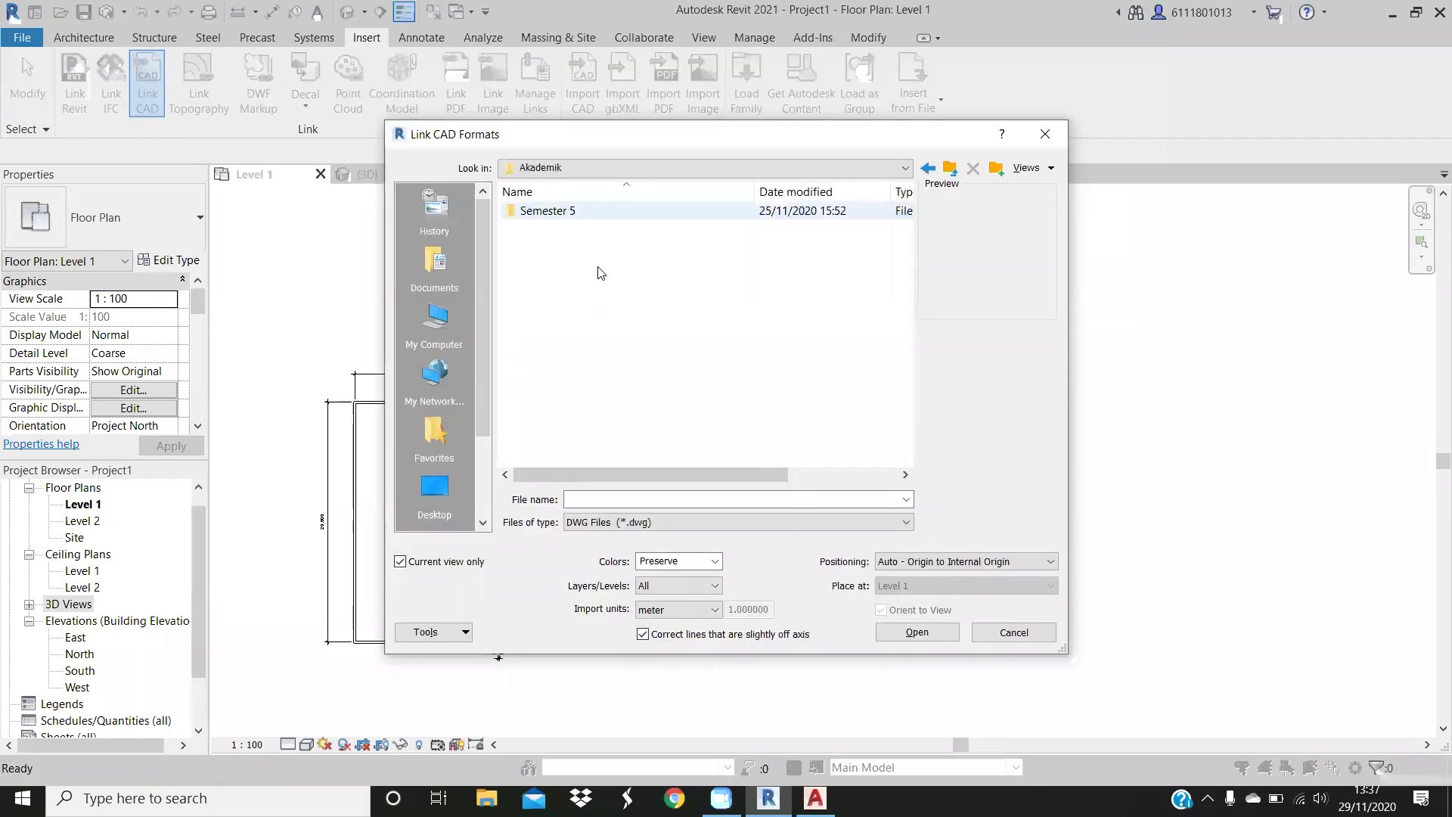
Browse to Semester 5 > SPA 5 and link Denah Lt Dasar.dwg into Level 1
double_click(603, 215)
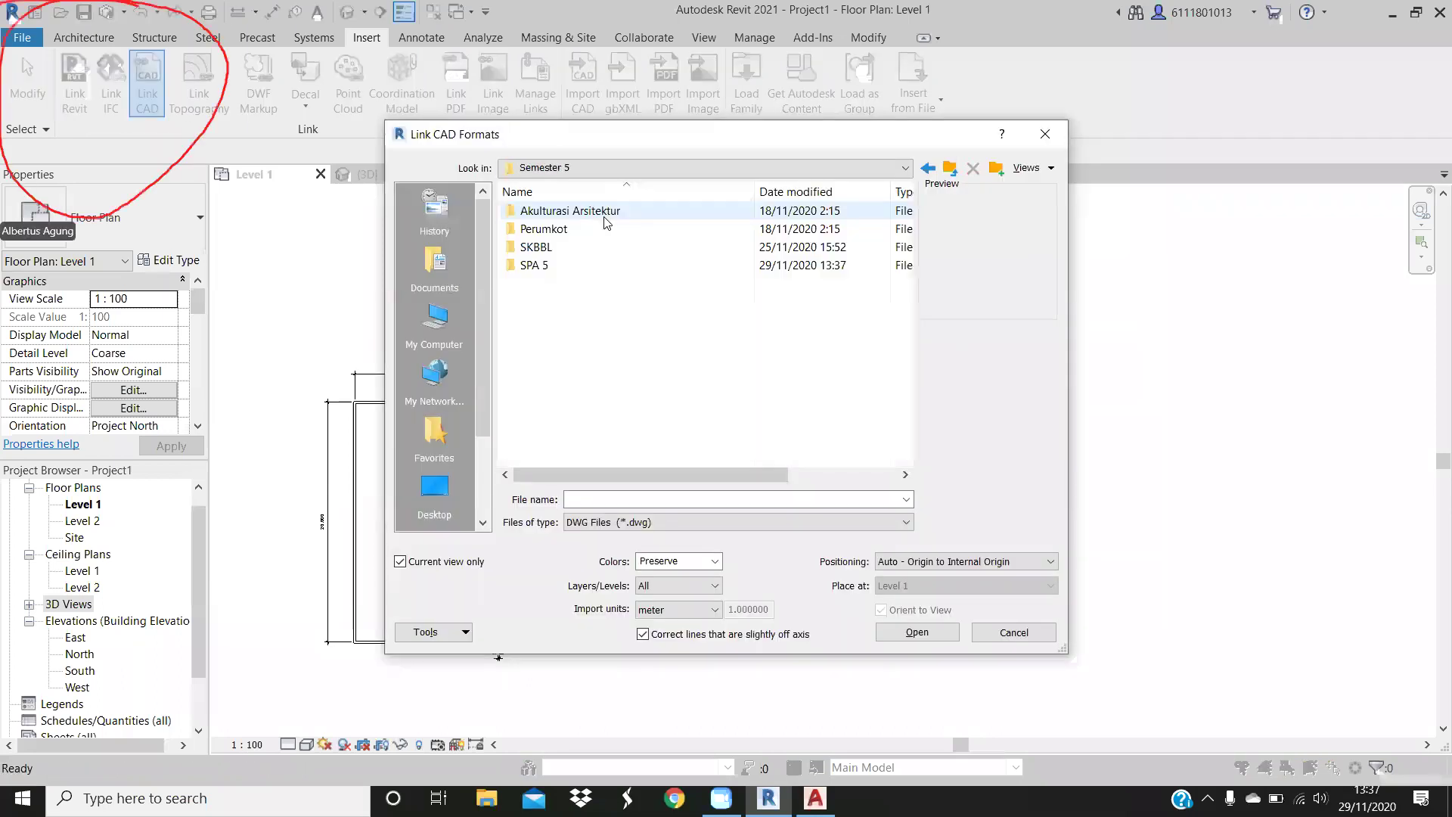
double_click(534, 265)
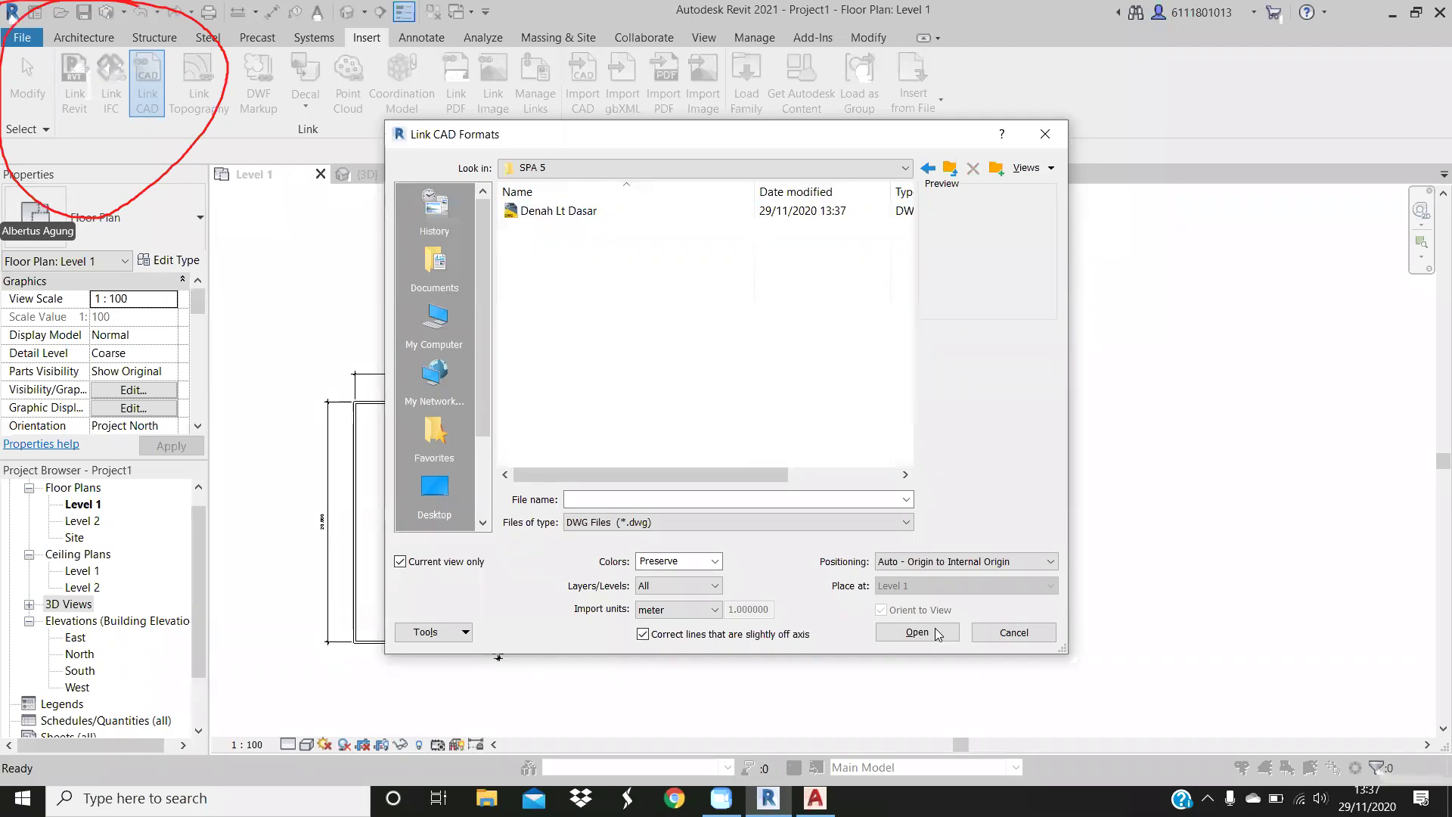
click(938, 634)
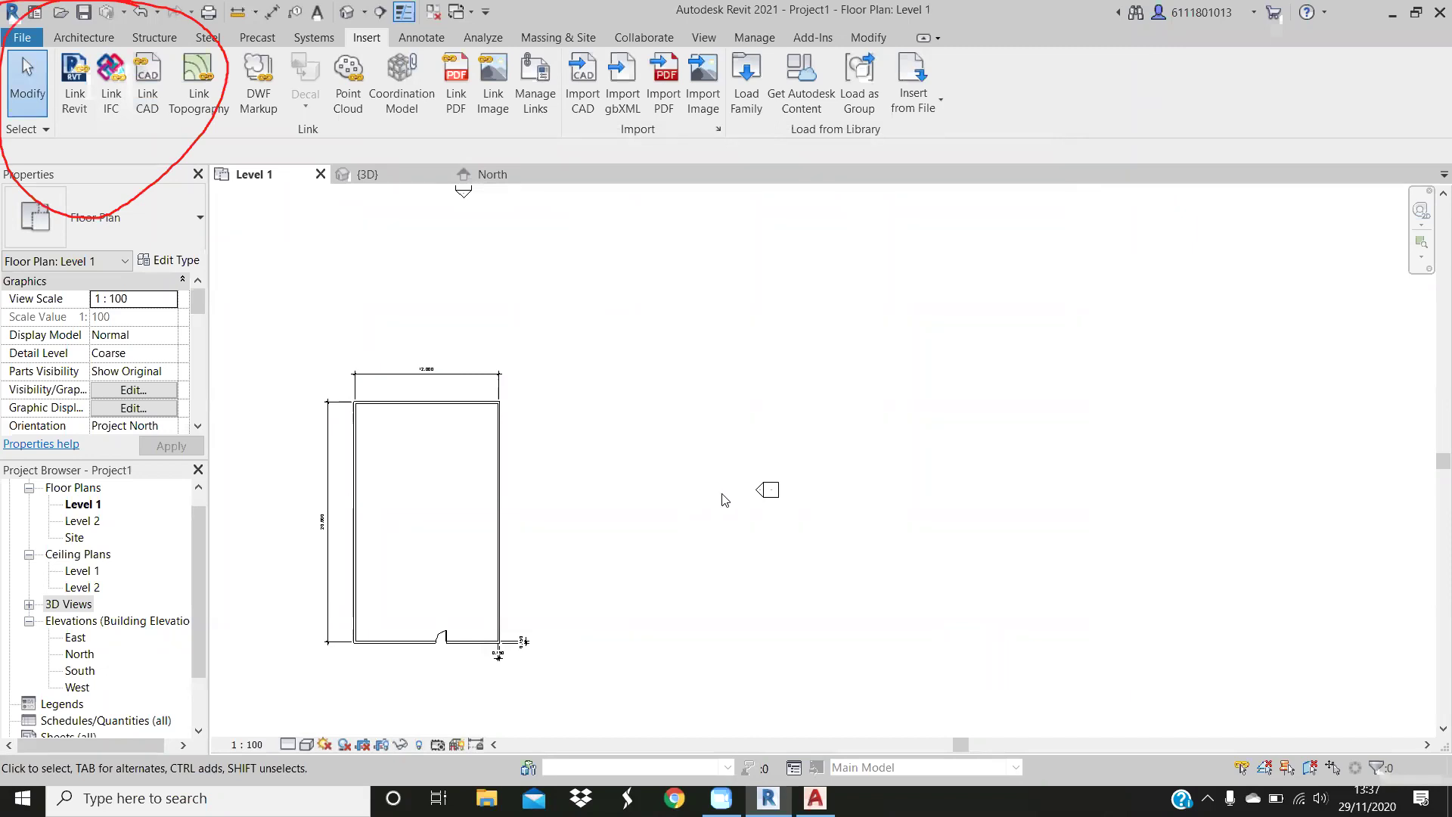
Zoom and pan until the linked Denah Lt Dasar plan fills the Level 1 view
scroll(738, 503, down, 2)
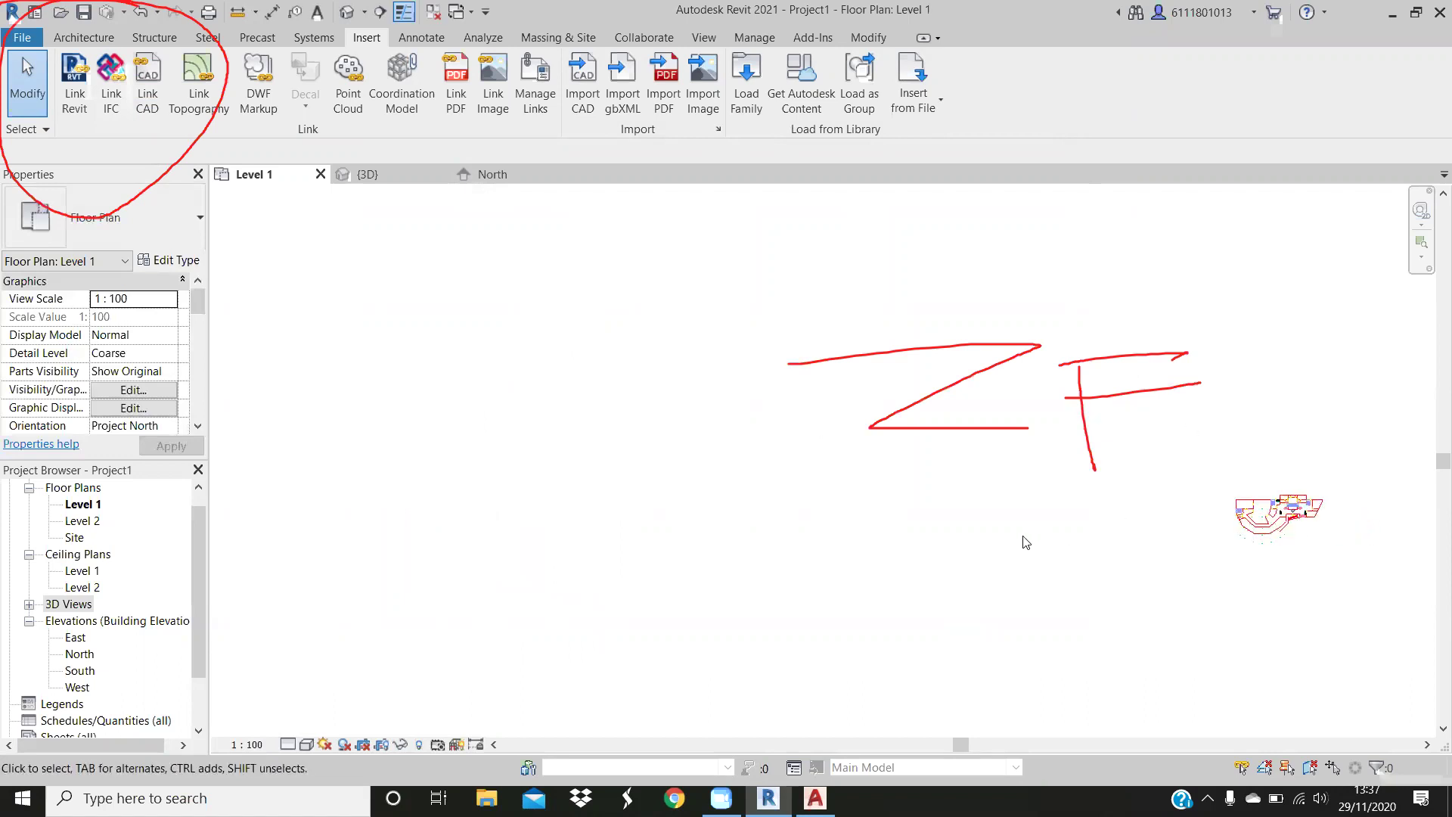
scroll(944, 600, up, 3)
scroll(937, 623, up, 1)
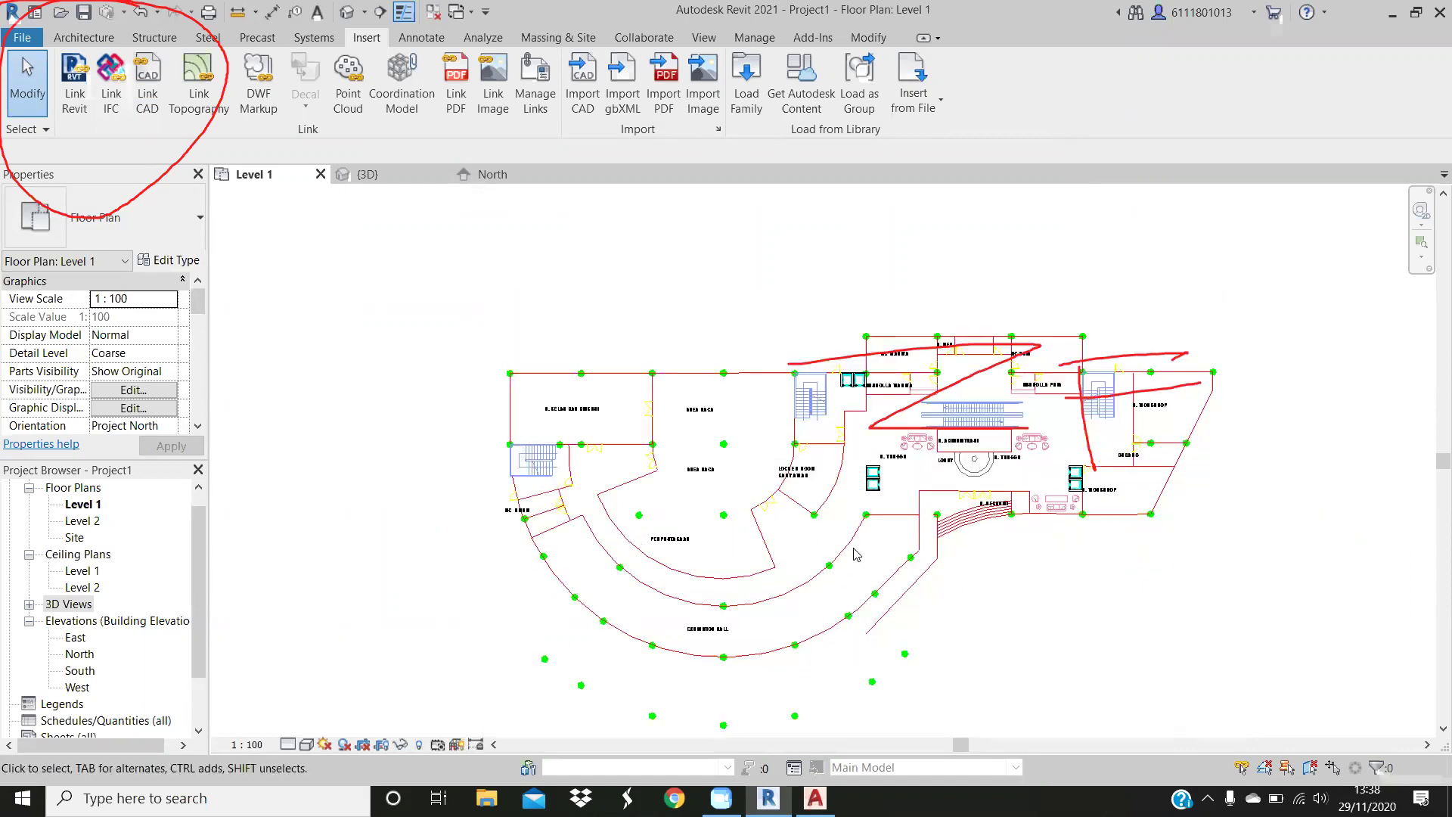
middle_drag(855, 555, 820, 548)
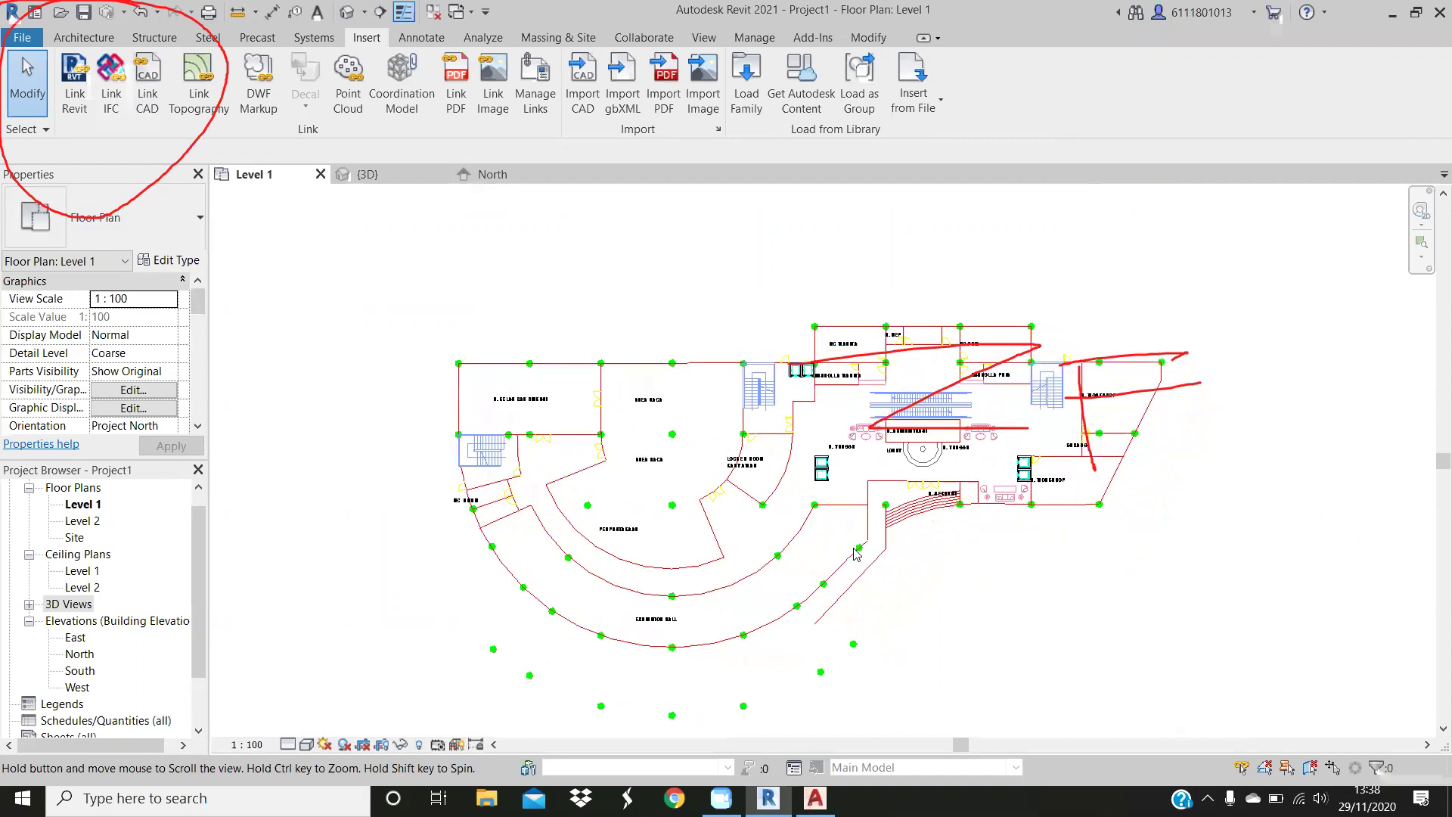
middle_drag(855, 555, 829, 541)
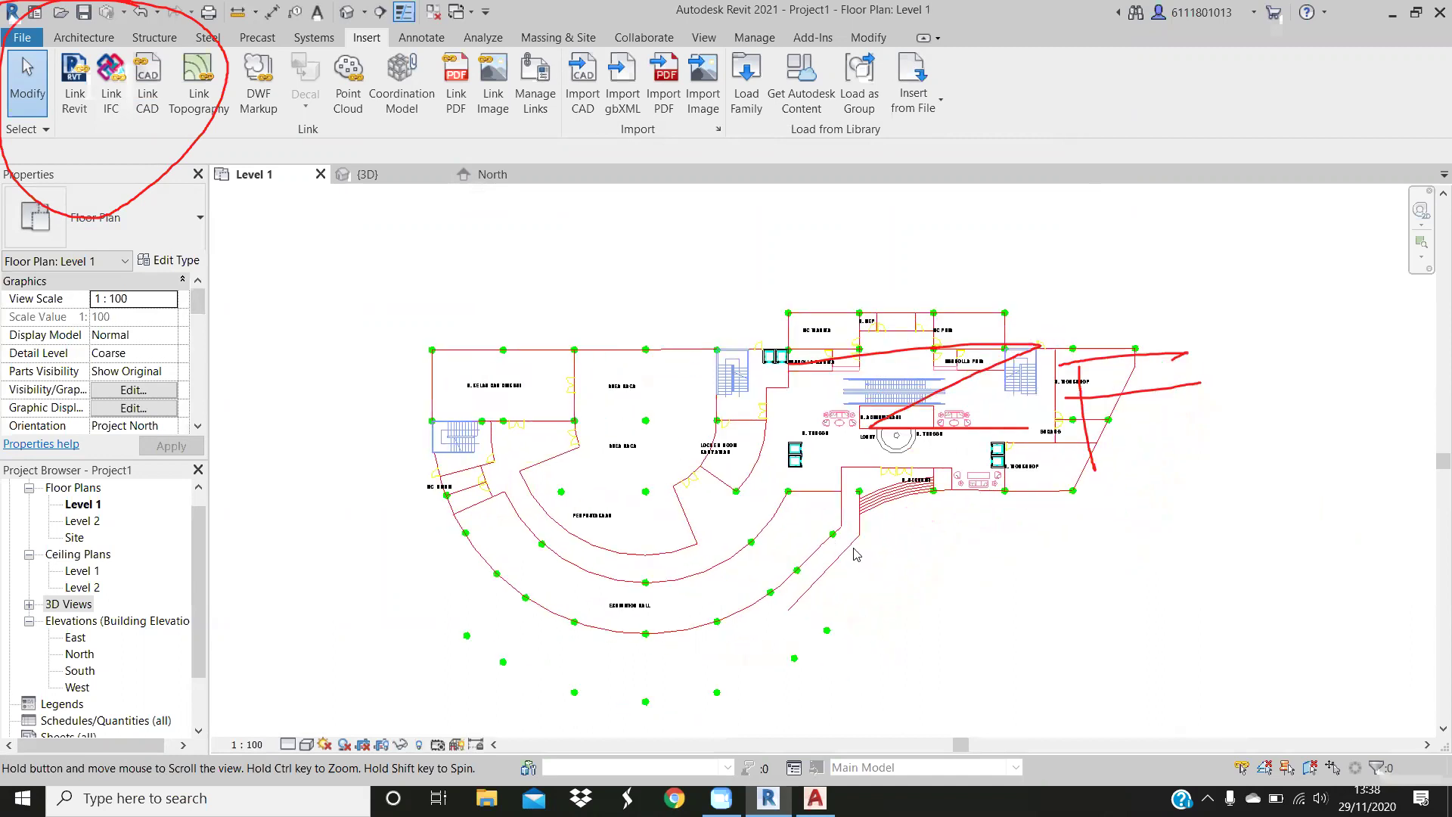
scroll(856, 554, up, 1)
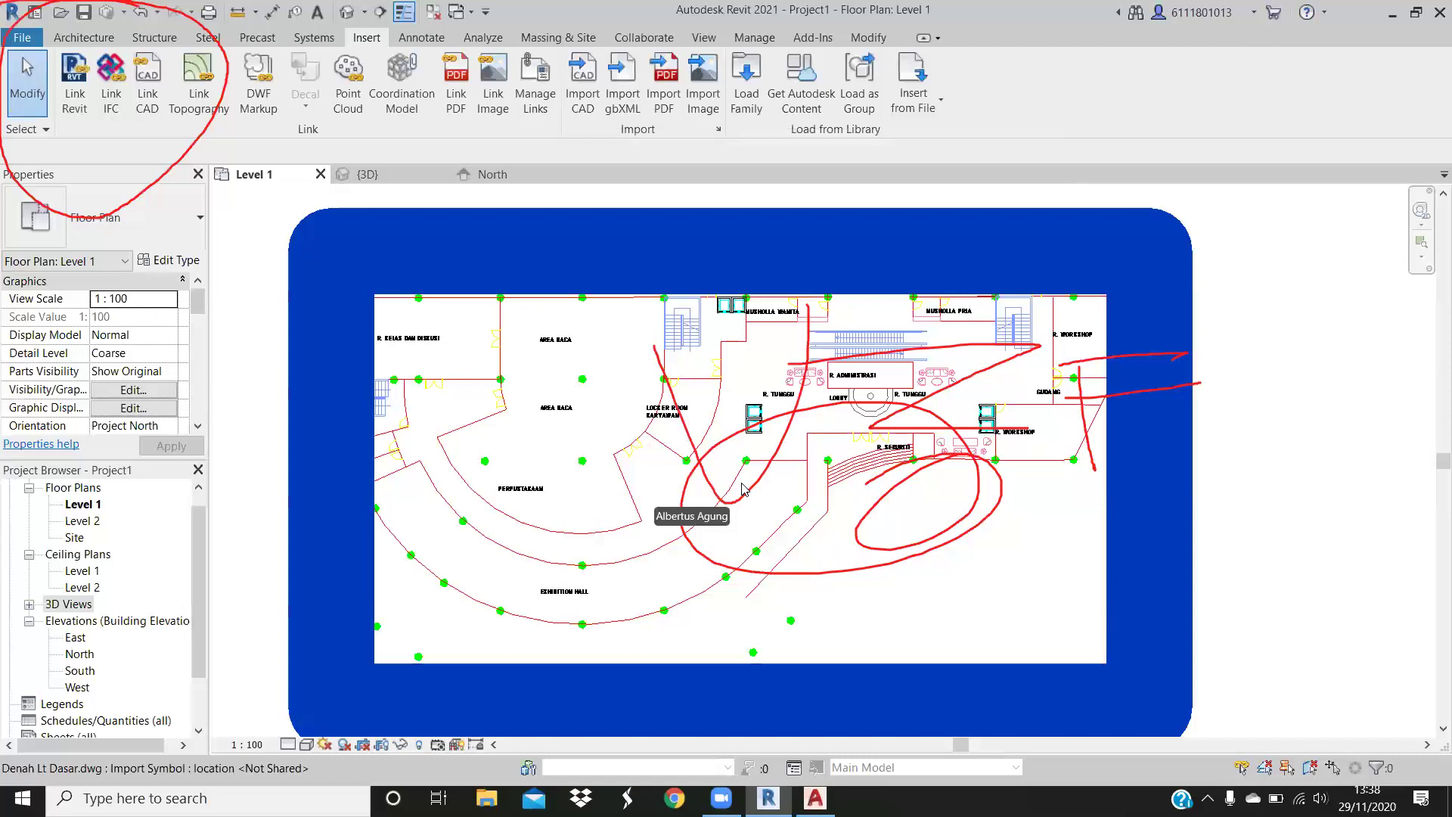
Select the linked ground-floor drawing and move it to a new position with MV
click(894, 562)
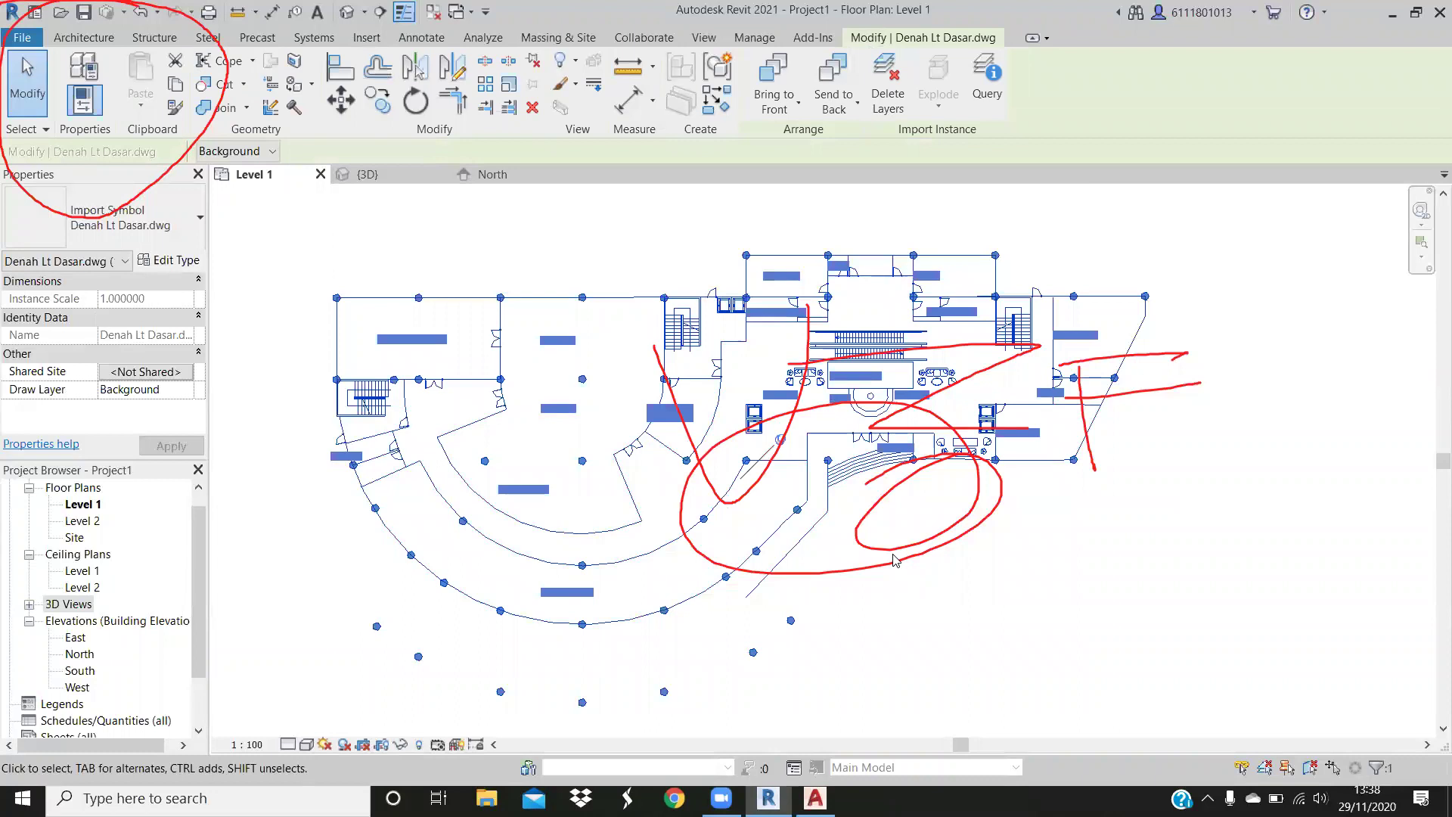
scroll(893, 561, down, 1)
scroll(894, 561, down, 1)
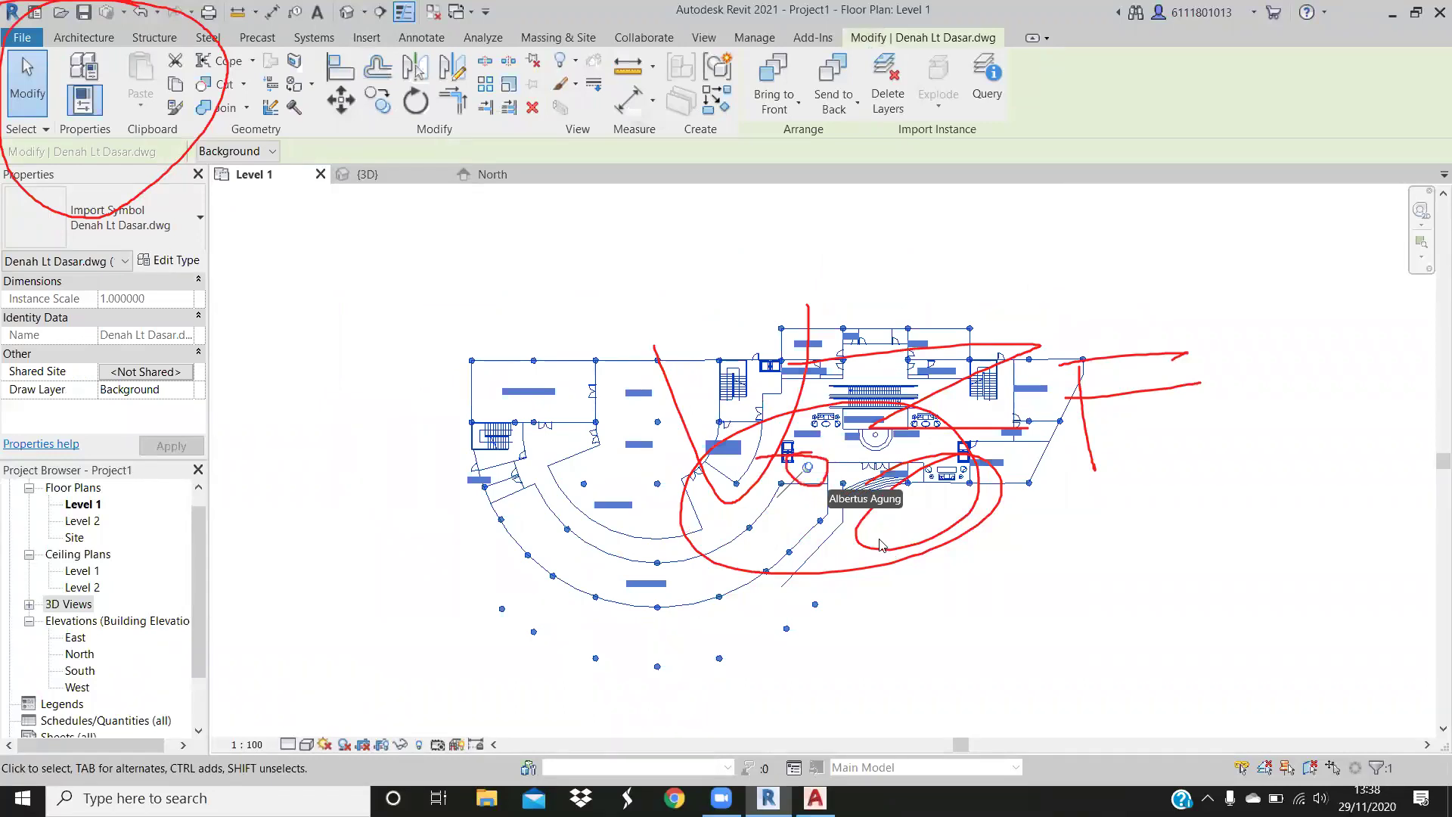
drag(816, 523, 824, 537)
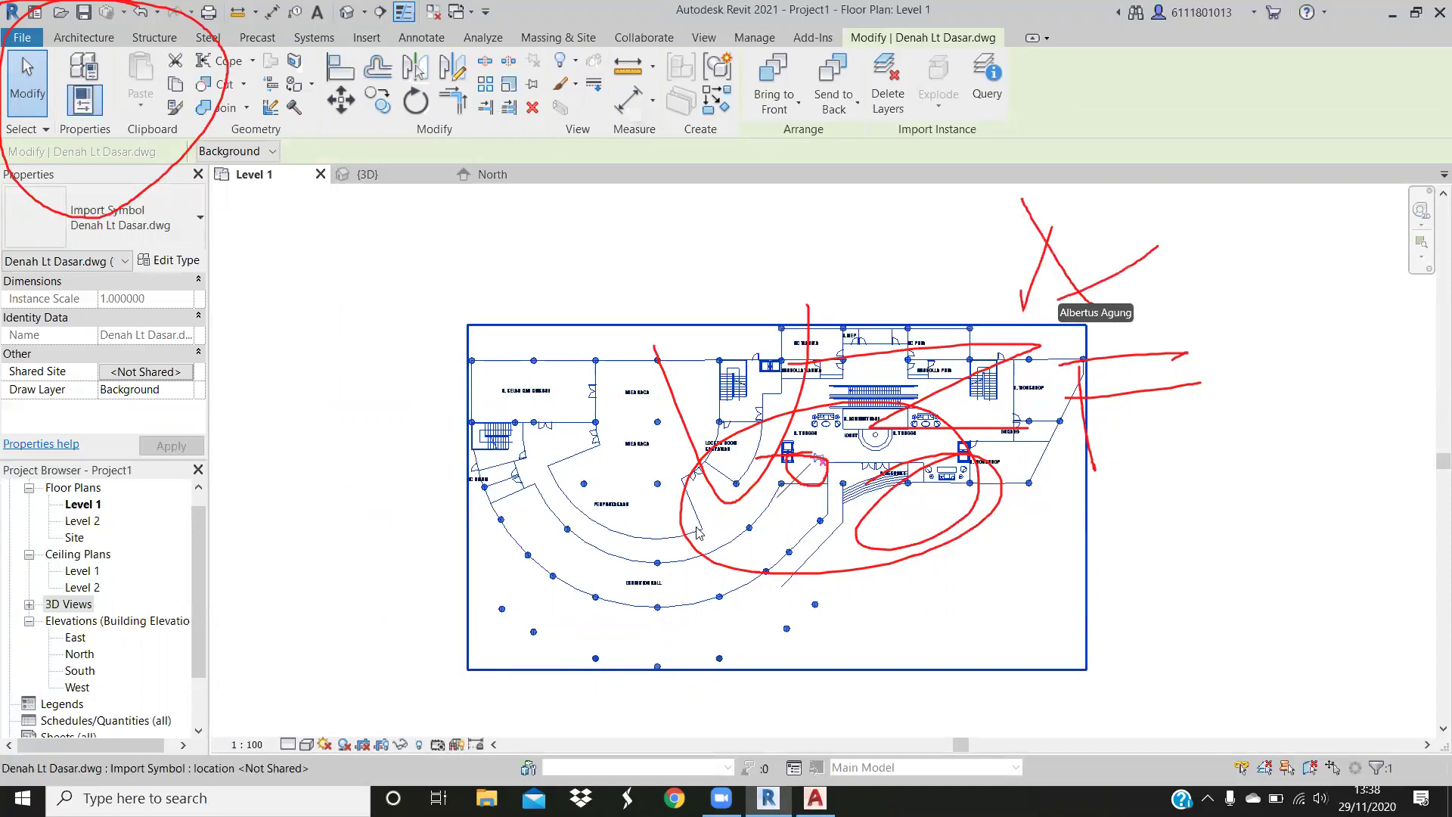
click(573, 514)
key(m)
key(v)
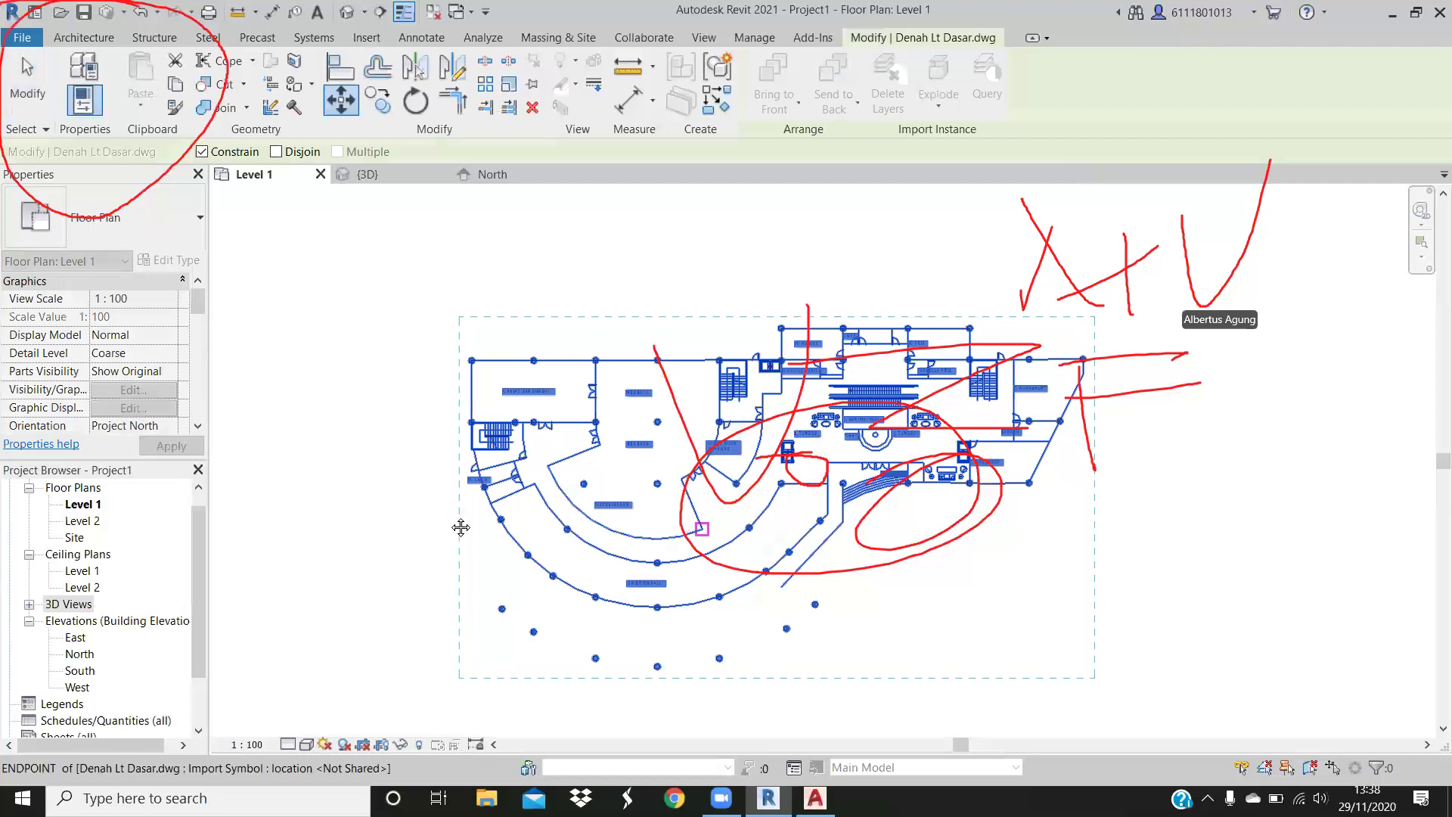
click(464, 522)
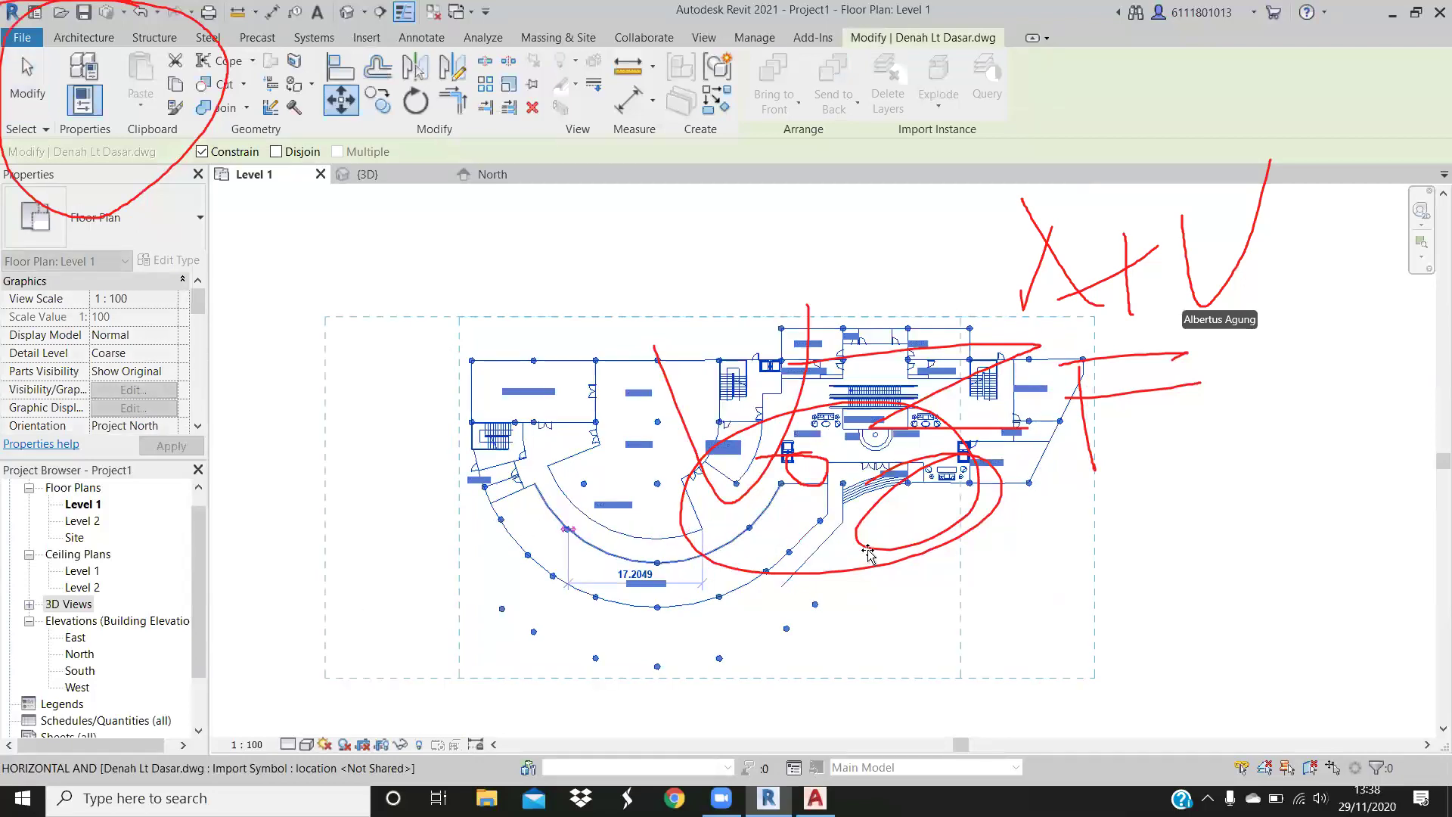
click(453, 514)
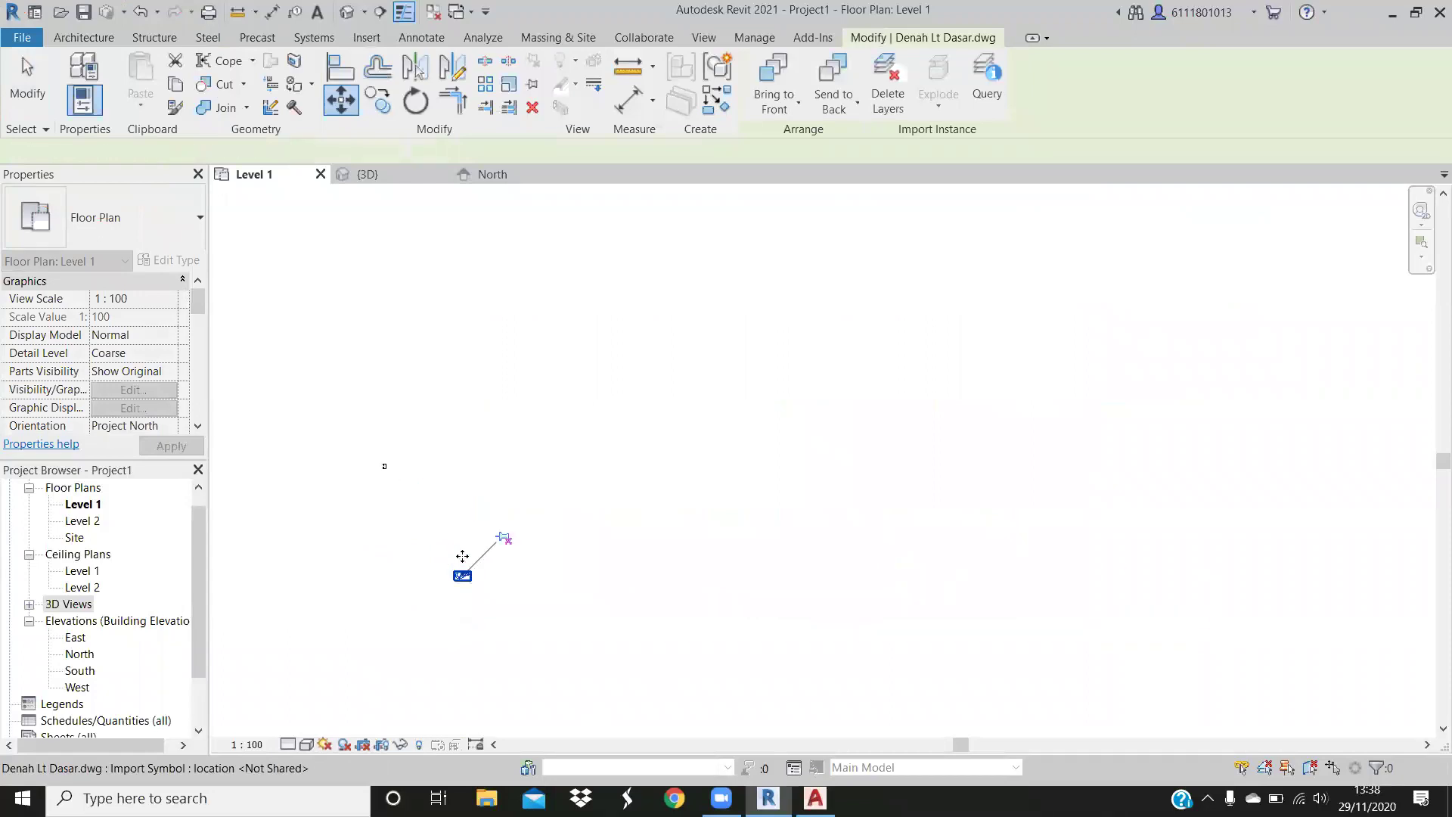
Reselect the linked drawing and zoom in on it
scroll(463, 569, up, 1)
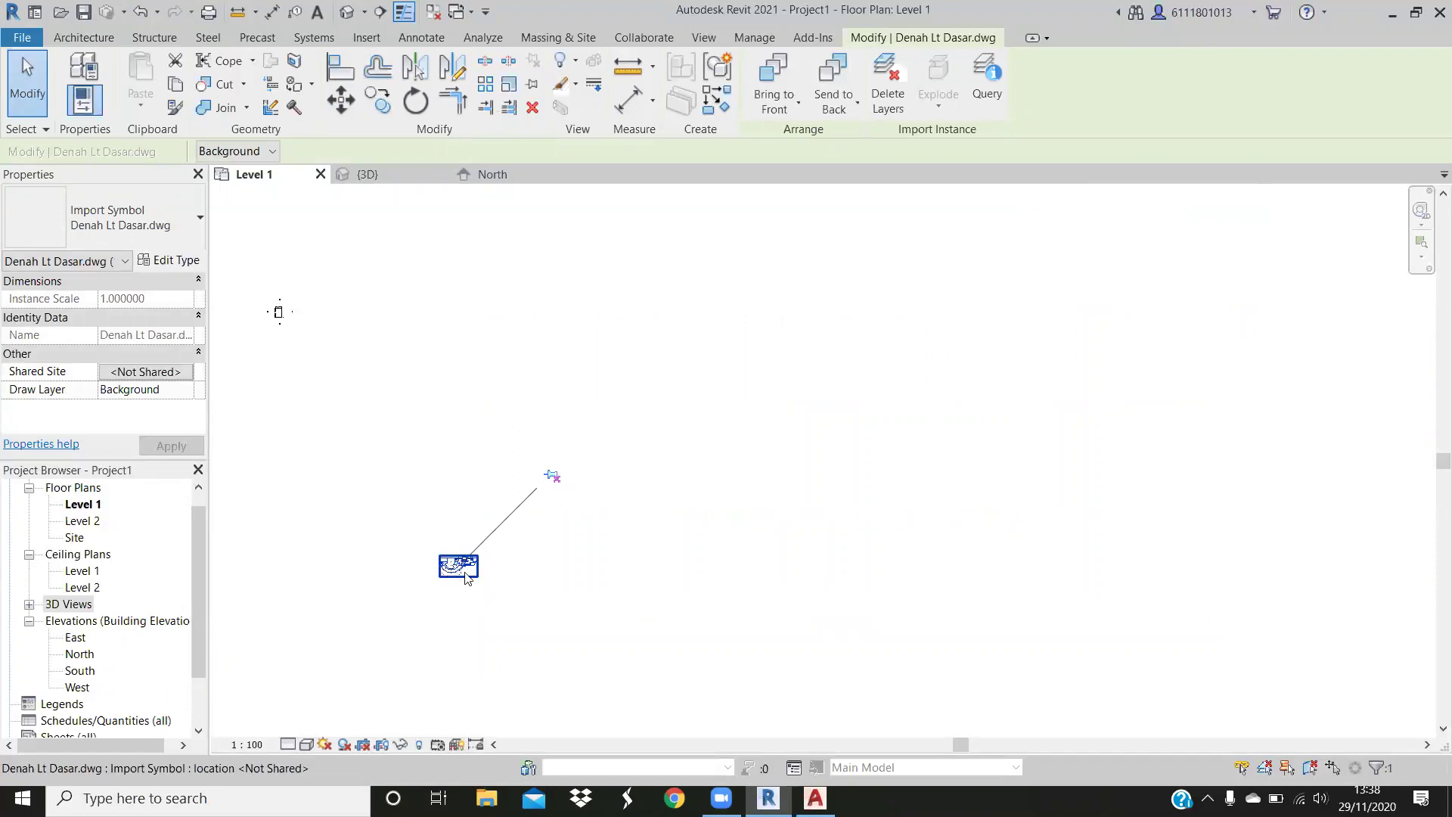
key(m)
scroll(462, 567, up, 2)
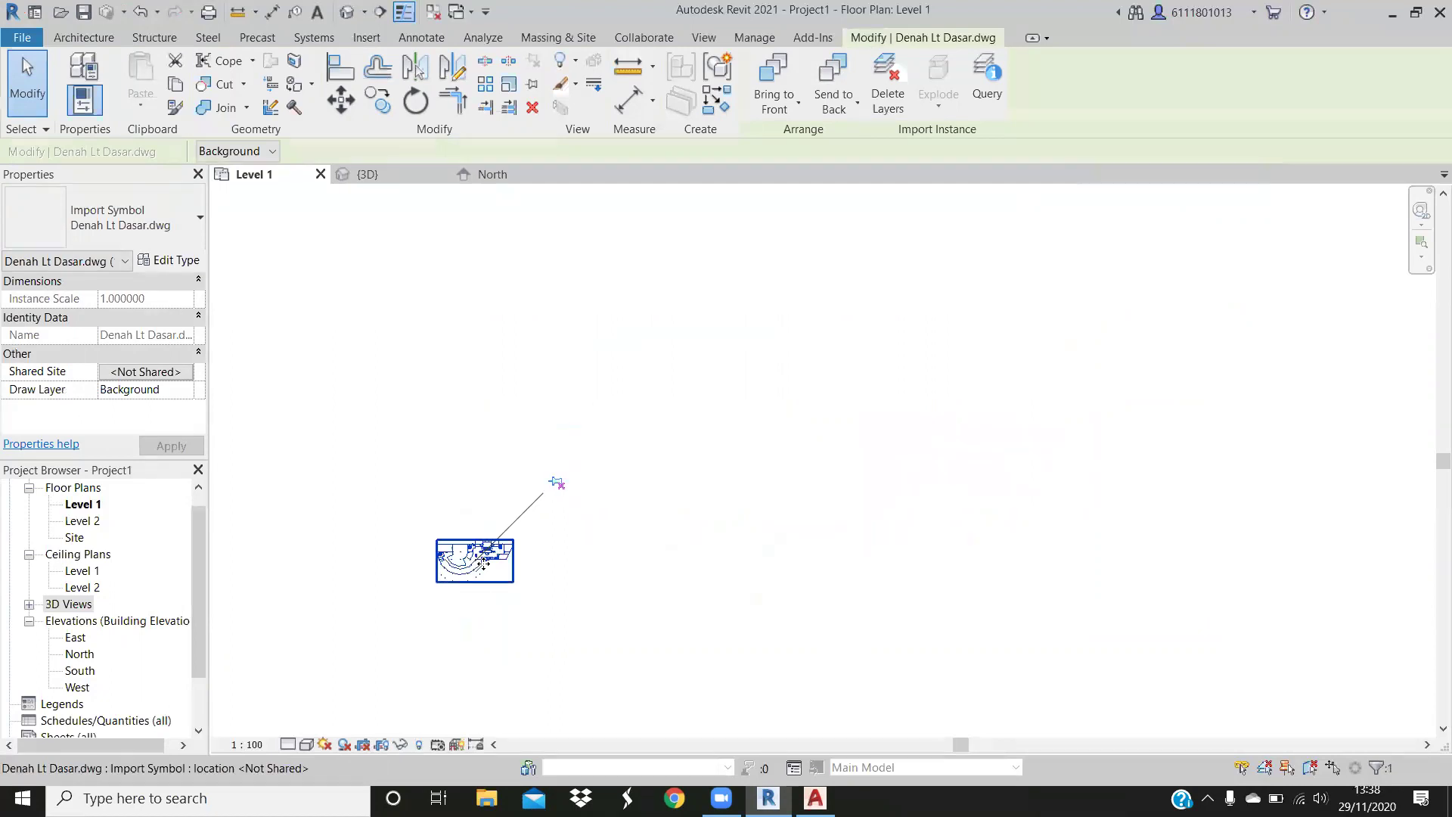
scroll(473, 582, up, 2)
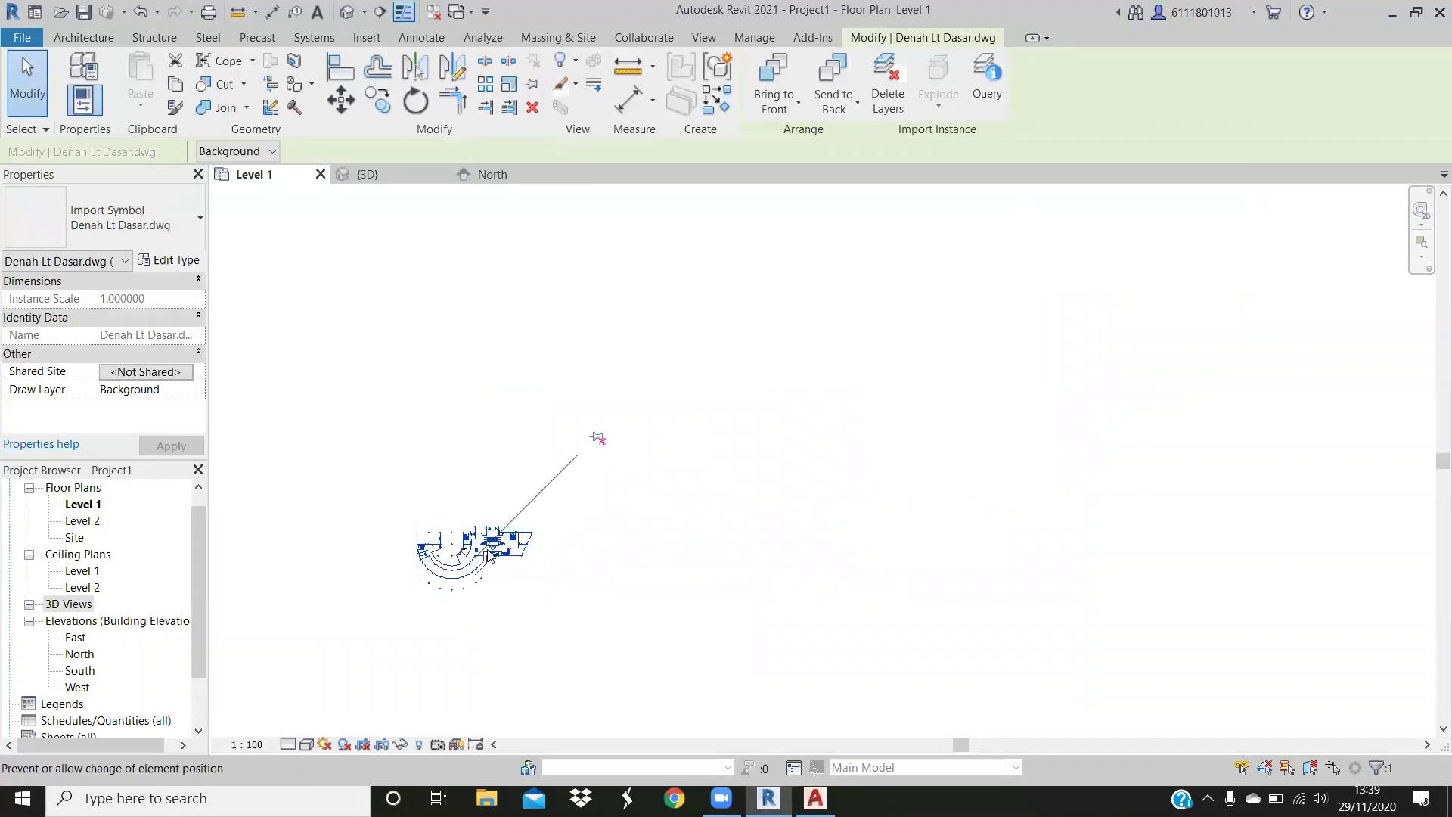
key(Escape)
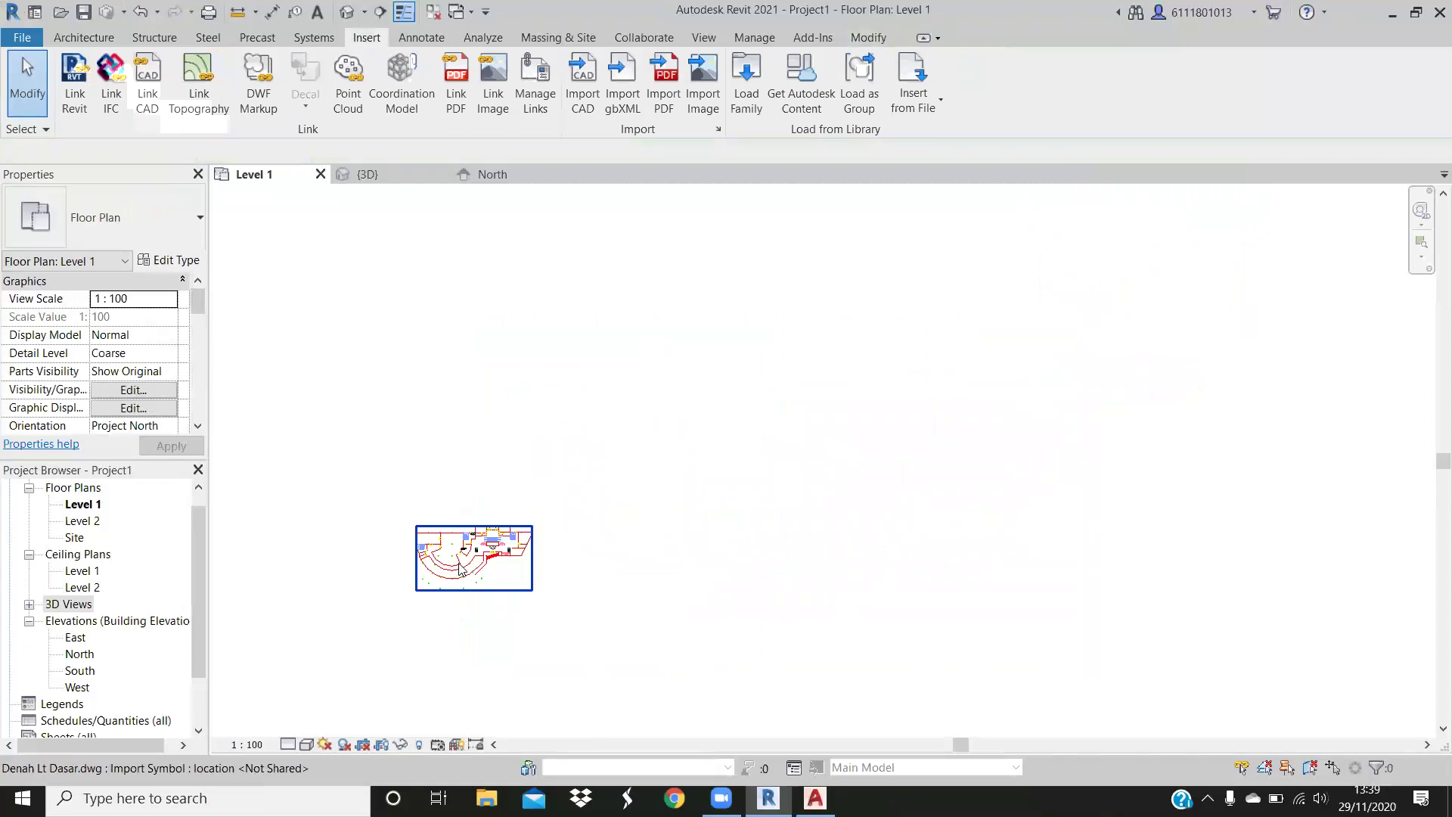
scroll(448, 563, up, 2)
drag(480, 502, 499, 573)
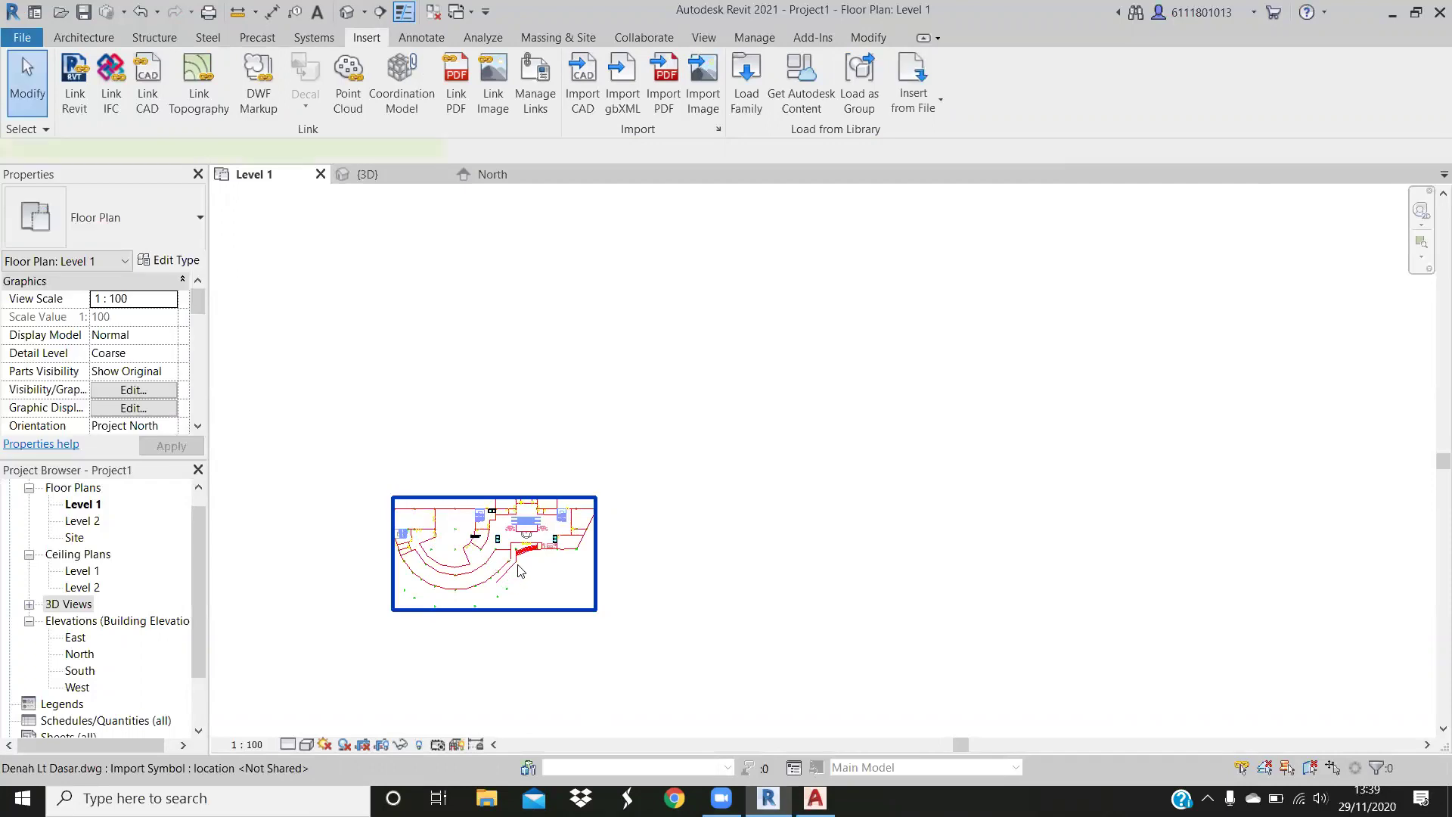
scroll(605, 447, up, 2)
scroll(603, 451, up, 2)
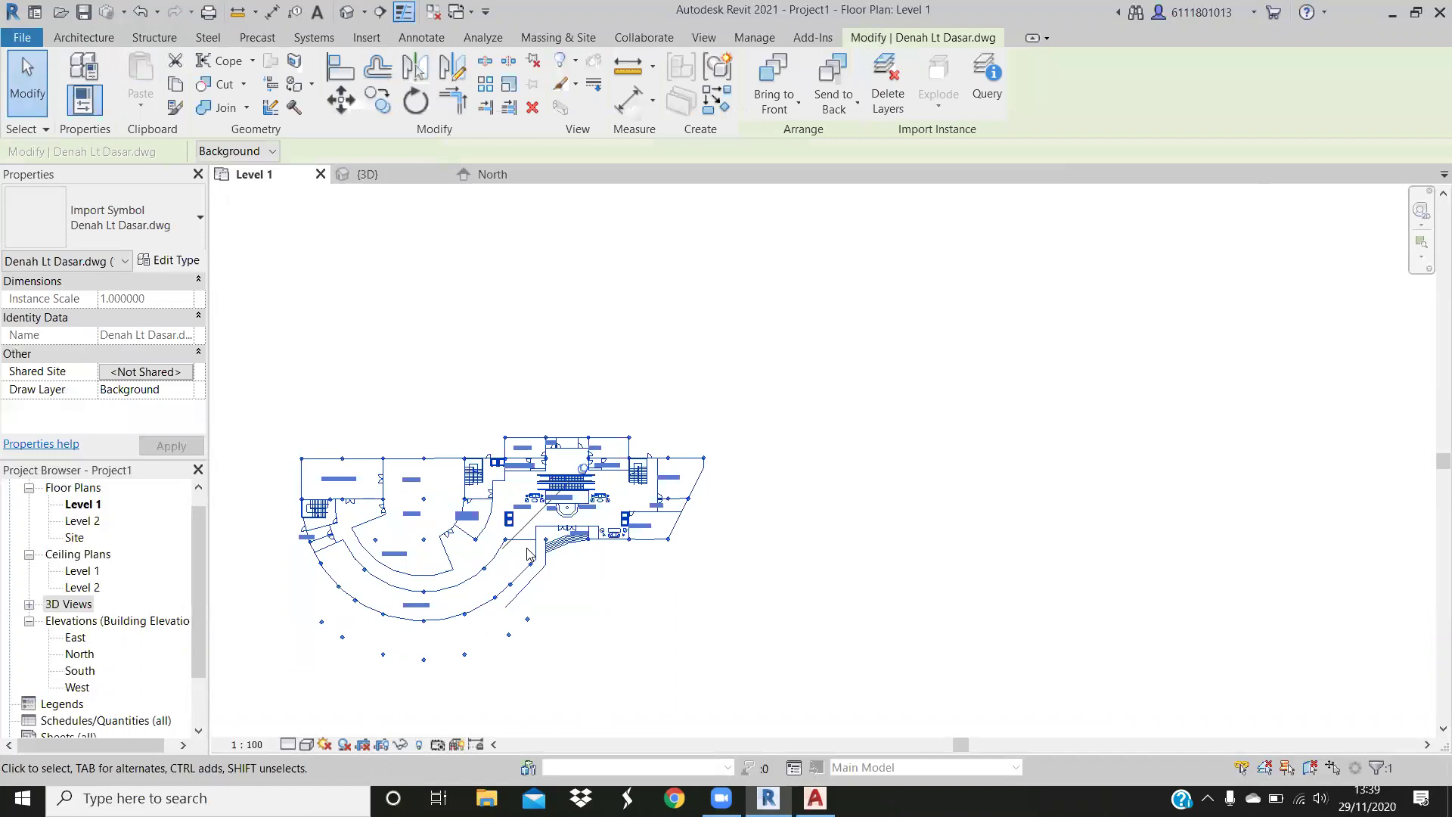
scroll(529, 555, up, 2)
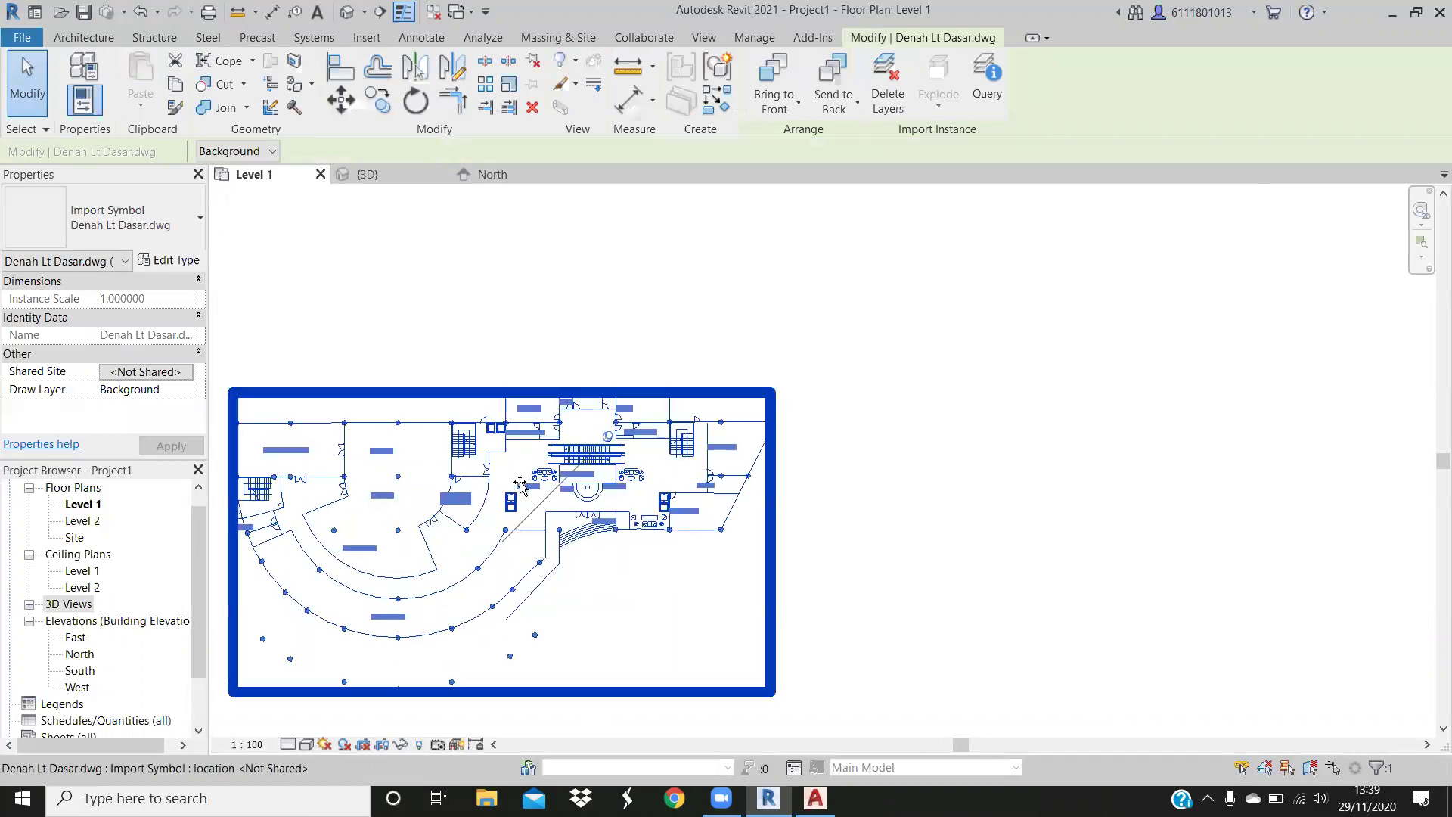
Start a move of the linked drawing, cancel it, and pan the view
key(m)
key(v)
scroll(529, 515, down, 2)
click(537, 528)
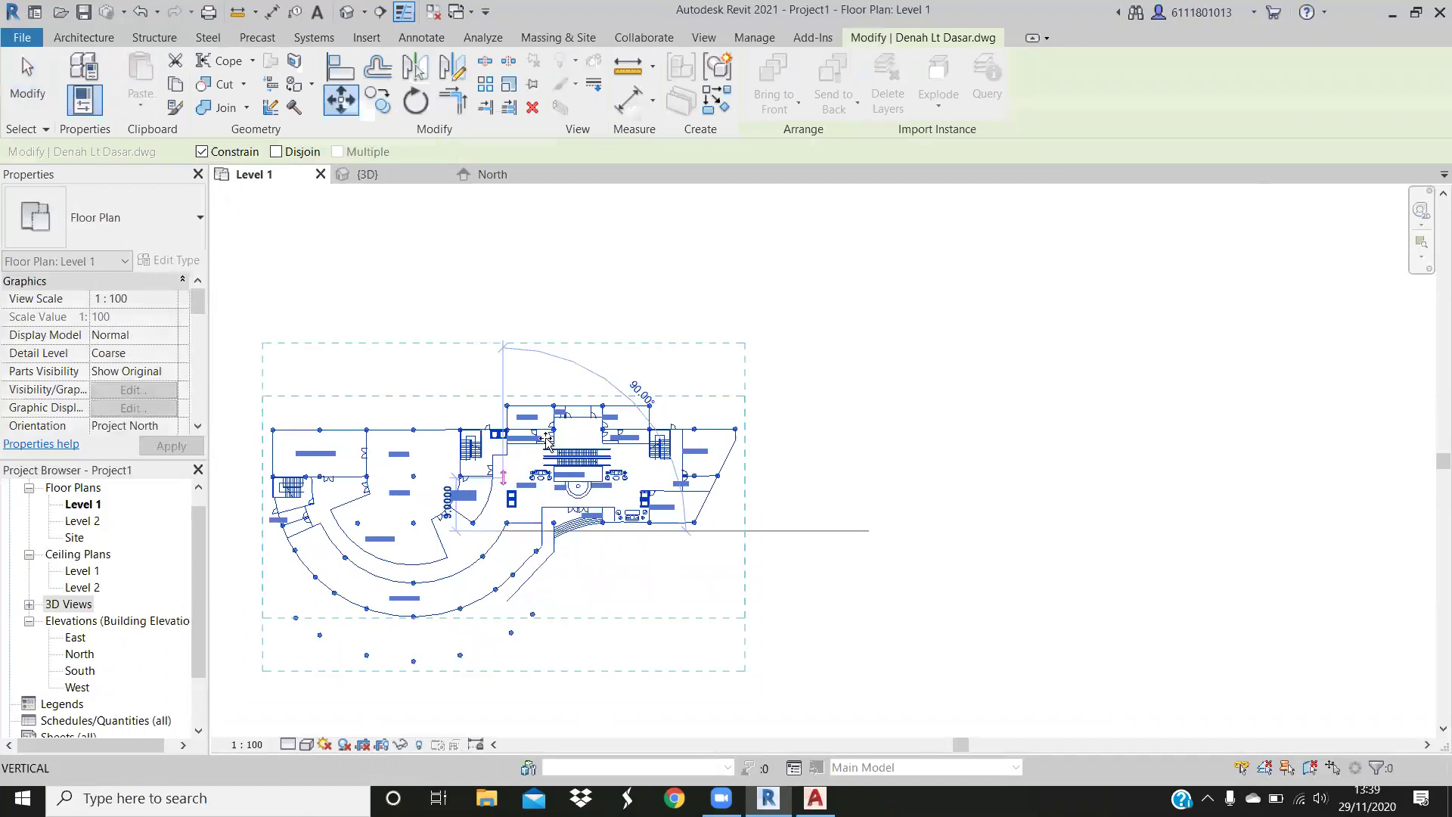
scroll(555, 421, down, 1)
scroll(554, 422, down, 1)
drag(435, 133, 23, 94)
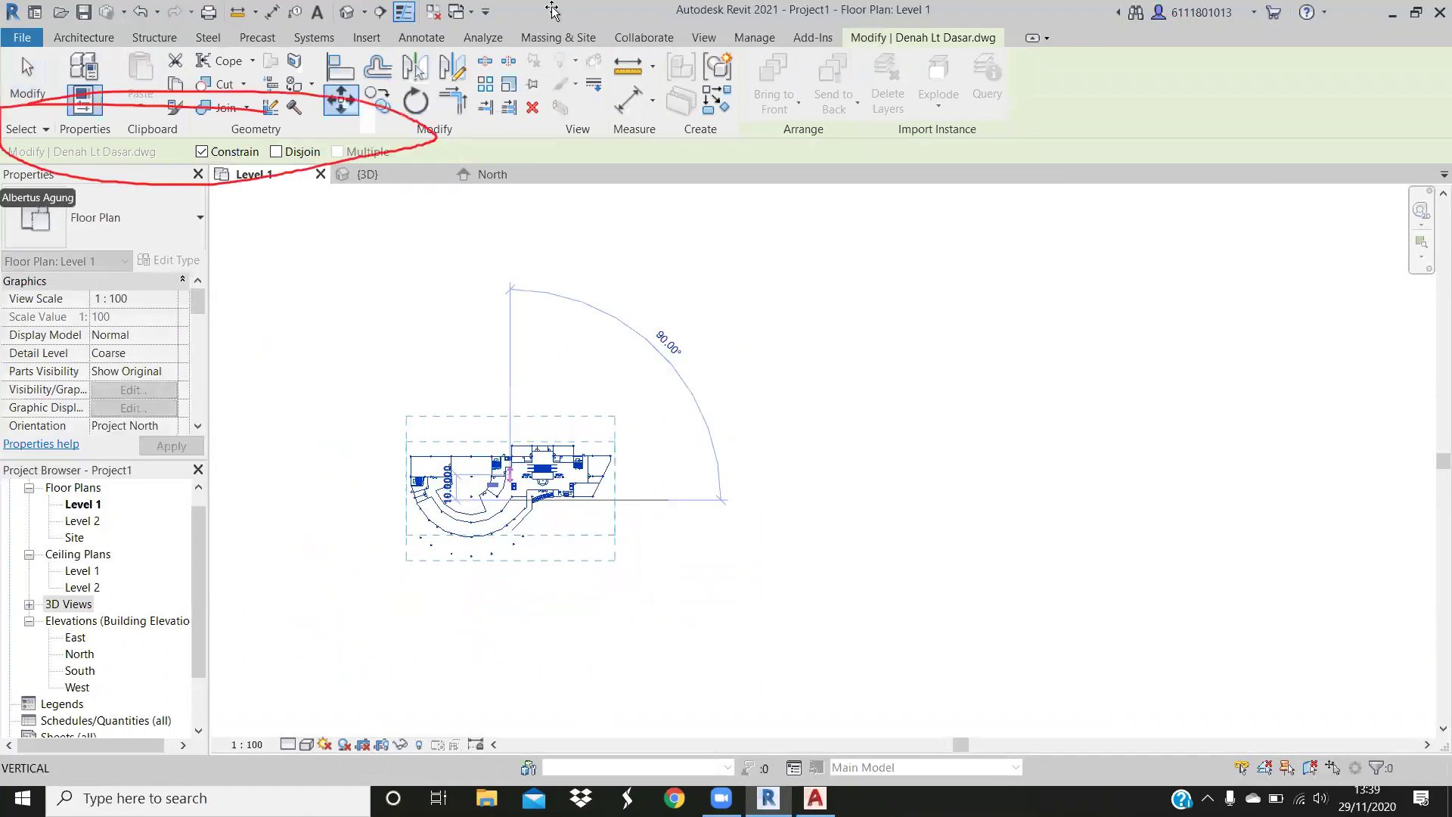
key(Escape)
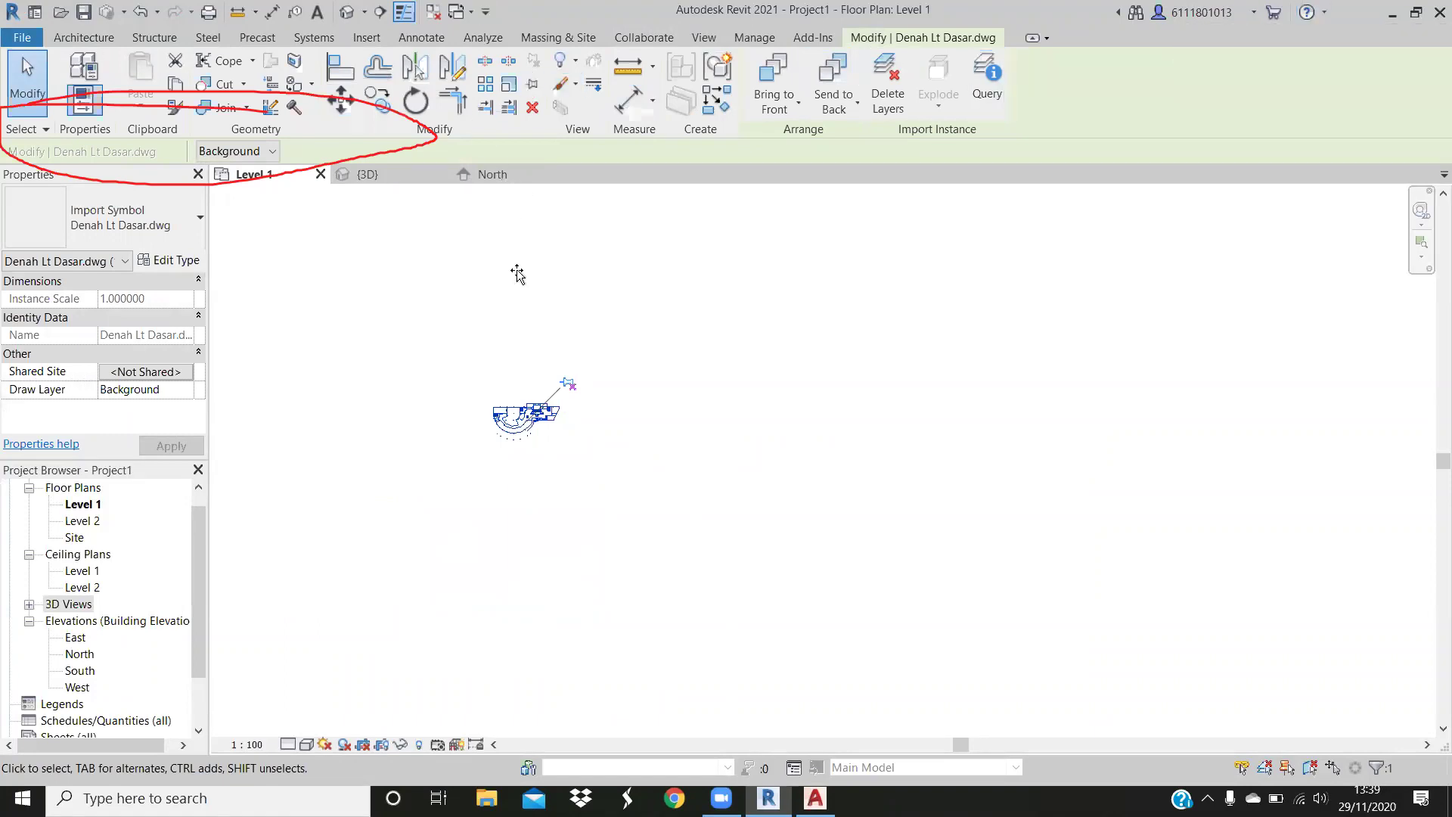
drag(163, 97, 384, 183)
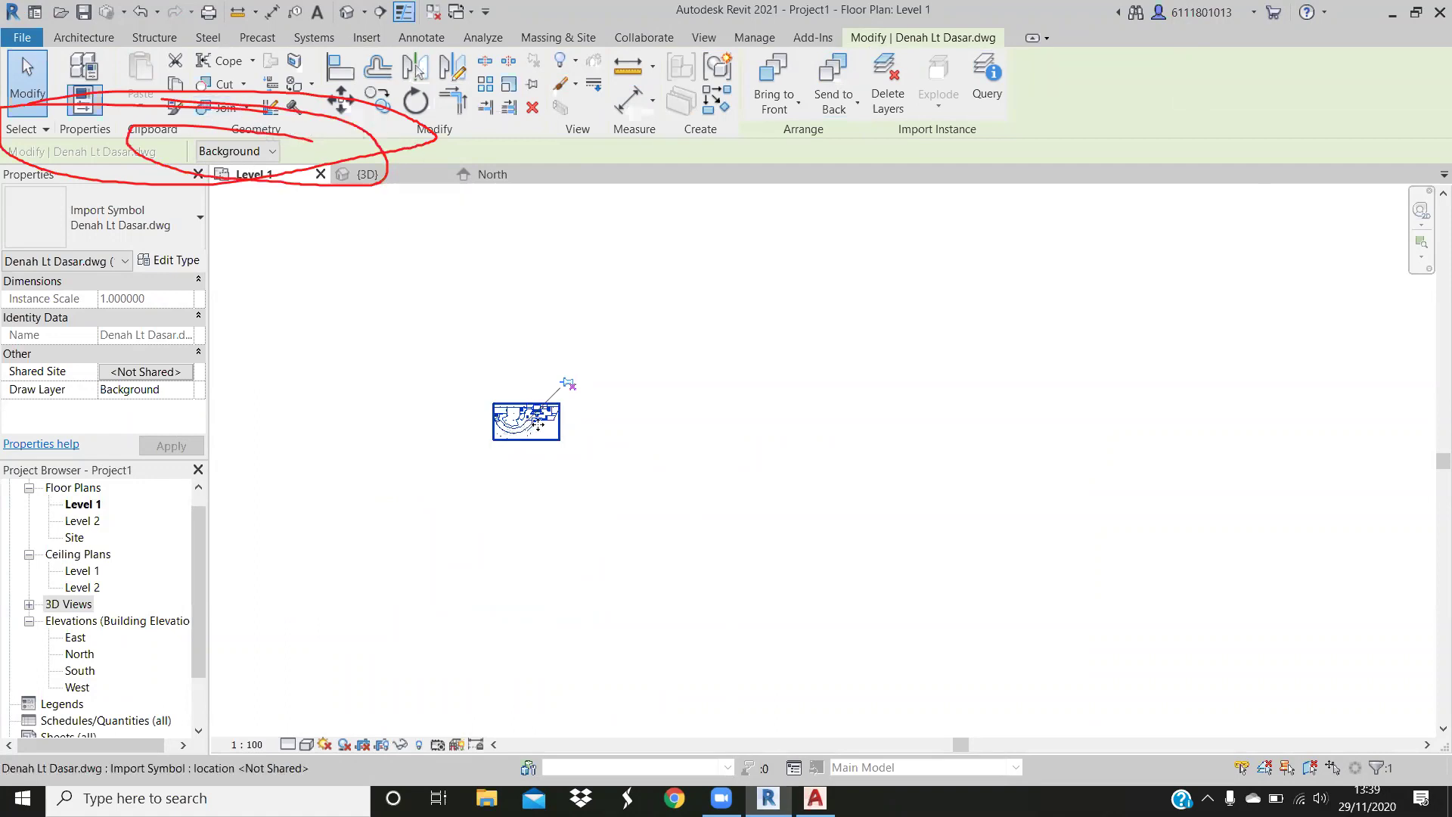
Move the drawing with Constrain unchecked to its new location, then deselect it
key(m)
key(v)
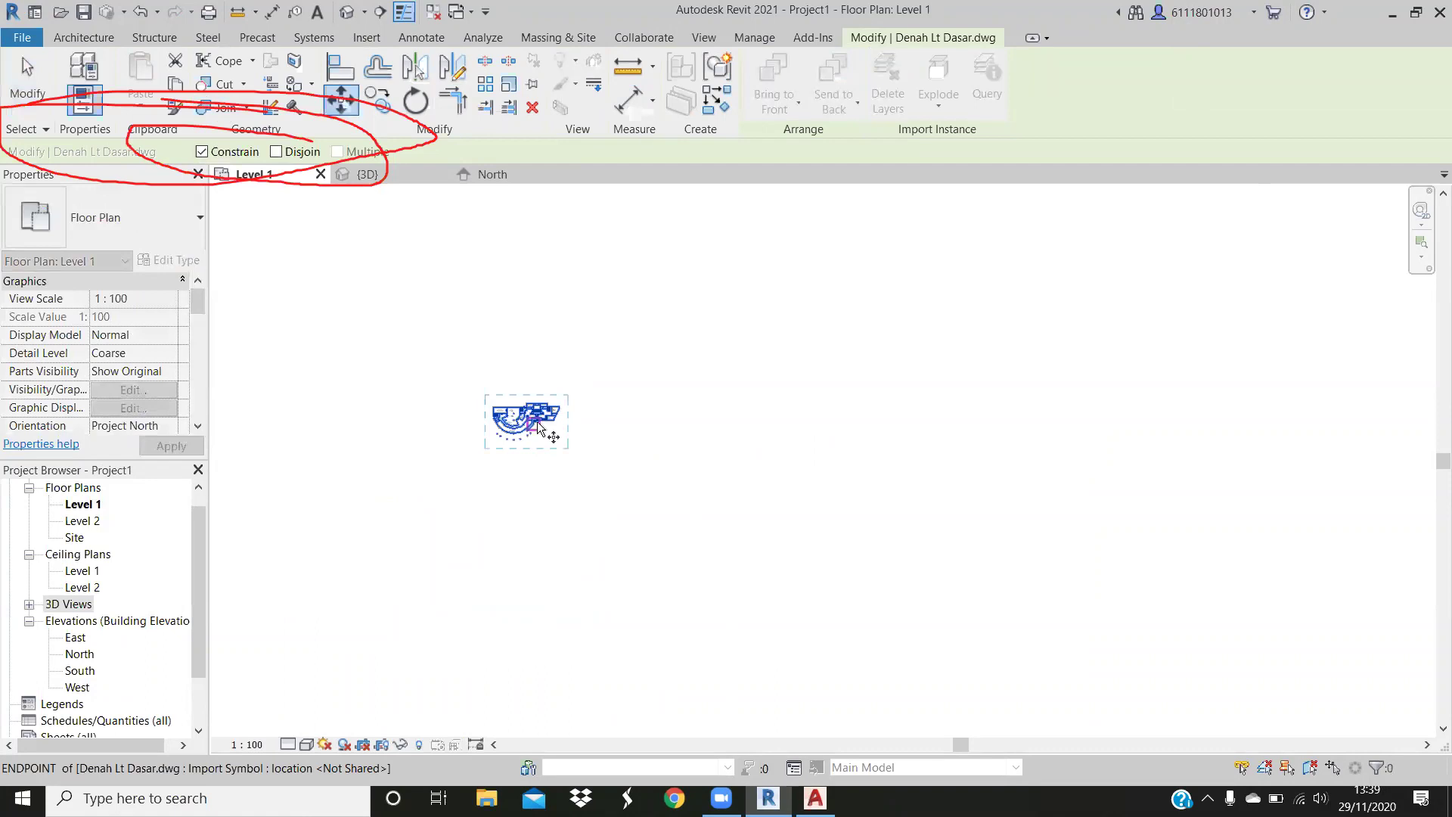
click(201, 151)
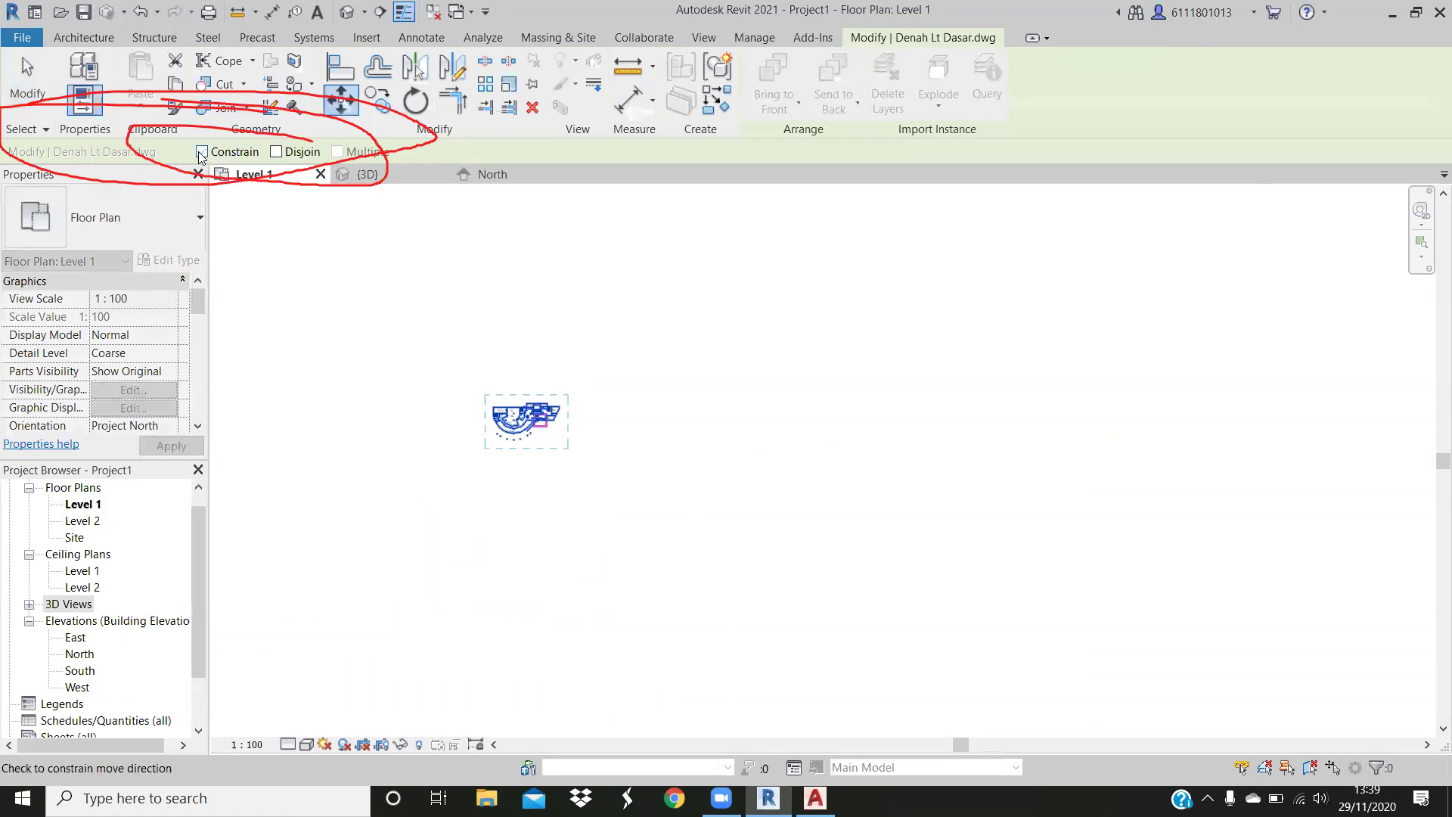
click(528, 438)
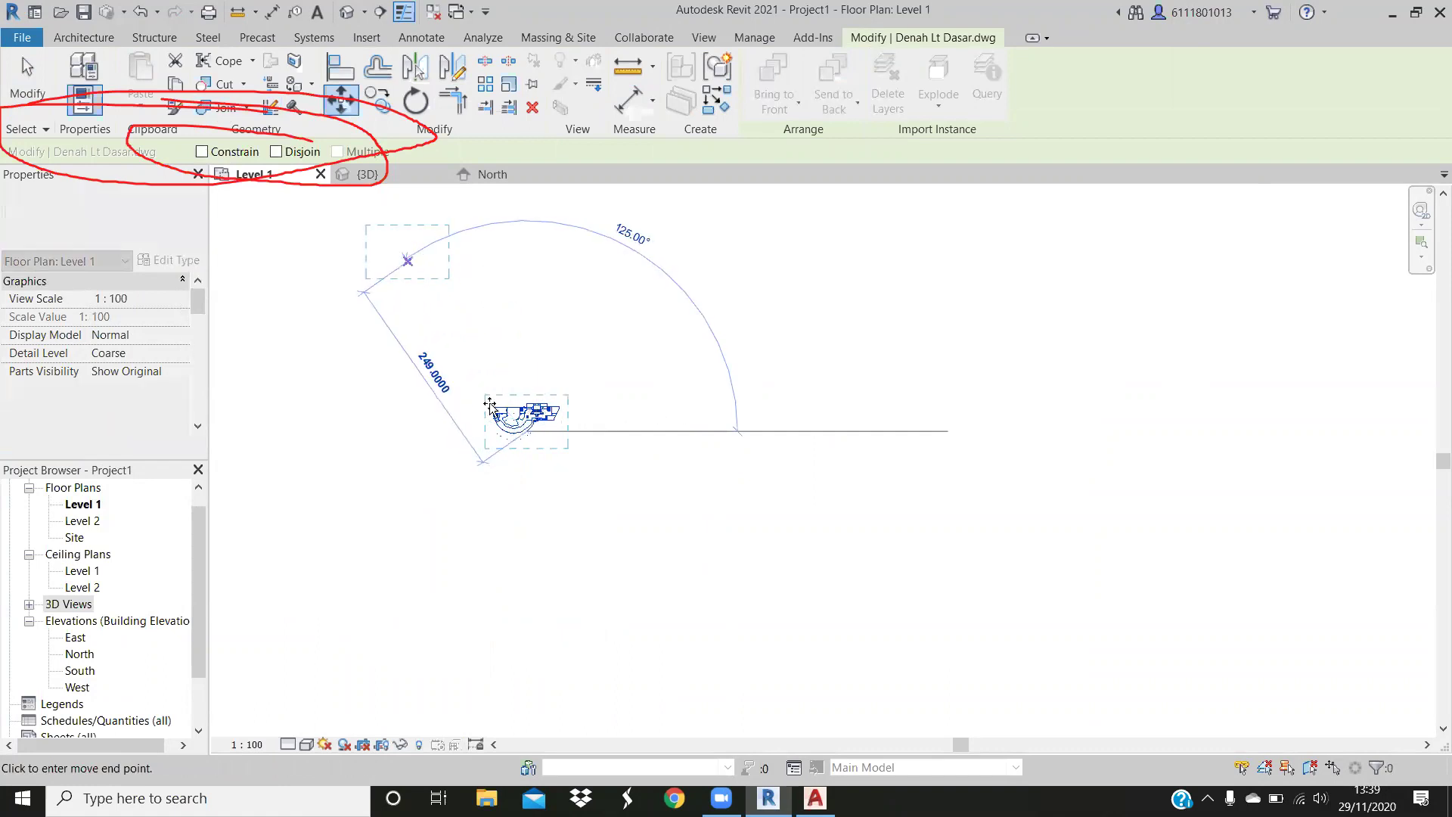
mouse_move(469, 404)
middle_down()
mouse_move(514, 444)
mouse_move(524, 427)
middle_up()
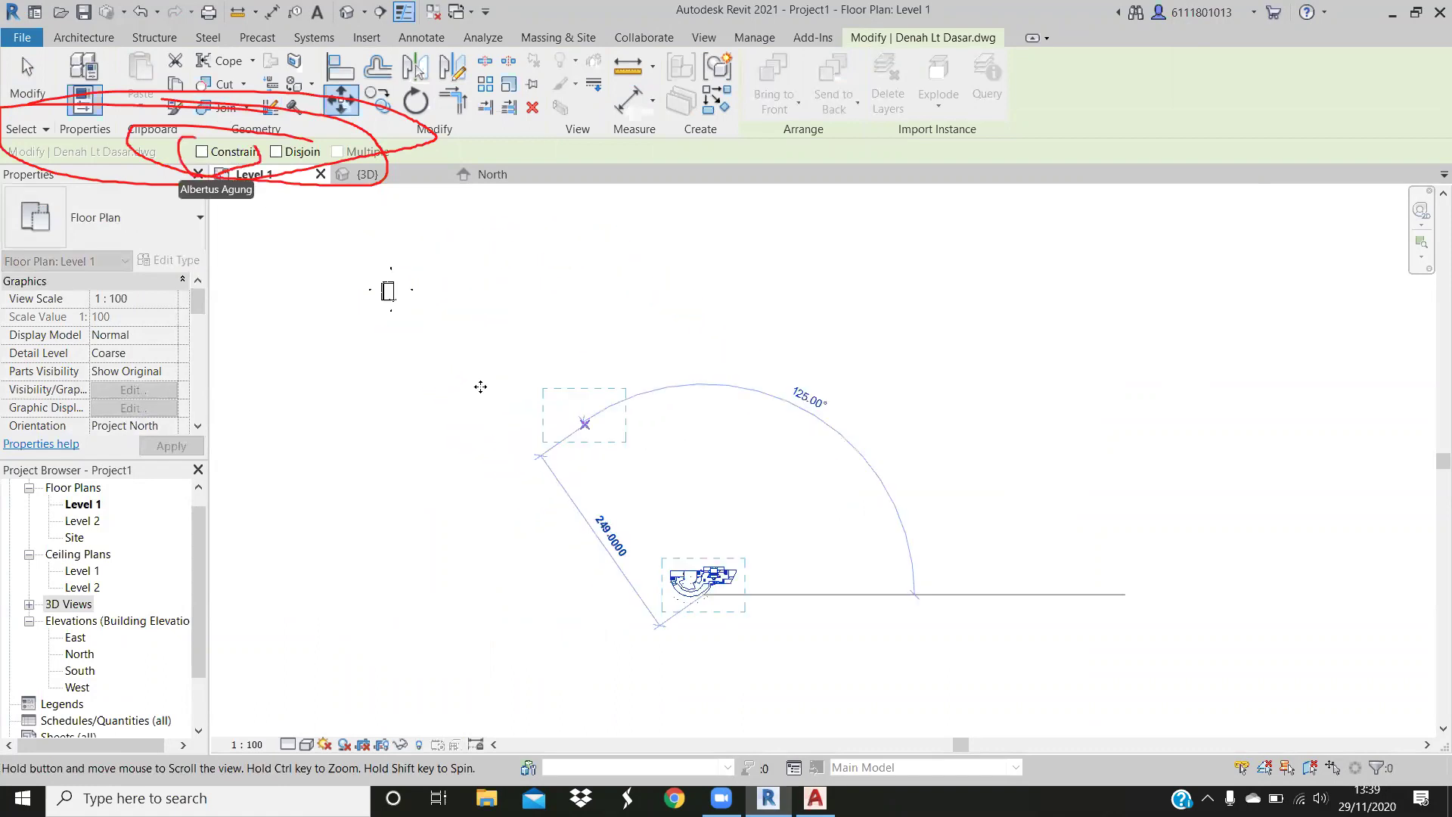
click(570, 450)
key(Escape)
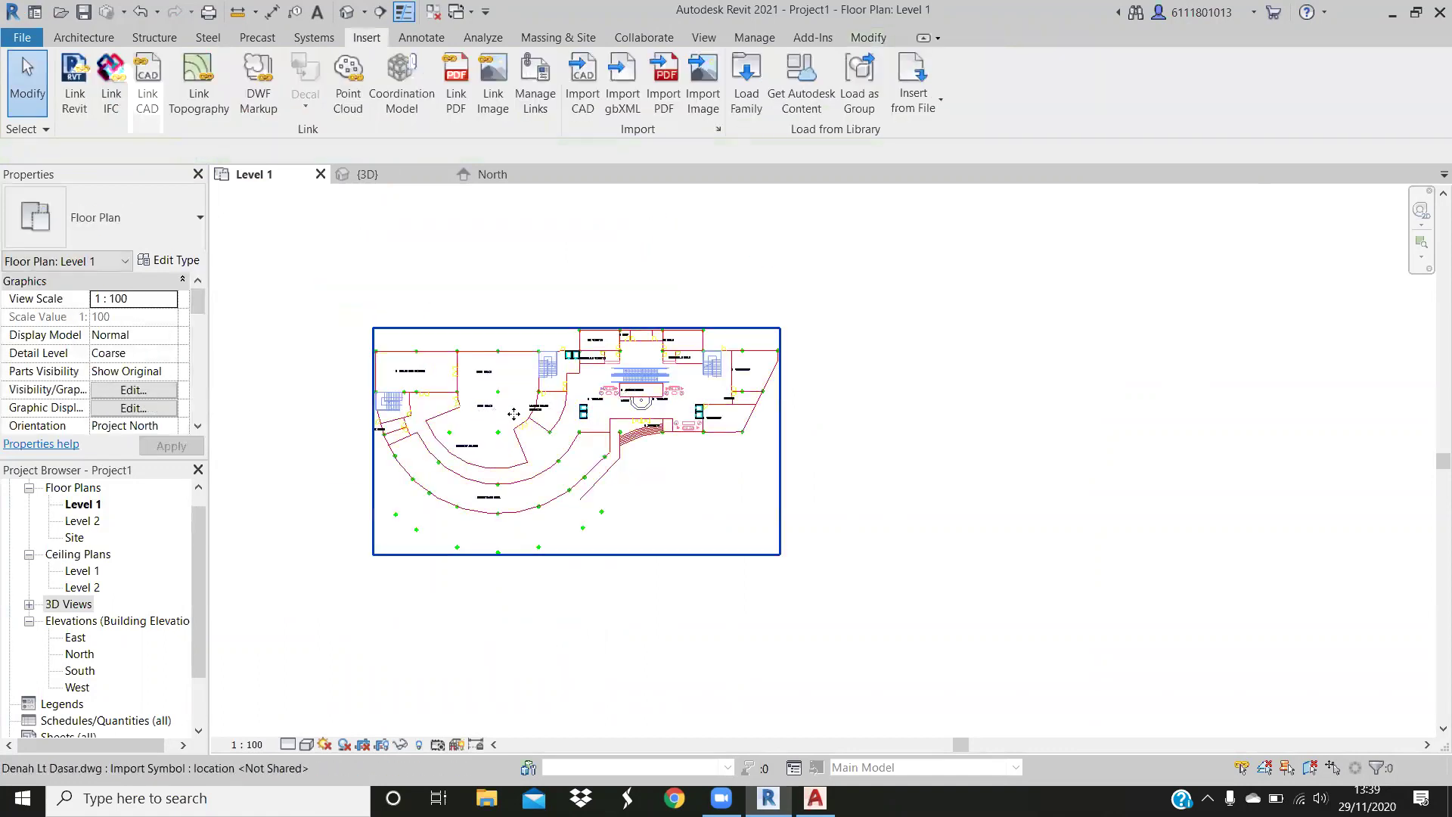
scroll(828, 465, up, 2)
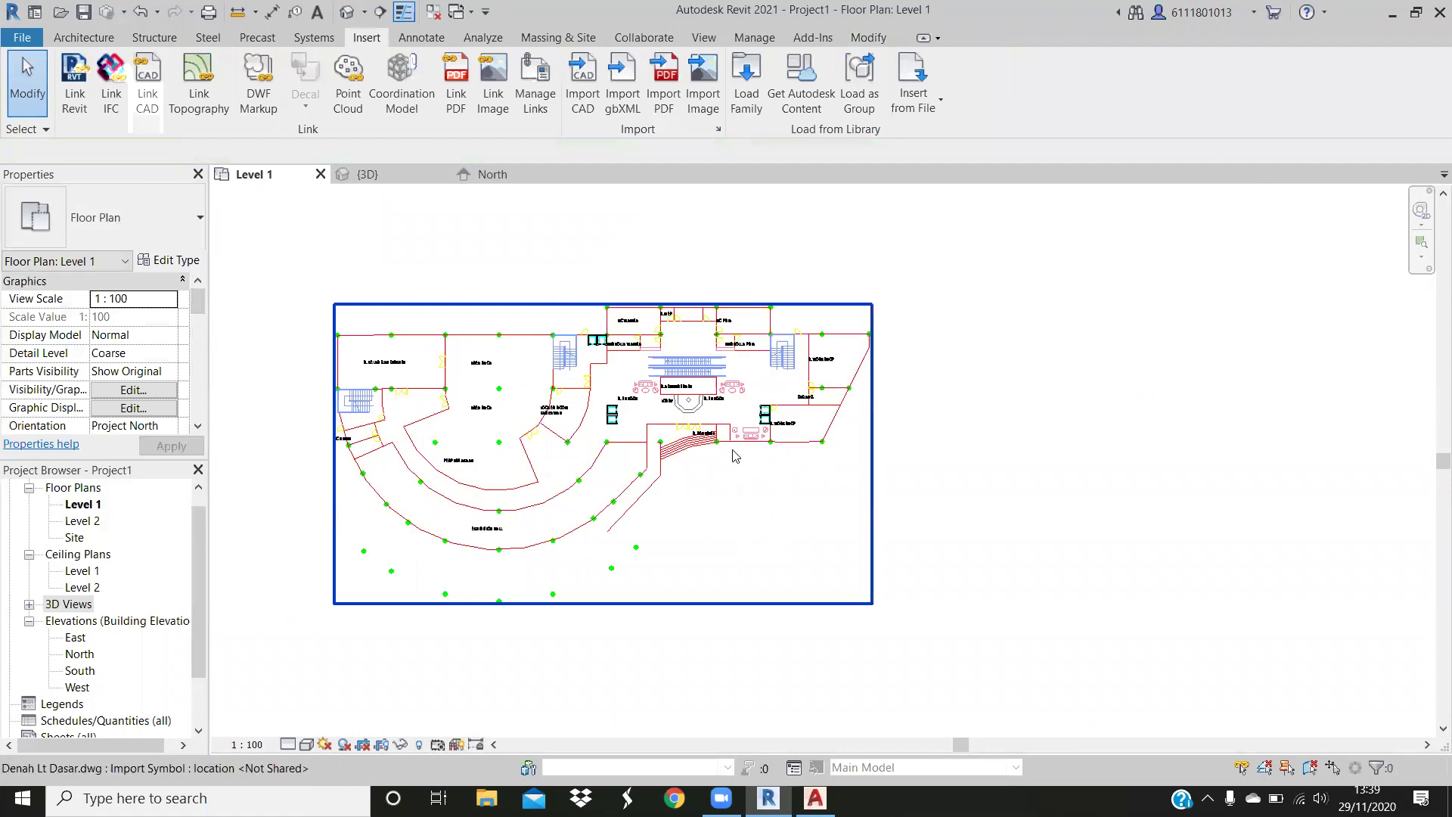
scroll(681, 544, up, 2)
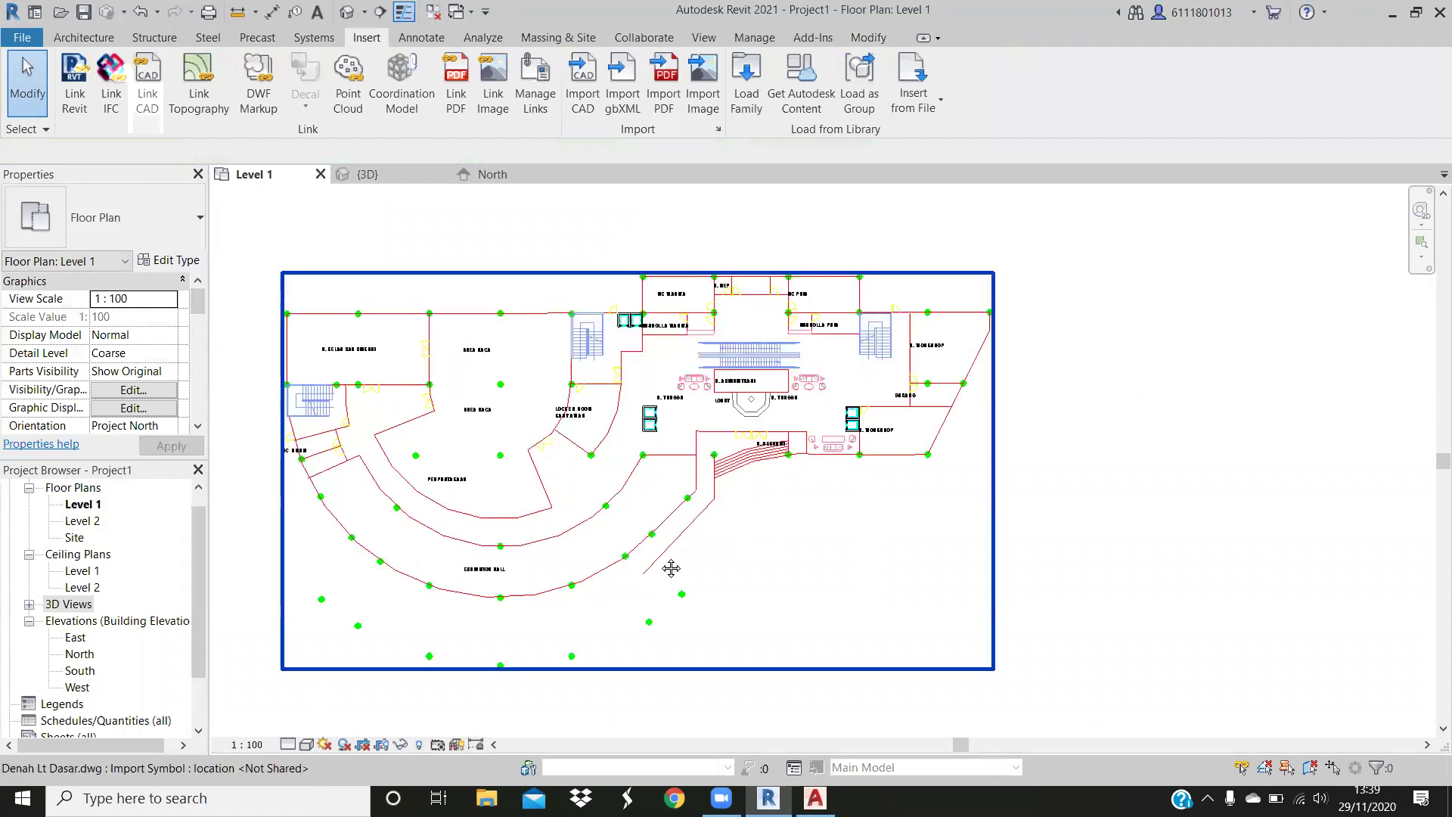
drag(669, 549, 724, 562)
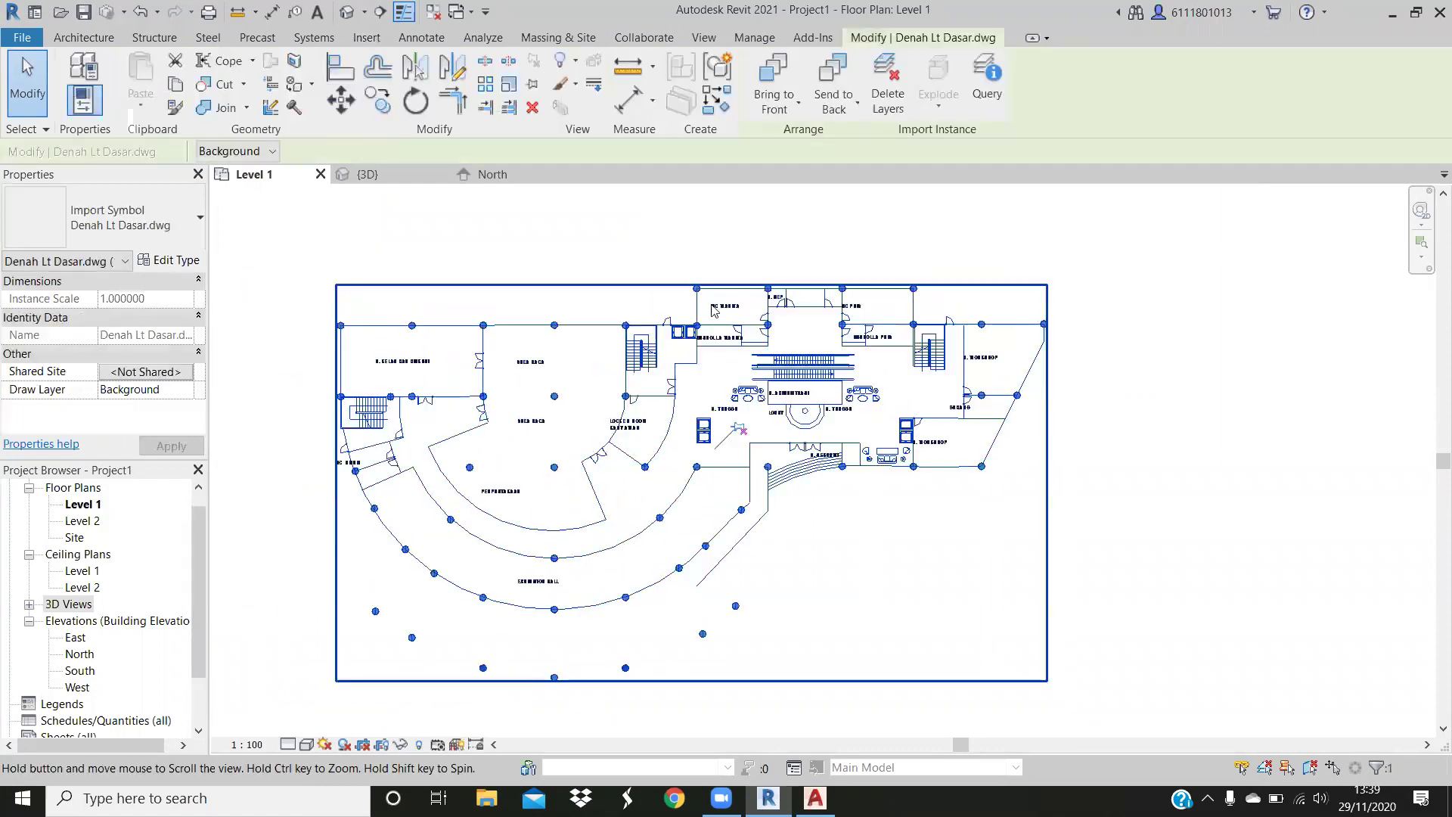
middle_drag(927, 327, 930, 290)
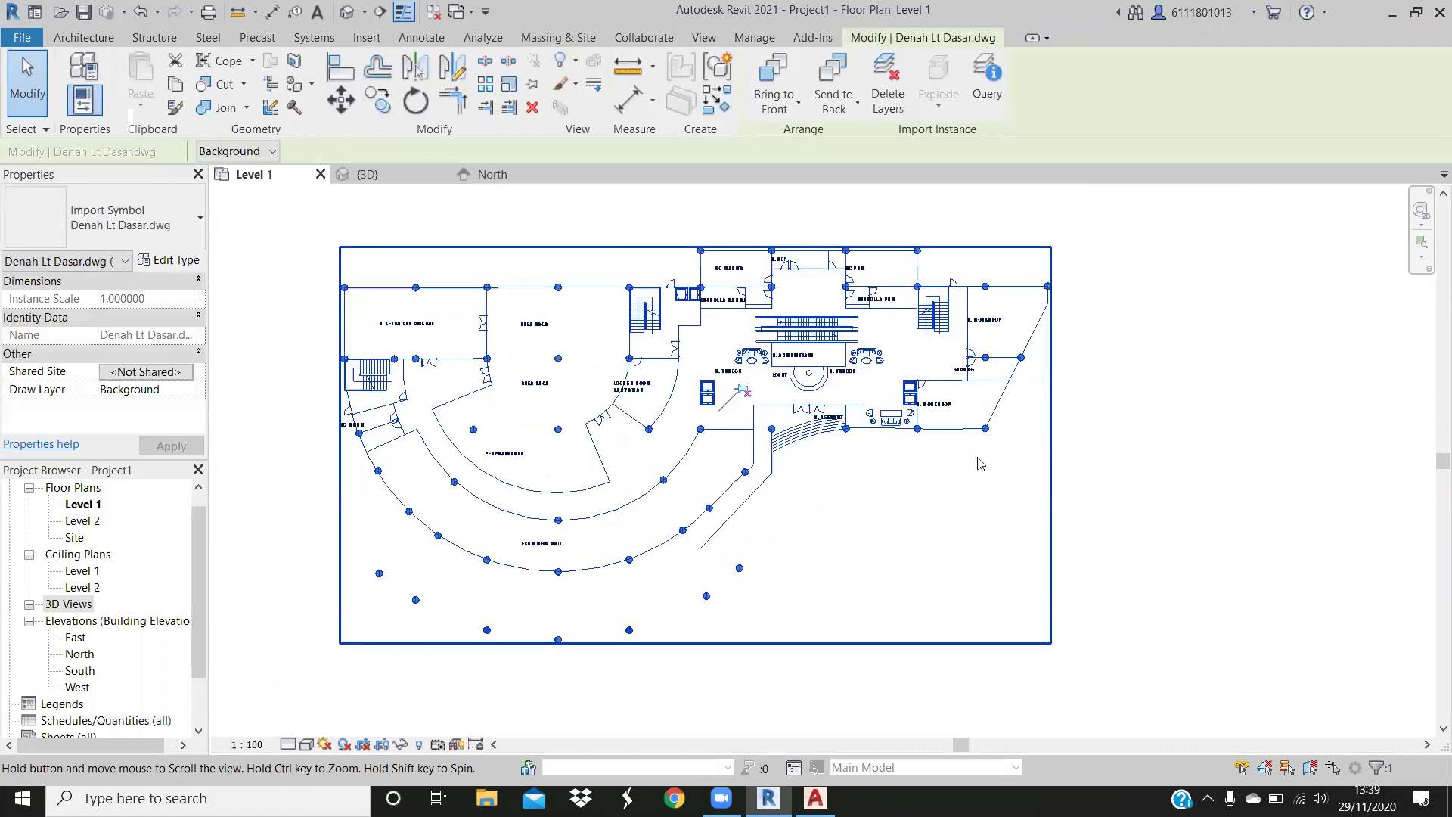
middle_drag(982, 464, 985, 448)
middle_drag(864, 455, 869, 465)
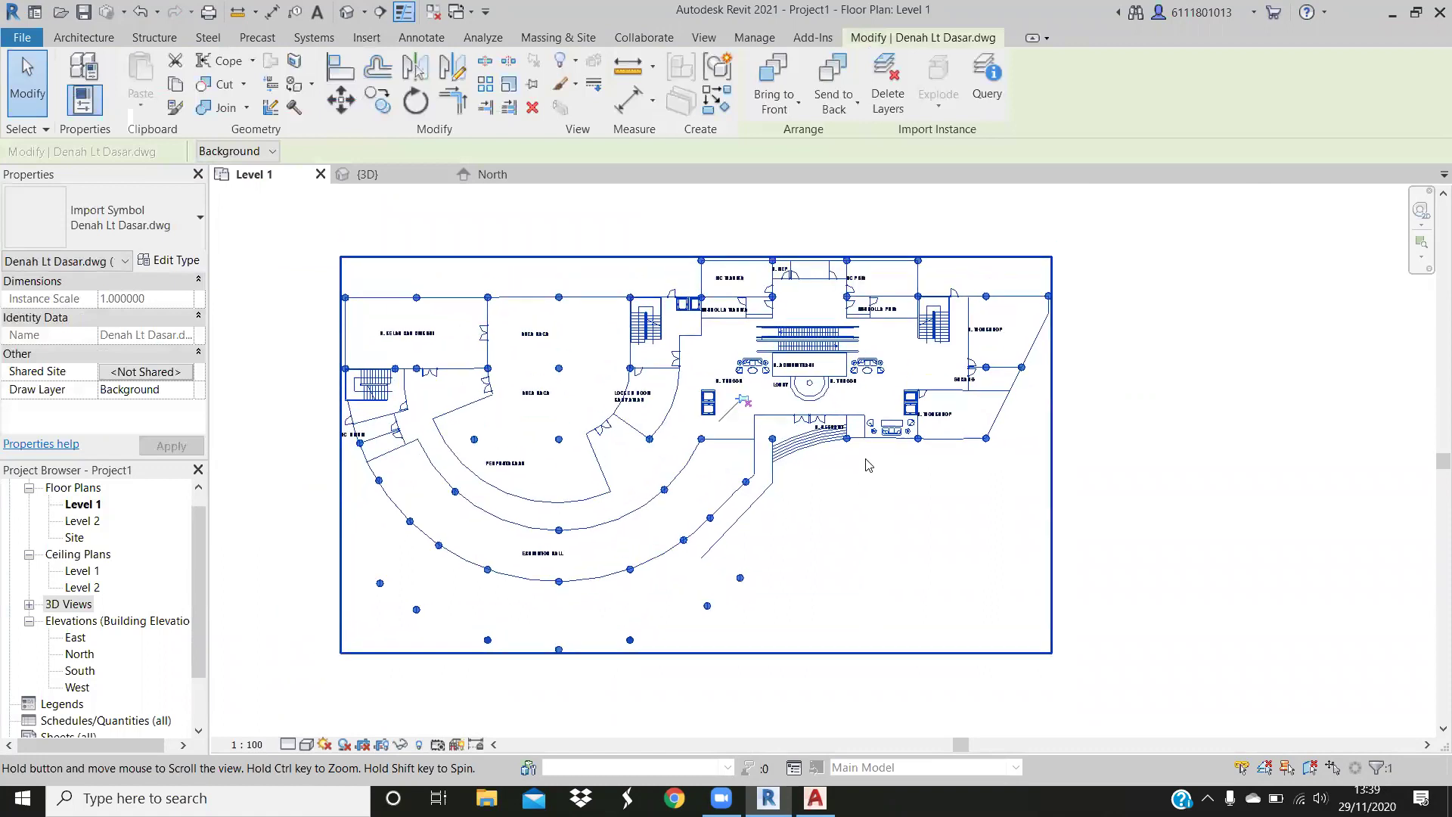
click(869, 465)
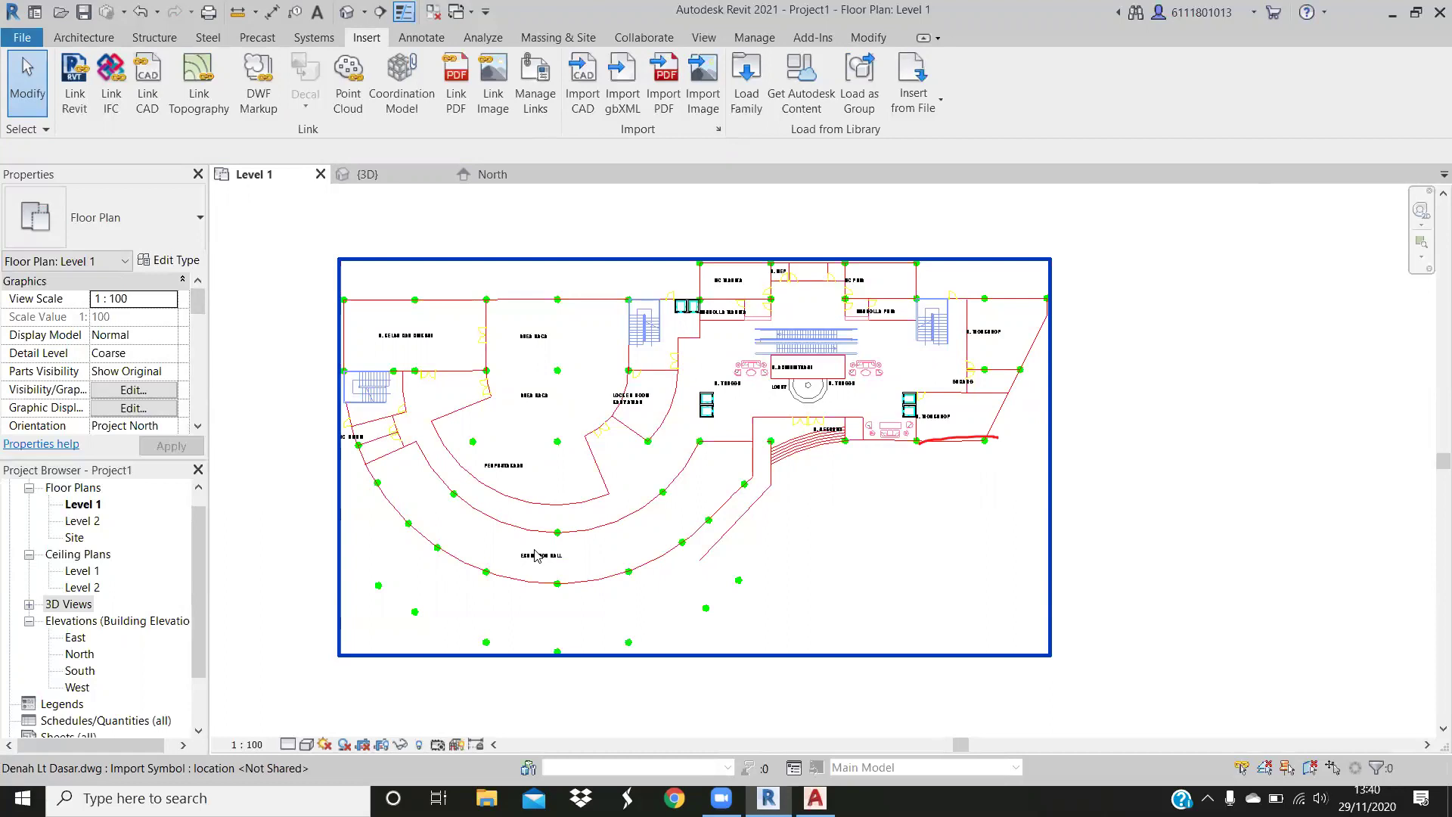
scroll(647, 344, up, 1)
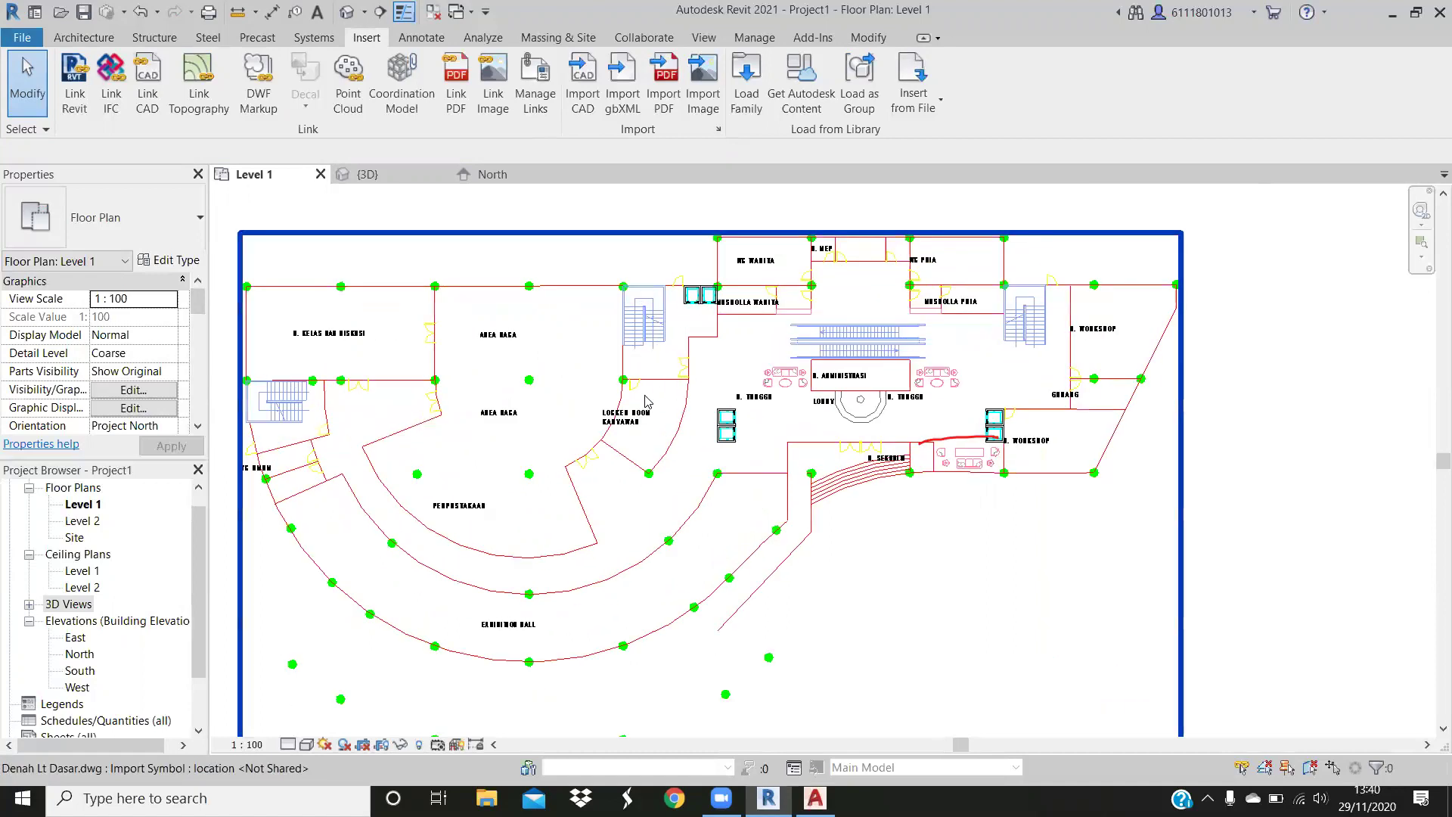
scroll(646, 400, up, 1)
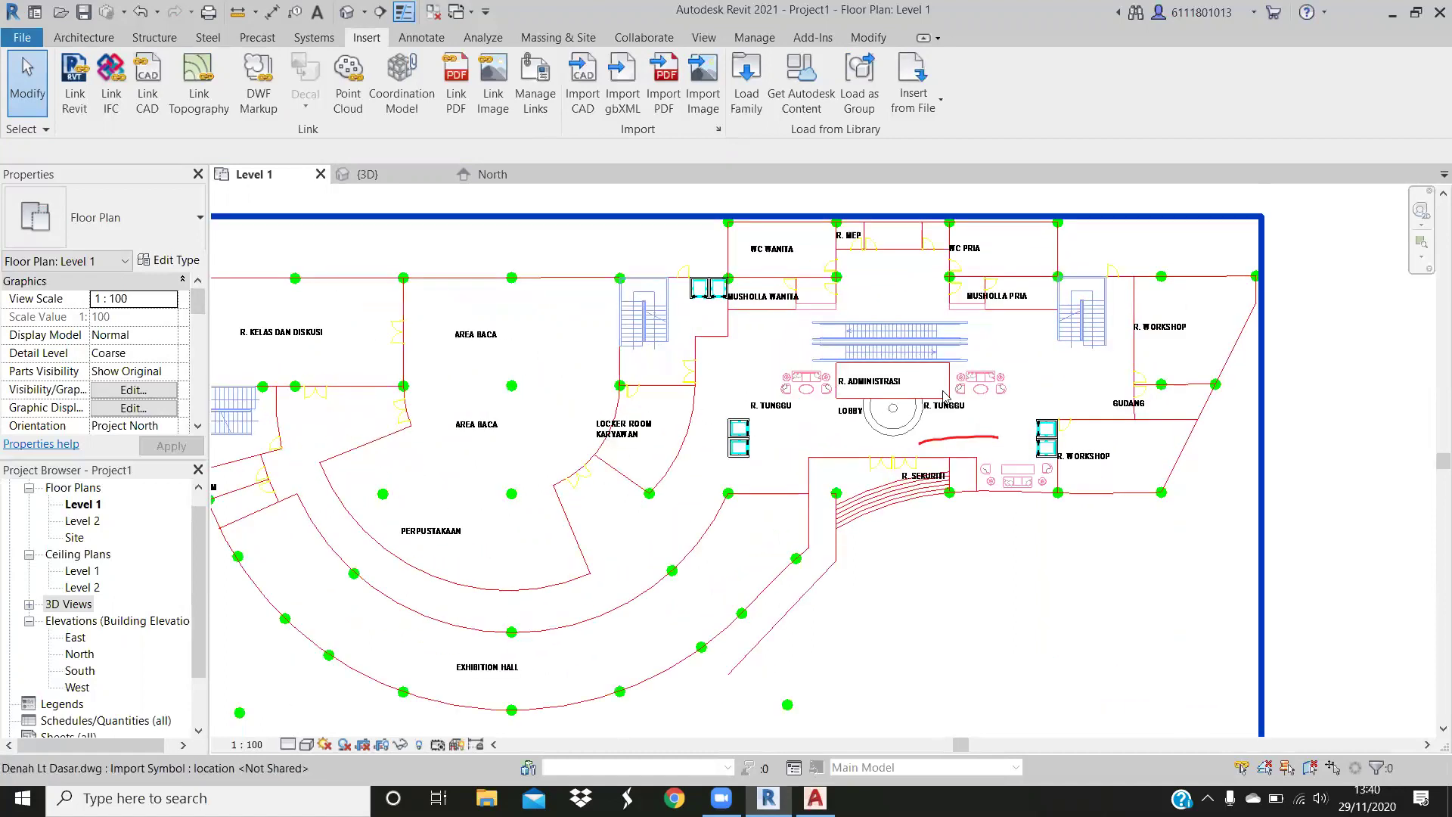
scroll(844, 378, up, 1)
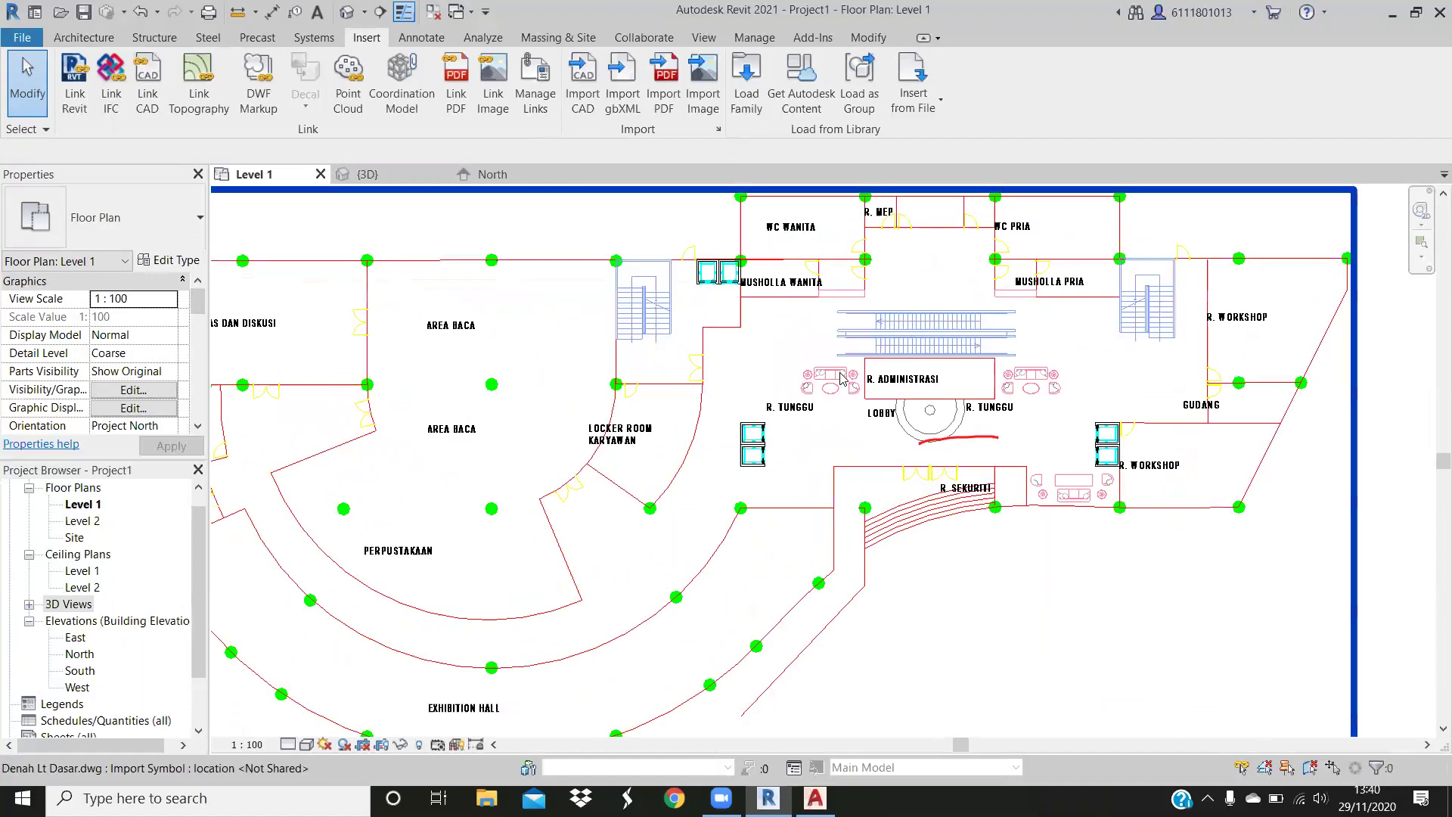
scroll(844, 378, up, 1)
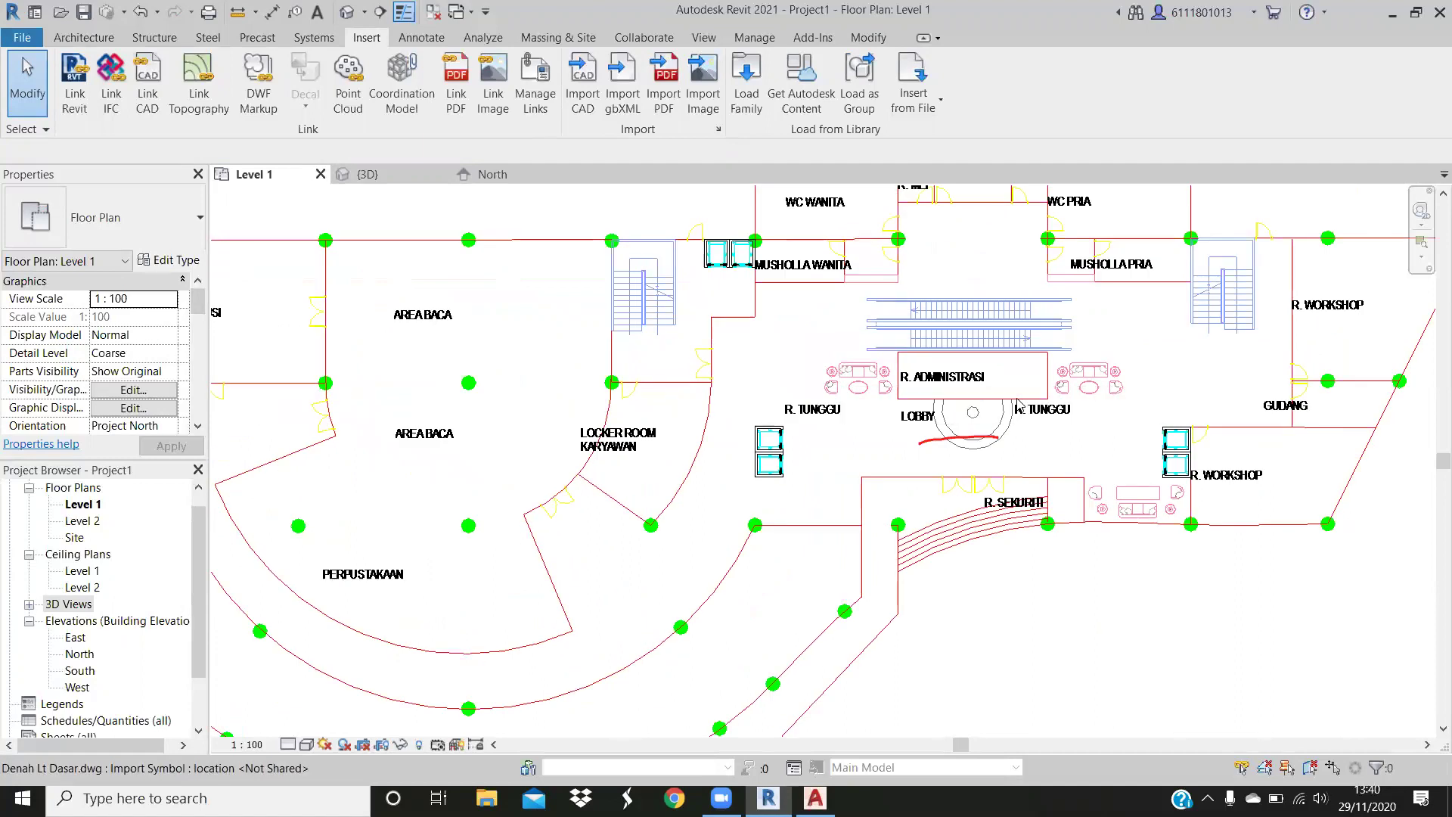
scroll(1020, 405, down, 1)
scroll(1082, 361, down, 1)
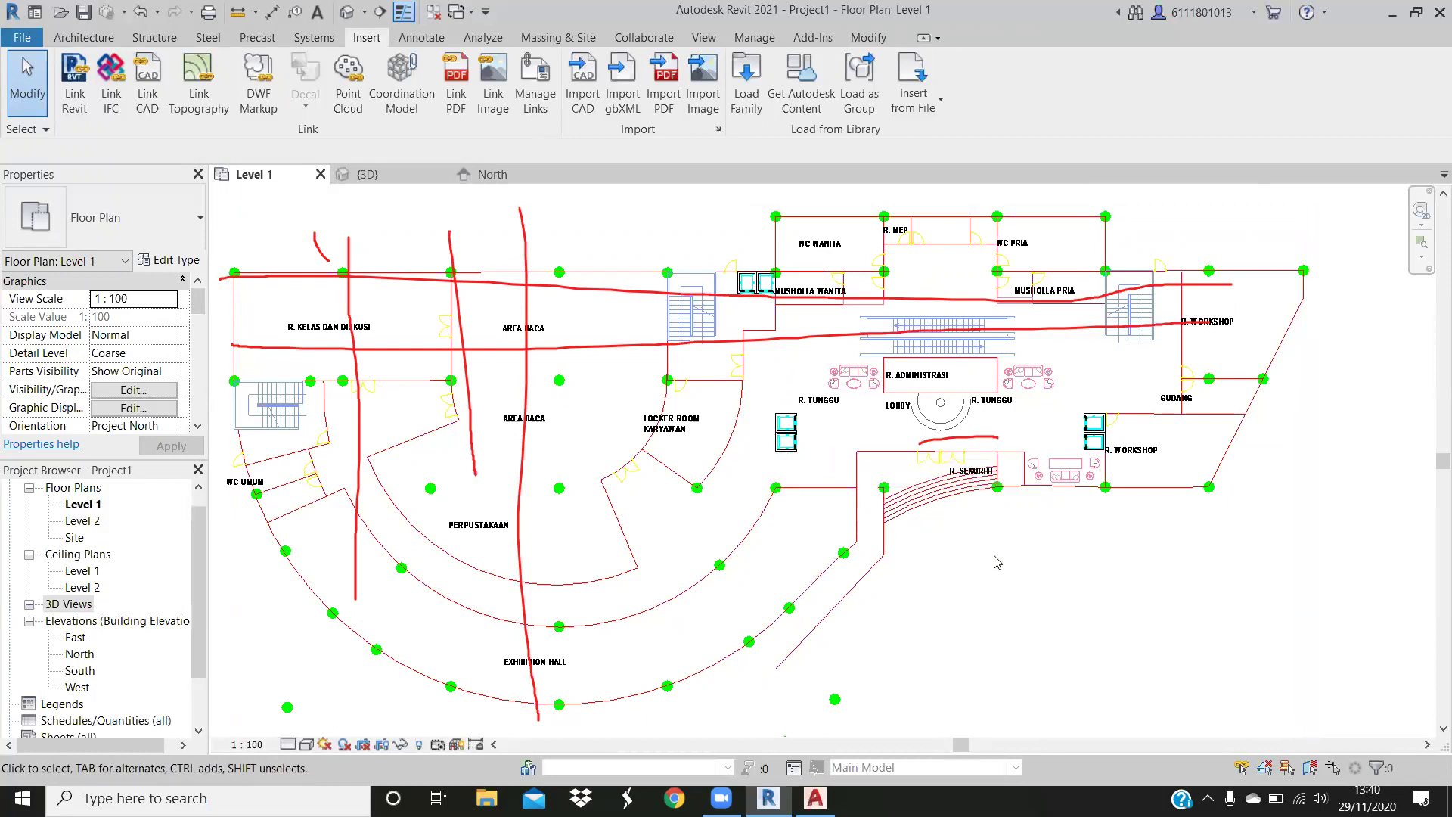
scroll(997, 562, down, 1)
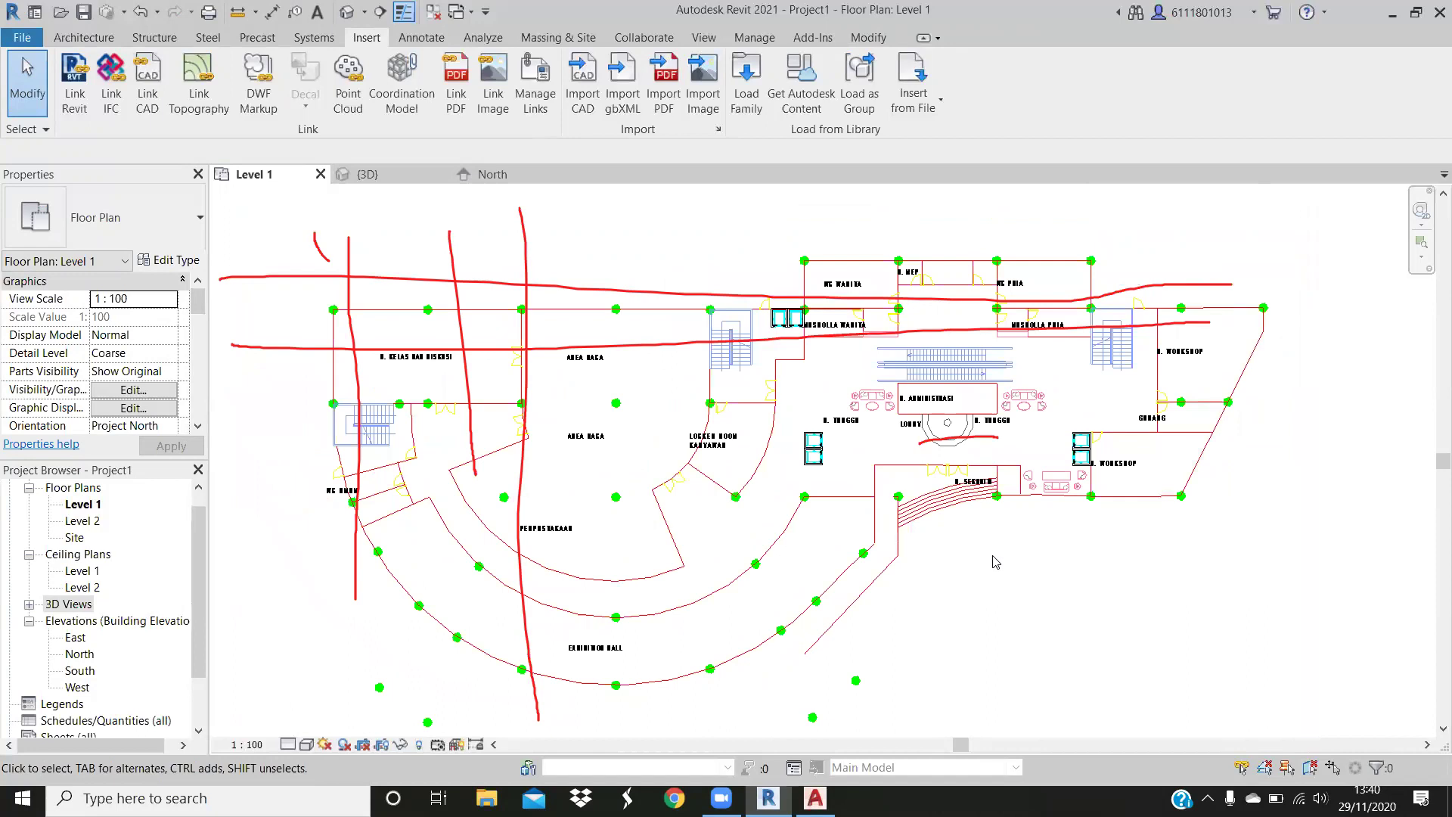
scroll(996, 561, down, 1)
scroll(976, 548, down, 1)
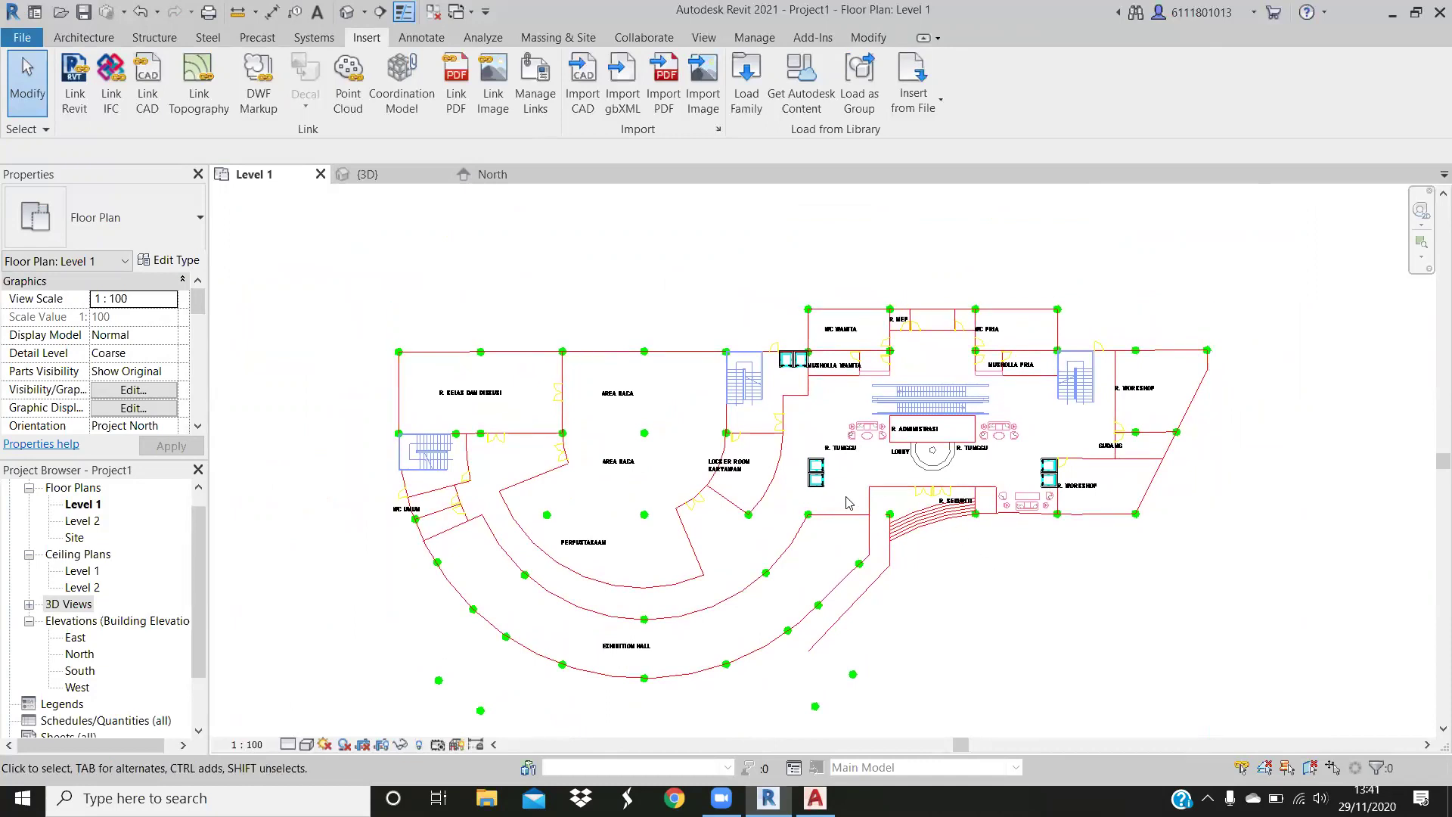
middle_drag(983, 573, 954, 571)
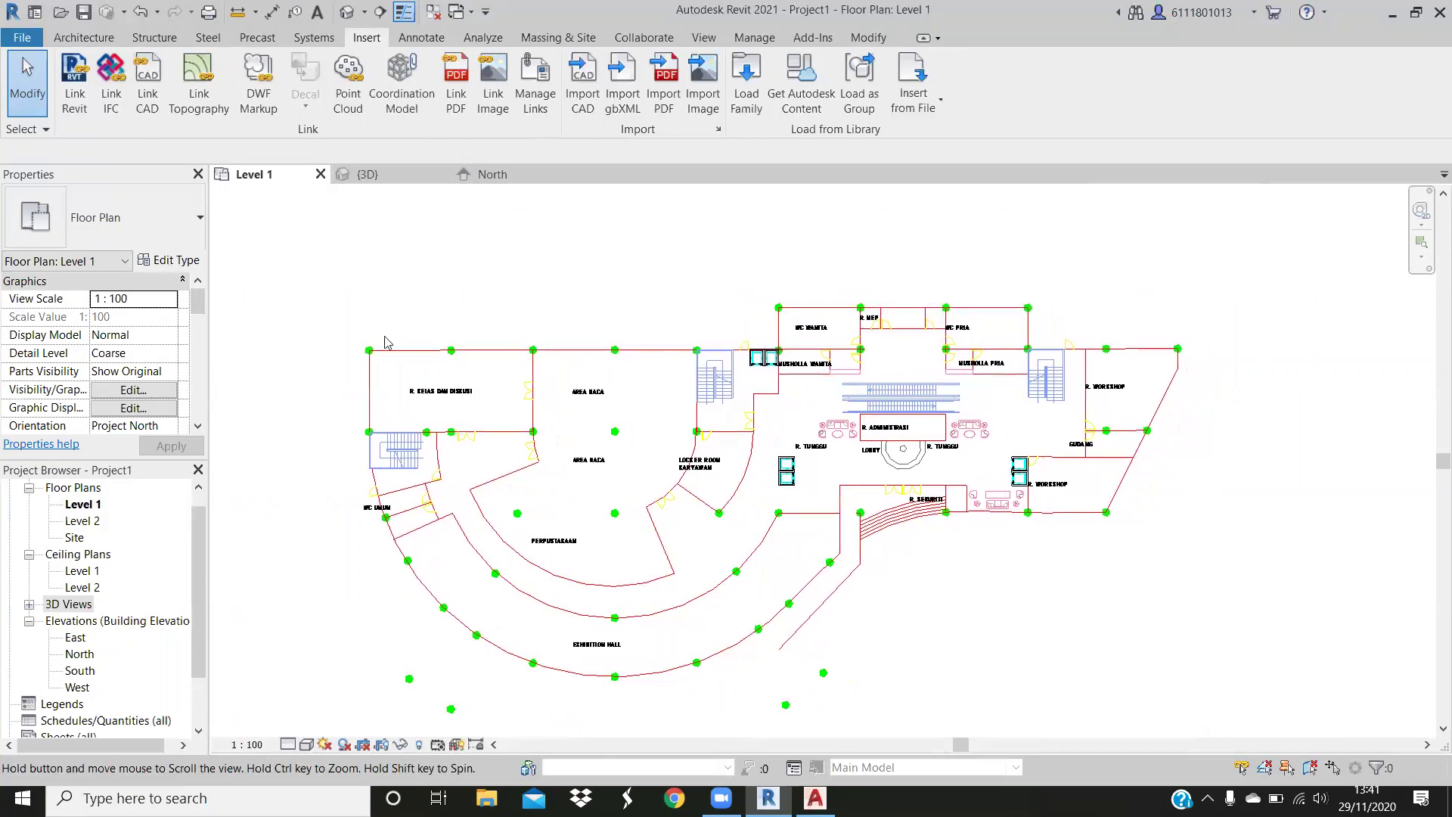
middle_drag(797, 453, 773, 439)
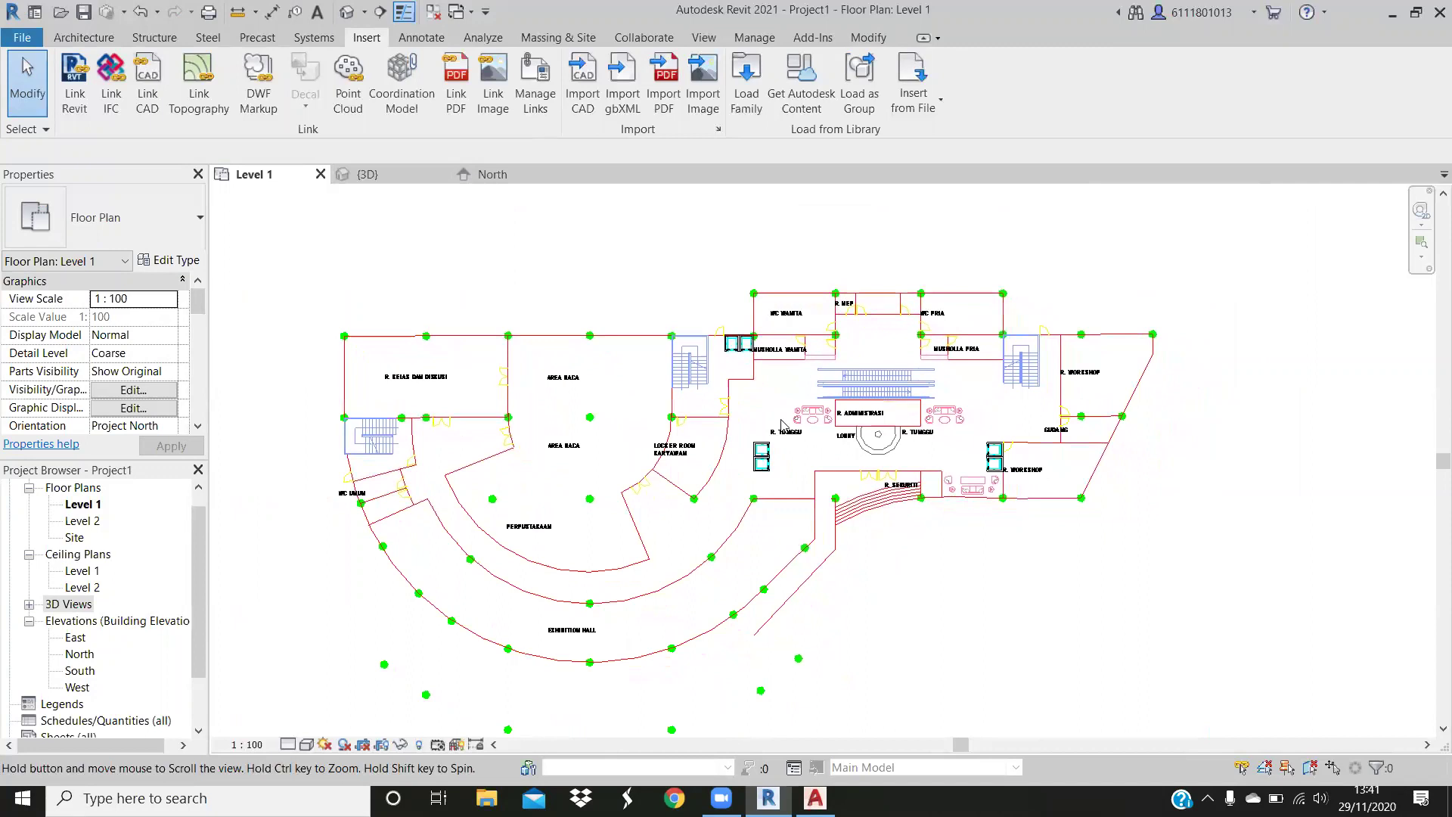
scroll(781, 423, down, 1)
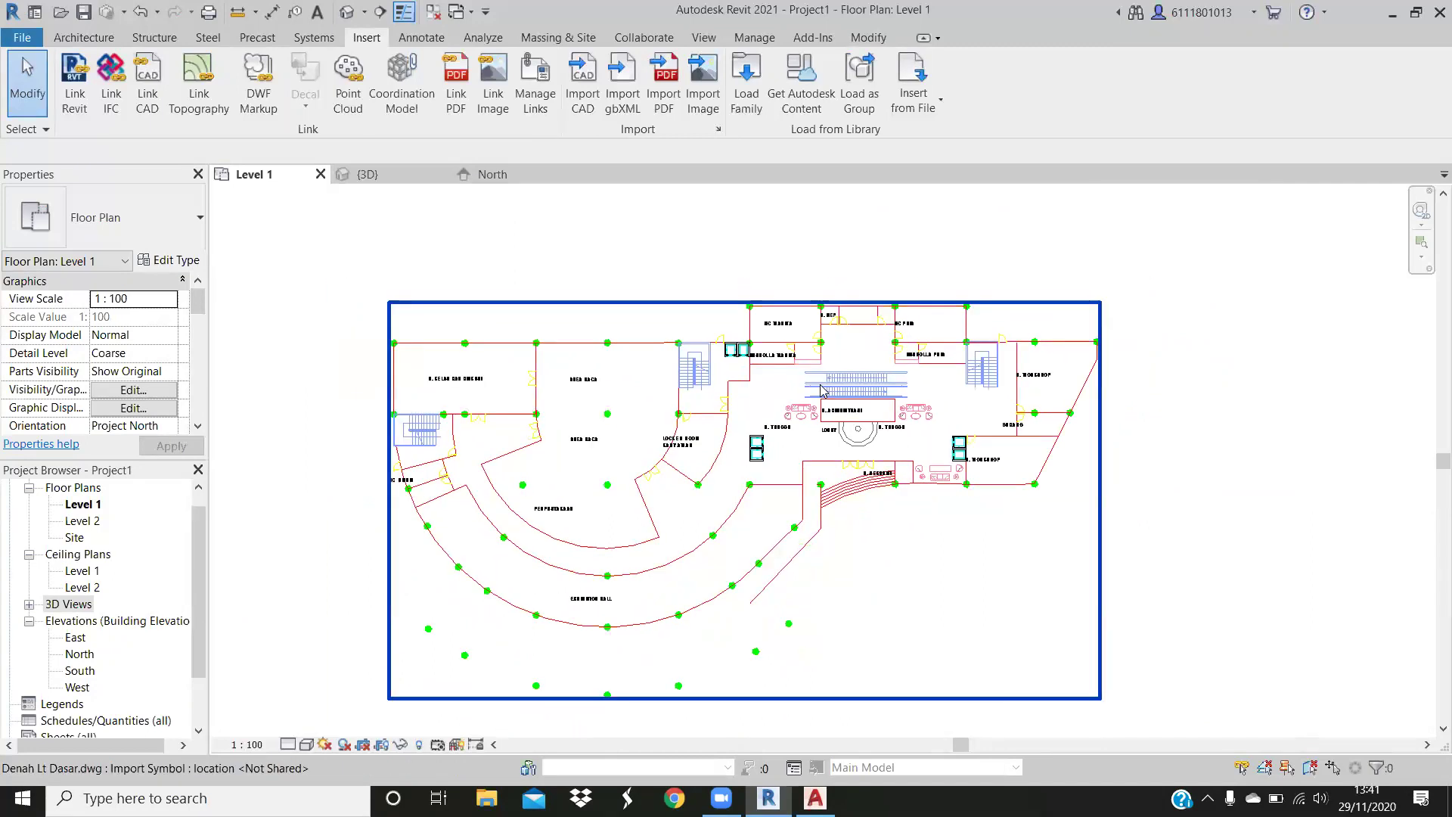
scroll(823, 389, down, 2)
scroll(823, 389, down, 1)
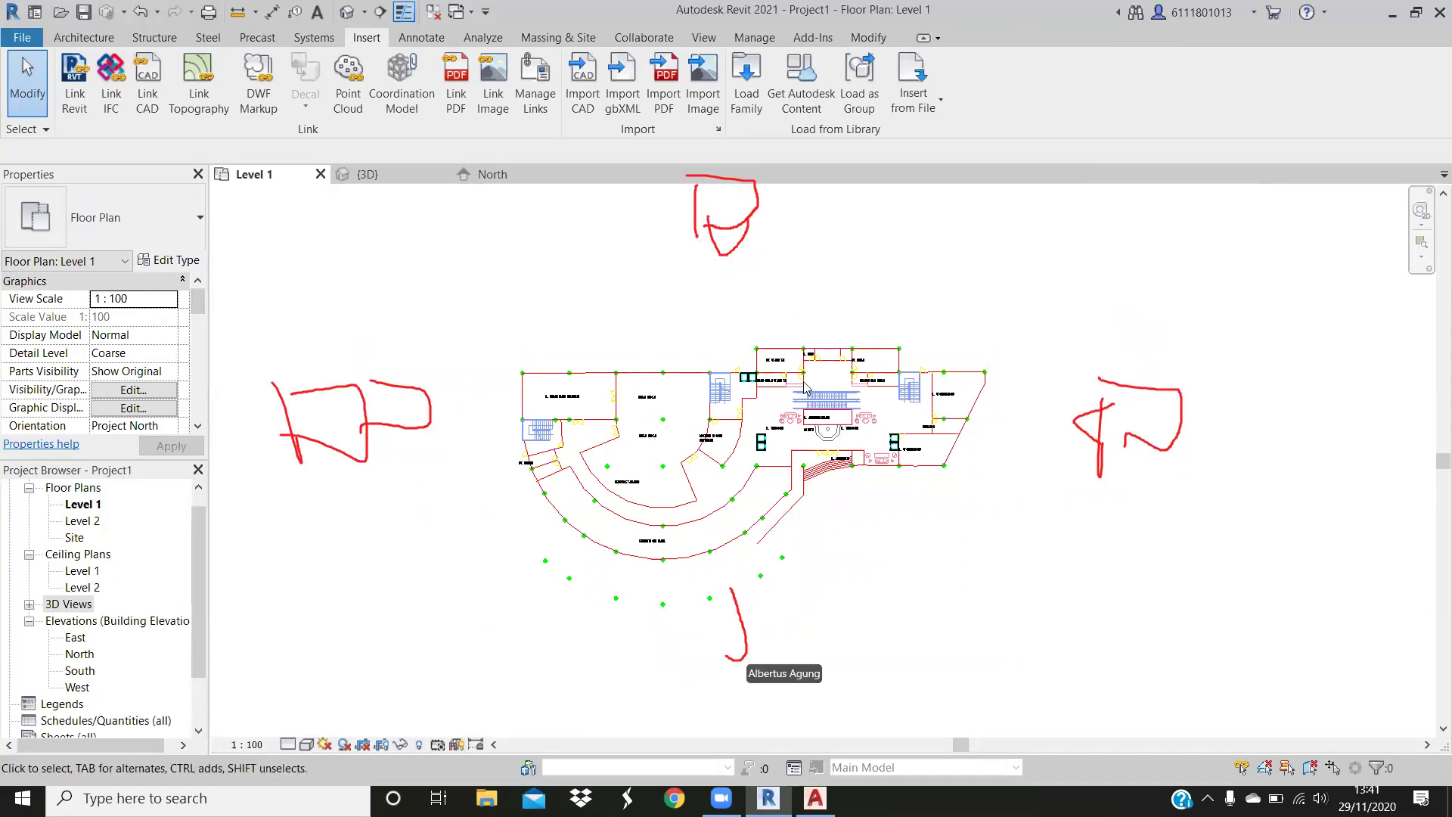
scroll(666, 437, down, 2)
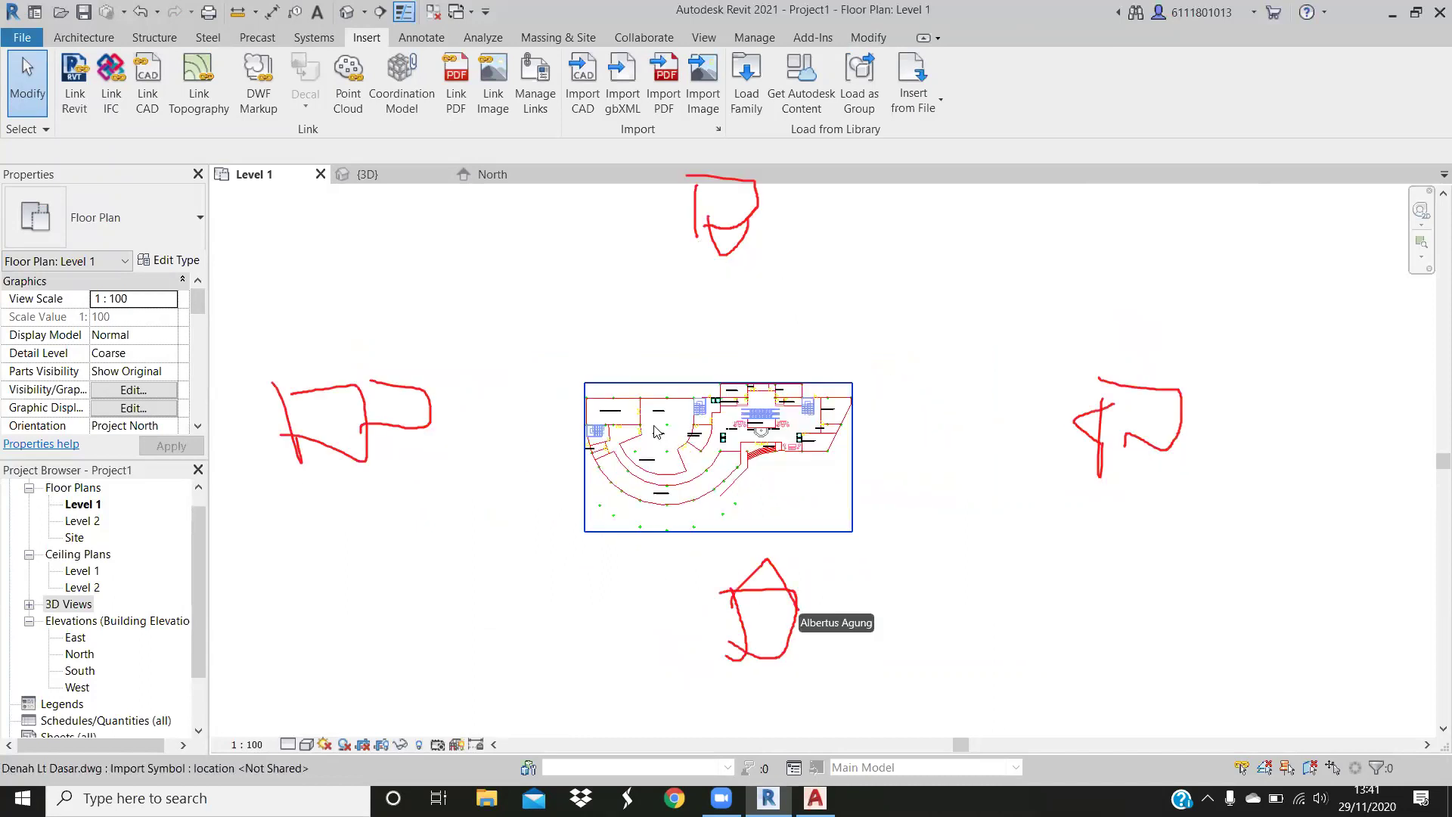
scroll(658, 433, down, 1)
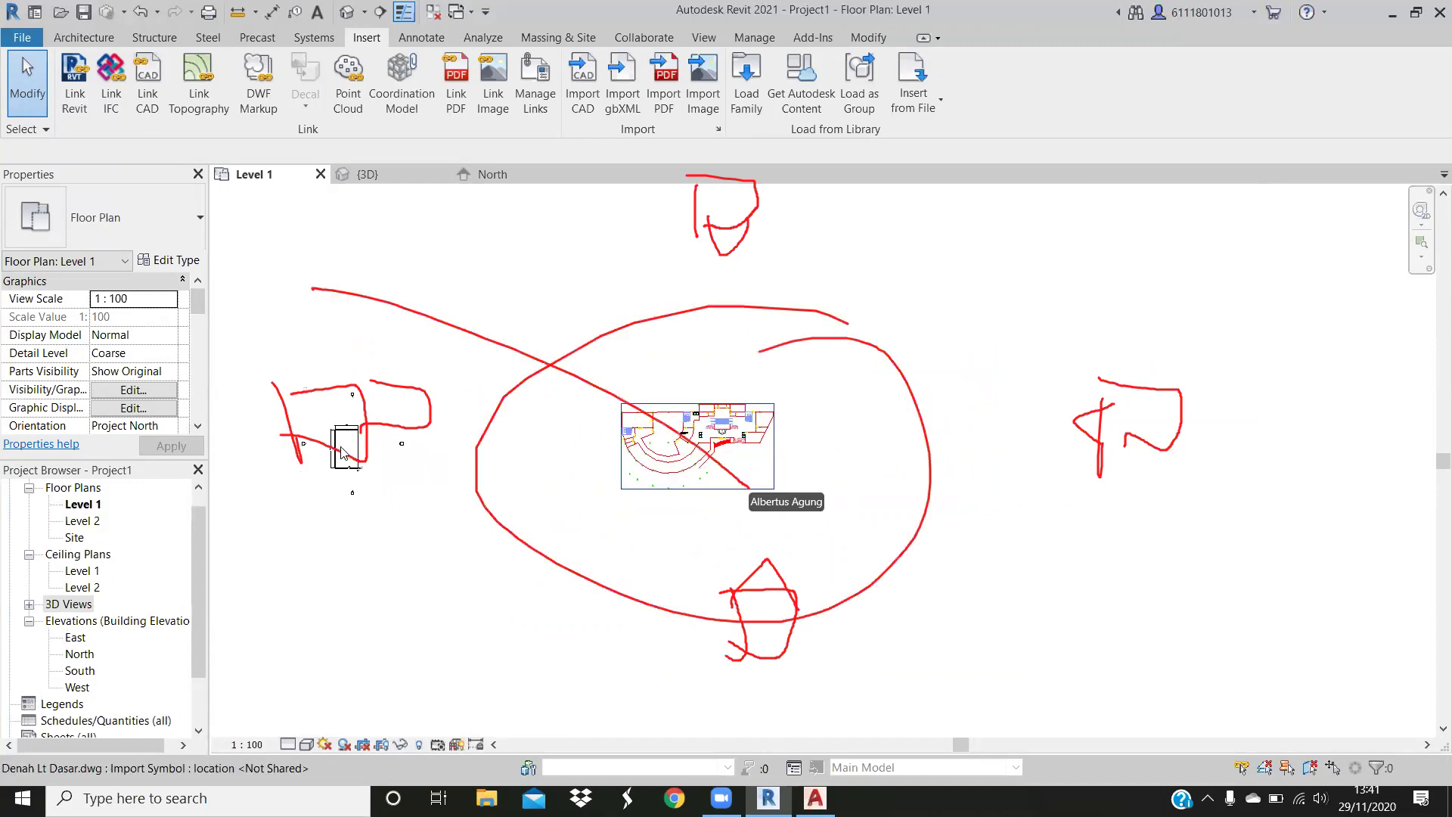
scroll(664, 446, down, 1)
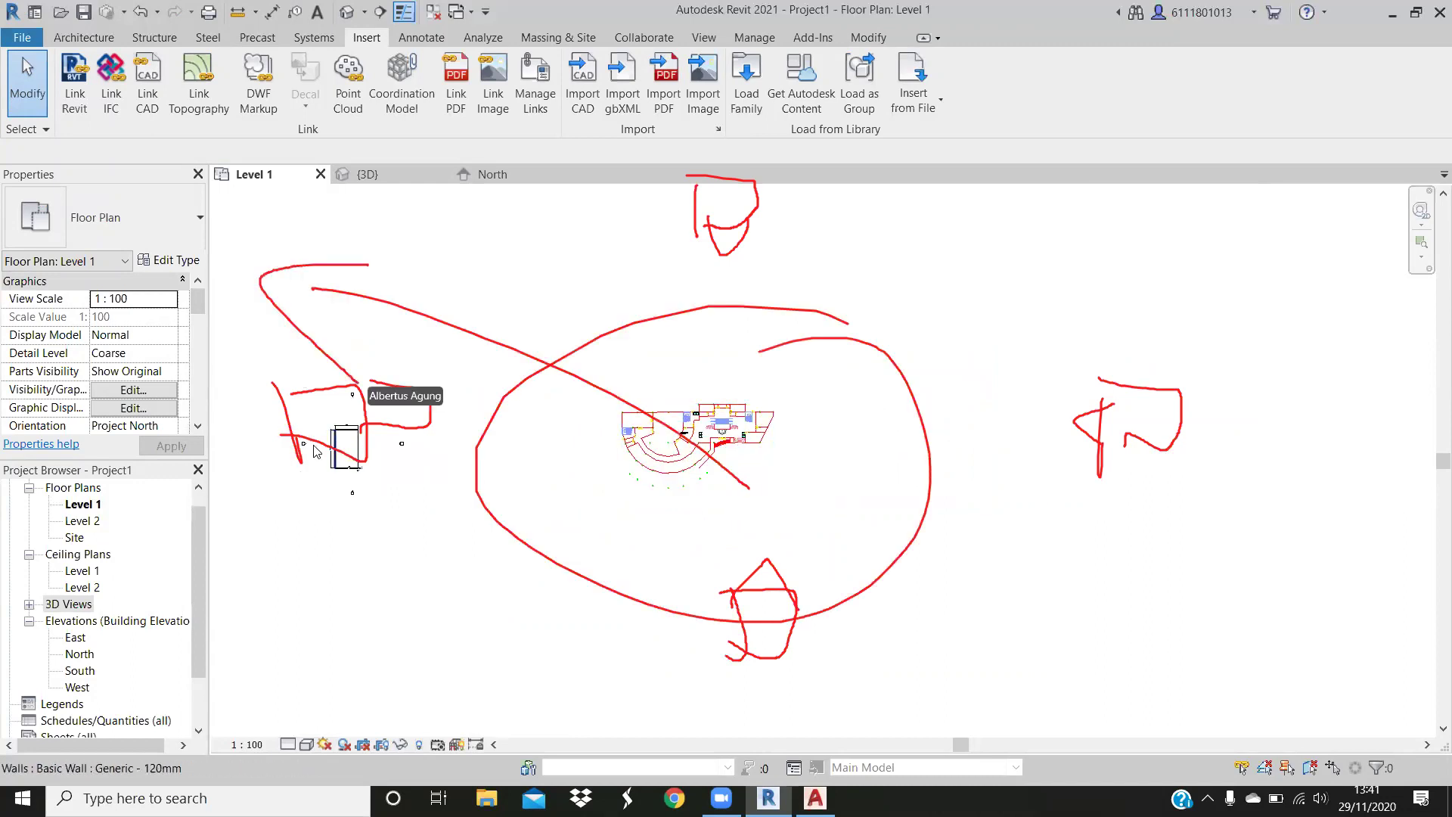
scroll(316, 452, up, 1)
scroll(317, 452, up, 1)
scroll(317, 451, up, 1)
scroll(316, 452, up, 1)
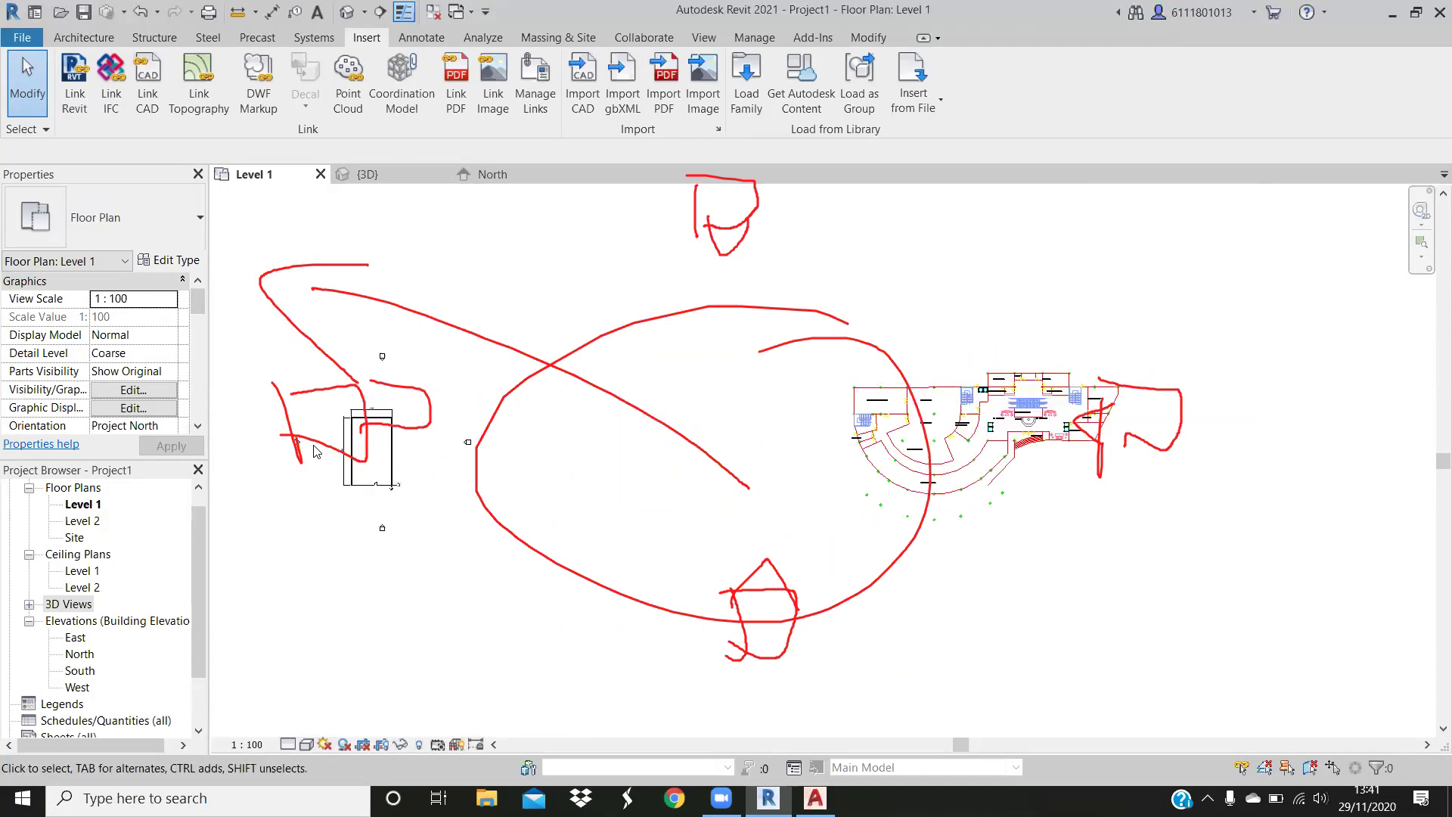
scroll(316, 452, up, 1)
scroll(316, 452, up, 1)
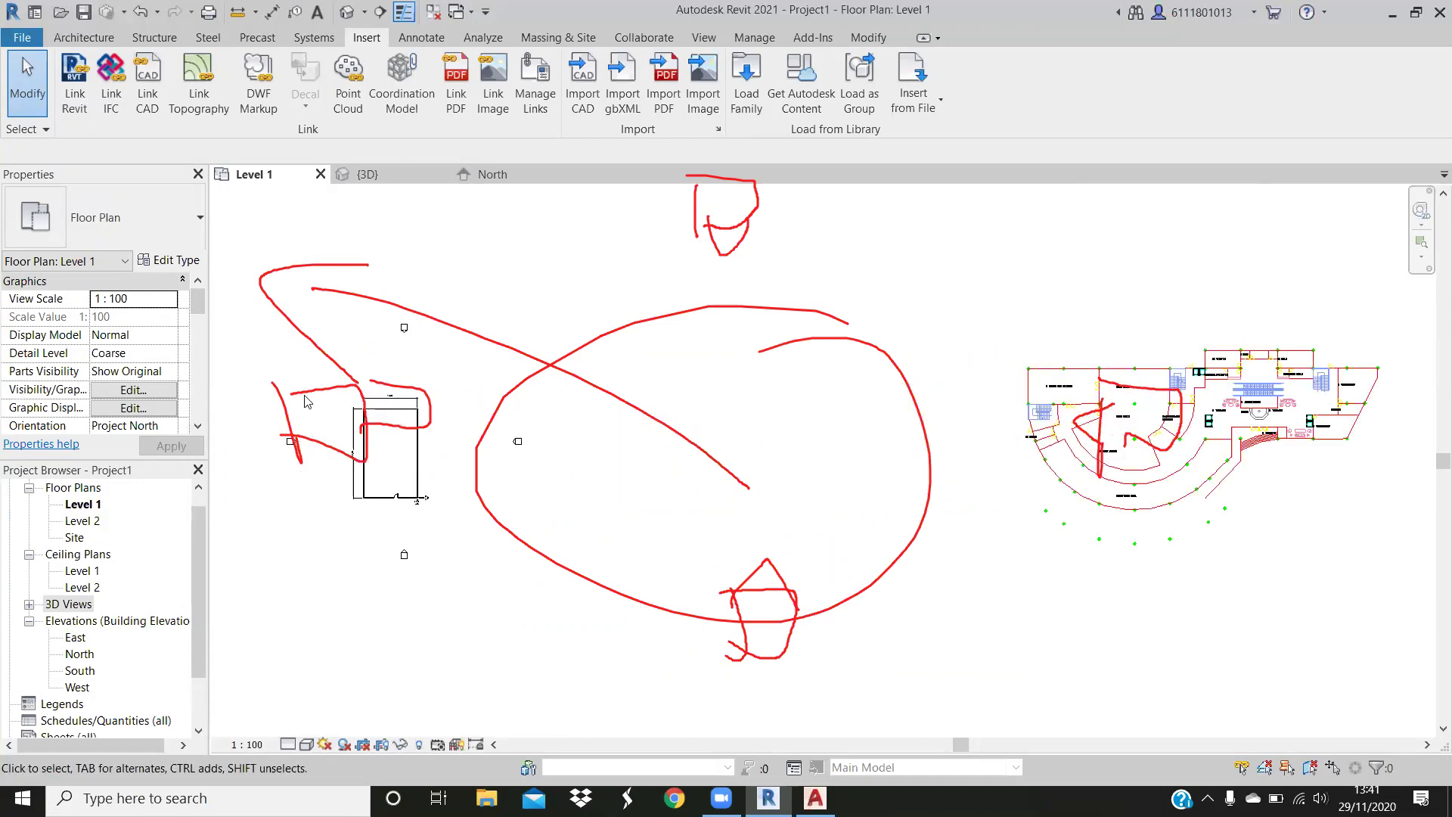
scroll(306, 401, up, 1)
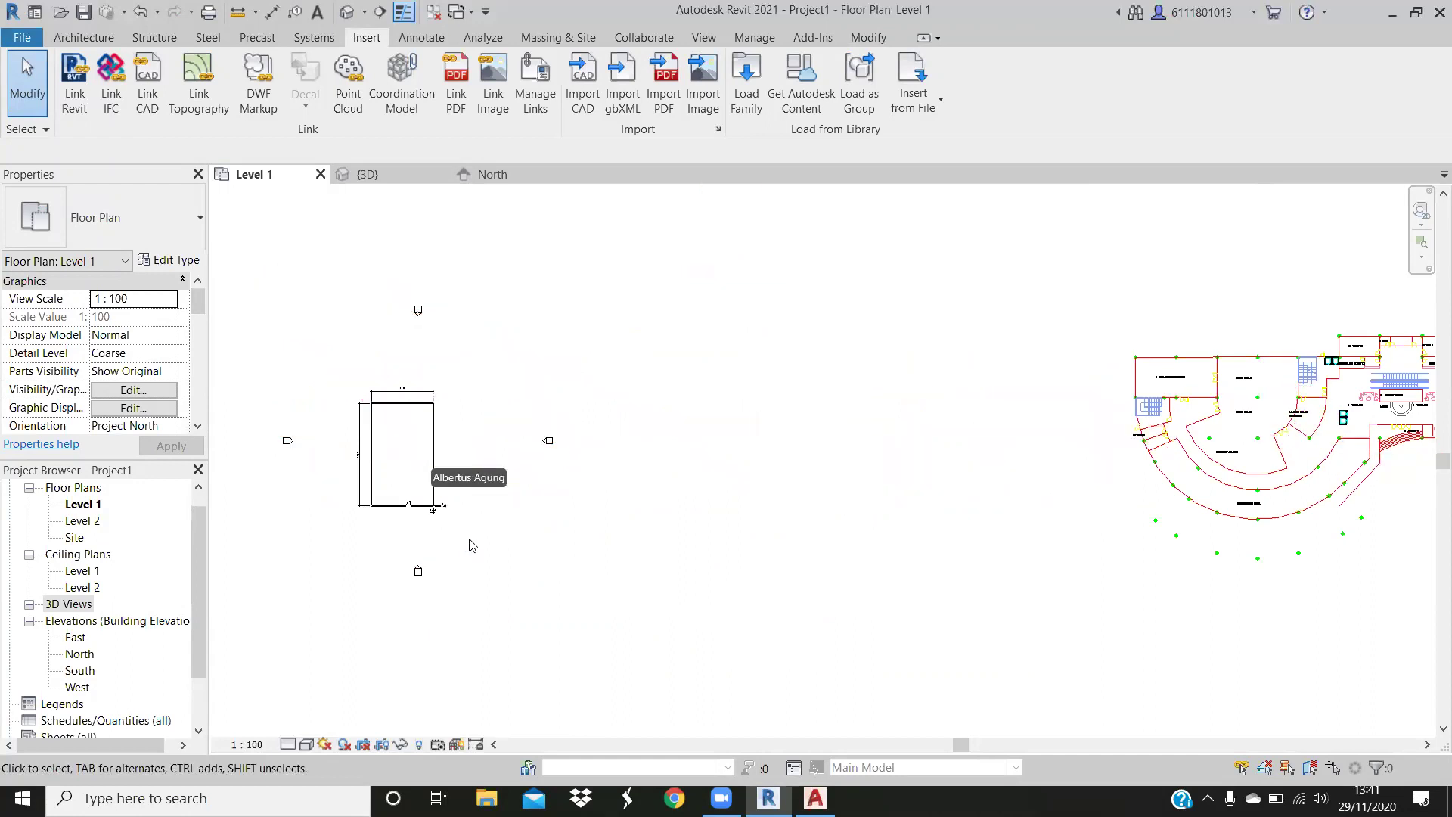
Delete the small rectangle of walls and zoom out
drag(326, 364, 476, 538)
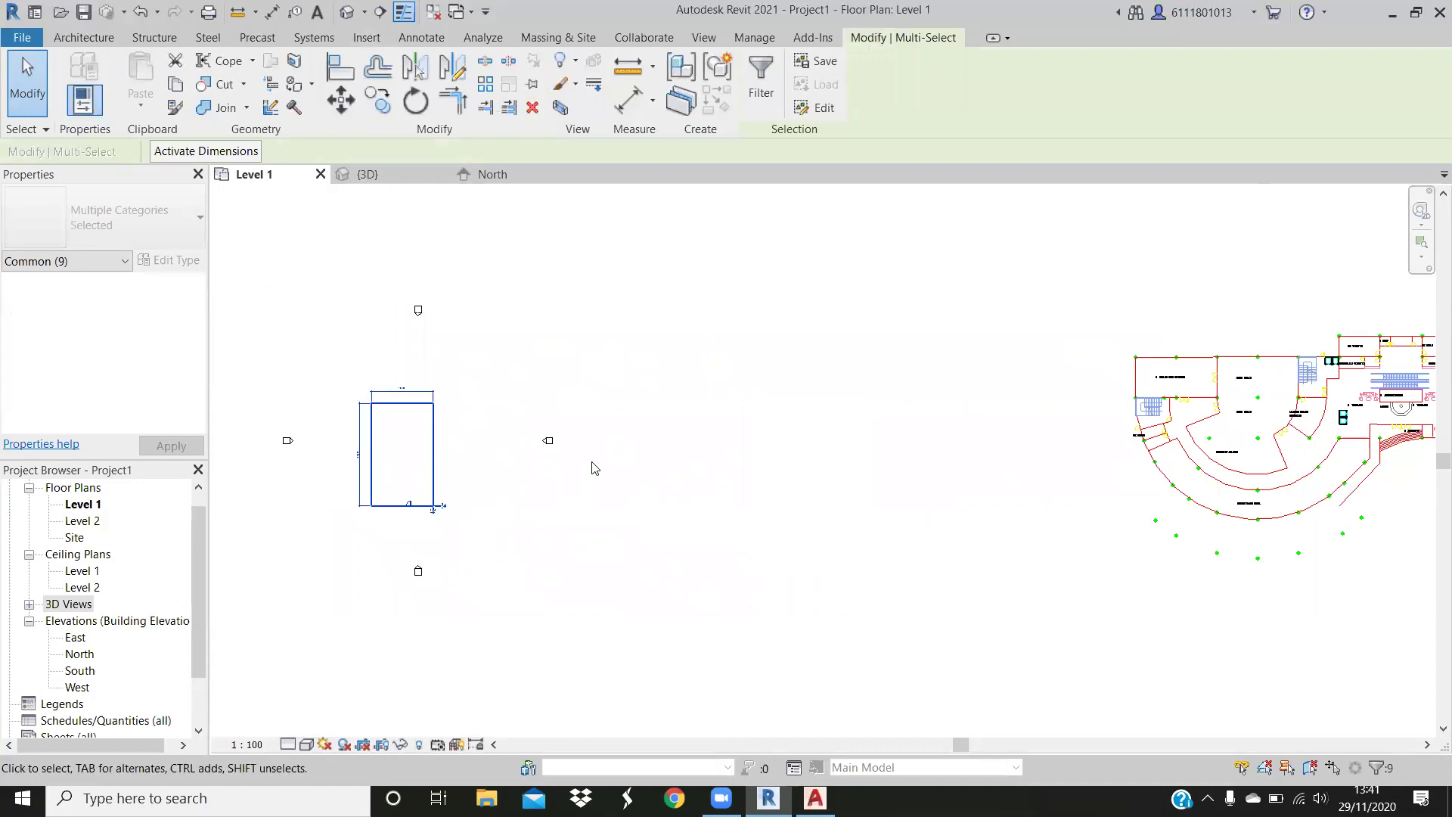
key(Delete)
scroll(991, 500, down, 1)
scroll(983, 480, down, 1)
scroll(680, 484, down, 2)
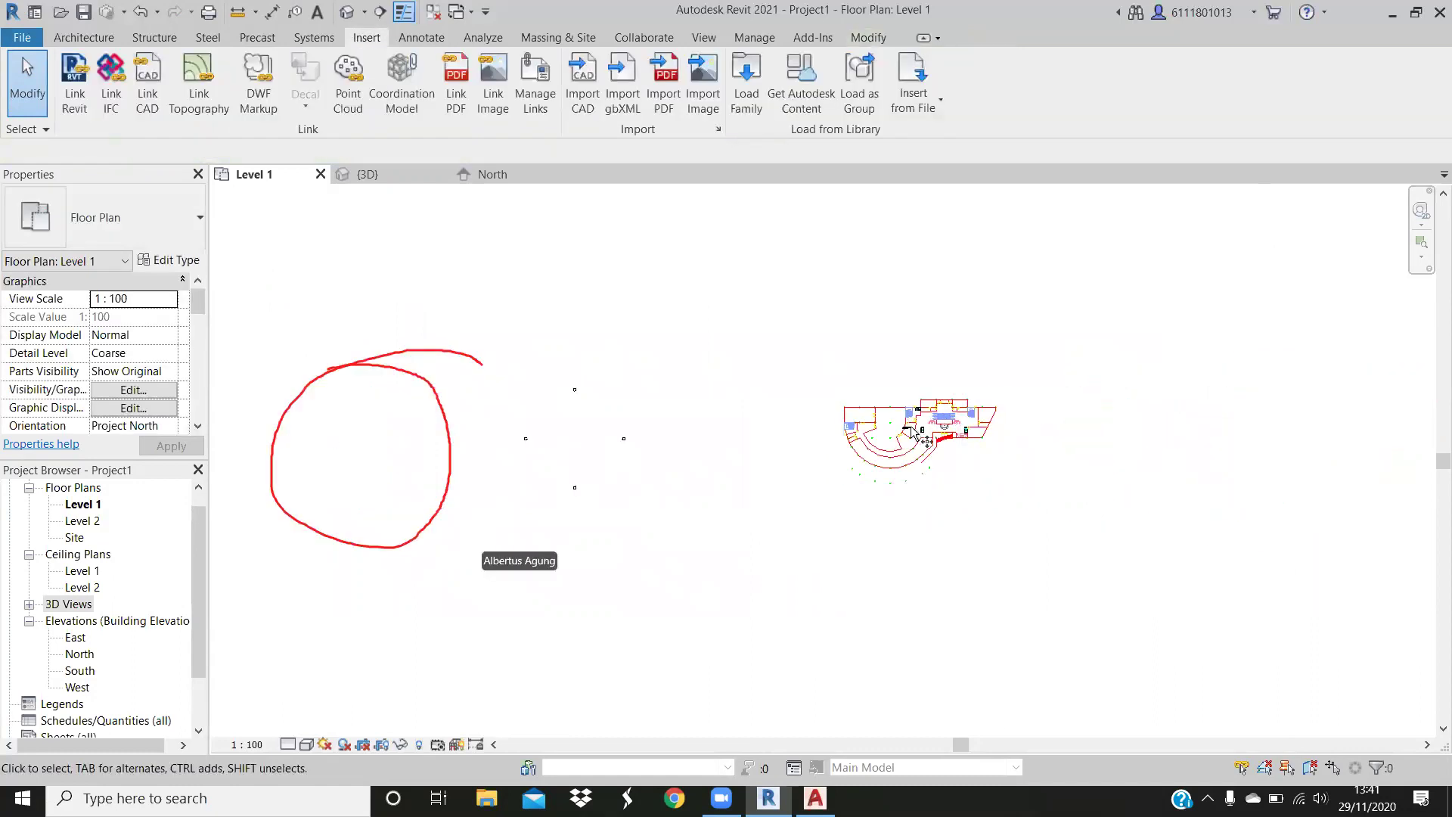
Move the imported DWG plan to its new position and reselect it
click(359, 480)
key(Escape)
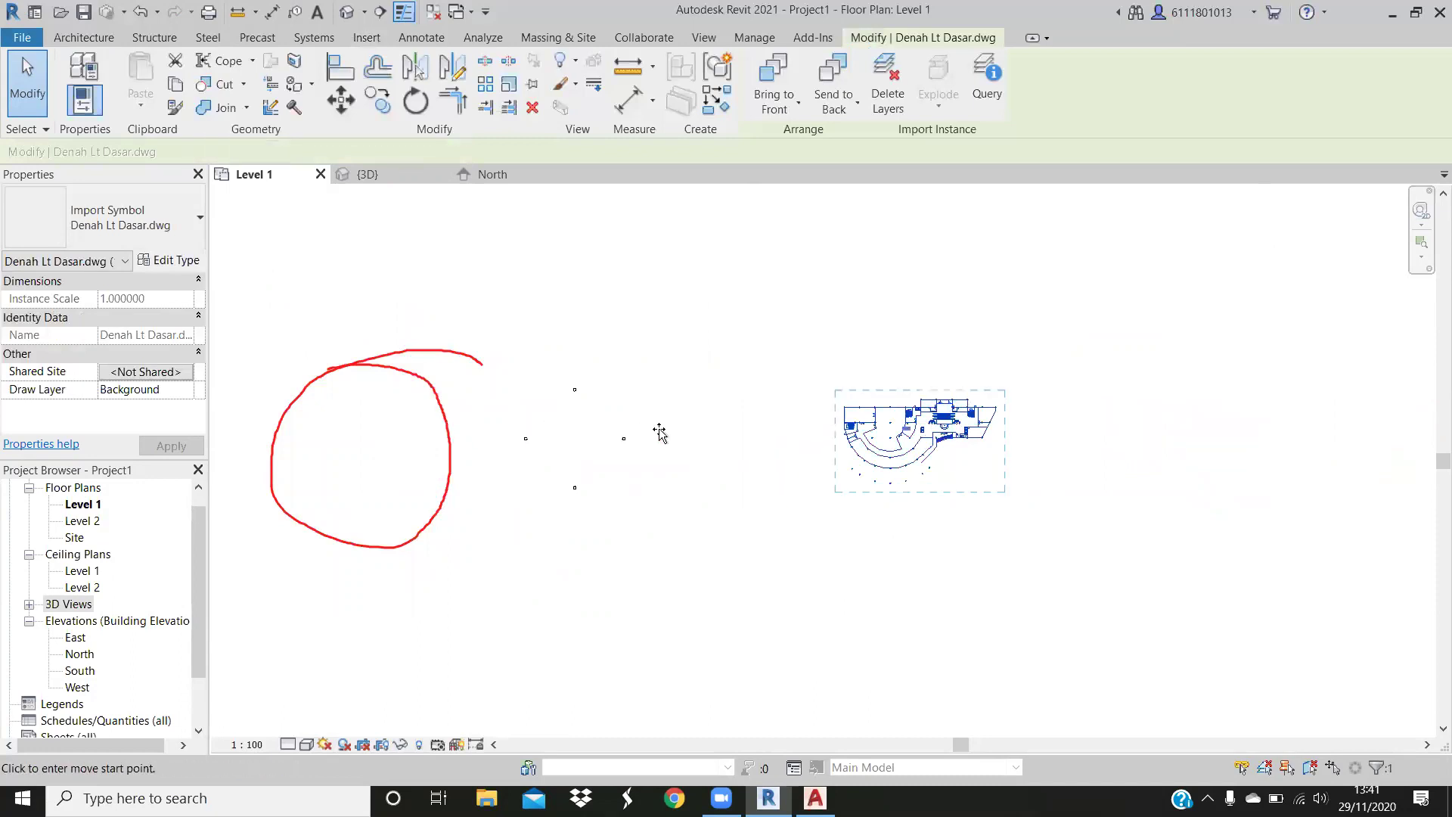
click(649, 430)
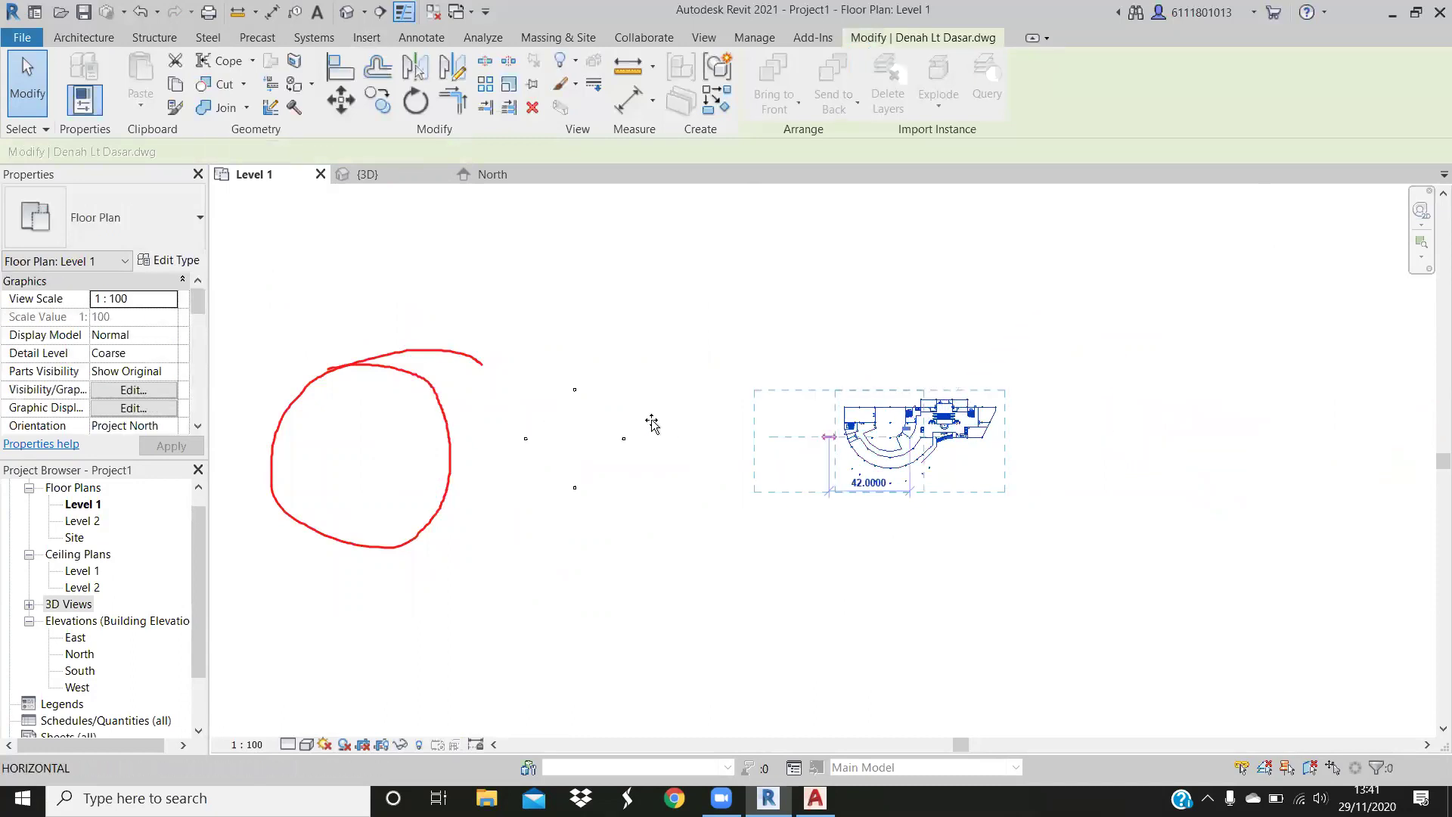
click(681, 385)
click(681, 383)
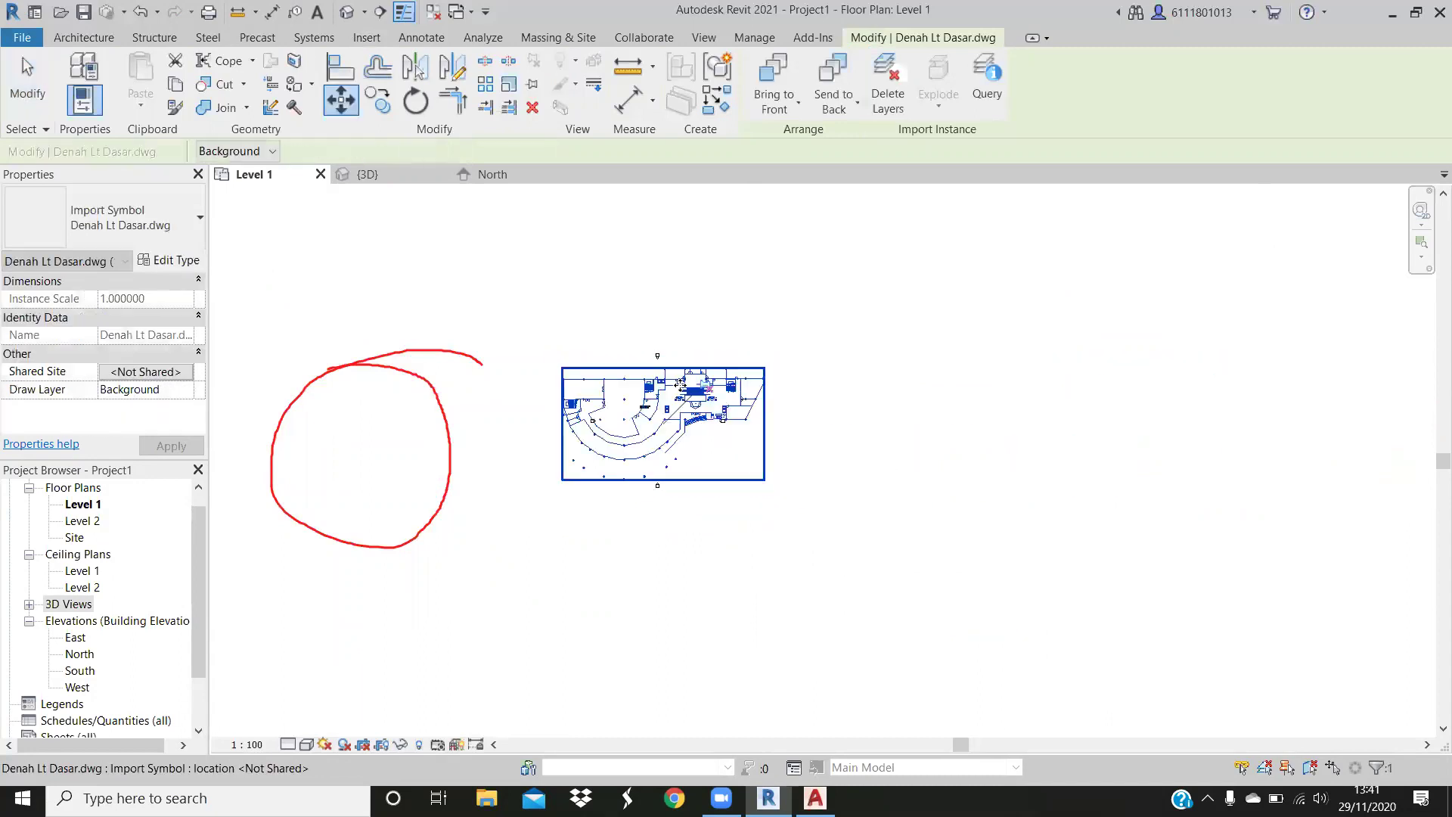
scroll(713, 542, up, 1)
scroll(648, 548, up, 2)
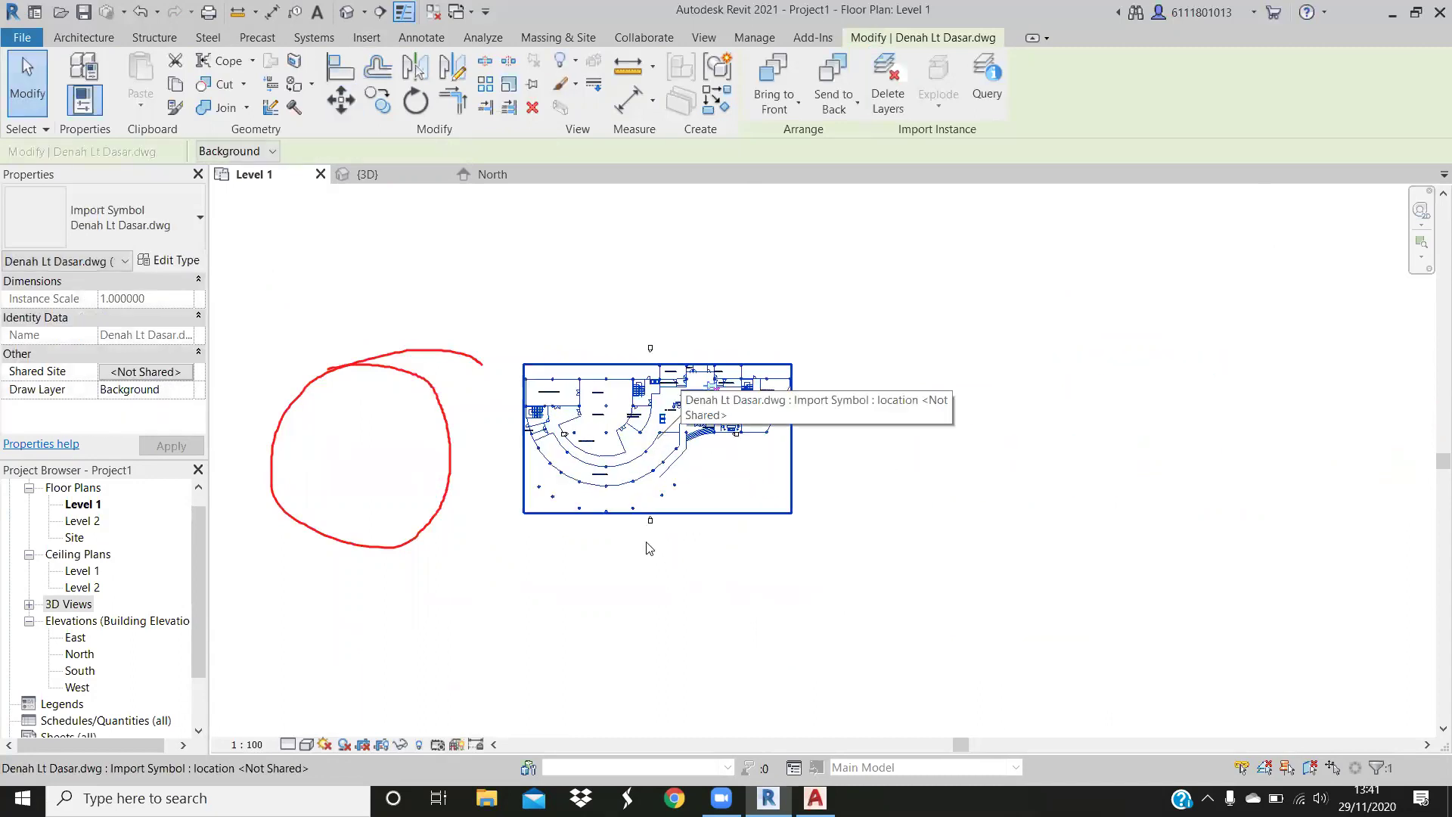
scroll(649, 549, up, 1)
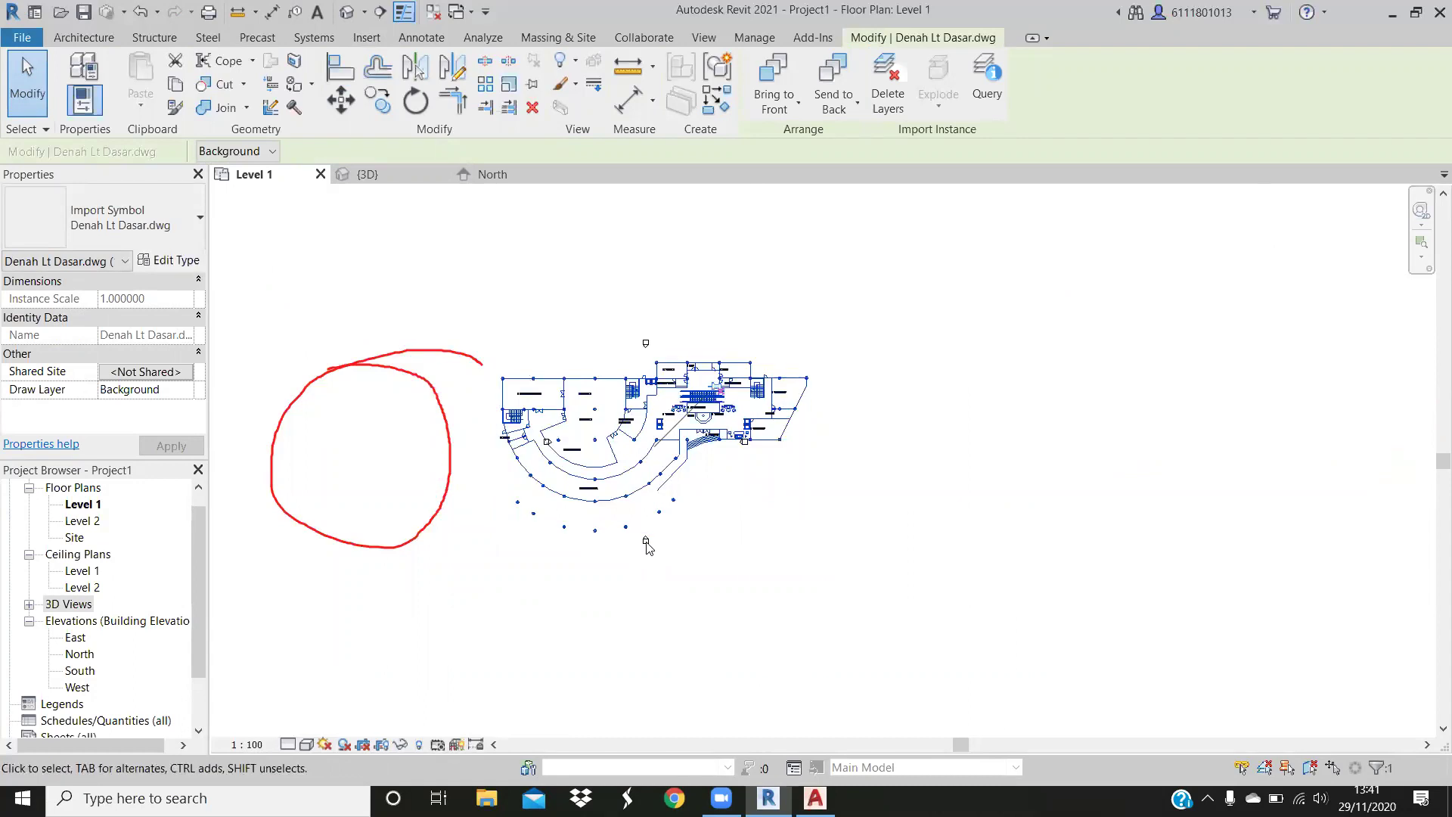
Select the elevation marker below the plan, attempt a move, then cancel
click(646, 541)
scroll(647, 567, up, 1)
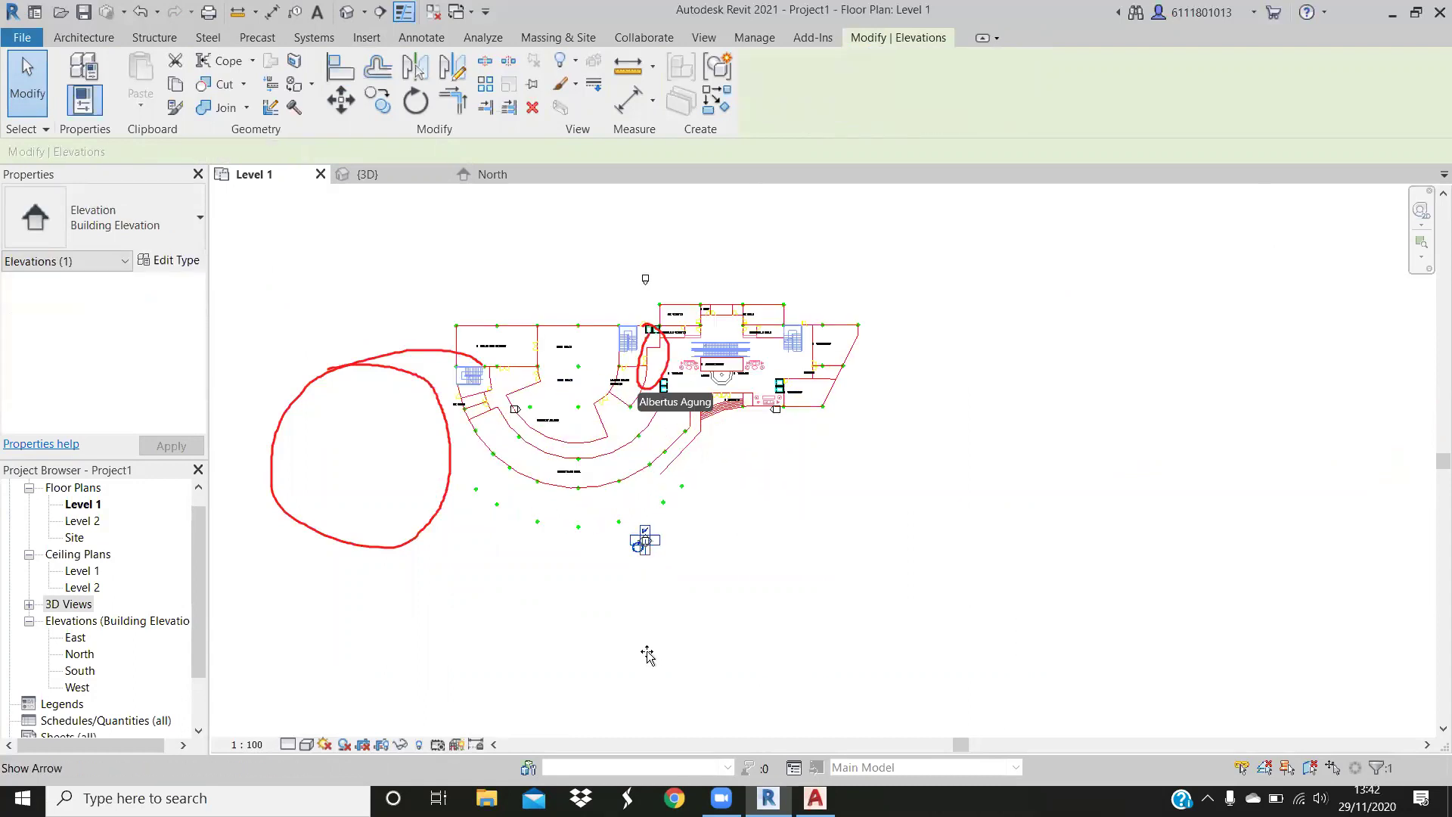
scroll(647, 605, up, 1)
scroll(634, 543, up, 1)
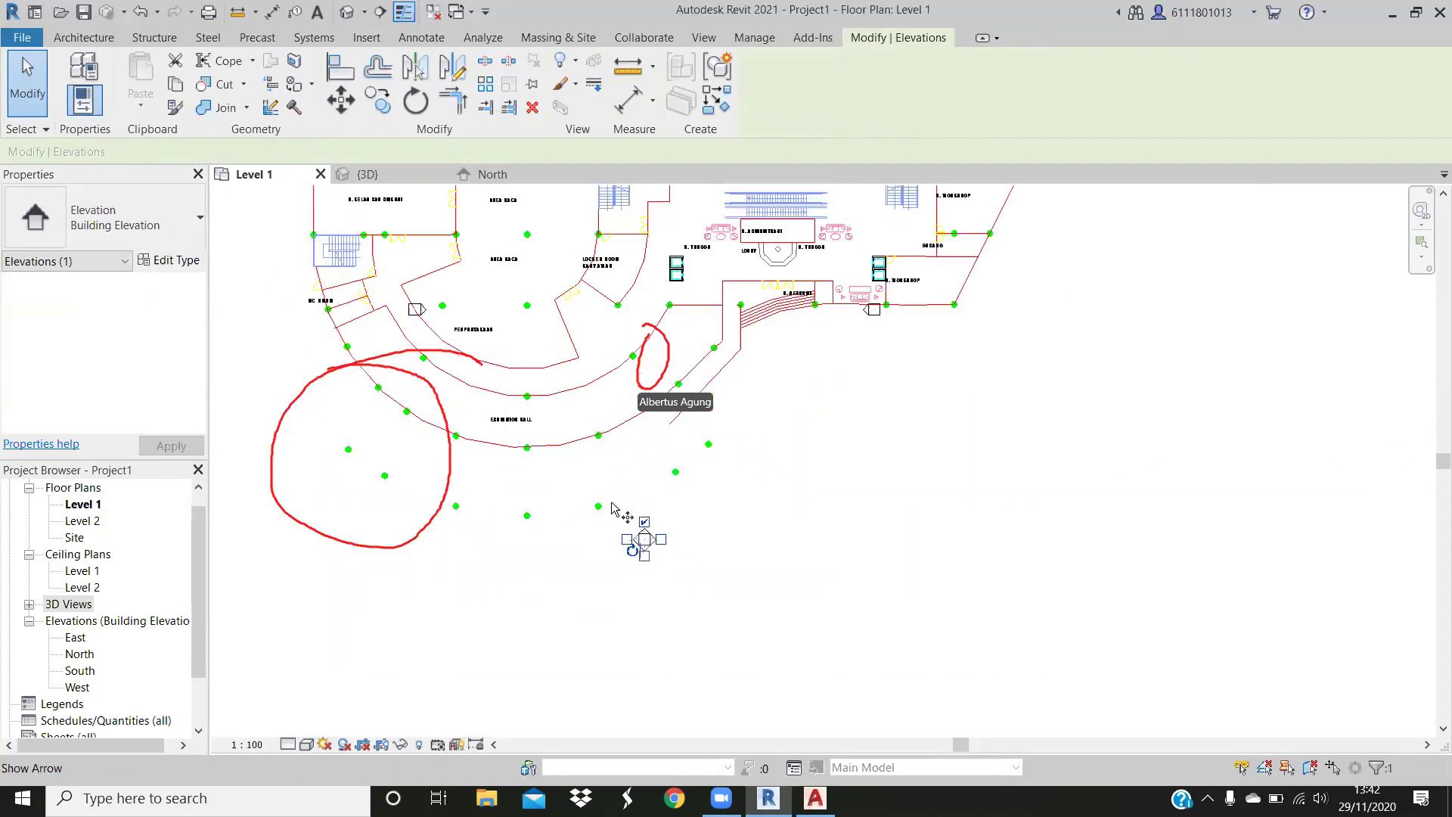
scroll(643, 541, up, 1)
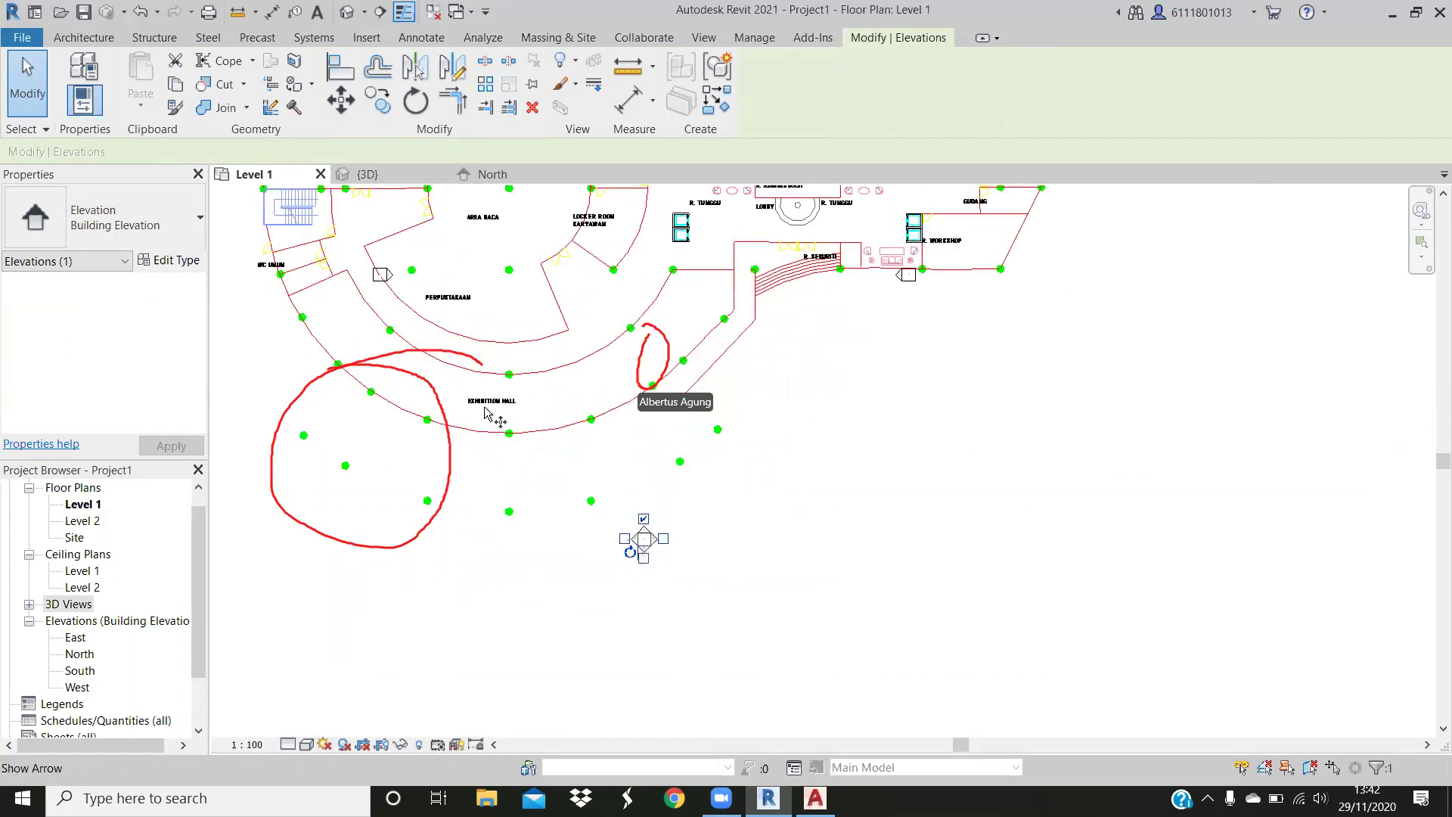
scroll(484, 416, down, 2)
key(m)
key(v)
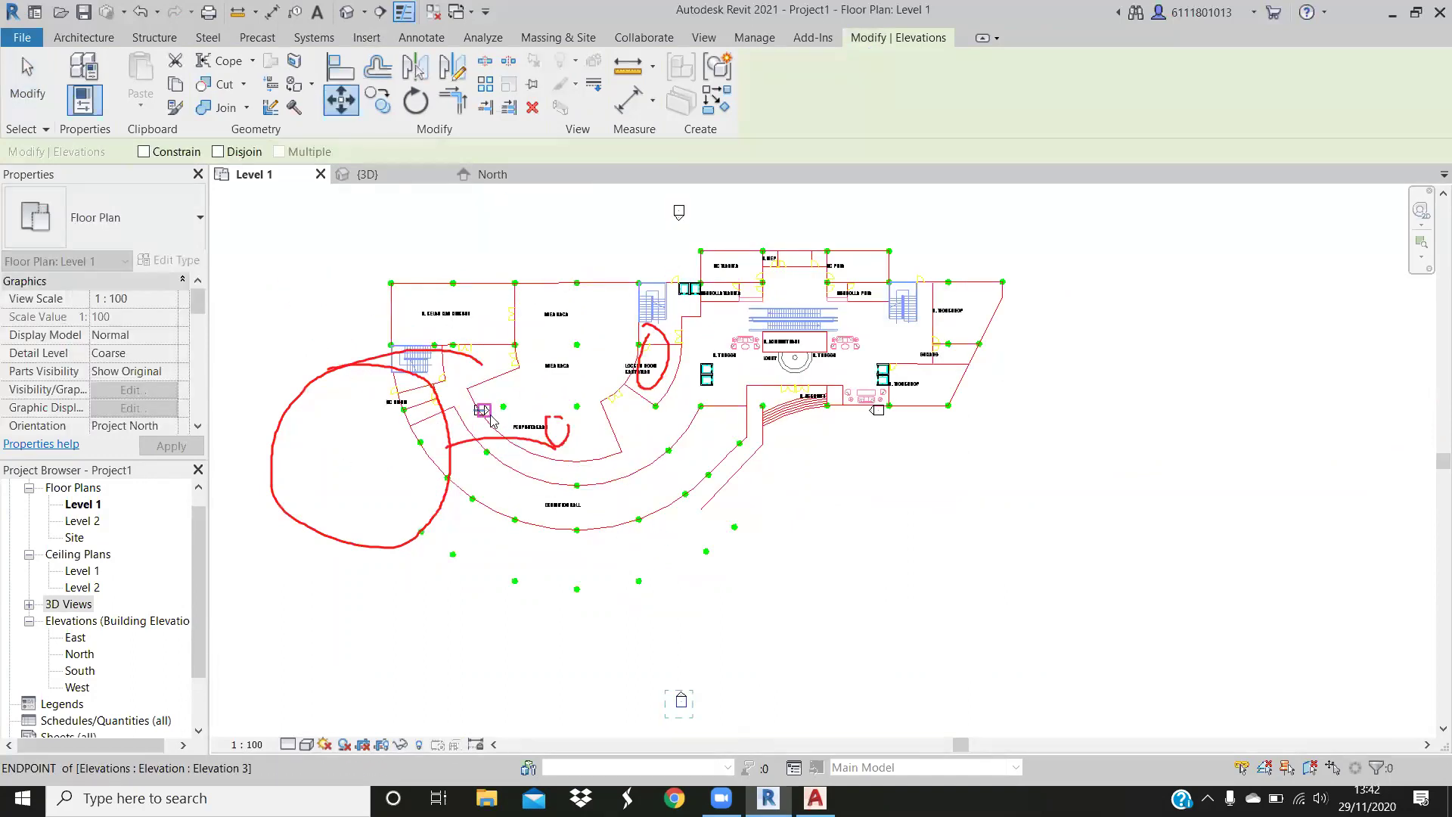
click(483, 410)
scroll(478, 410, up, 1)
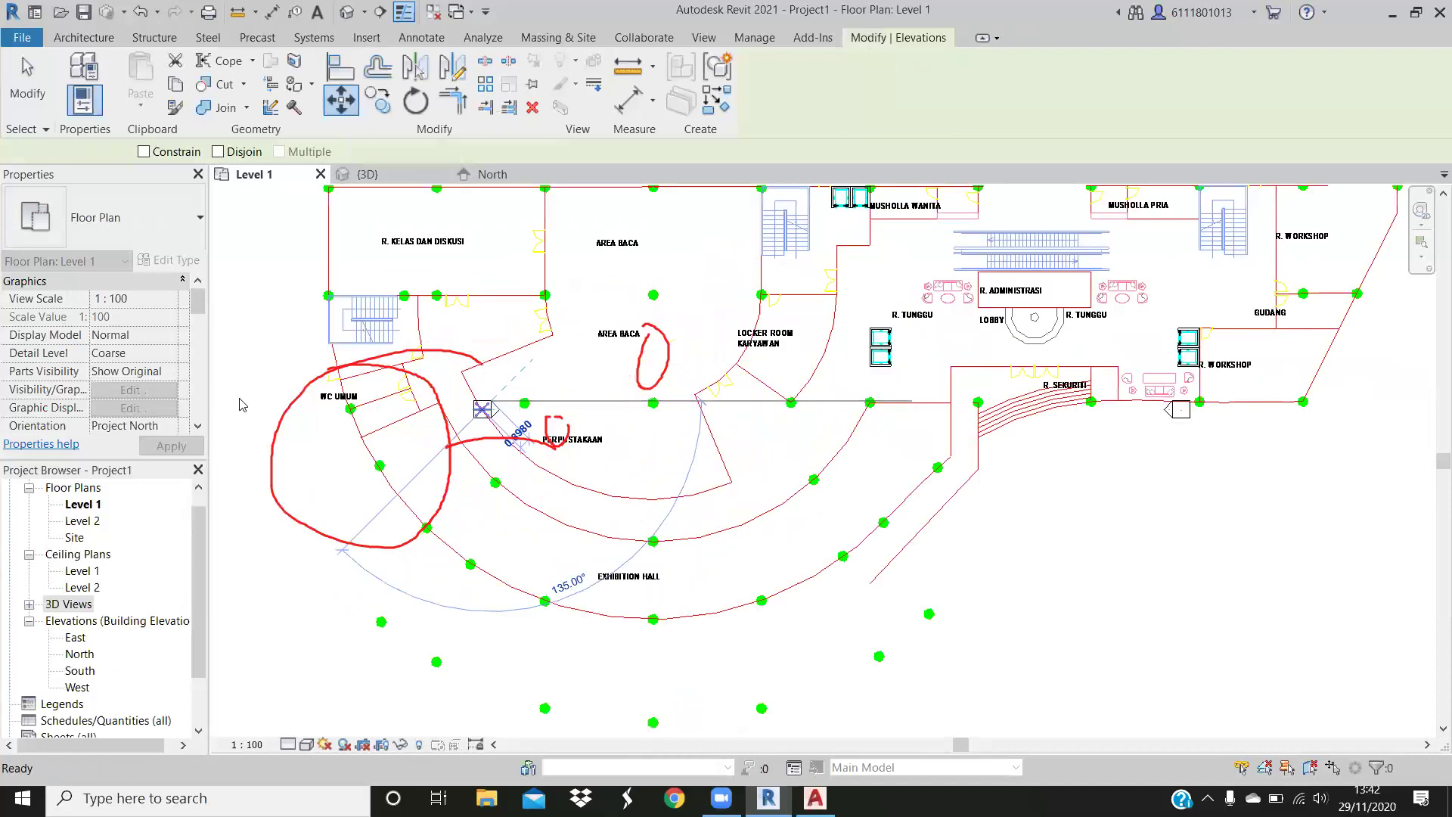
scroll(250, 405, up, 3)
key(Escape)
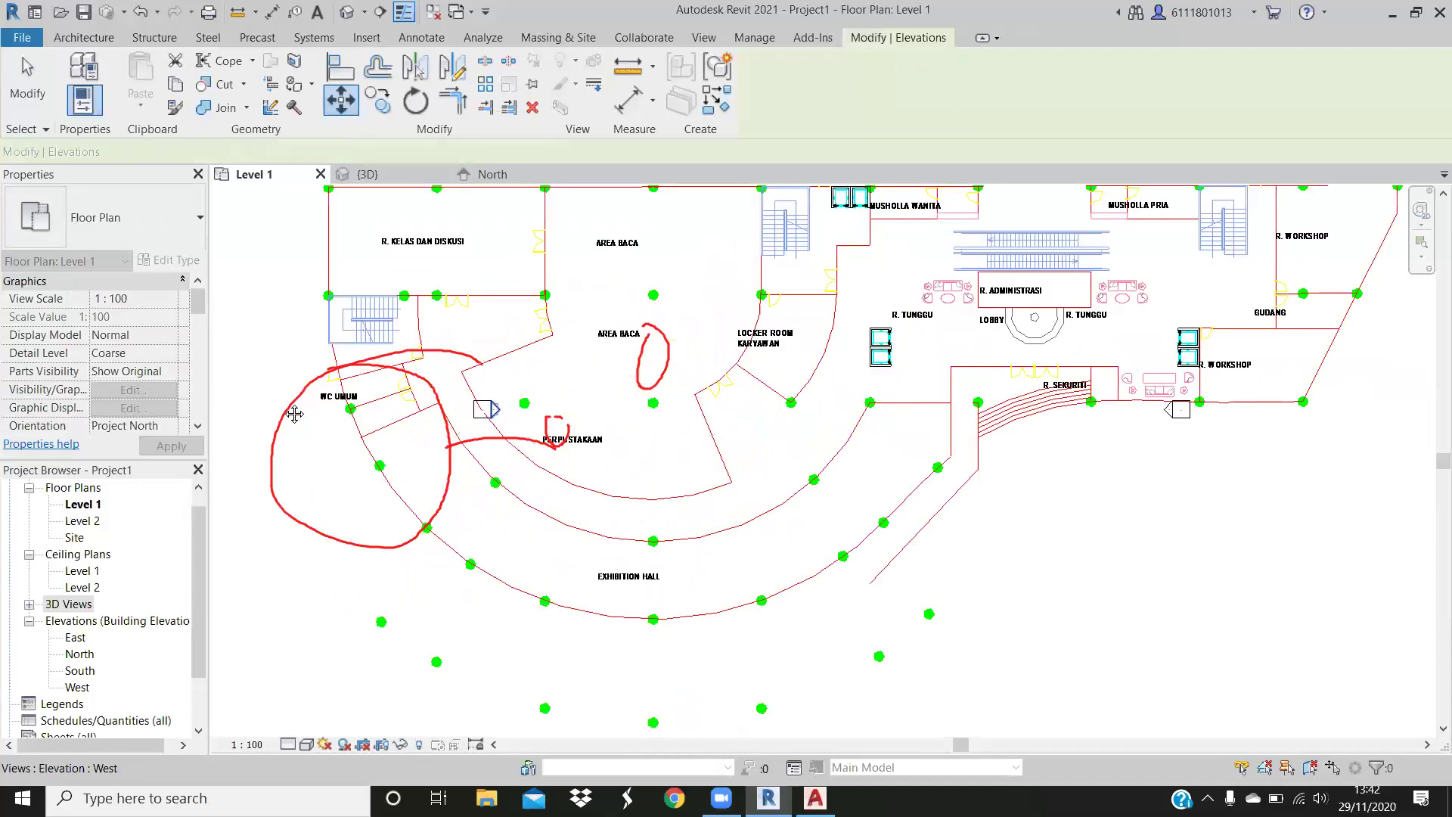
key(Escape)
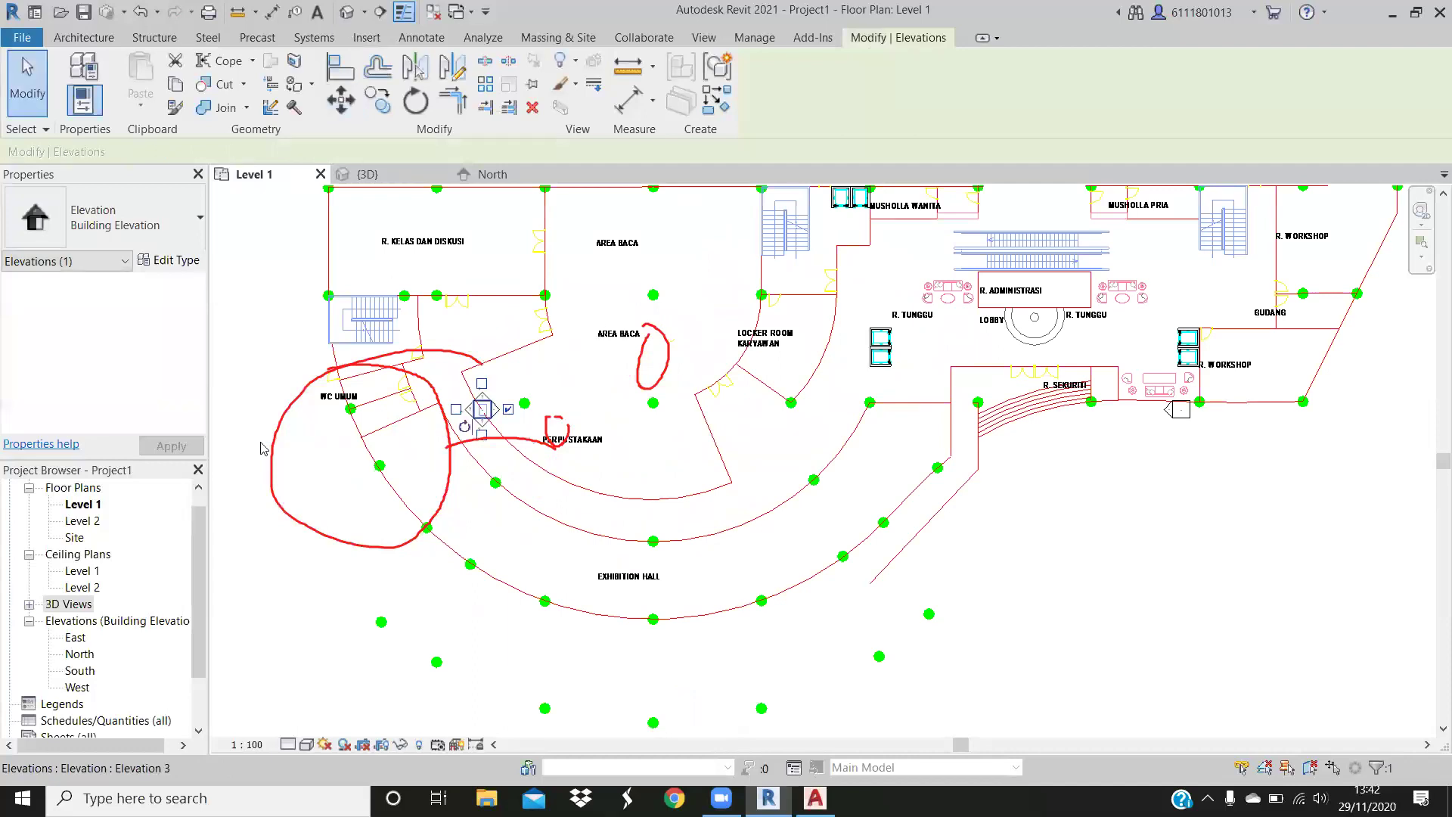
scroll(292, 465, down, 3)
key(Escape)
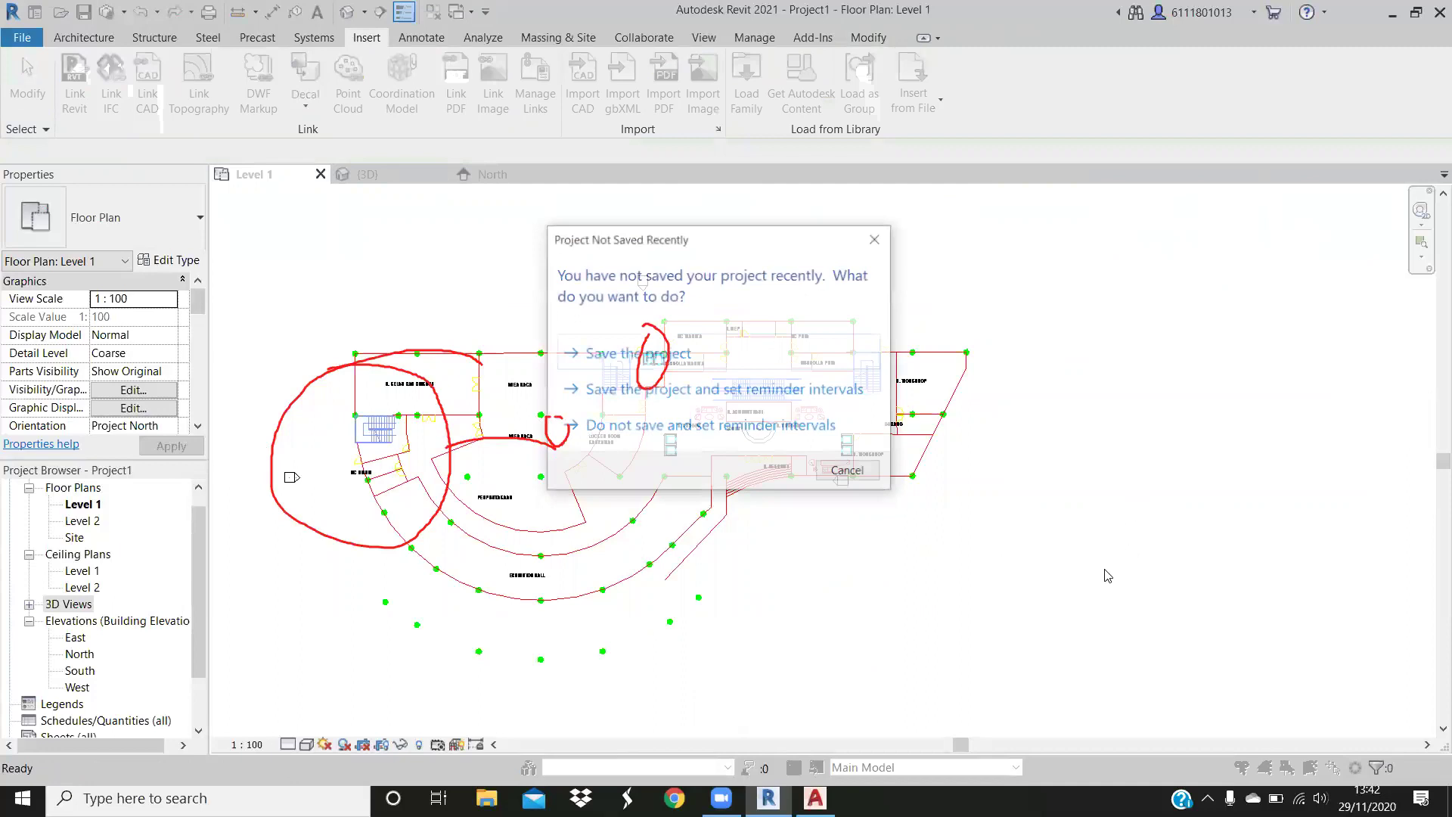
Drag an elevation marker to the plan's right side and zoom out
drag(948, 555, 1132, 501)
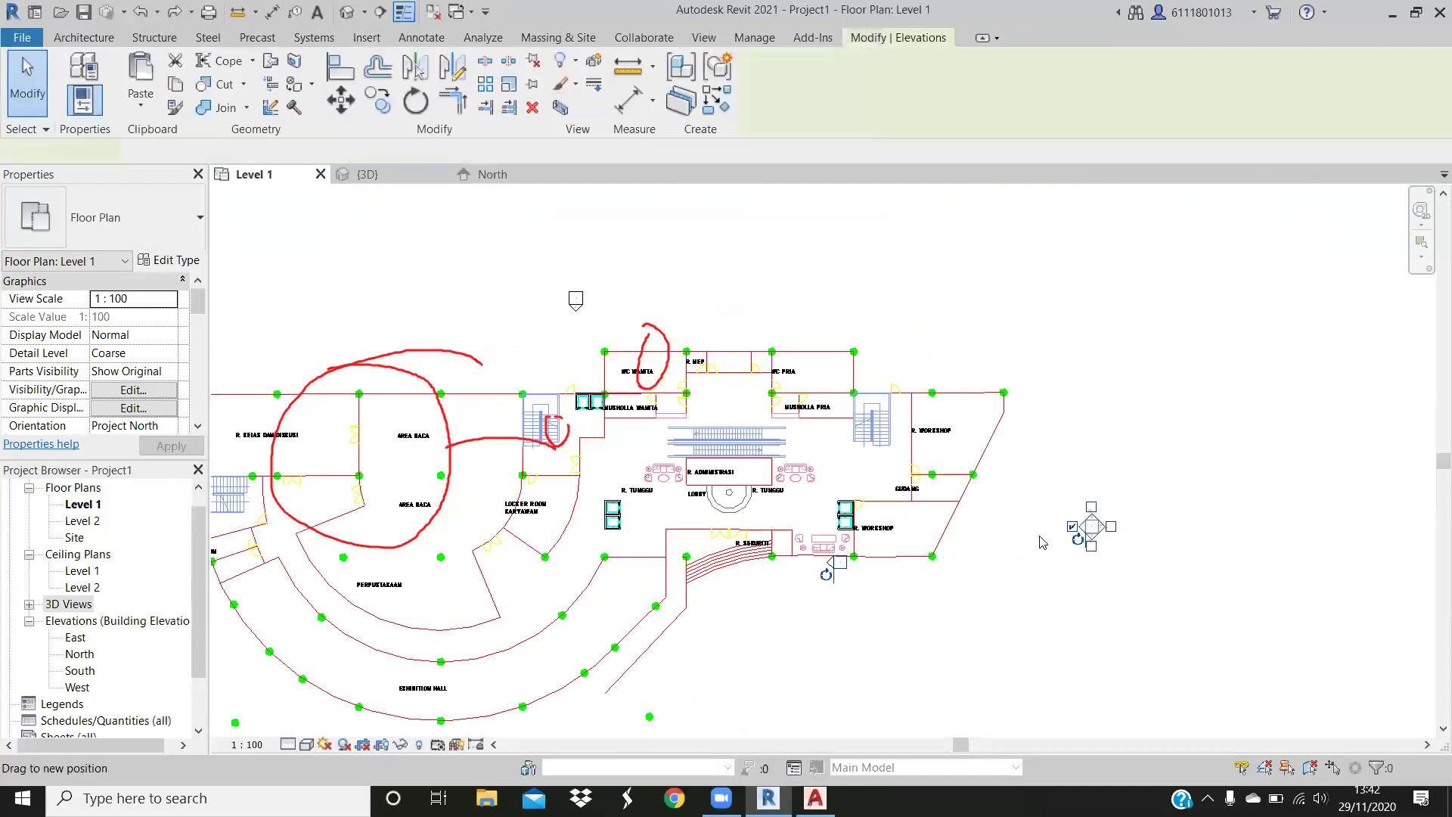
key(Escape)
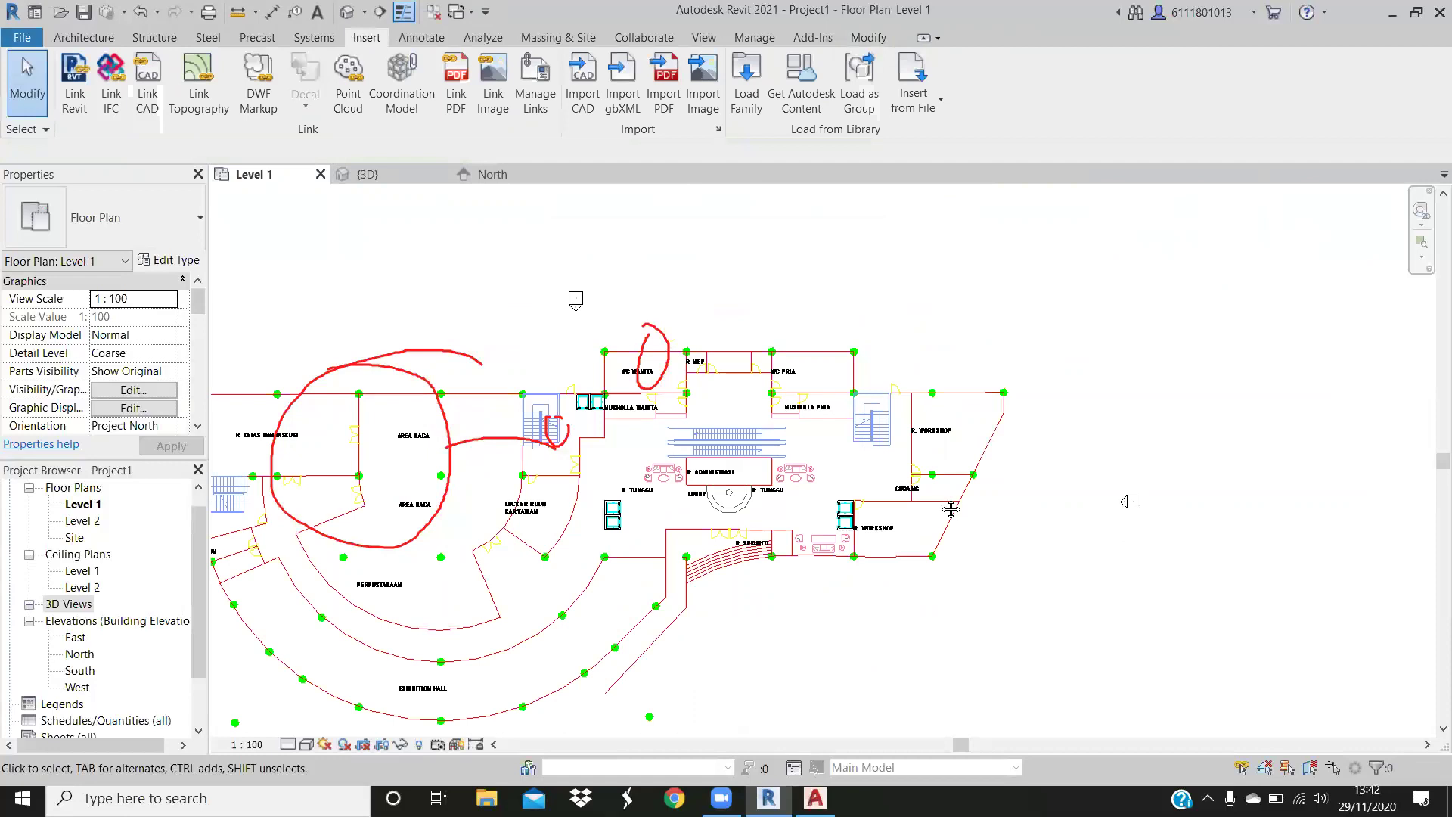
scroll(979, 543, down, 2)
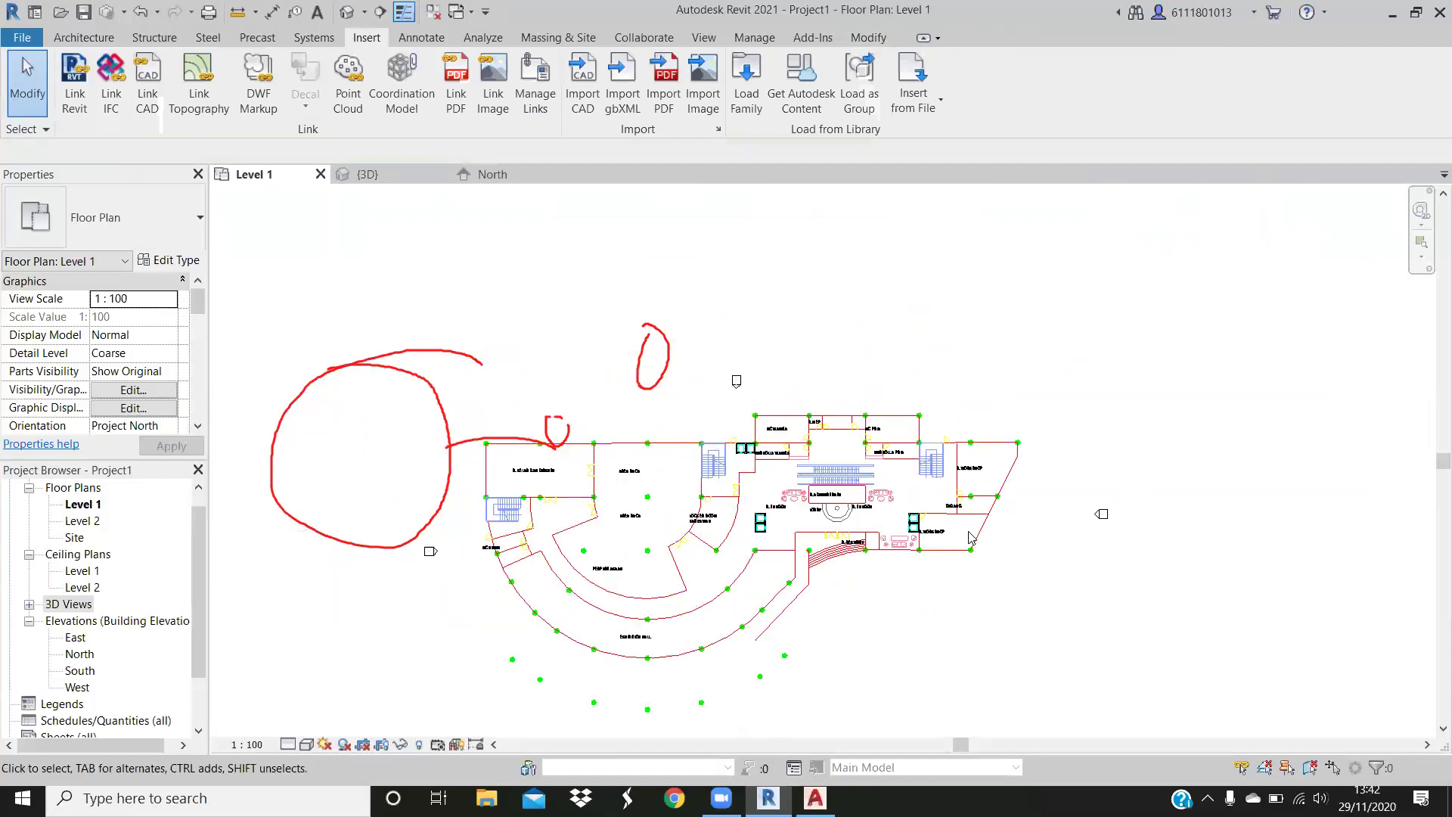
scroll(970, 537, down, 1)
scroll(508, 331, down, 1)
scroll(508, 332, down, 1)
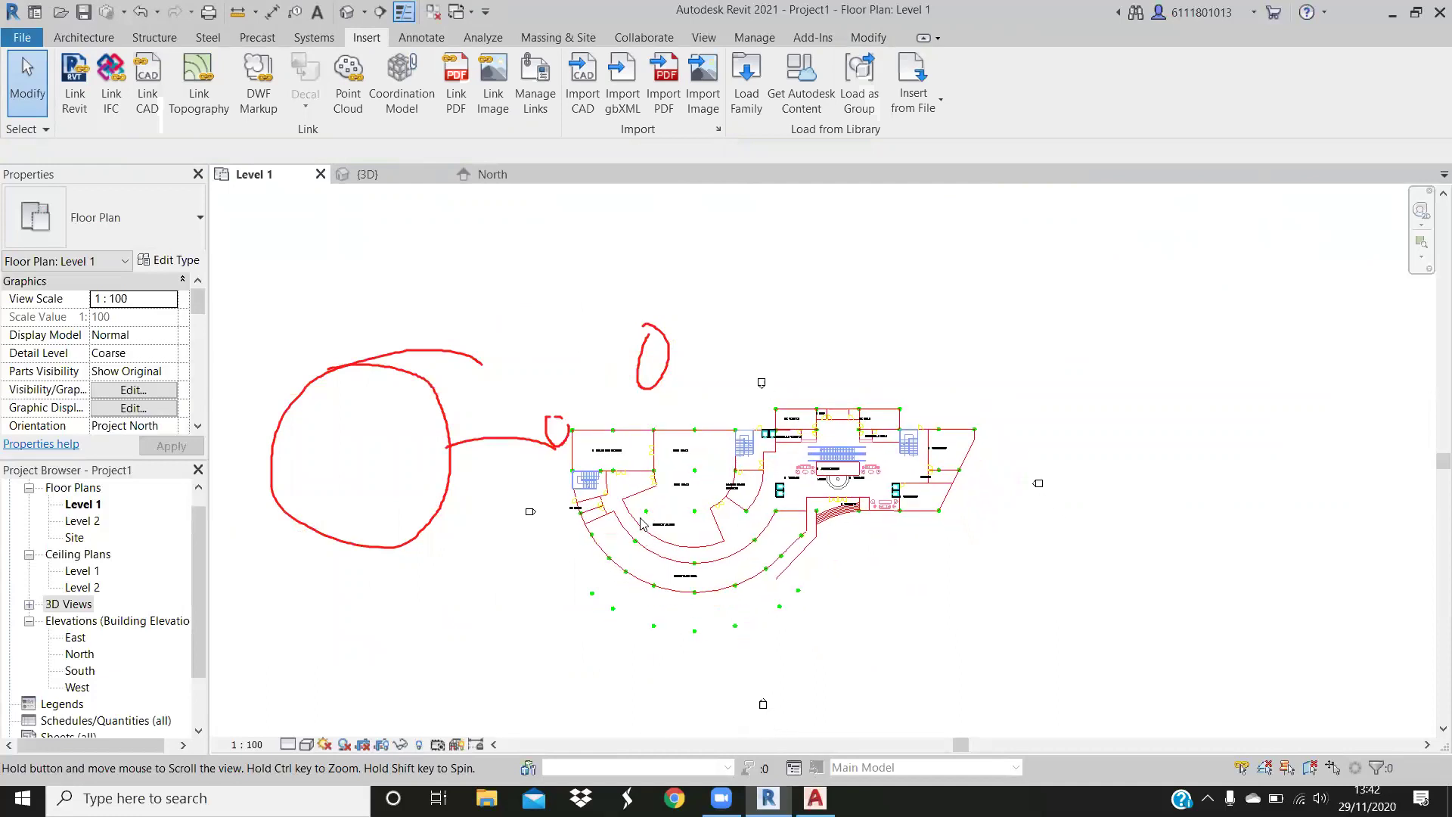
Save the project as 'Revit Seni Pertunjukkan' in the SPA 5 folder
key(ctrl+s)
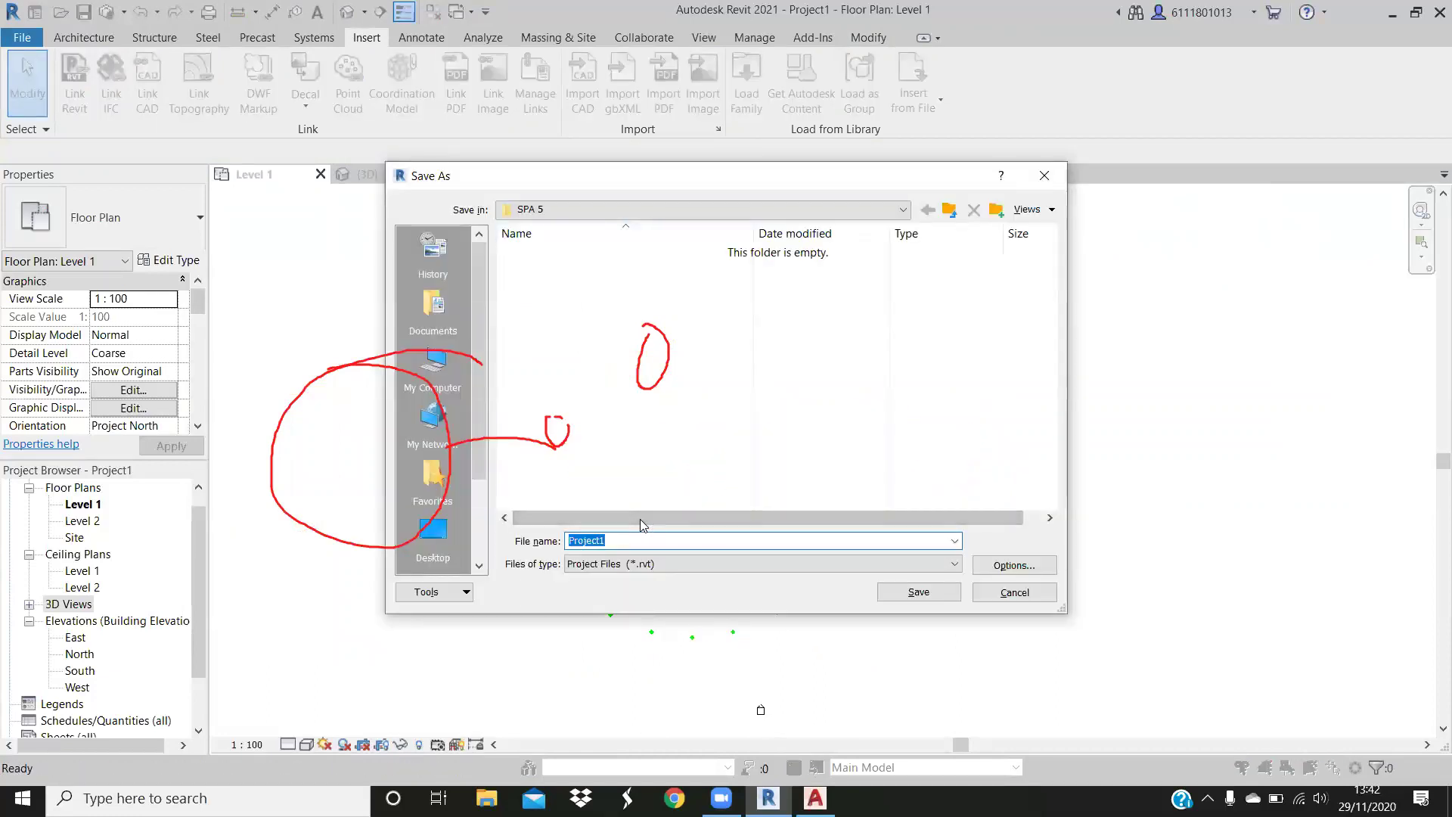
text(Revit Seni )
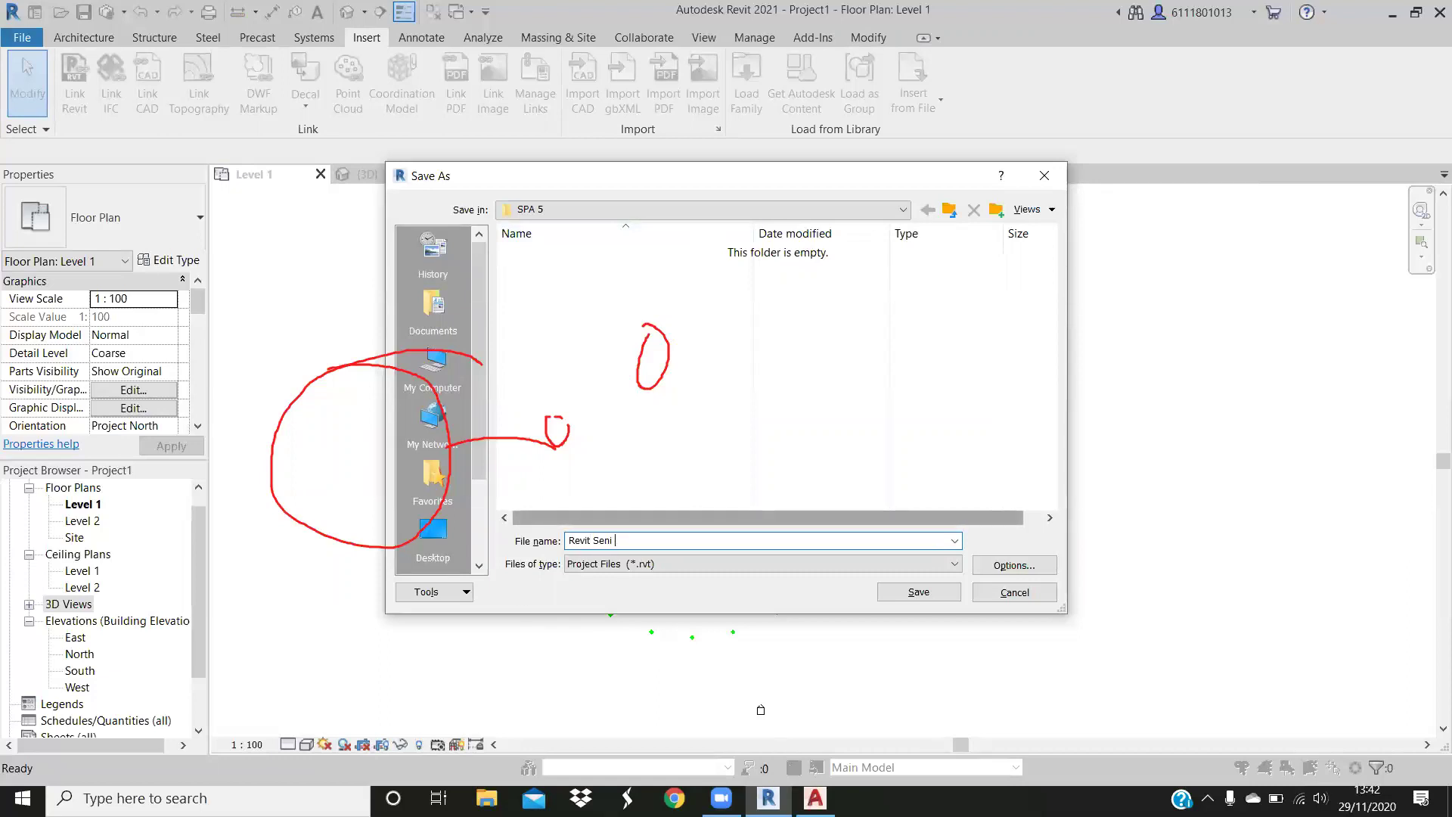
text(pERTUNJ)
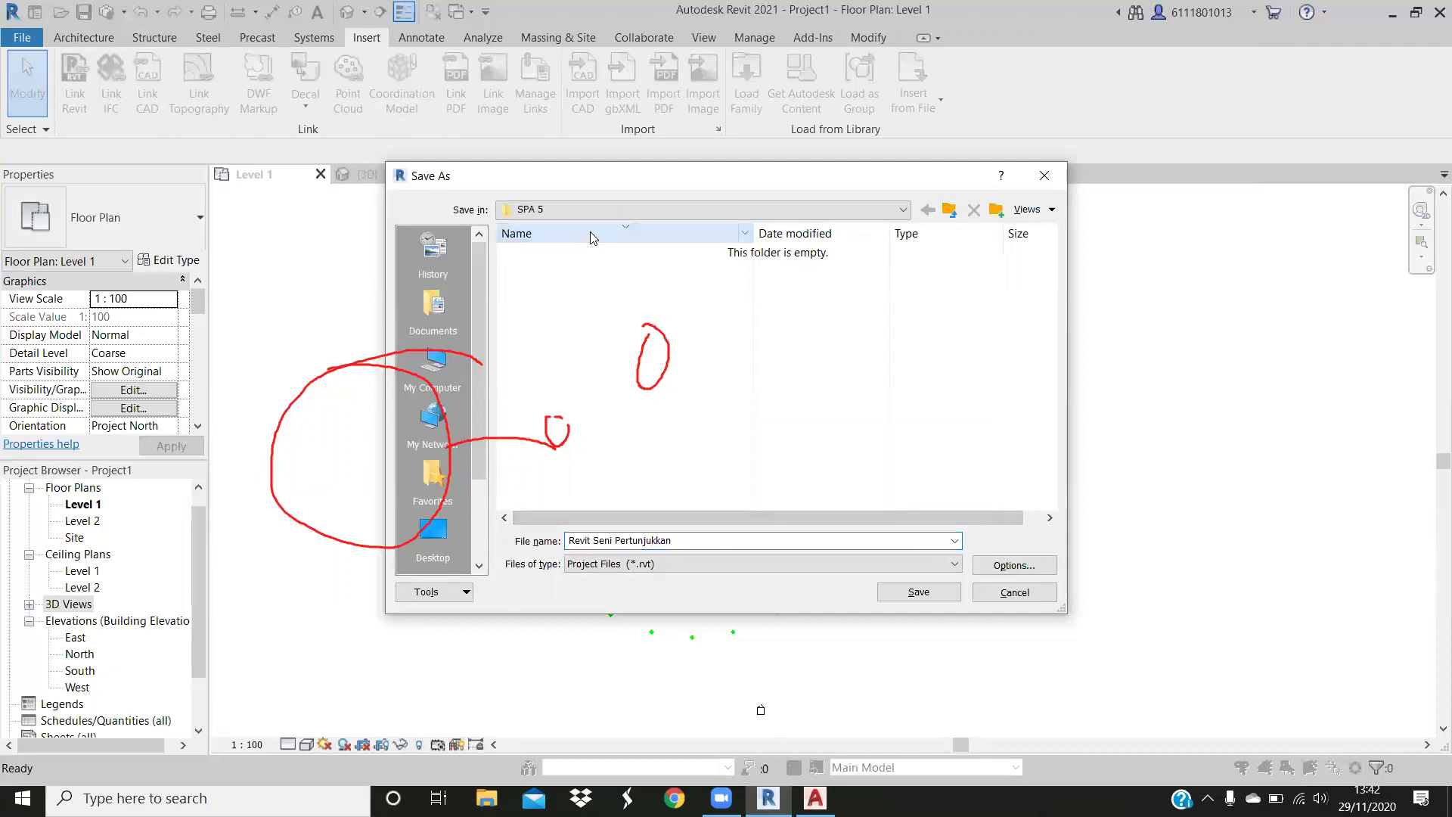
click(605, 207)
click(622, 376)
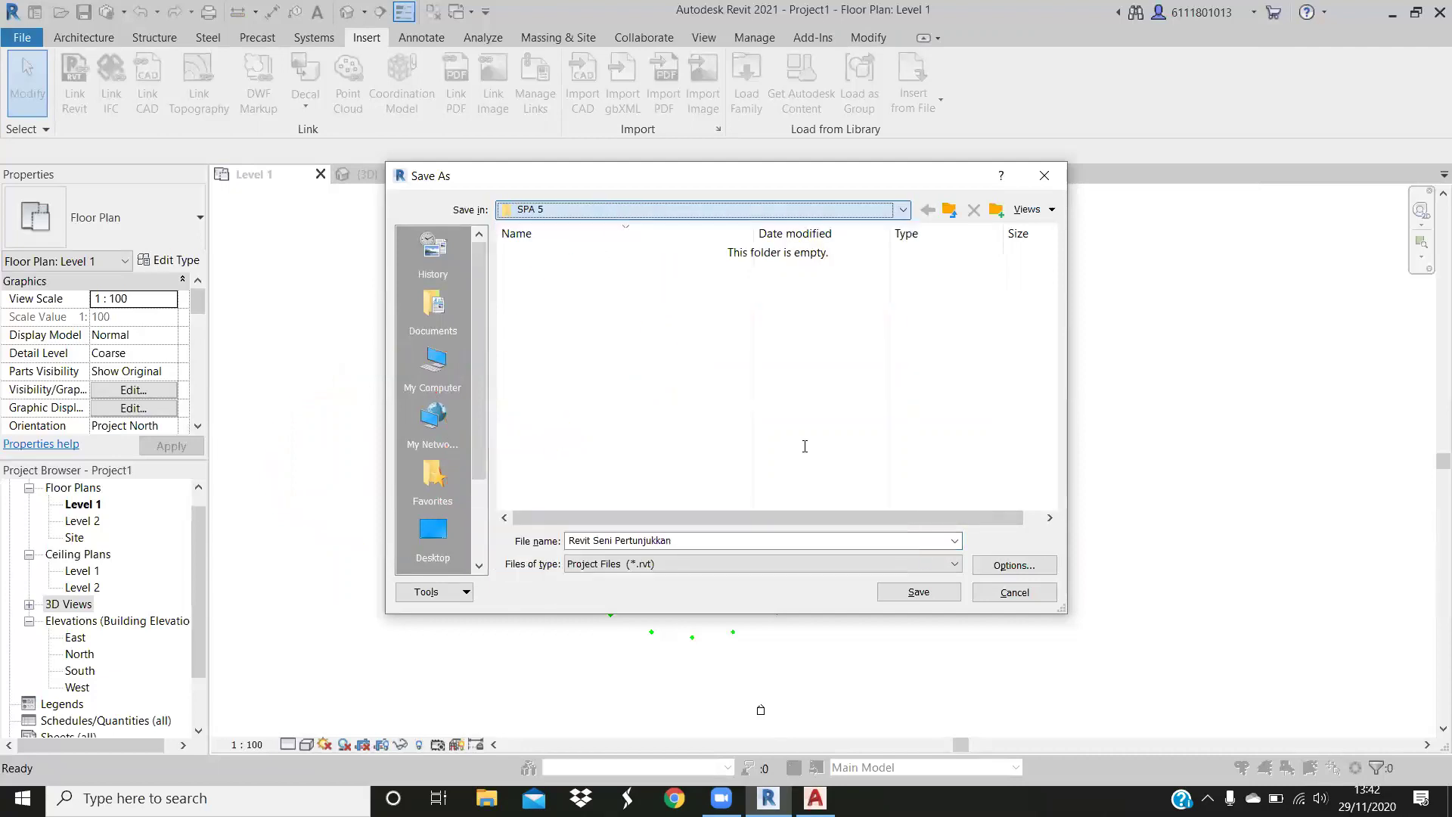
click(920, 591)
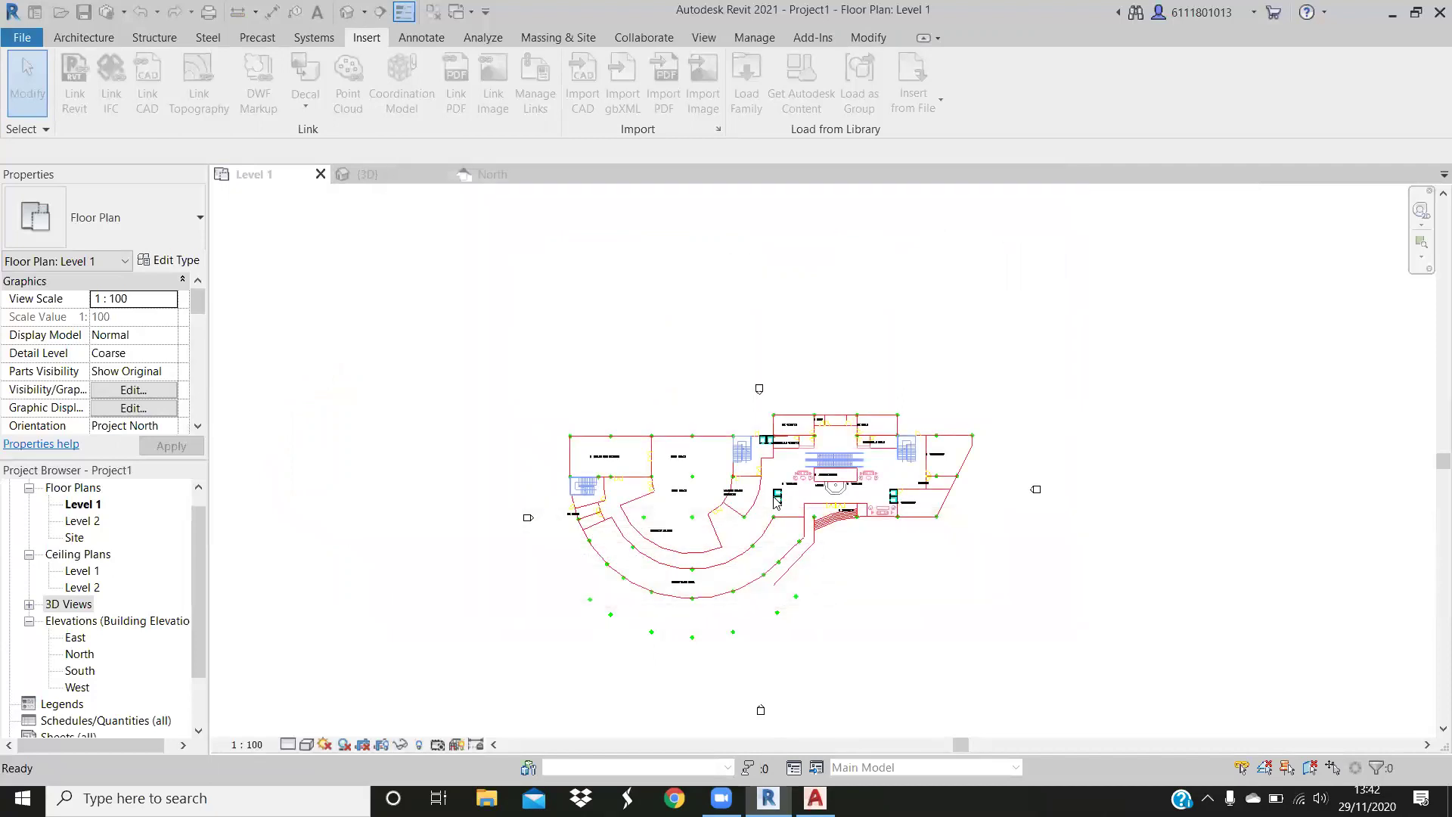
click(685, 364)
Select the elevation marker above the plan and start moving it with MV
middle_drag(684, 364, 652, 345)
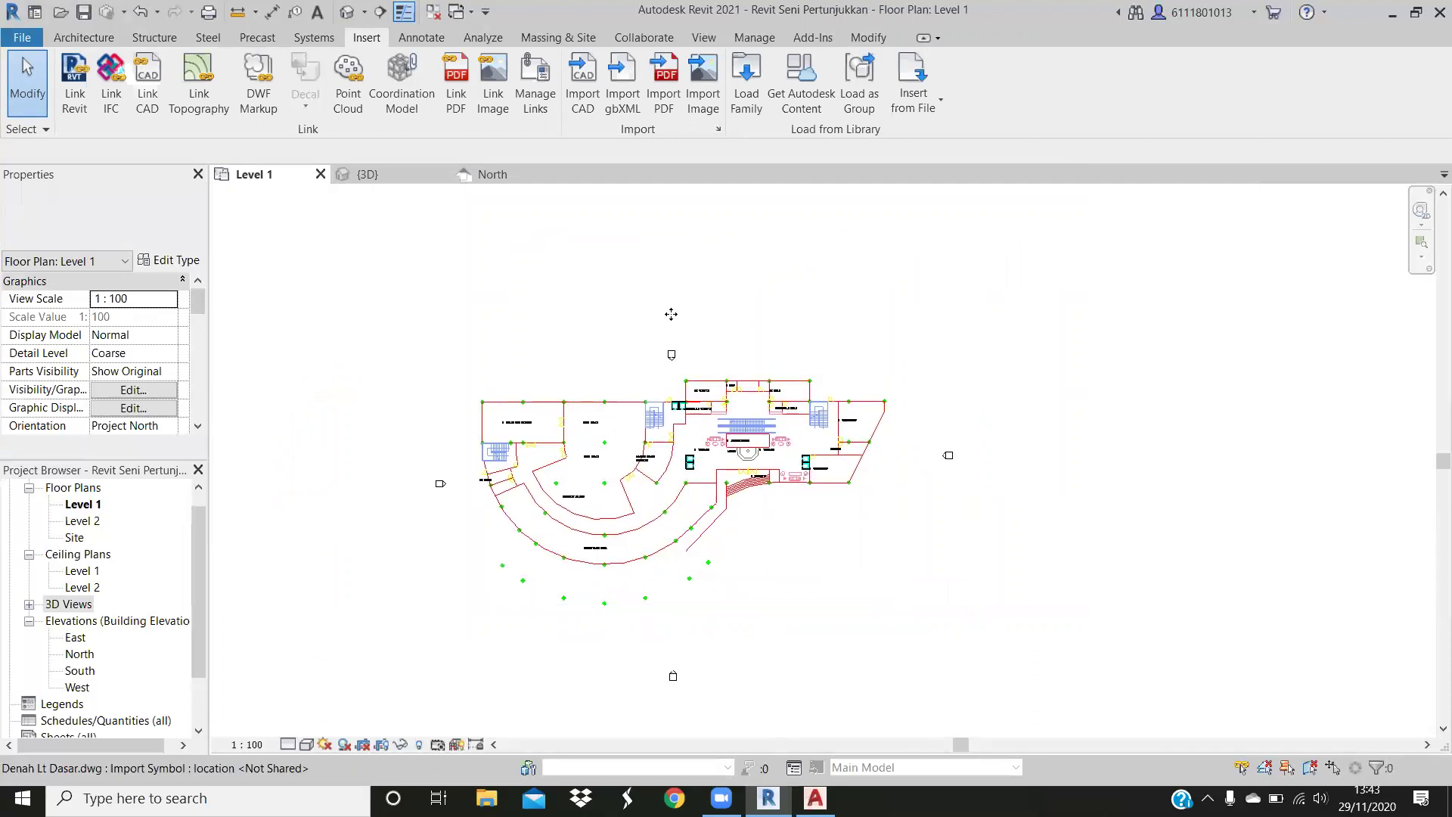
scroll(684, 428, up, 1)
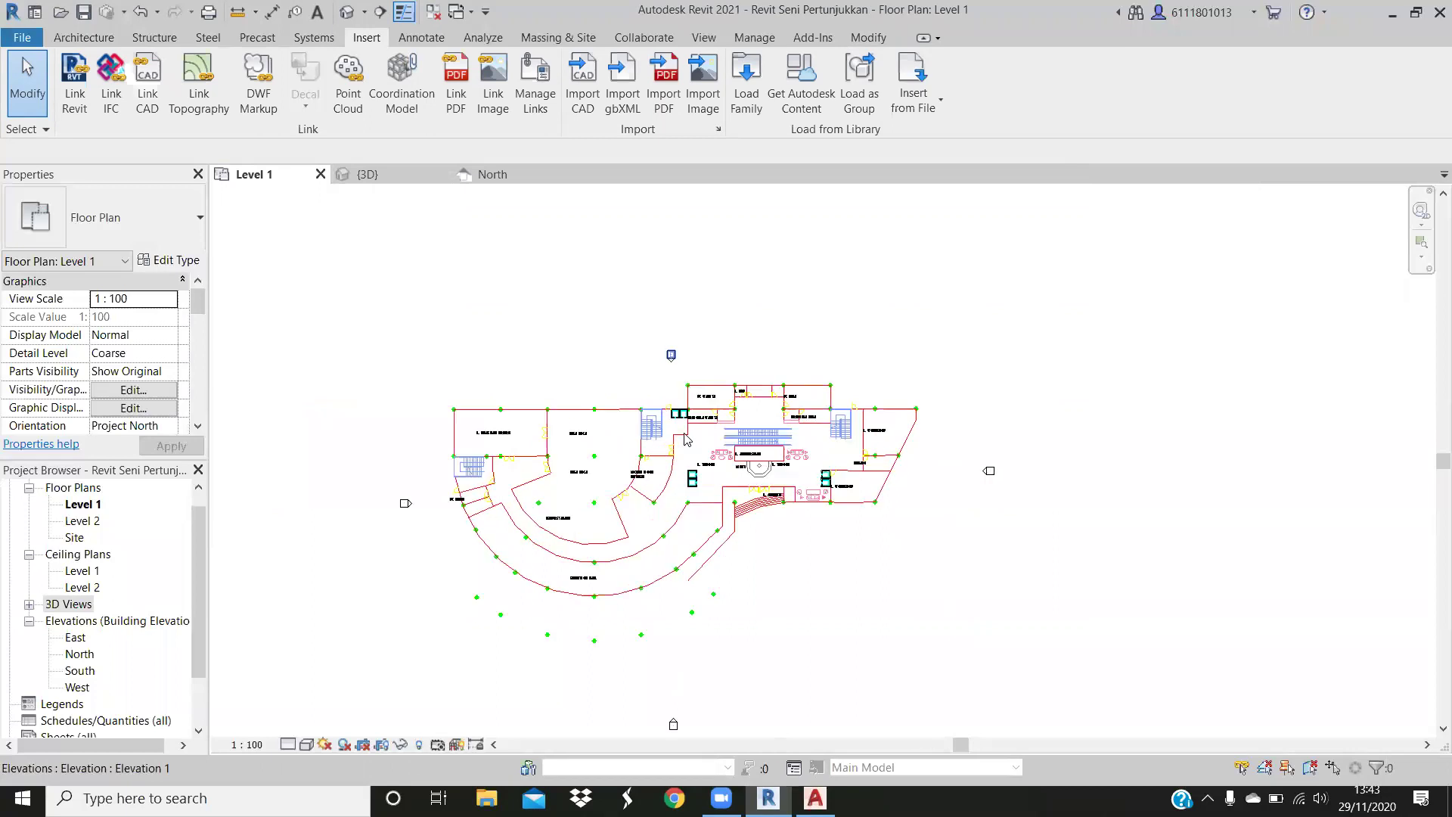
scroll(710, 454, up, 2)
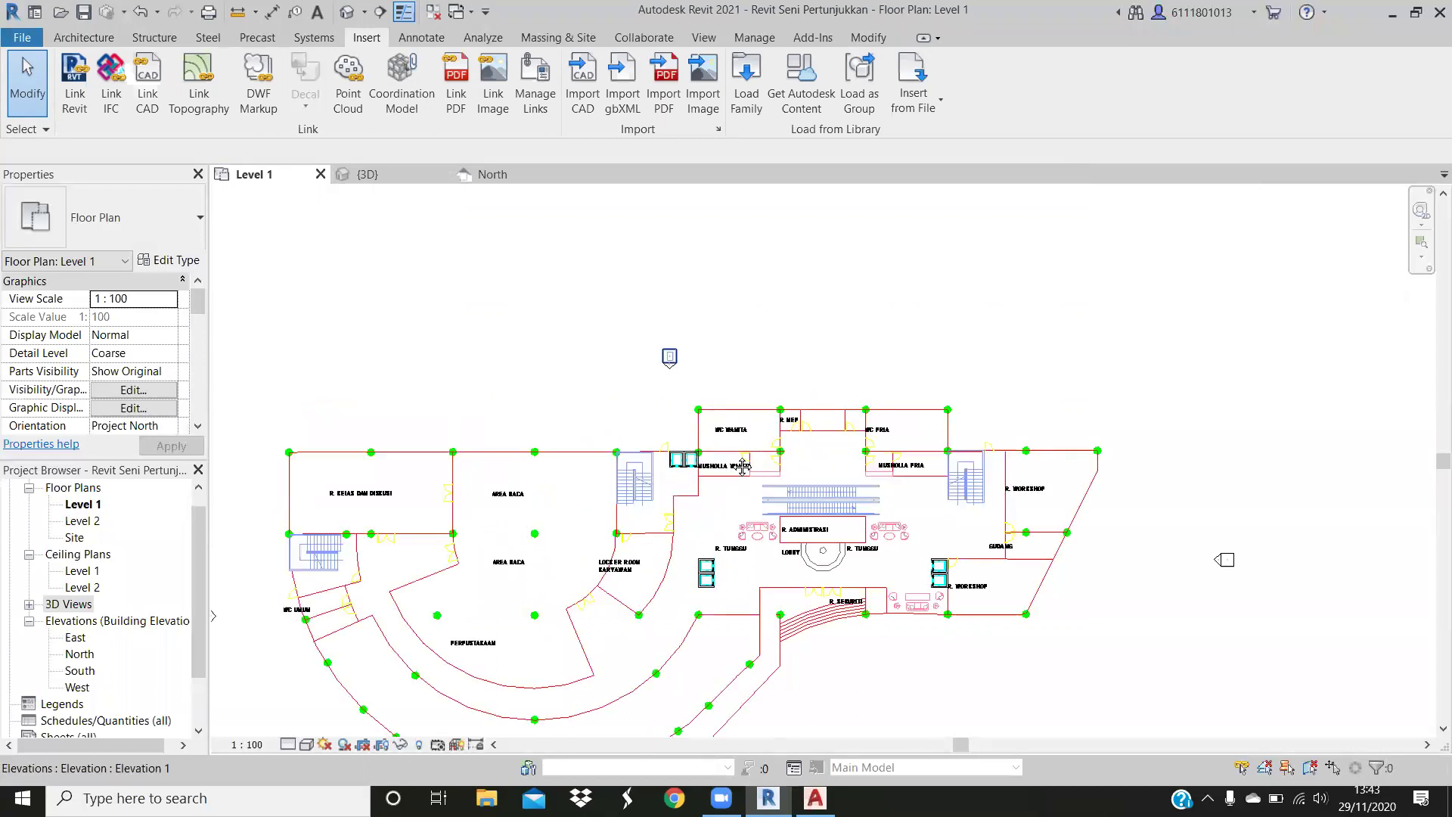
click(865, 569)
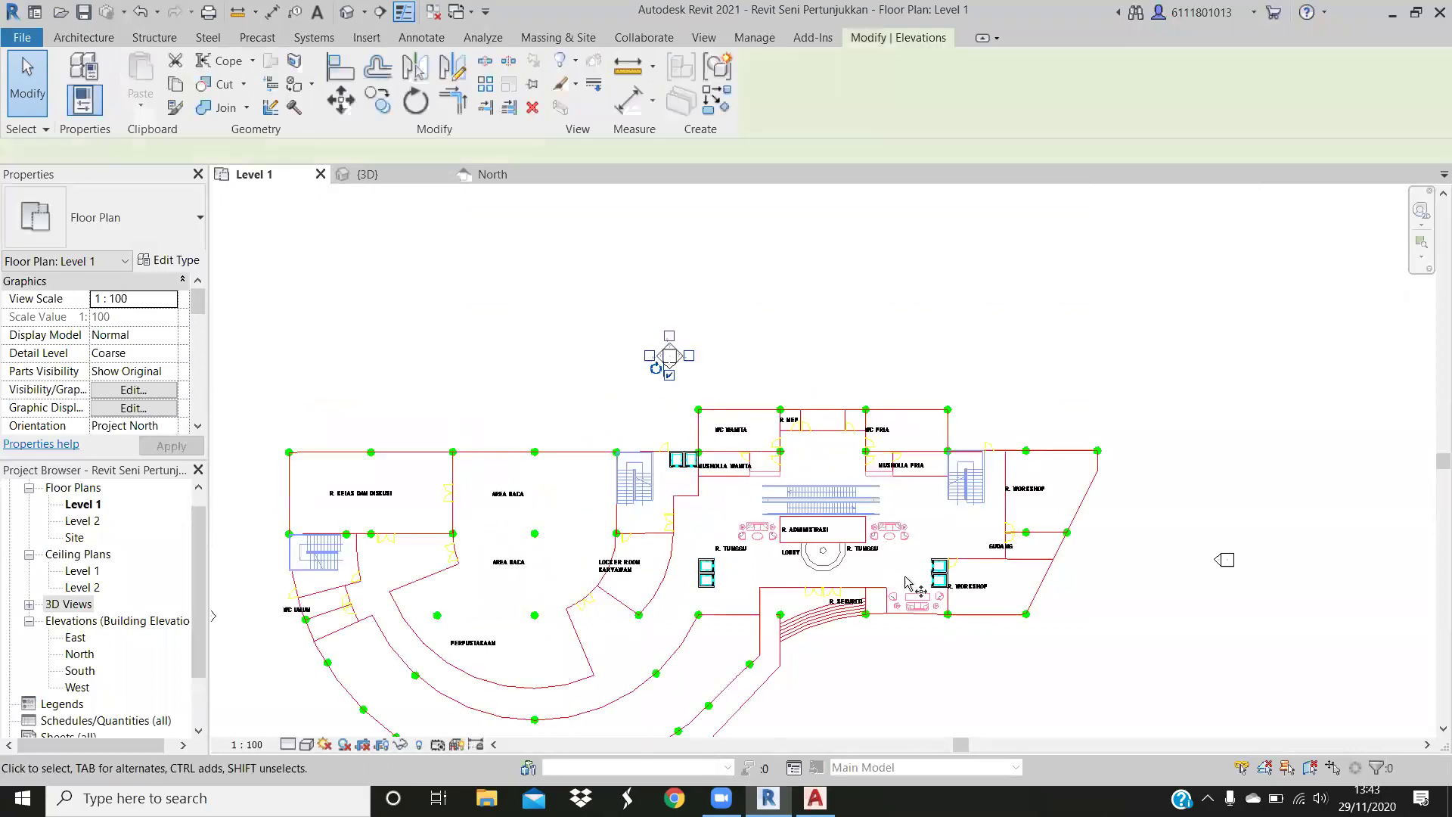
key(m)
key(v)
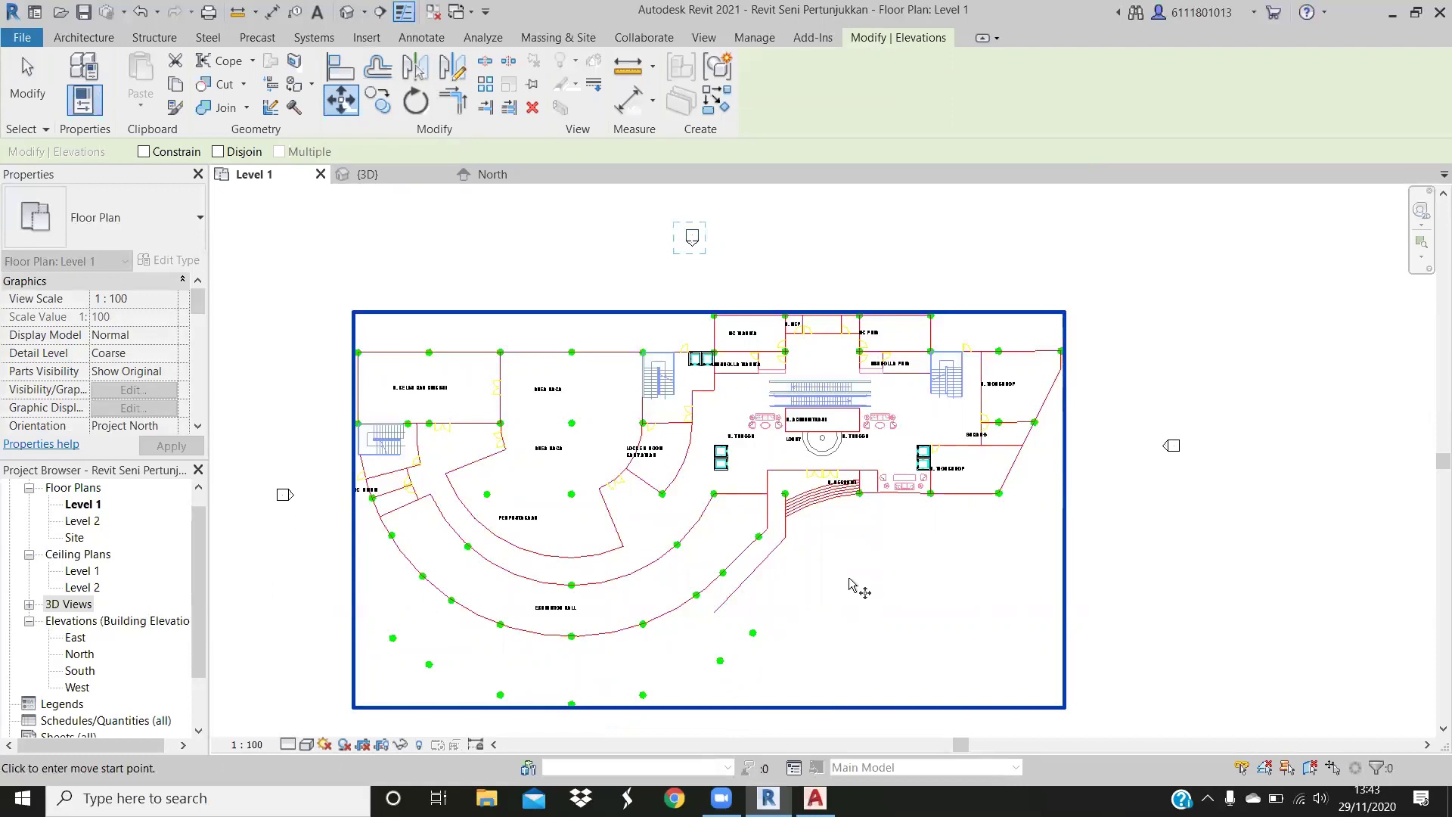
Complete the elevation marker's move, then select the imported ground-floor DWG
right_click(799, 490)
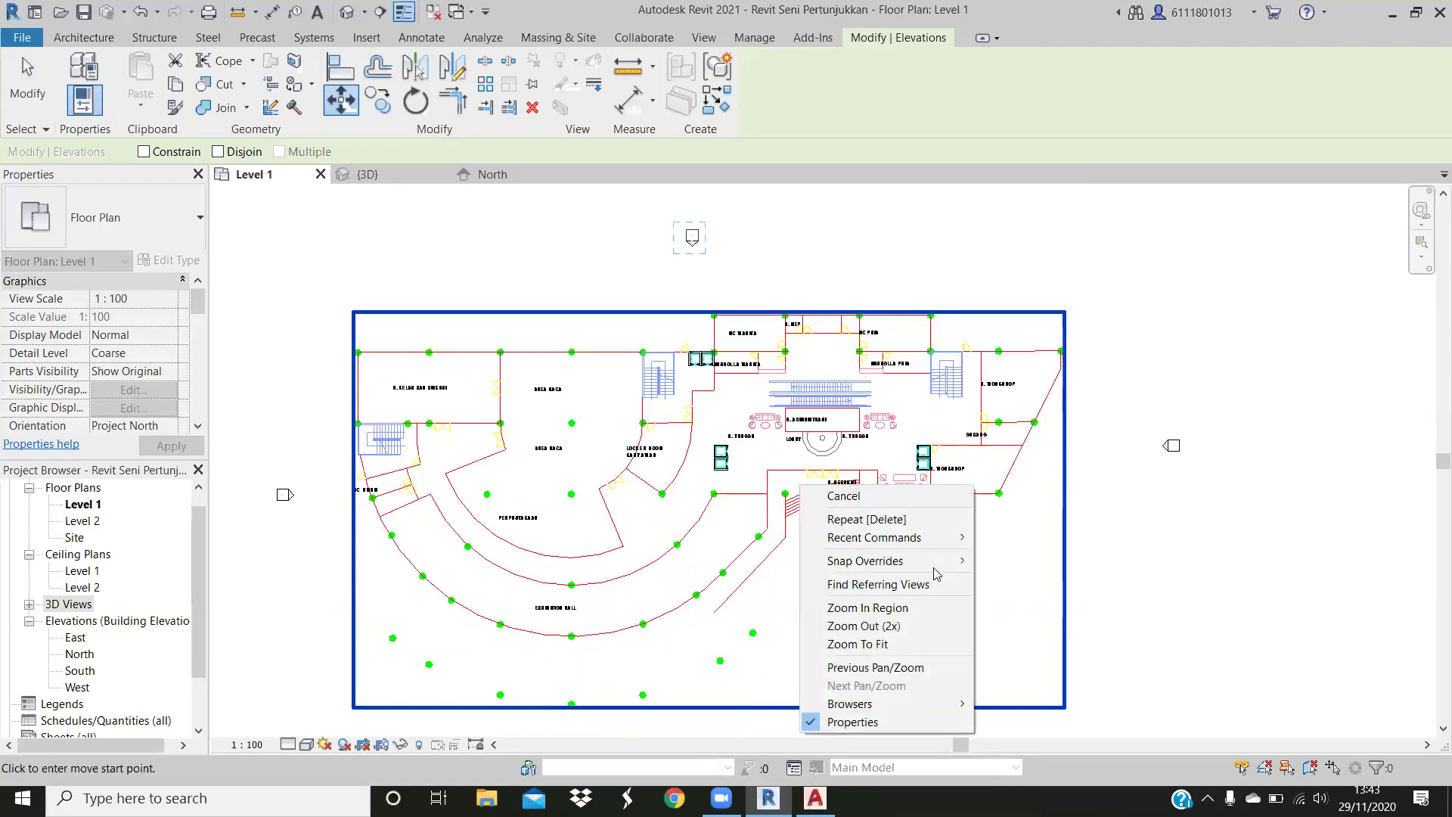
mouse_move(865, 561)
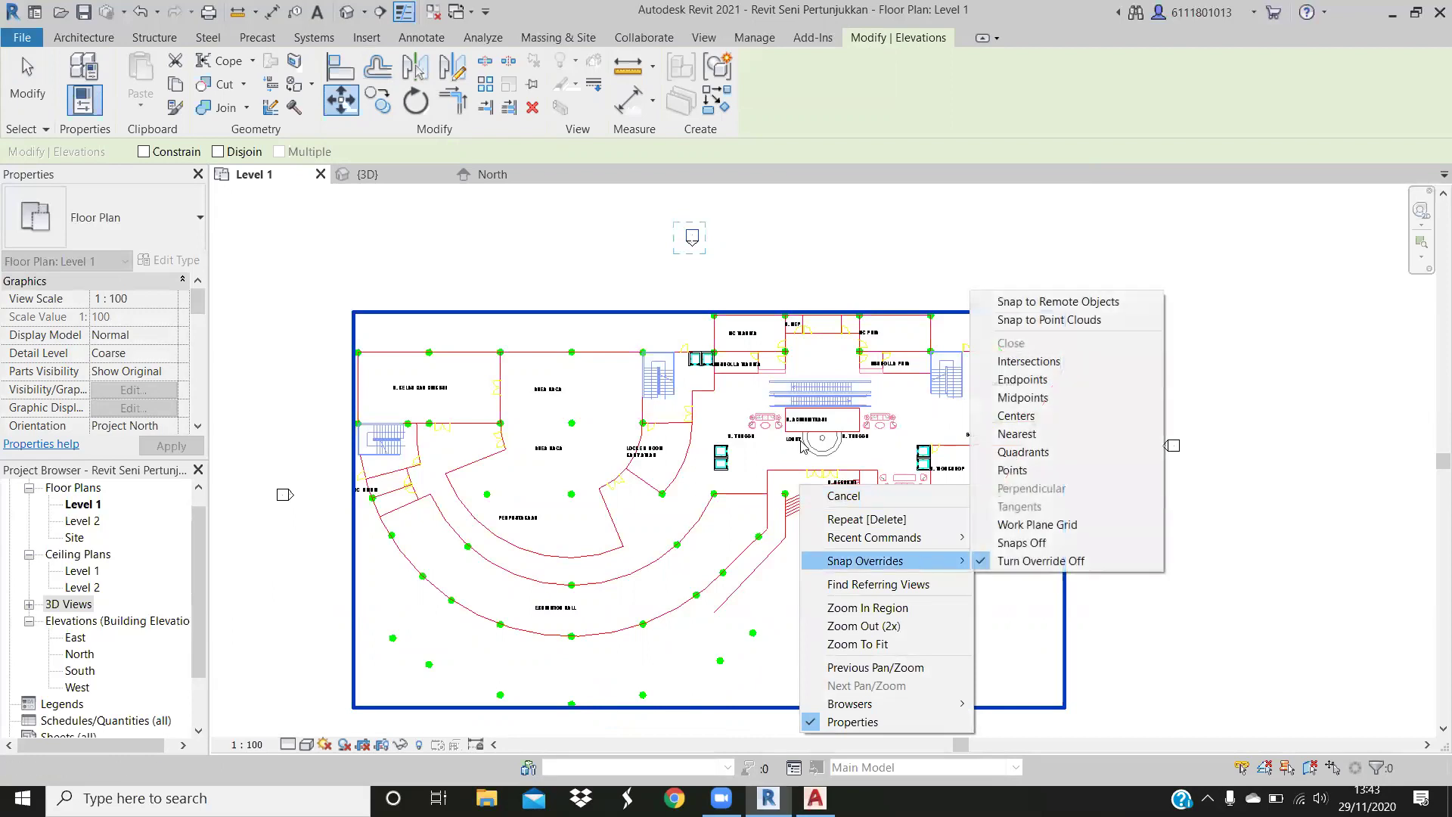
click(803, 449)
right_click(810, 442)
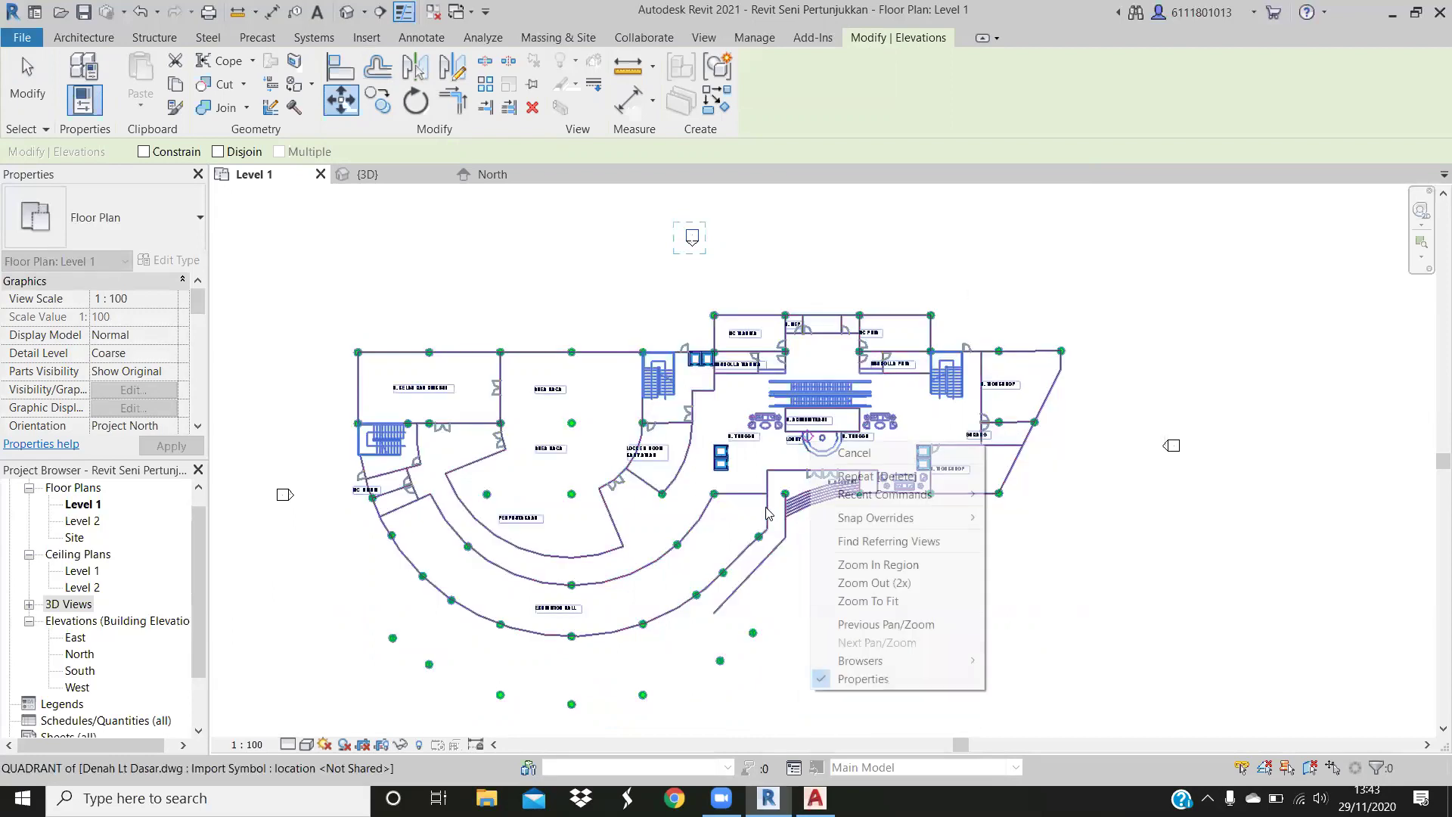
click(983, 569)
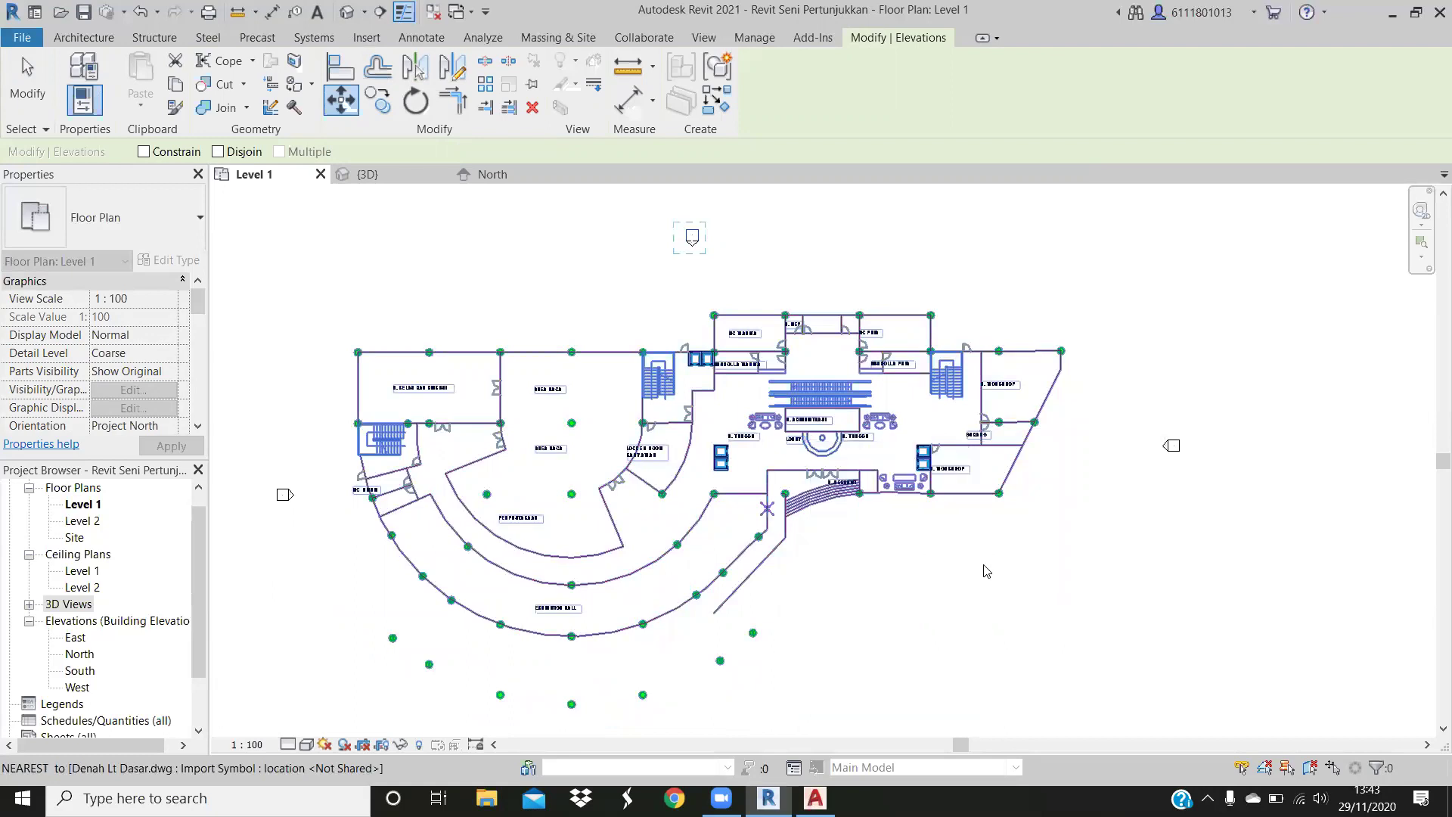
right_click(983, 569)
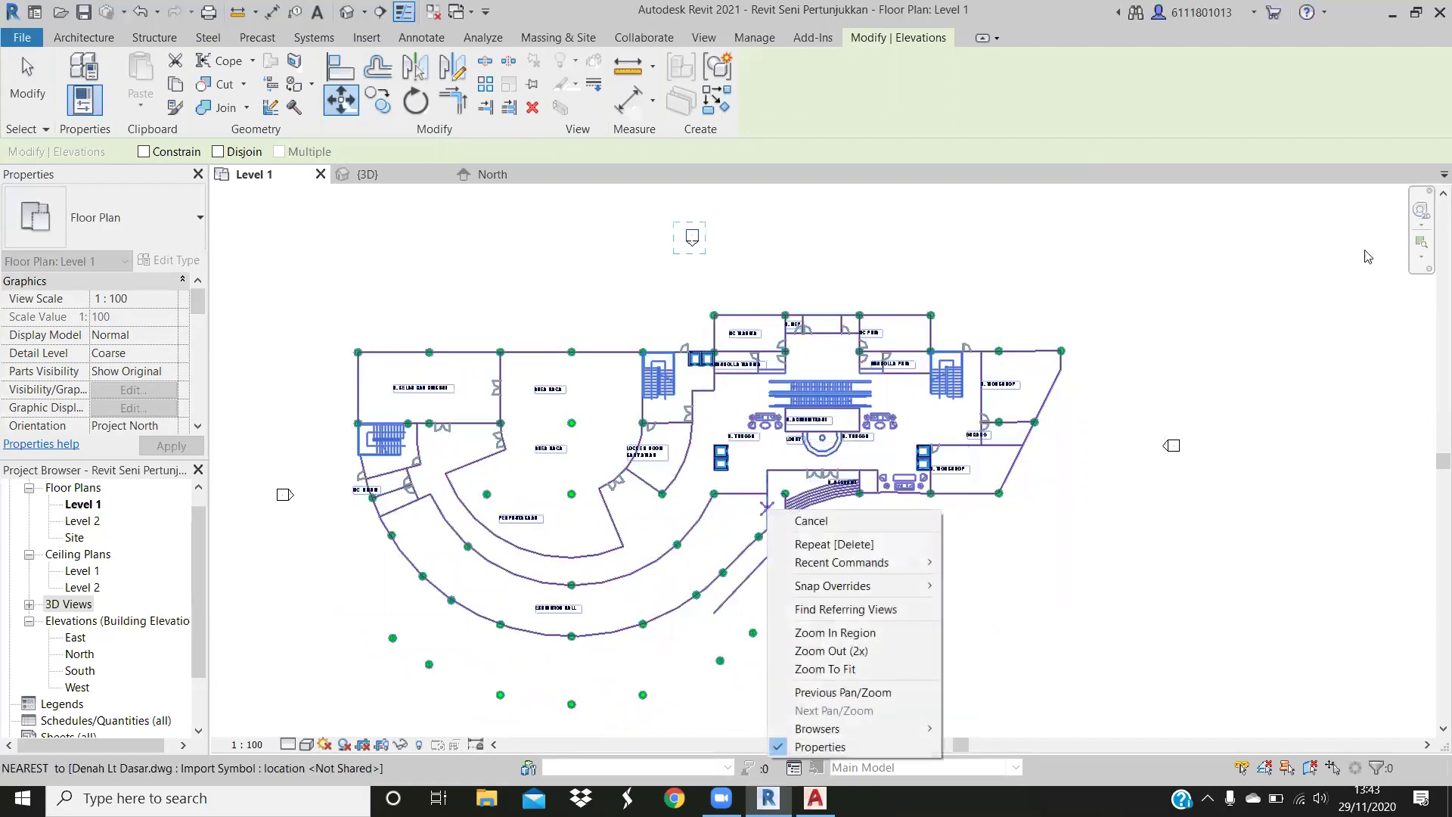
key(Escape)
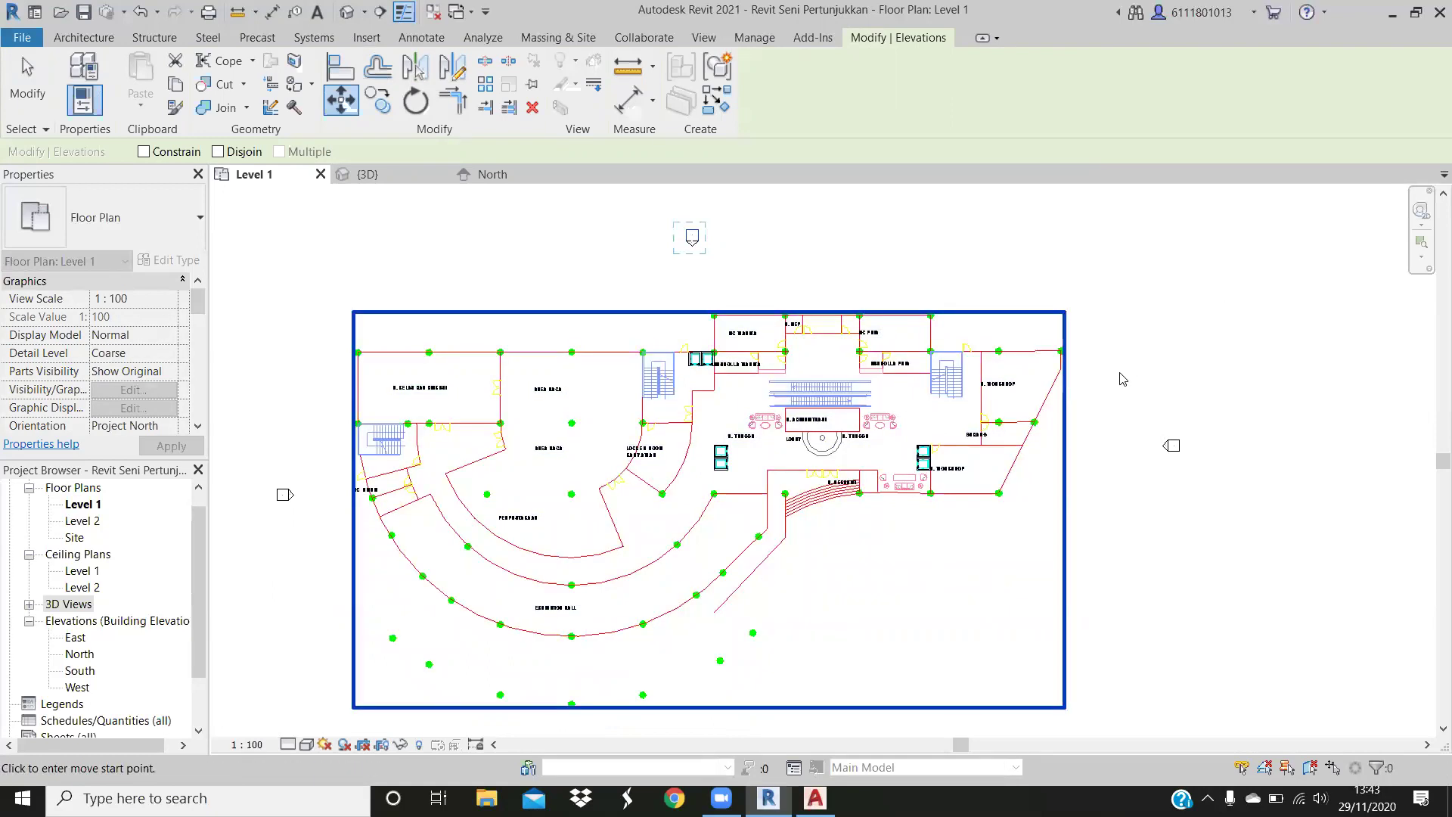
right_click(1209, 382)
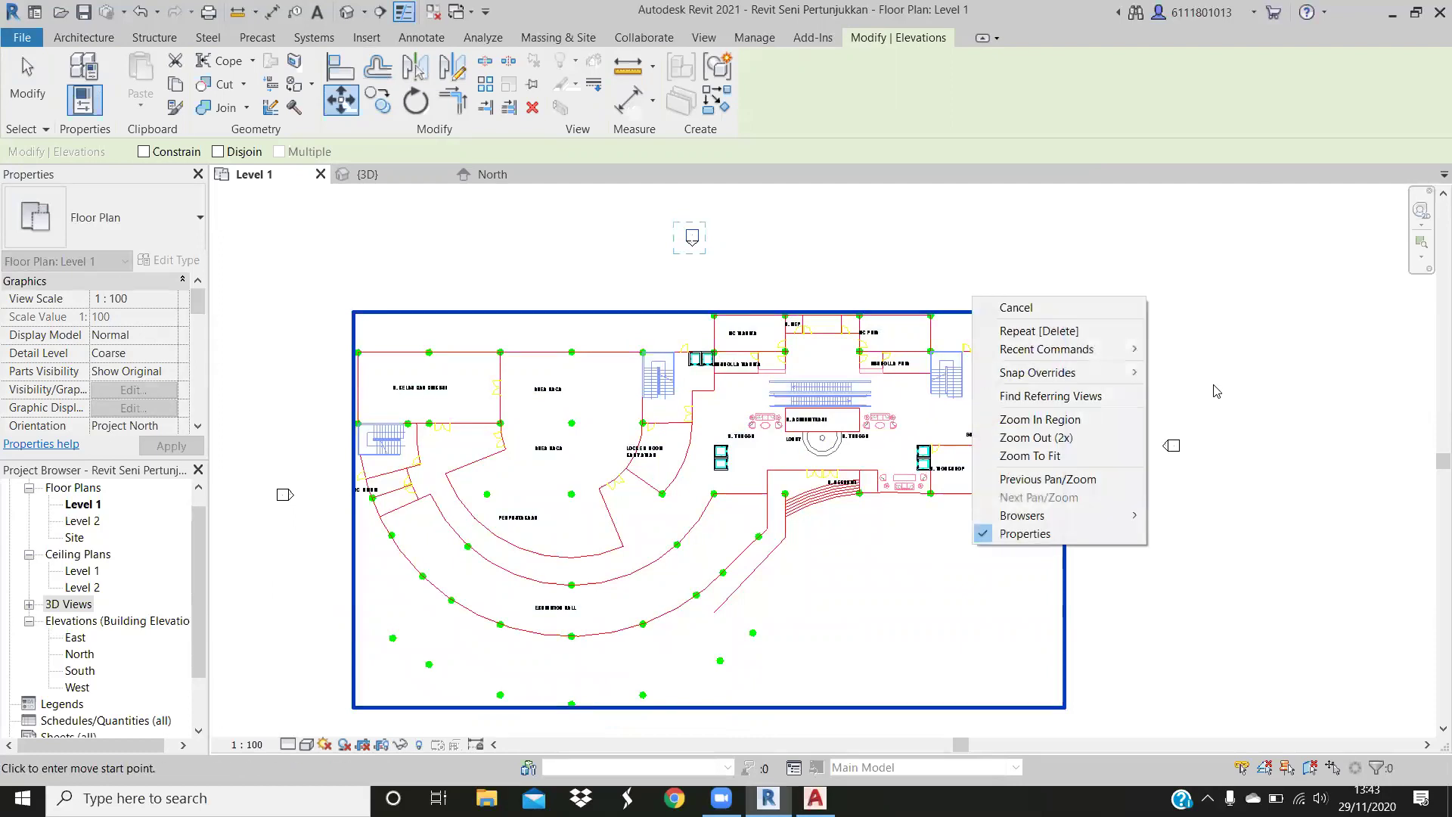
mouse_move(1037, 373)
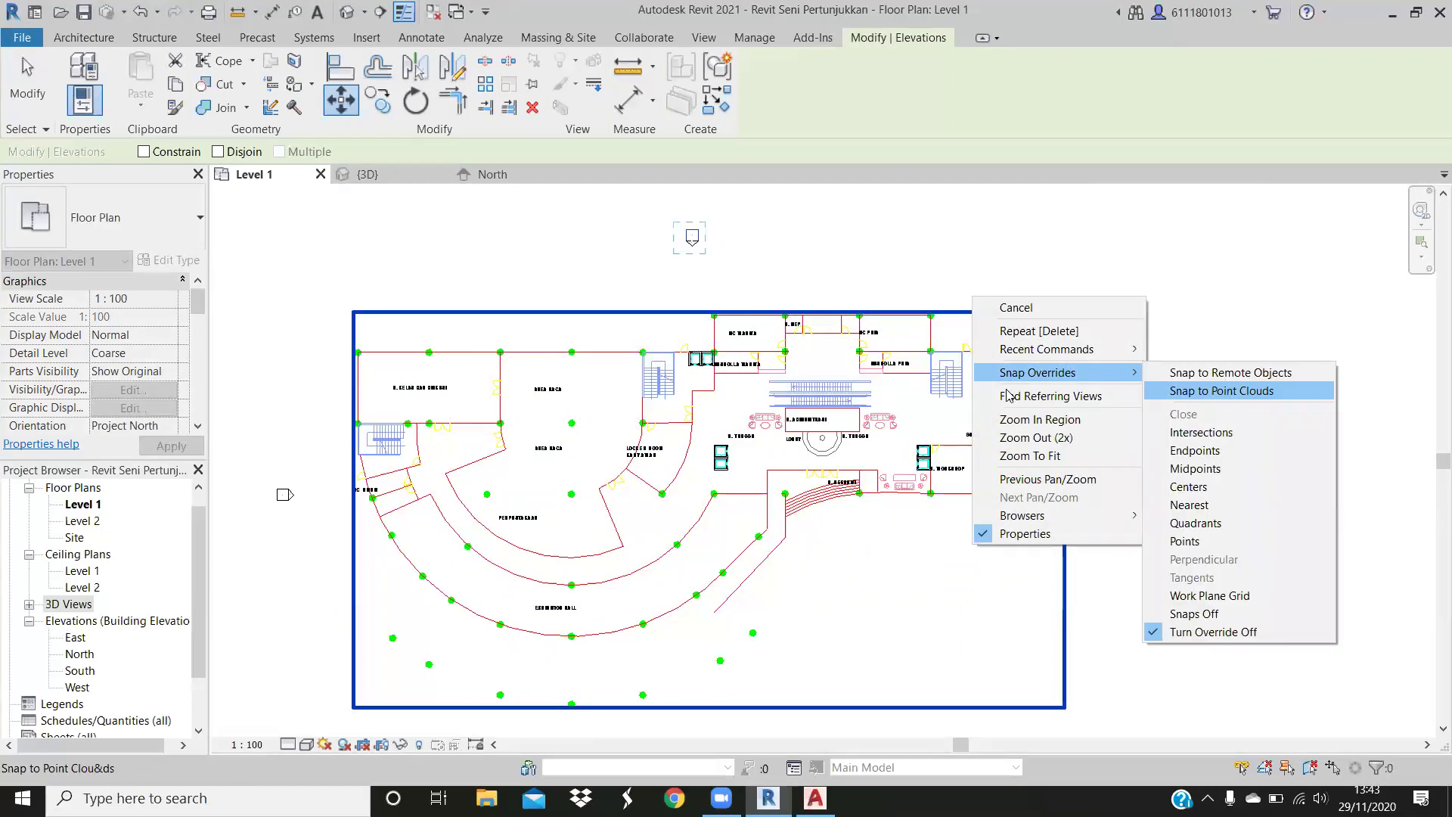
key(Escape)
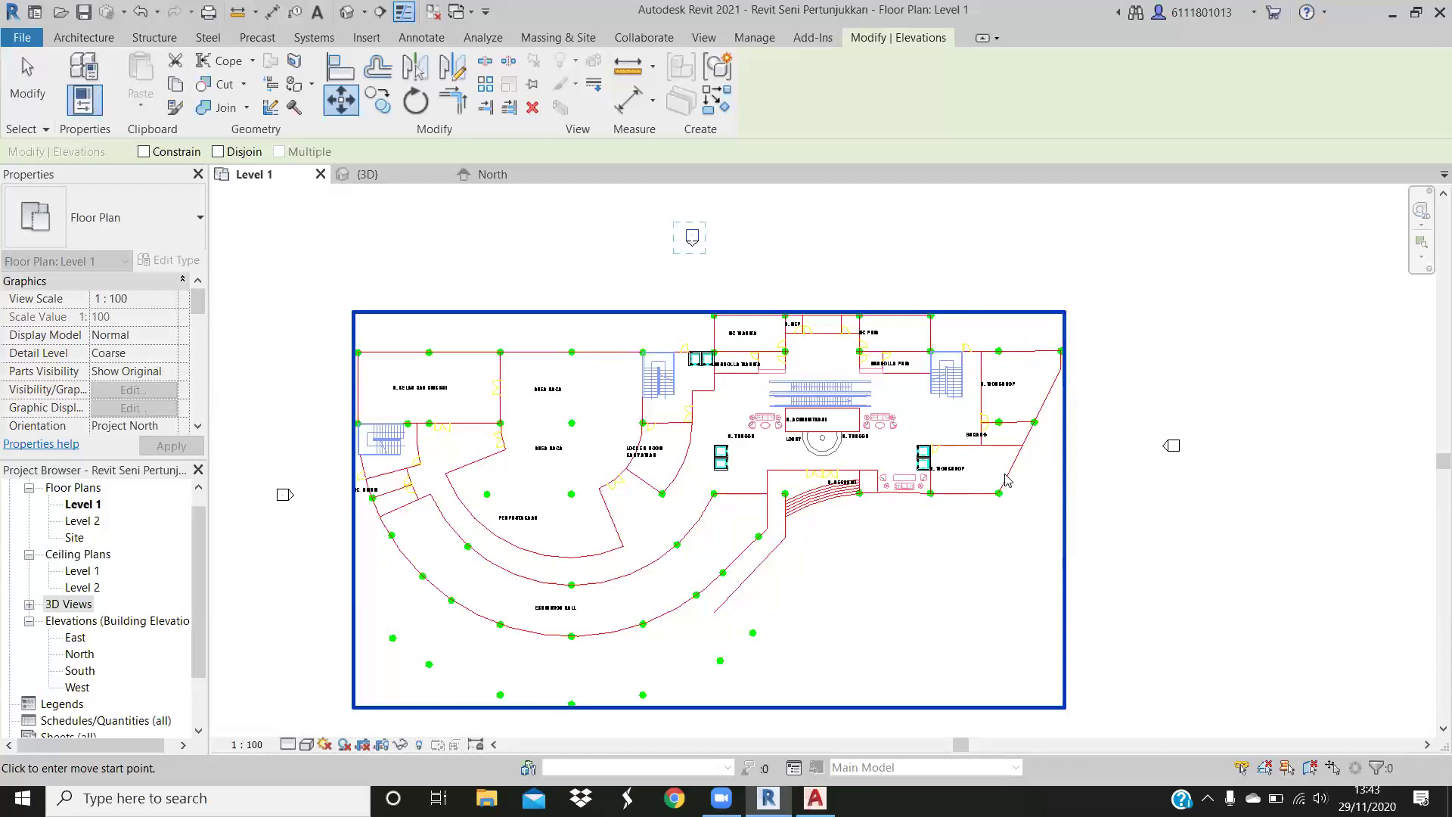
click(1004, 476)
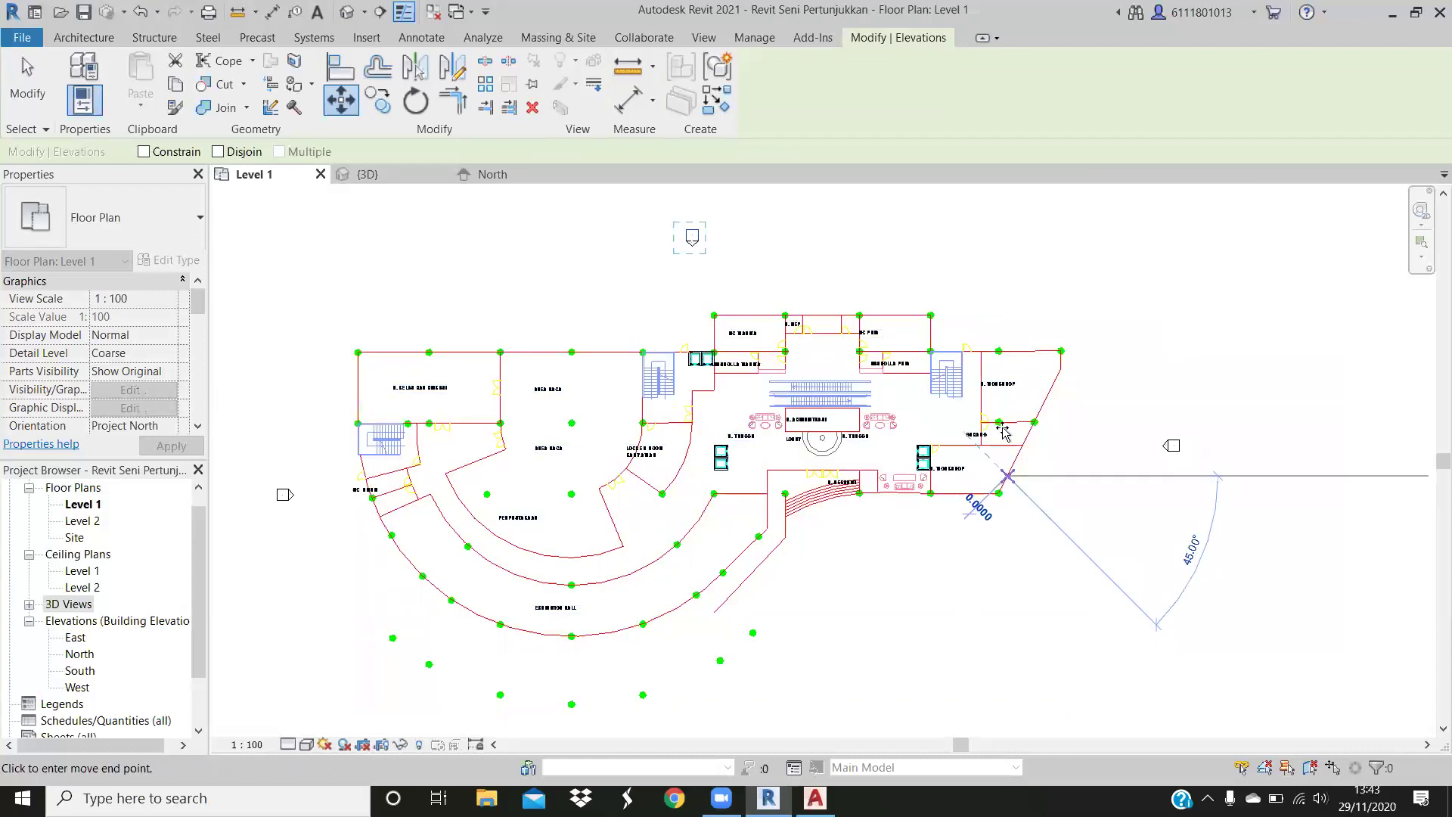
click(1016, 465)
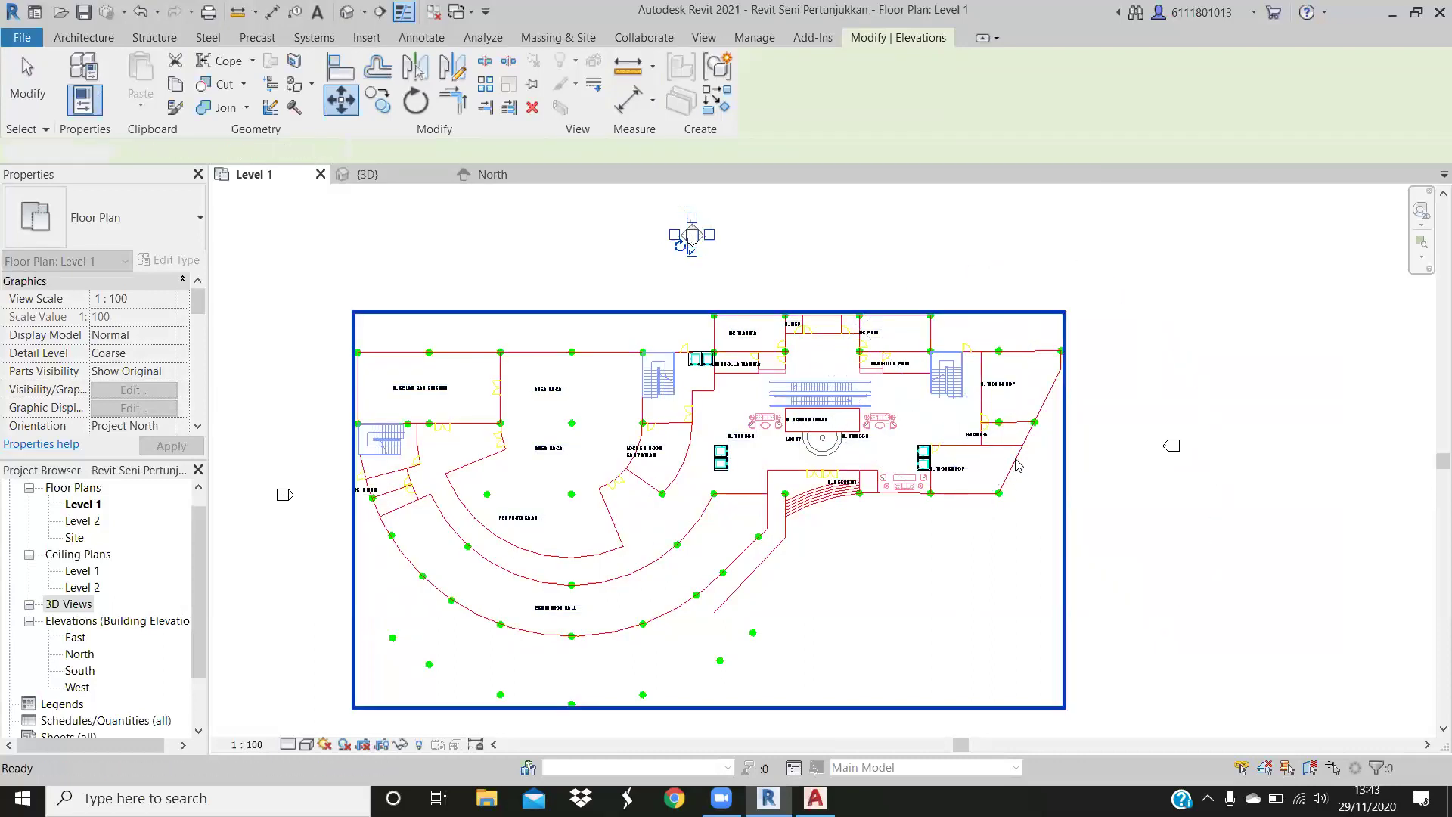
key(Escape)
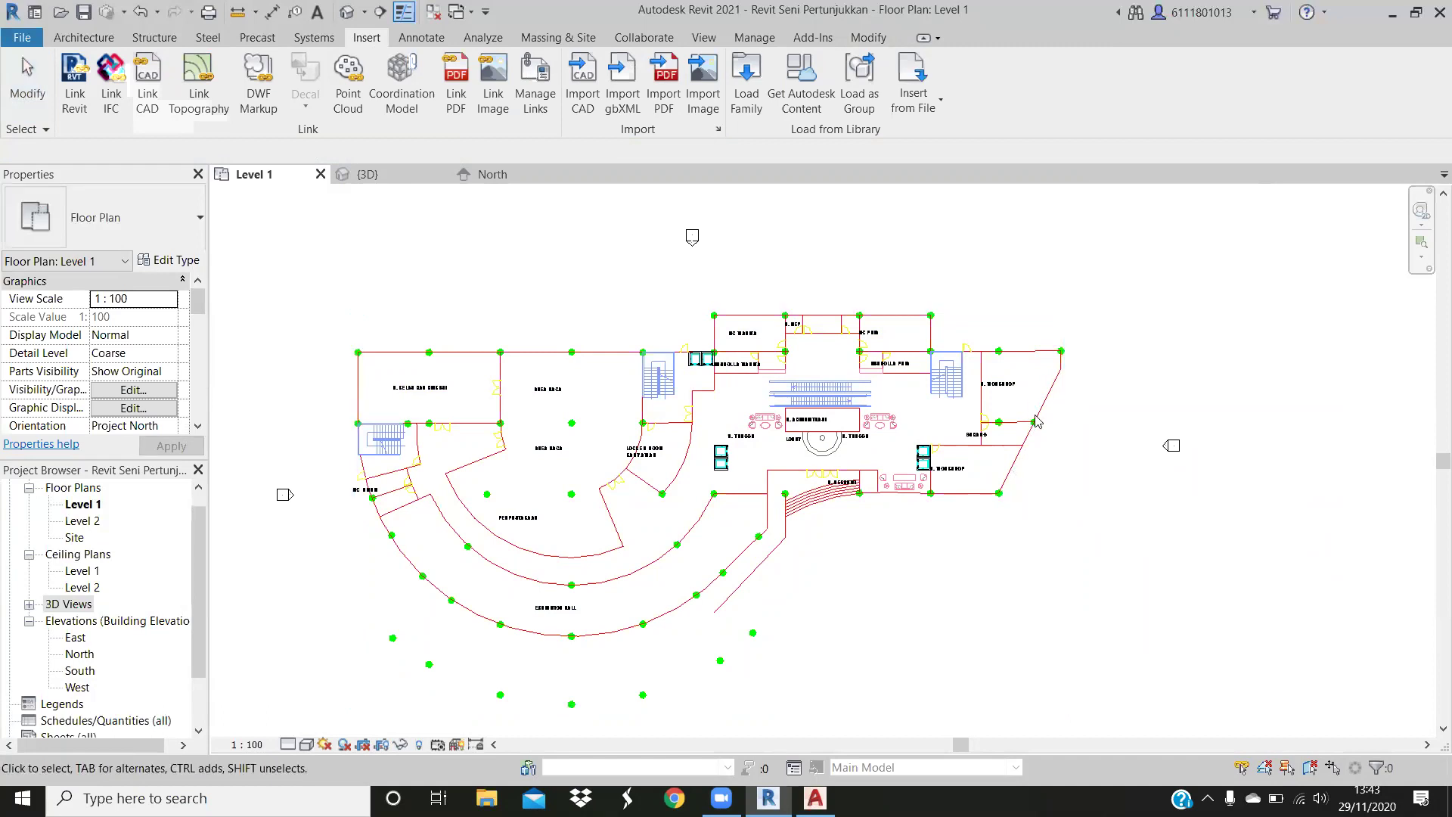
click(1036, 421)
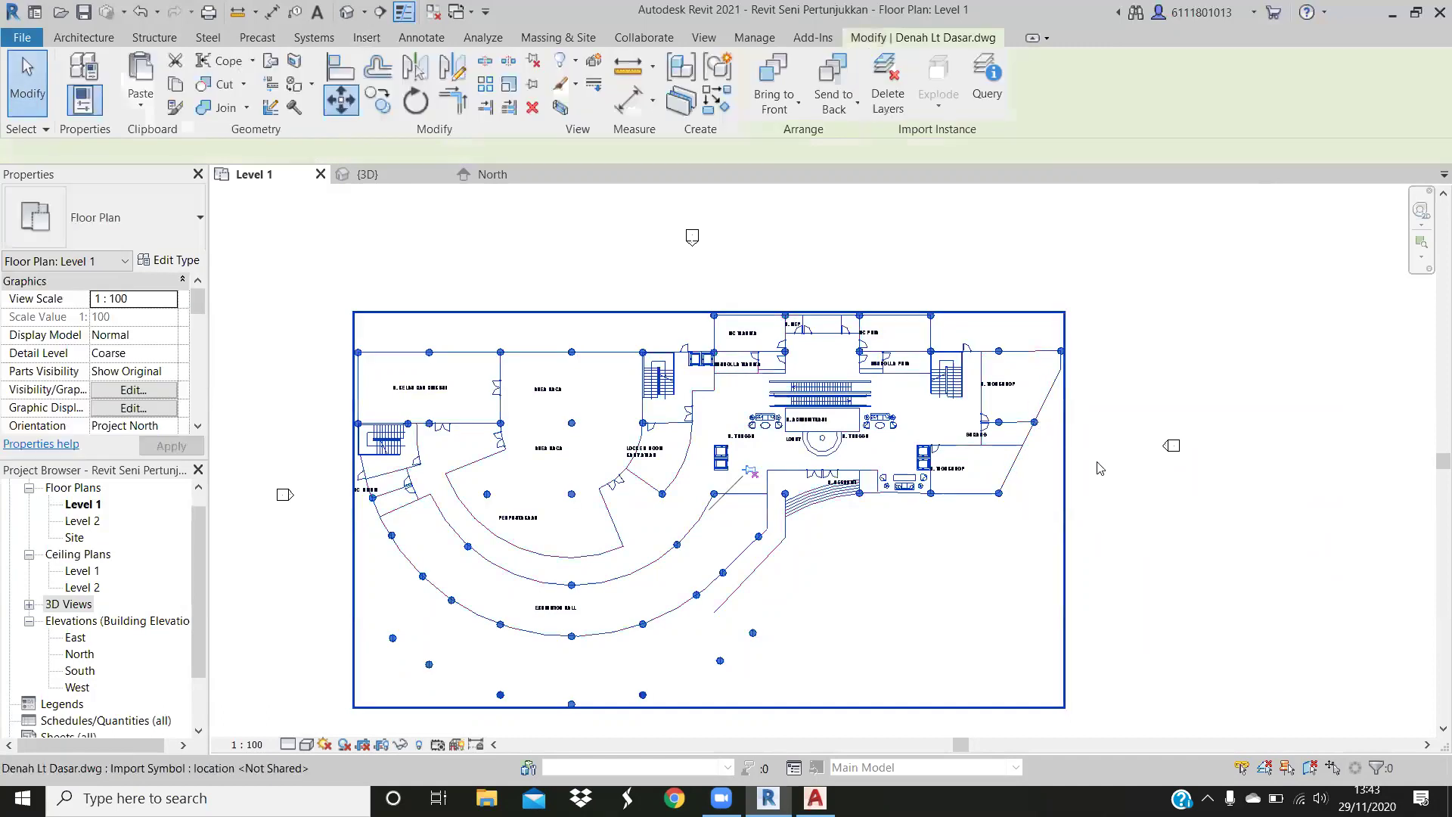
Override the DWG's graphics by element and try projection line colours
right_click(1036, 417)
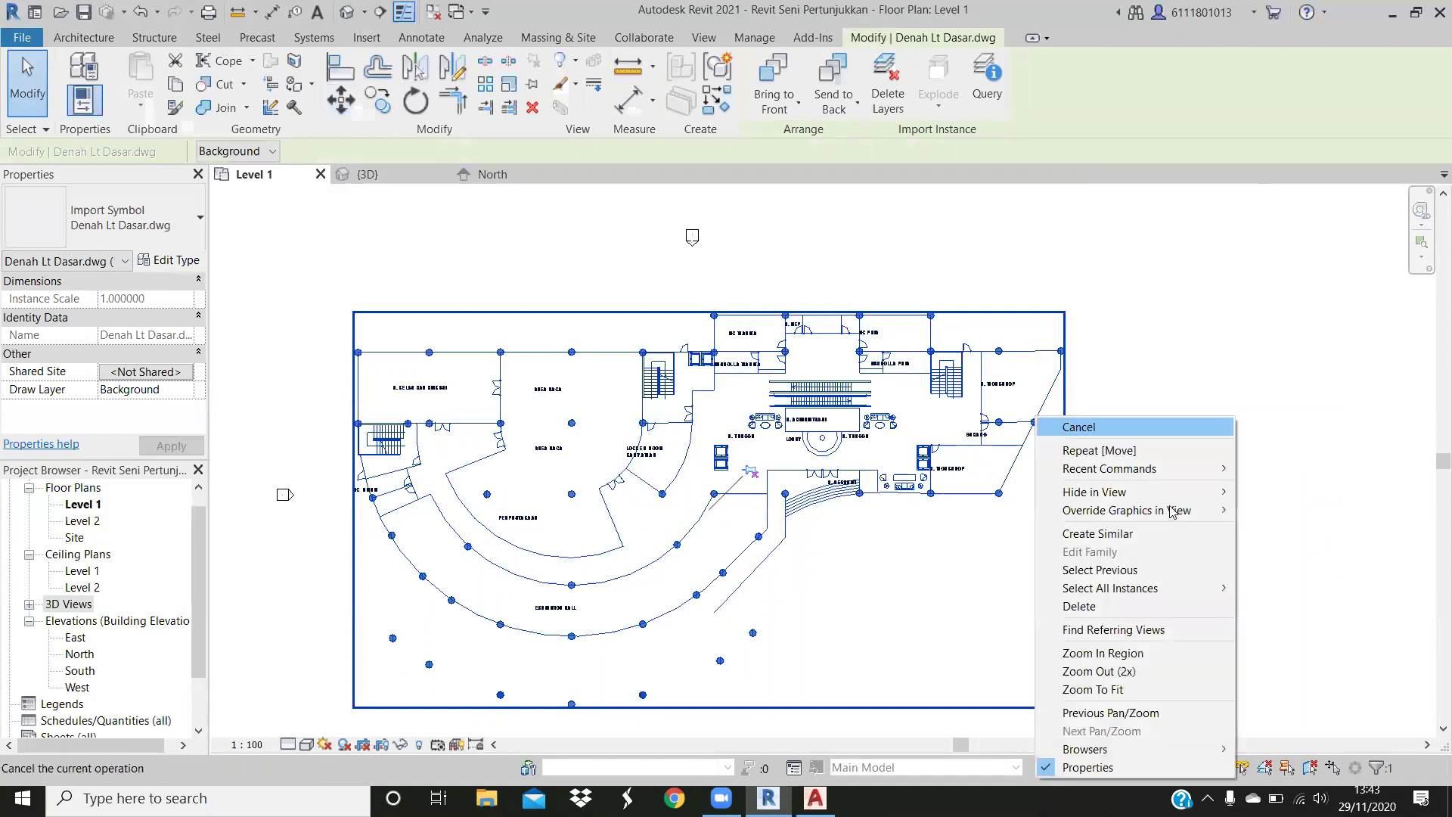
mouse_move(1127, 510)
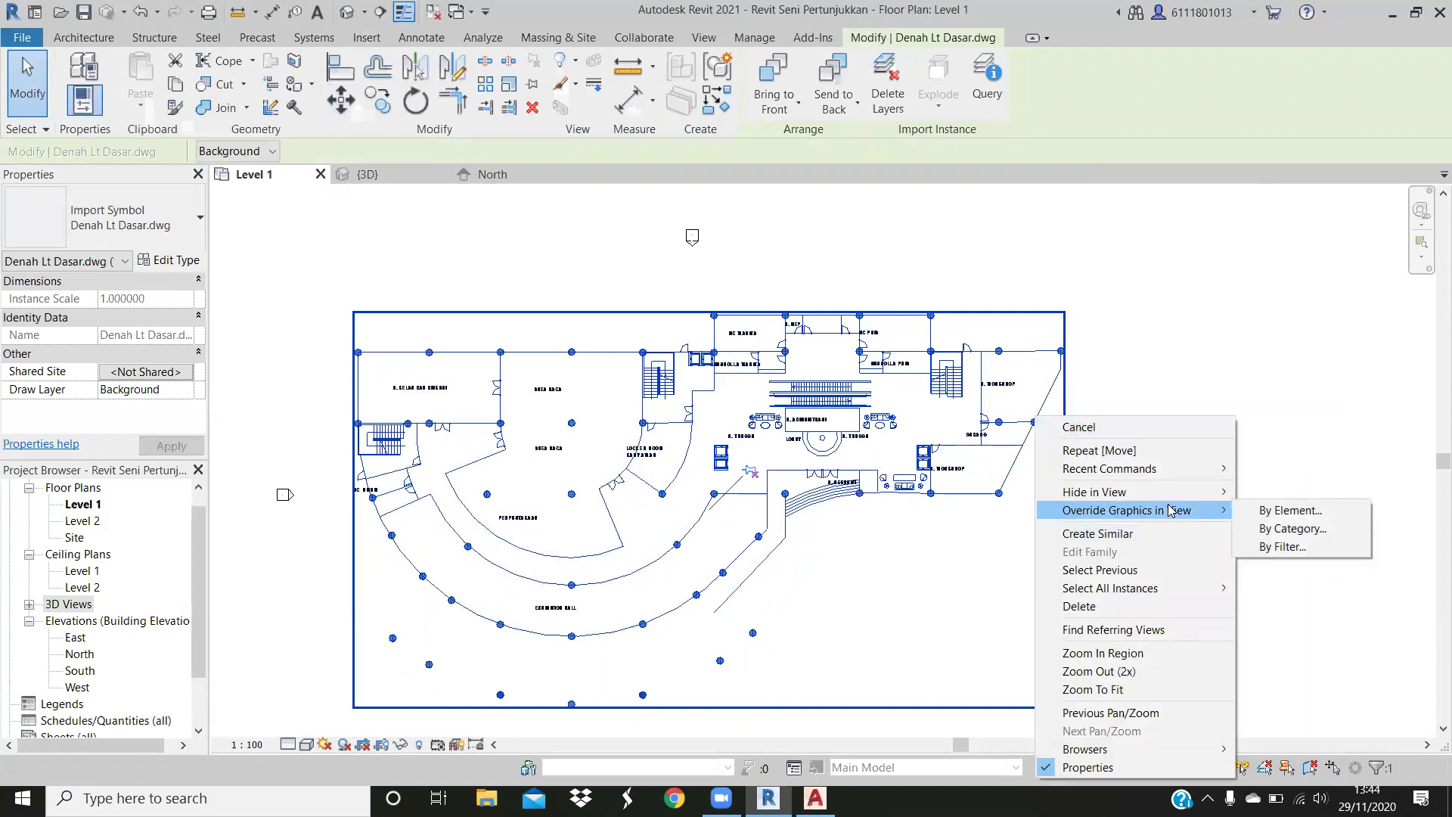
click(1274, 519)
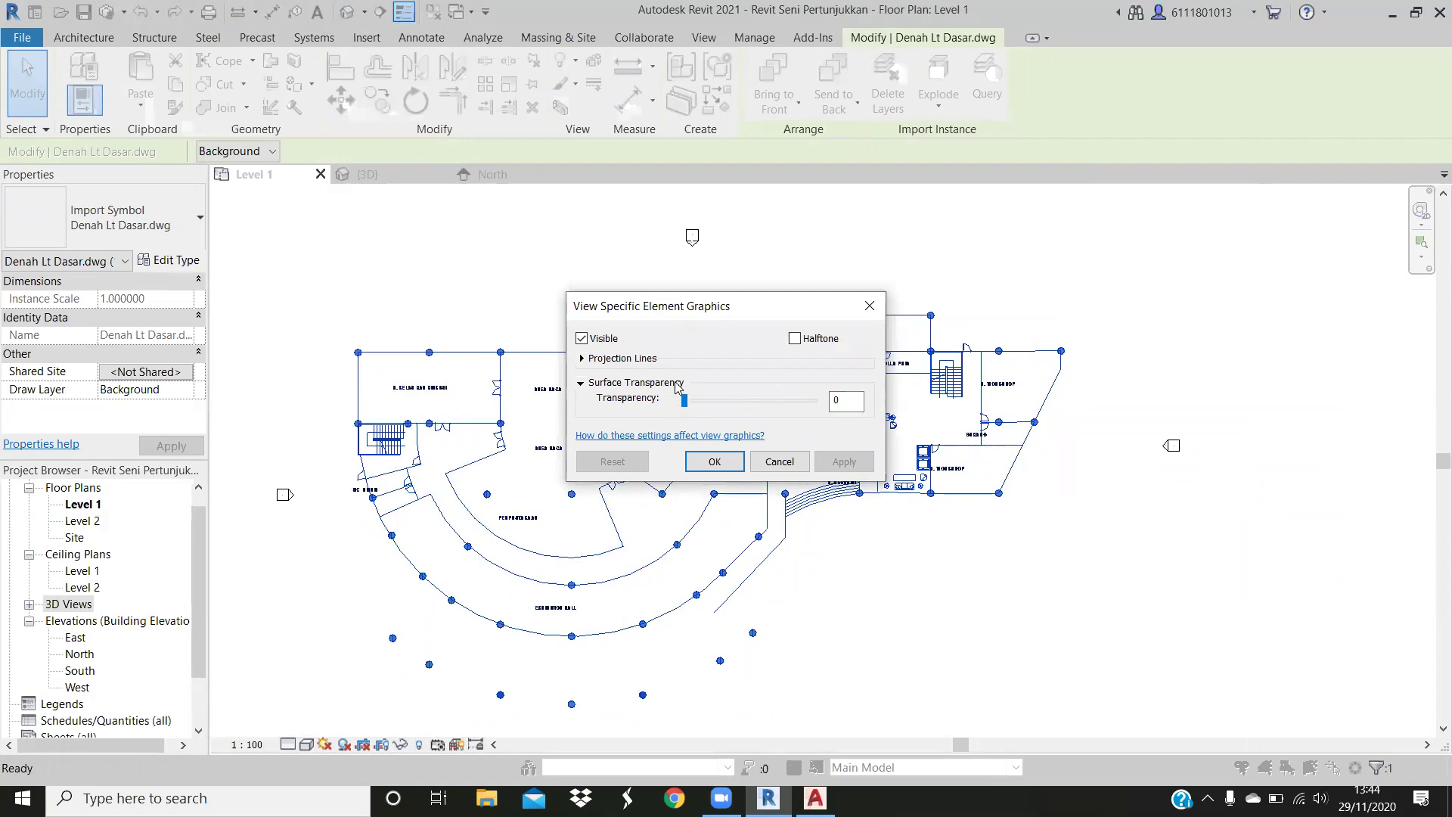
click(587, 358)
click(687, 412)
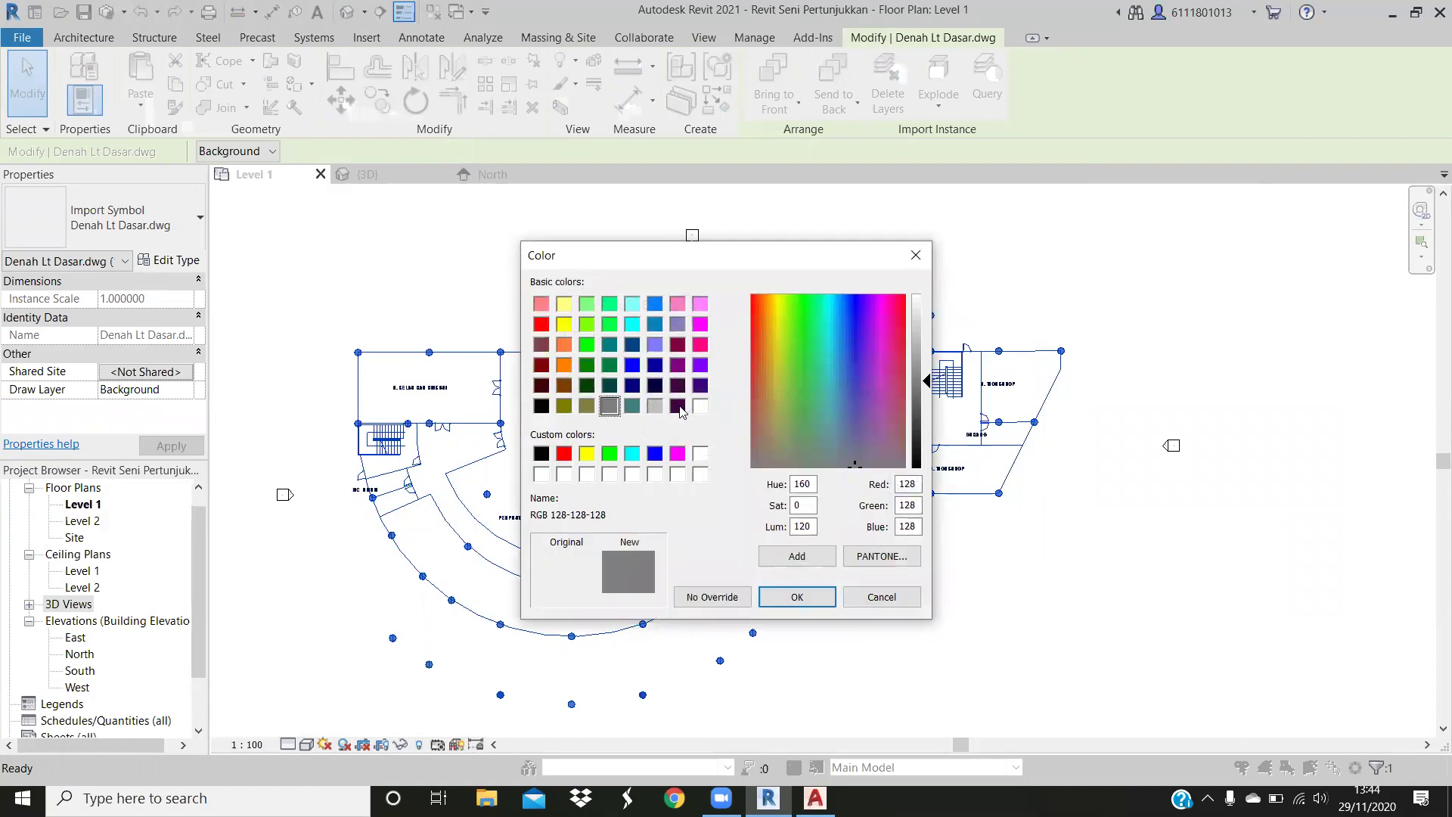
click(679, 407)
click(611, 406)
click(657, 408)
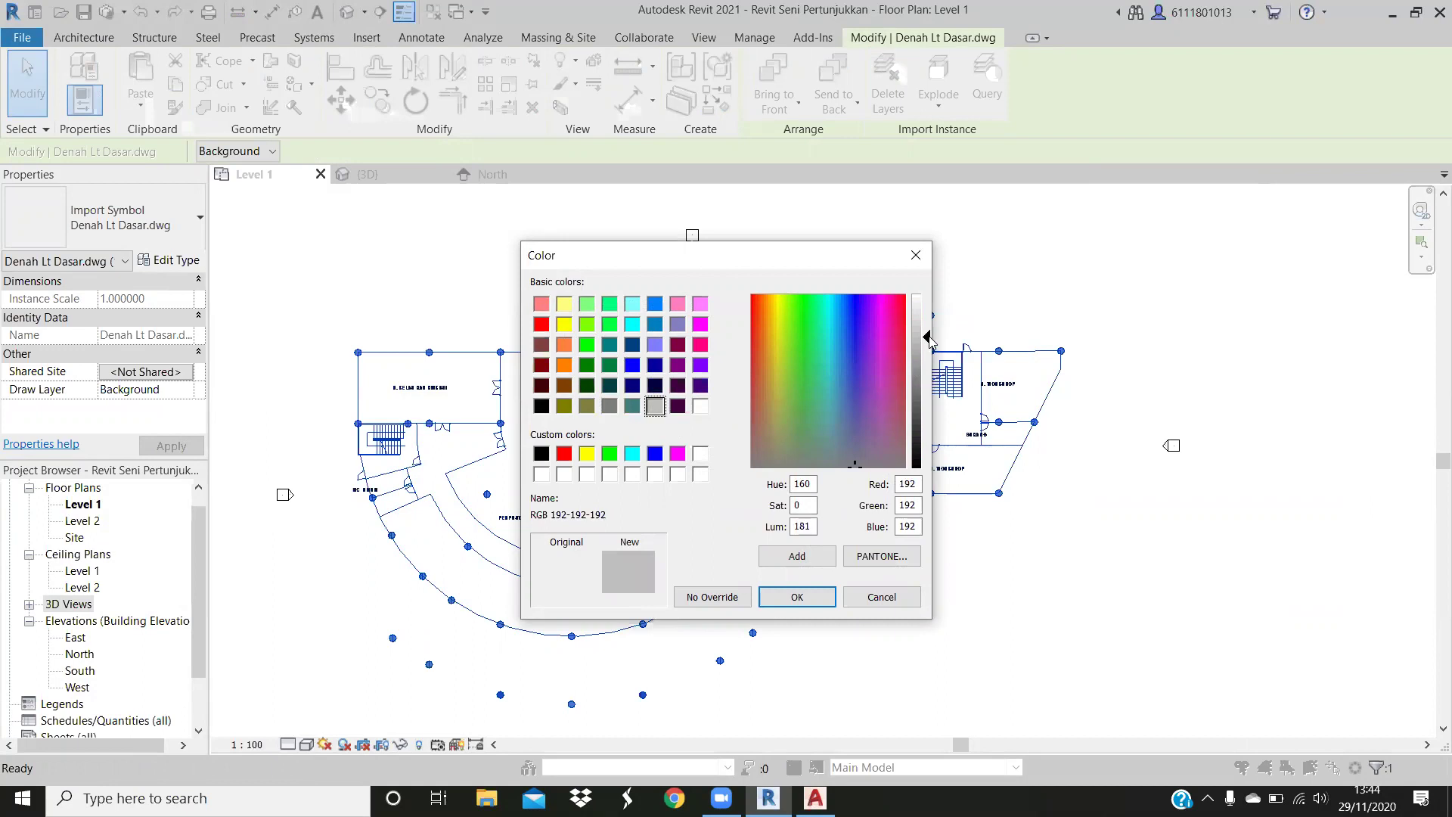
click(797, 597)
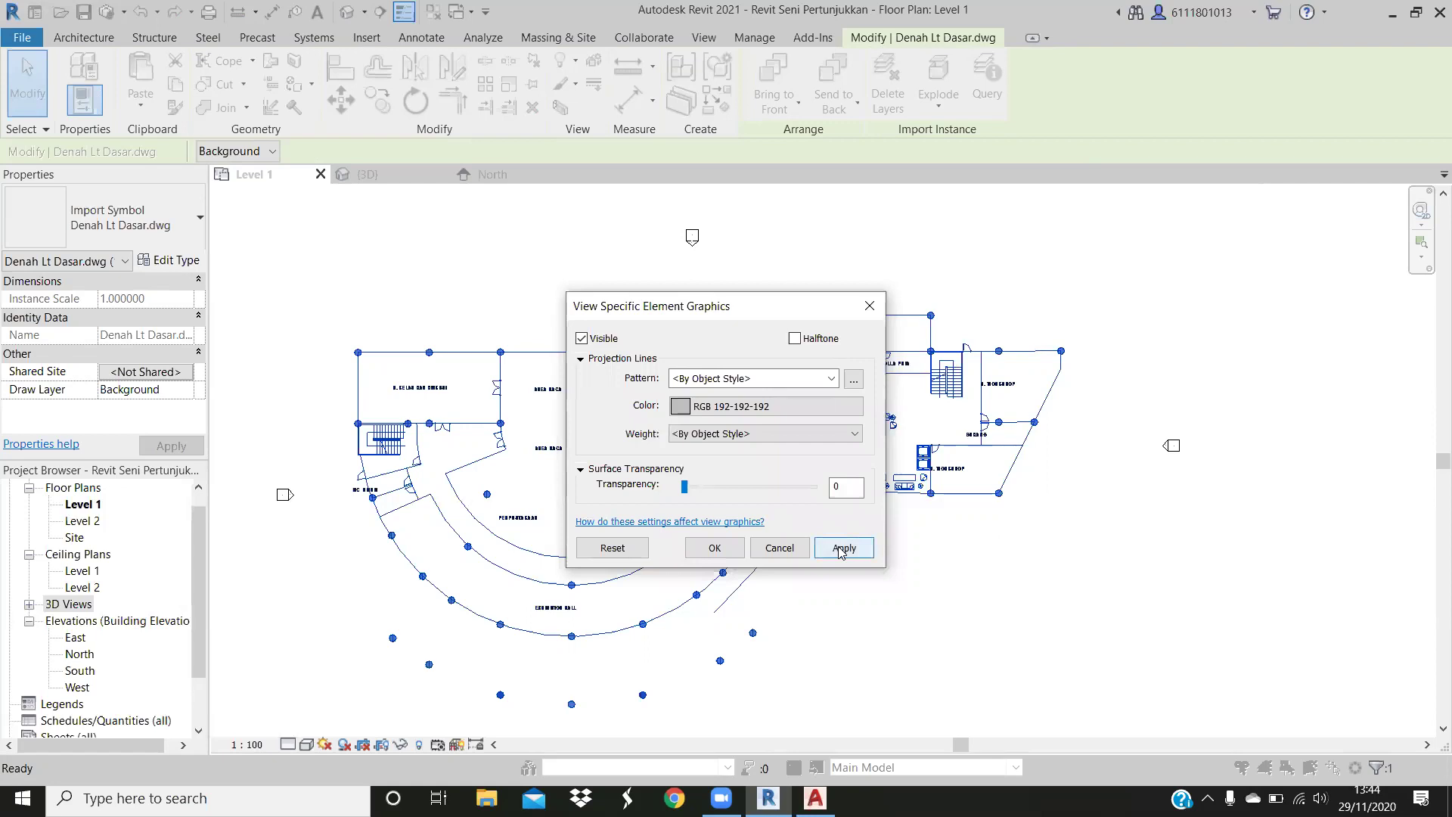
Set the DWG projection line colour to RGB 128-128-128 and apply it
click(841, 550)
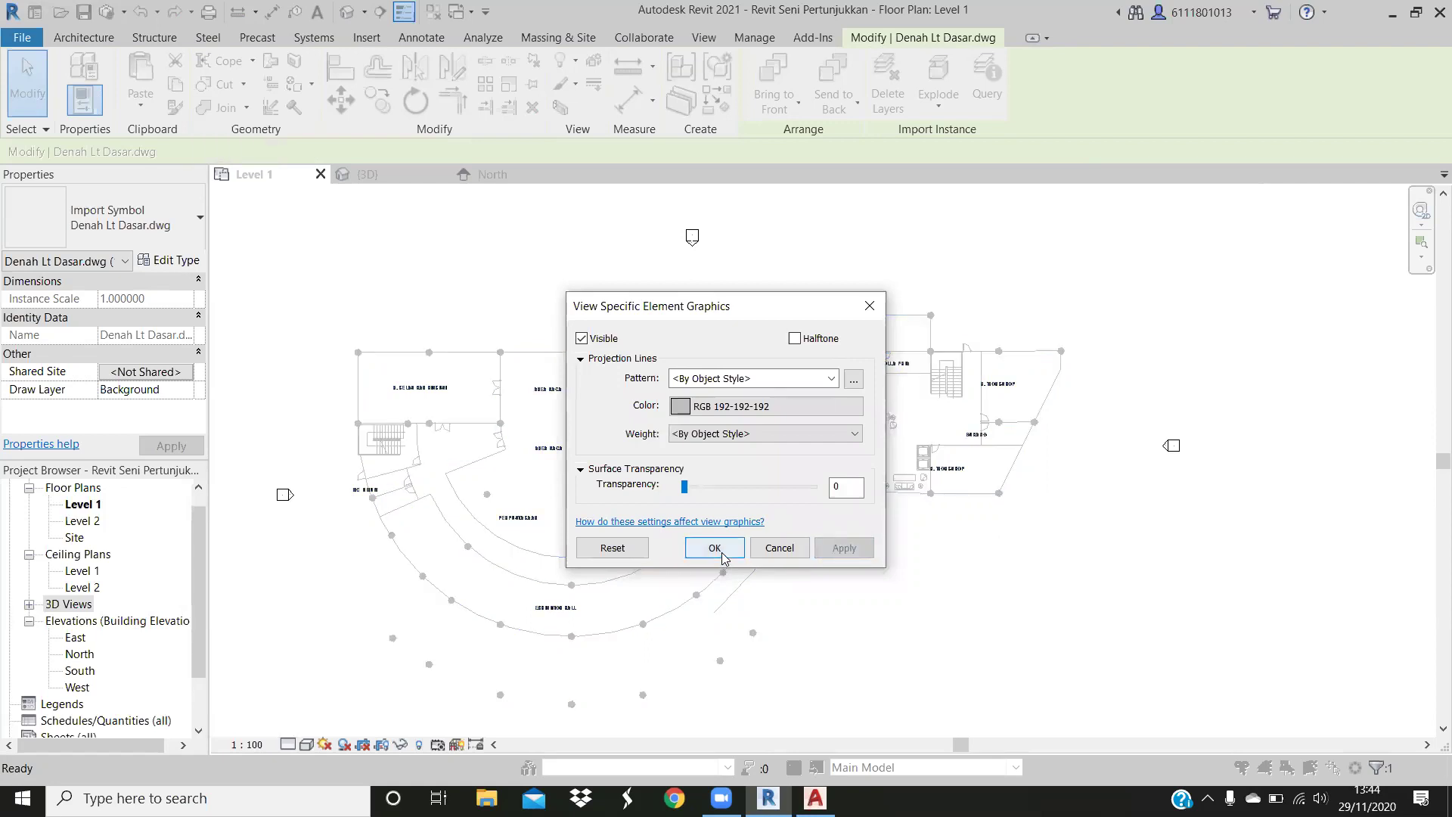
click(760, 408)
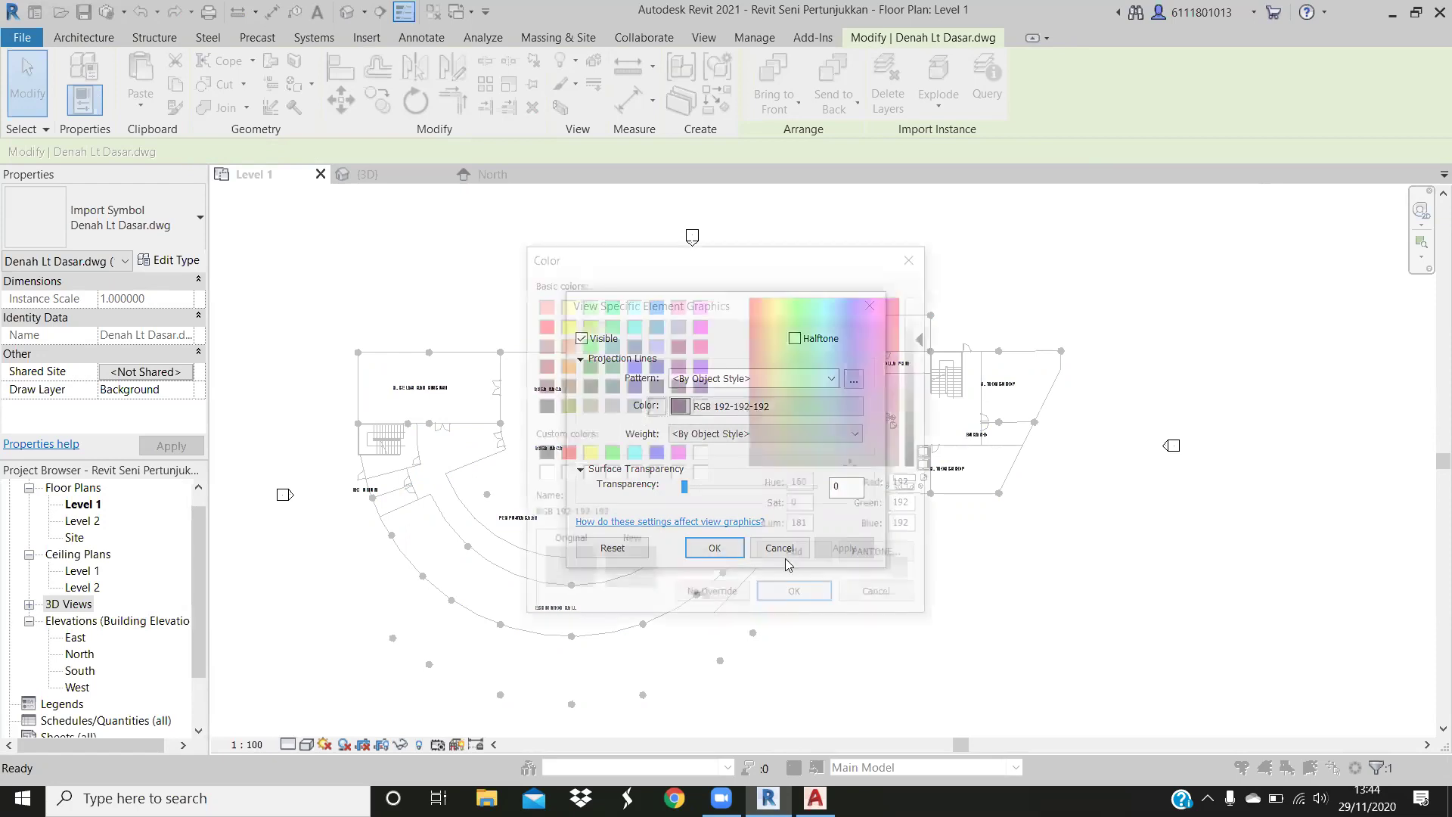
click(782, 598)
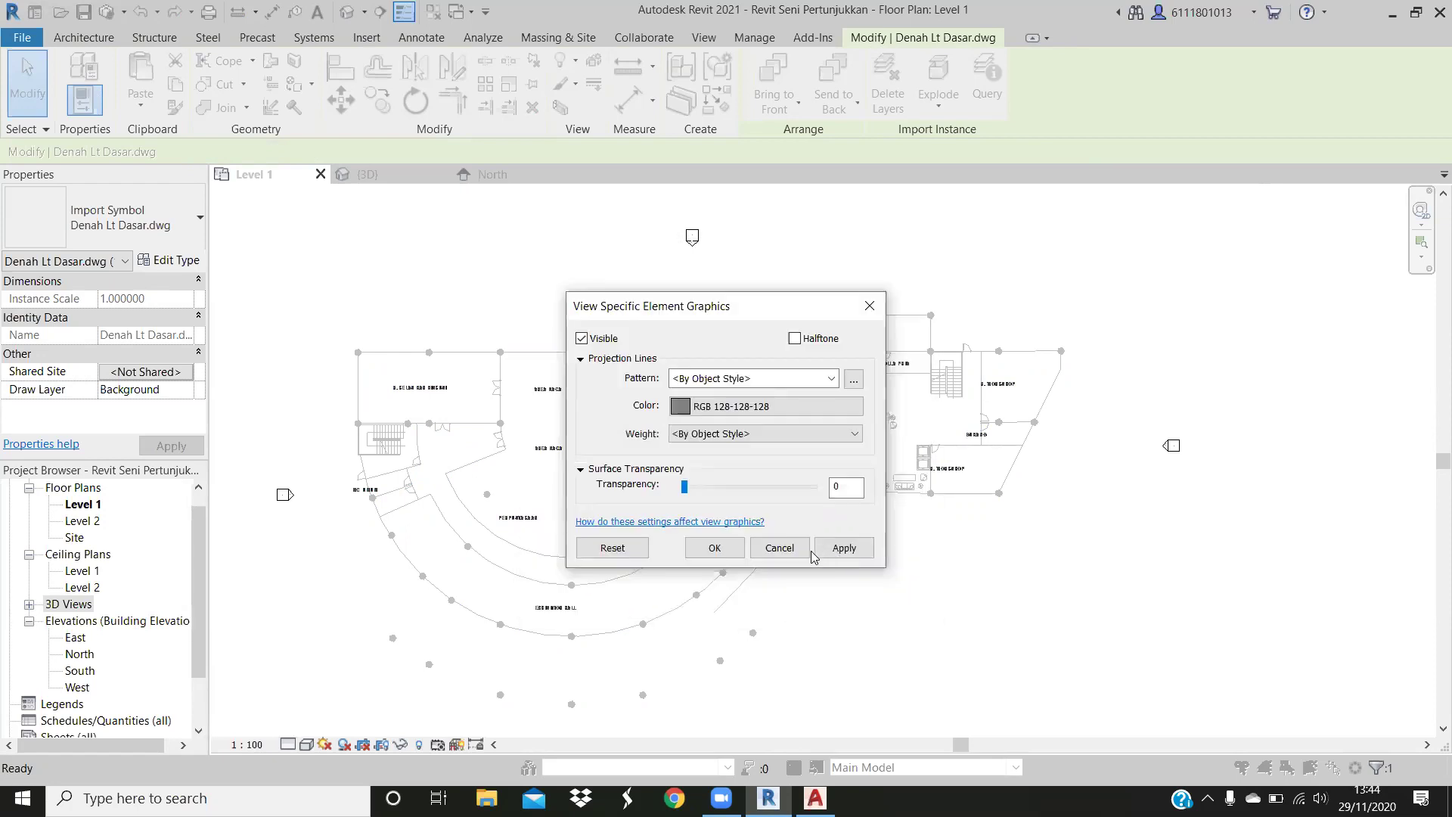
click(712, 549)
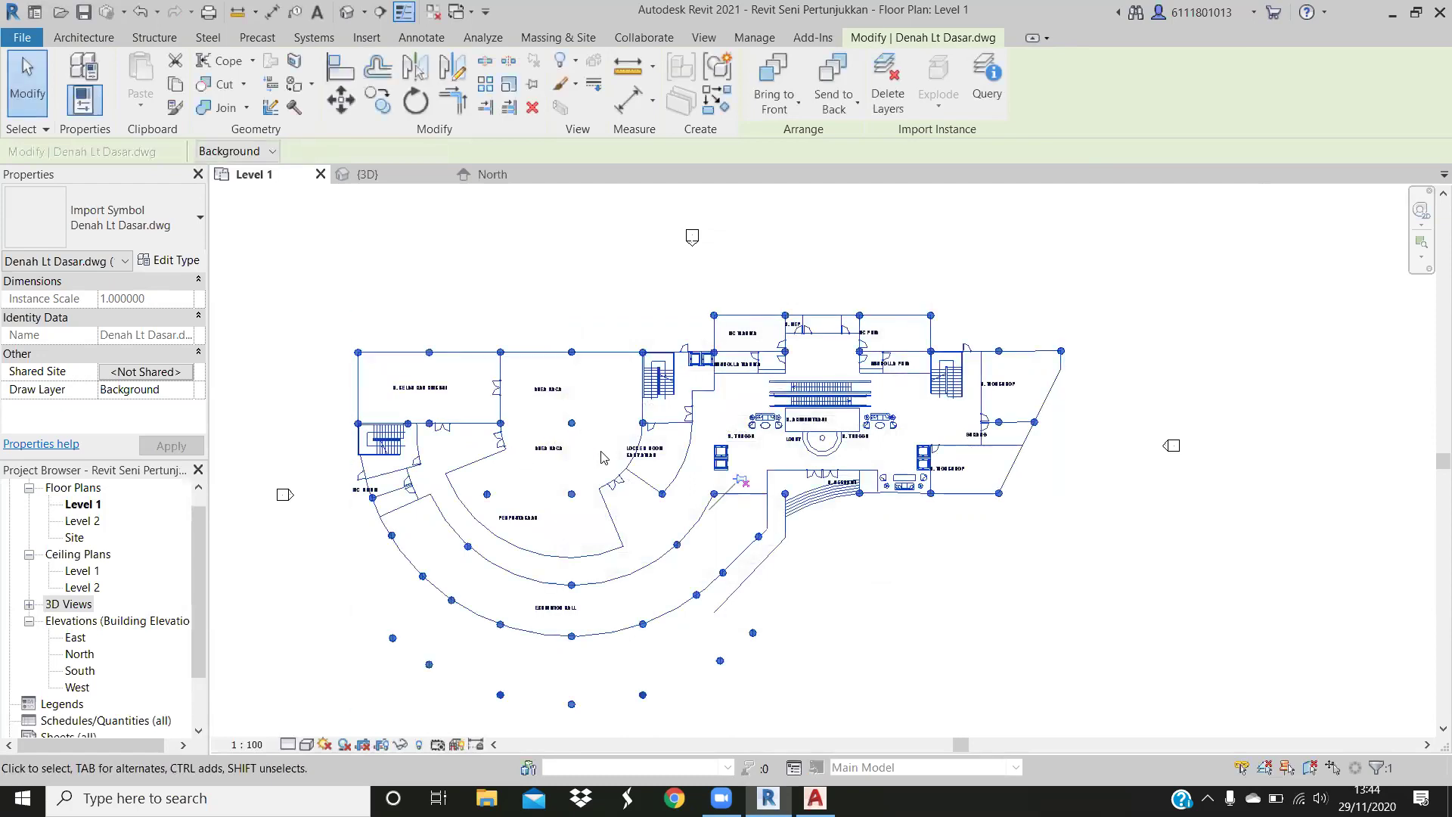
scroll(914, 500, up, 1)
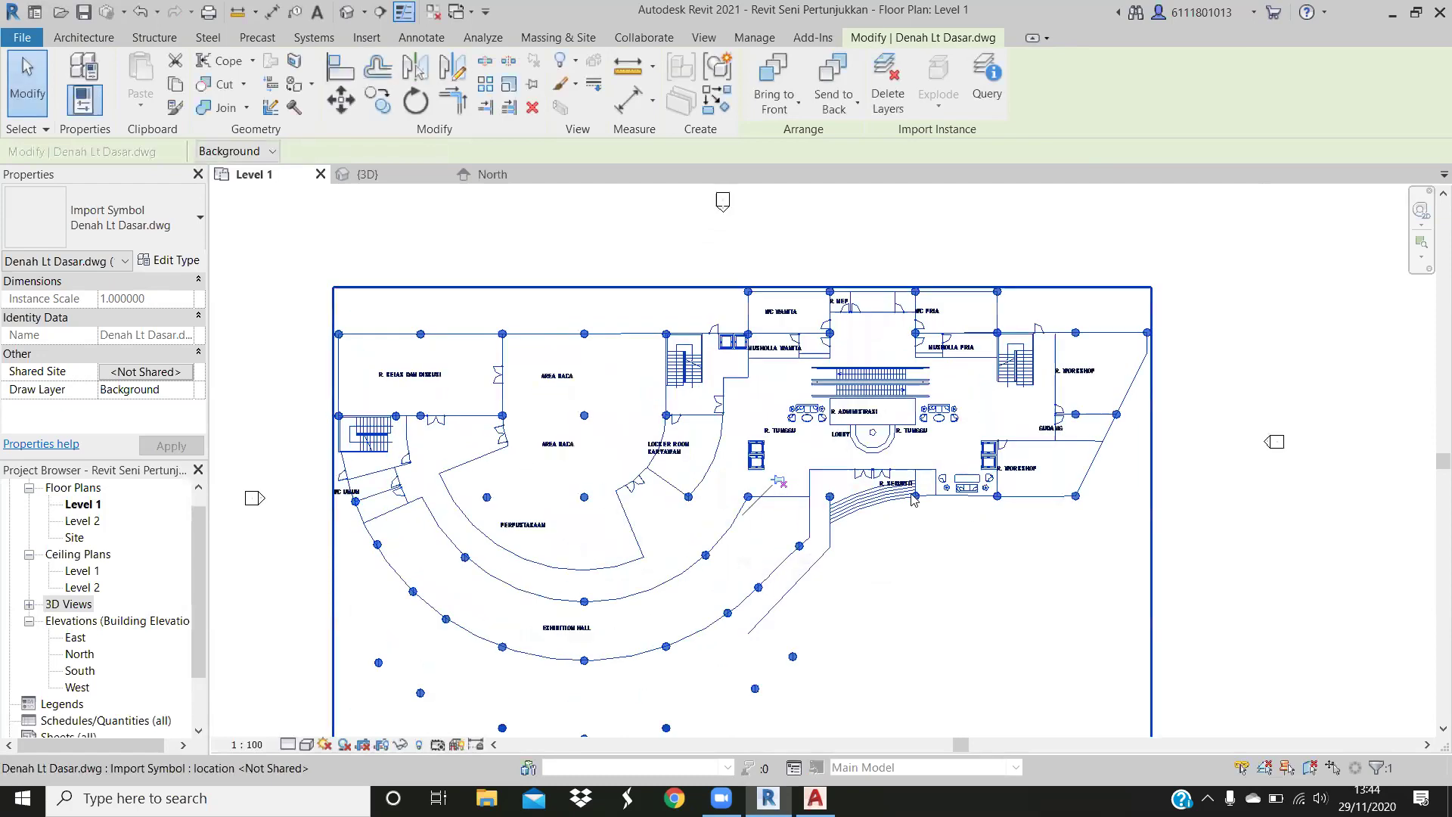
scroll(492, 461, down, 1)
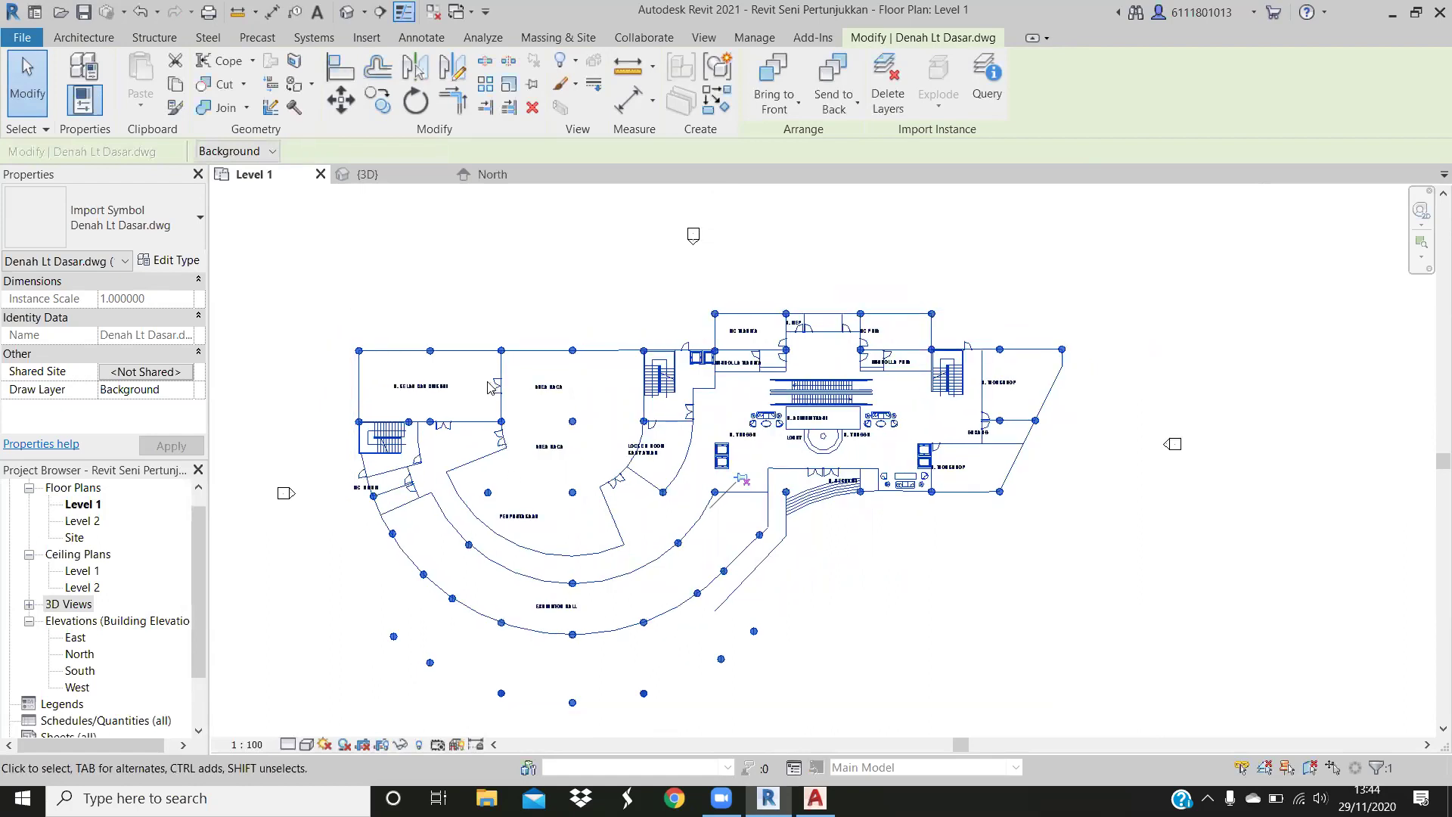
key(Escape)
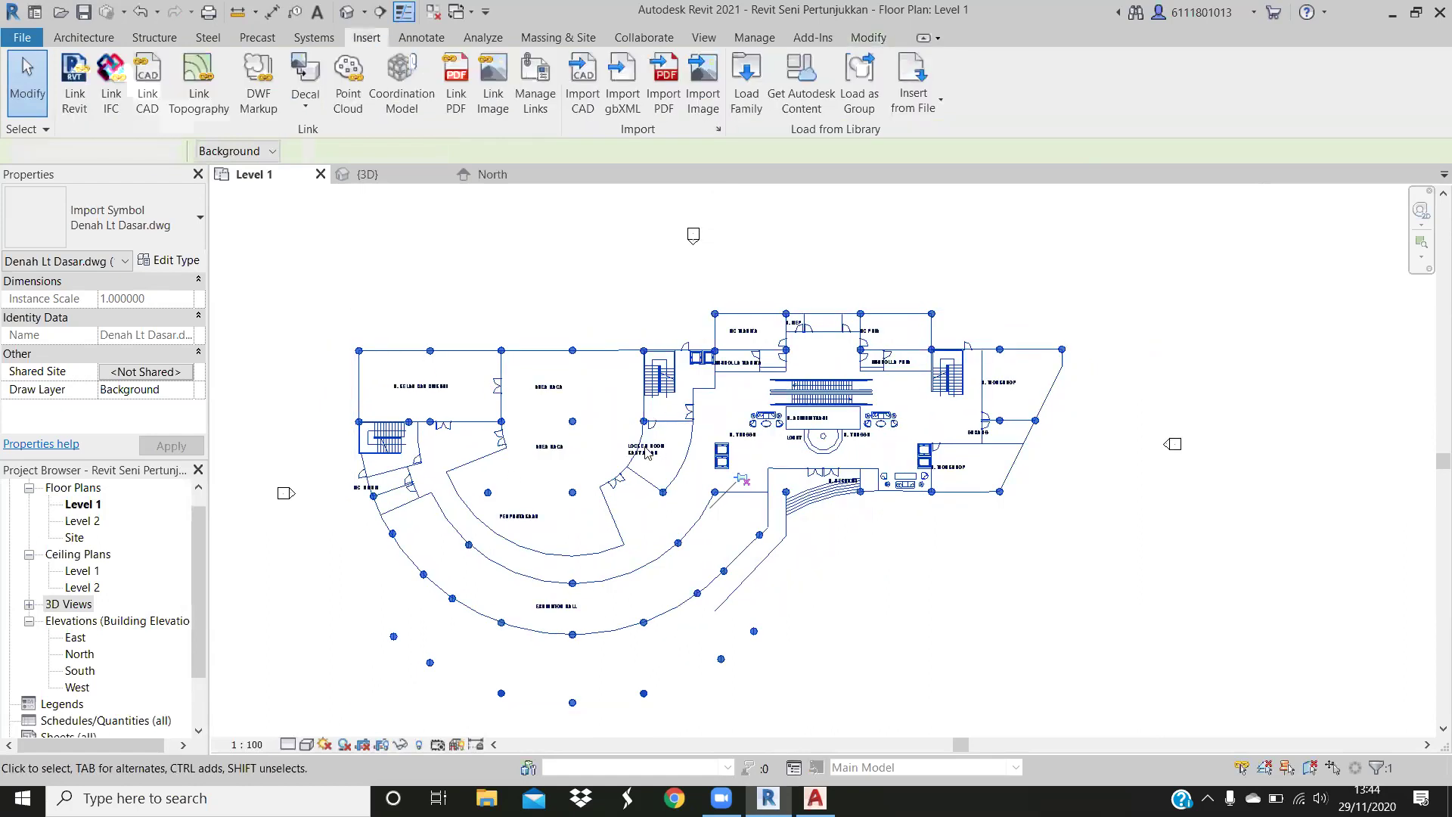
Deselect the linked DWG and activate the Grid tool from the Architecture tab
key(Escape)
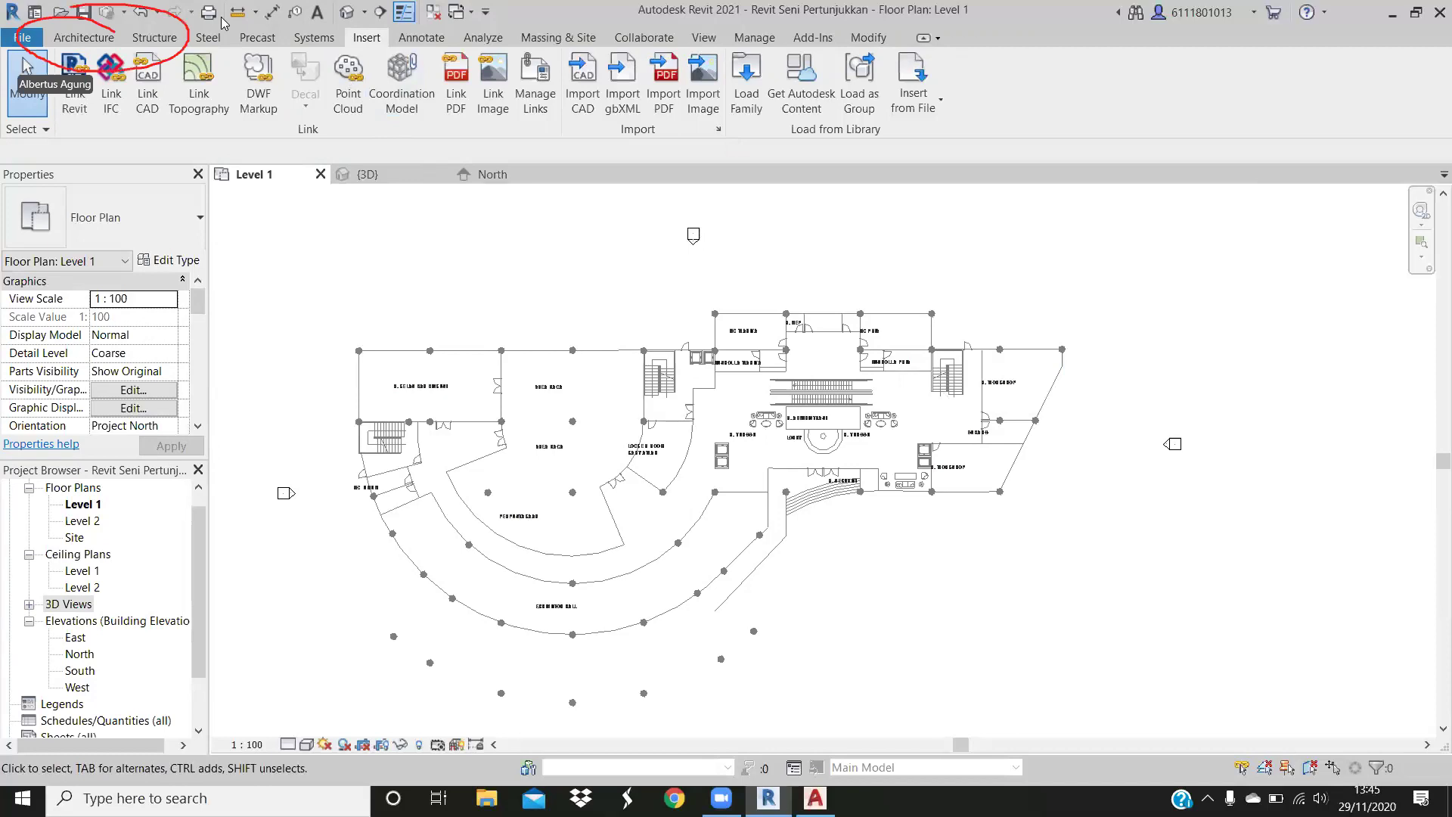
click(83, 37)
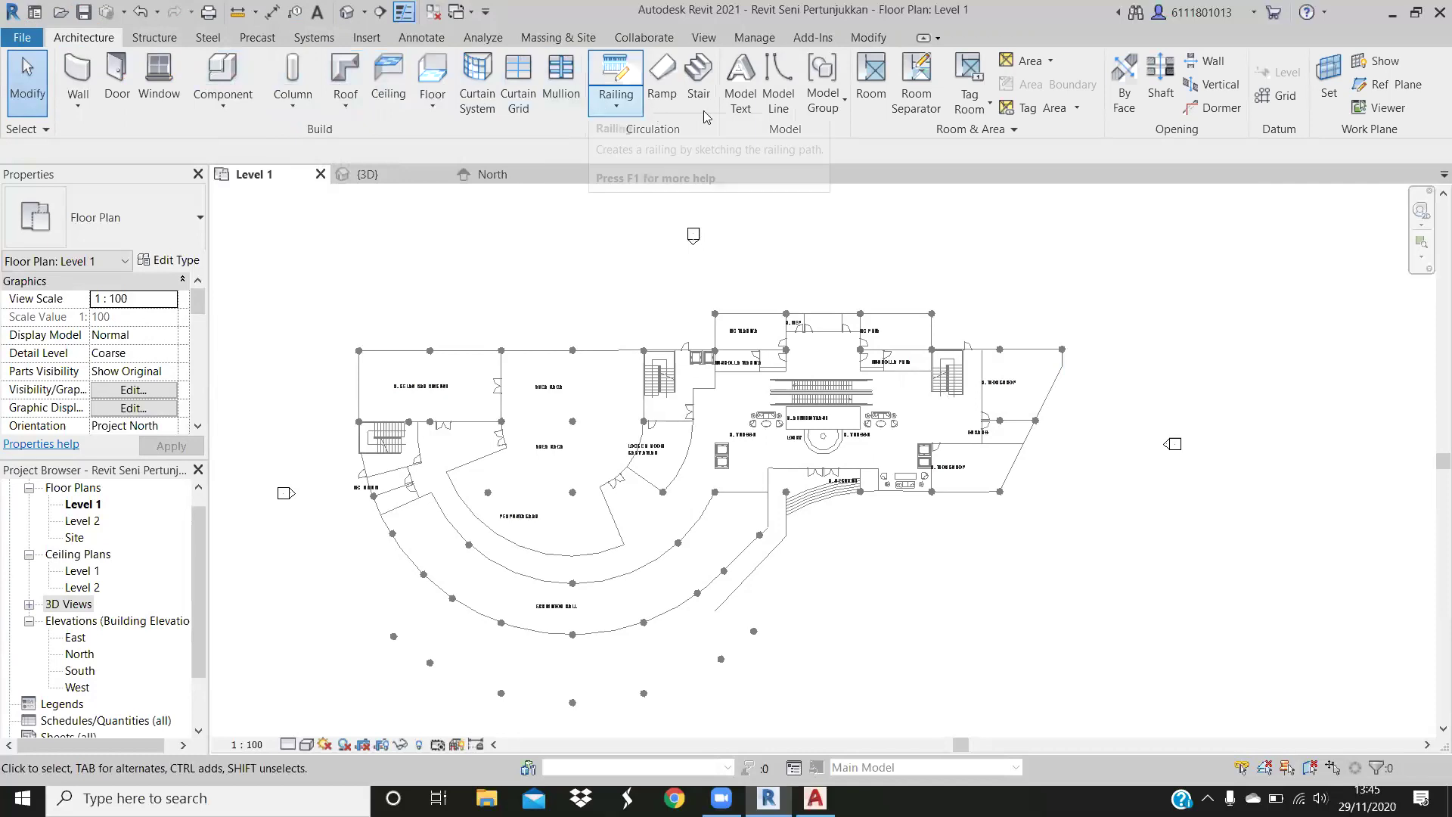
click(162, 39)
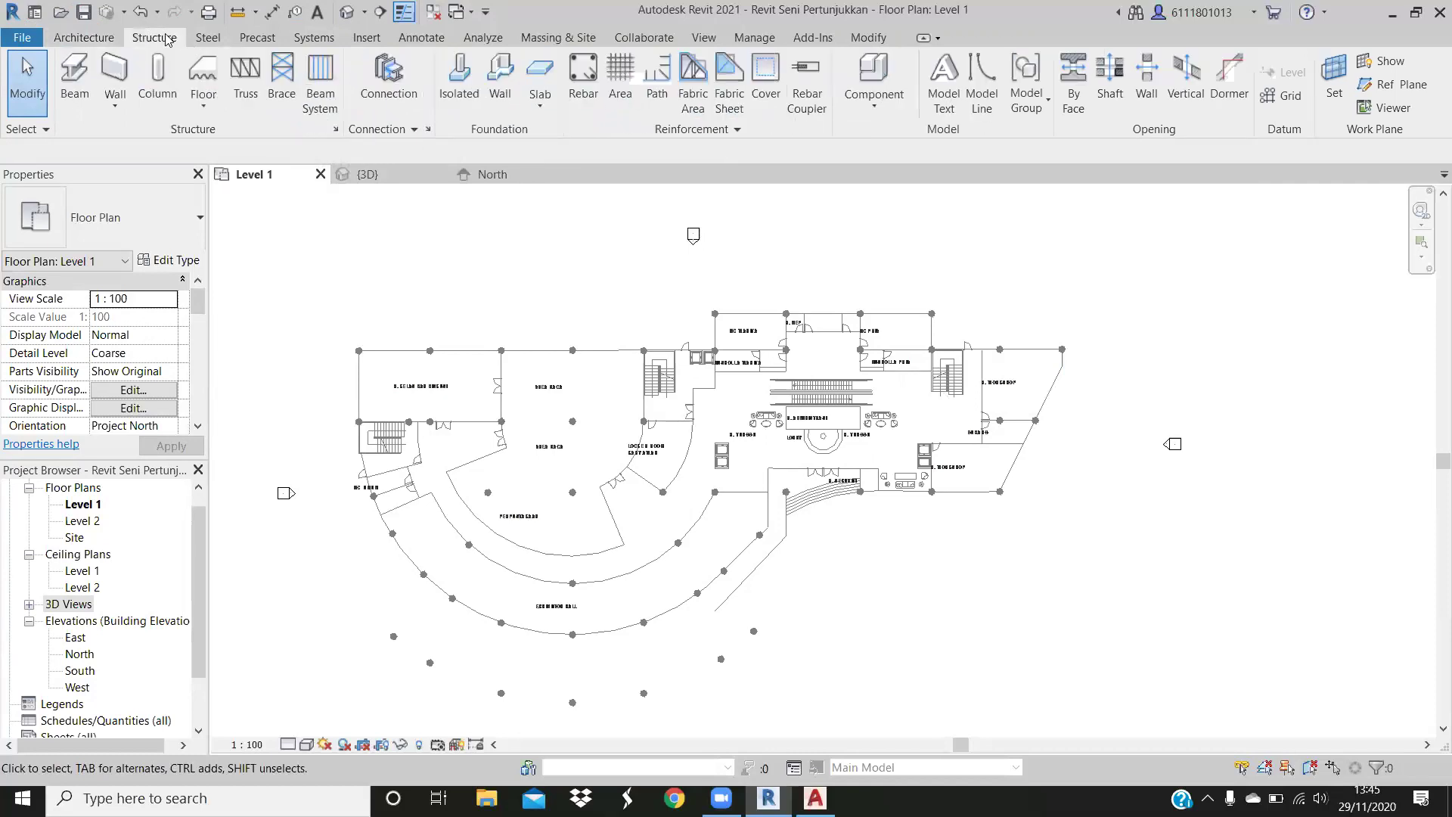
click(85, 38)
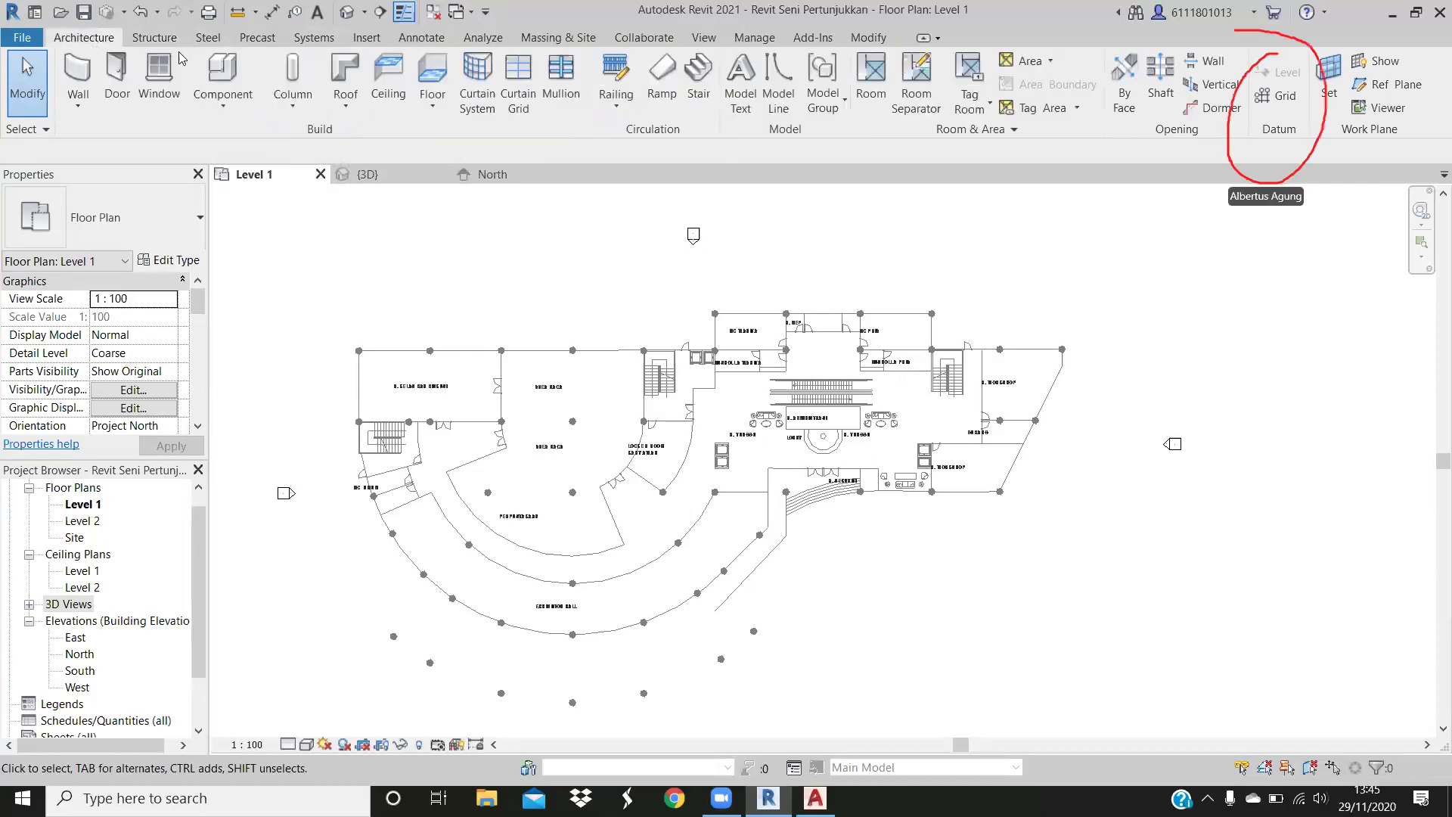
click(1279, 95)
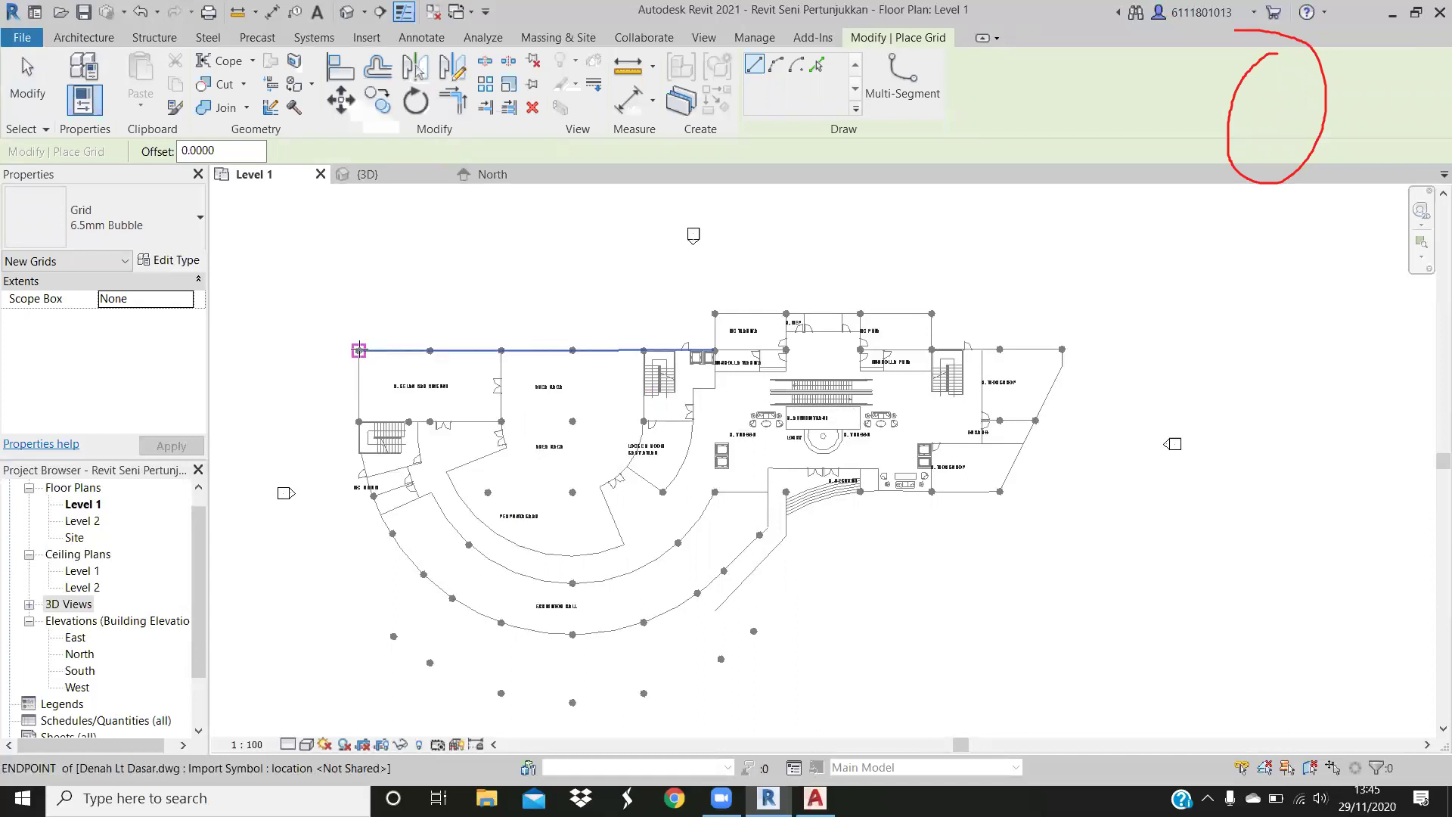
Draw grid 1 horizontally from the plan's top-left wall corner to its far right edge
click(360, 351)
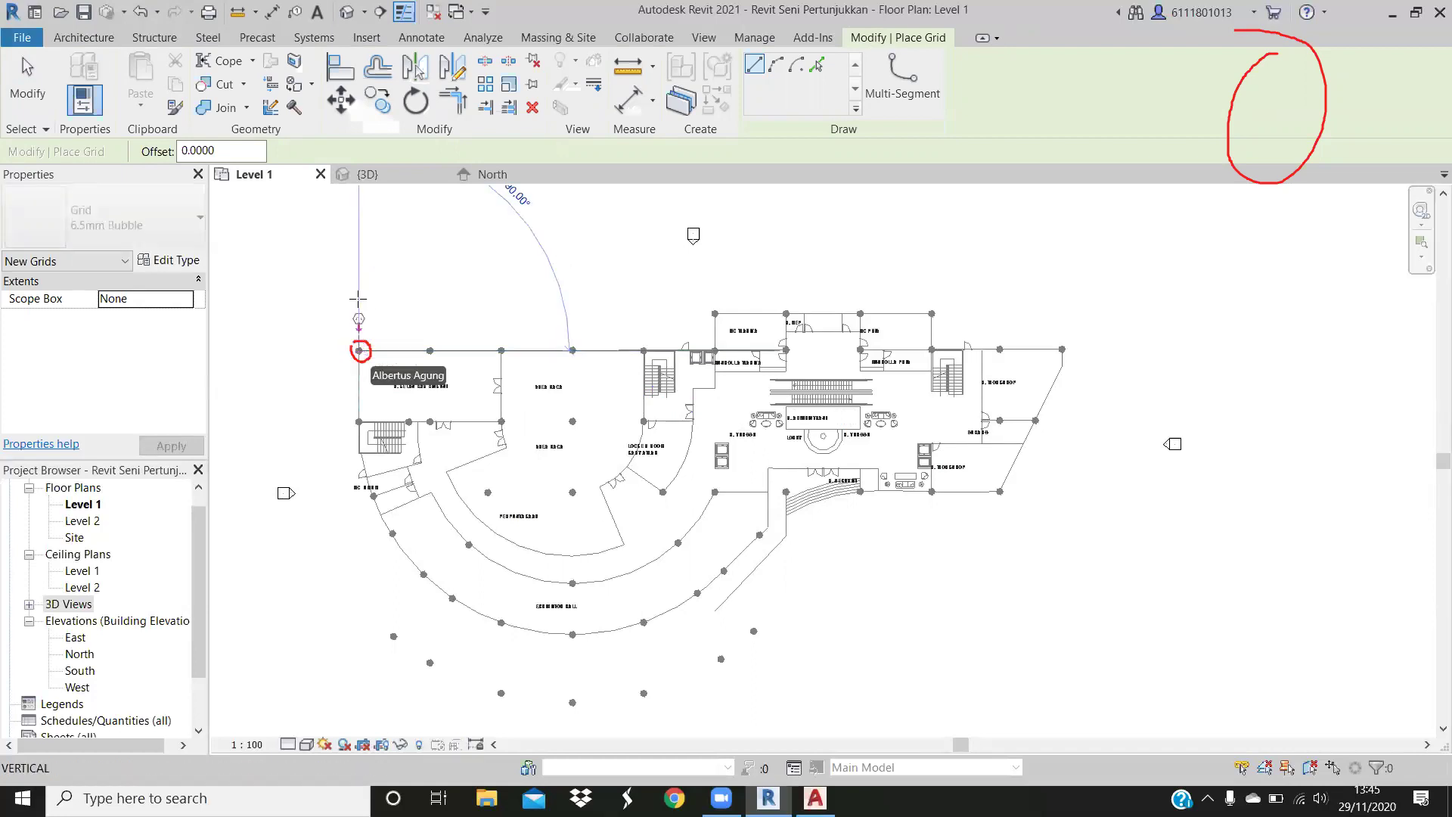
drag(360, 351, 341, 745)
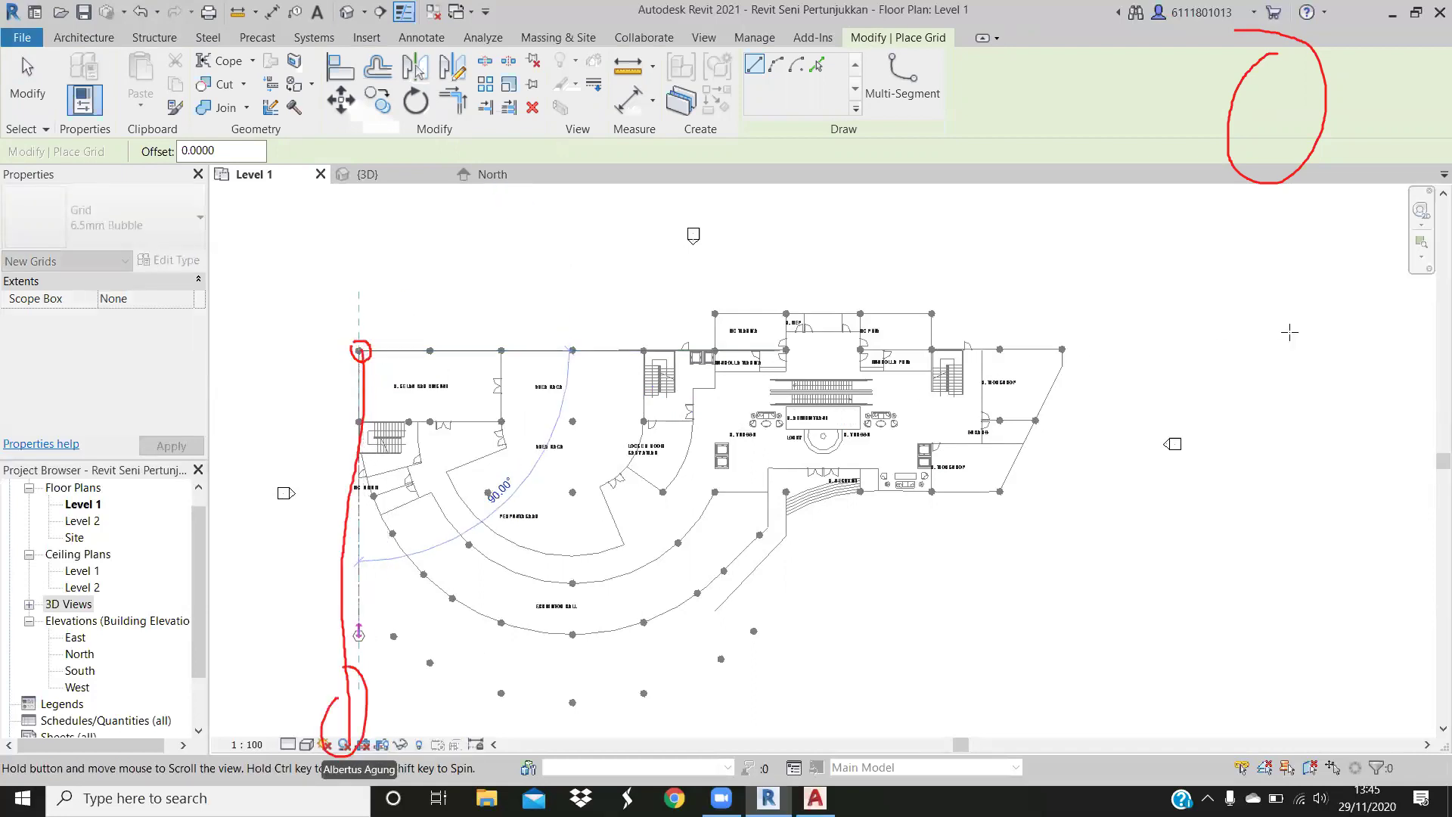
middle_drag(923, 452, 933, 415)
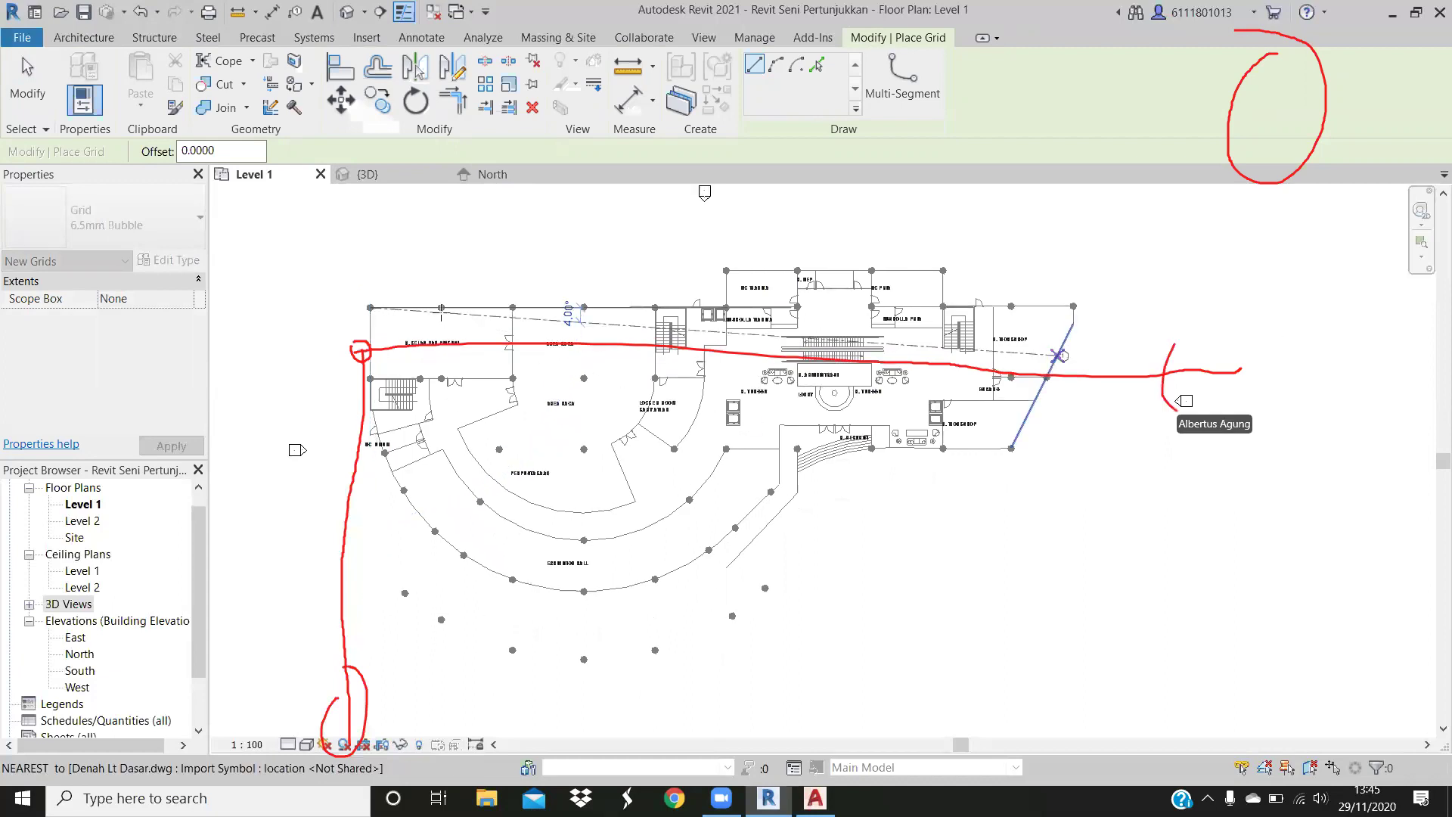
click(1343, 308)
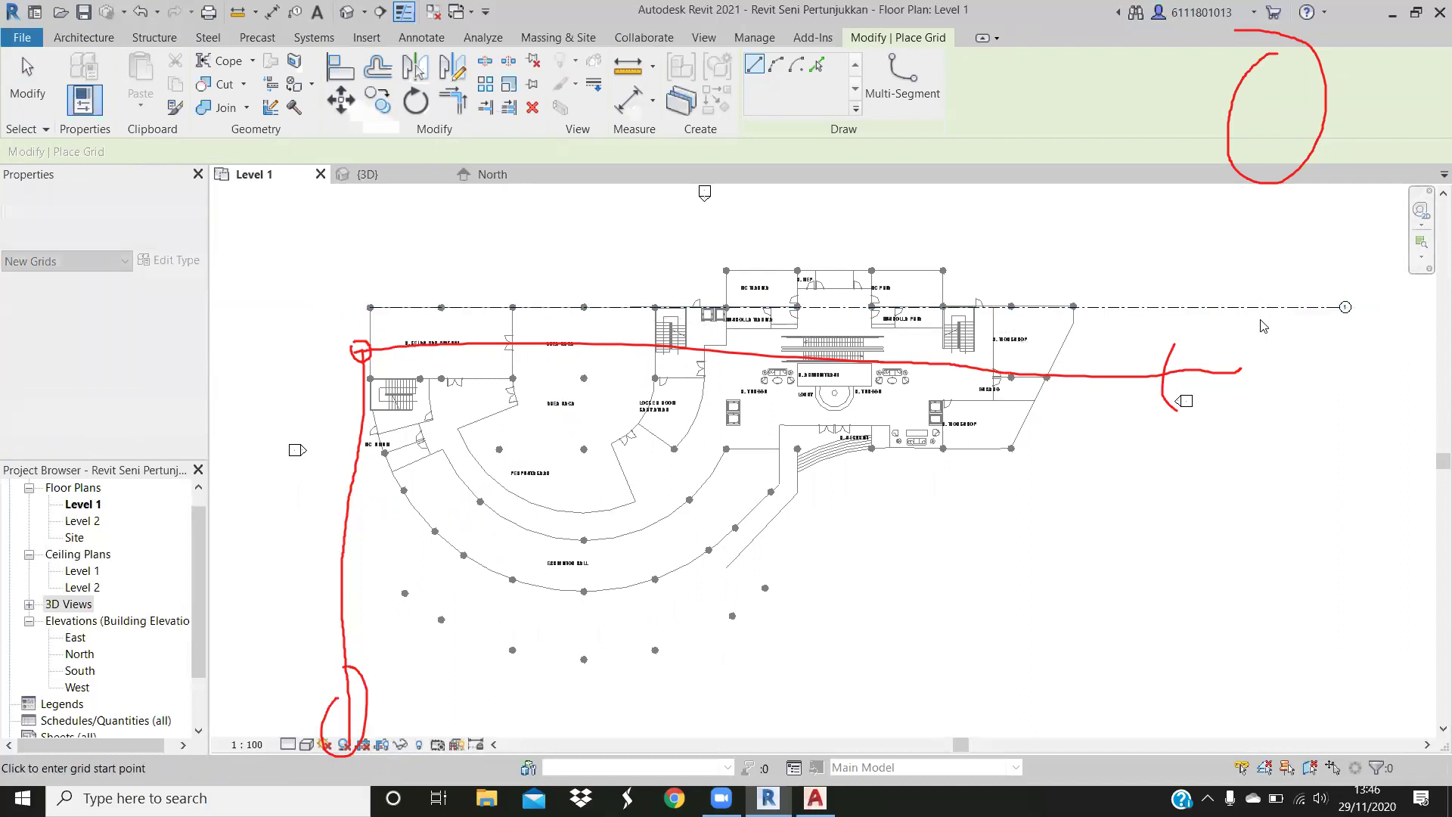
right_click(1219, 308)
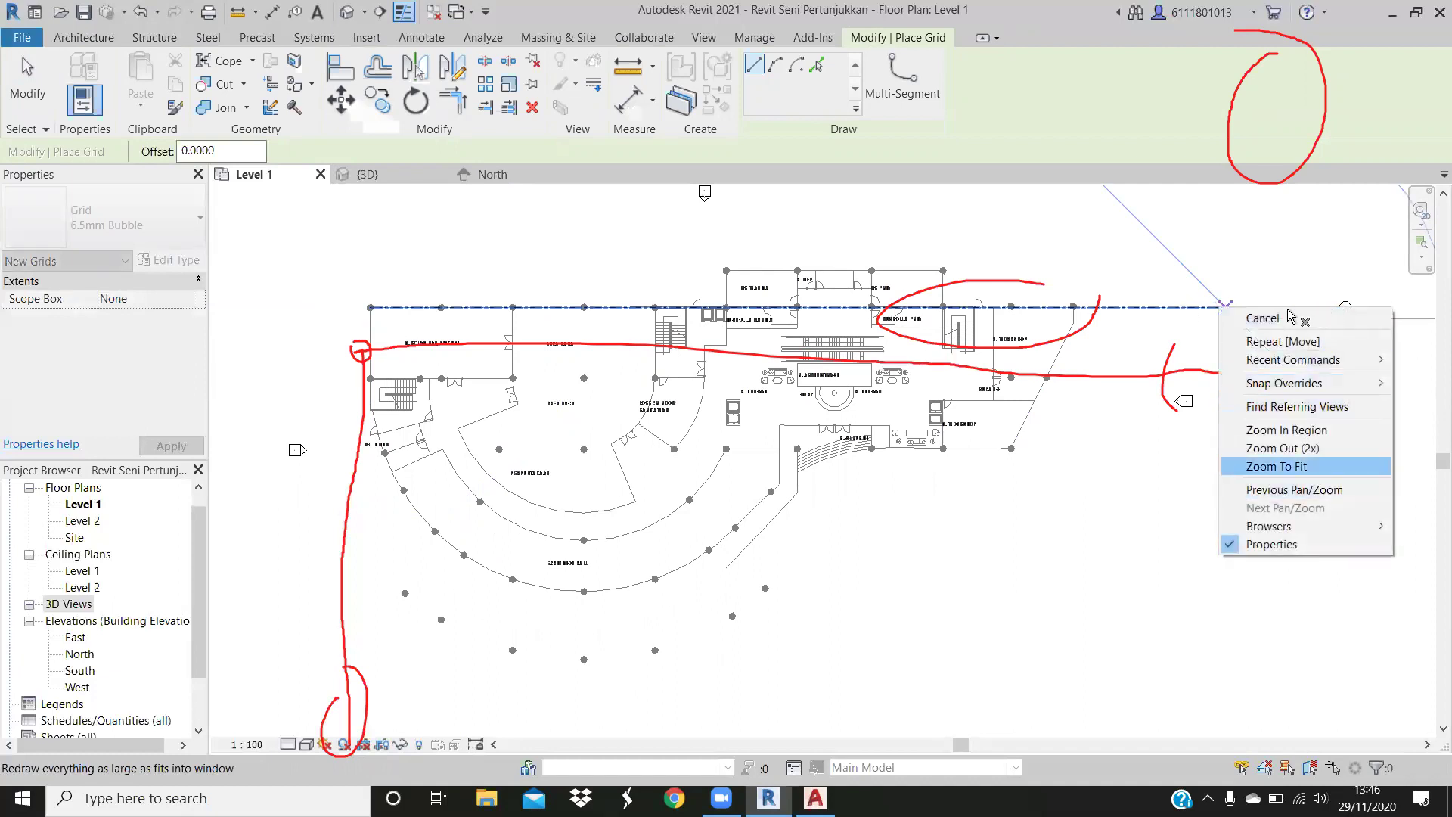
click(1254, 318)
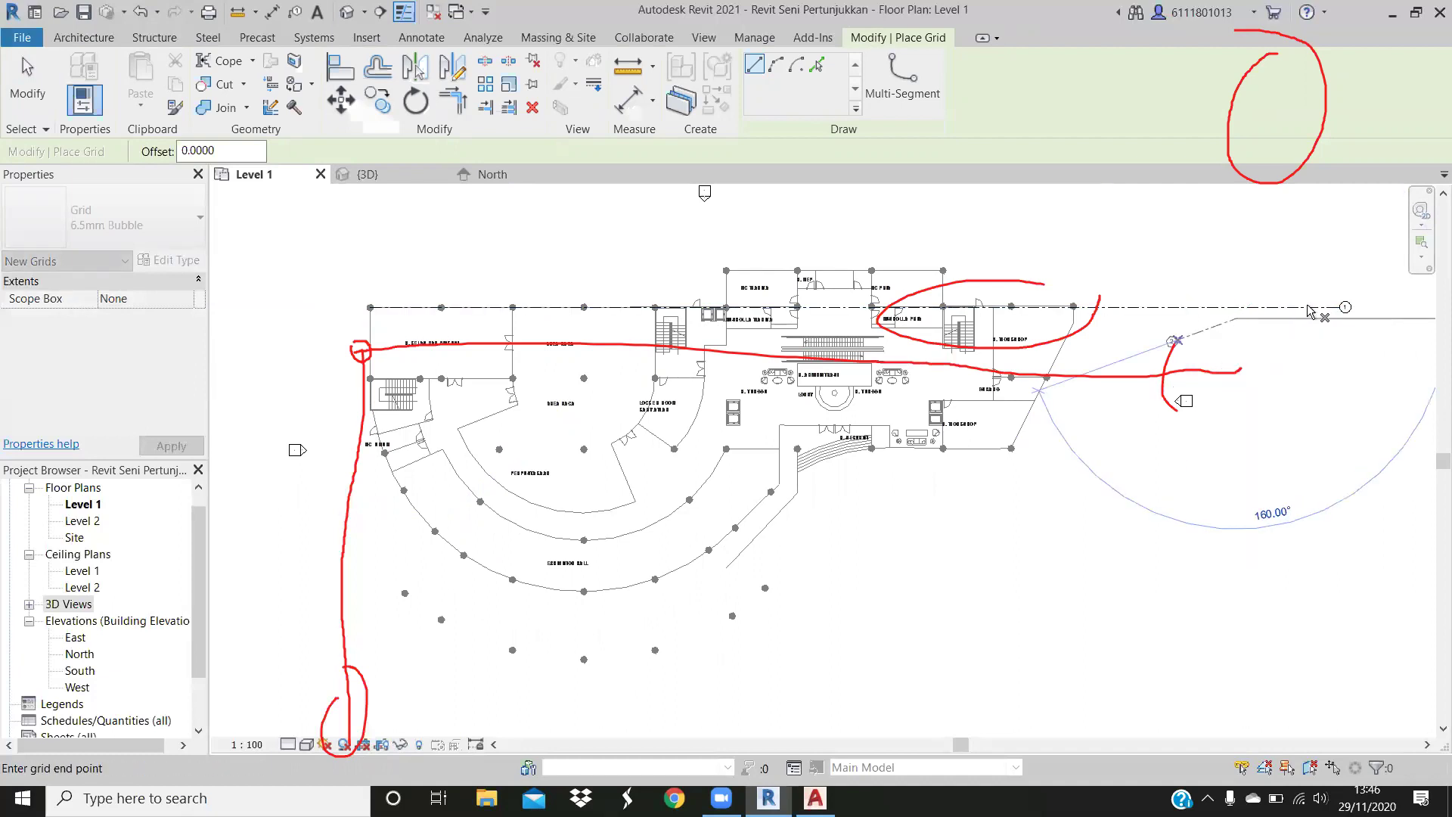
key(Escape)
key(Escape)
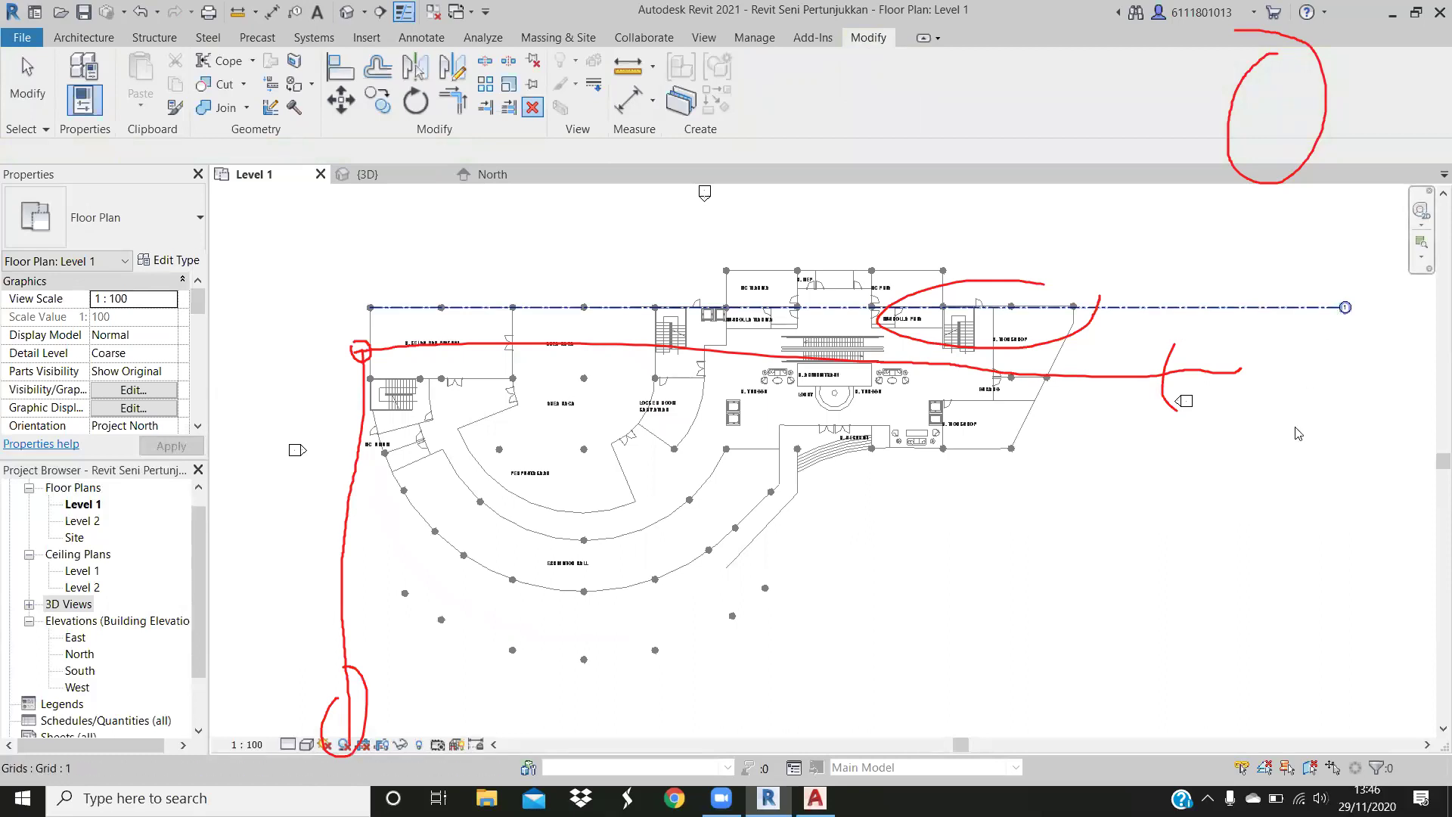
right_click(1345, 309)
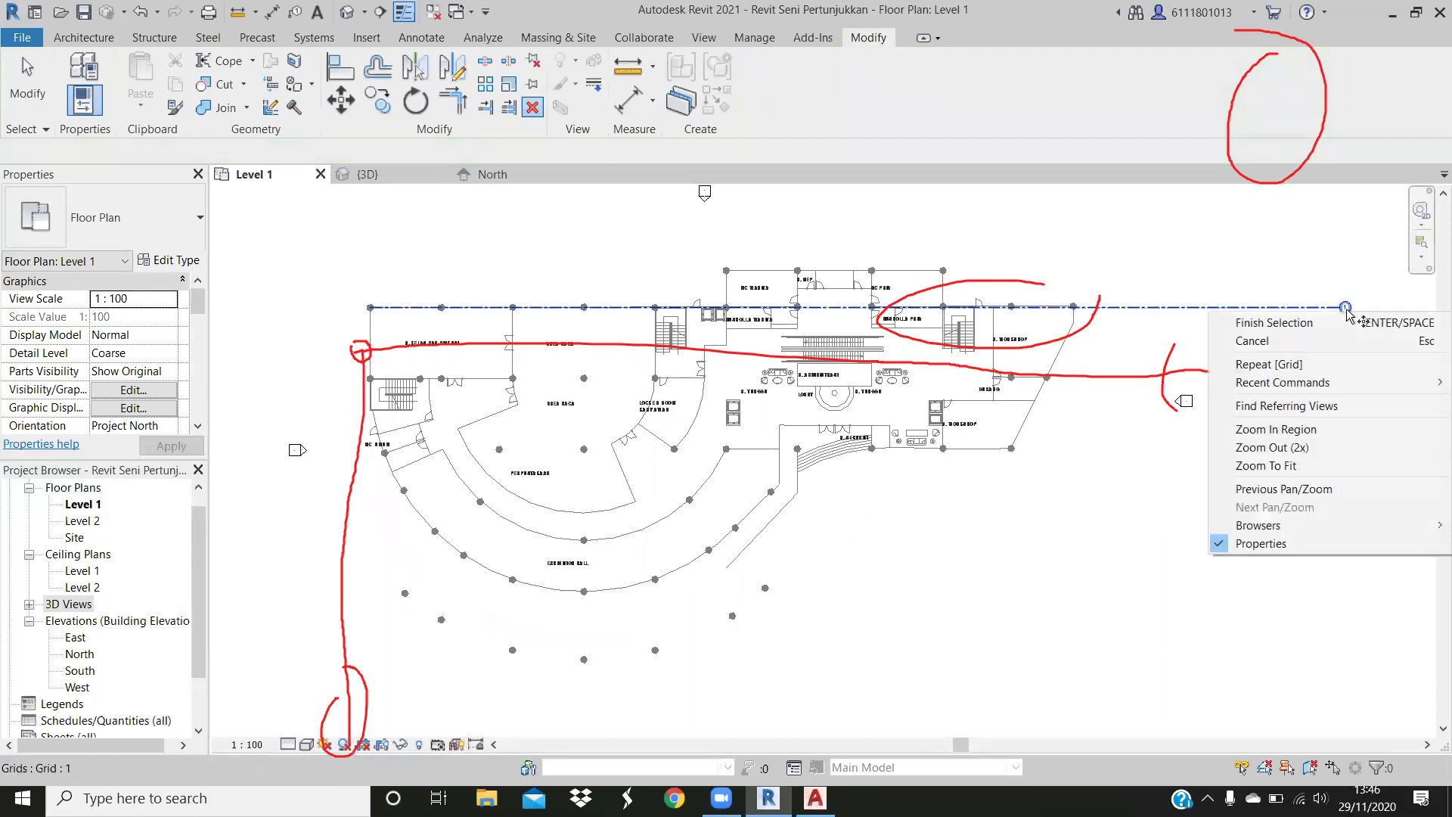
click(1297, 431)
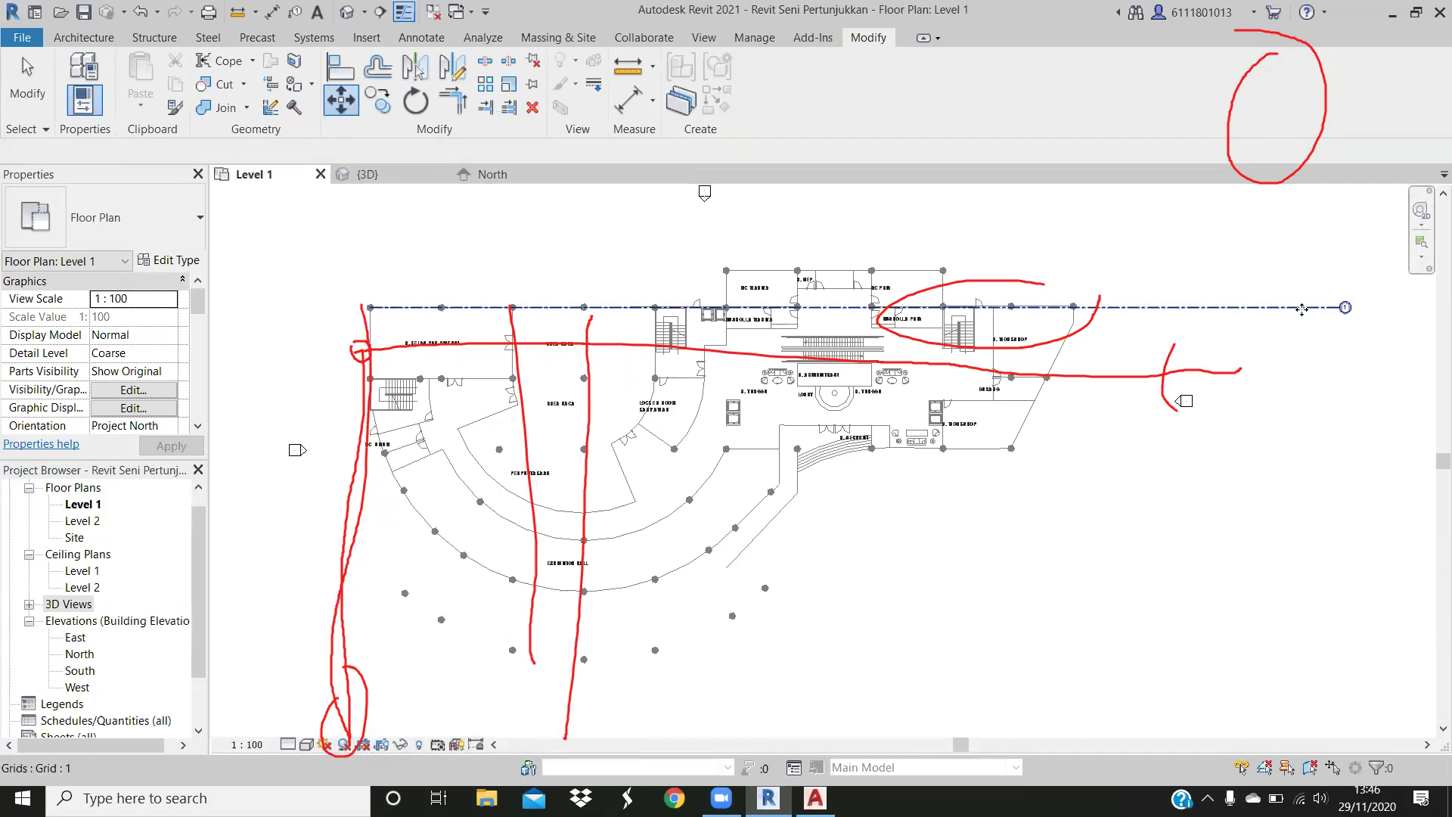
Move grid 1 slightly to the left with MV
key(Escape)
click(1302, 308)
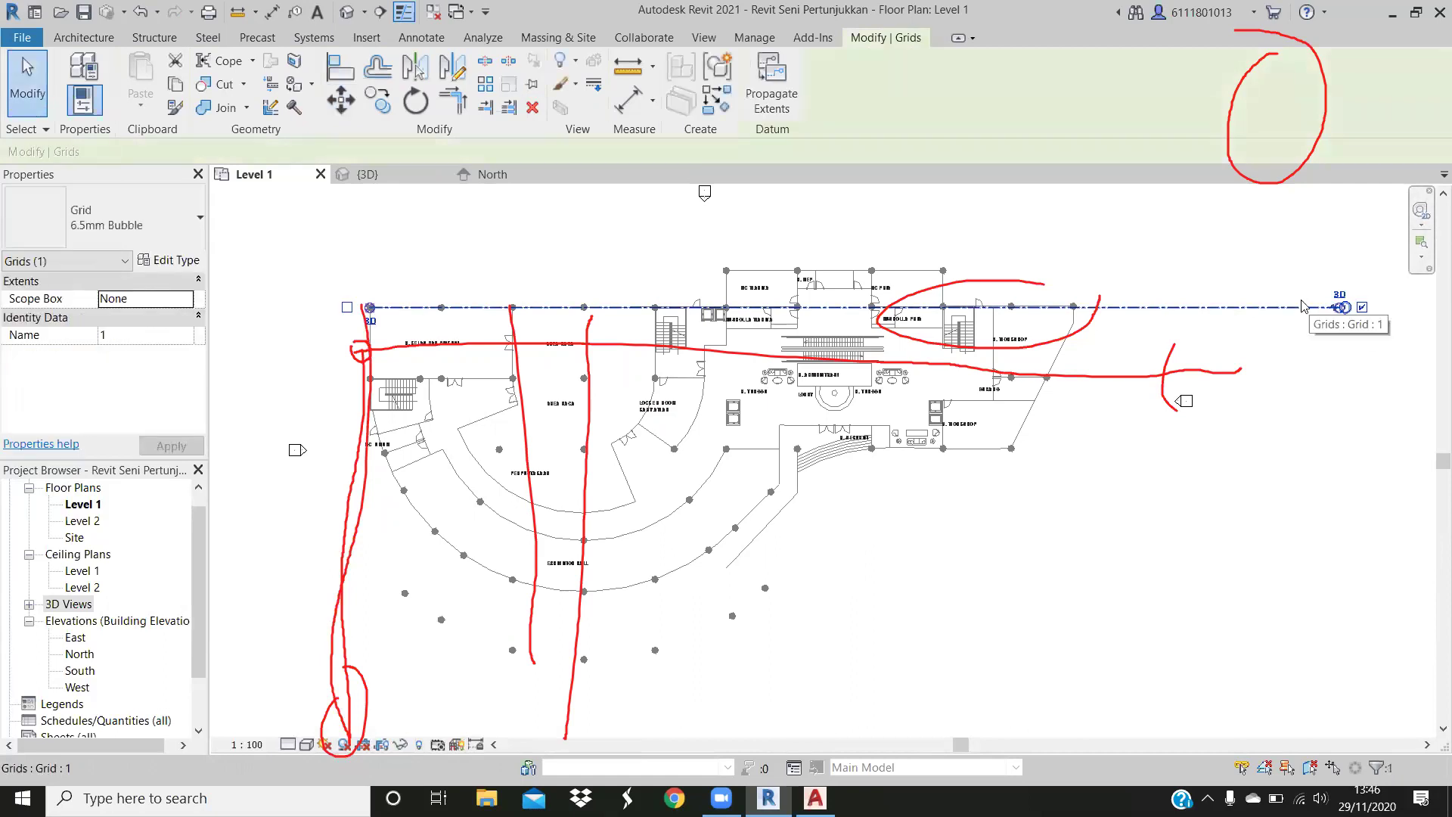
key(m)
key(v)
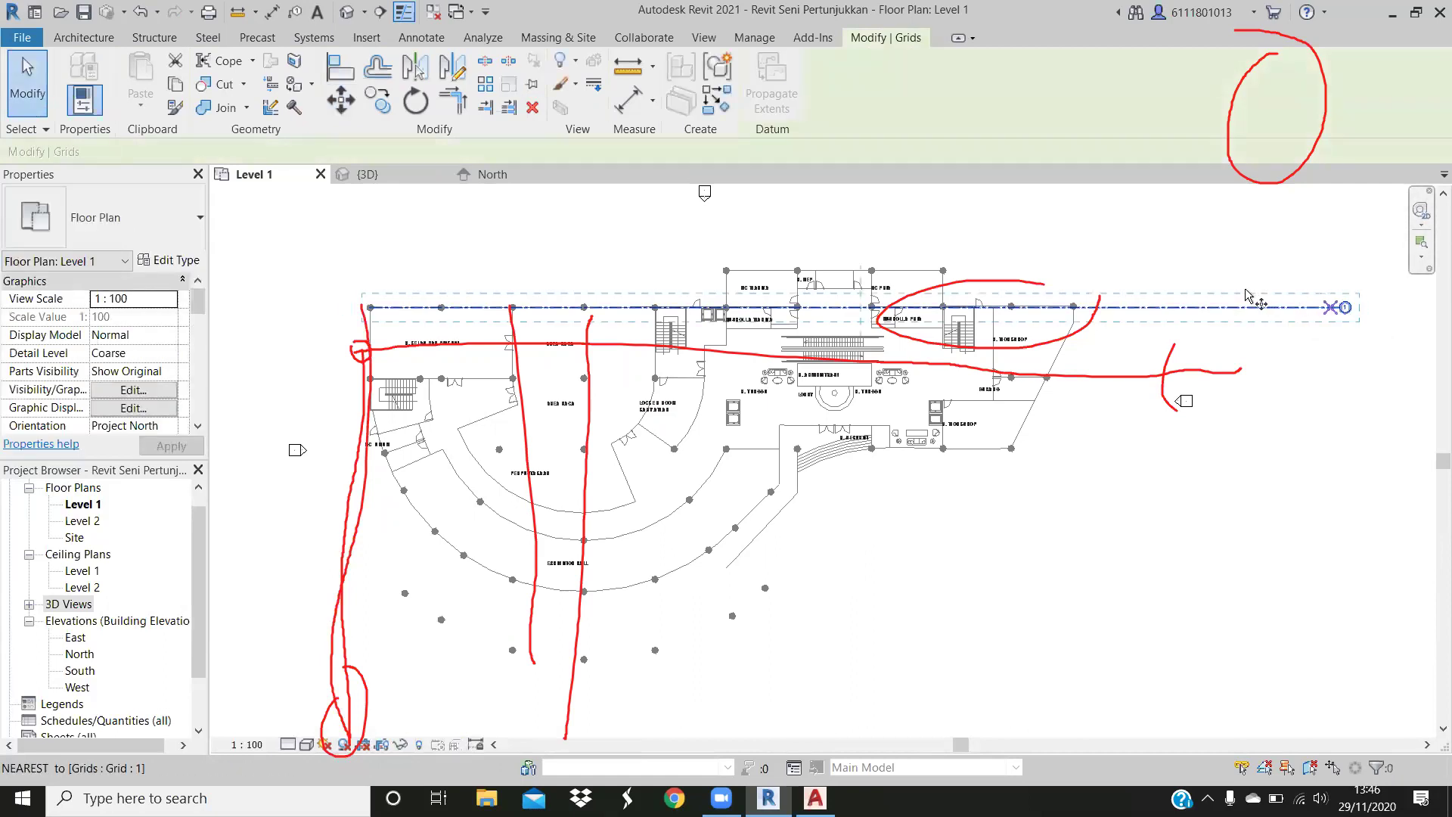
click(1246, 293)
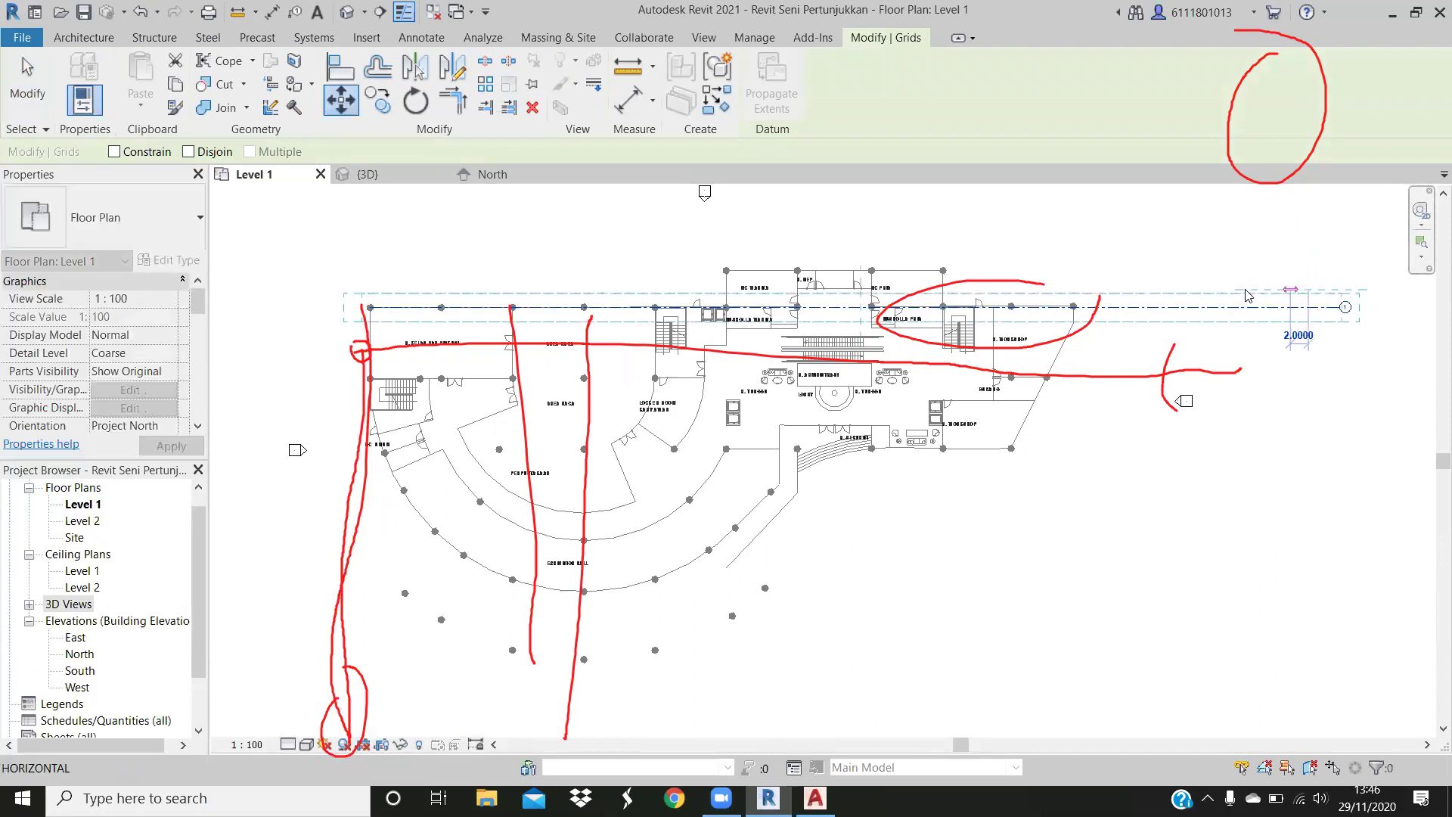
click(1186, 354)
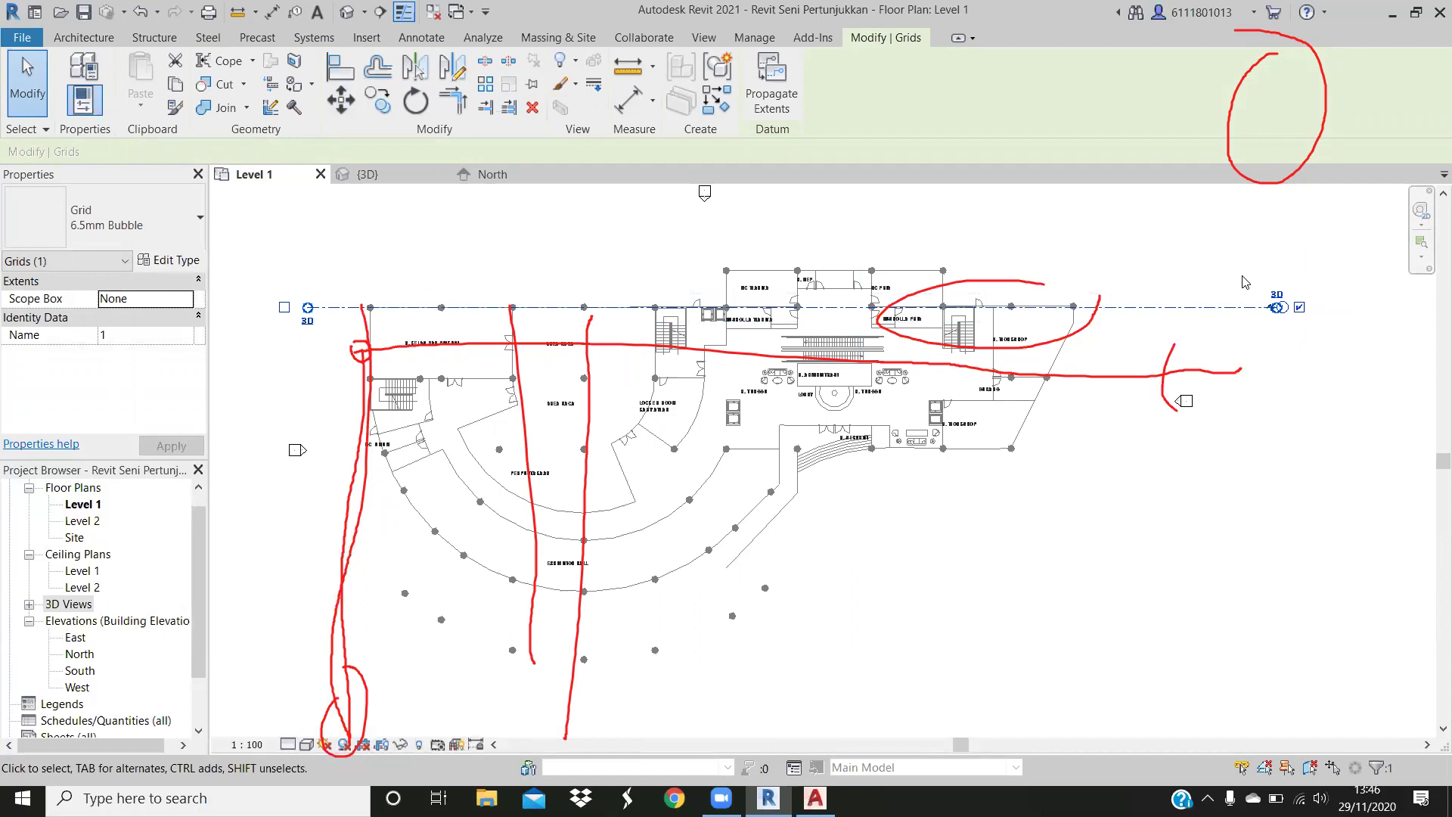
Copy grid 1 4.0000 upward to create grid 2
key(m)
key(v)
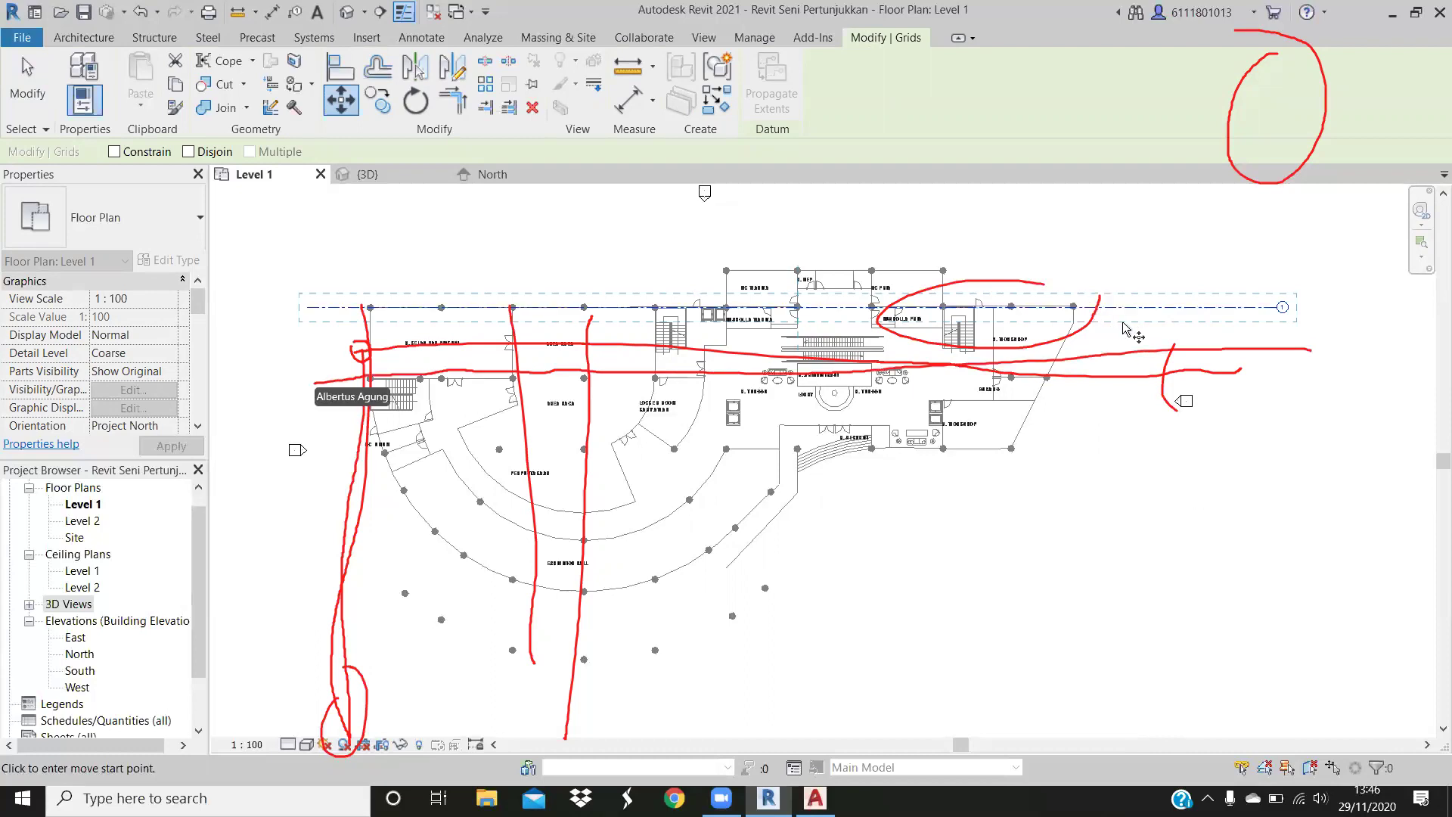
key(c)
key(o)
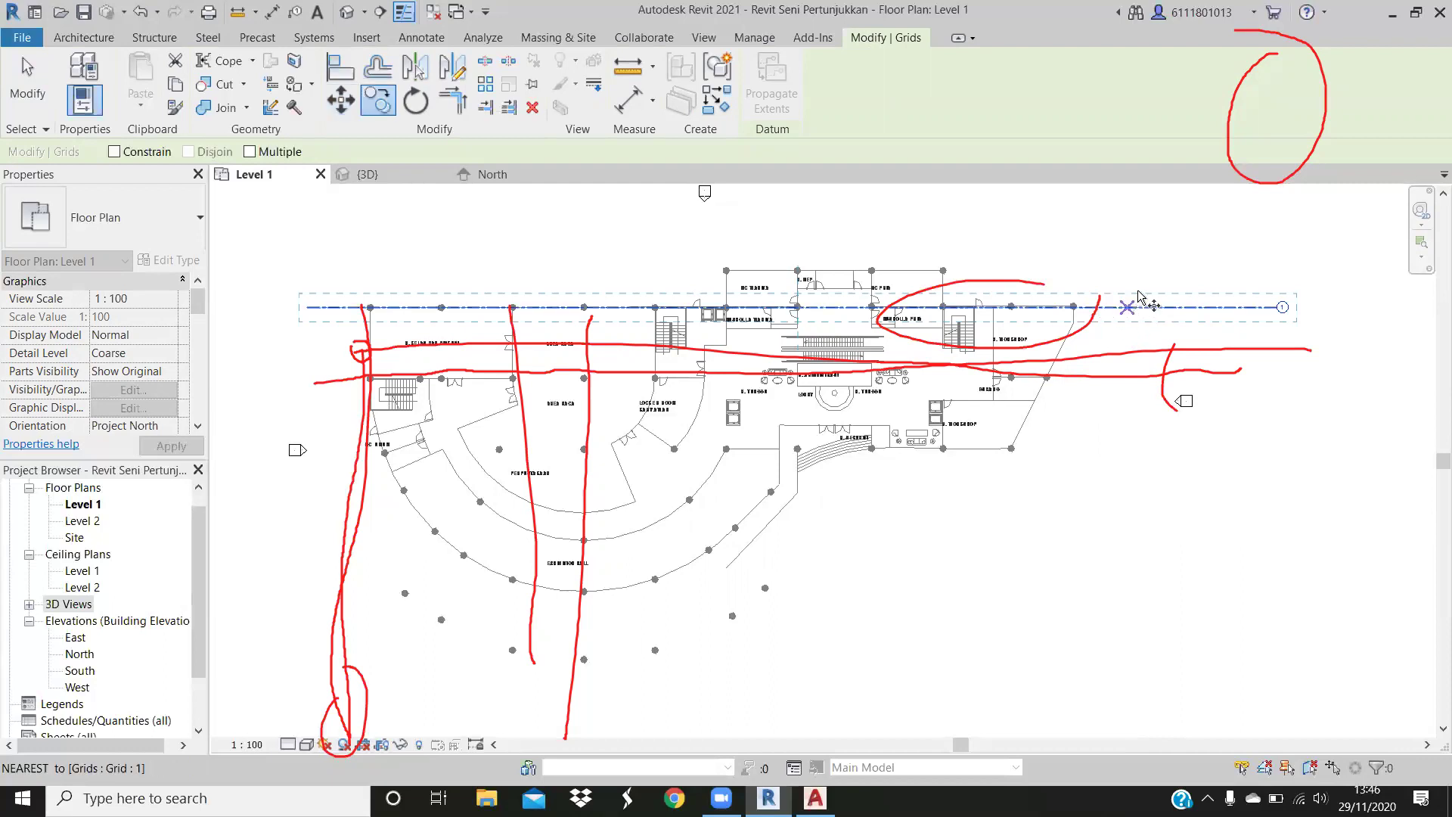
click(1140, 295)
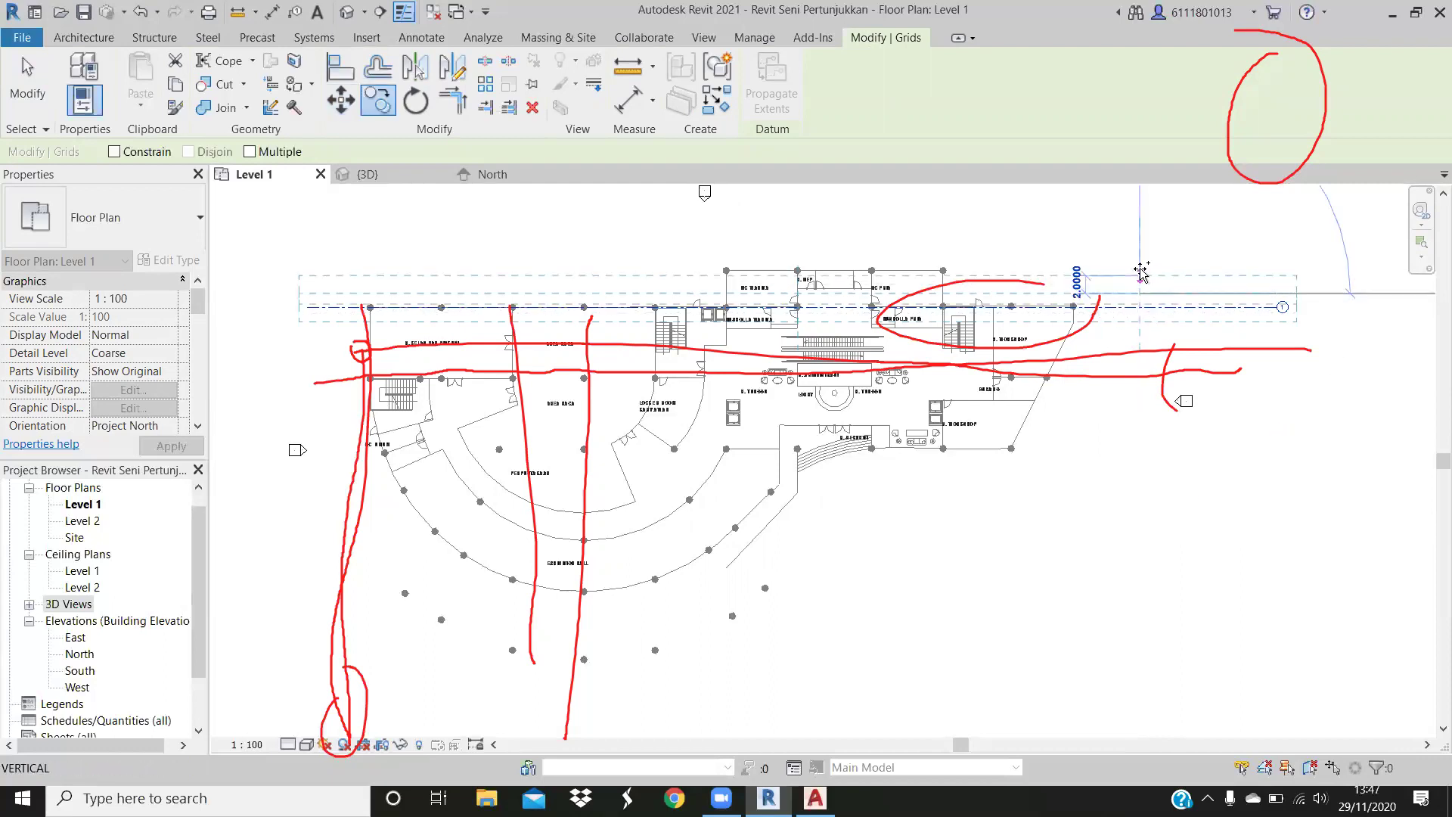
click(1143, 271)
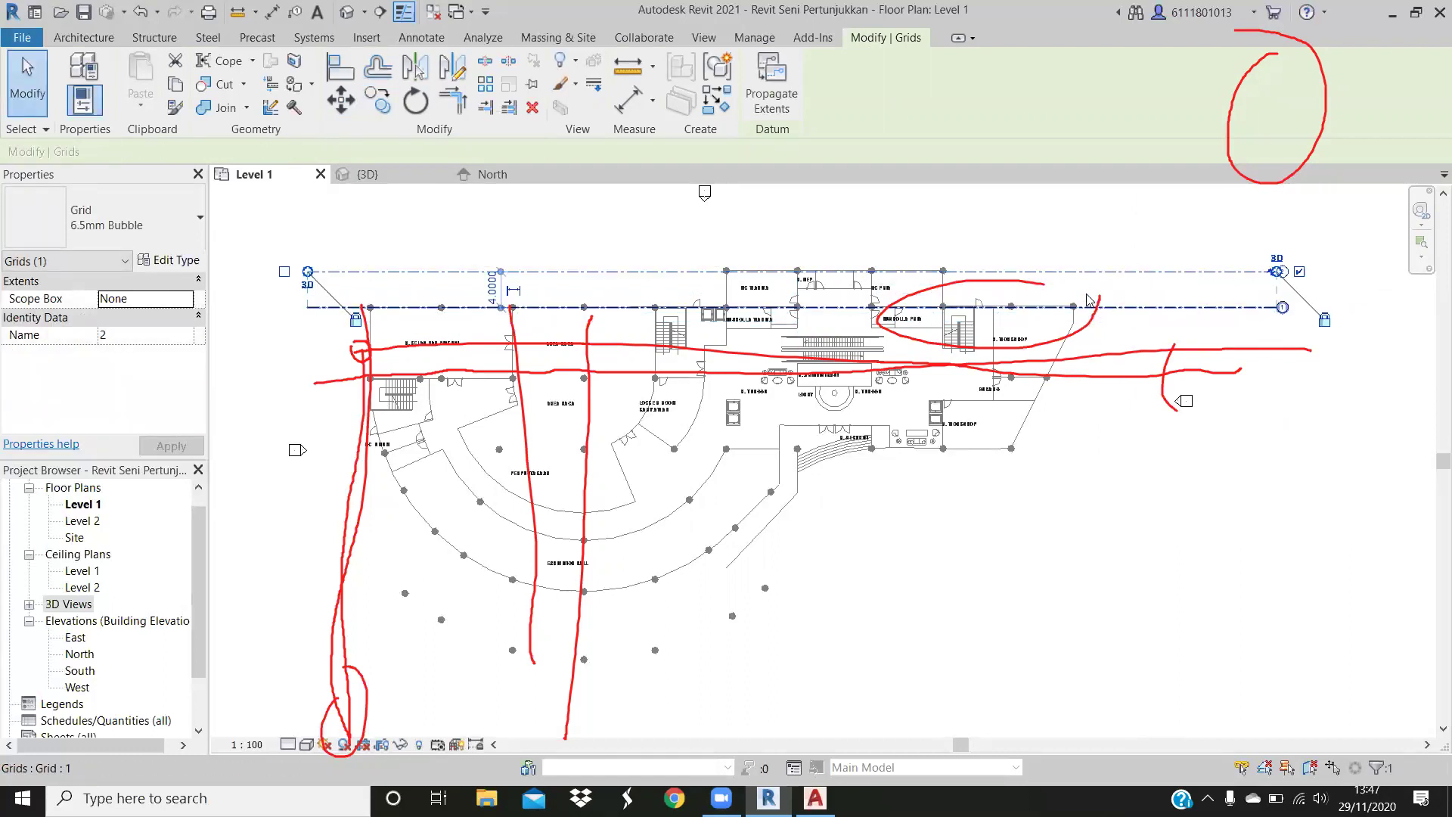
click(1160, 310)
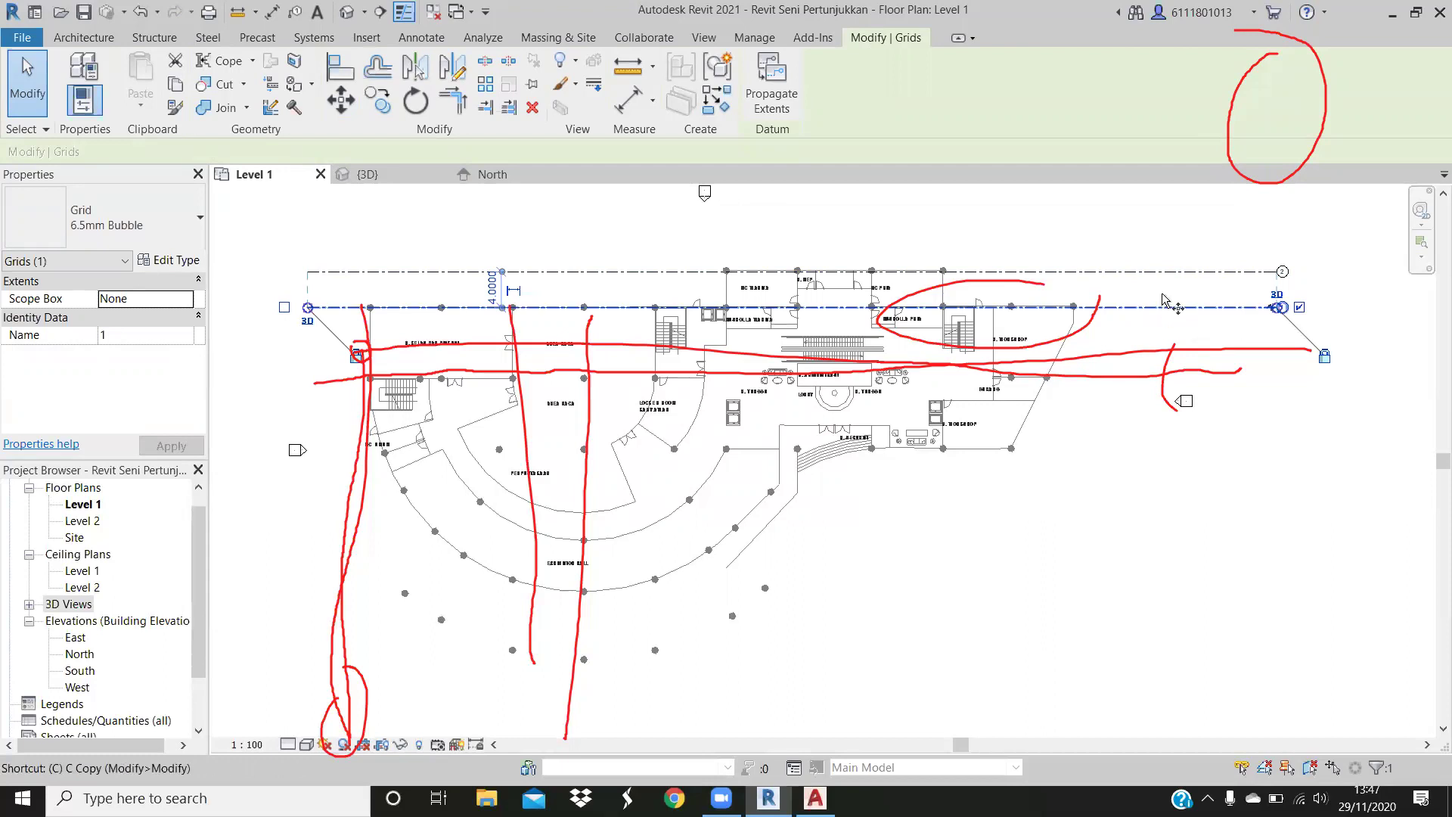
Copy grid 1 down 8 to make grid 3, then grid 3 down 8 for grid 4
key(c)
key(o)
click(1154, 307)
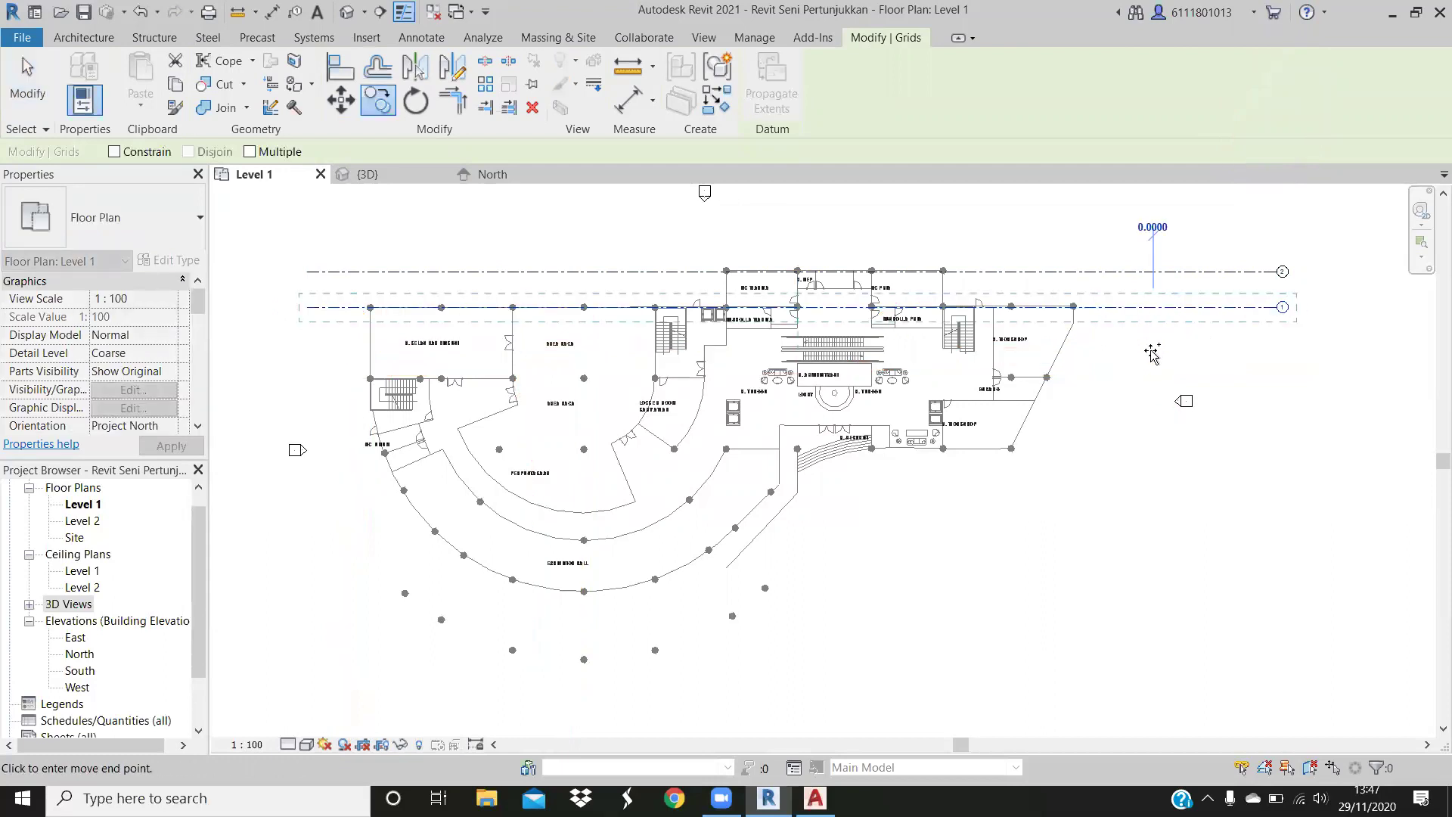
text(8)
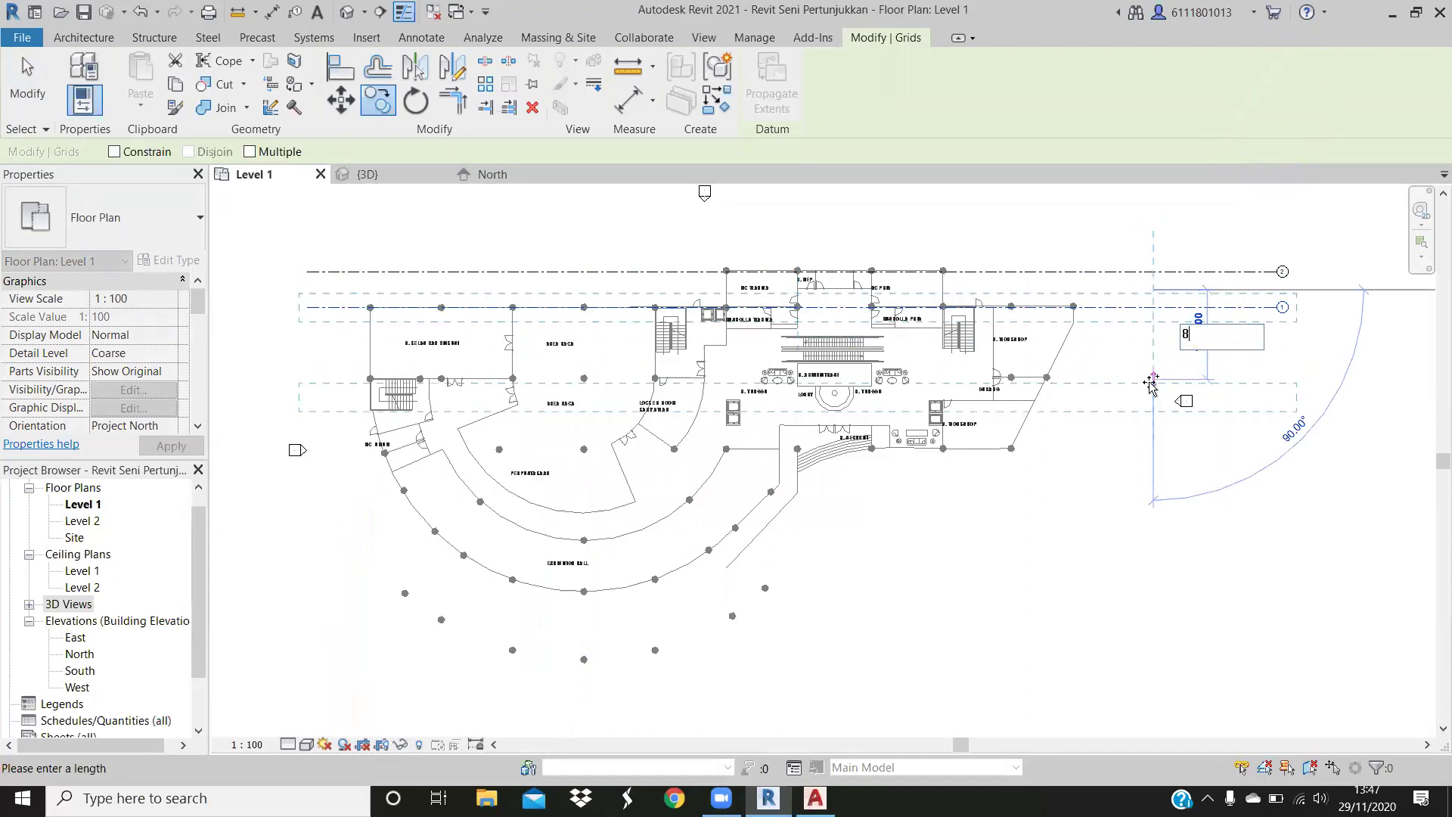
key(Return)
key(Escape)
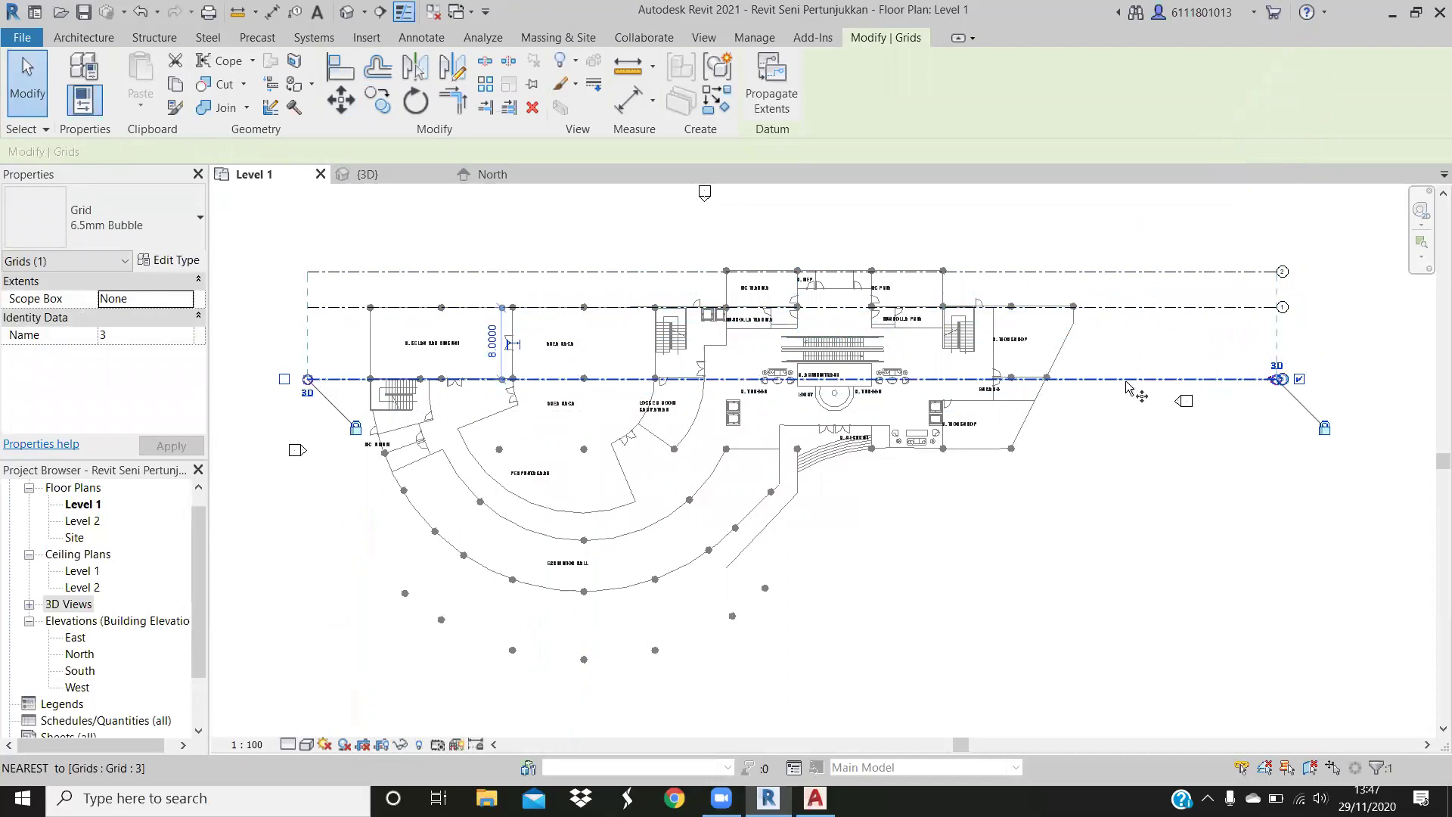
key(c)
key(o)
click(1122, 365)
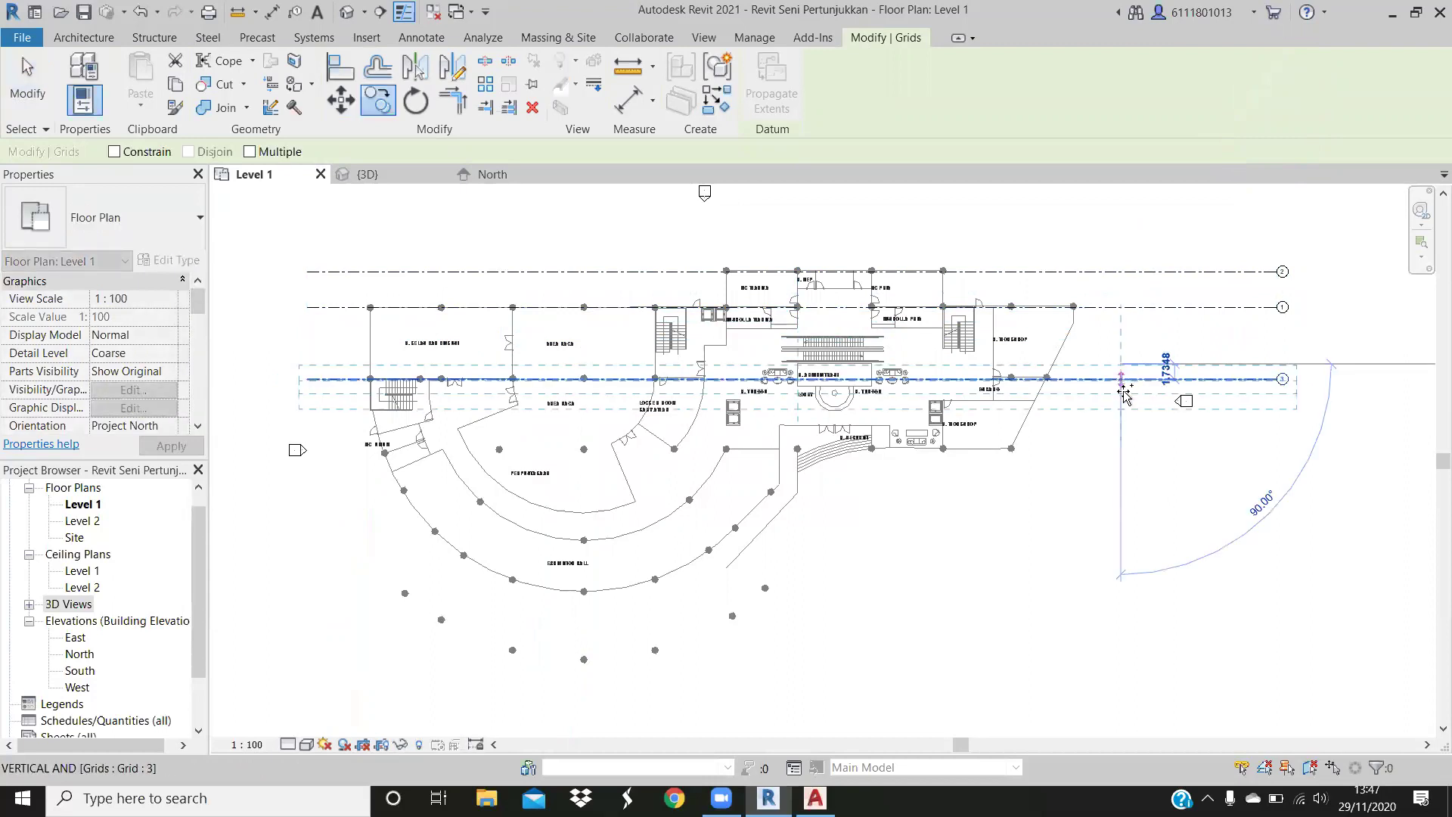
click(1123, 438)
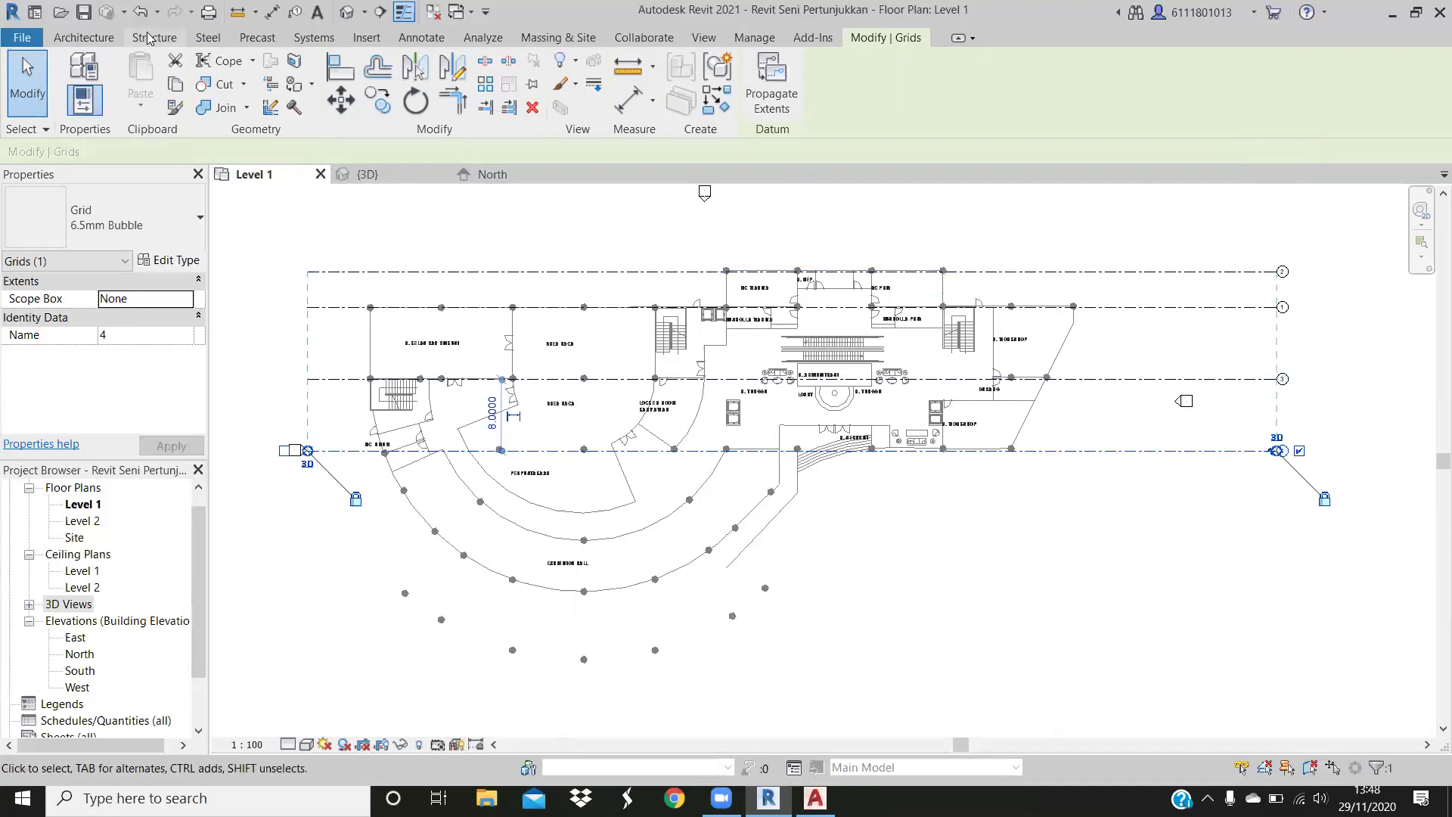
Draw vertical grid 5 downward from grid 1's left end to below the plan
key(Escape)
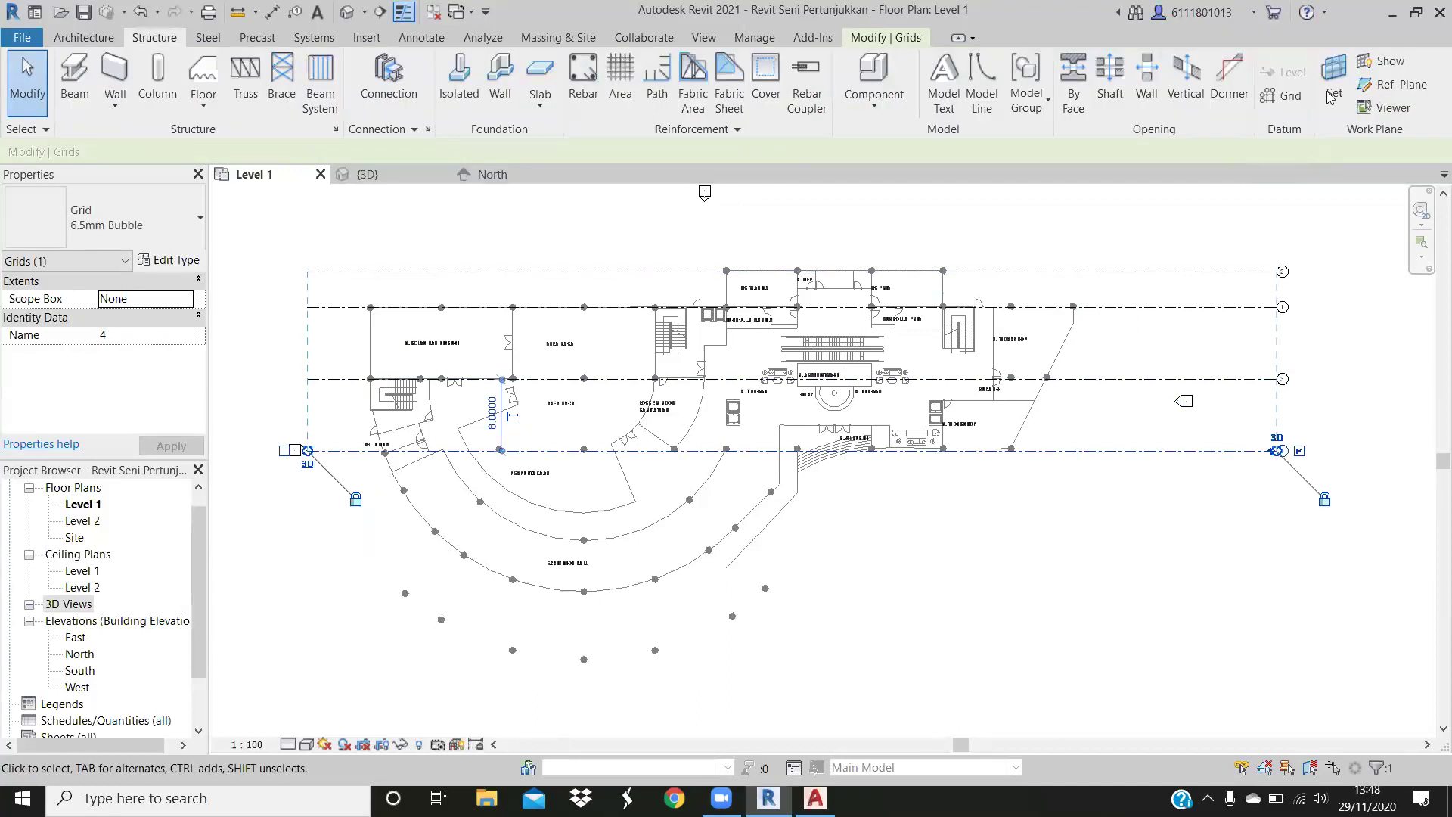
click(1281, 93)
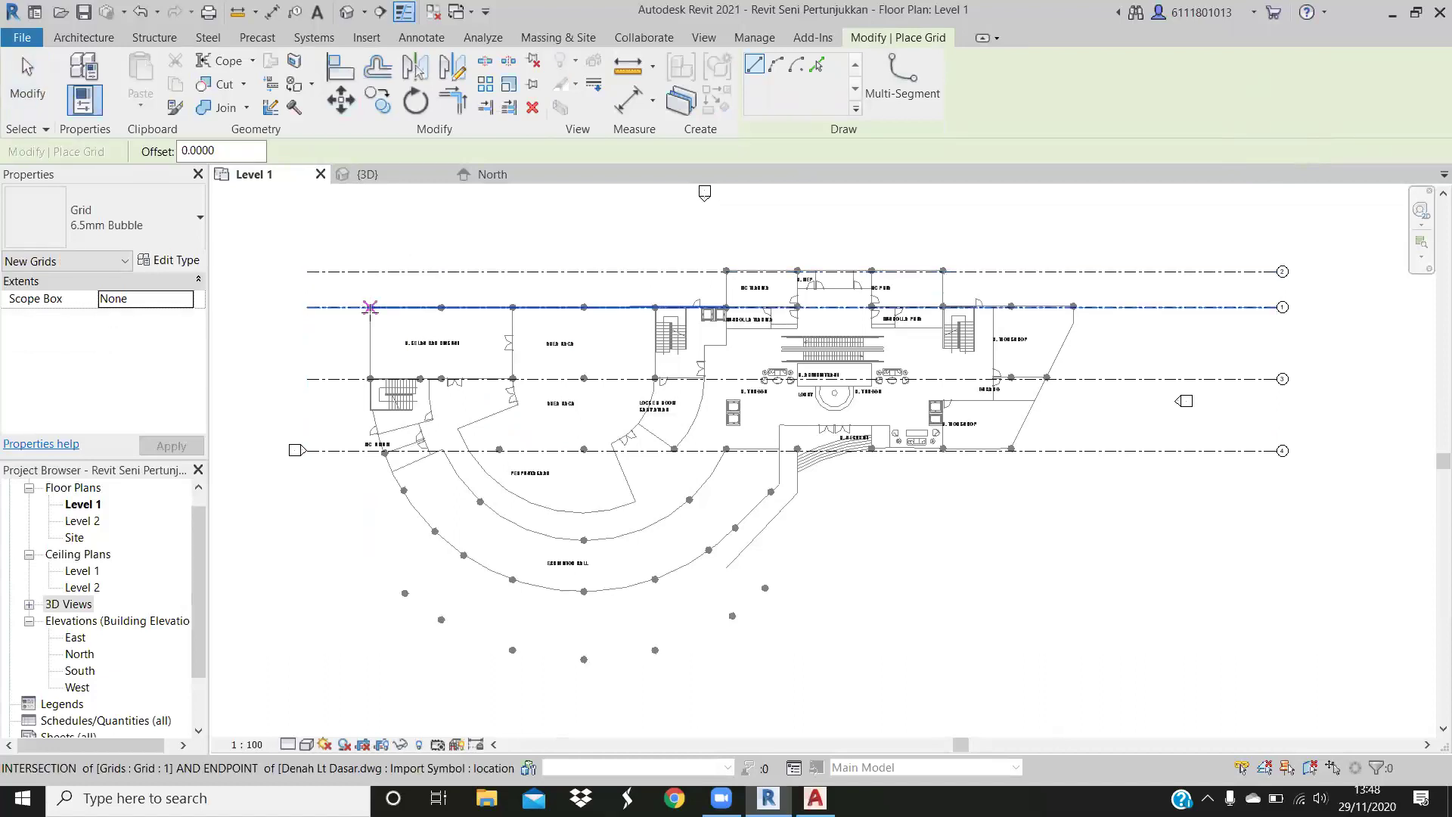
click(370, 307)
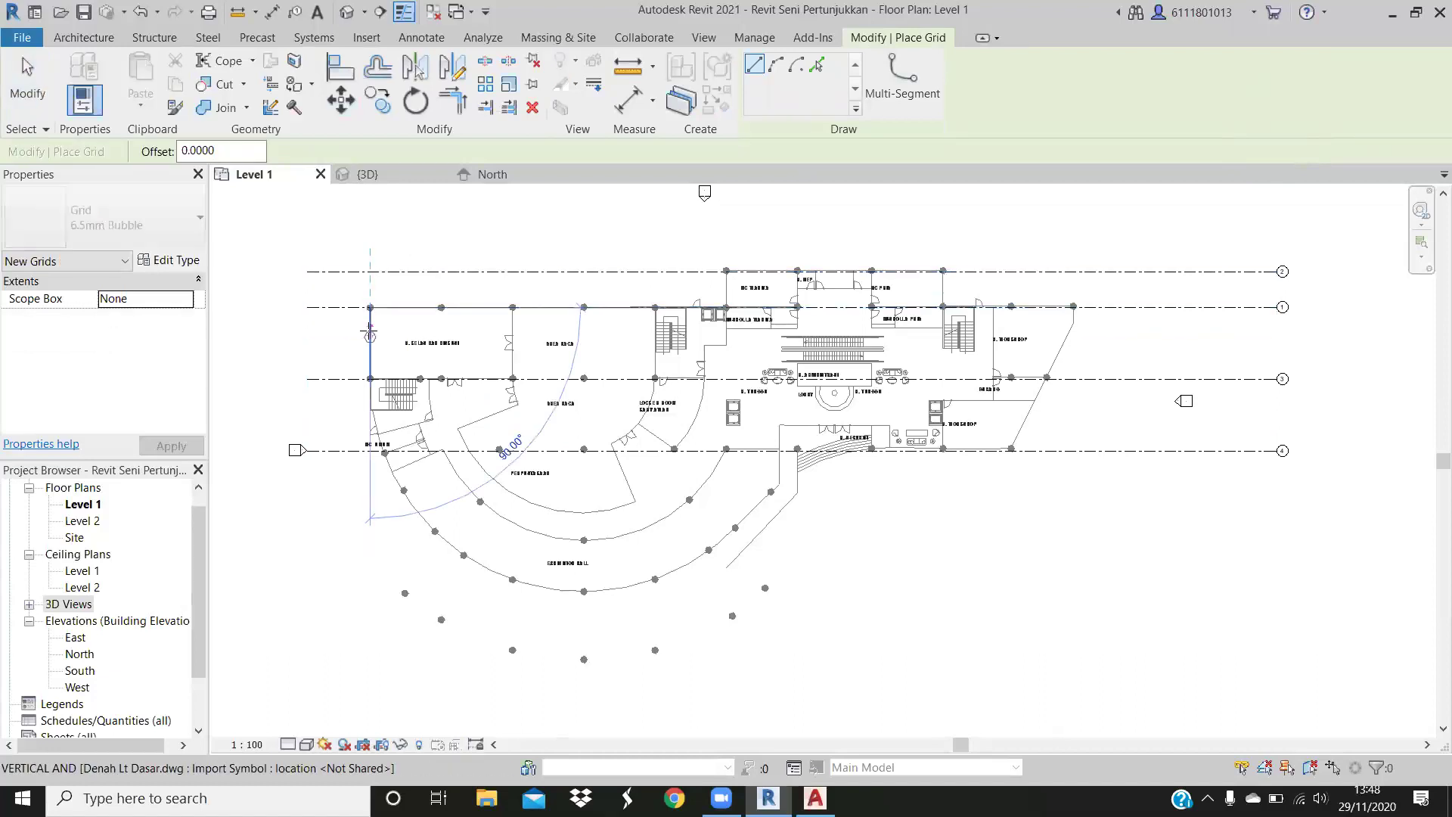
click(369, 684)
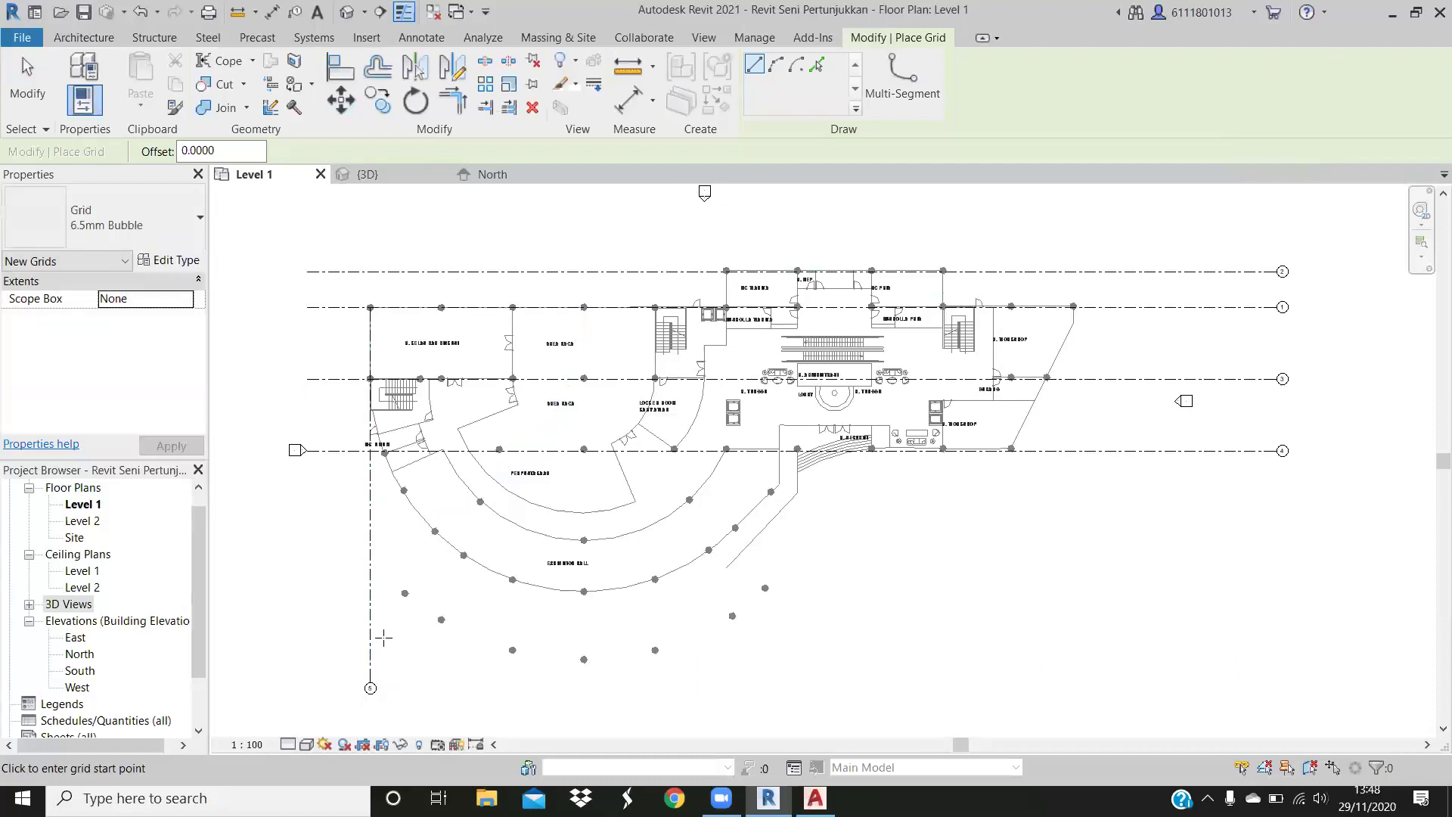
key(m)
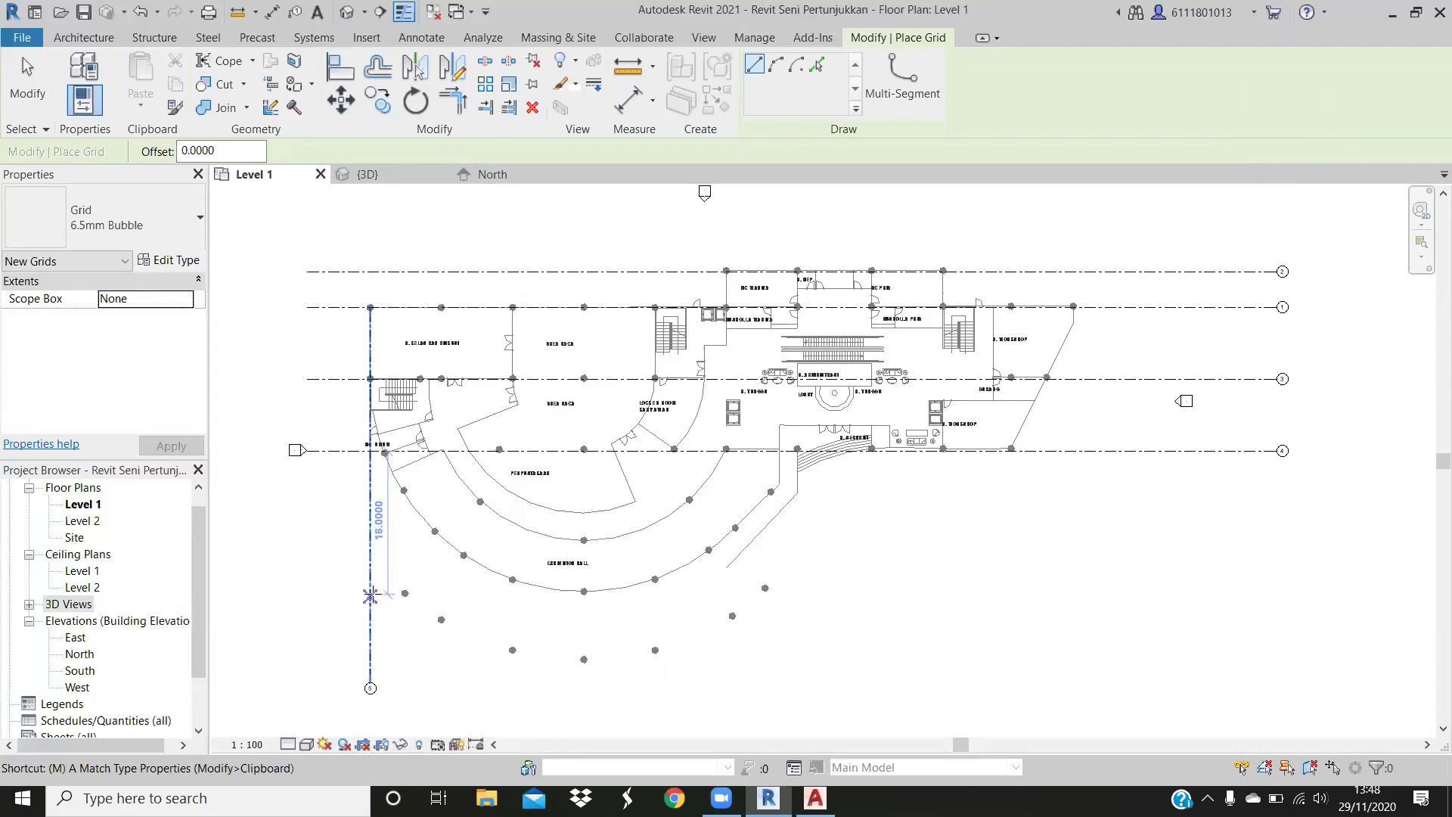
key(v)
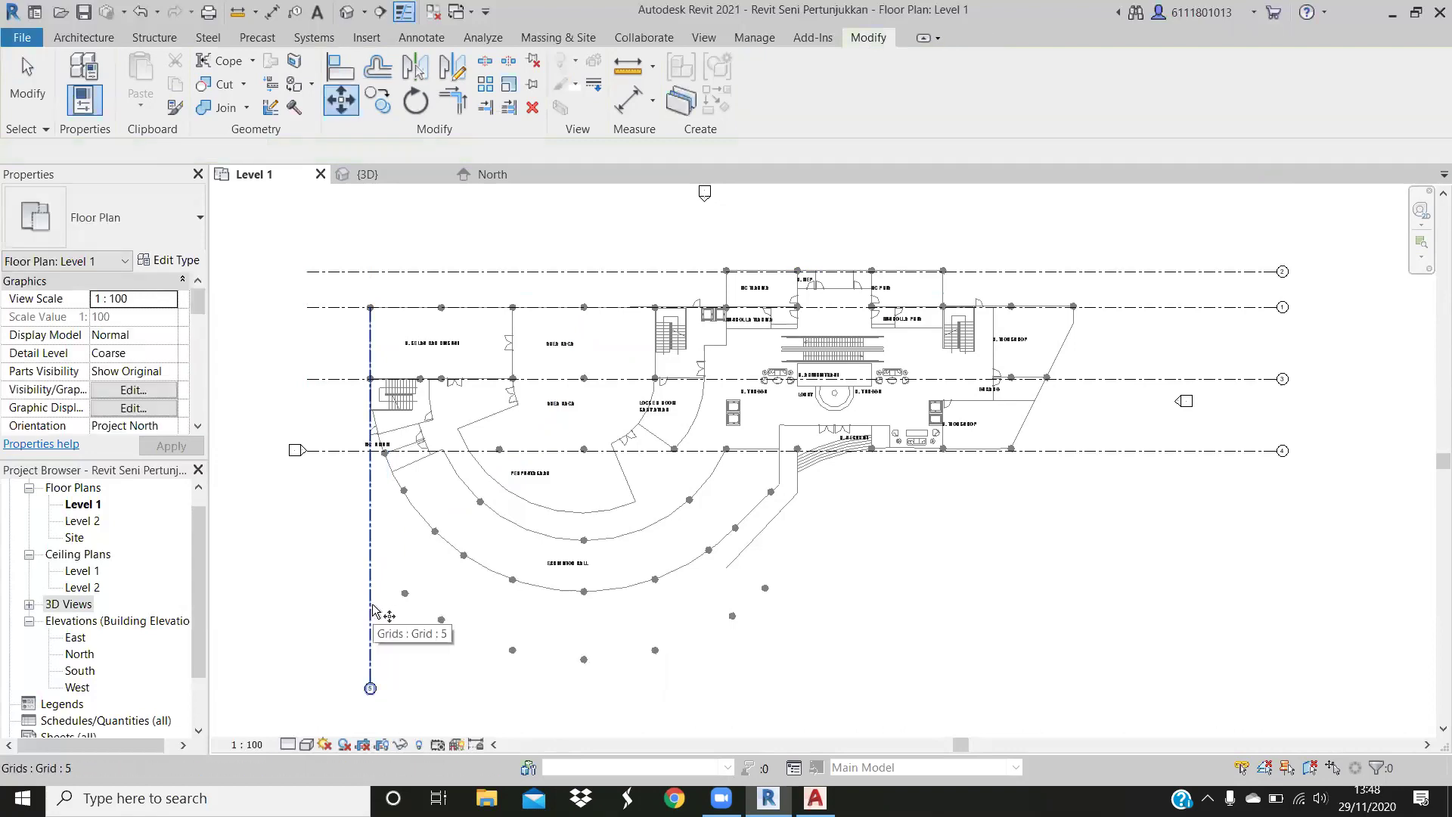
key(Escape)
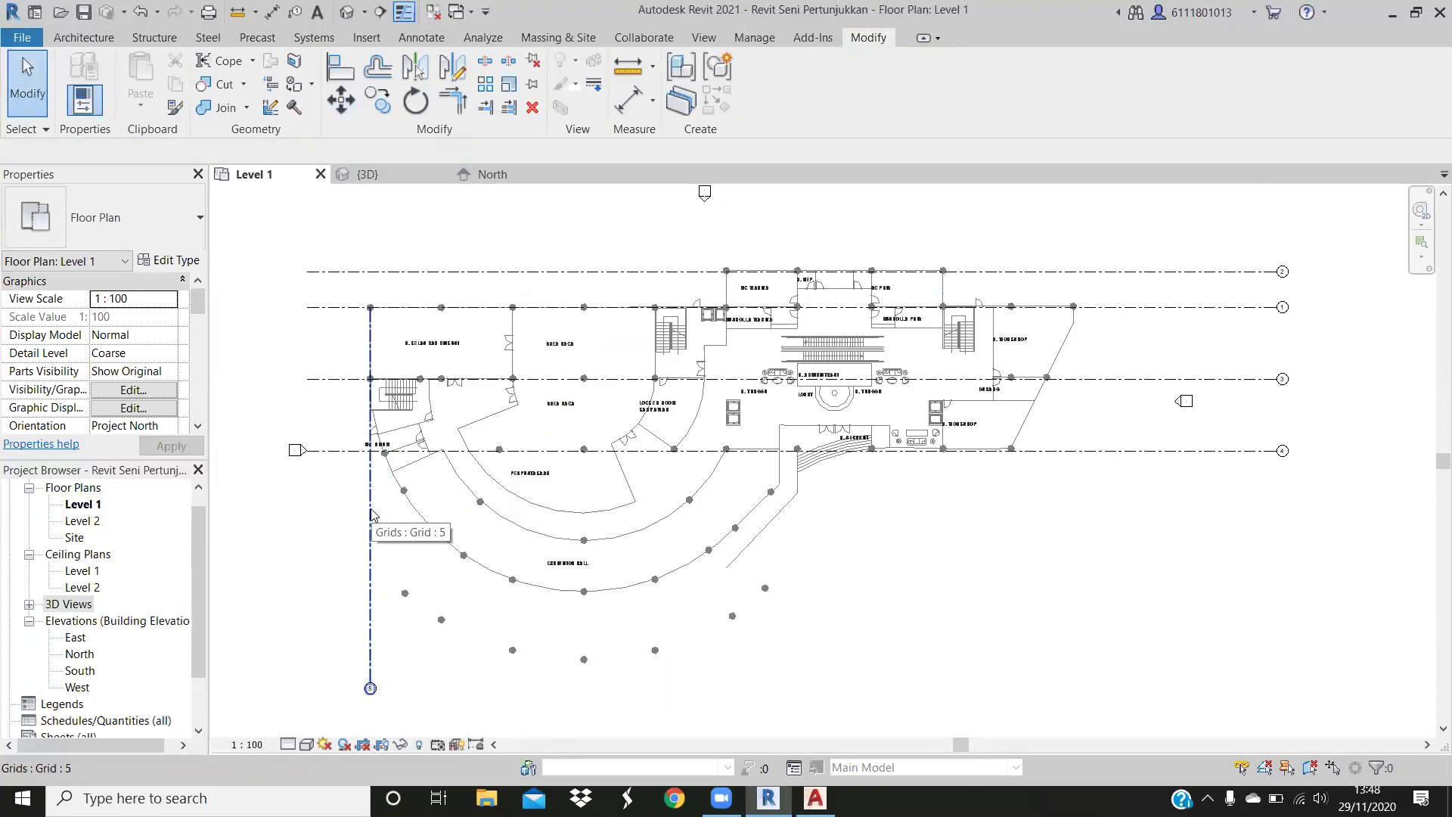
Show grid 5's top bubble and extend its top end above grid 1
click(370, 513)
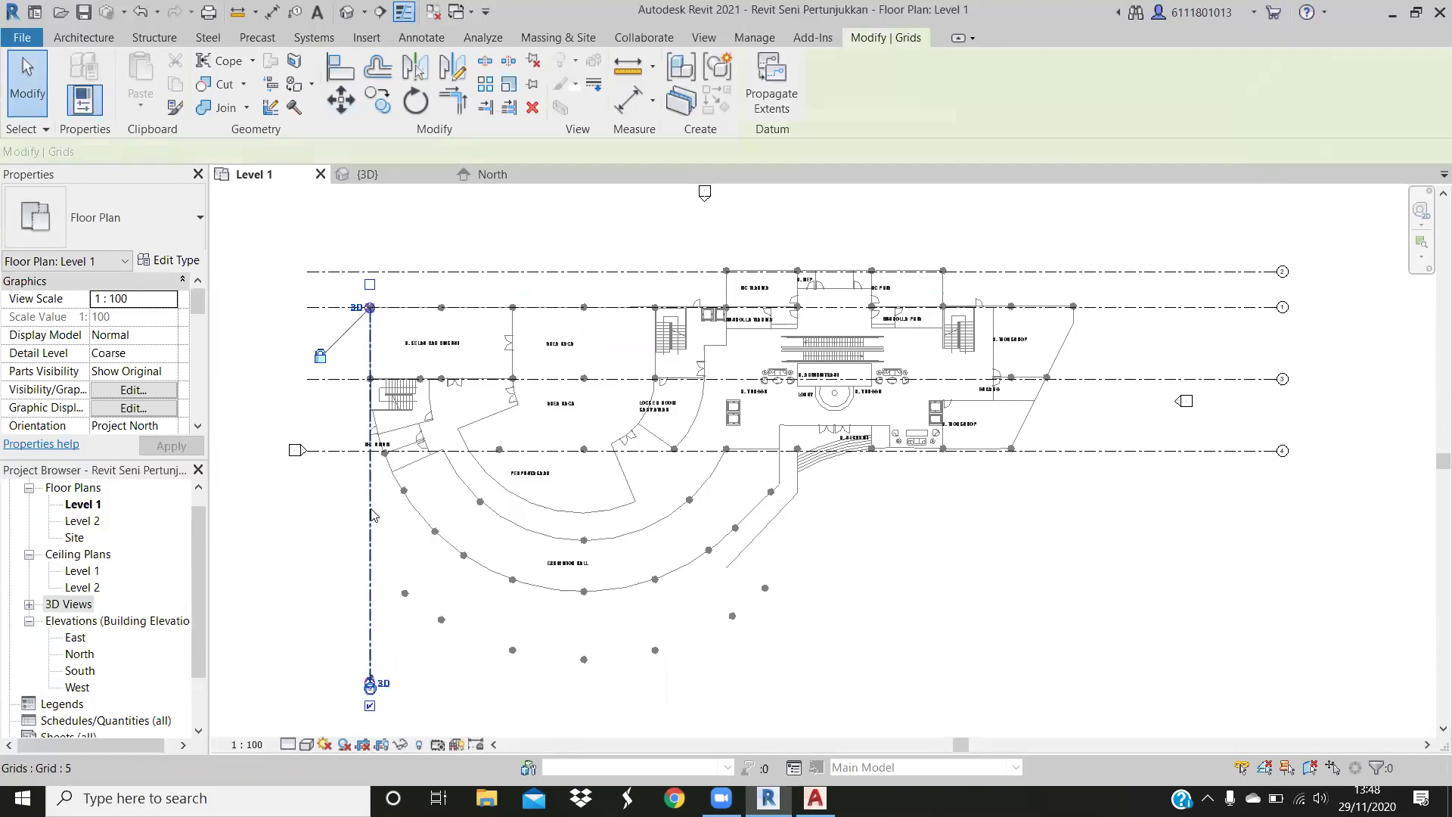
click(370, 286)
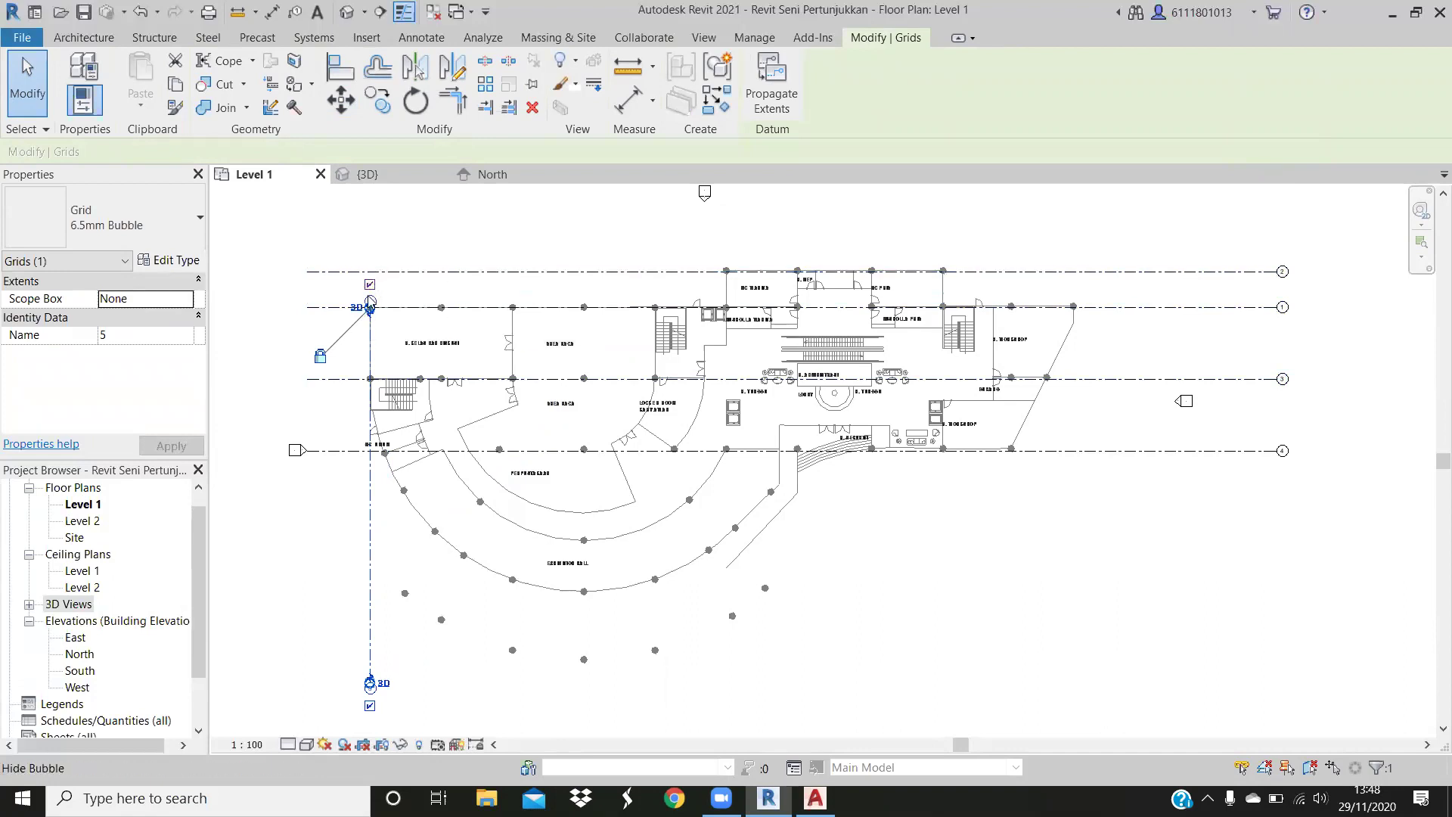
drag(370, 306, 374, 198)
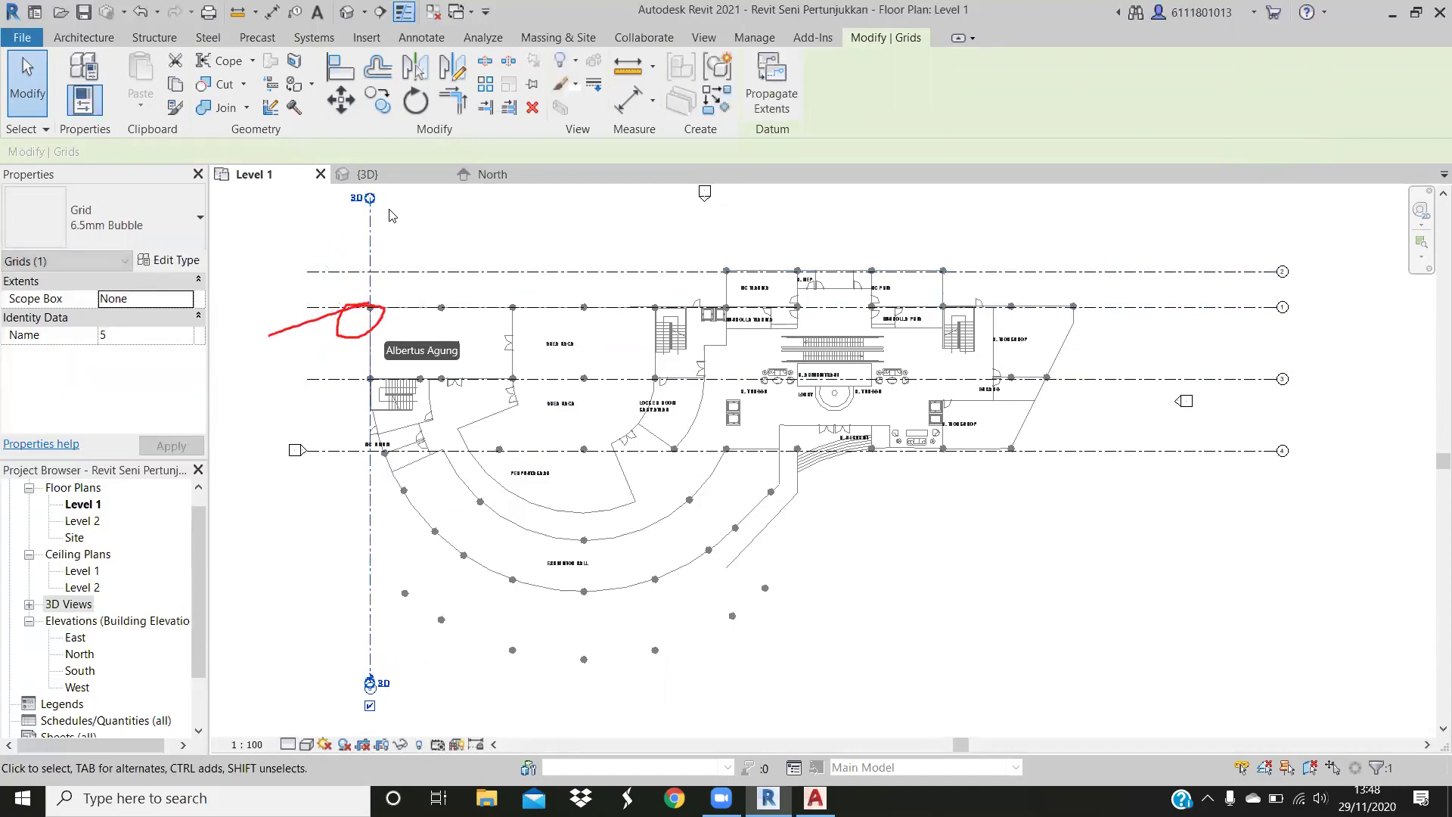
scroll(415, 260, down, 2)
scroll(414, 259, down, 2)
mouse_move(446, 259)
middle_down()
mouse_move(429, 321)
mouse_move(390, 337)
middle_up()
scroll(602, 497, up, 3)
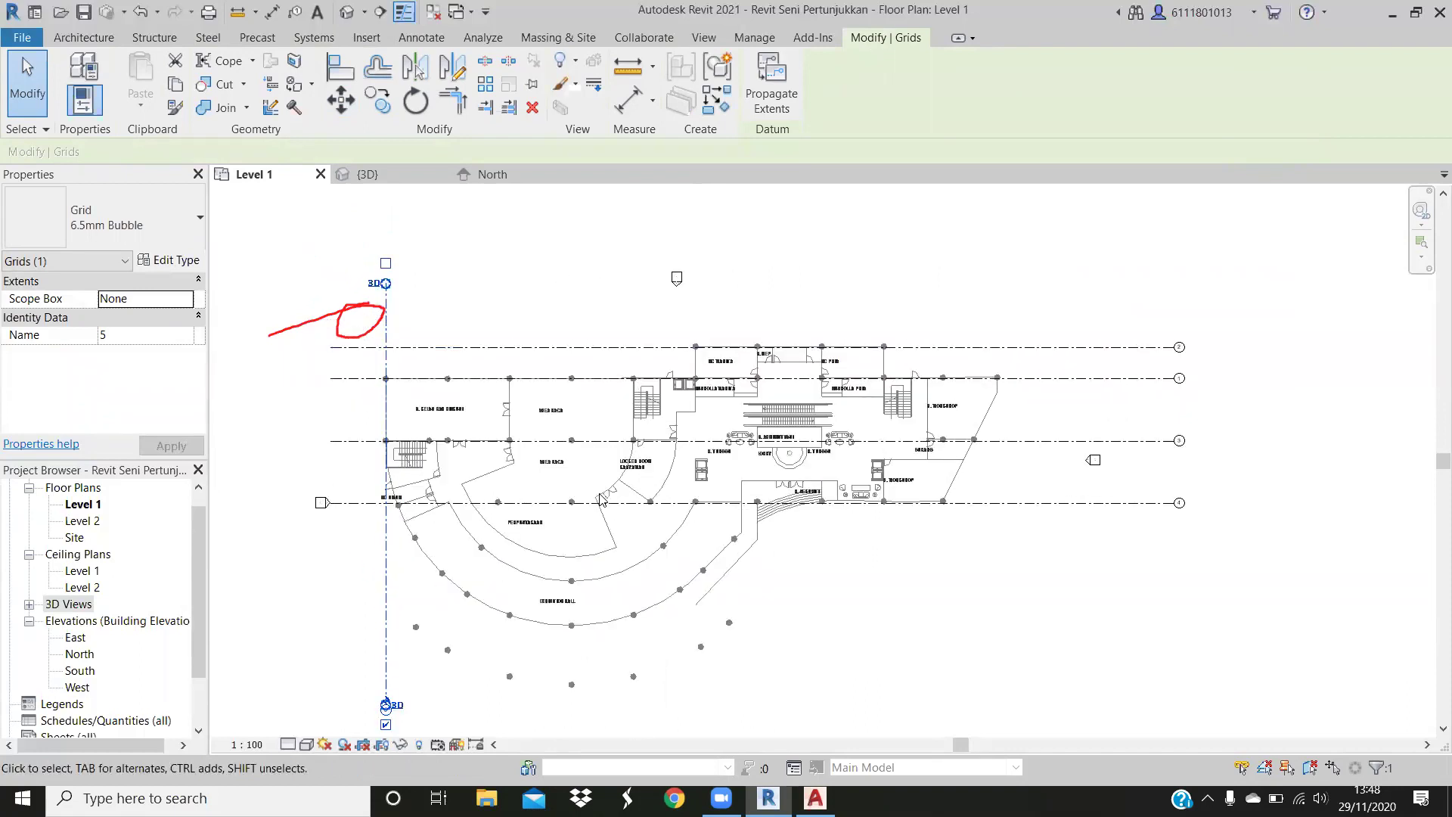
Drag the horizontal grids' right ends inward to shorten them
click(602, 499)
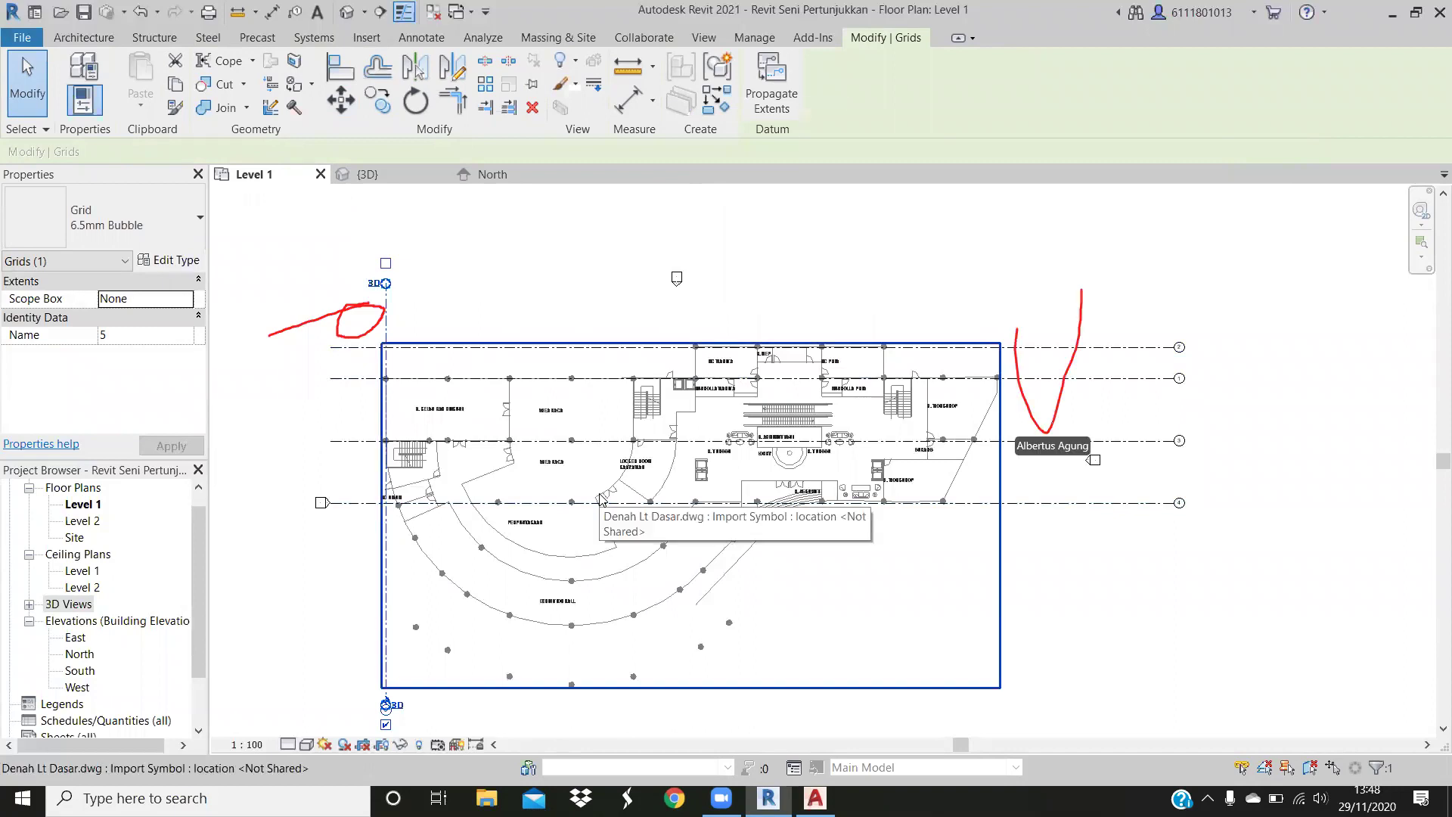
click(1146, 379)
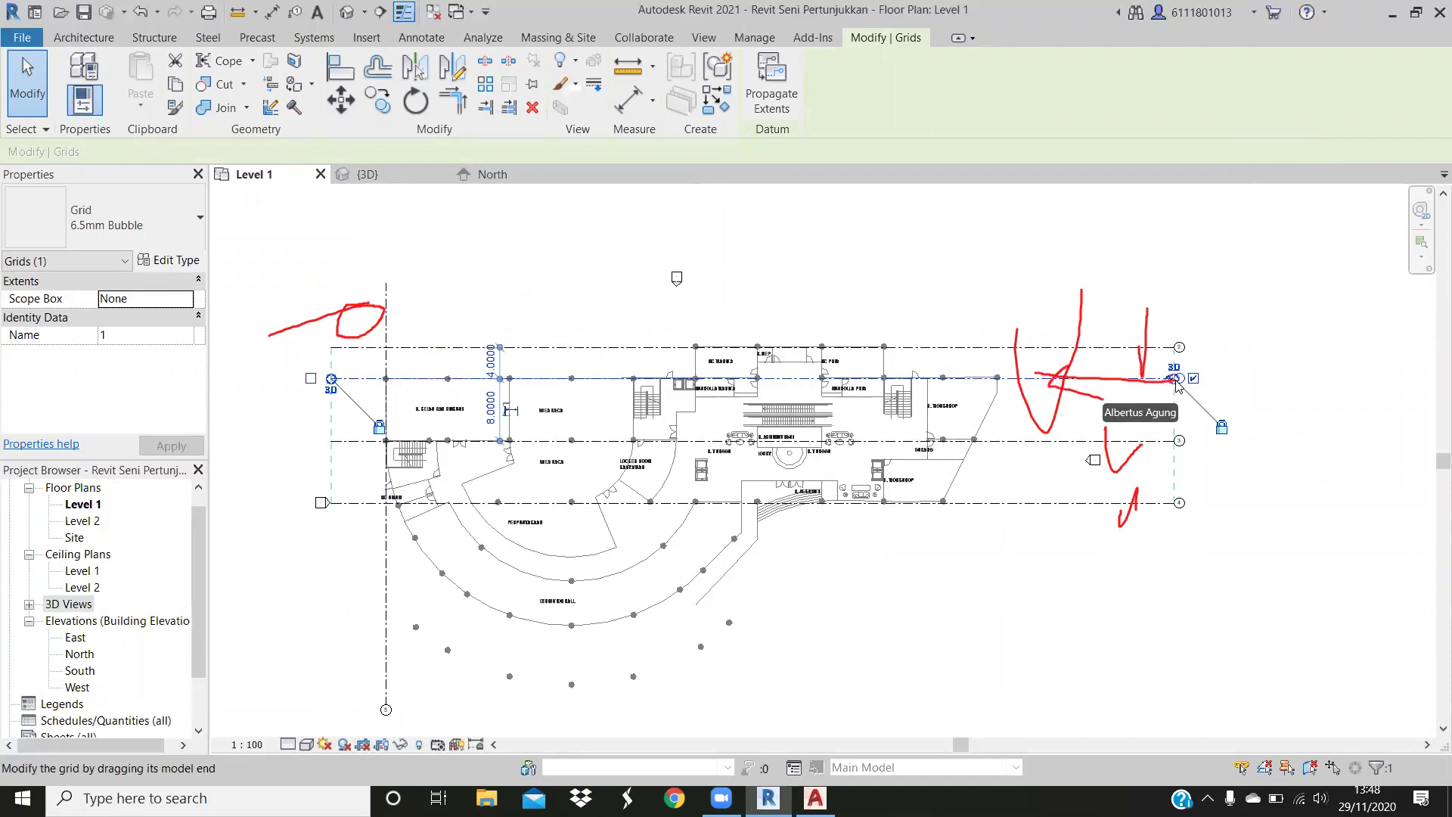
drag(1178, 382, 1076, 382)
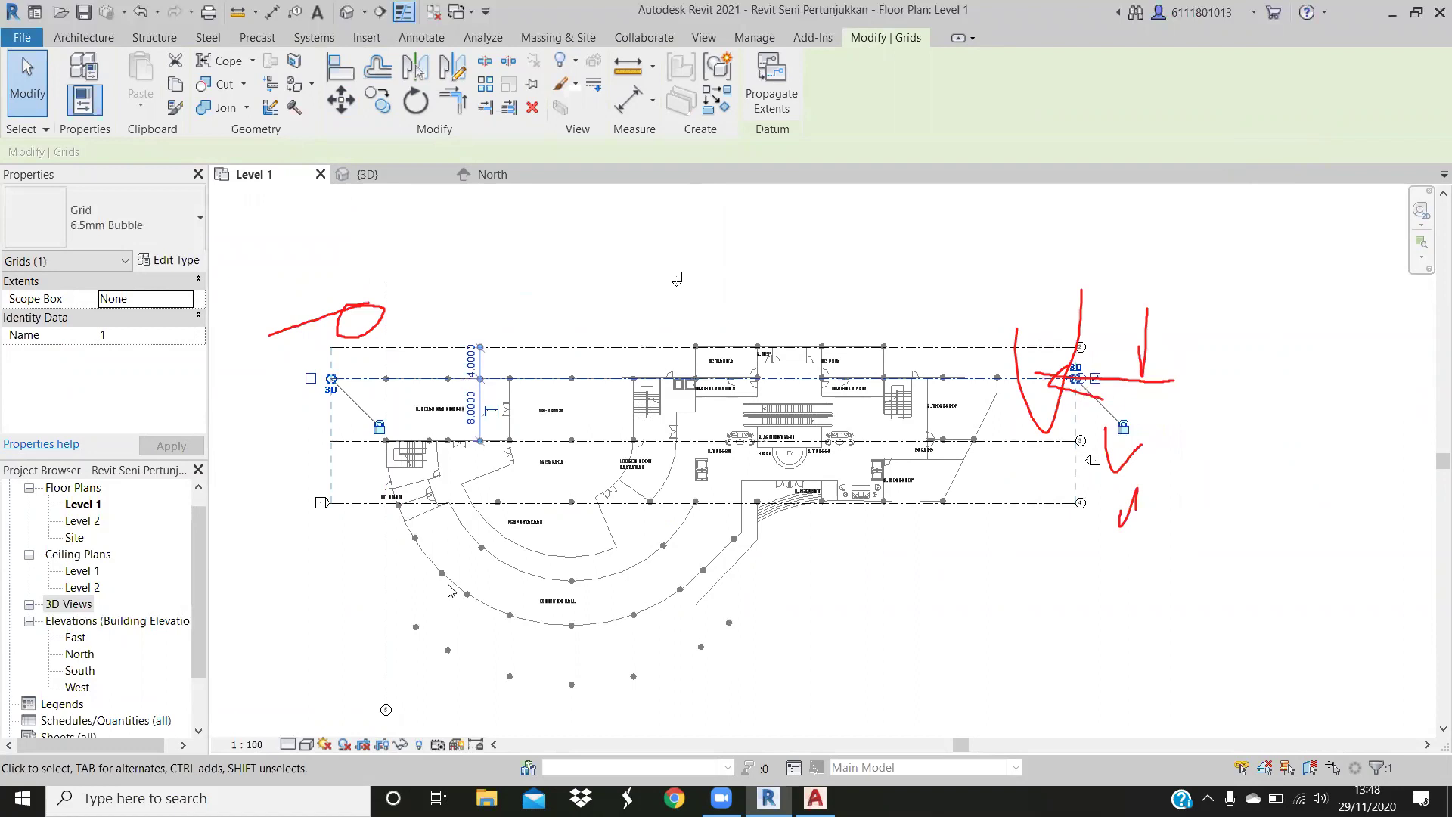
click(386, 324)
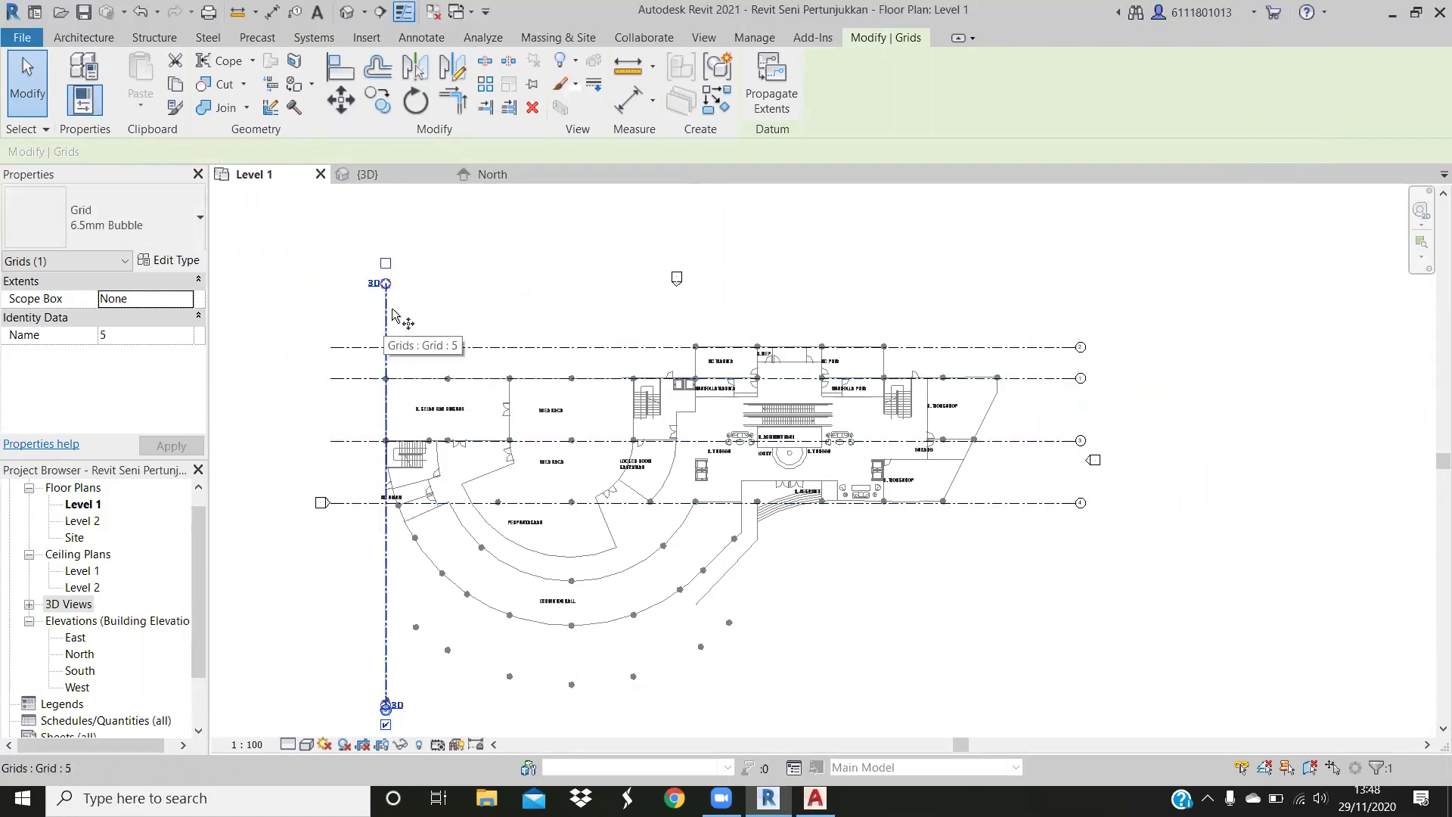
Copy grid 5 8 units to the right to create grid 6
key(m)
key(v)
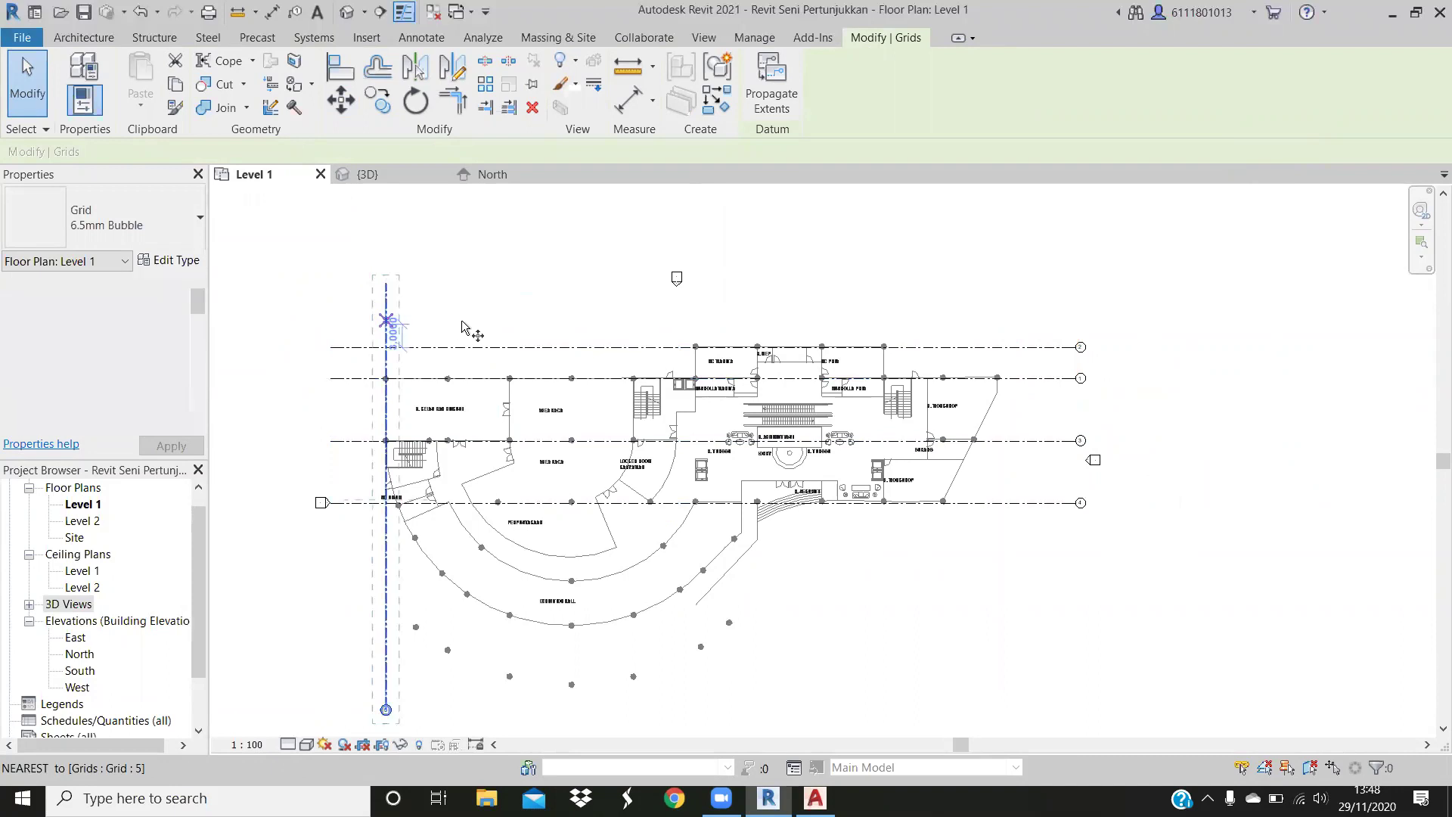
key(c)
key(o)
click(395, 303)
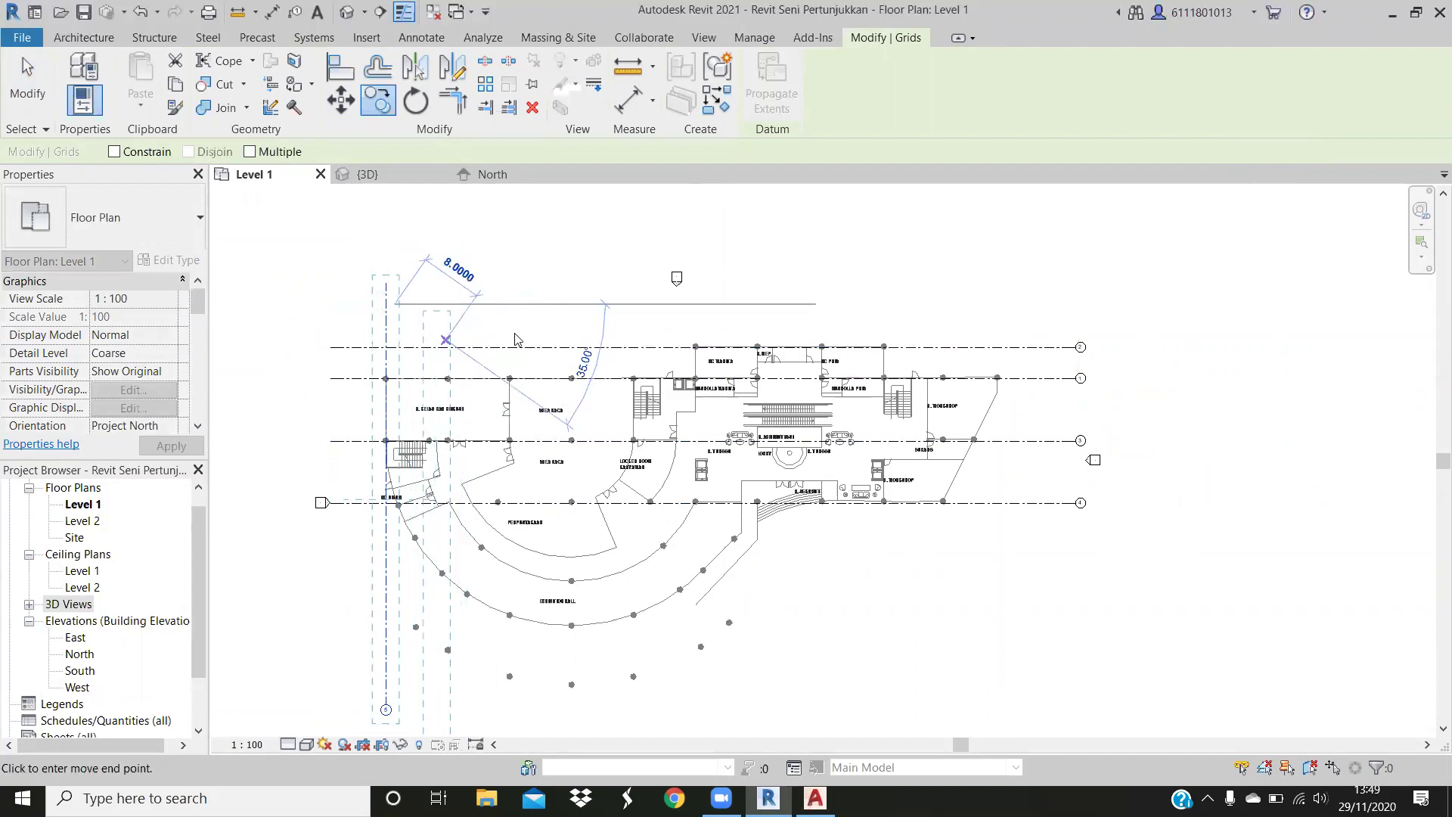
text(8)
key(Return)
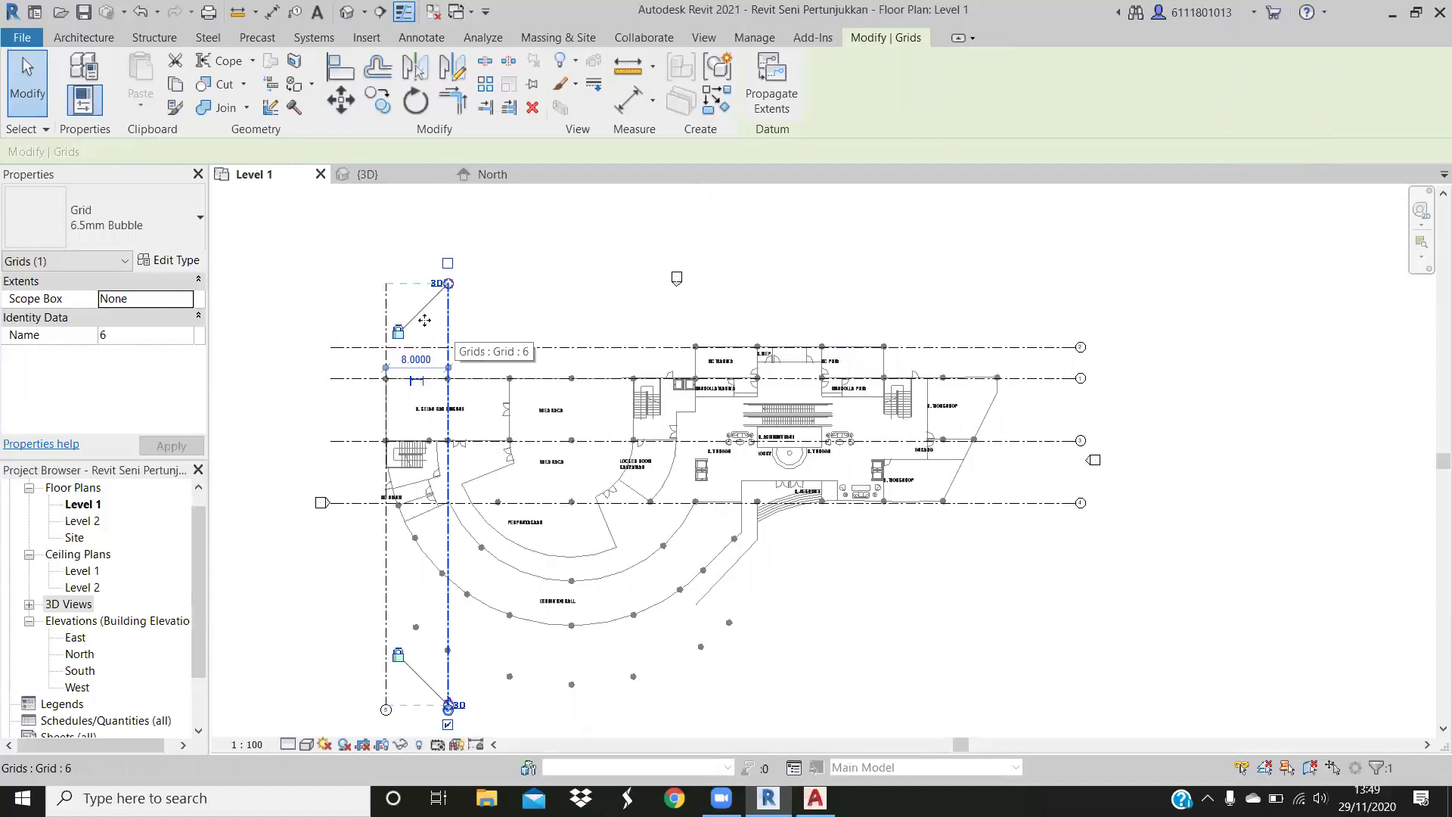
Reselect the left vertical grids, cancel a stray copy, and select grid 6 alone
click(349, 313)
ctrl+click(449, 333)
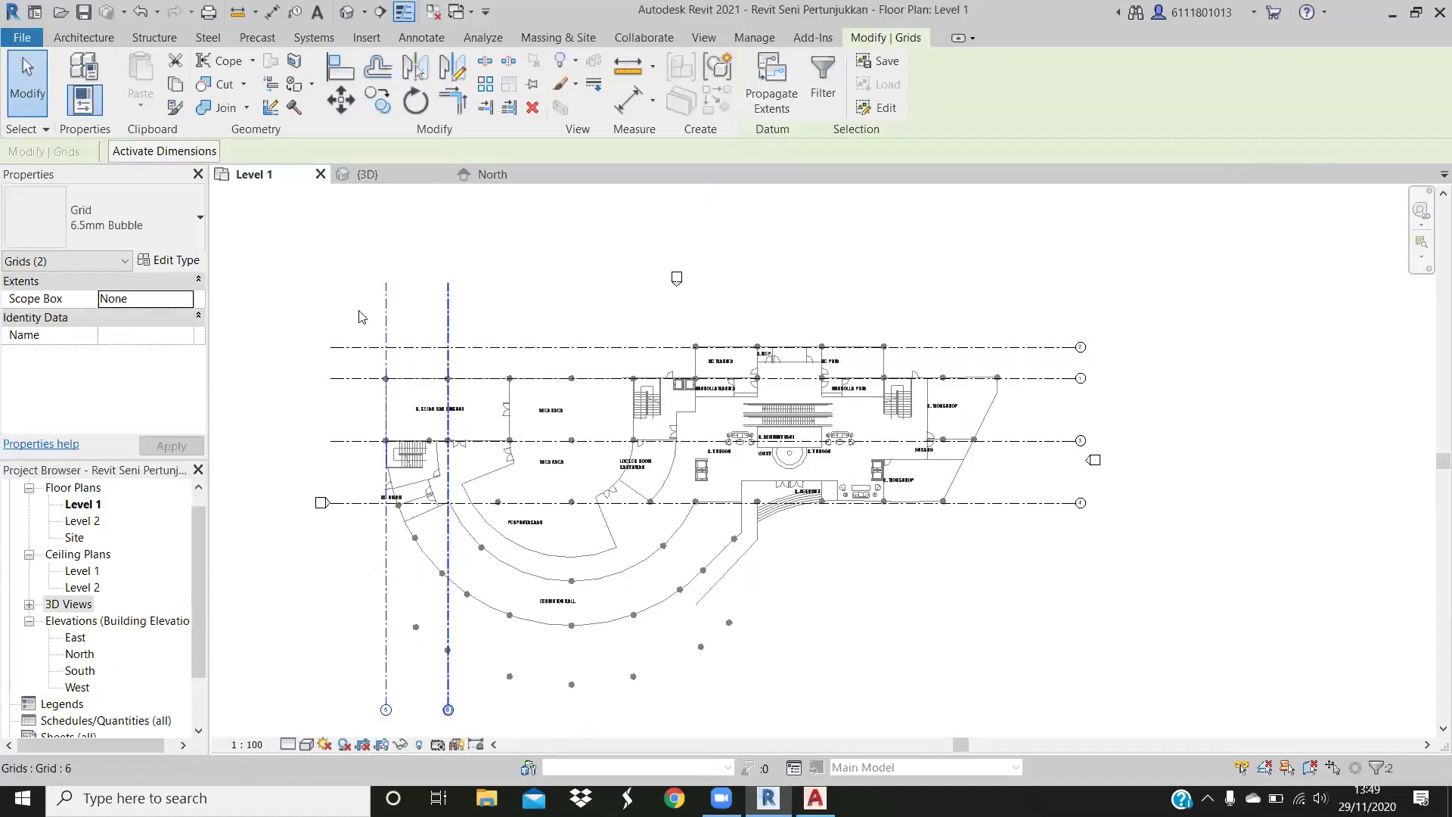
click(420, 326)
click(386, 321)
ctrl+click(447, 321)
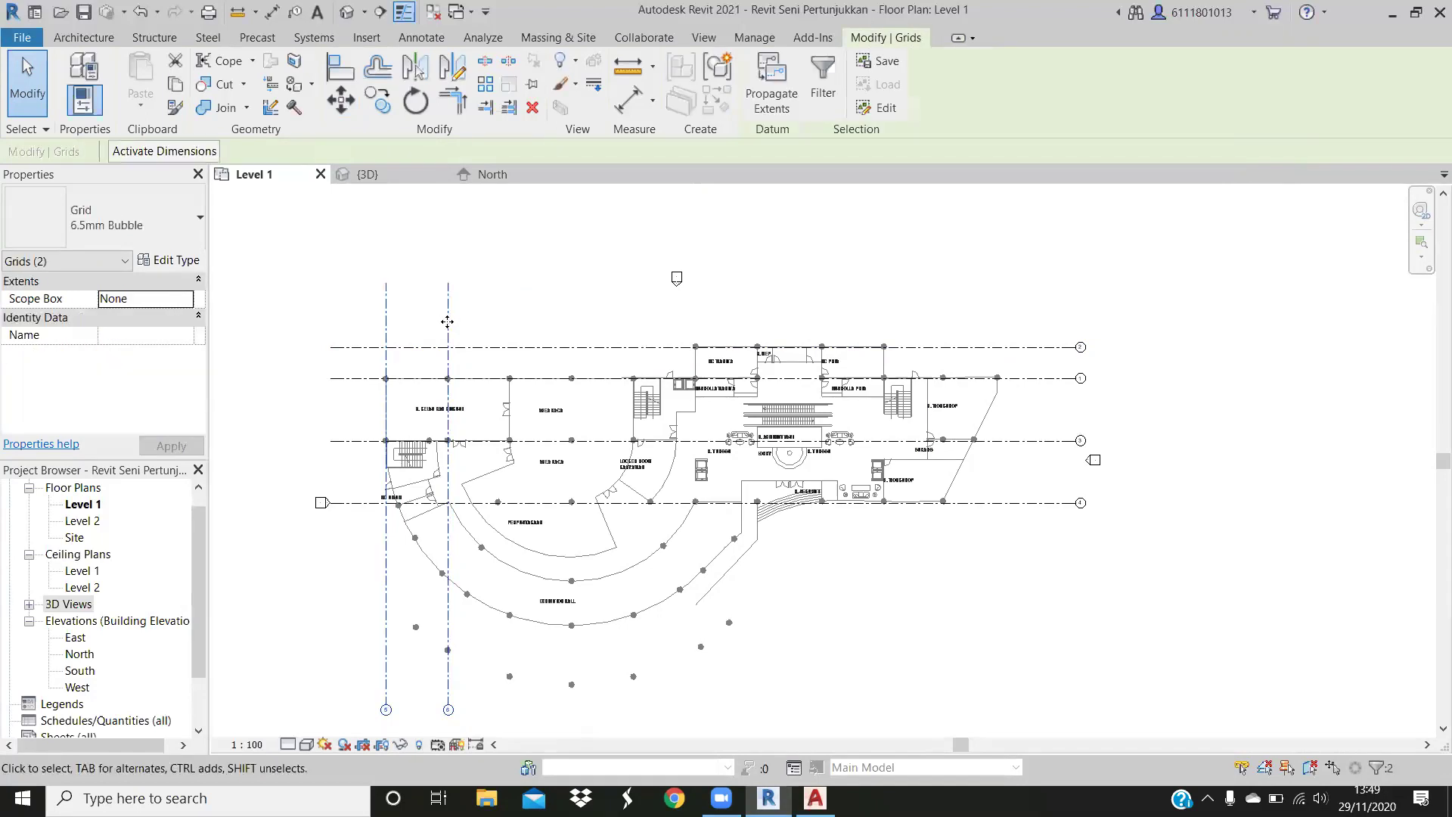
key(c)
key(o)
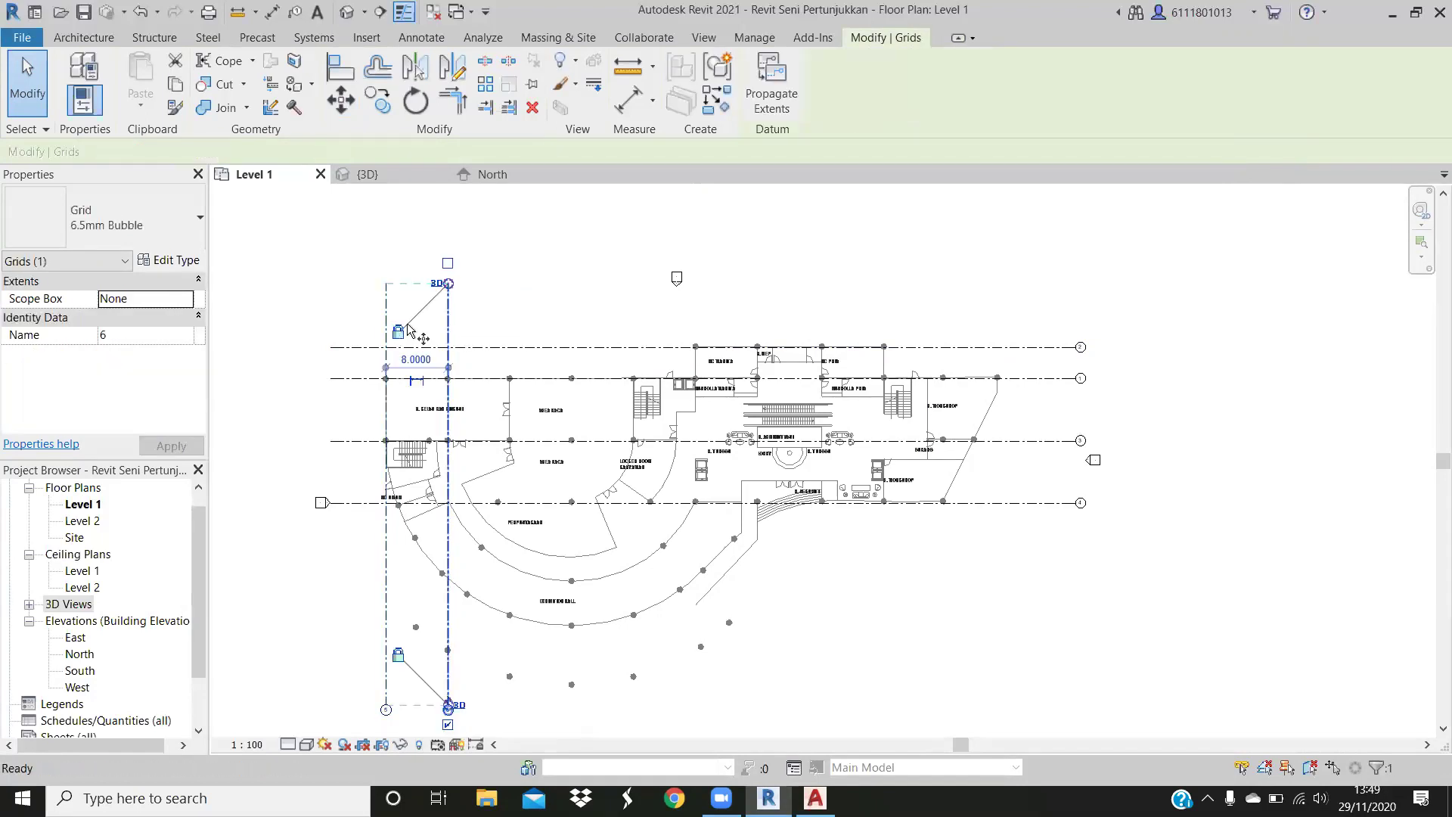
click(431, 326)
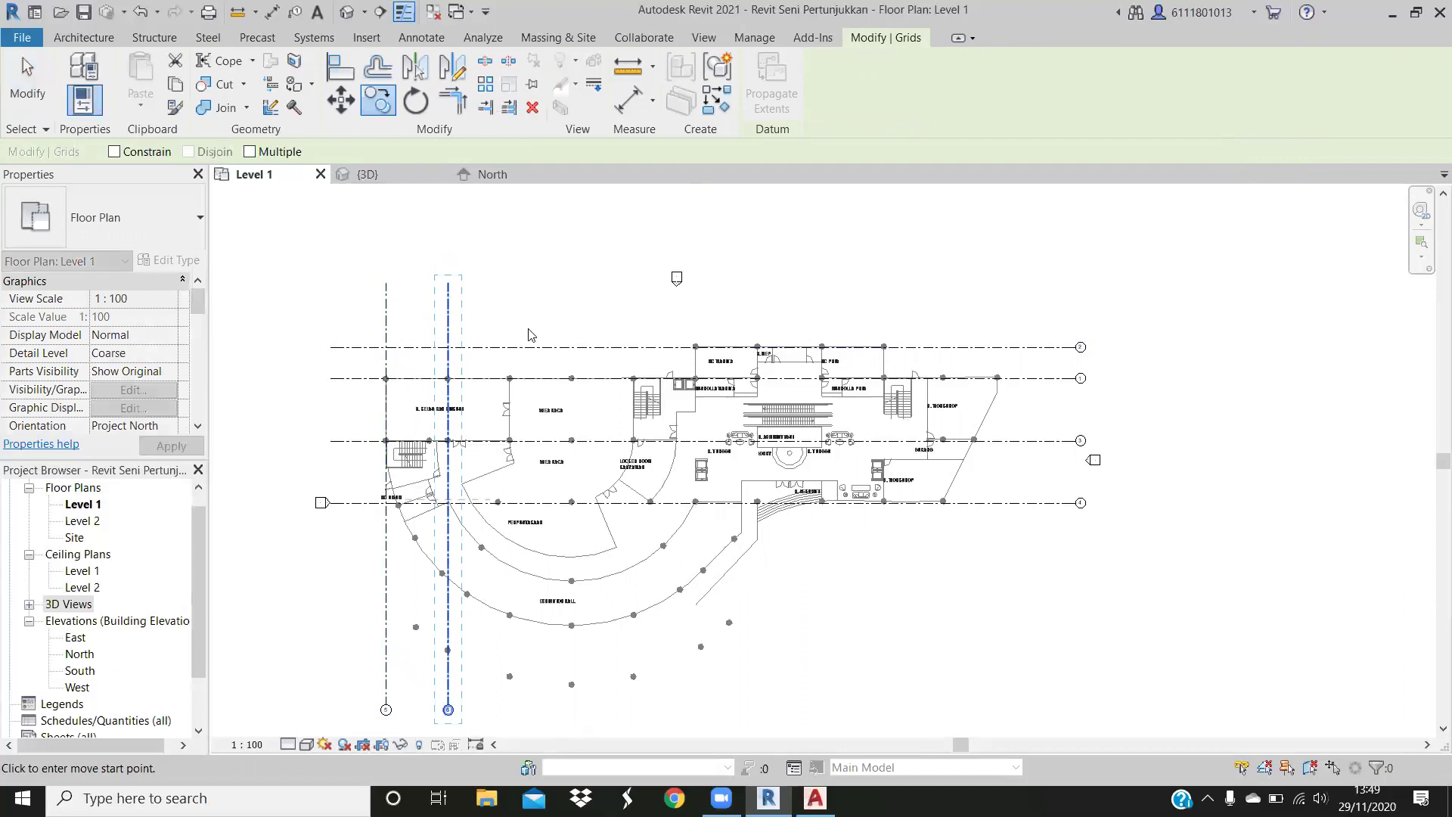
key(Escape)
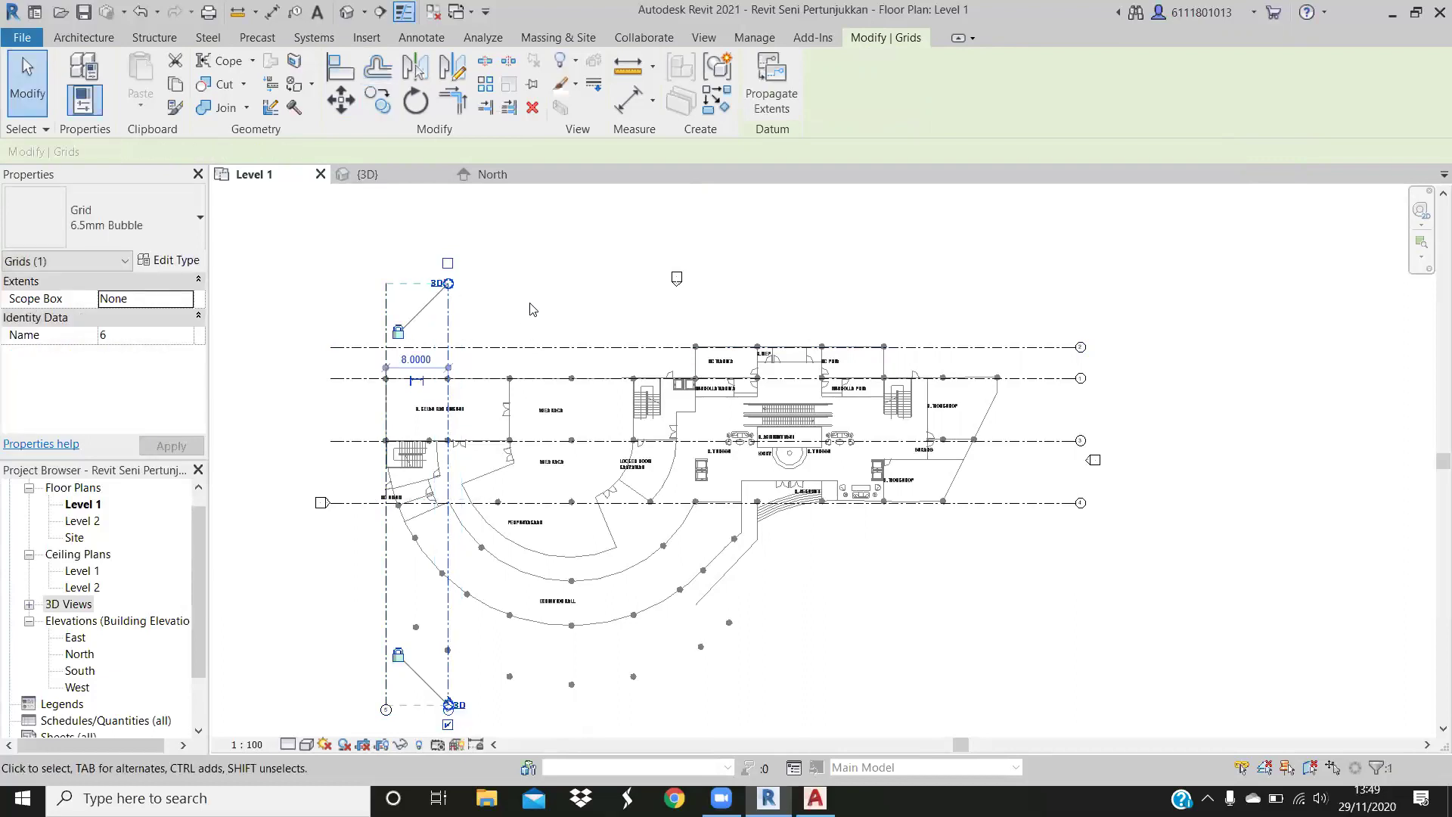
key(Escape)
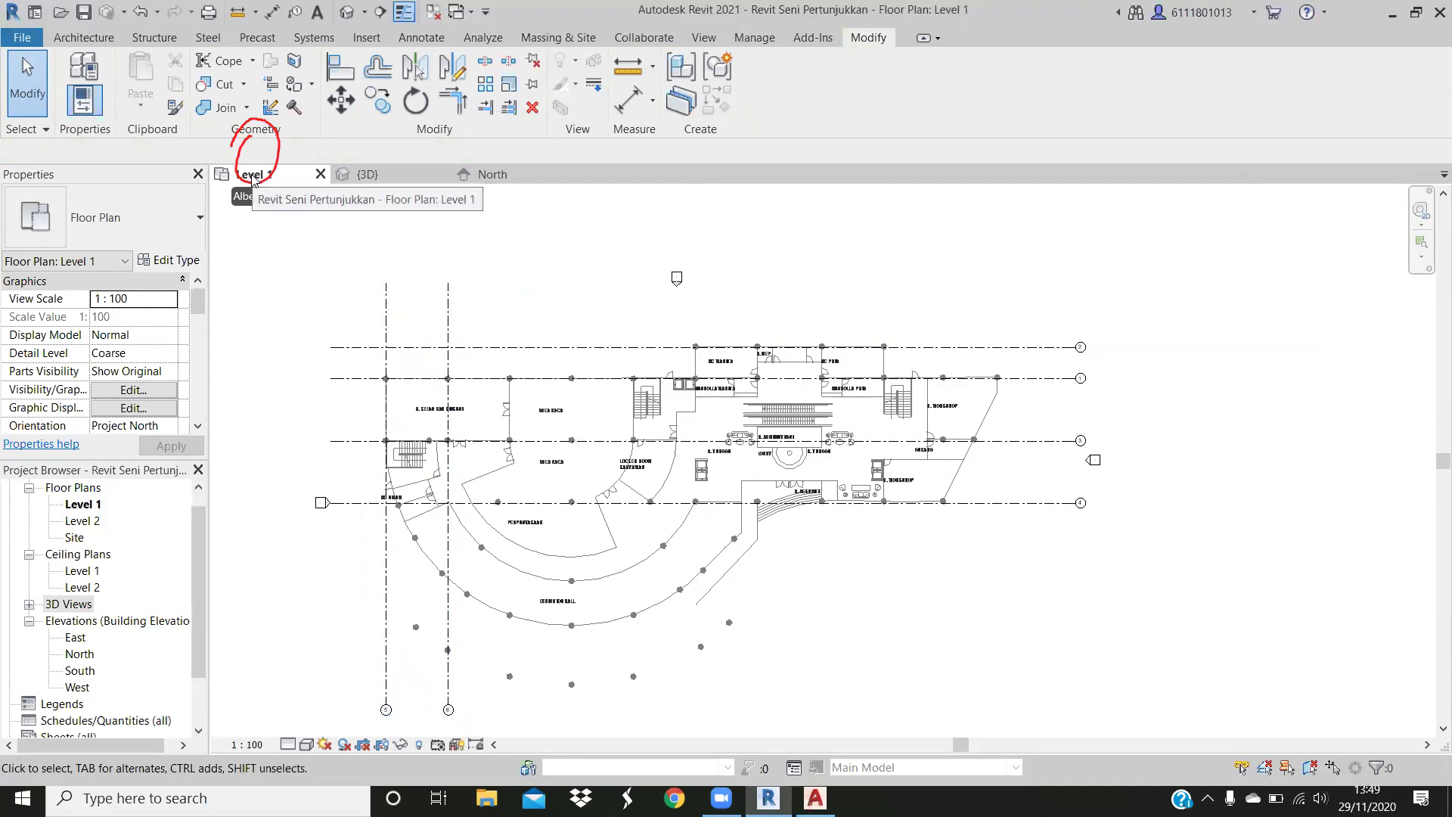
click(447, 318)
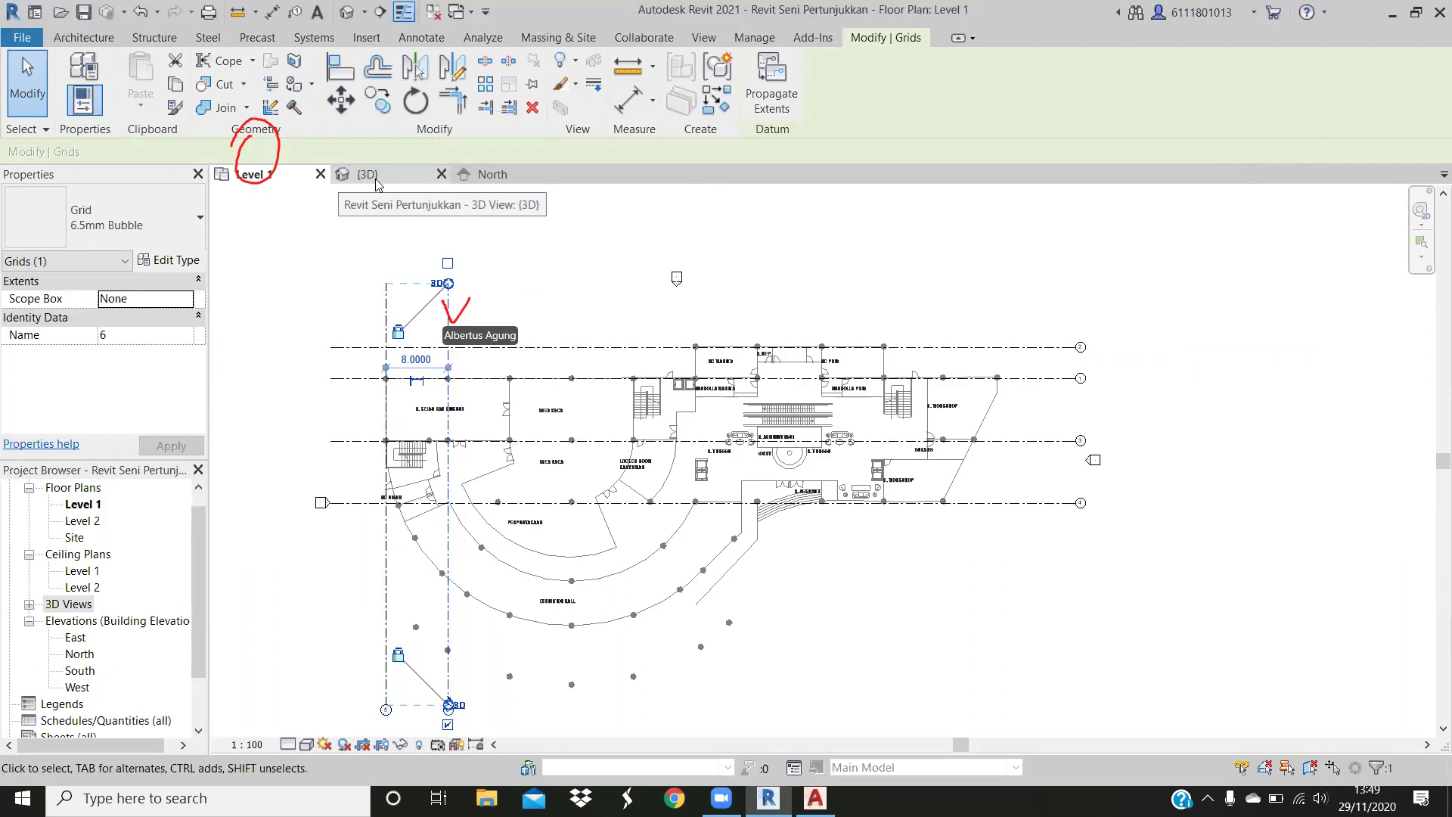
Start a Multiple copy of grid 6 and place the first copy 8 to the right
key(c)
key(o)
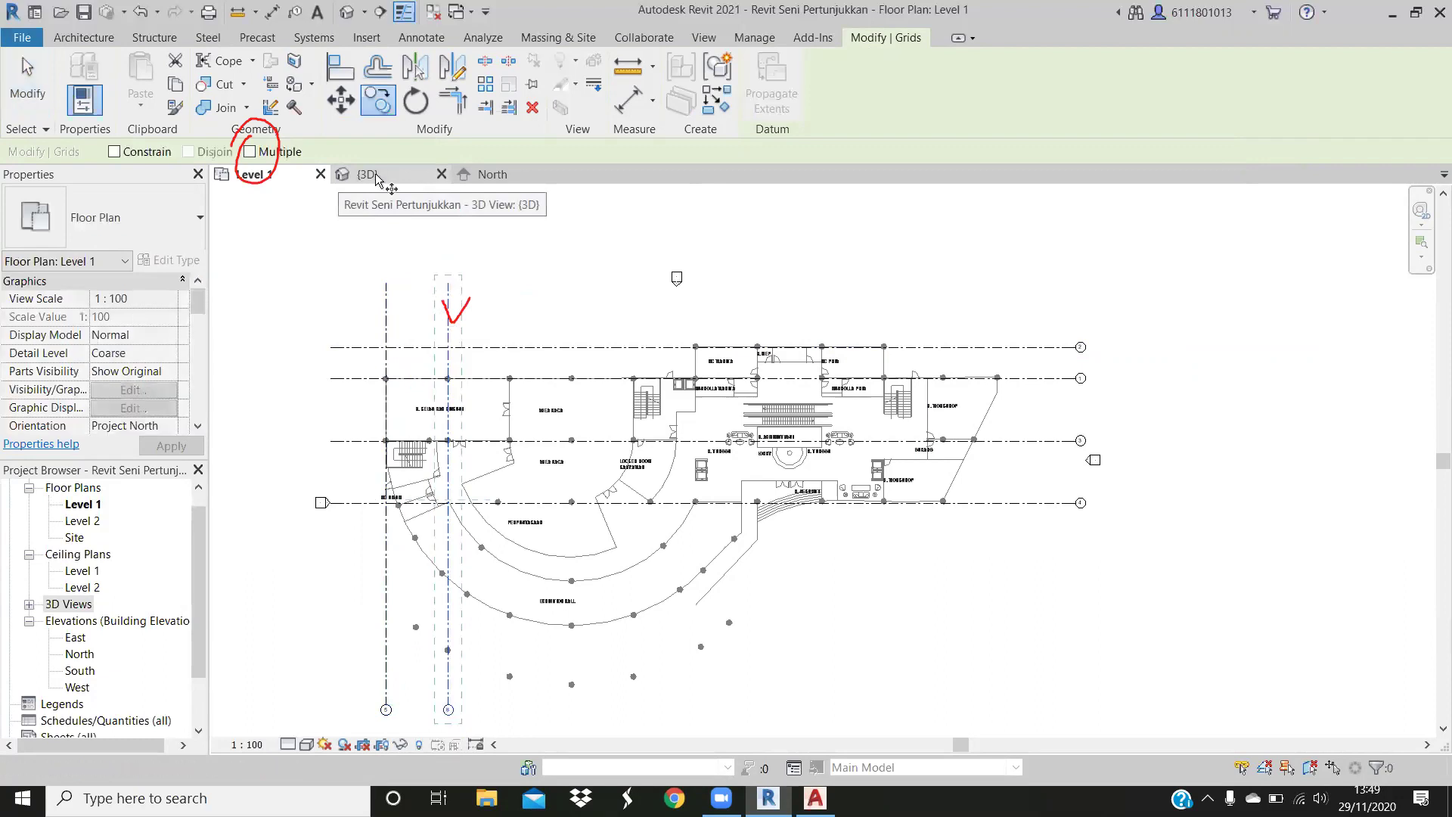
click(270, 155)
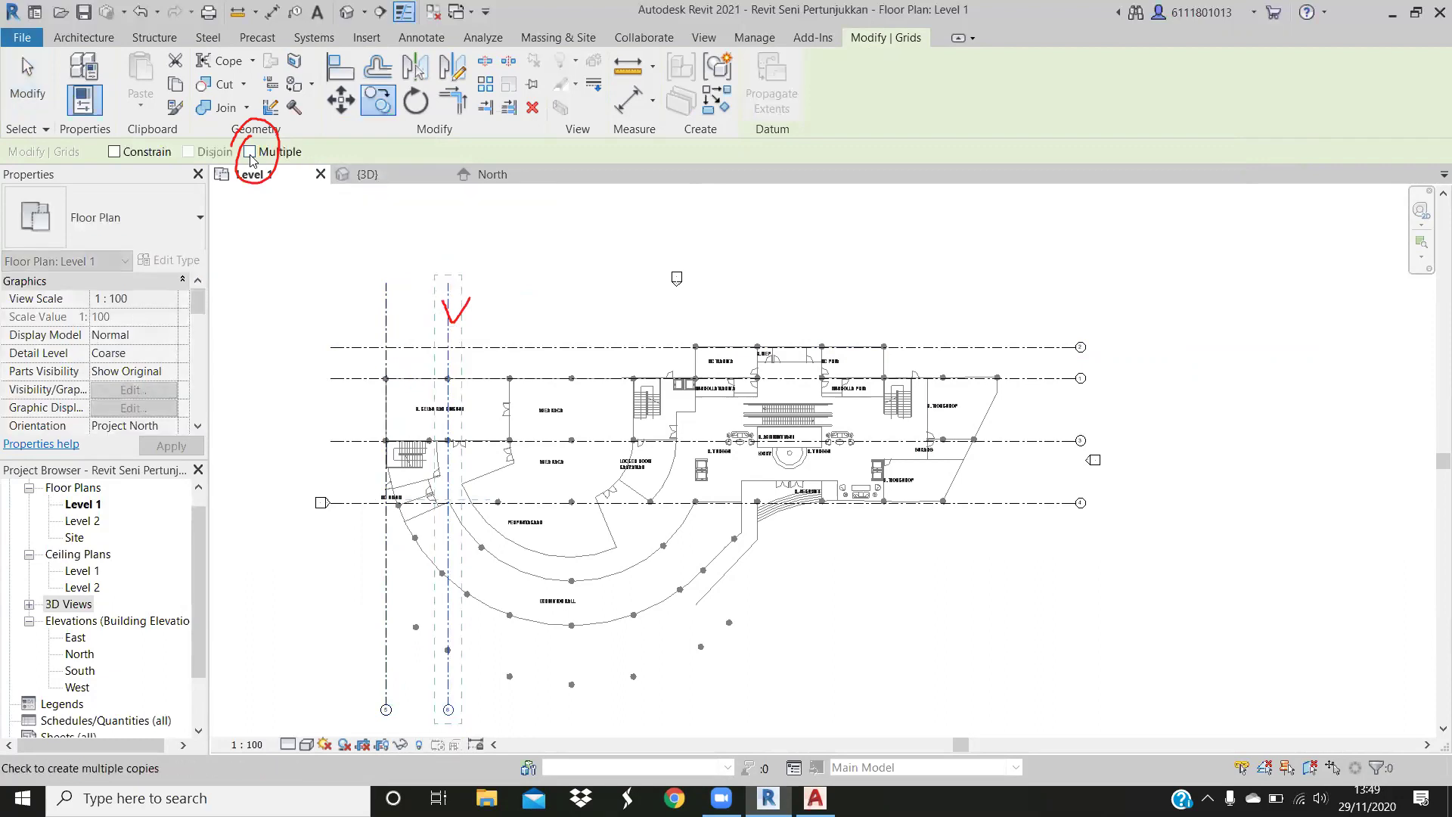
click(446, 325)
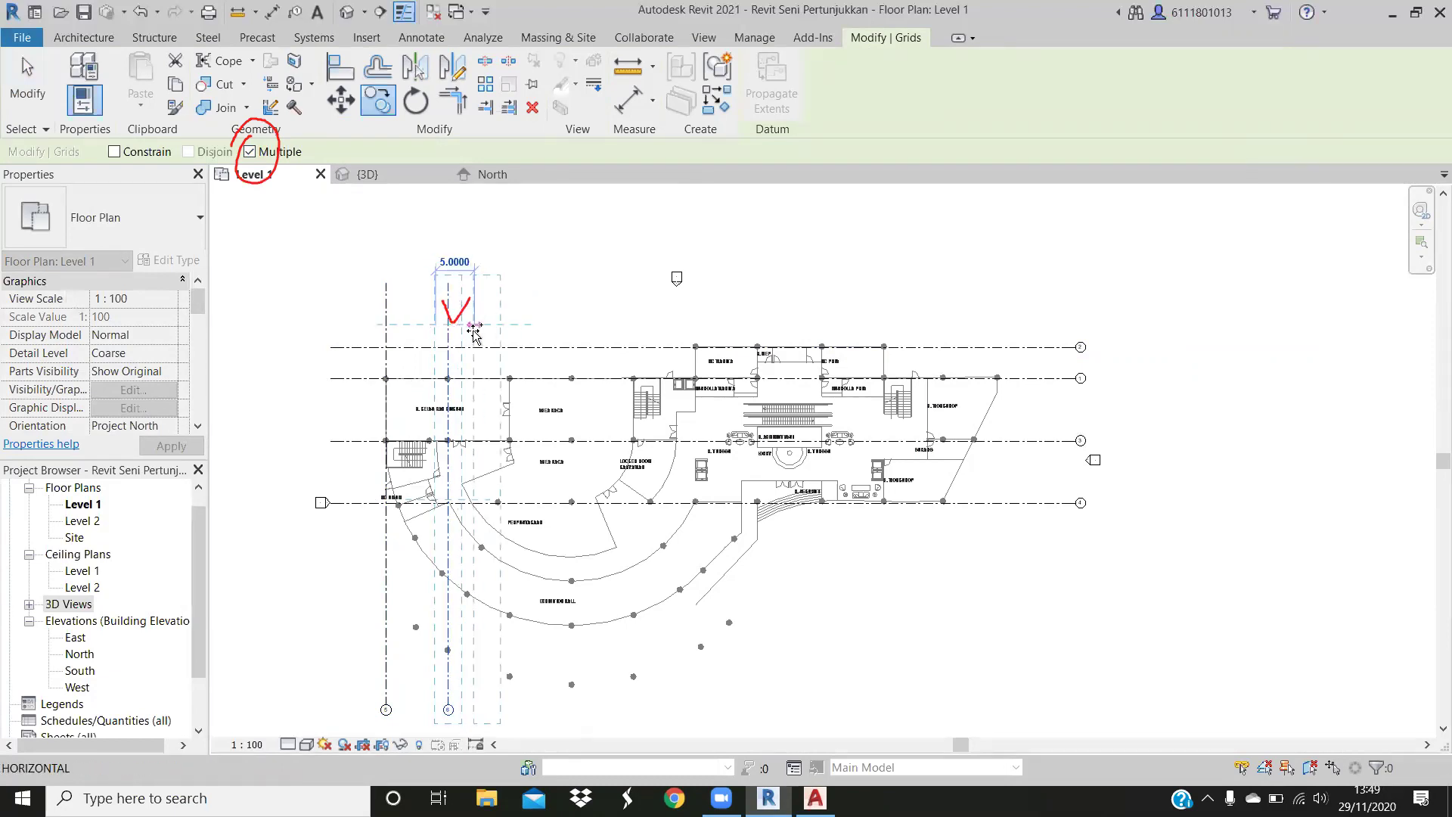
text(8)
key(Return)
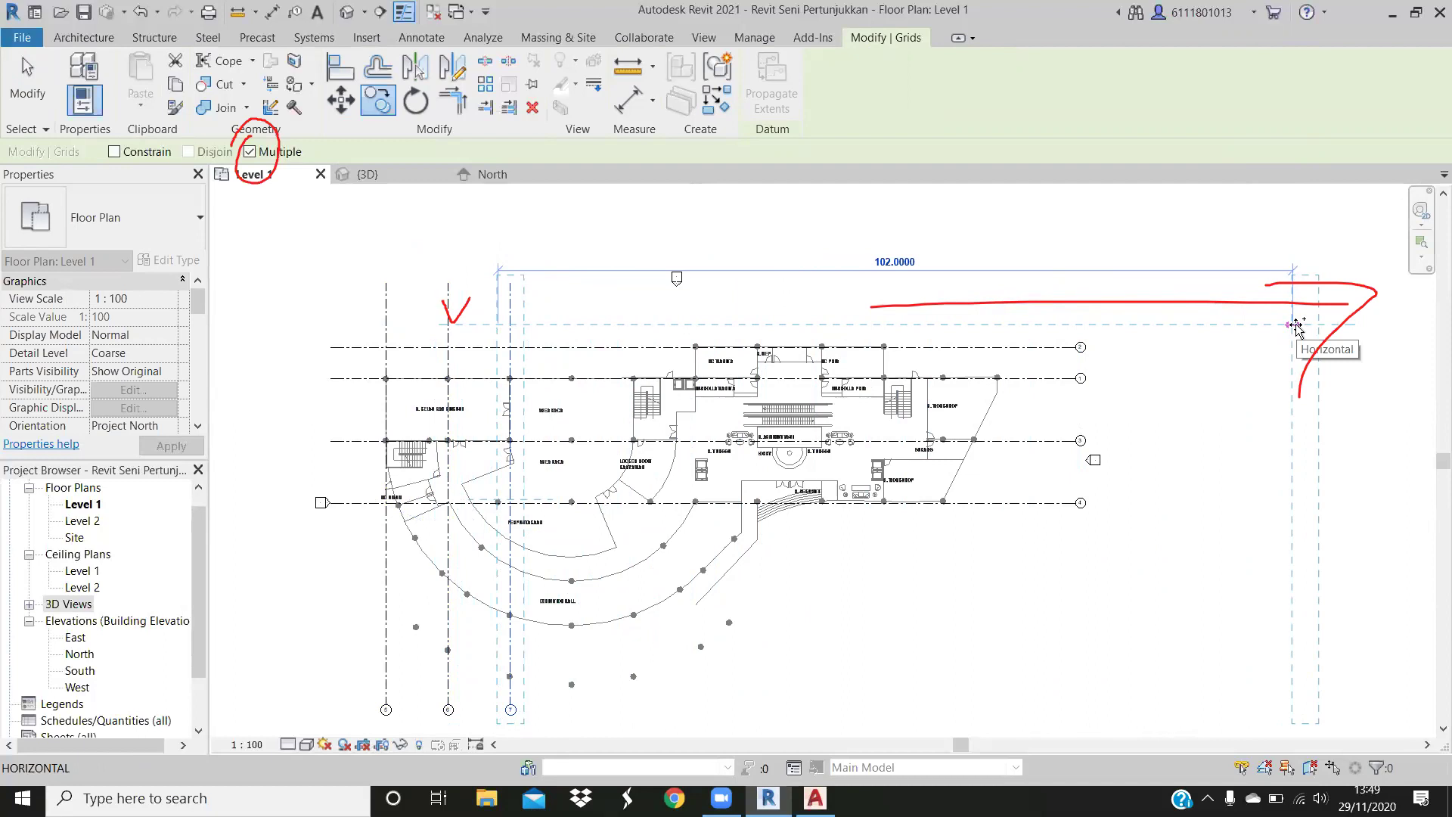
Place further vertical grid copies at 8-unit spacing across the plan's width
text(8)
key(Return)
key(Return)
key(Return)
key(Return)
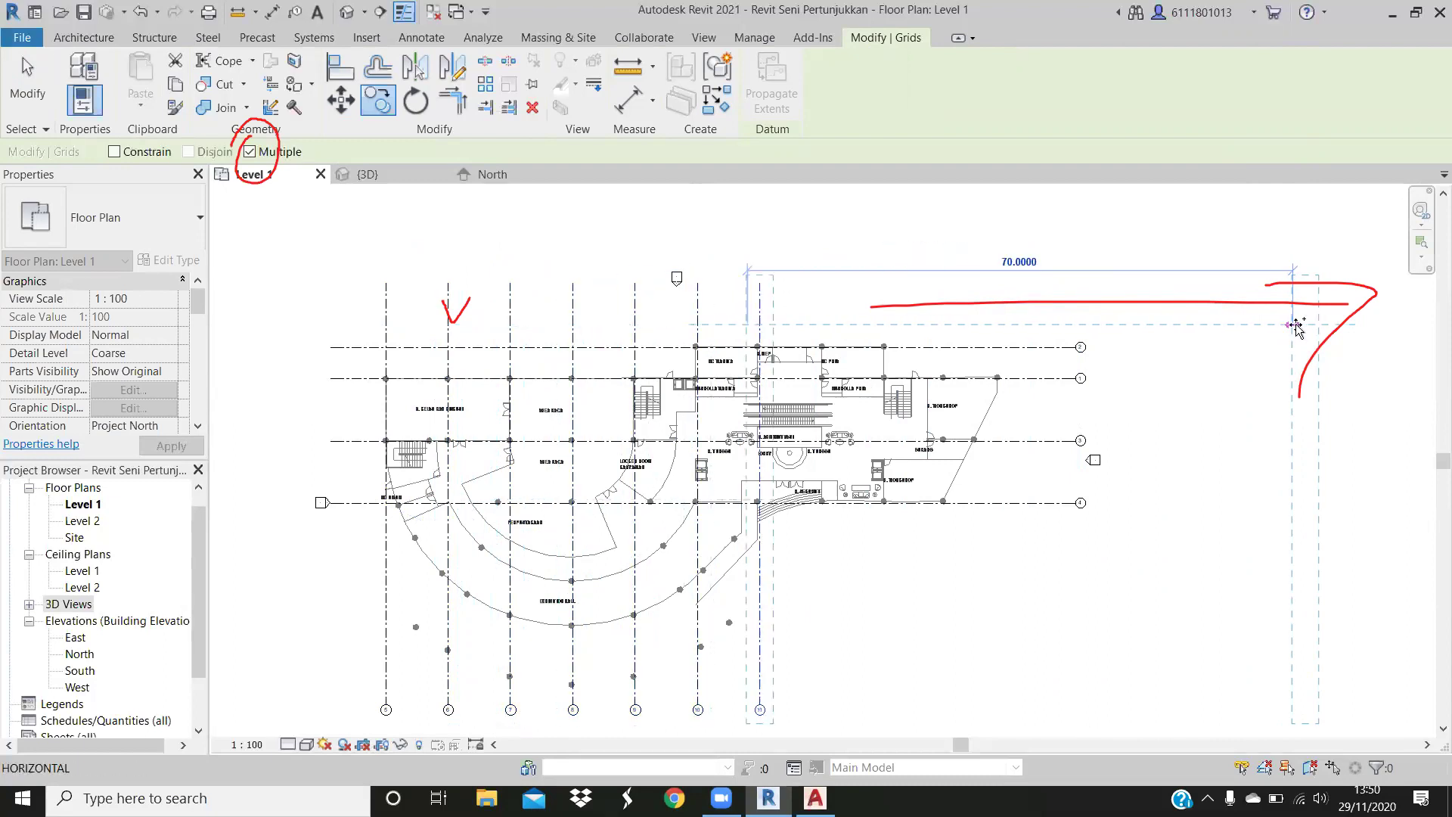
text(8)
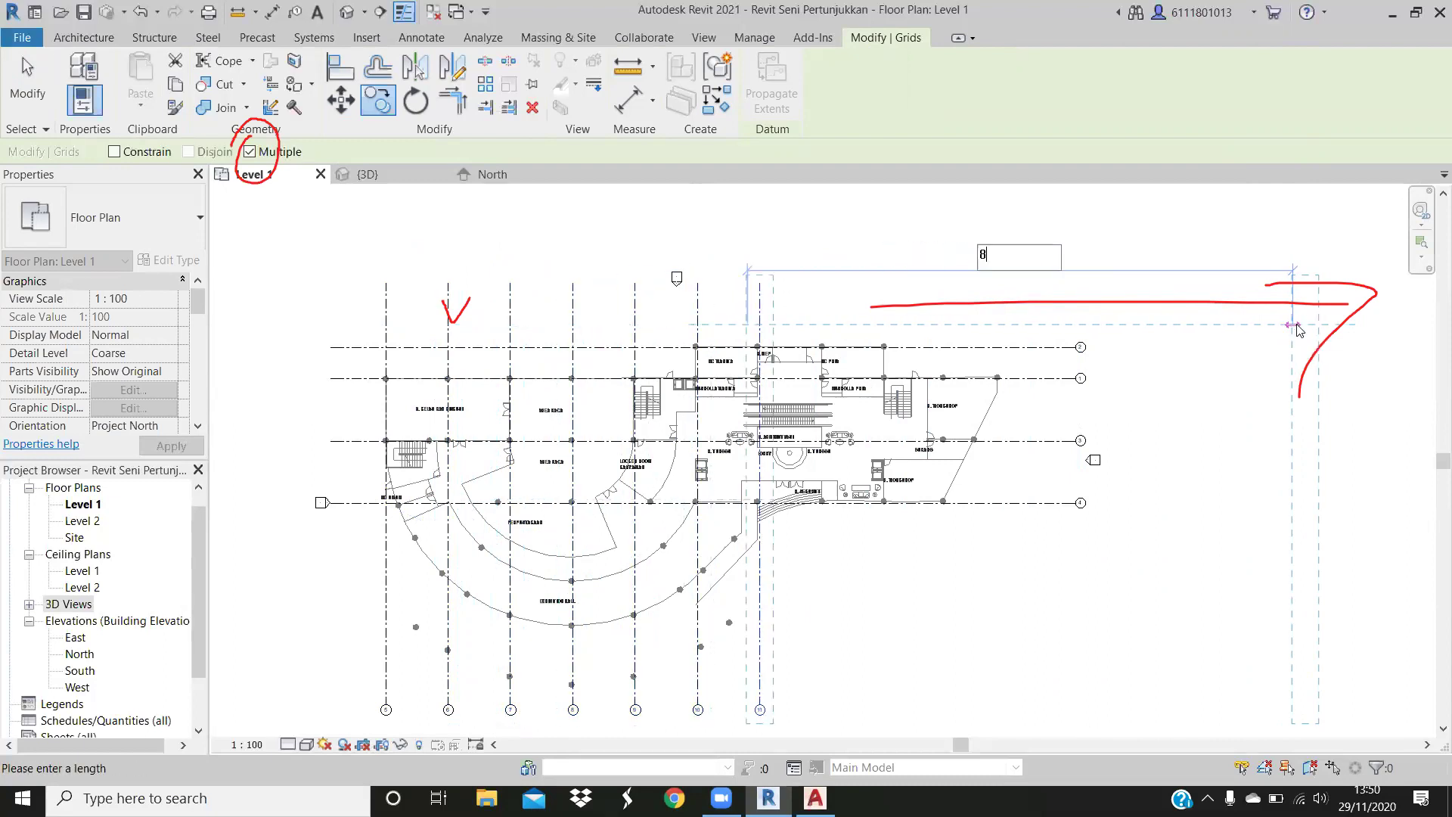
key(Return)
text(8)
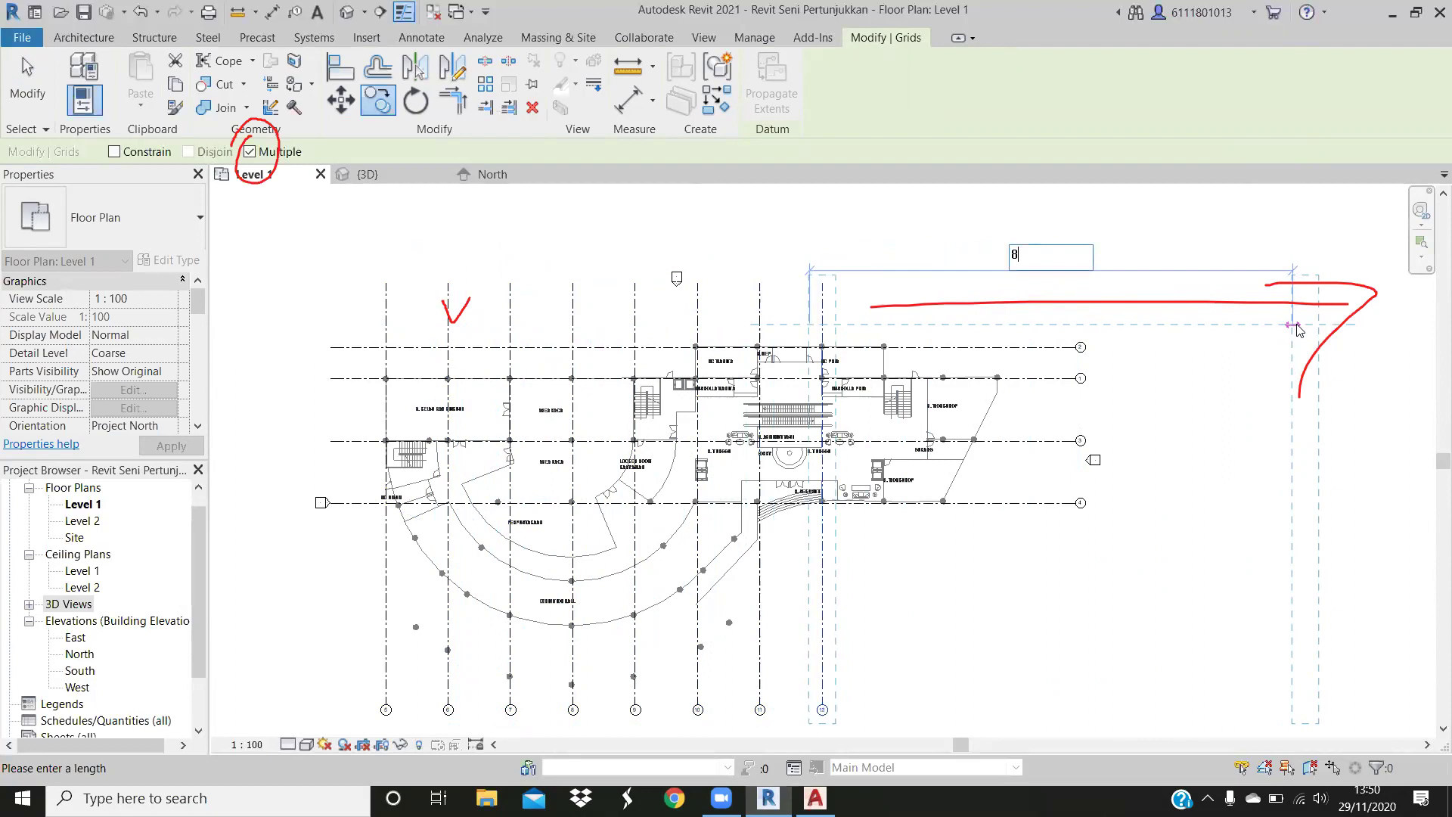
key(Return)
key(Return)
key(Return)
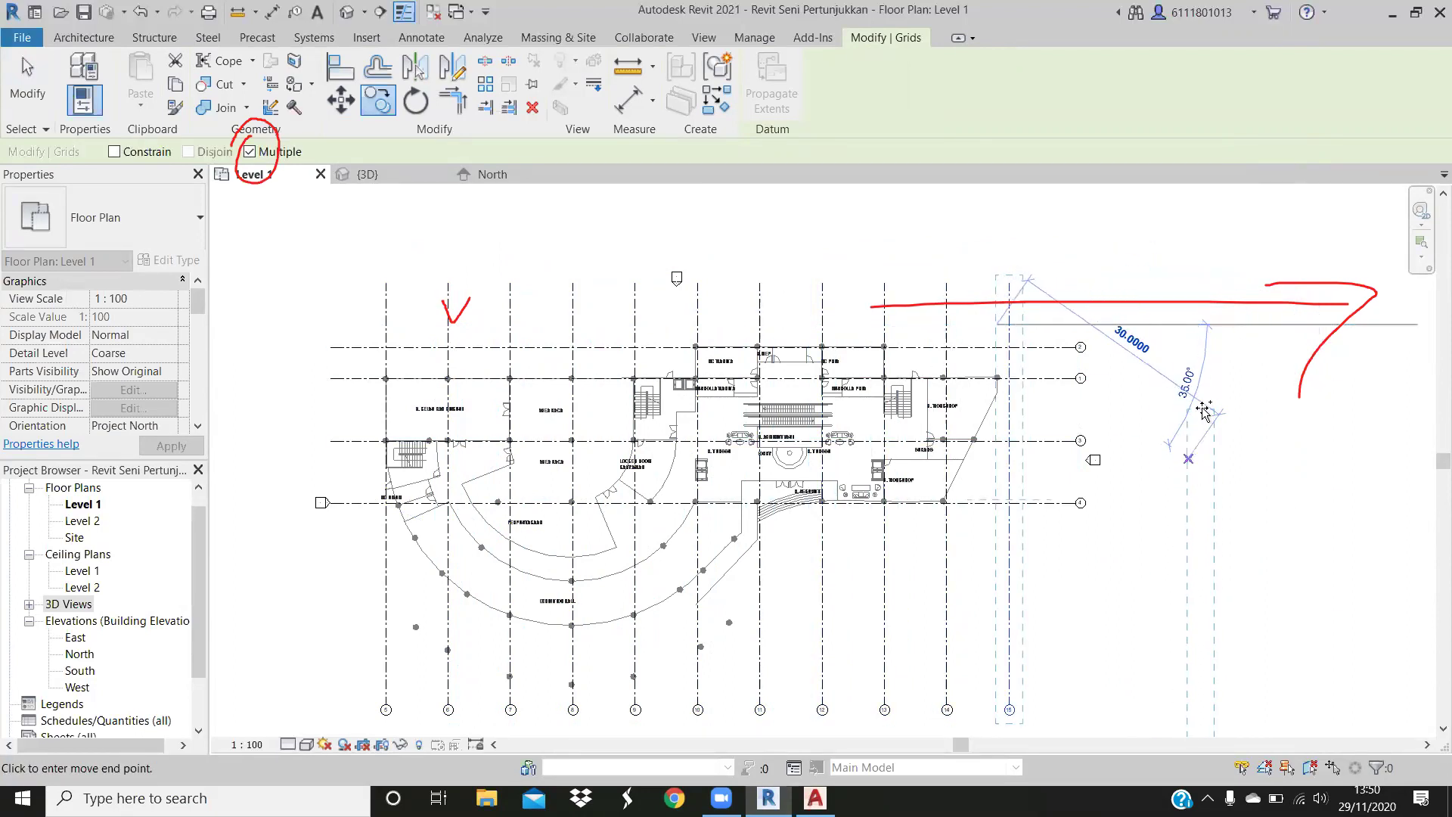
click(1229, 318)
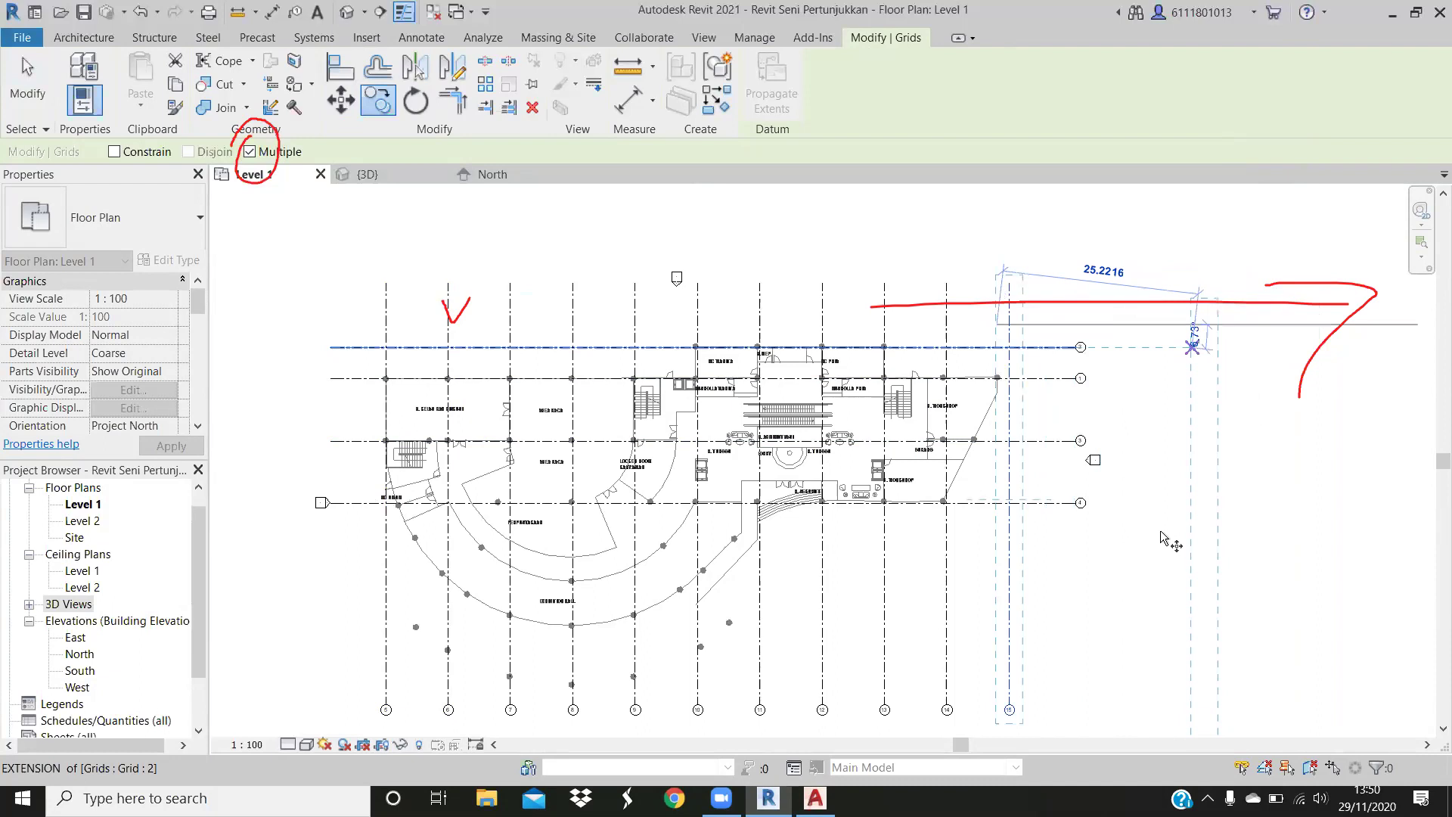
key(Escape)
key(m)
key(v)
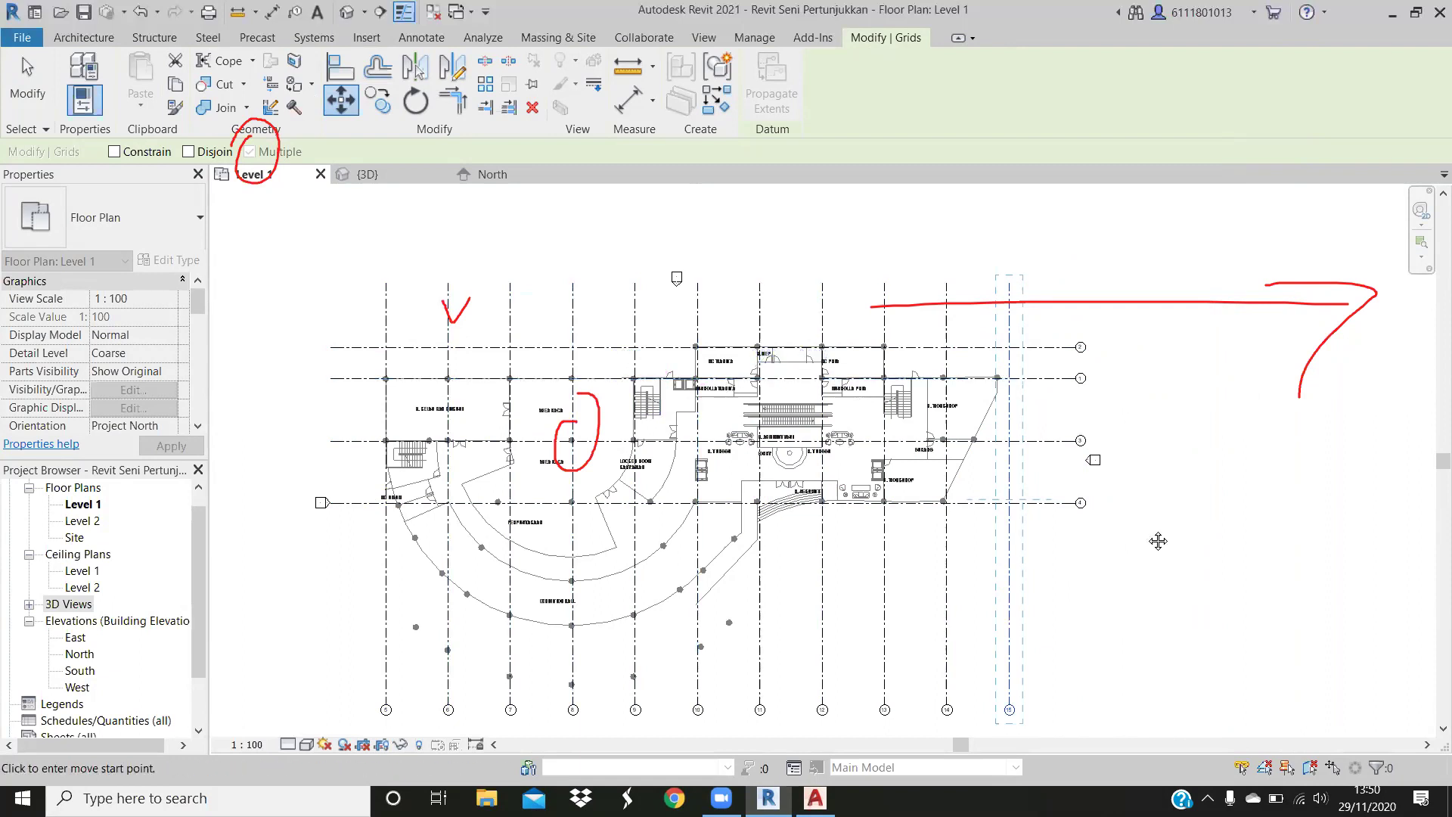
middle_drag(1175, 536, 1158, 506)
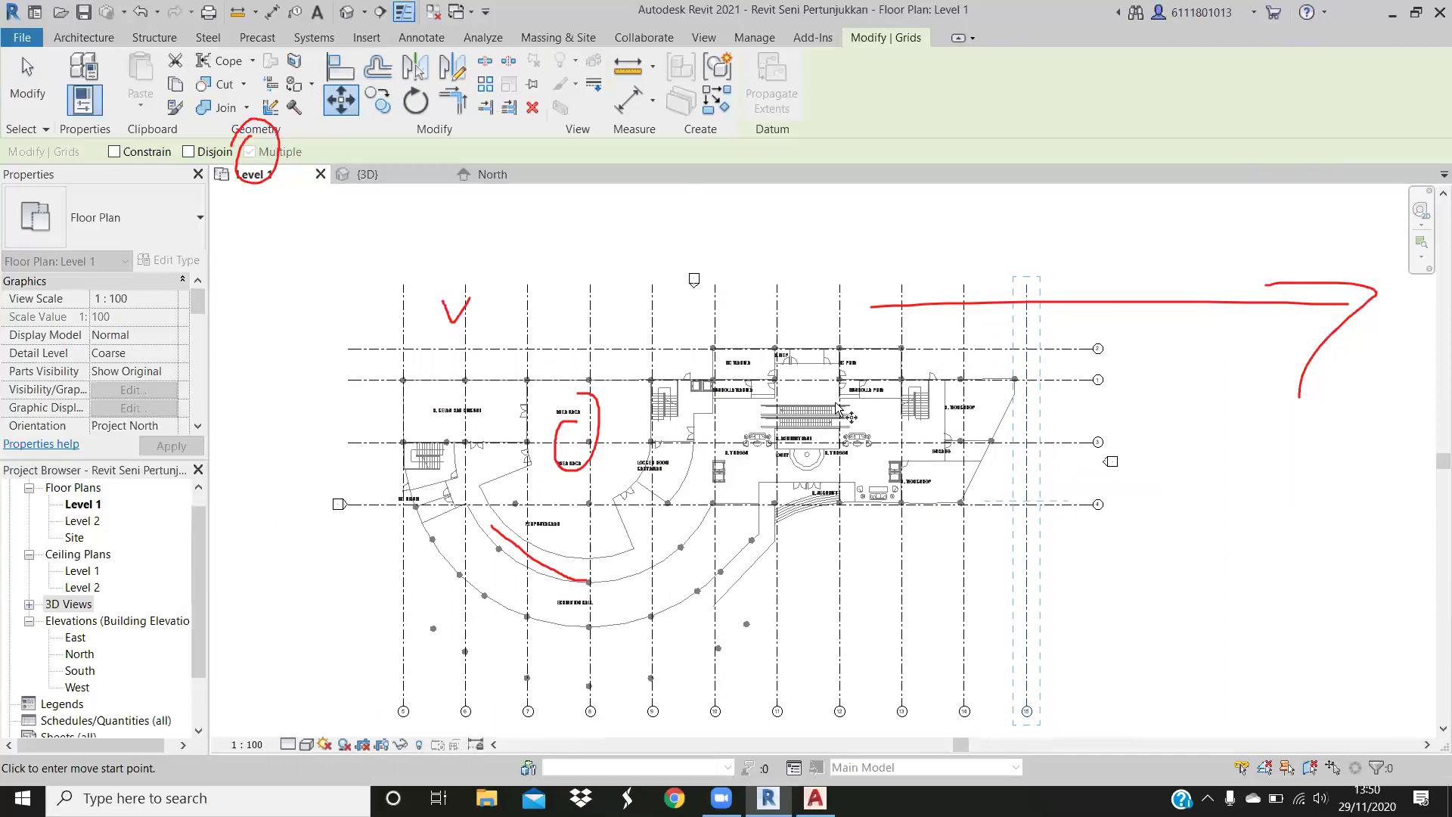
click(714, 379)
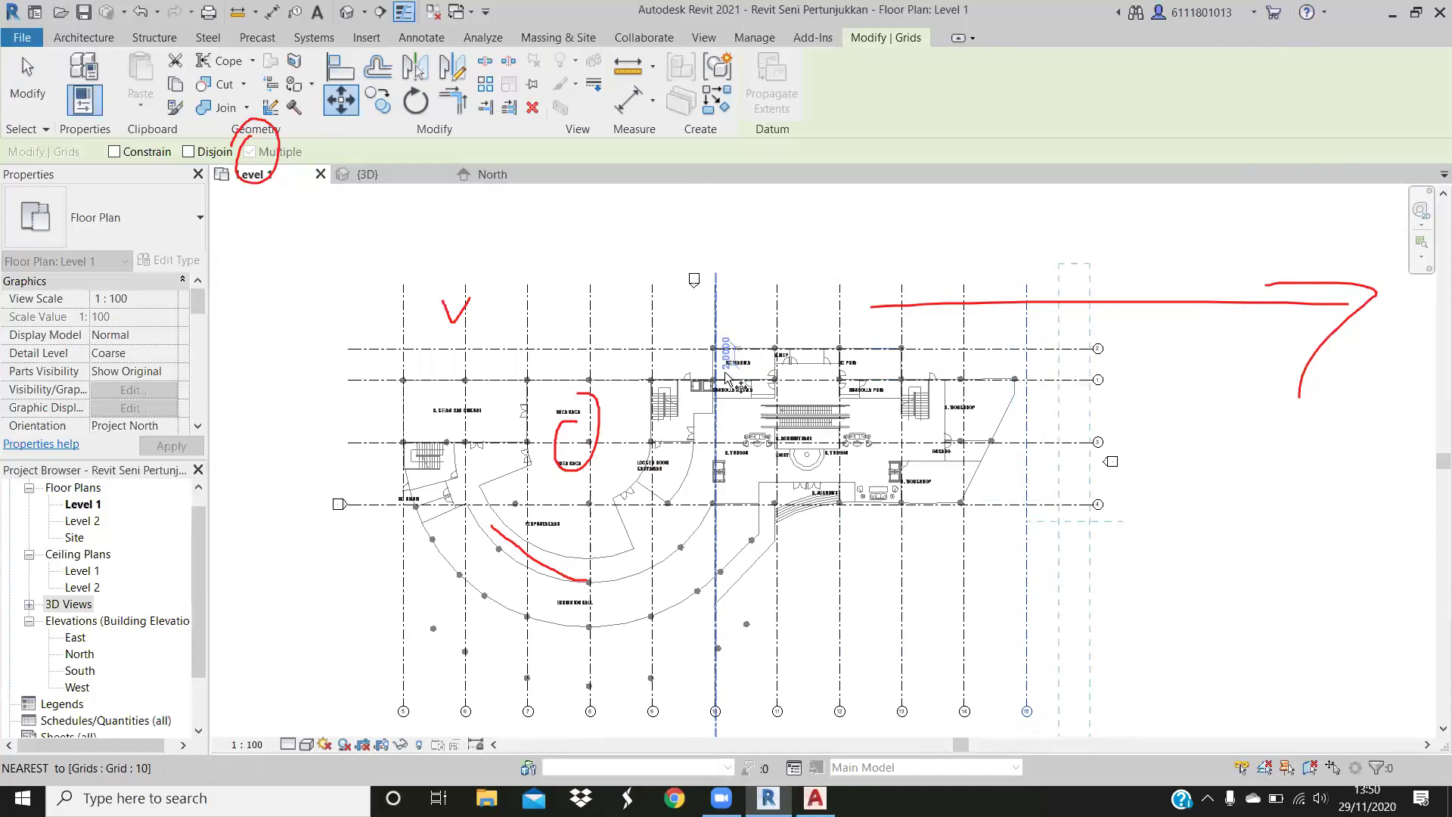
scroll(725, 375, up, 1)
scroll(726, 375, up, 1)
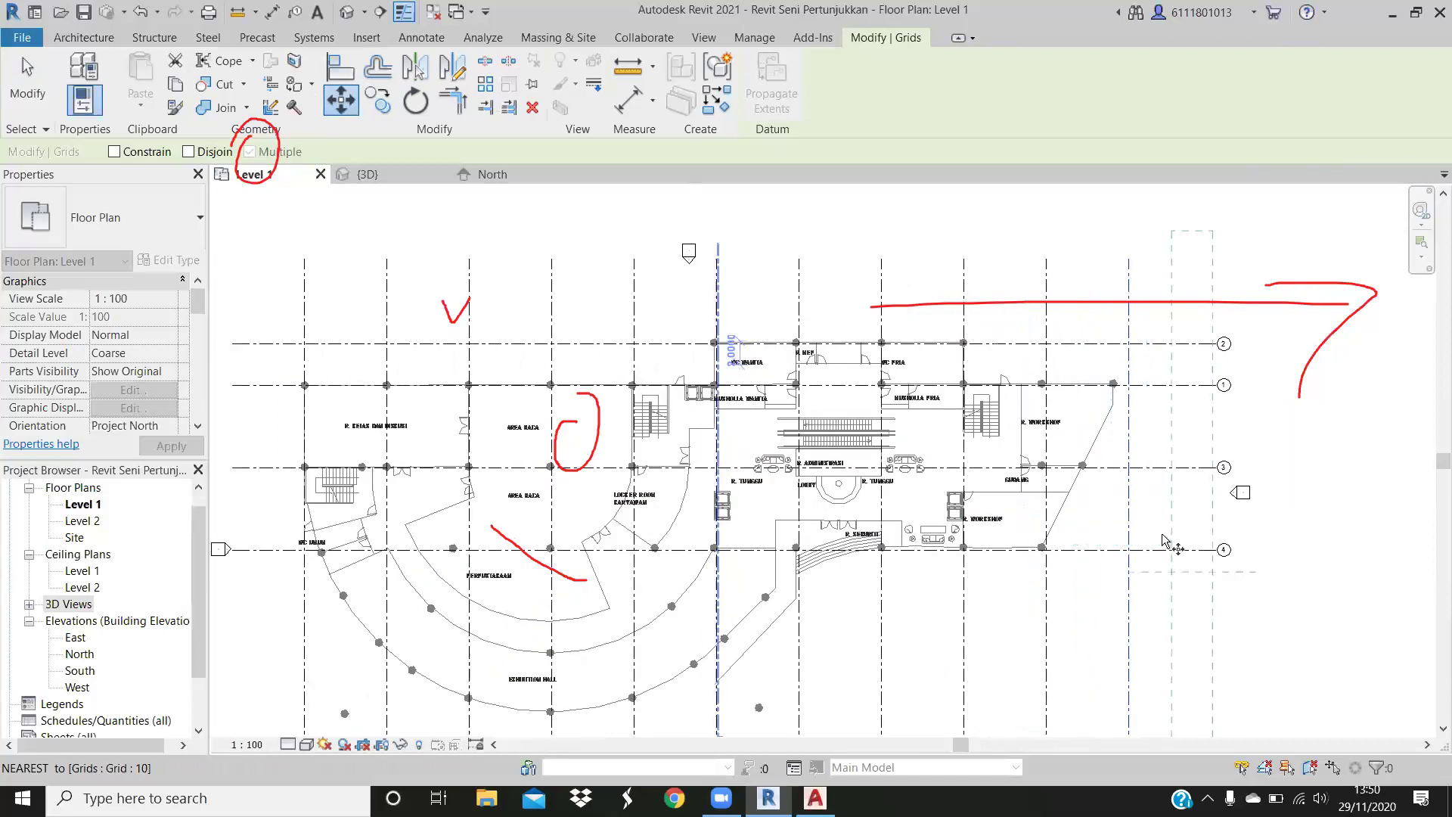
scroll(718, 365, up, 1)
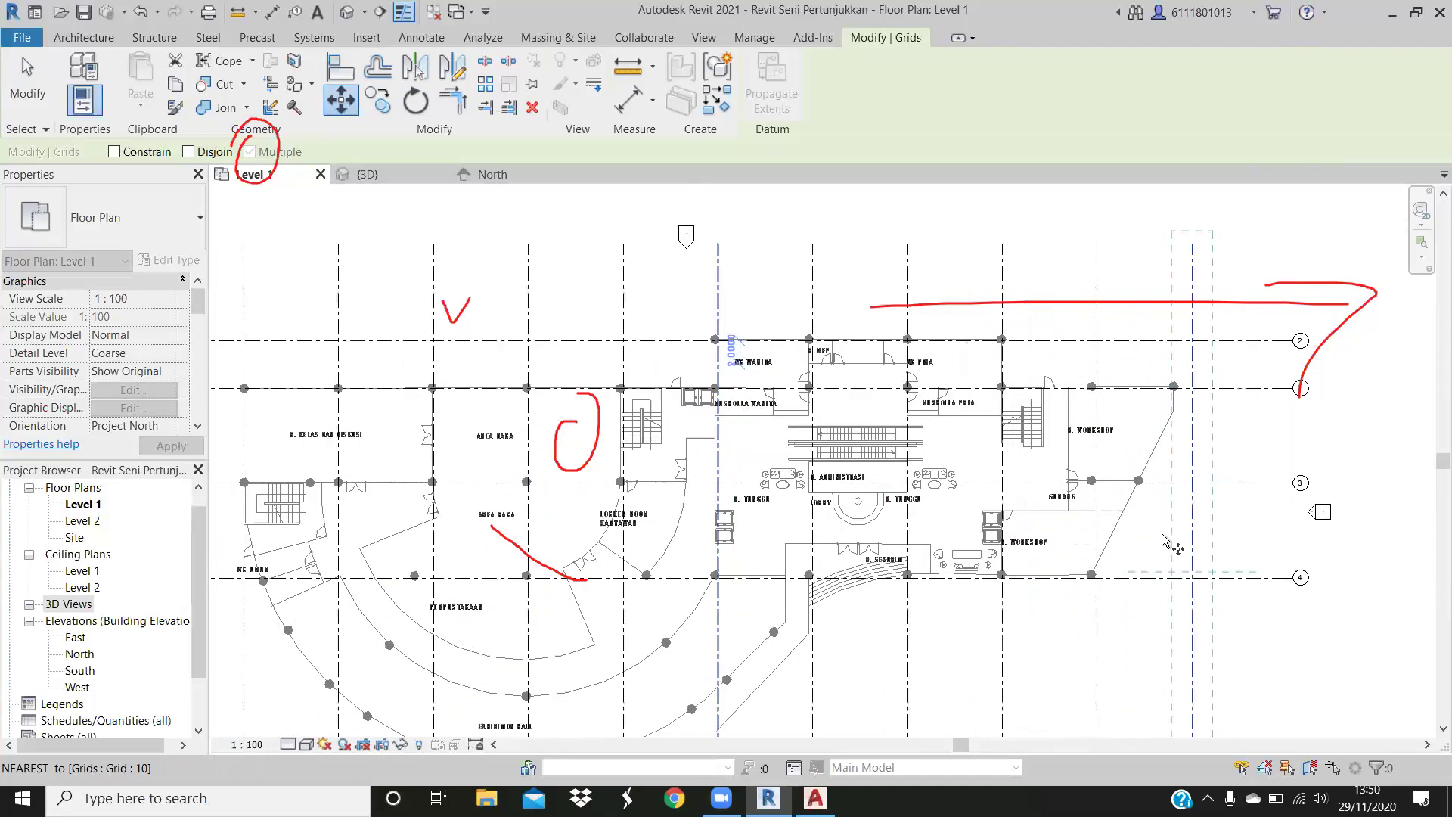
scroll(1165, 543, down, 1)
scroll(511, 617, down, 1)
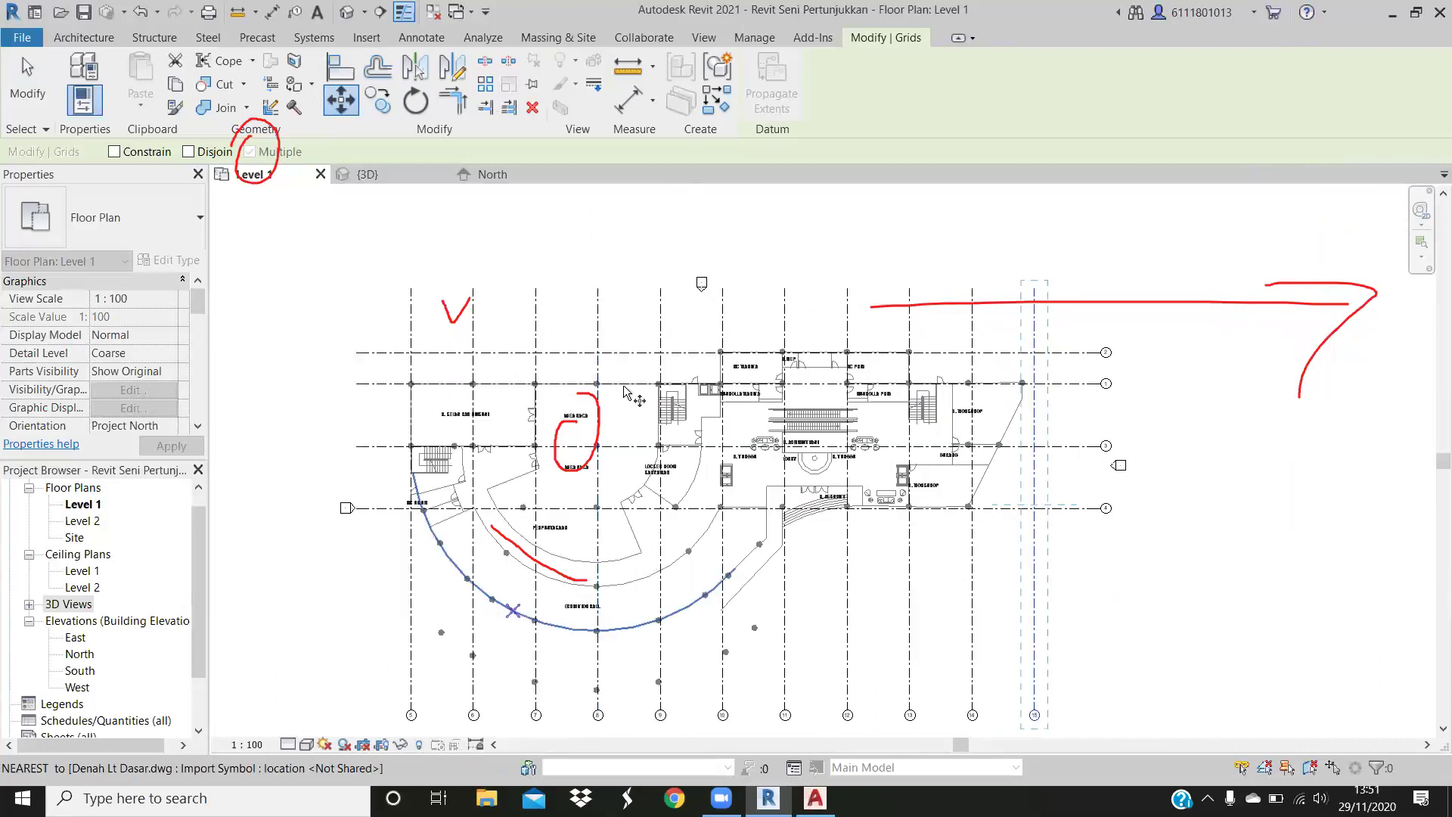
scroll(624, 392, down, 1)
scroll(624, 392, down, 1)
middle_drag(628, 441, 625, 392)
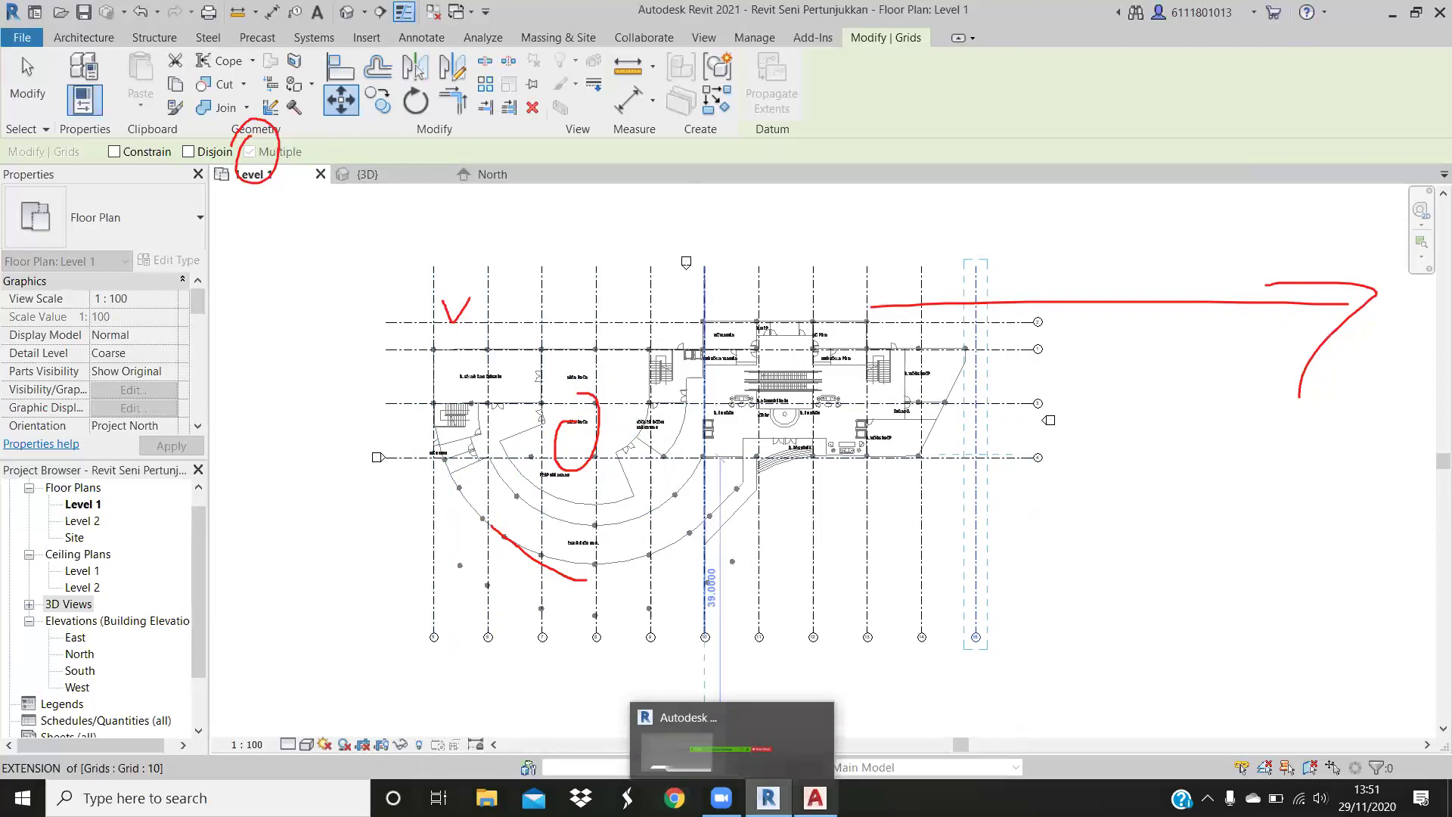
click(815, 797)
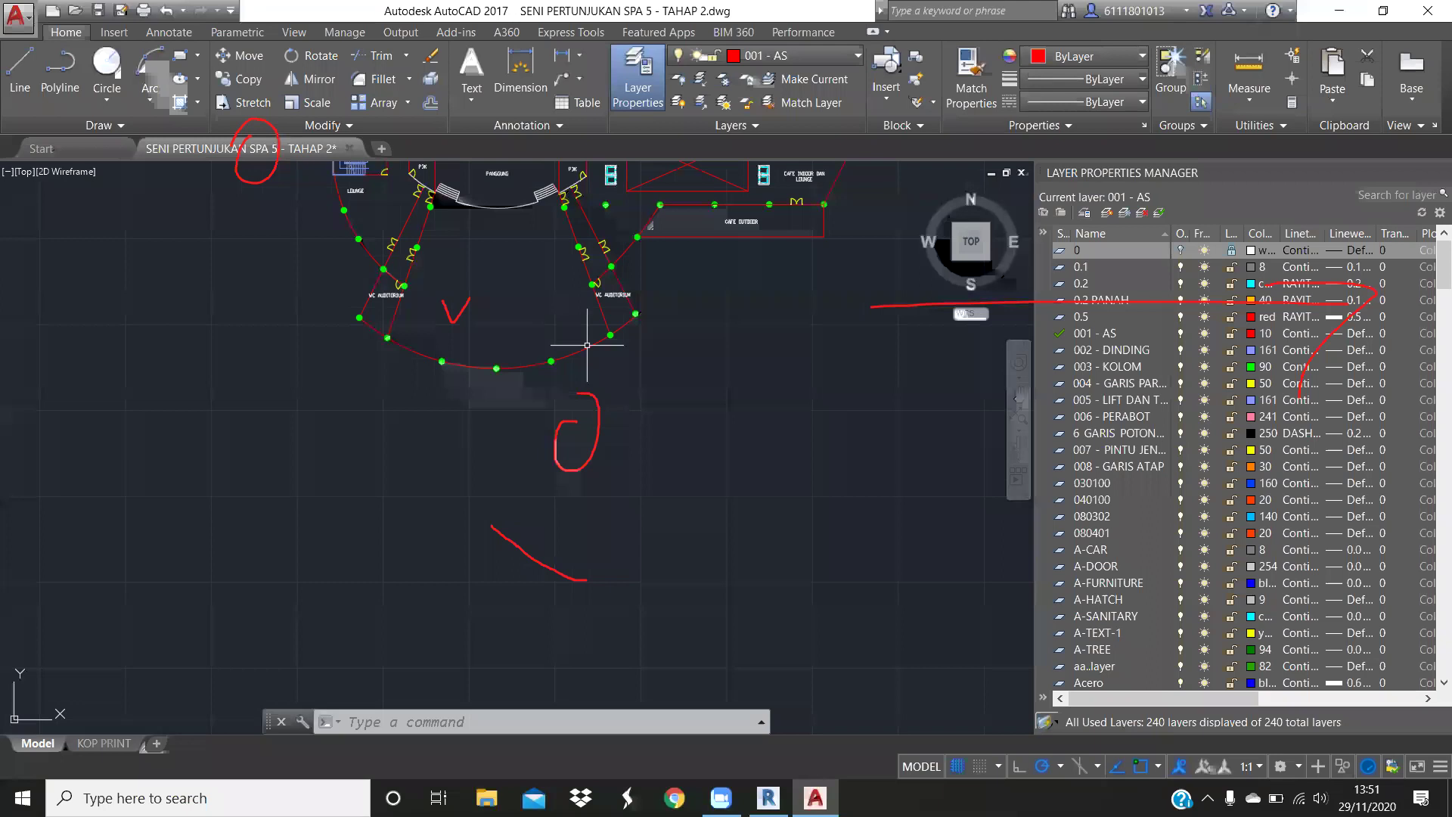
middle_drag(434, 209, 516, 372)
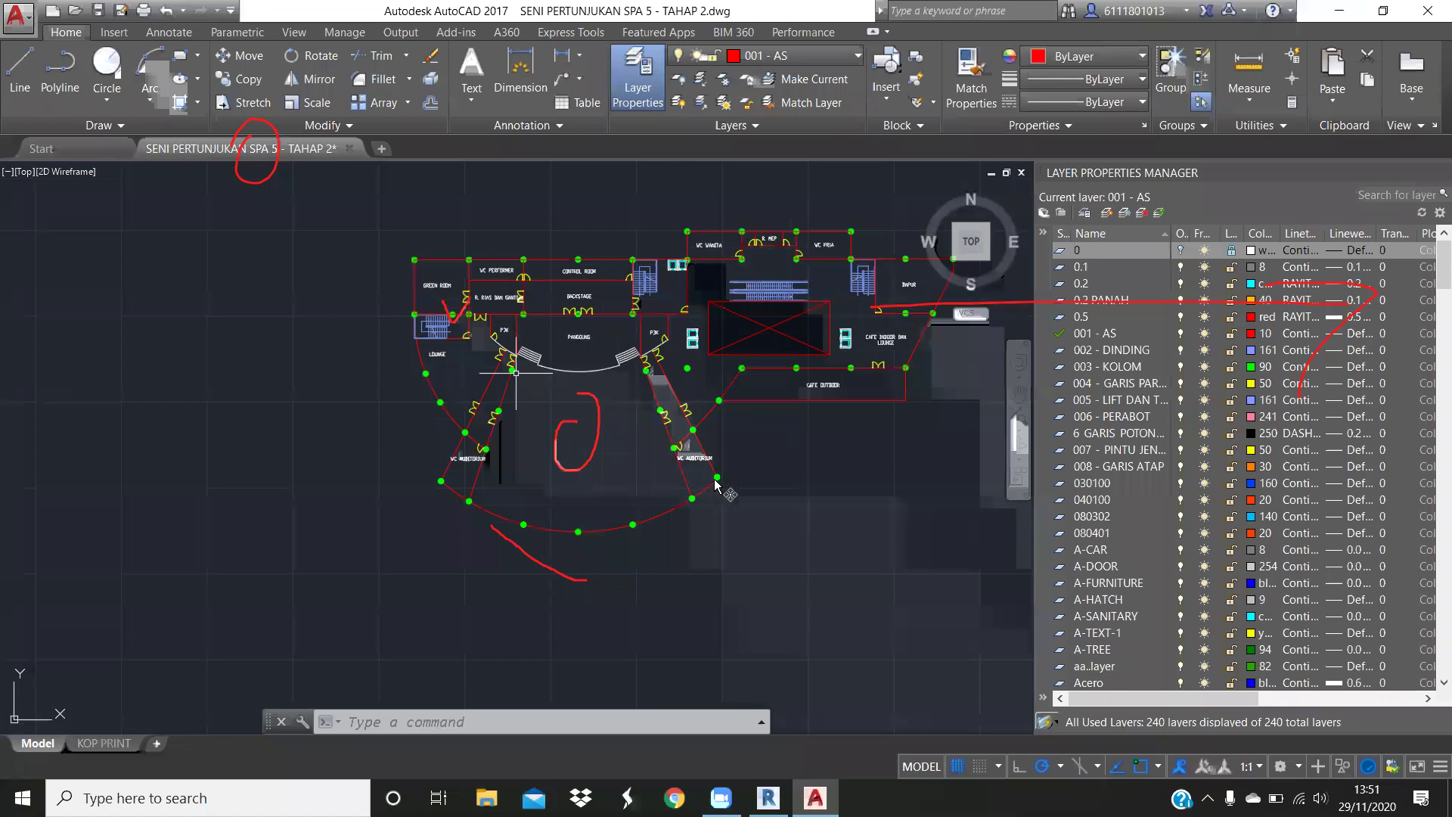
text(lp)
key(Return)
key(Escape)
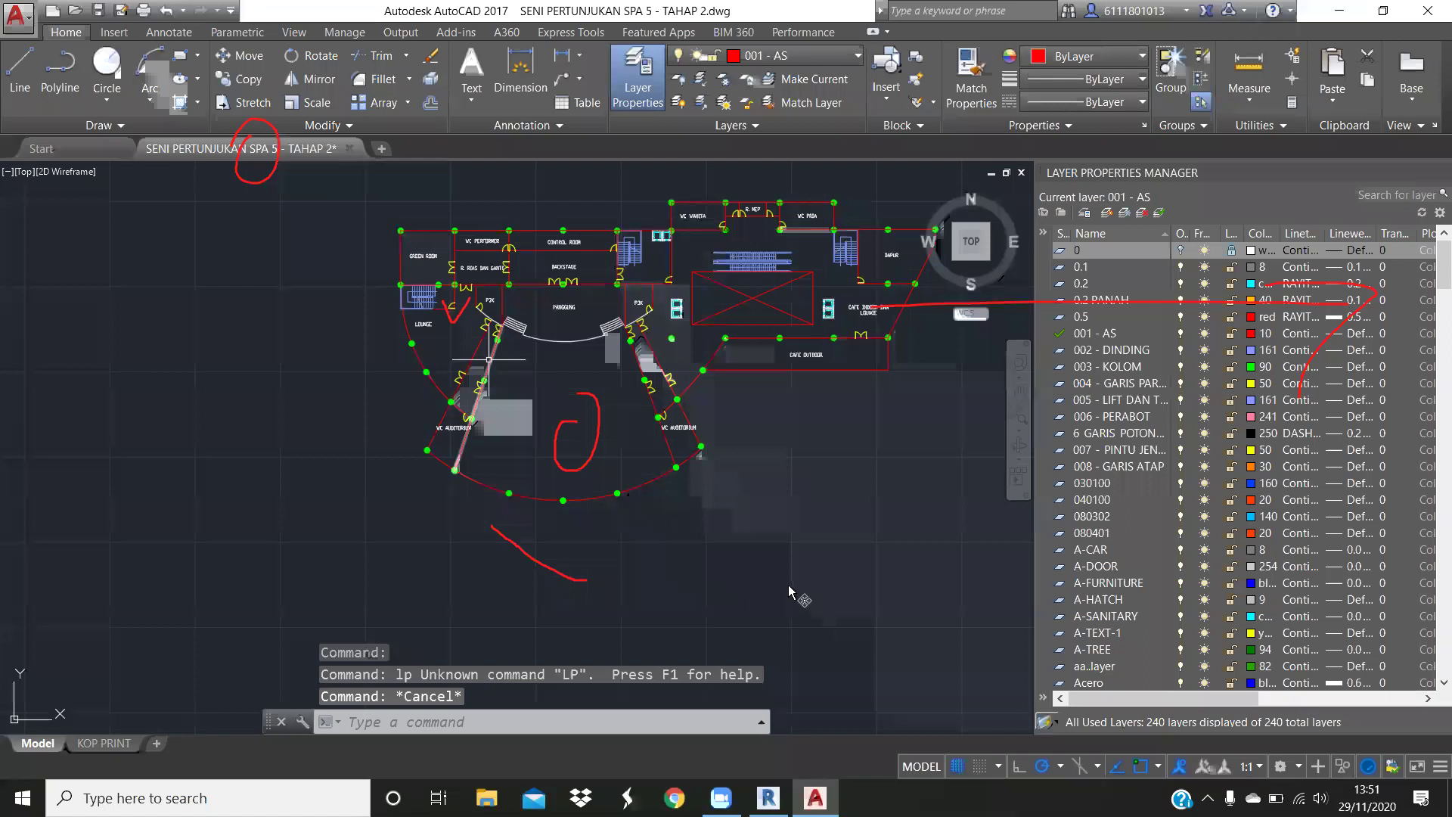
middle_drag(488, 360, 410, 690)
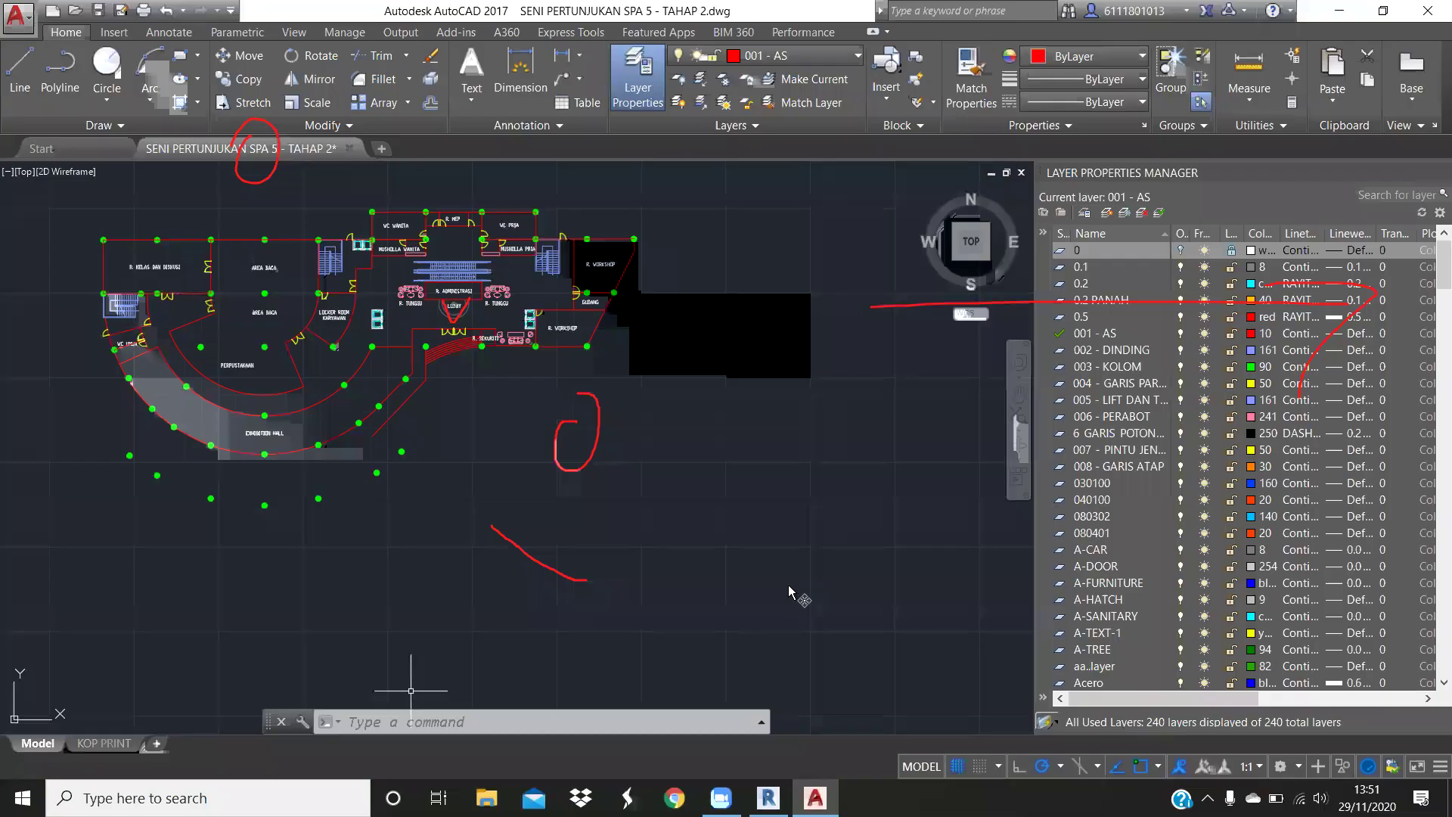
key(alt+Tab)
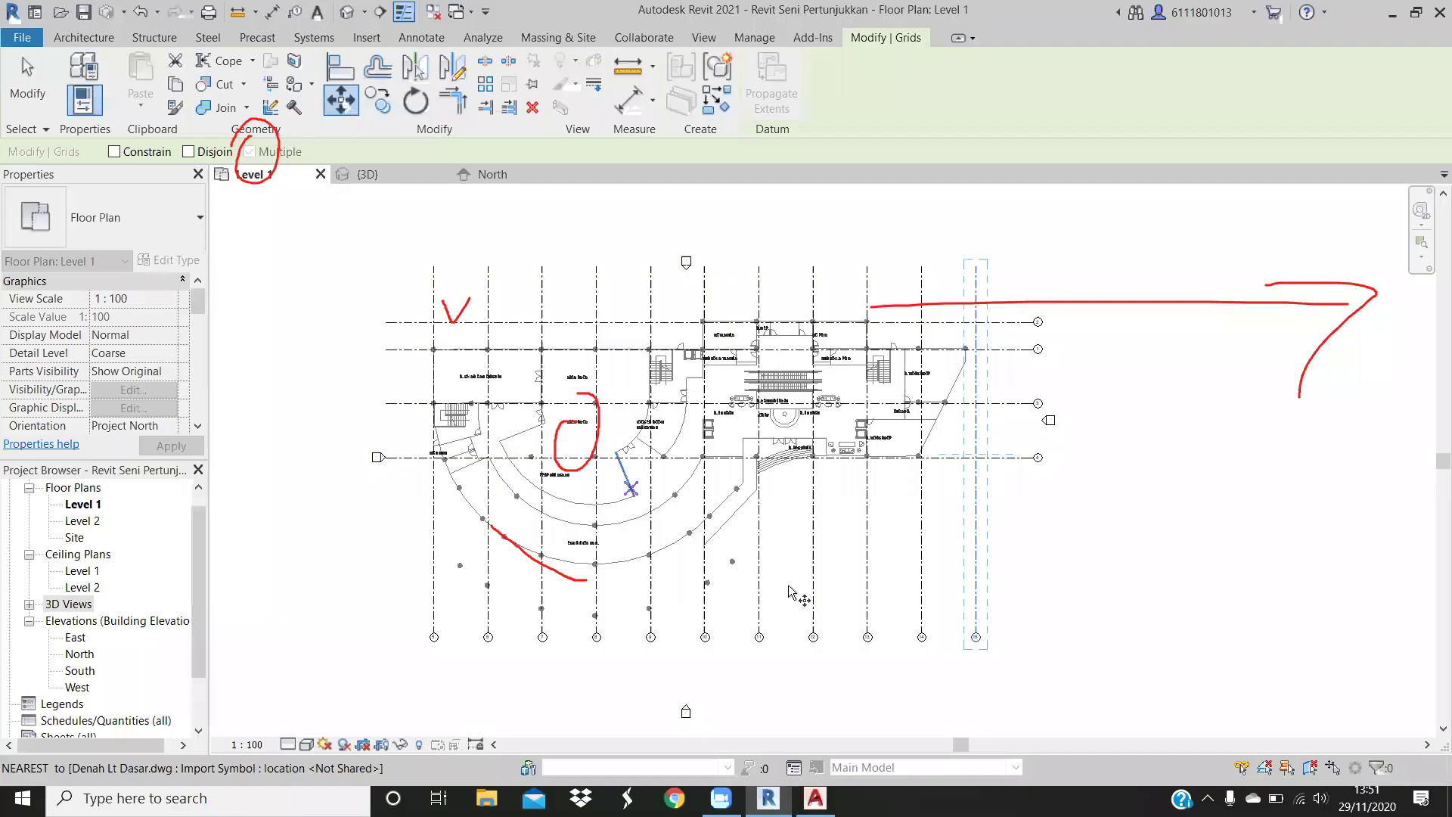
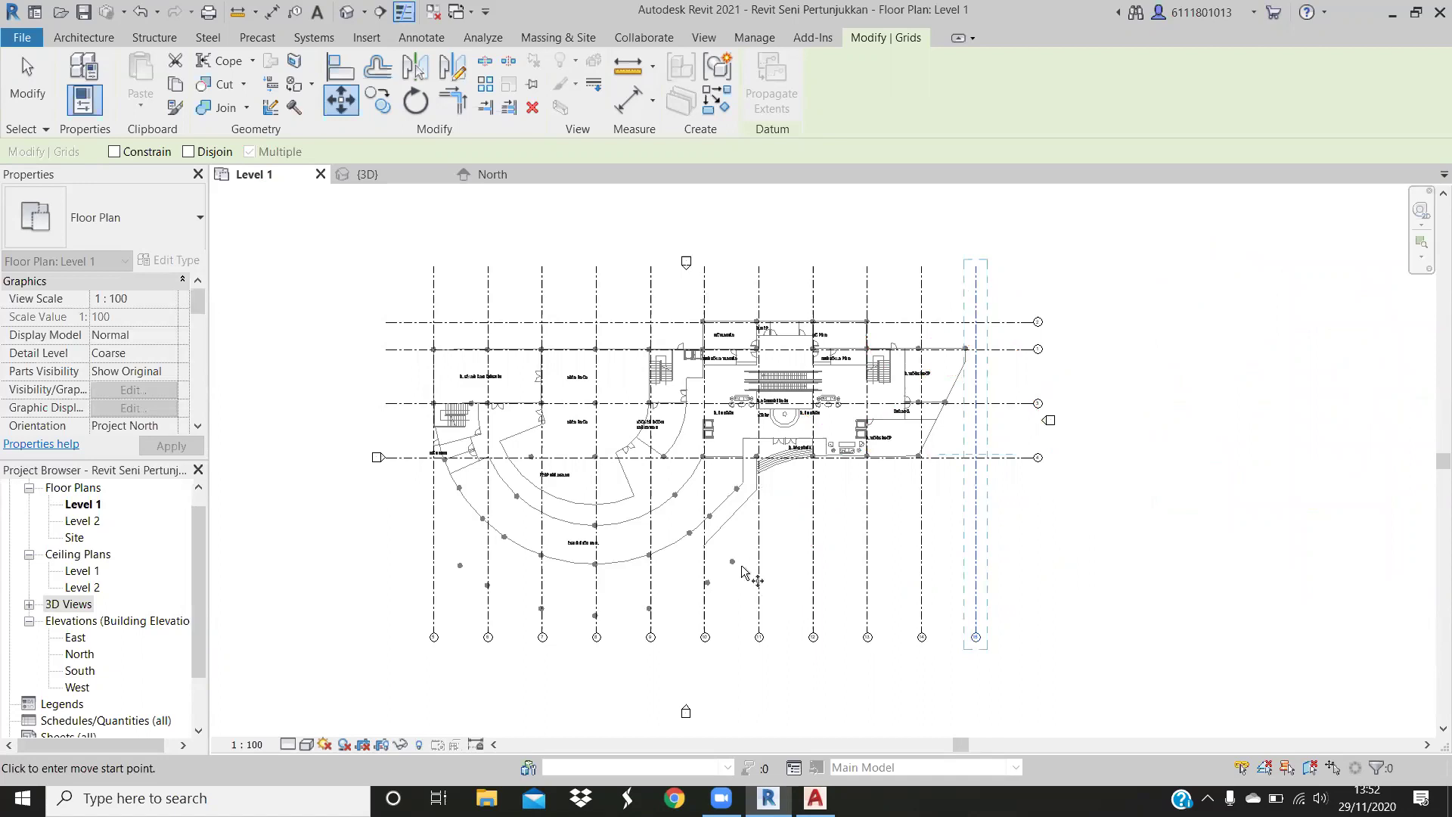
Cancel the pending move of grid 7 and switch to the AutoCAD 2017 drawing
click(542, 457)
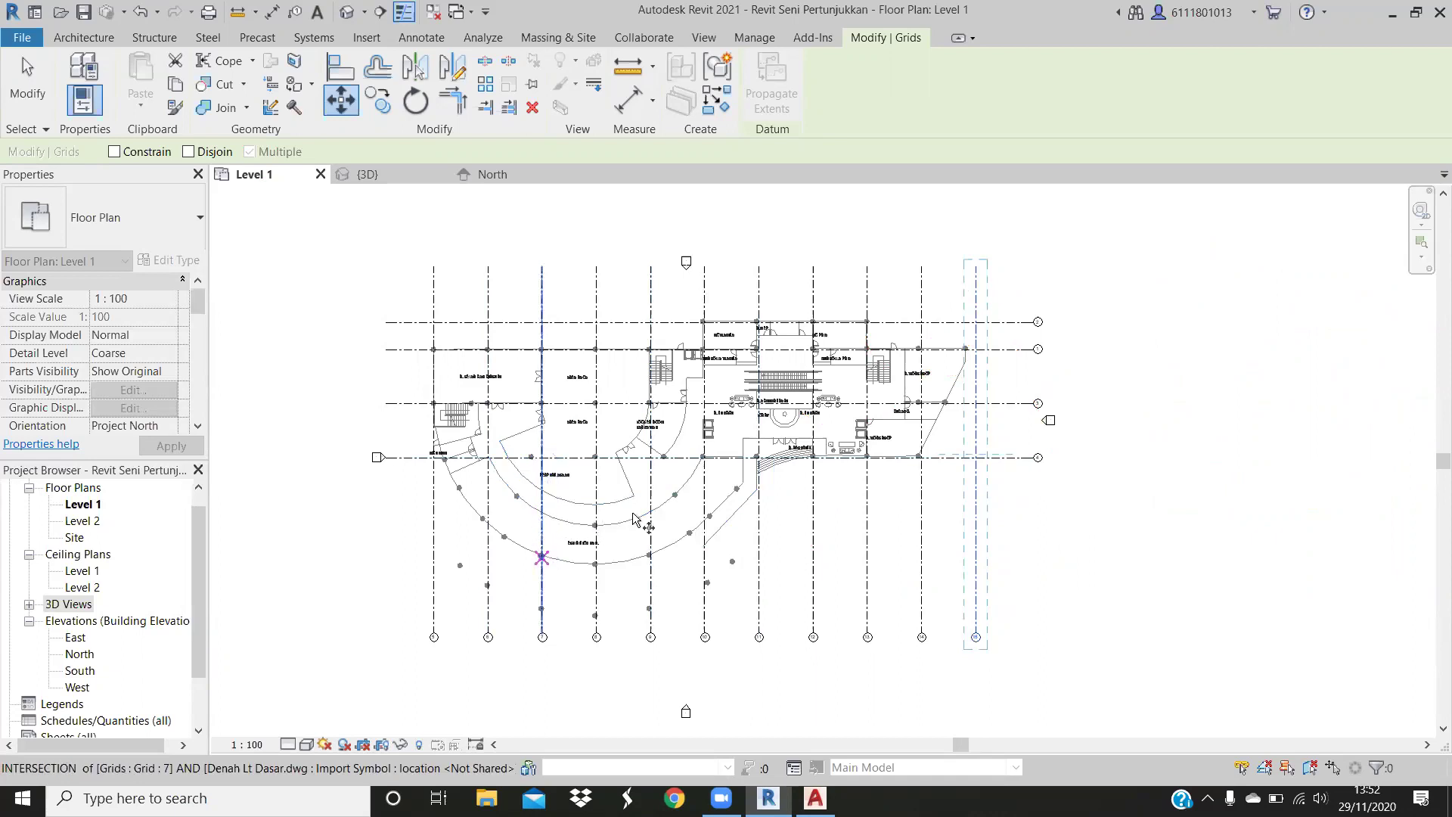
key(Escape)
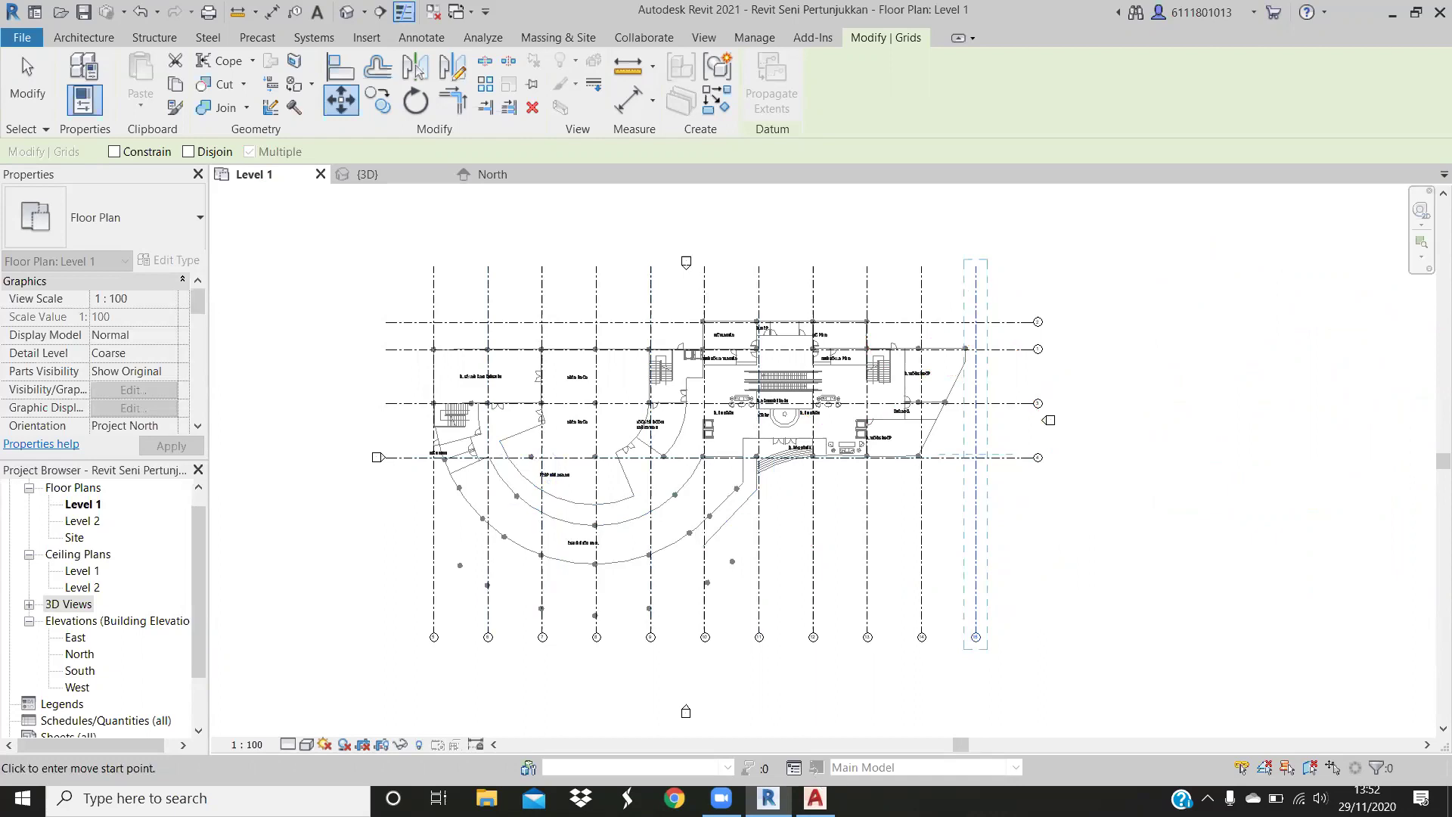
key(alt+Tab)
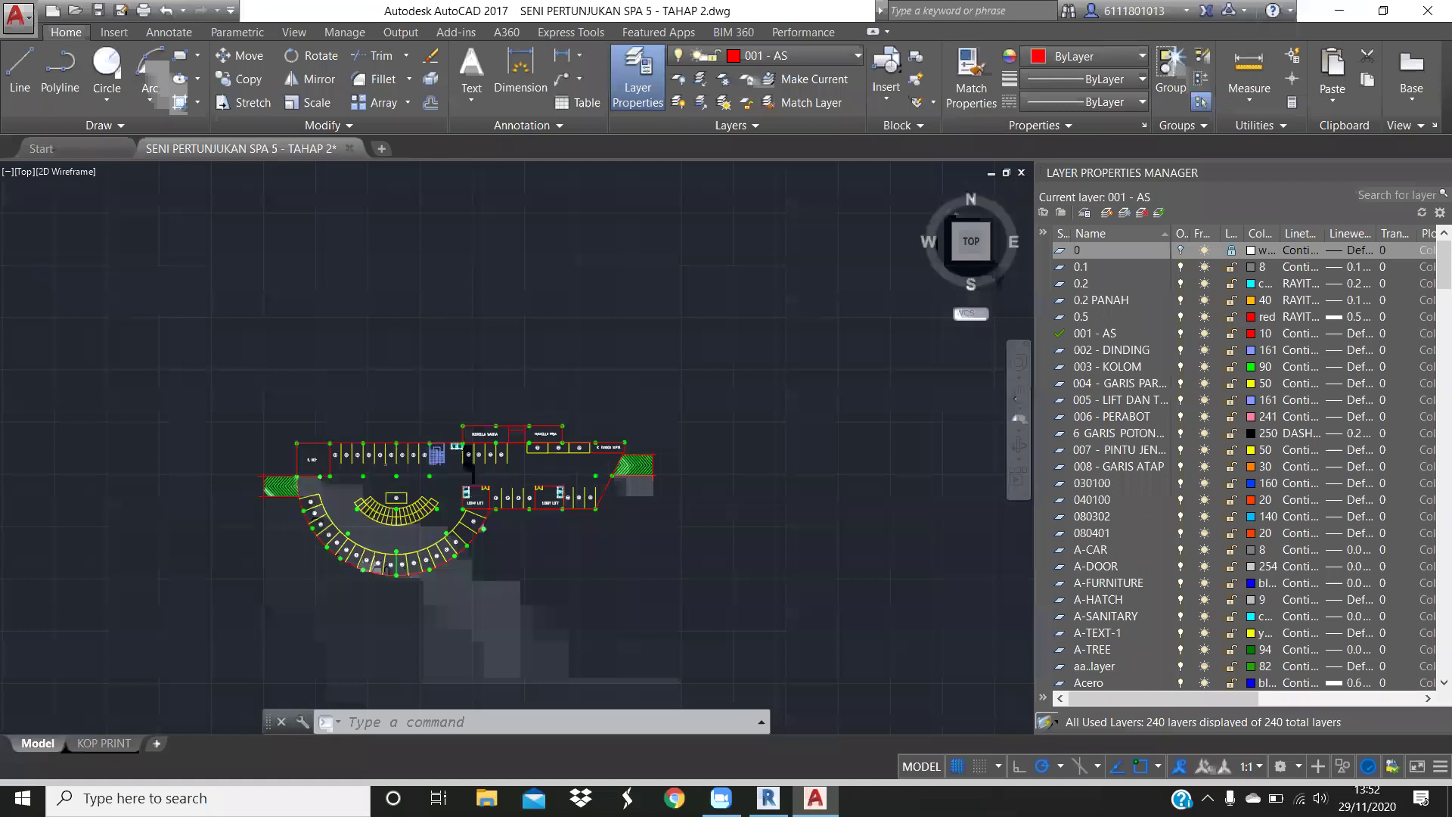
Zoom and pan around the AutoCAD floor plans, recentring the drawing
scroll(398, 499, up, 2)
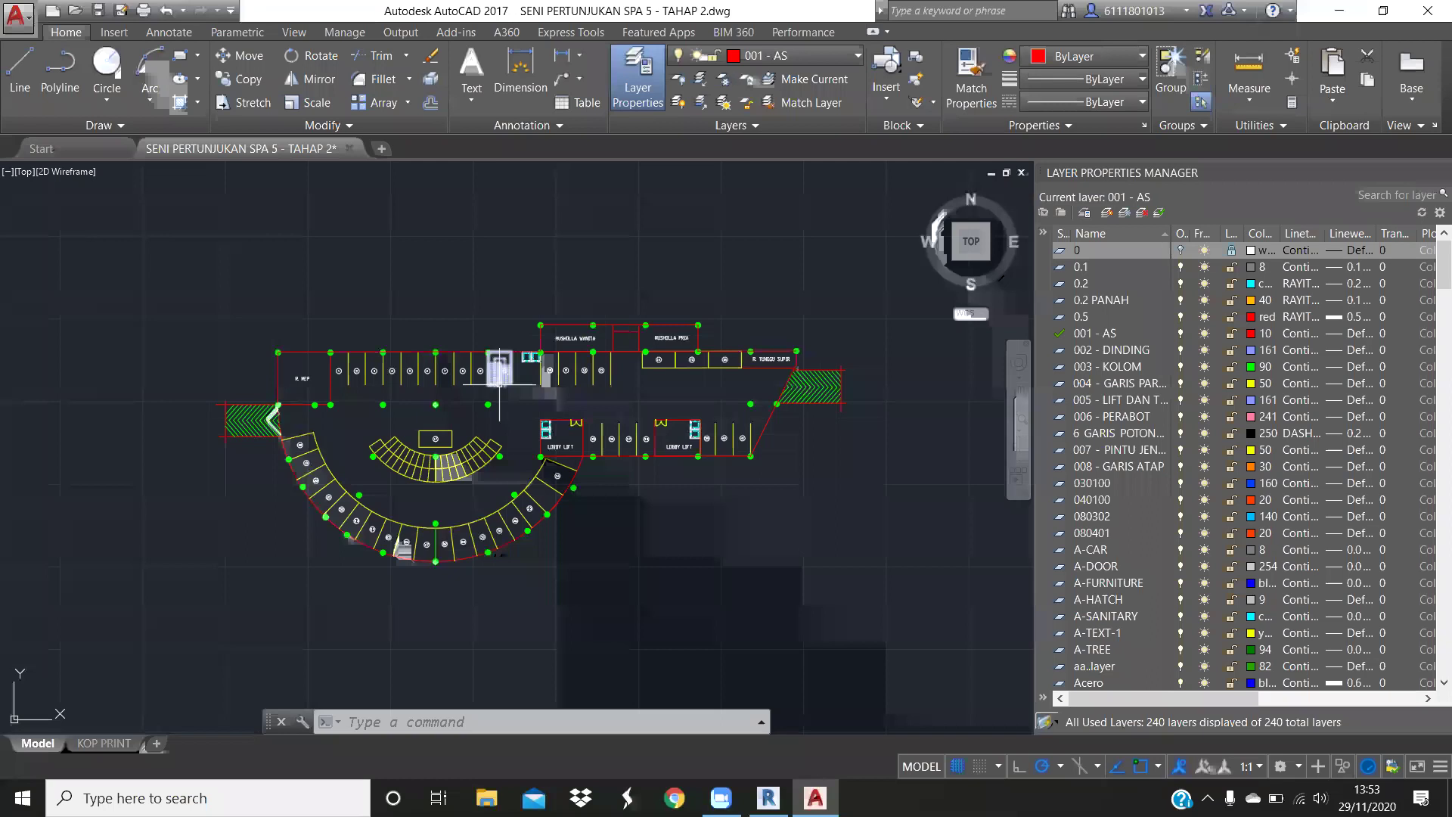
mouse_move(768, 799)
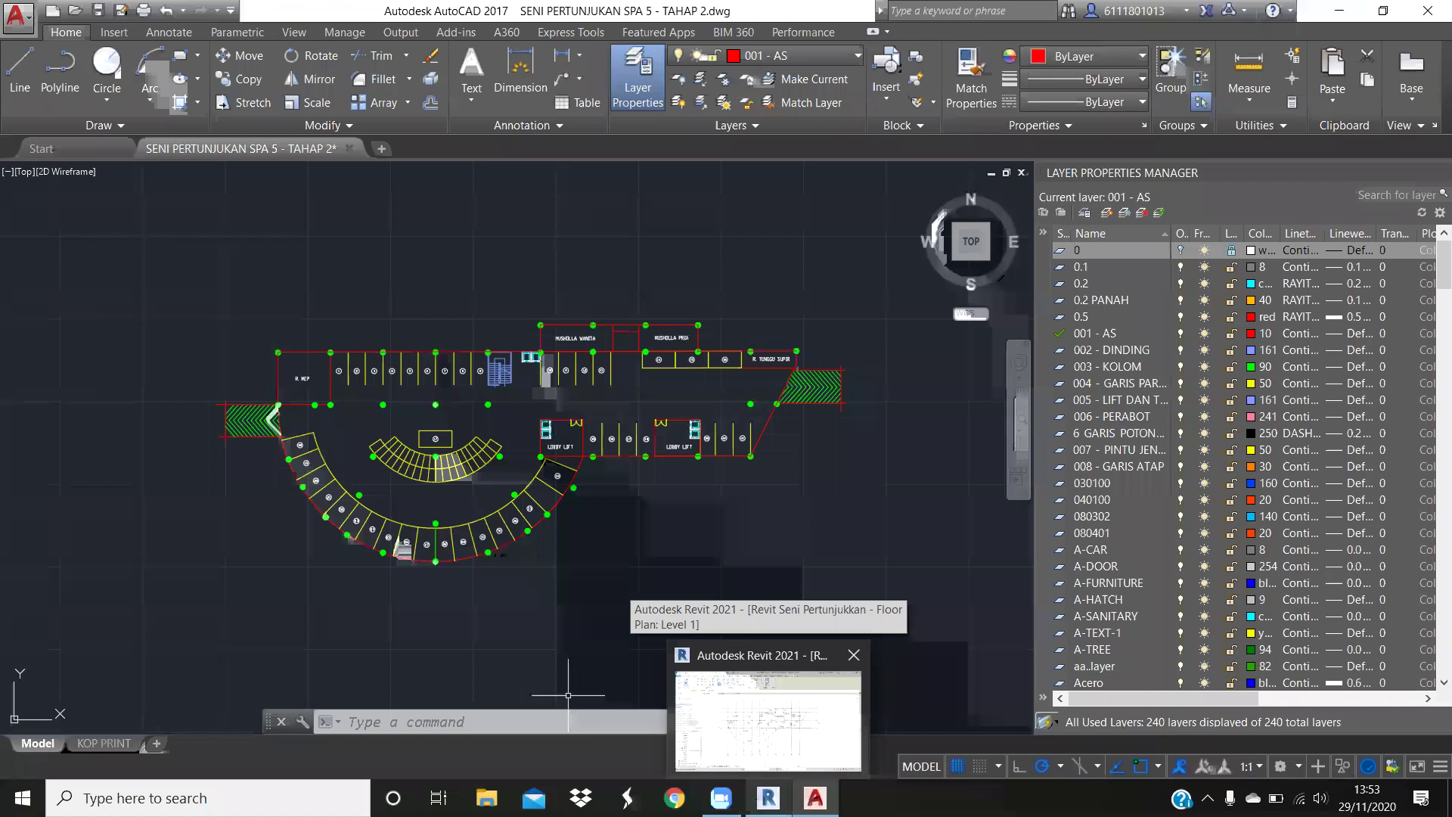
scroll(509, 550, up, 2)
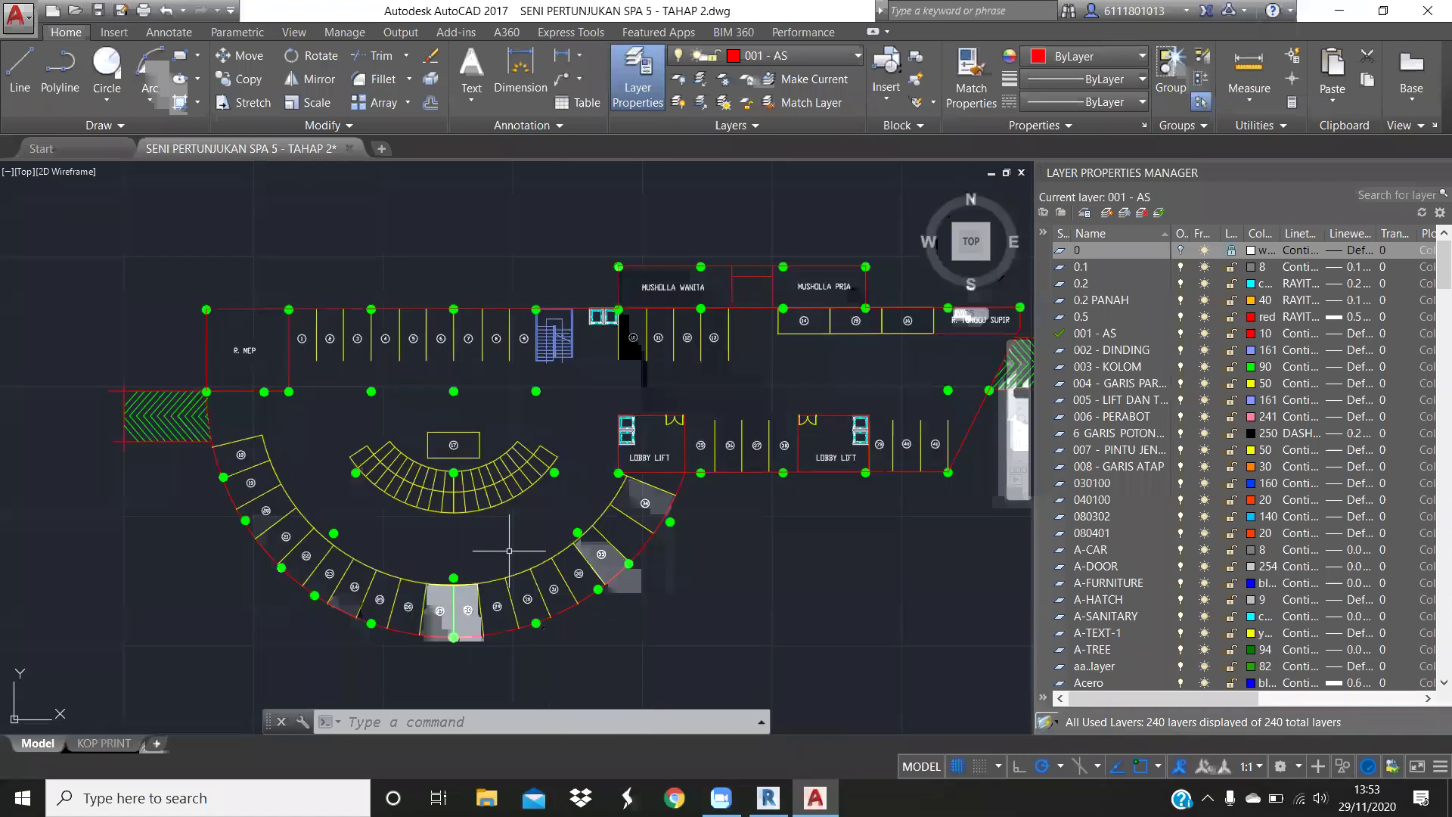
scroll(509, 550, down, 3)
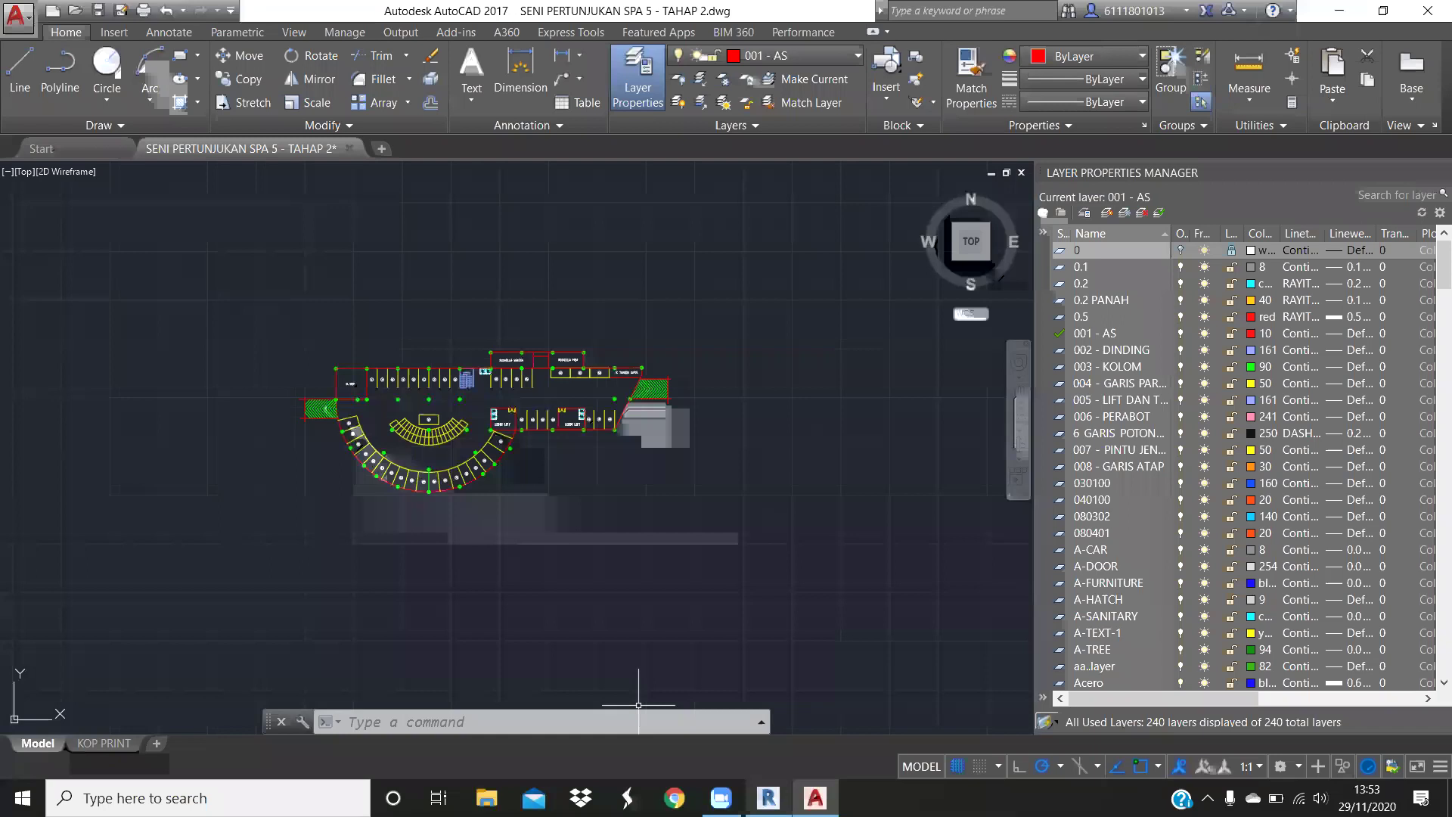
scroll(402, 393, up, 2)
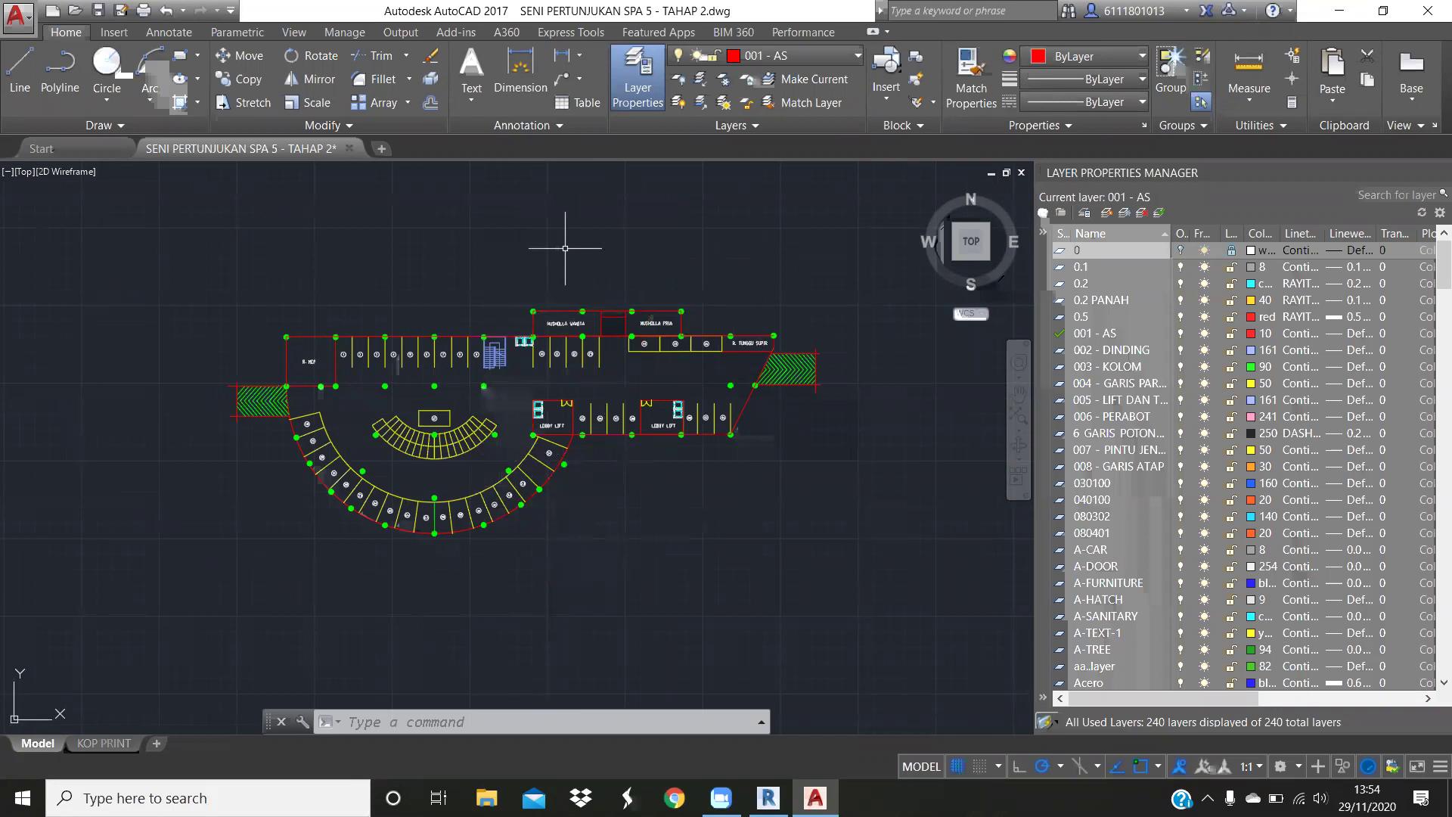
middle_drag(565, 247, 577, 461)
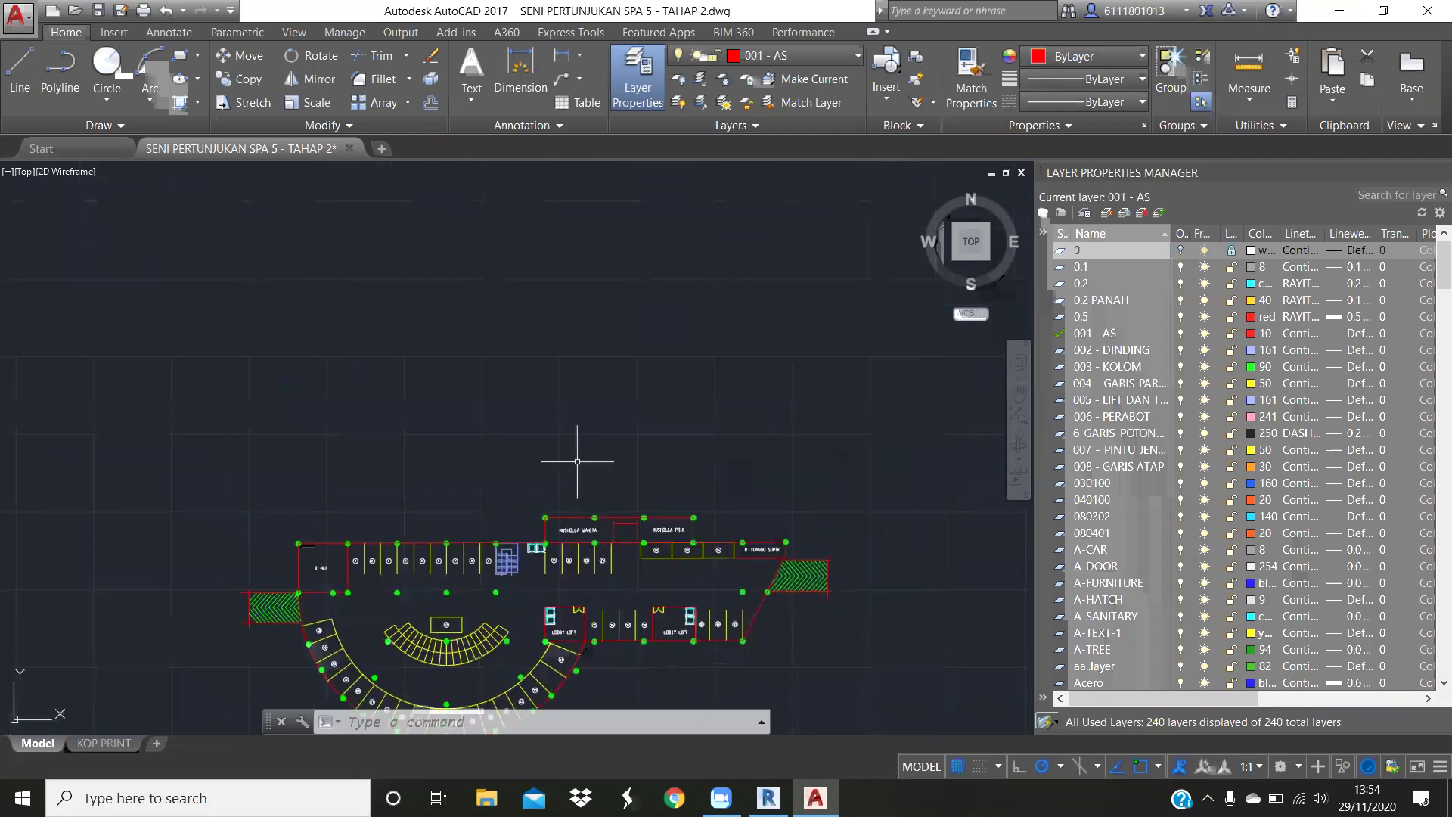
scroll(579, 426, down, 2)
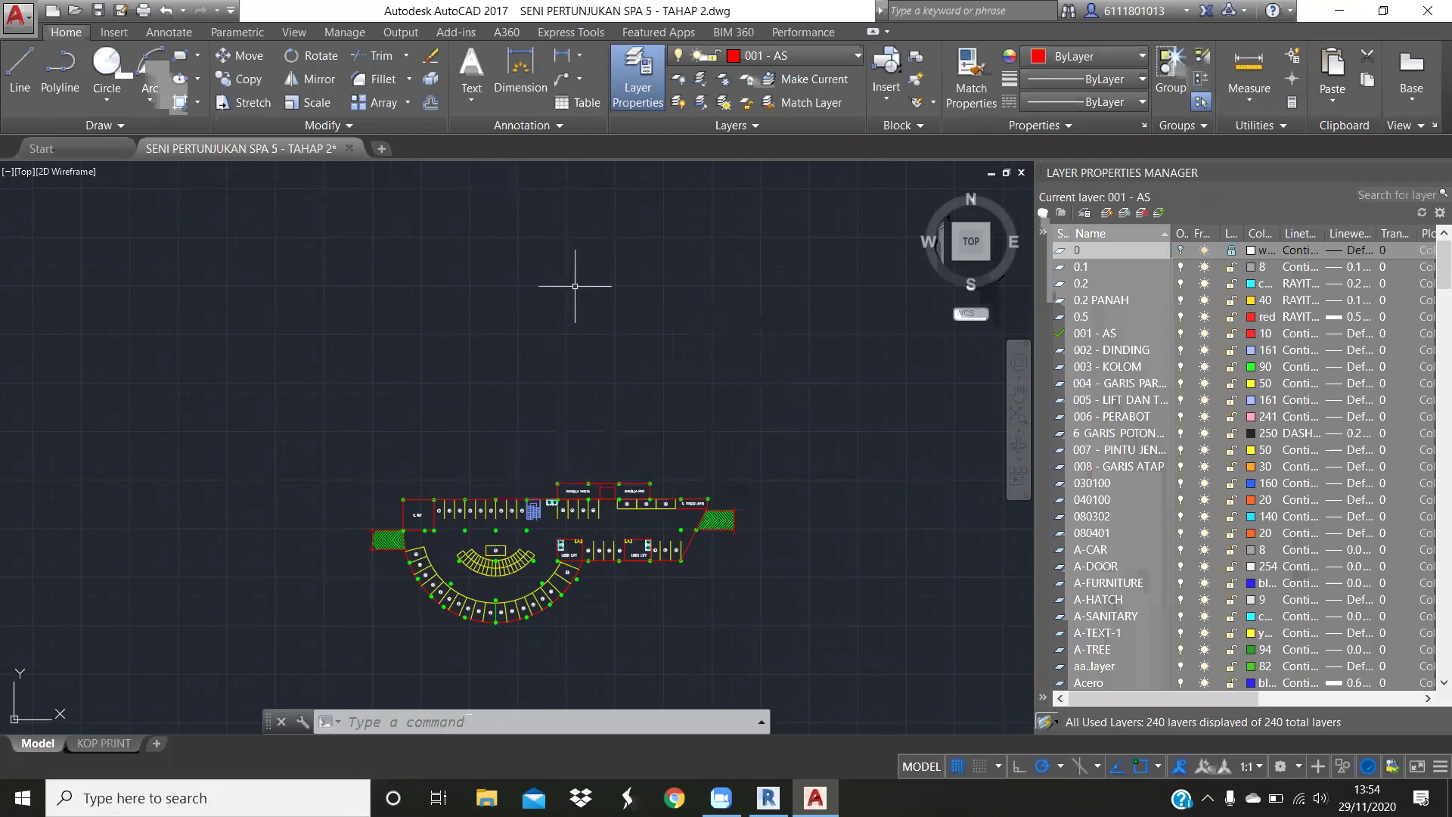
scroll(483, 293, down, 2)
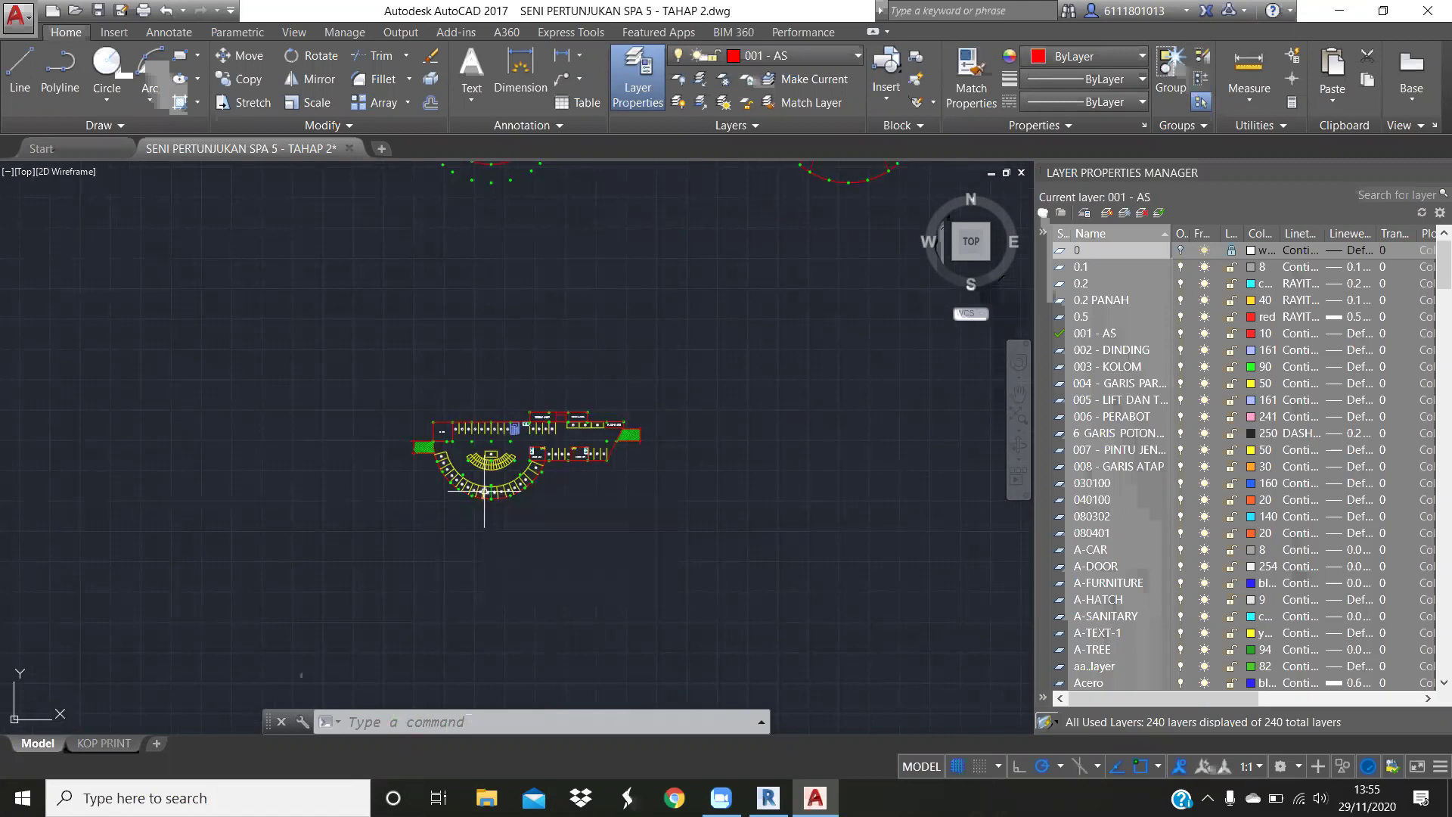
Zoom and pan to bring the top-left floor plan into the centre
scroll(484, 489, up, 2)
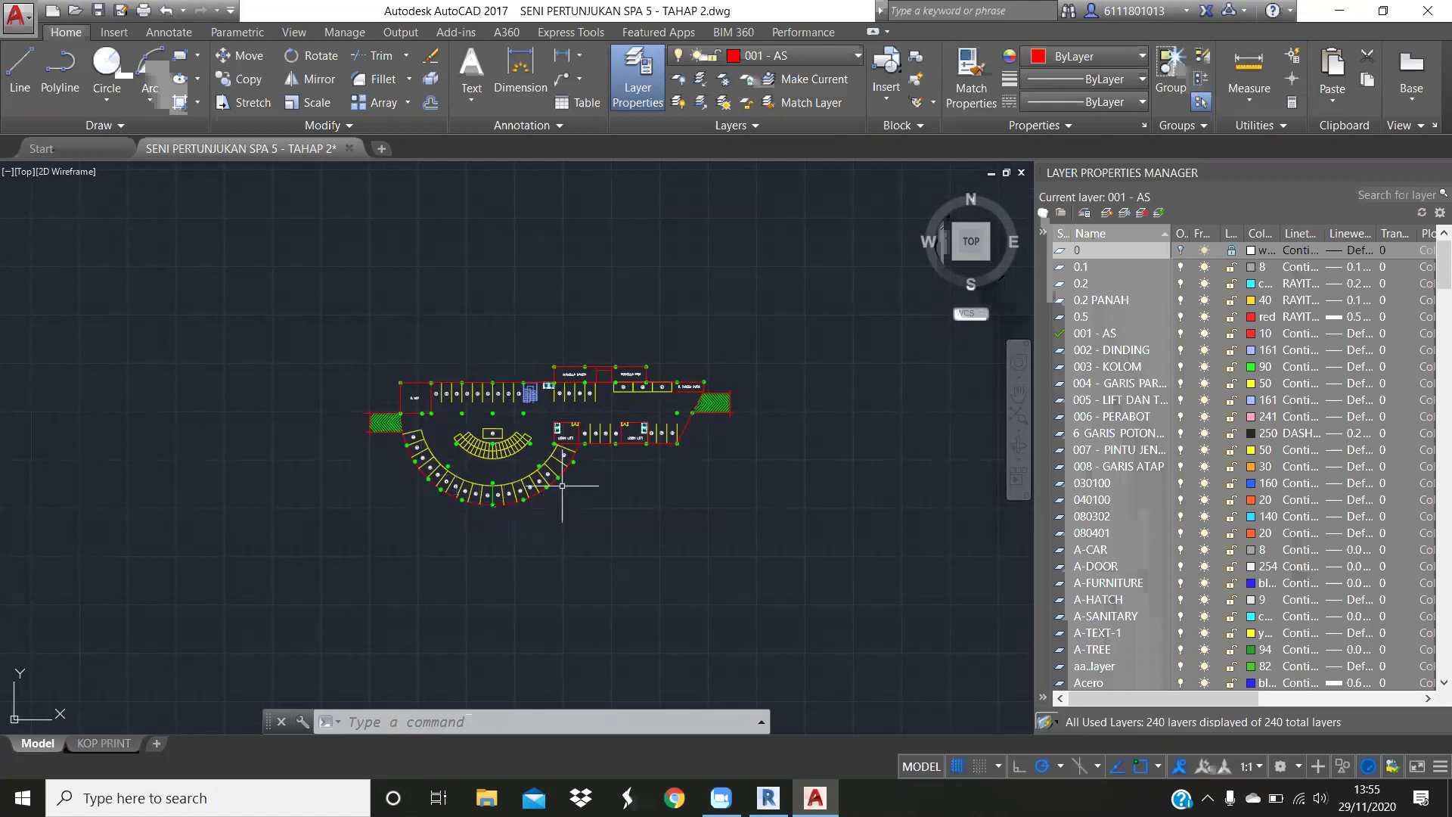
scroll(496, 472, up, 2)
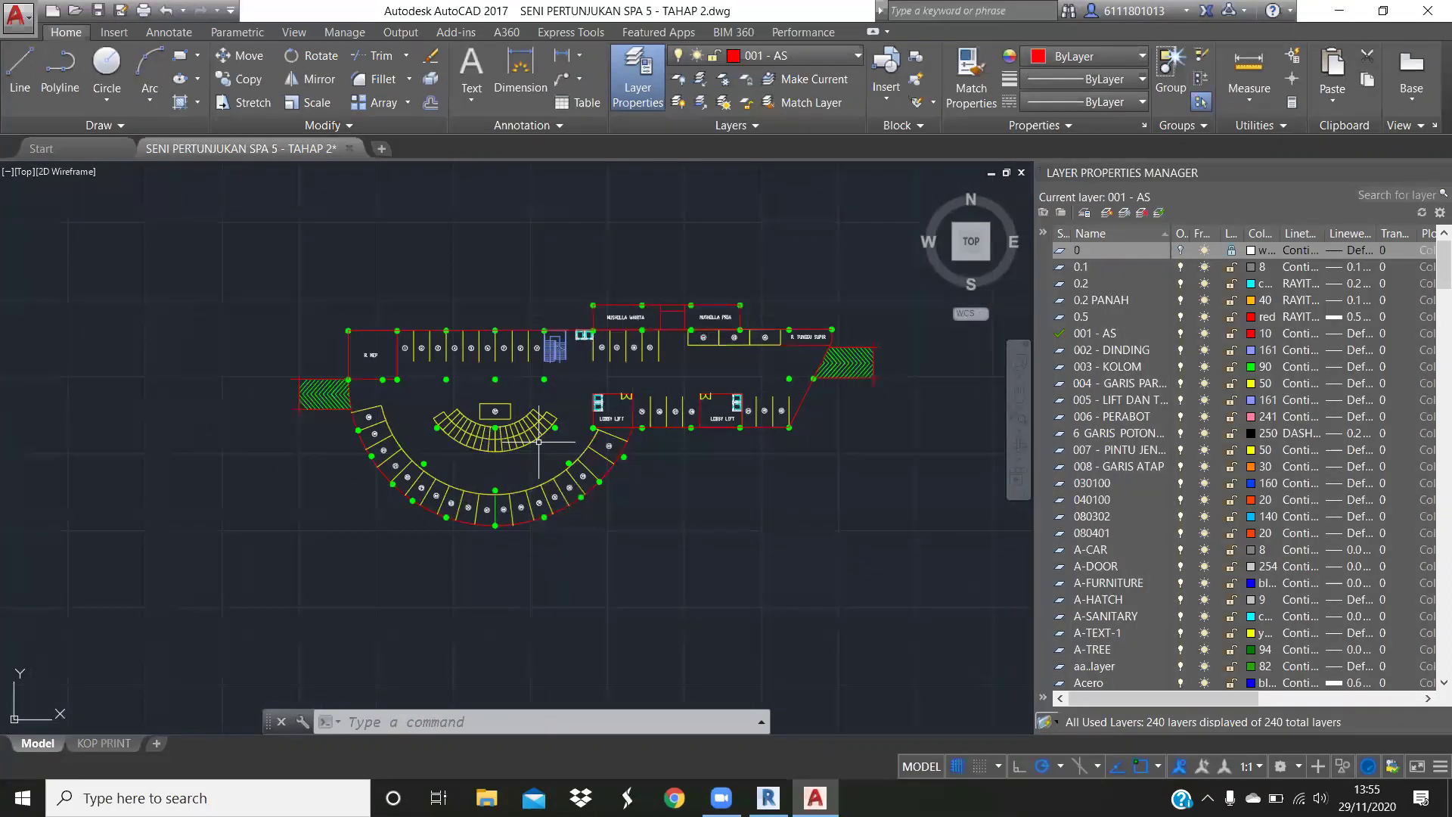
middle_drag(561, 259, 522, 560)
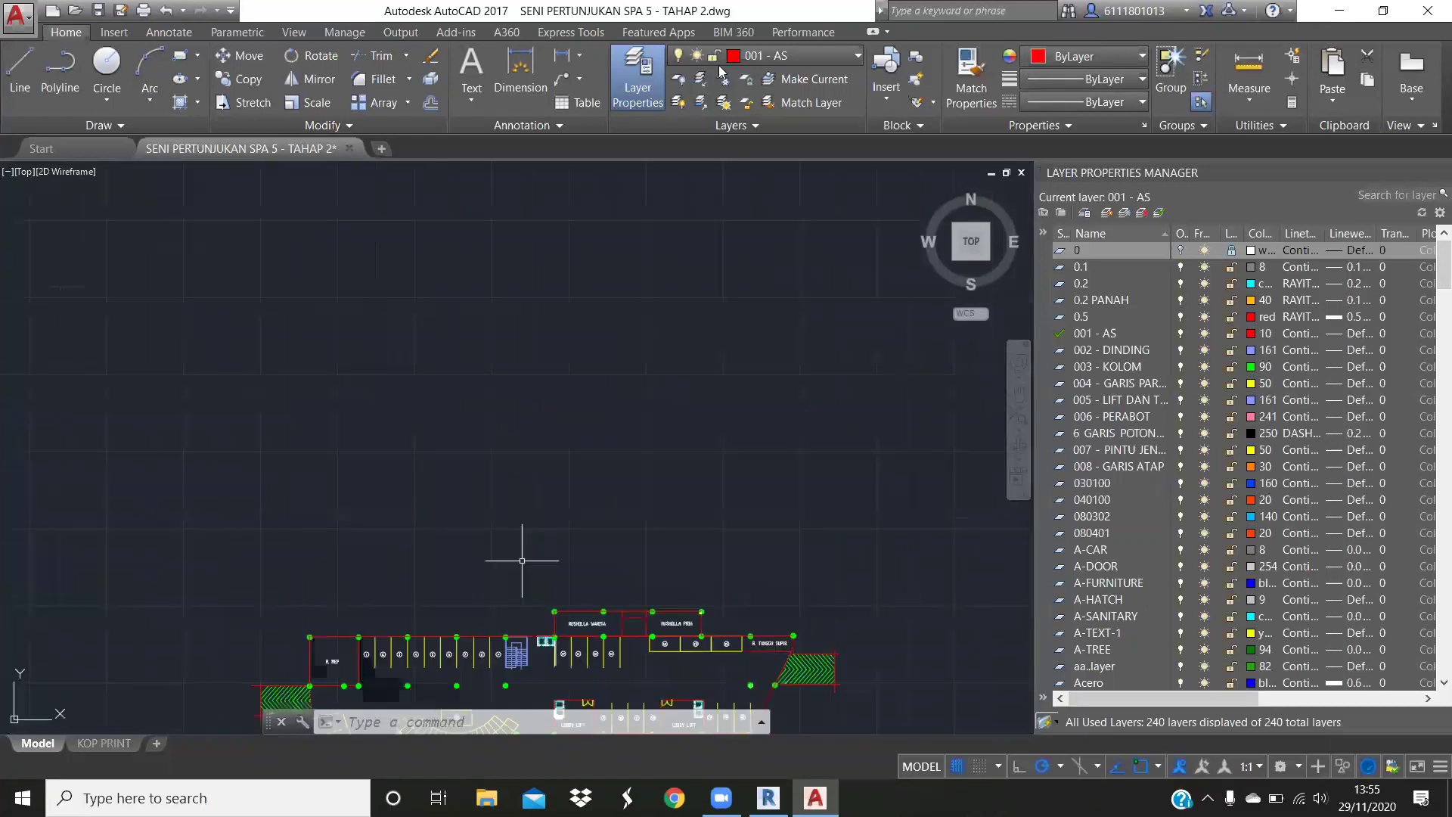
scroll(522, 561, down, 2)
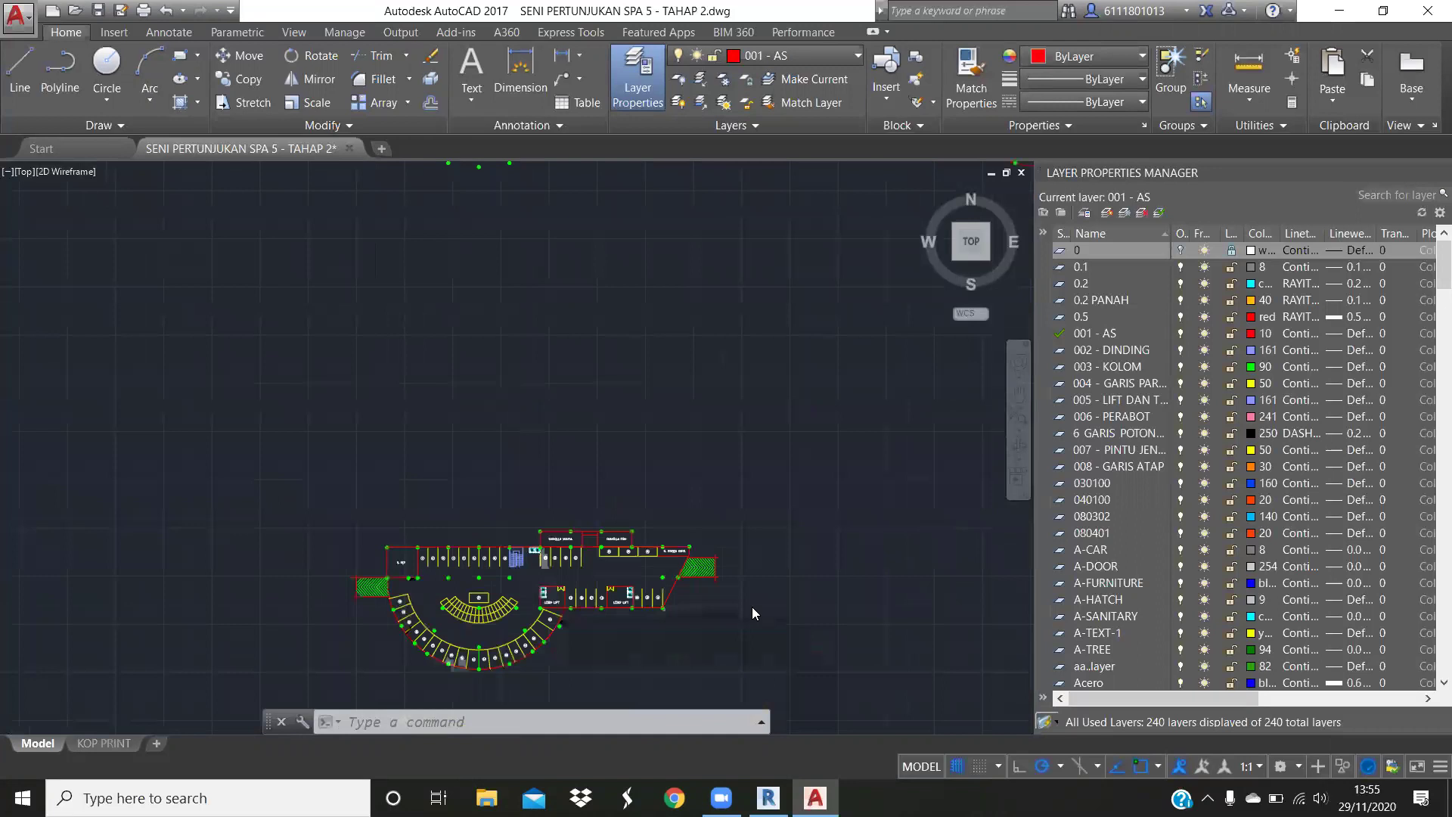
scroll(527, 306, down, 2)
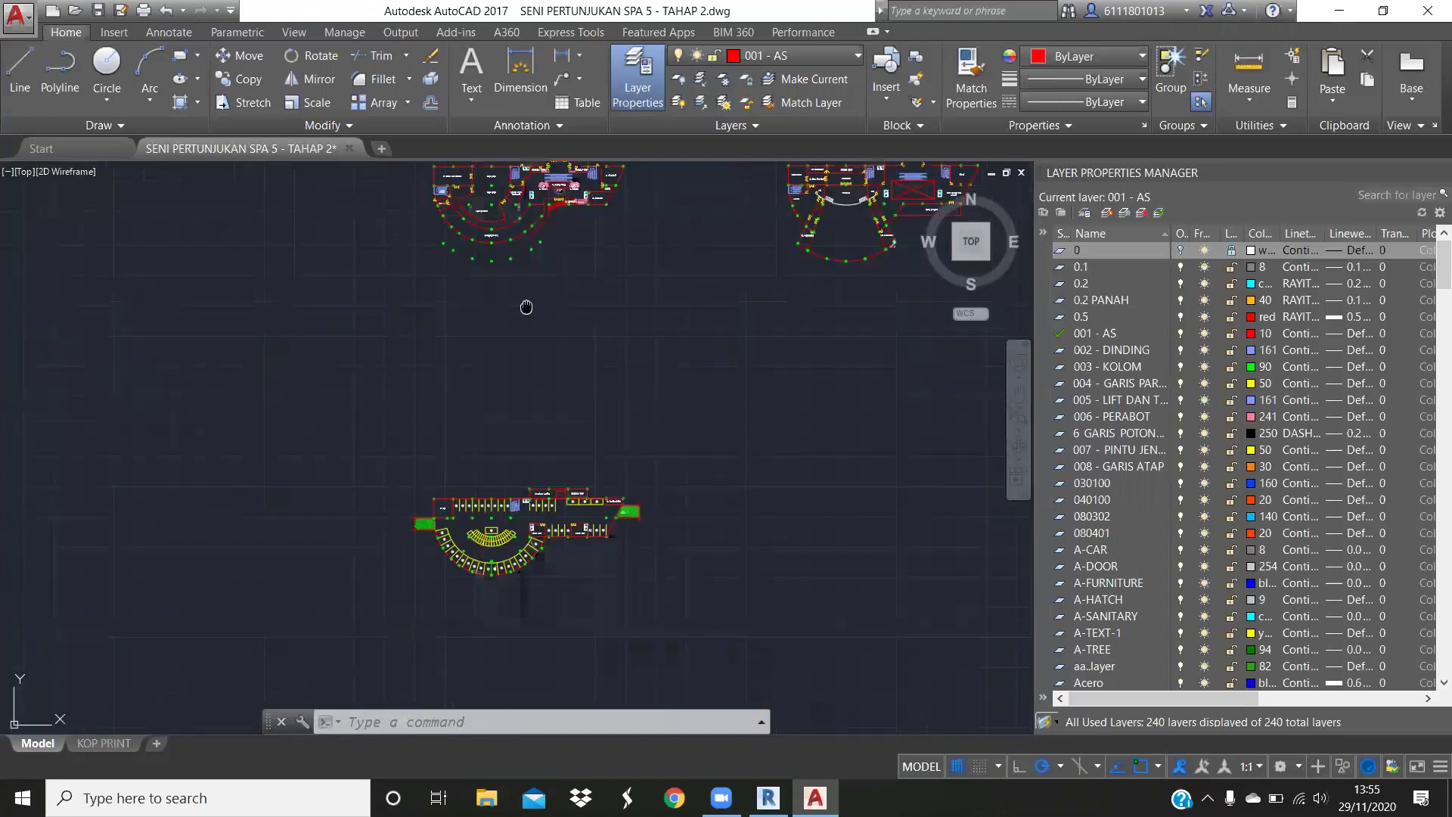
scroll(449, 432, up, 2)
mouse_move(495, 218)
middle_down()
mouse_move(449, 433)
mouse_move(523, 416)
middle_up()
scroll(449, 433, up, 2)
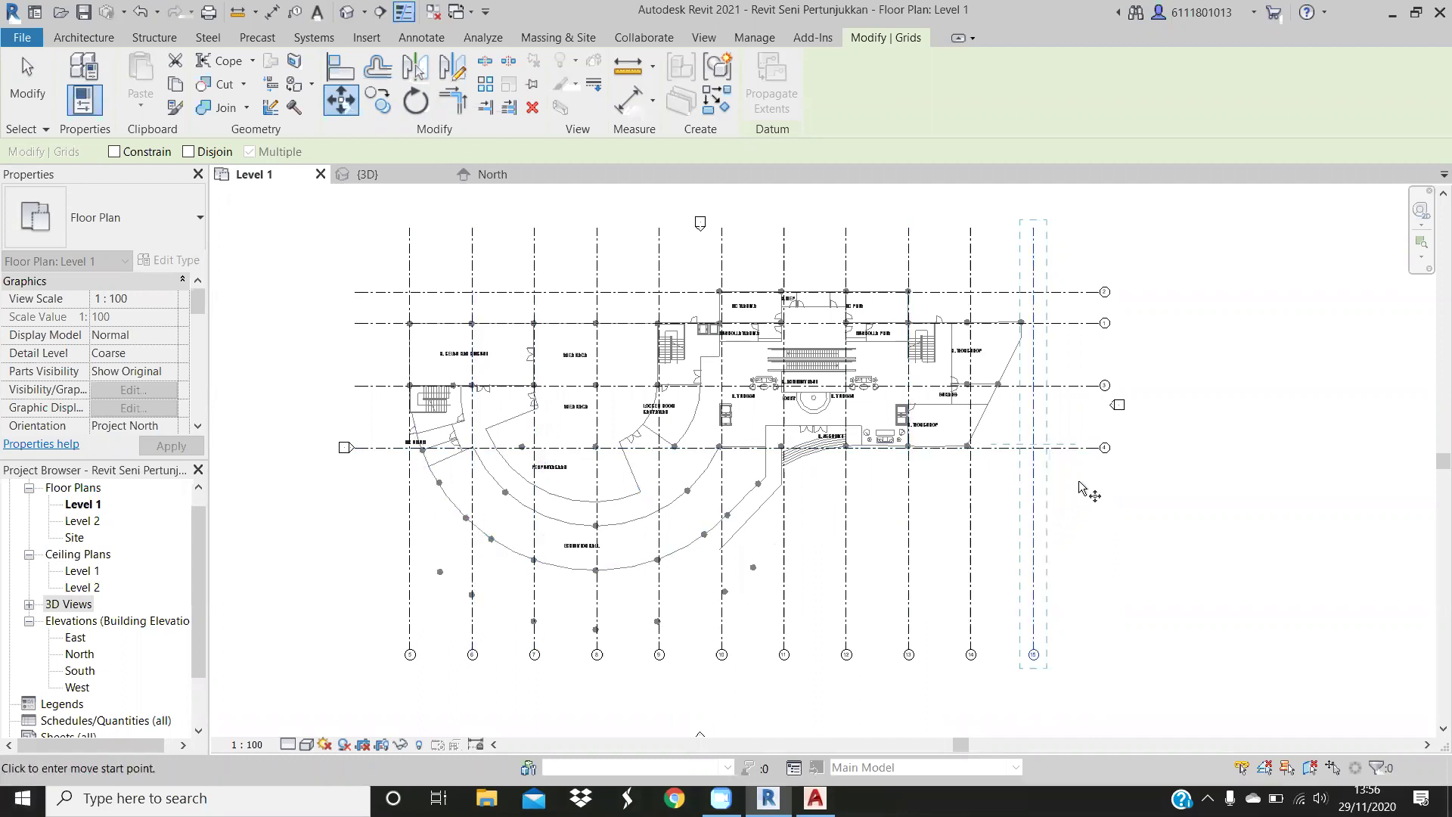
Start a copy of grid 4, then cancel it while keeping grid 4 selected
scroll(964, 466, up, 1)
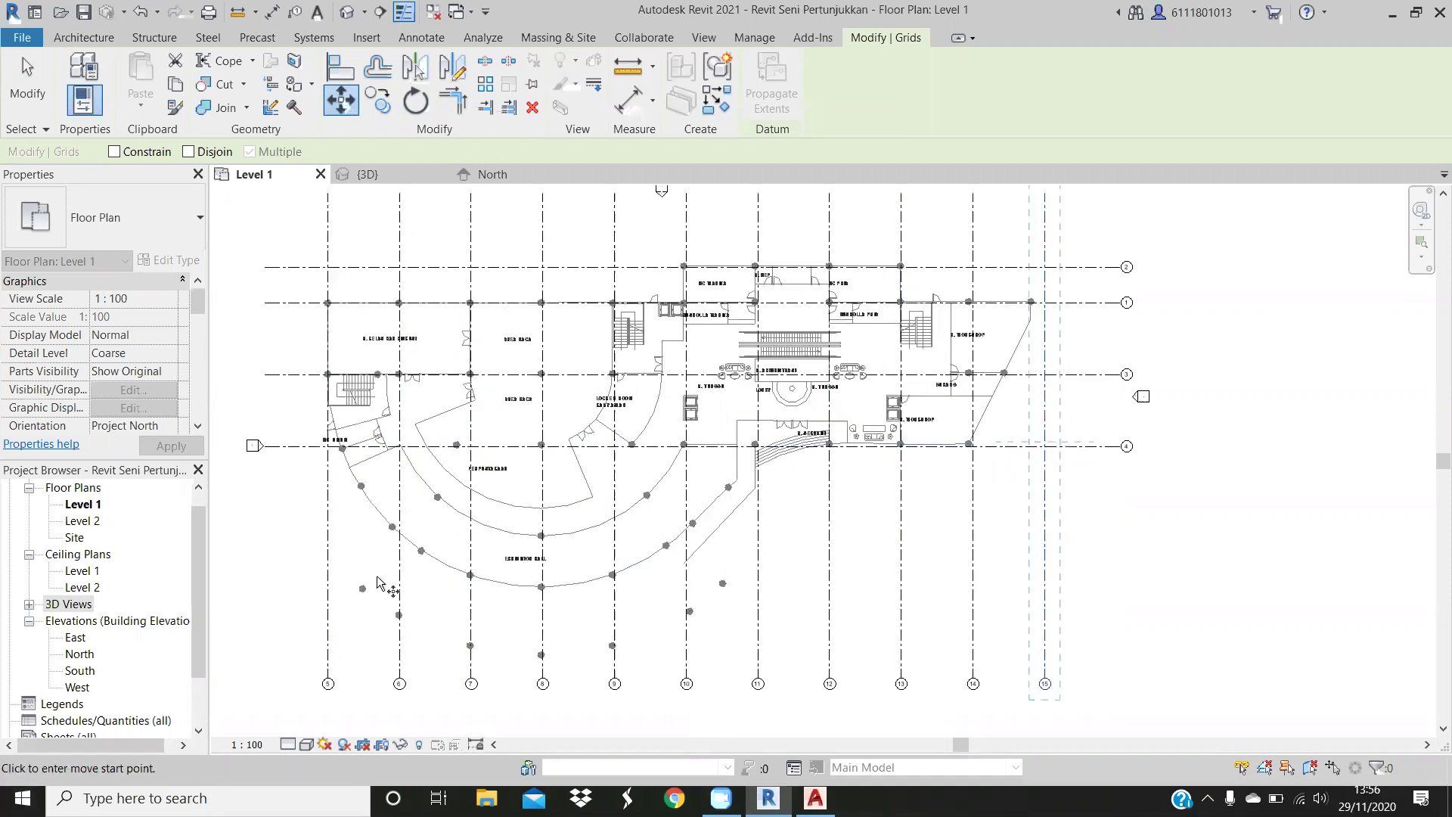
scroll(431, 597, up, 1)
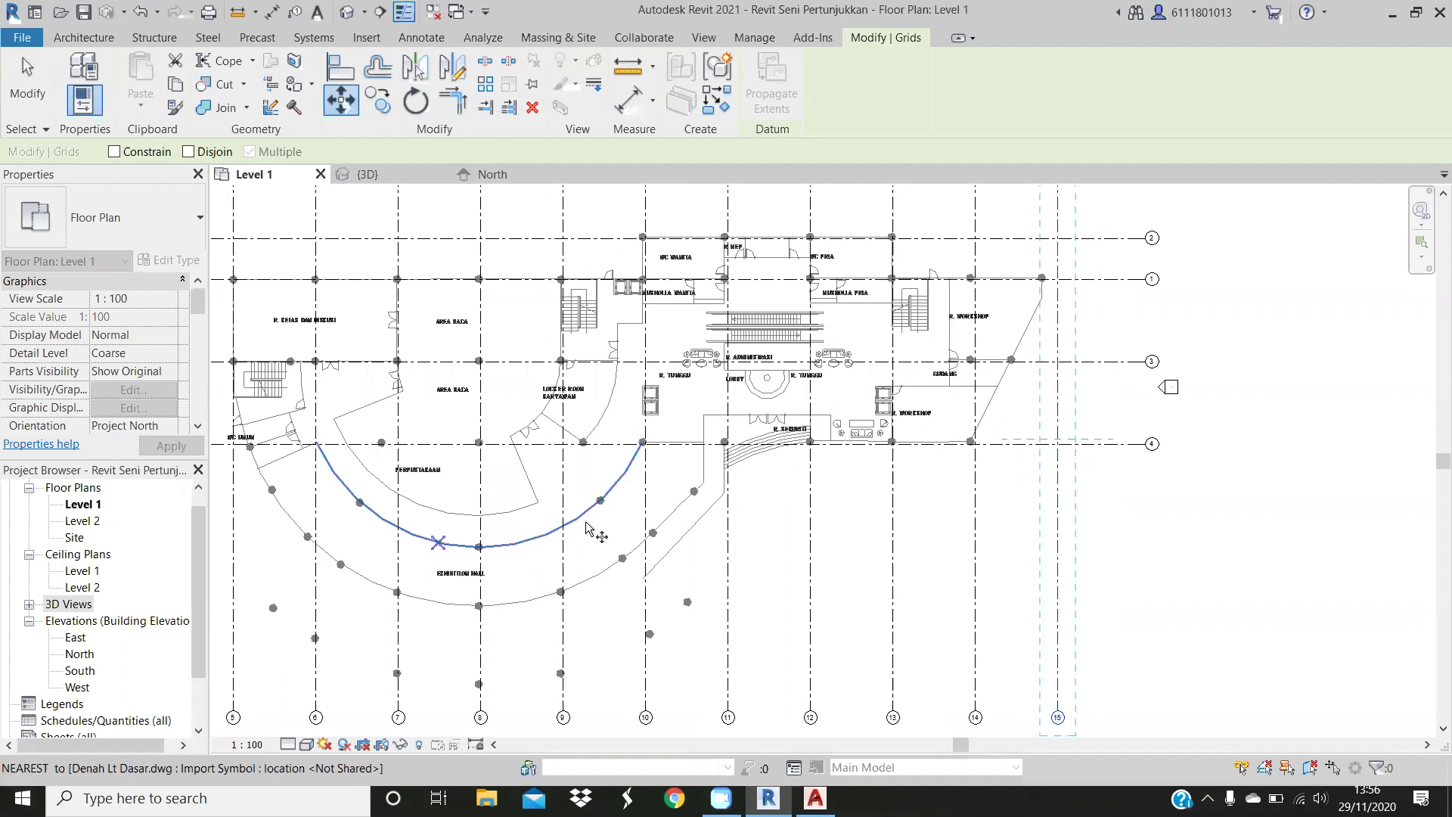
key(c)
key(o)
click(1197, 436)
key(Escape)
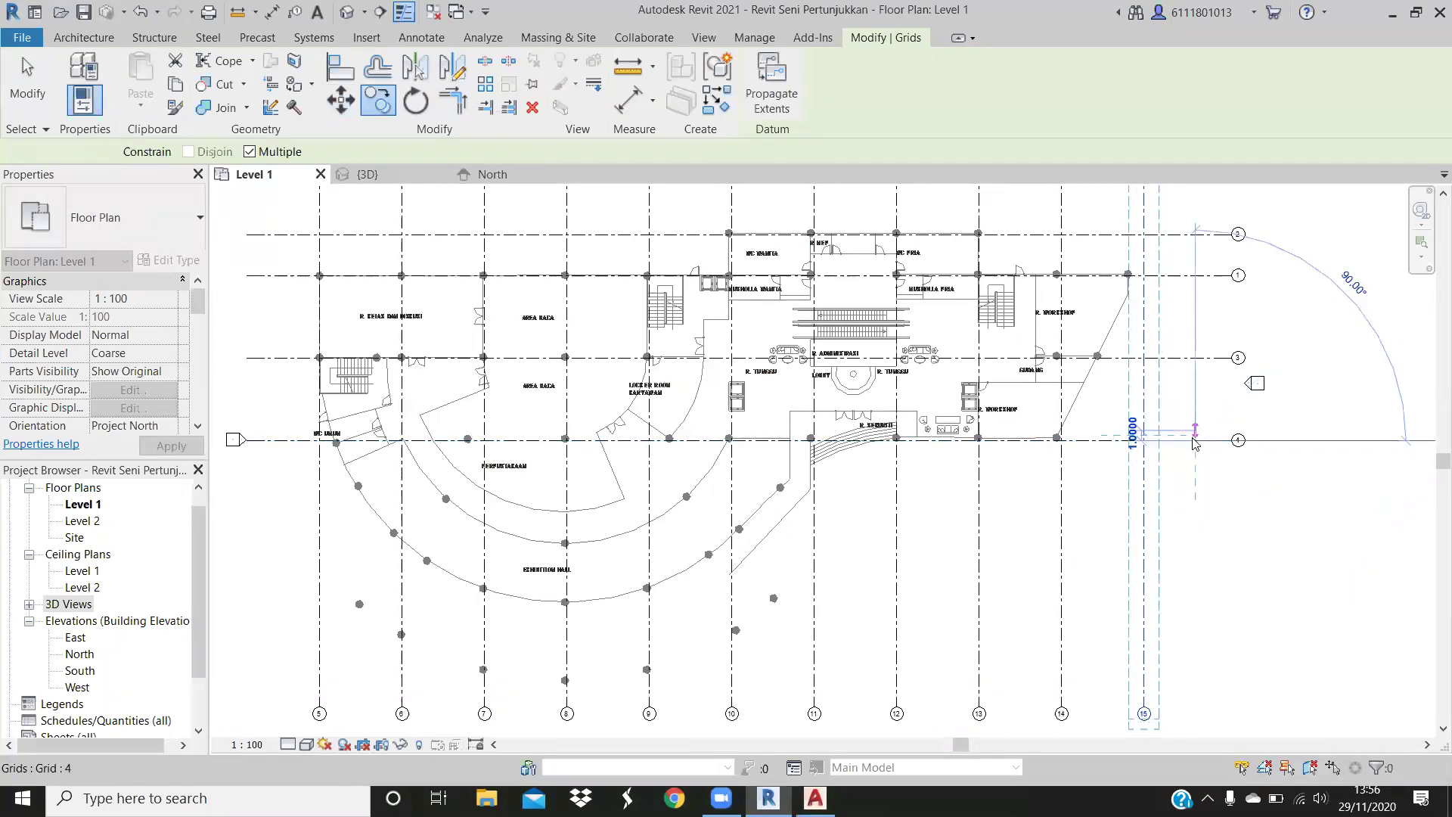
key(Escape)
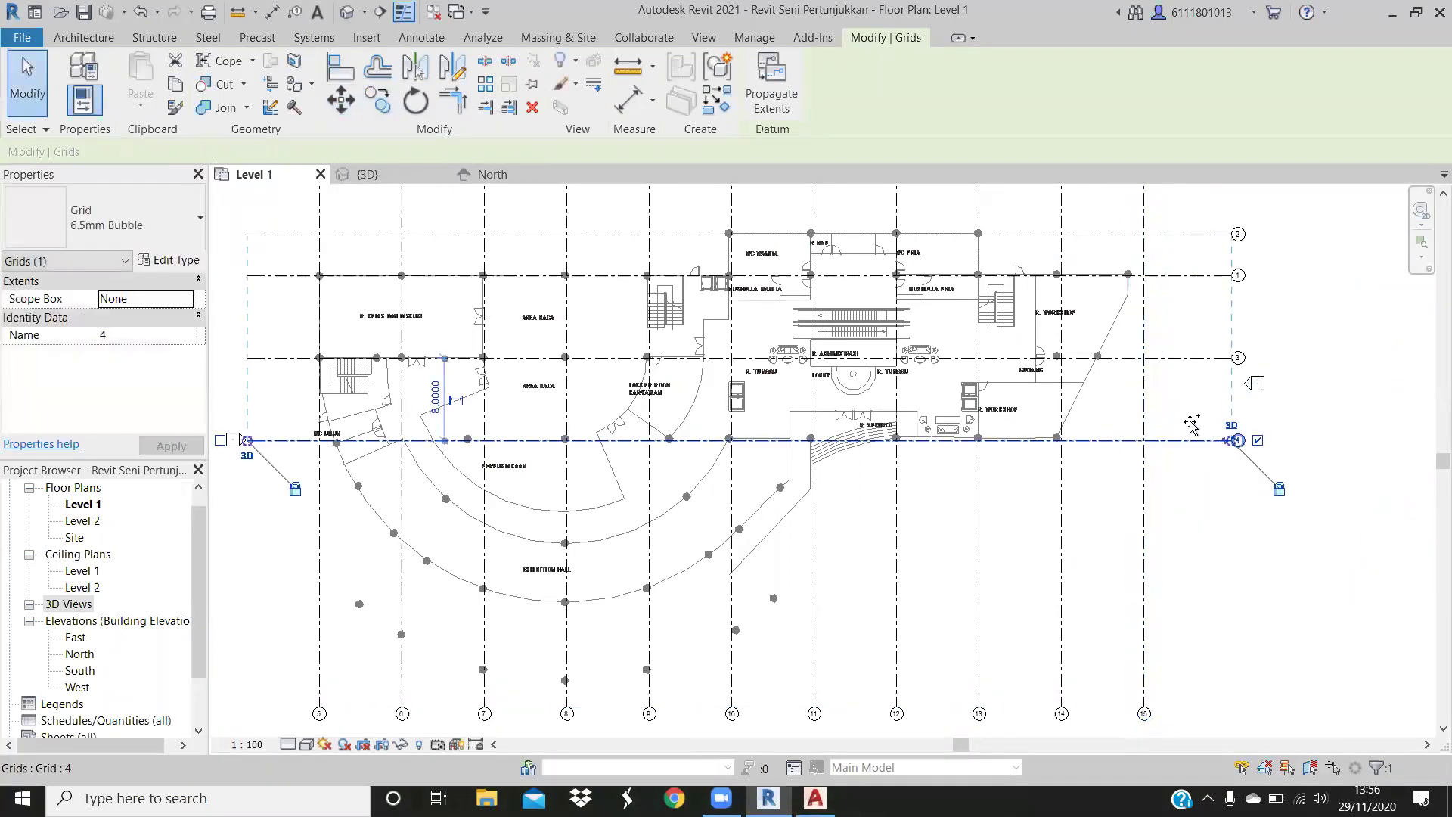
Copy grid 4 into grids 16 and 17, the first 10 units below grid 4
key(c)
click(1190, 441)
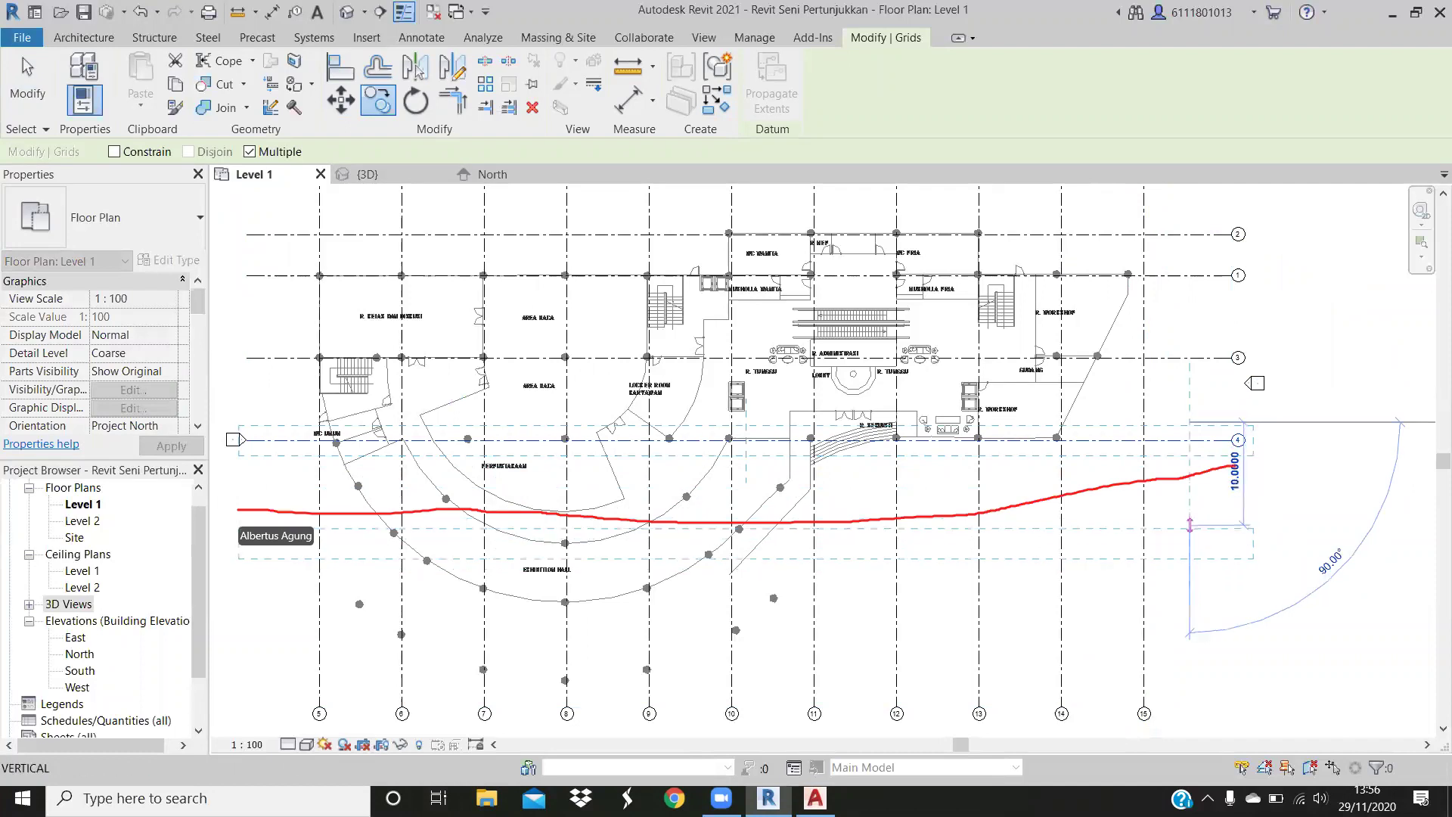
text(10)
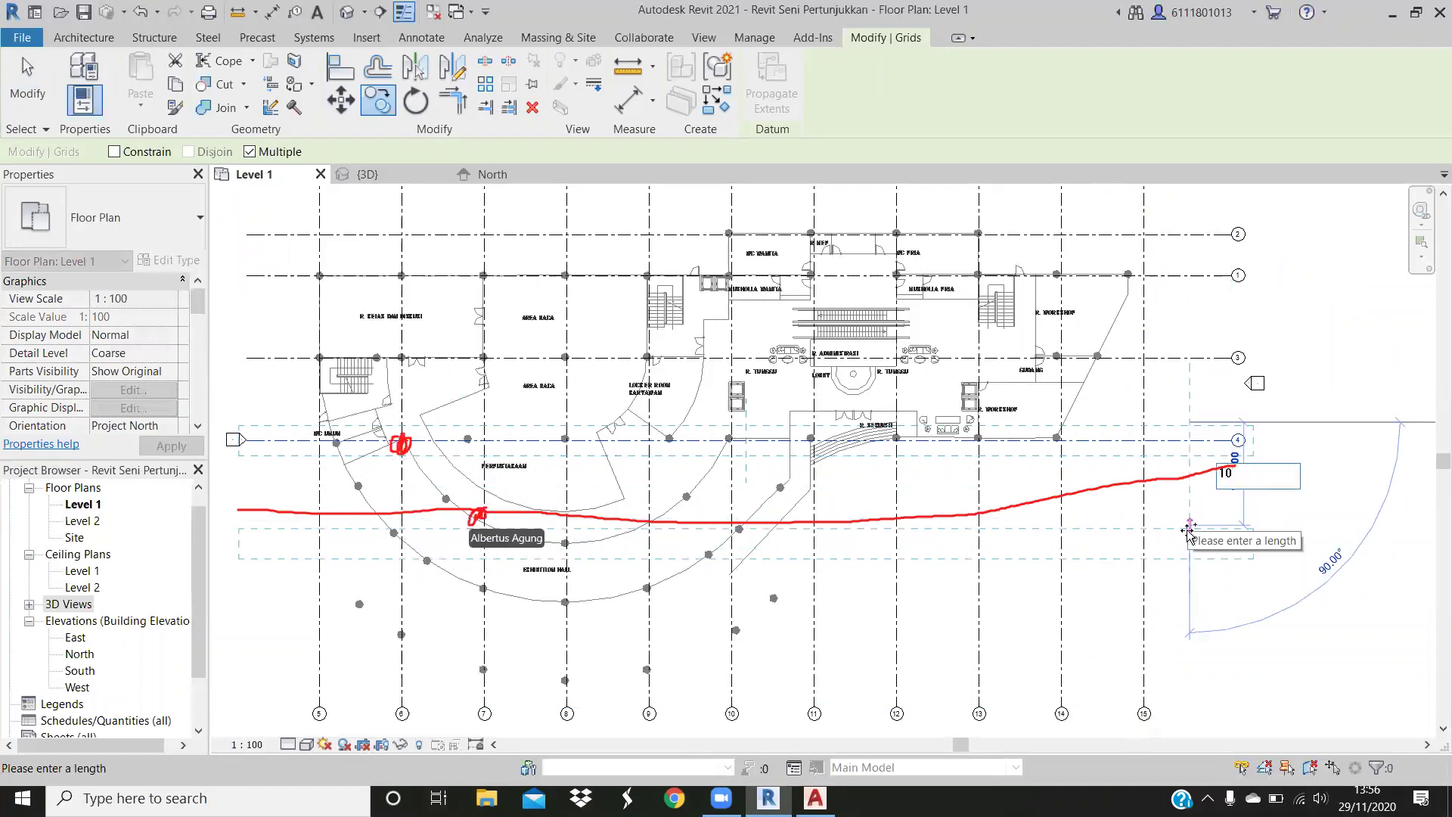
key(Return)
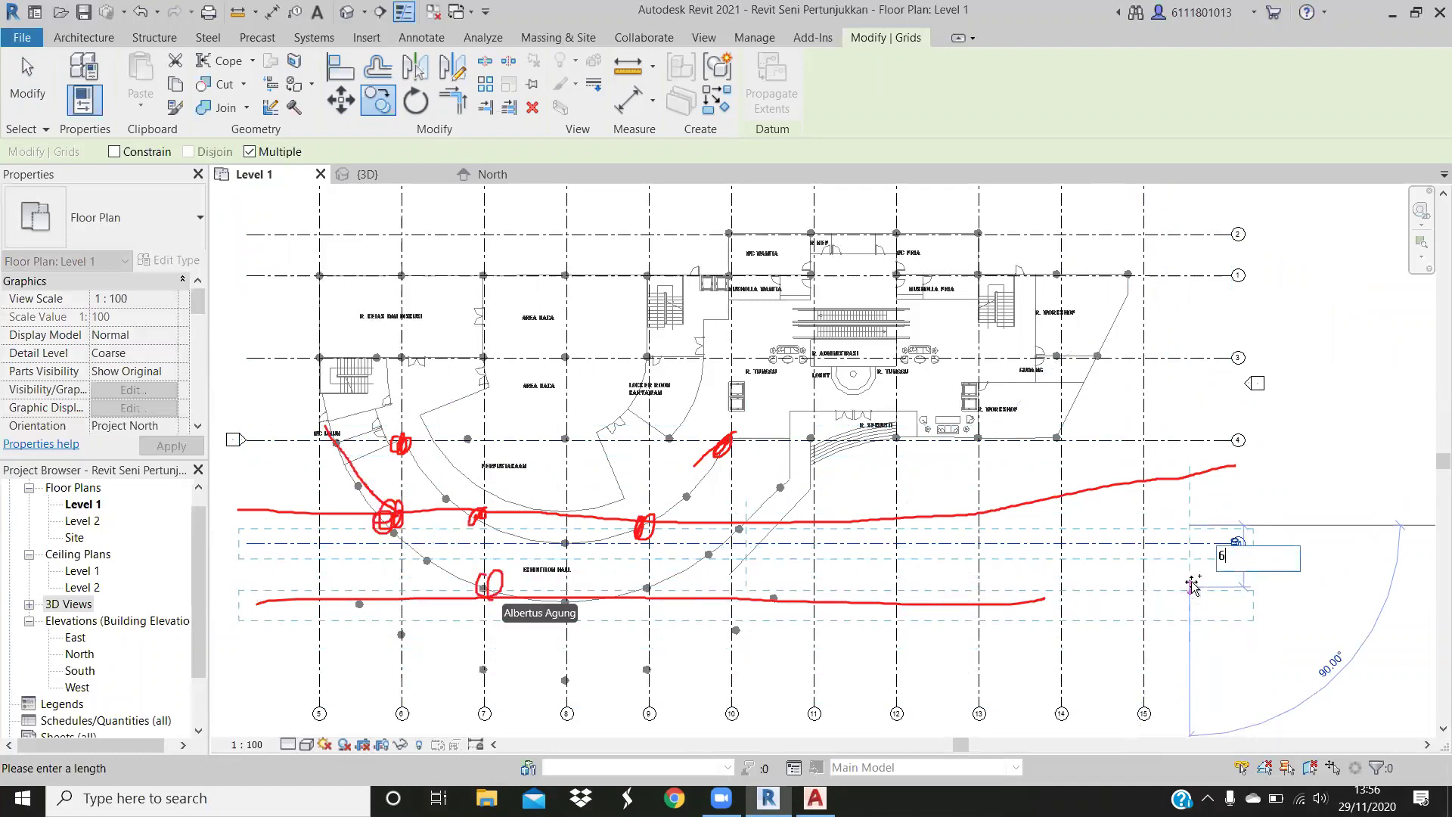
click(1191, 586)
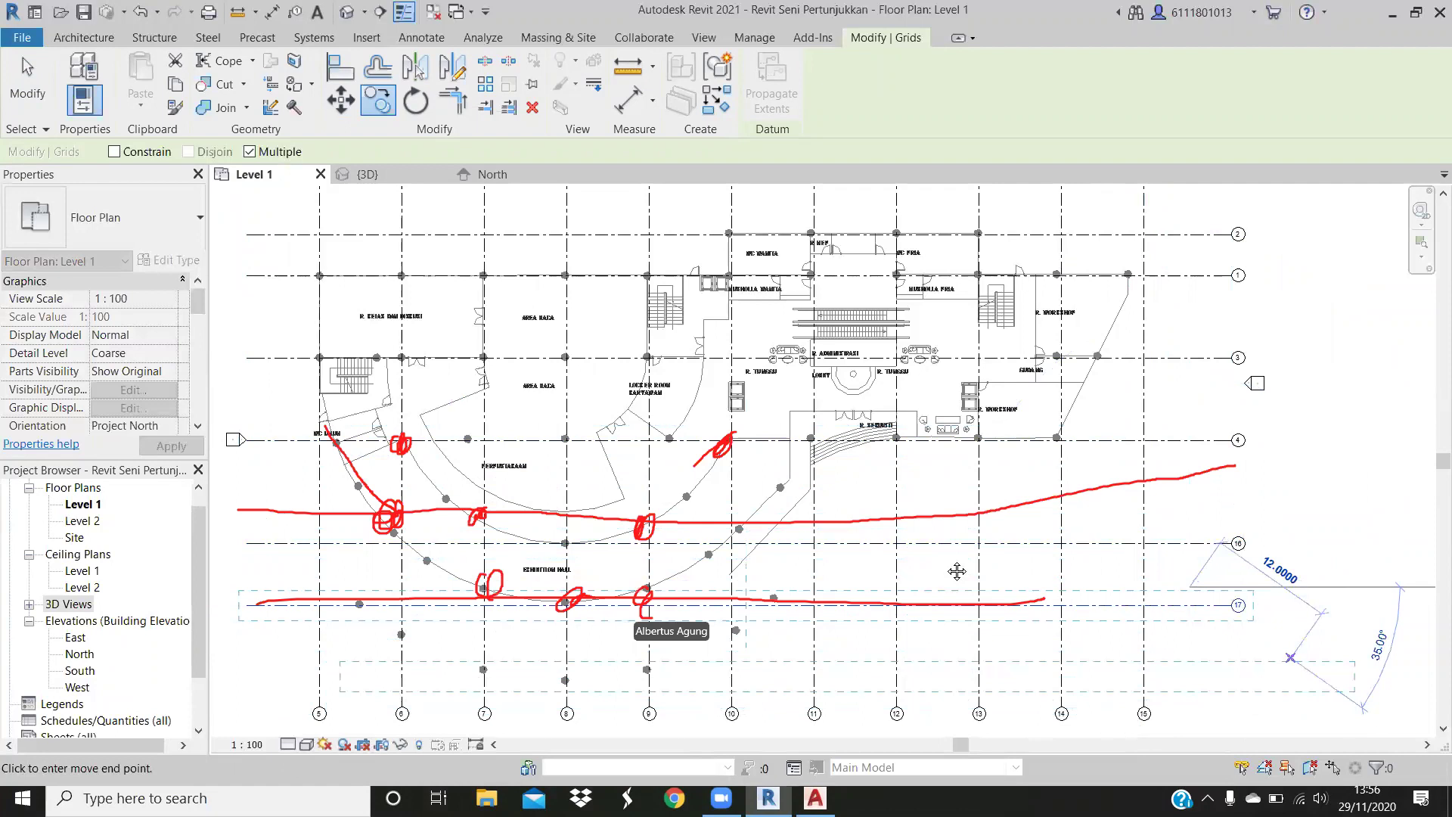
key(Escape)
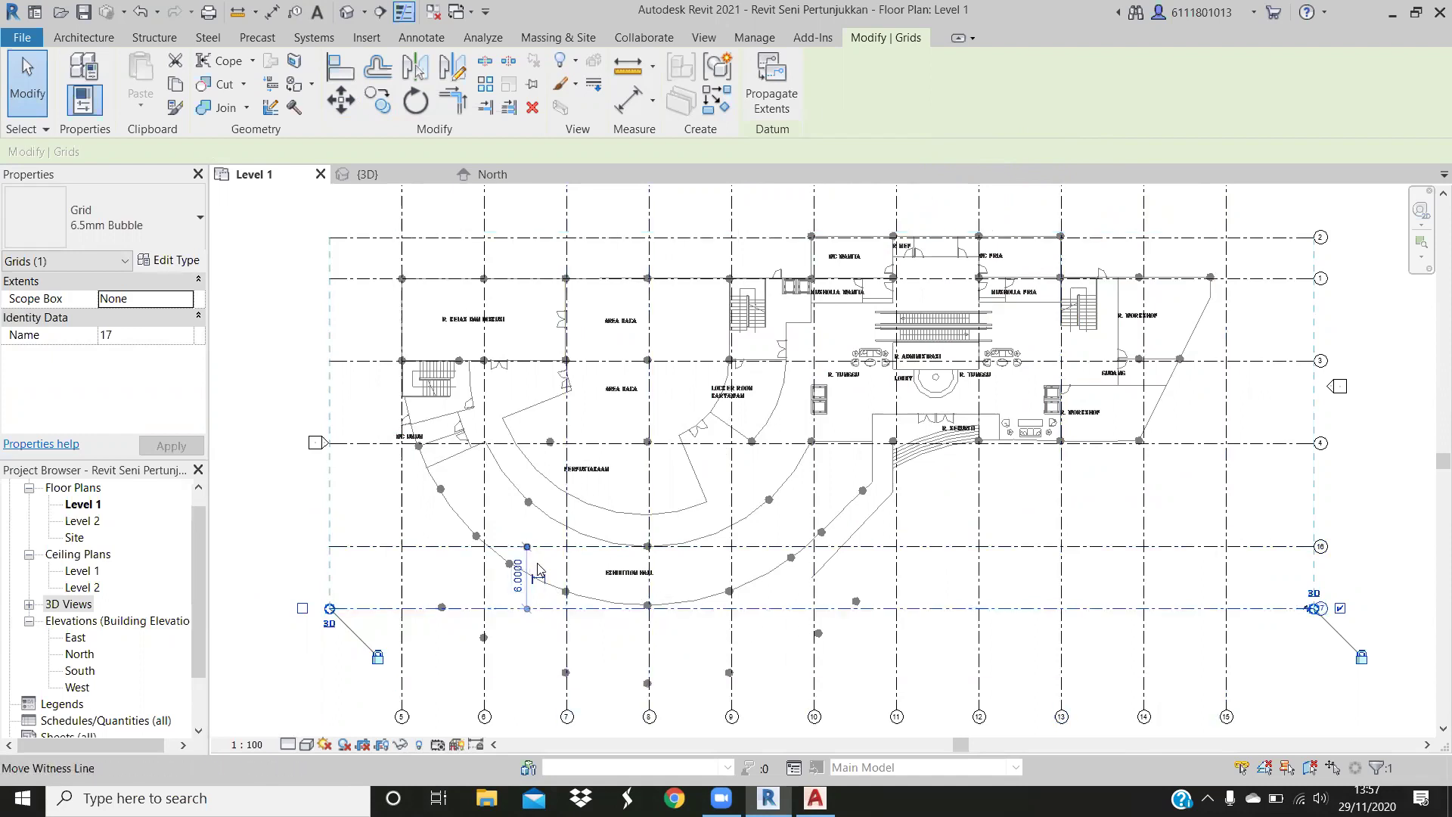
scroll(539, 573, up, 1)
scroll(532, 566, up, 1)
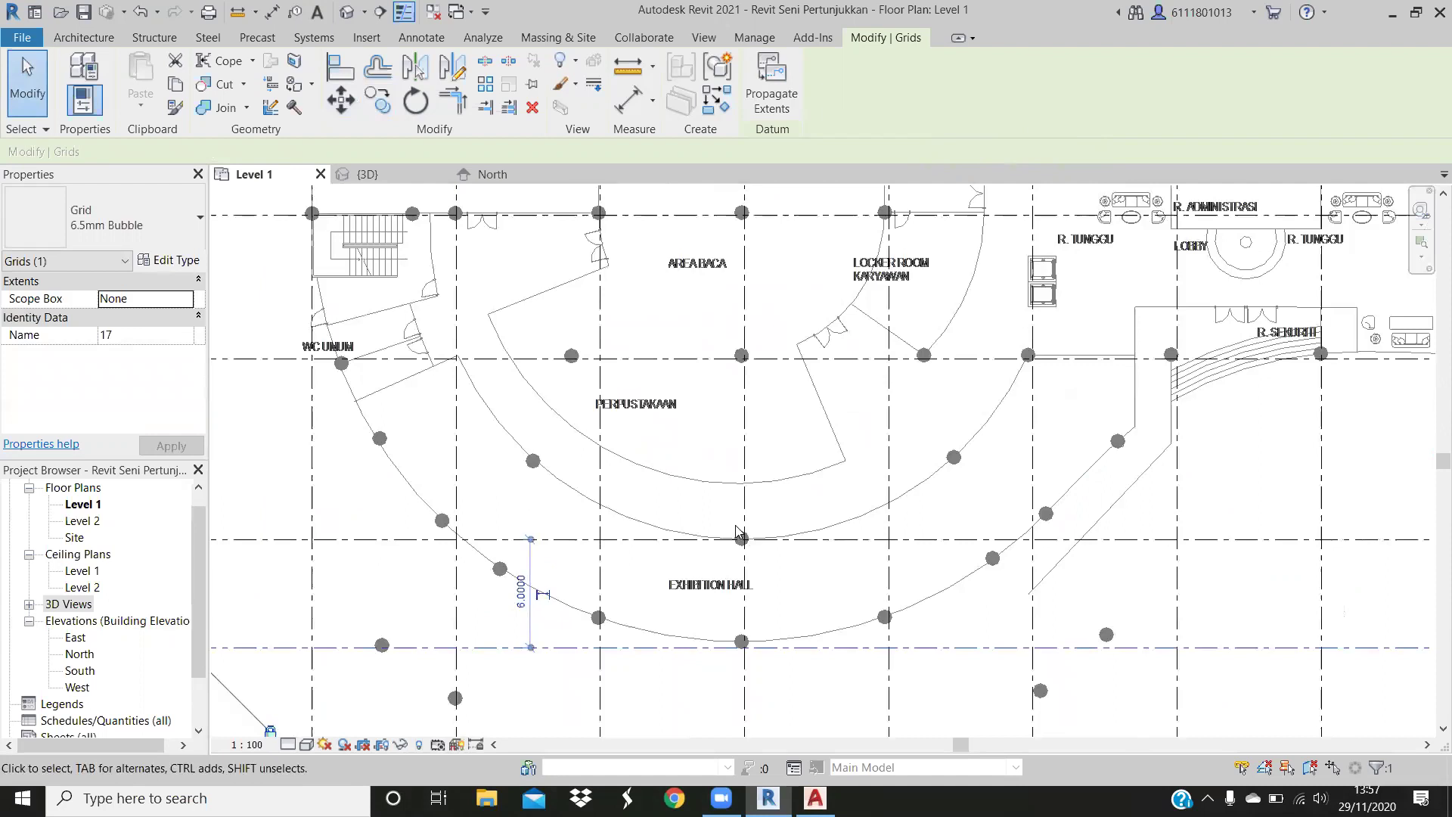
key(Escape)
scroll(764, 511, down, 4)
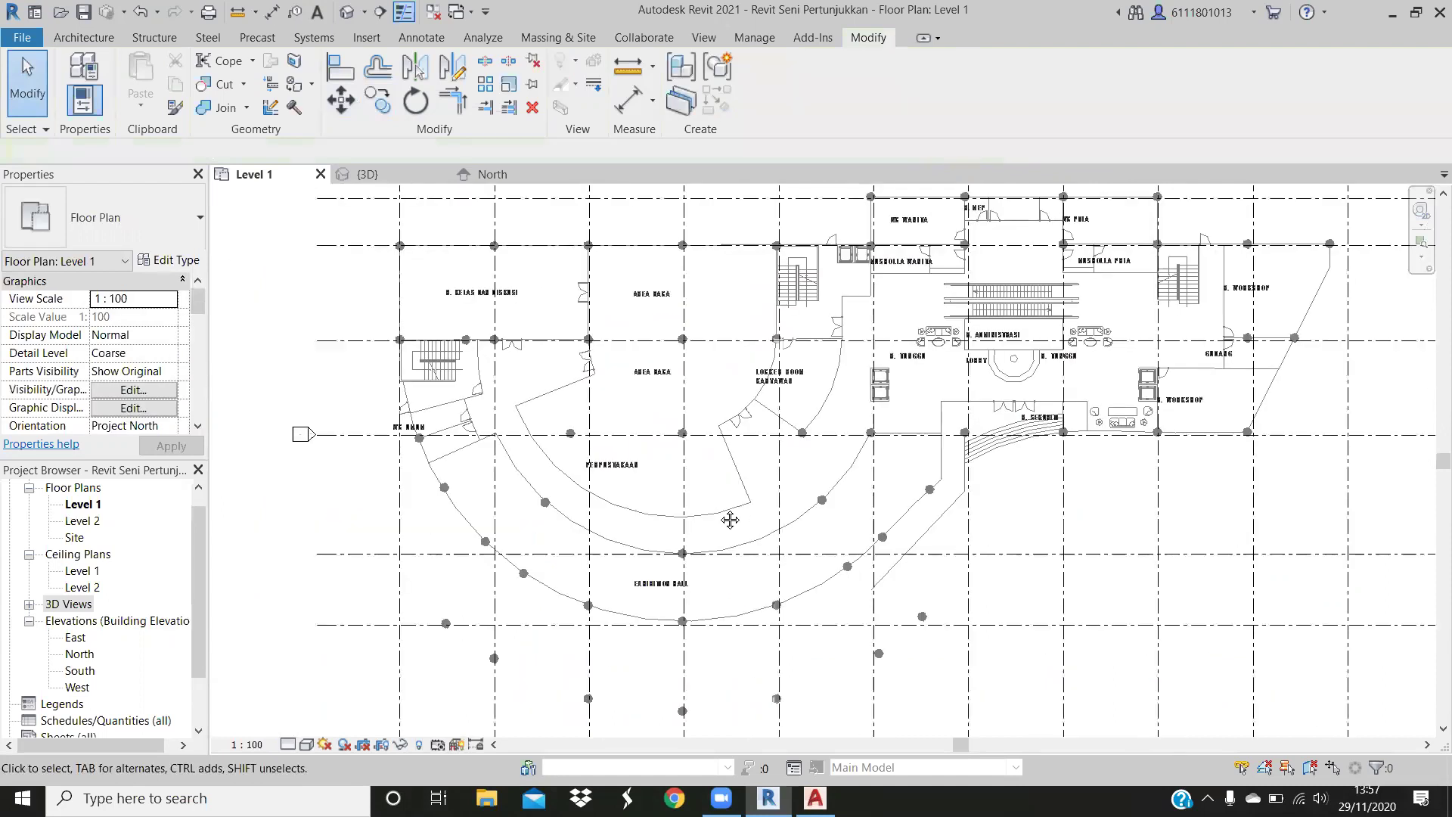
middle_click(1252, 620)
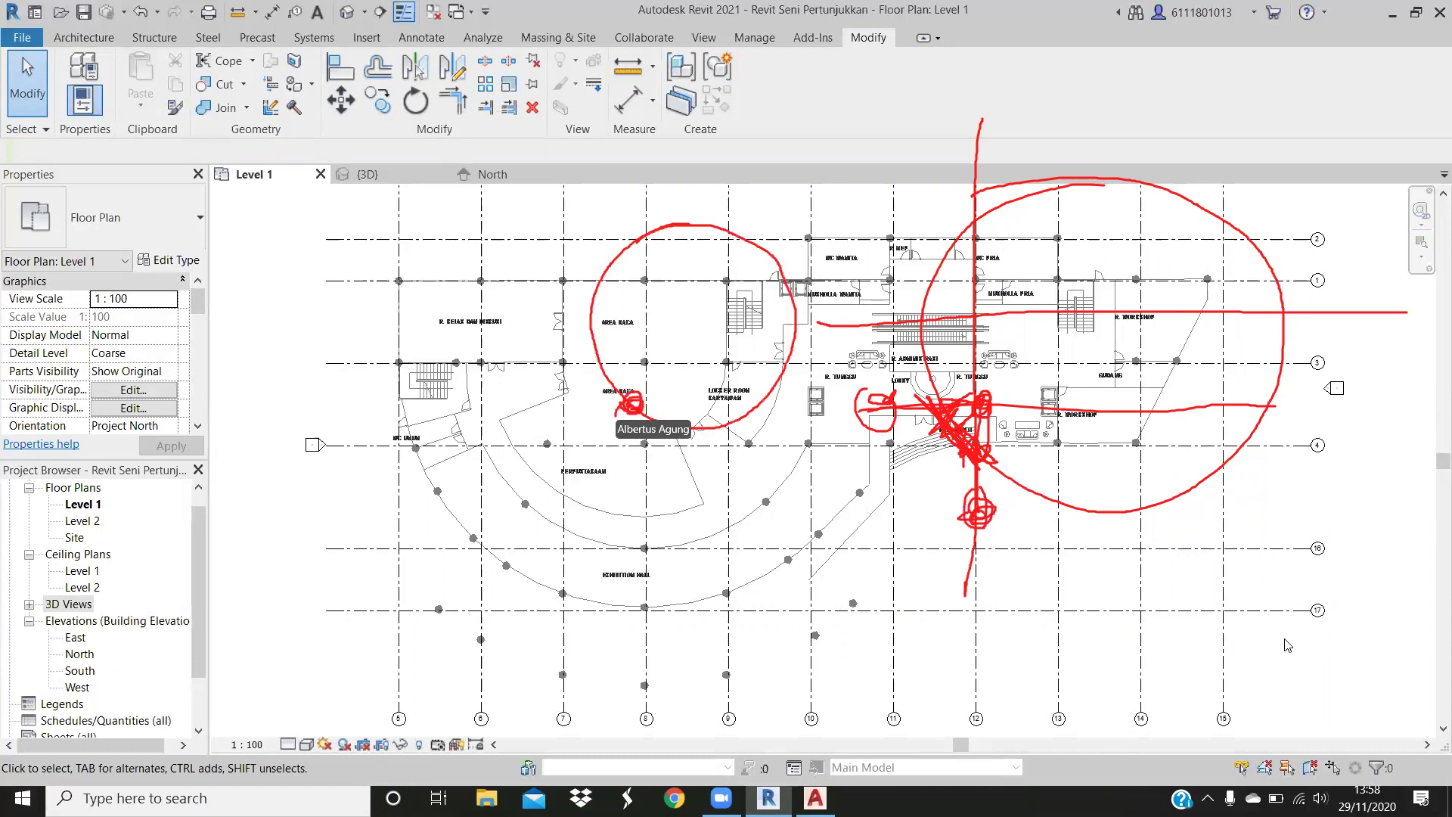
click(1296, 610)
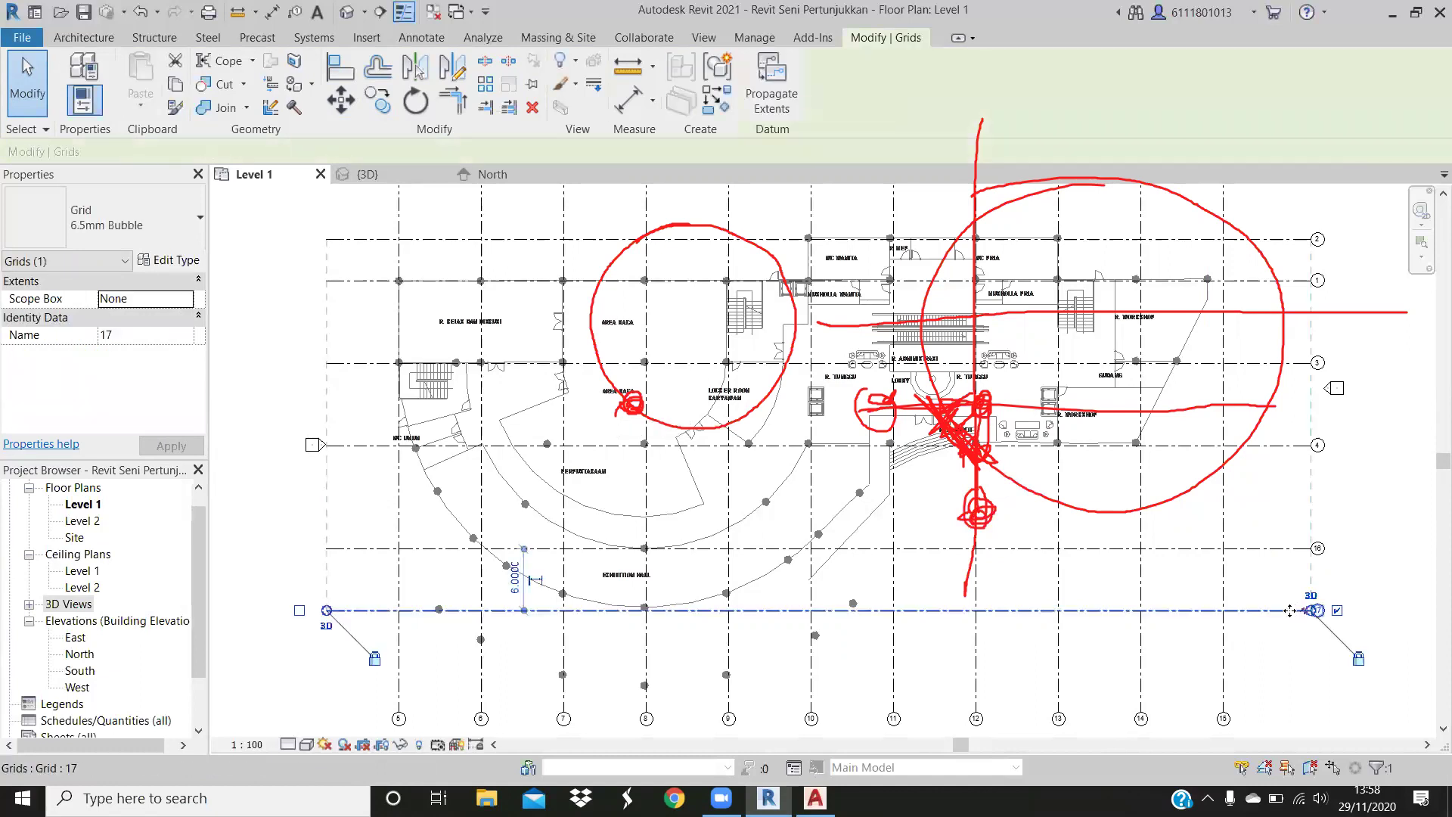
key(c)
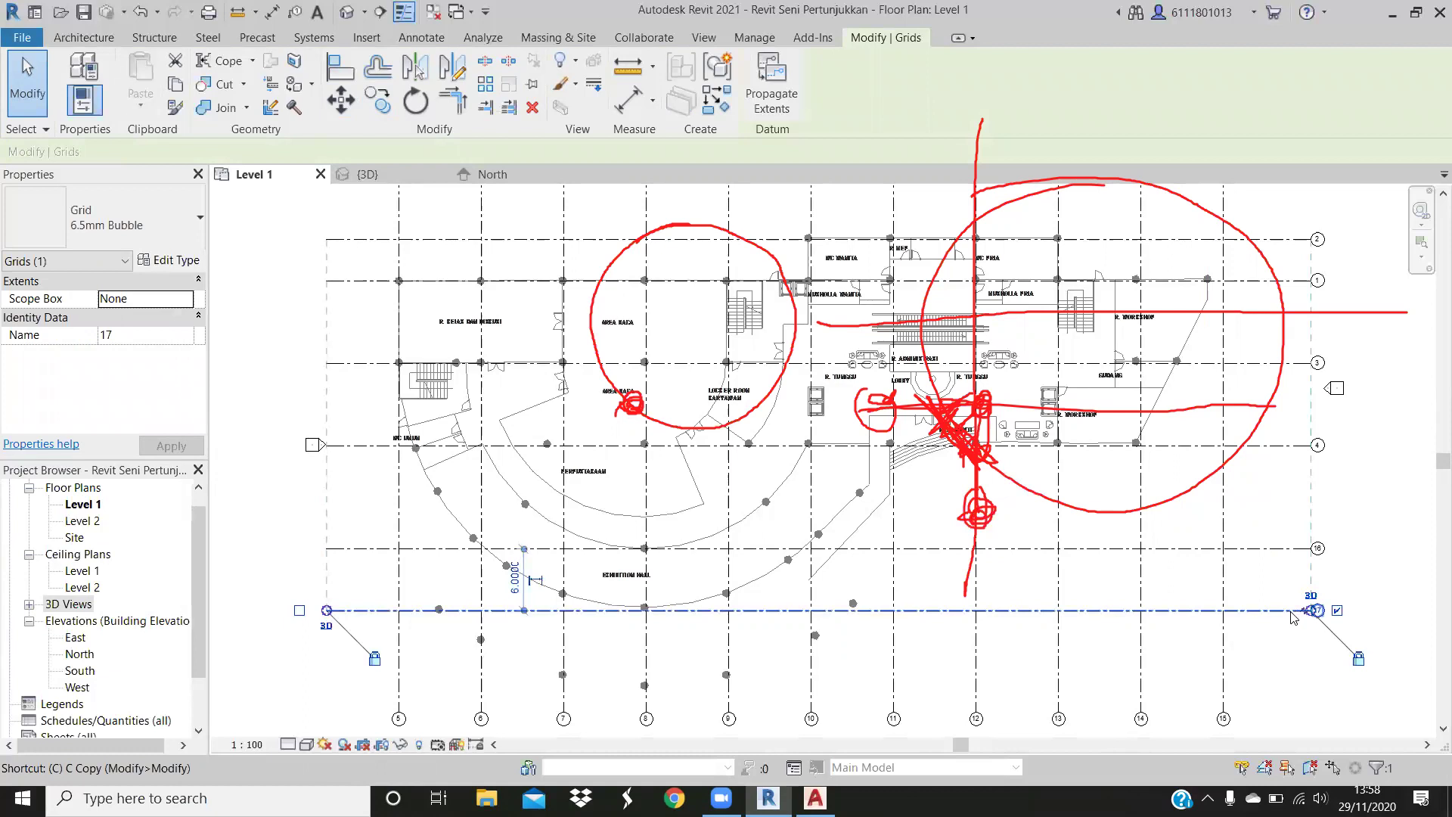
key(o)
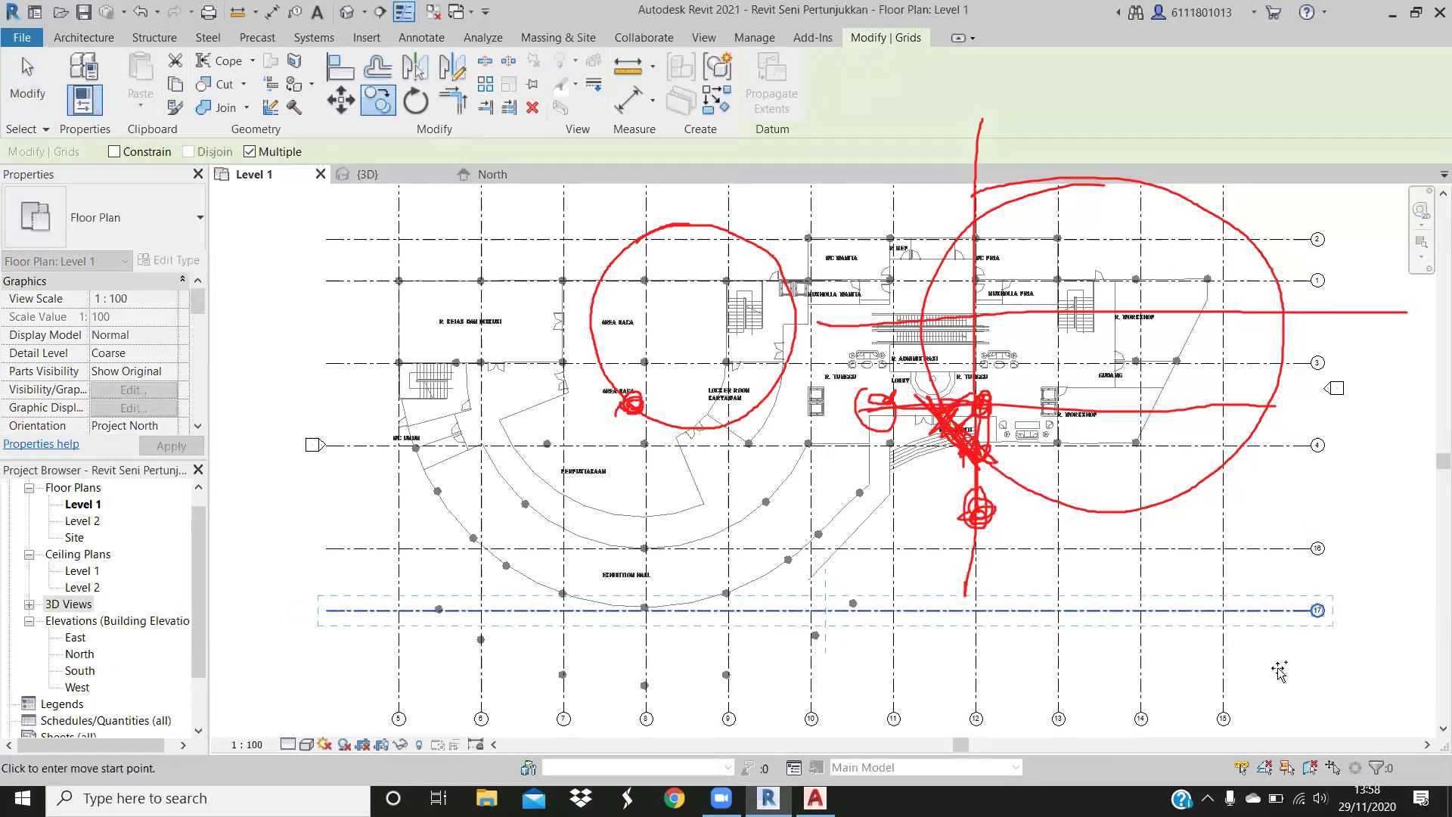
click(1279, 597)
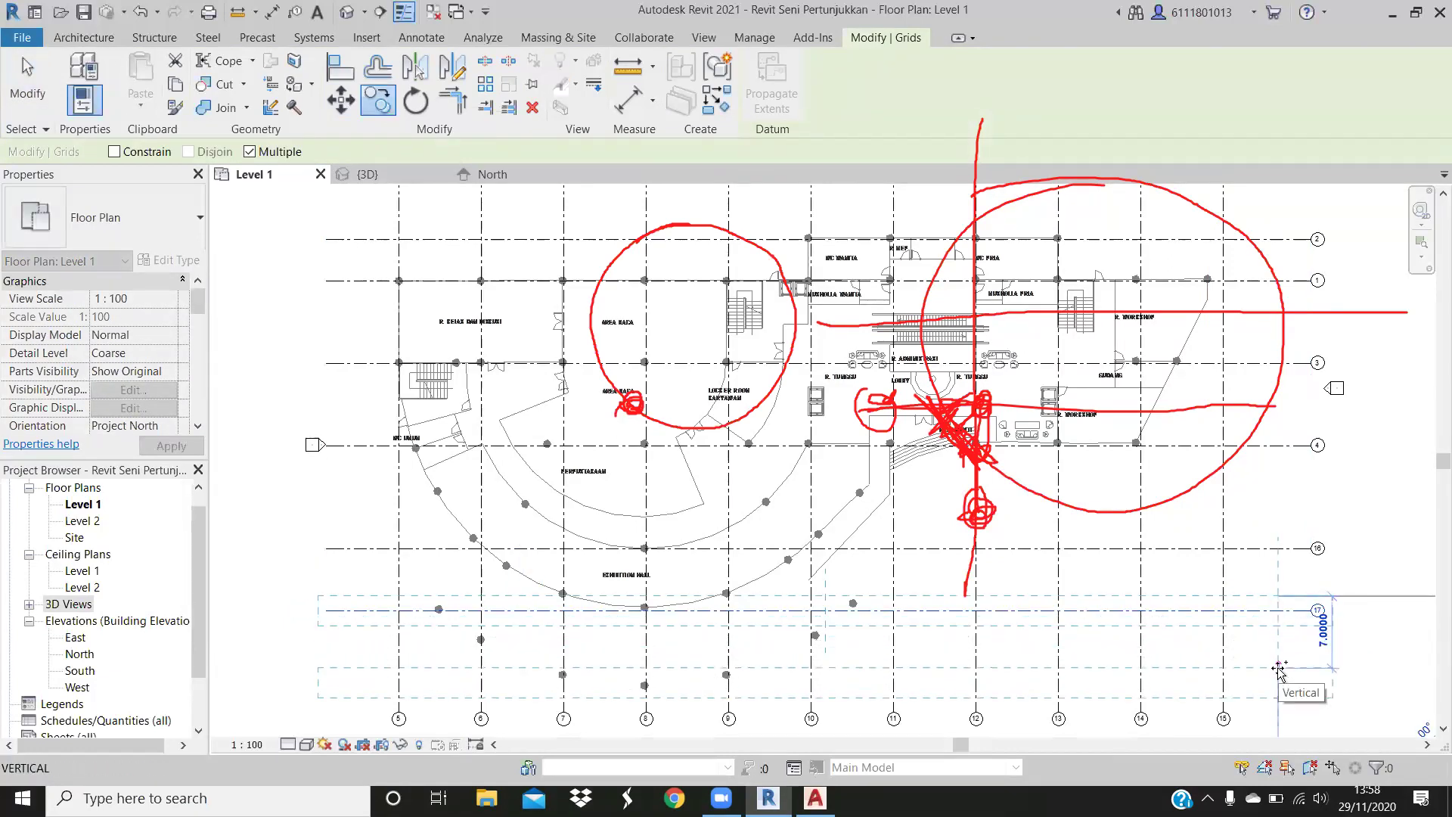
text(8)
click(1279, 670)
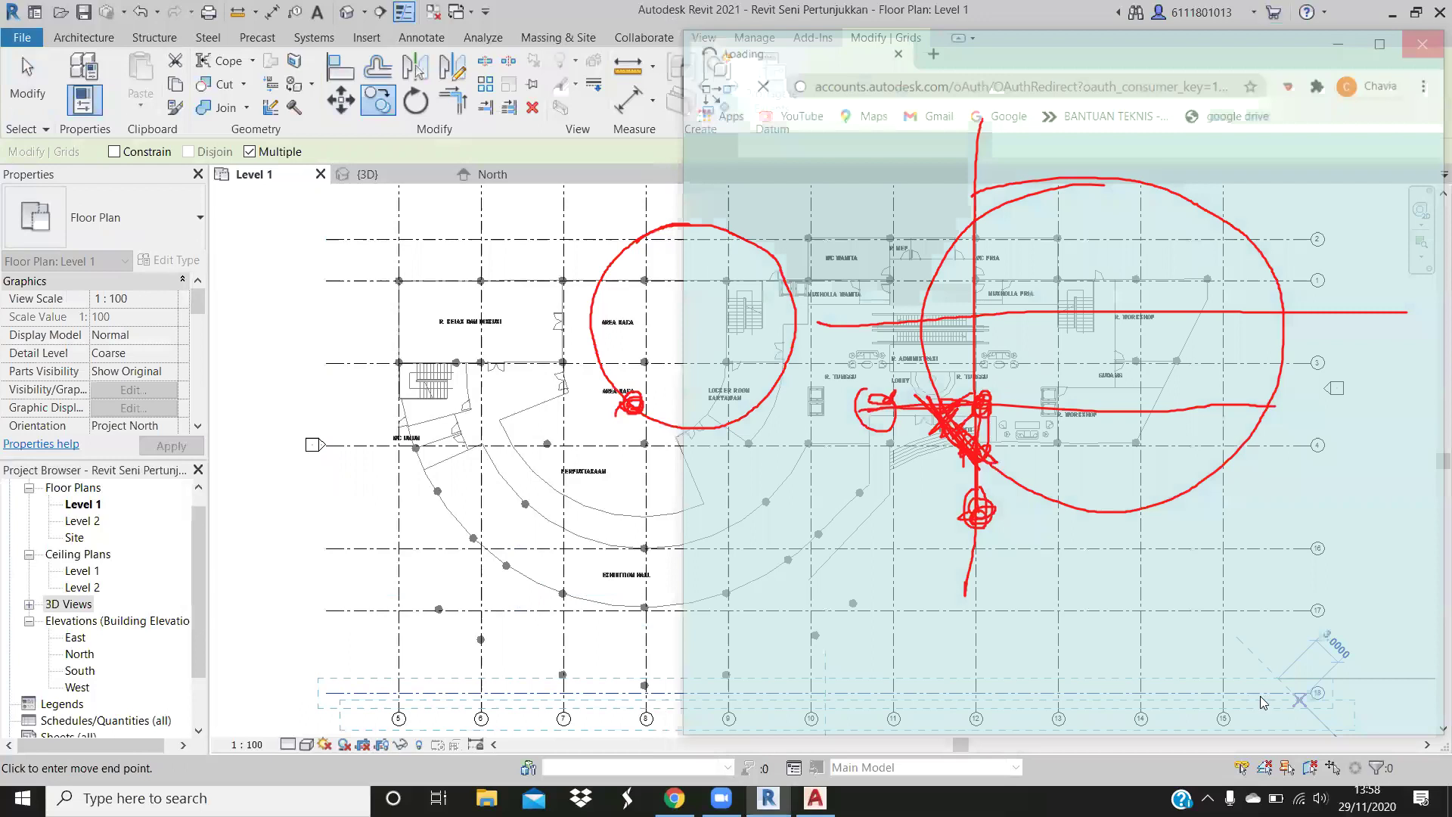
key(Escape)
key(Escape)
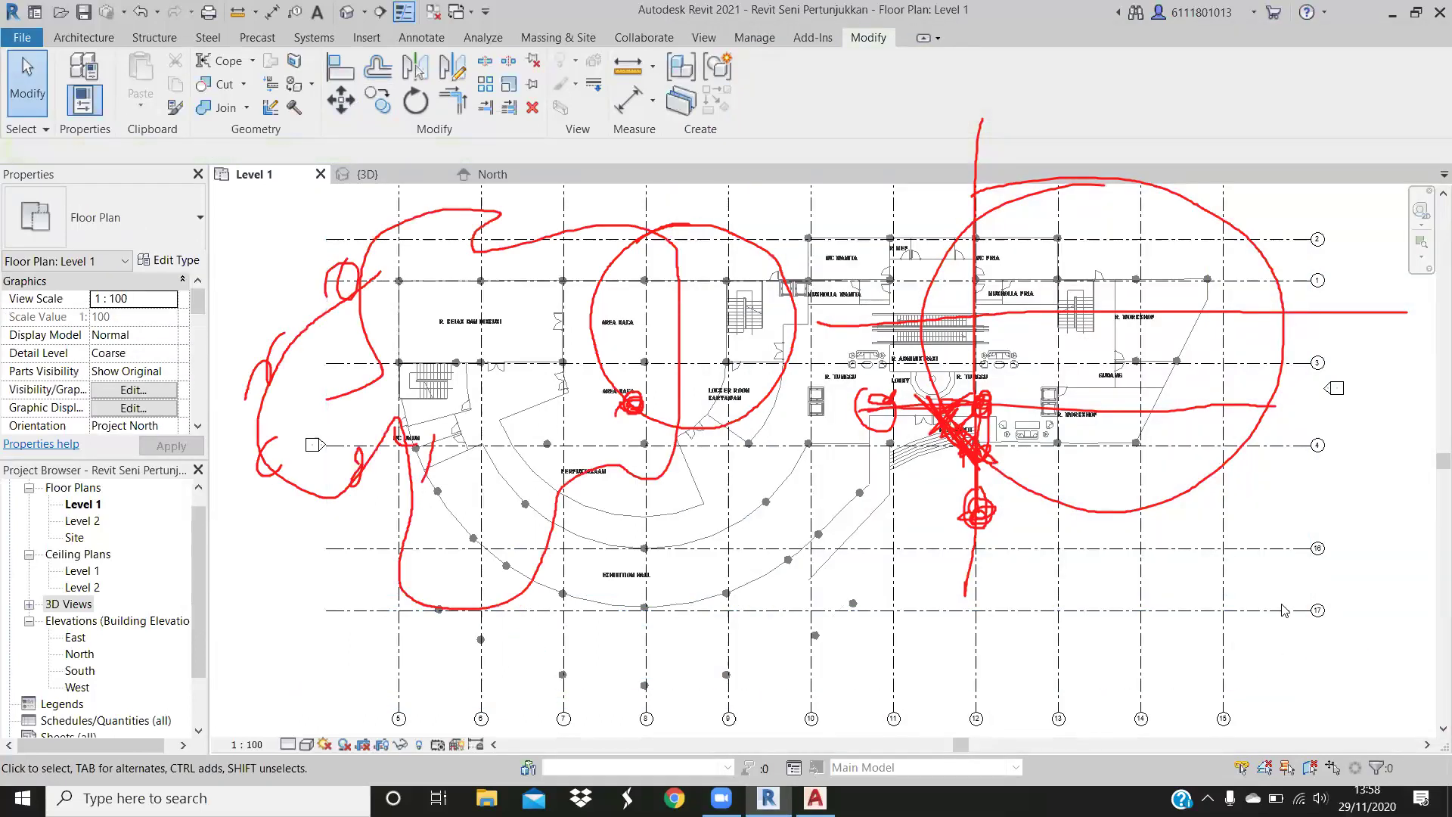
click(509, 608)
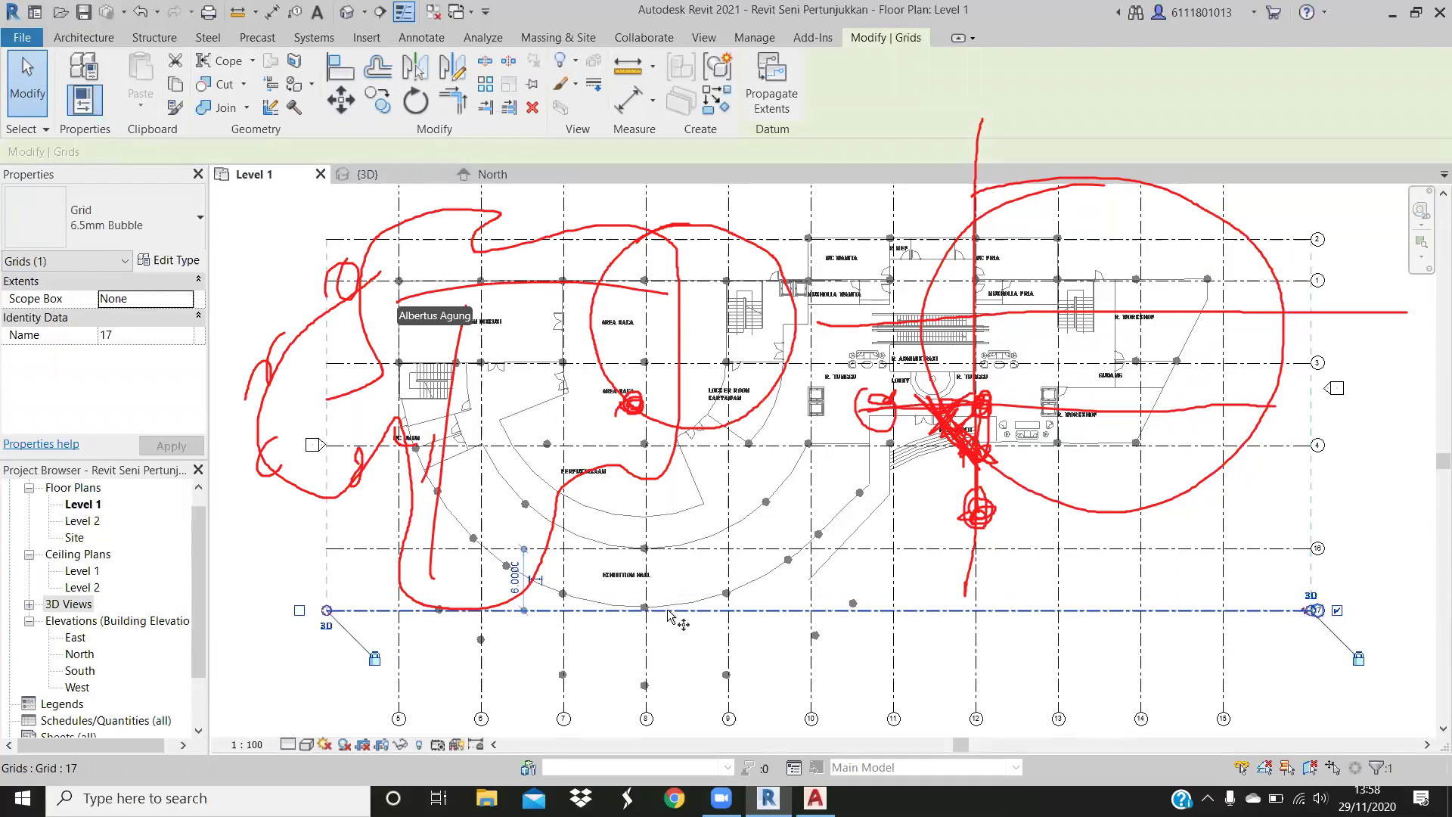
key(m)
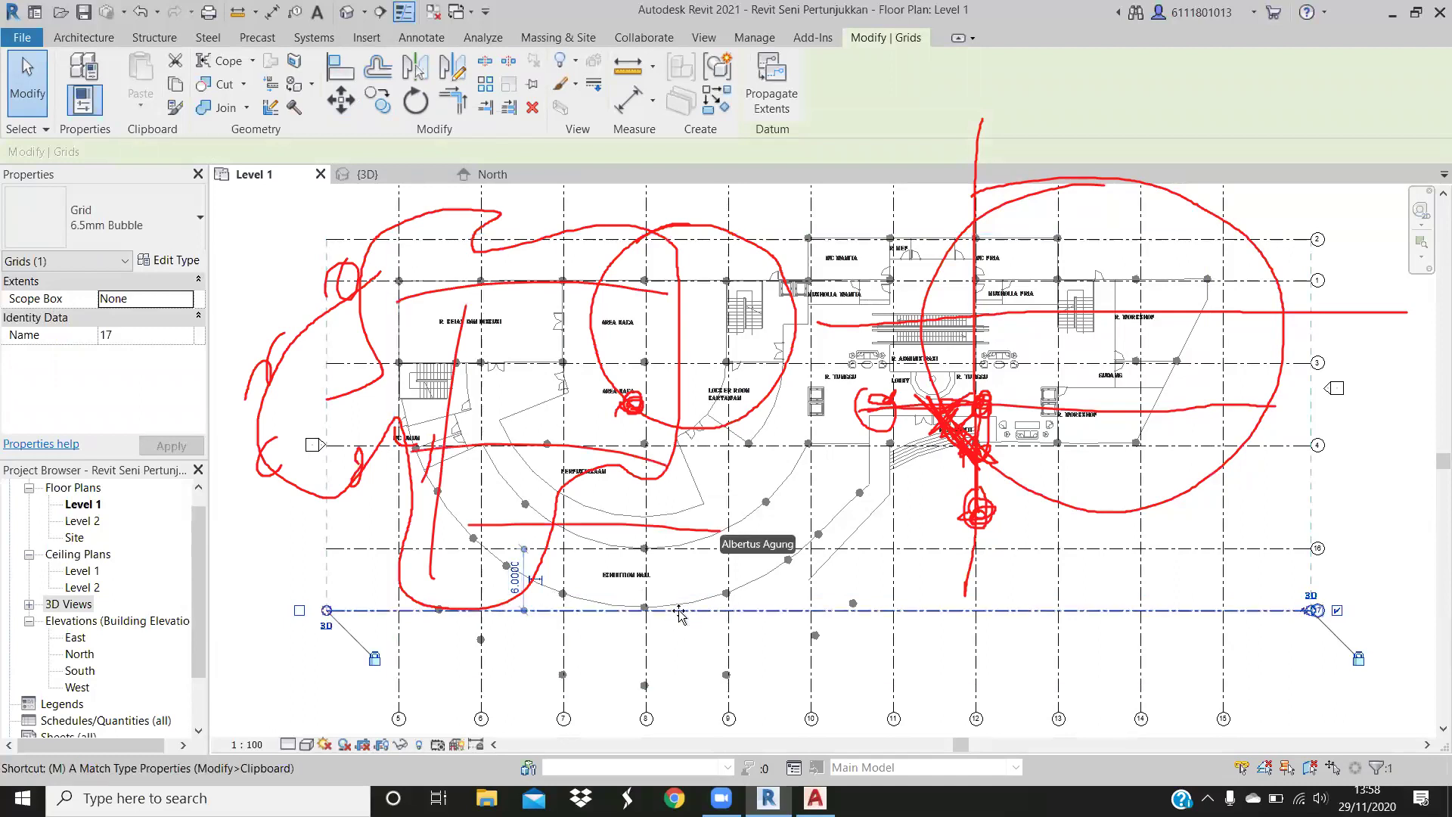
key(v)
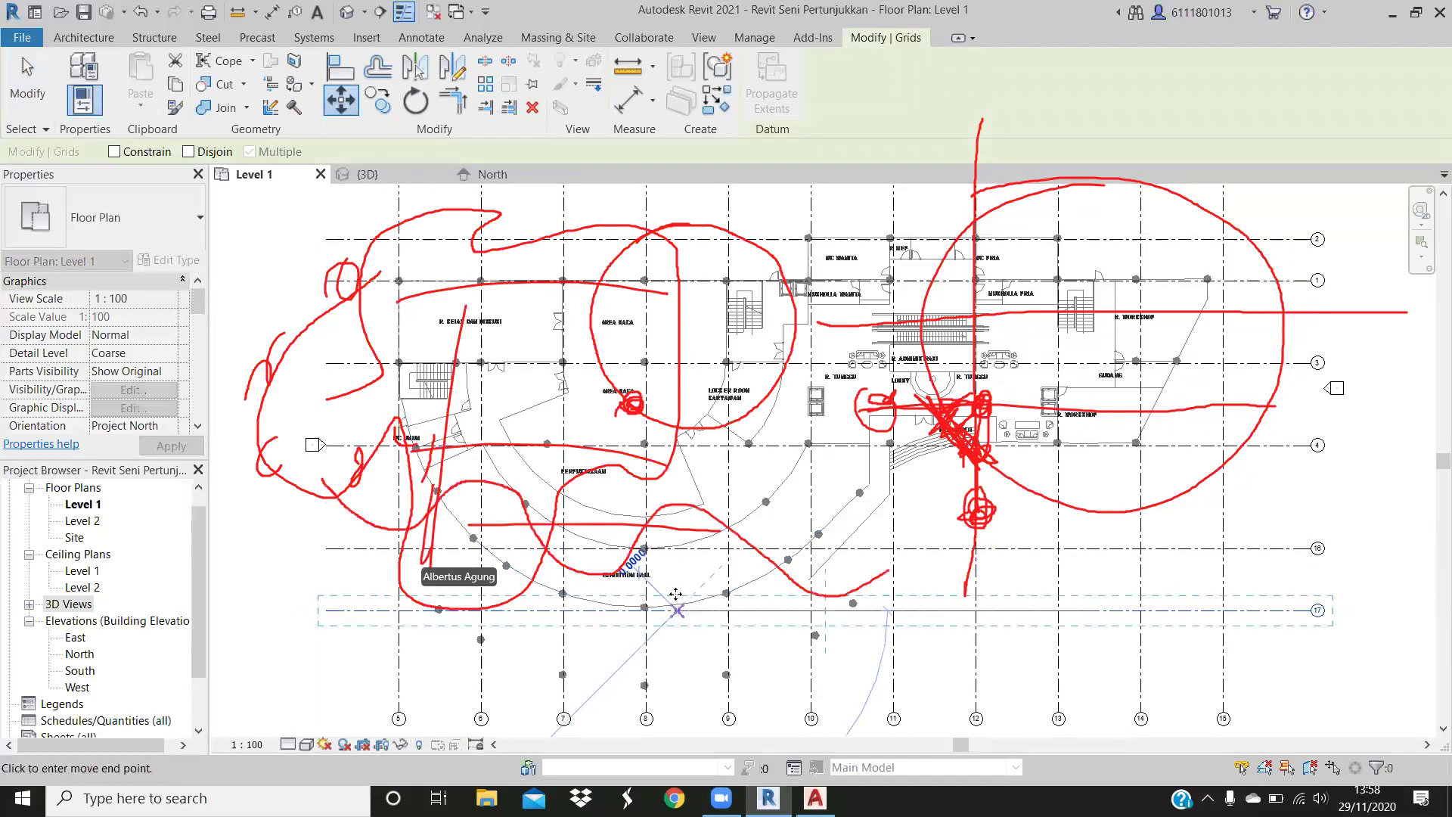
click(677, 600)
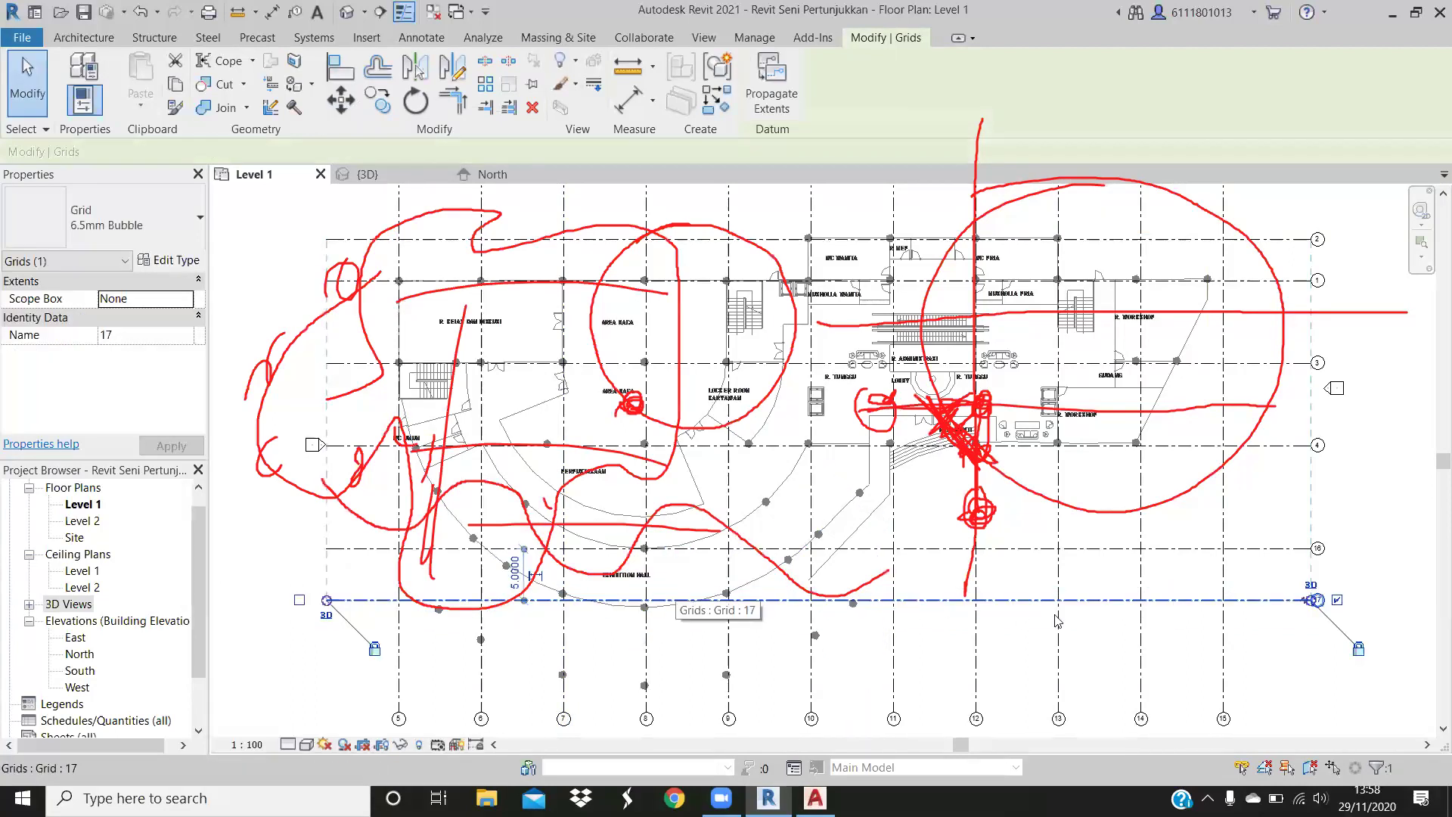
key(ctrl+z)
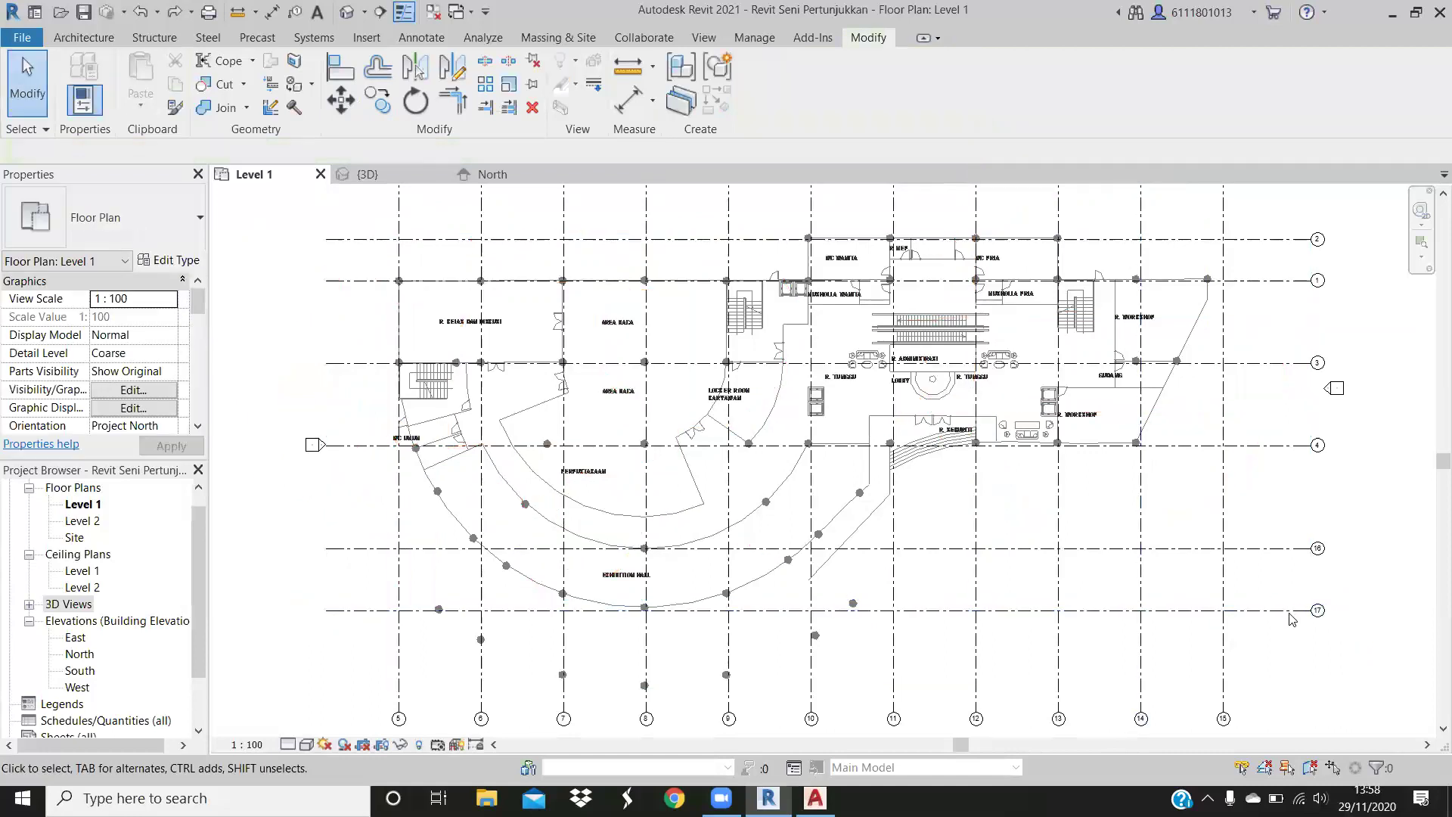
click(1289, 612)
key(Escape)
click(1289, 599)
key(c)
key(o)
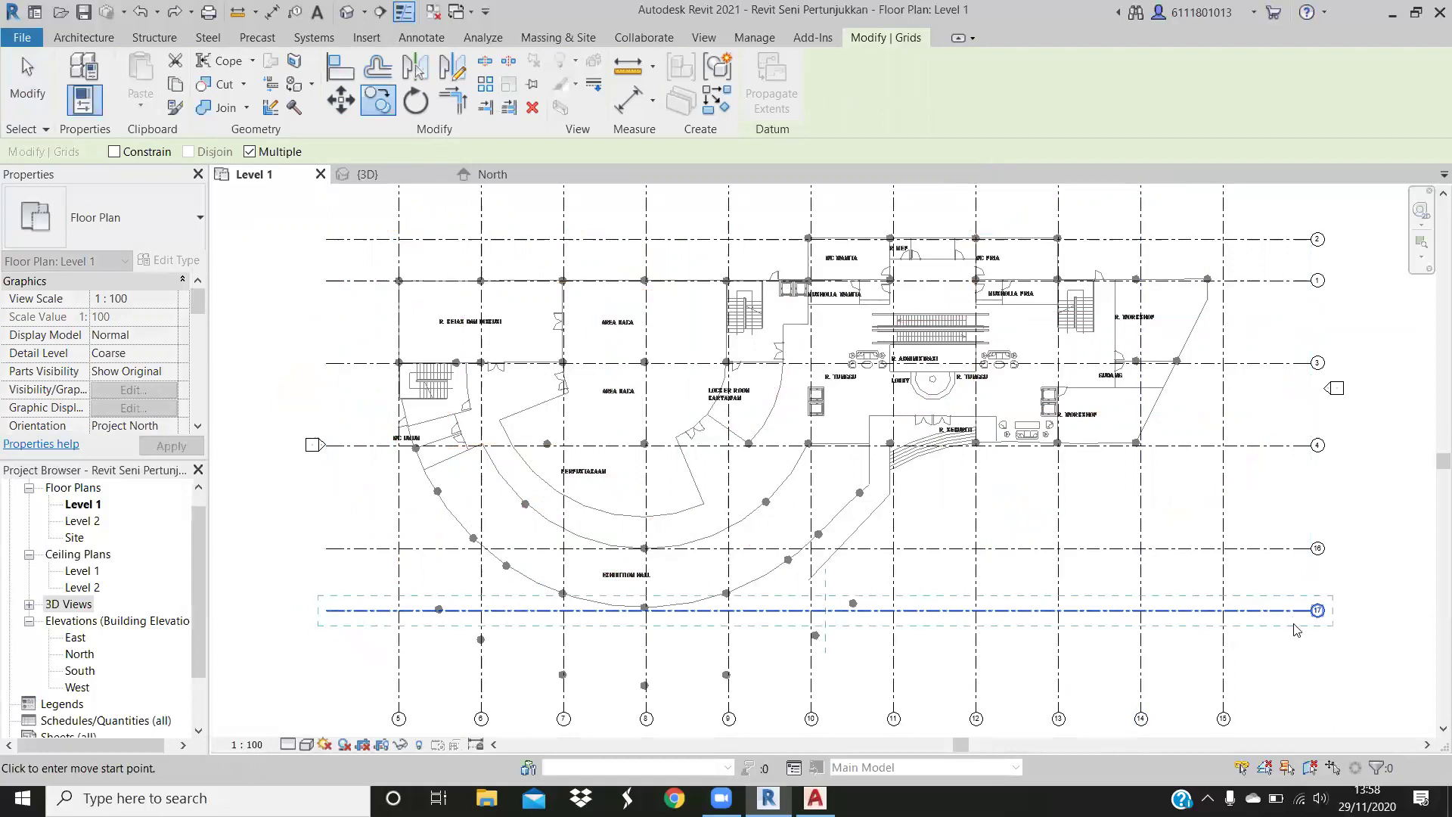
key(Escape)
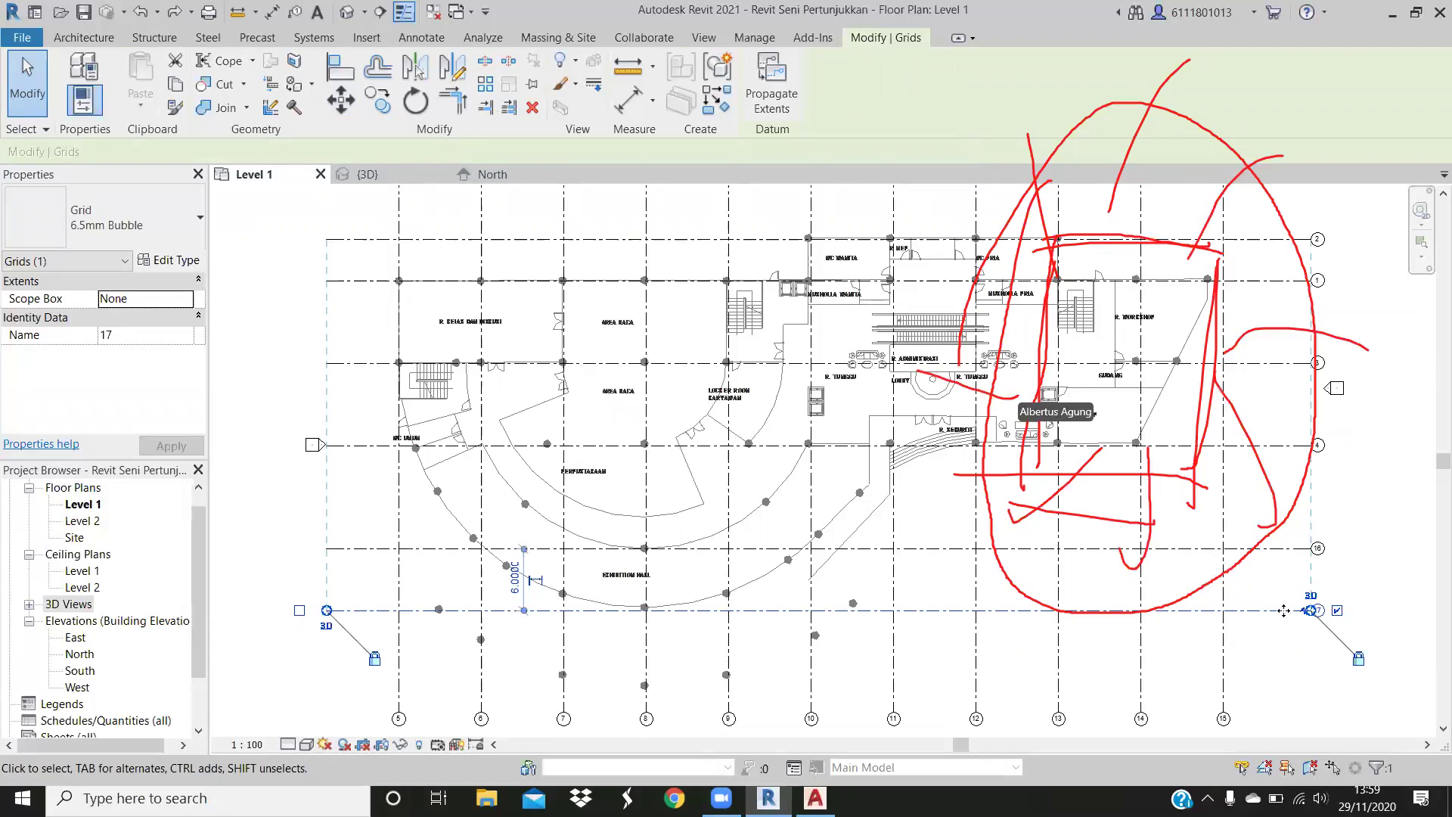
key(c)
key(o)
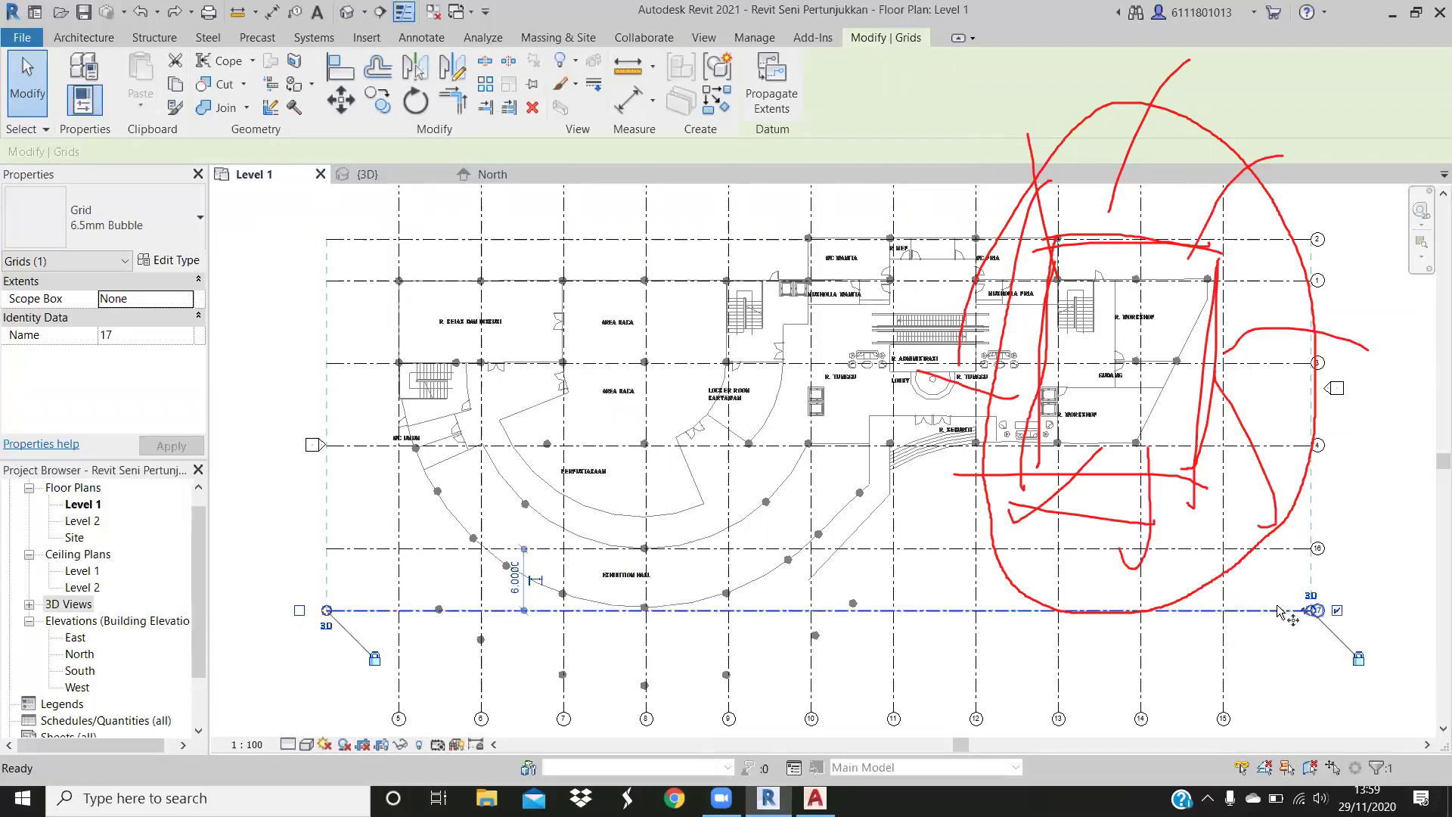
click(1277, 610)
click(1284, 603)
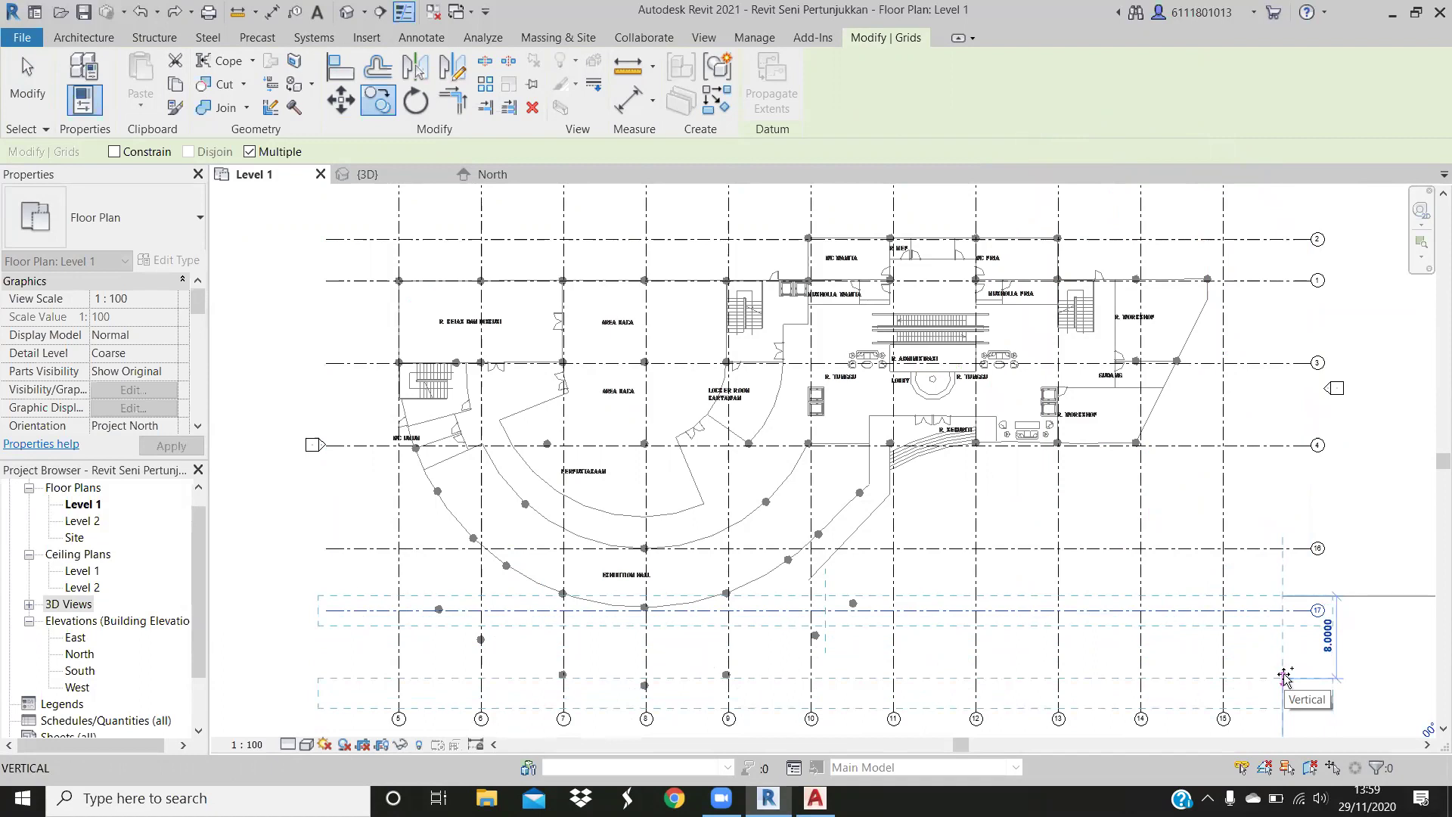
text(7)
click(1284, 677)
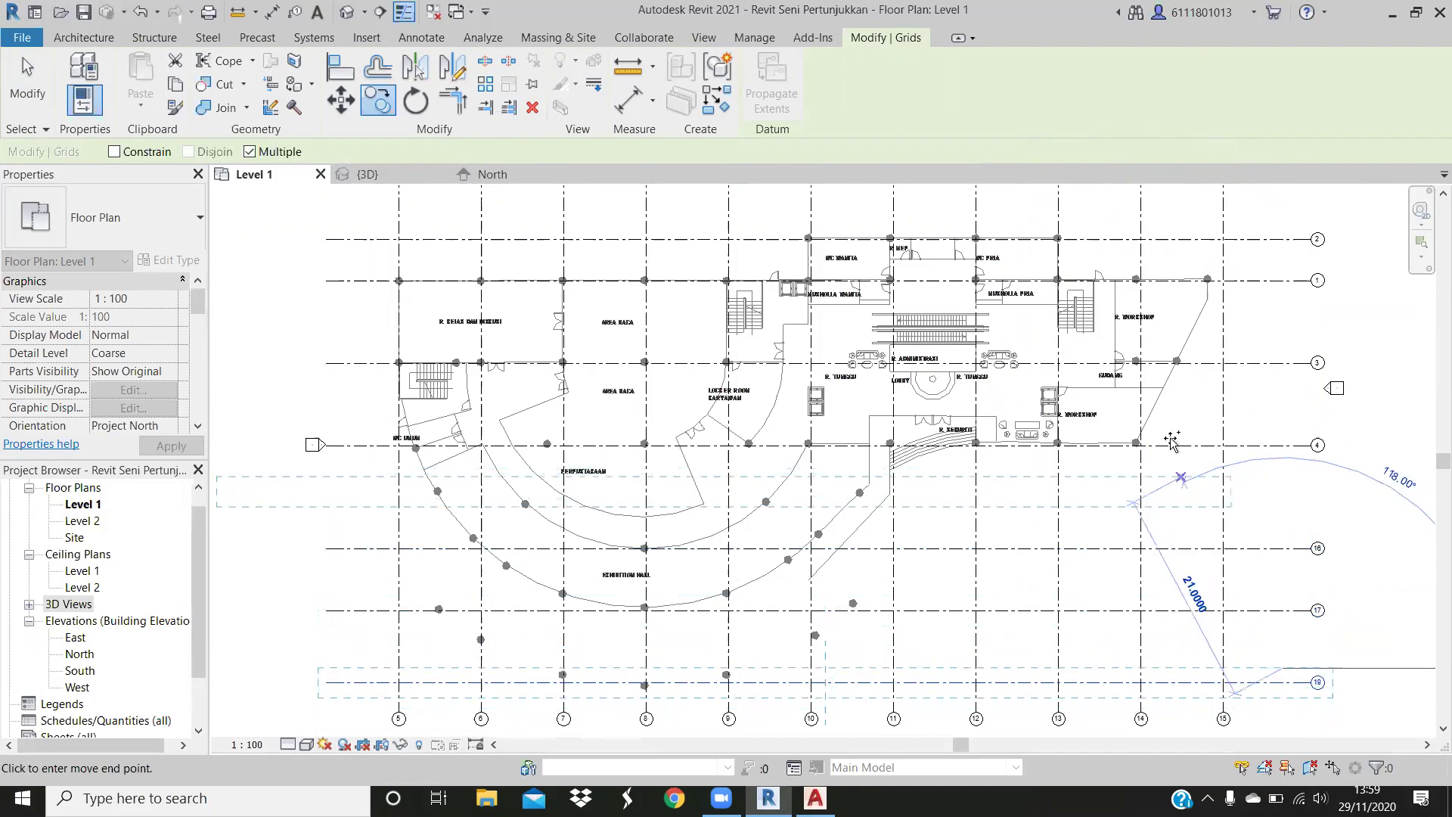
click(1275, 684)
key(Escape)
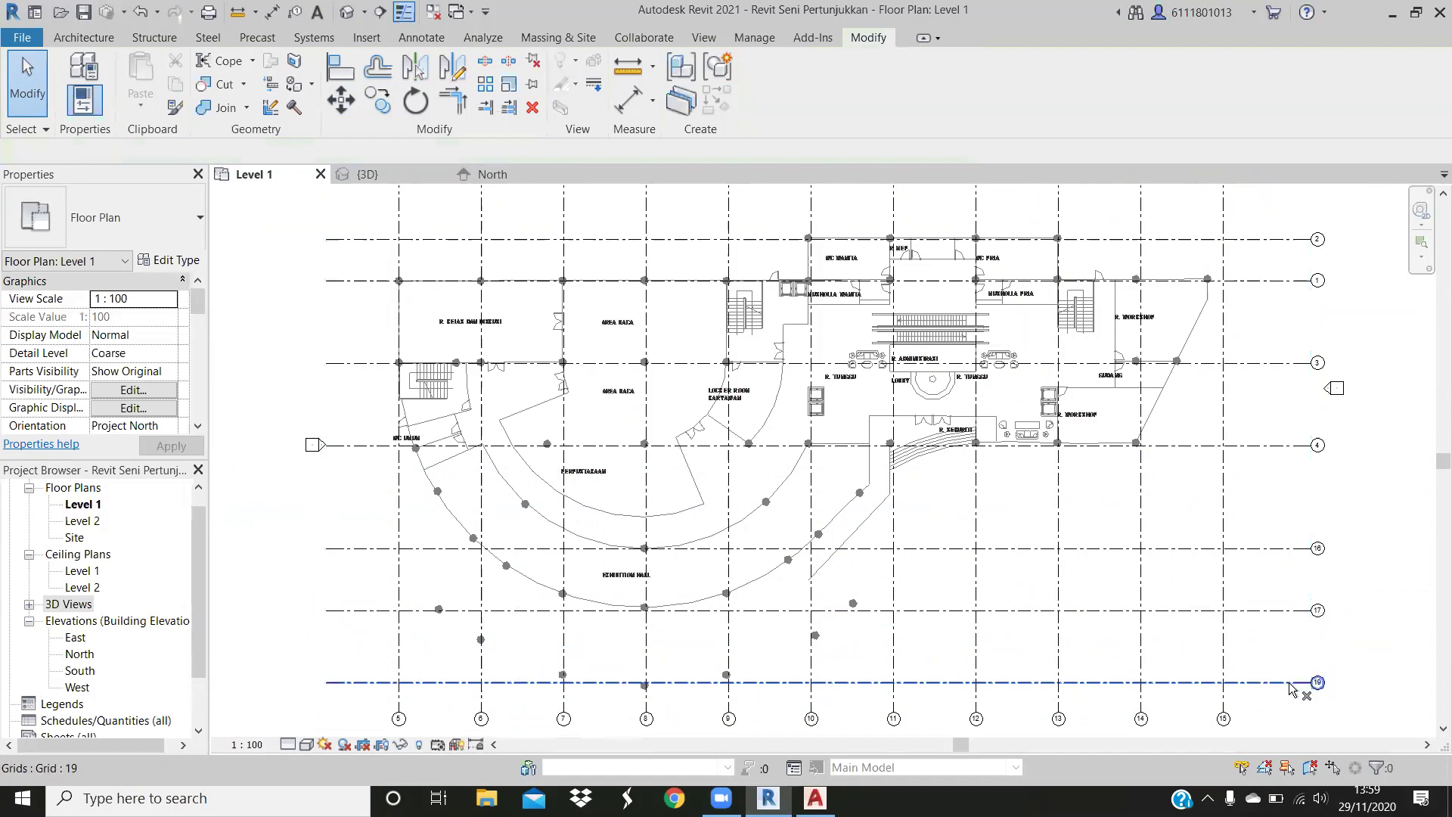
key(d)
key(e)
click(1291, 683)
key(Escape)
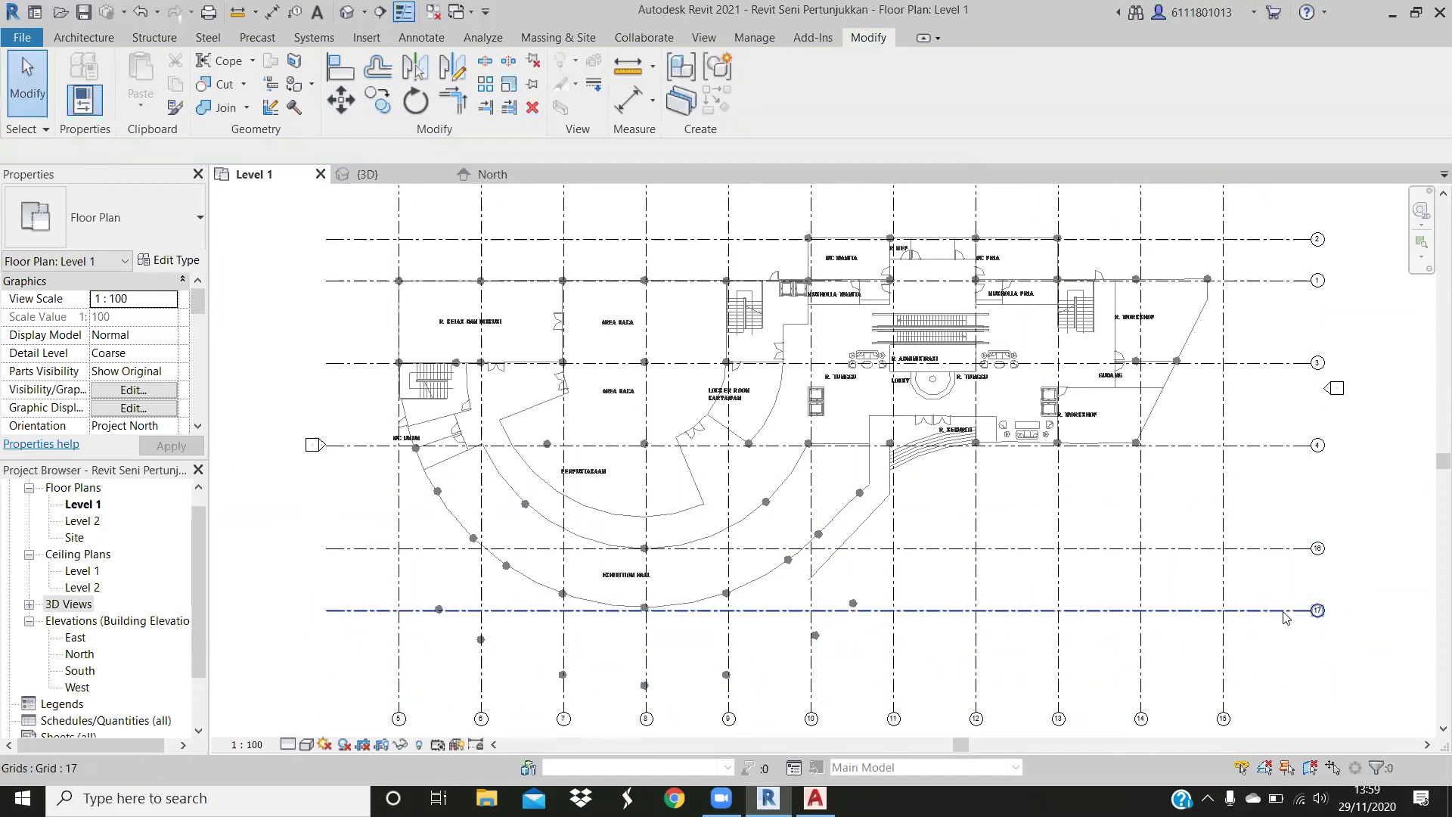
Select grid 17 and attempt a copy 8 units below it
click(1284, 617)
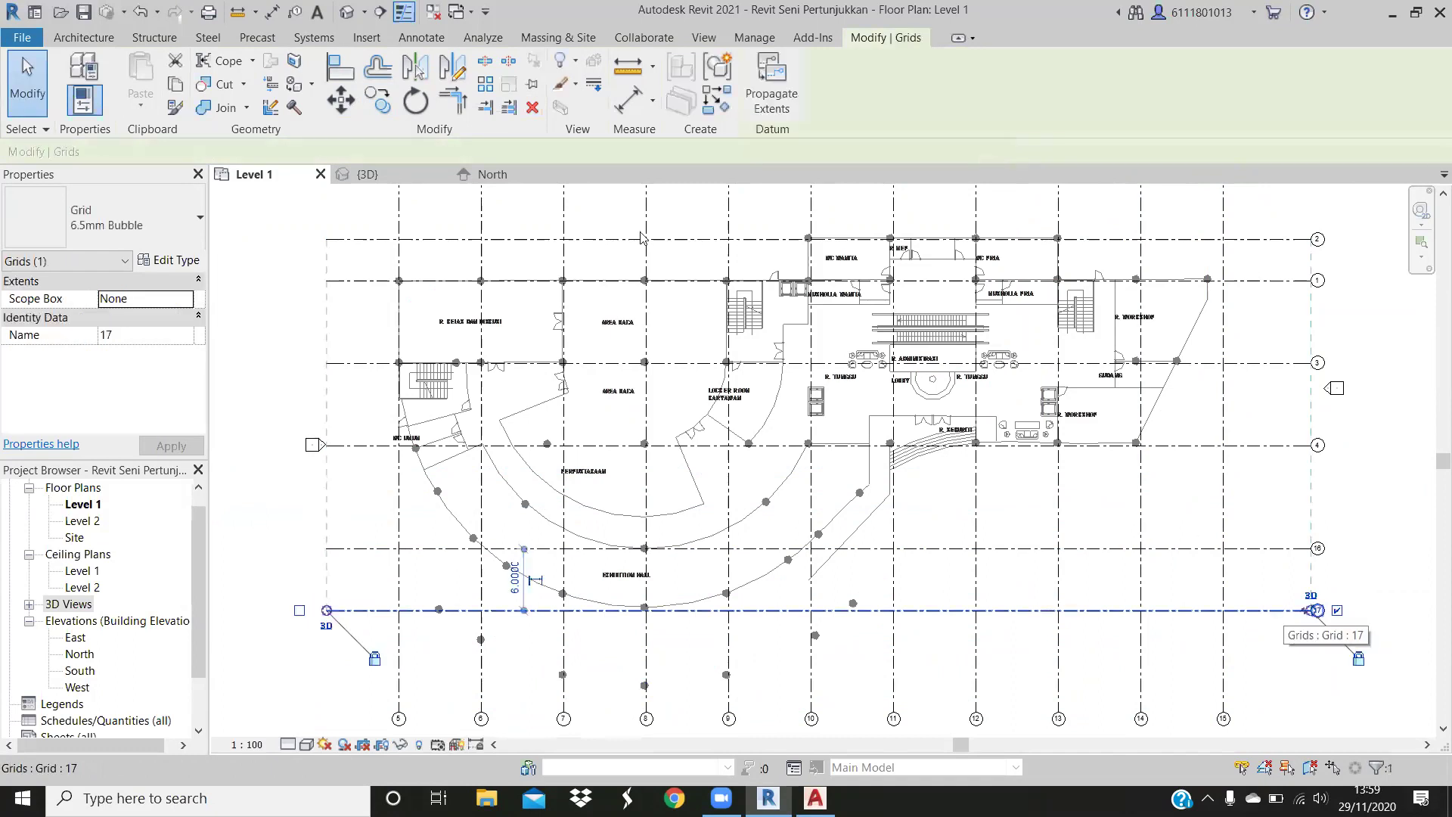
key(Escape)
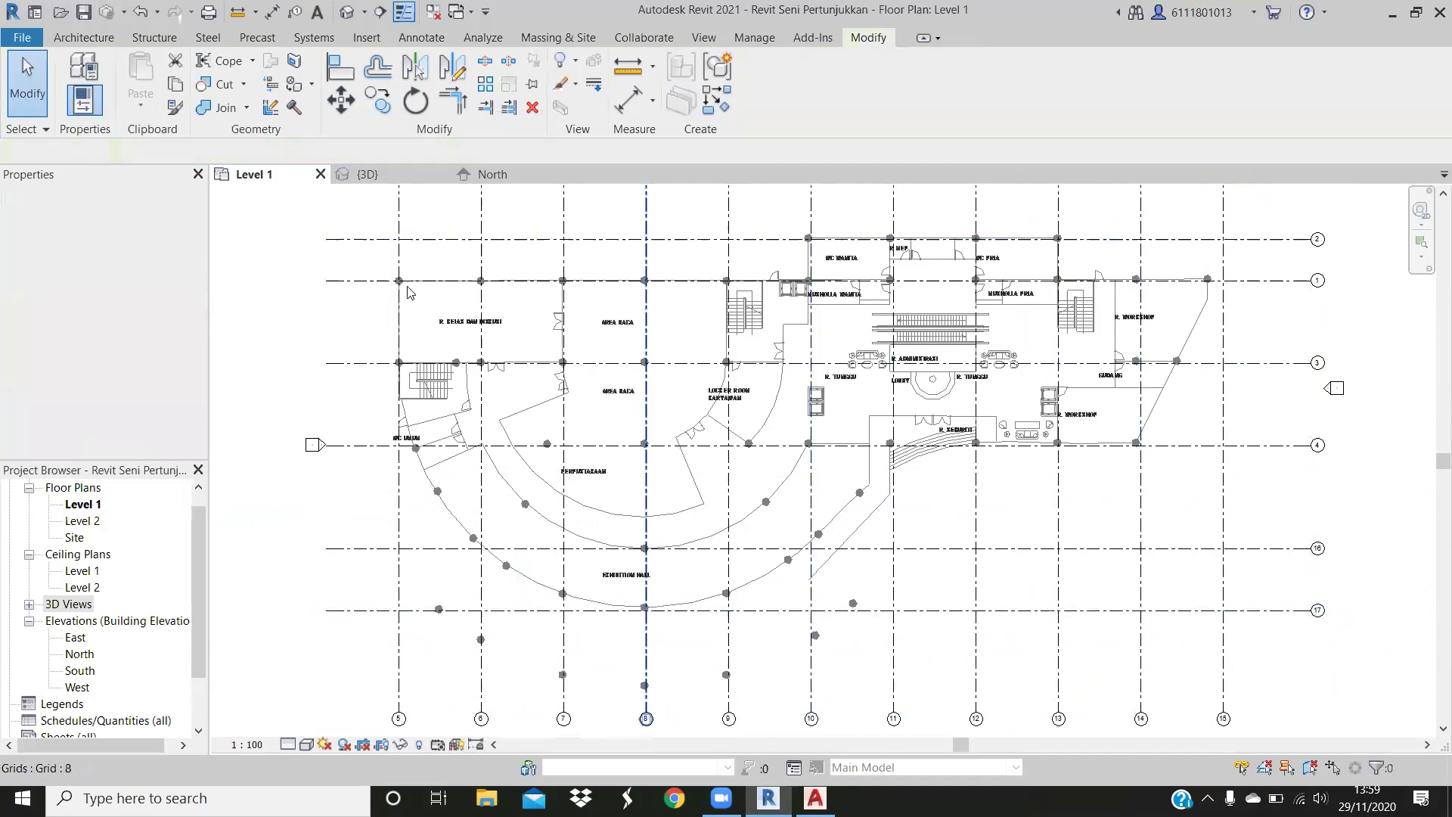
click(1255, 607)
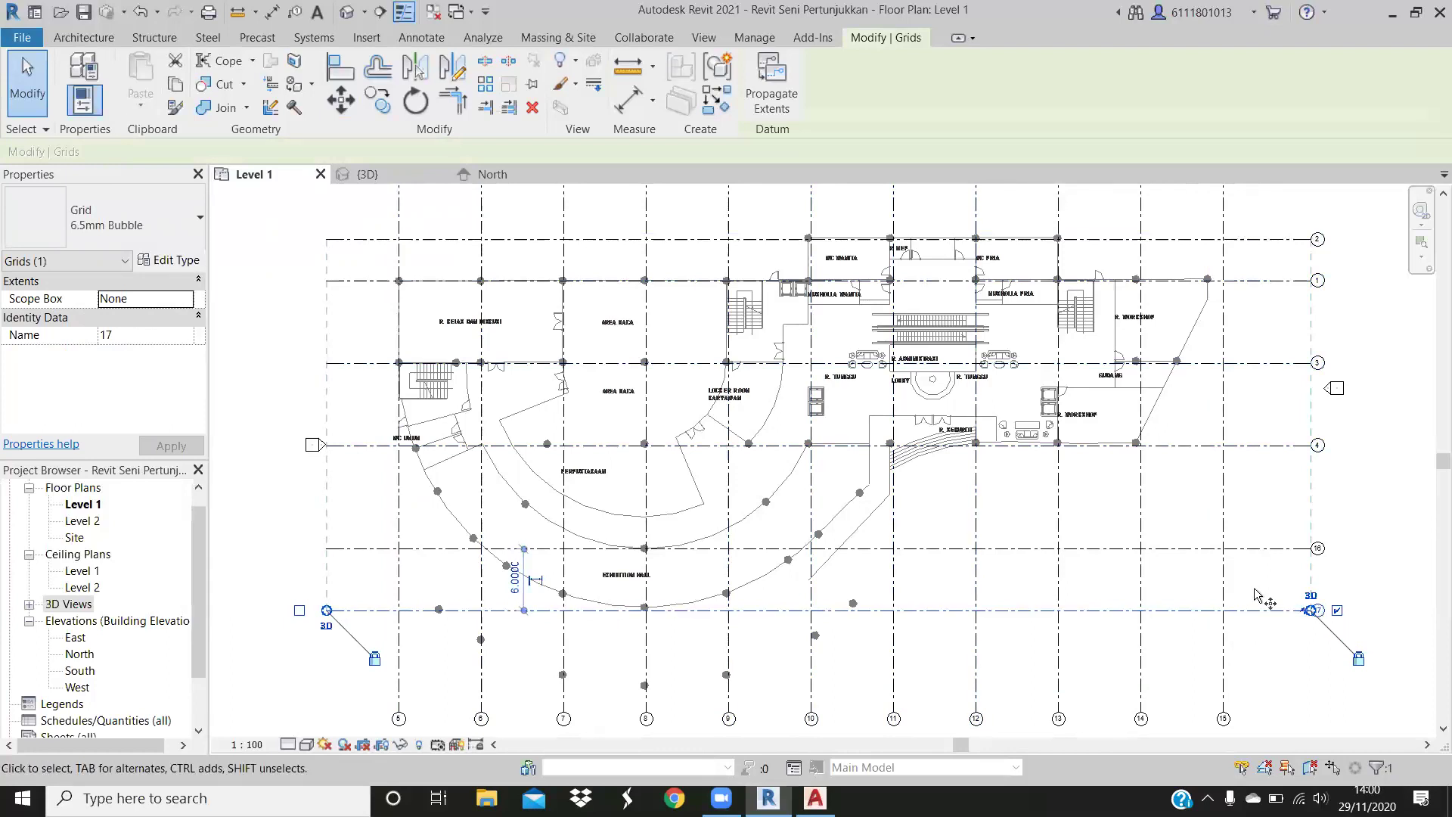
key(c)
key(c)
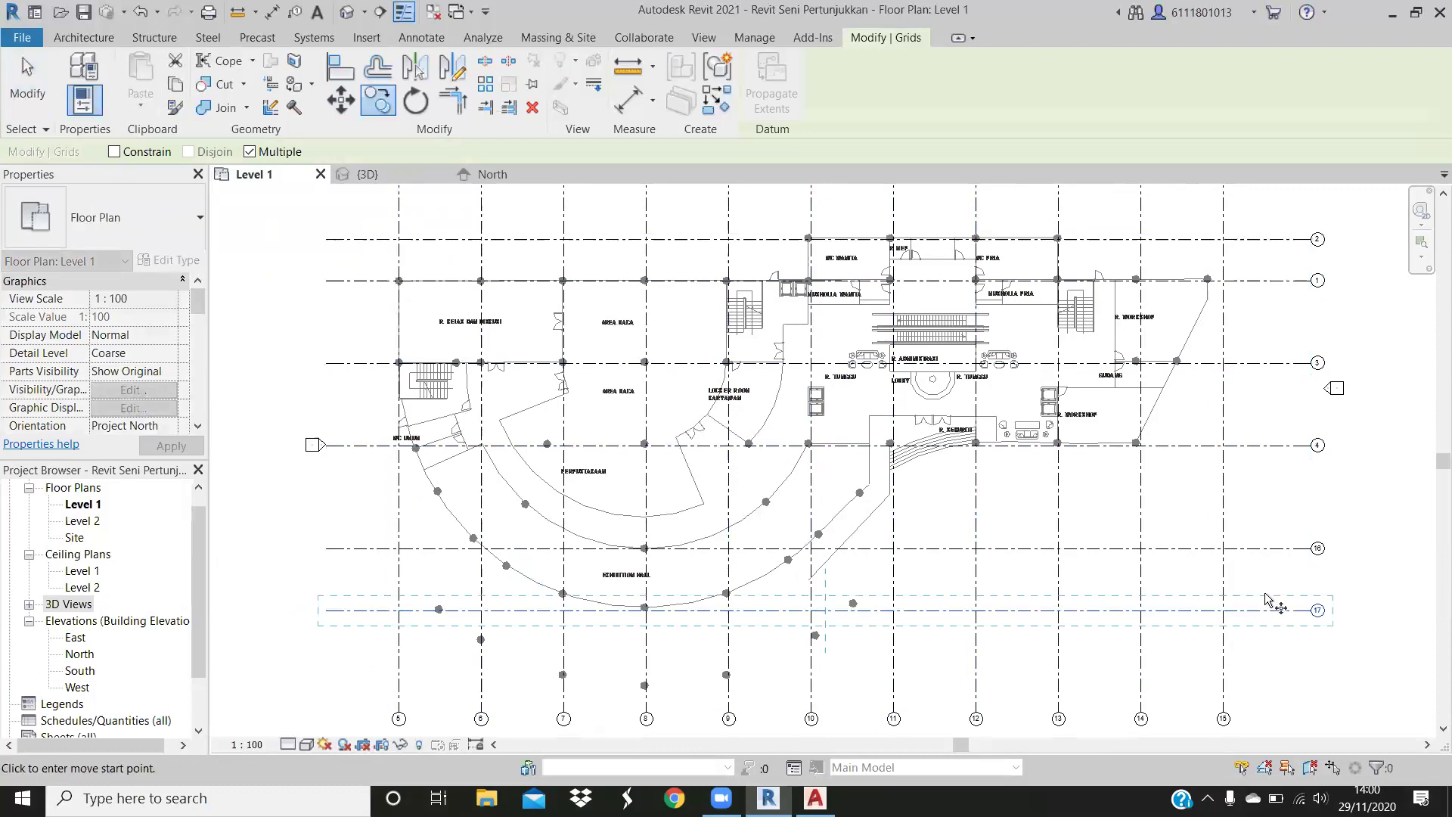
click(1264, 594)
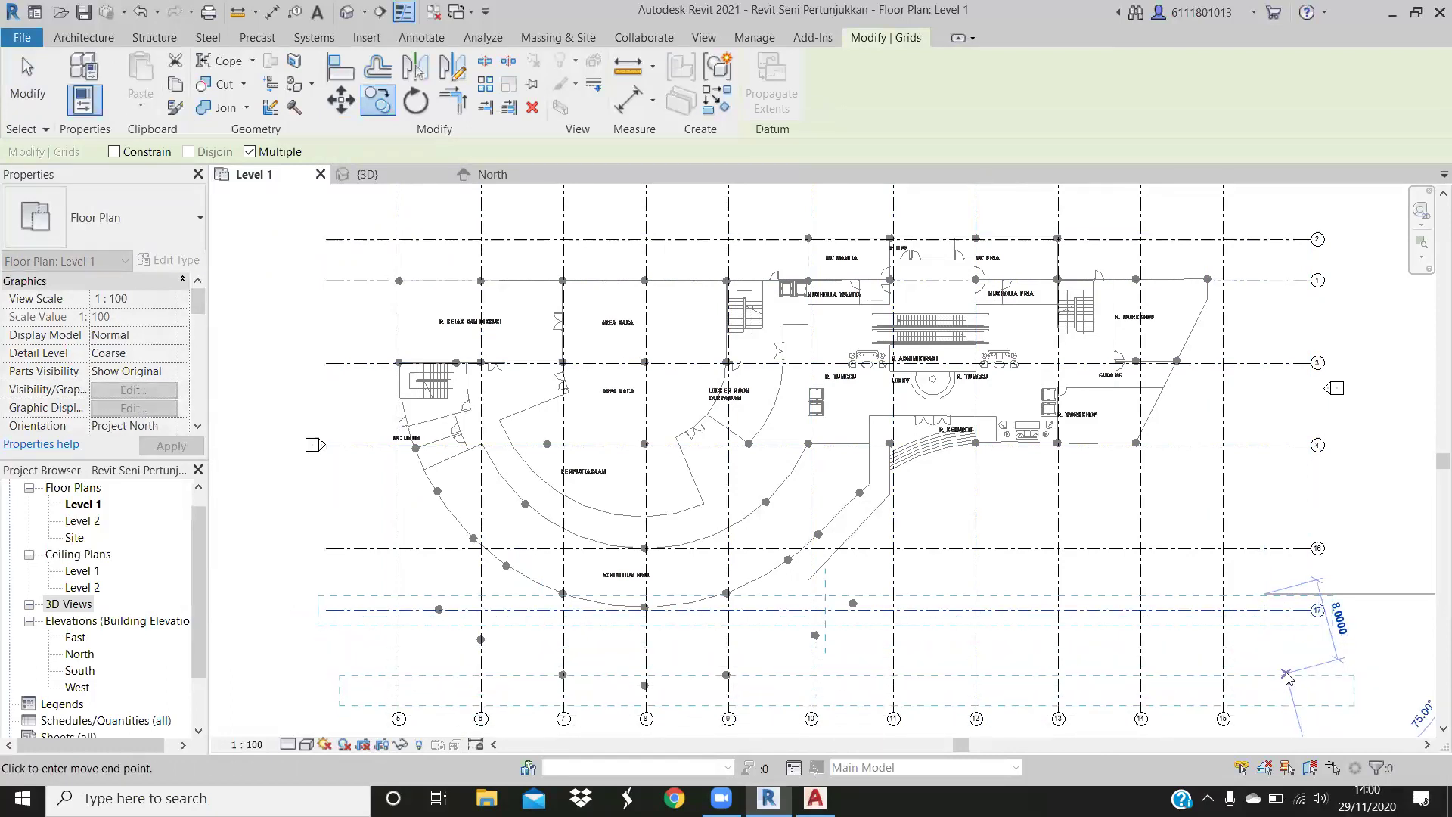
text(8)
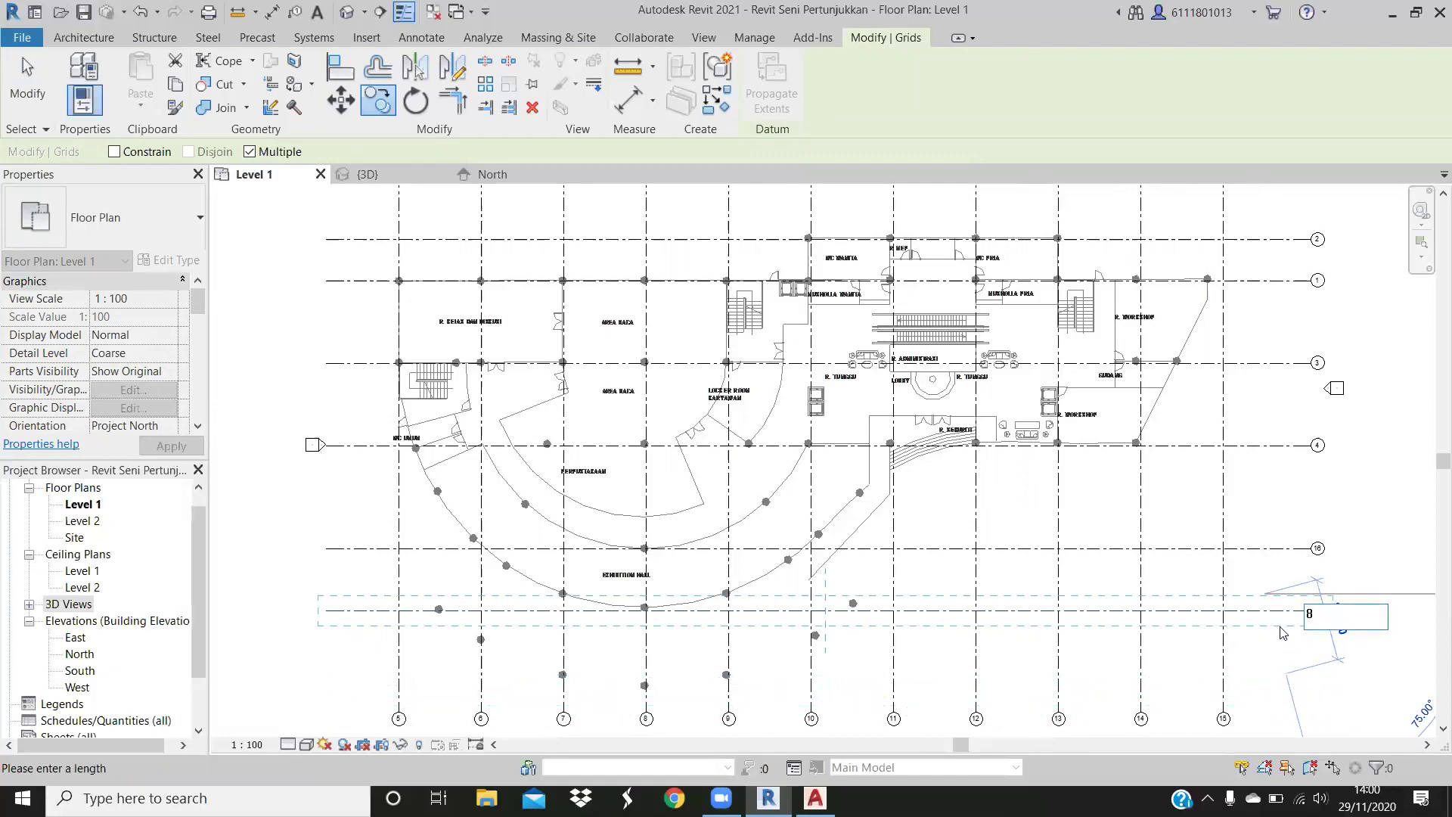
key(Return)
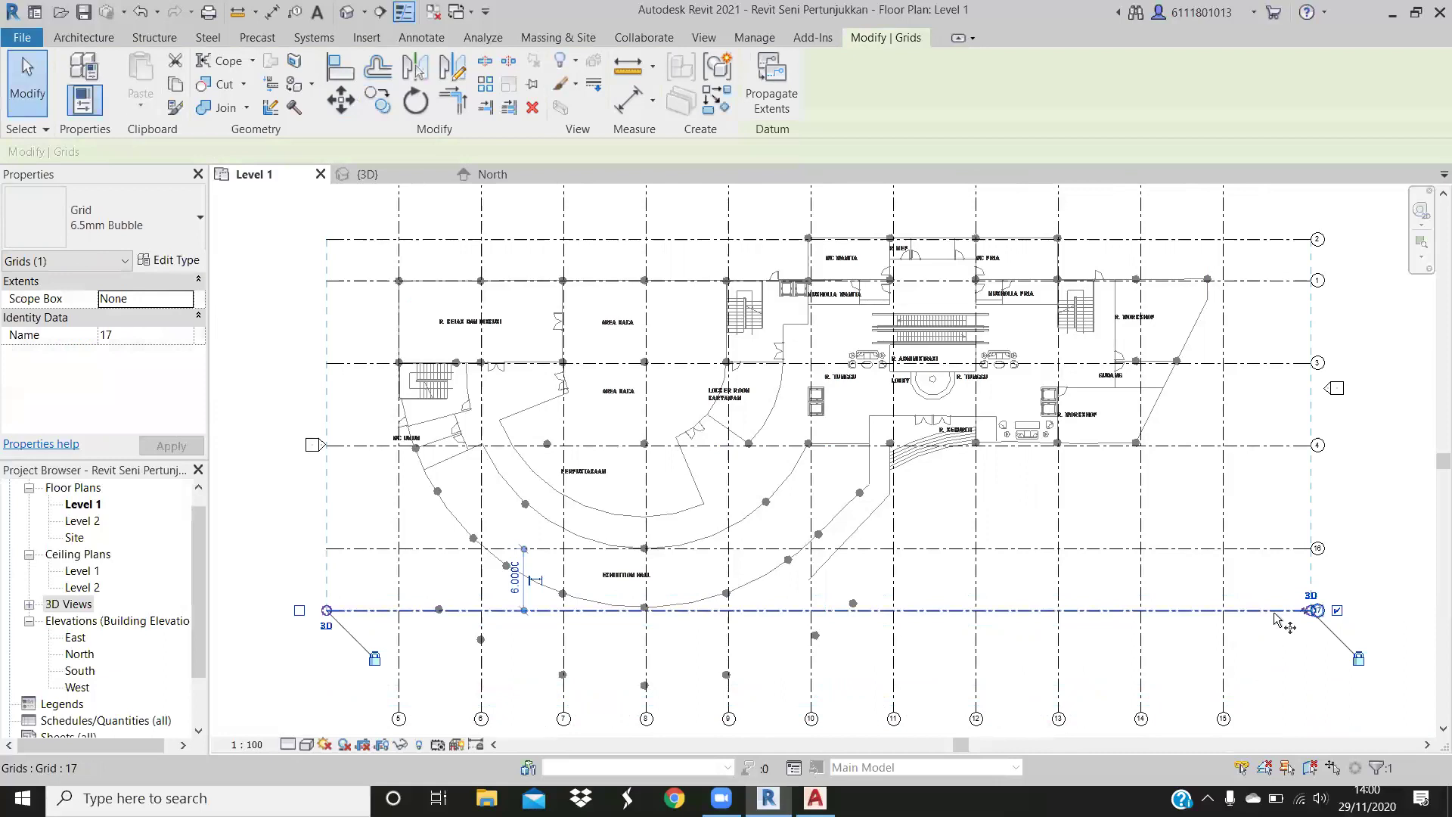
Copy grid 17 again to place grid 20, 8 units below it
key(c)
key(o)
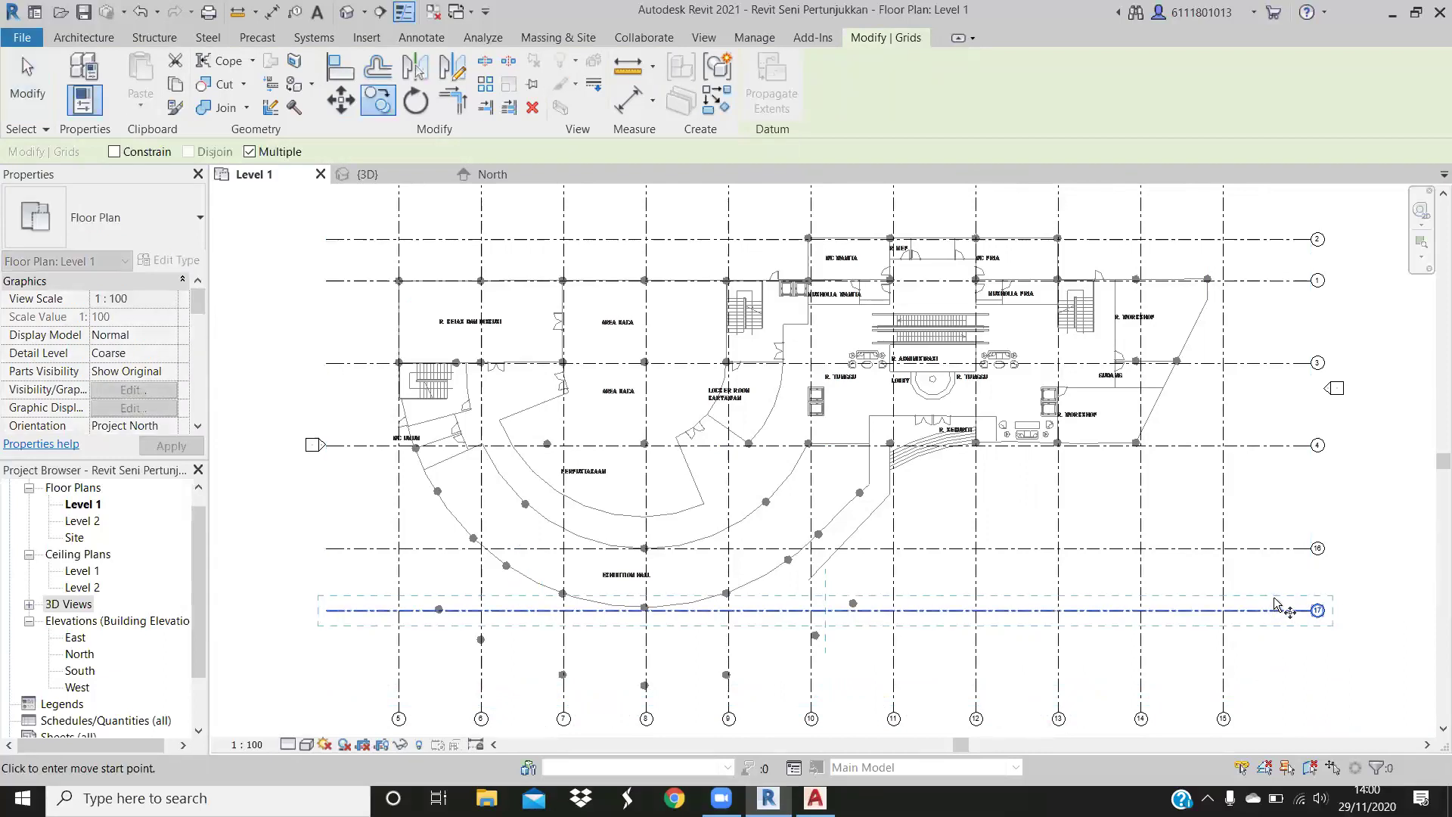
click(1274, 624)
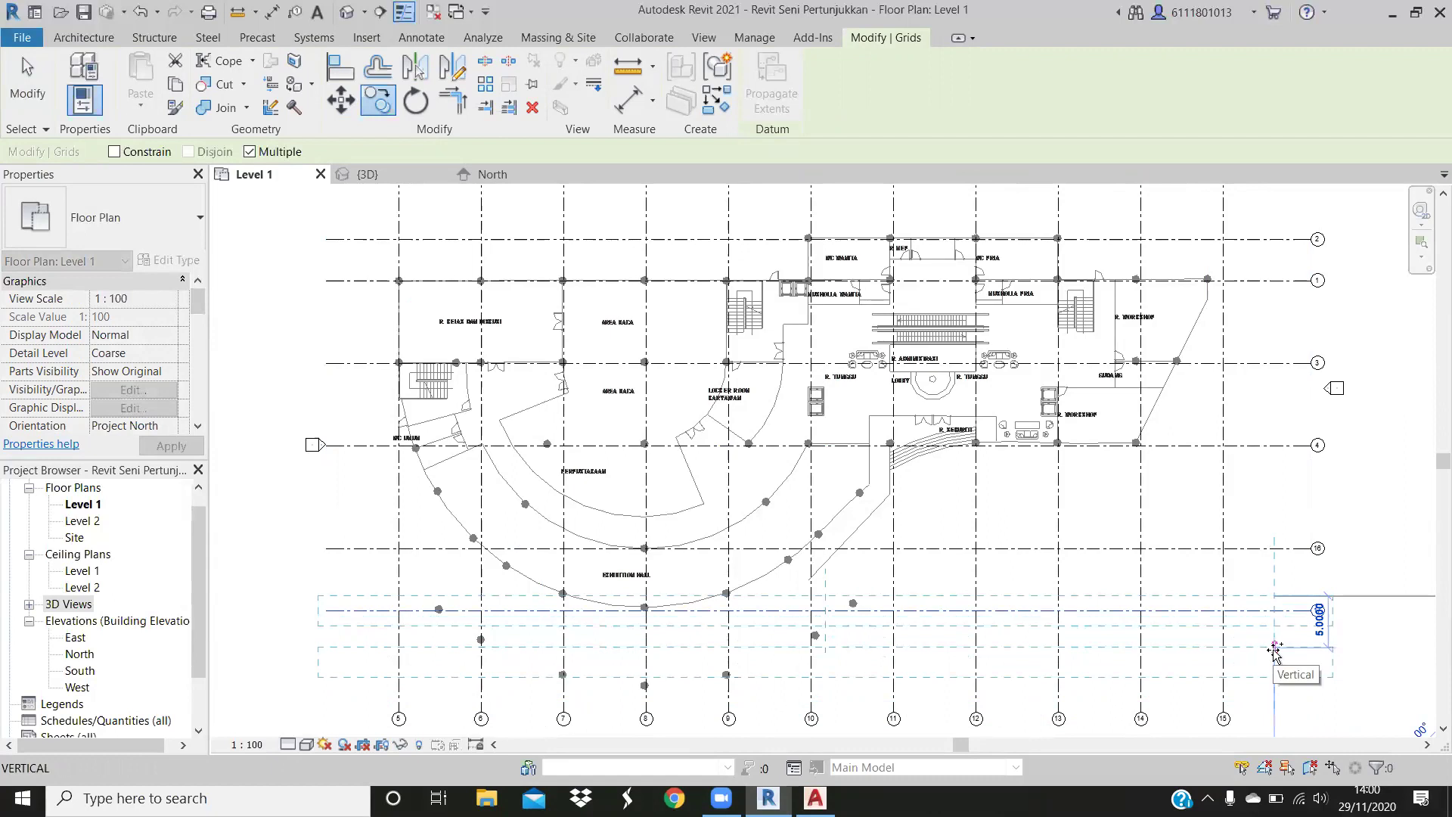
text(8)
key(Return)
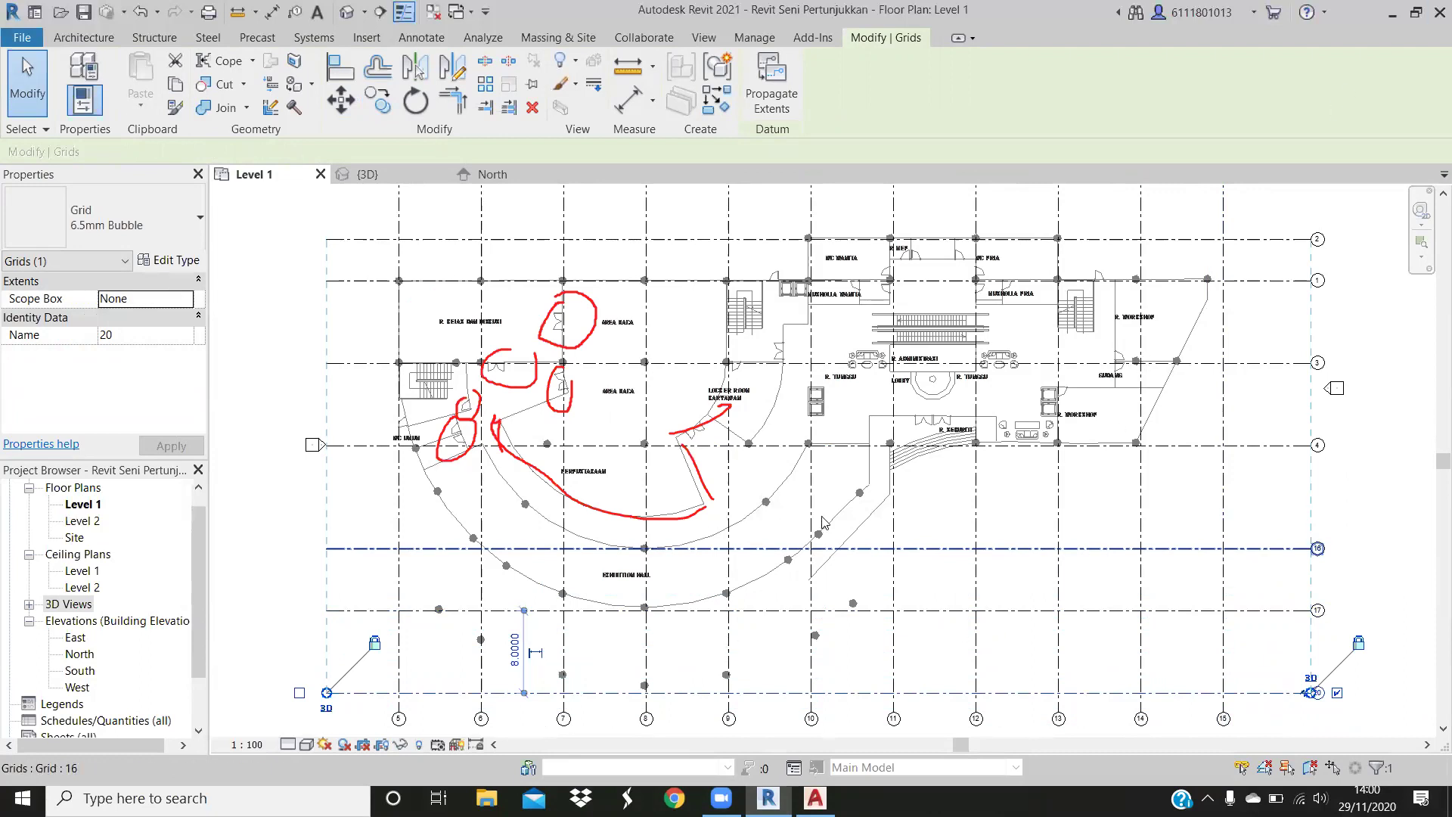
Pan the Level 1 plan to recentre it and select grid 16
scroll(900, 522, down, 1)
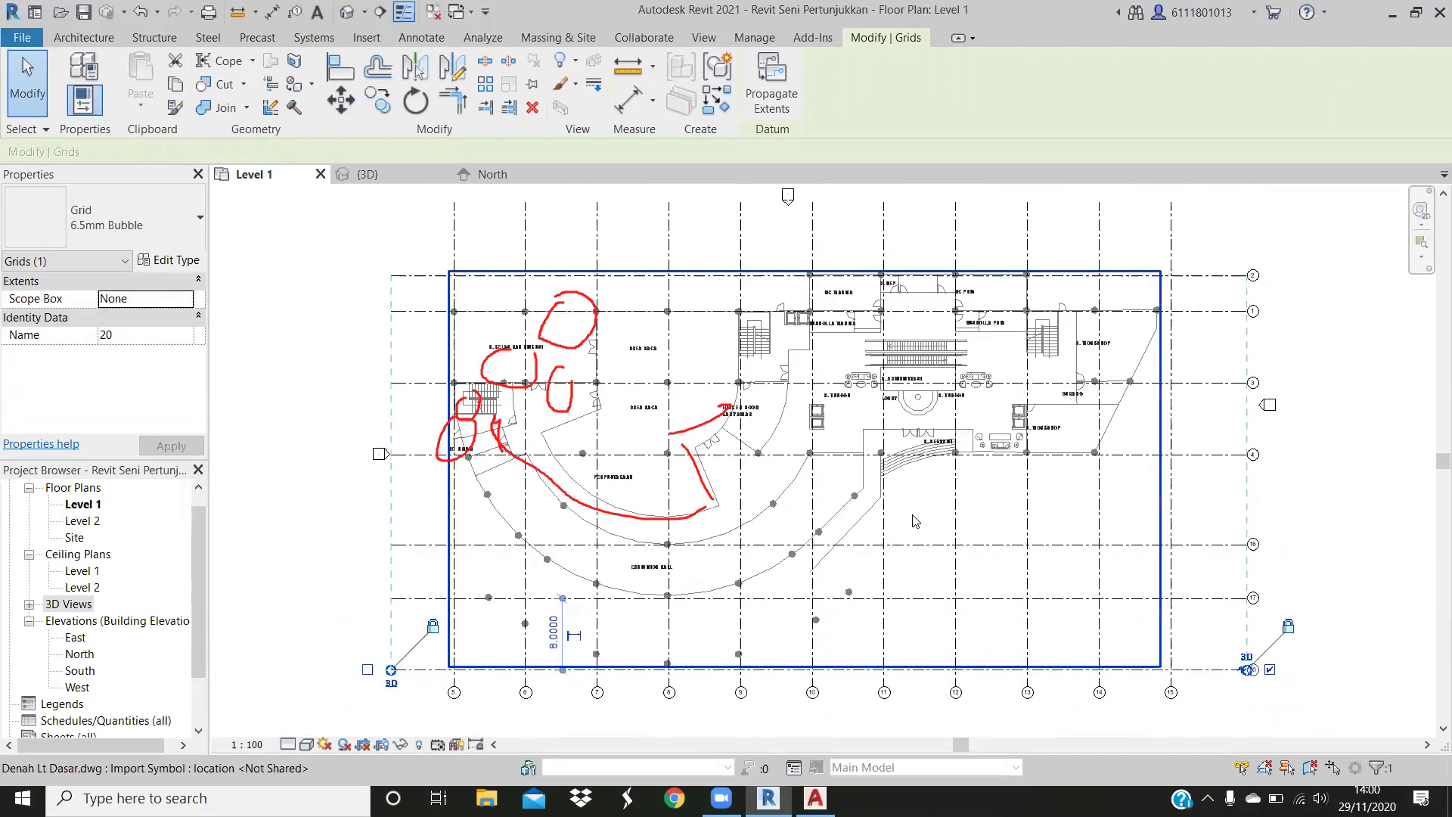
middle_drag(920, 557, 947, 548)
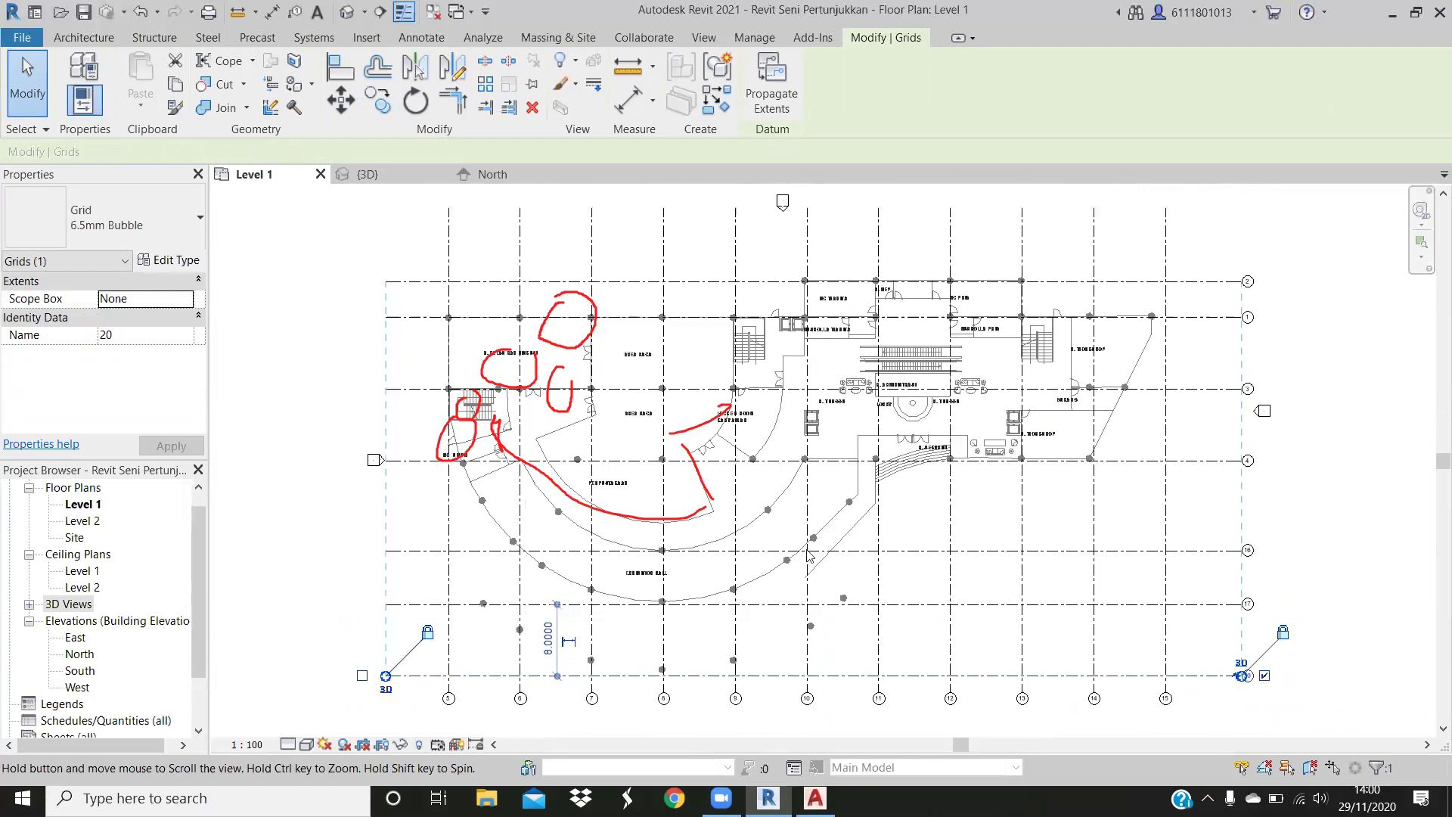
middle_drag(738, 560, 722, 586)
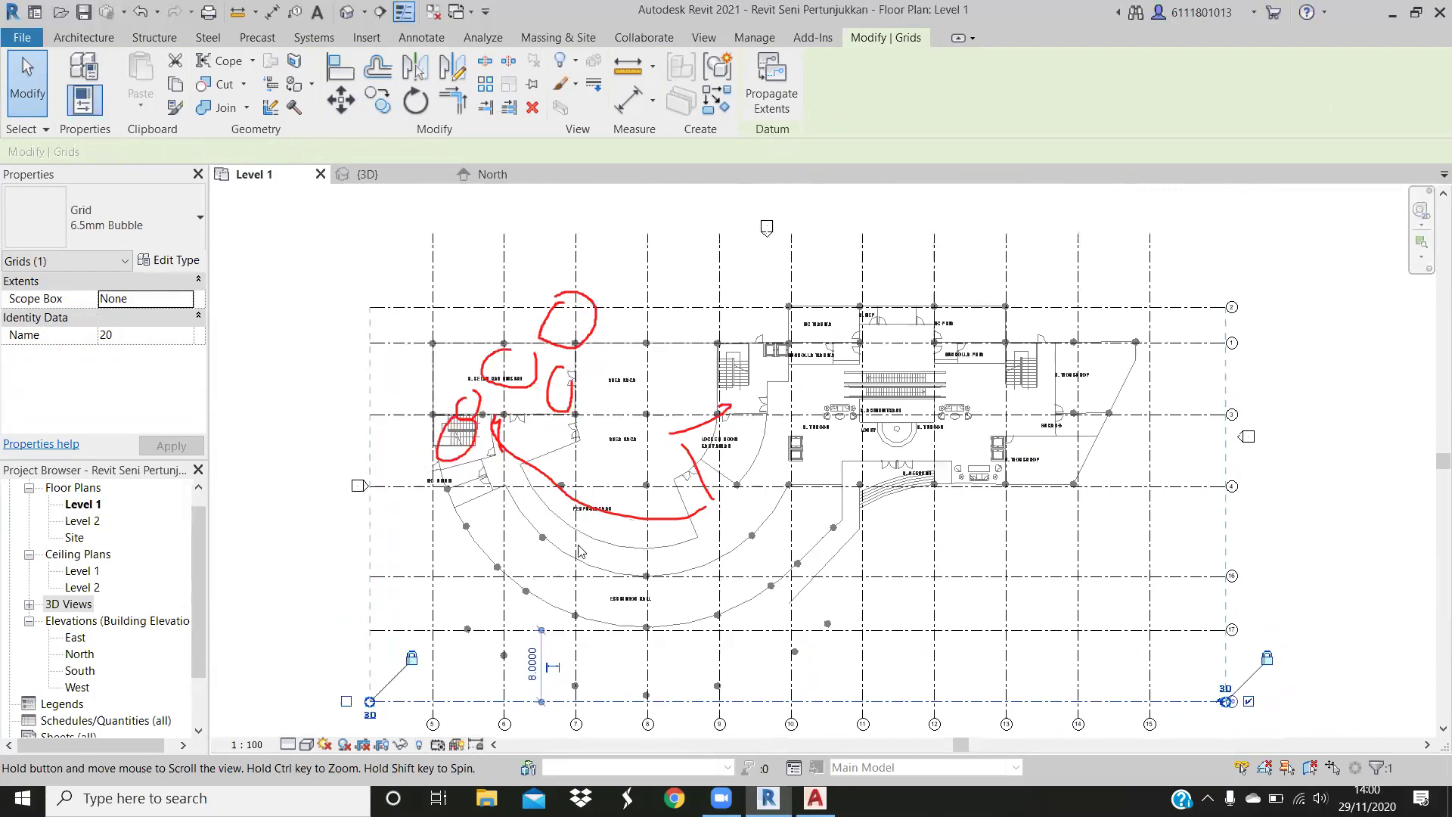
middle_drag(960, 512, 967, 513)
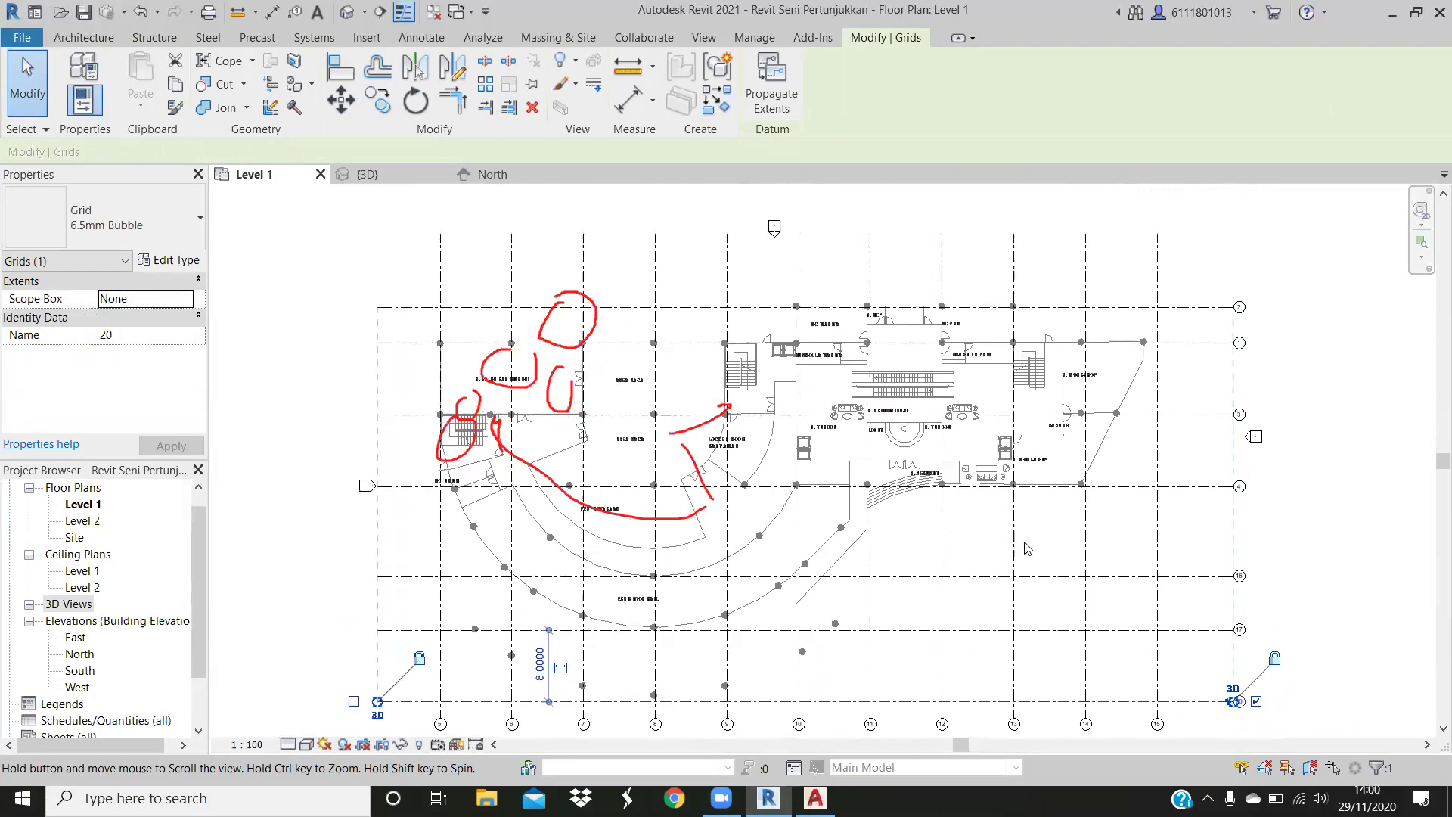
middle_drag(1024, 560, 1046, 562)
middle_drag(1287, 600, 1269, 612)
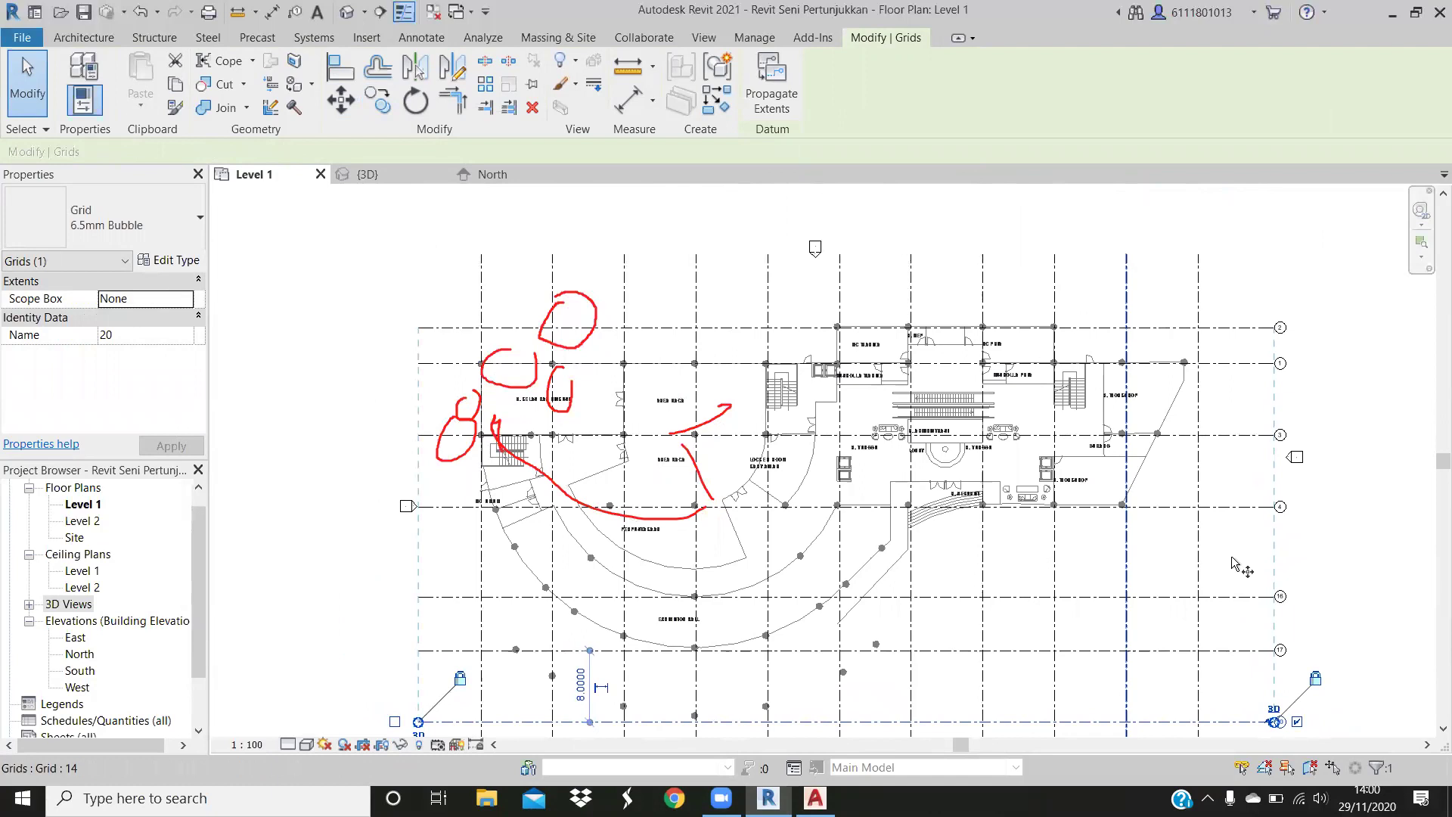
click(1238, 597)
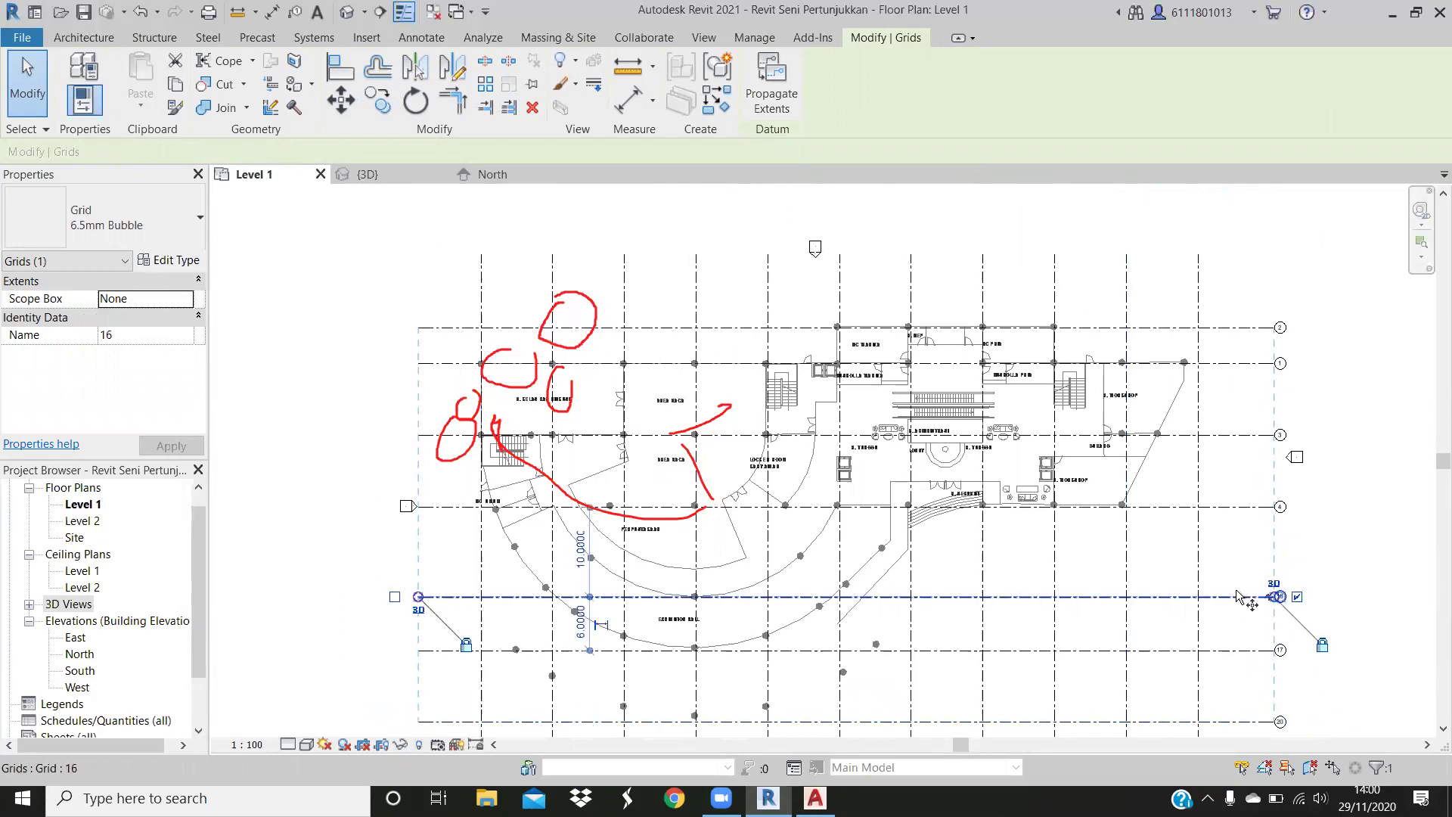
Copy grid 16 upward to create grid 21 between grids 4 and 16
key(m)
key(v)
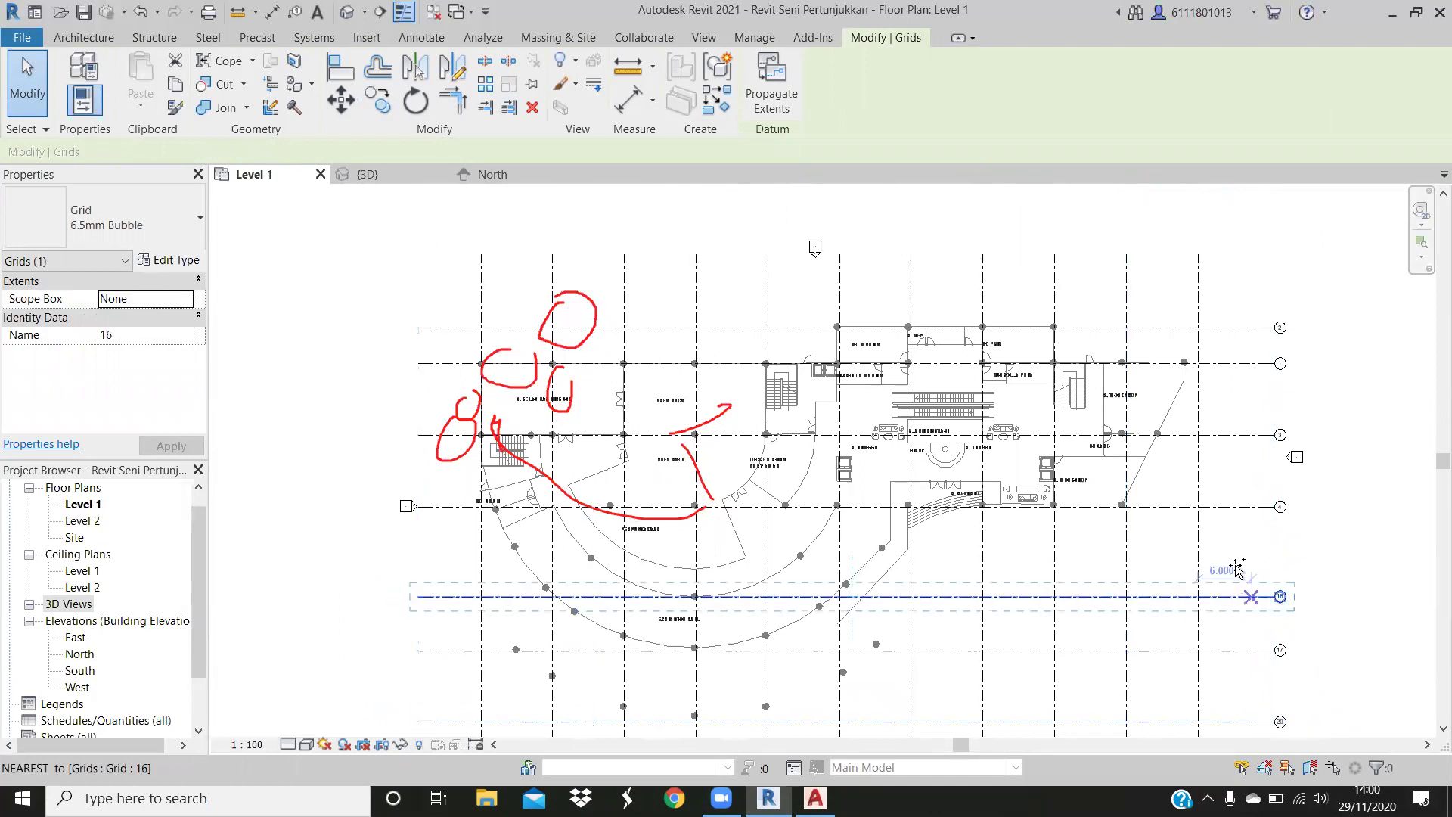
key(c)
key(o)
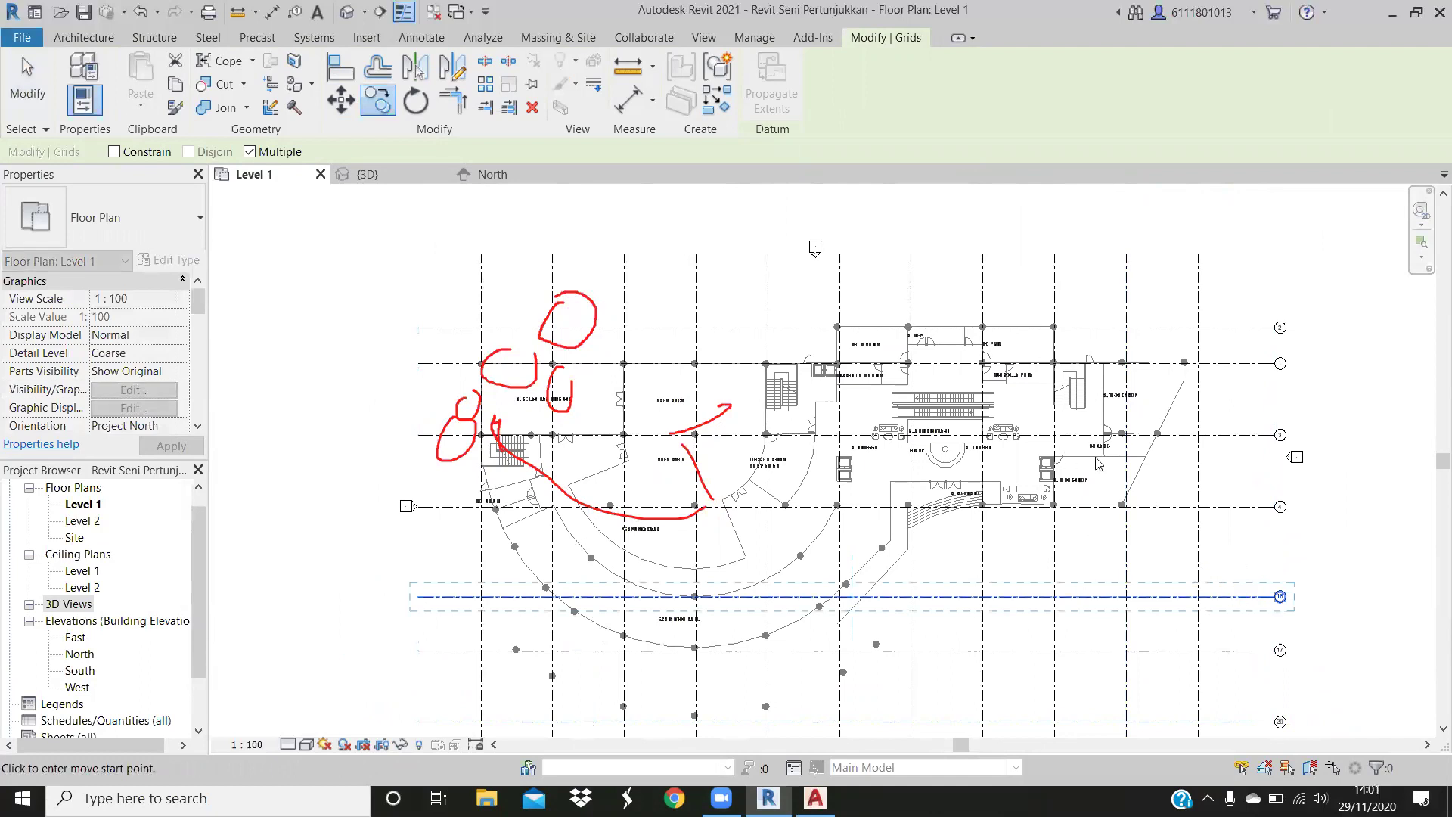
click(1236, 597)
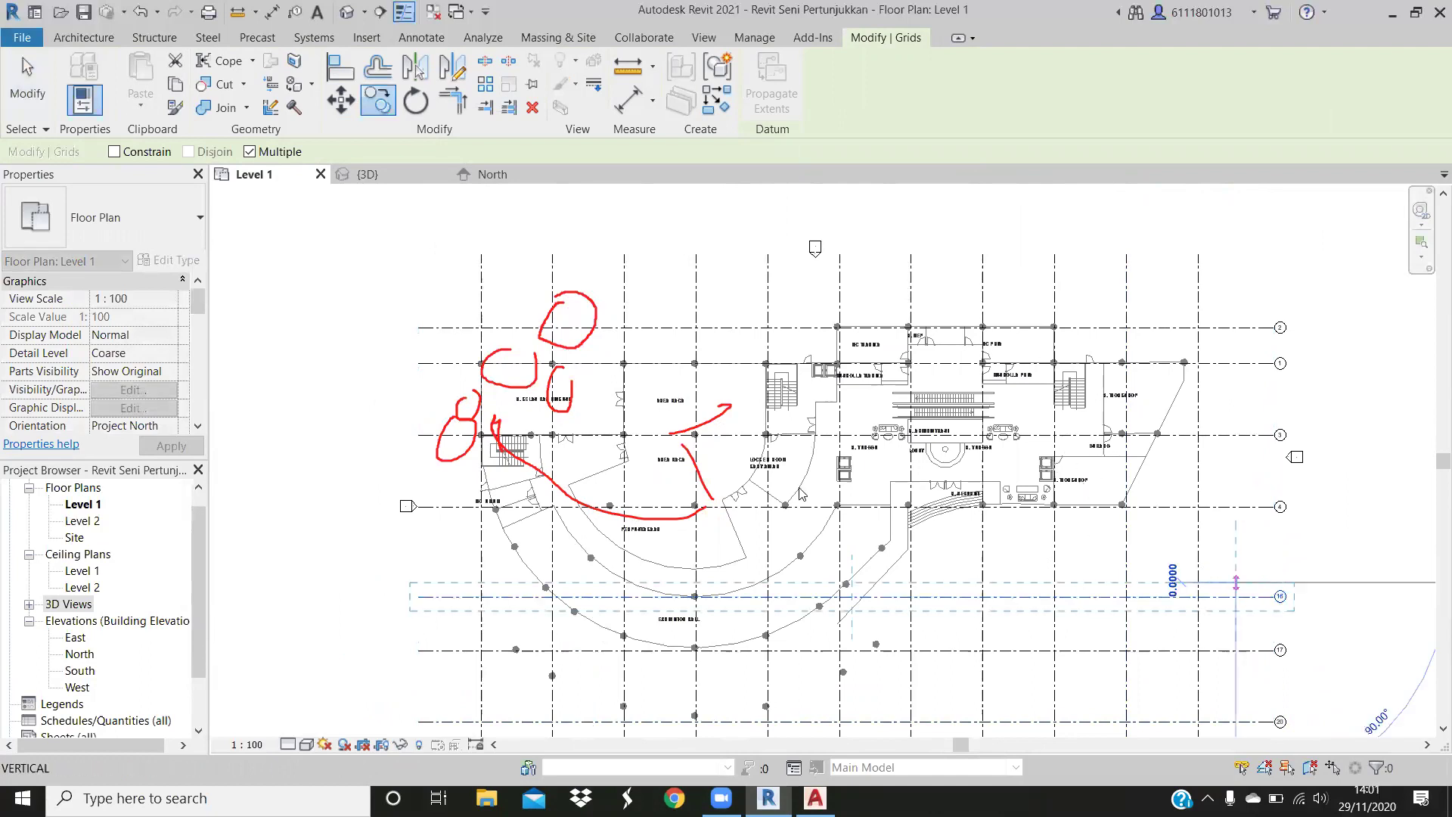
click(1000, 564)
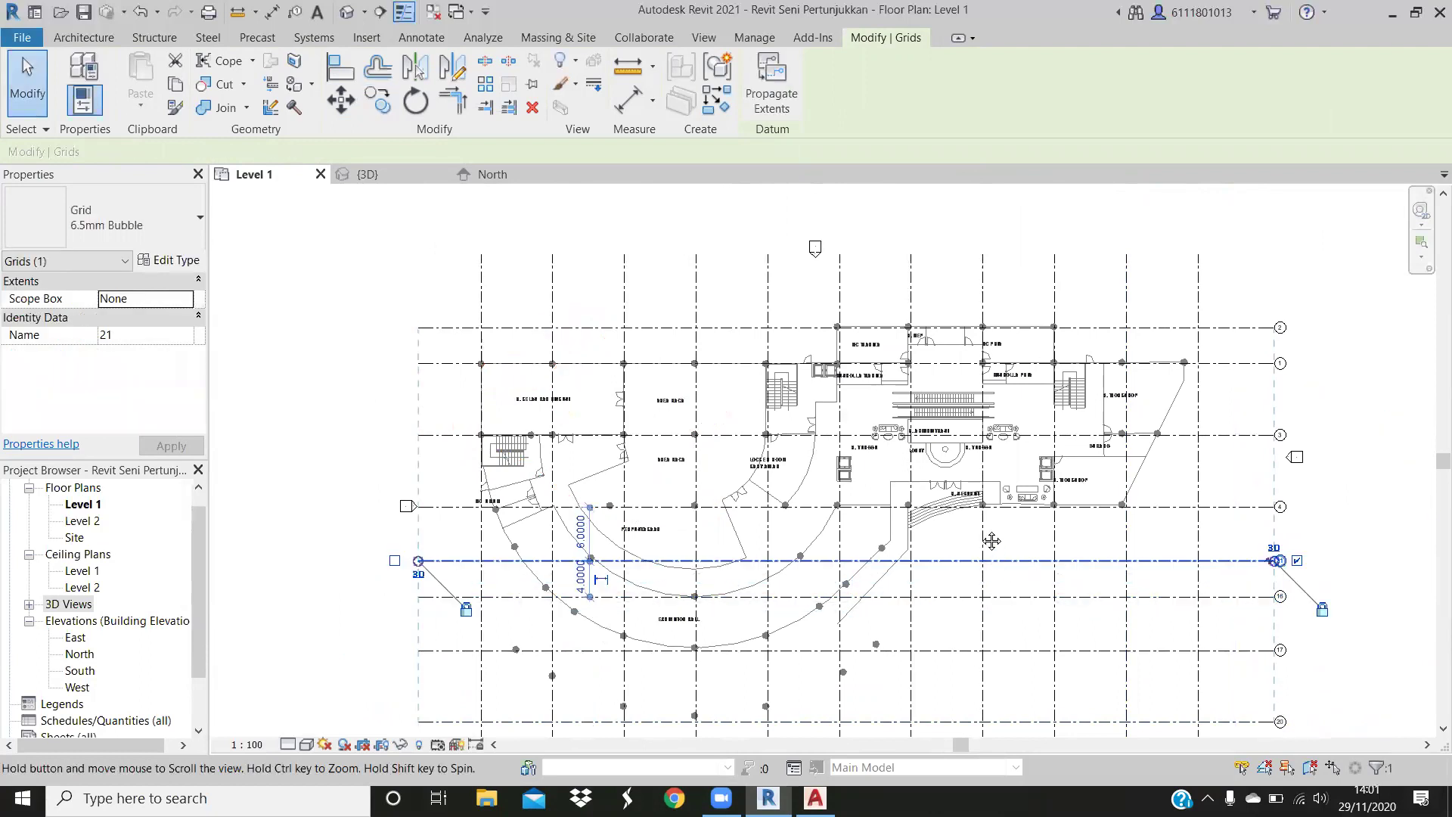
scroll(1097, 696, down, 1)
middle_drag(1132, 700, 1129, 692)
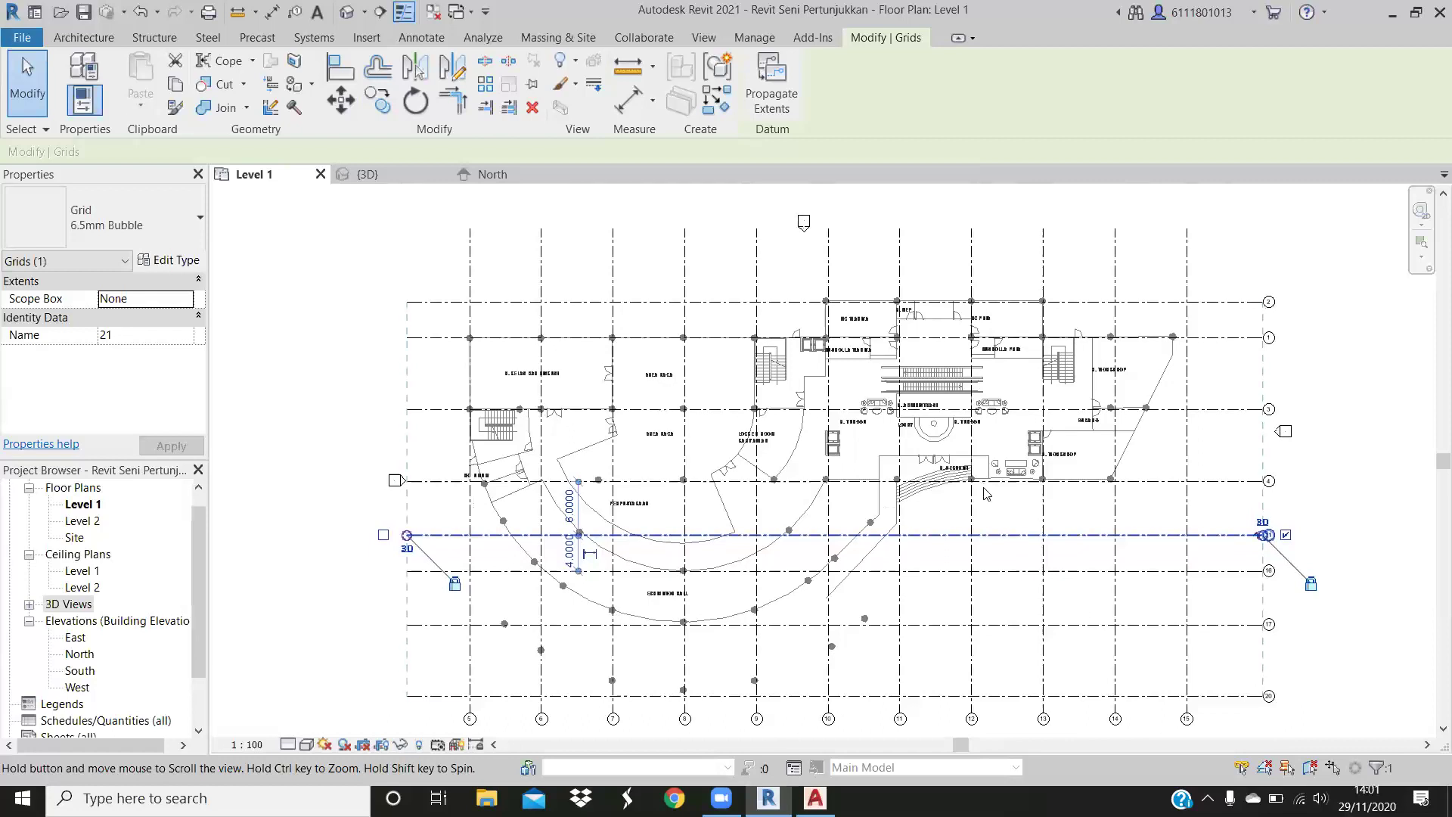
middle_drag(988, 493, 987, 494)
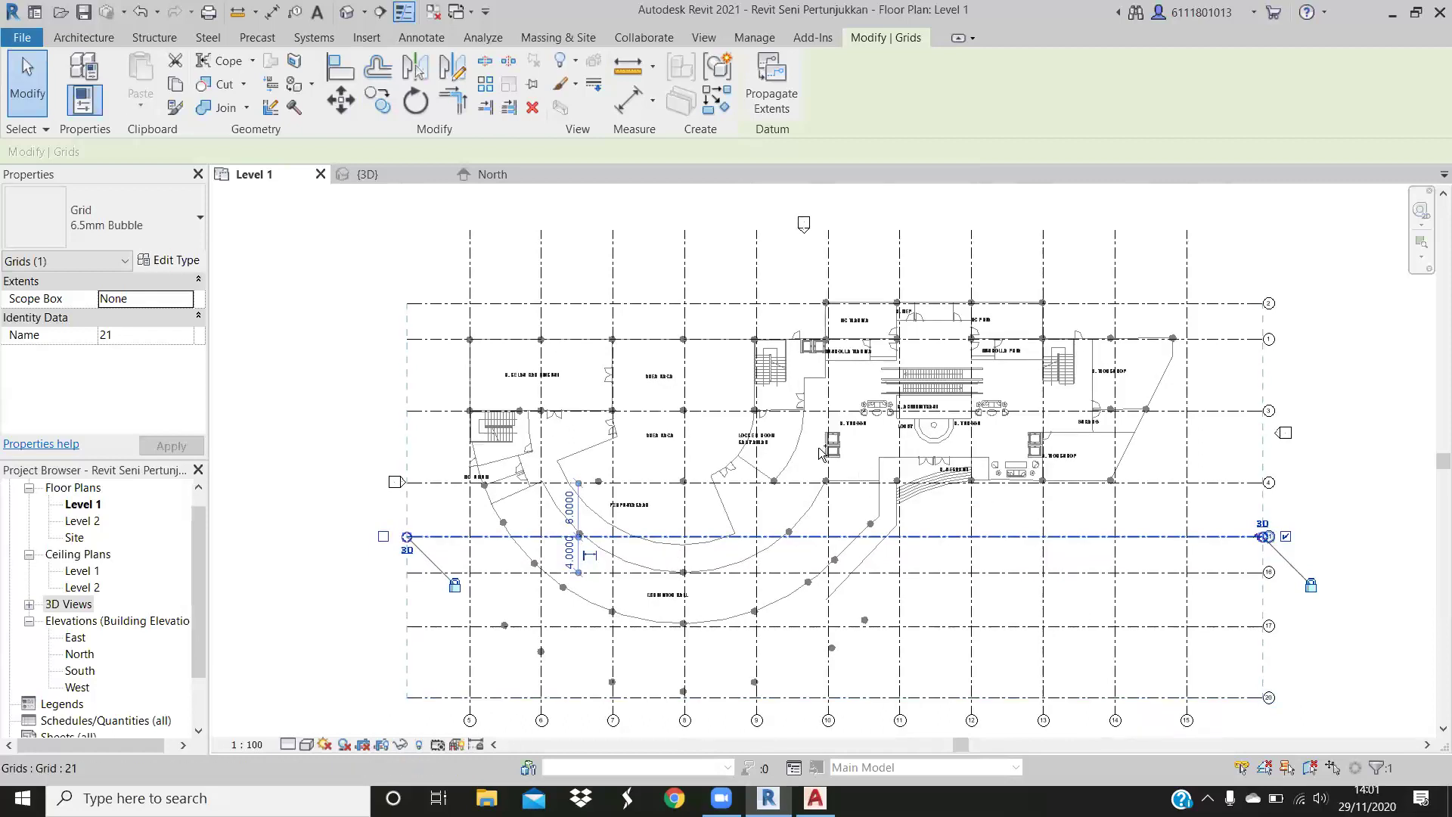
mouse_move(821, 452)
middle_down()
mouse_move(840, 454)
mouse_move(744, 455)
middle_up()
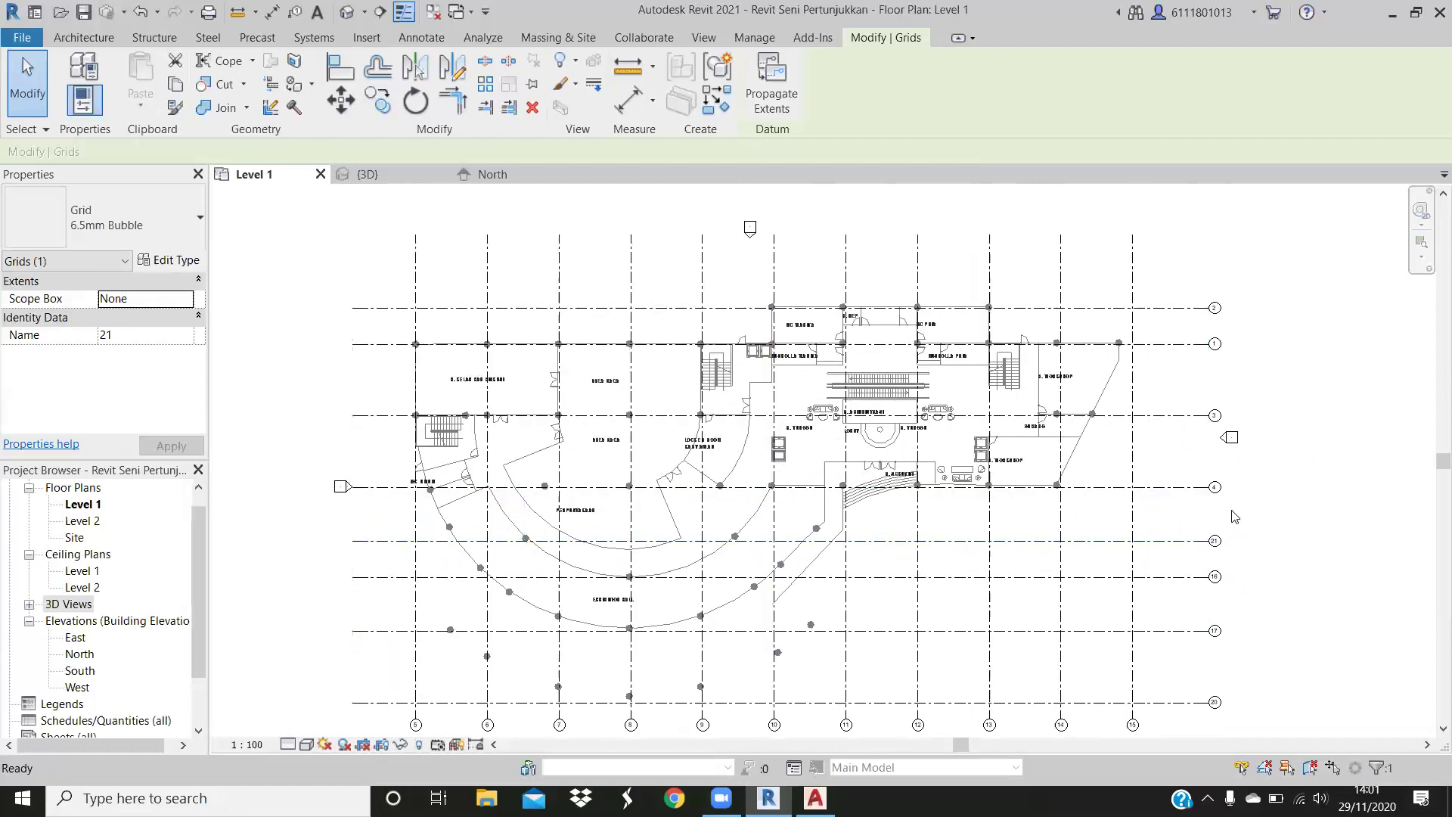
key(Escape)
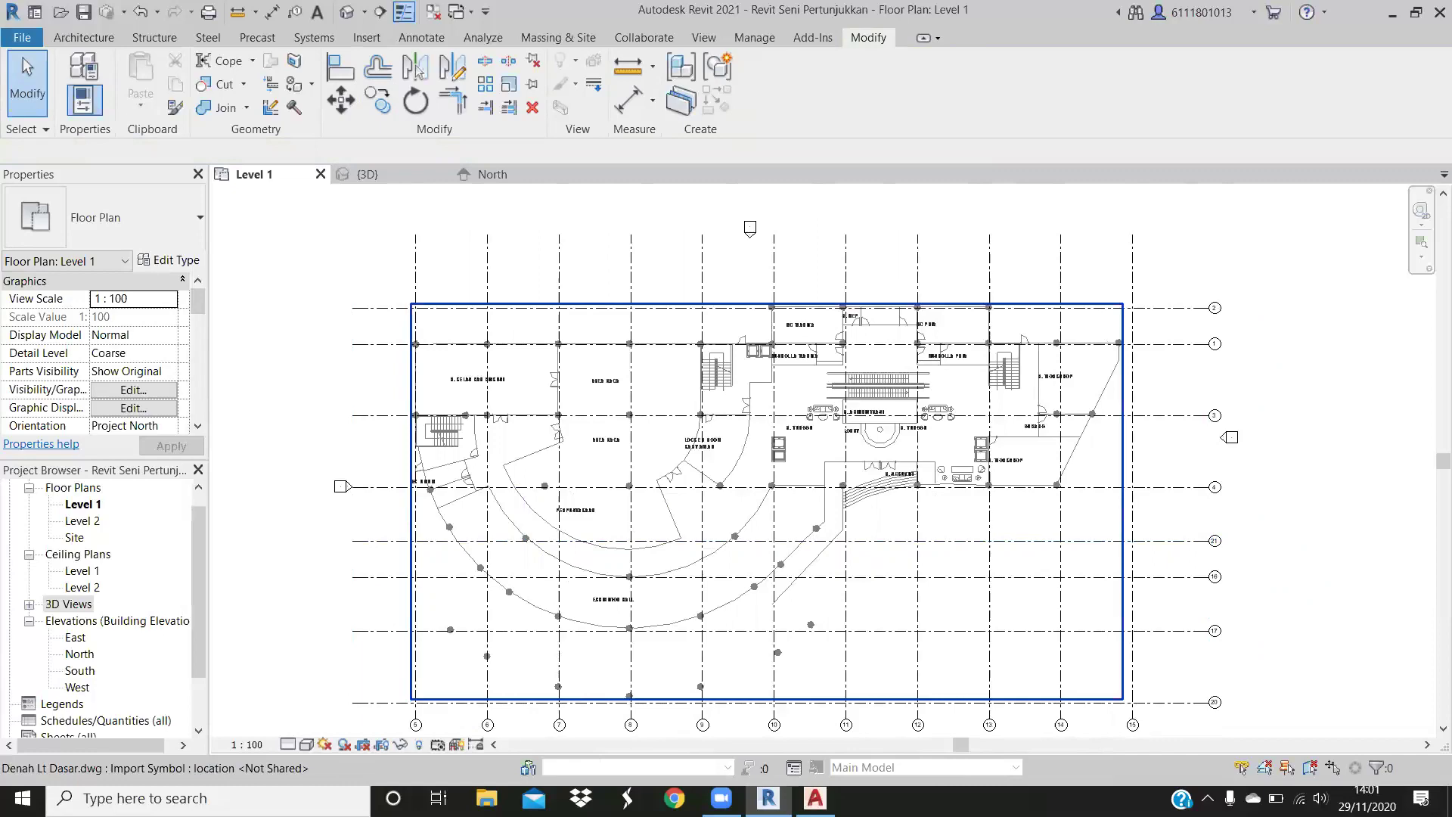
Switch to AutoCAD 2017 showing the DWG with Layer Properties Manager open
key(alt+Tab)
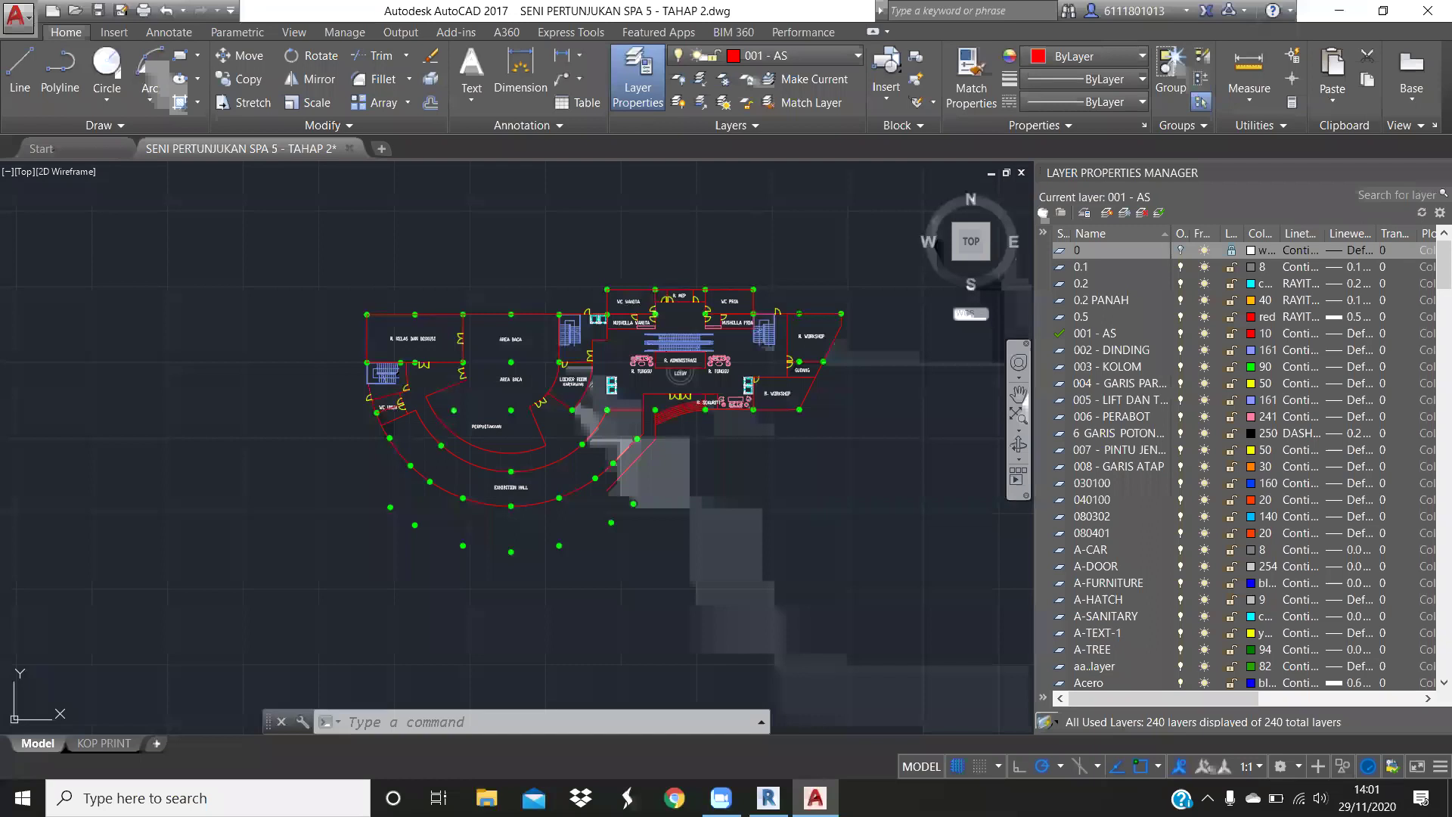
scroll(619, 330, up, 8)
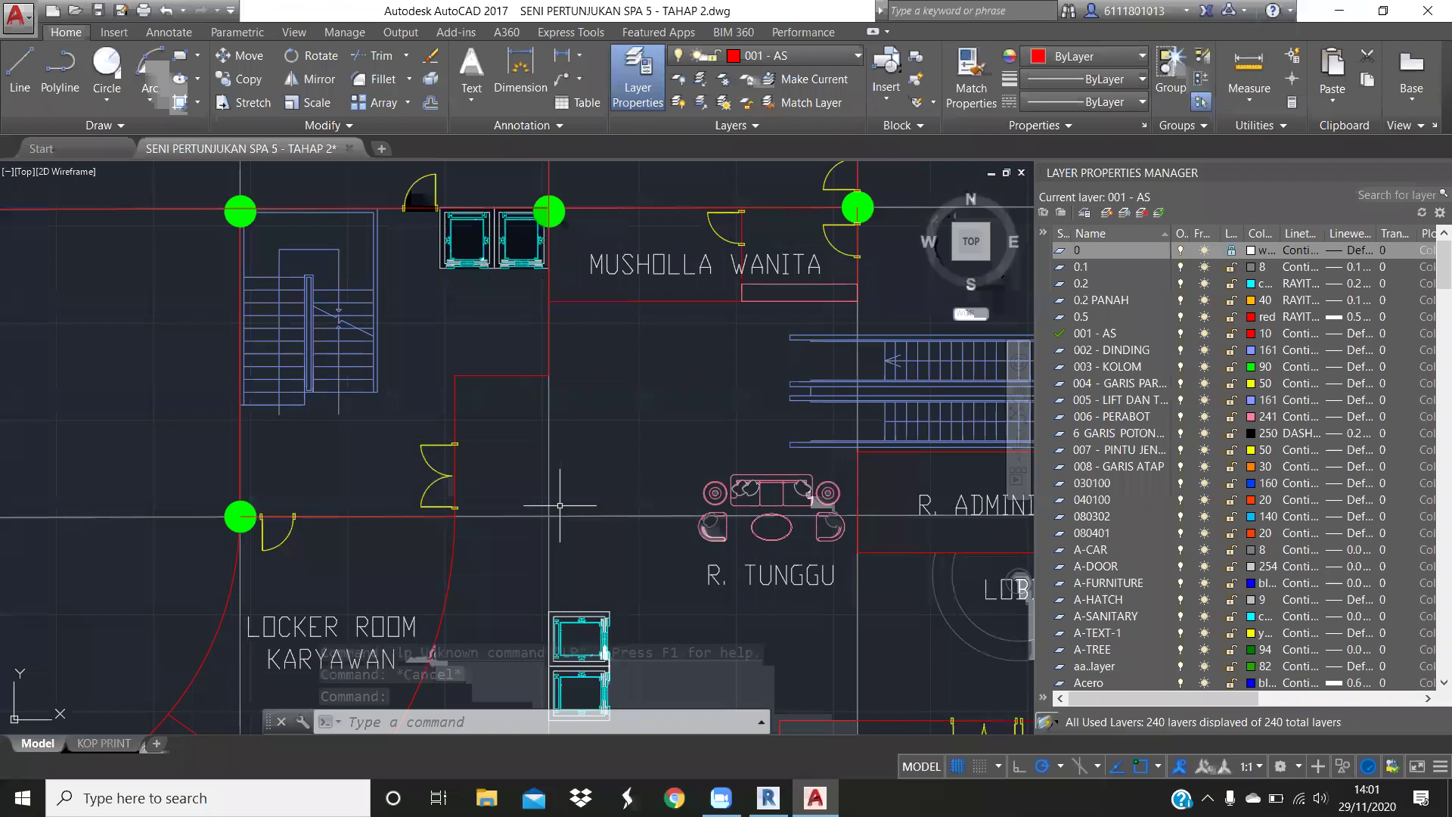
scroll(757, 396, up, 3)
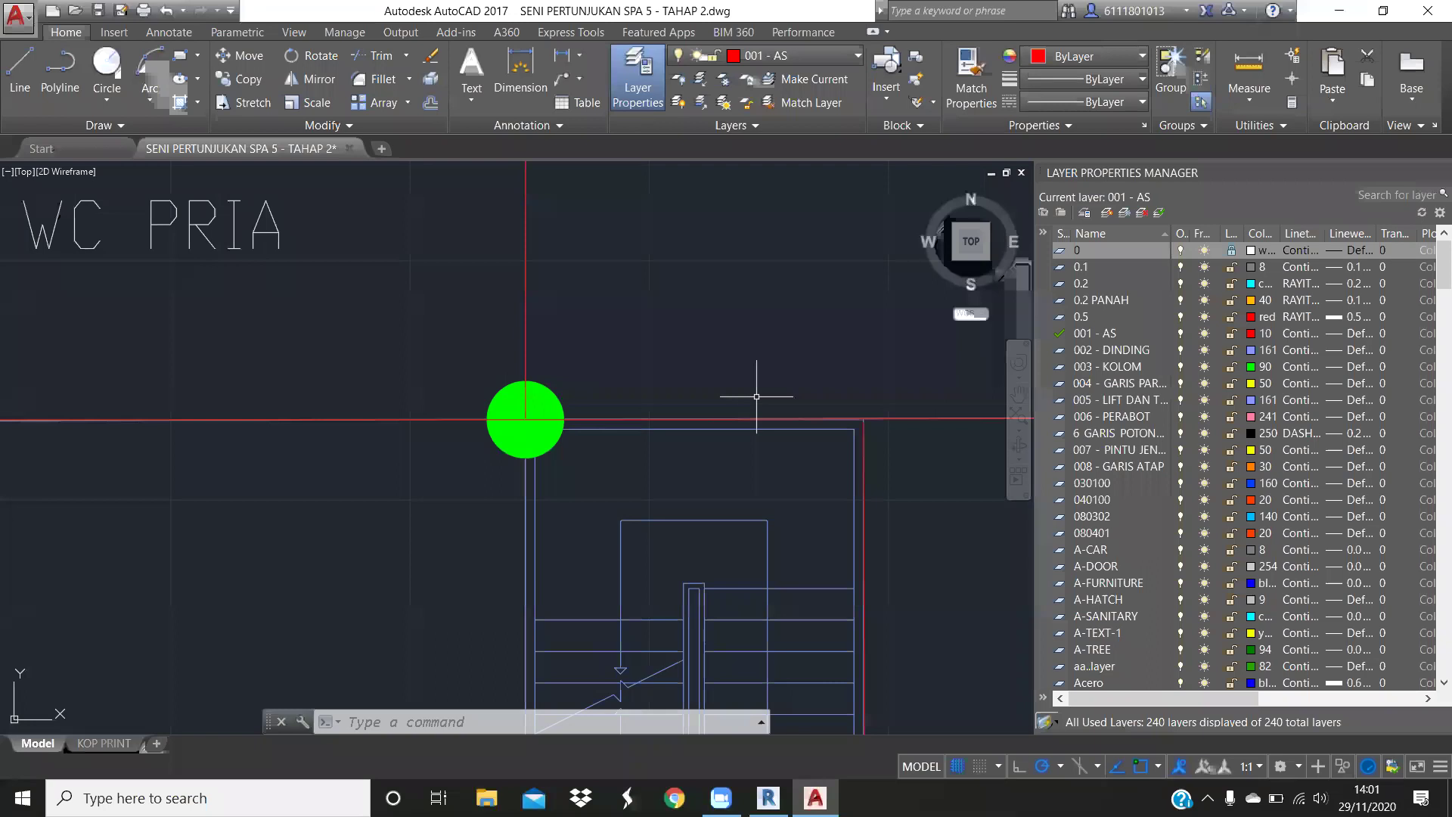
middle_drag(756, 395, 275, 391)
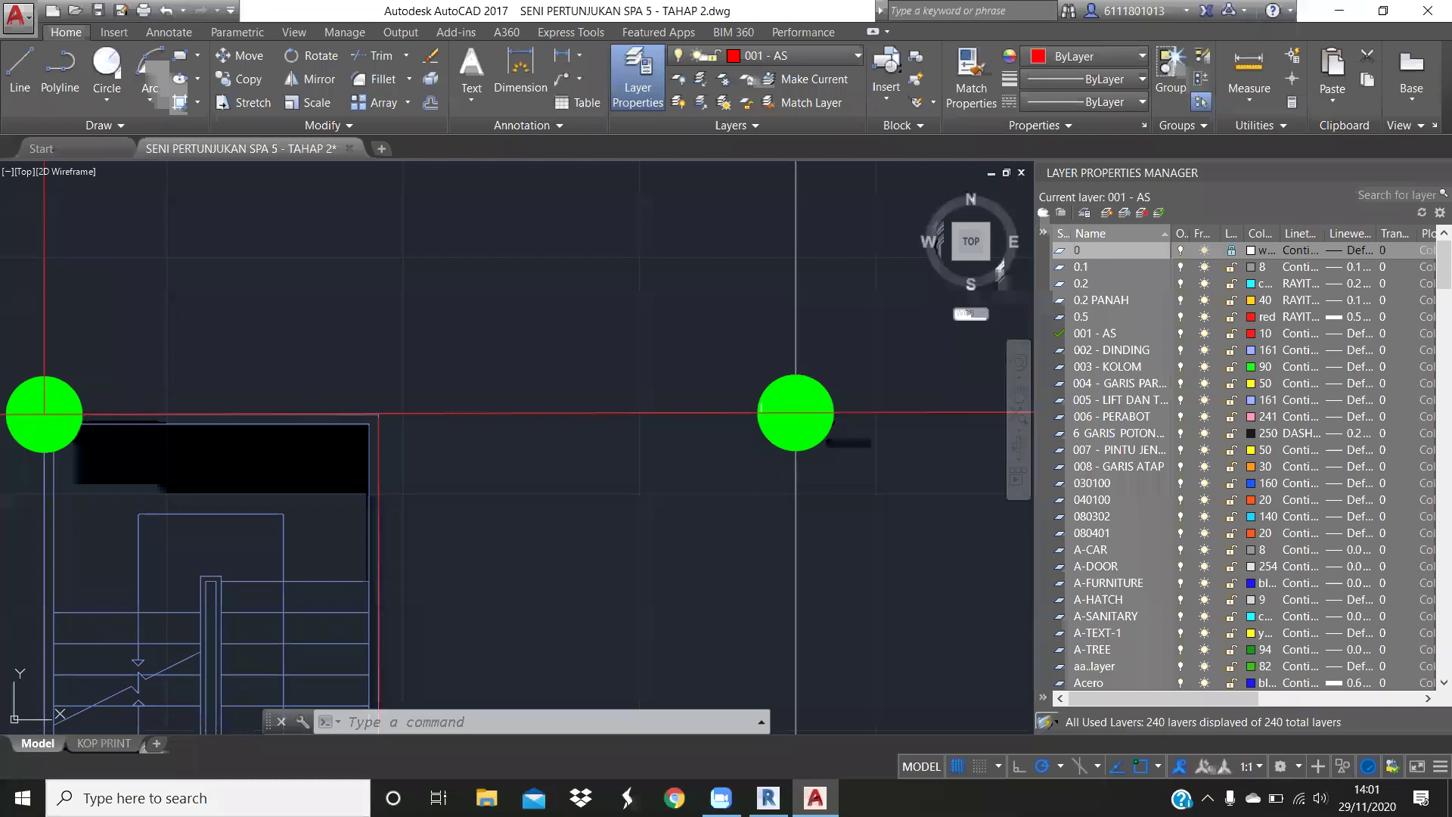
scroll(538, 360, down, 2)
scroll(538, 360, down, 3)
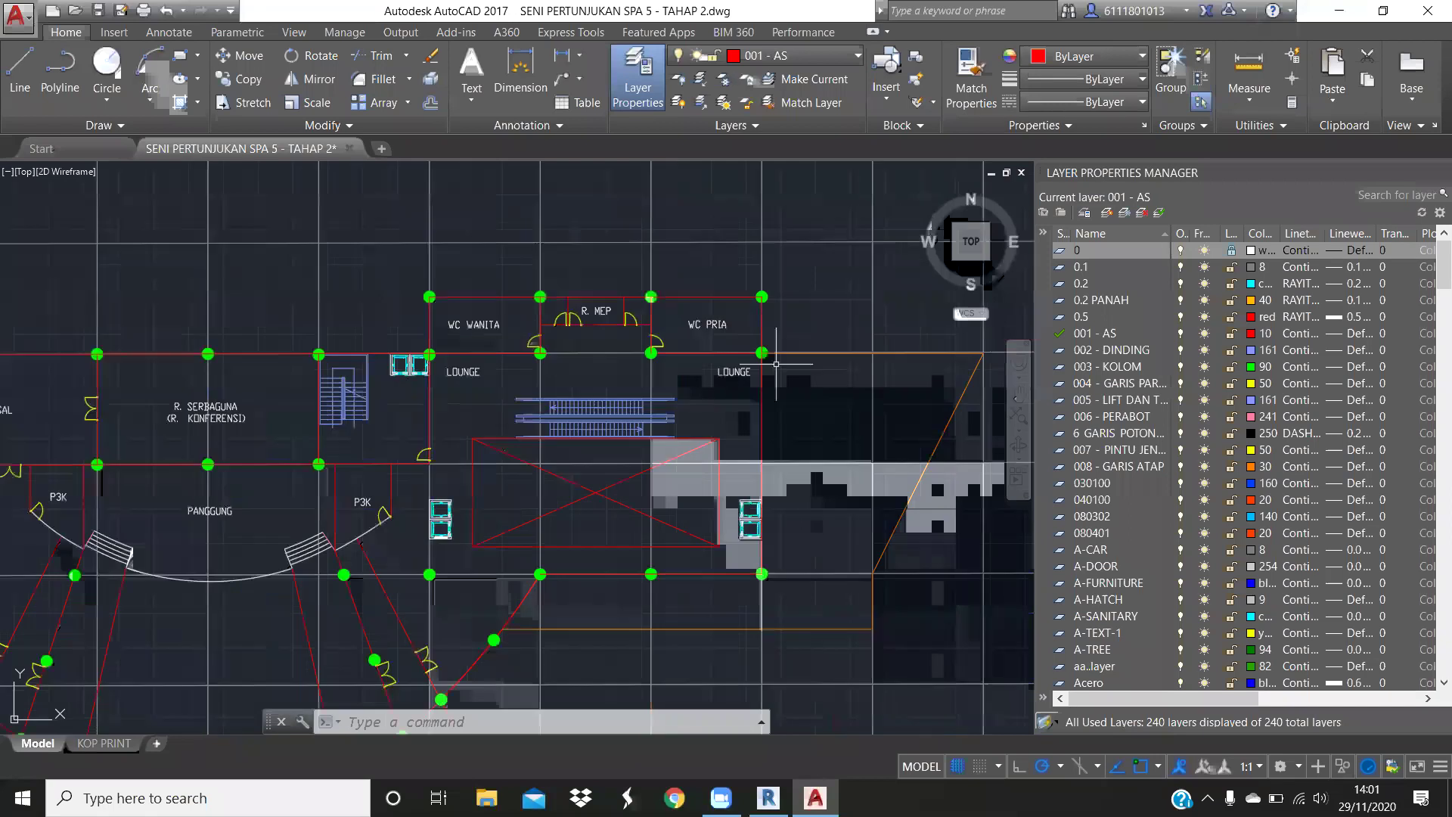
scroll(776, 364, up, 4)
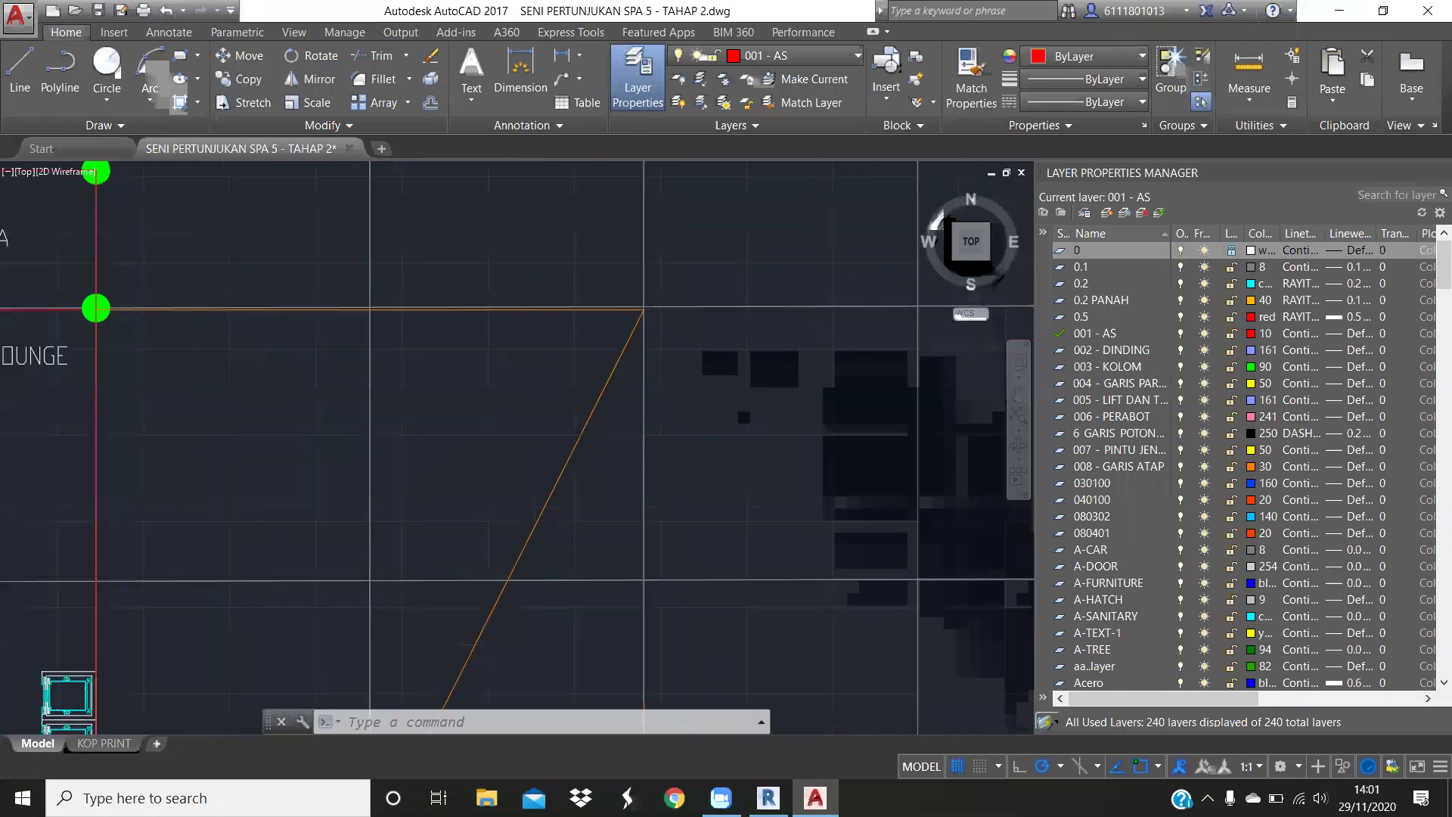
scroll(643, 313, down, 2)
scroll(642, 315, down, 2)
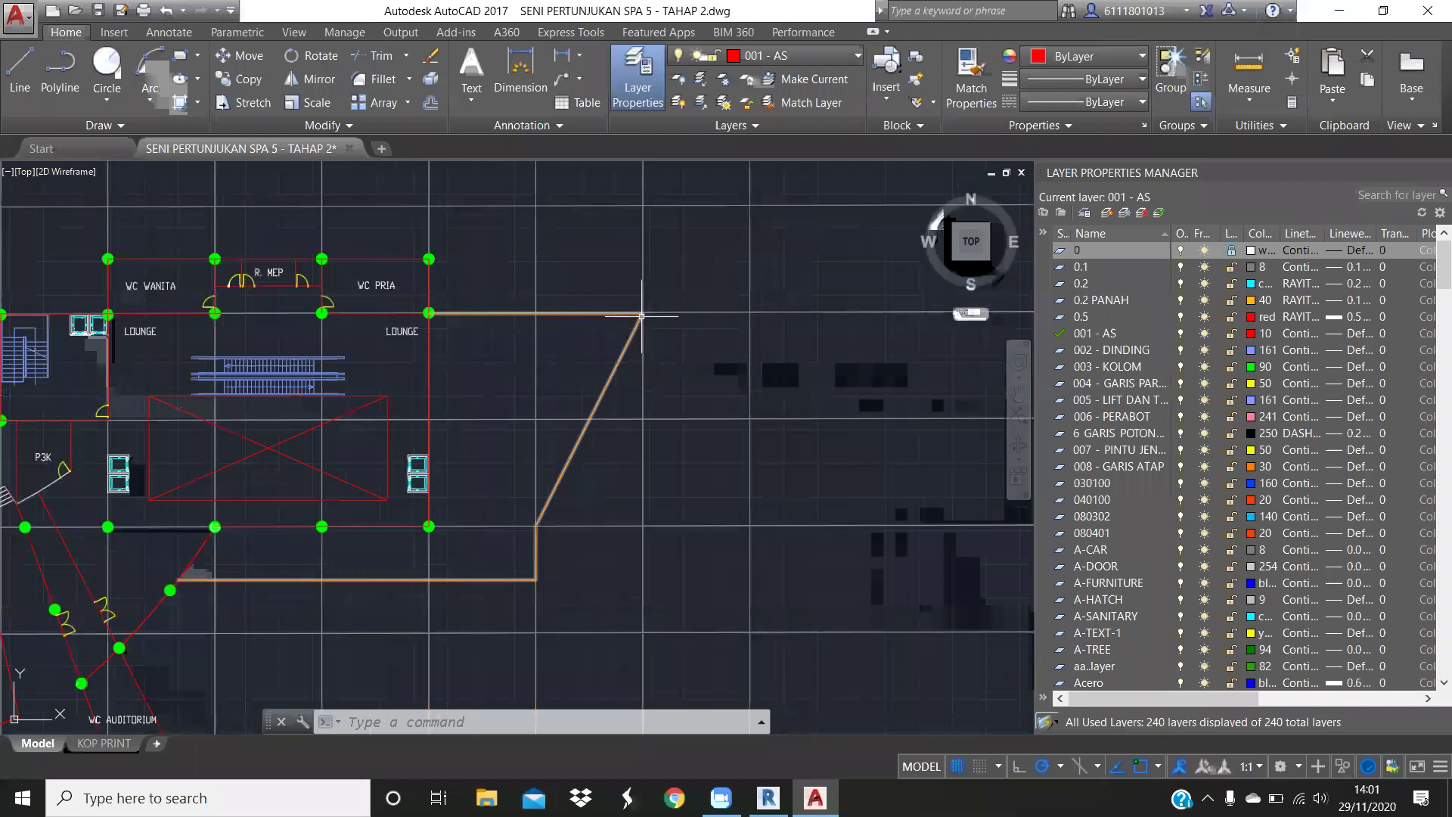
scroll(642, 317, up, 2)
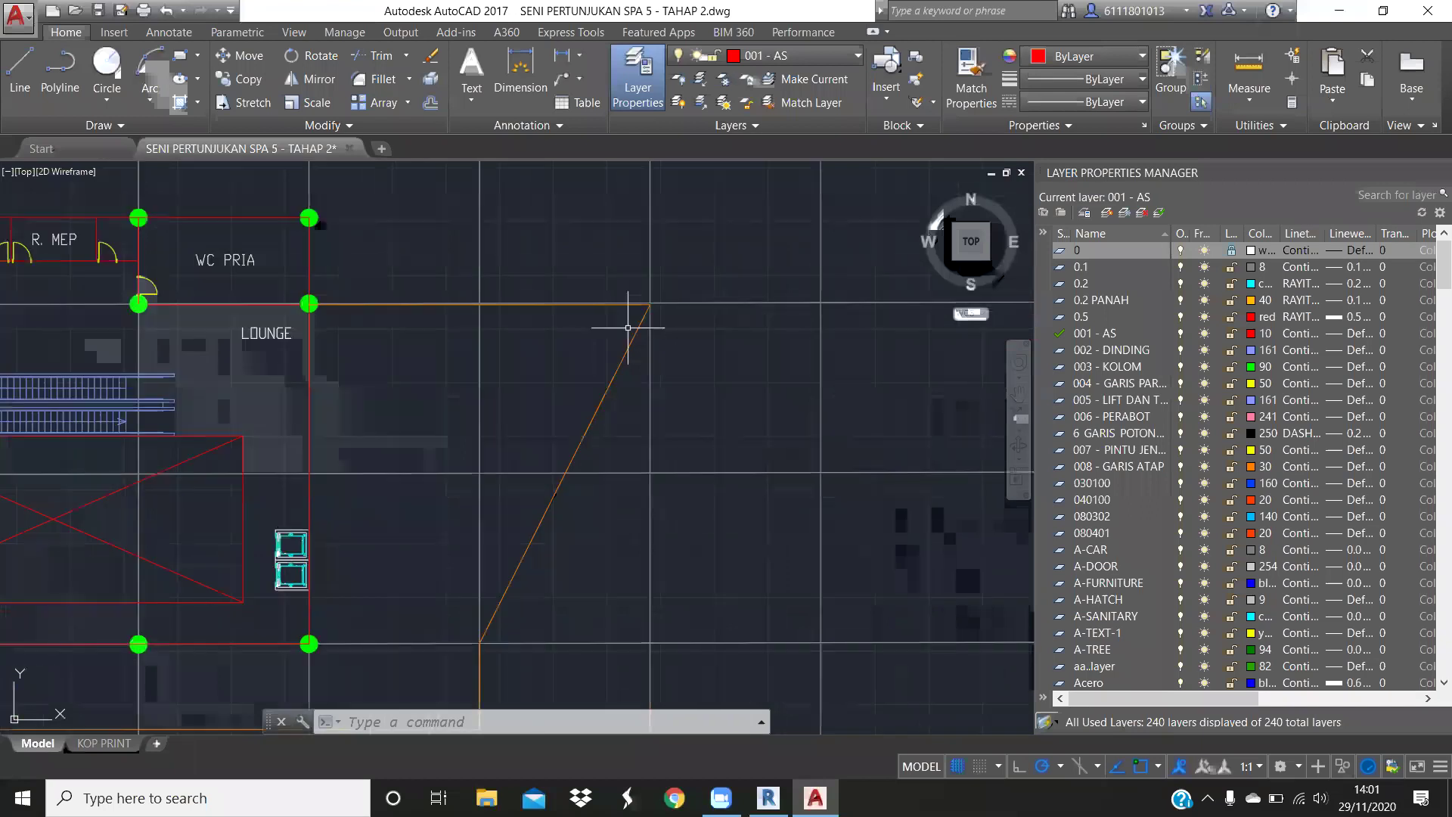
scroll(628, 328, down, 2)
key(Escape)
middle_drag(557, 316, 600, 349)
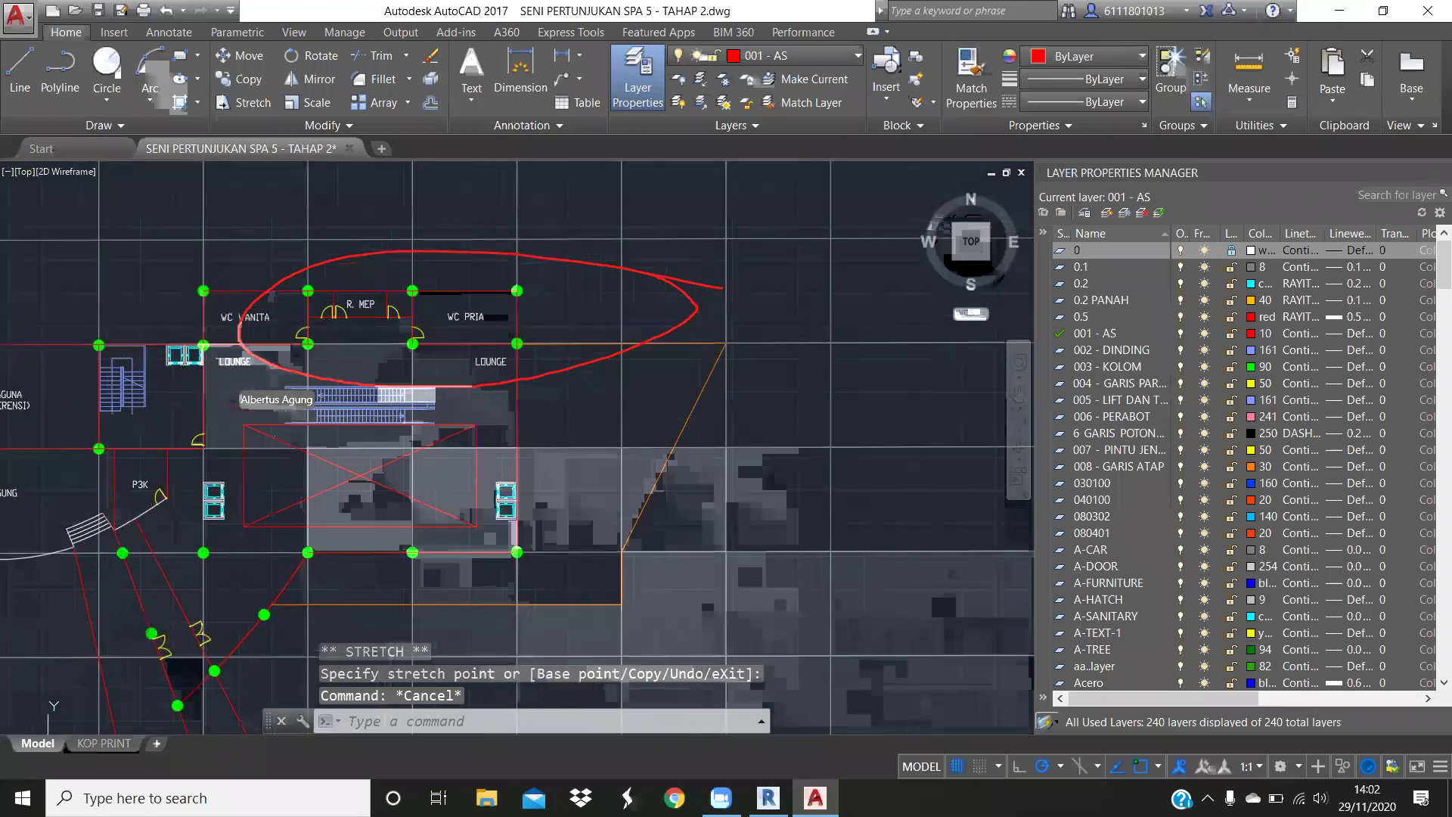
scroll(492, 345, up, 8)
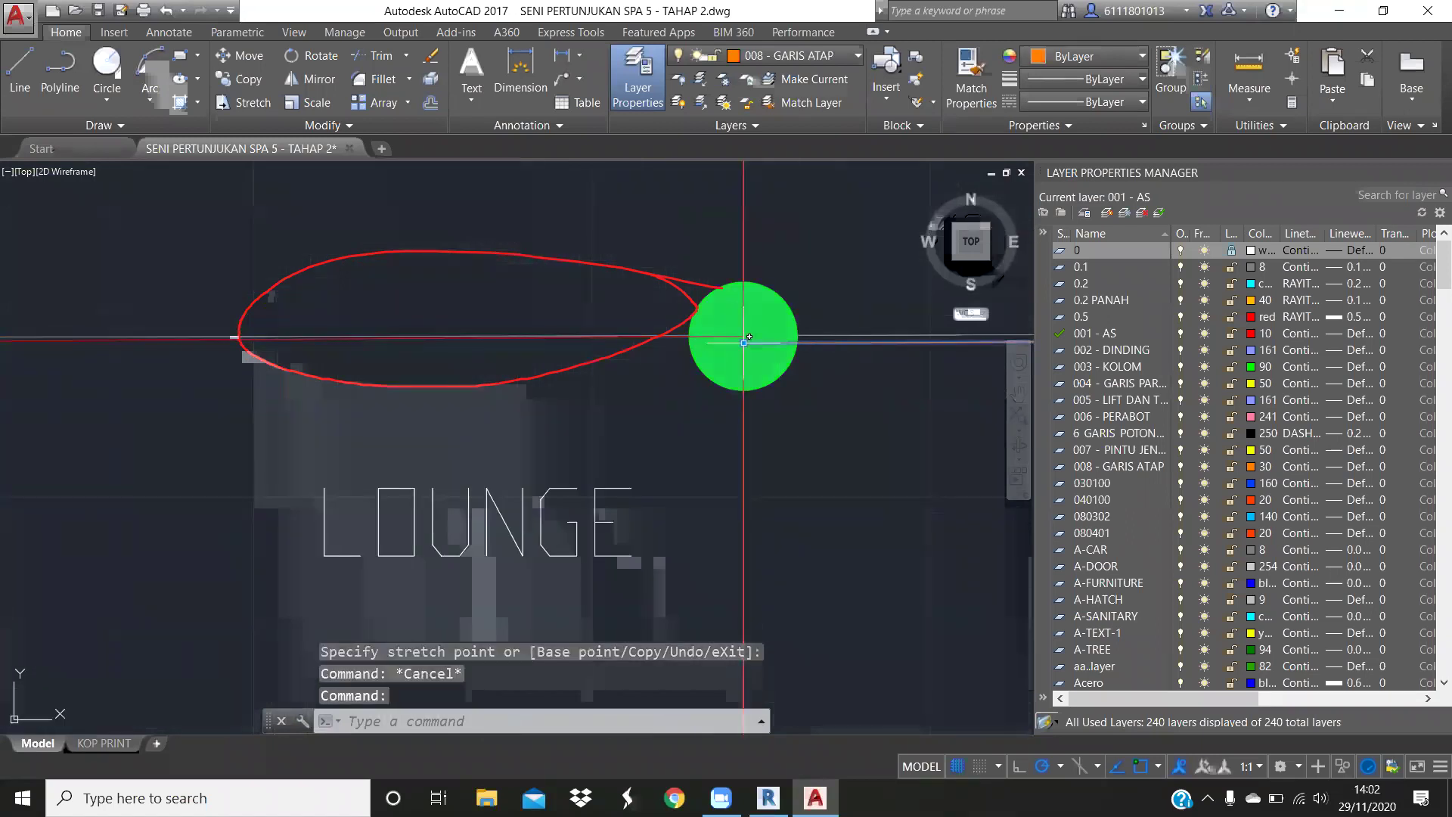
scroll(743, 342, down, 2)
scroll(742, 333, down, 2)
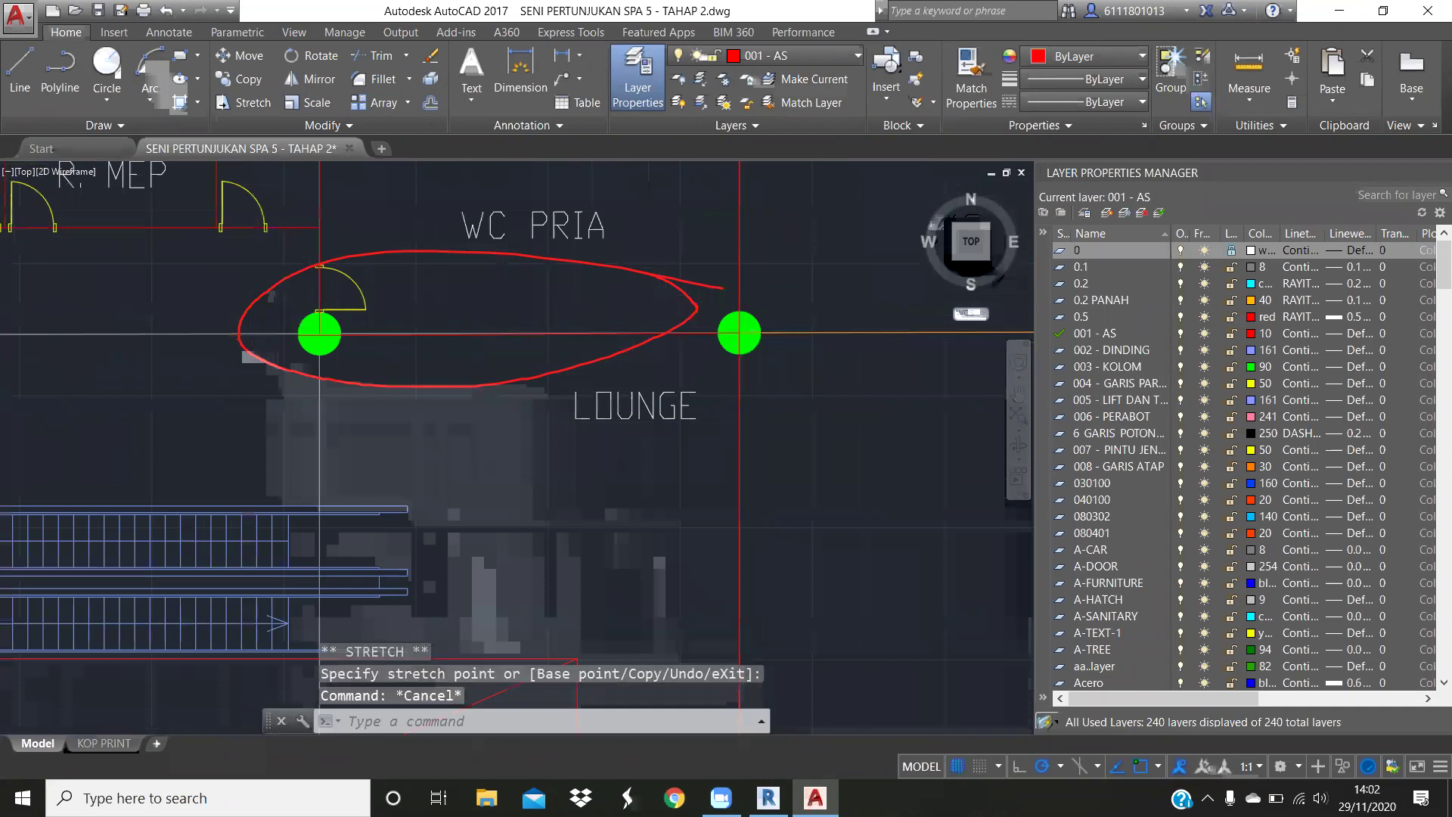
scroll(739, 333, down, 6)
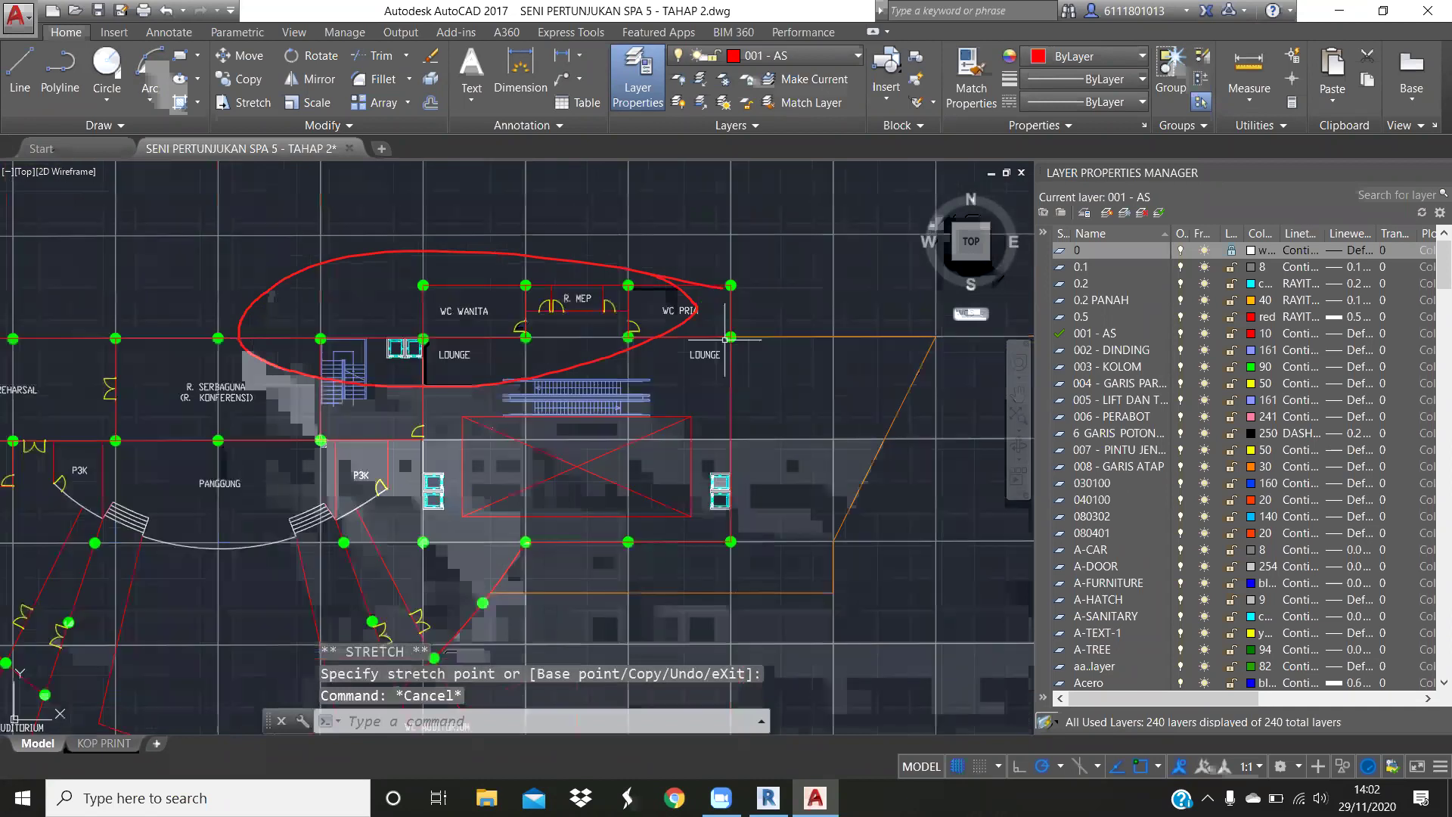
scroll(724, 339, down, 2)
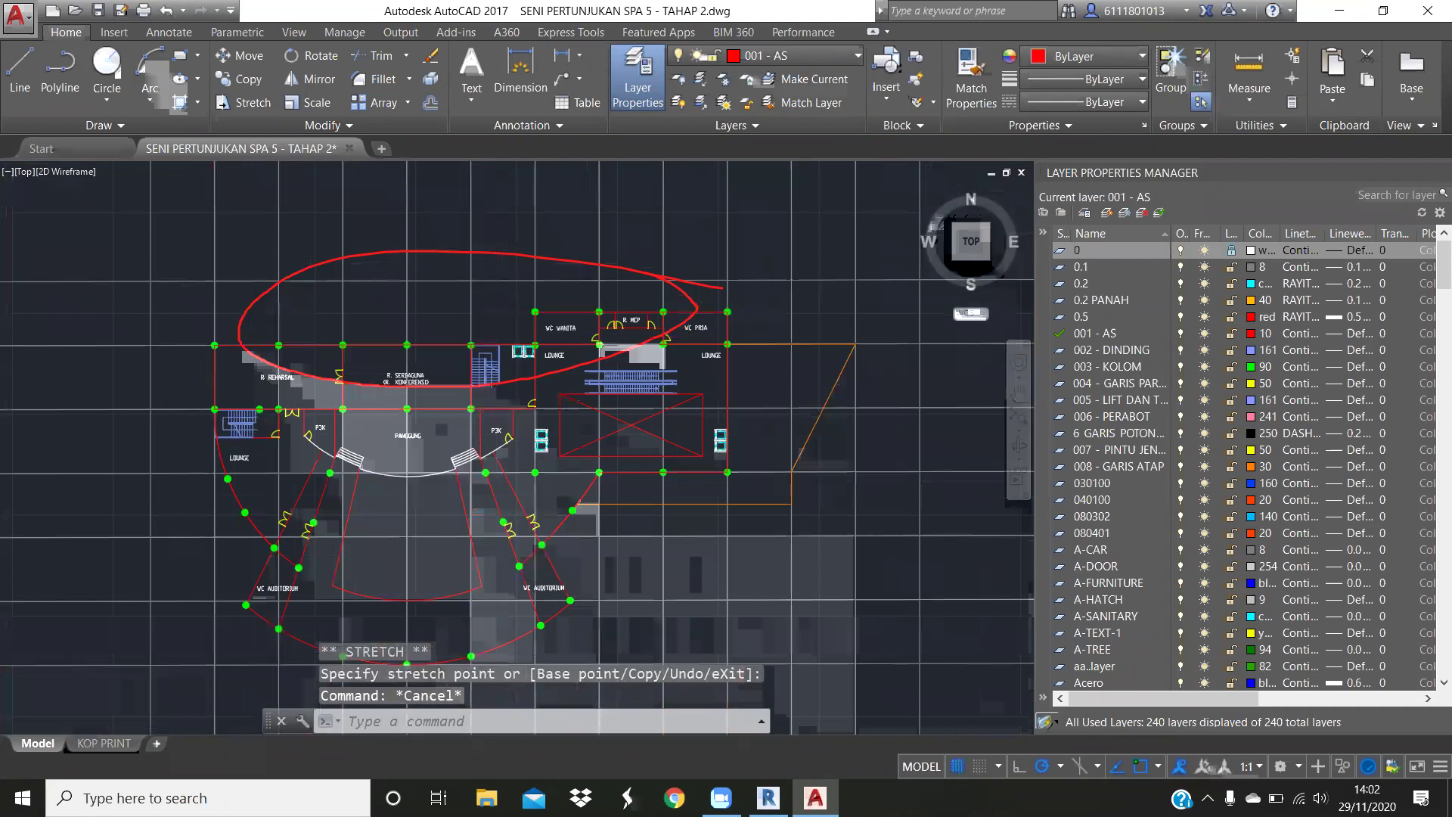
Zoom around the AutoCAD drawing, cancel the selection windows, and return to Revit
click(825, 505)
key(Escape)
scroll(826, 505, down, 5)
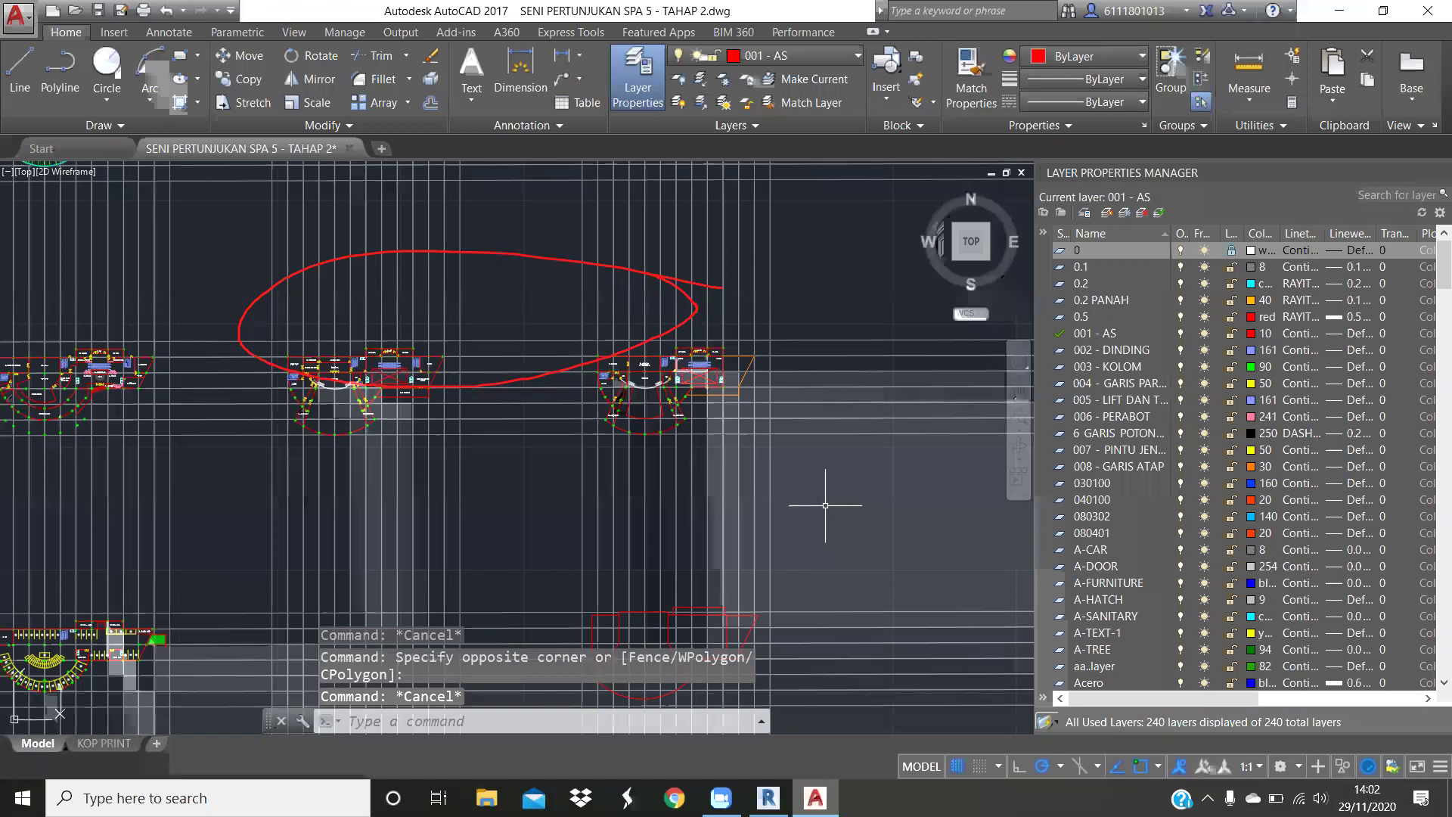
click(820, 536)
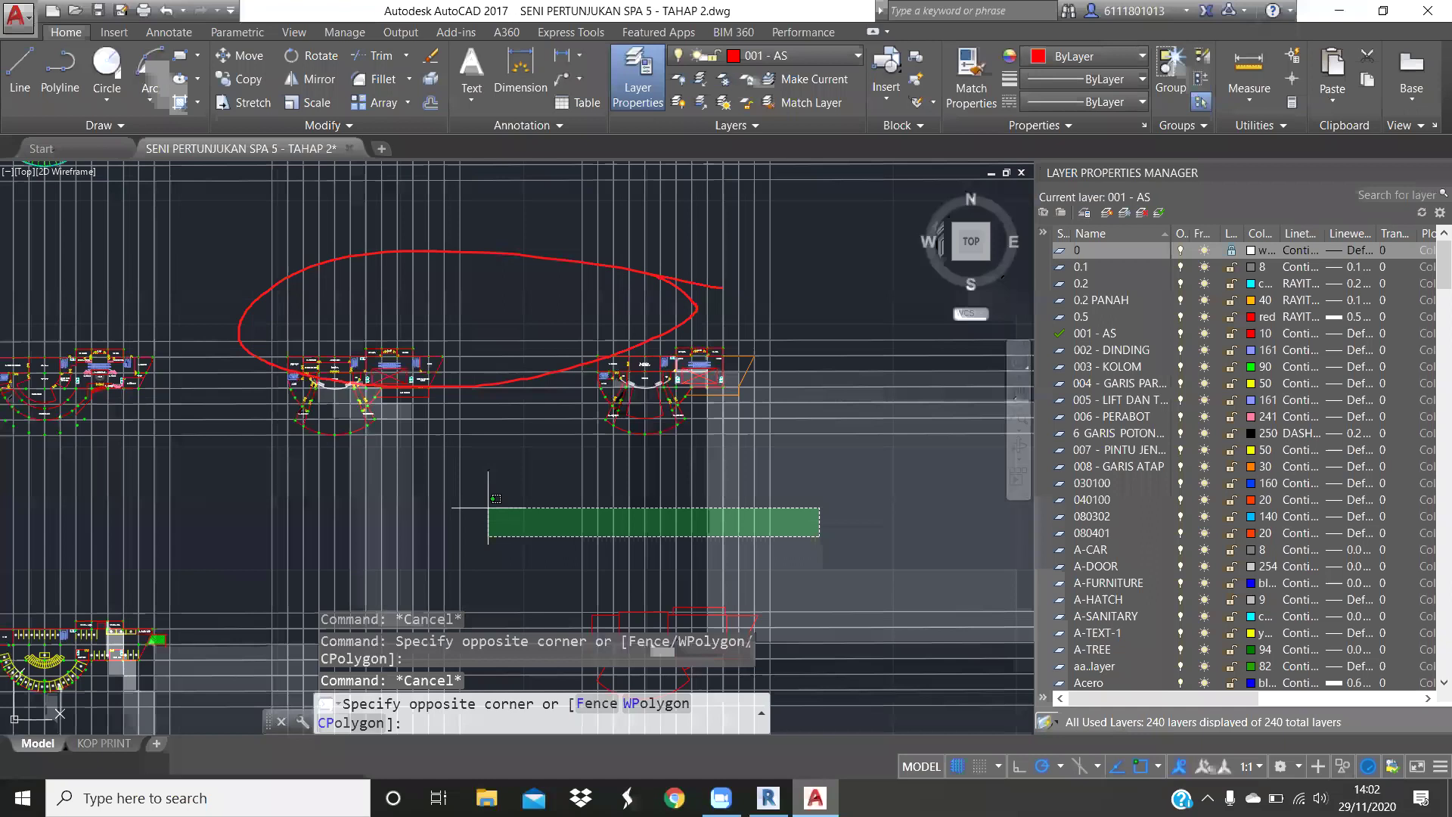
key(Escape)
scroll(606, 344, up, 2)
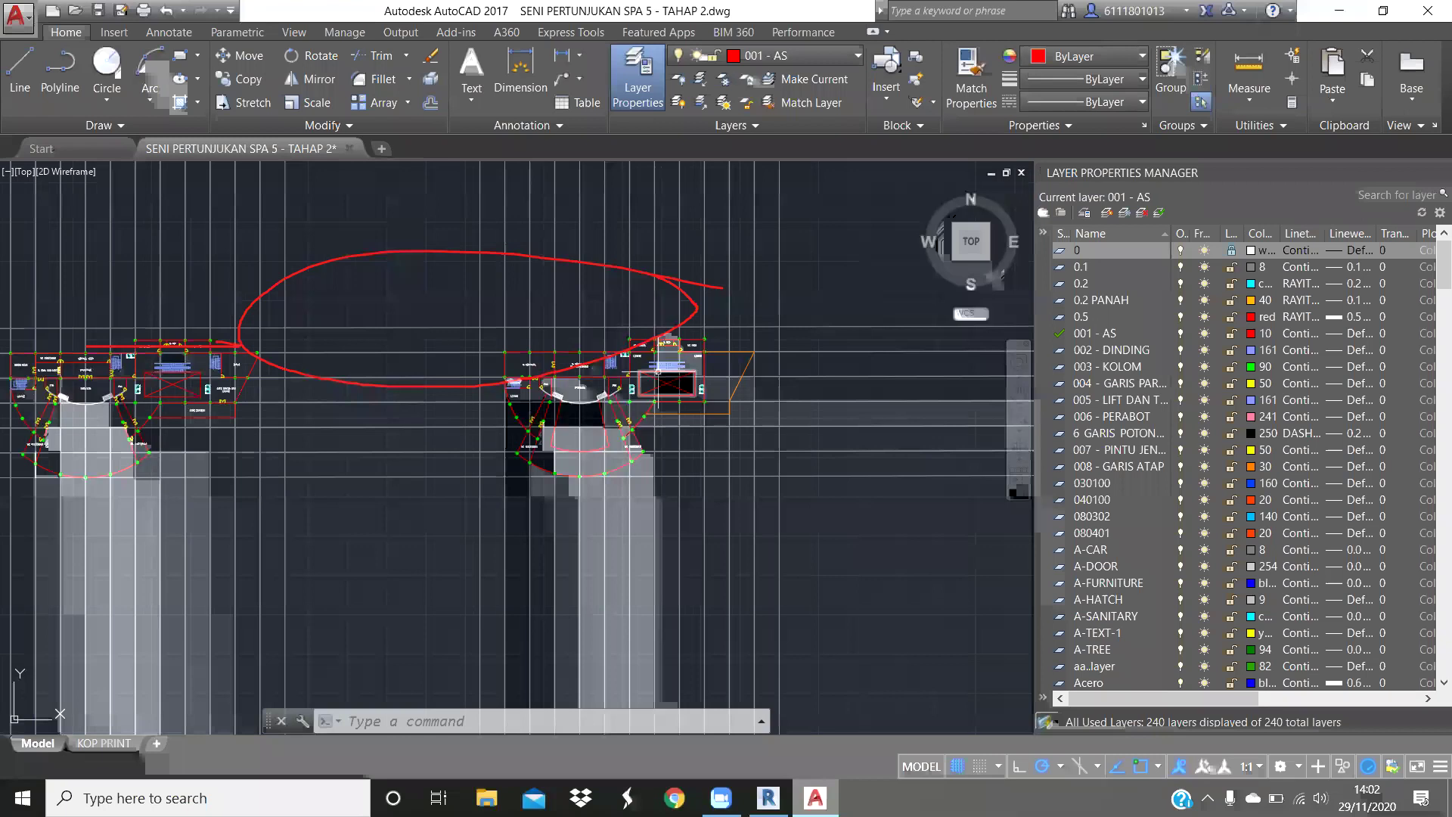
scroll(401, 528, down, 4)
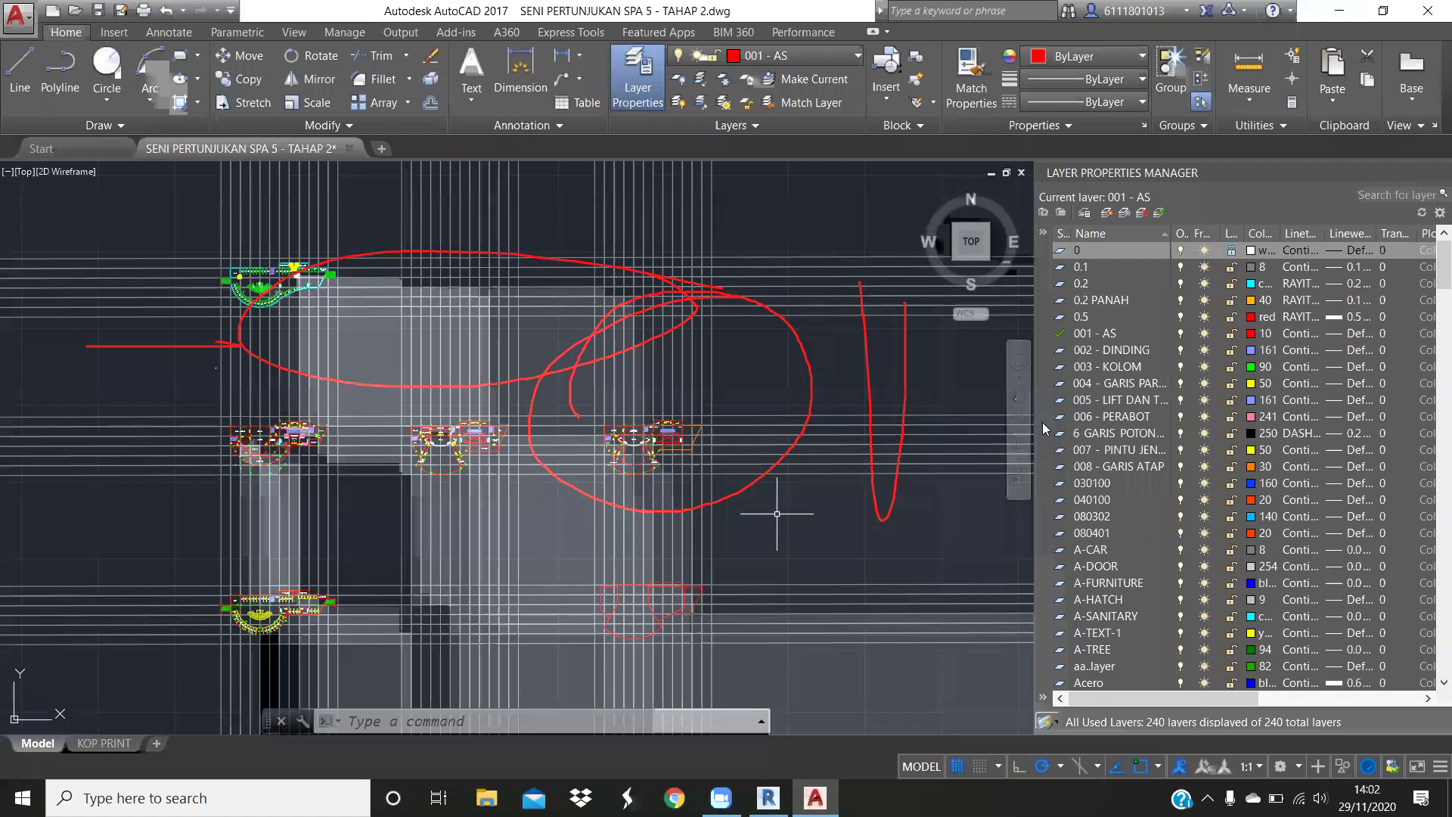
scroll(495, 429, up, 2)
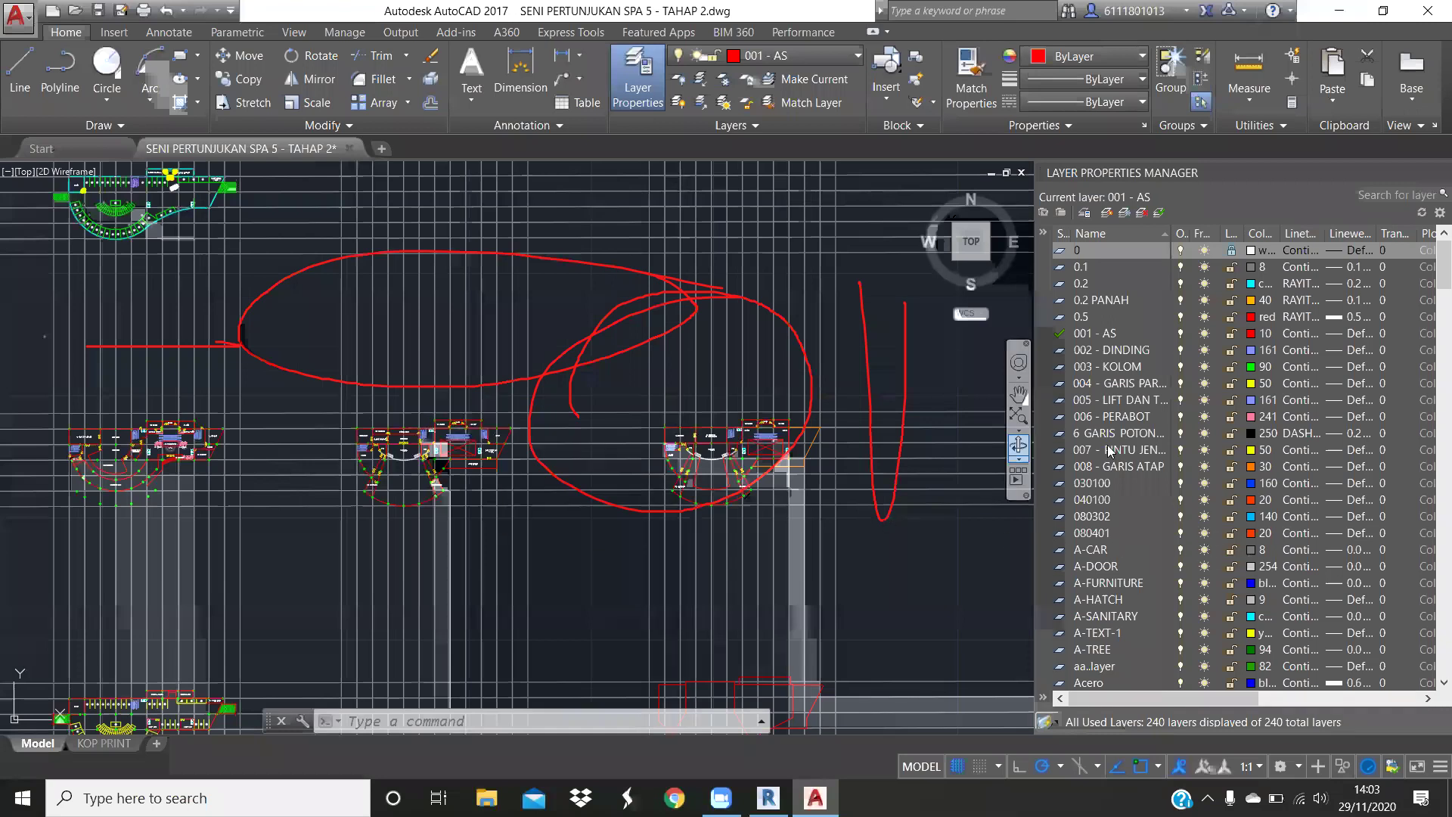
key(alt+Tab)
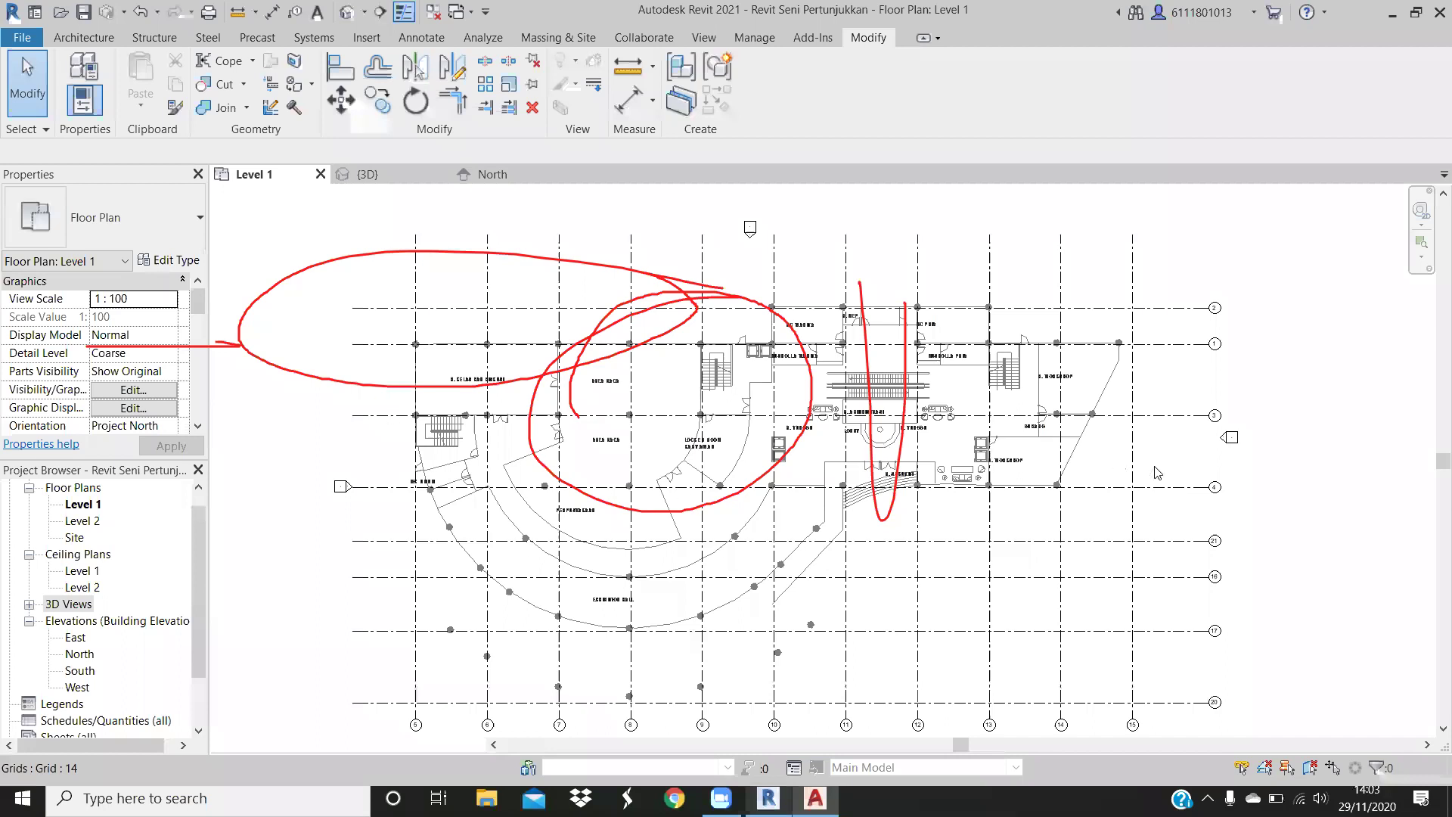
Zoom out of the Level 1 plan and open the File menu to save
scroll(1184, 485, down, 1)
scroll(1210, 509, down, 1)
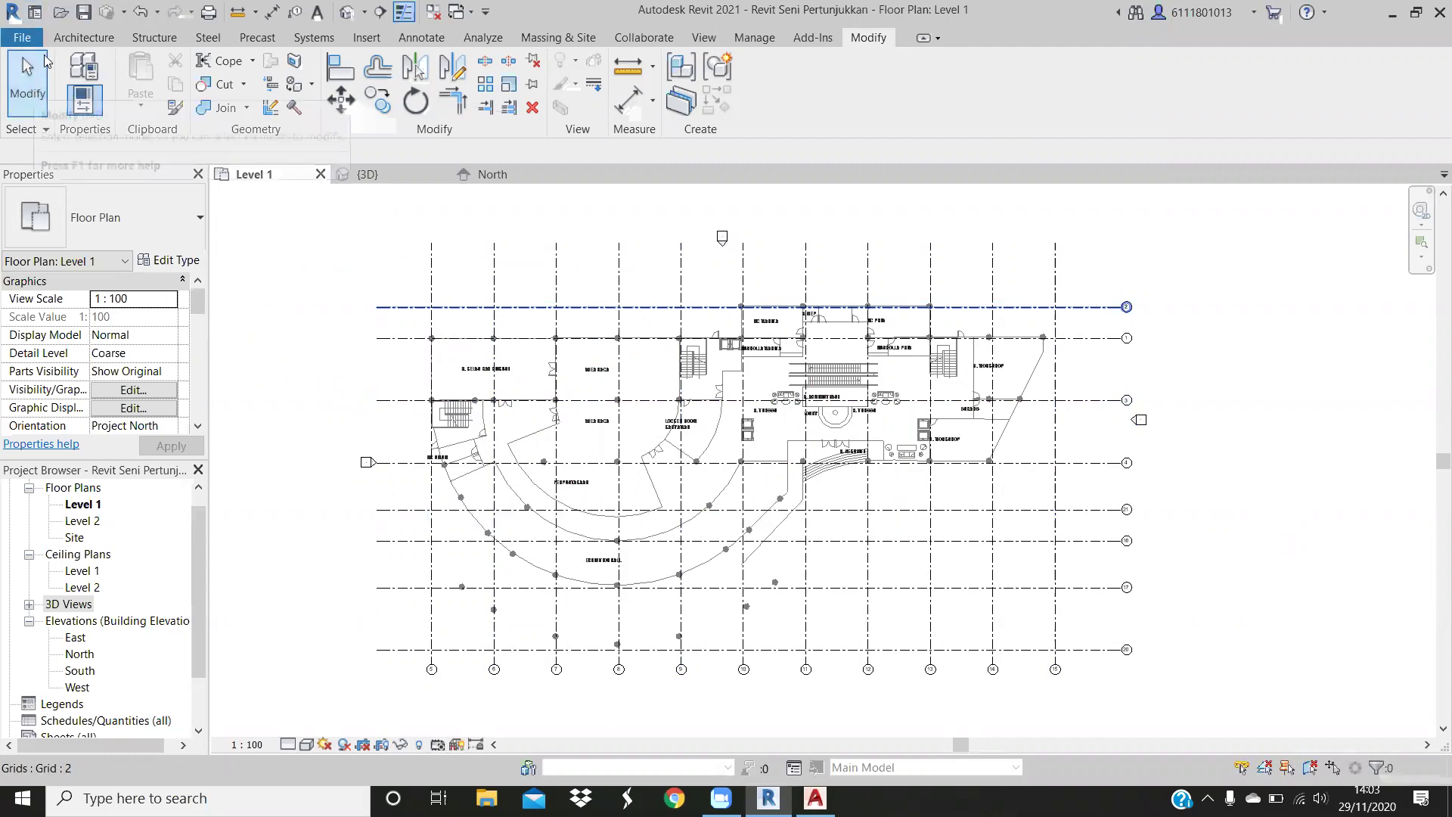
click(22, 37)
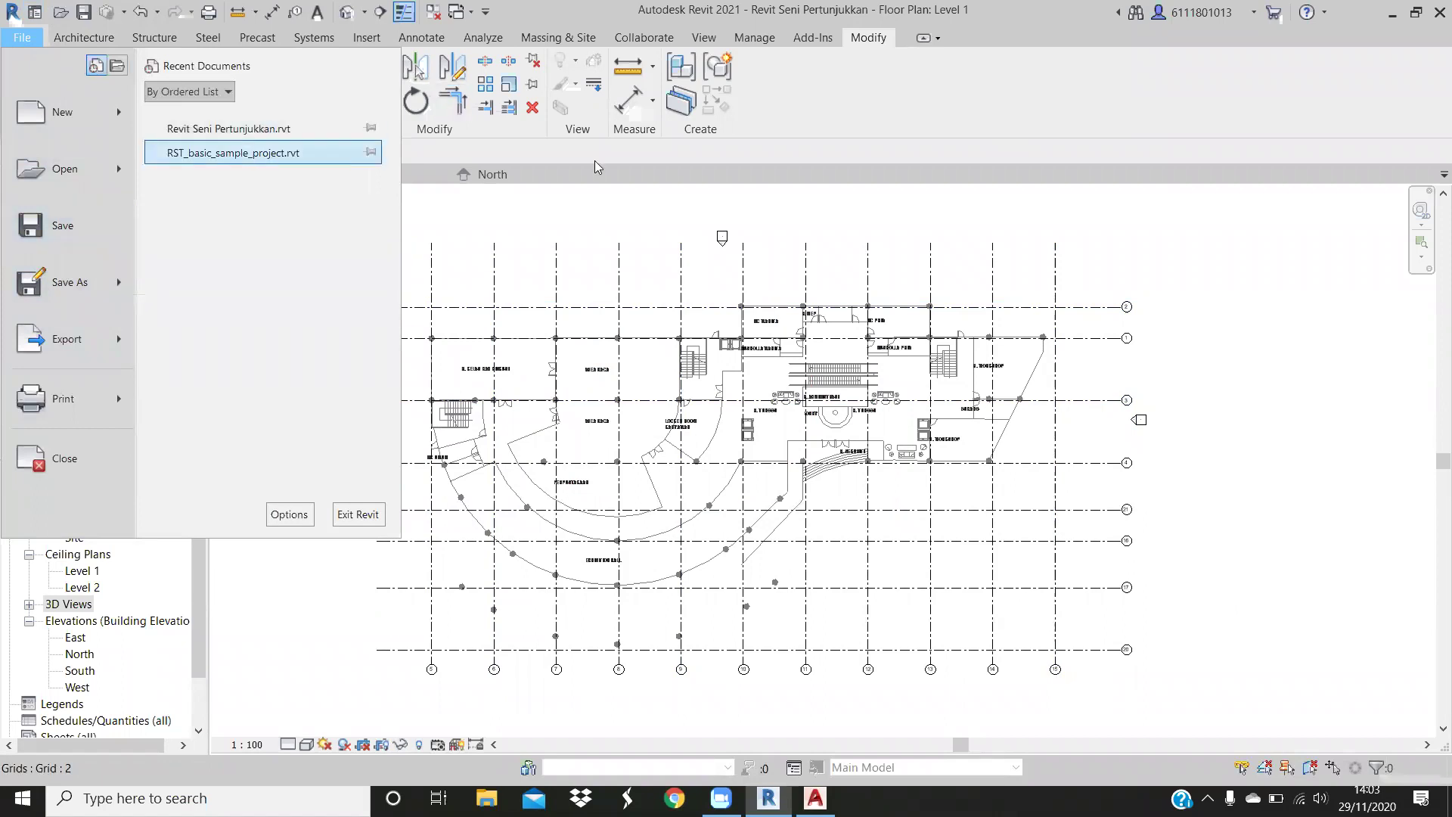
Dismiss the File menu and close Revit, confirming the exit
key(Escape)
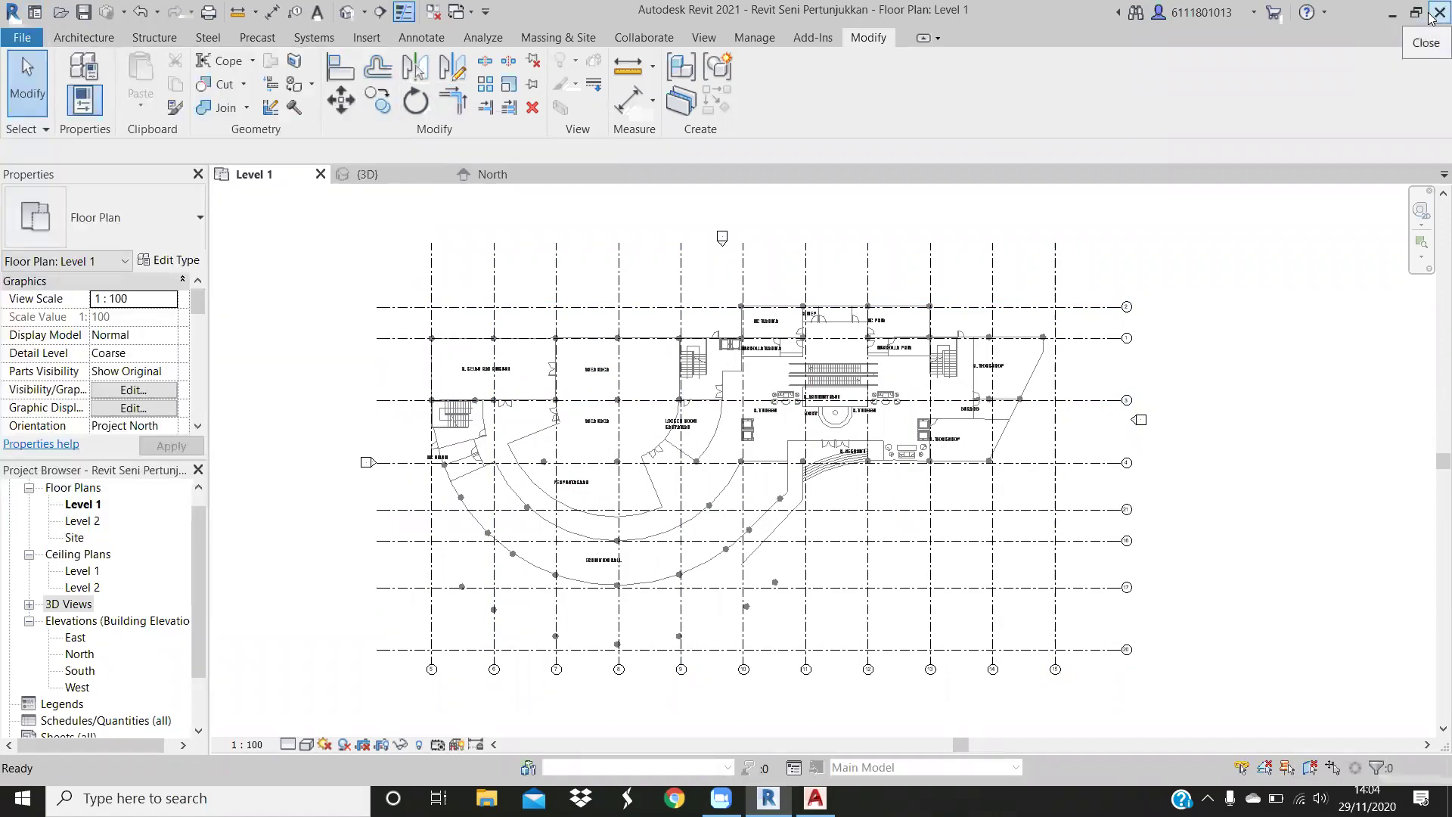
click(1432, 15)
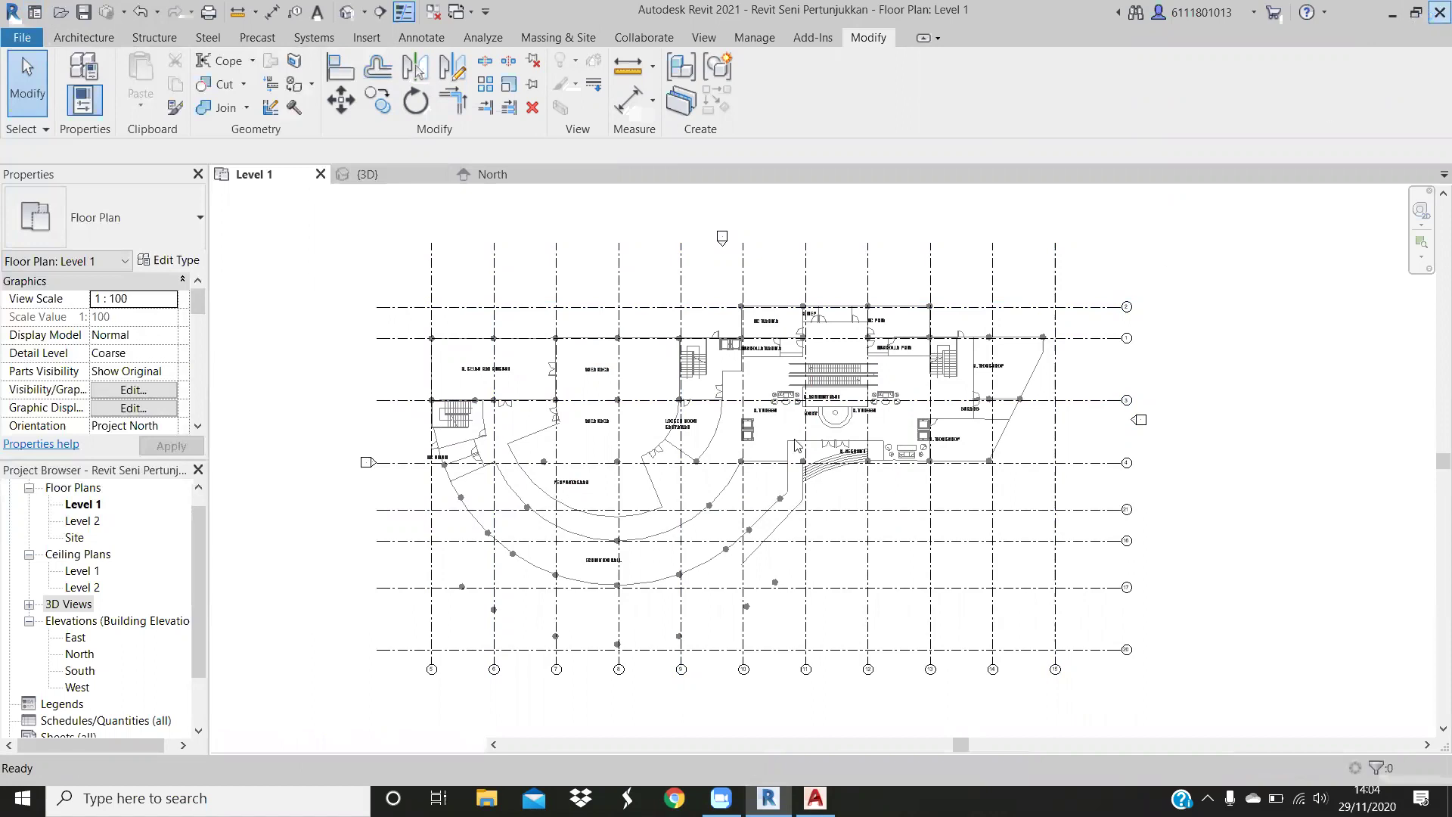
click(1432, 11)
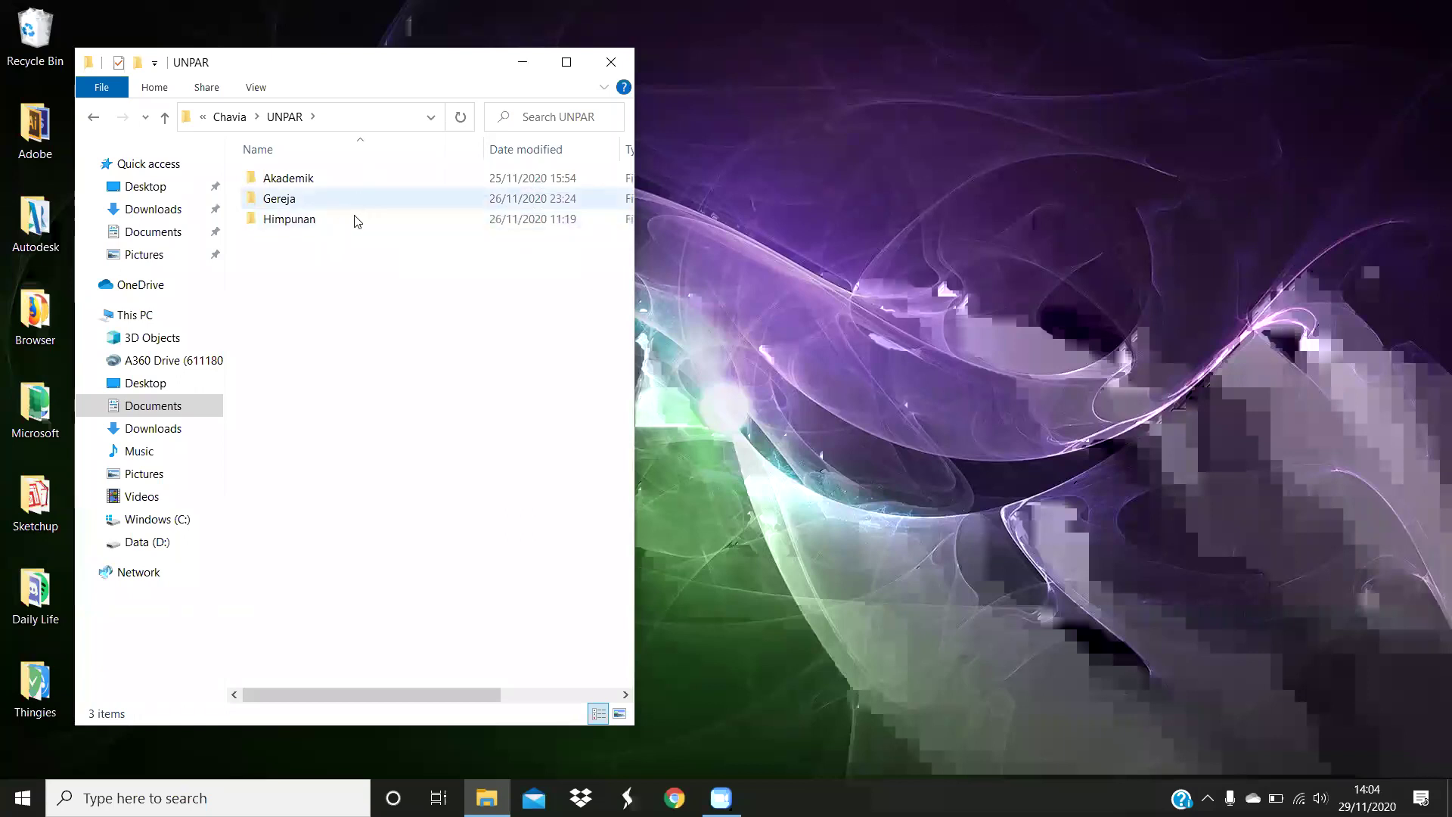
Select the Denah Lt Dasar file in the SPA 5 folder
click(437, 220)
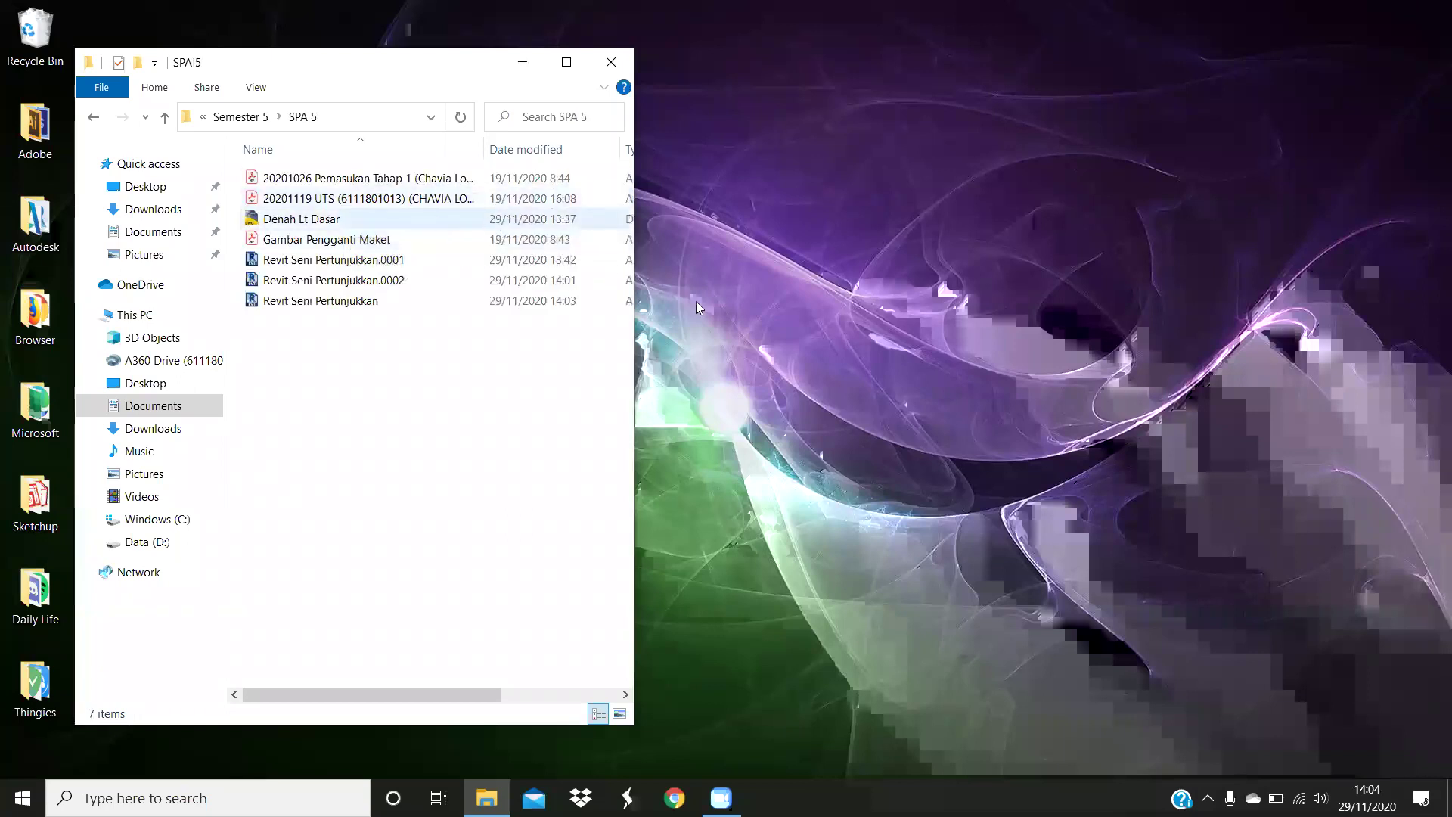